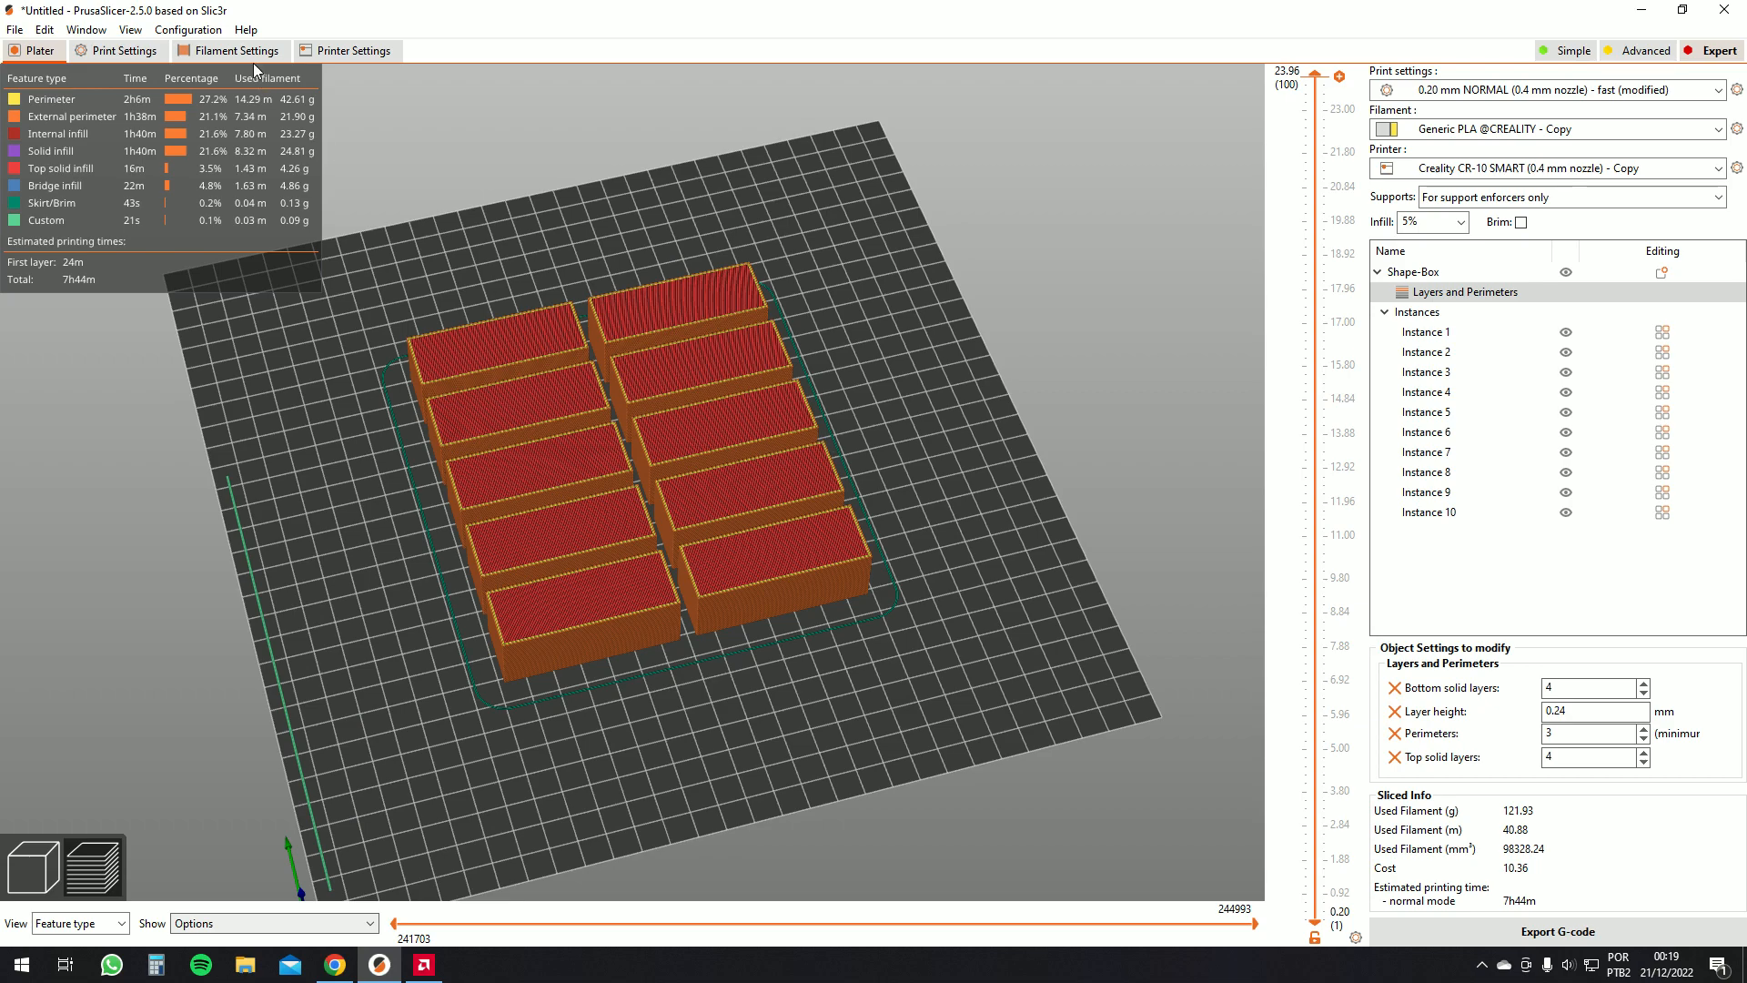
Run the Configuration Wizard and add the Creality Ender-3 S1 printer with a 0.4 mm nozzle
left_click(188, 30)
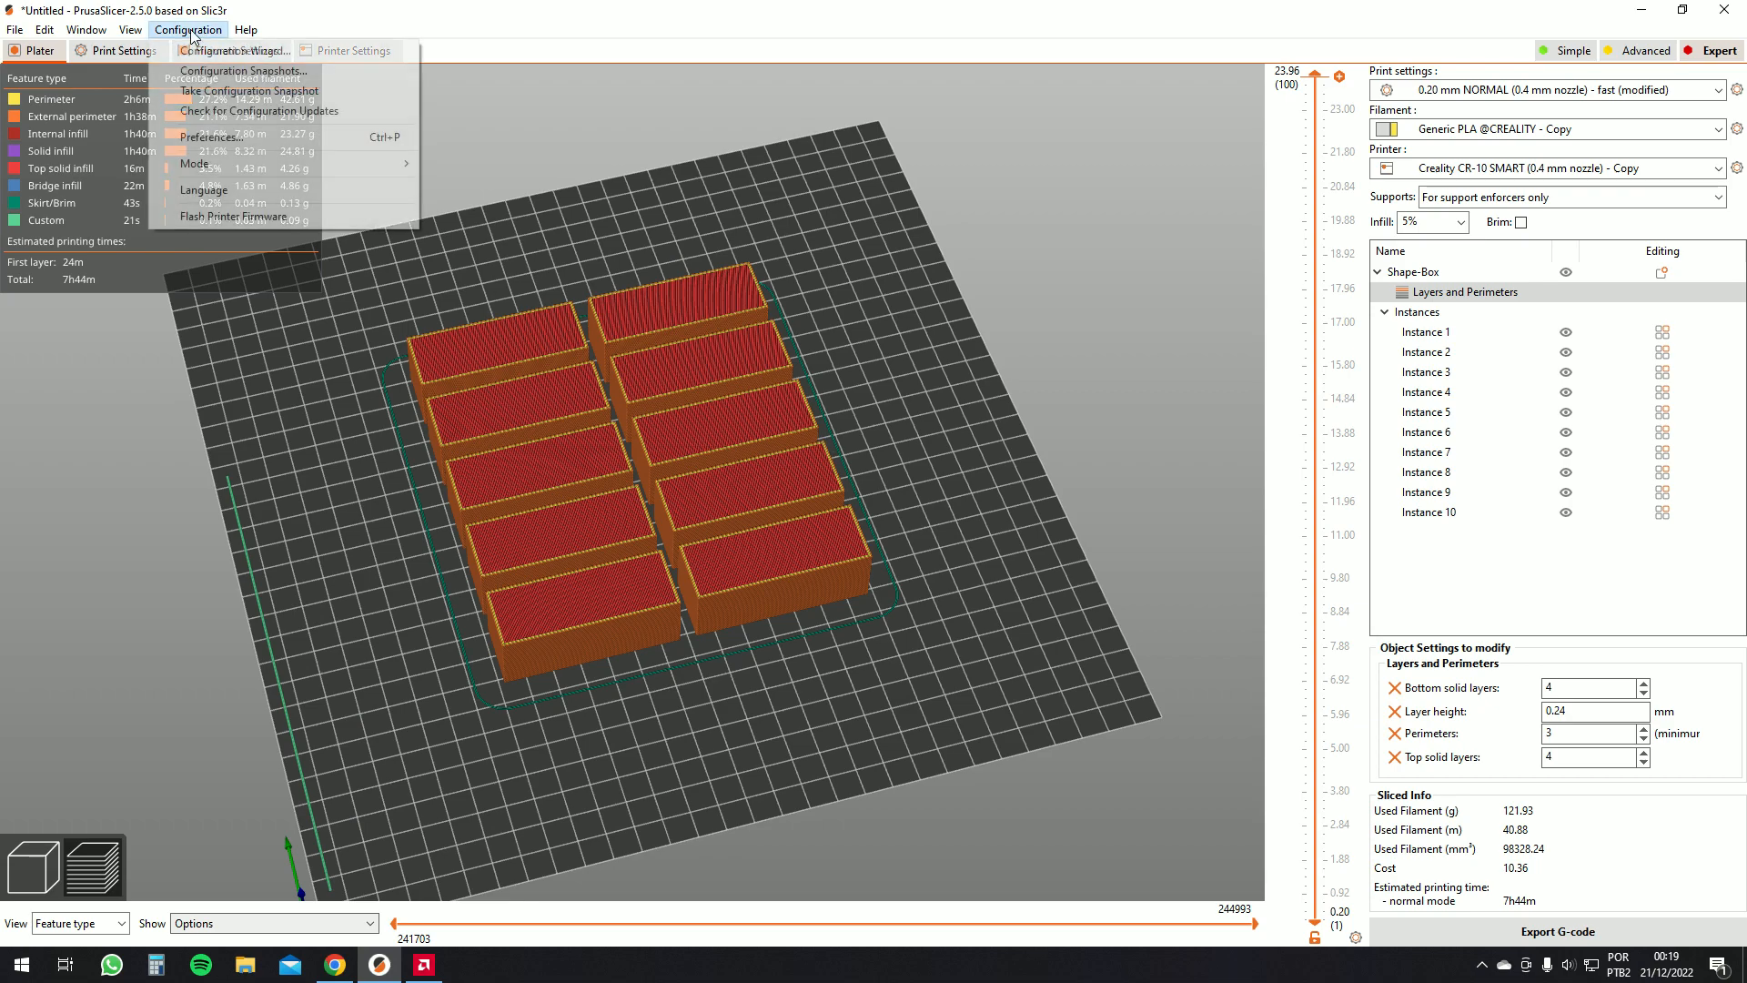
left_click(249, 48)
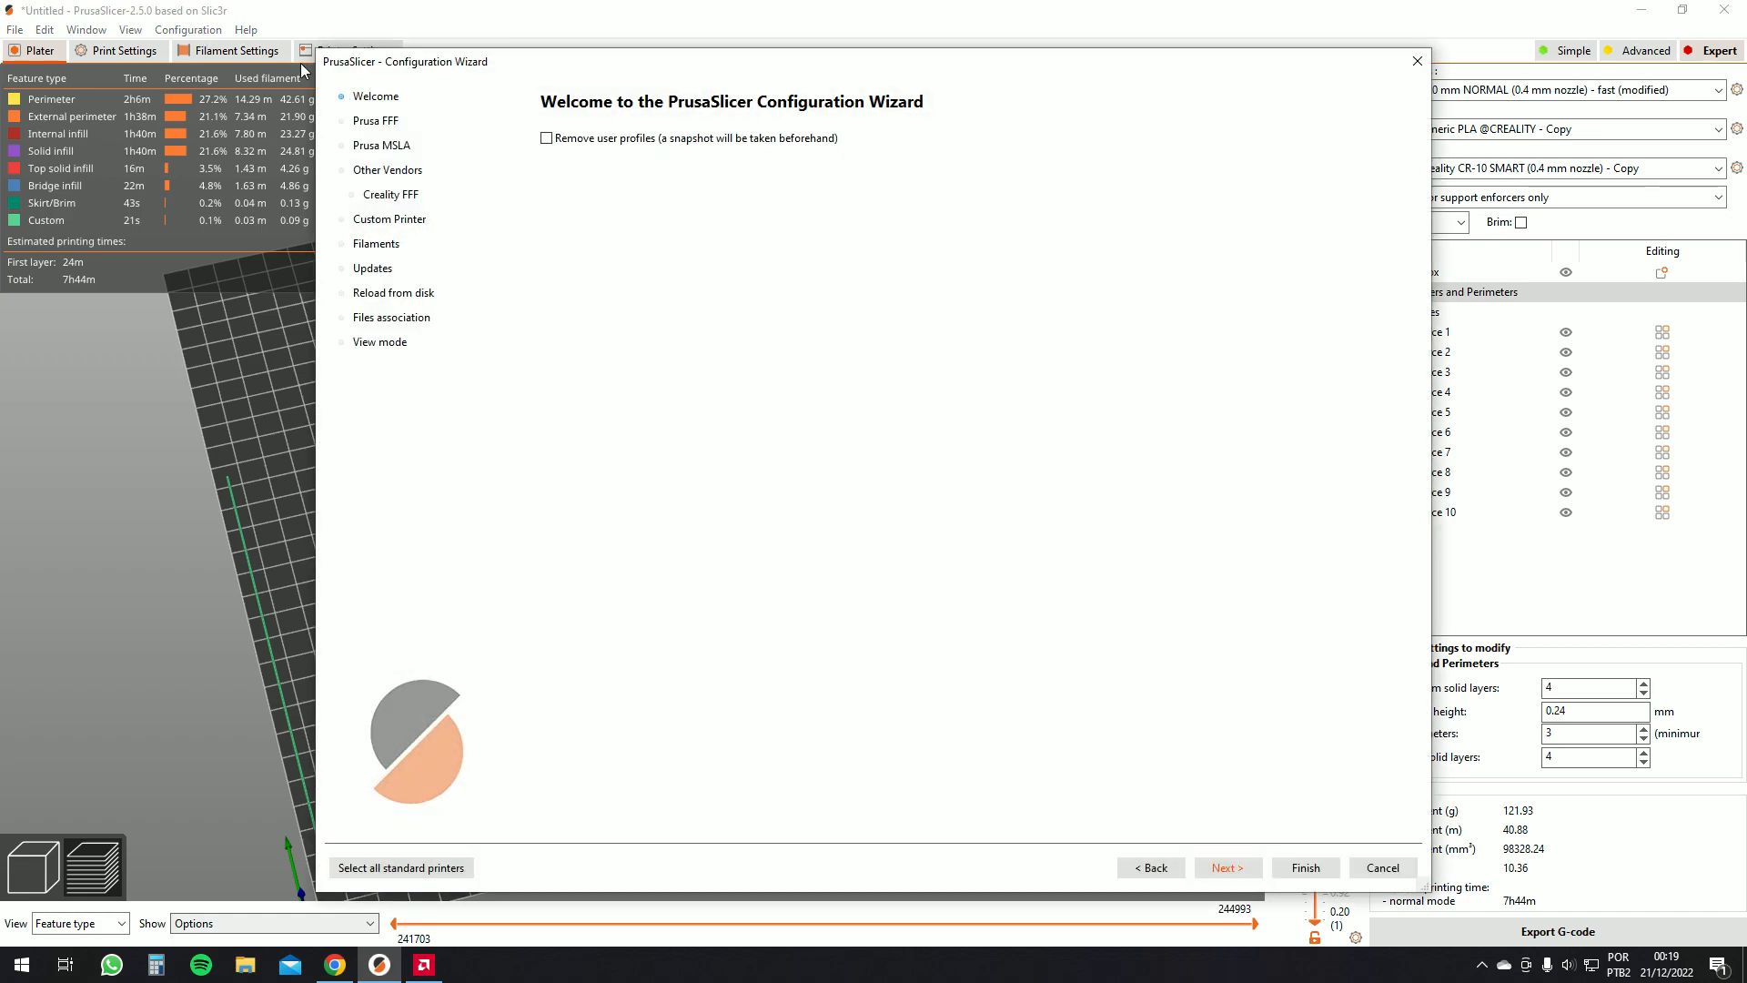
left_click(369, 171)
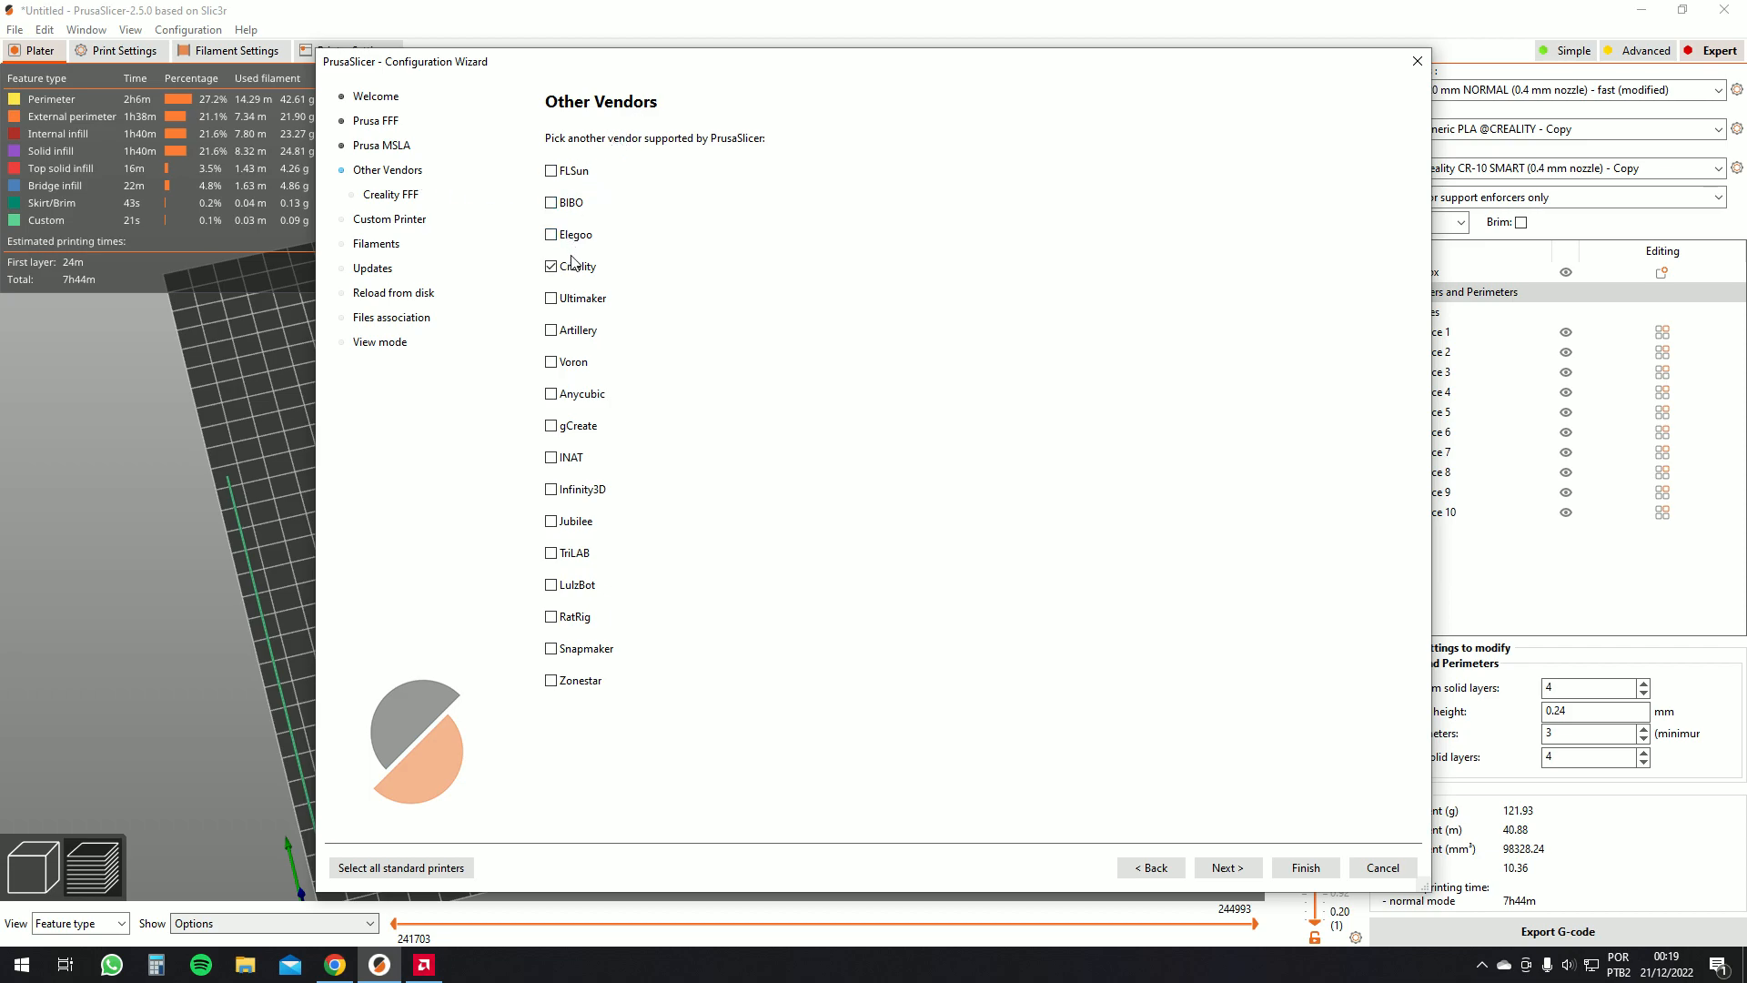
left_click(392, 195)
scroll(1192, 491, "down", 5)
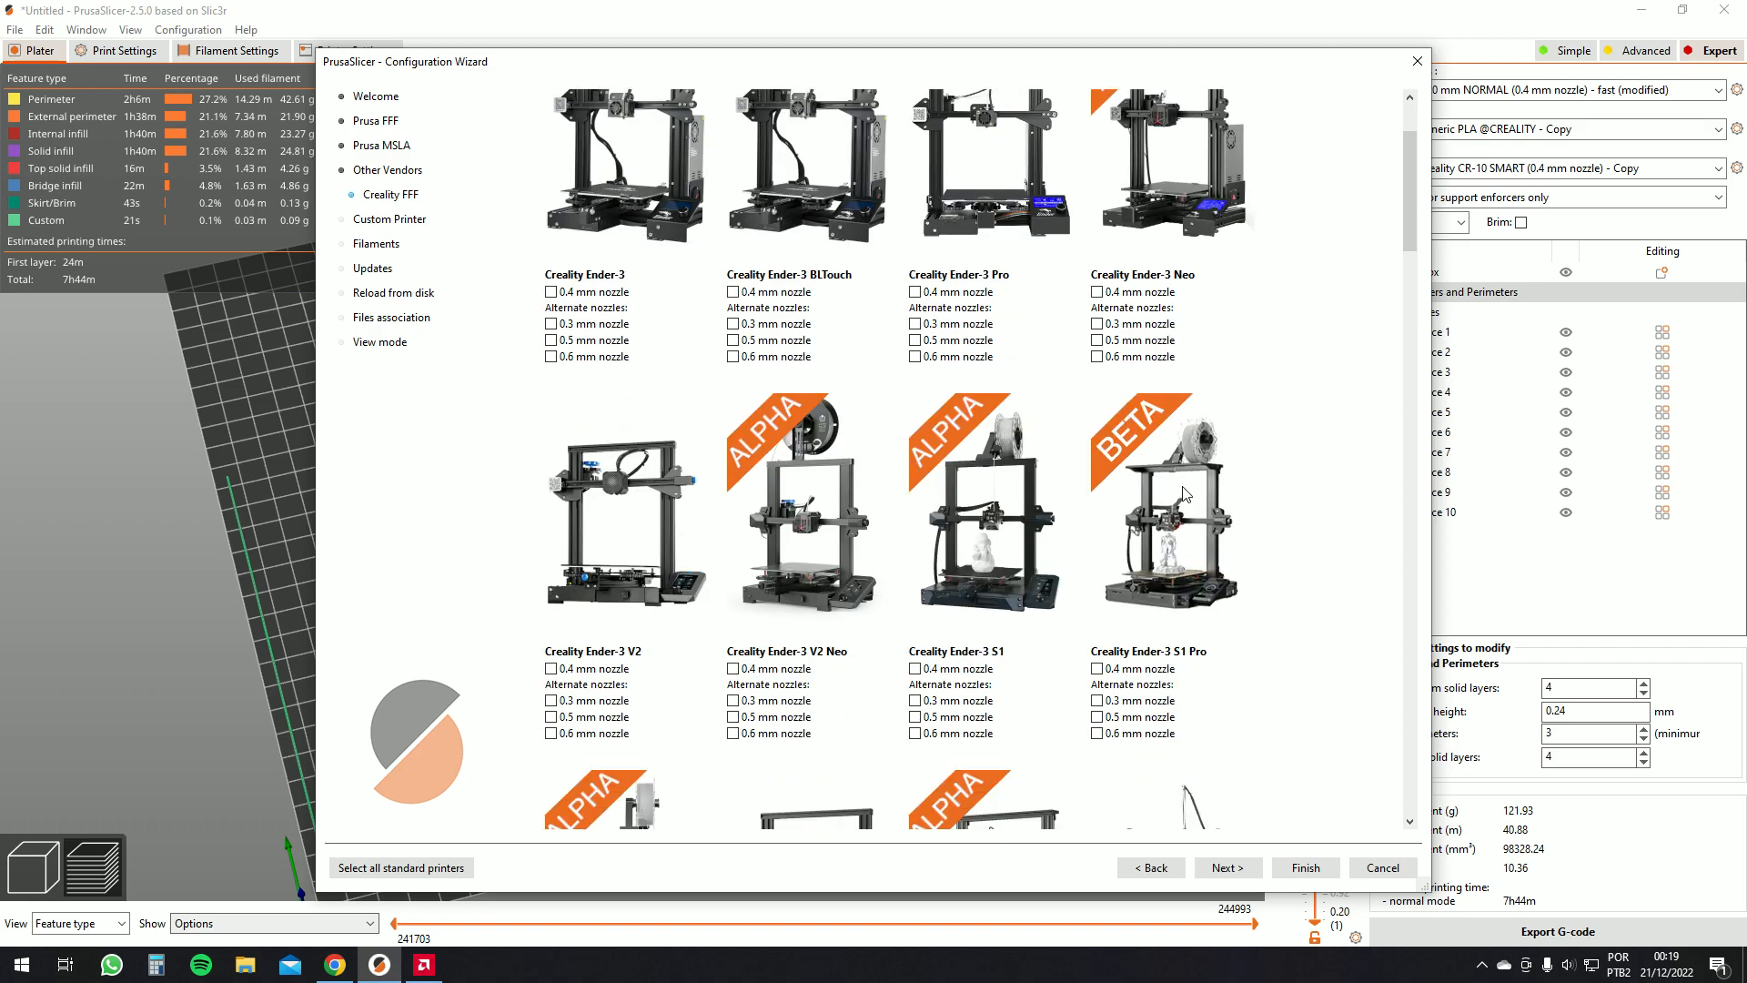
scroll(1092, 539, "down", 1)
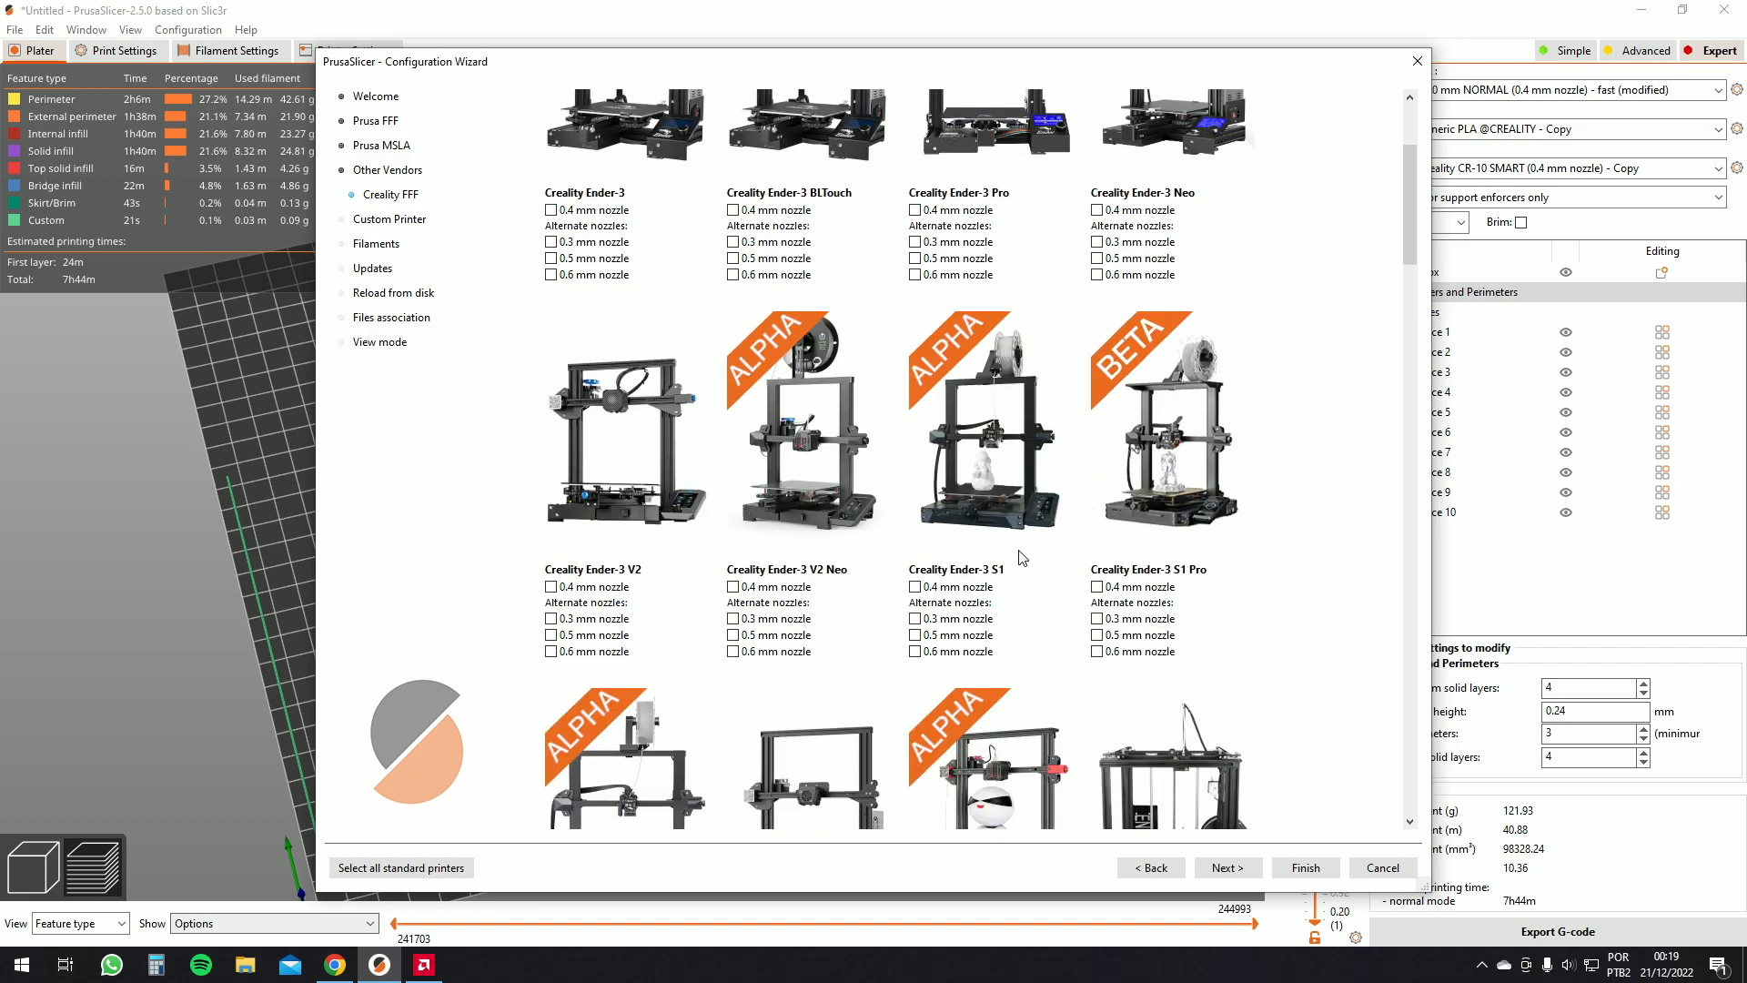
left_click(937, 587)
left_click(1230, 869)
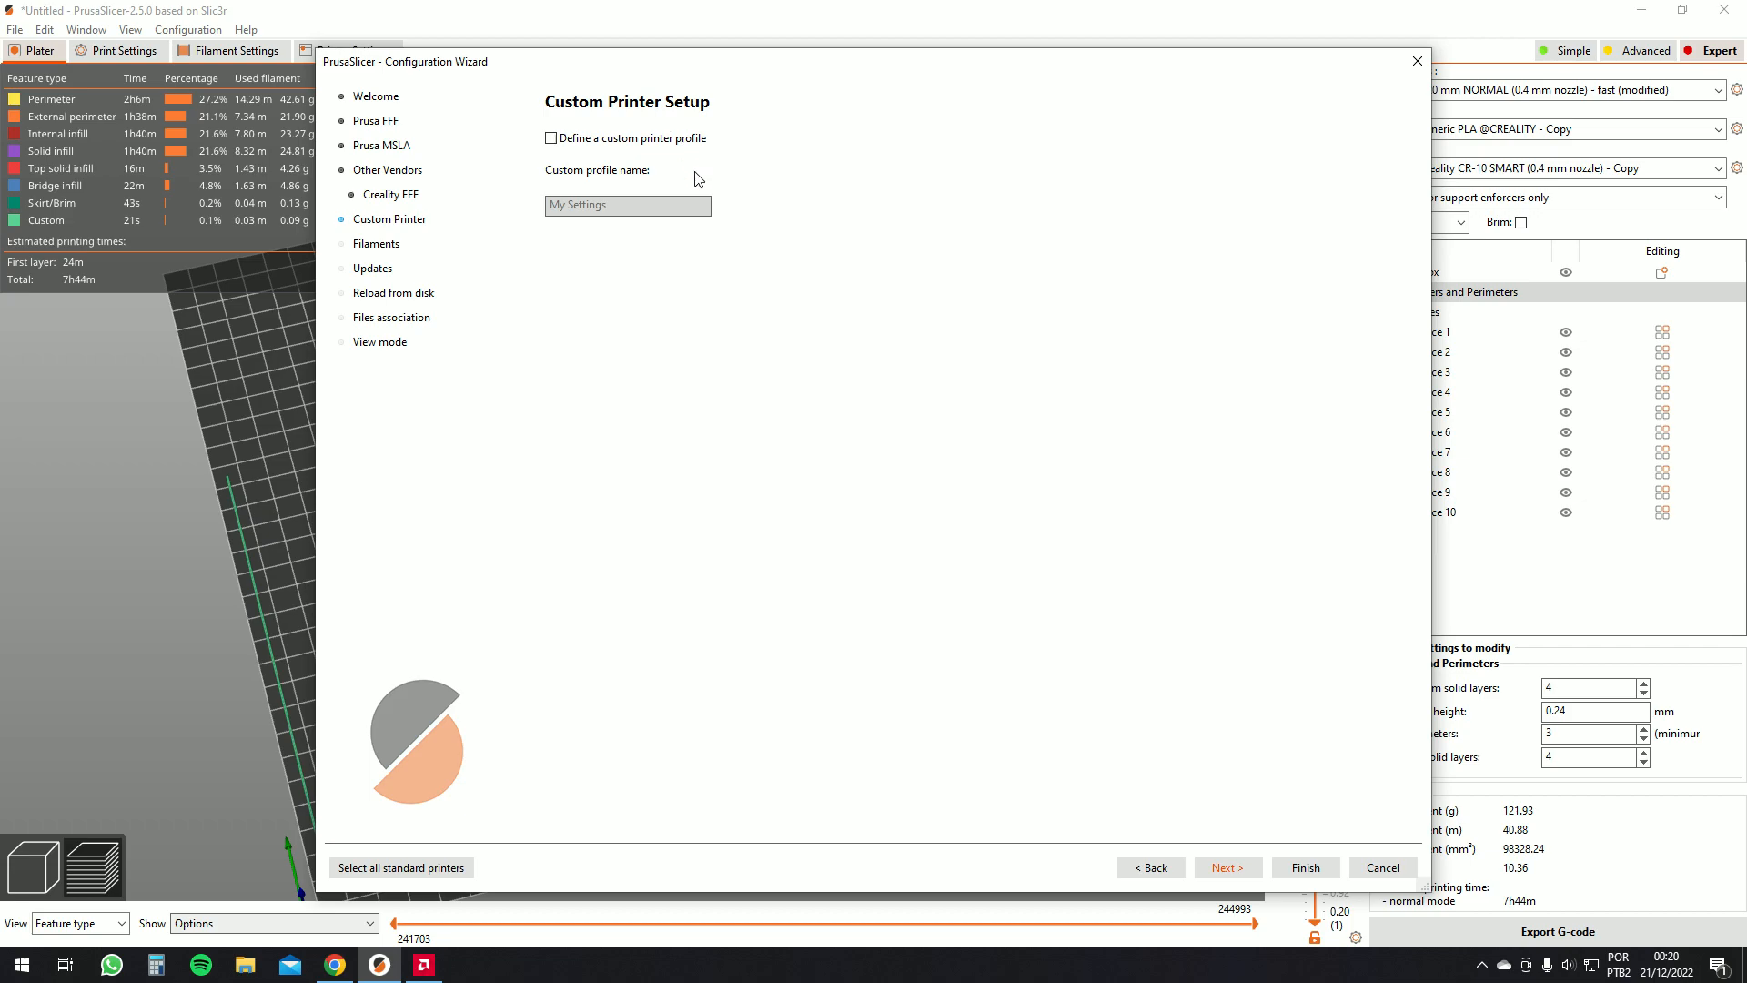
left_click(1236, 869)
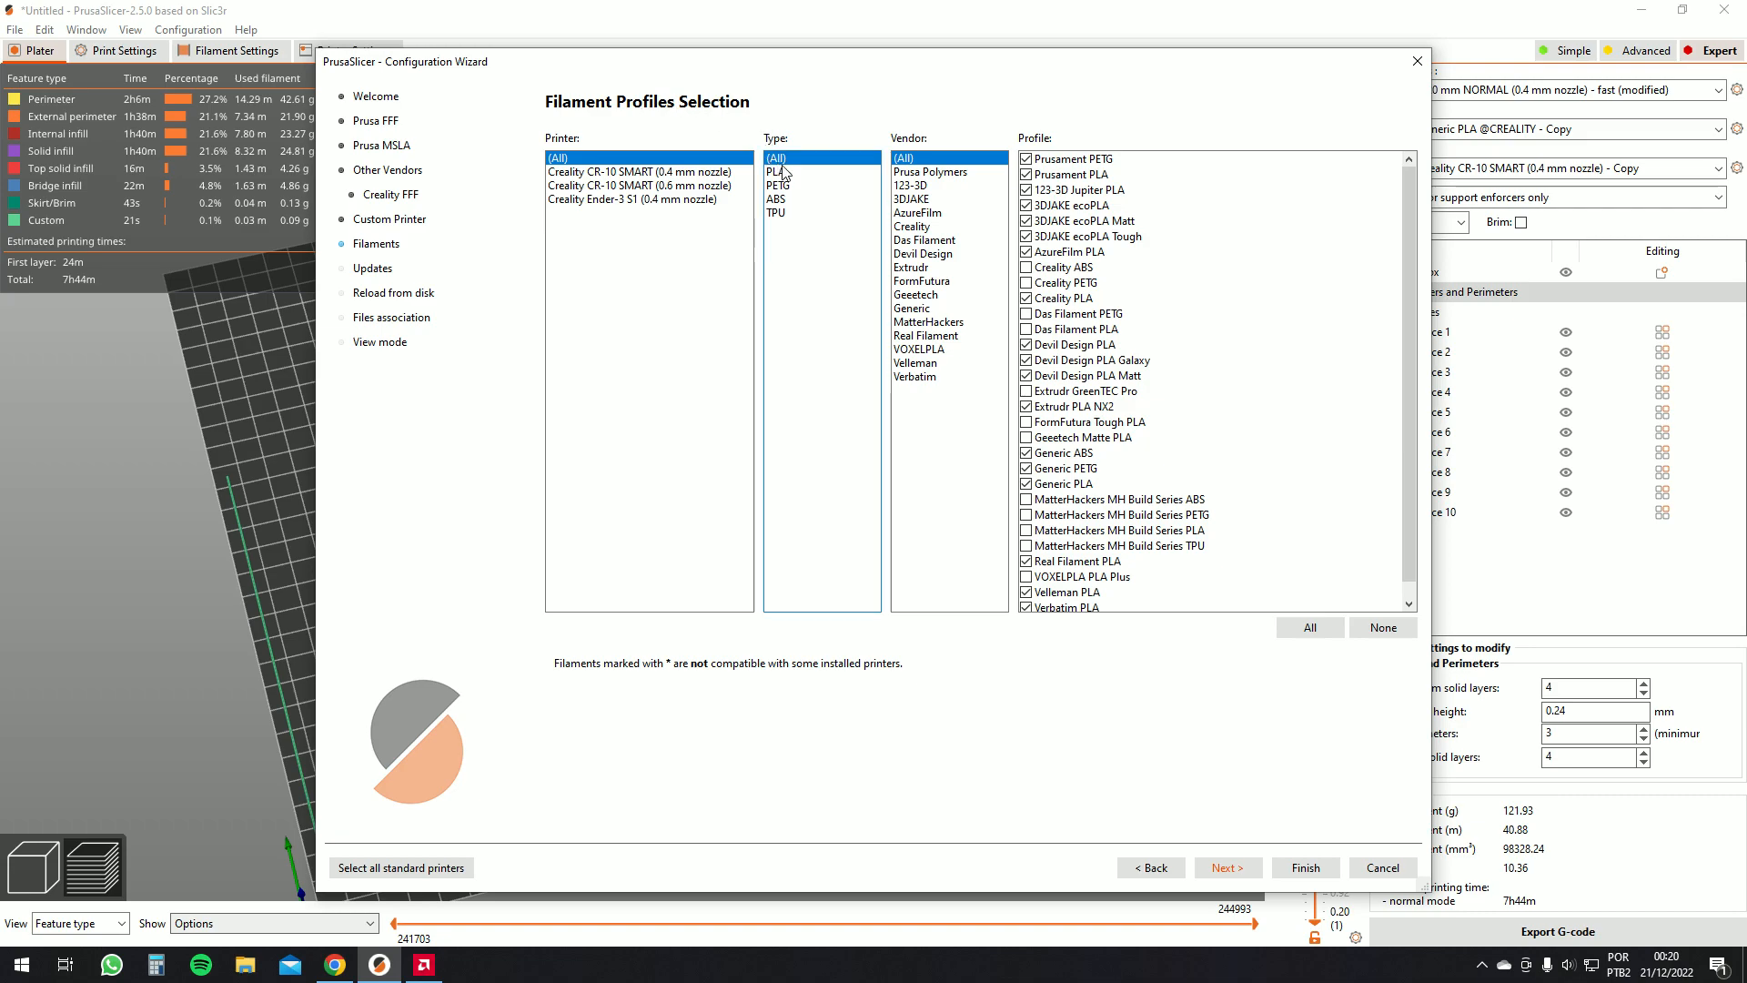
Review the filament profiles for the Ender-3 S1 and advance through the updates and file association pages
scroll(1339, 351, "down", 1)
scroll(1339, 351, "up", 1)
left_click(678, 200)
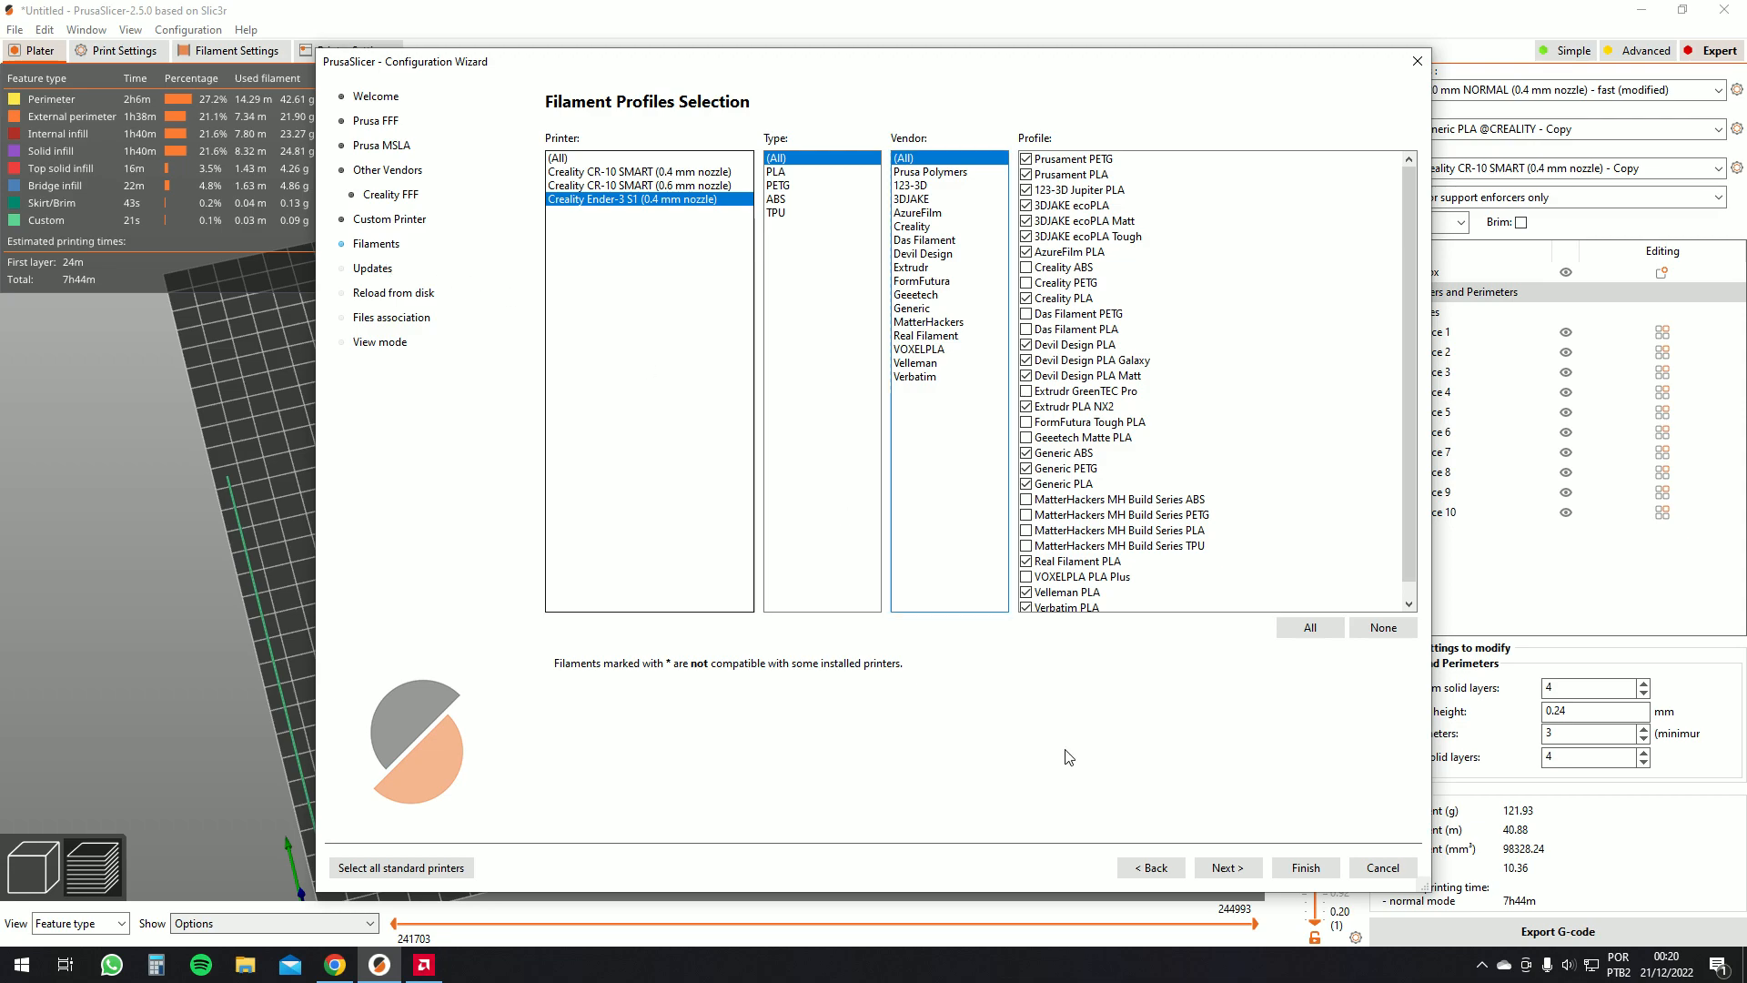
left_click(1250, 874)
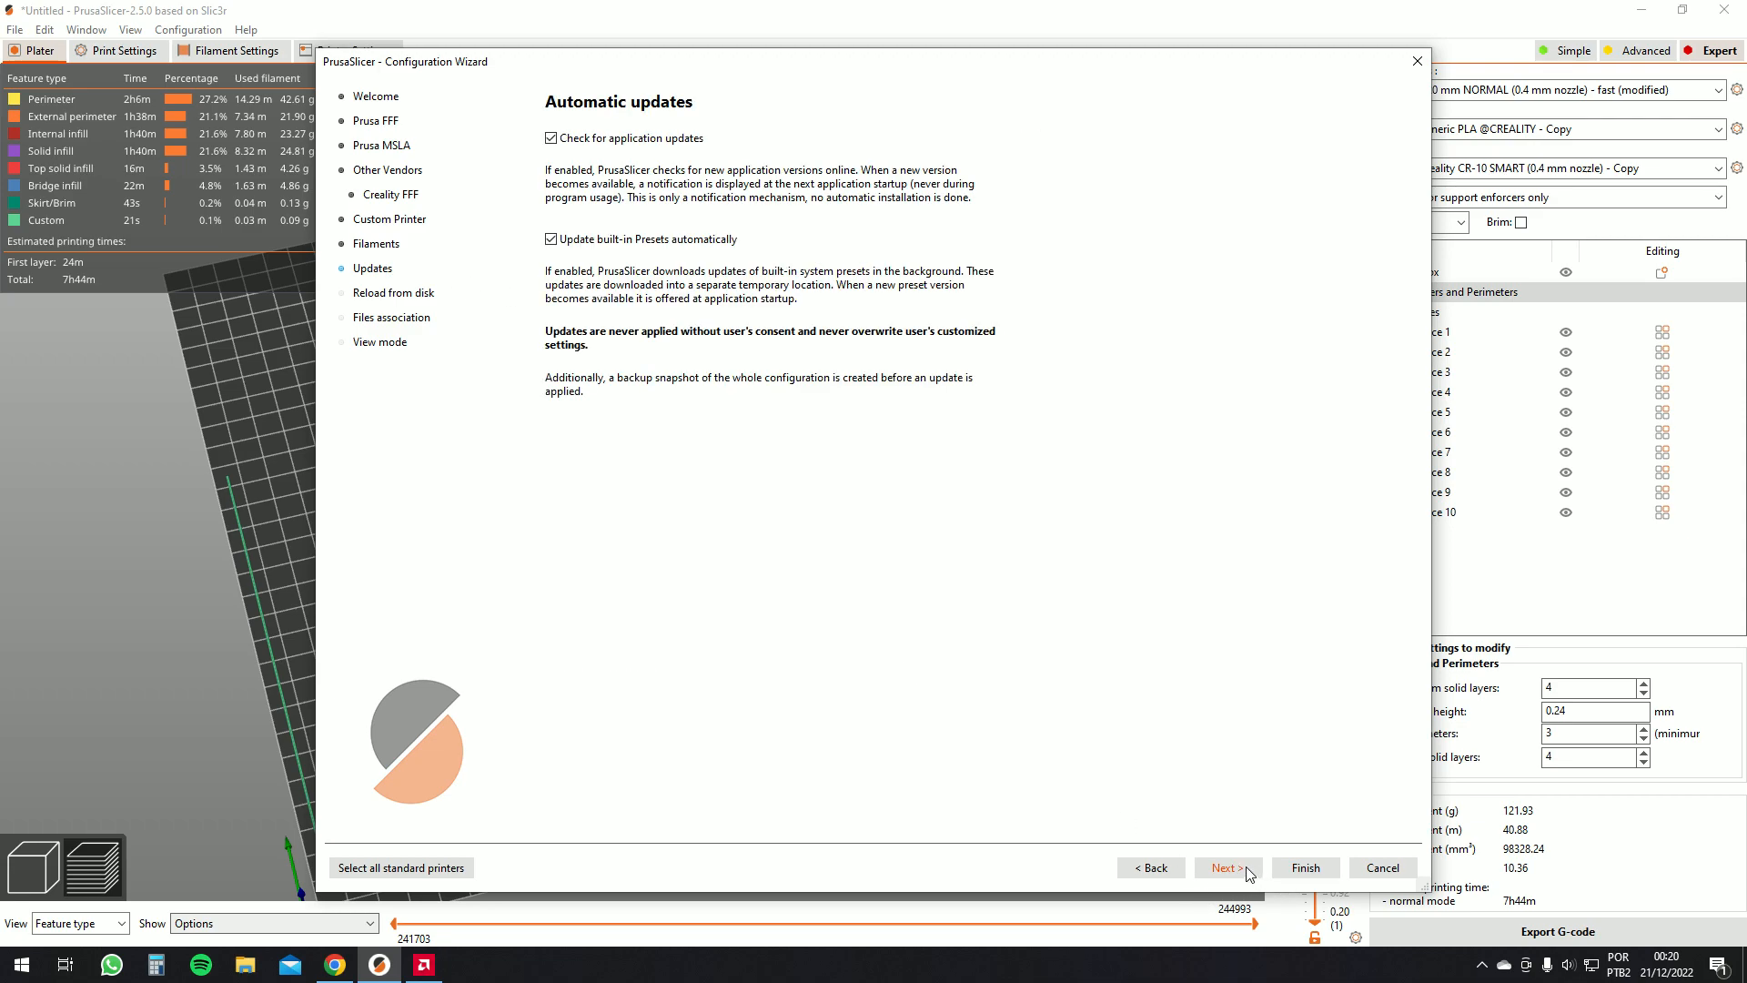
left_click(1251, 870)
left_click(1248, 873)
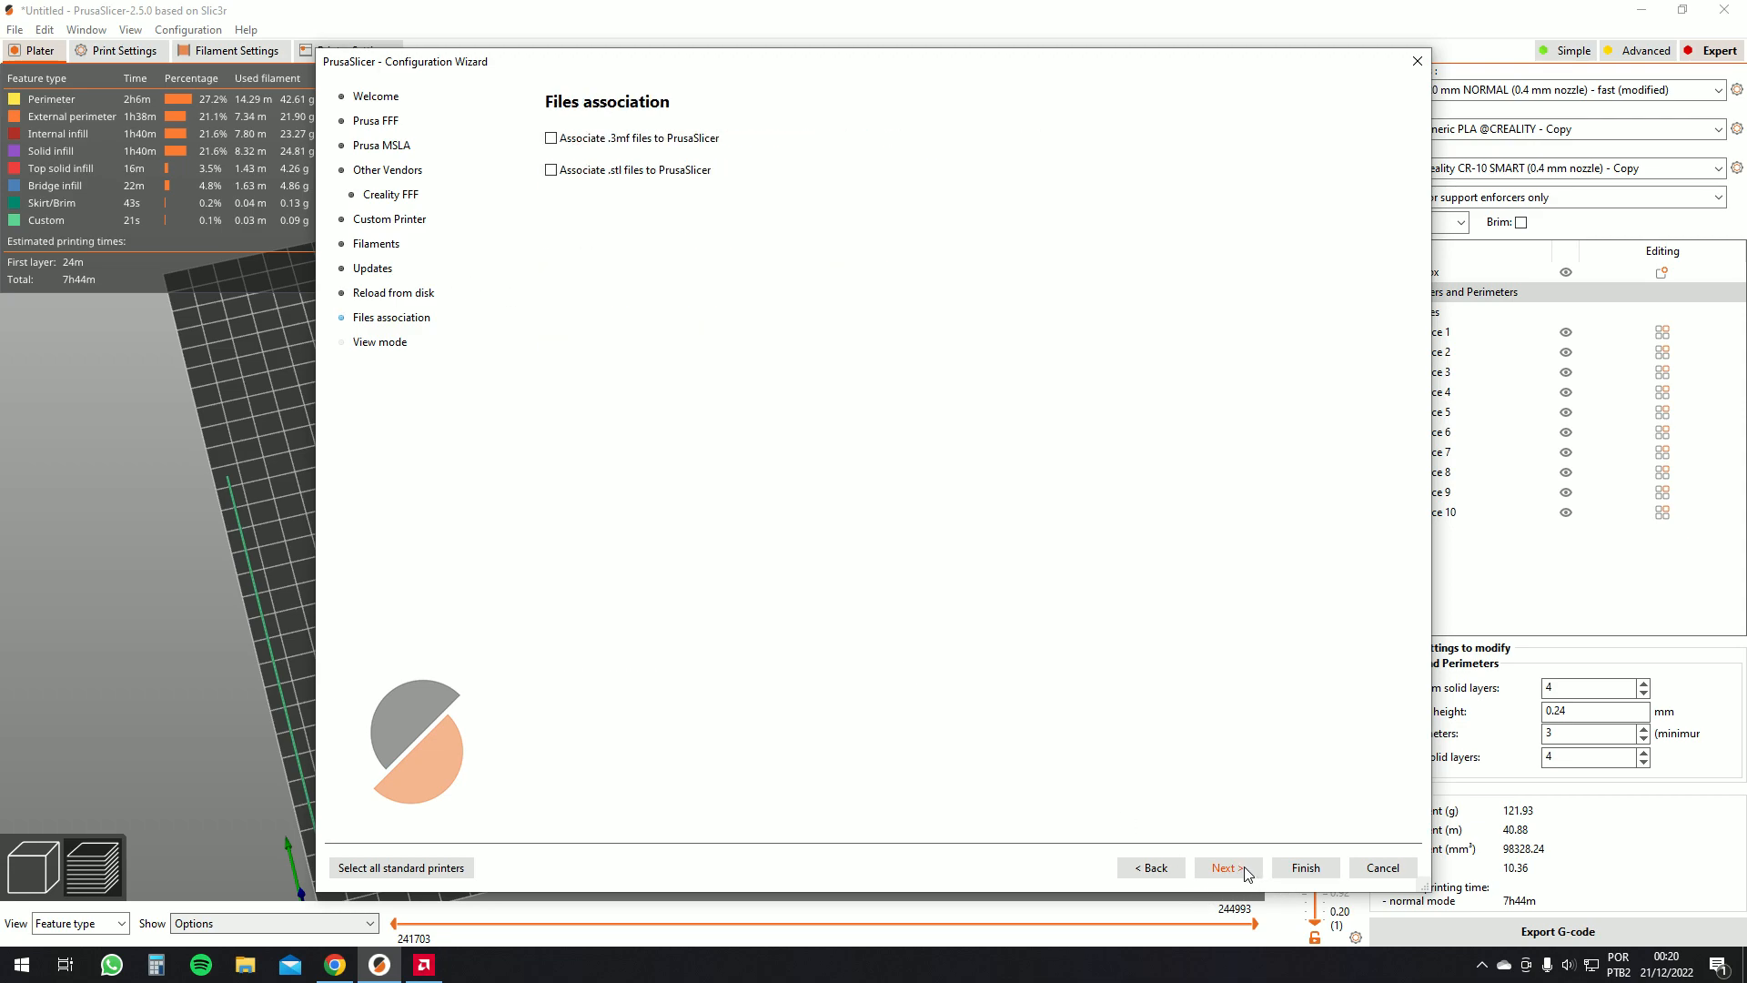
left_click(1245, 875)
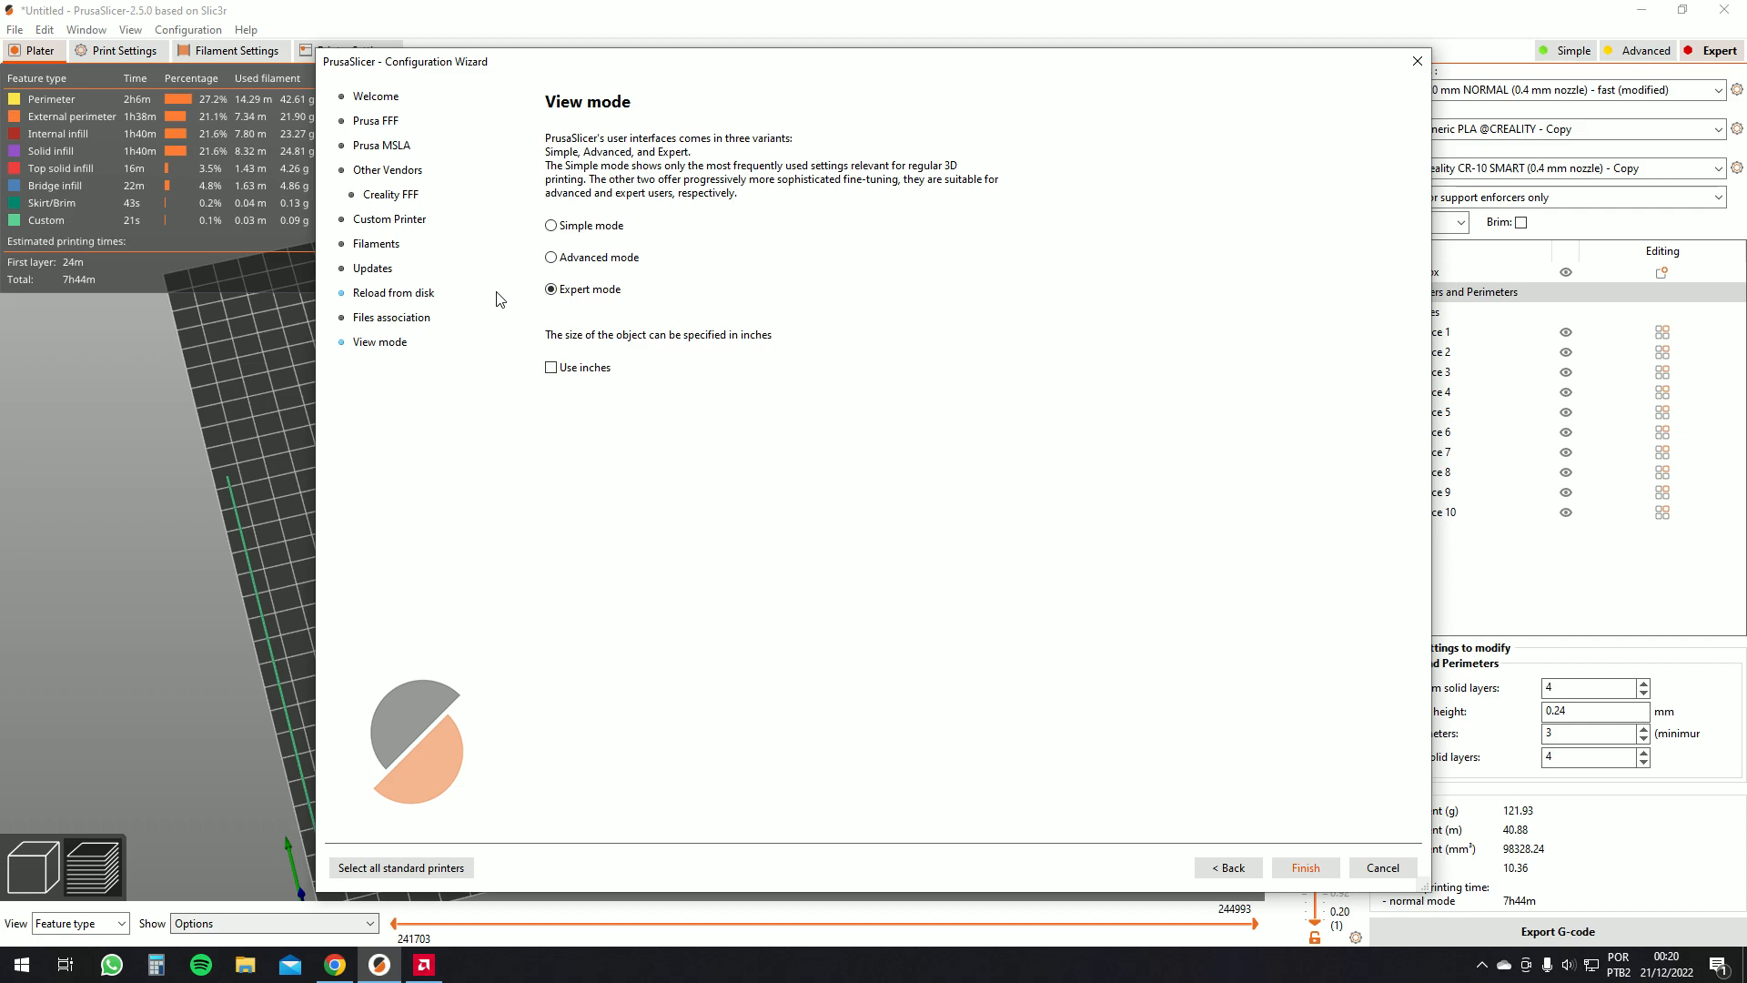
Finish the wizard and save the modified print preset changes
left_click(1306, 869)
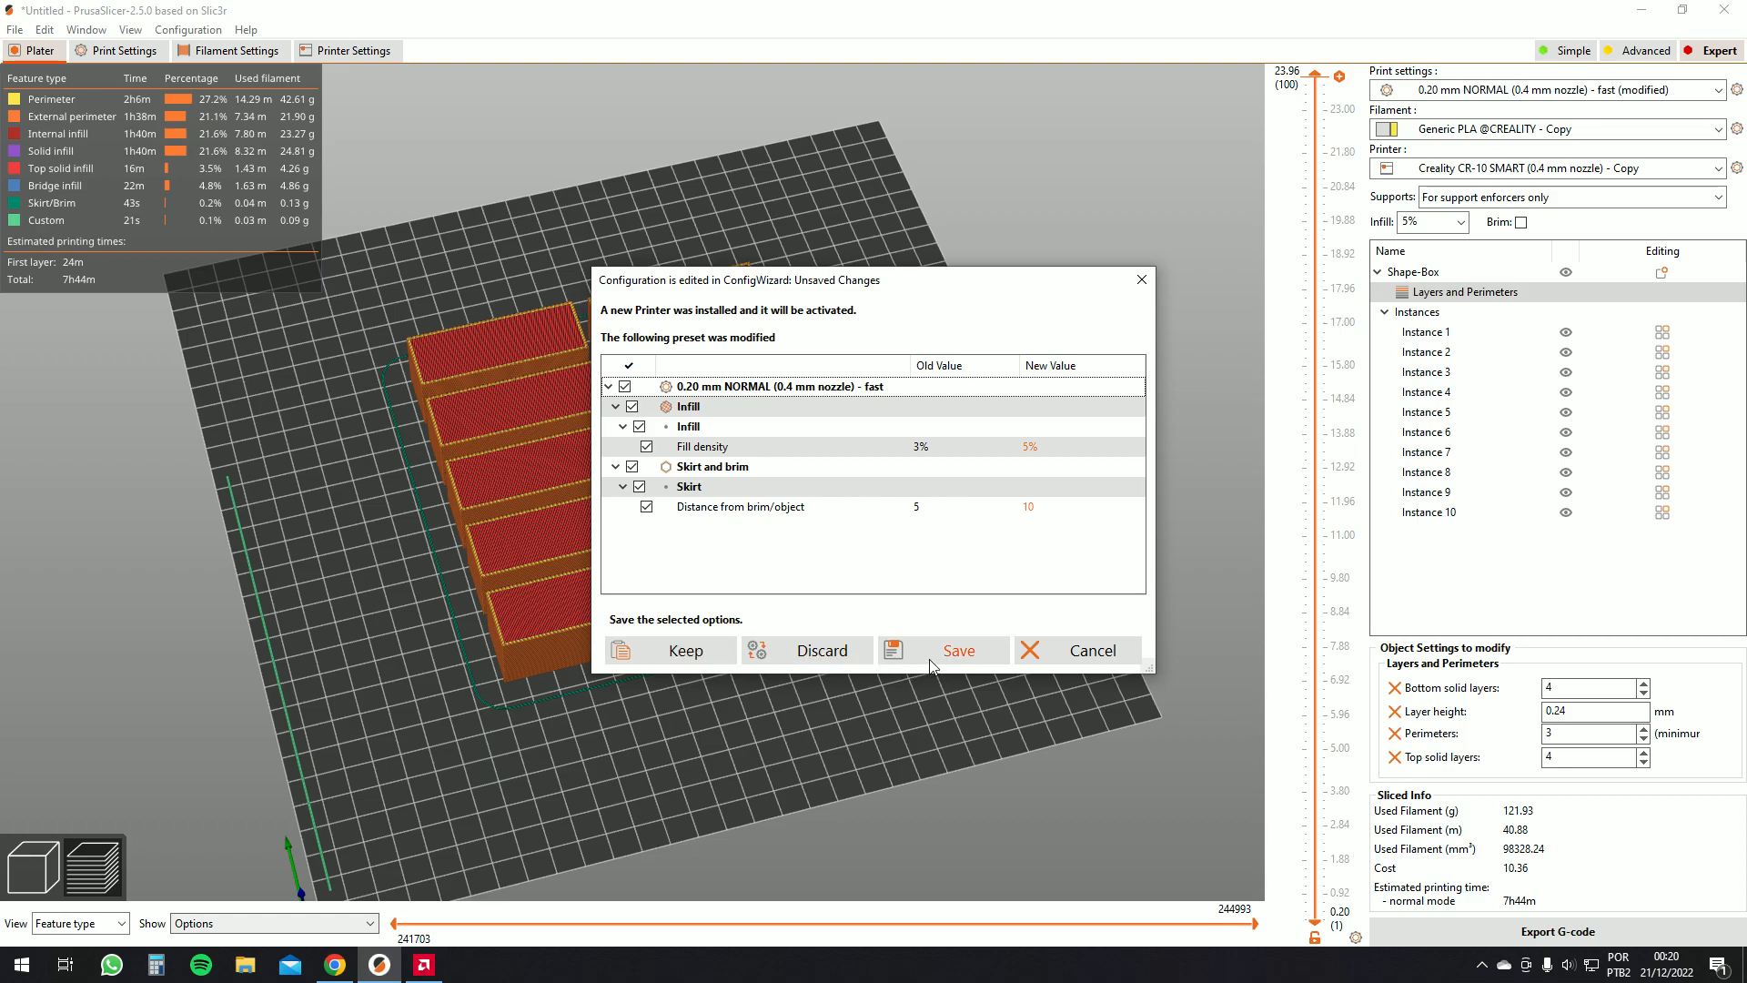
left_click(931, 650)
left_click(1016, 543)
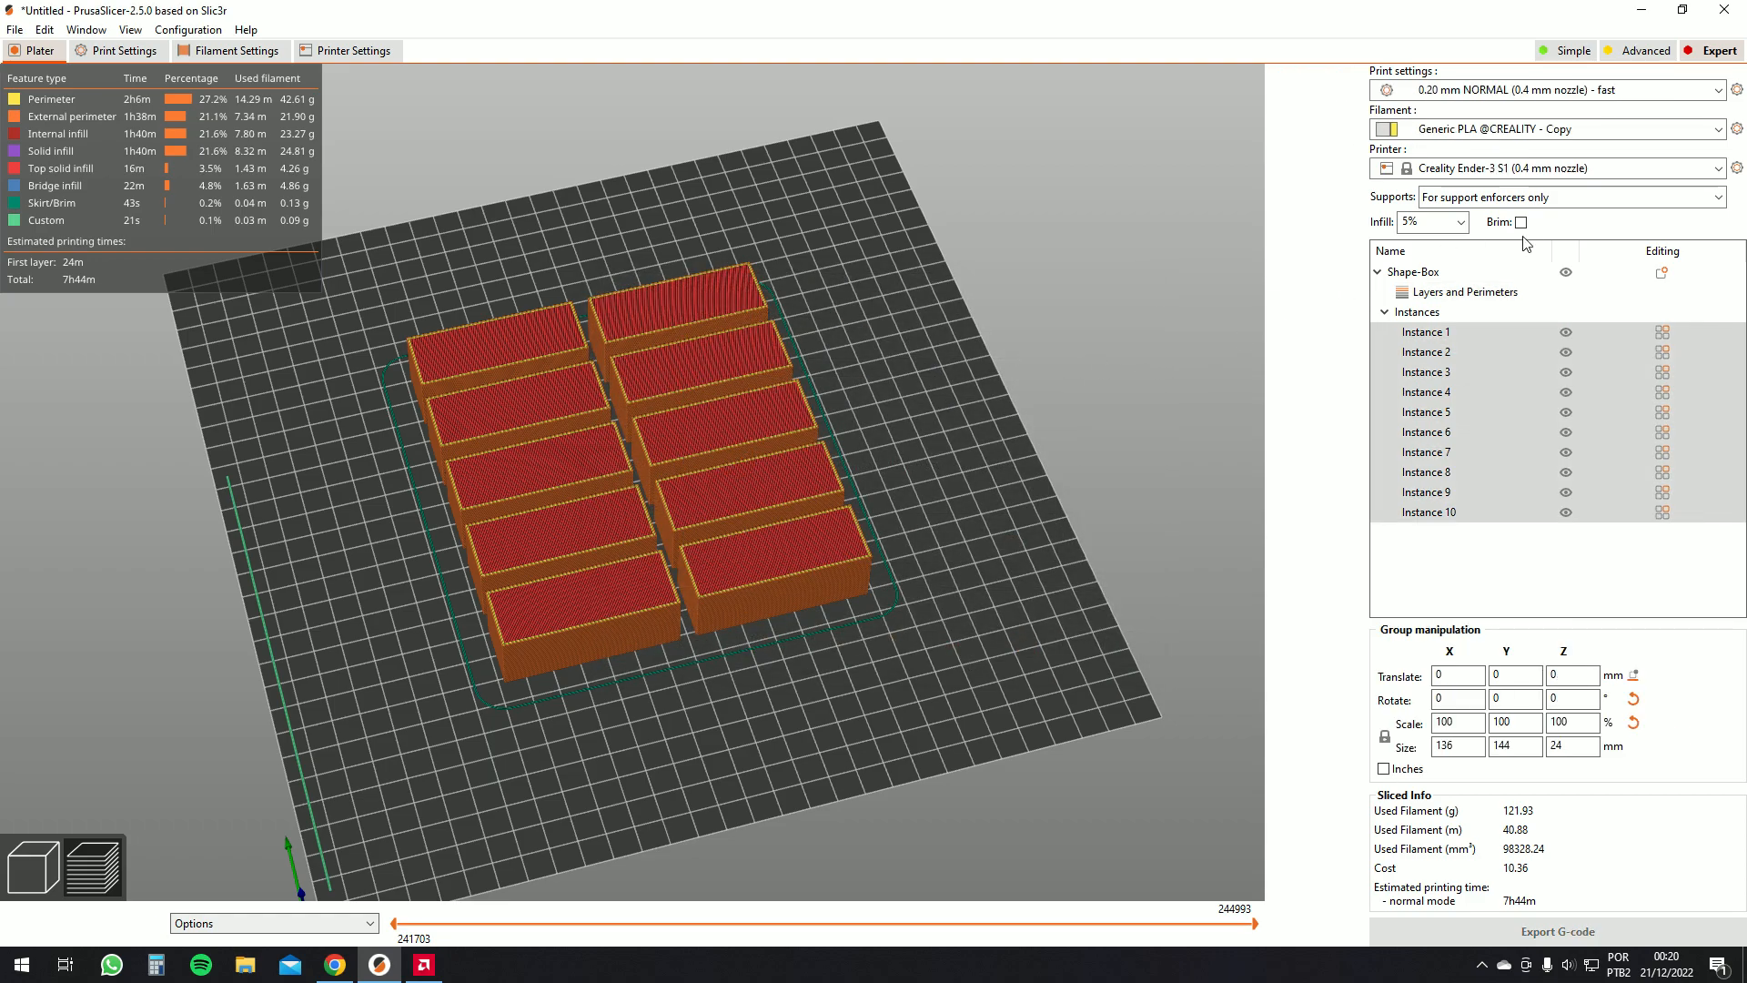
left_click(1539, 174)
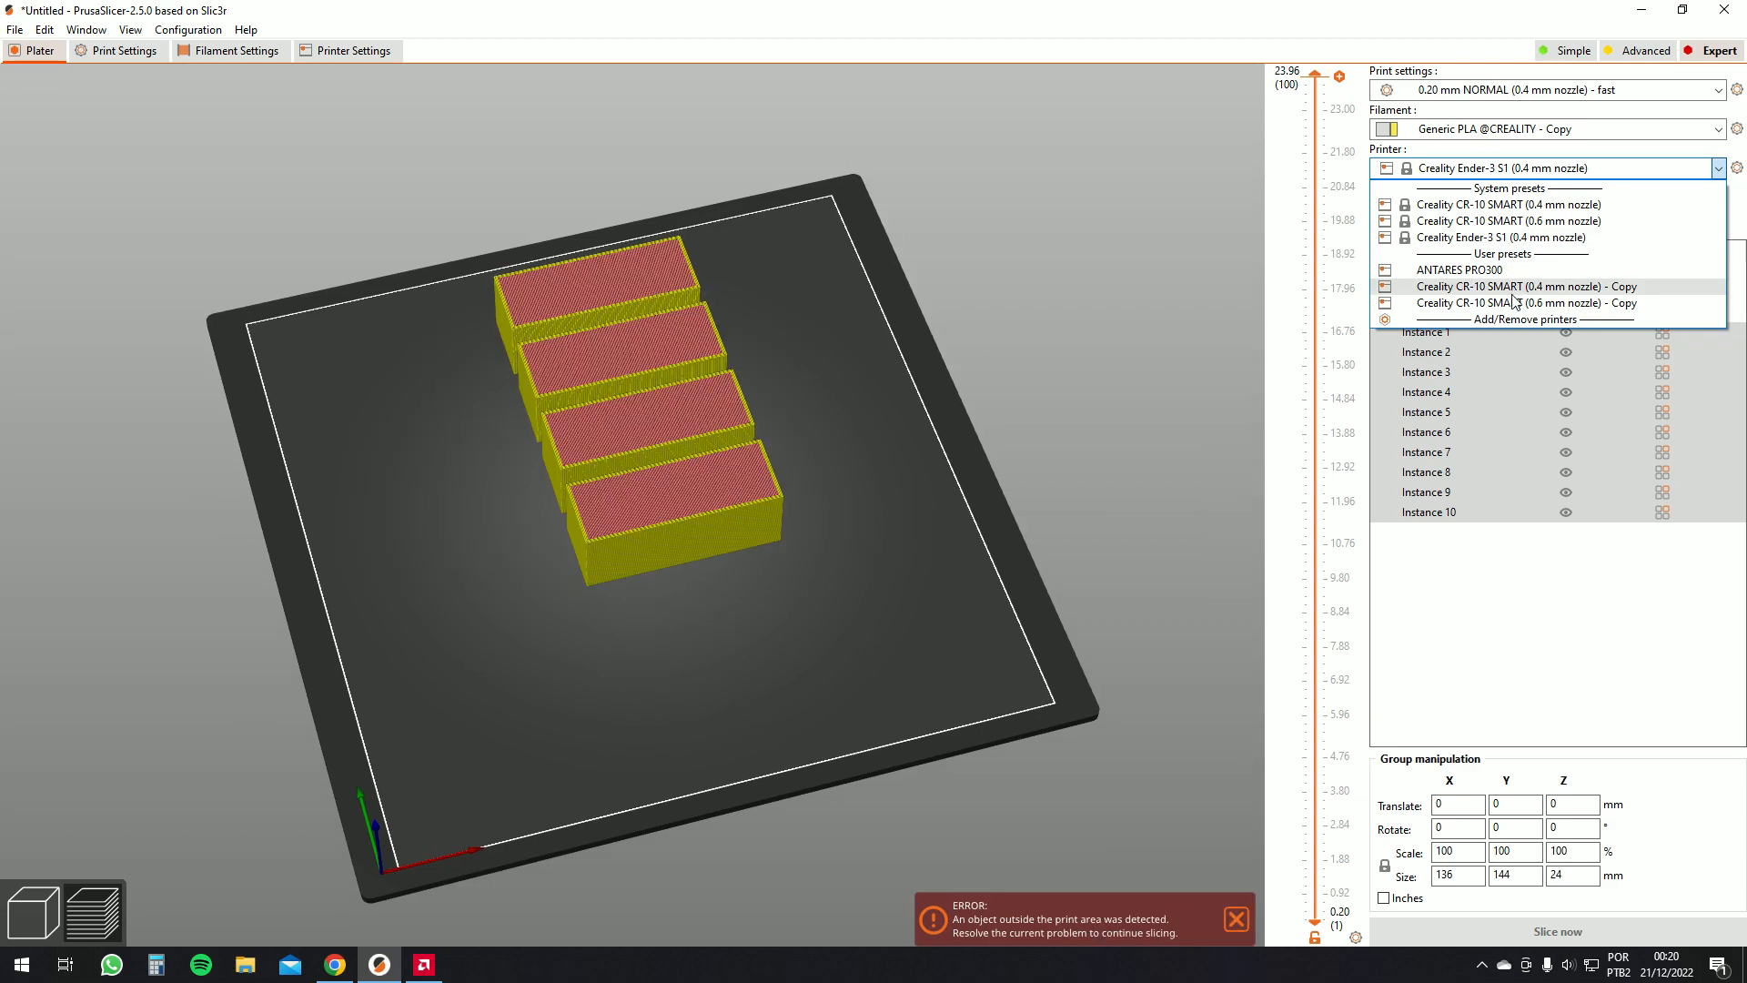
left_click(1506, 238)
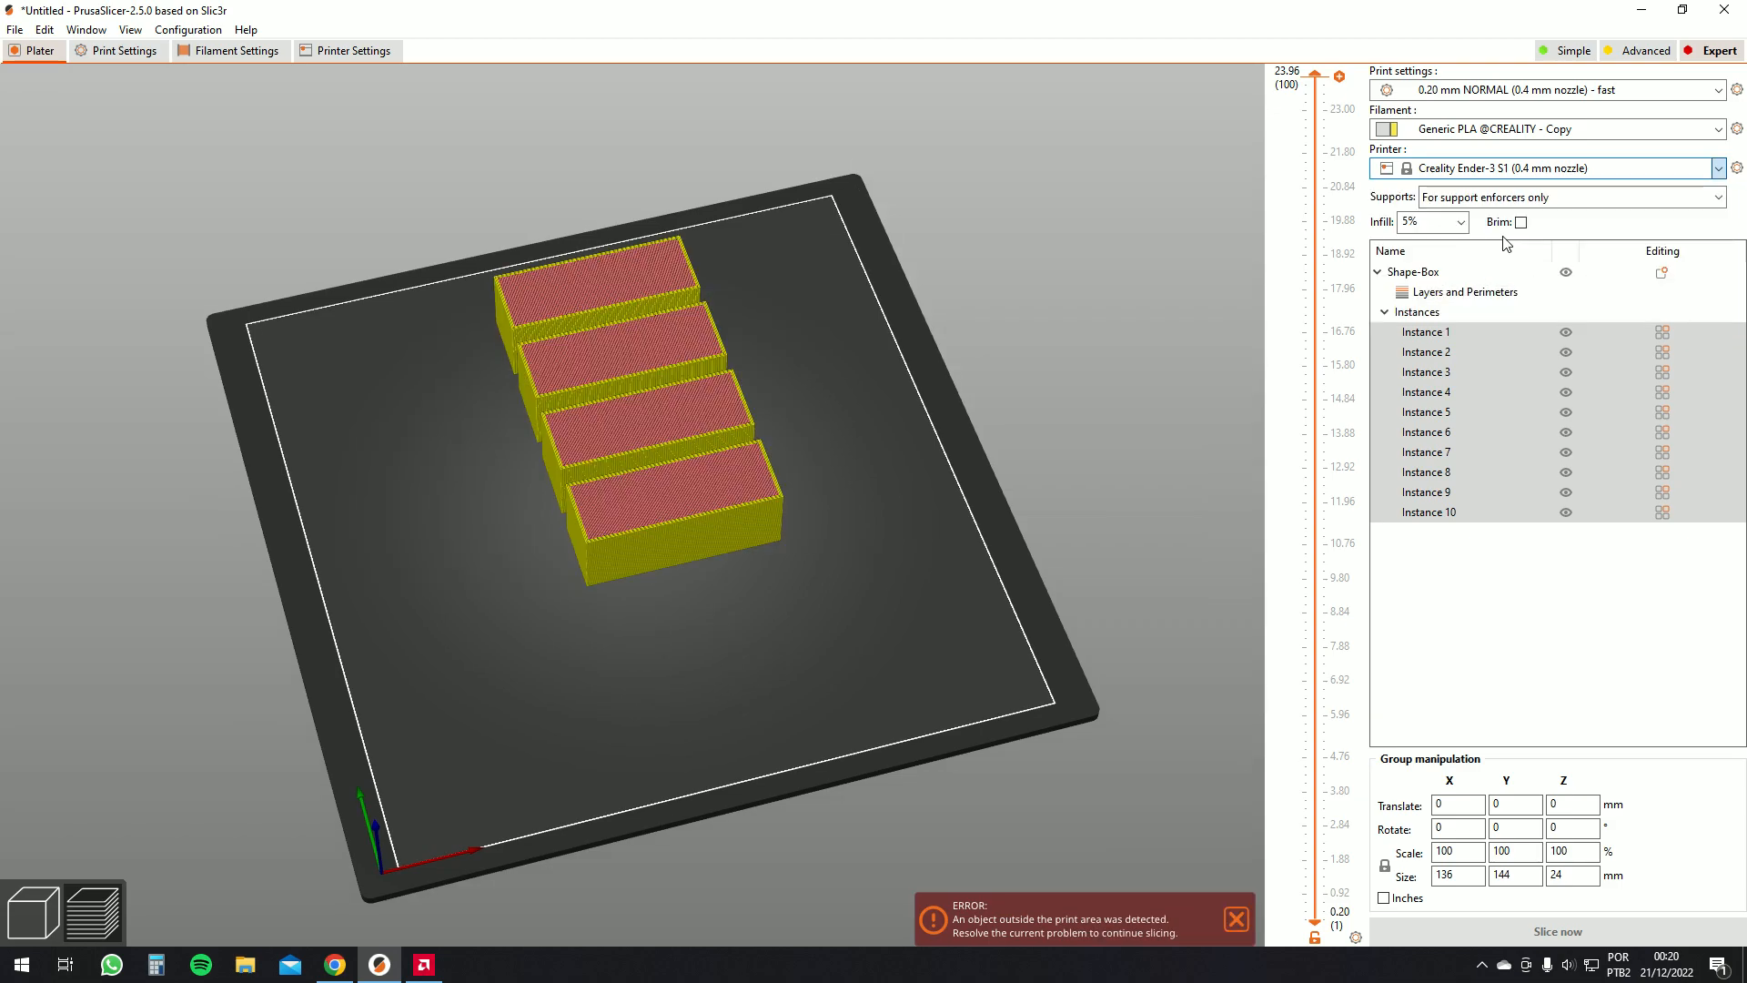
left_click(1526, 132)
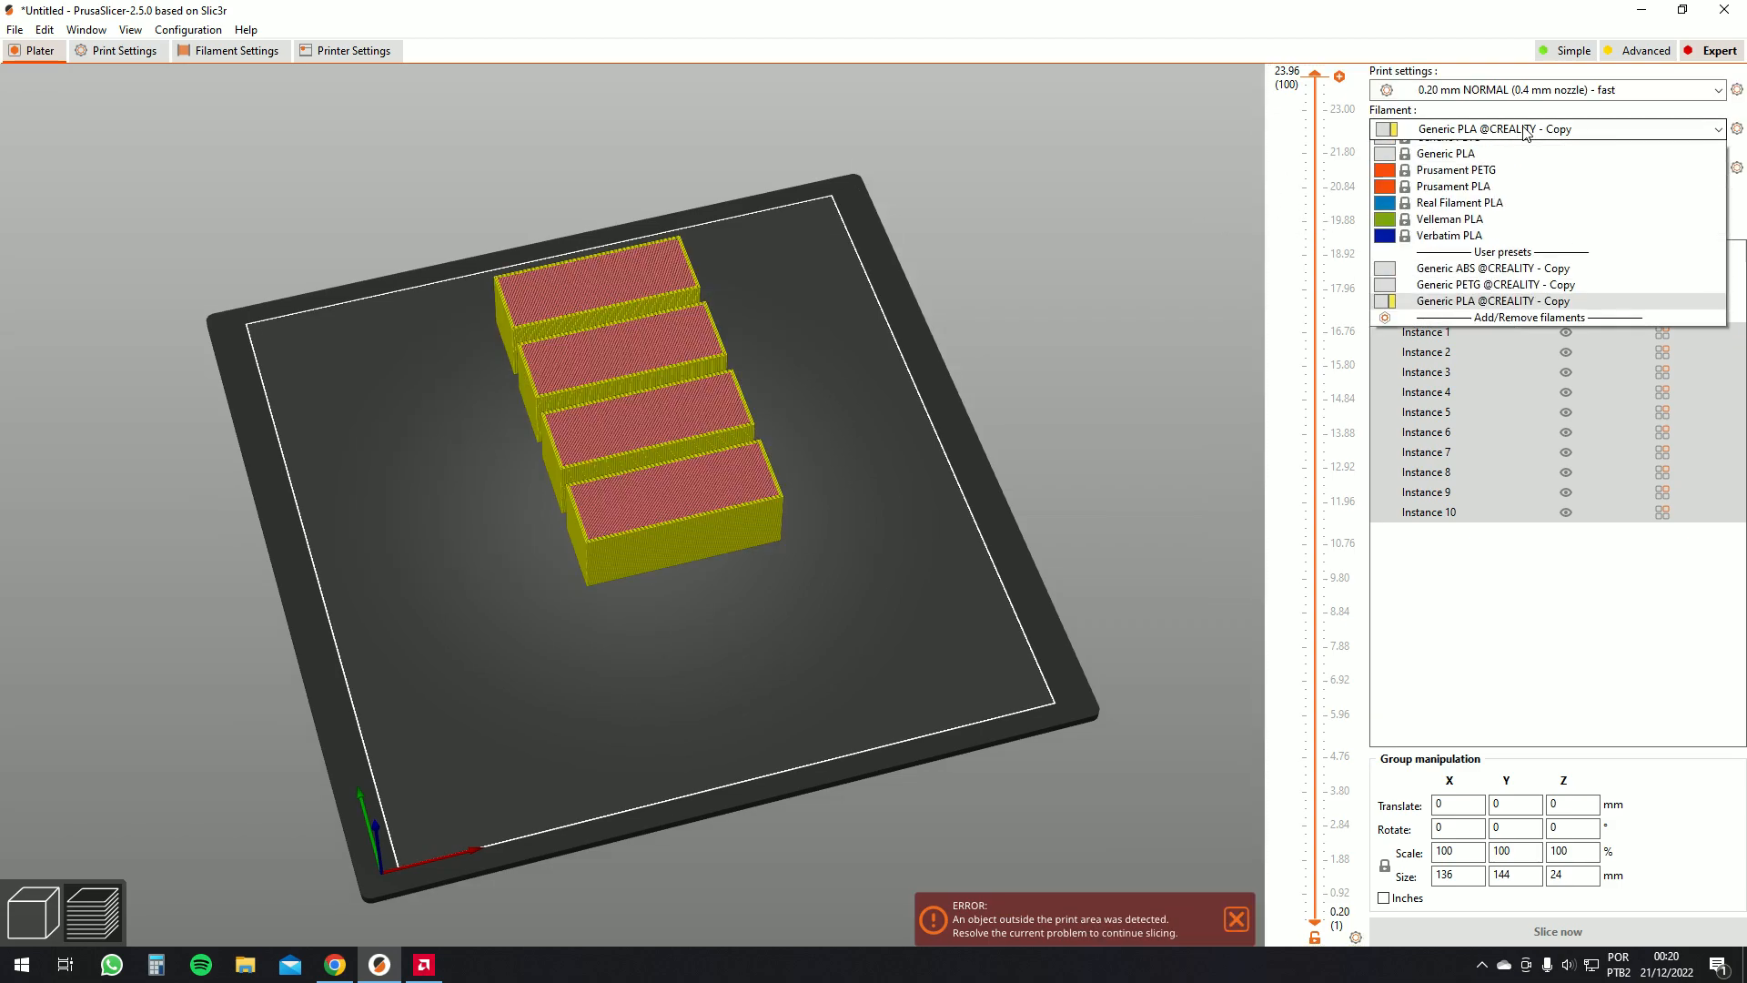
left_click(1506, 490)
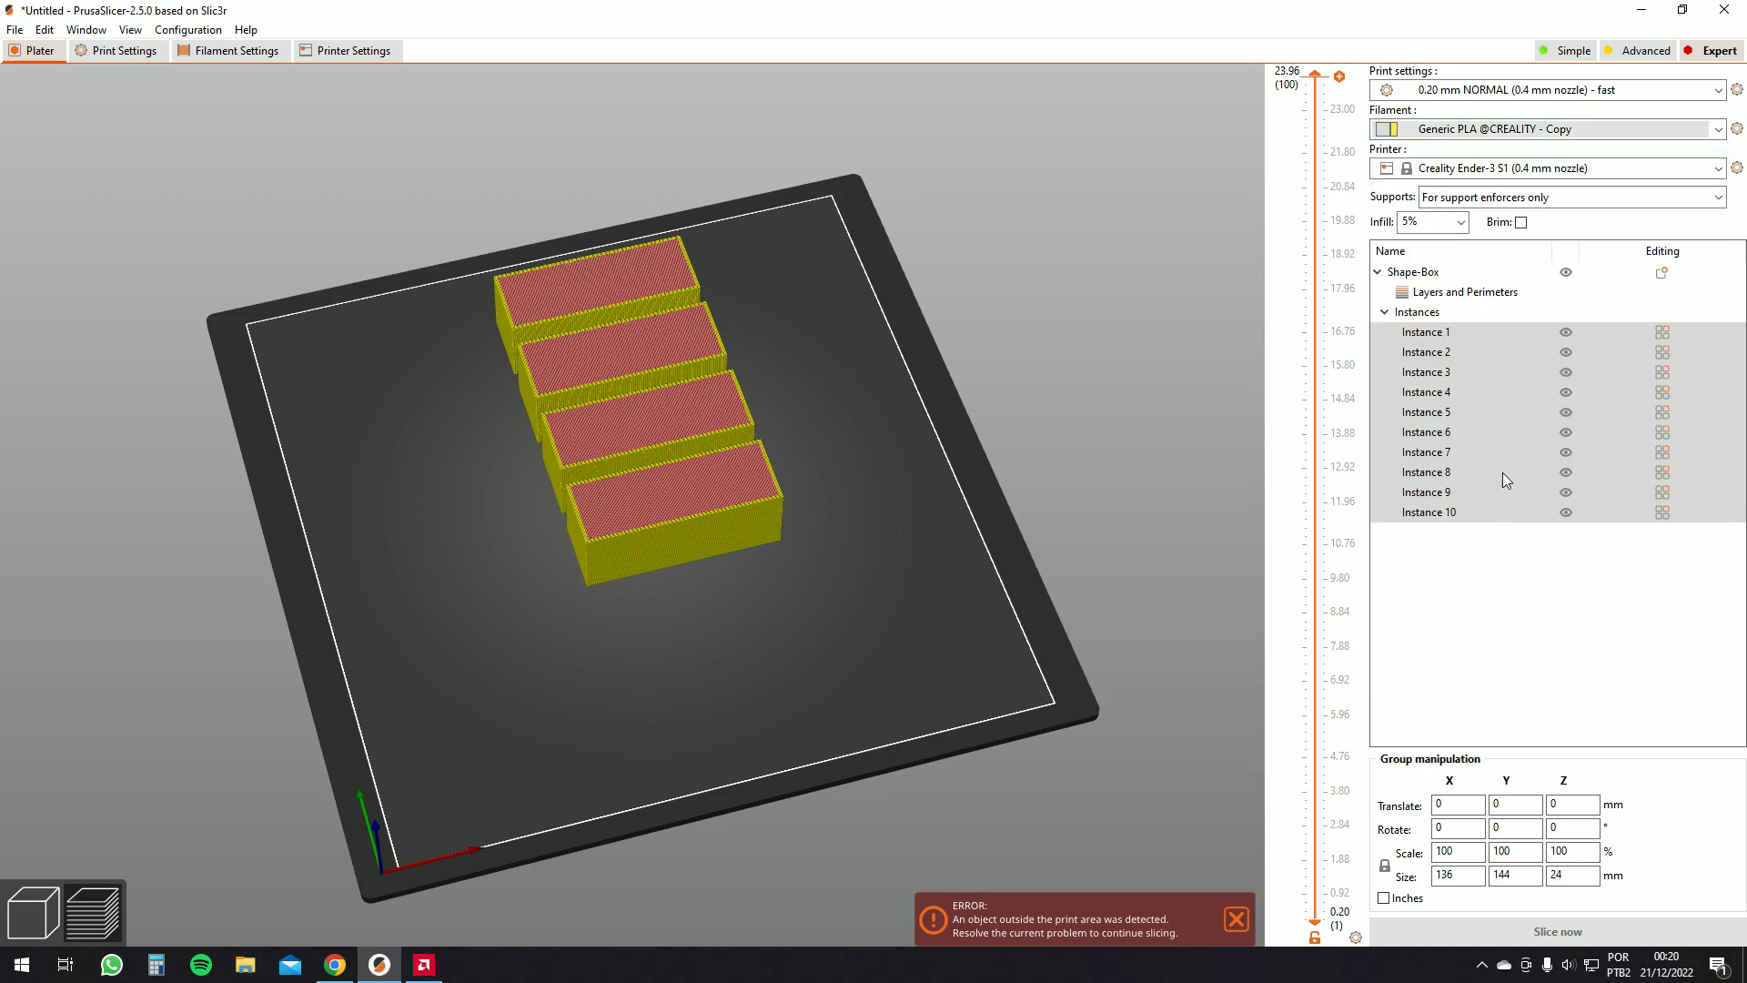
Switch the print settings preset to 0.20 mm NORMAL (0.4 mm nozzle)
left_click(1474, 92)
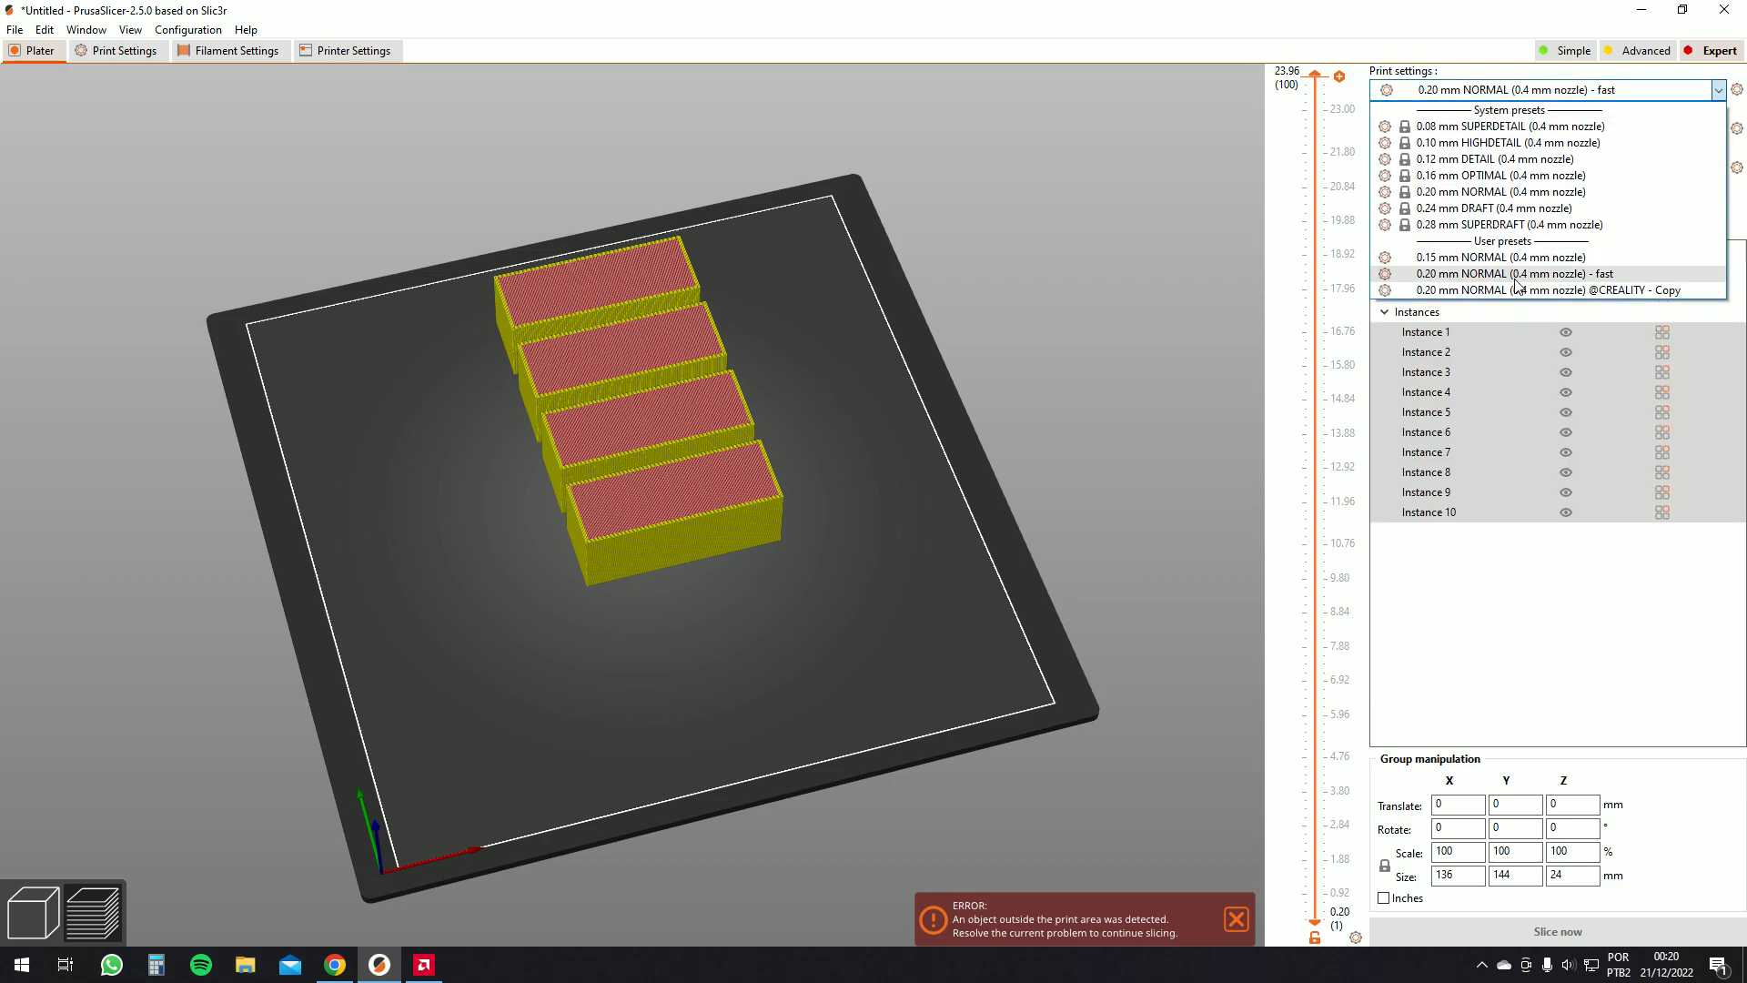
left_click(1484, 86)
left_click(1491, 90)
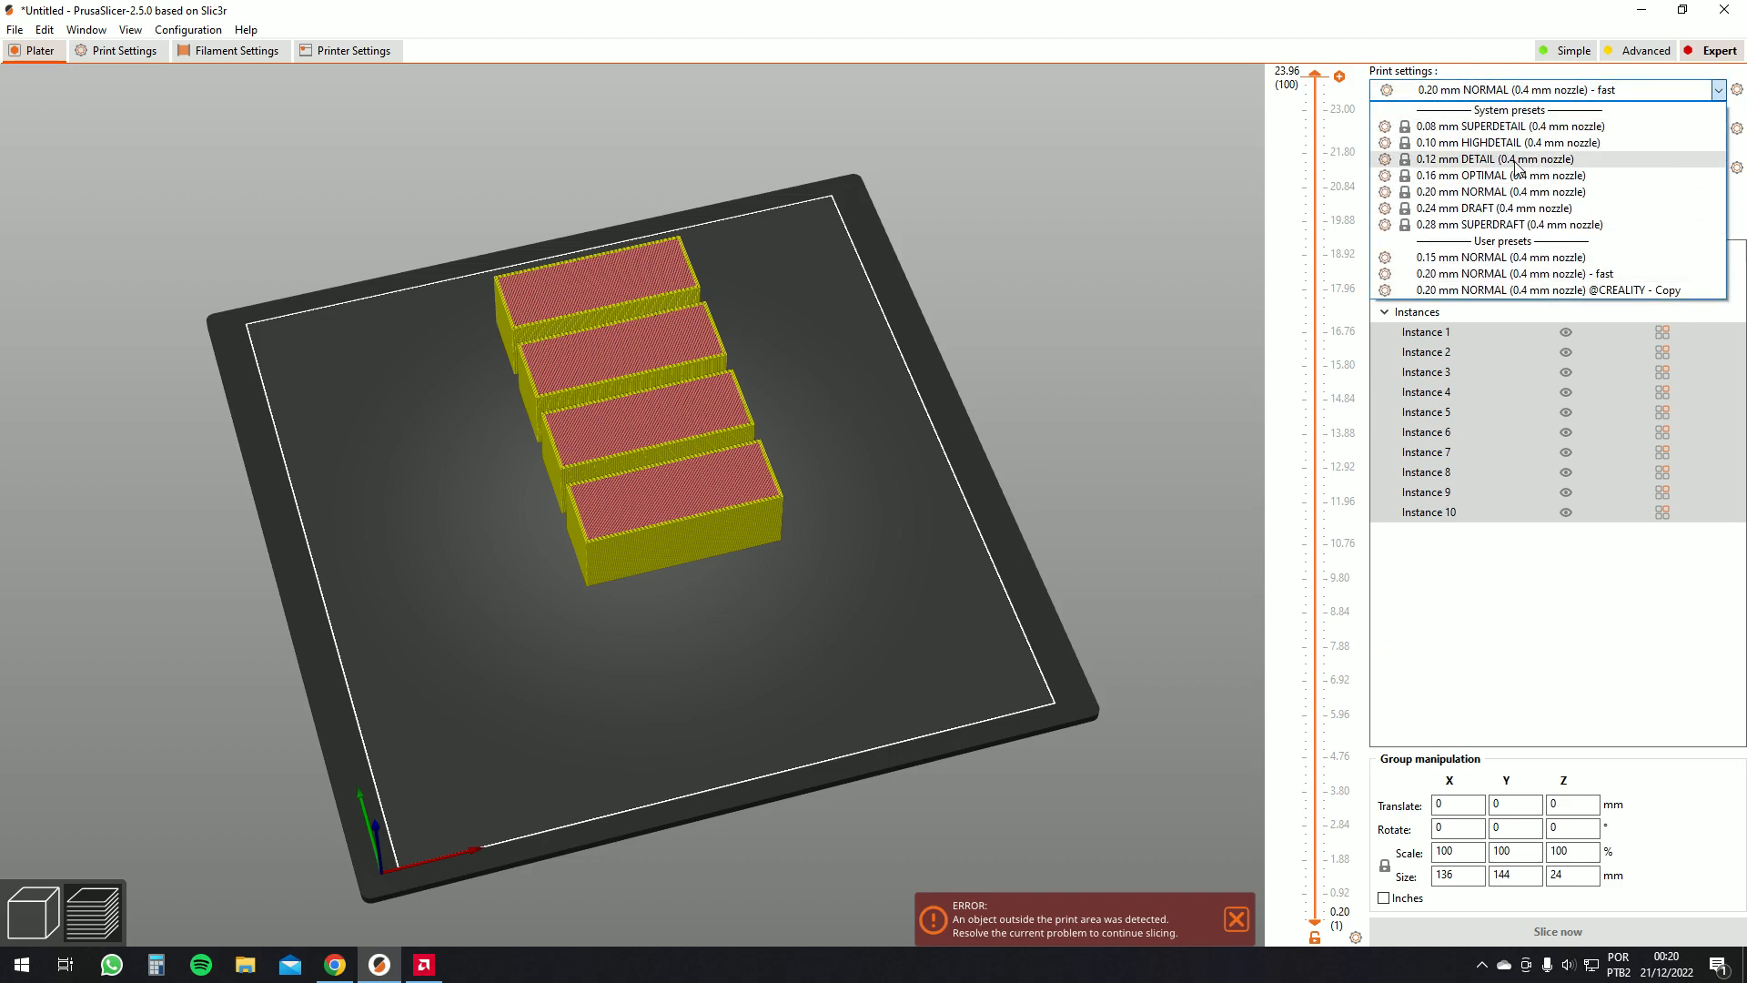
left_click(1506, 192)
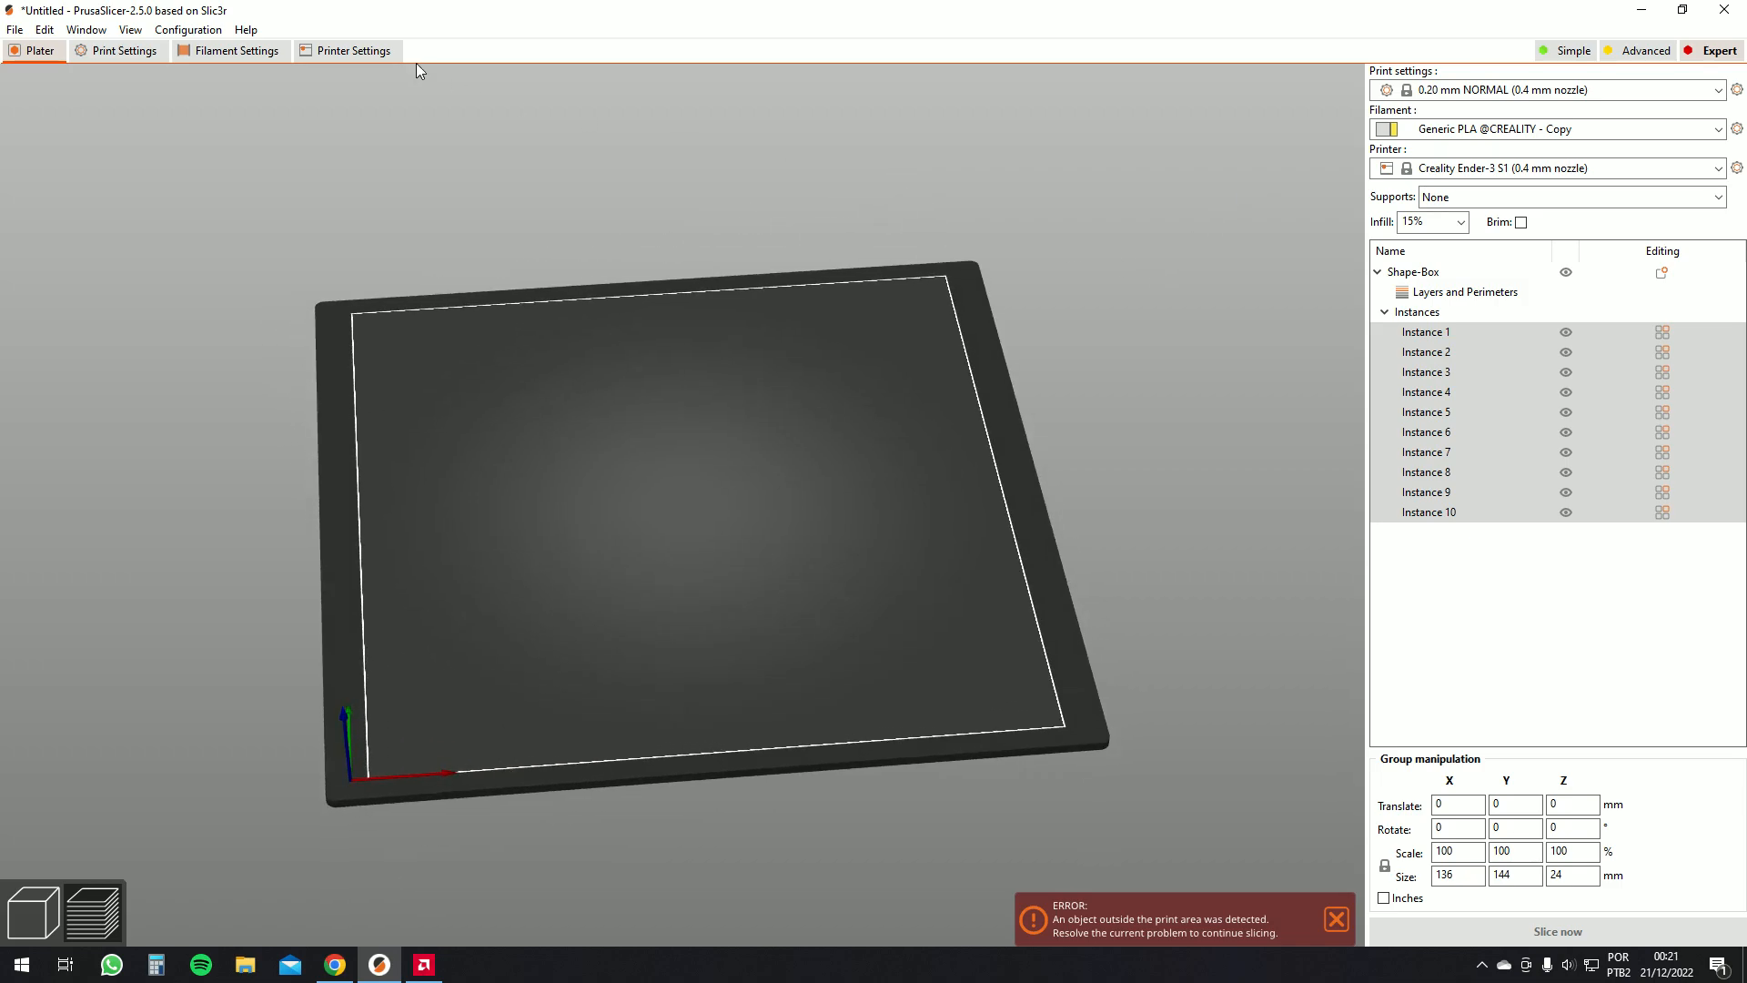
left_click(359, 51)
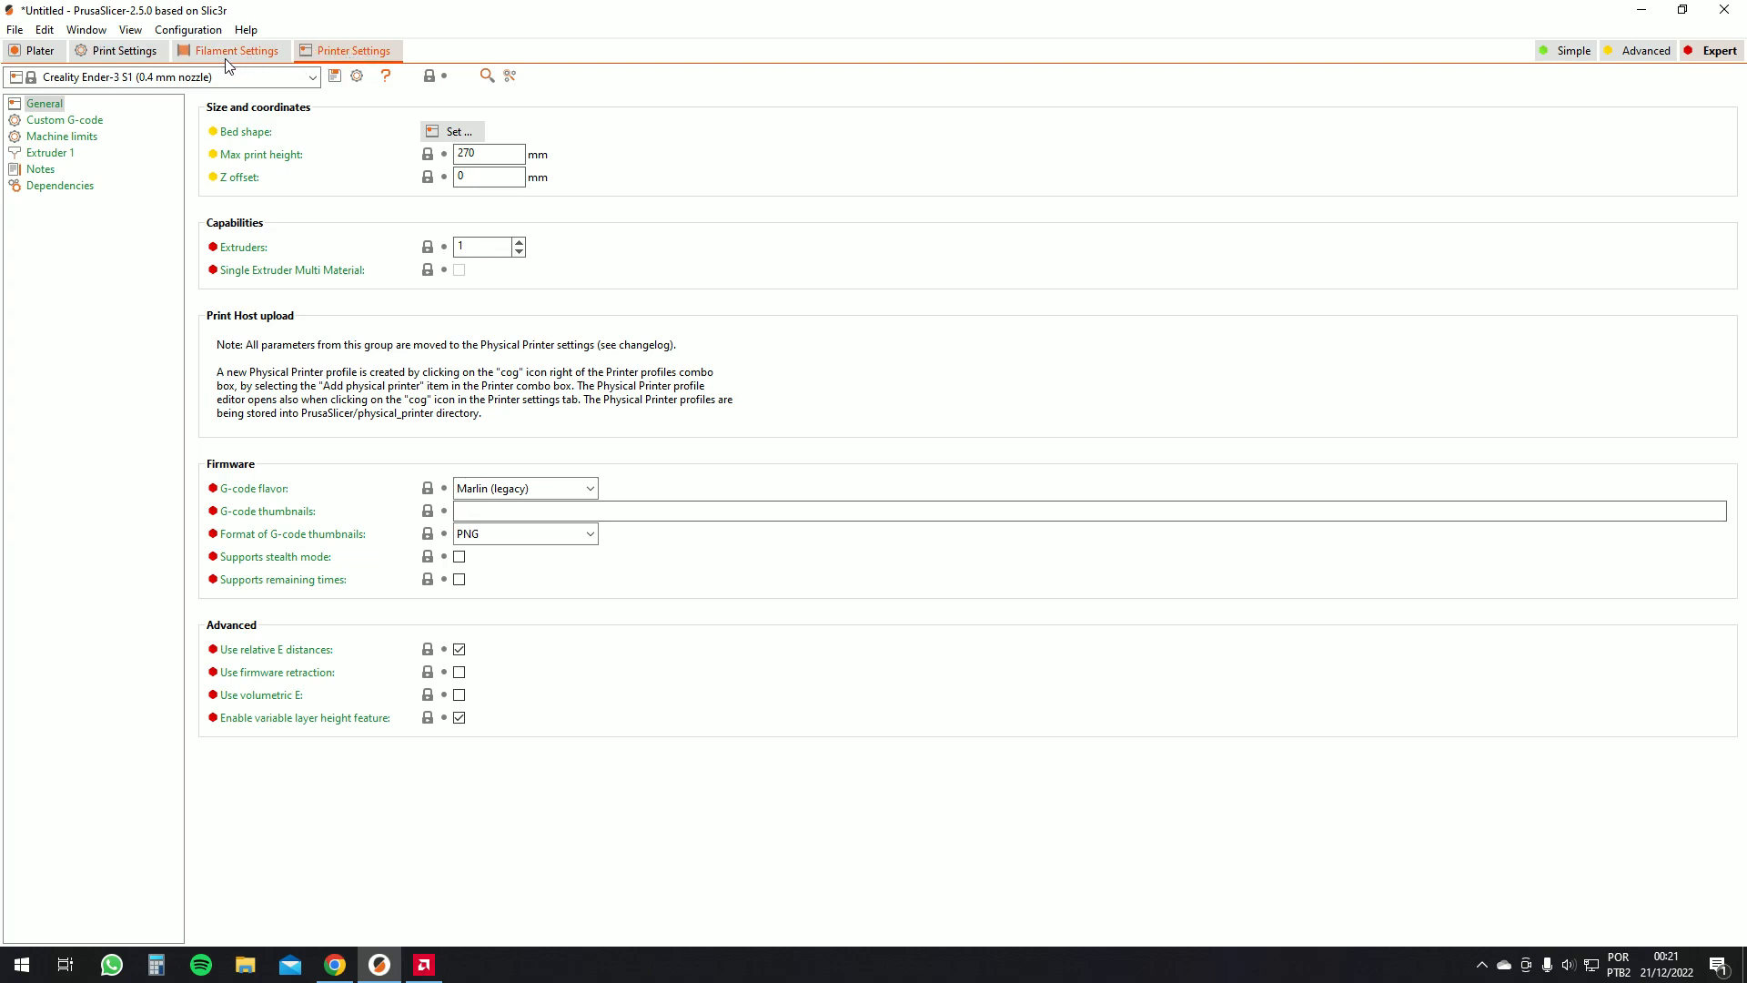
left_click(125, 52)
left_click(38, 51)
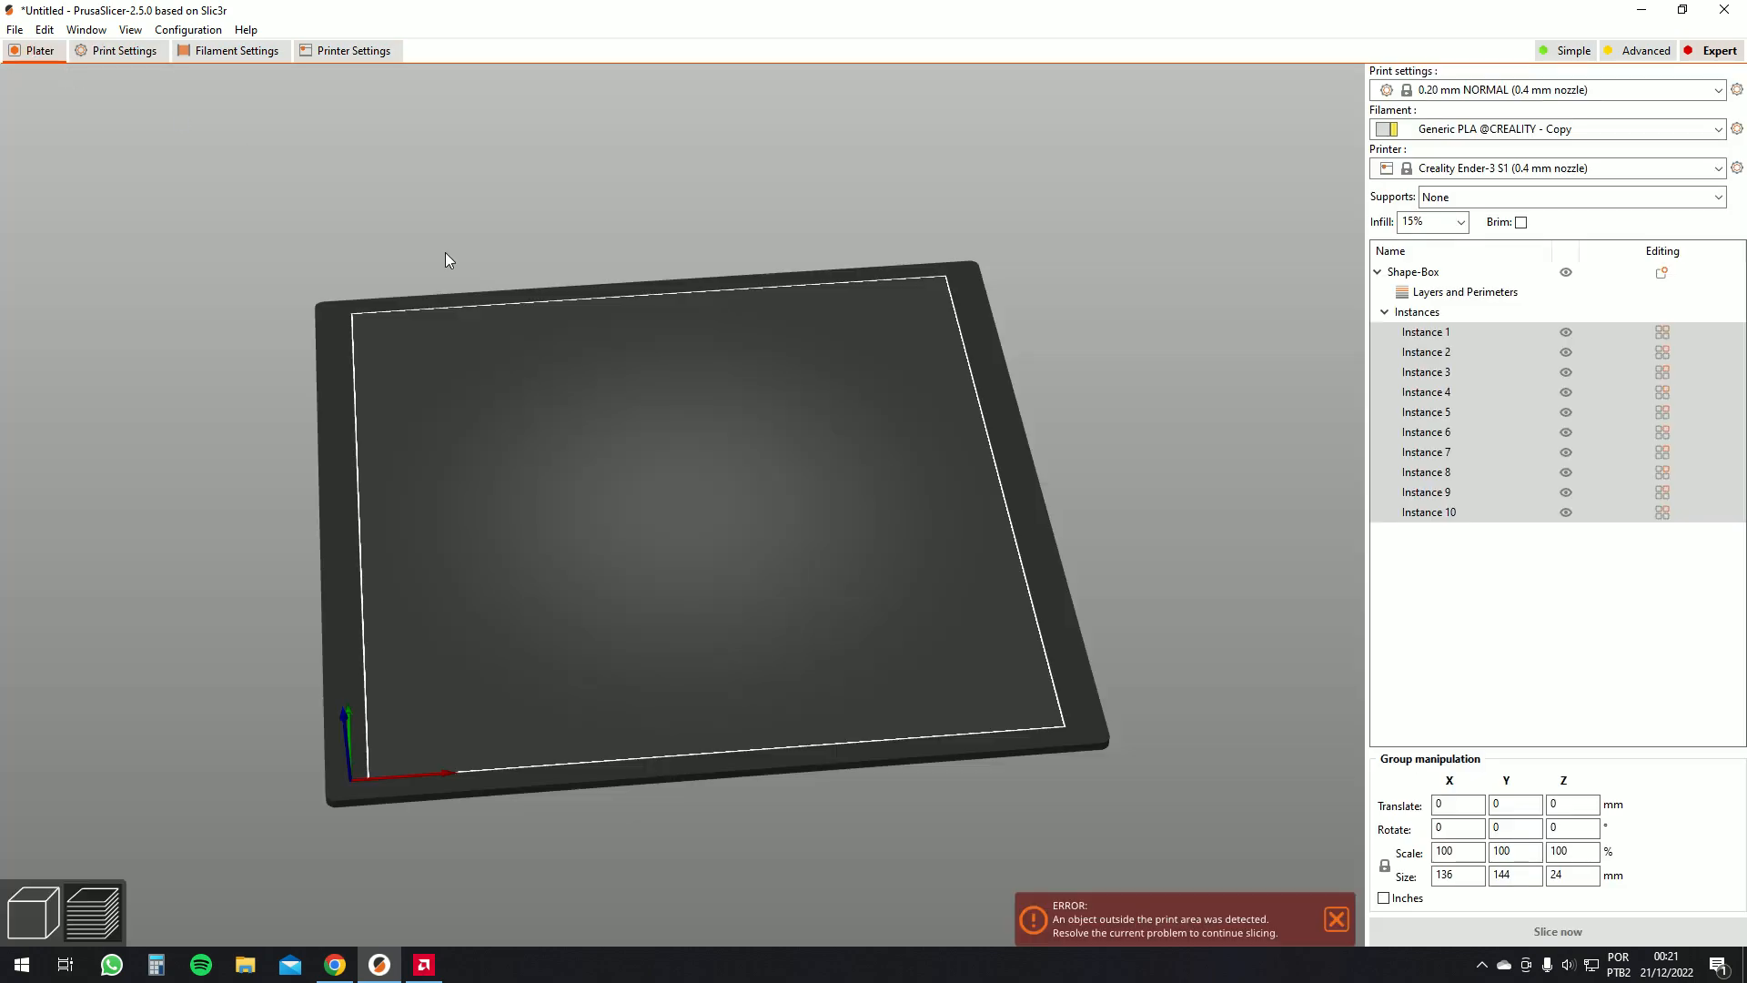
Arrange all ten box instances on the Ender-3 S1 bed
left_click_drag(677, 373, 679, 369)
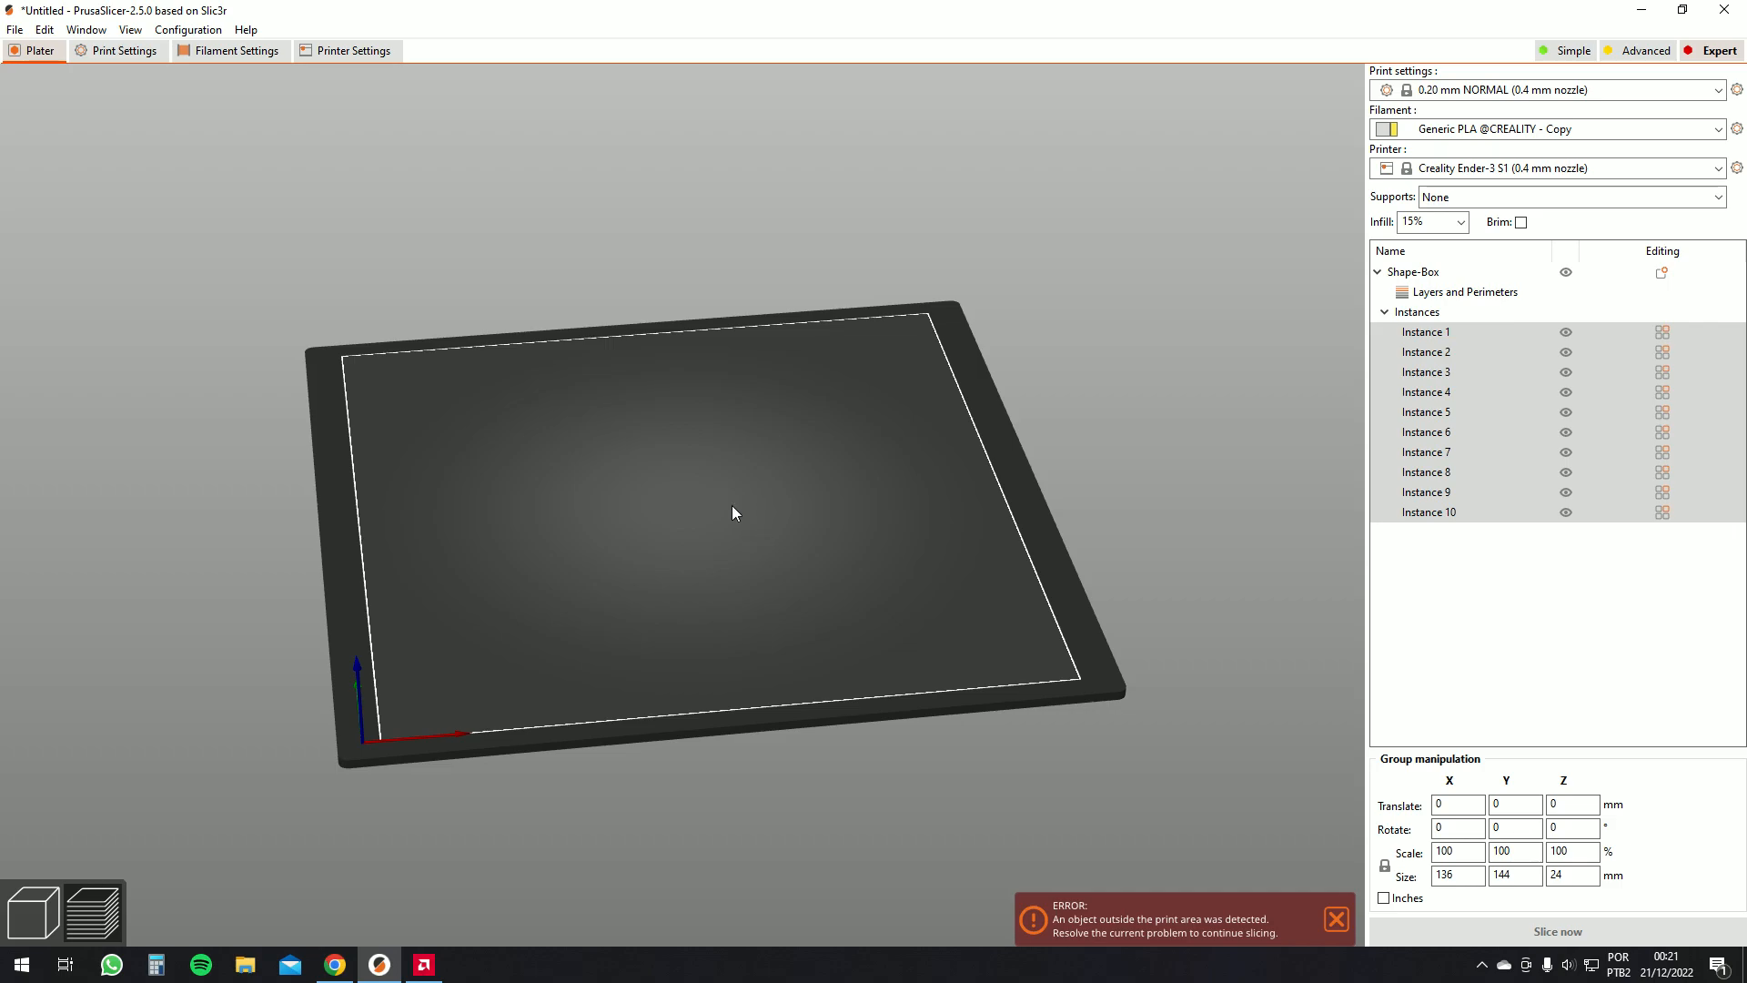
middle_click_drag(757, 511, 771, 561)
left_click(34, 914)
left_click_drag(651, 628, 637, 655)
left_click(518, 89)
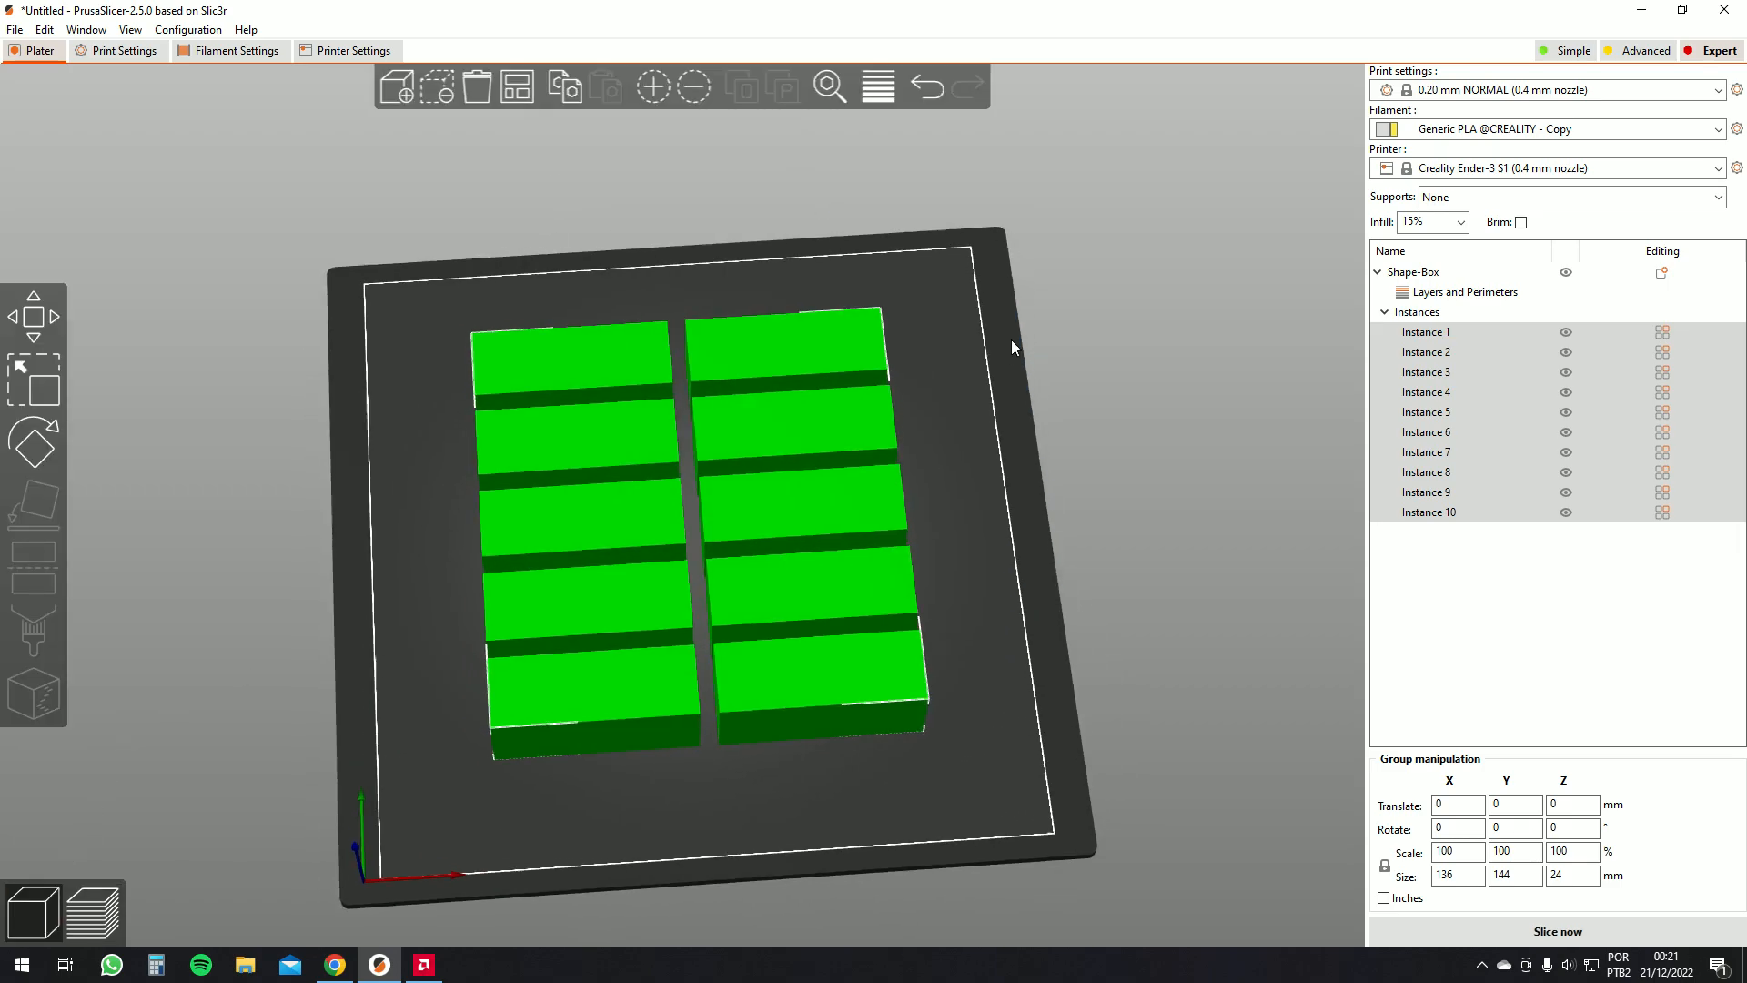
left_click_drag(1007, 352, 992, 305)
left_click(990, 377)
mouse_move(991, 376)
left_mouse_down()
mouse_move(1010, 352)
mouse_move(1012, 366)
mouse_move(1030, 301)
mouse_move(991, 369)
left_mouse_up()
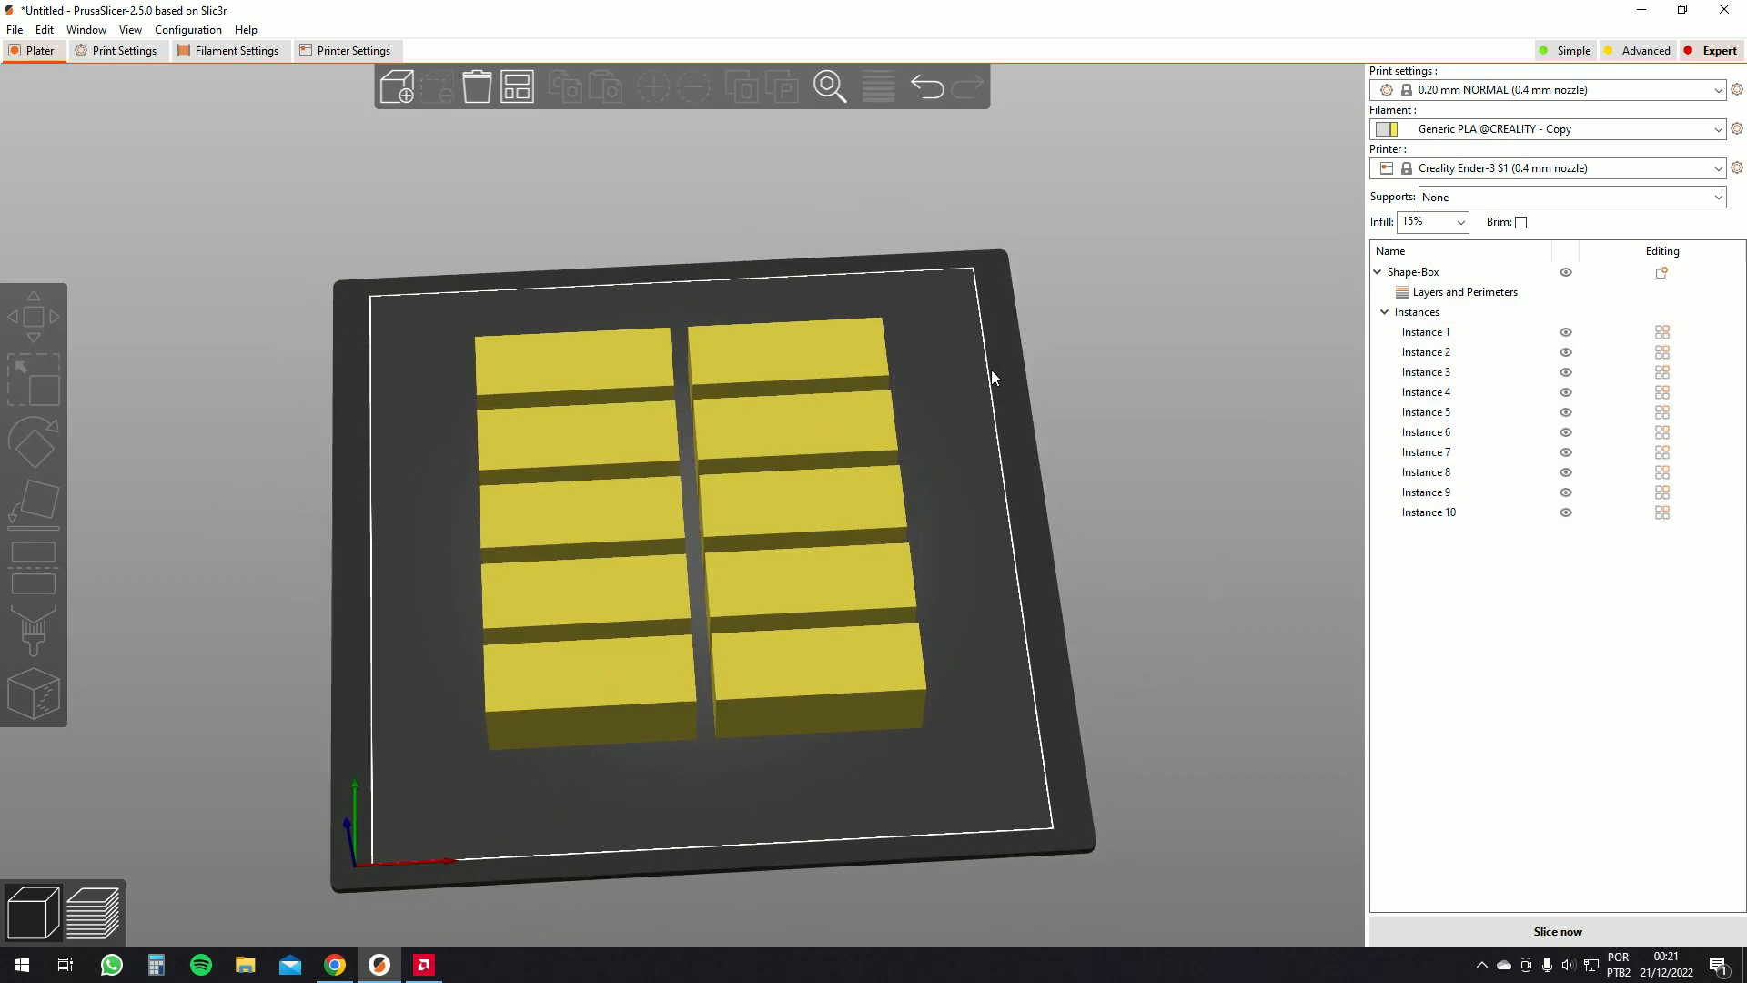
Inspect the printer's bed shape and max print height settings
left_click(335, 53)
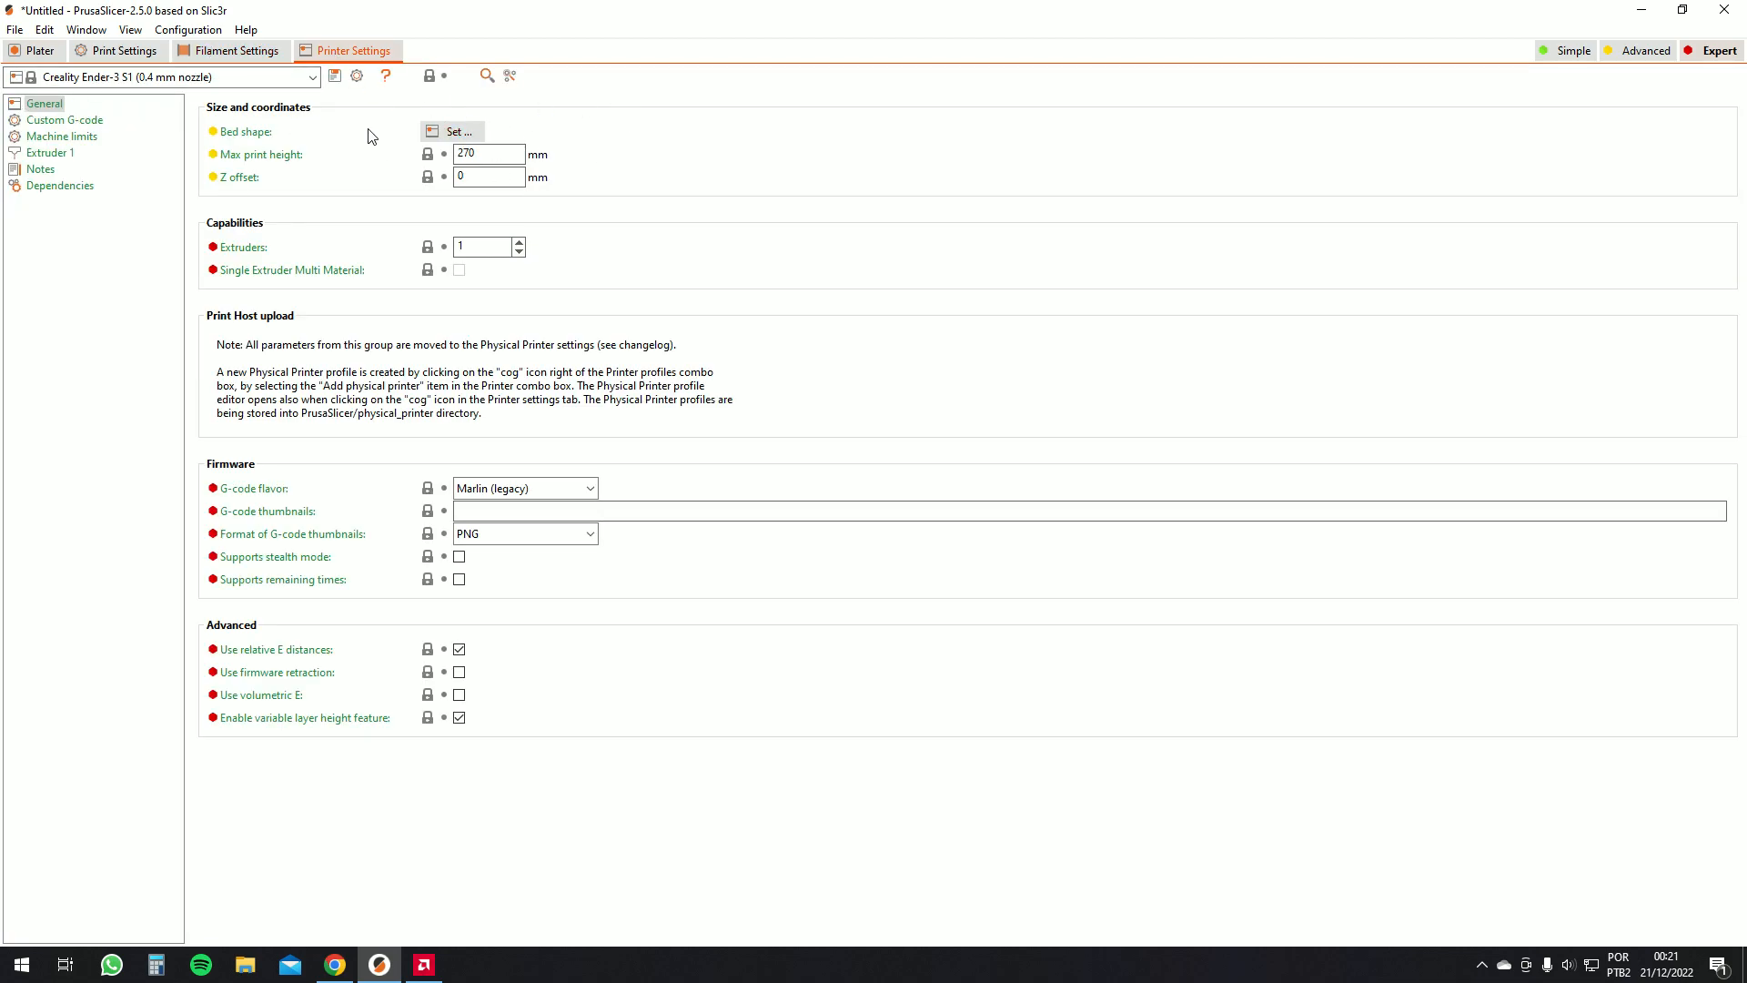
left_click(451, 133)
left_click(930, 456)
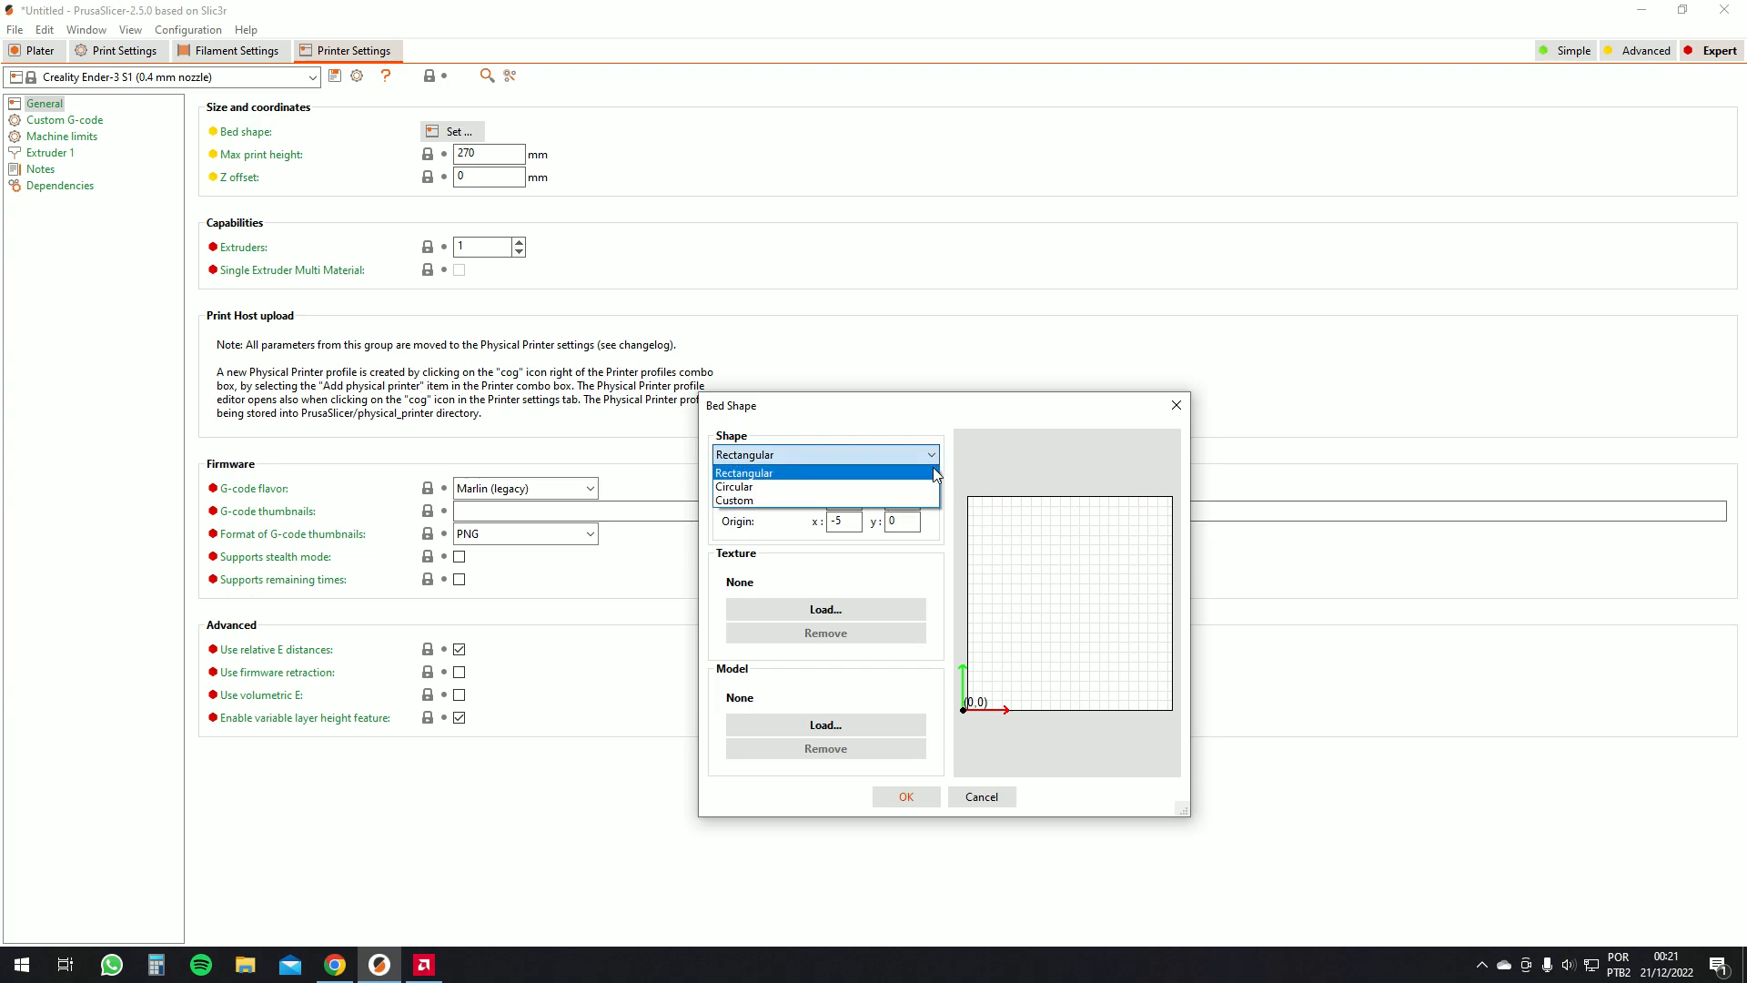
left_click(819, 473)
double_click(847, 499)
double_click(890, 501)
left_click(1178, 410)
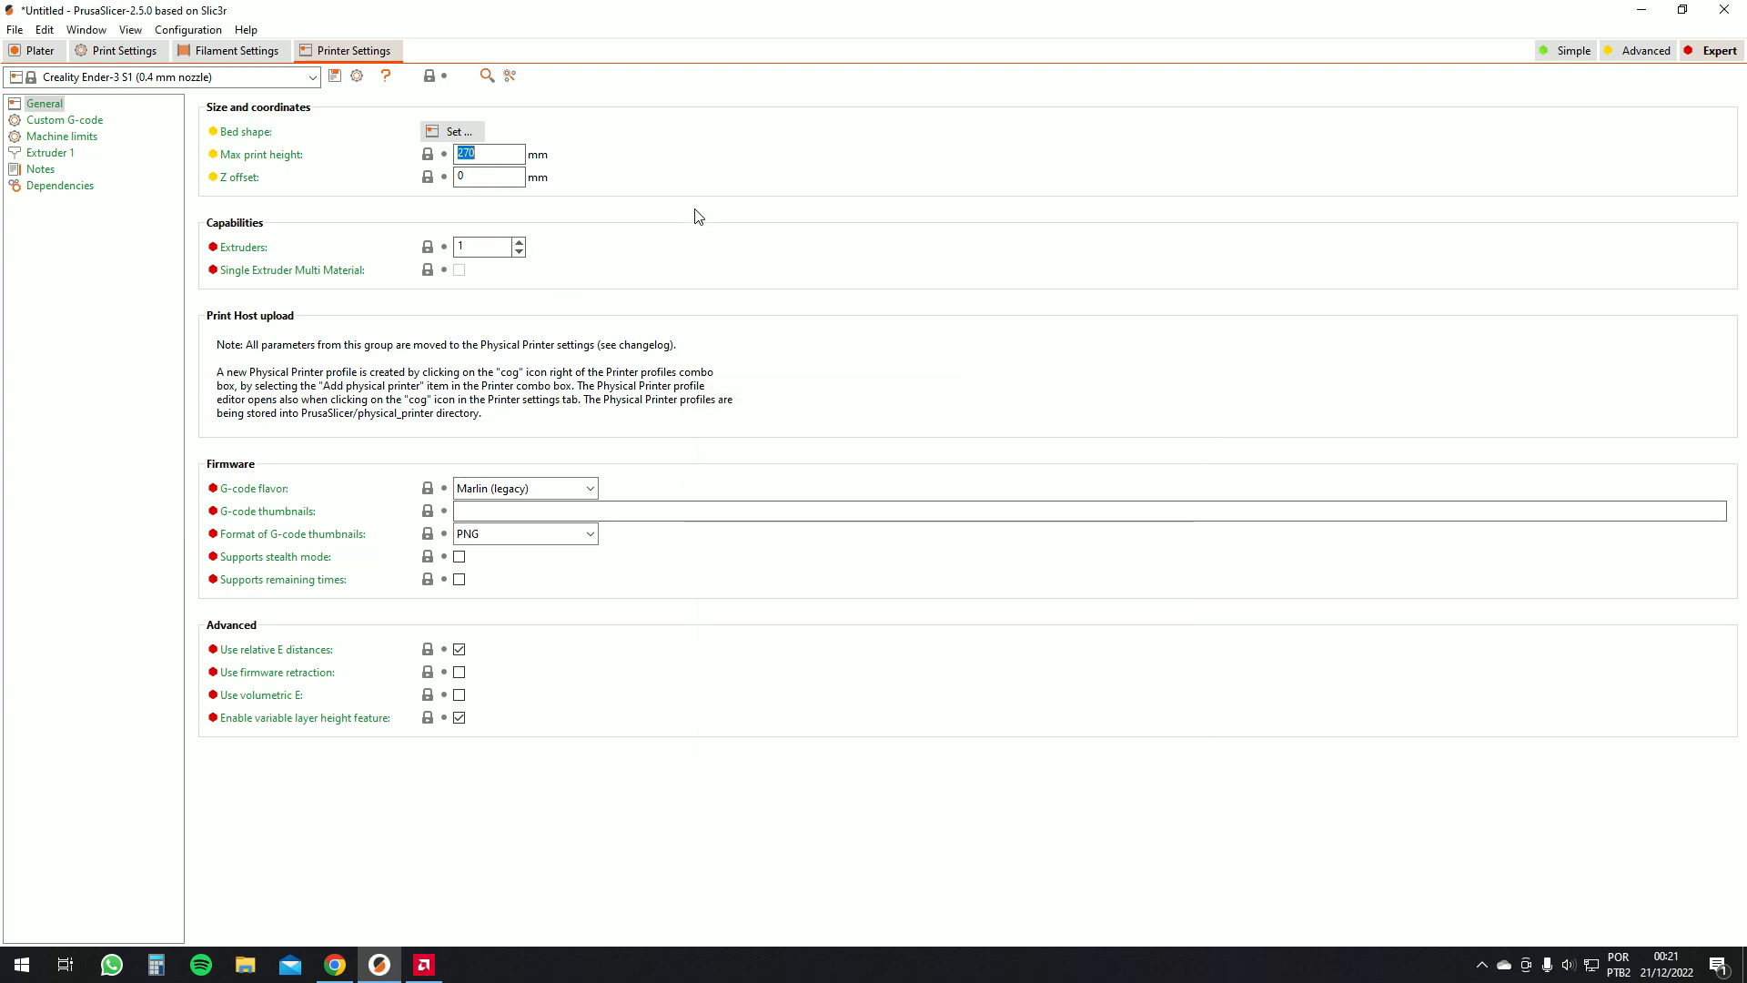
double_click(476, 157)
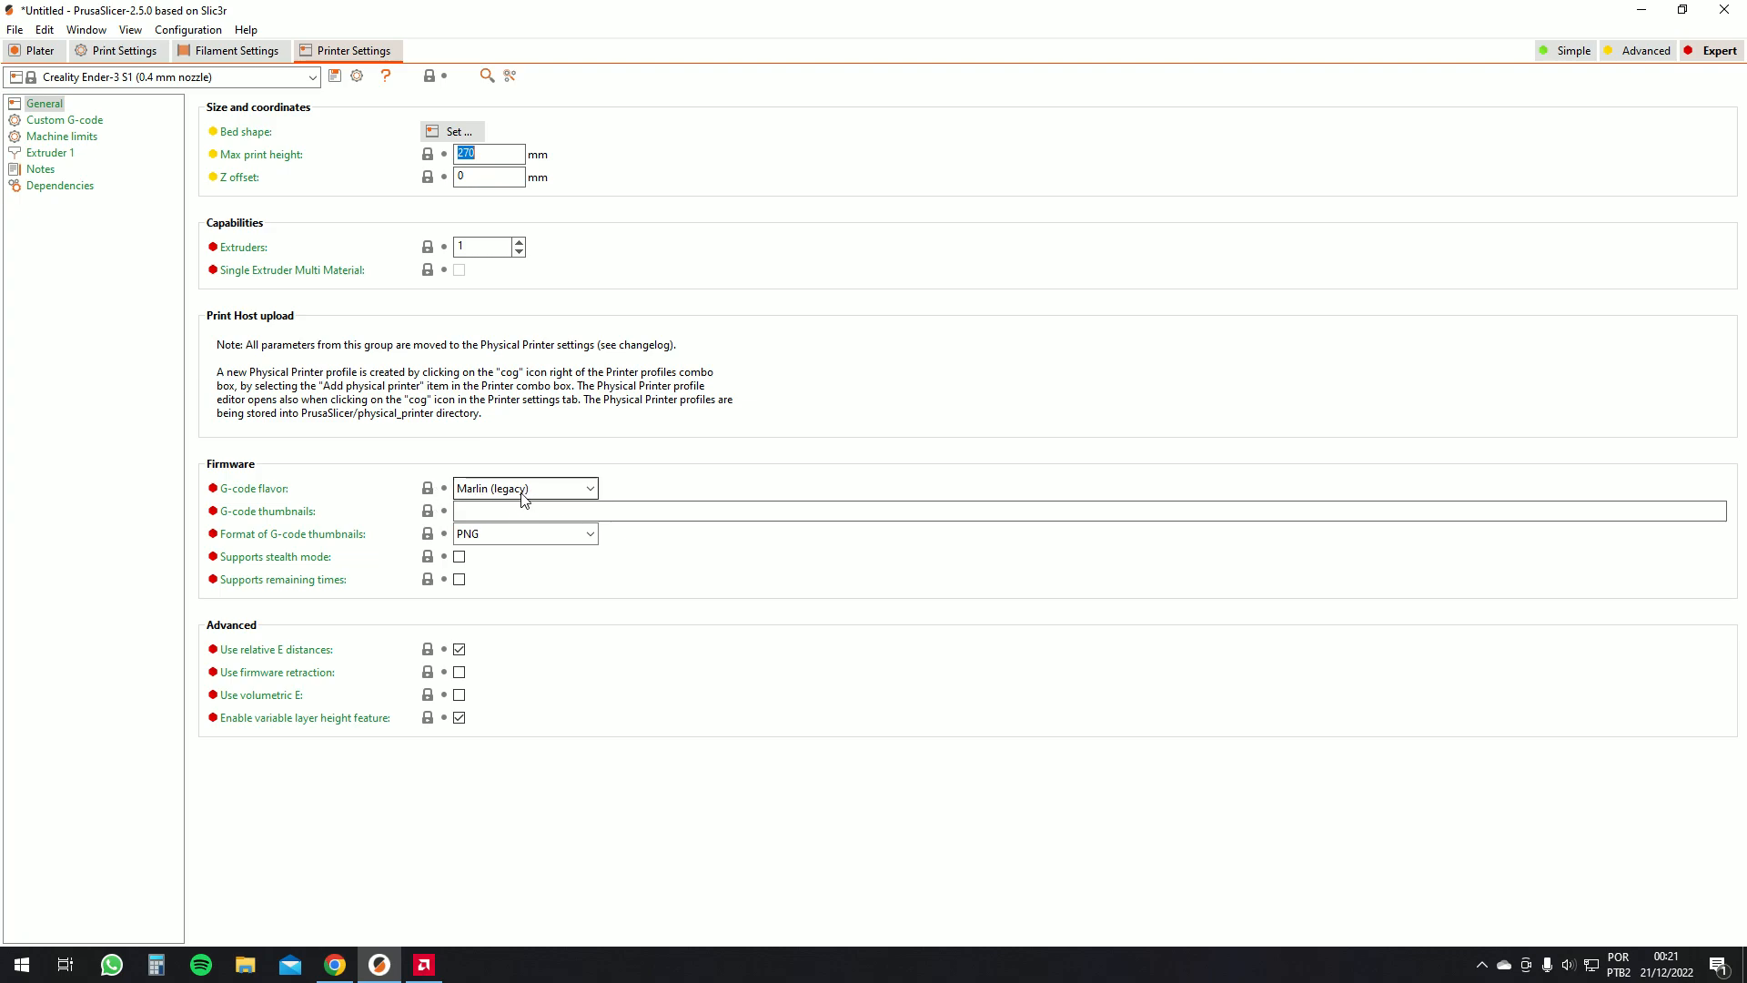
Examine the printer's start and end custom G-code
left_click(81, 121)
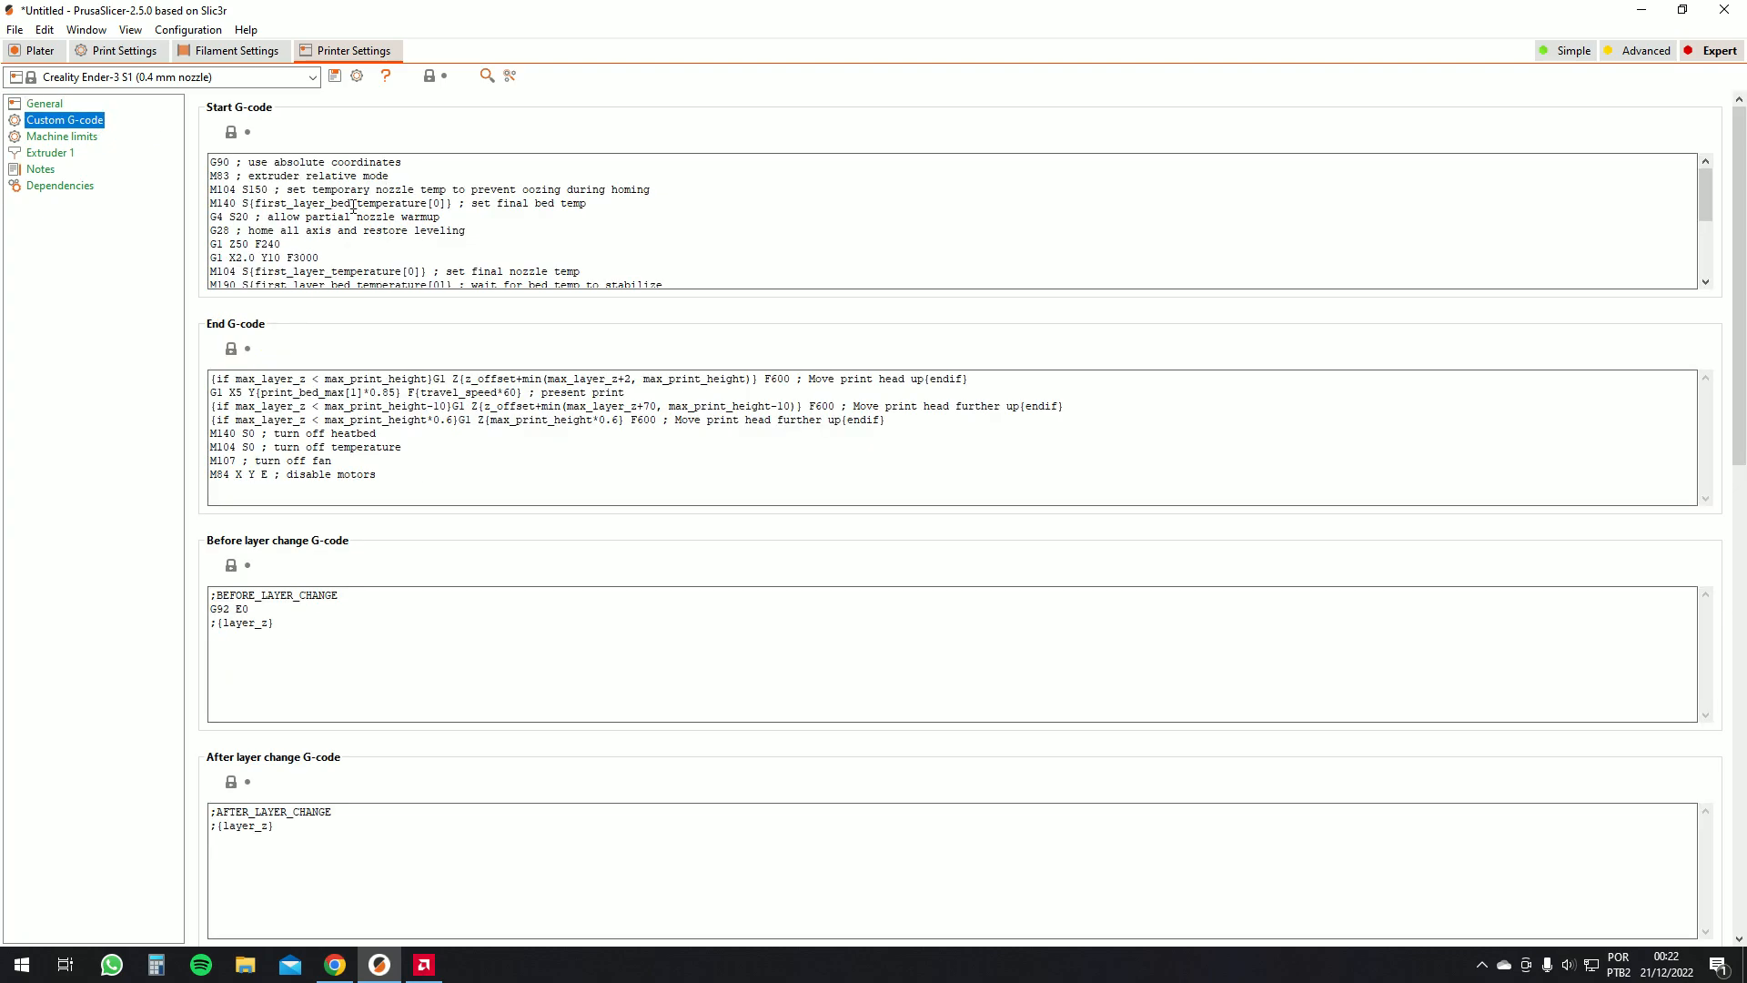
left_click(443, 228)
scroll(473, 237, "down", 3)
scroll(406, 223, "up", 3)
left_click_drag(311, 180, 370, 133)
left_click(281, 172)
left_click_drag(215, 160, 670, 304)
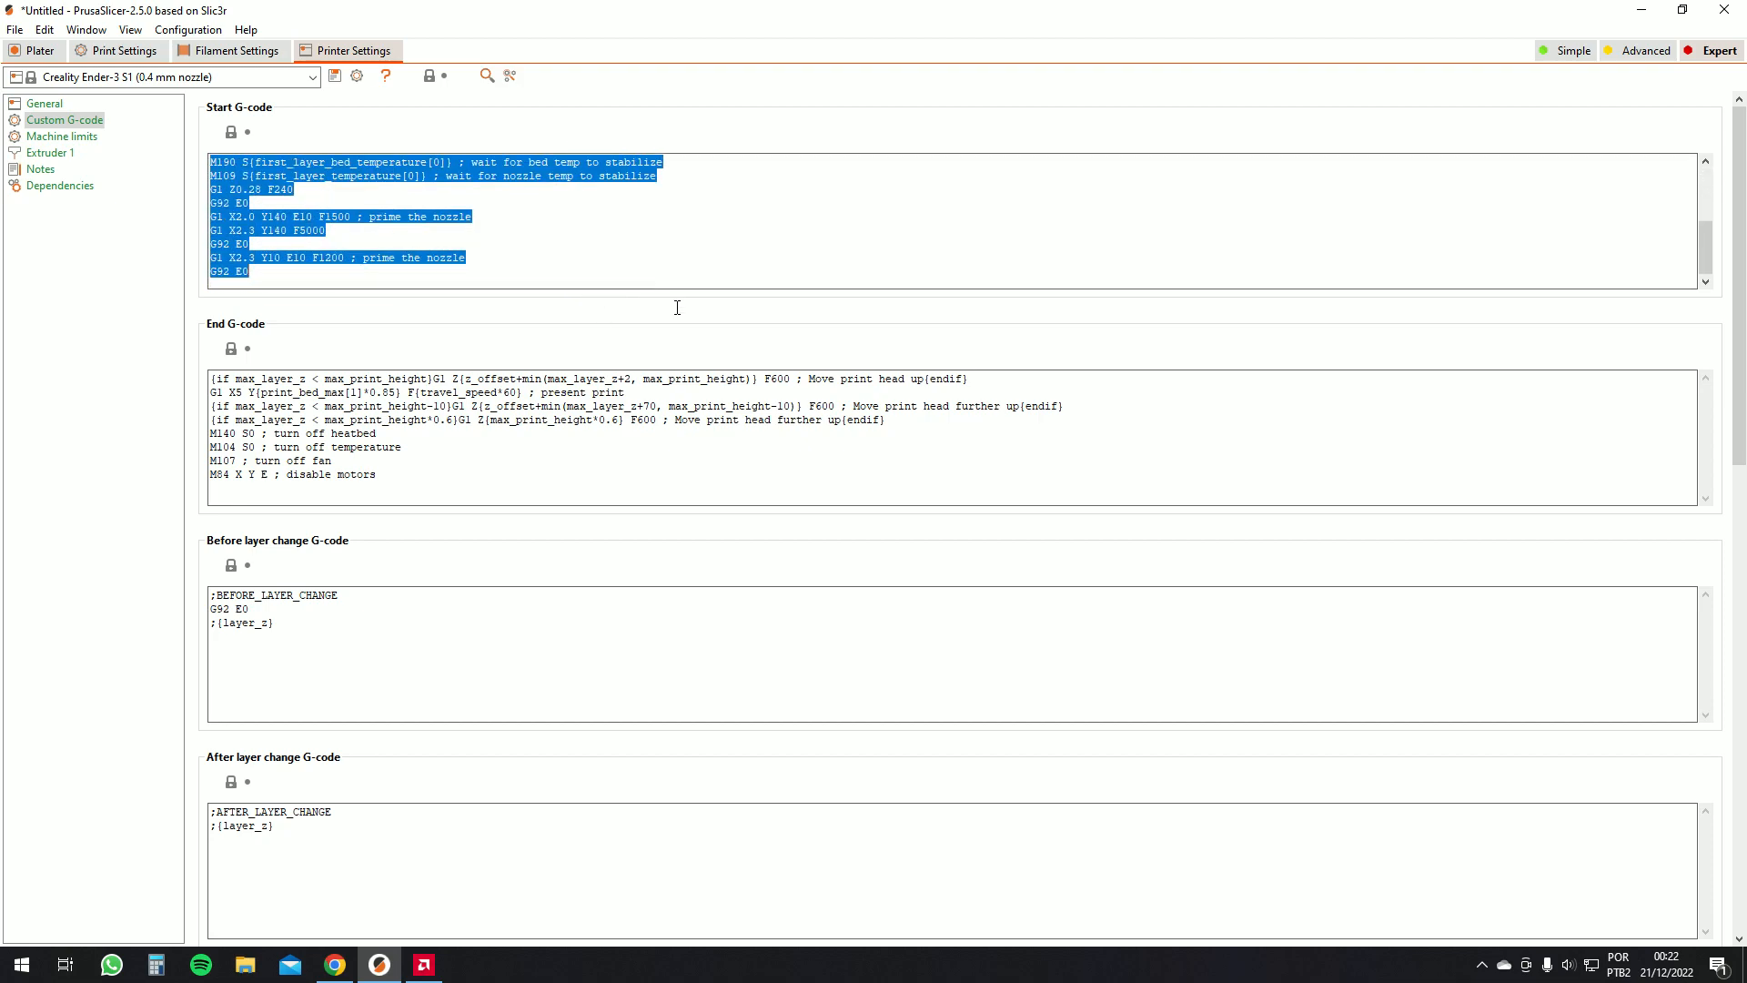
left_click_drag(408, 483, 208, 323)
left_click_drag(287, 379, 337, 423)
left_click_drag(383, 475, 262, 368)
left_click_drag(368, 277, 205, 136)
left_click(326, 234)
scroll(406, 242, "down", 2)
scroll(406, 241, "up", 2)
Review the machine limits and the extruder's nozzle, layer height and retraction settings
left_click(62, 136)
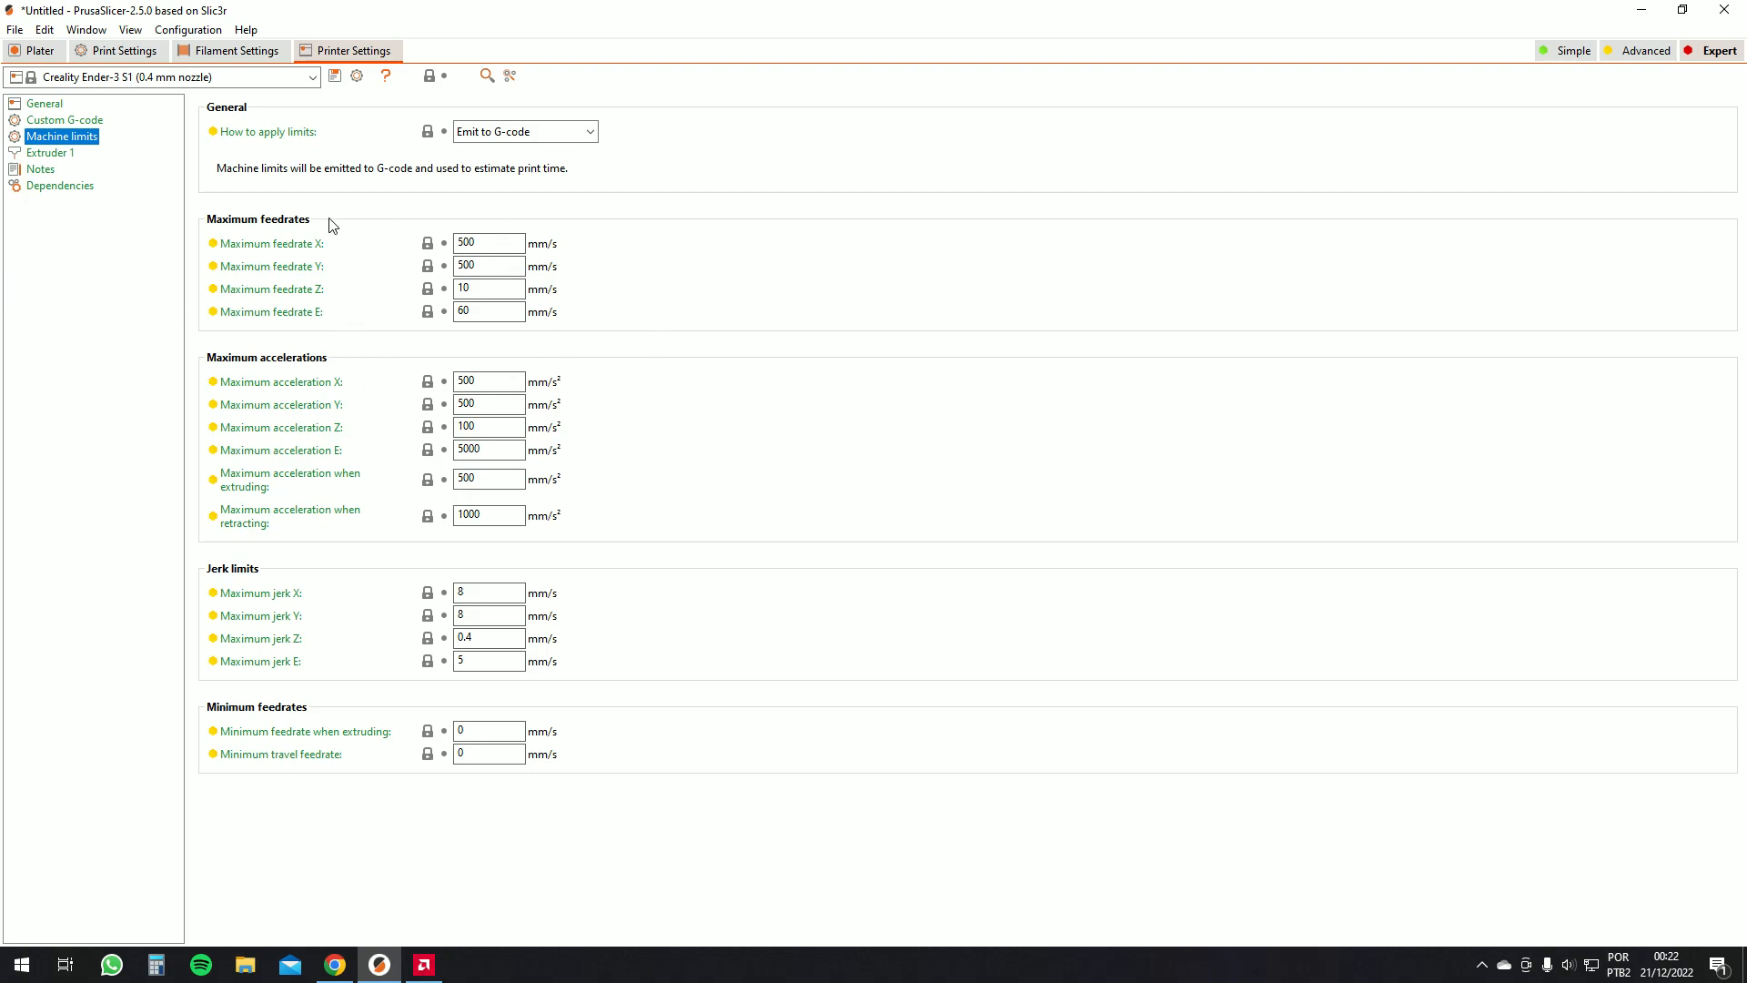
left_click(50, 153)
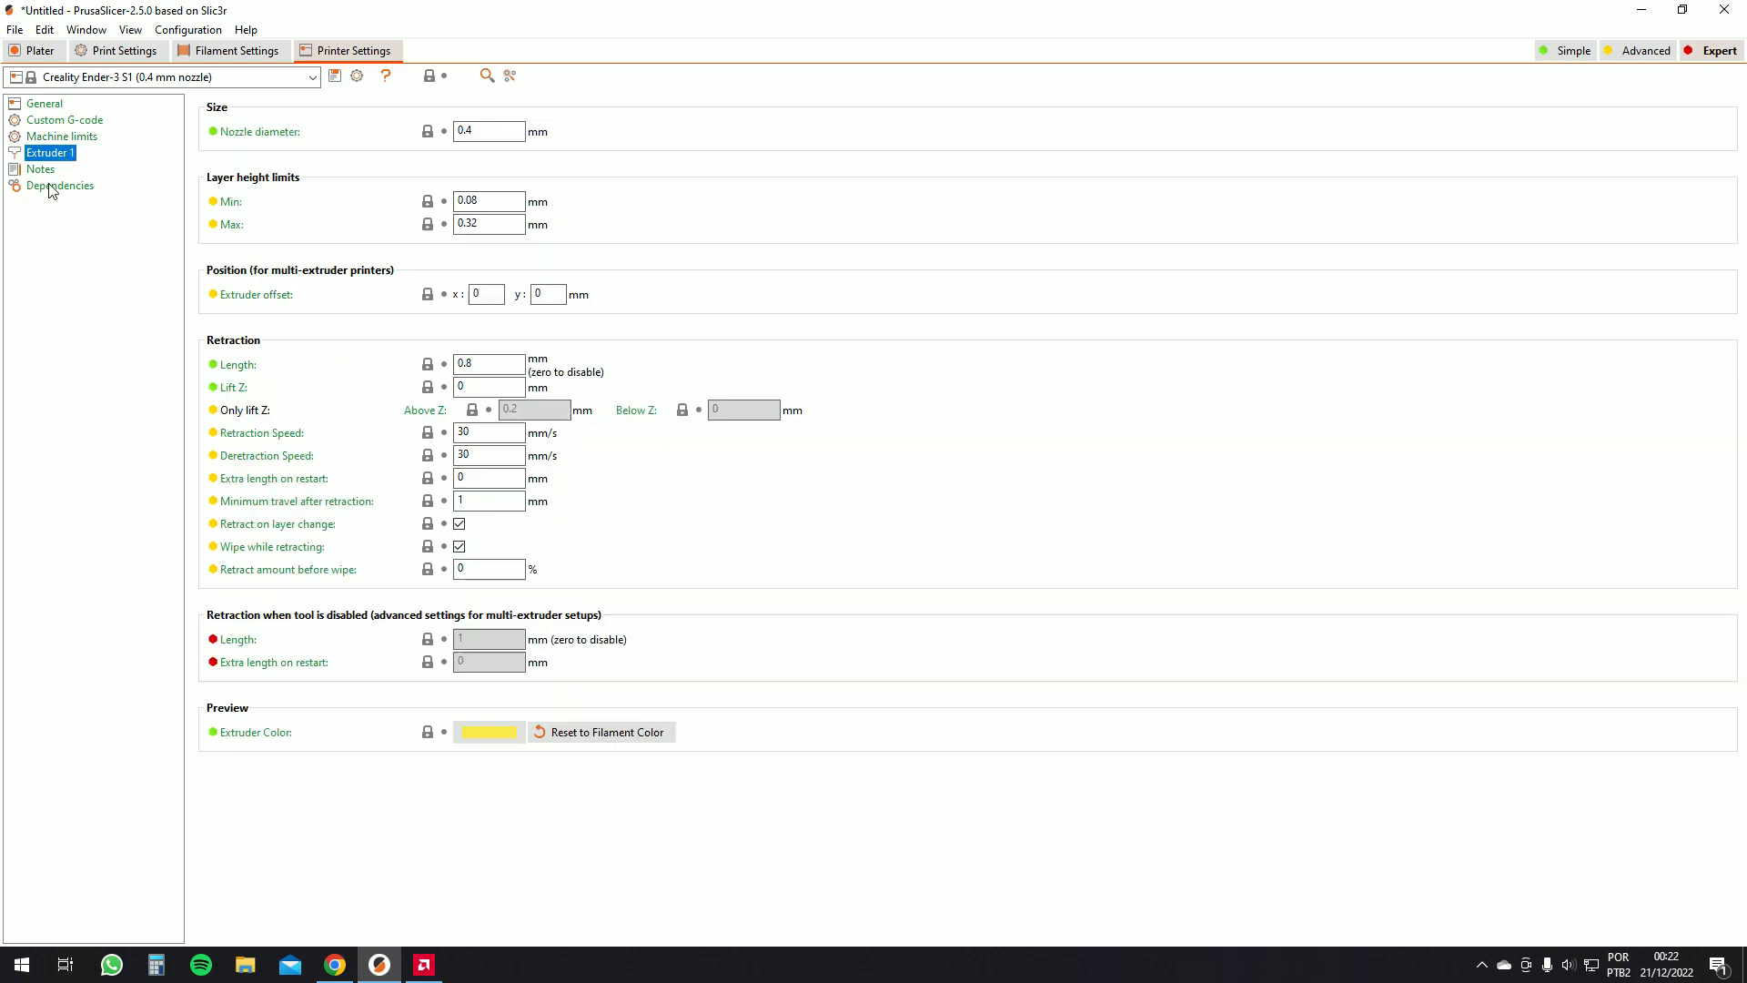
left_click(484, 129)
left_click_drag(489, 221, 270, 207)
left_click(477, 202)
left_click_drag(477, 202, 448, 203)
left_click_drag(482, 224, 420, 221)
left_click_drag(484, 201, 382, 214)
left_click(484, 196)
left_click_drag(484, 196, 455, 255)
left_click(489, 364)
left_click(475, 363)
left_click(480, 434)
double_click(483, 458)
left_click(490, 358)
left_click_drag(487, 433, 451, 453)
mouse_move(482, 433)
left_mouse_down()
mouse_move(450, 432)
mouse_move(450, 453)
mouse_move(454, 432)
left_mouse_up()
Review the printer profile's notes and dependencies
left_click(40, 171)
left_click(49, 183)
left_click(49, 173)
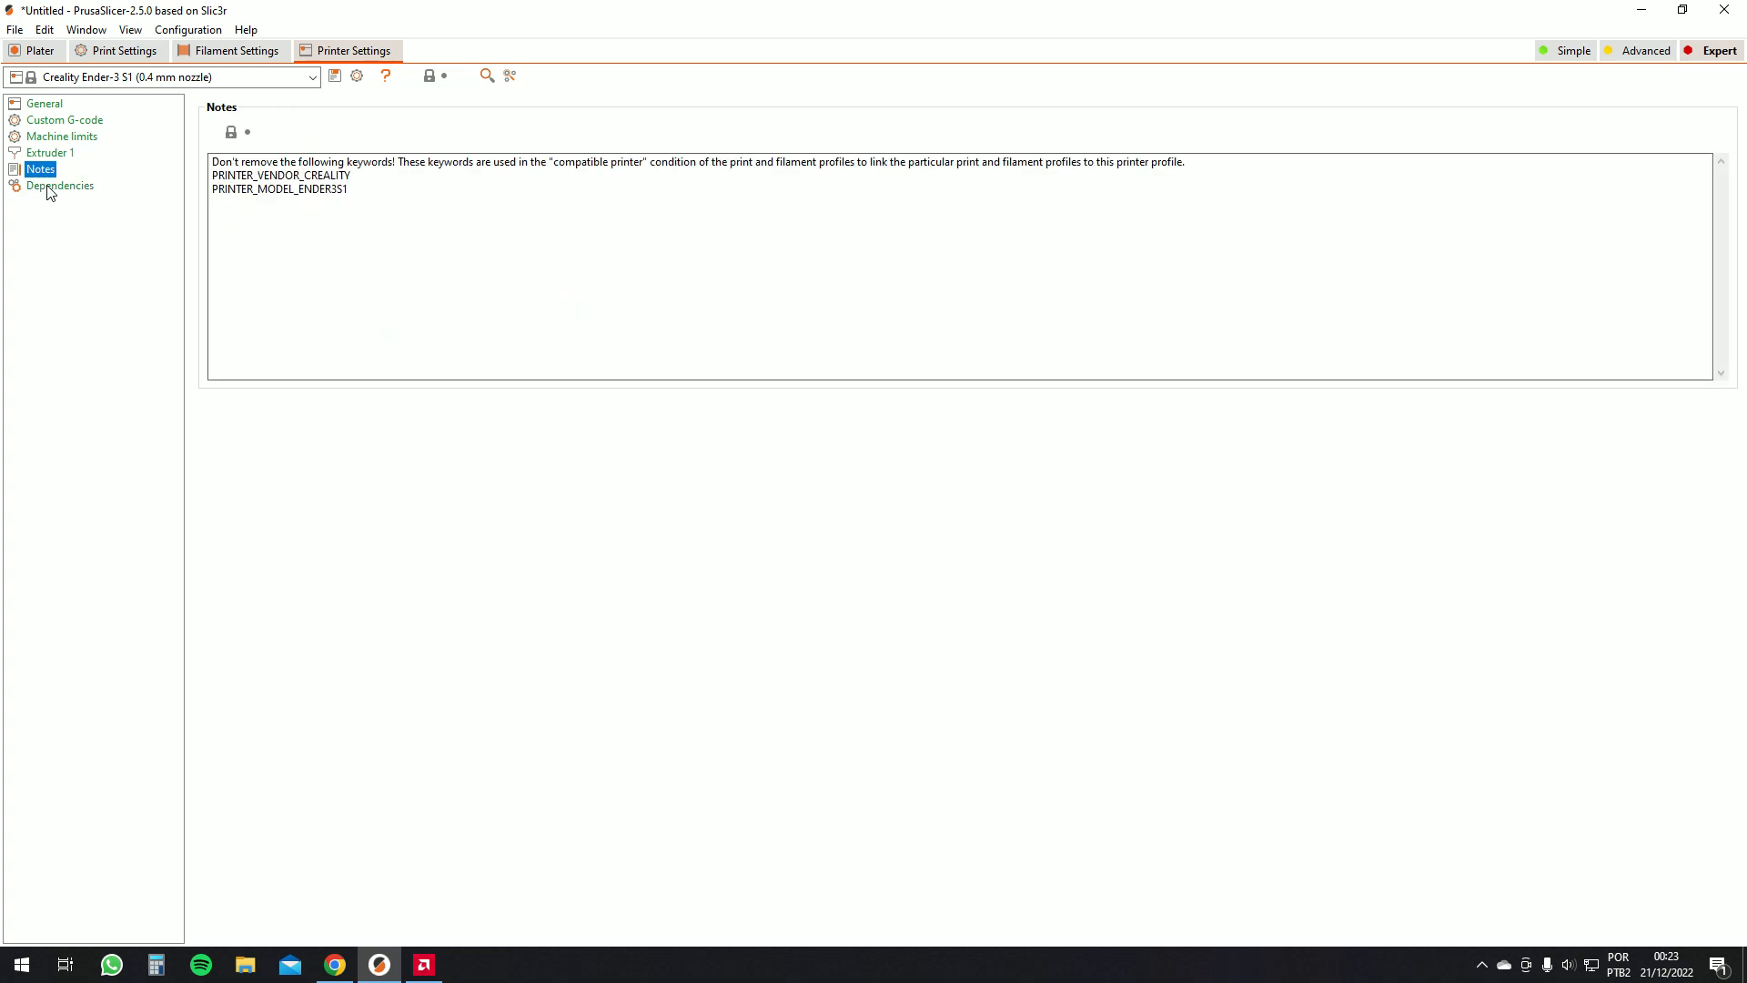
left_click(55, 187)
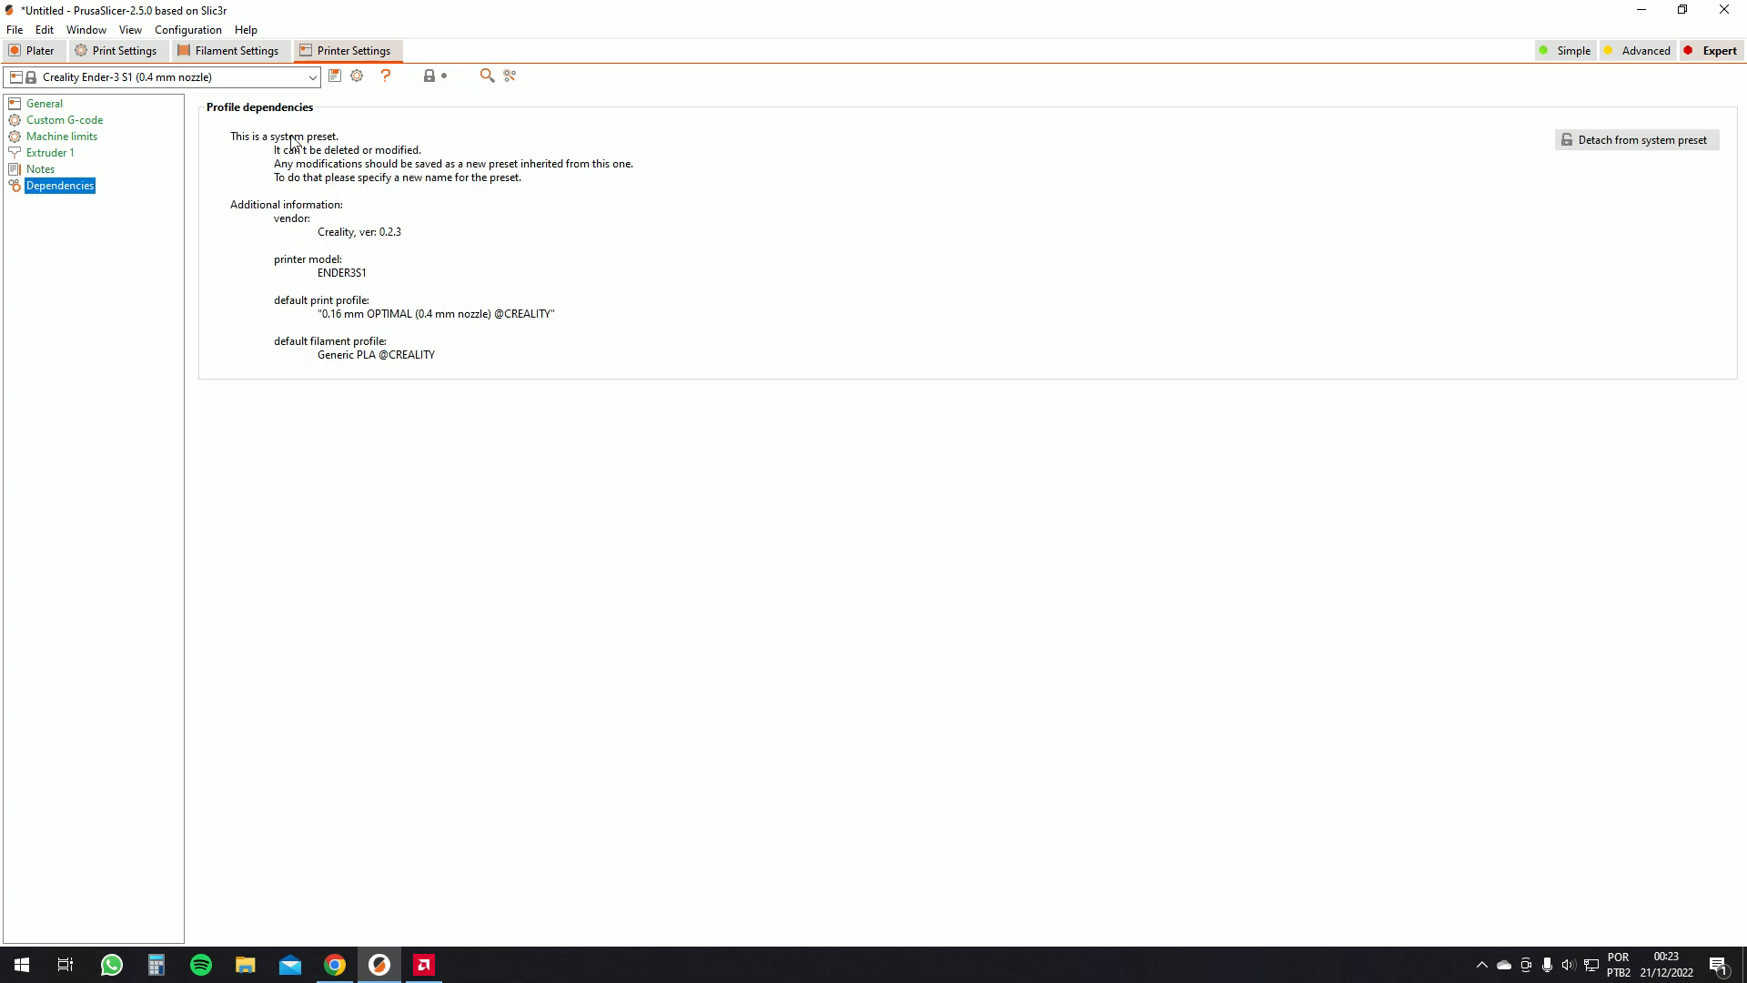
Review the filament's diameter, extrusion multiplier, density and cost settings
left_click(45, 171)
left_click(71, 150)
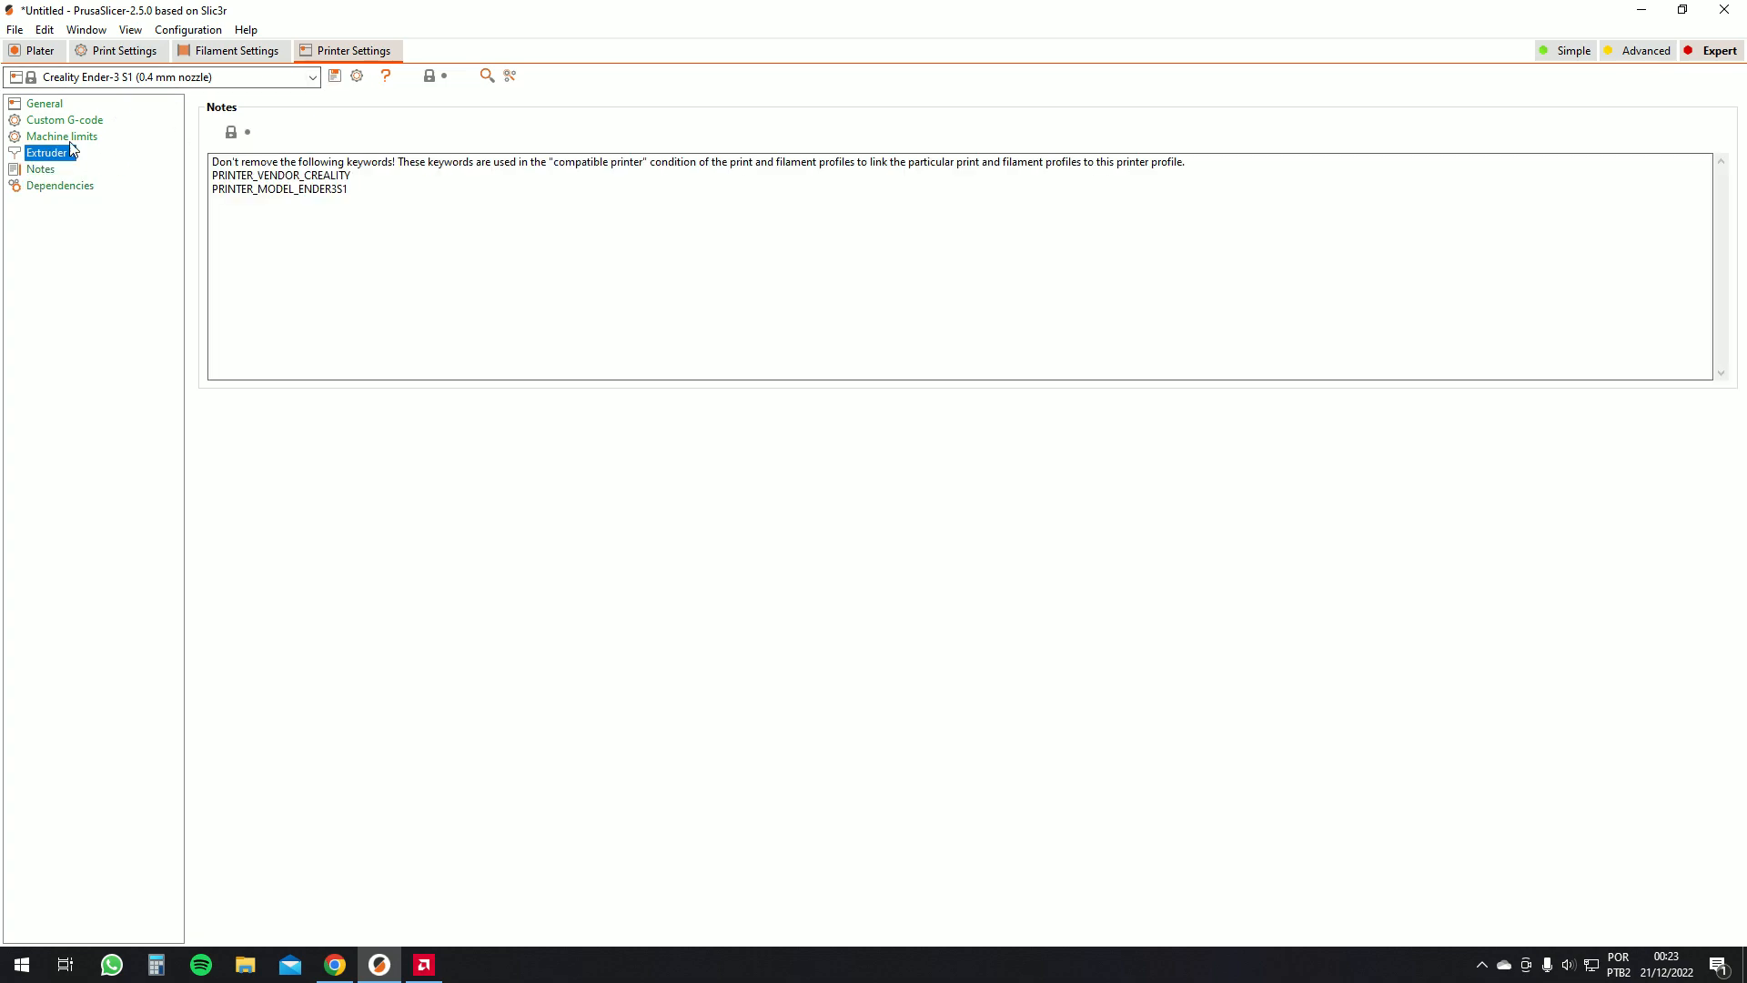
left_click(237, 50)
left_click_drag(485, 156, 308, 218)
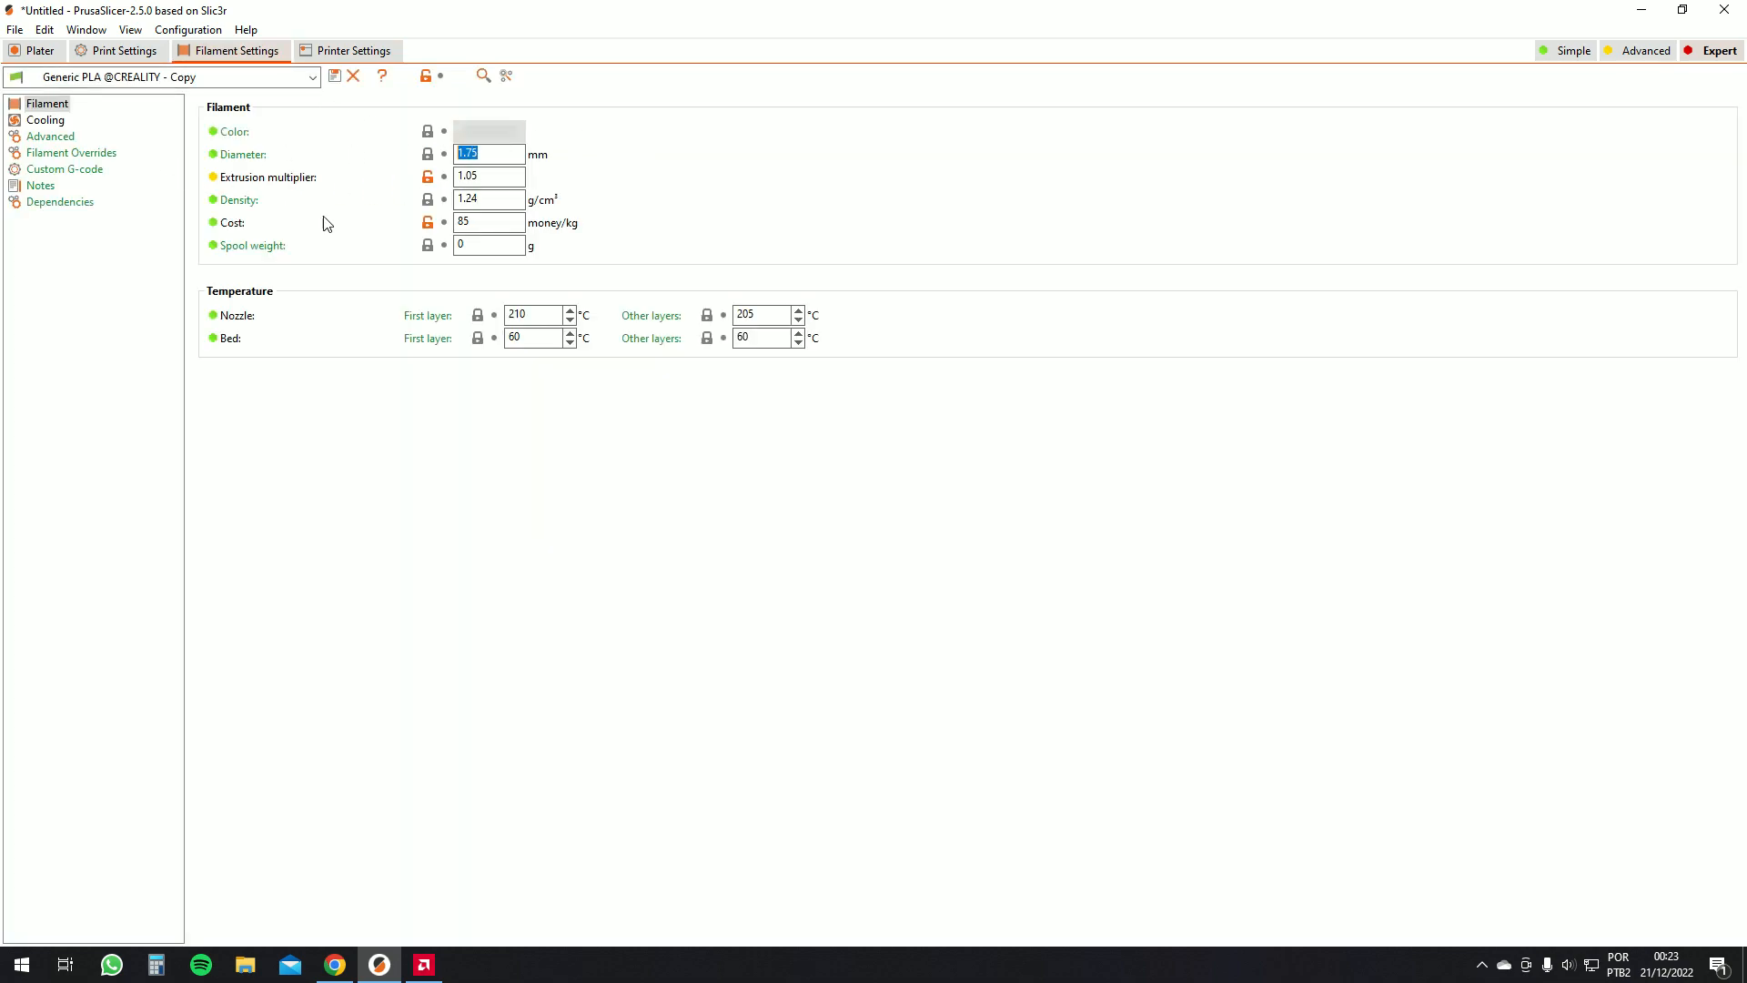
left_click(506, 177)
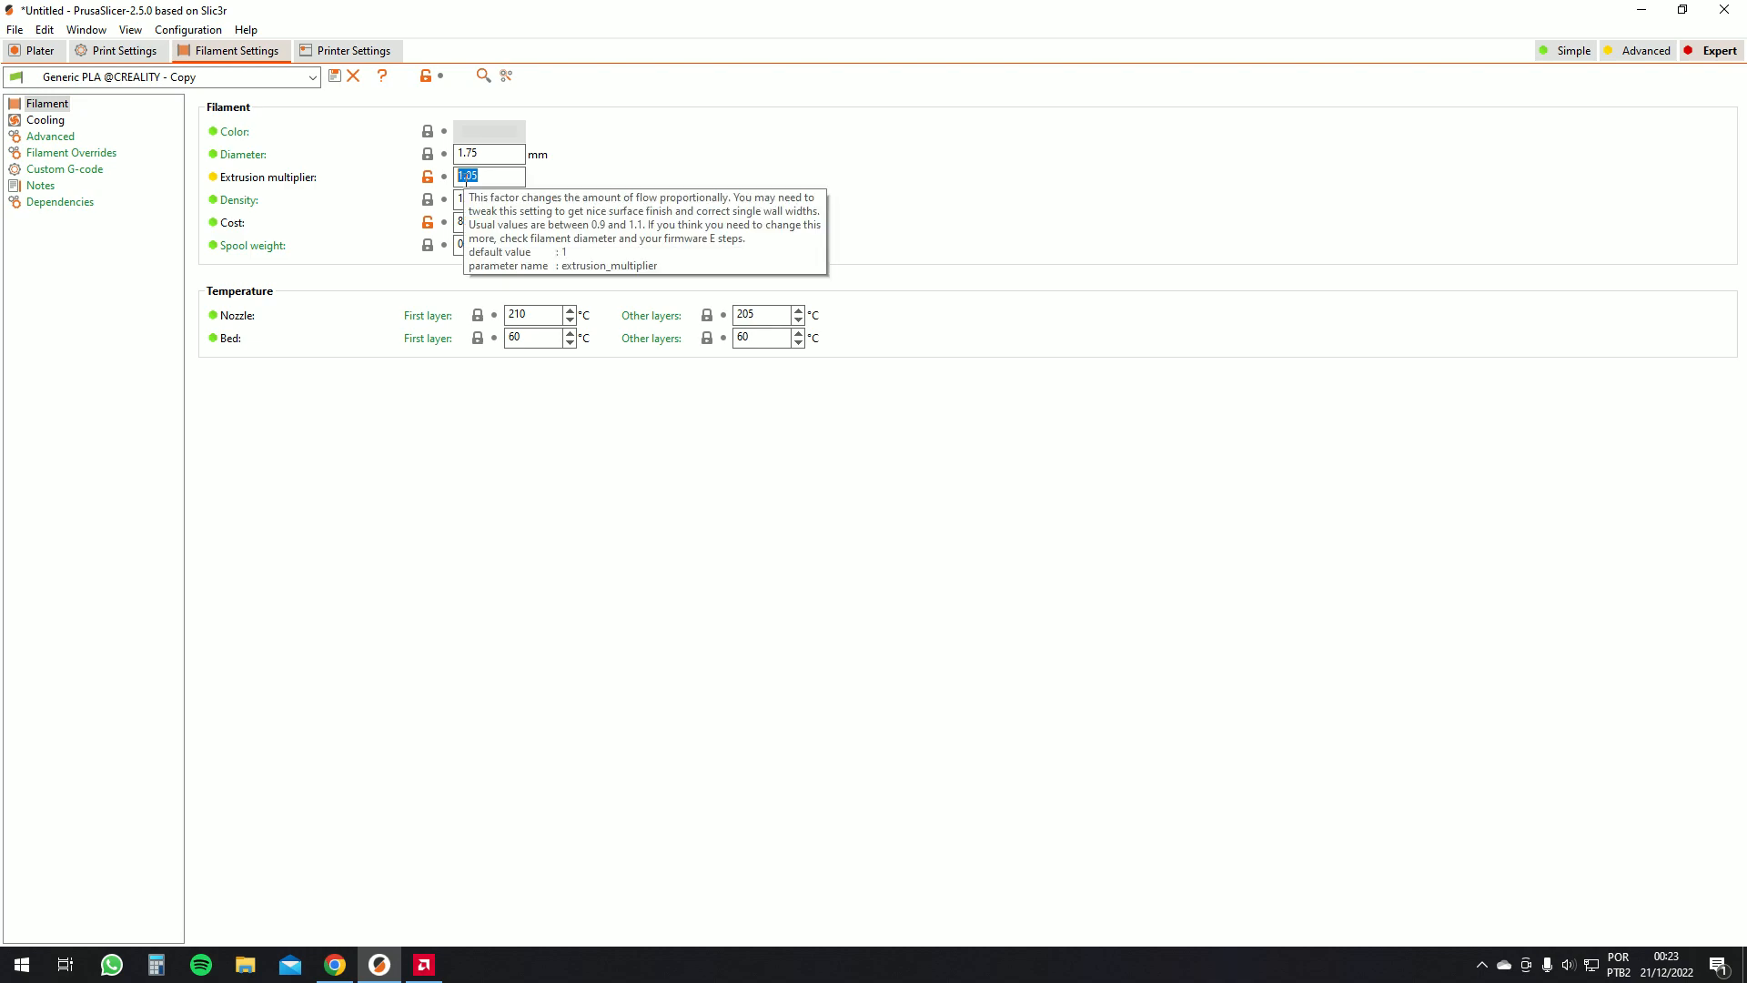
left_click_drag(471, 176, 482, 177)
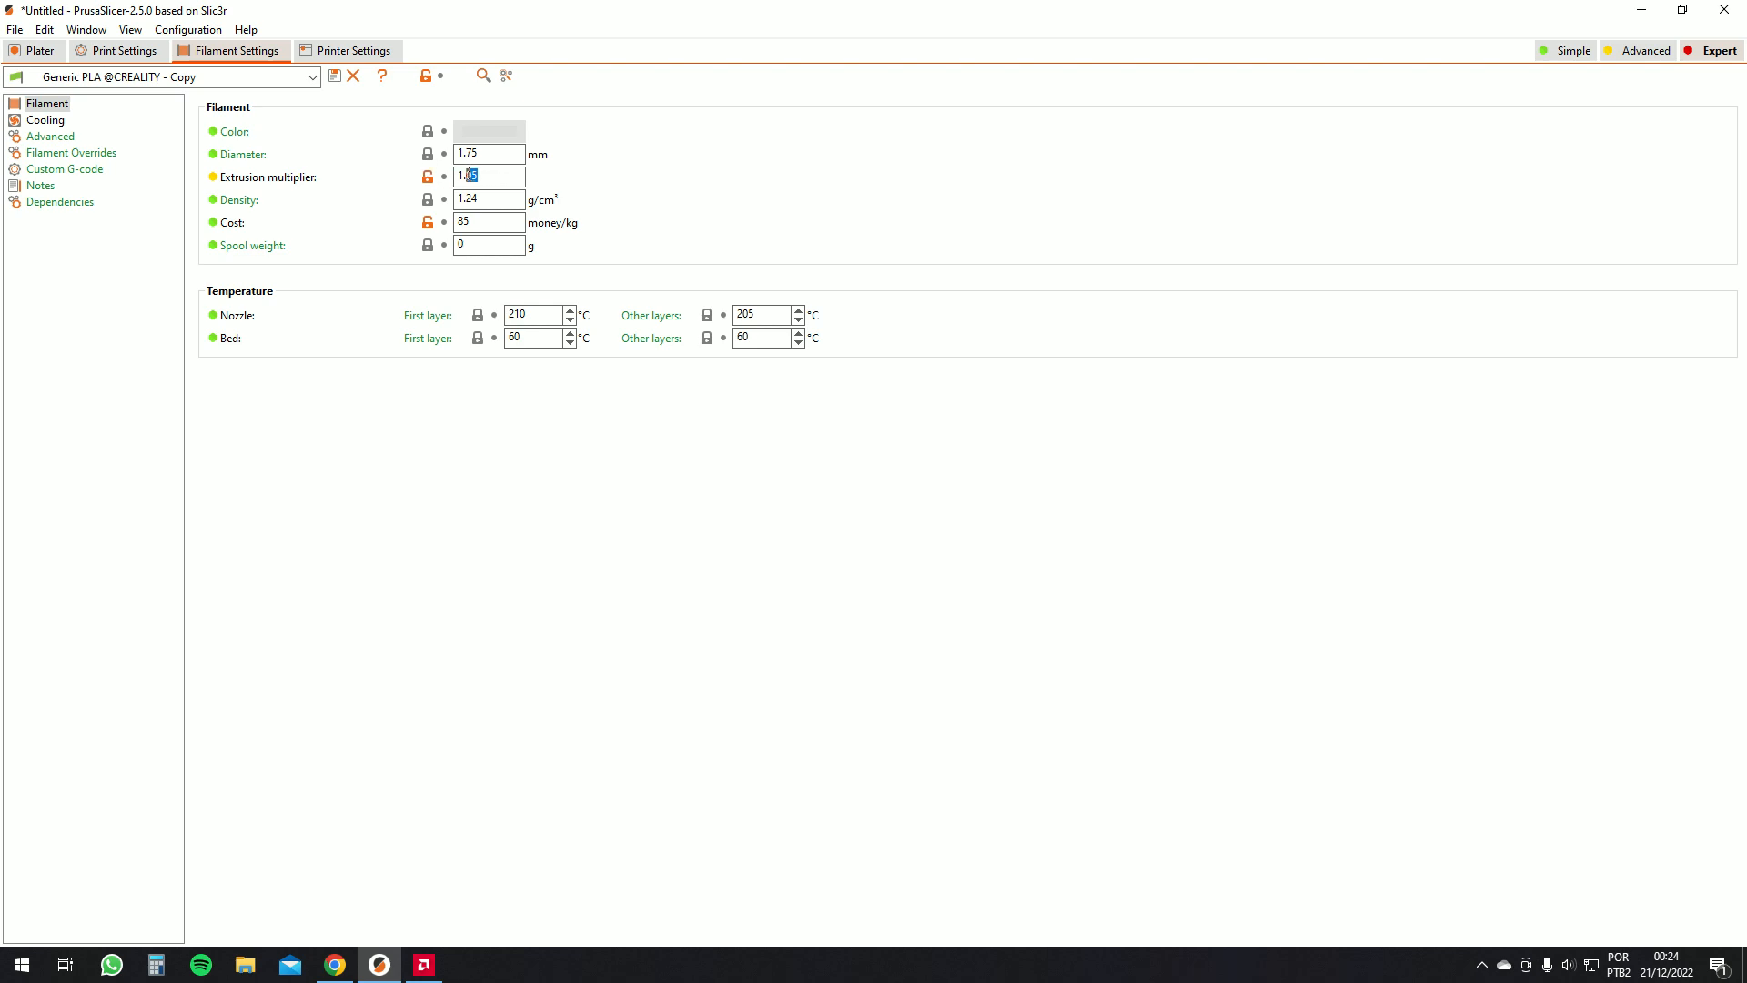
left_click_drag(477, 174, 453, 174)
left_click(474, 173)
left_click_drag(480, 197, 370, 195)
double_click(464, 221)
Review the filament's nozzle and bed temperatures for the first and other layers
double_click(545, 314)
left_click_drag(499, 302, 533, 301)
left_click(754, 315)
left_click(510, 316)
left_click(753, 315)
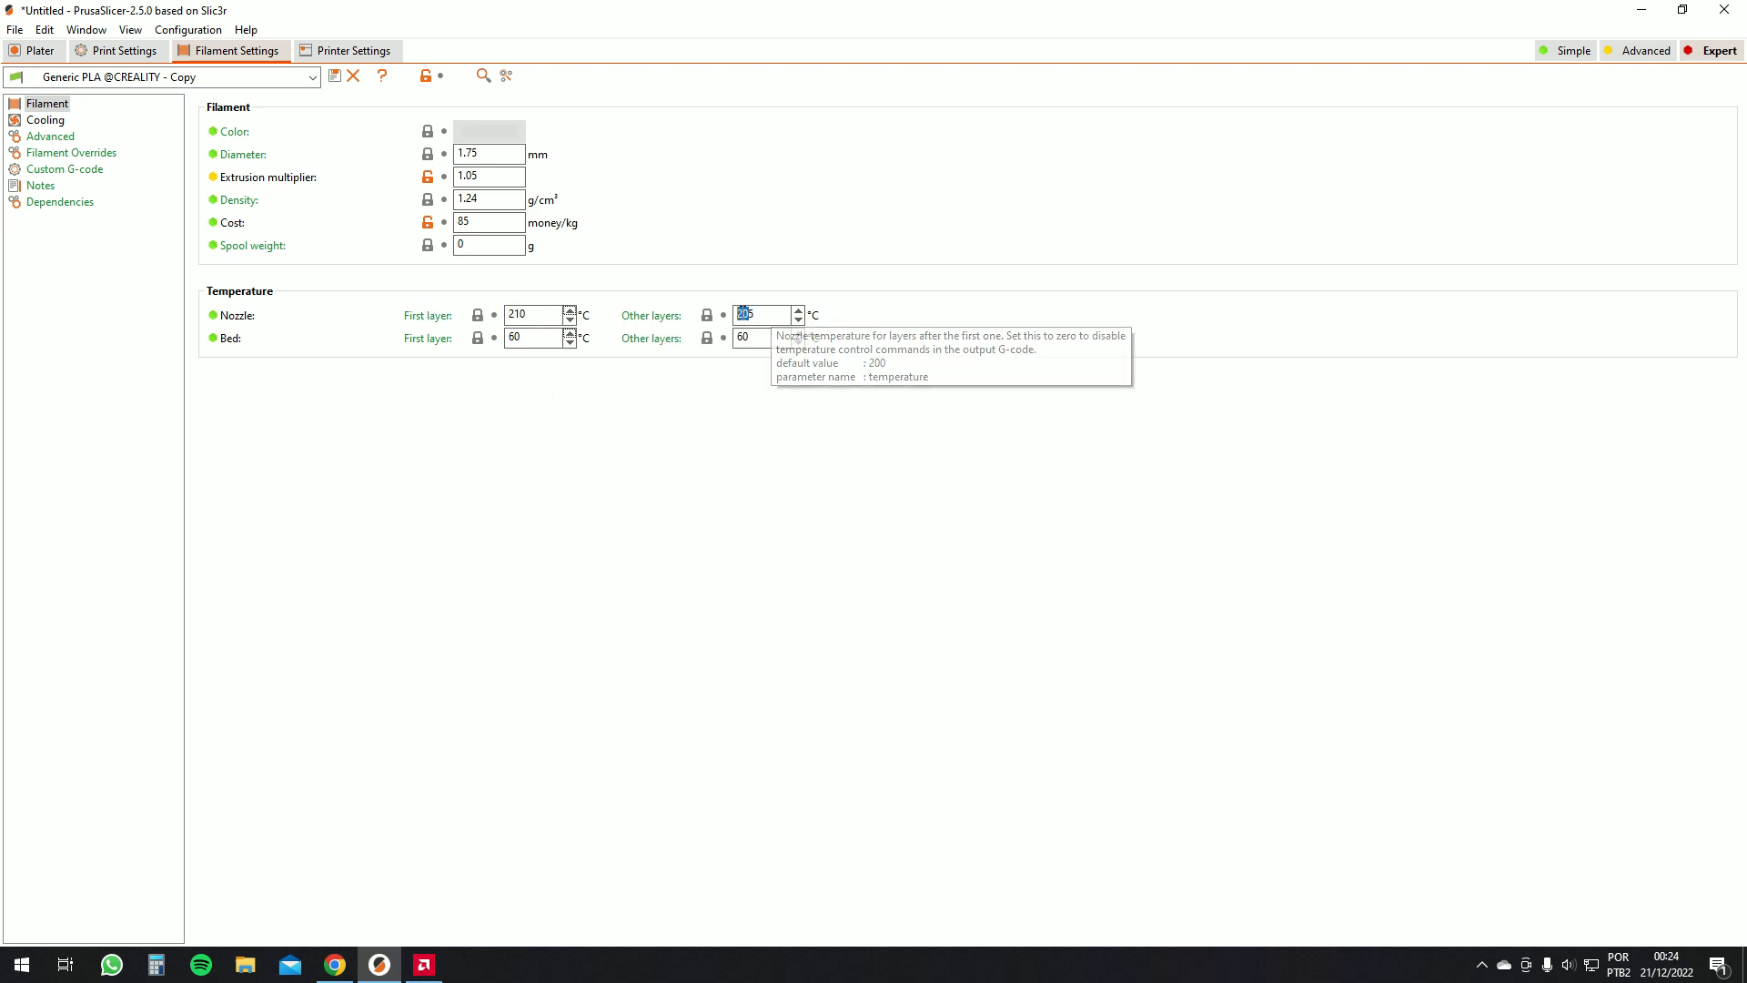
left_click(758, 314)
left_click_drag(755, 315, 762, 297)
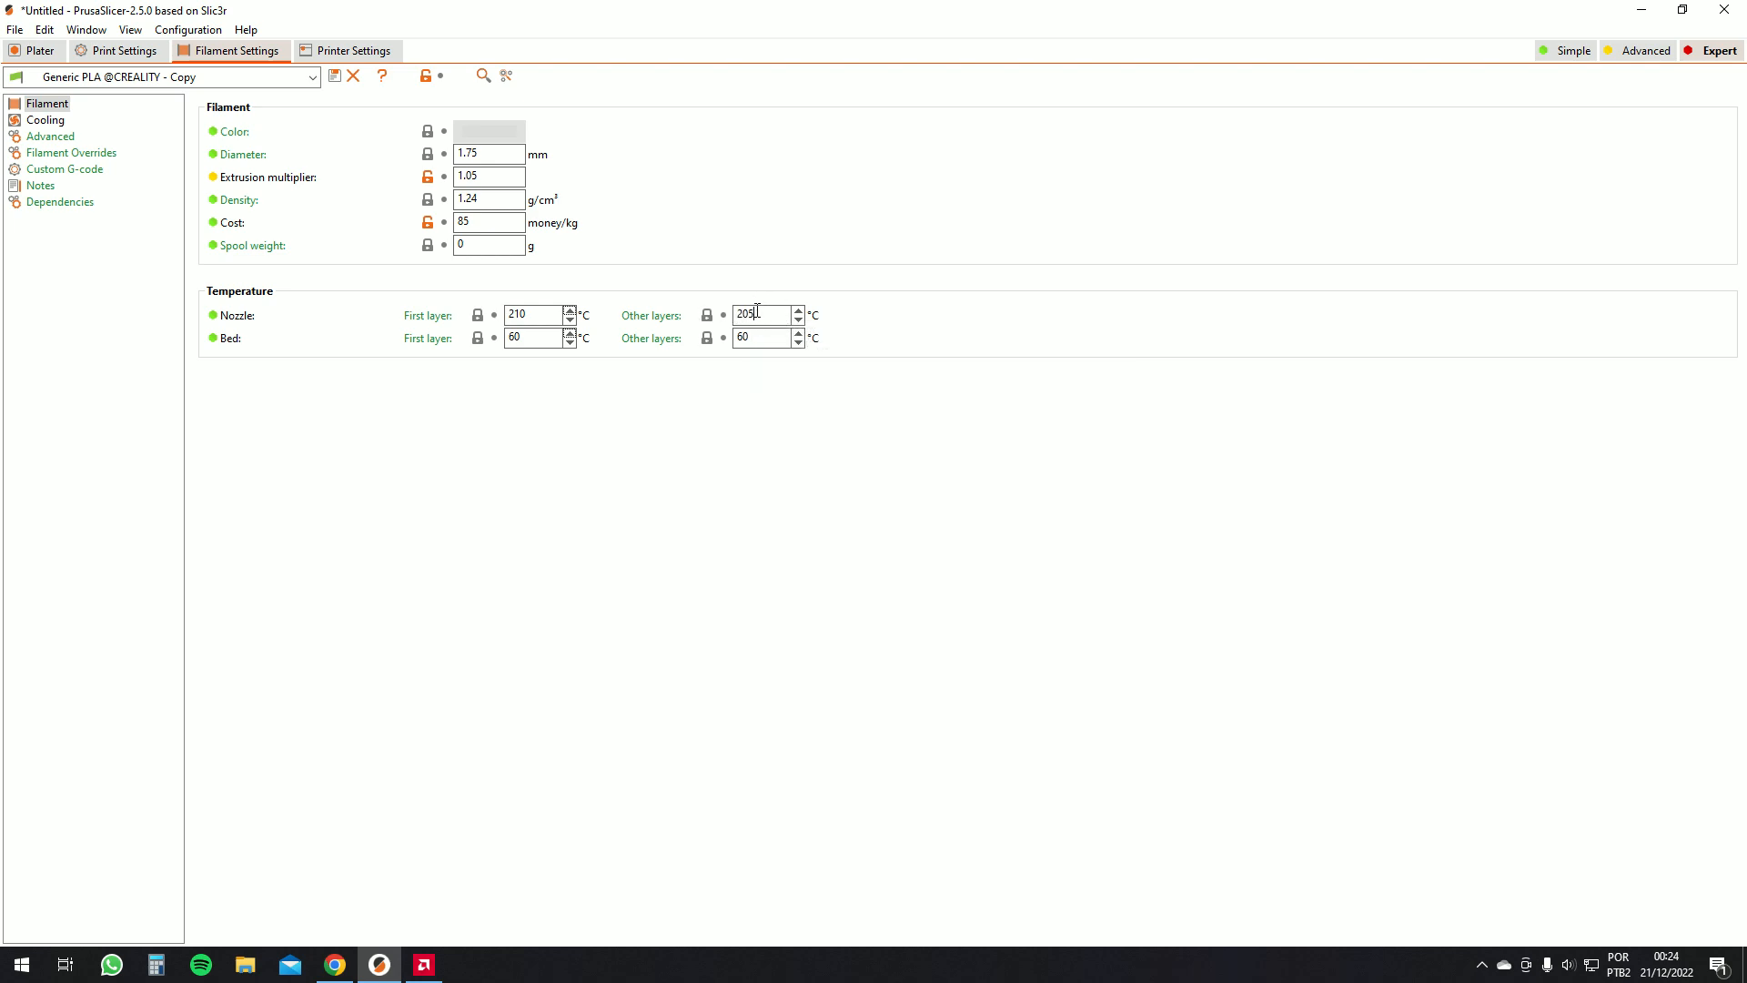
left_click(531, 337)
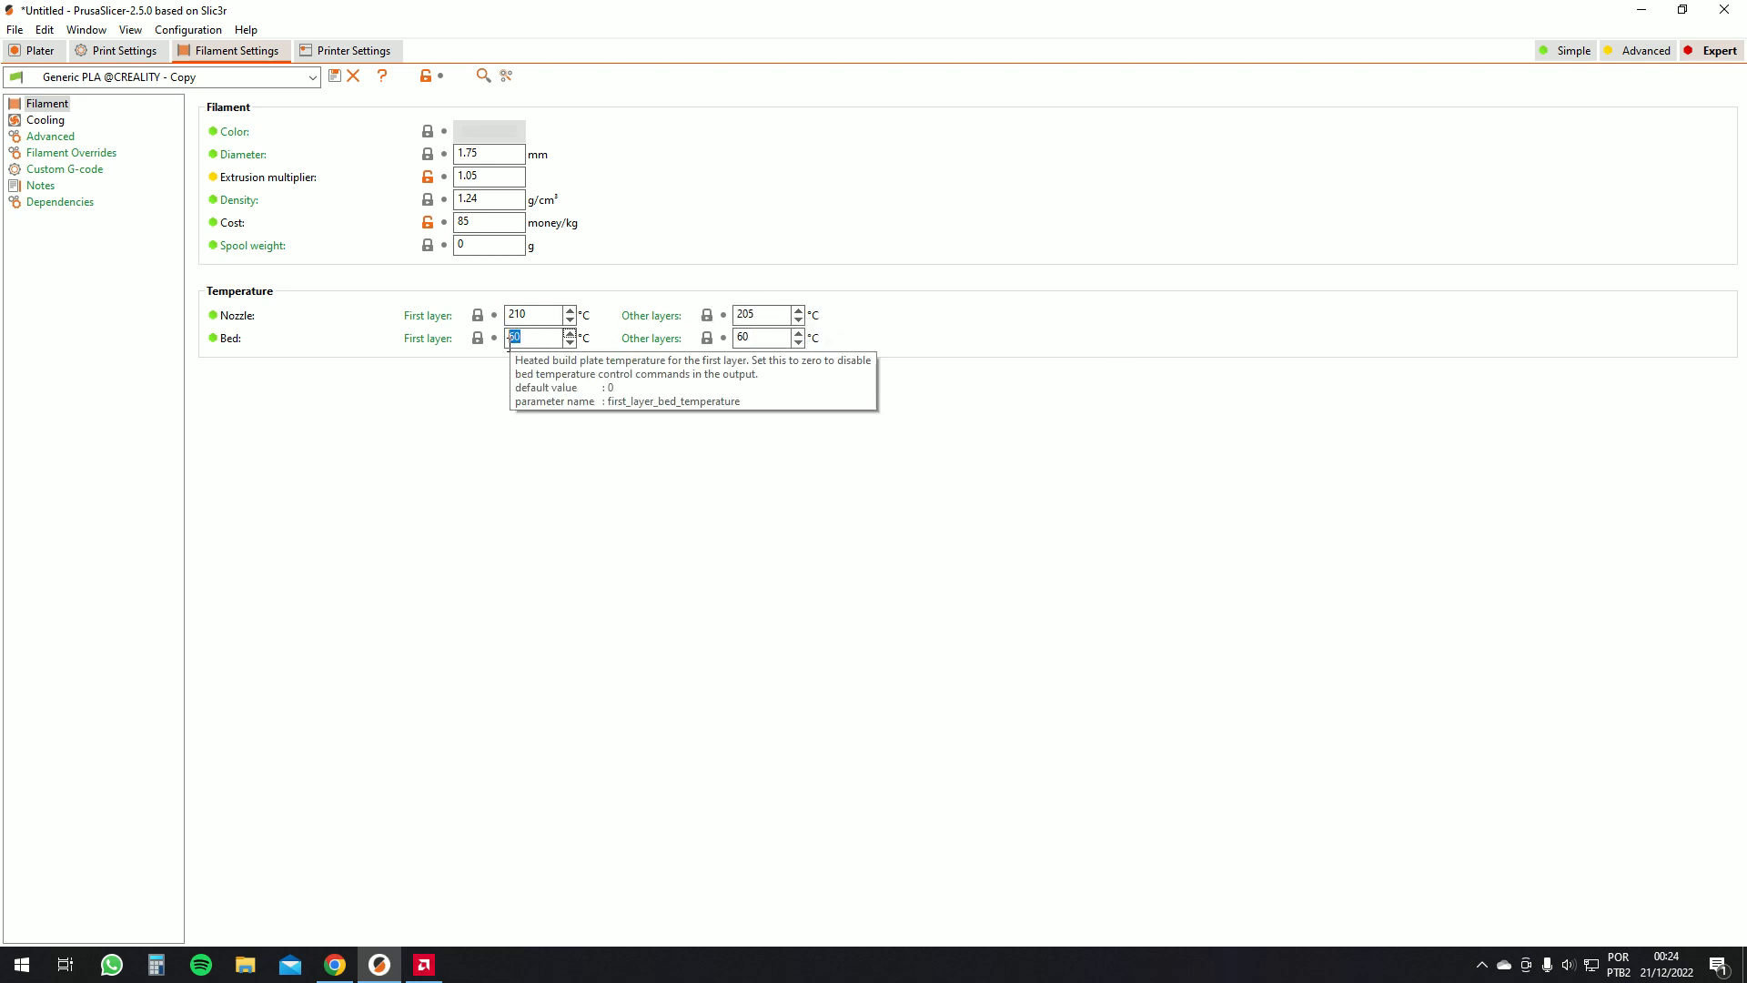
left_click(779, 339)
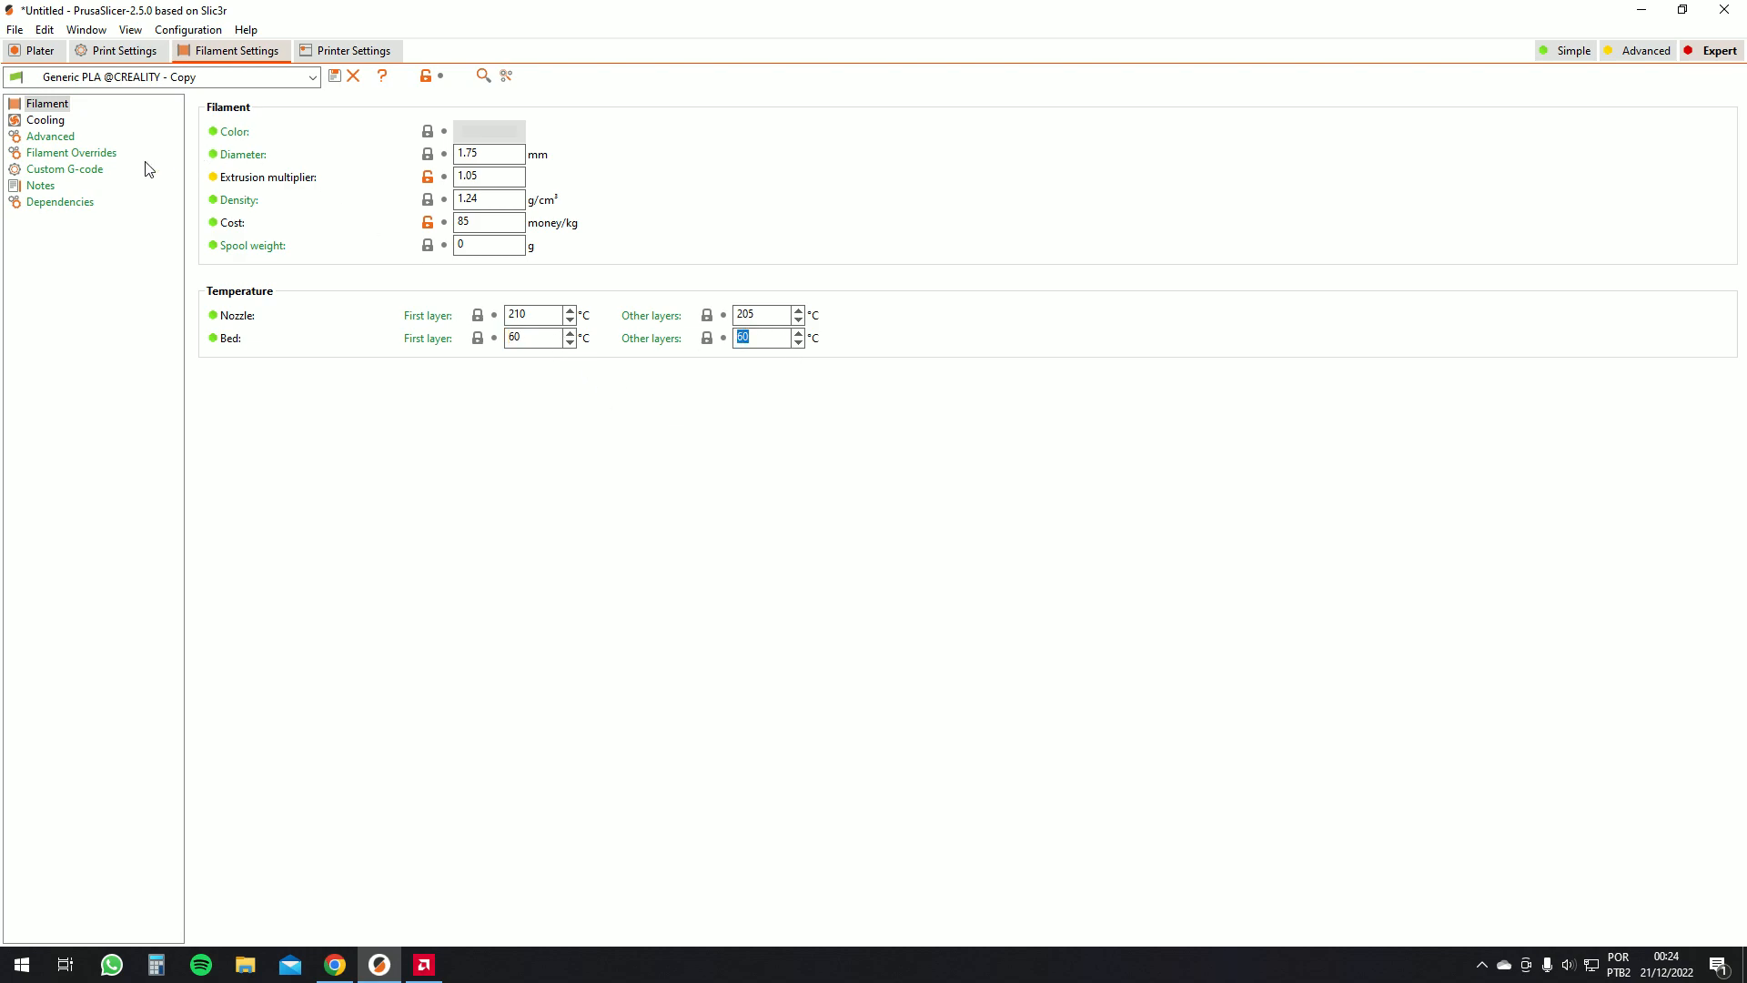
Set the fan to stay off for the first 3 layers, leaving auto cooling disabled
left_click(47, 120)
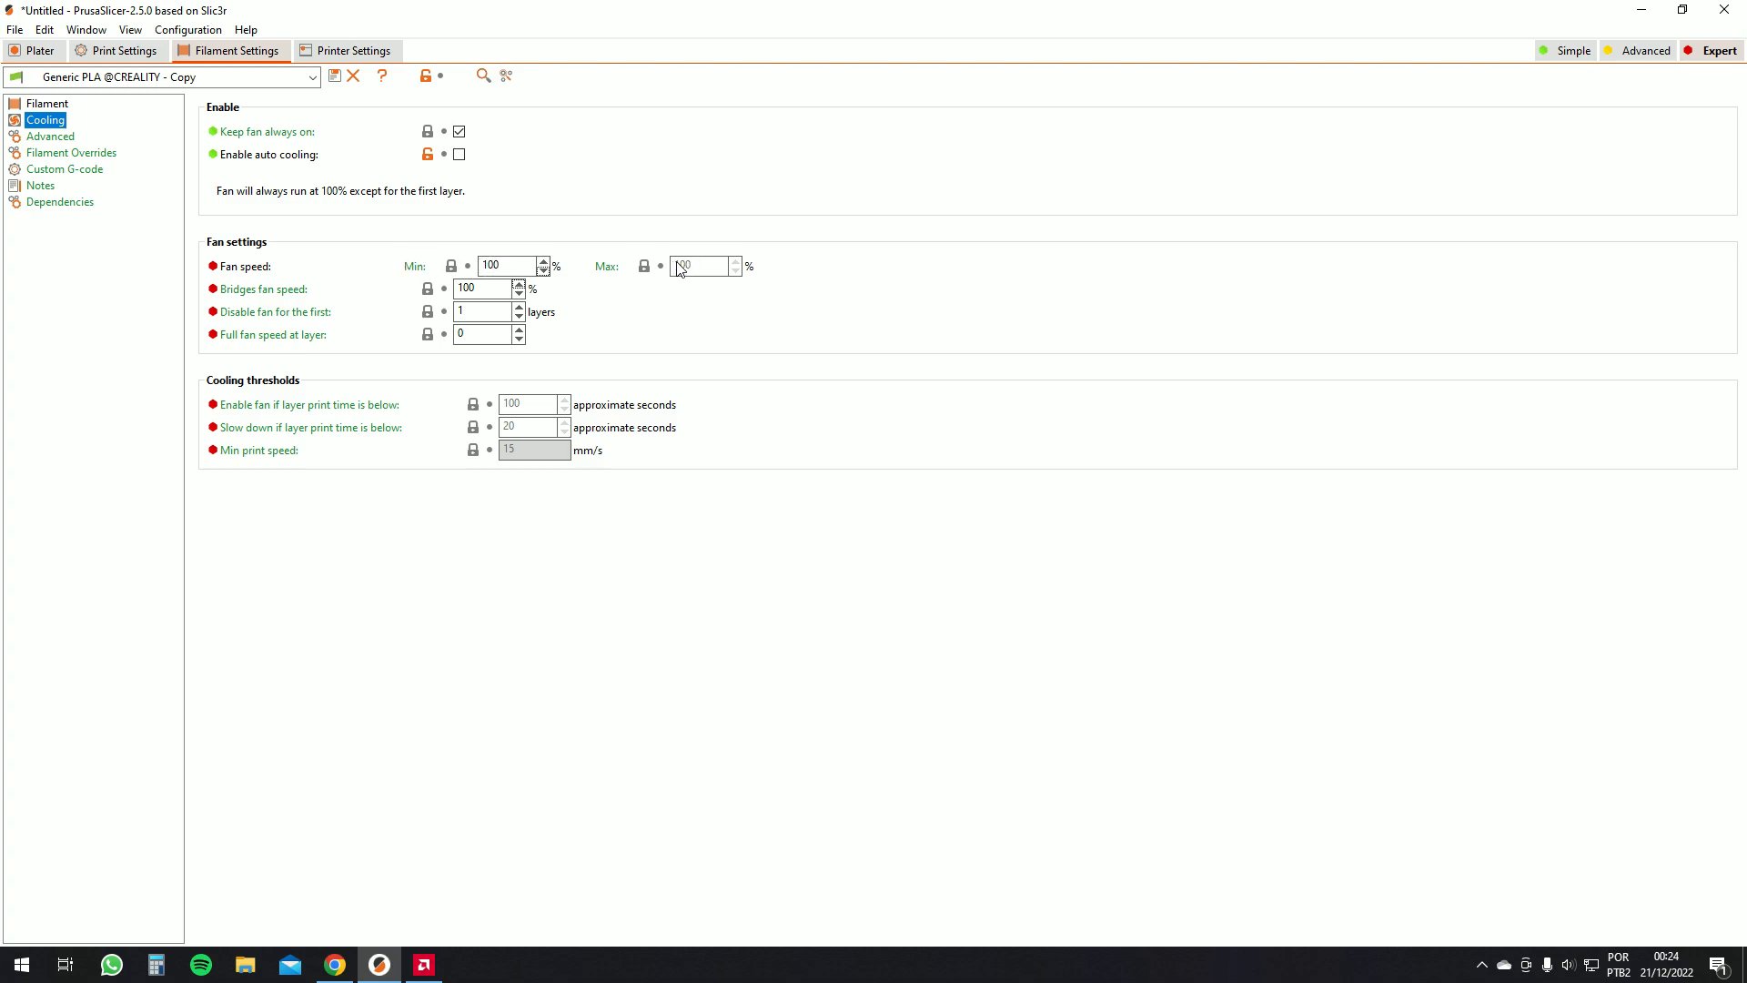
left_click(503, 266)
left_click(478, 290)
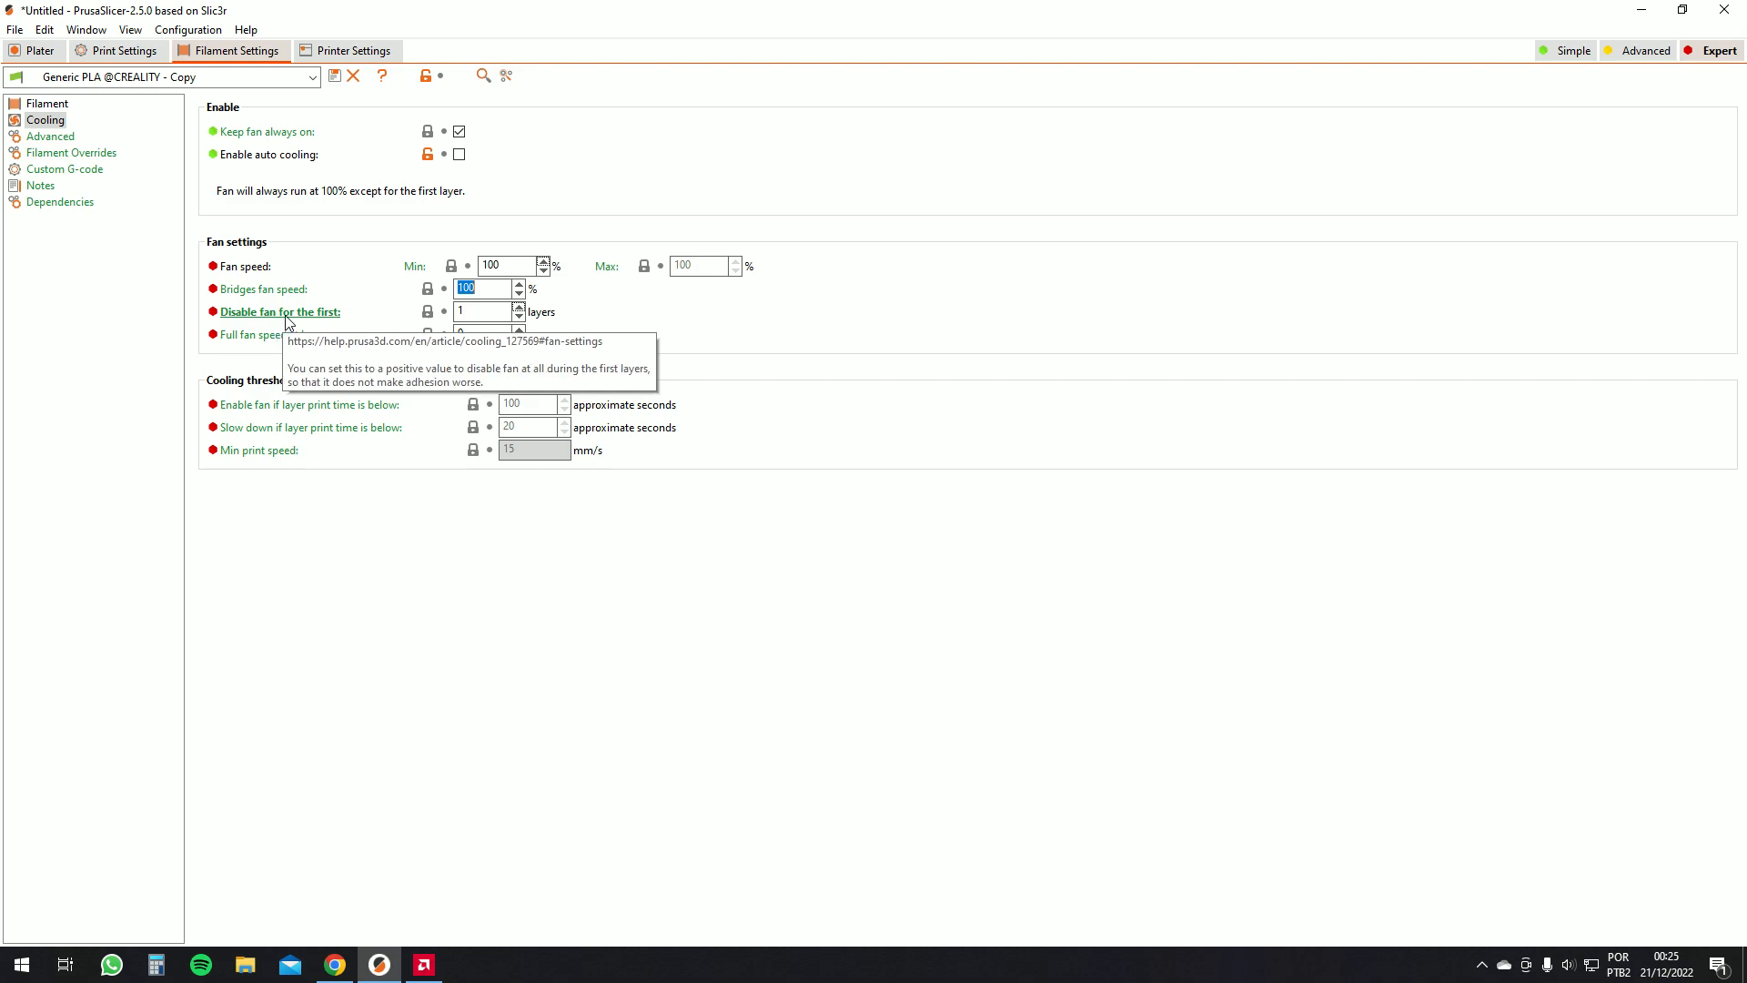
double_click(519, 305)
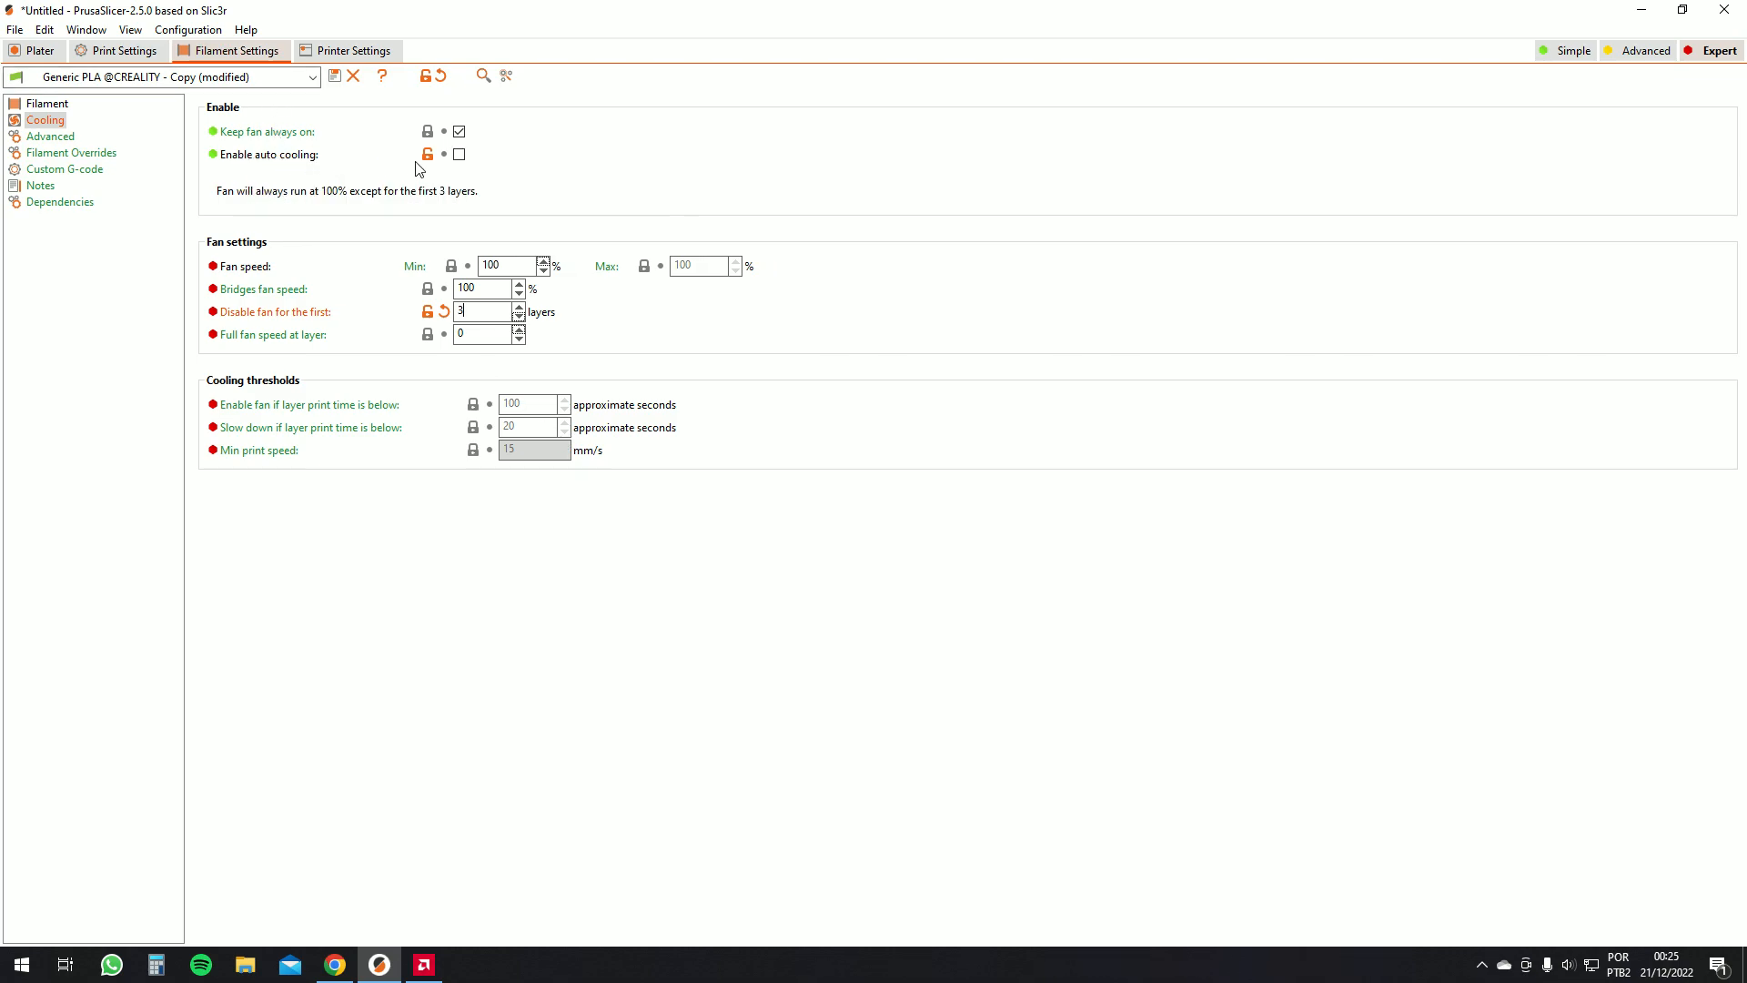
left_click(460, 155)
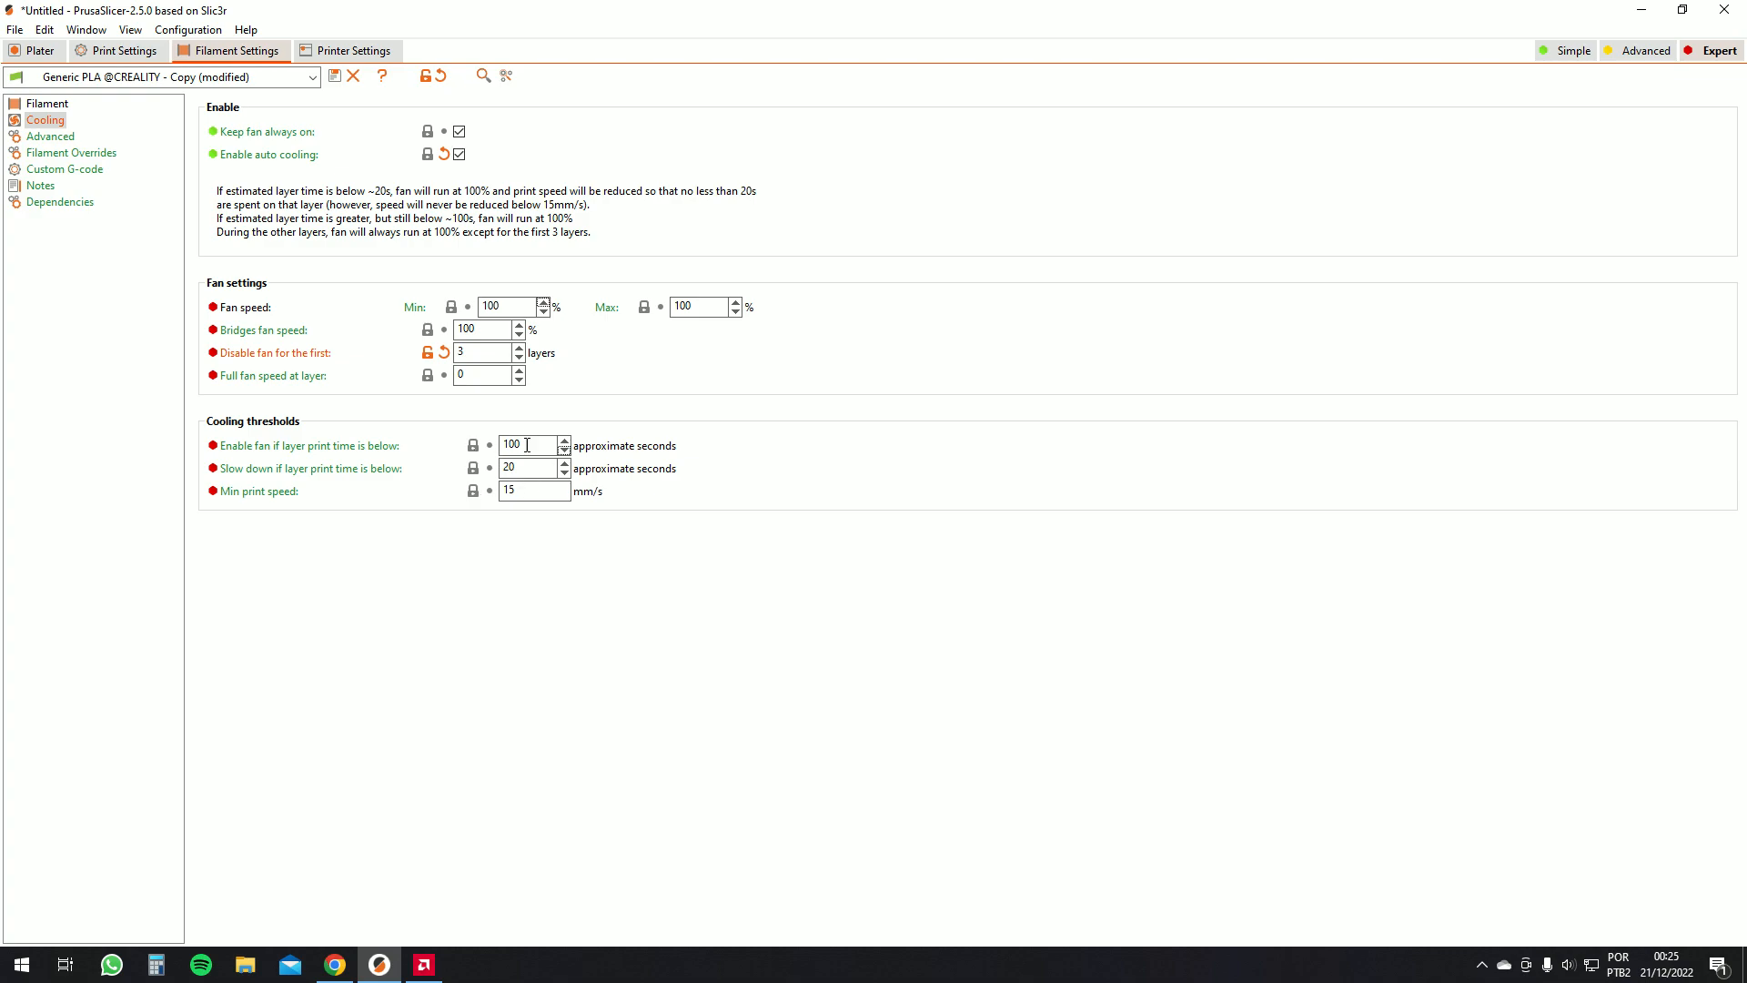
left_click(460, 155)
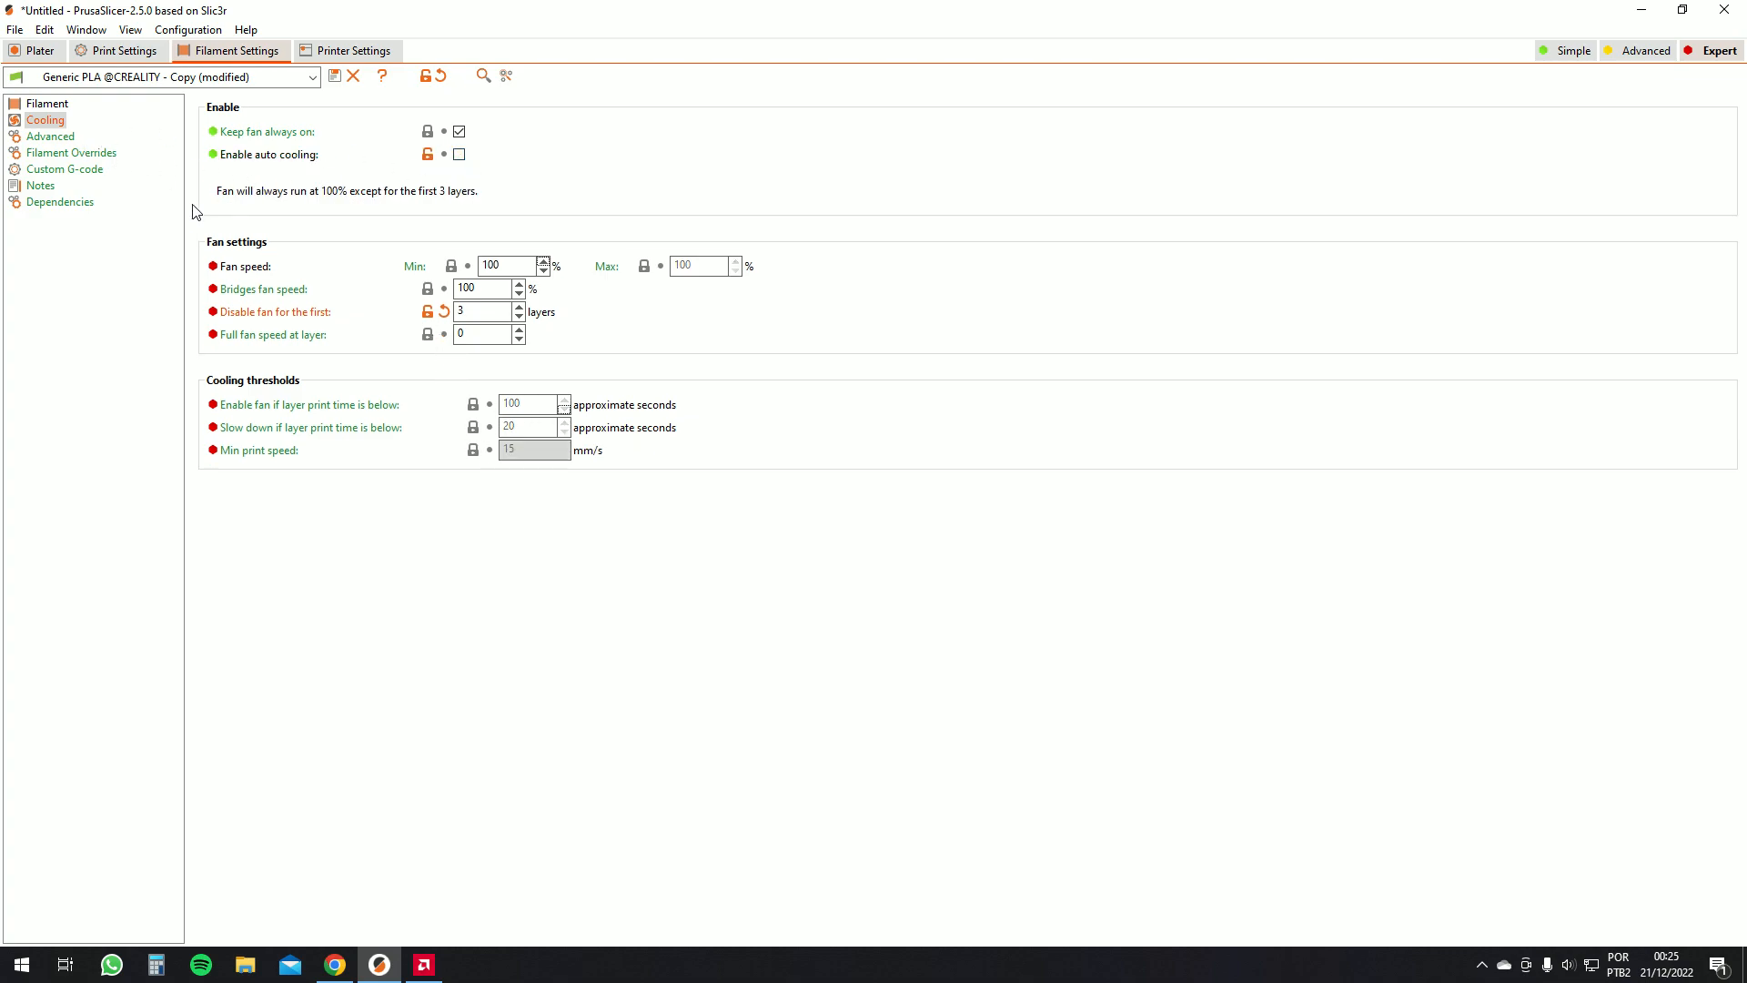
Review the filament's advanced settings, overrides, custom G-code, notes and dependencies
left_click(52, 137)
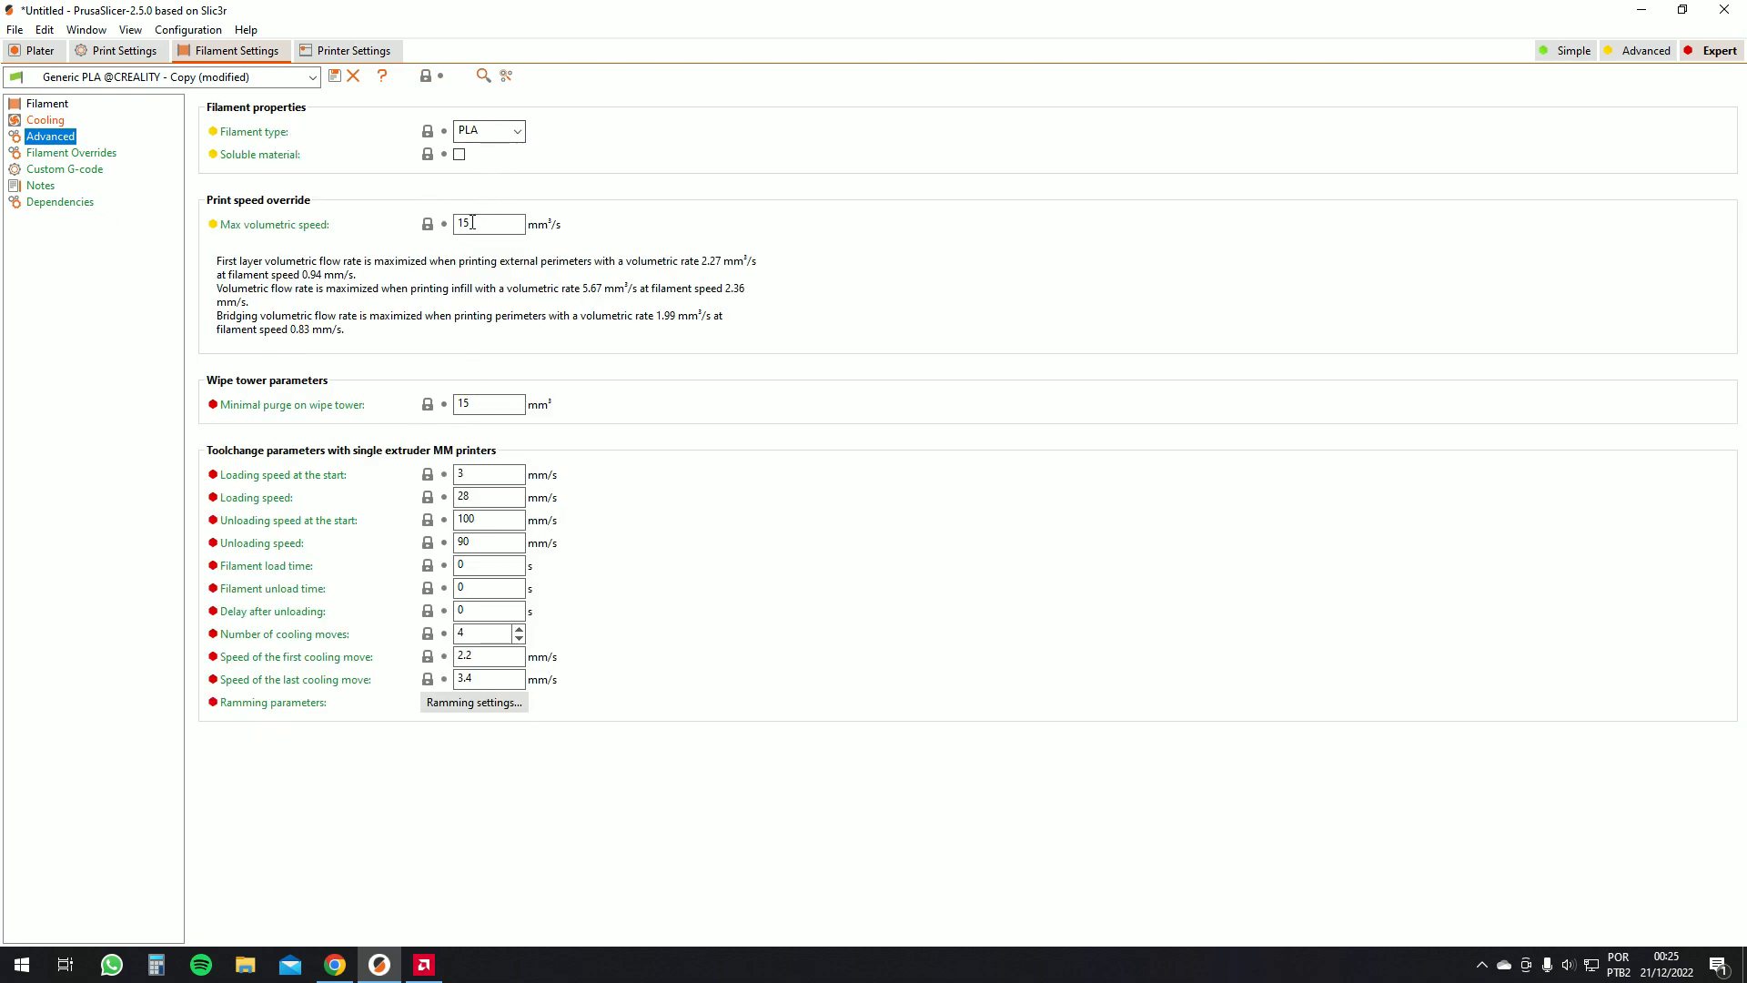
left_click(474, 223)
left_click(494, 406)
left_click(60, 154)
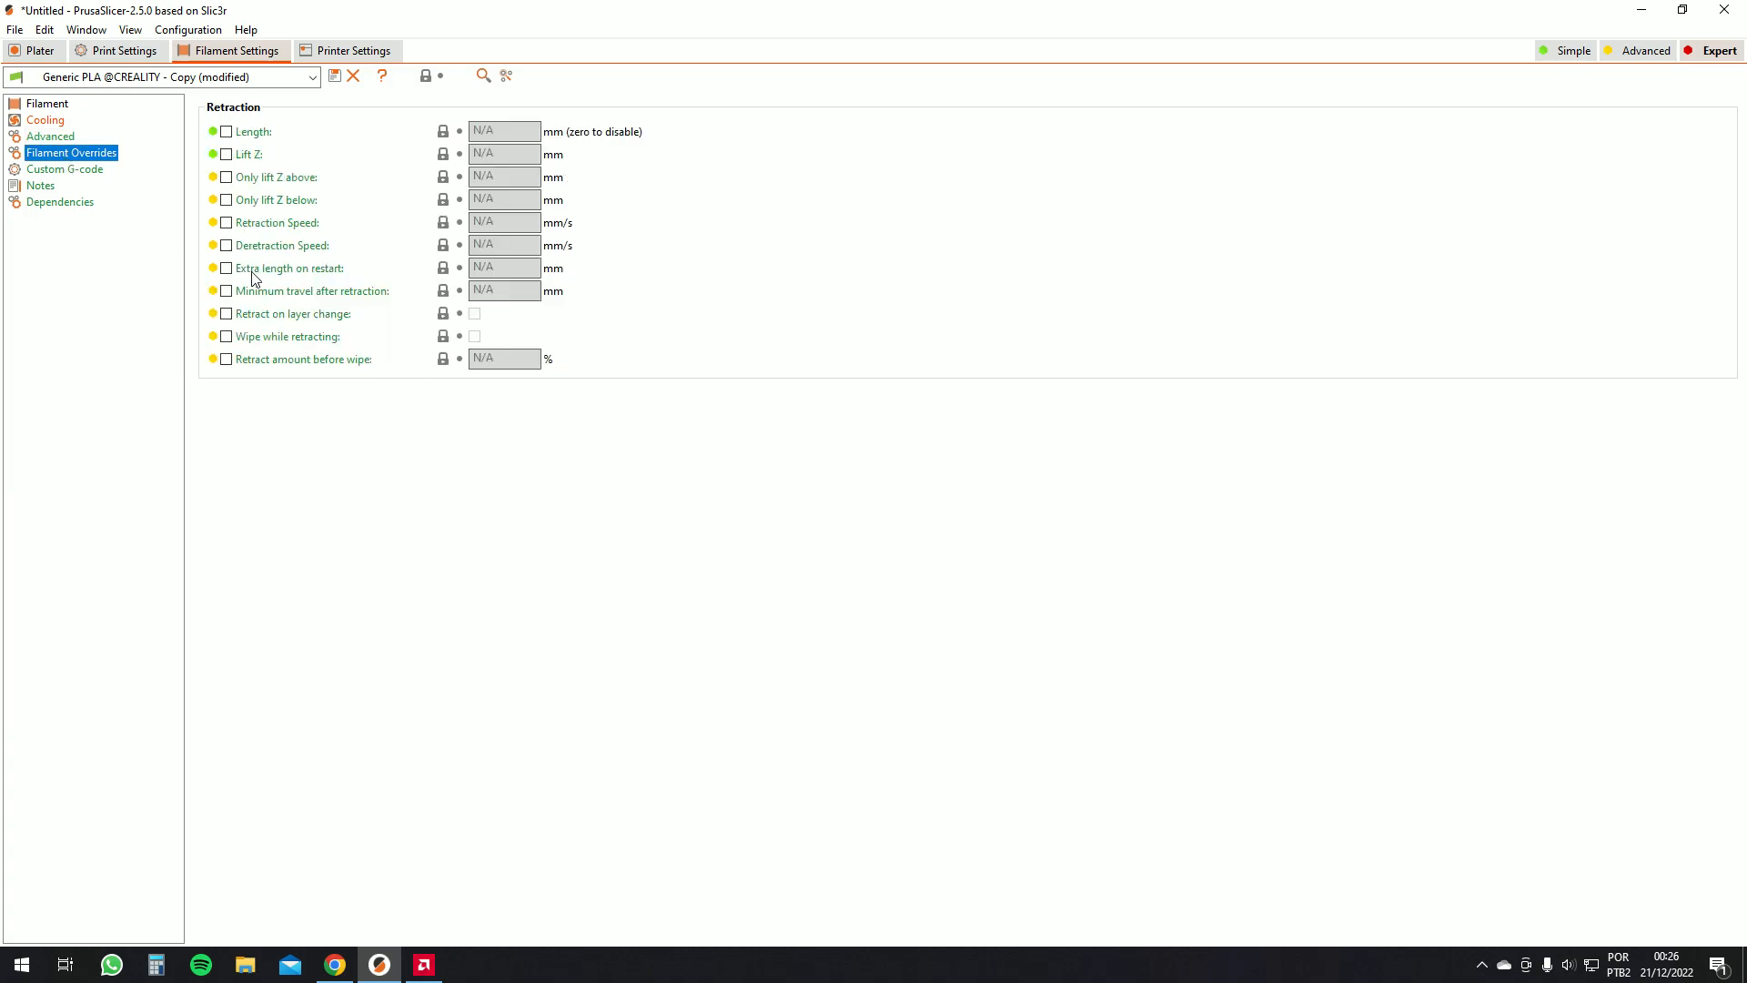
left_click(71, 171)
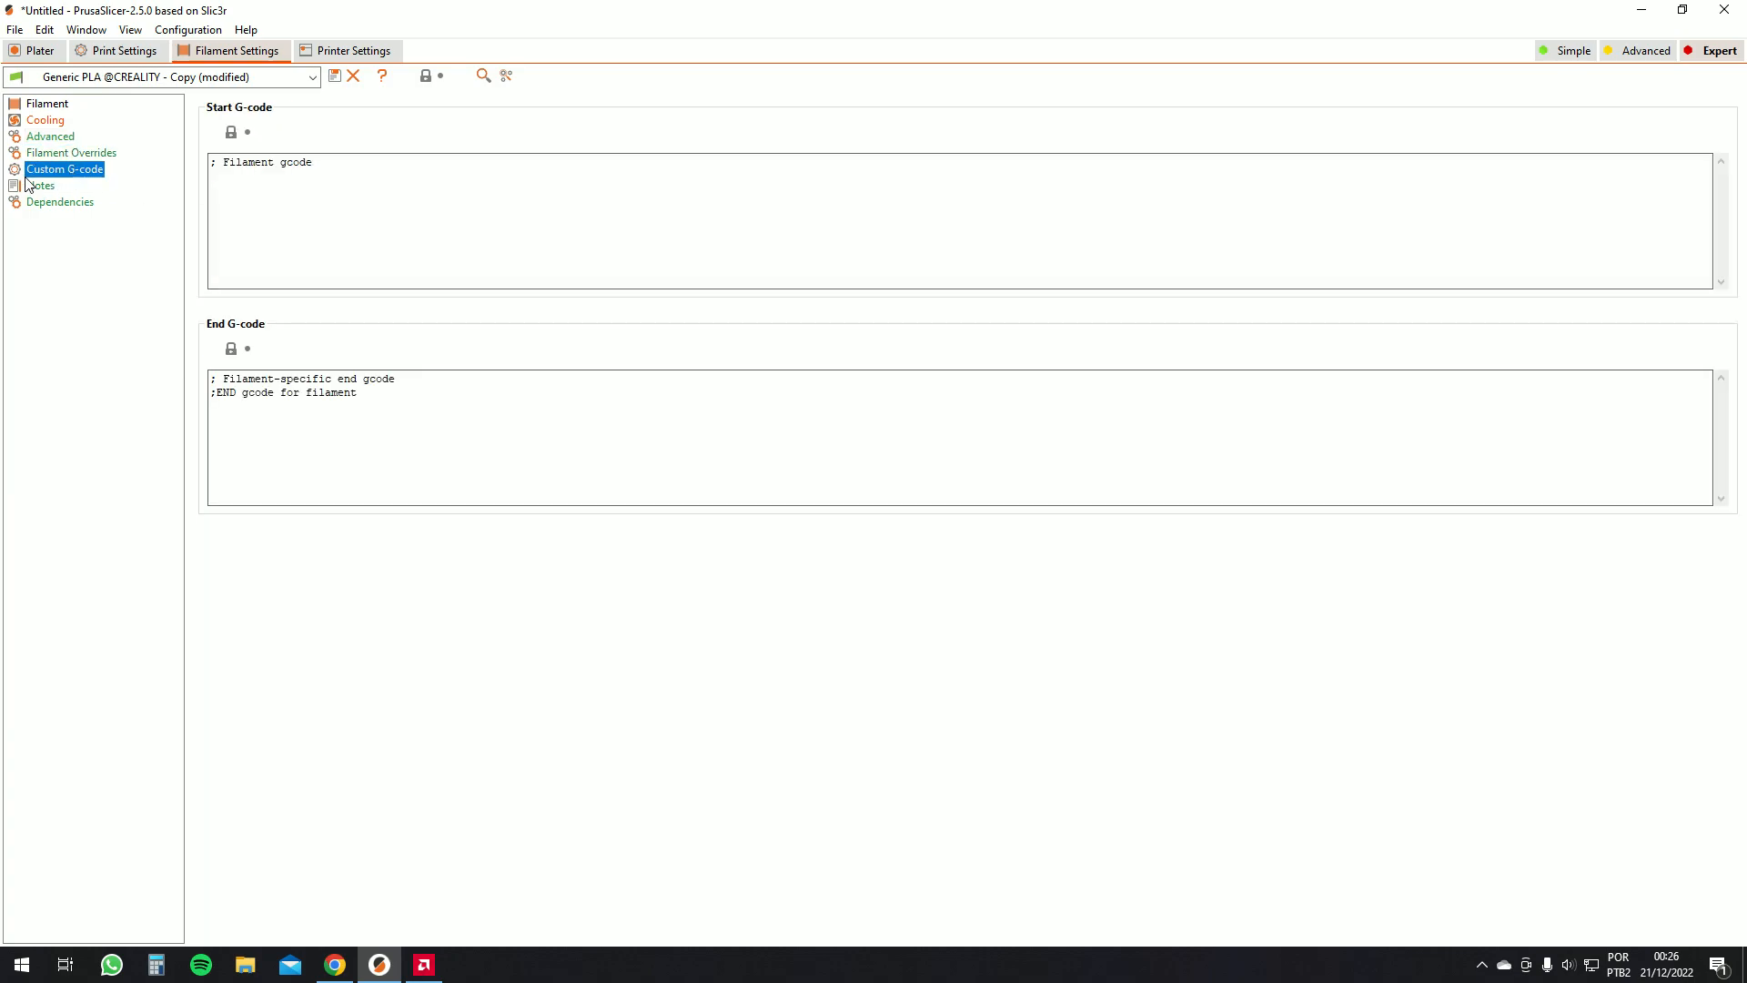
left_click(41, 185)
left_click(56, 204)
left_click(49, 102)
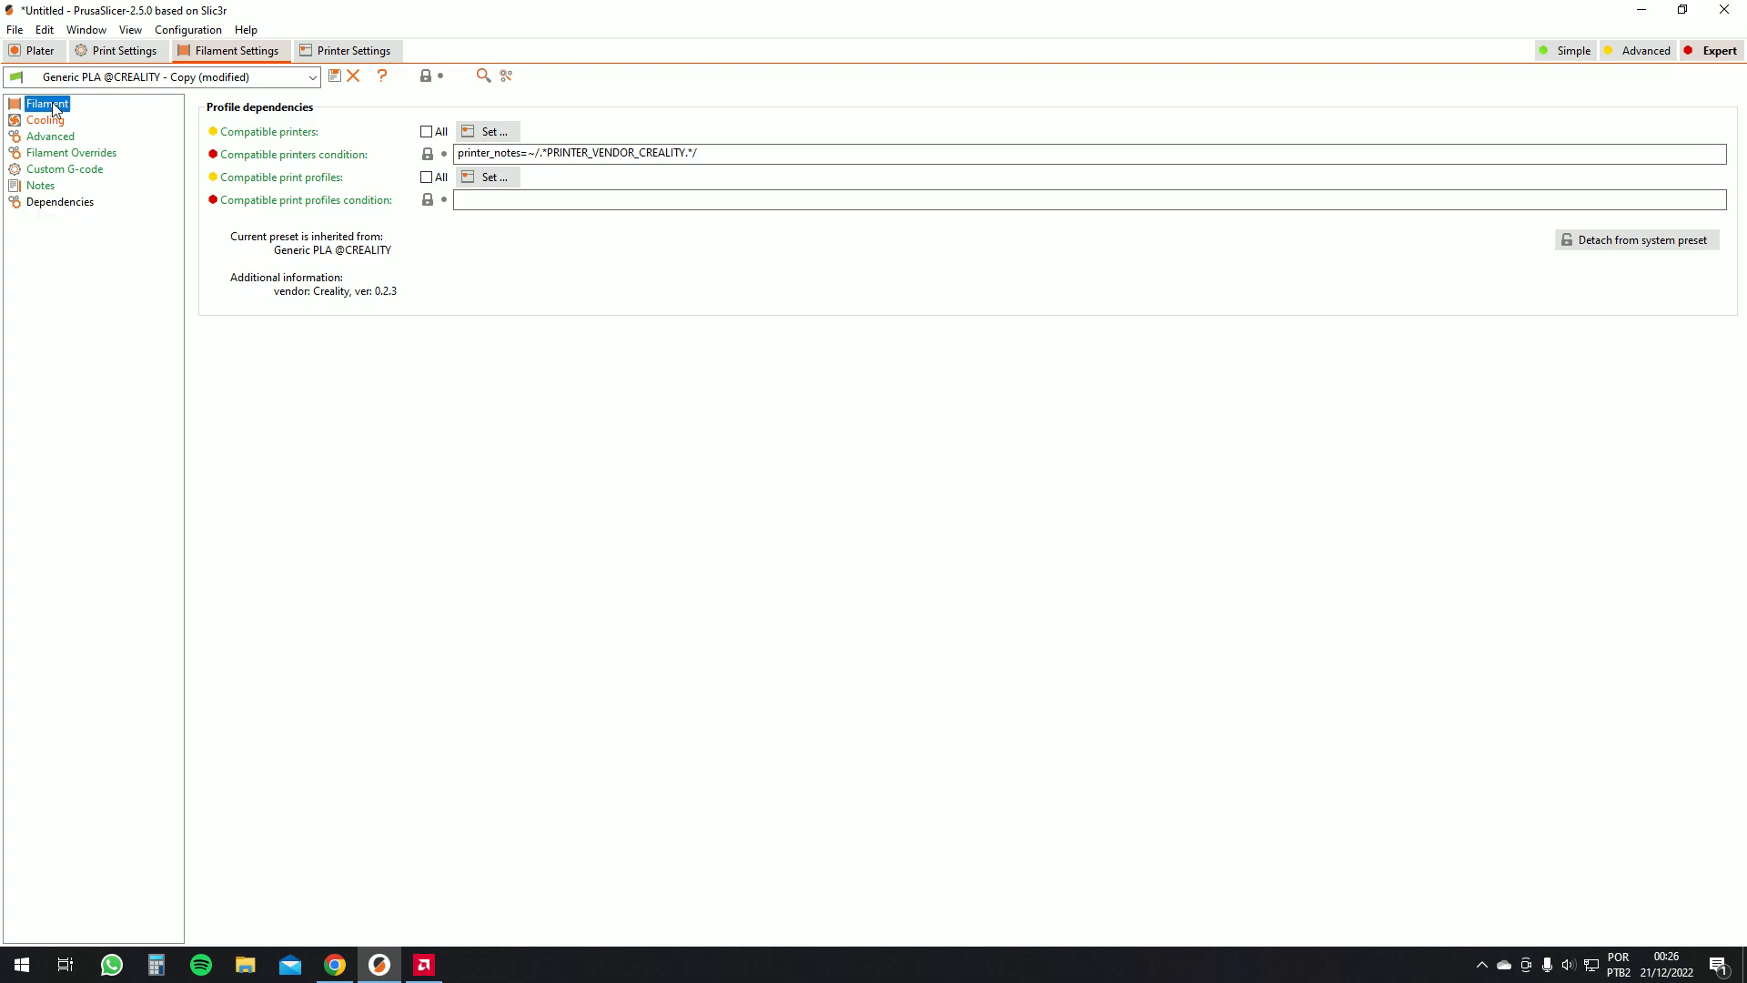
In the print settings' layers and perimeters, set the bottom solid layers to 5
left_click(118, 51)
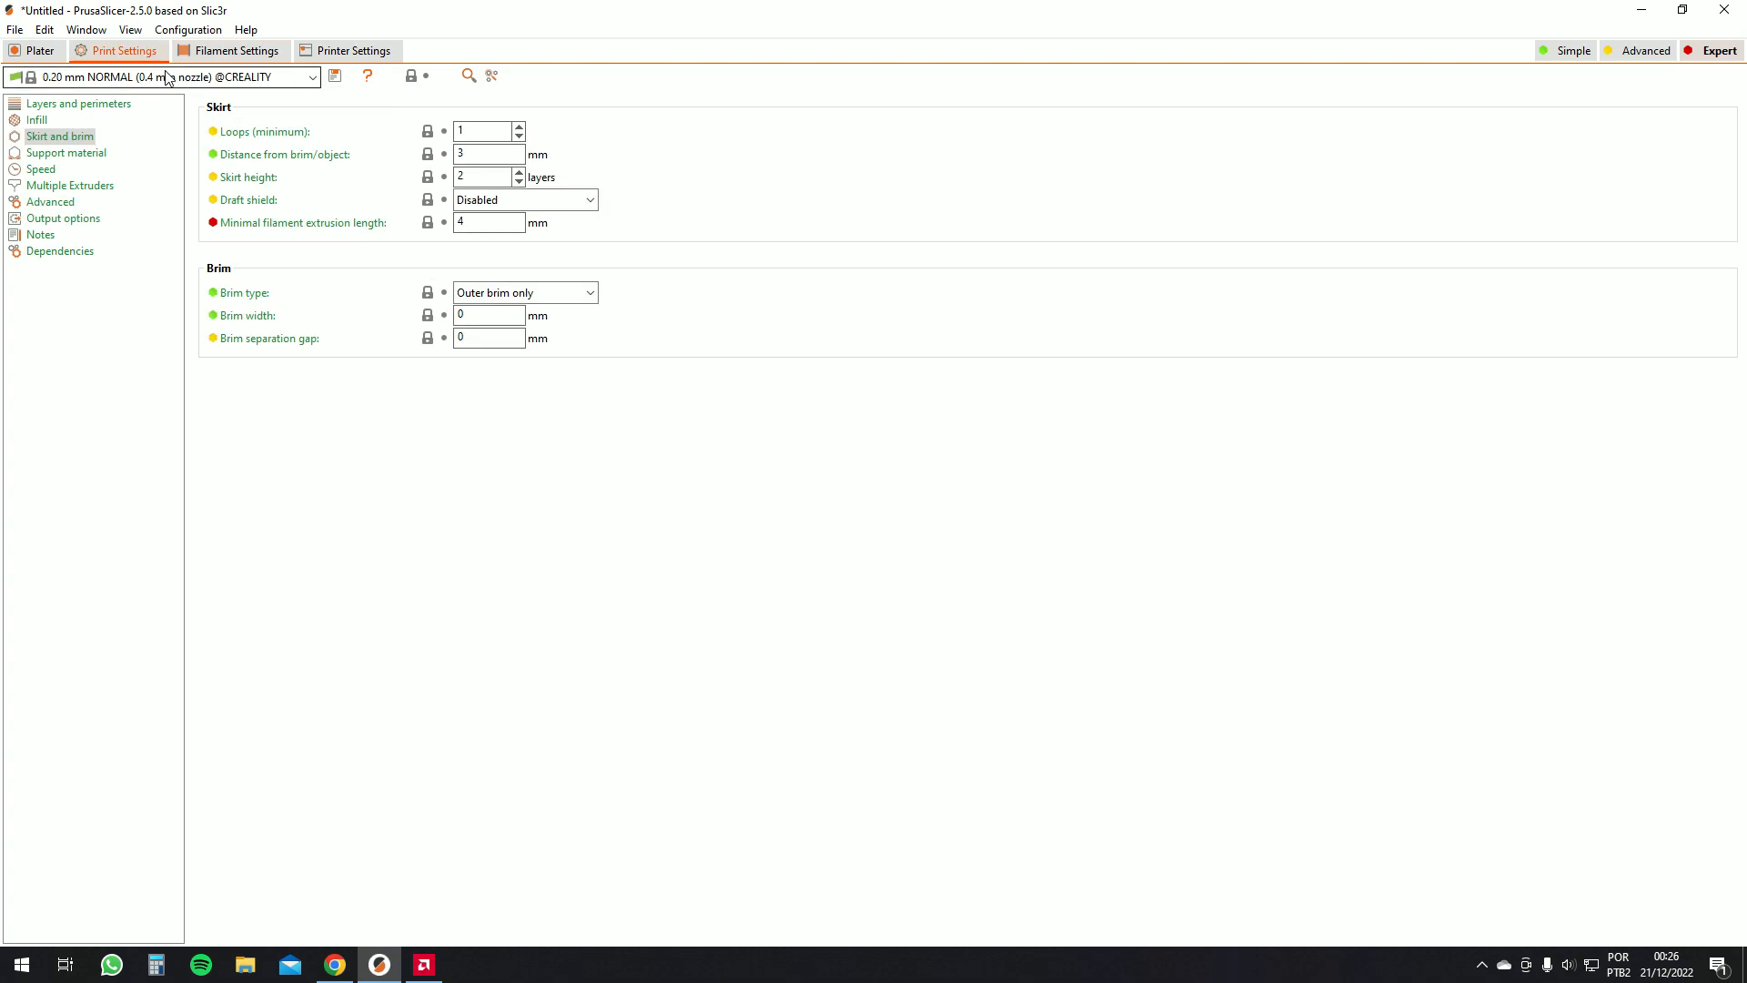
left_click(95, 102)
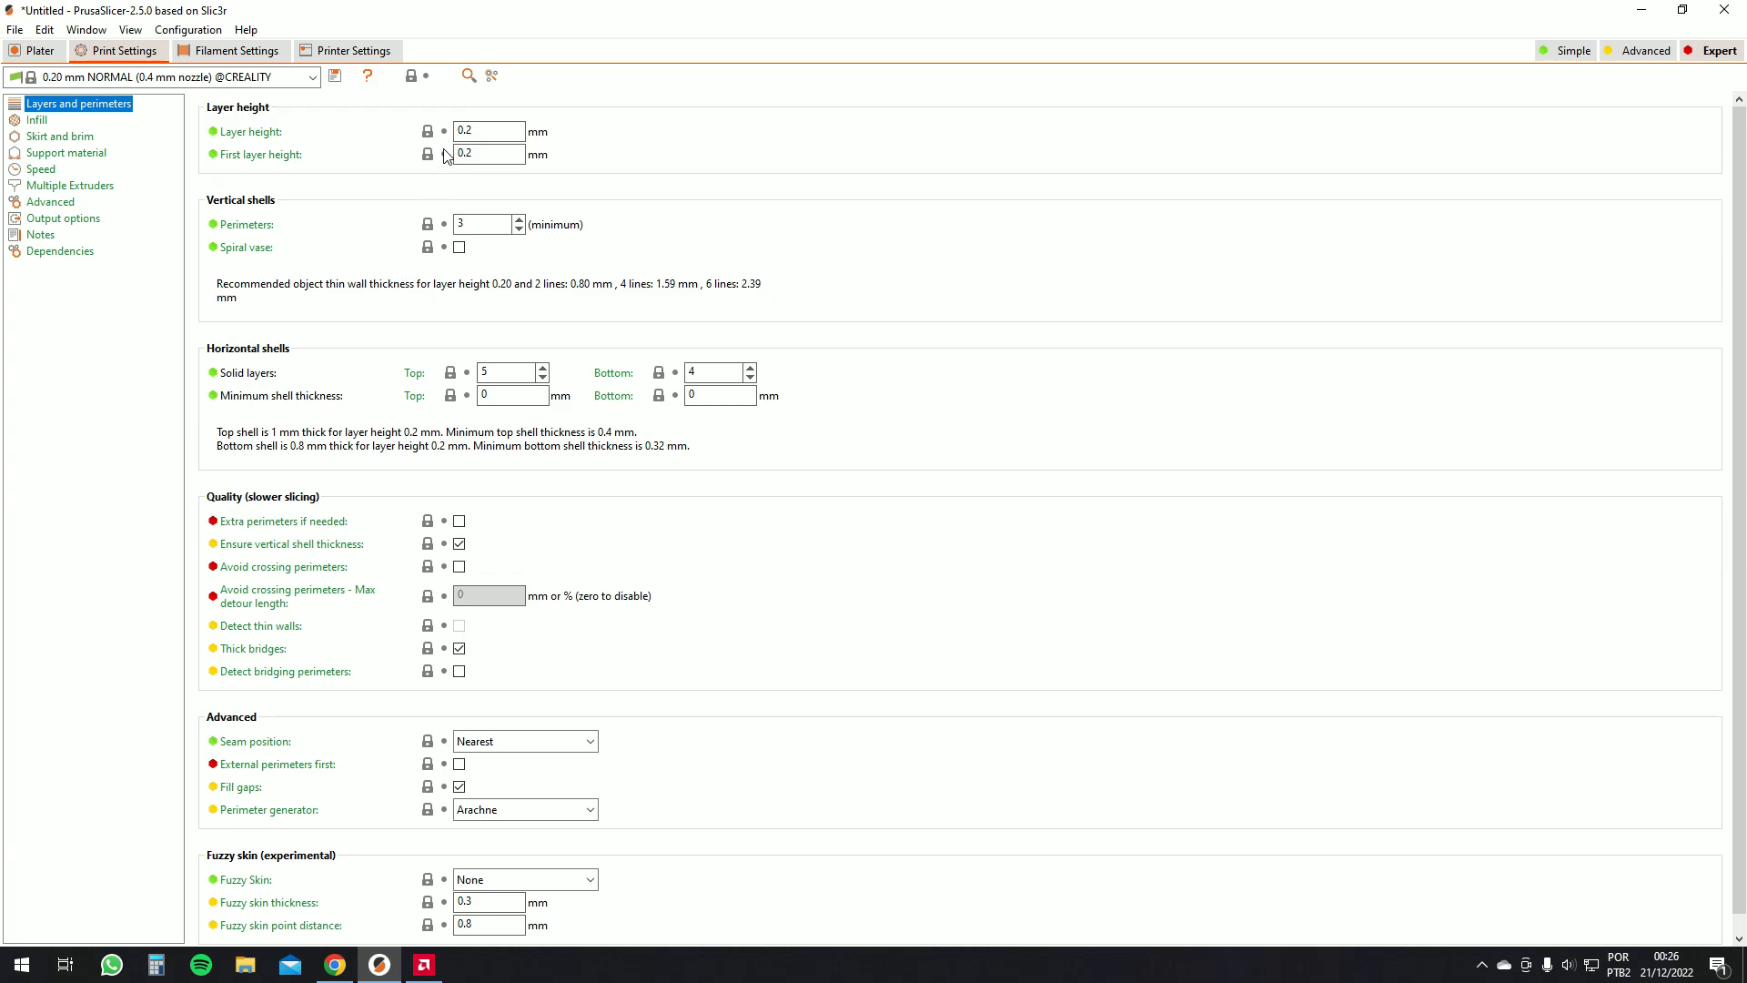
left_click(494, 125)
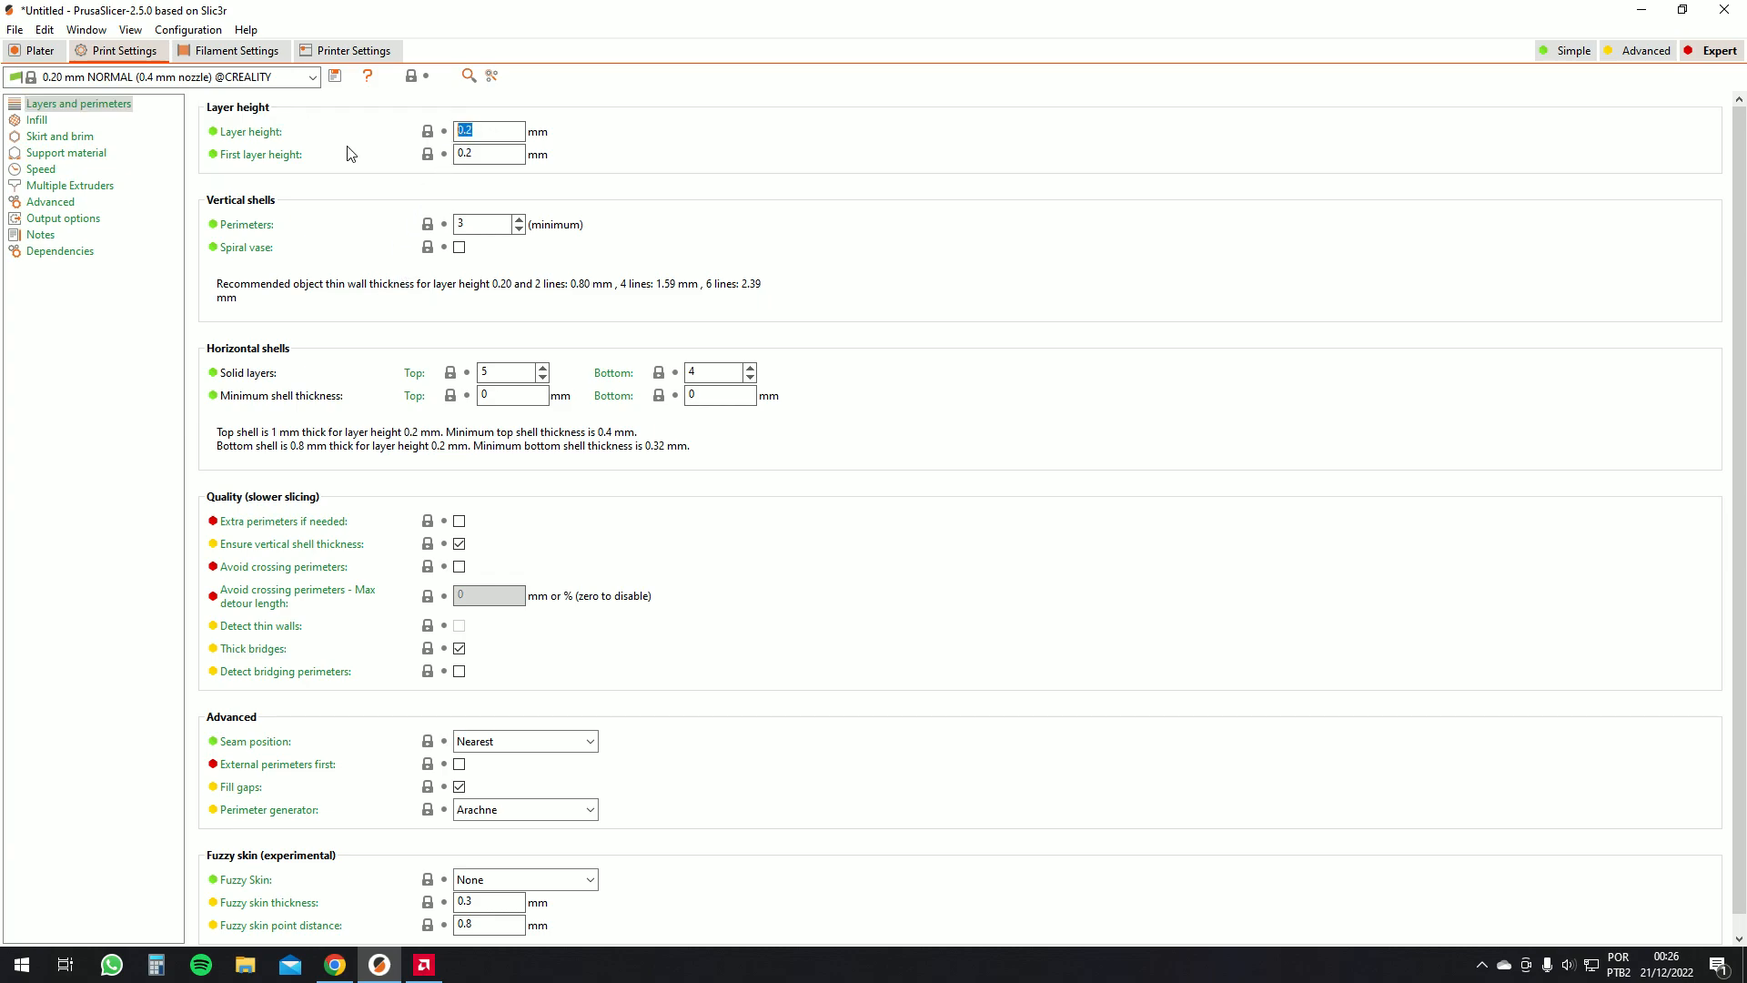
left_click(460, 128)
left_click_drag(469, 155, 307, 164)
key("Tab")
left_click(750, 367)
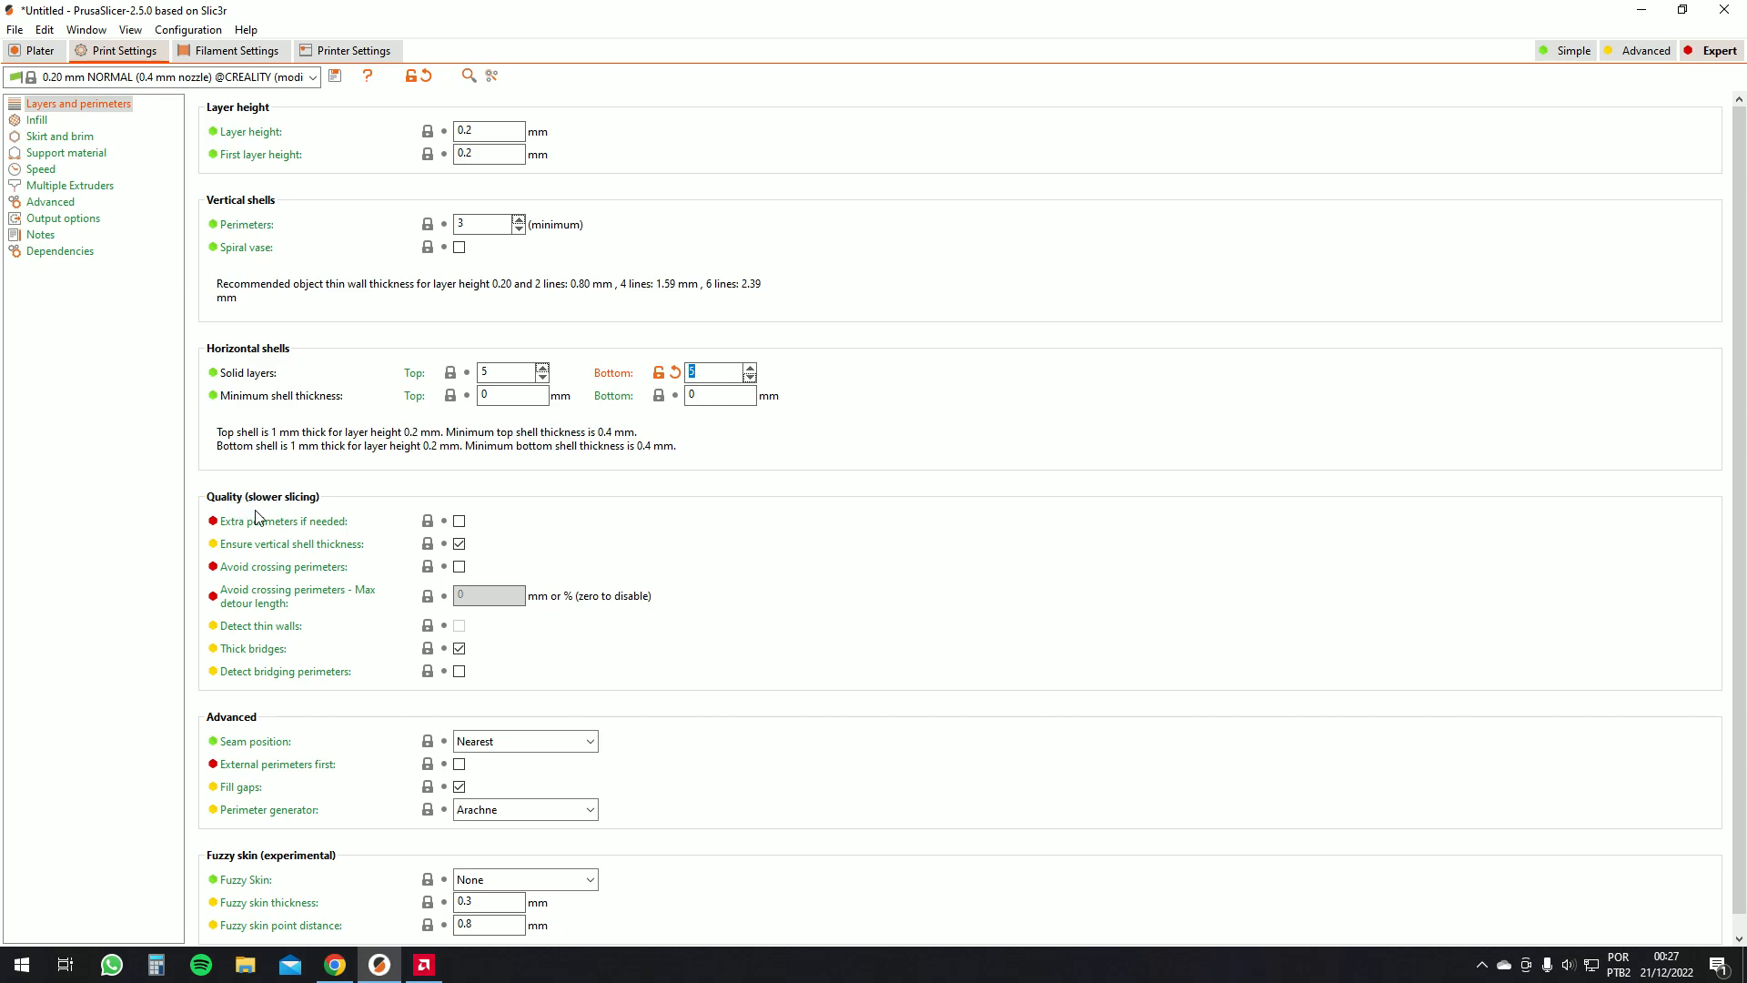
Disable Ensure vertical shell thickness and enable Detect bridging perimeters
mouse_move(249, 551)
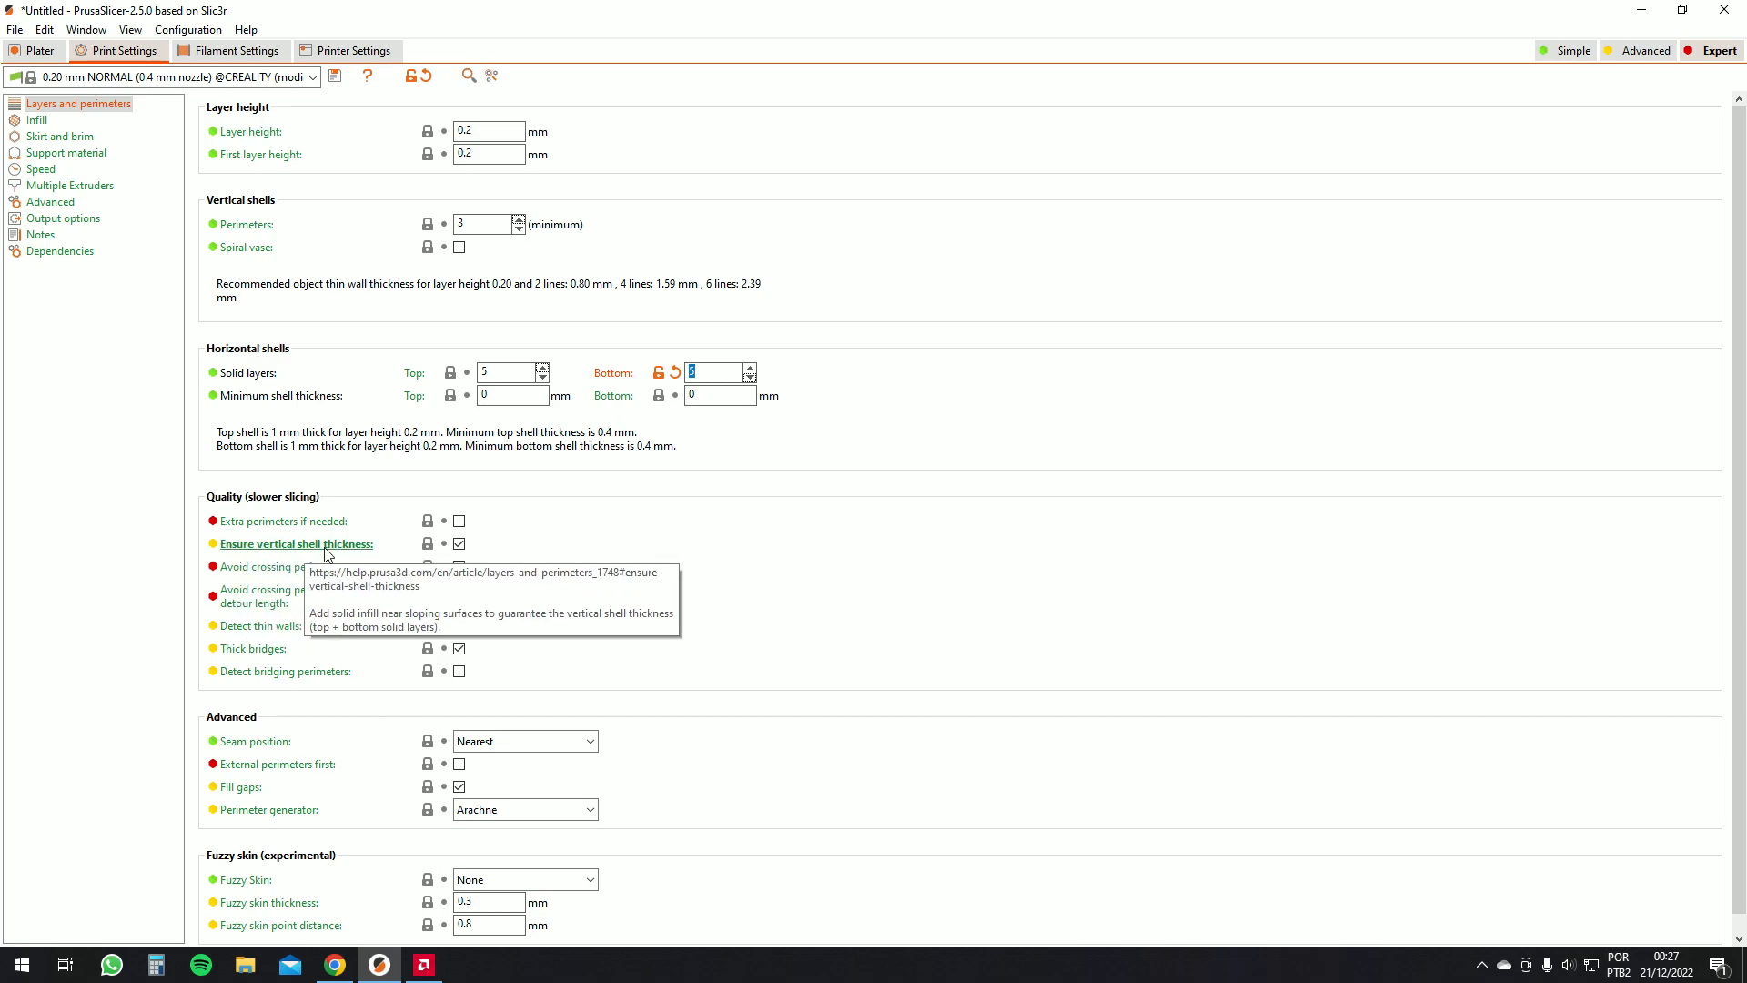
left_click(460, 545)
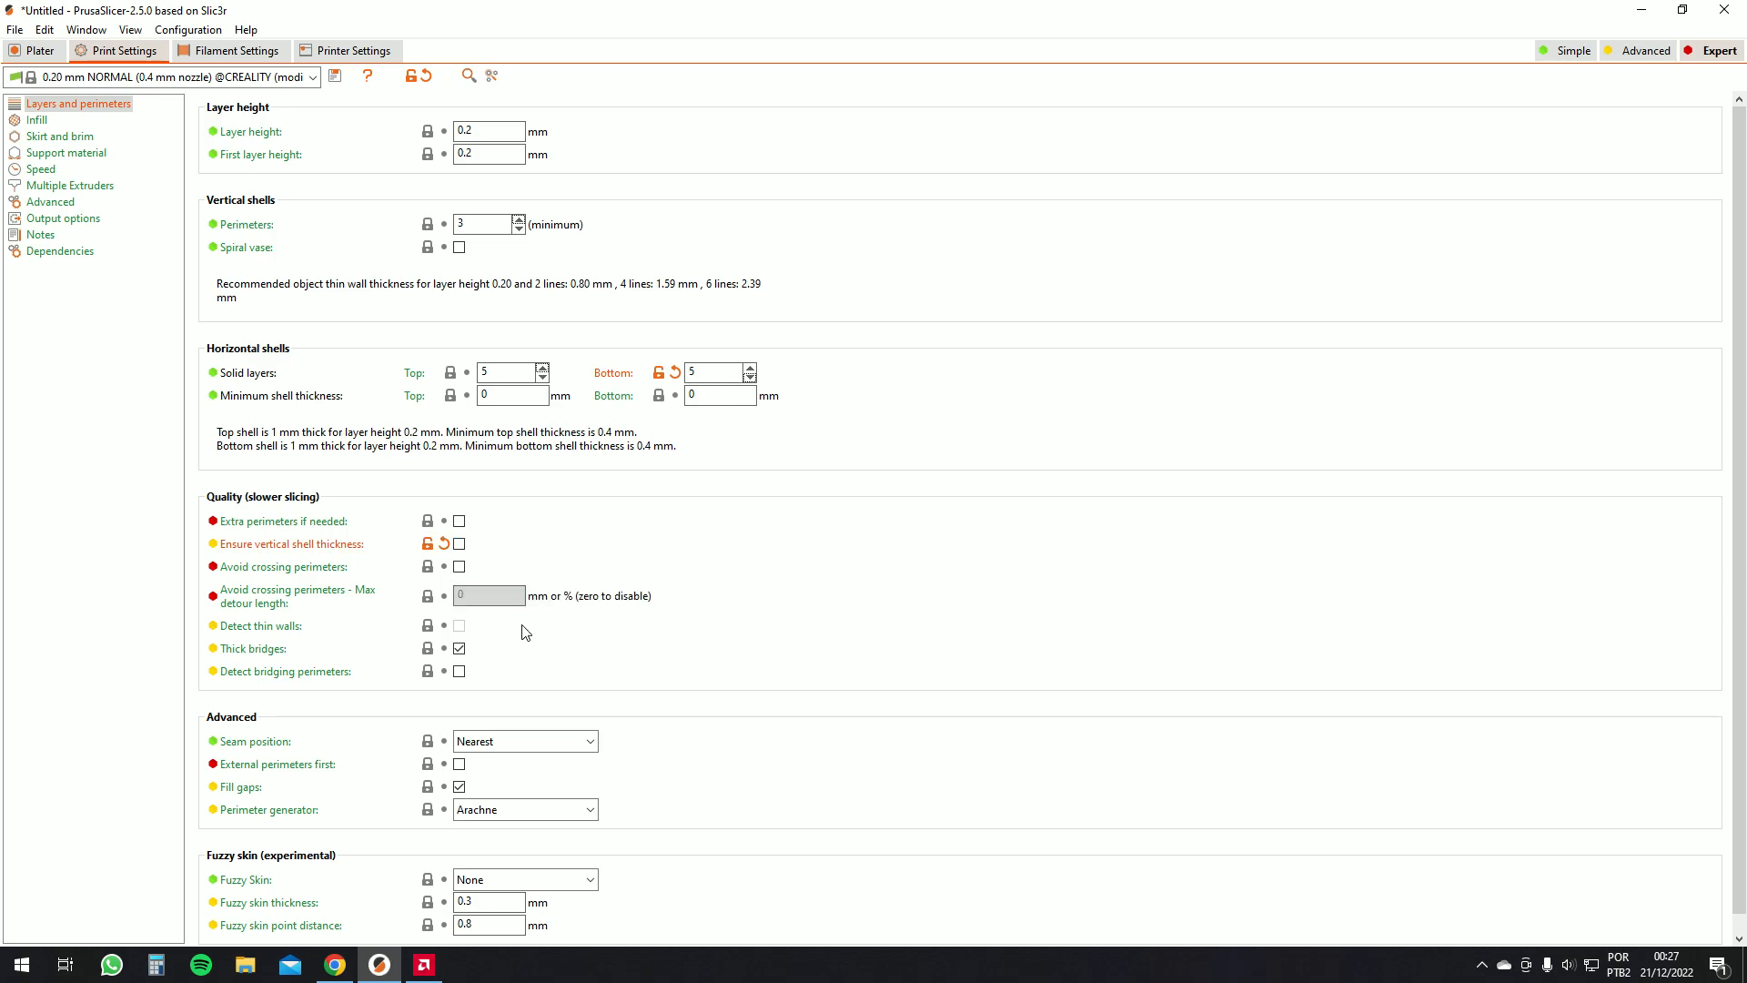
left_click(460, 670)
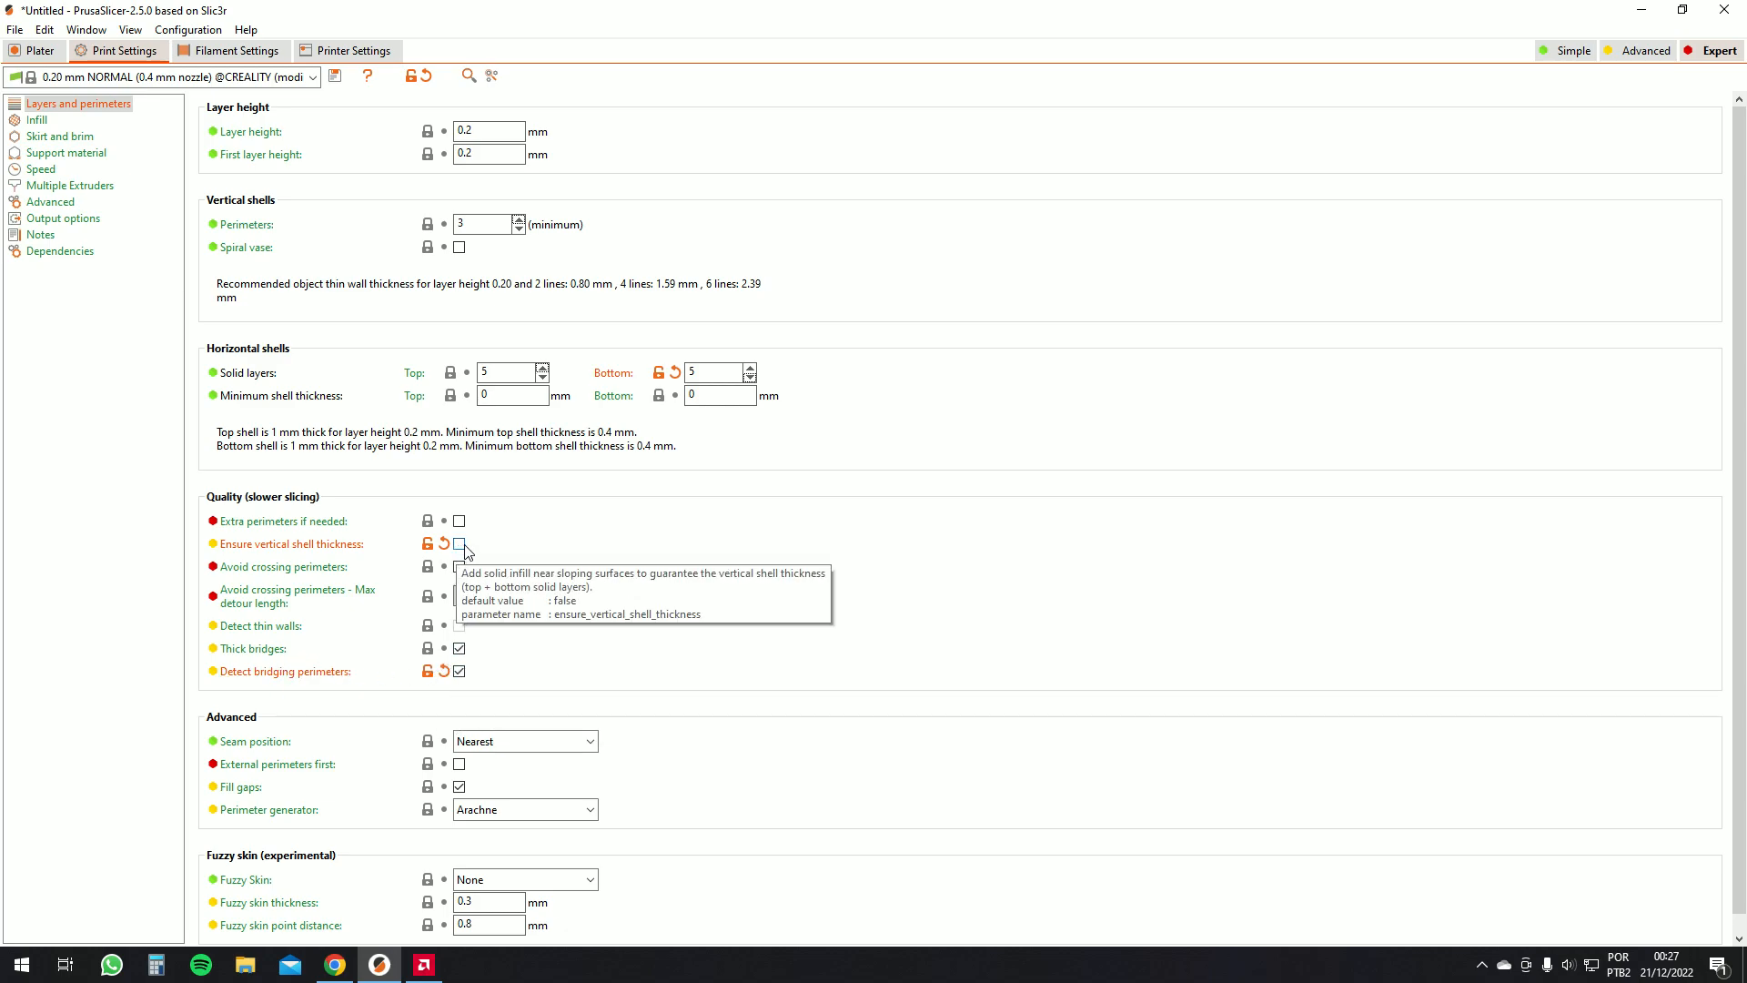
Set the seam position to Aligned
scroll(681, 720, "down", 1)
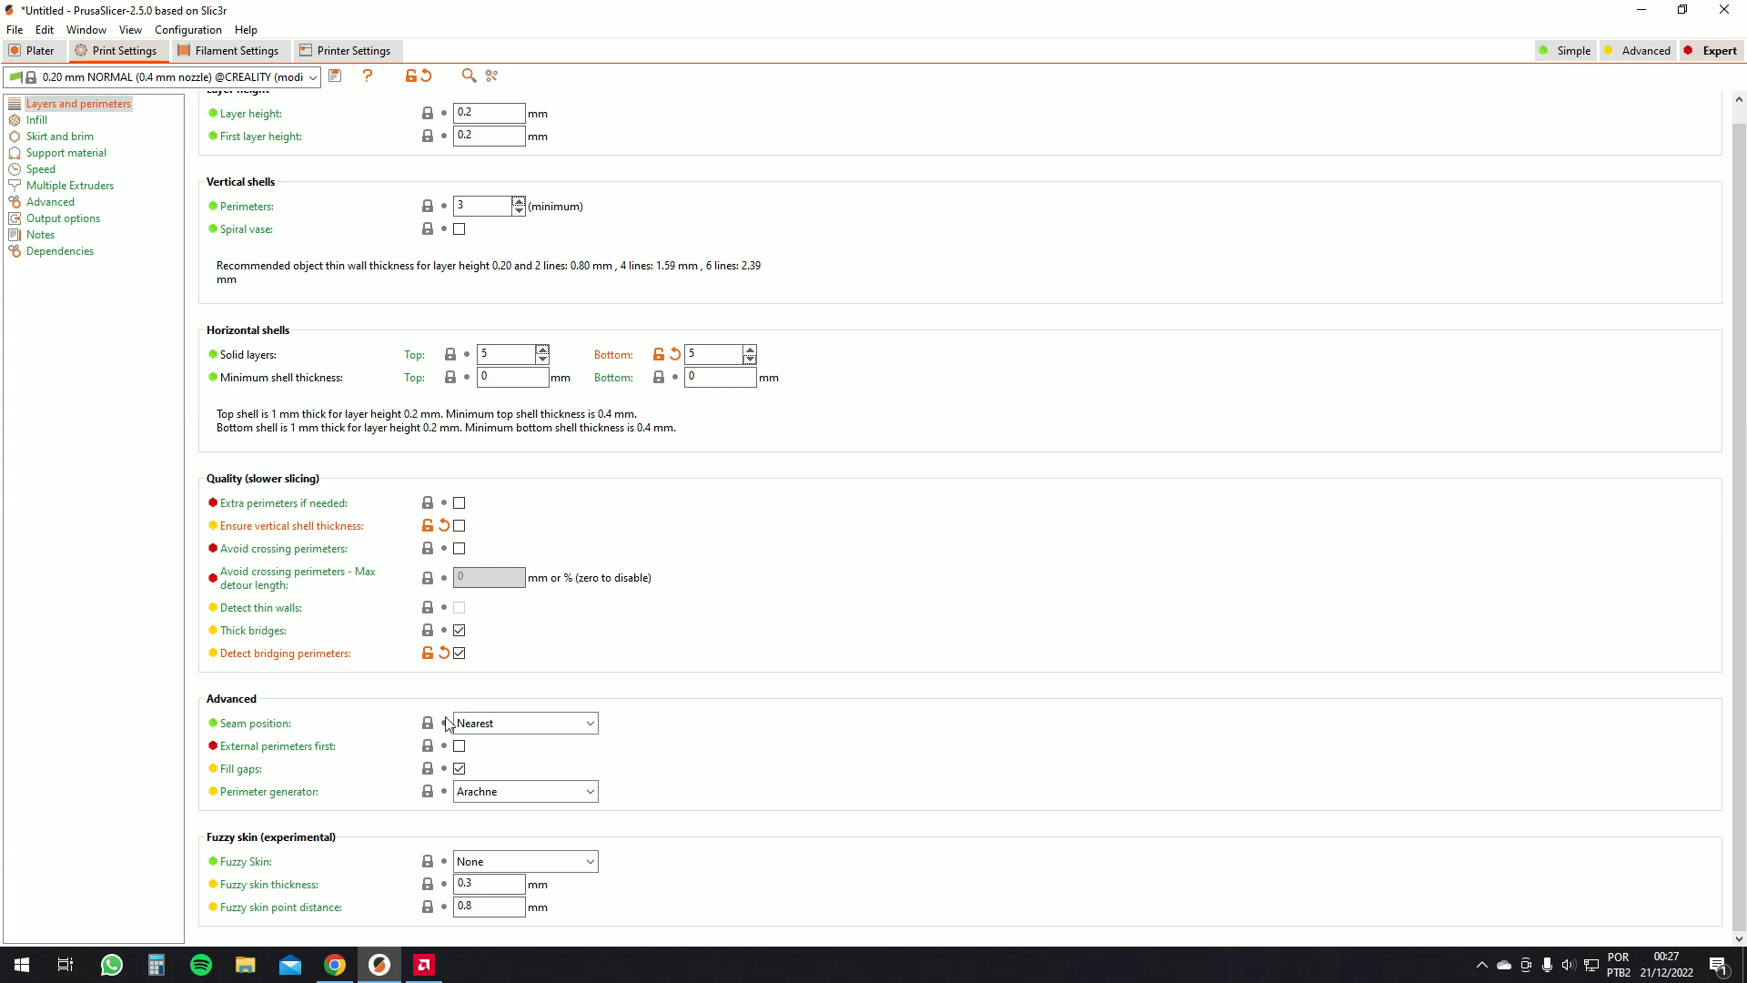
mouse_move(240, 731)
left_click(505, 722)
left_click(496, 779)
left_click(507, 723)
left_click(492, 796)
left_click(498, 721)
left_click(492, 778)
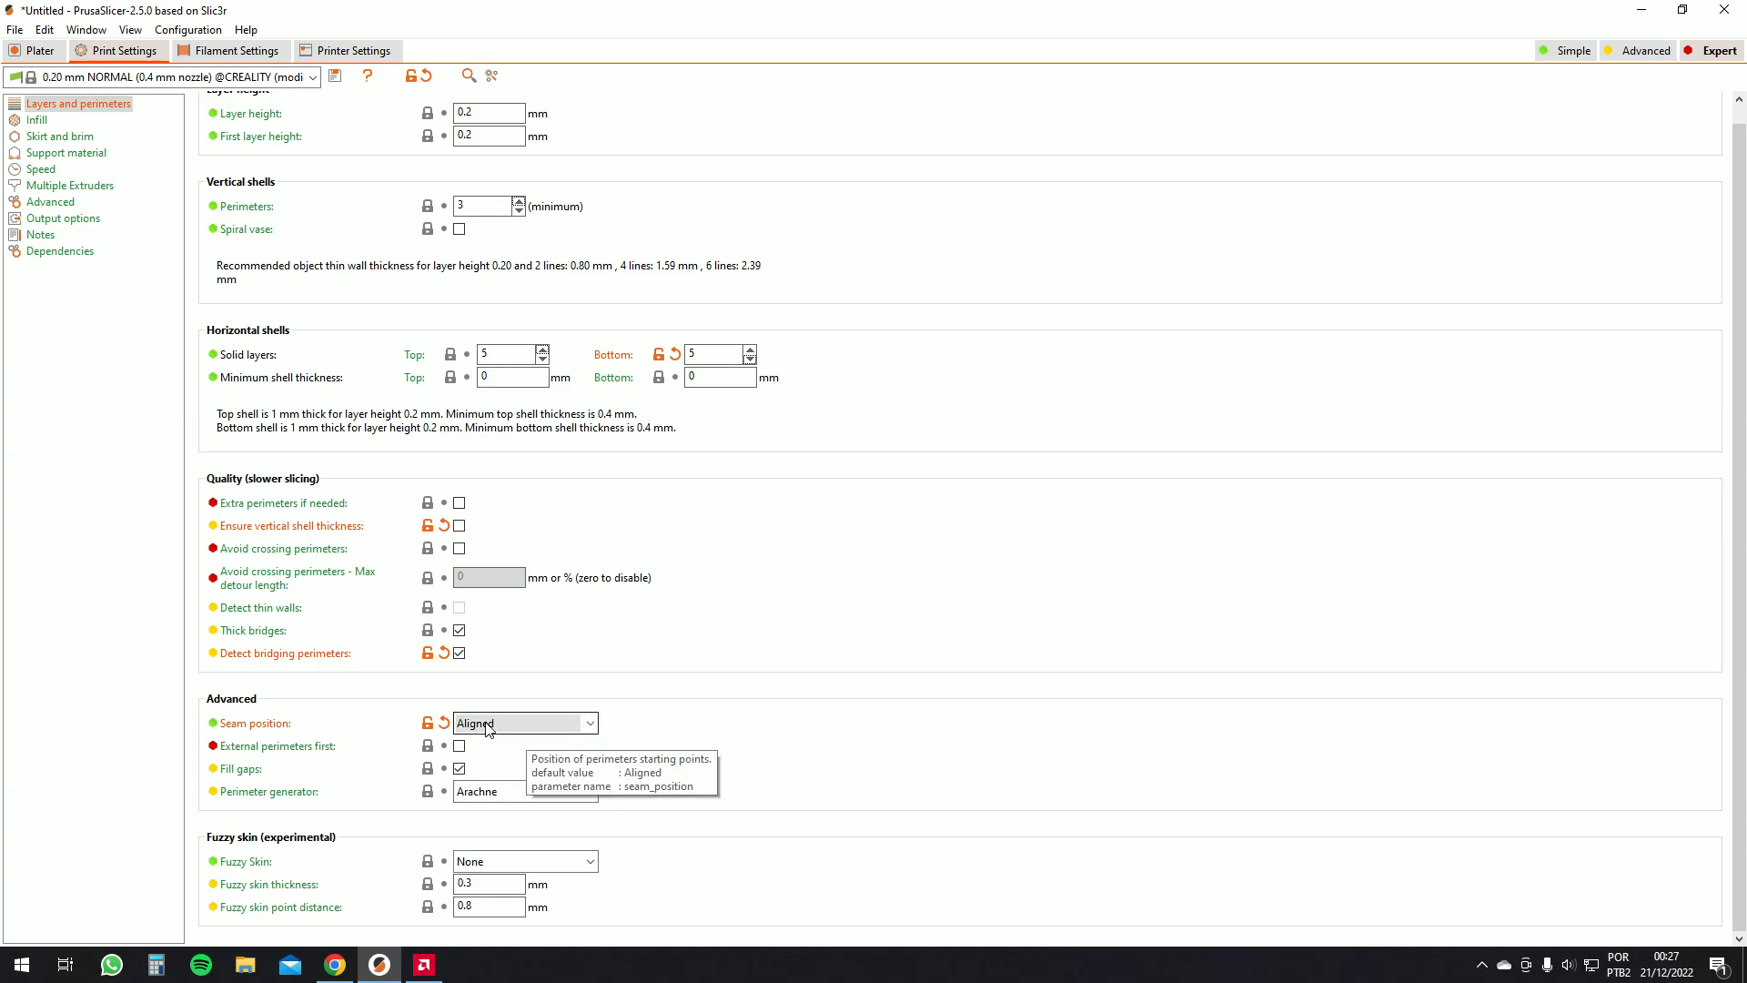
Delete the box instances on the plater until only one box remains
left_click(37, 50)
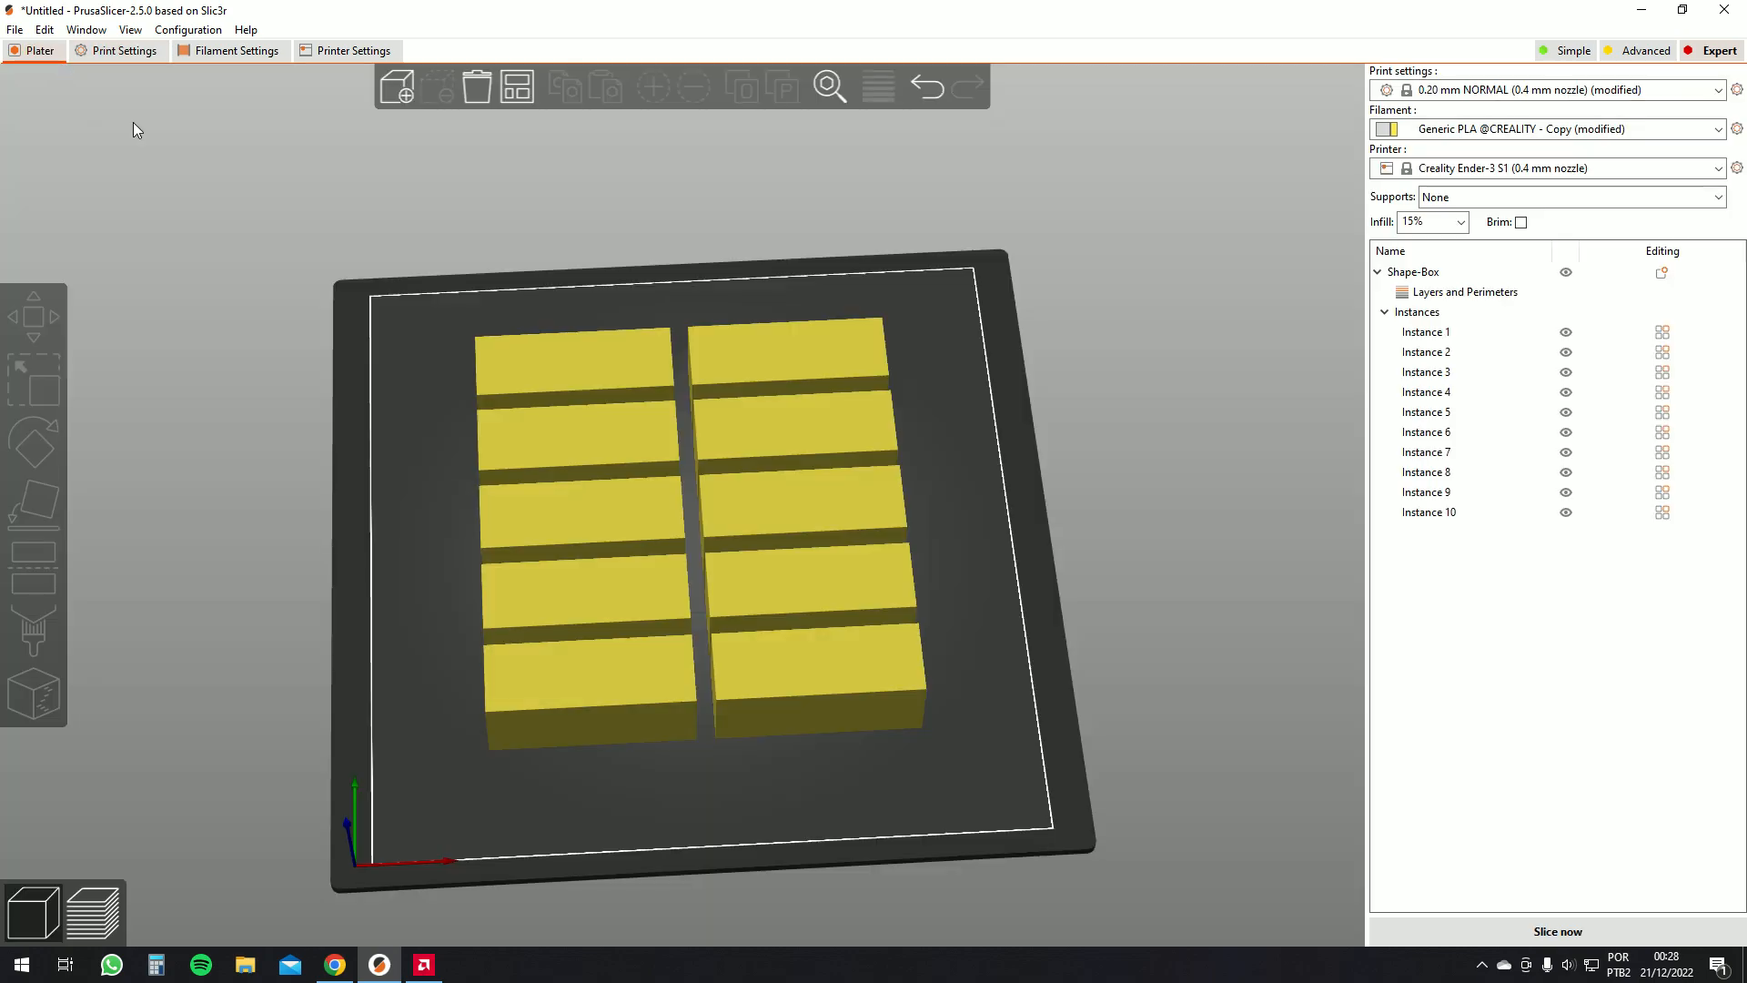
left_click(635, 373)
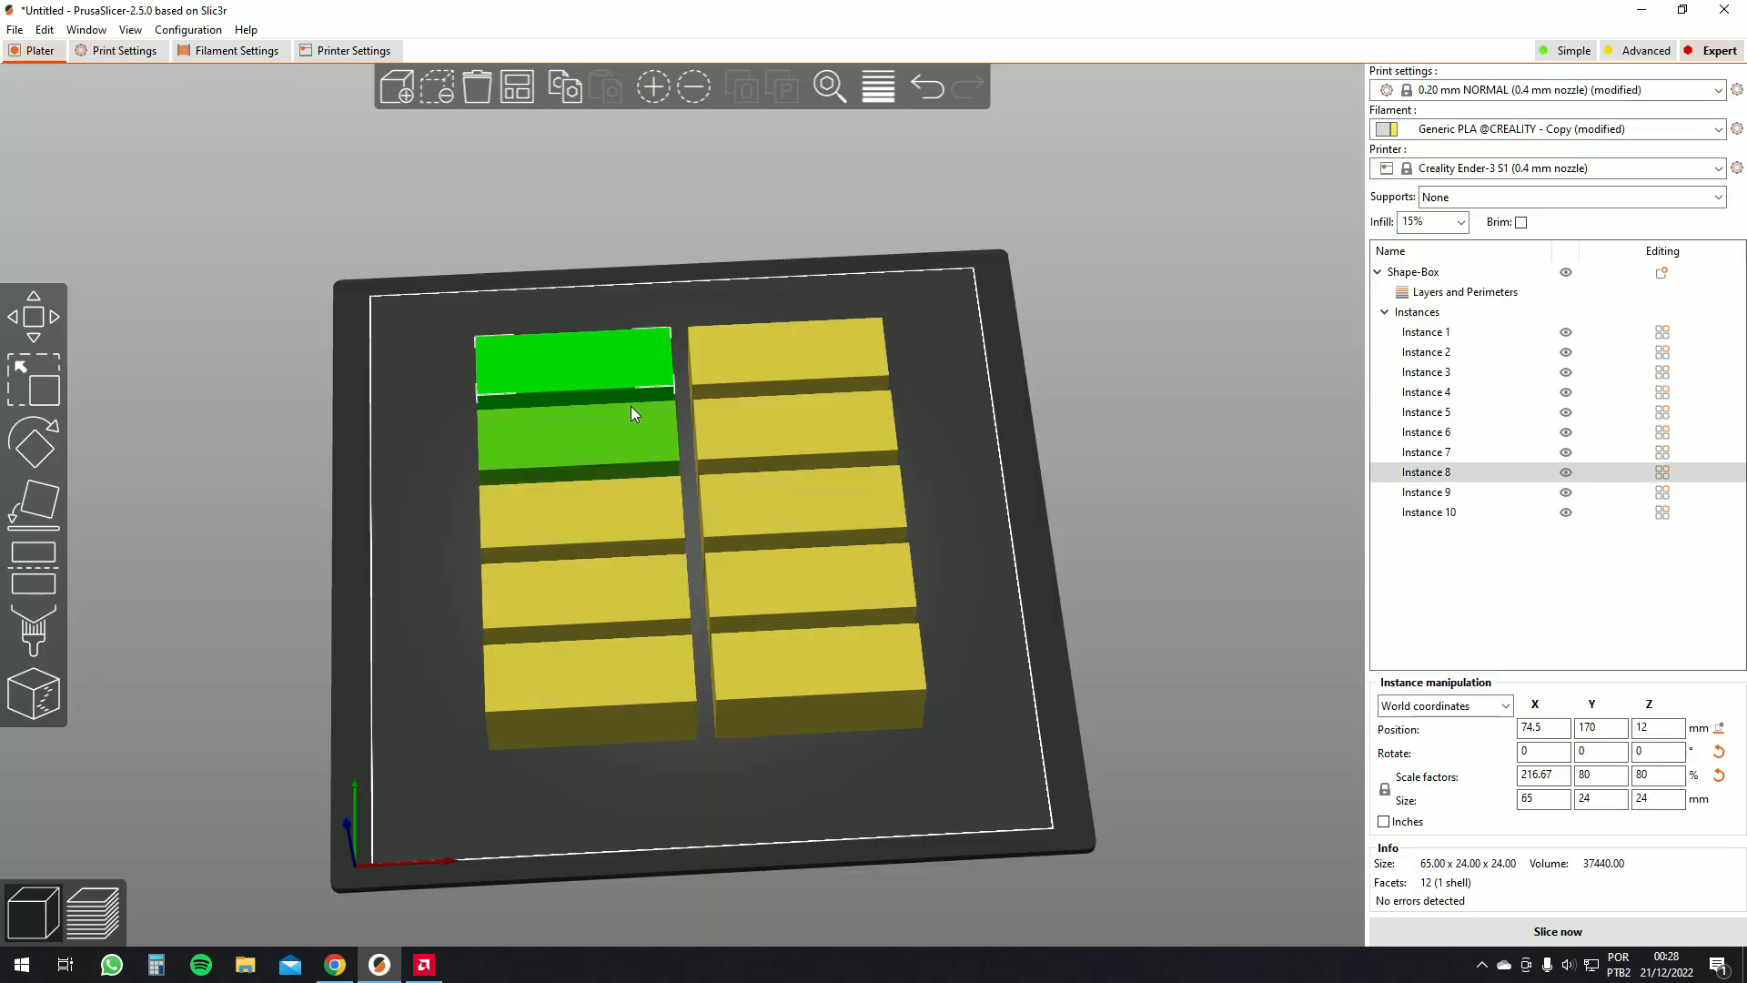
key("Delete")
left_click(669, 431)
key("Delete")
left_click(755, 412)
key("Delete")
left_click(752, 398)
key("Delete")
left_click(735, 486)
key("Delete")
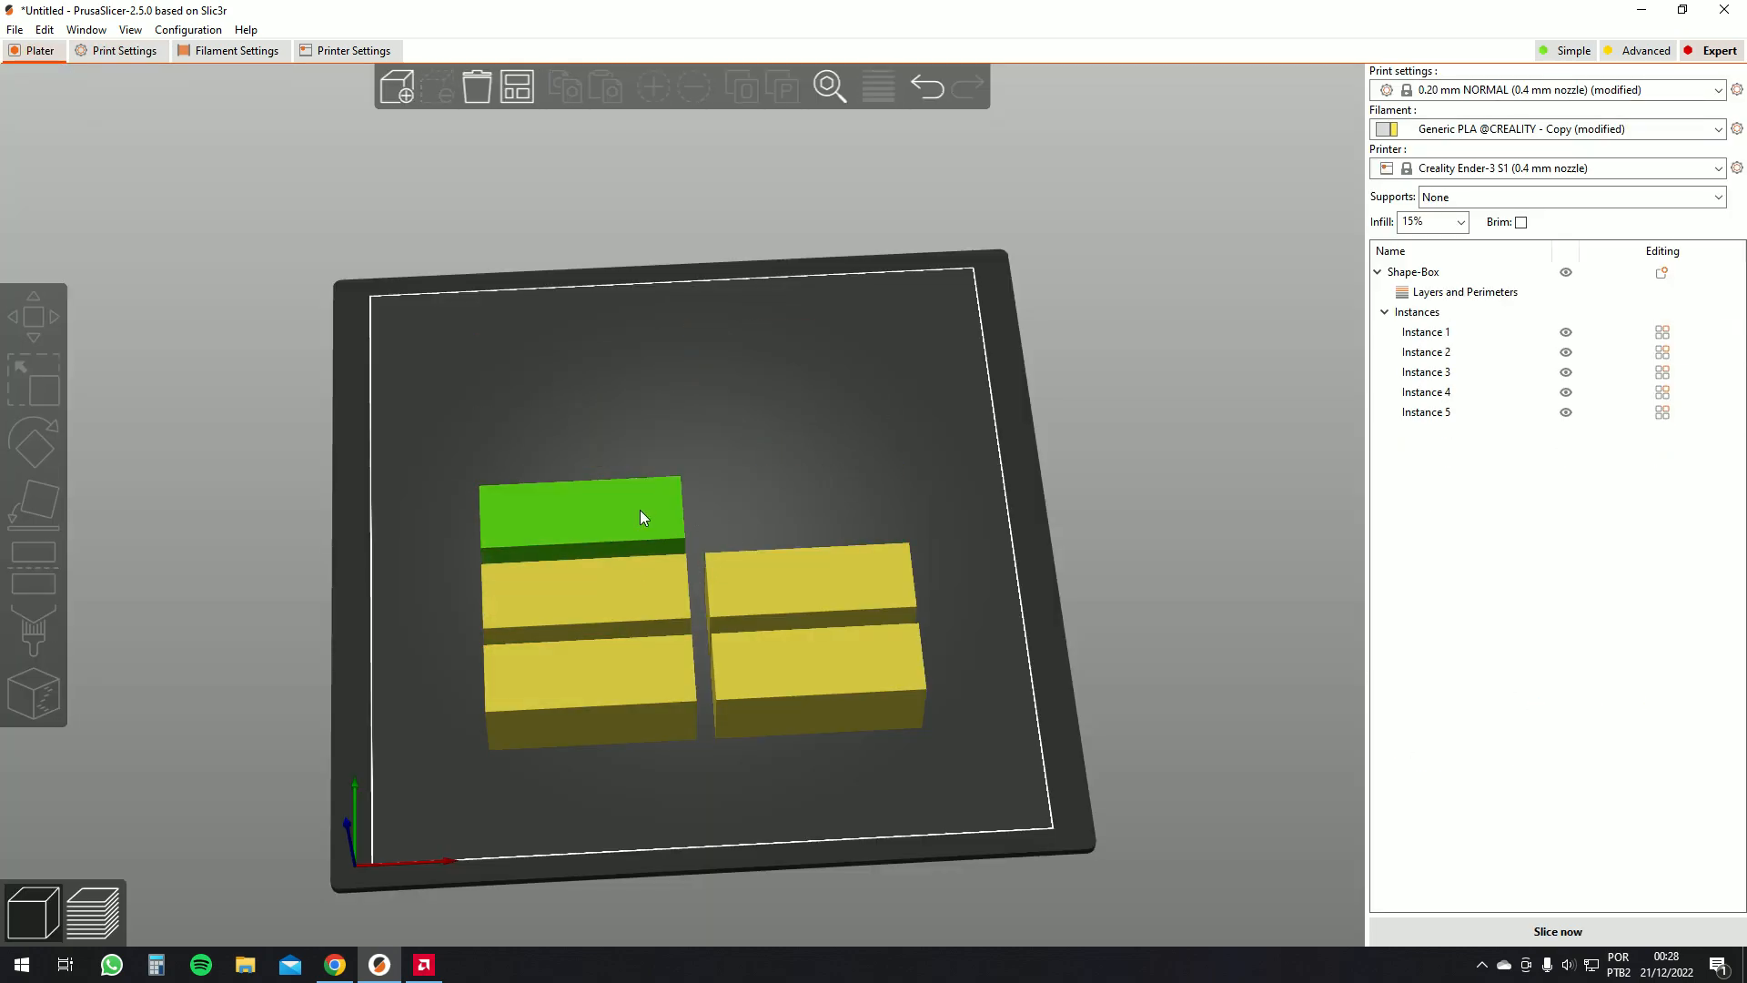
key("Delete")
left_click(753, 590)
key("Delete")
left_click(772, 669)
key("Delete")
left_click(626, 677)
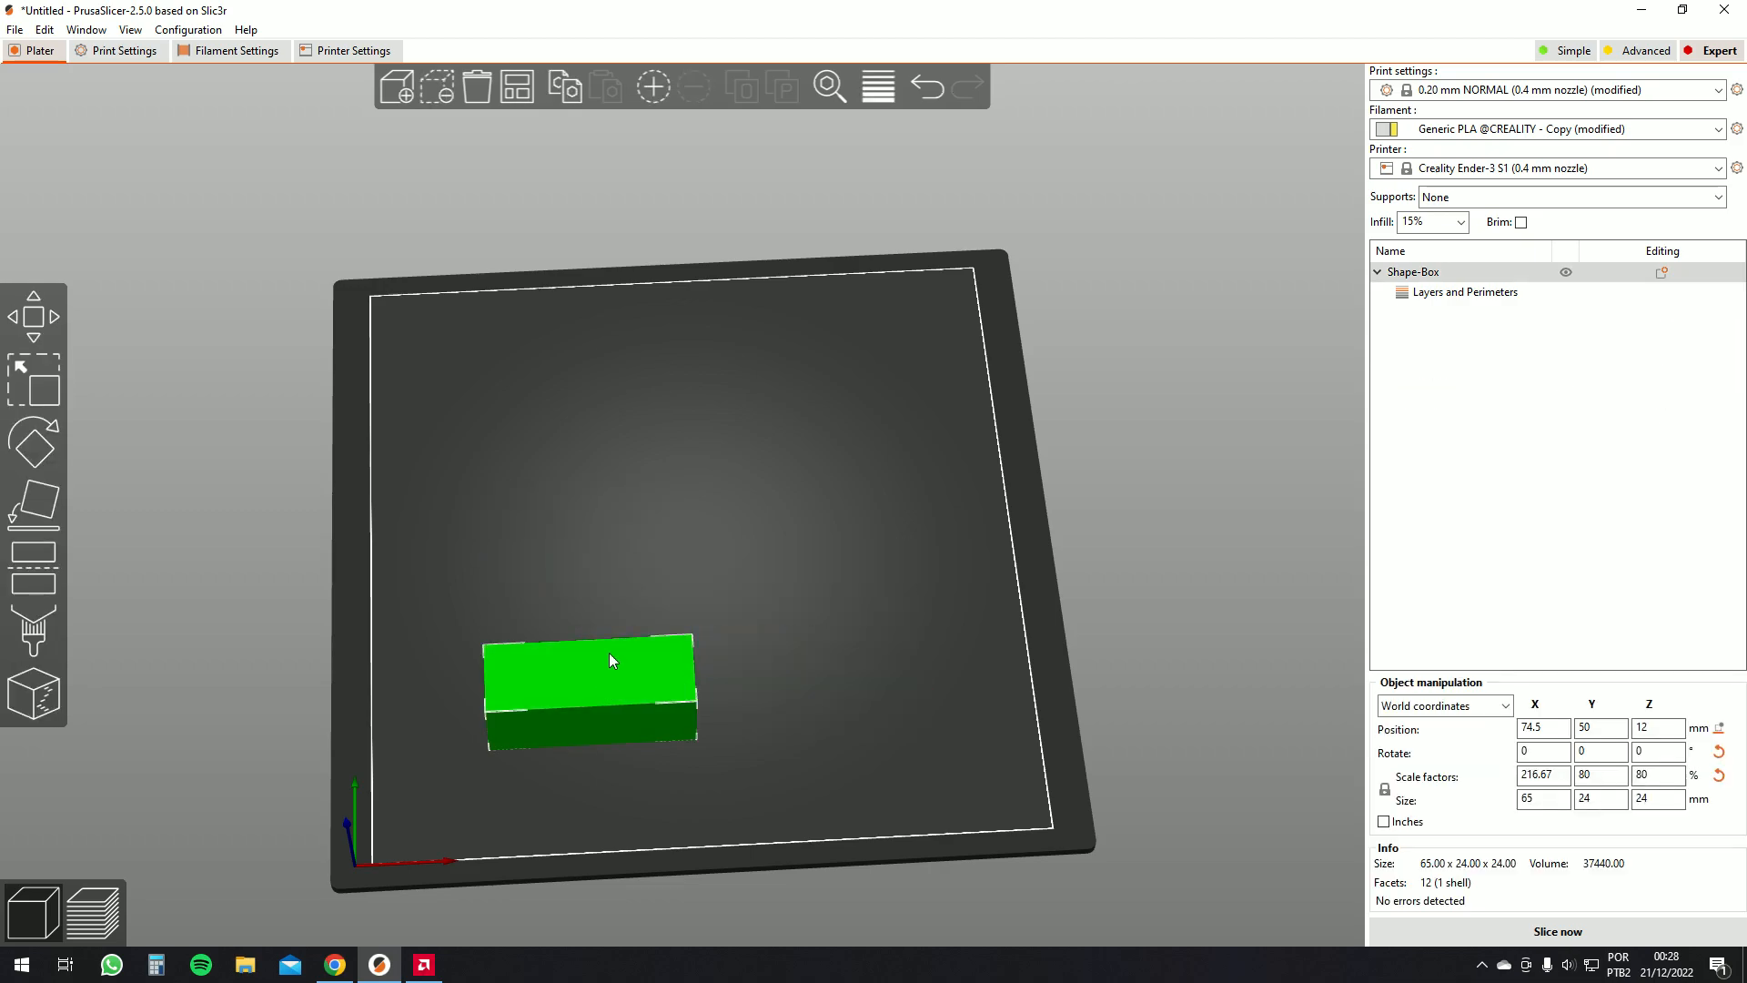
Arrange the remaining box on the bed, slice it and zoom to the result
left_click(507, 95)
left_click(1538, 929)
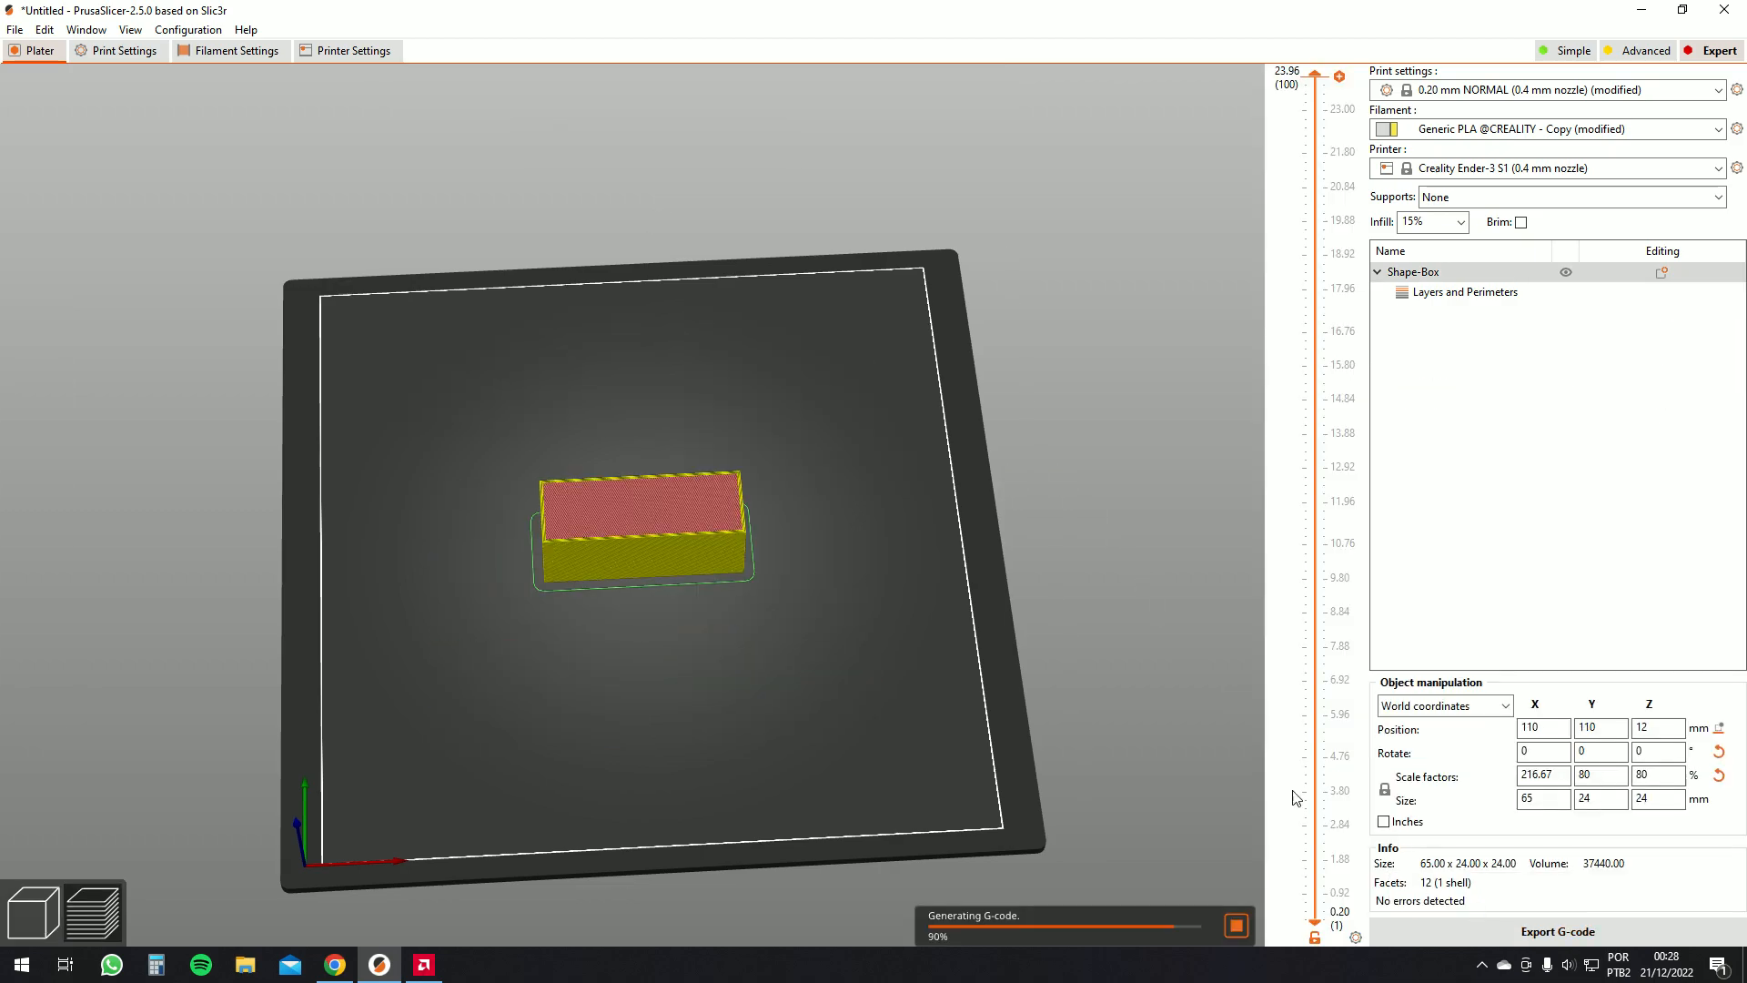
key("z")
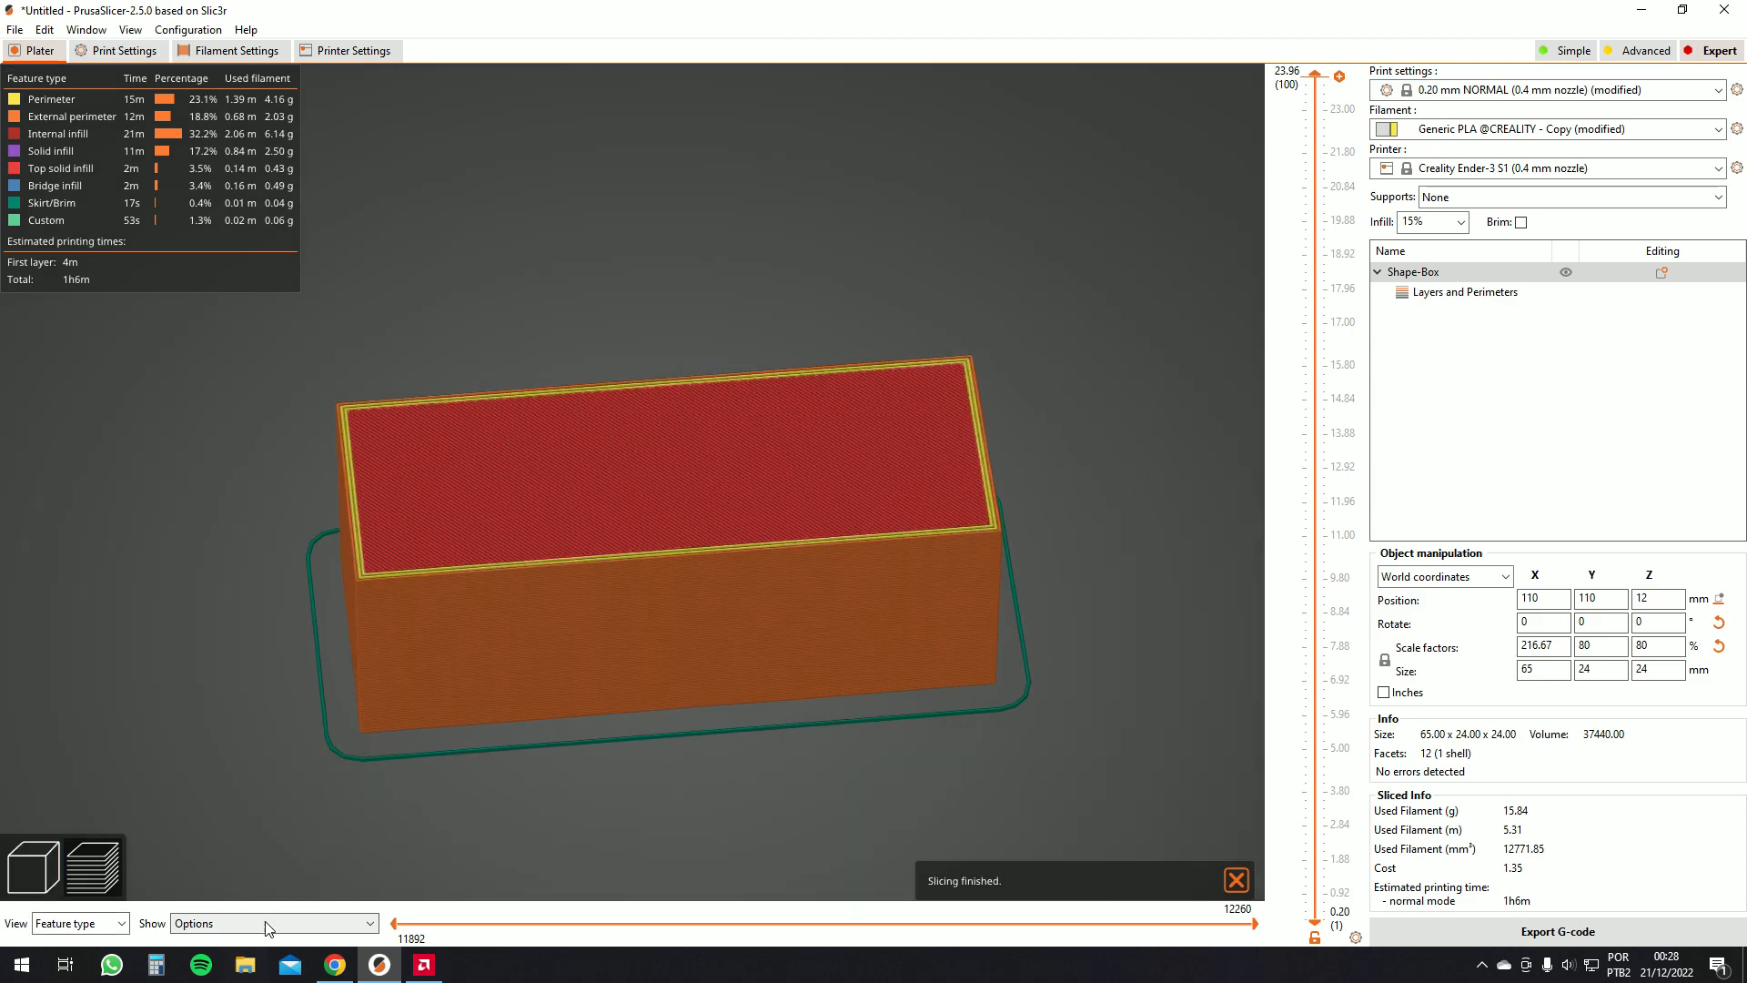
Show the seams in the sliced preview and orbit around the box to inspect them
left_click(258, 924)
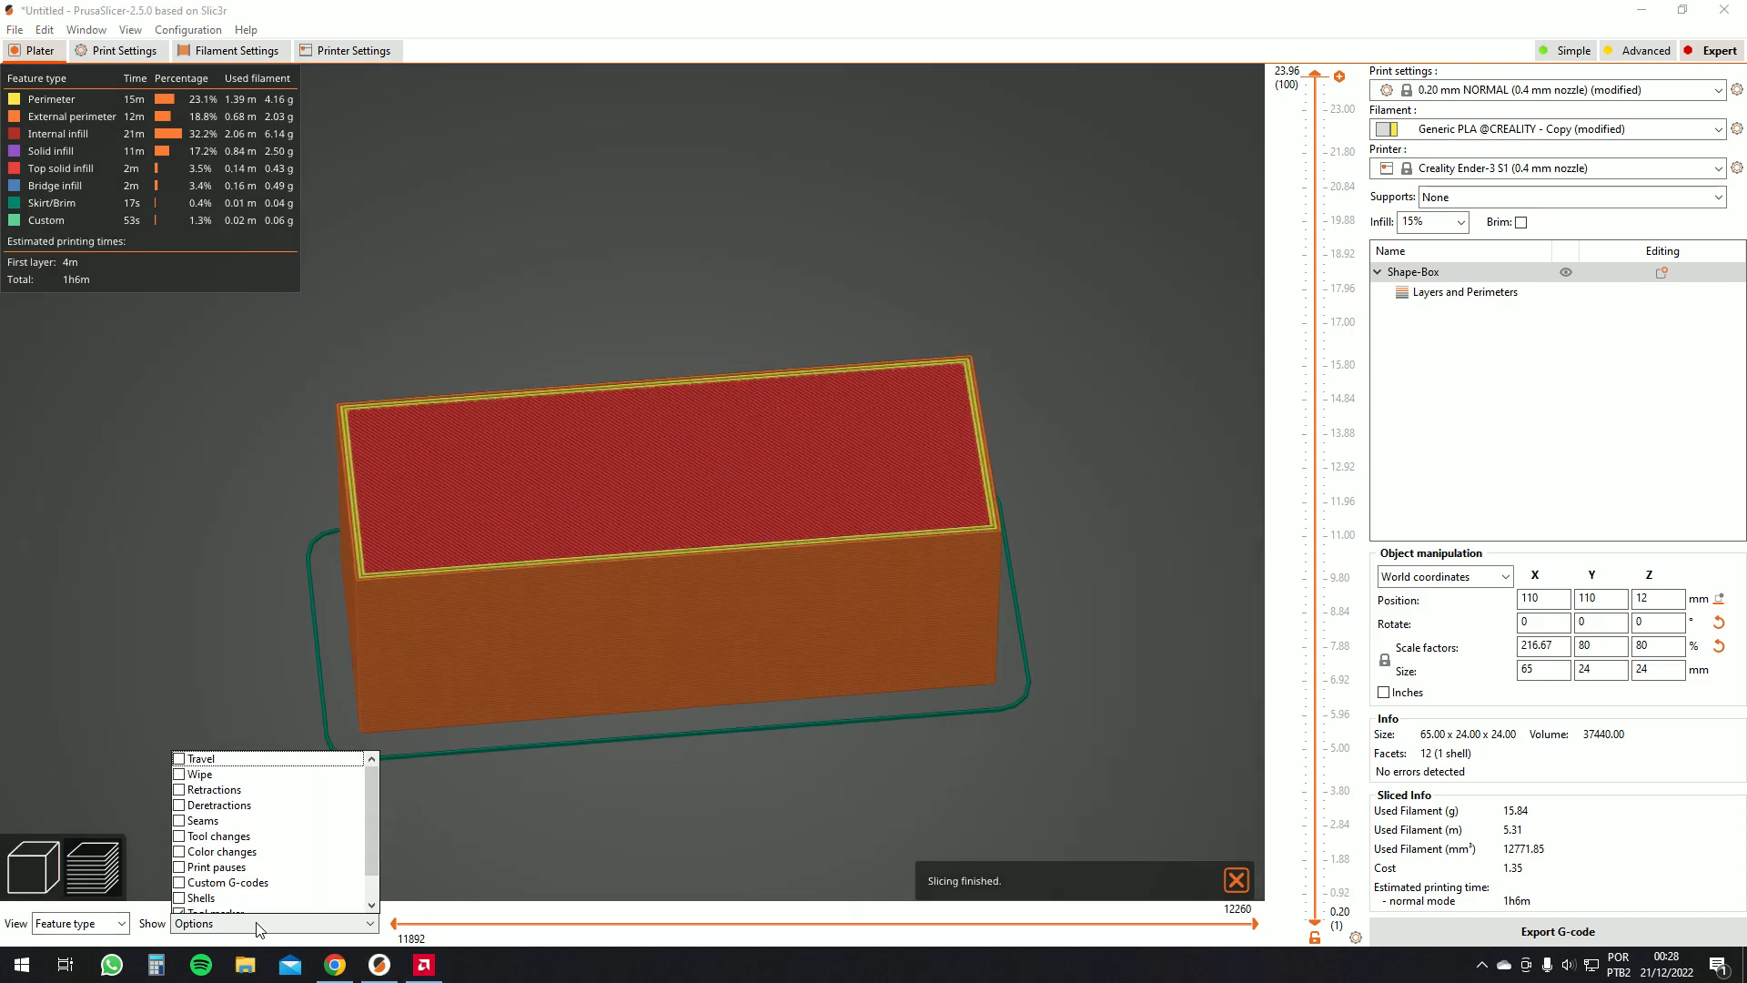
left_click(180, 822)
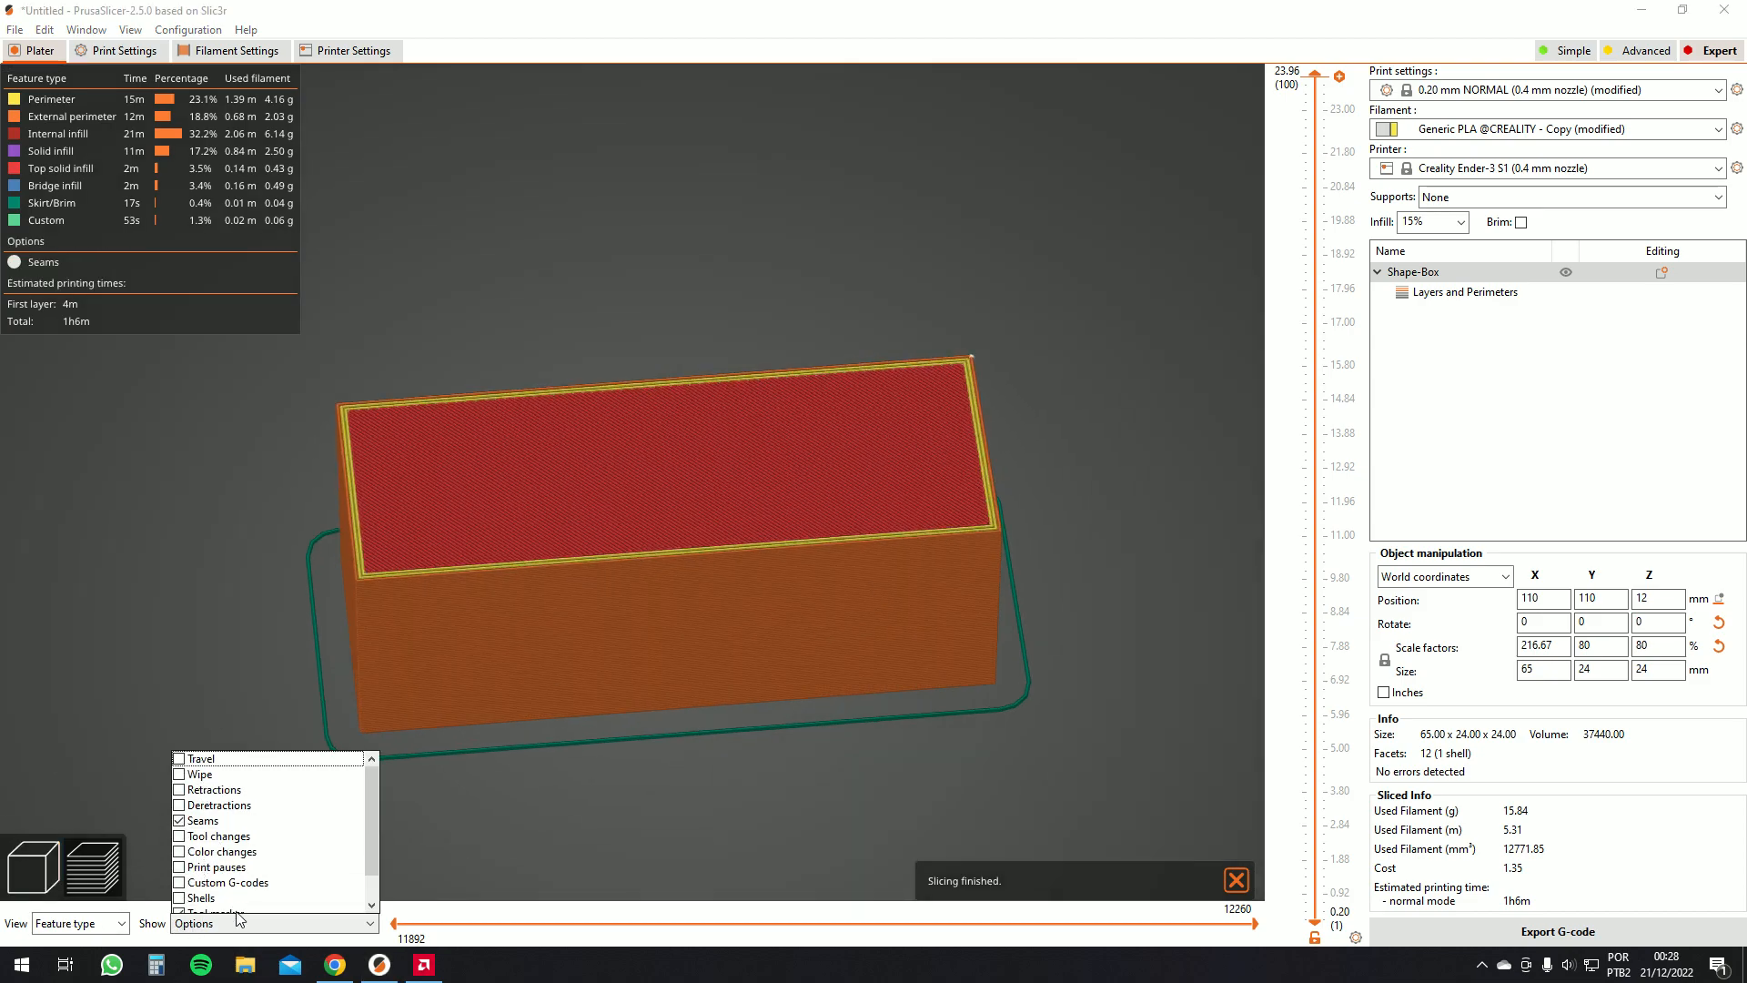
left_click(224, 657)
left_click_drag(223, 657, 423, 549)
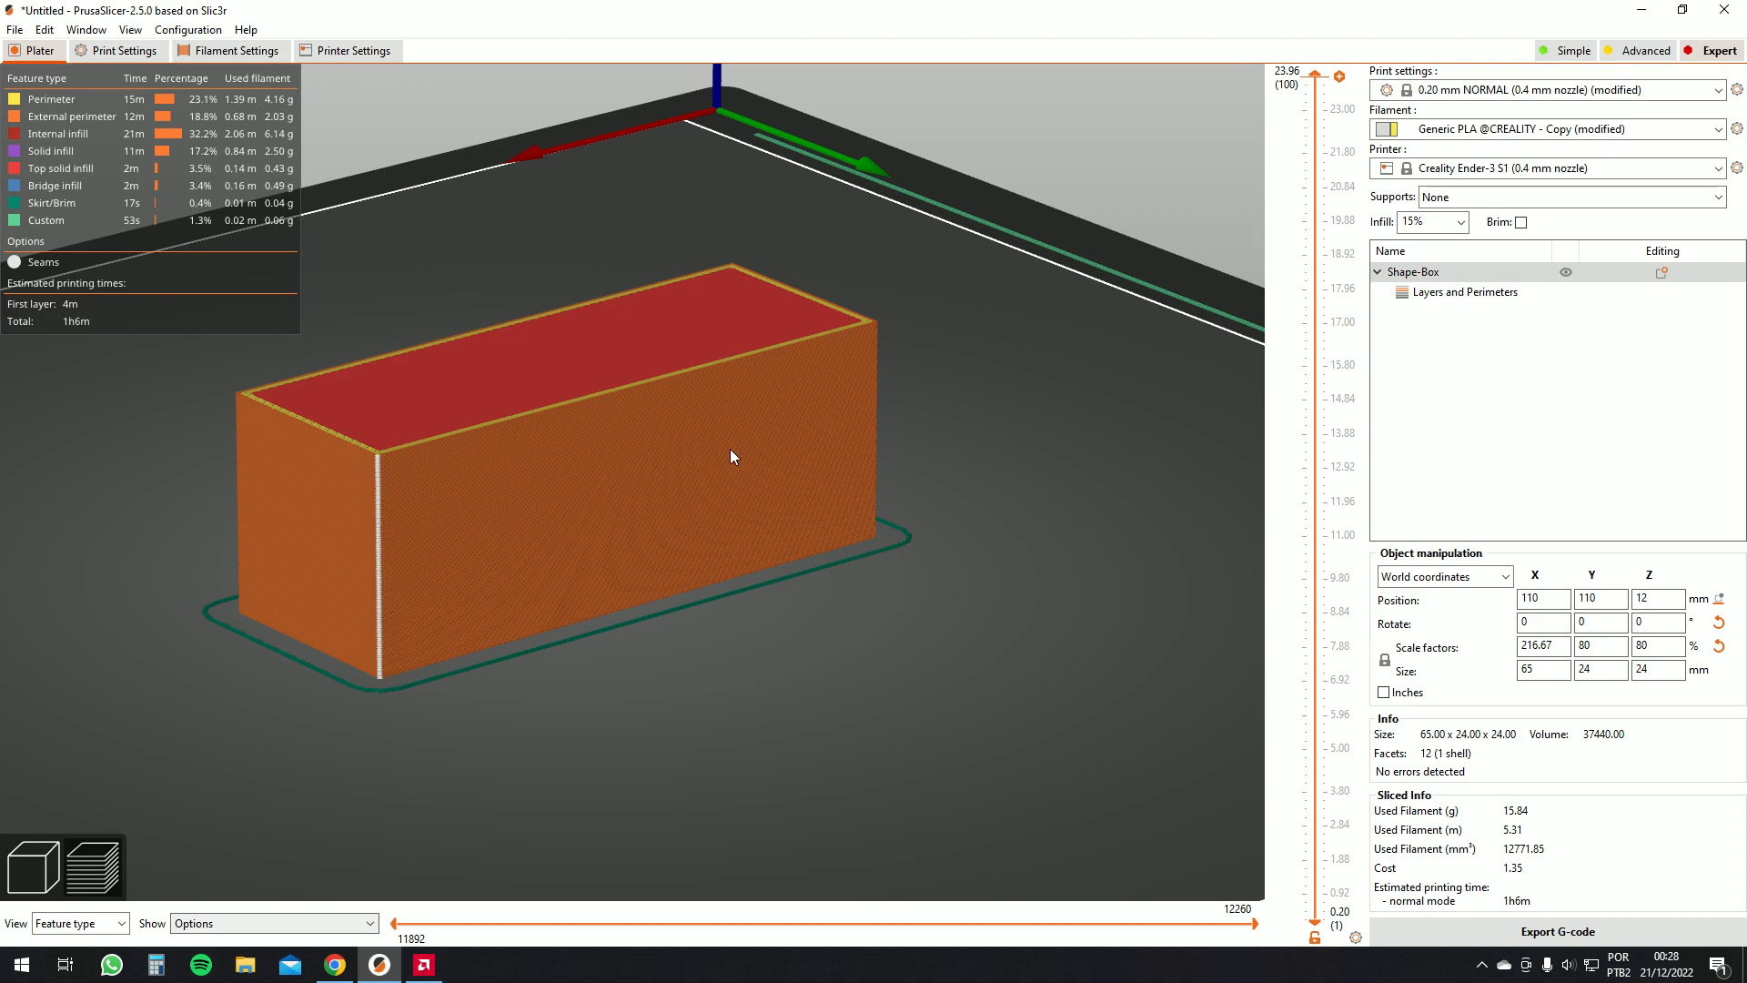
Return to the 3D editing view and delete the box from the plater
left_click_drag(386, 465, 548, 493)
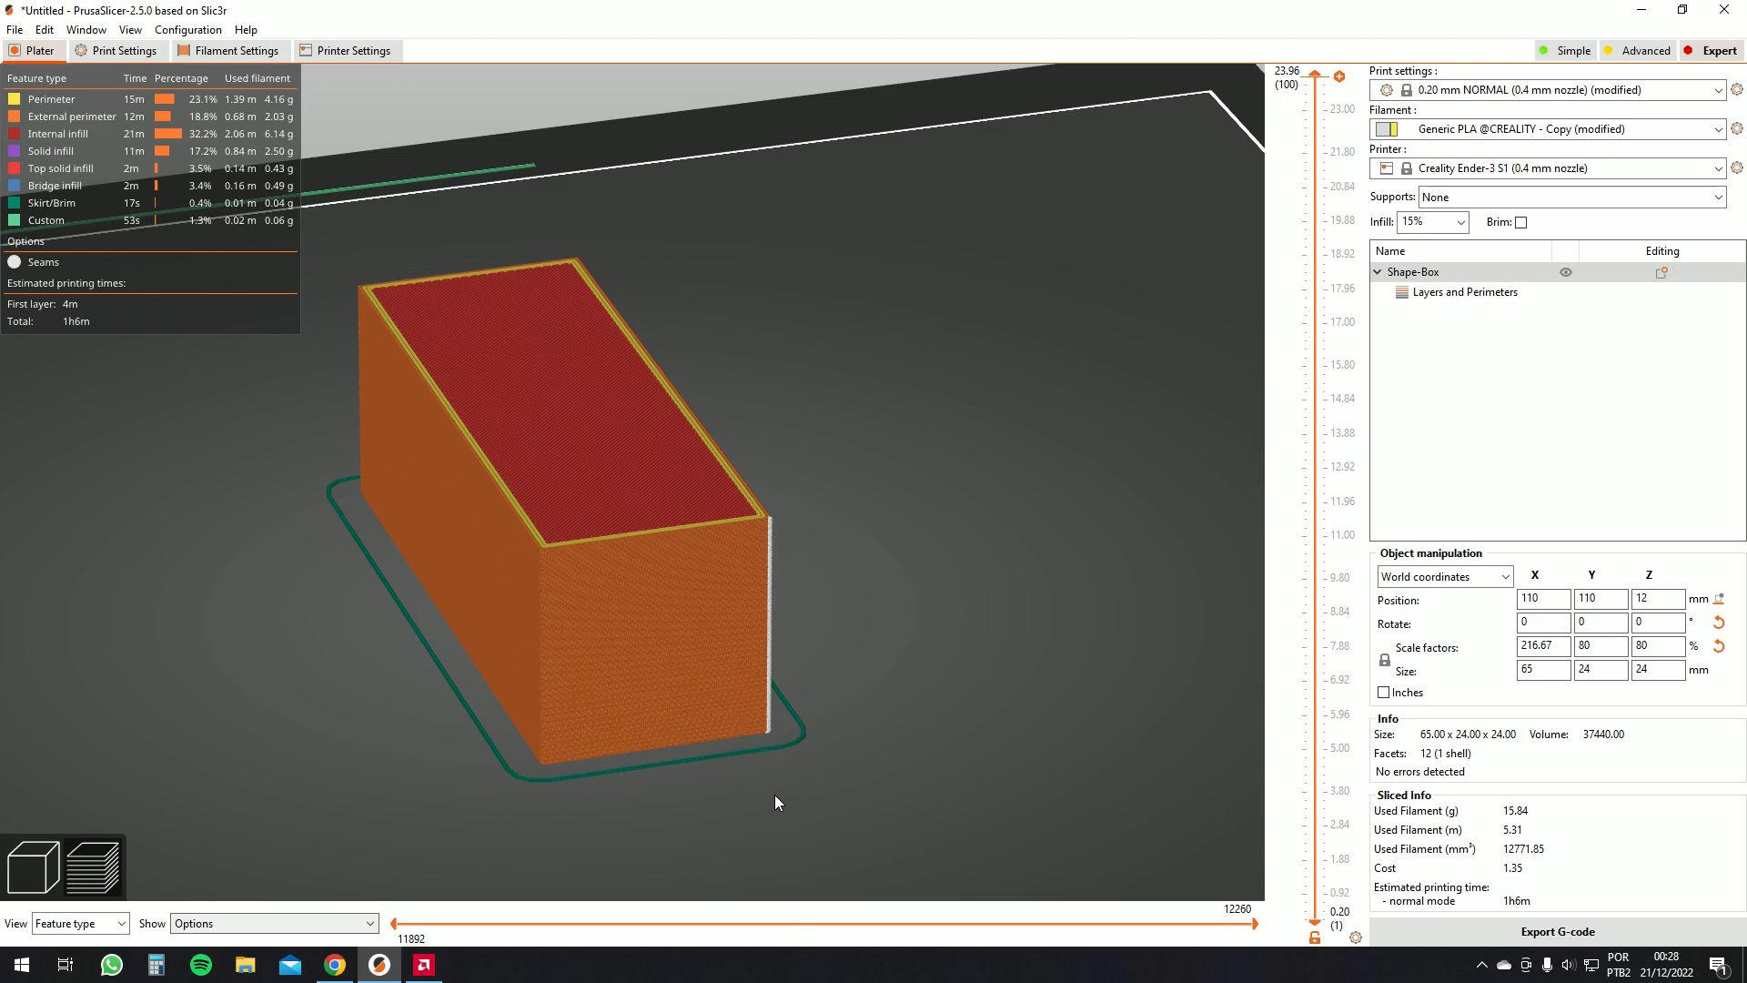
mouse_move(772, 533)
left_mouse_down()
mouse_move(753, 488)
mouse_move(764, 527)
left_mouse_up()
scroll(538, 582, "down", 2)
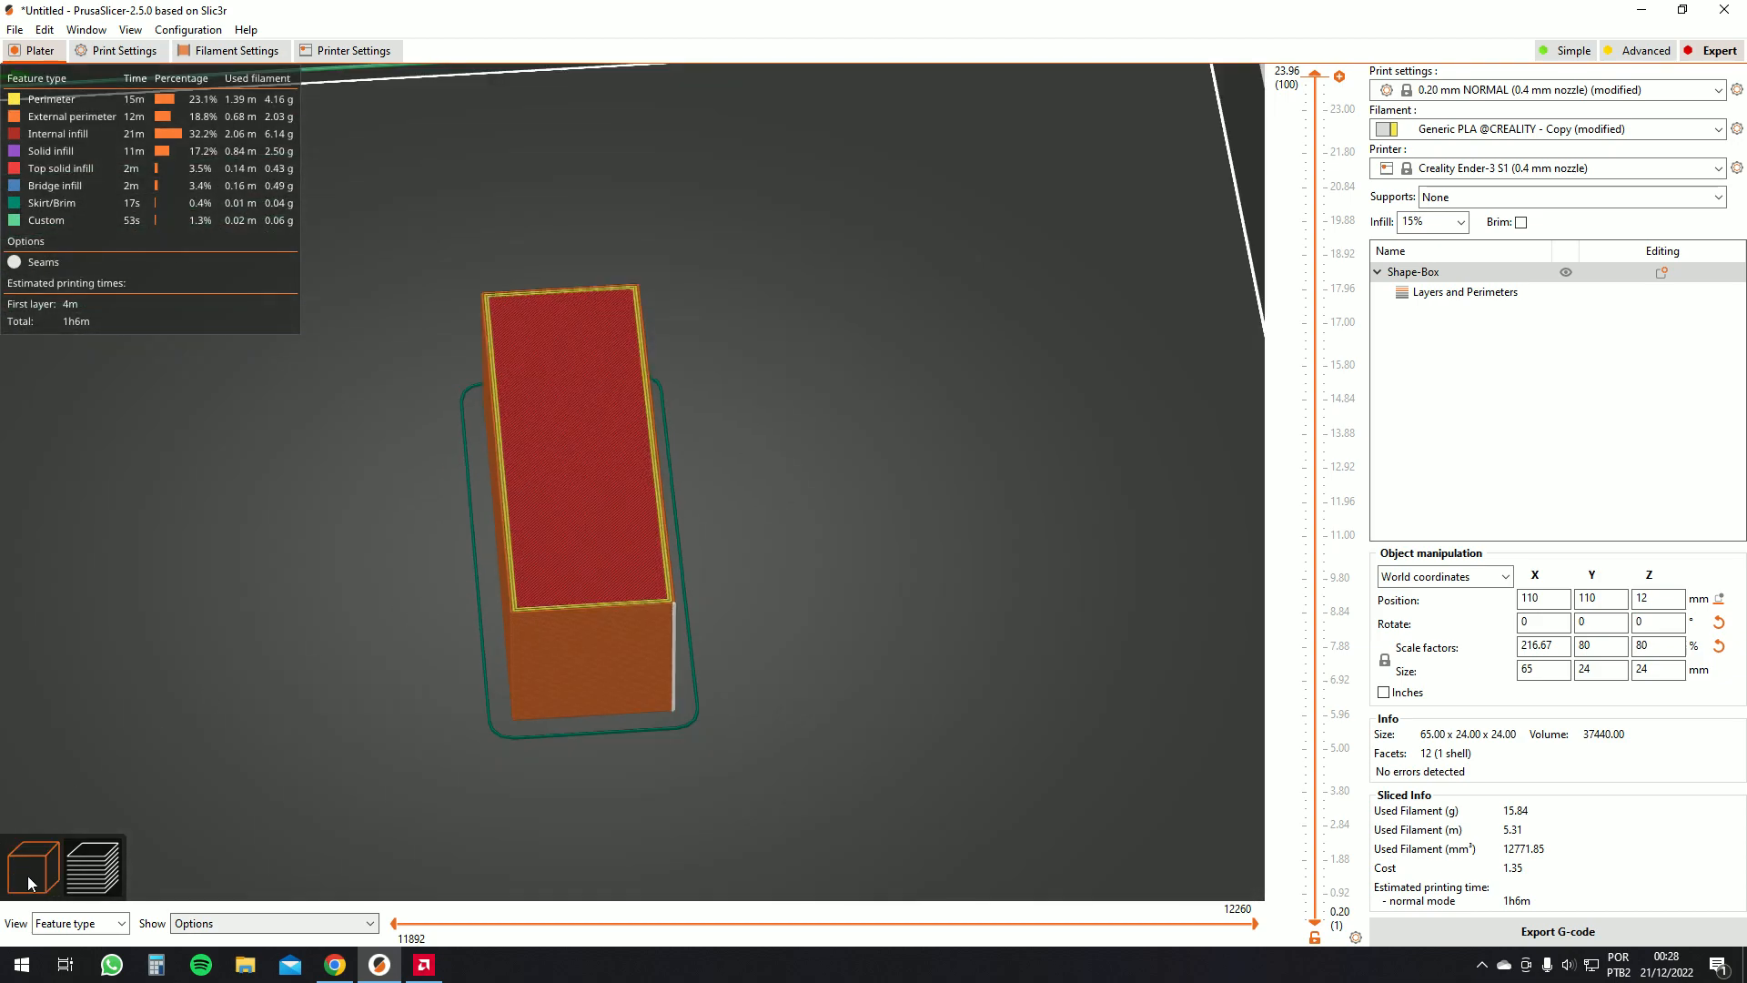
left_click(25, 881)
key("Delete")
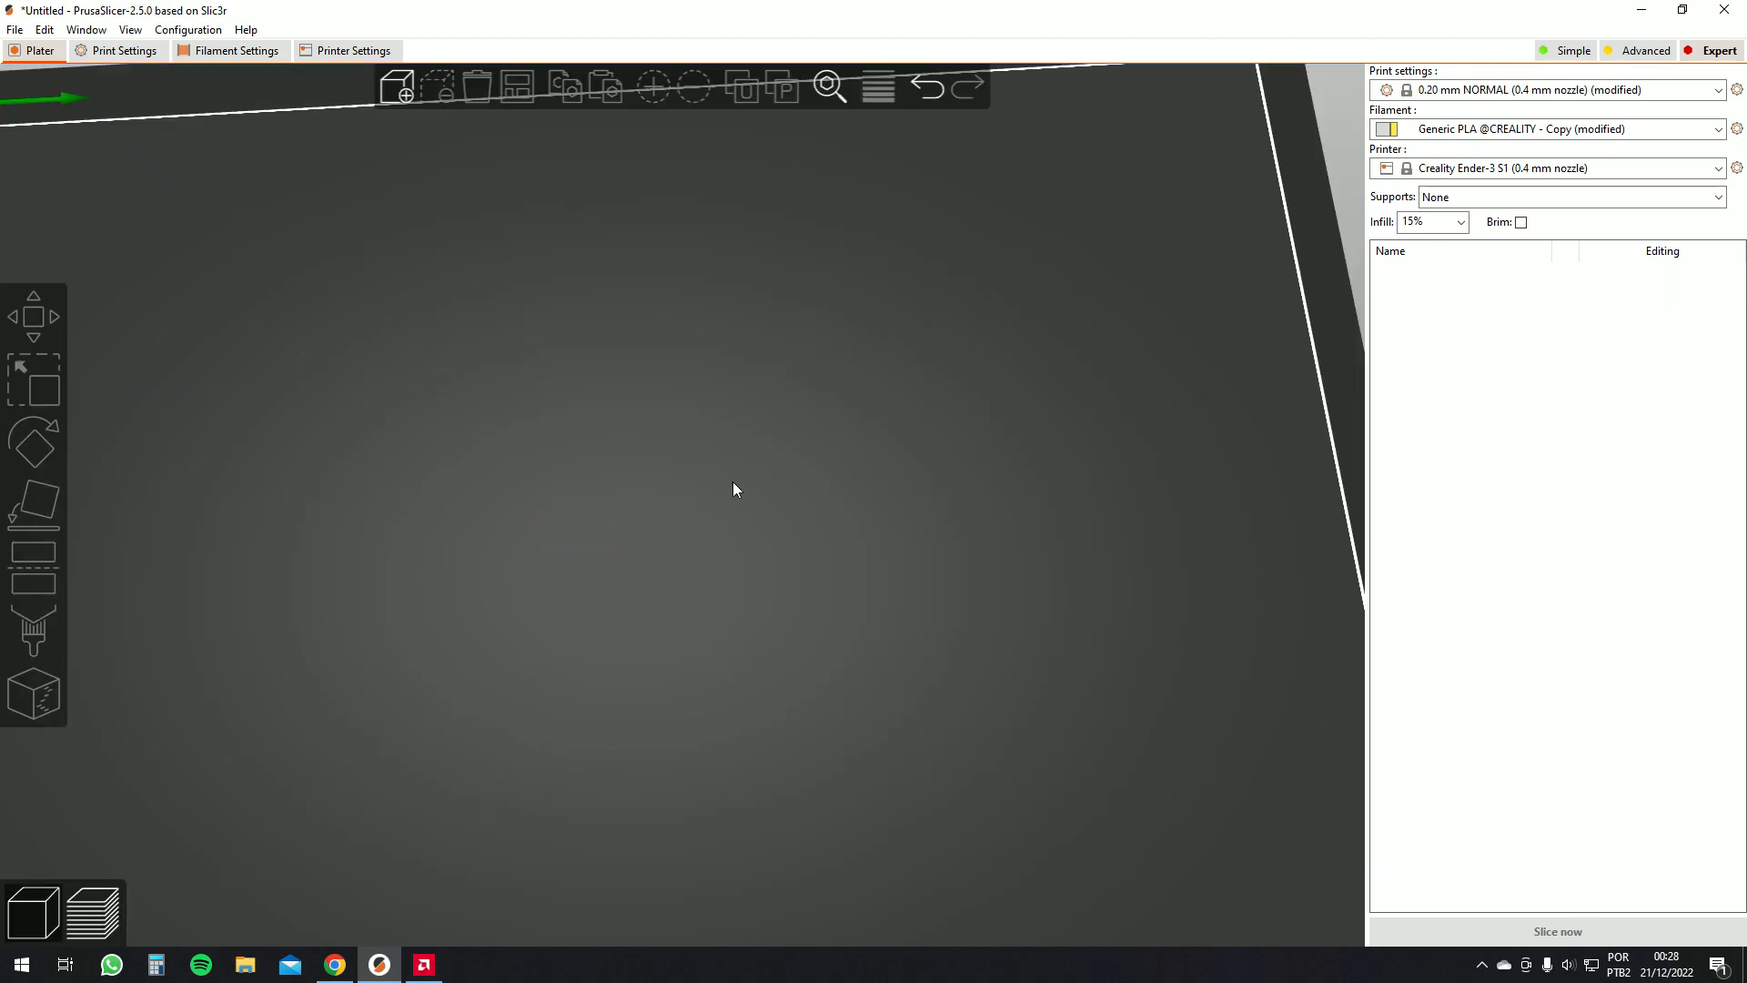
Import the moai-new.stl model onto the bed
right_click(669, 474)
mouse_move(732, 486)
left_click(844, 551)
scroll(831, 558, "down", 3)
double_click(890, 492)
left_click_drag(324, 555, 433, 551)
key("f")
left_click(542, 579)
key("0")
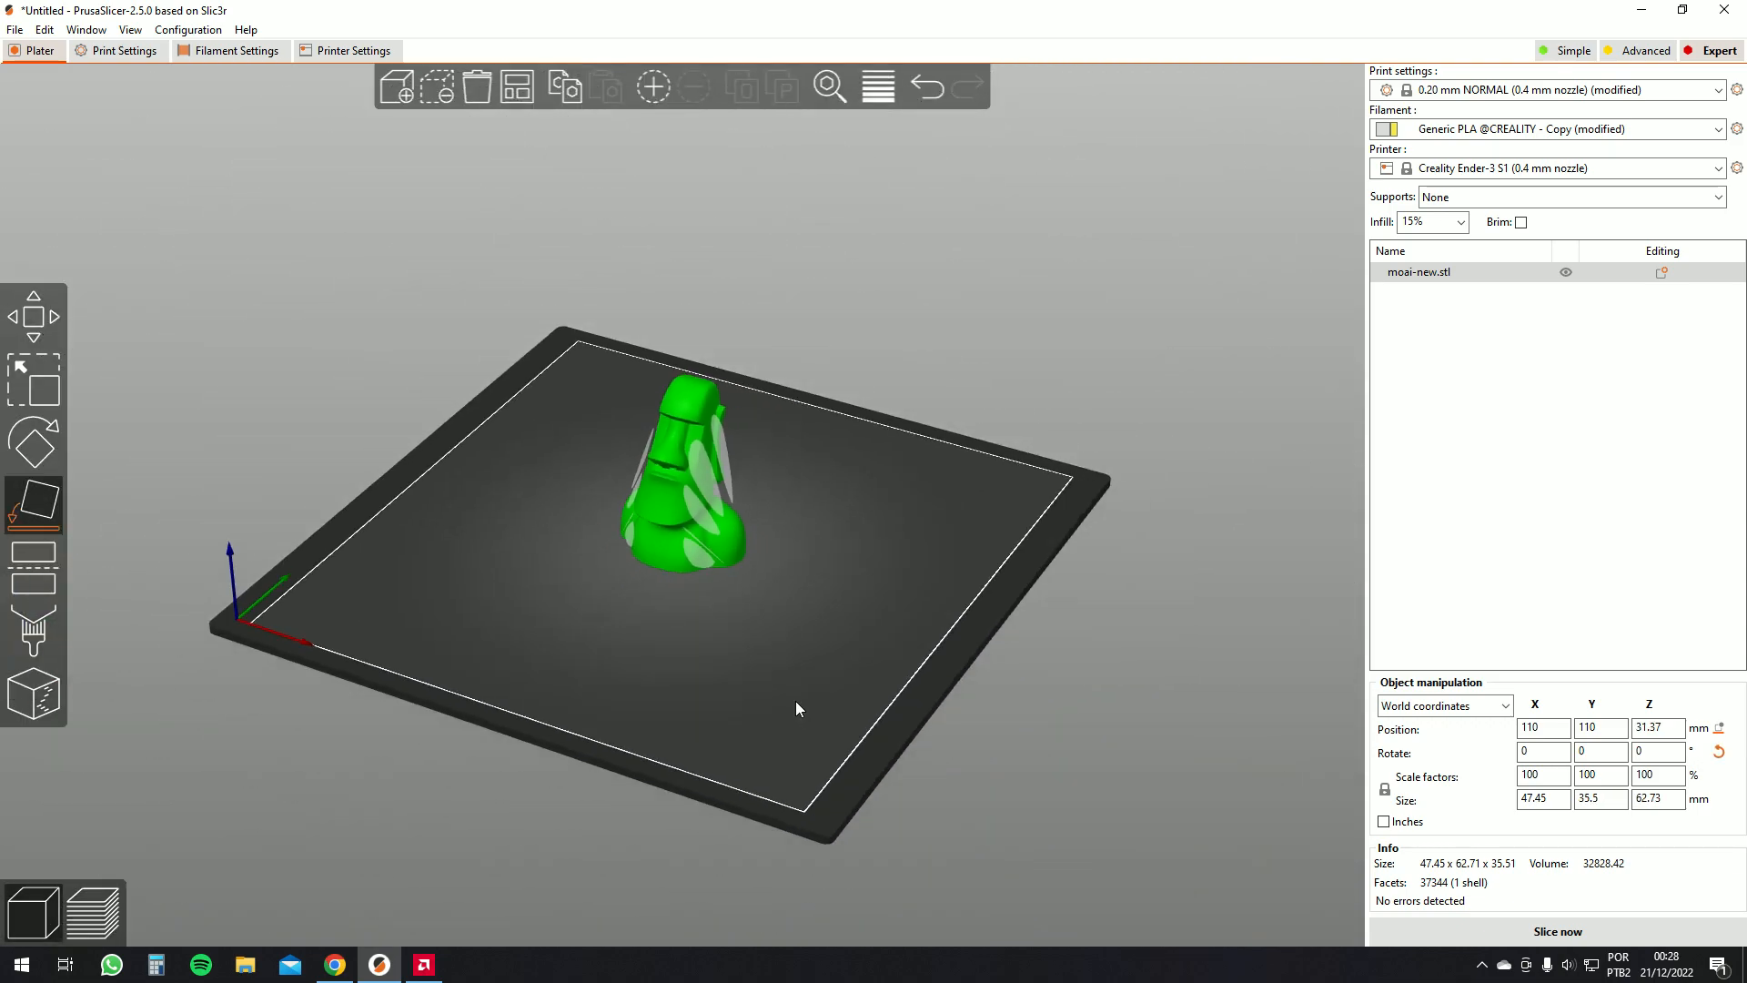
Arrange the moai model on the bed and slice it
left_click(526, 97)
left_click_drag(523, 506, 523, 500)
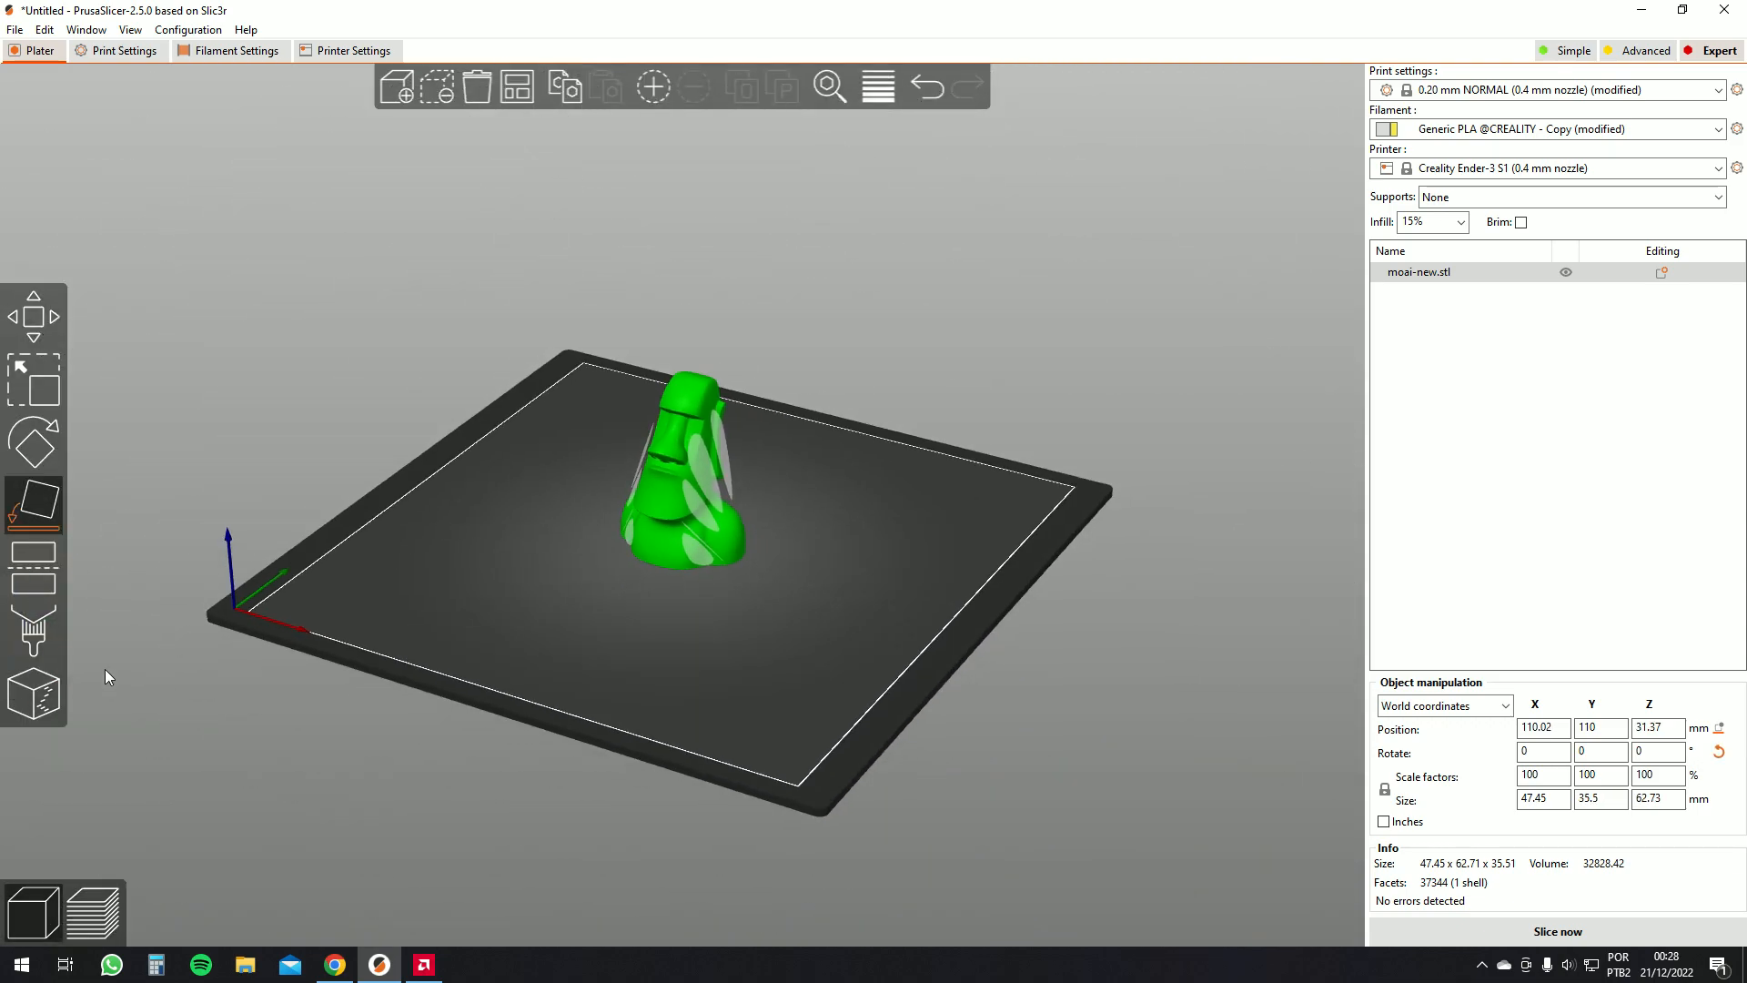
left_click(1558, 931)
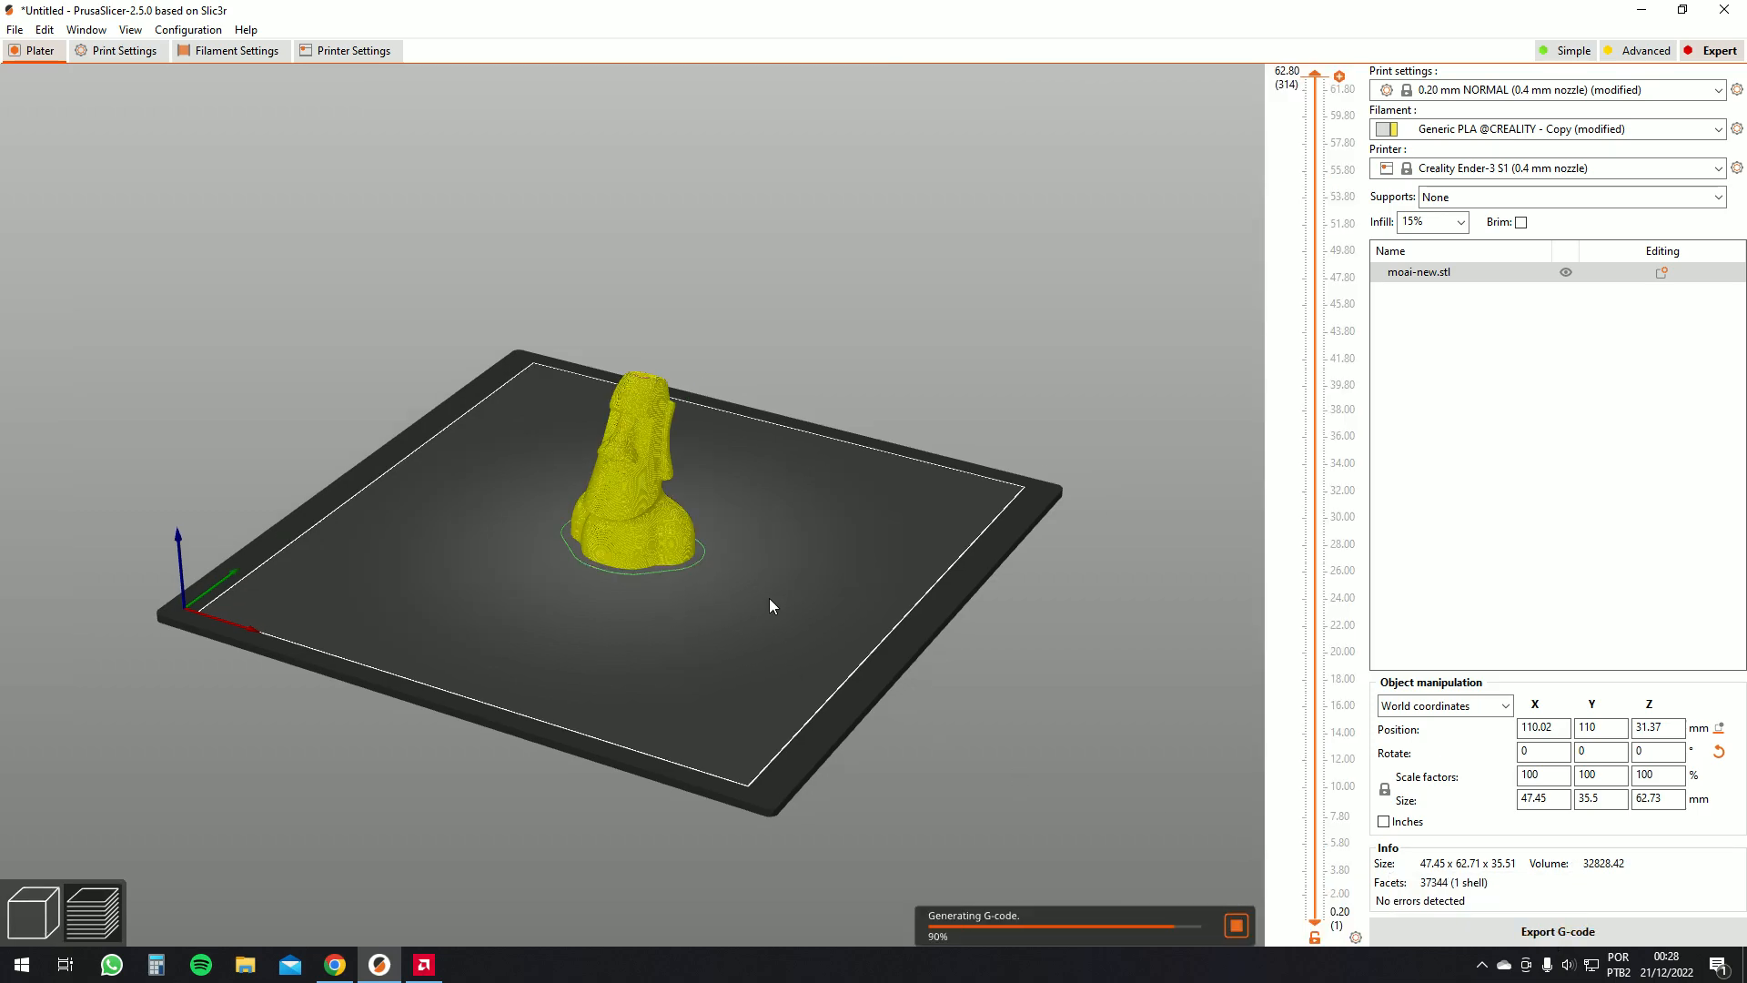
Zoom and orbit around the sliced moai model to inspect where its seam runs
scroll(770, 564, "up", 5)
scroll(796, 466, "up", 3)
left_click_drag(636, 324, 665, 225)
scroll(672, 284, "up", 4)
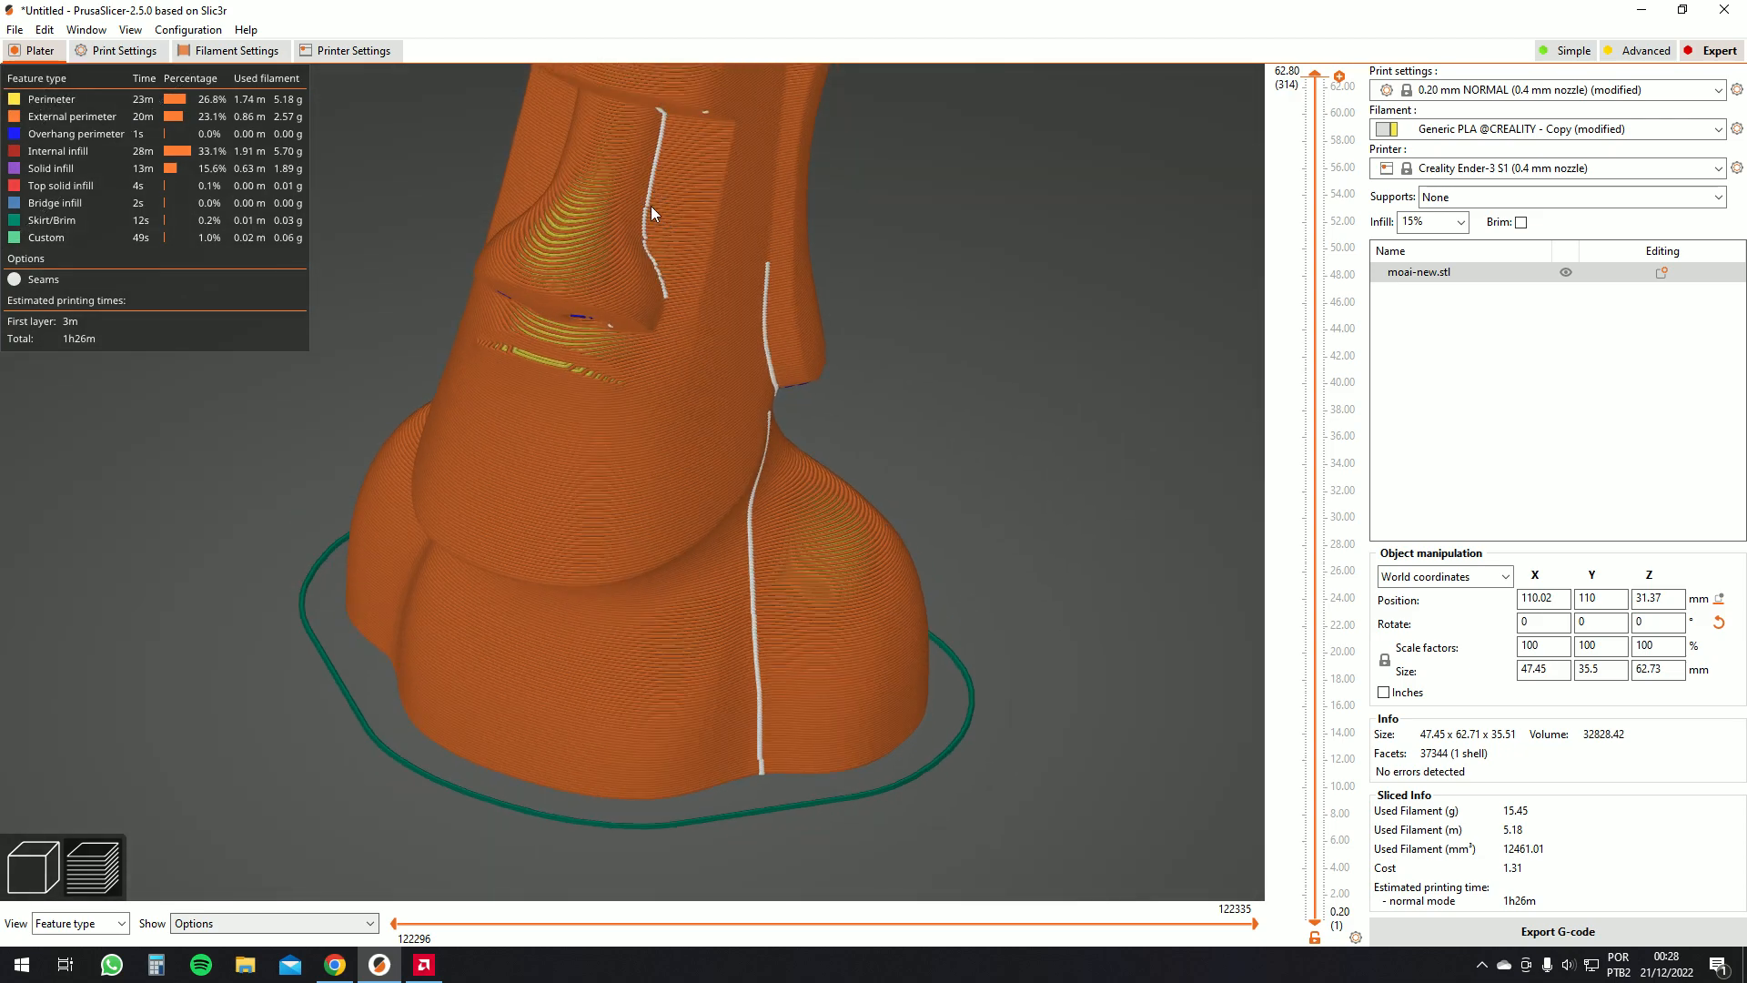
left_click_drag(790, 315, 677, 293)
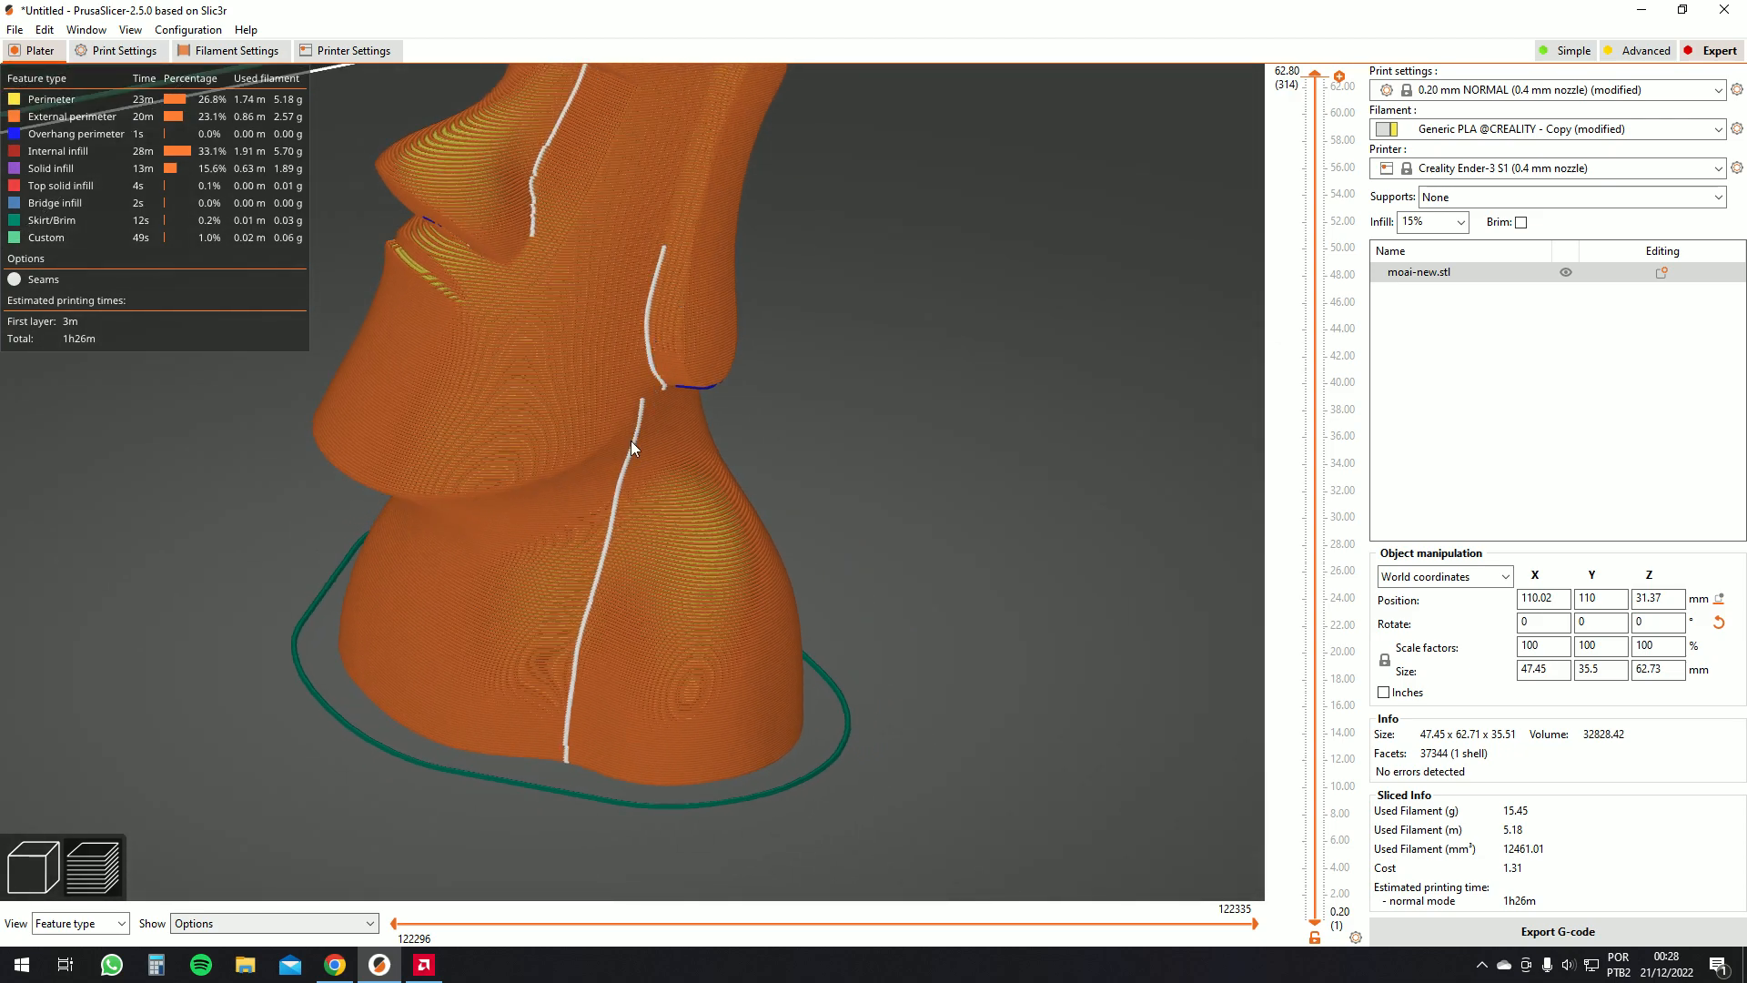
left_click_drag(608, 561, 713, 386)
scroll(714, 534, "down", 6)
scroll(728, 539, "up", 3)
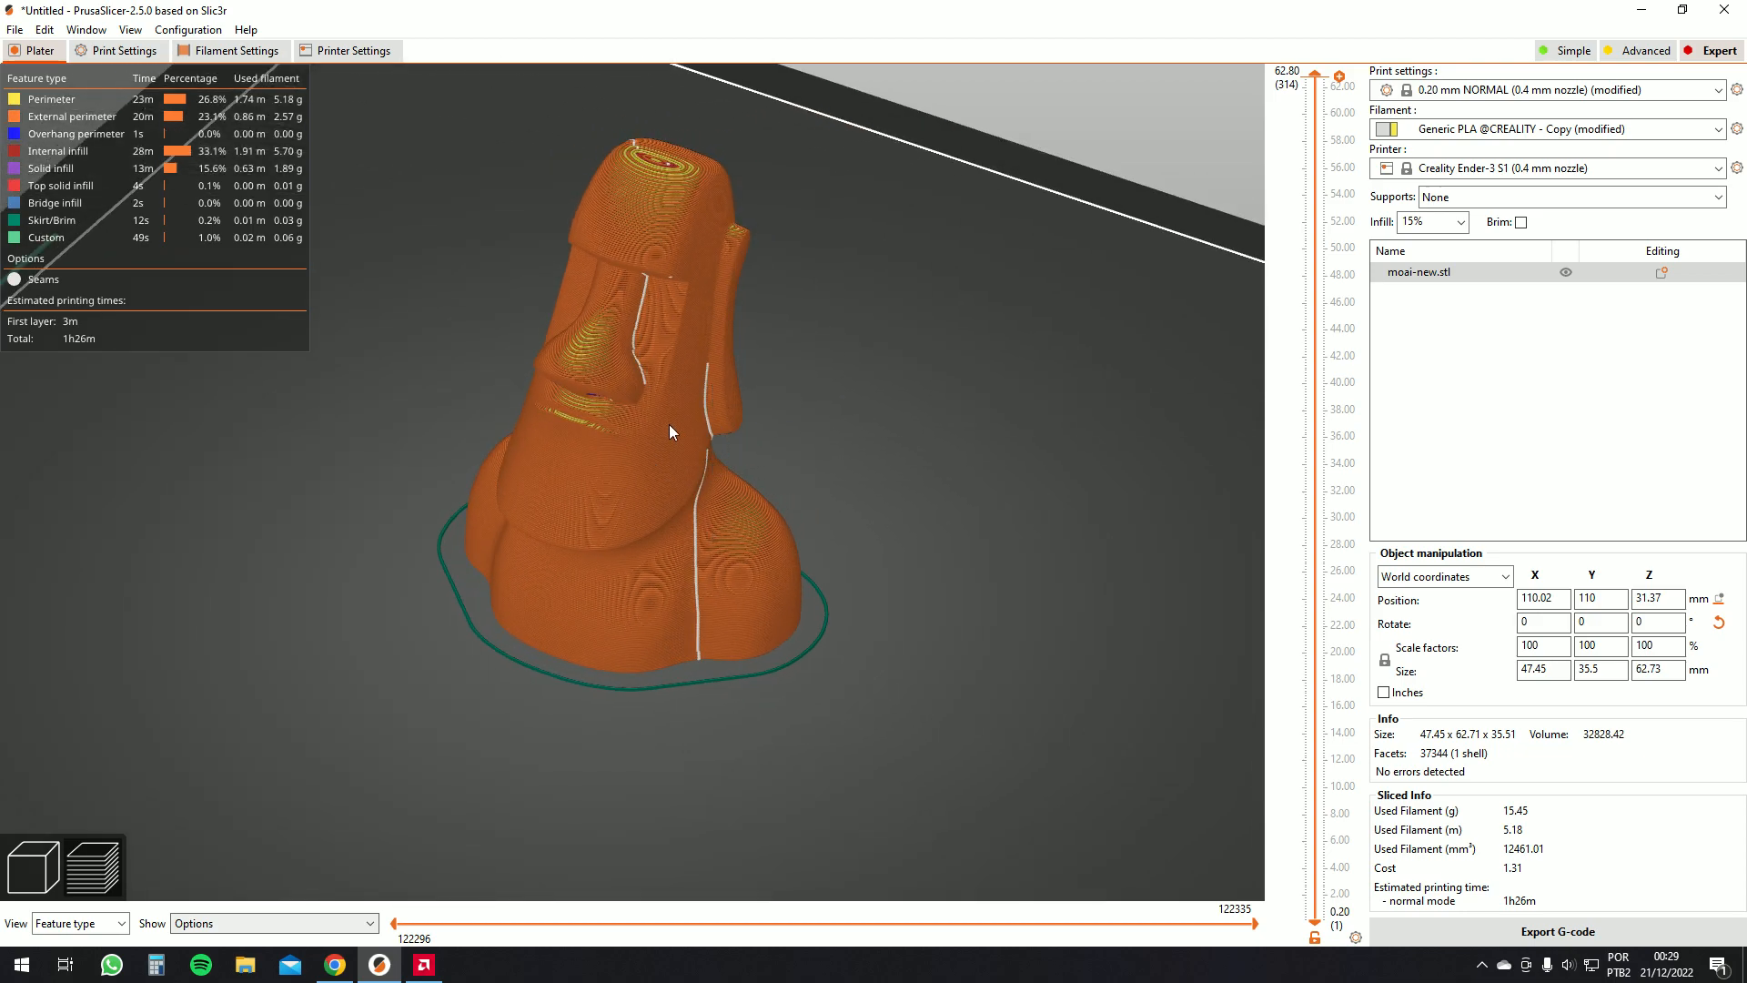
left_click_drag(826, 364, 628, 202)
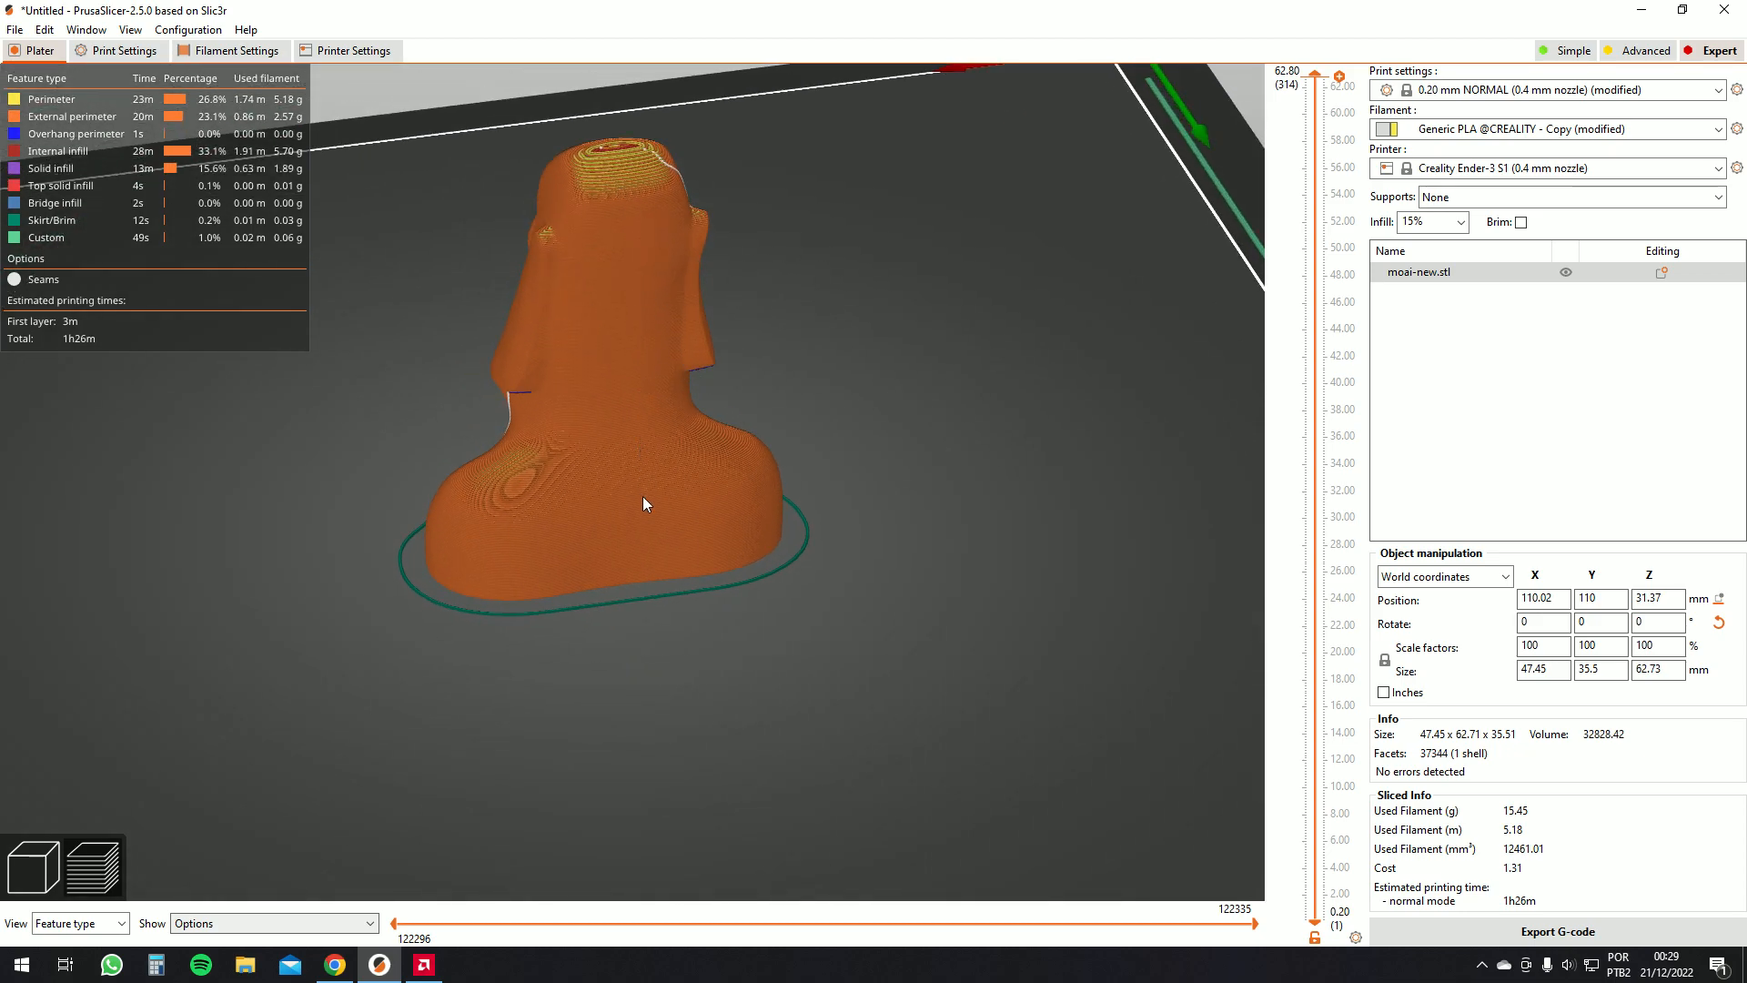
left_click_drag(643, 495, 641, 464)
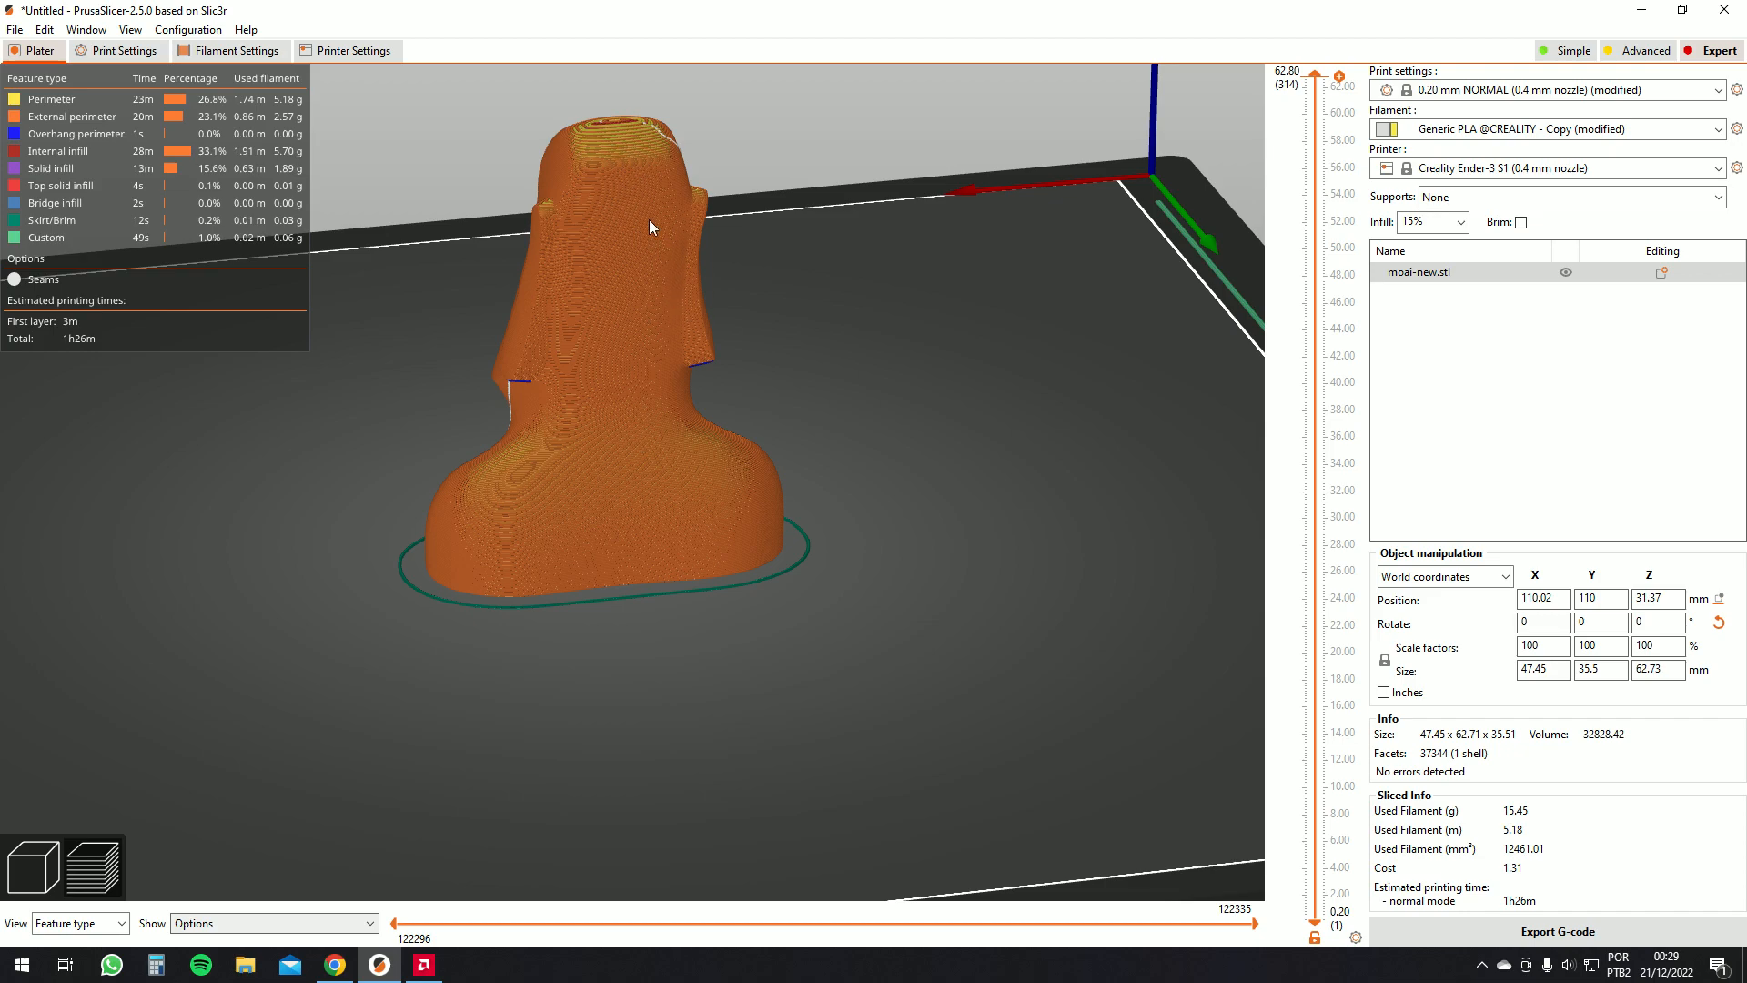
left_click_drag(646, 242, 169, 58)
Set the seam position to Rear and re-slice the moai model
left_click(123, 51)
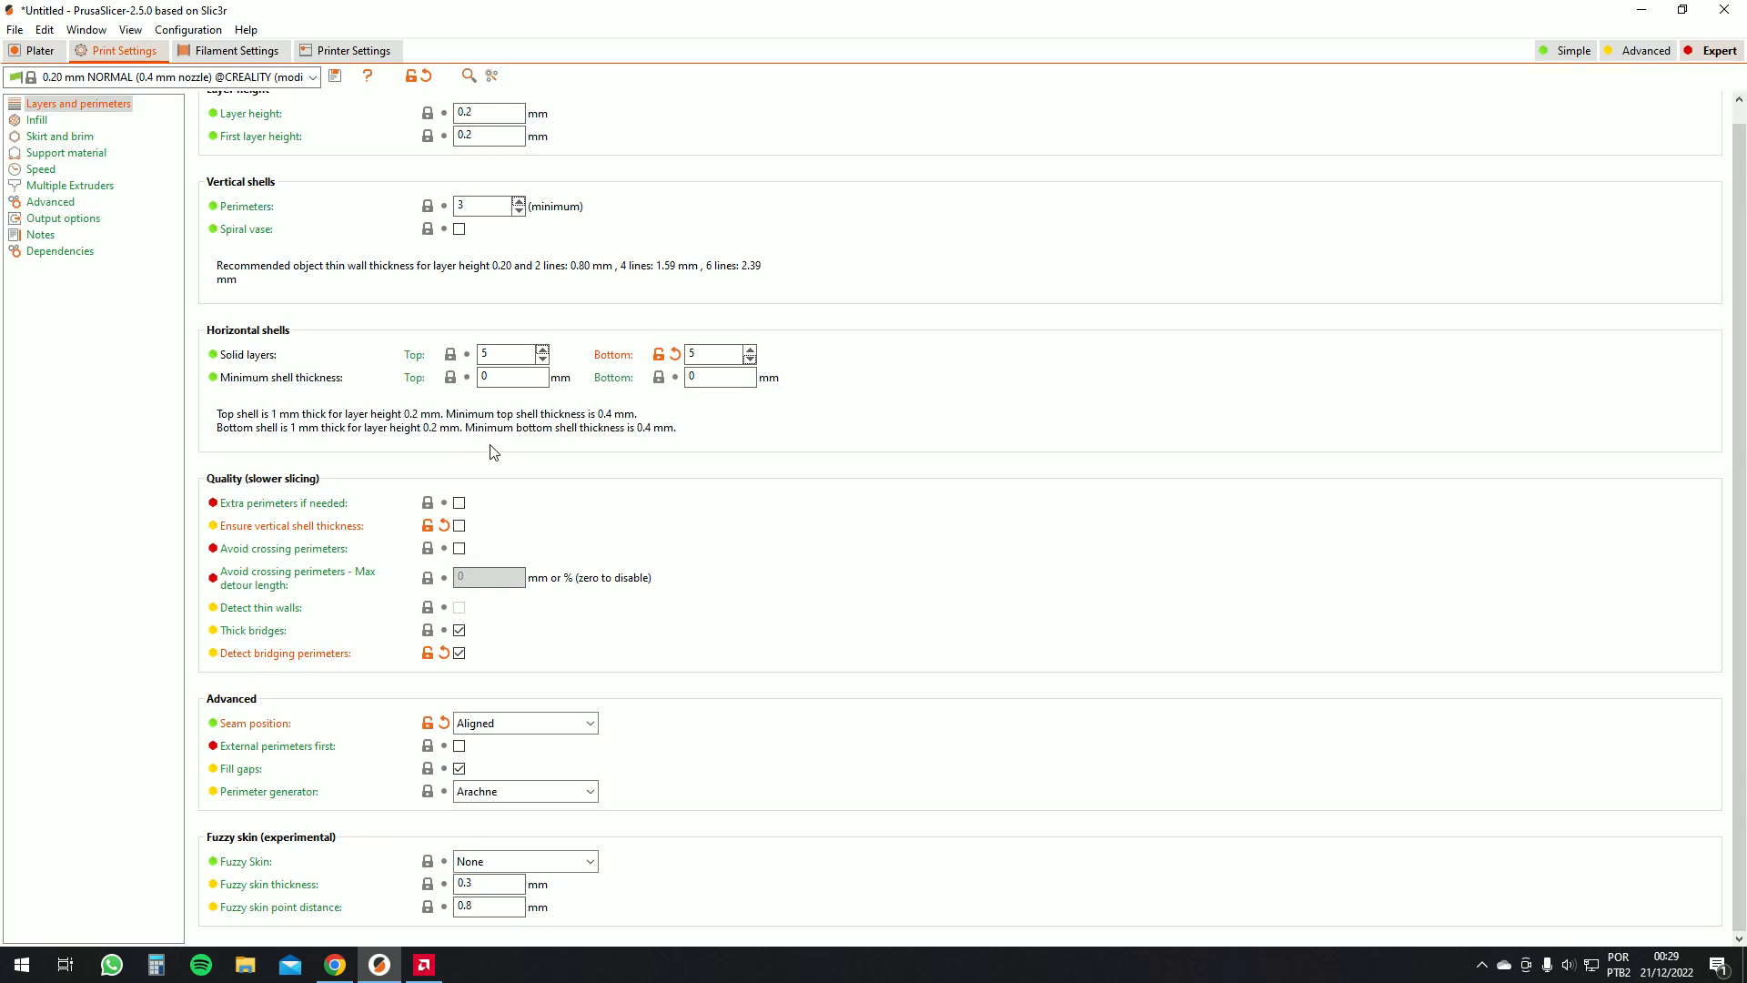
left_click(550, 723)
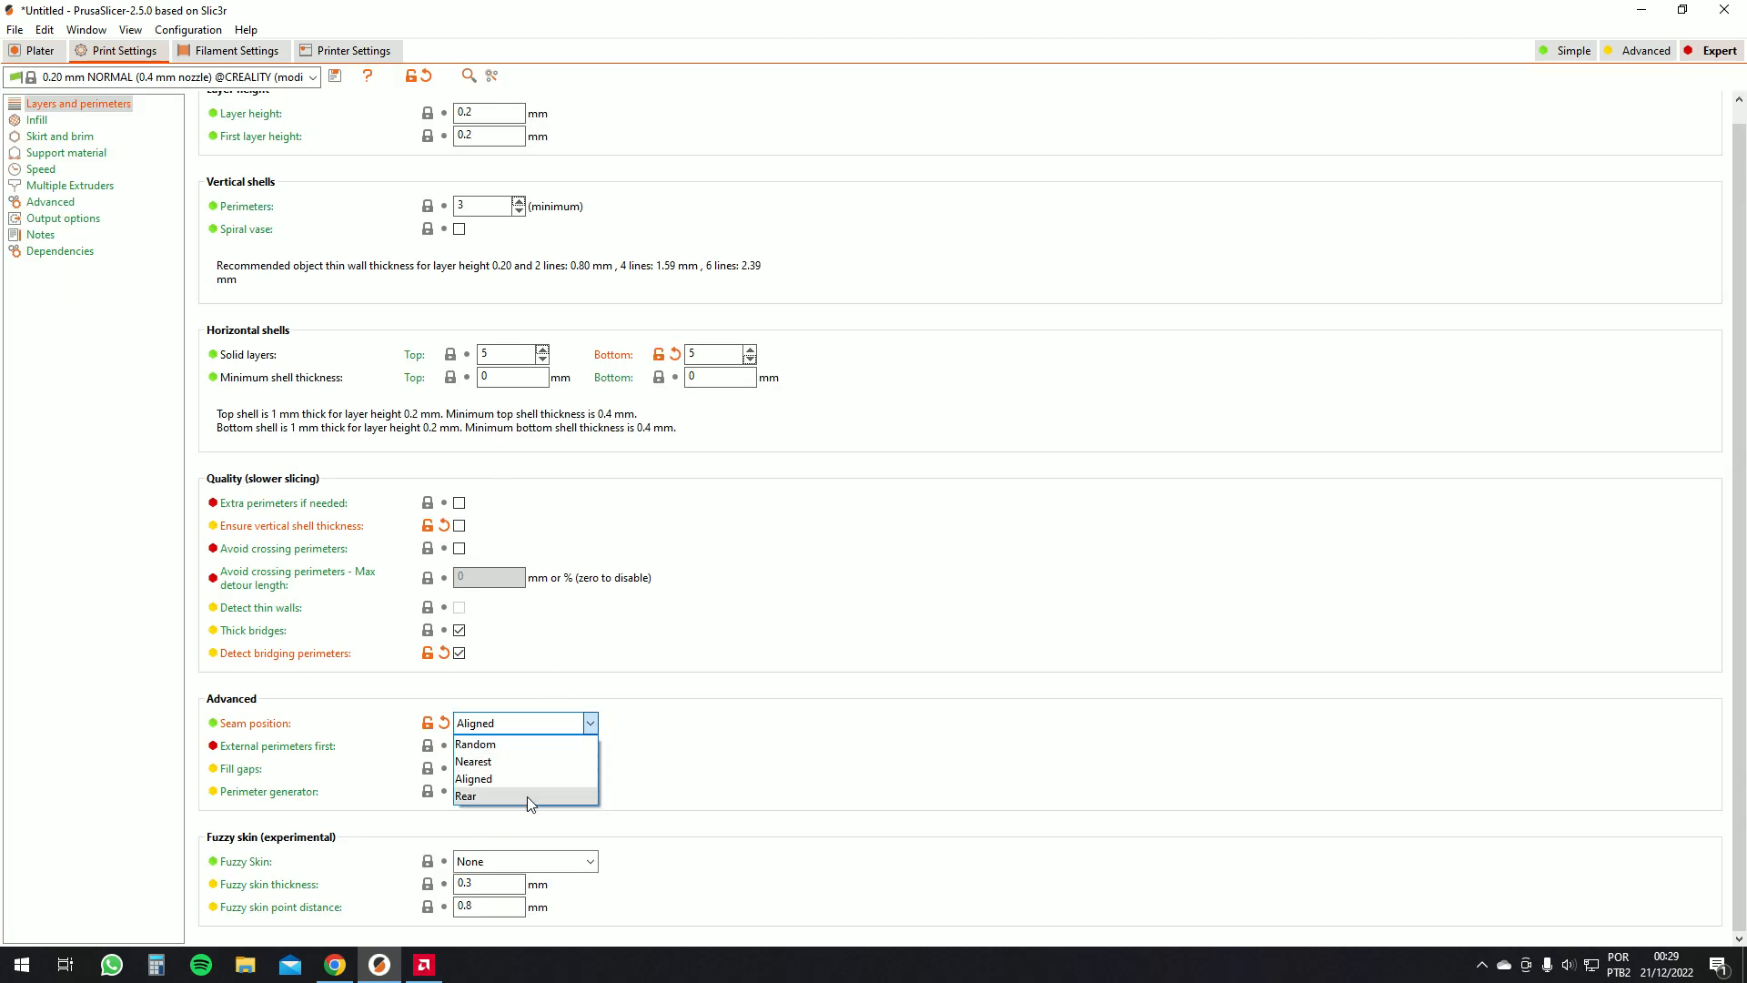
left_click(527, 796)
left_click(37, 51)
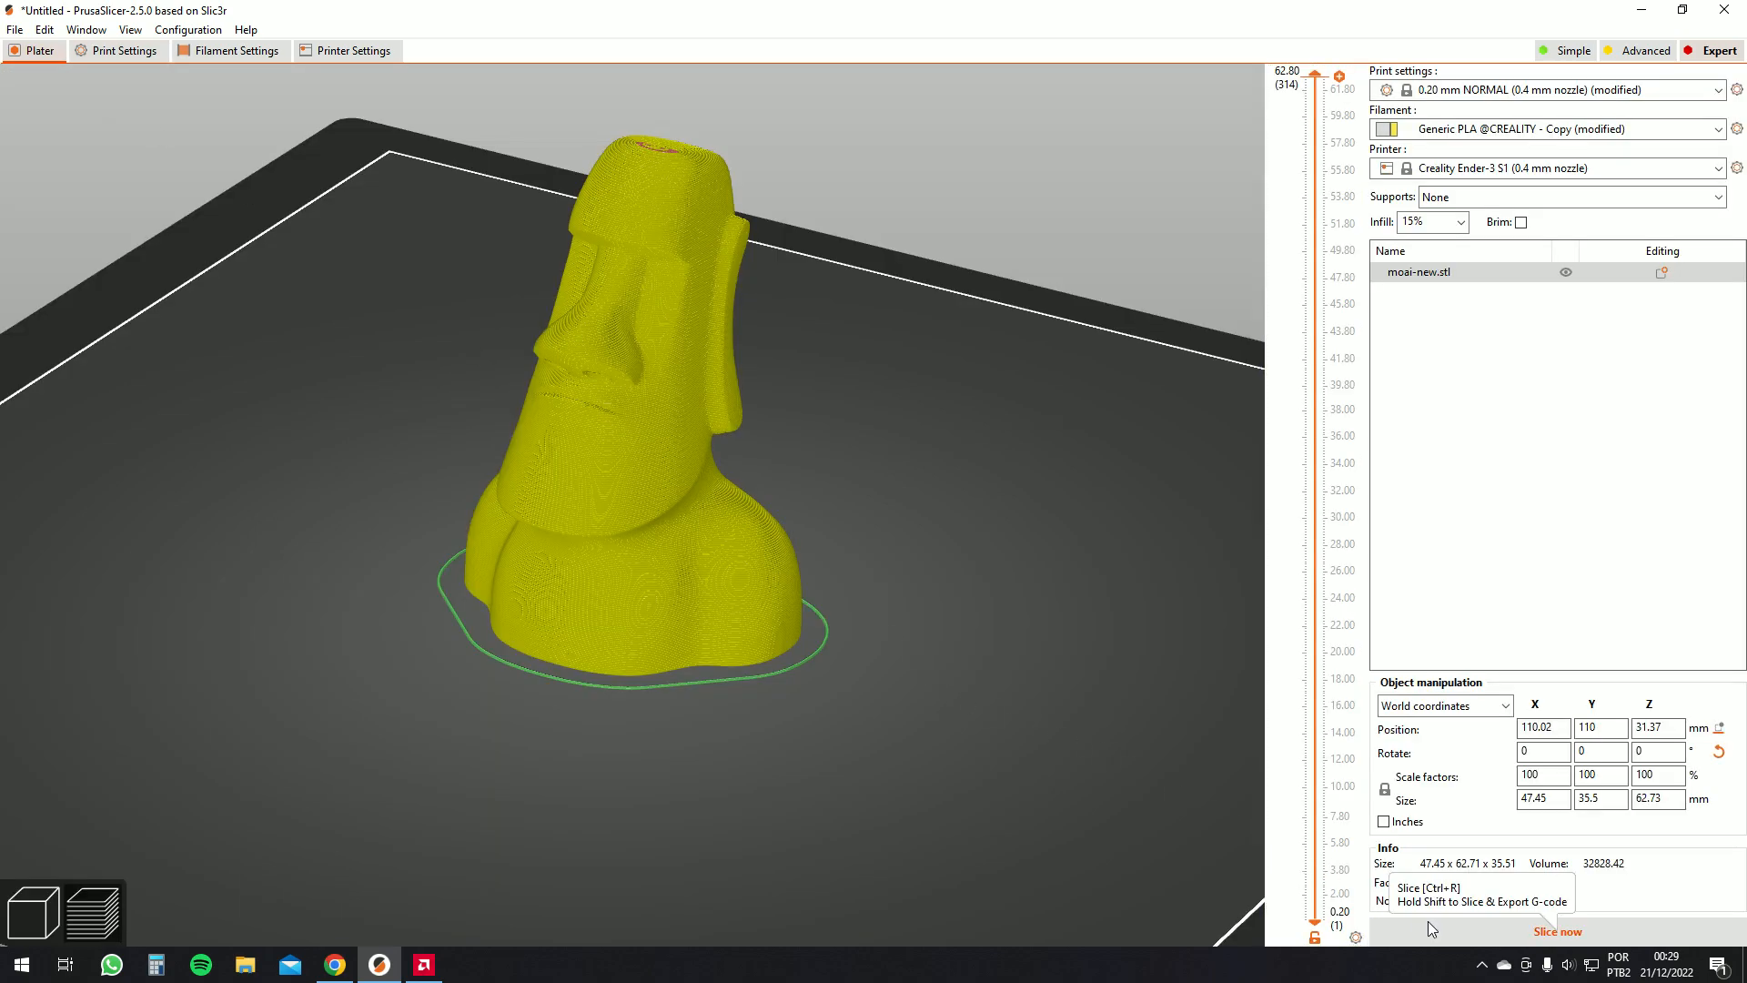
left_click_drag(876, 571, 616, 311)
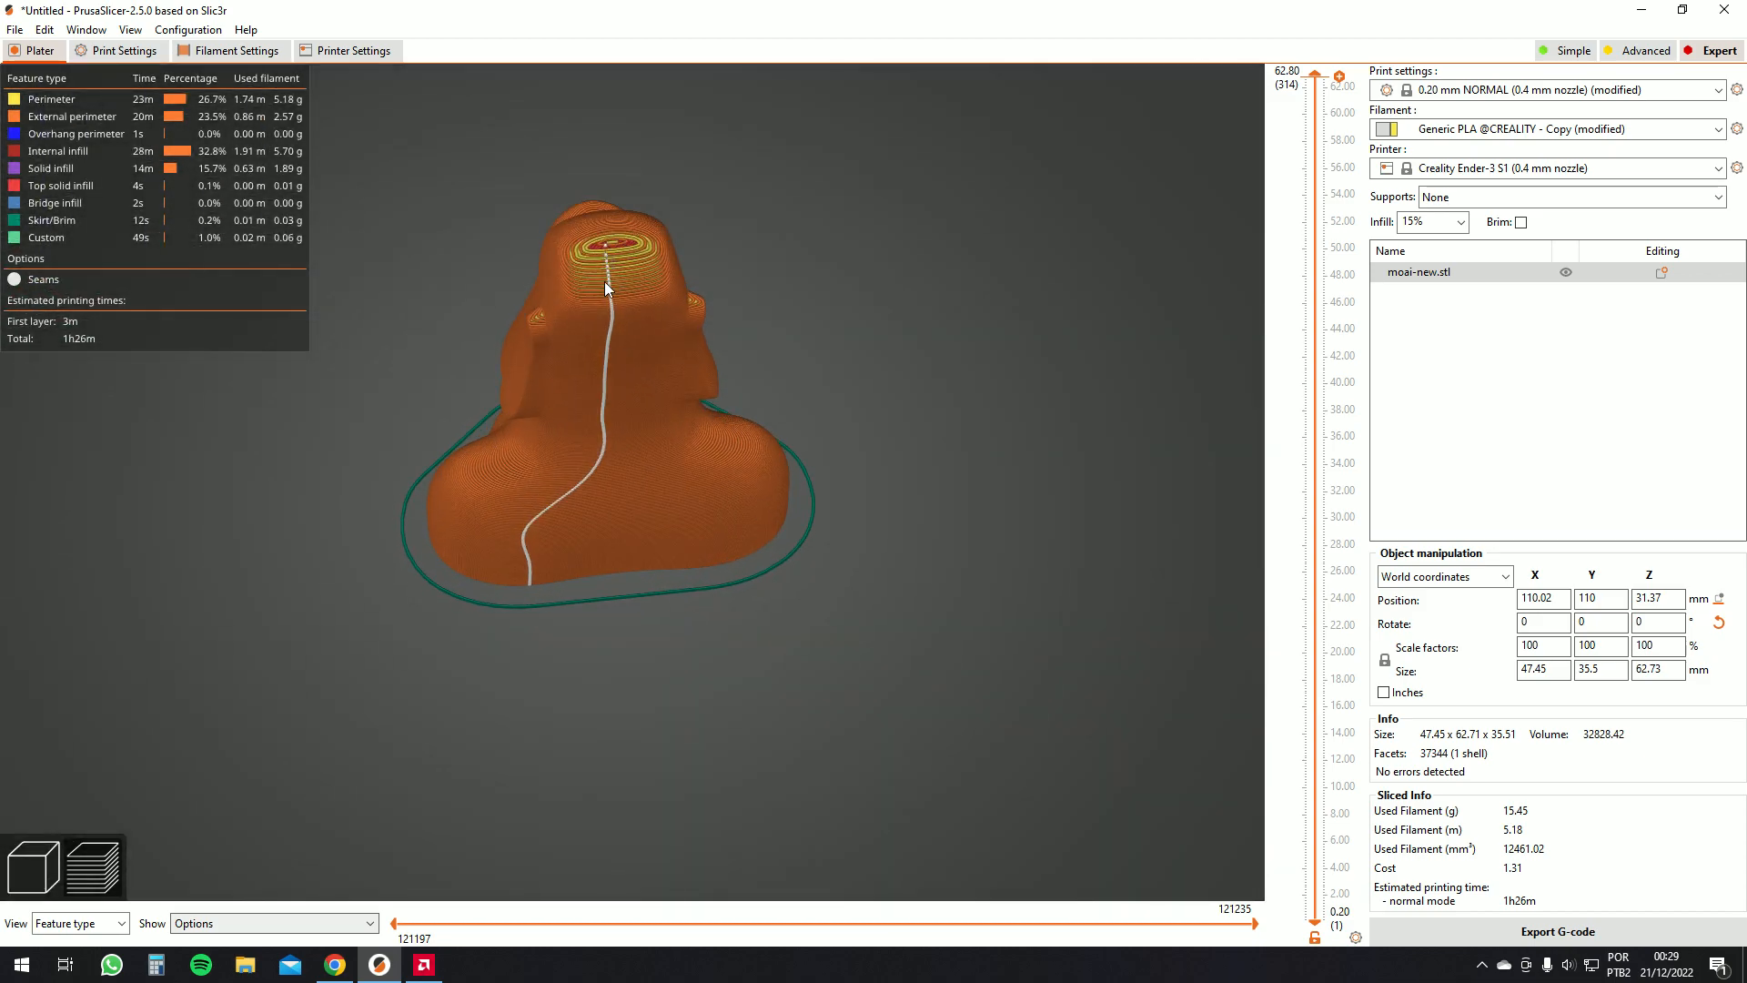
Orbit and zoom around the re-sliced moai to inspect the new seam placement
left_click_drag(540, 551, 557, 545)
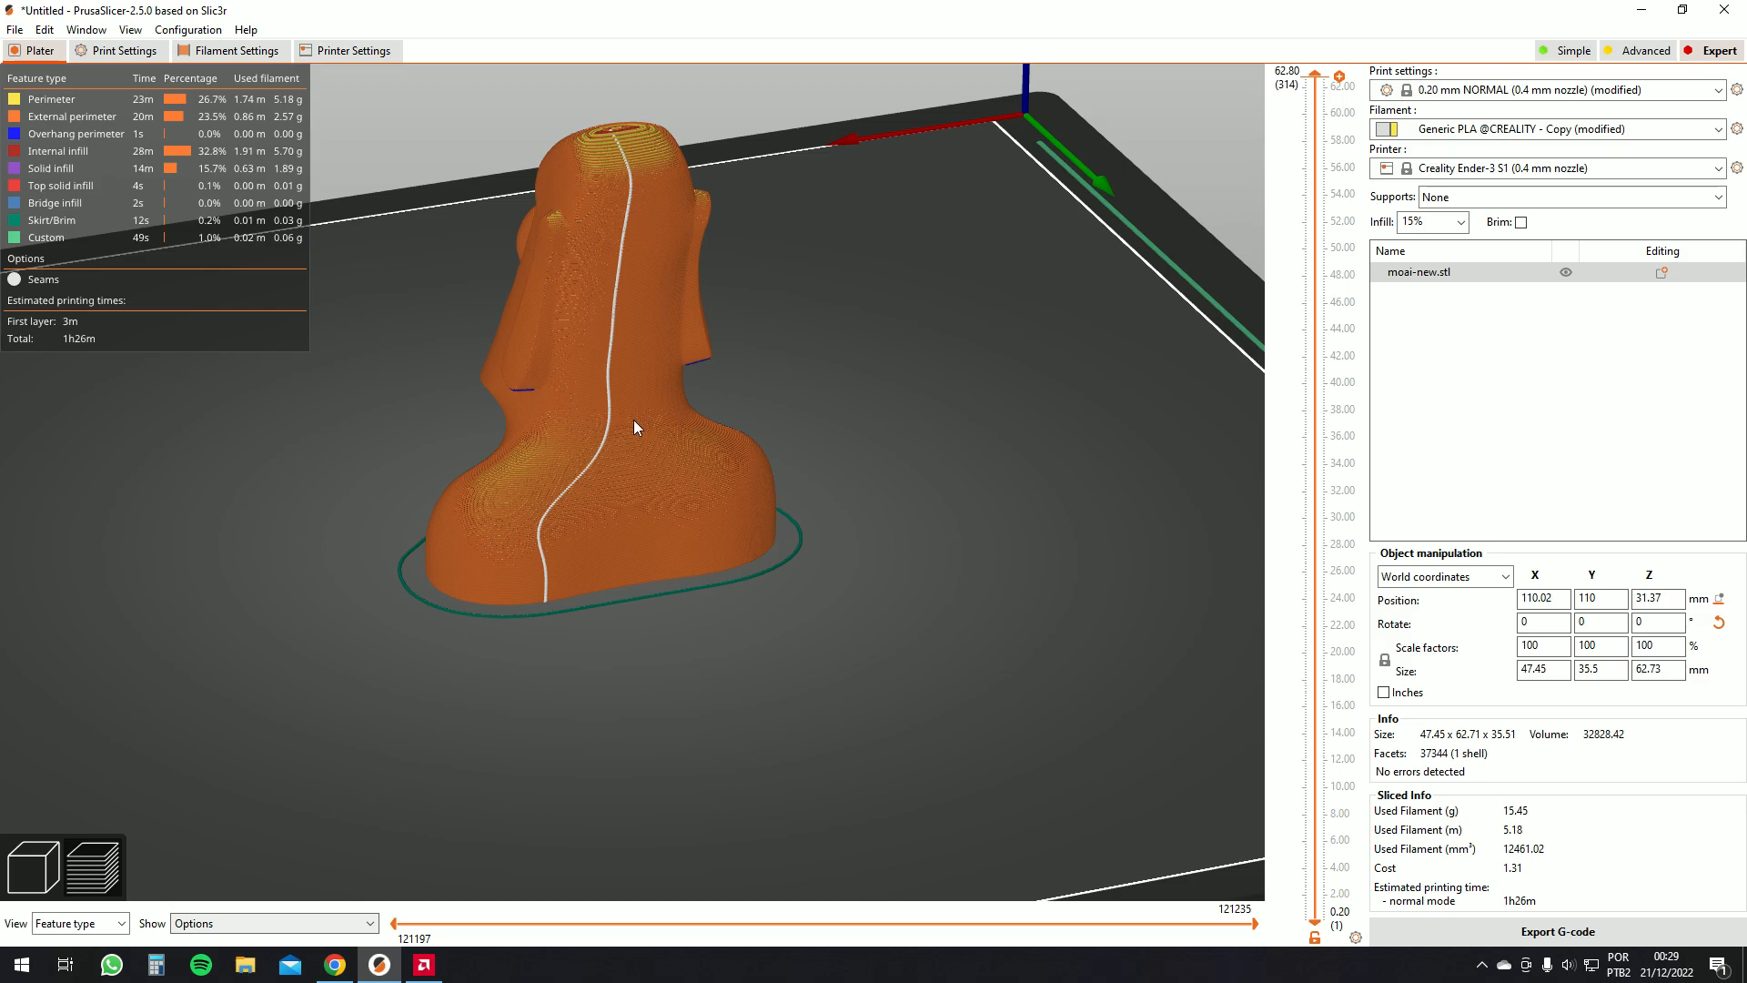
left_click_drag(581, 497, 792, 487)
scroll(625, 377, "up", 6)
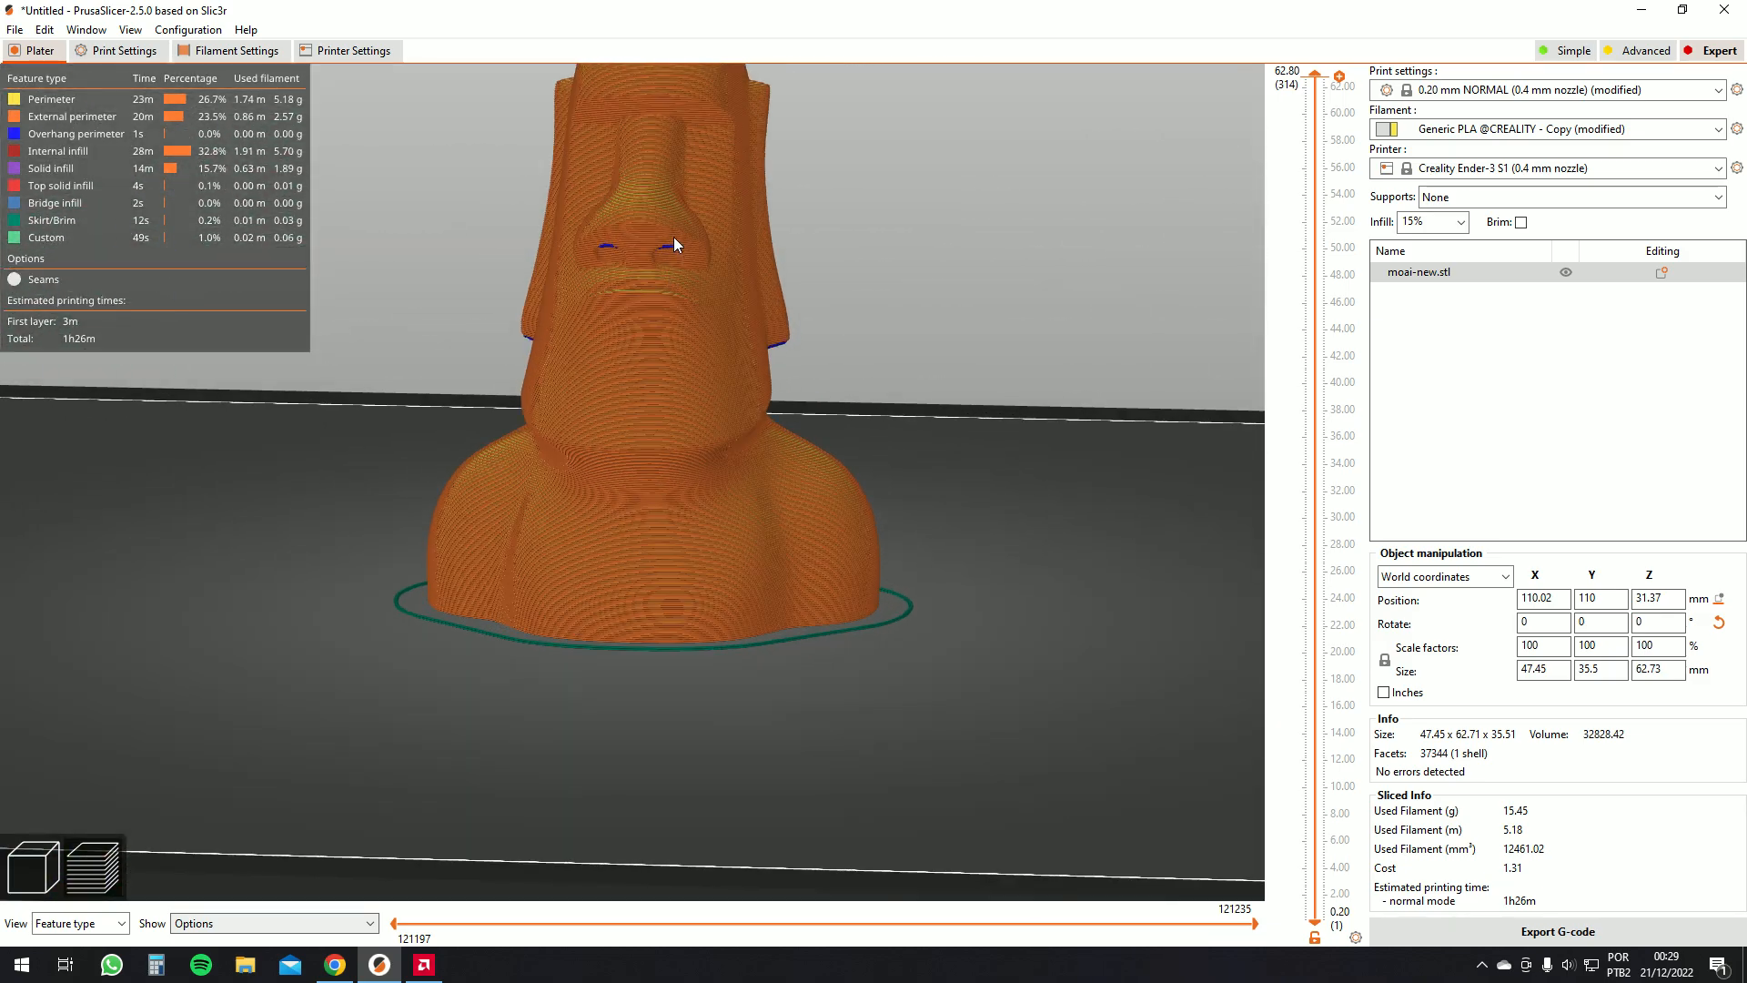
left_click_drag(697, 217, 690, 319)
scroll(732, 493, "up", 3)
left_click_drag(514, 452, 710, 409)
left_click_drag(748, 372, 538, 450)
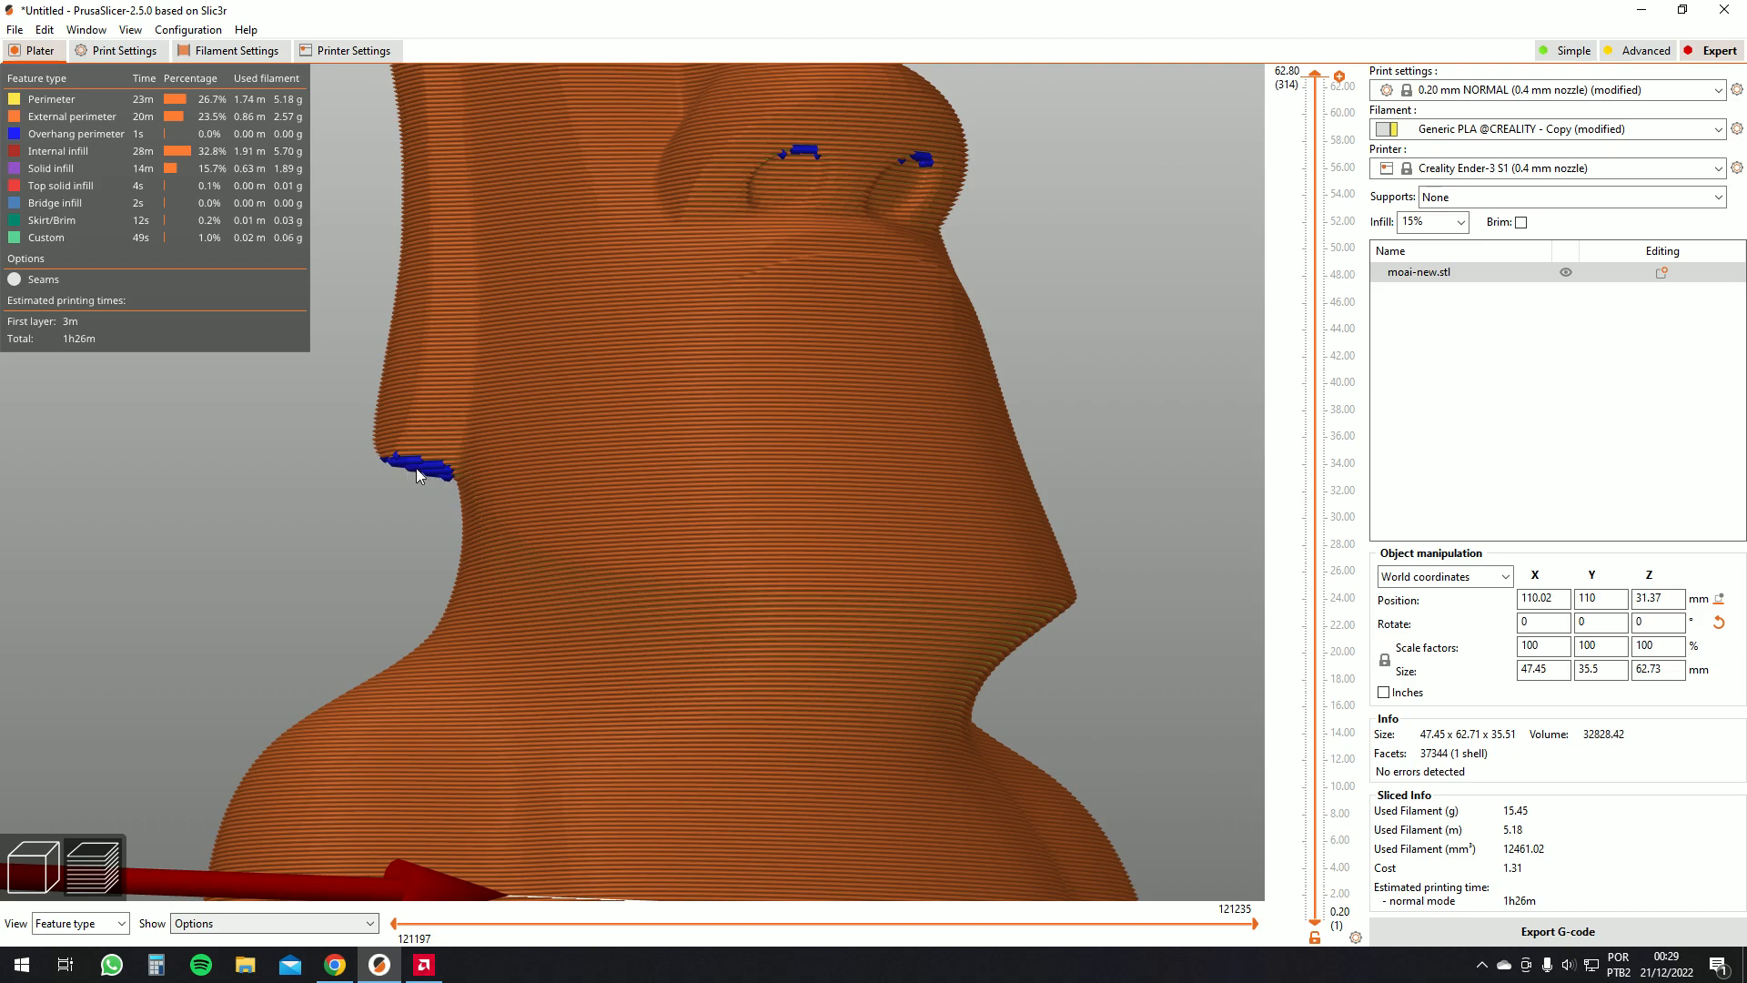
scroll(566, 428, "down", 6)
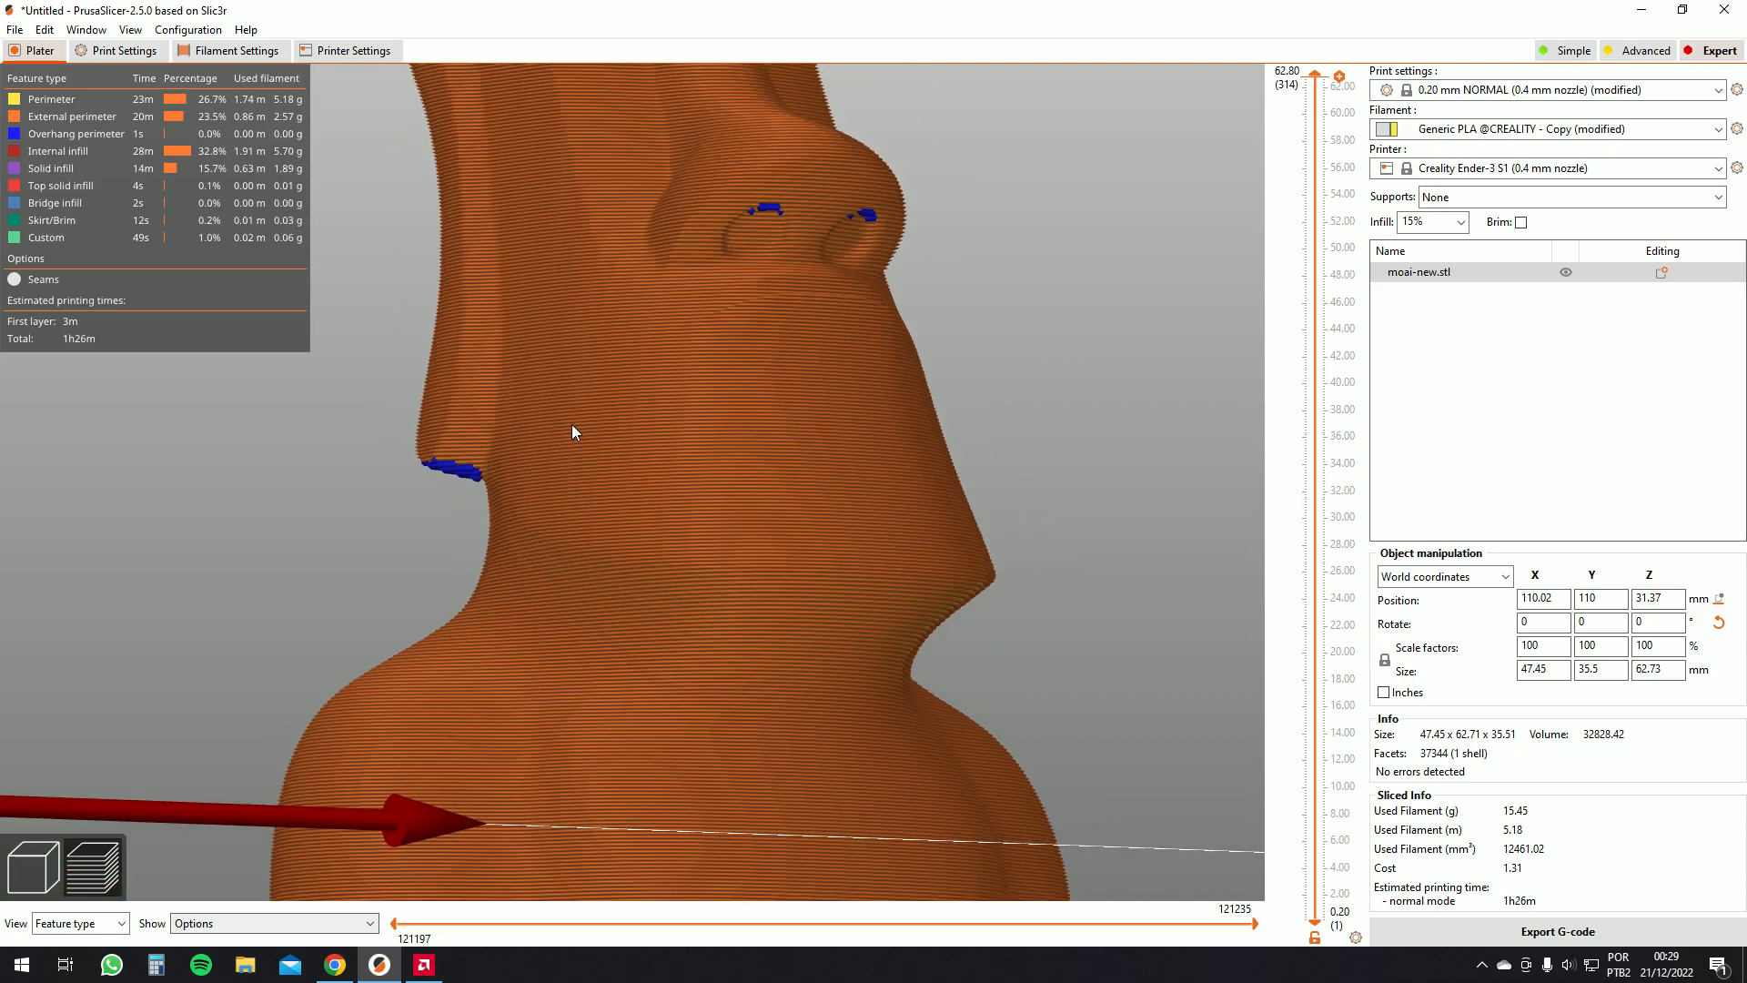
left_click_drag(584, 422, 430, 371)
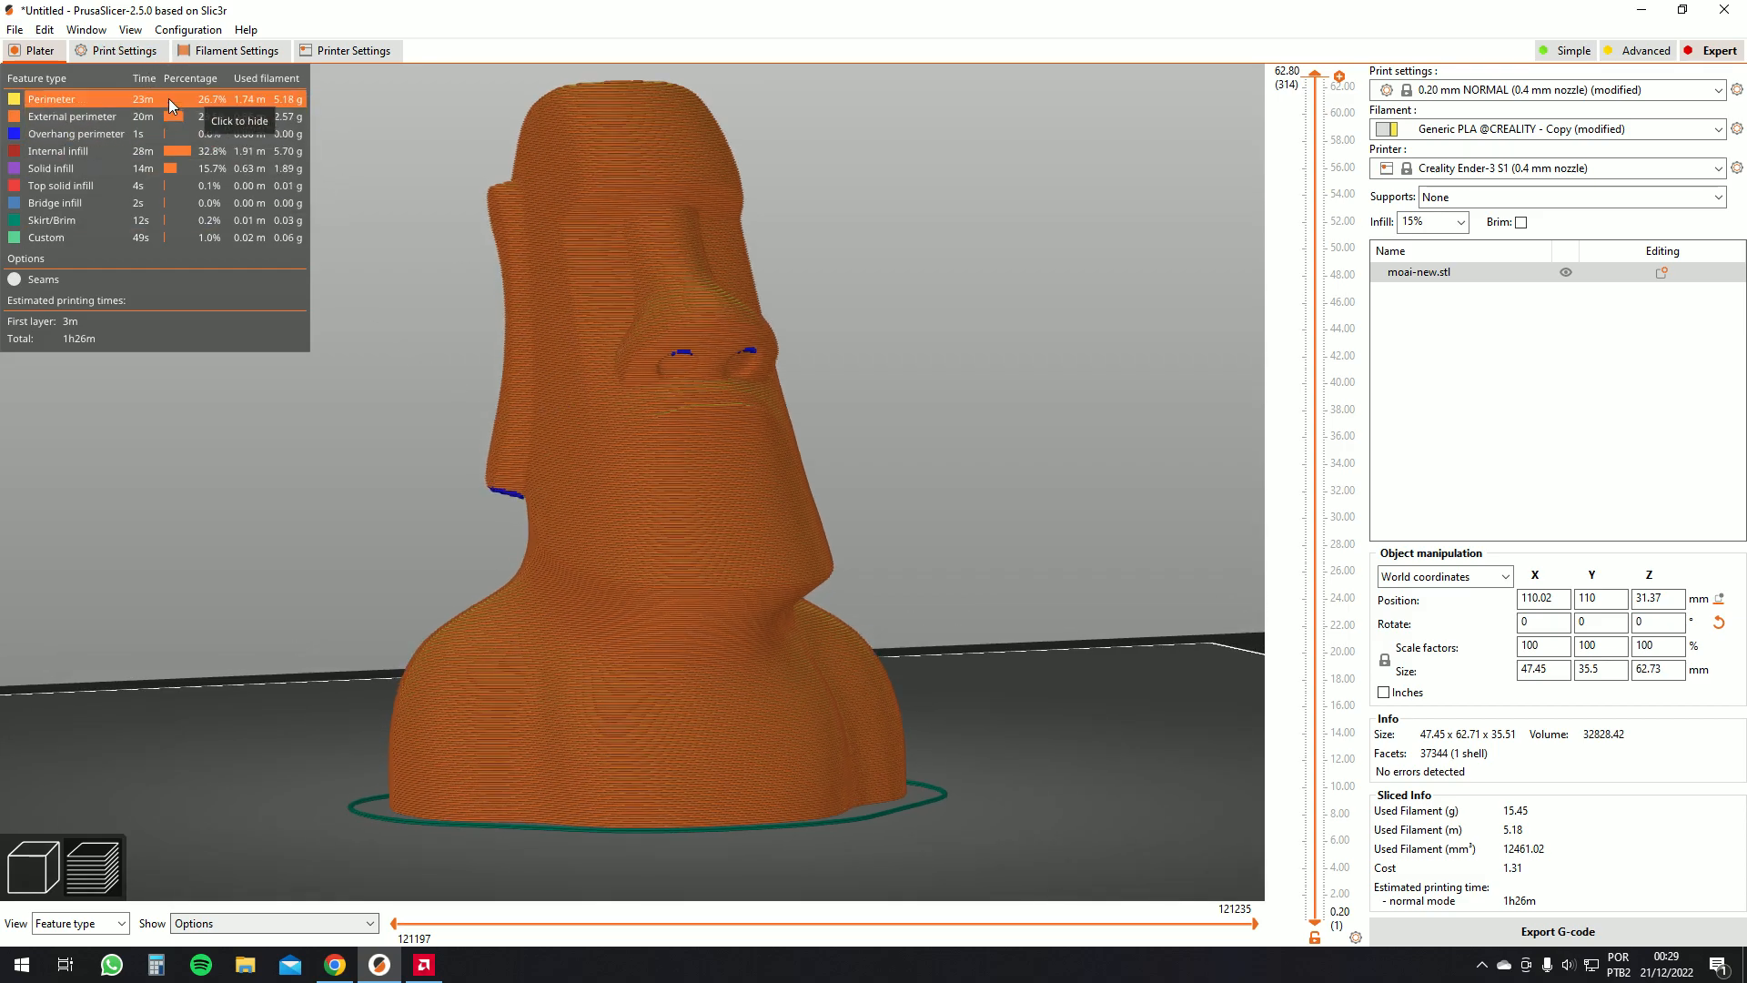
Set the infill pattern to Gyroid and re-slice the model
left_click(130, 54)
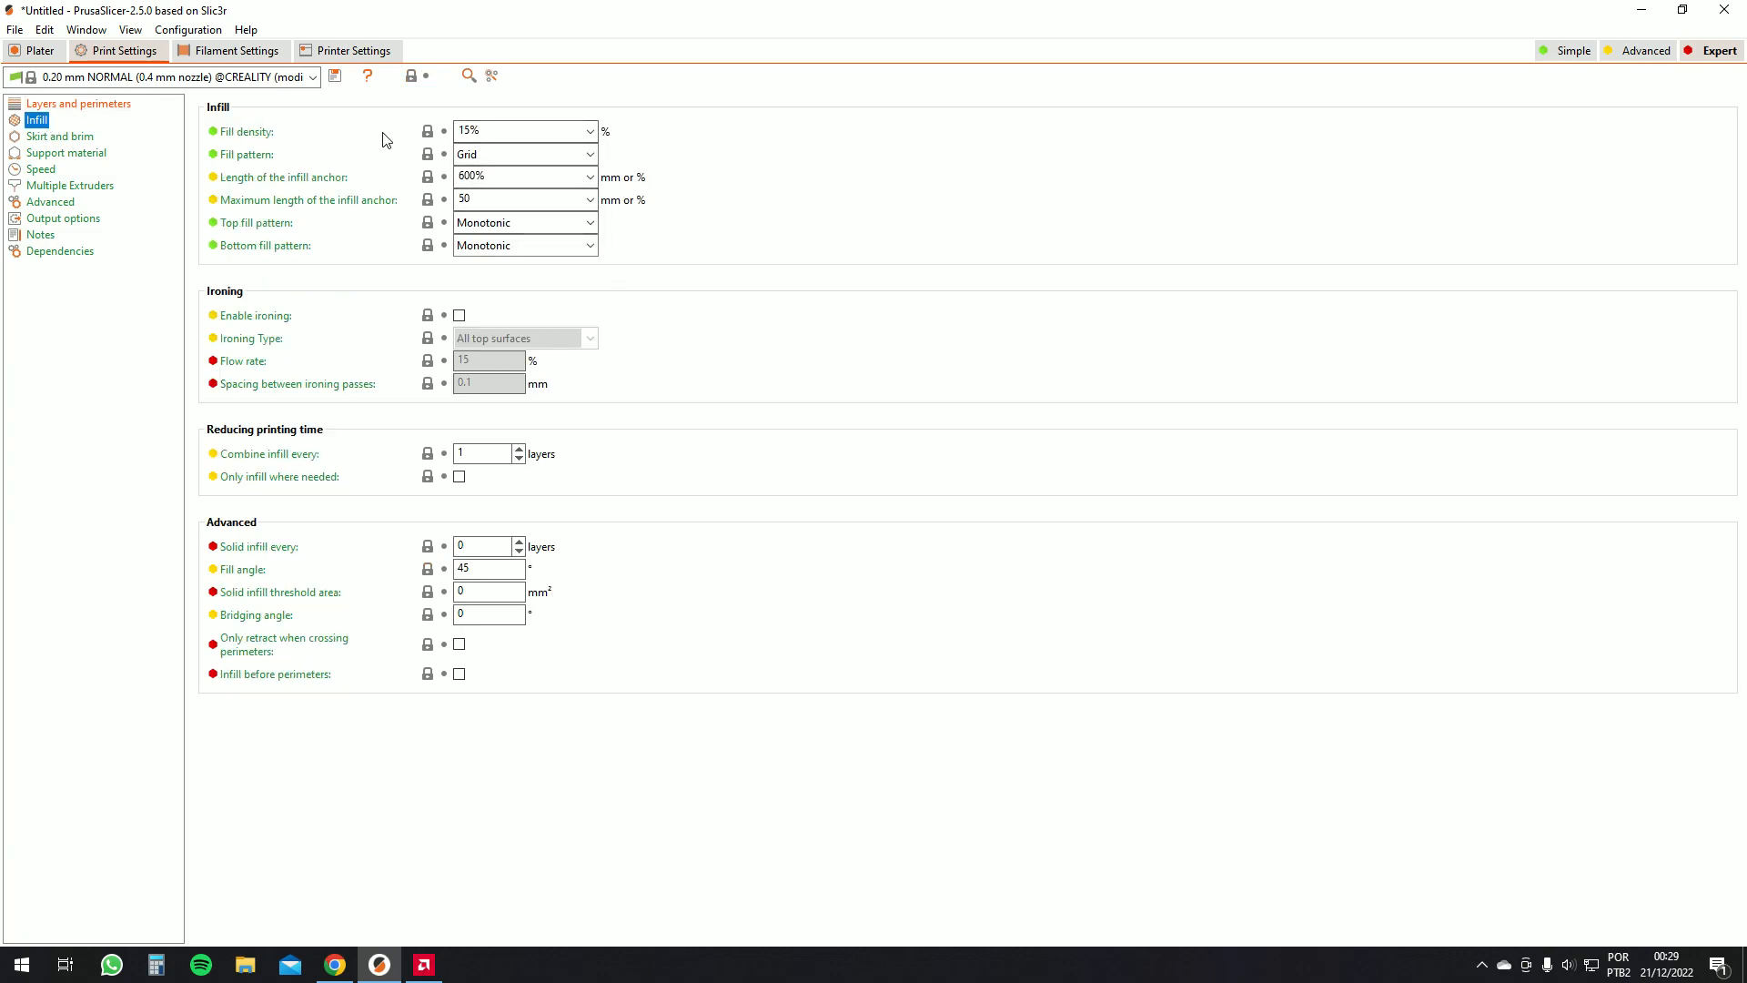
left_click(506, 130)
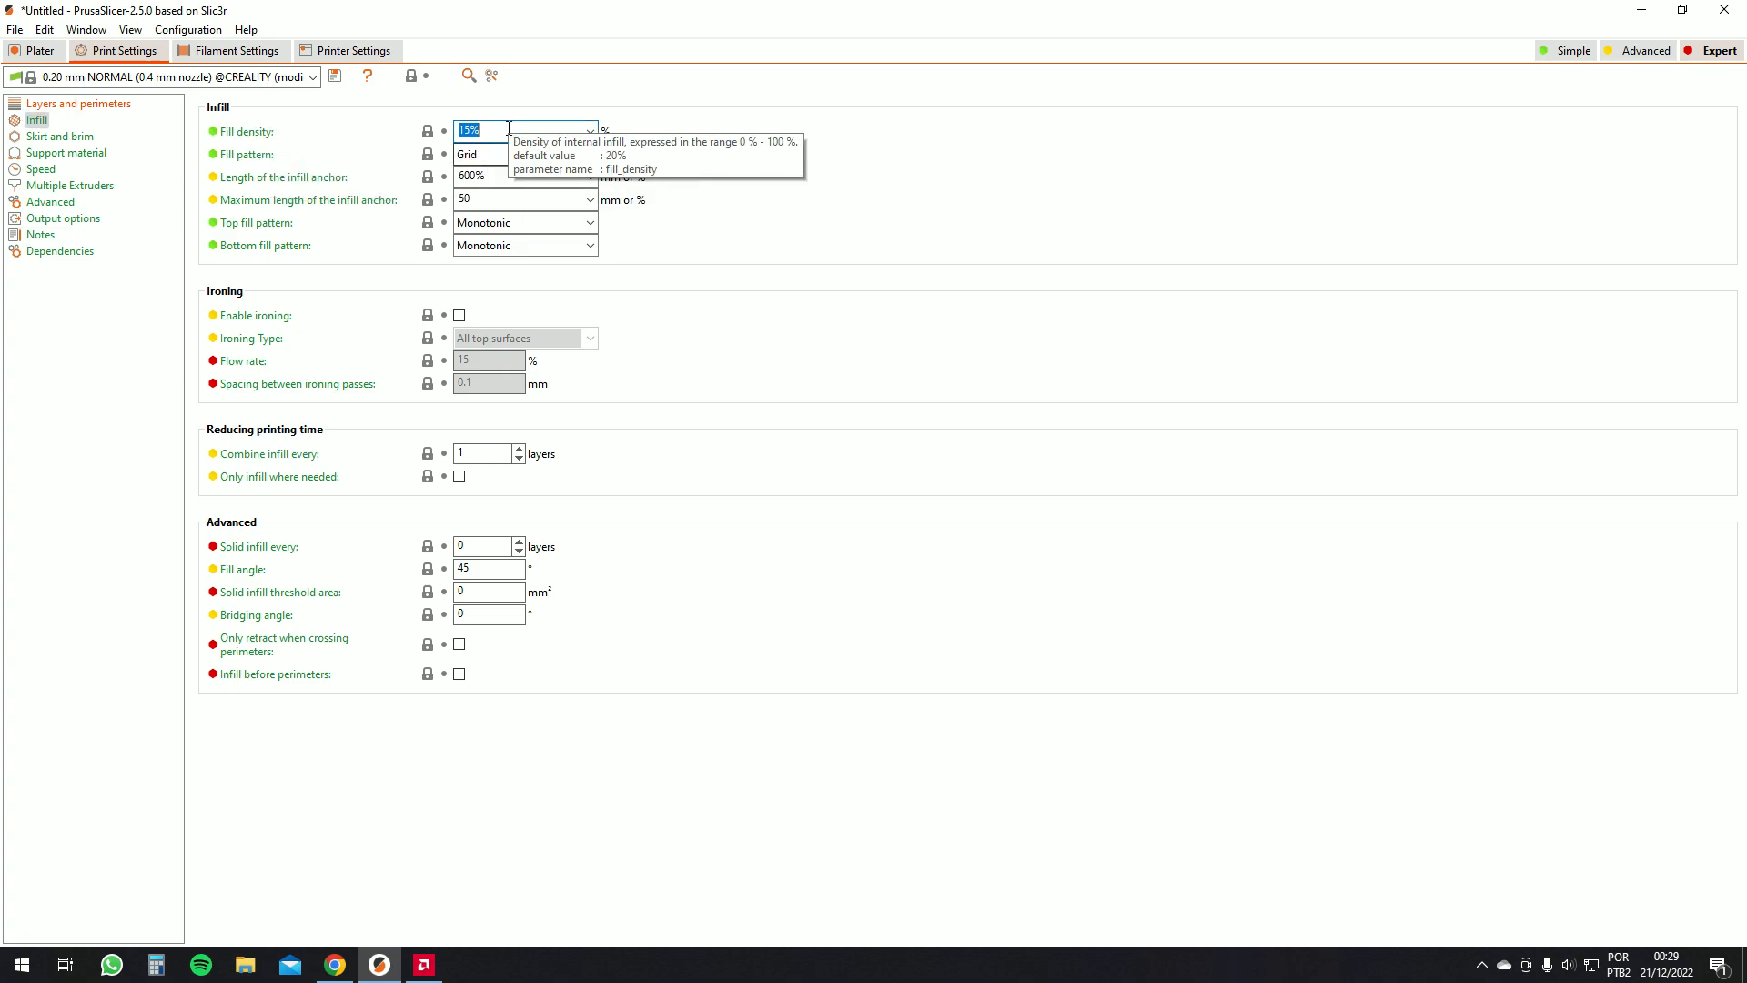
left_click(496, 155)
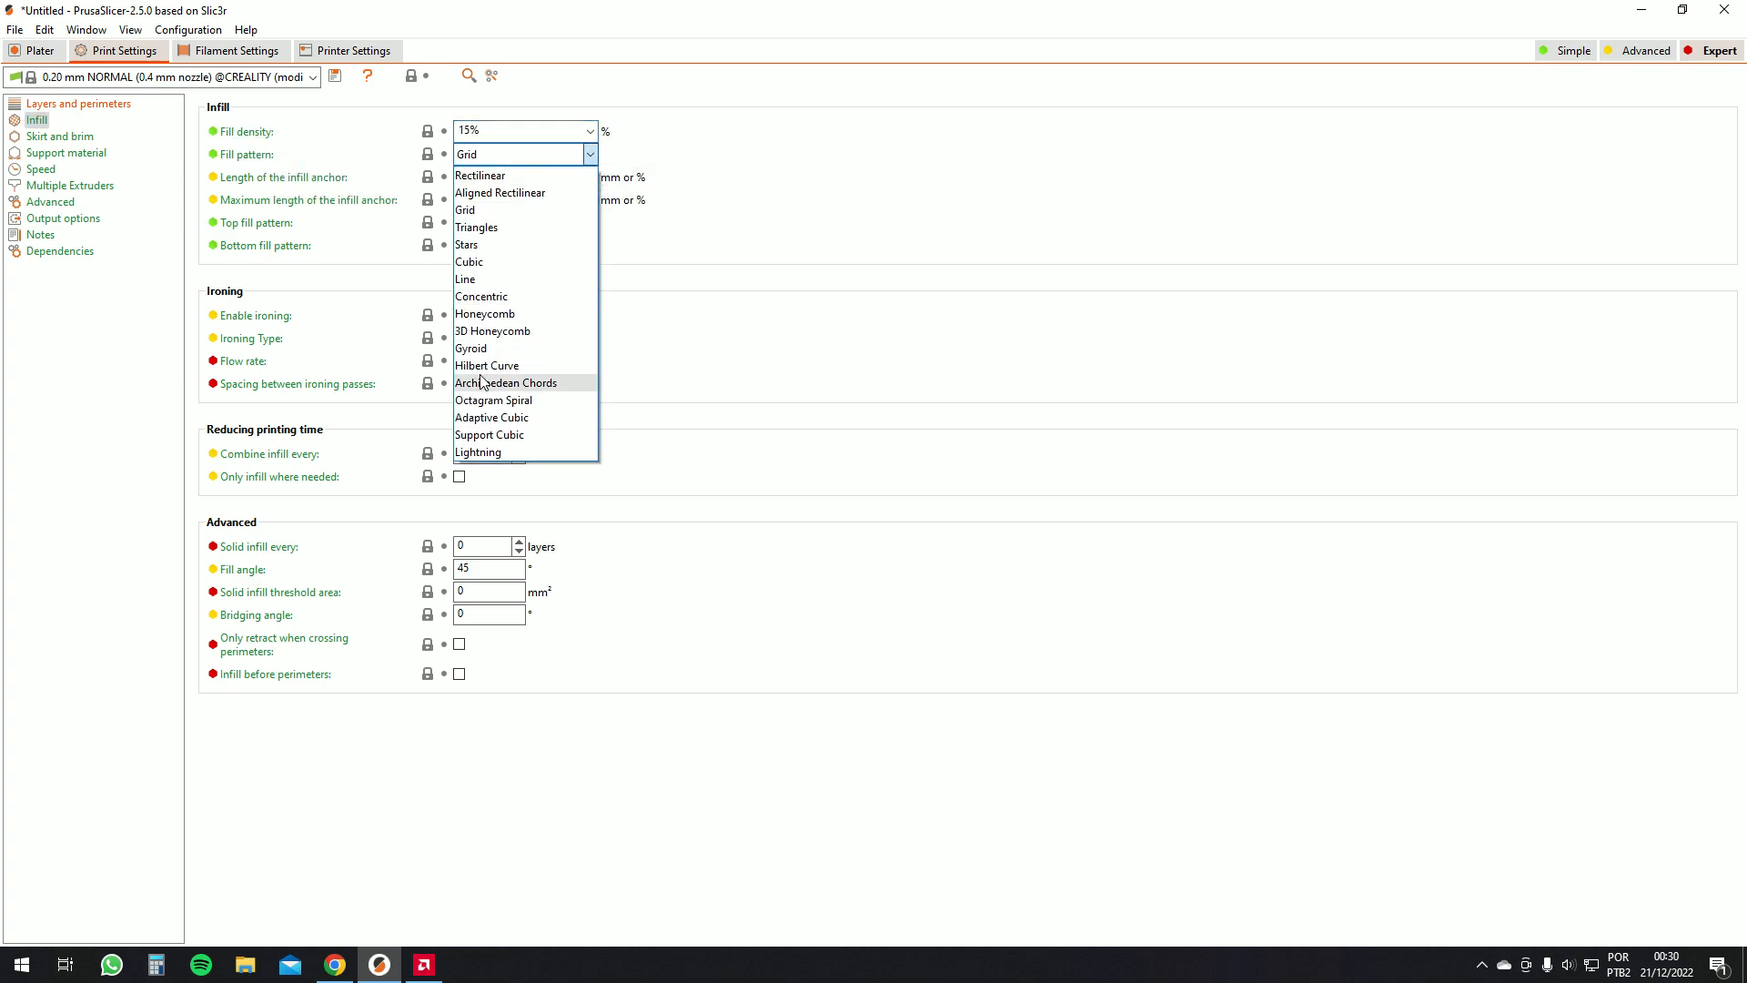
left_click(480, 352)
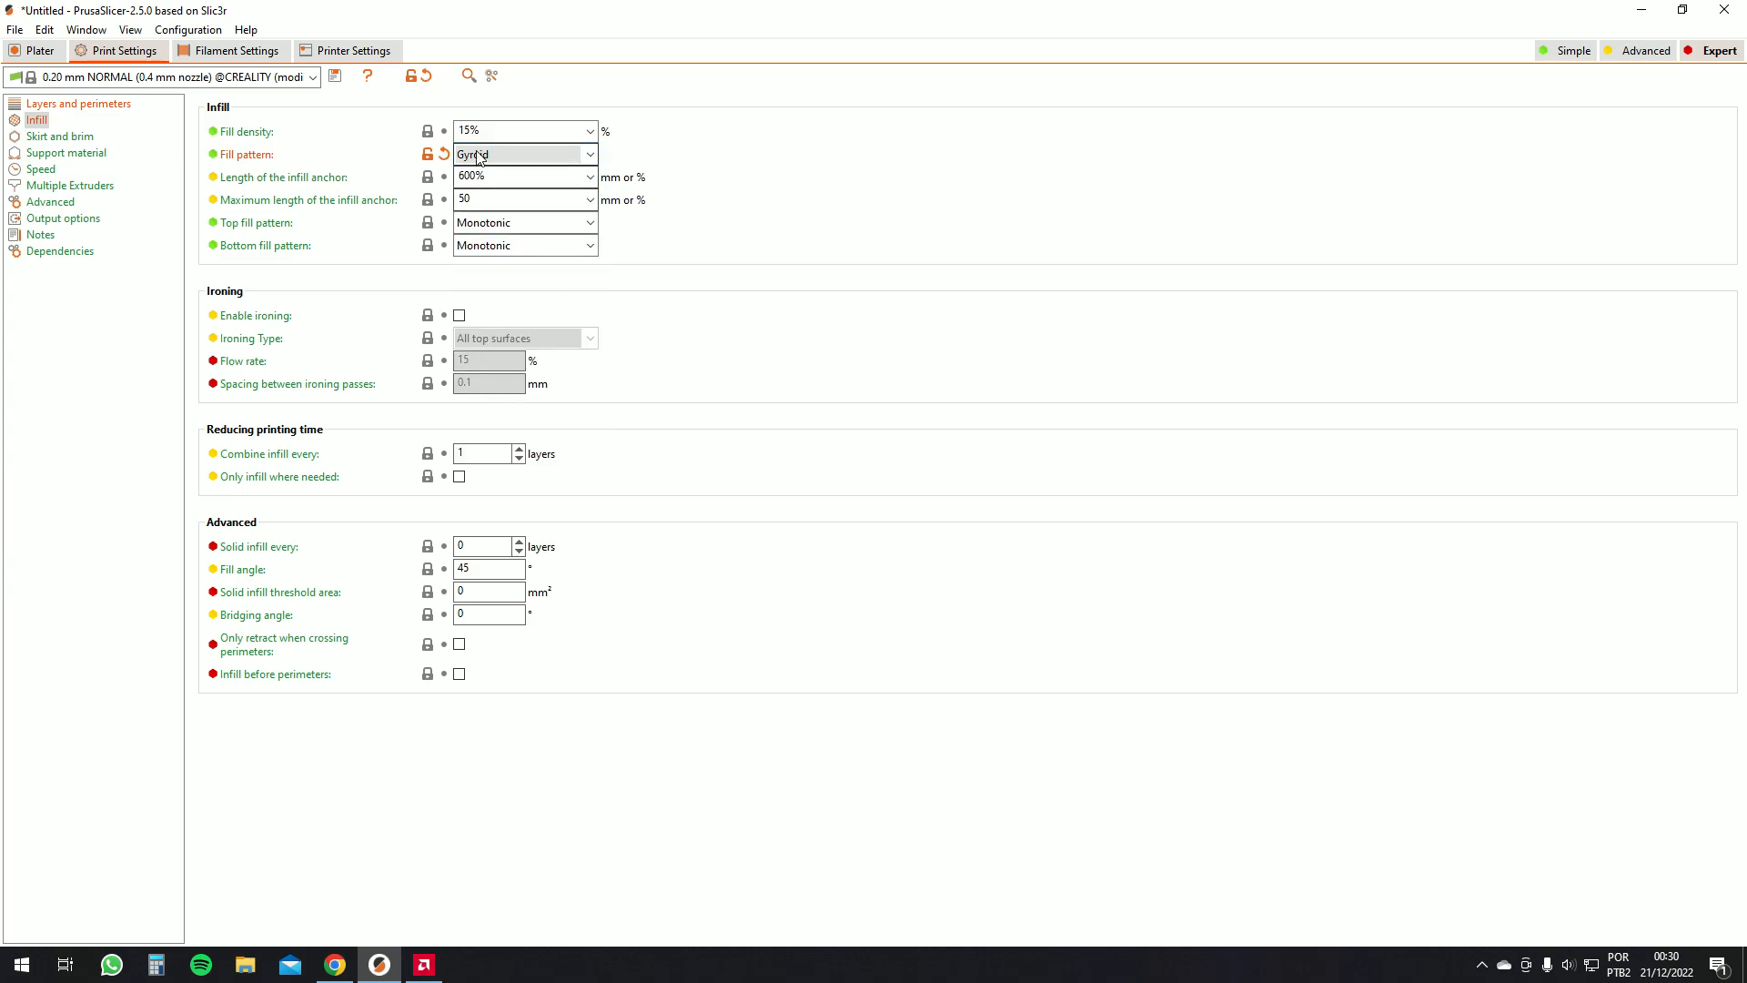
left_click(40, 51)
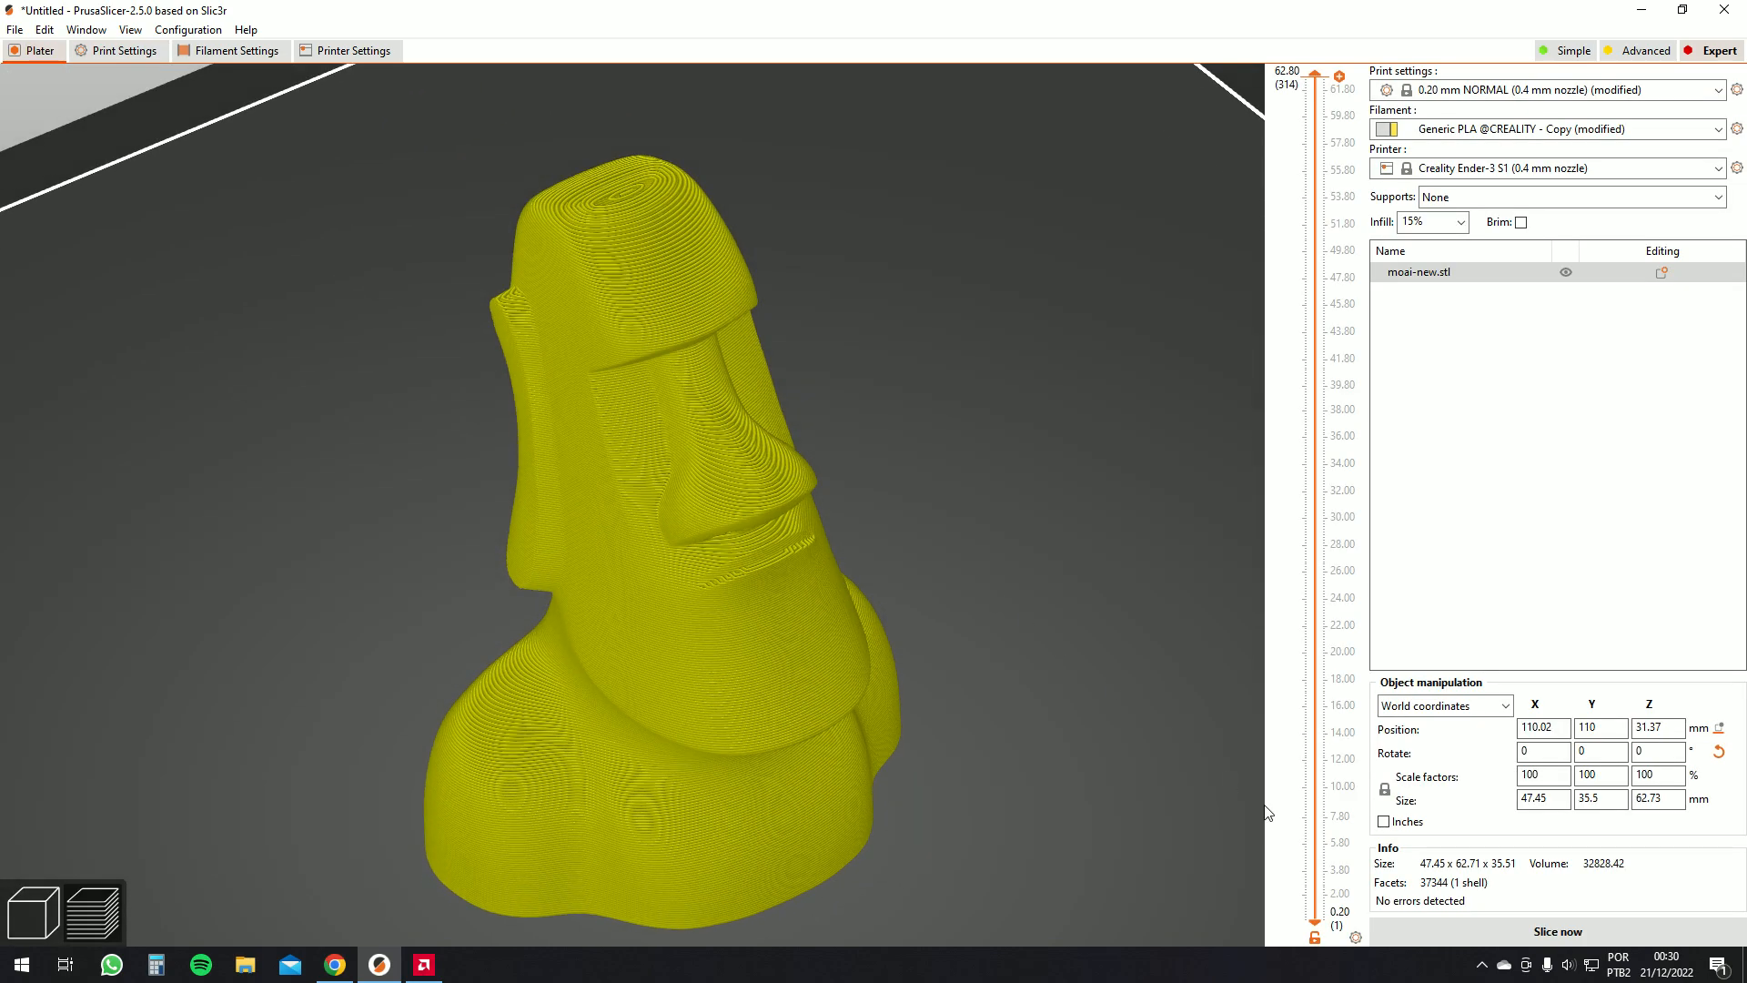
left_click(1462, 930)
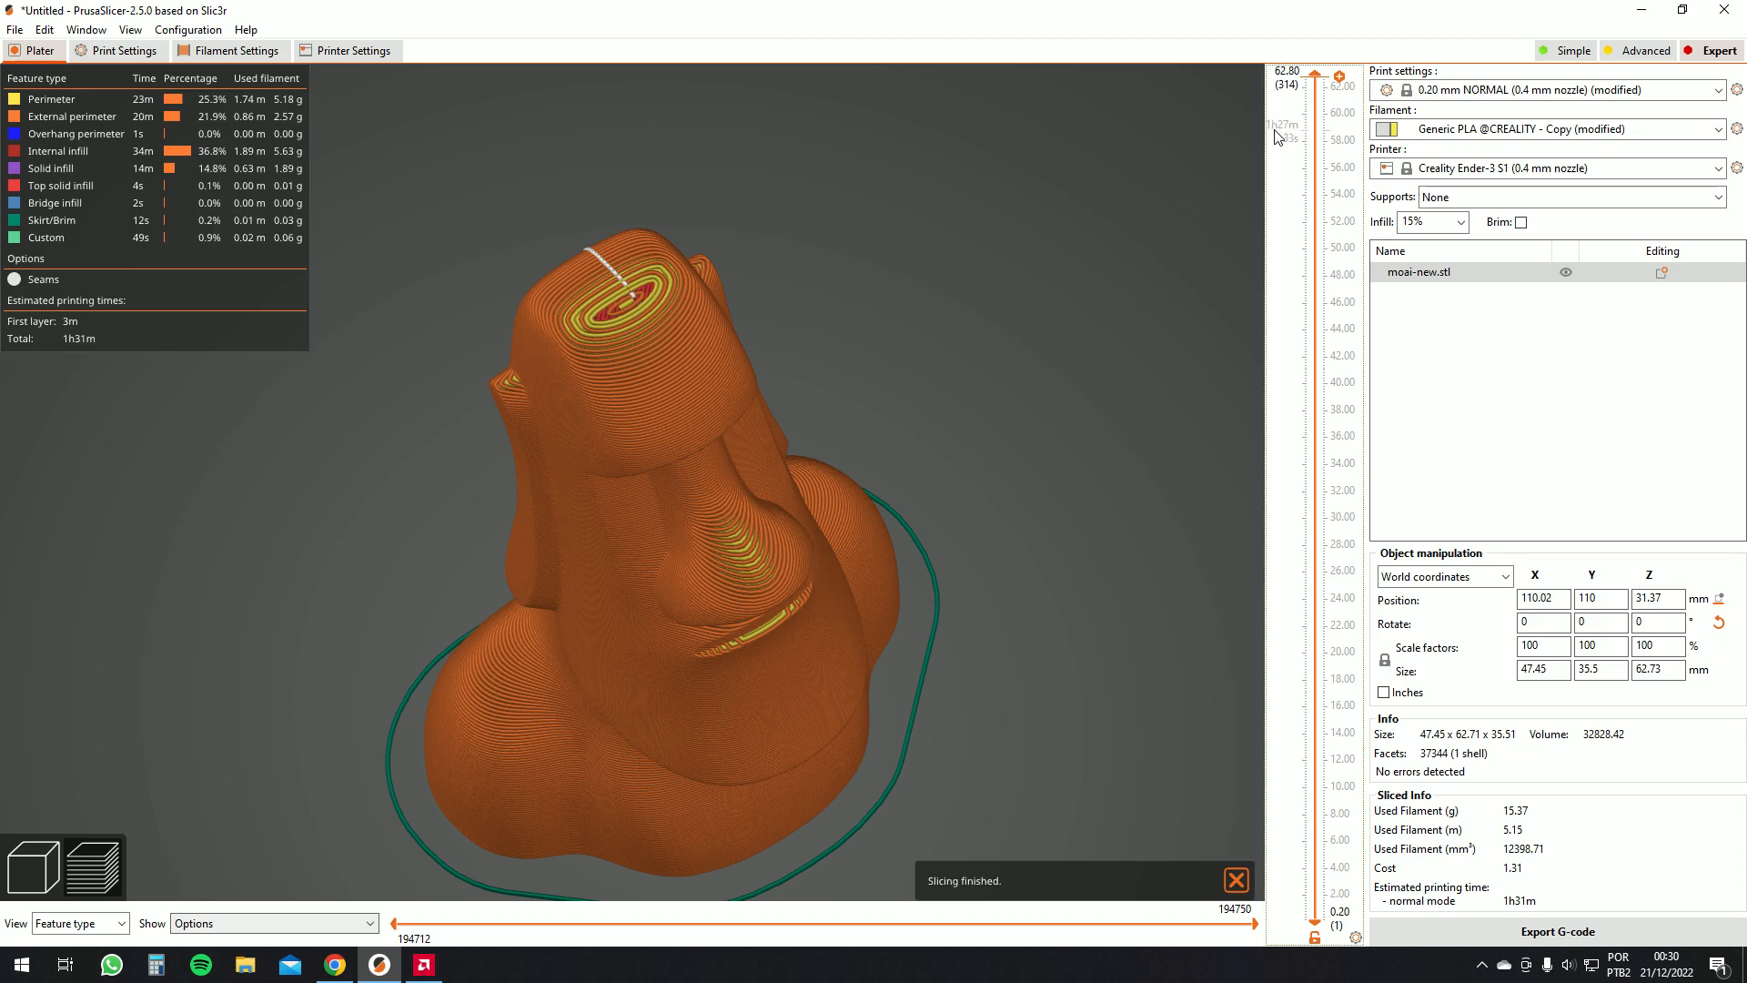
Lower the top layer limit and orbit around the cut model to examine the internal infill
left_click_drag(1315, 82, 1365, 460)
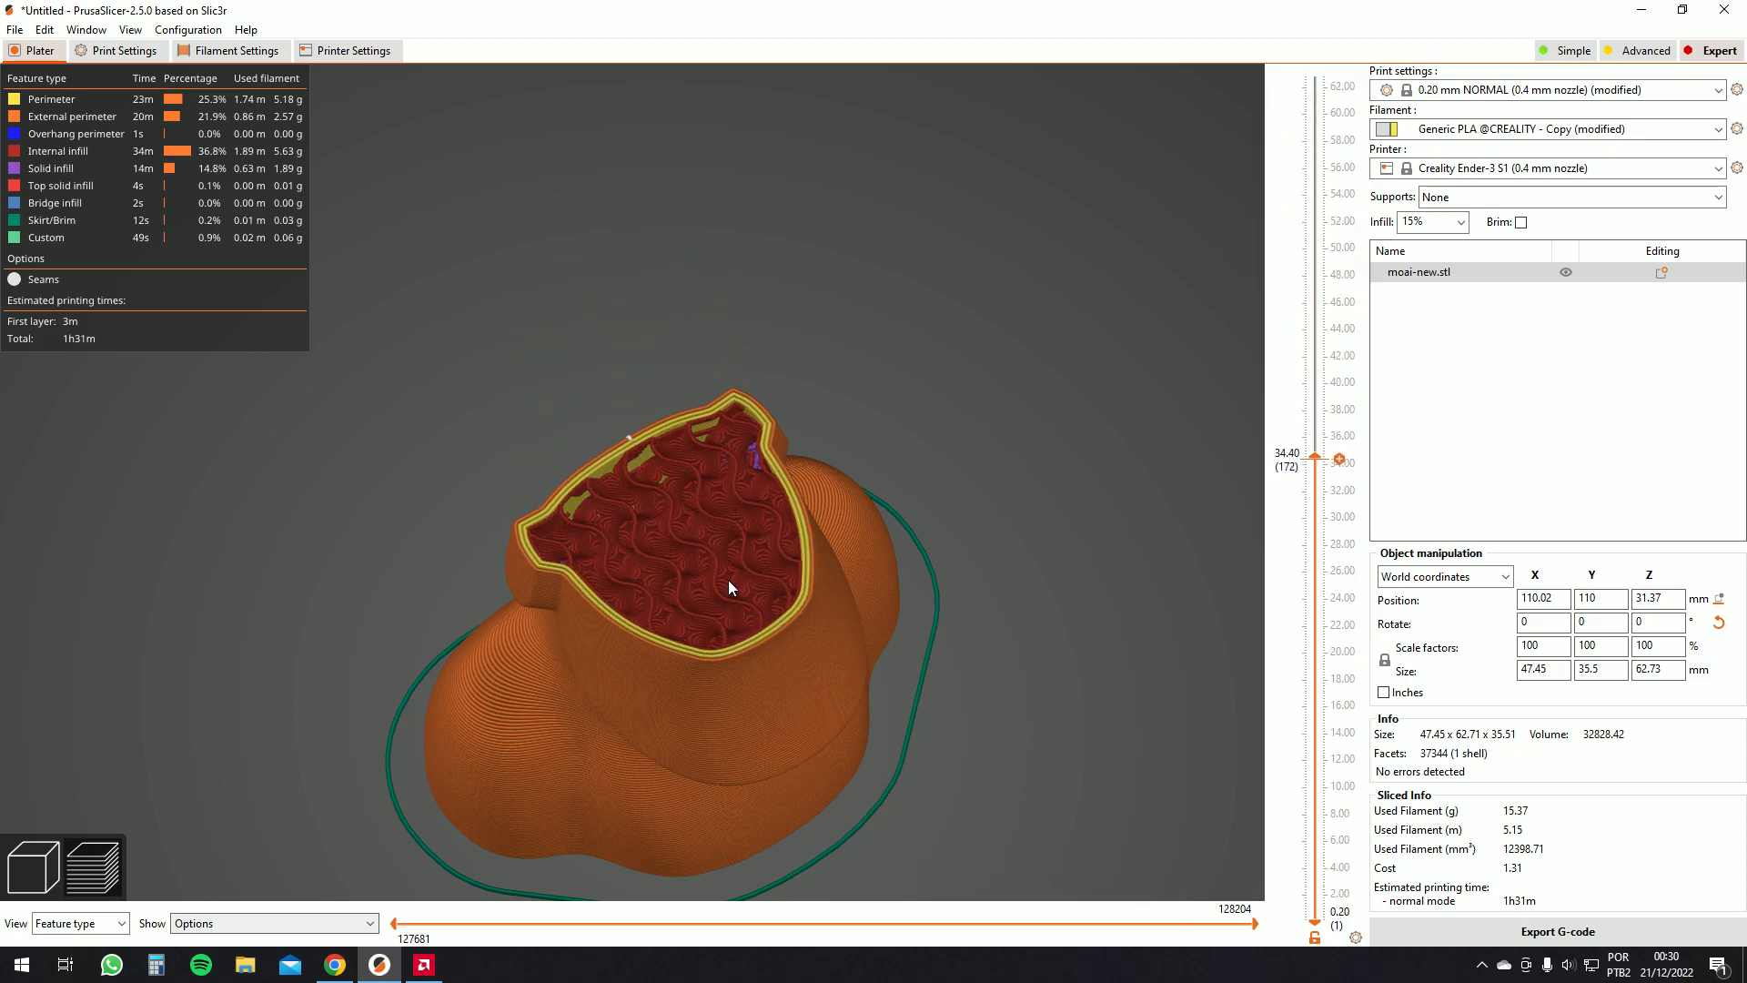
left_click_drag(1231, 253, 1078, 337)
scroll(733, 434, "up", 8)
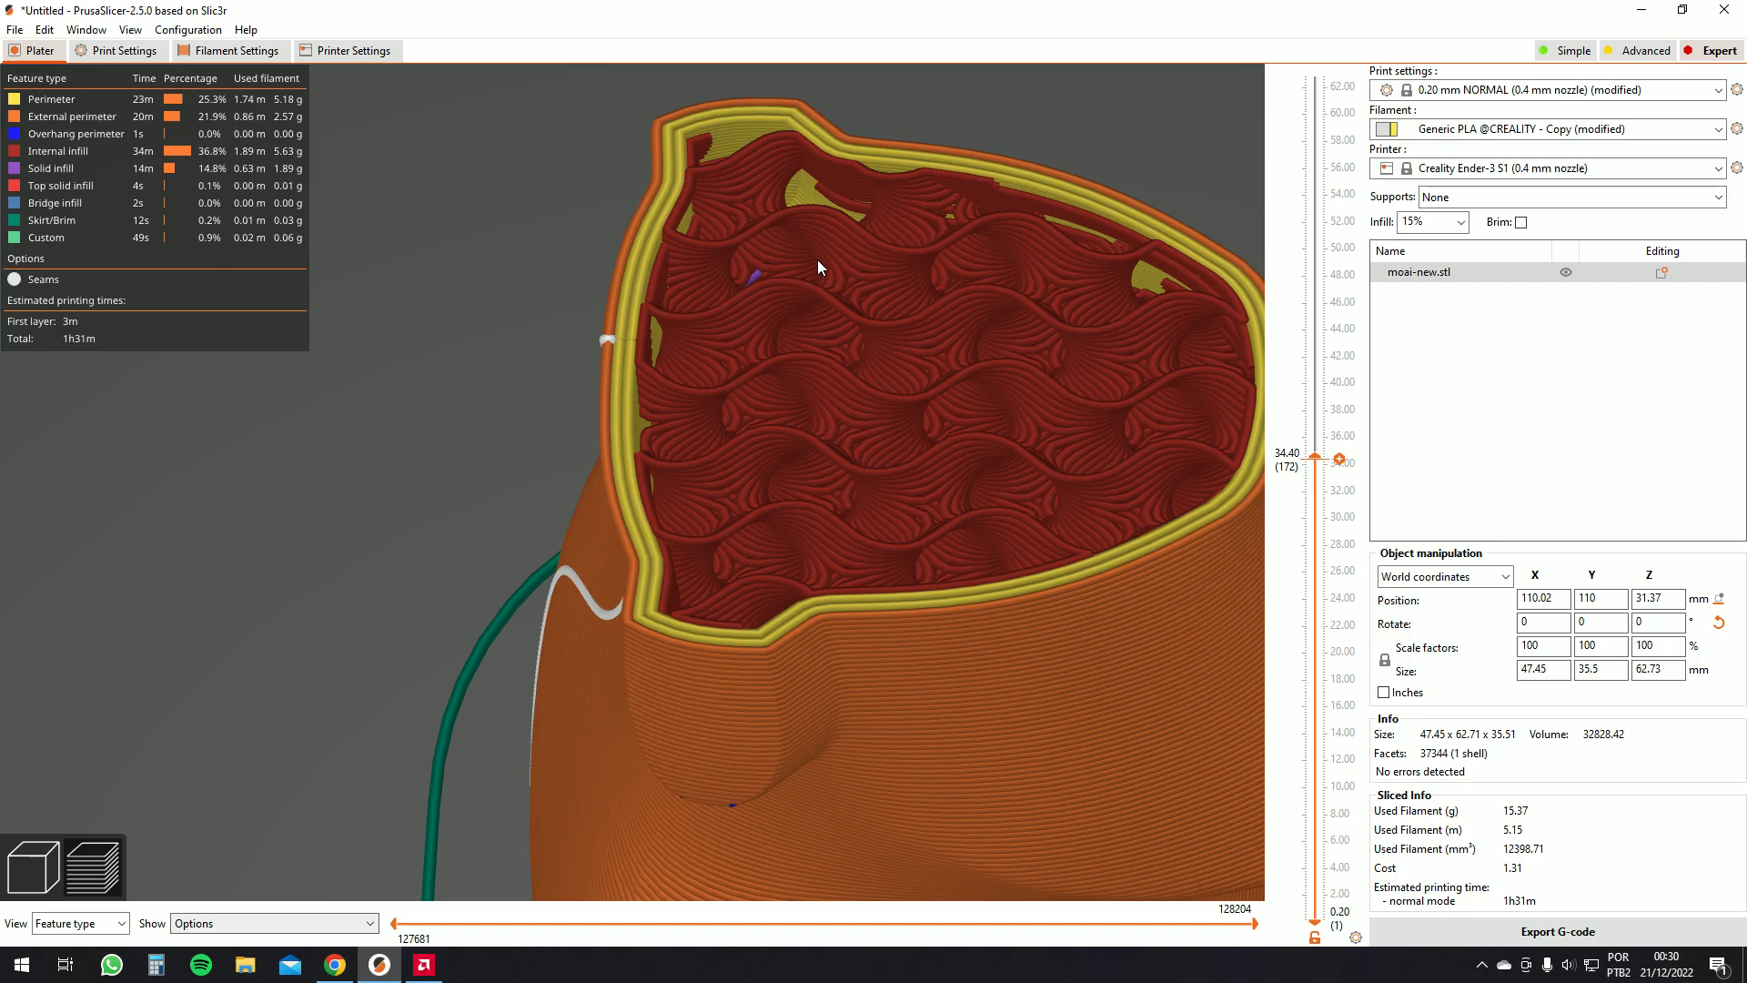
scroll(833, 254, "down", 2)
left_click_drag(922, 341, 861, 367)
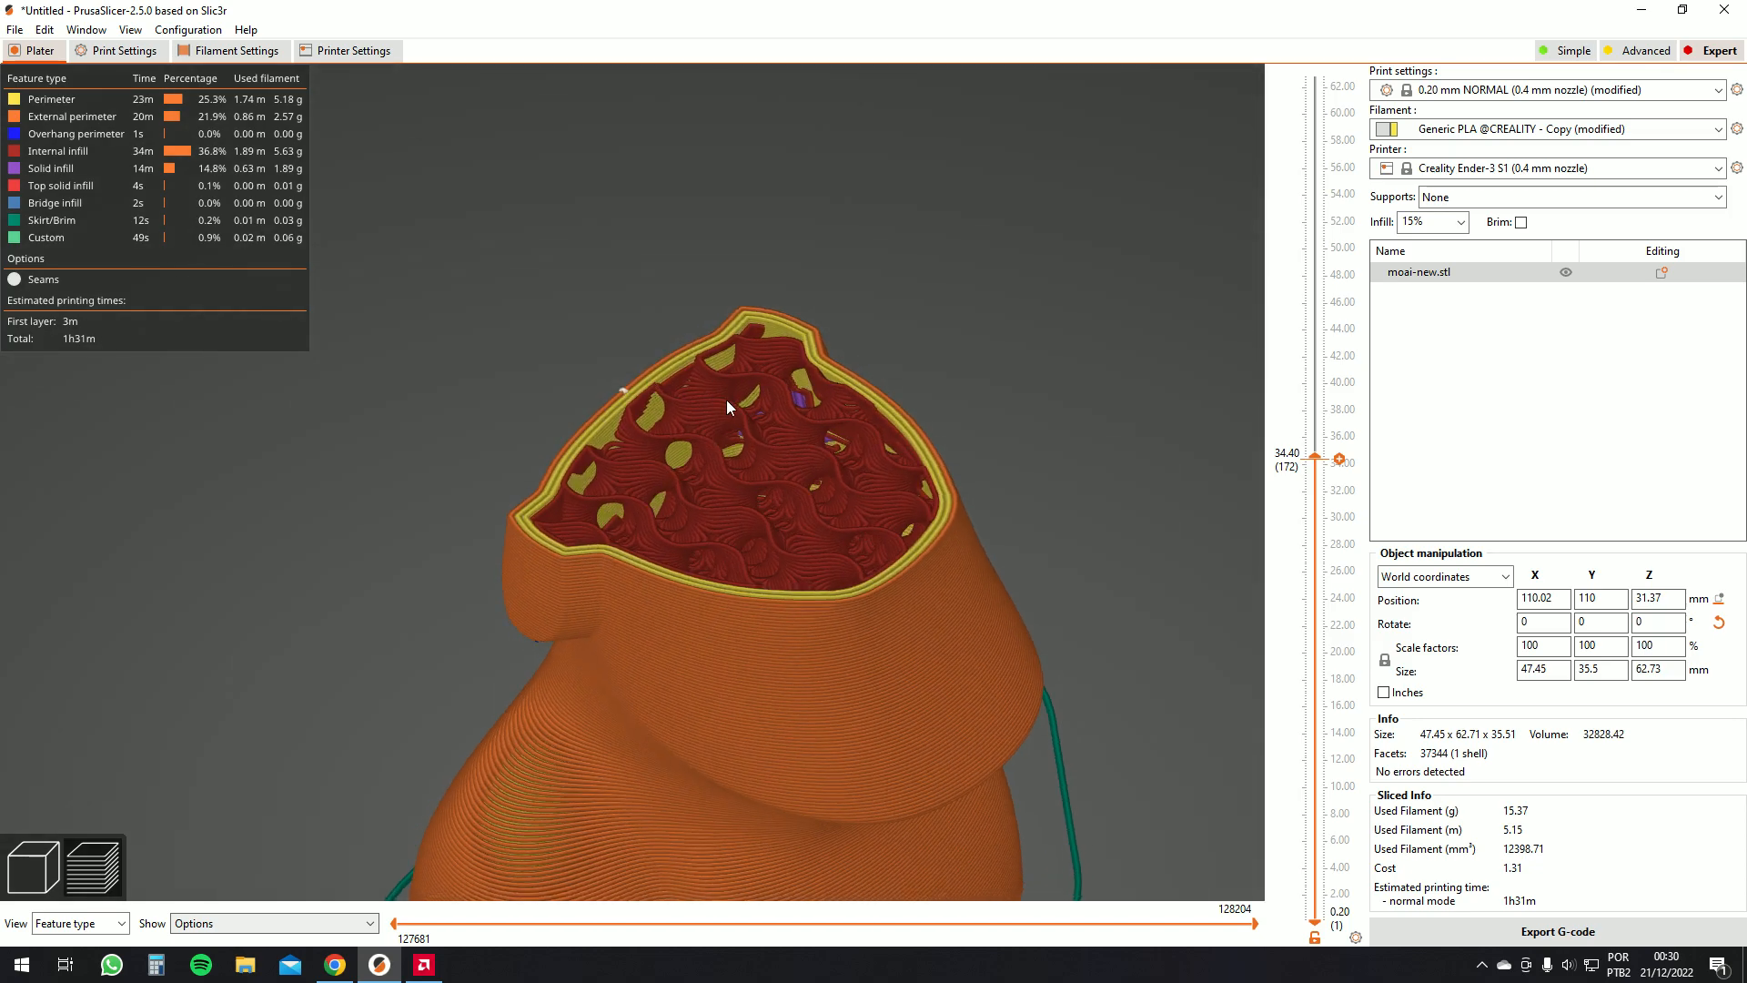
left_click_drag(816, 467, 762, 477)
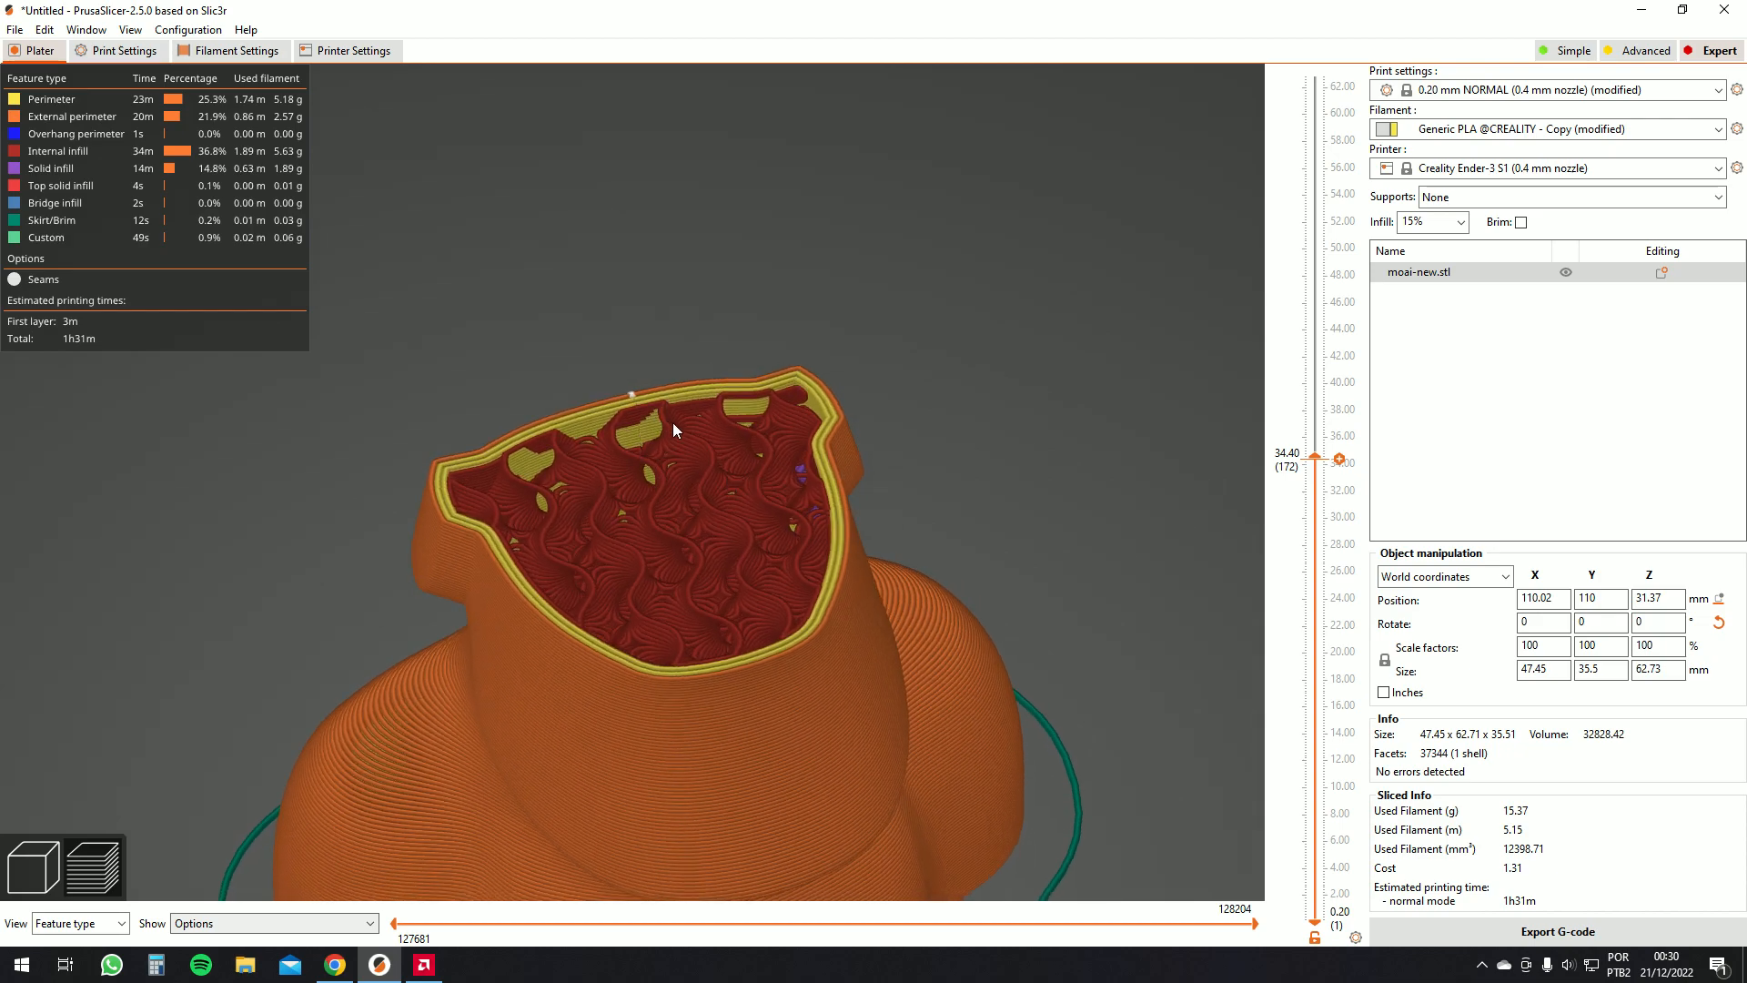
scroll(674, 491, "down", 5)
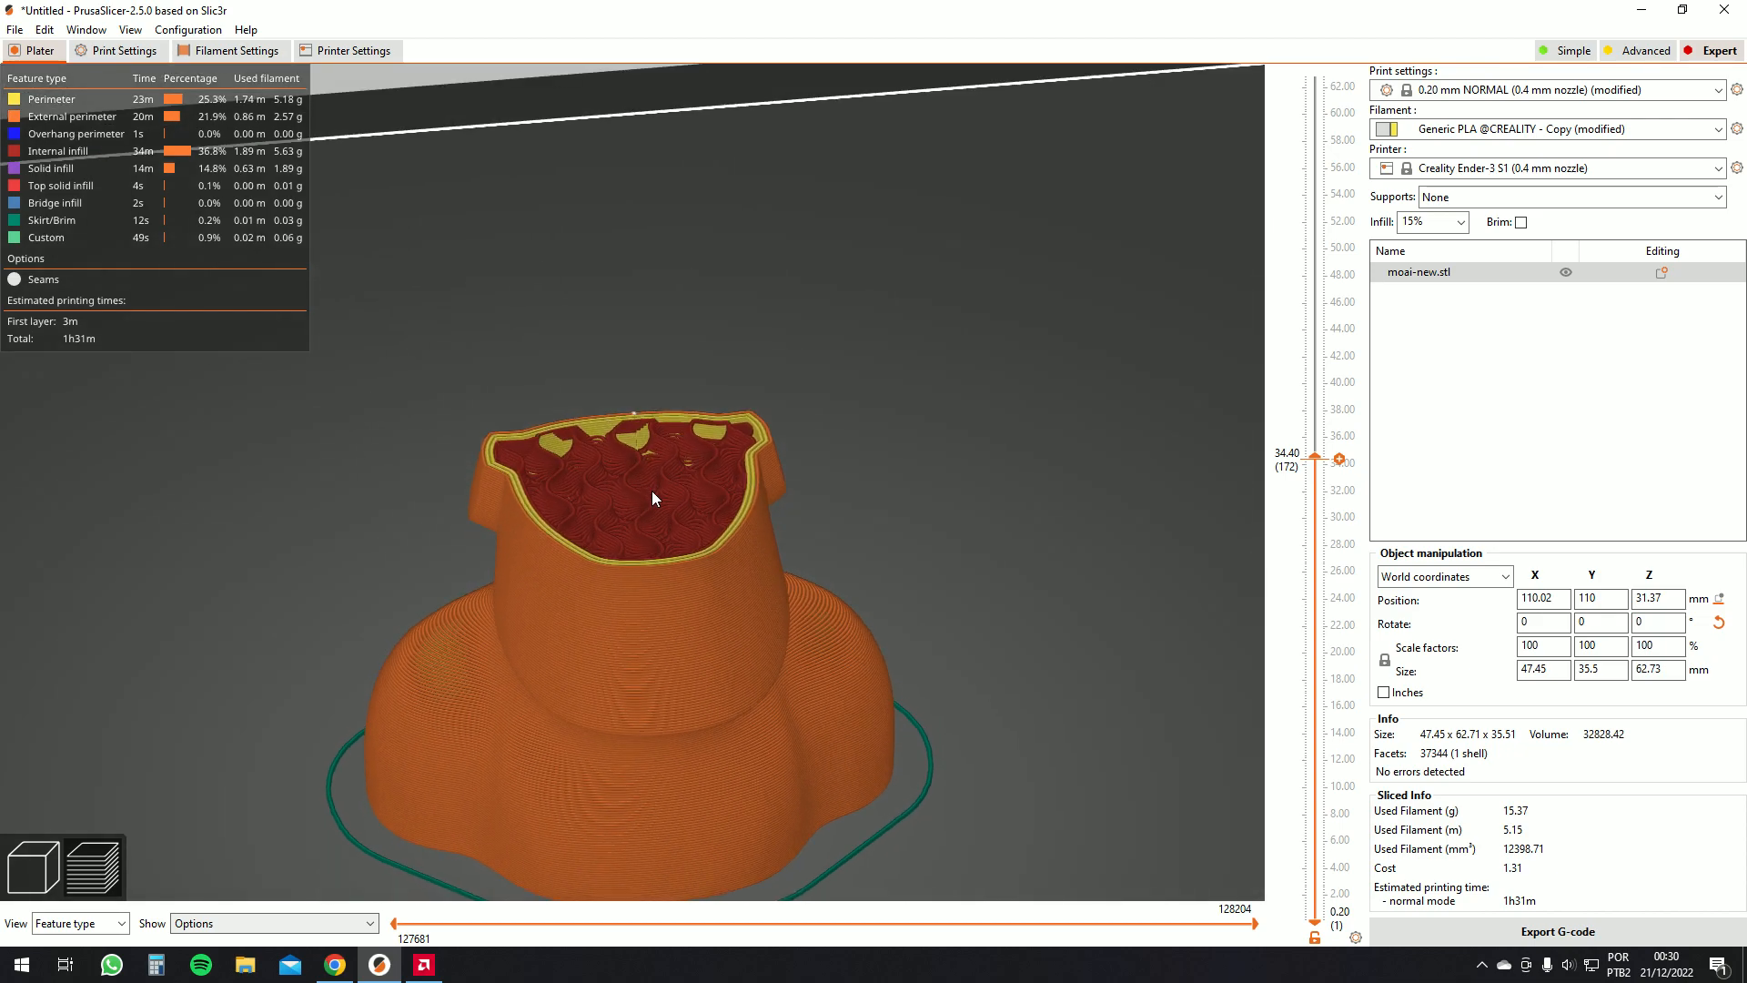
left_click_drag(1315, 463, 1313, 74)
left_click_drag(1153, 146, 544, 91)
Review the skirt and brim settings, then return to the sliced preview
left_click(120, 50)
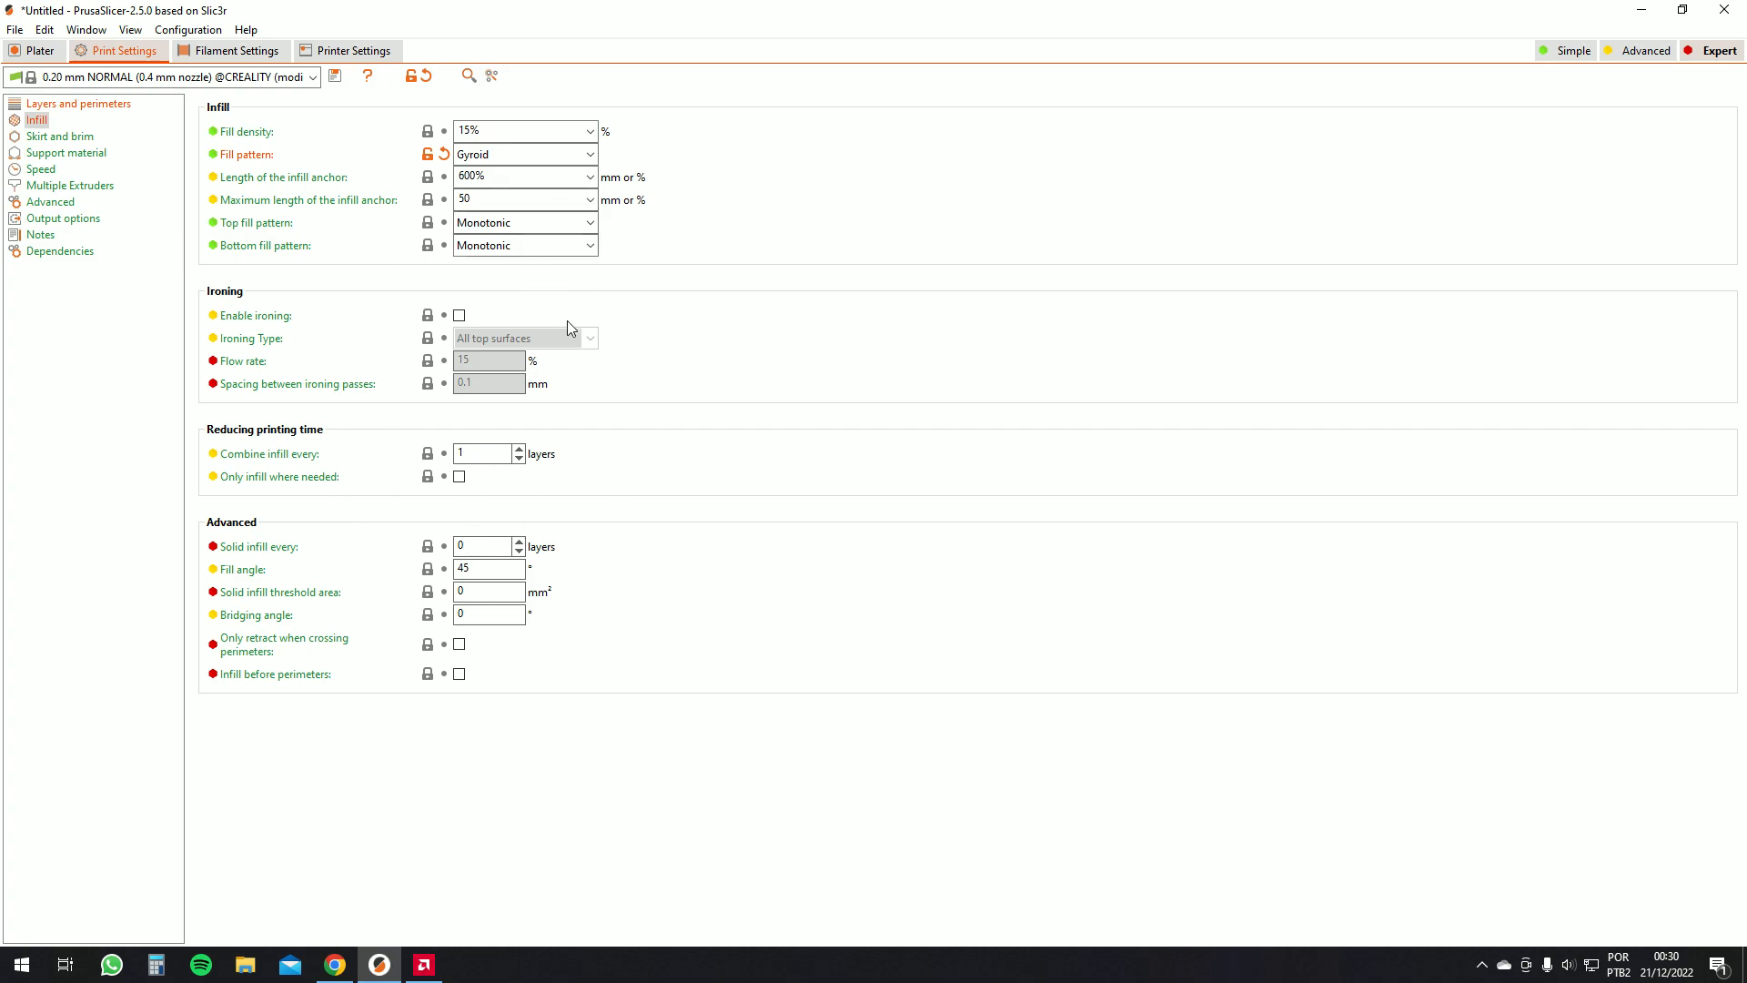
left_click(59, 137)
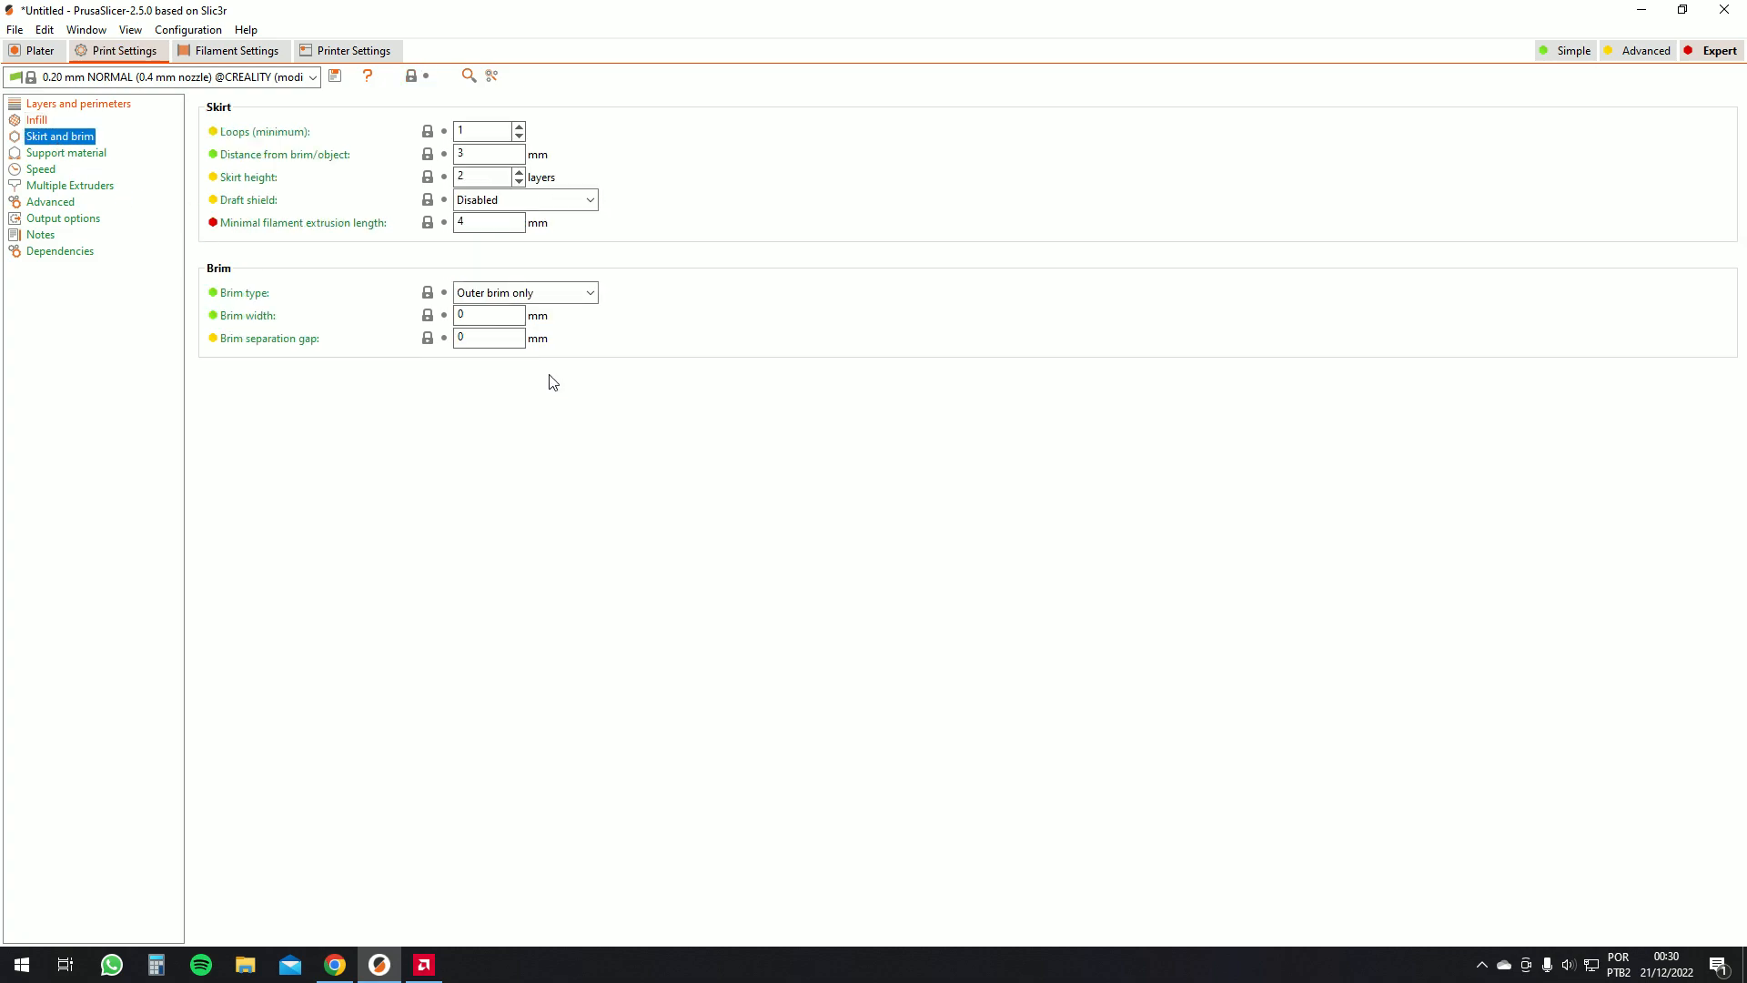
key("Tab")
left_click(40, 50)
left_click_drag(745, 433, 795, 675)
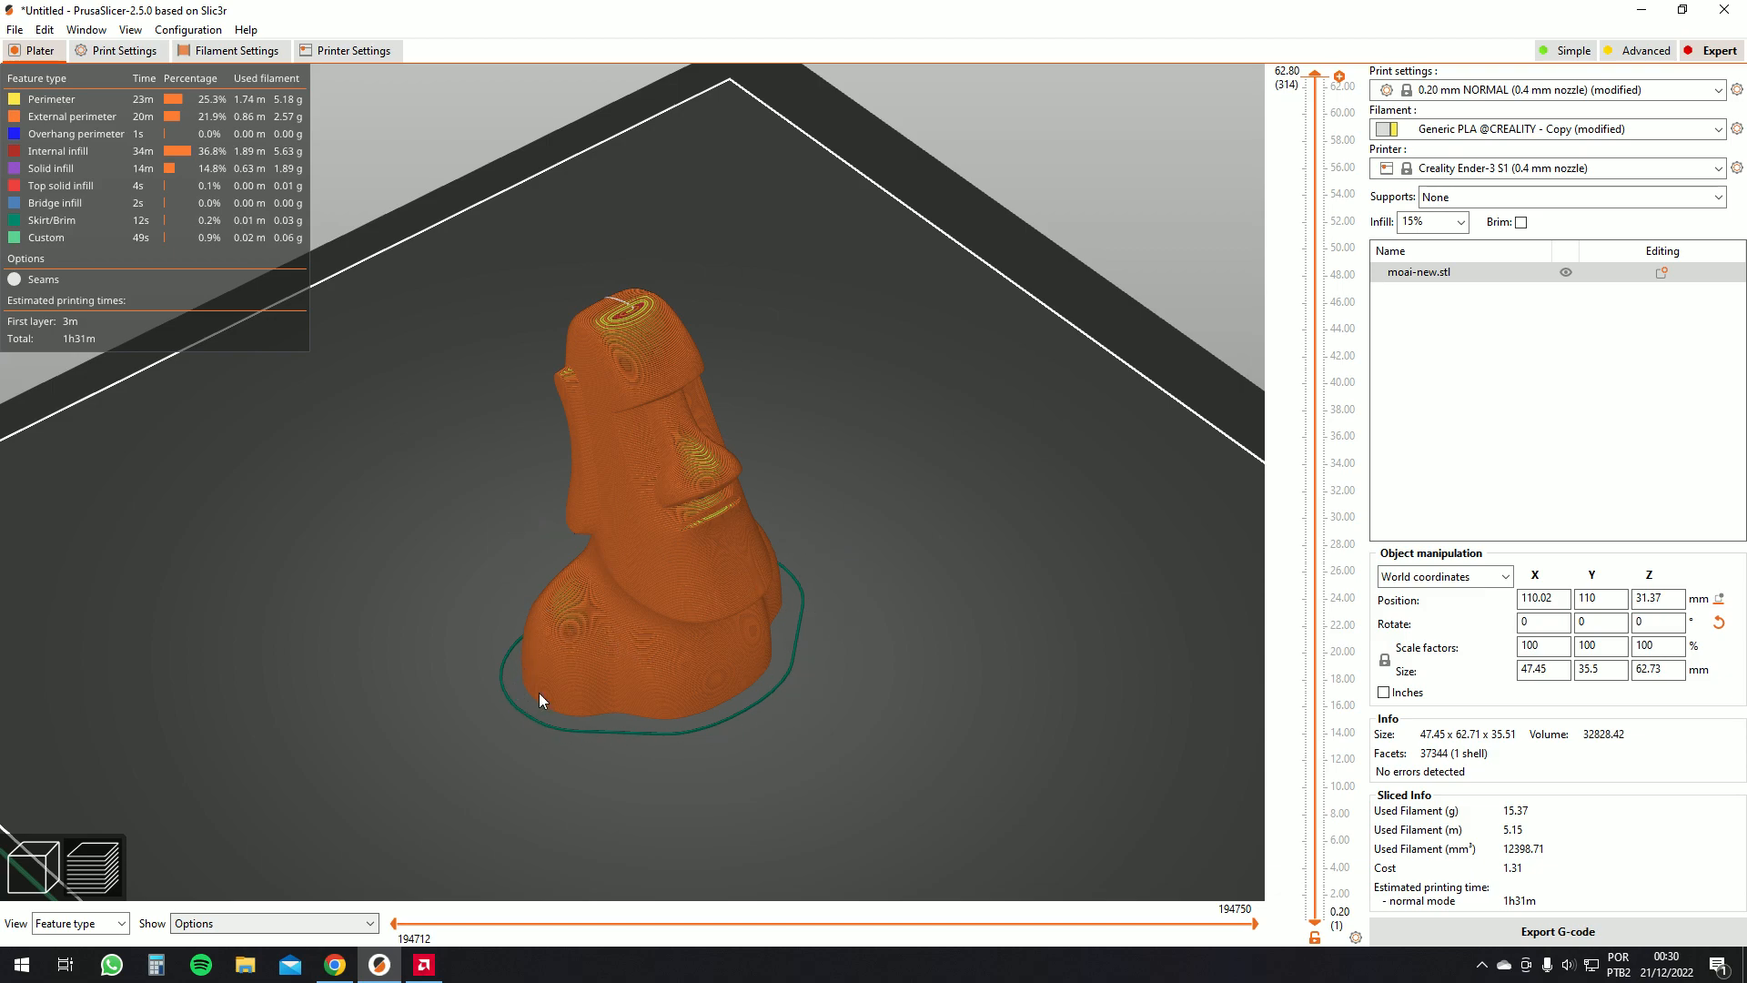
Set the skirt to 2 loops, 5 mm distance from the object and a height of 1 layer
scroll(838, 702, "up", 3)
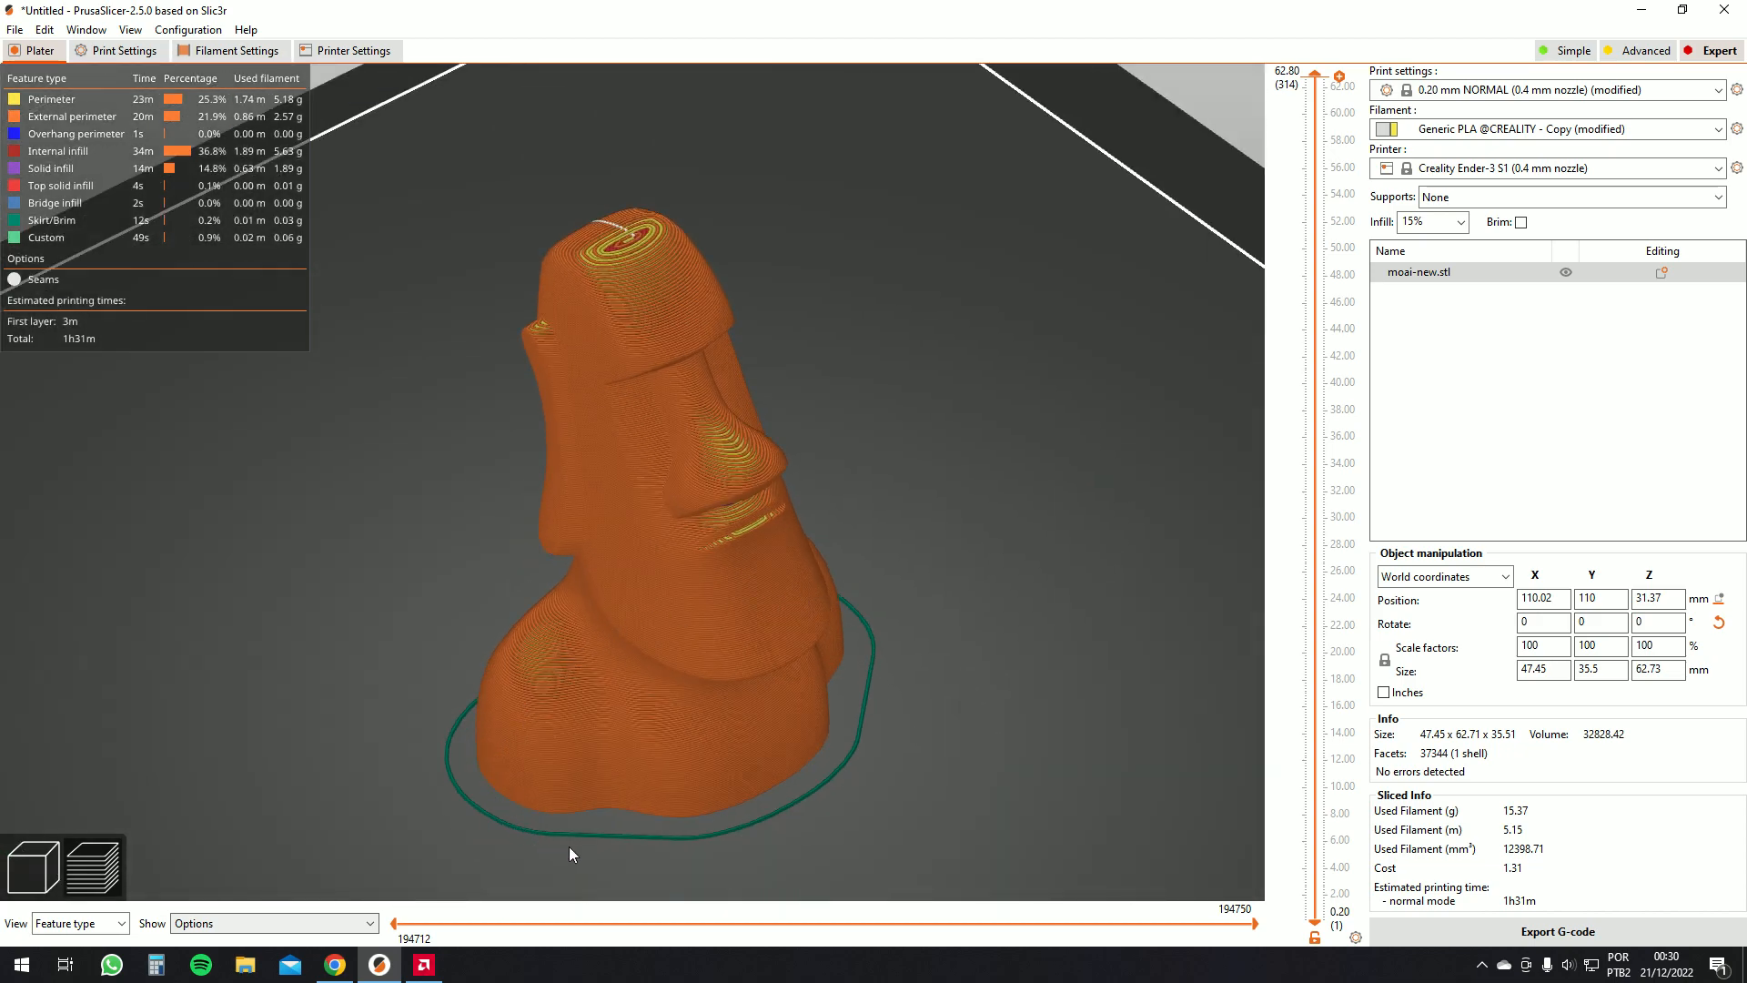
left_click_drag(744, 690, 736, 425)
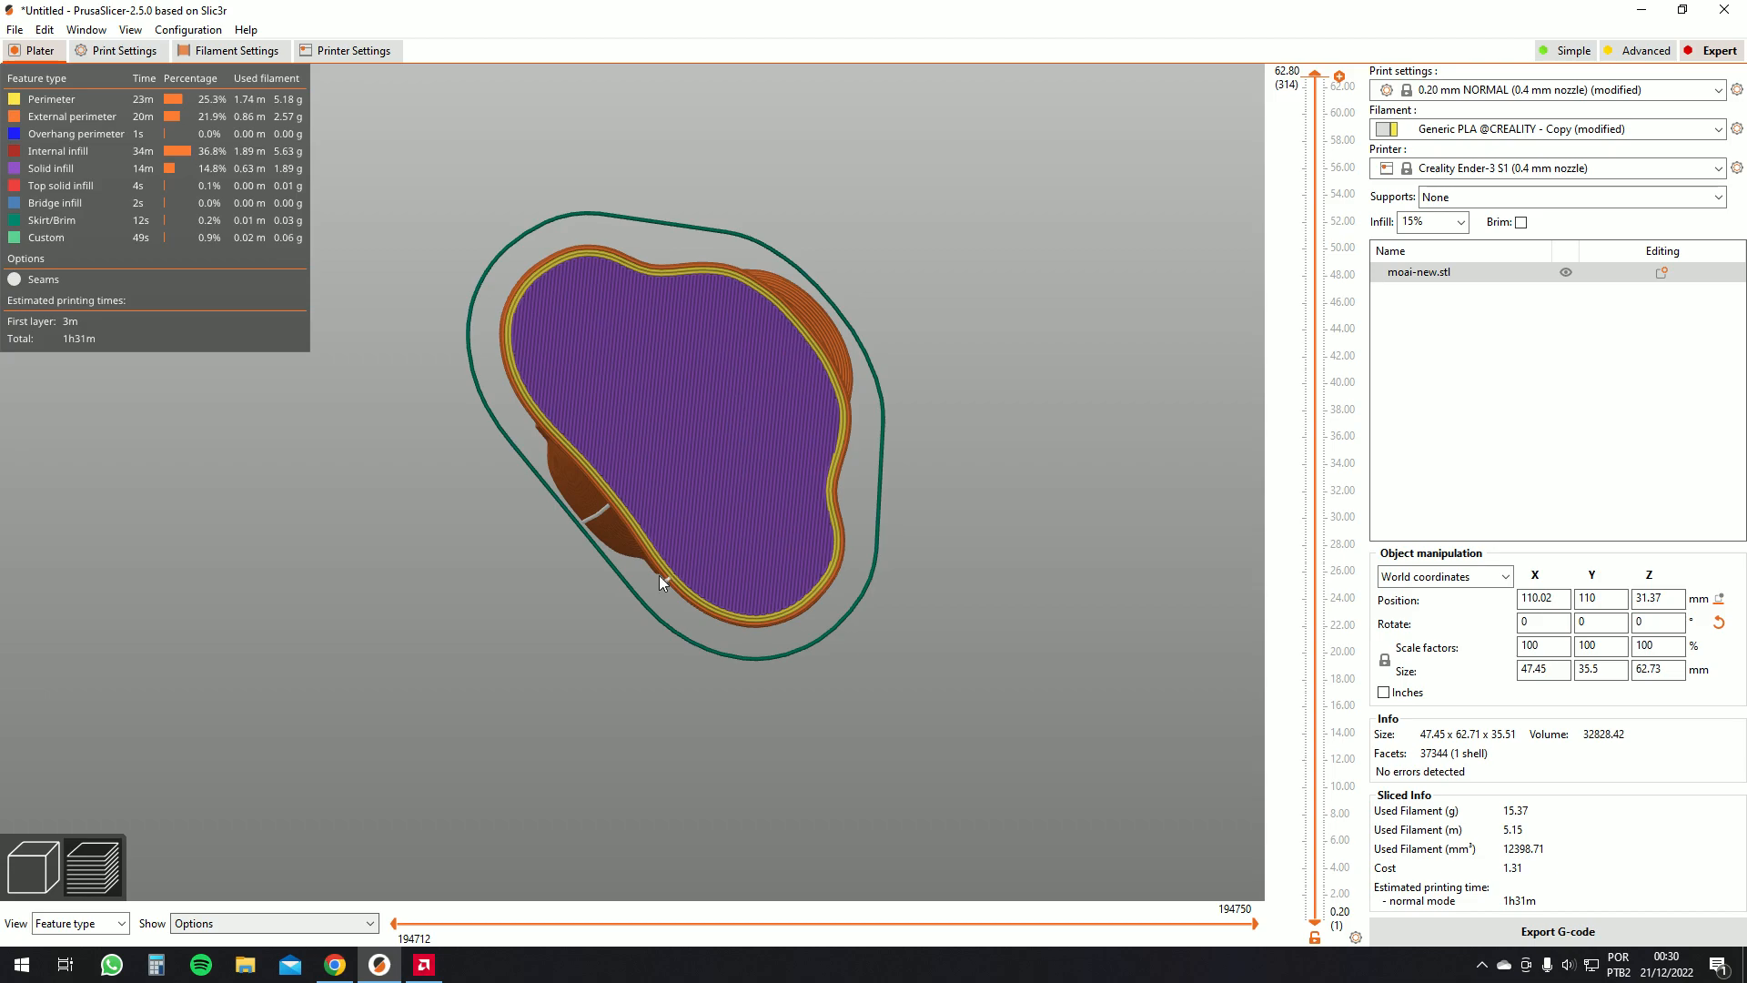
left_click(160, 57)
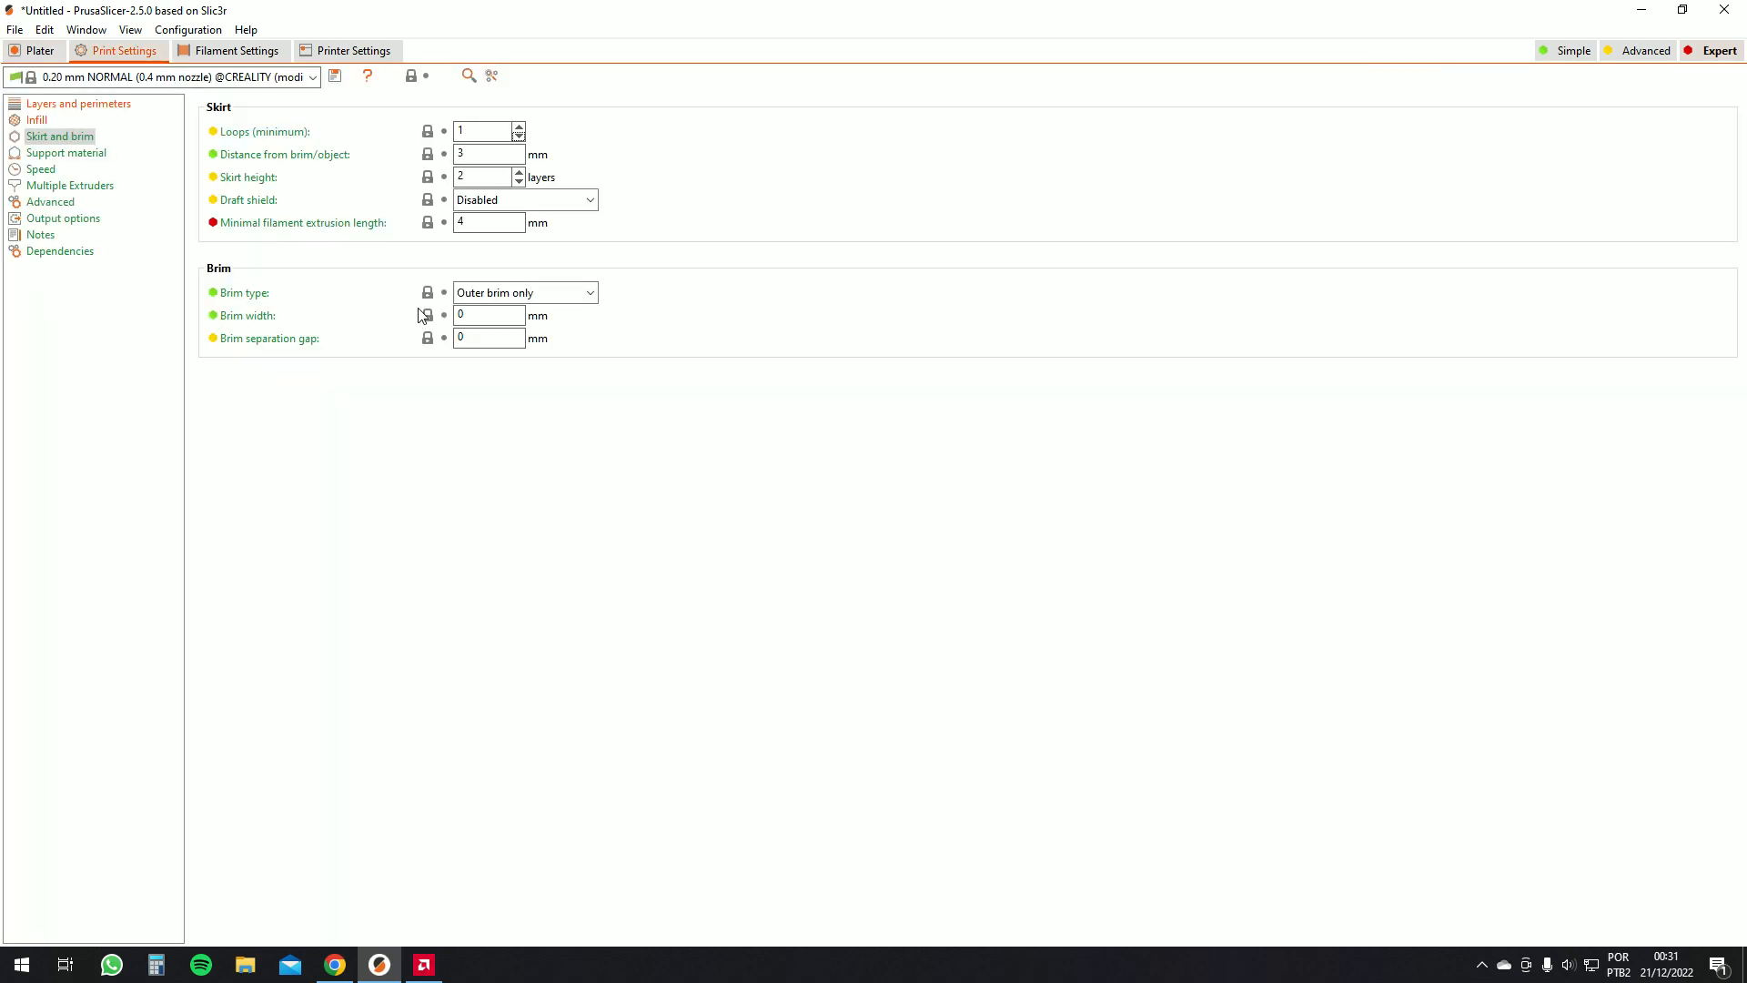
left_click(518, 127)
left_click(519, 181)
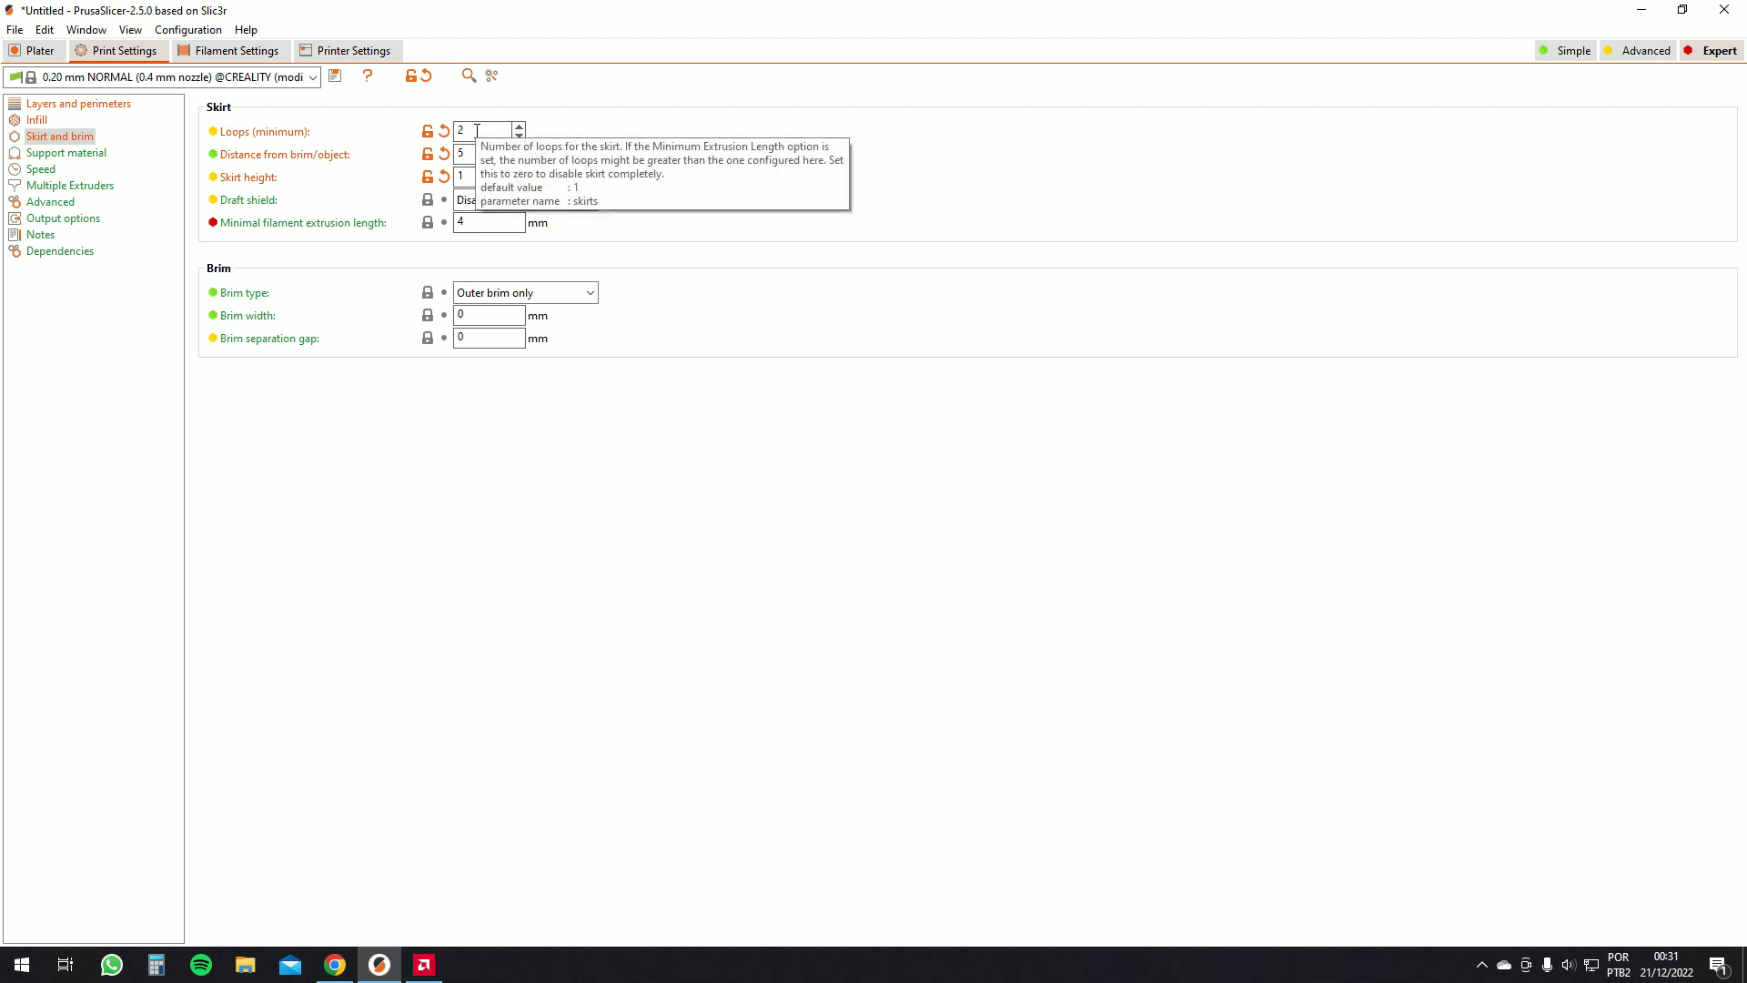
key("Tab")
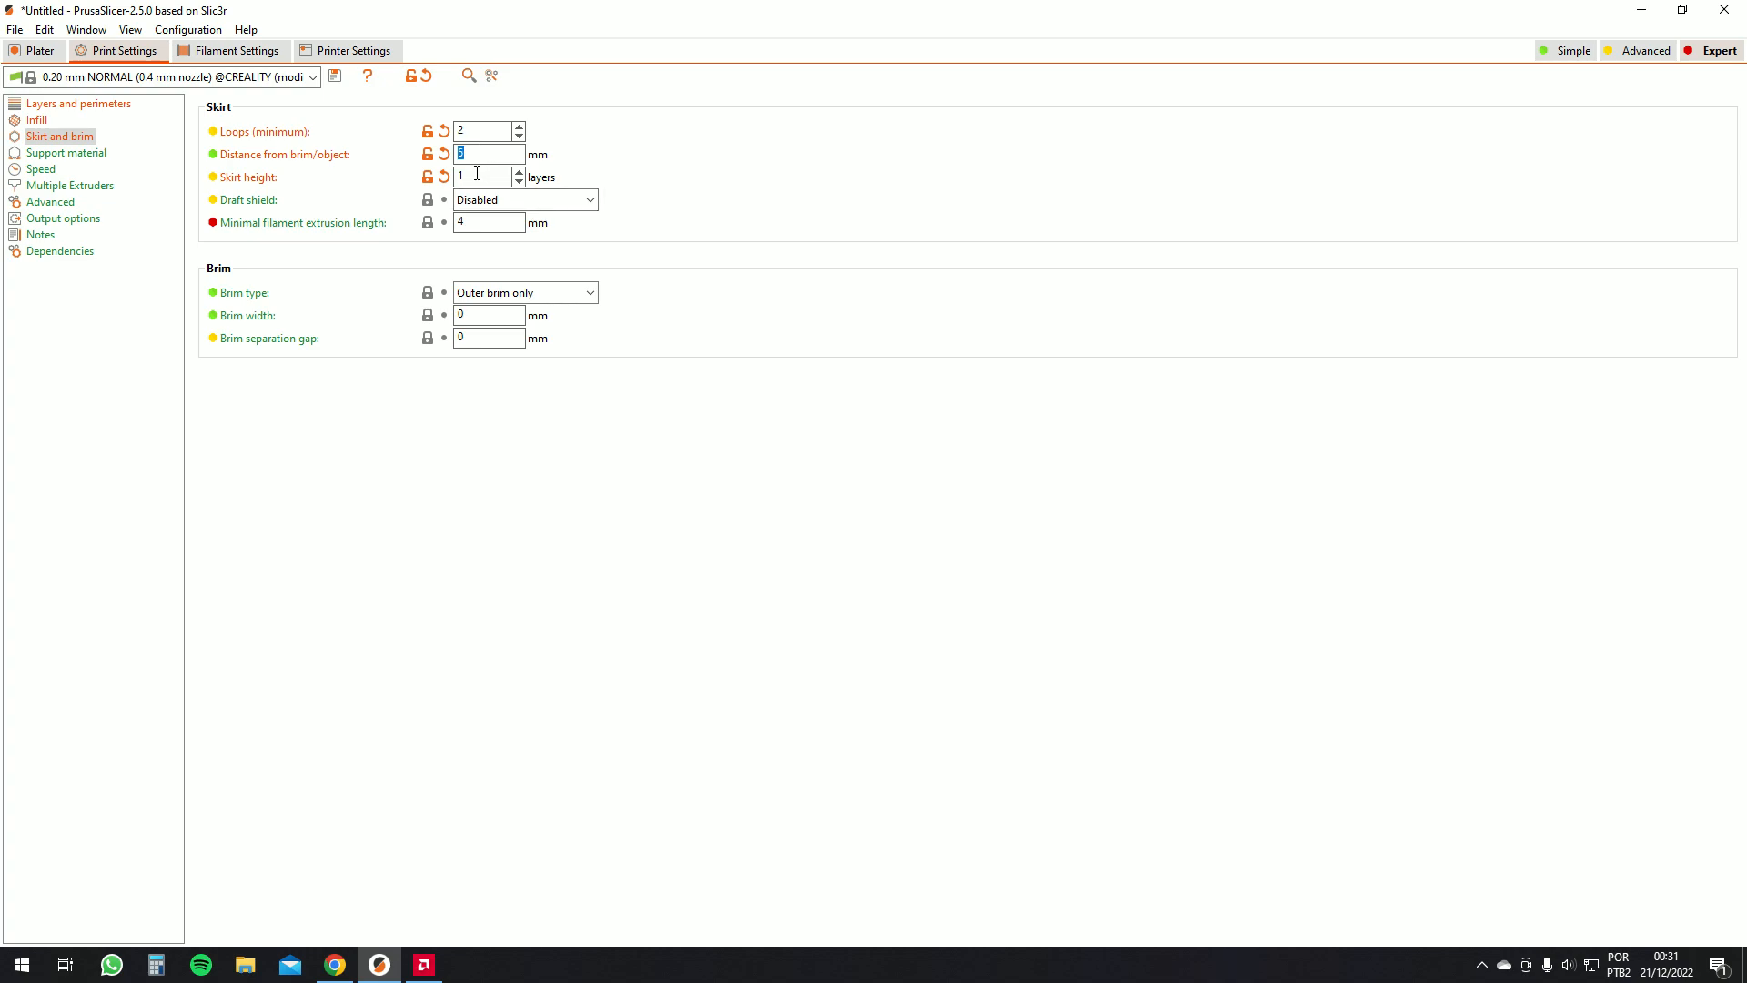
double_click(476, 175)
Return to the preview and orbit around the re-sliced moai to inspect the new skirt
left_click(37, 51)
left_click(1508, 963)
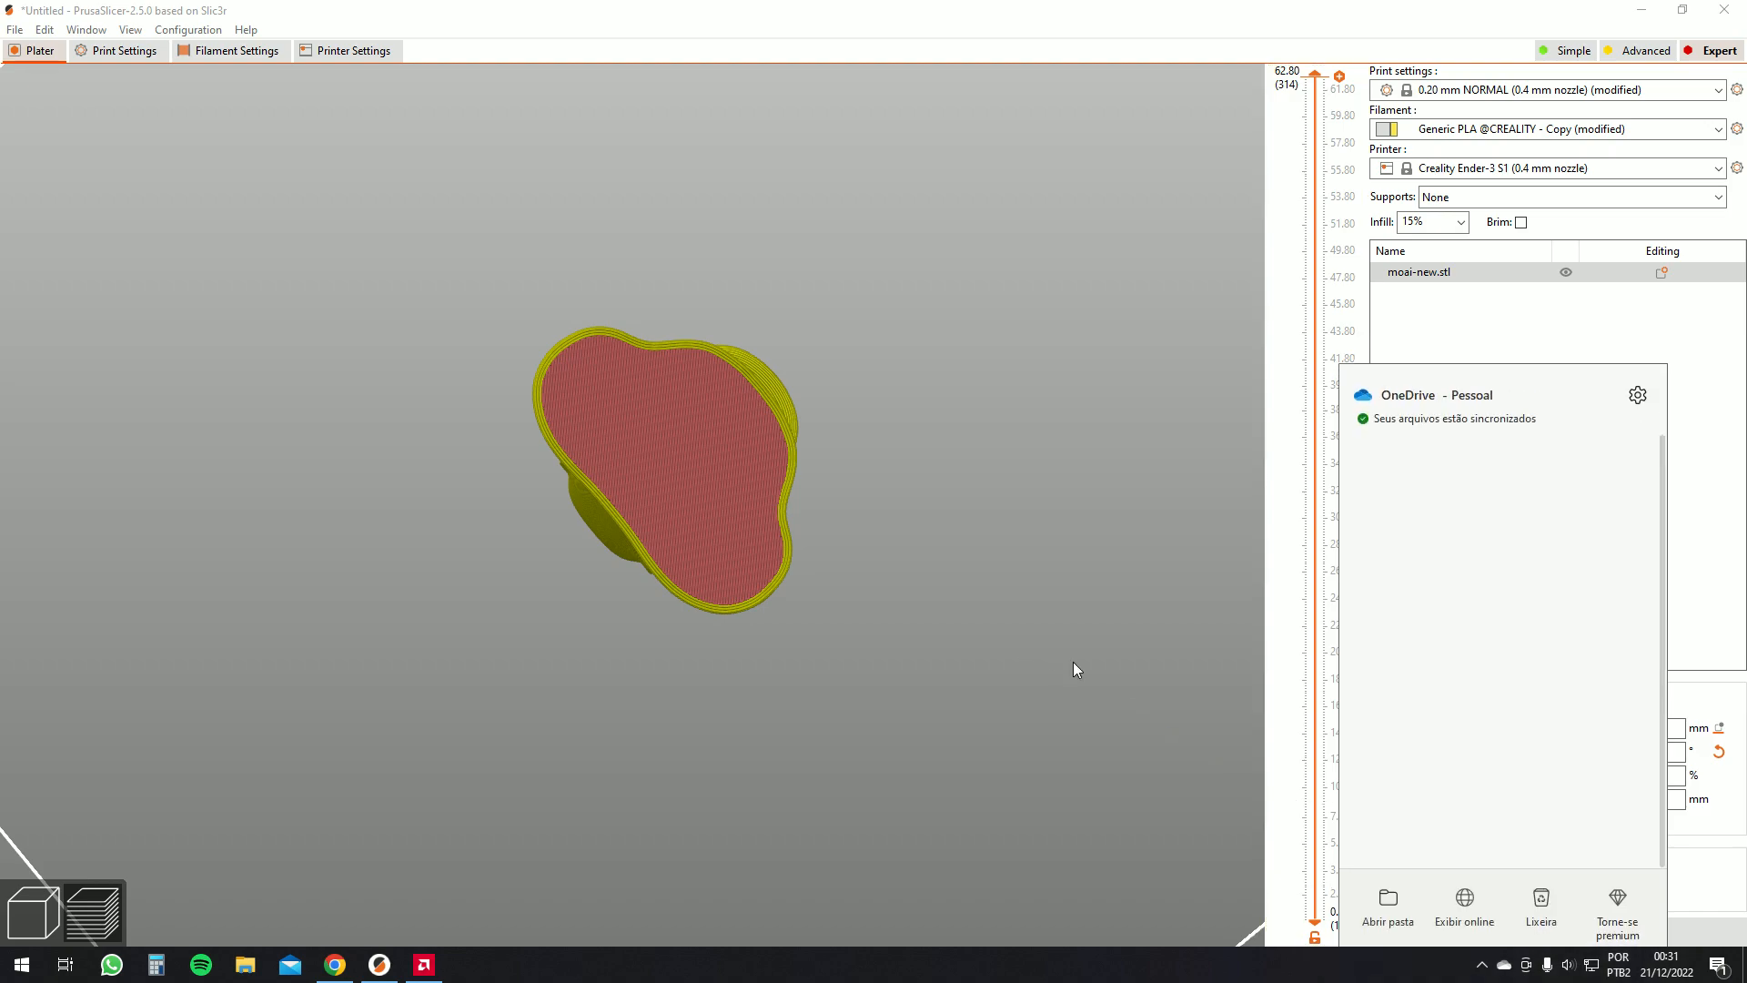
left_click_drag(1050, 652, 1058, 656)
left_click(1468, 929)
left_click_drag(937, 565, 909, 691)
scroll(941, 628, "up", 3)
scroll(1034, 706, "up", 5)
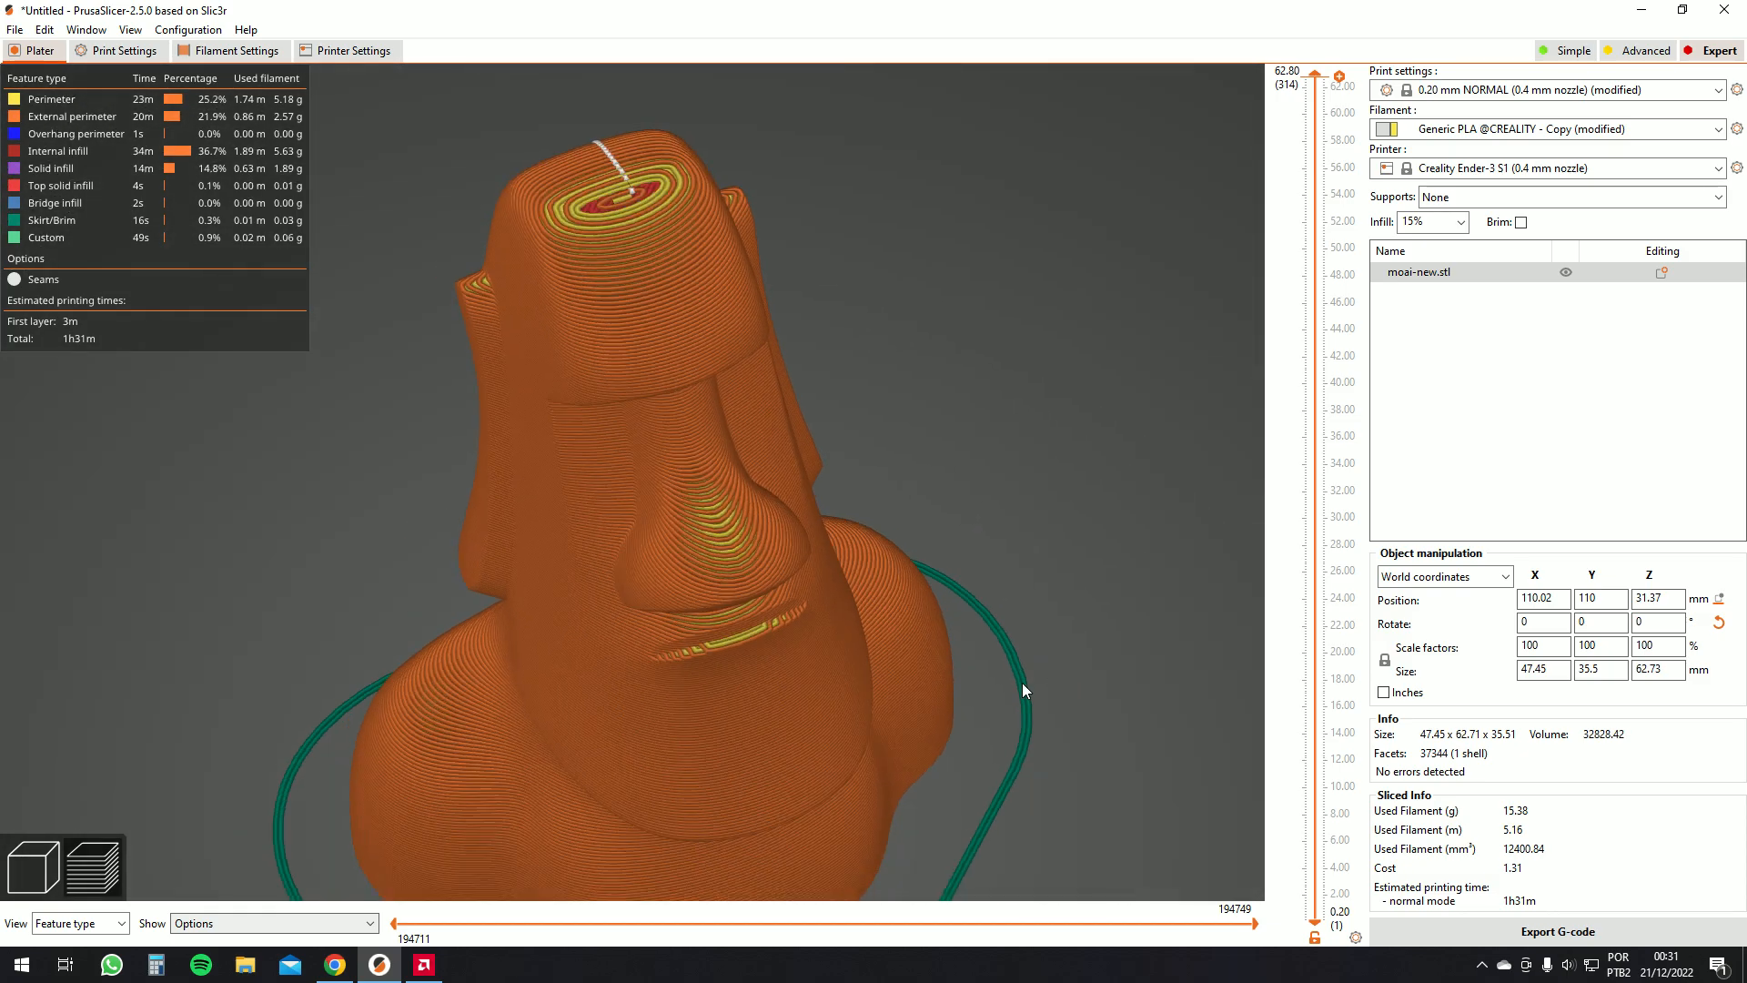
scroll(1019, 686, "down", 3)
left_click_drag(1005, 679, 970, 670)
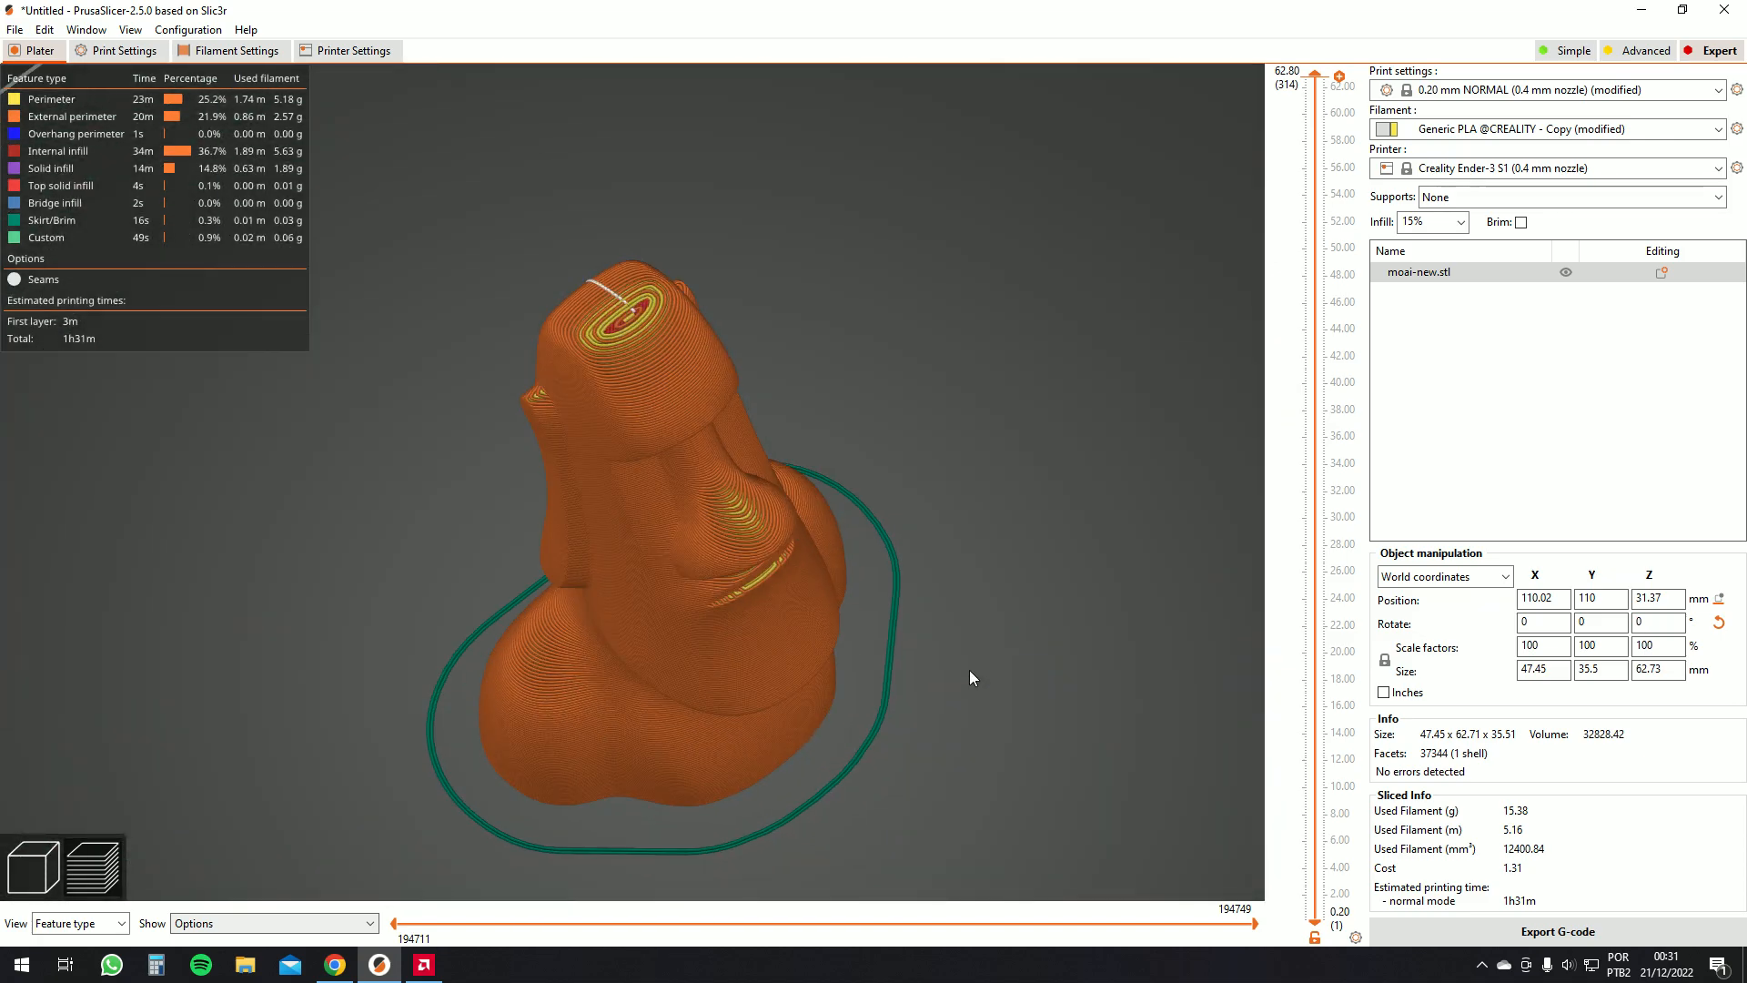
scroll(970, 670, "up", 5)
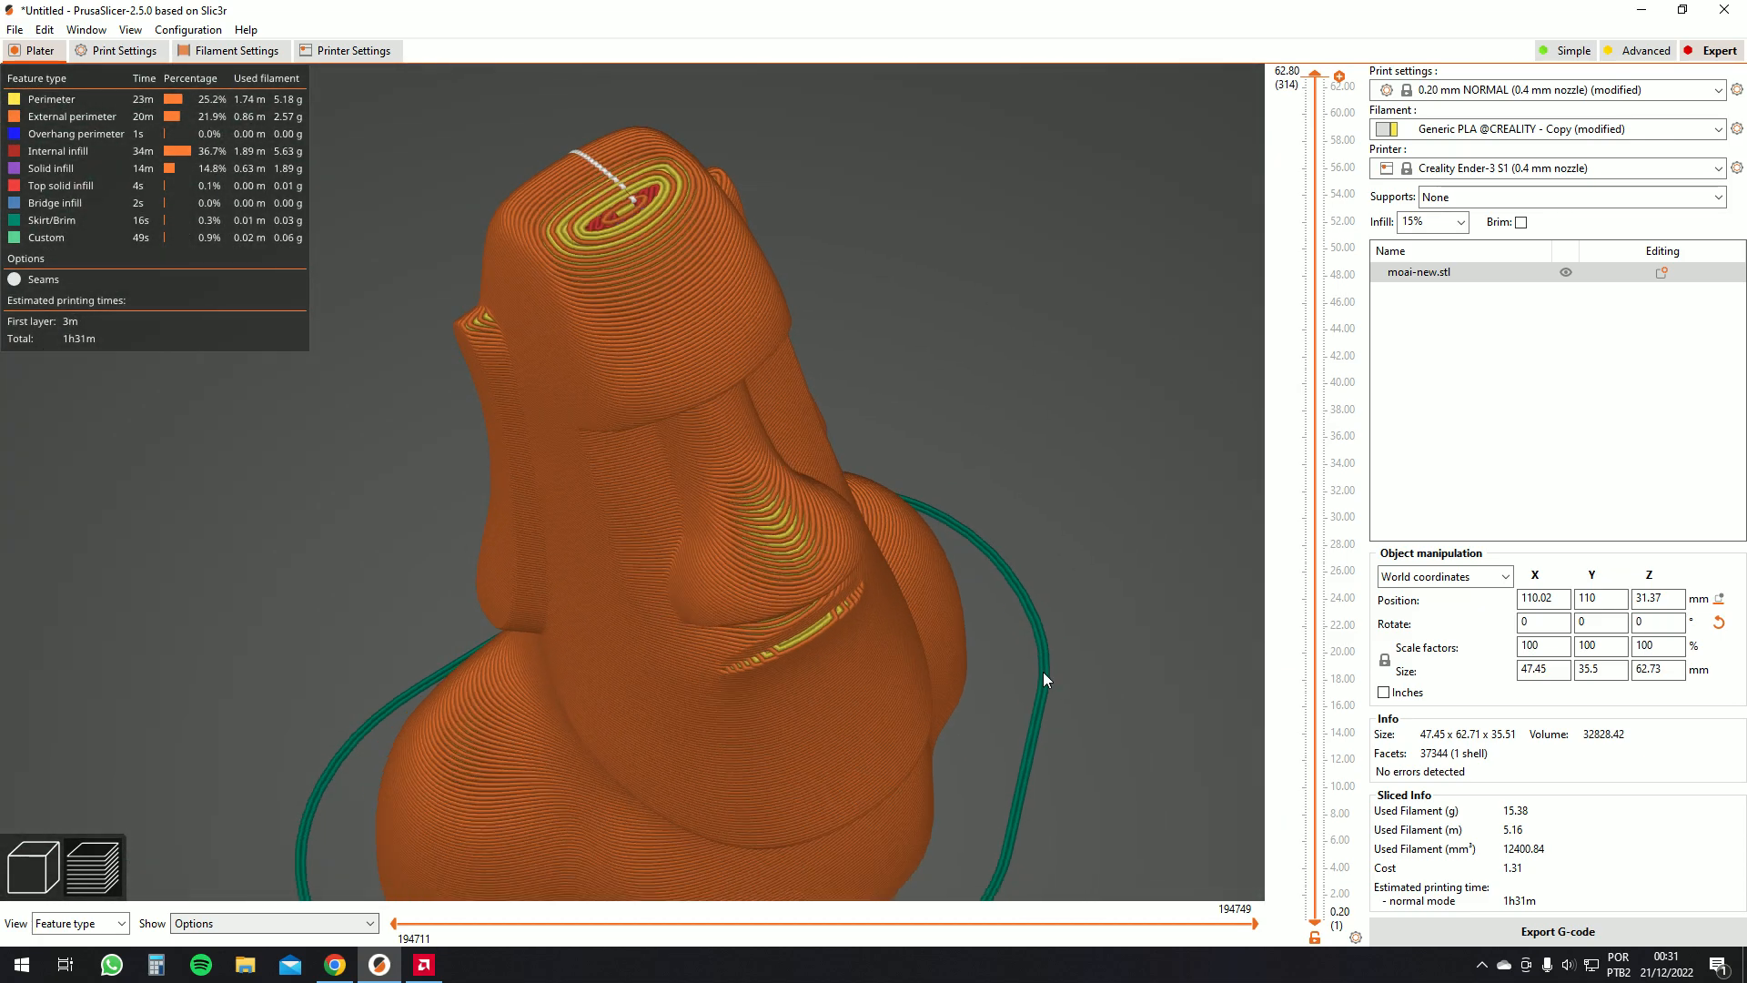
scroll(982, 657, "down", 5)
left_click_drag(981, 657, 892, 501)
Enable support material generation, set the top contact Z distance to 0.15 mm, and slice the model
left_click(86, 30)
left_click(133, 77)
left_click(80, 154)
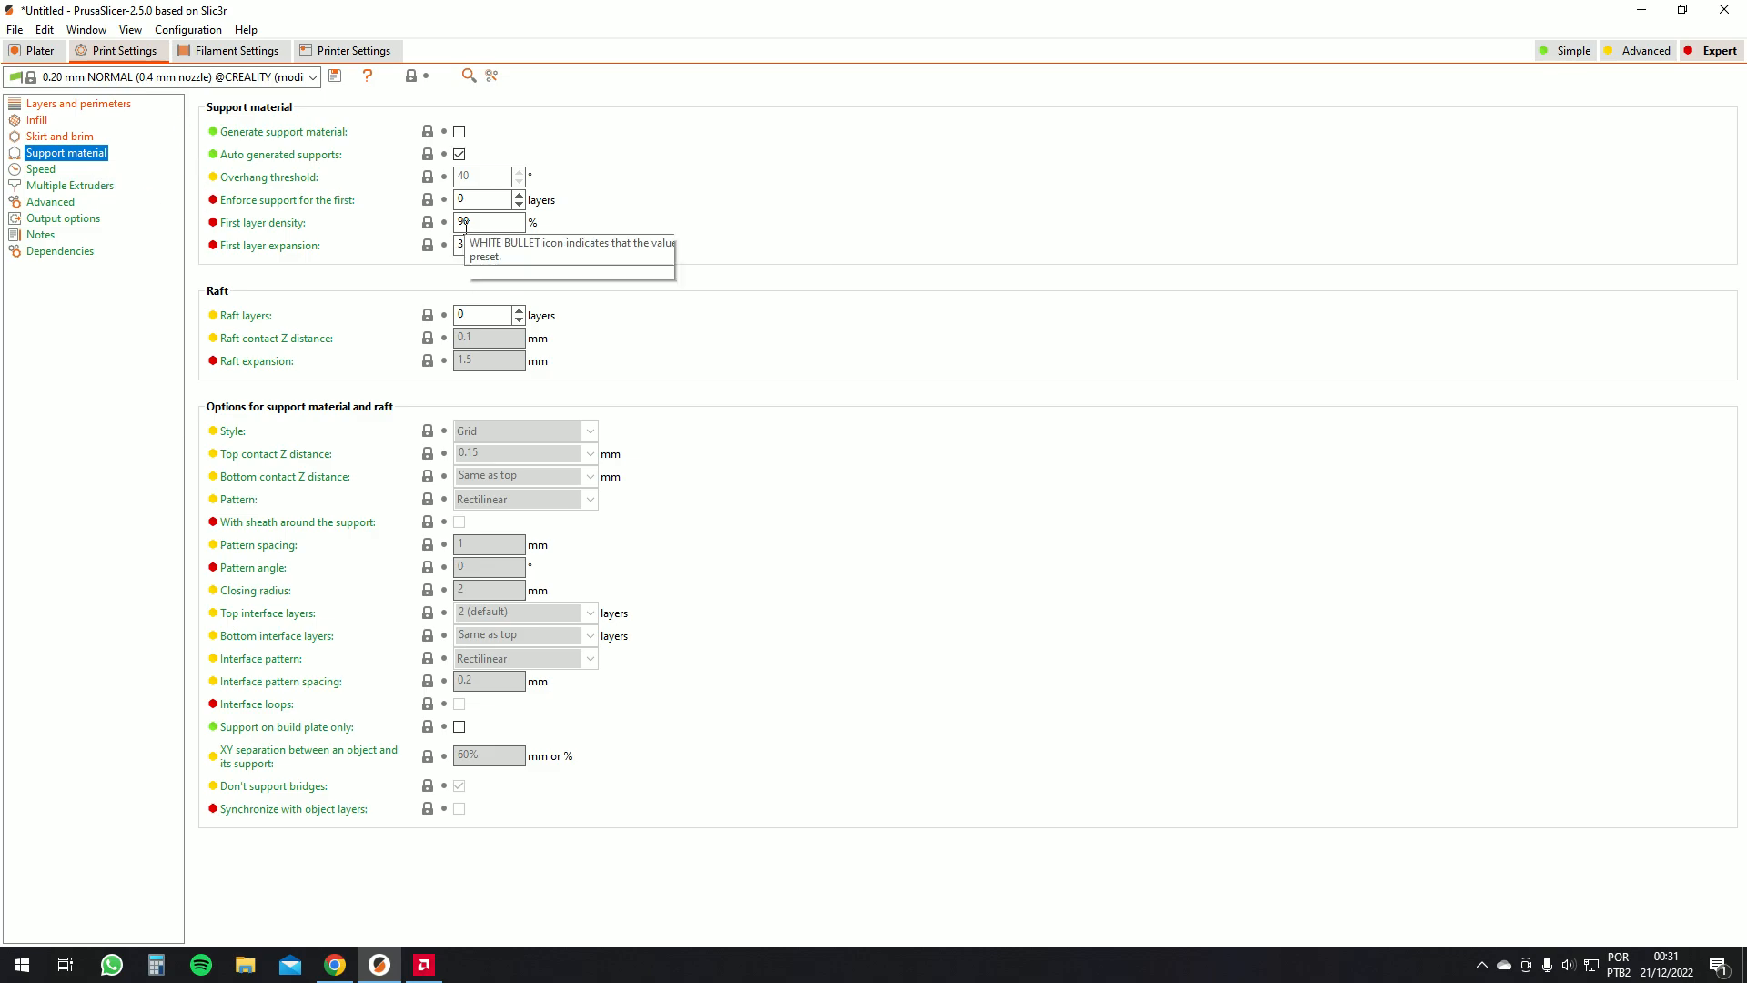
left_click(459, 132)
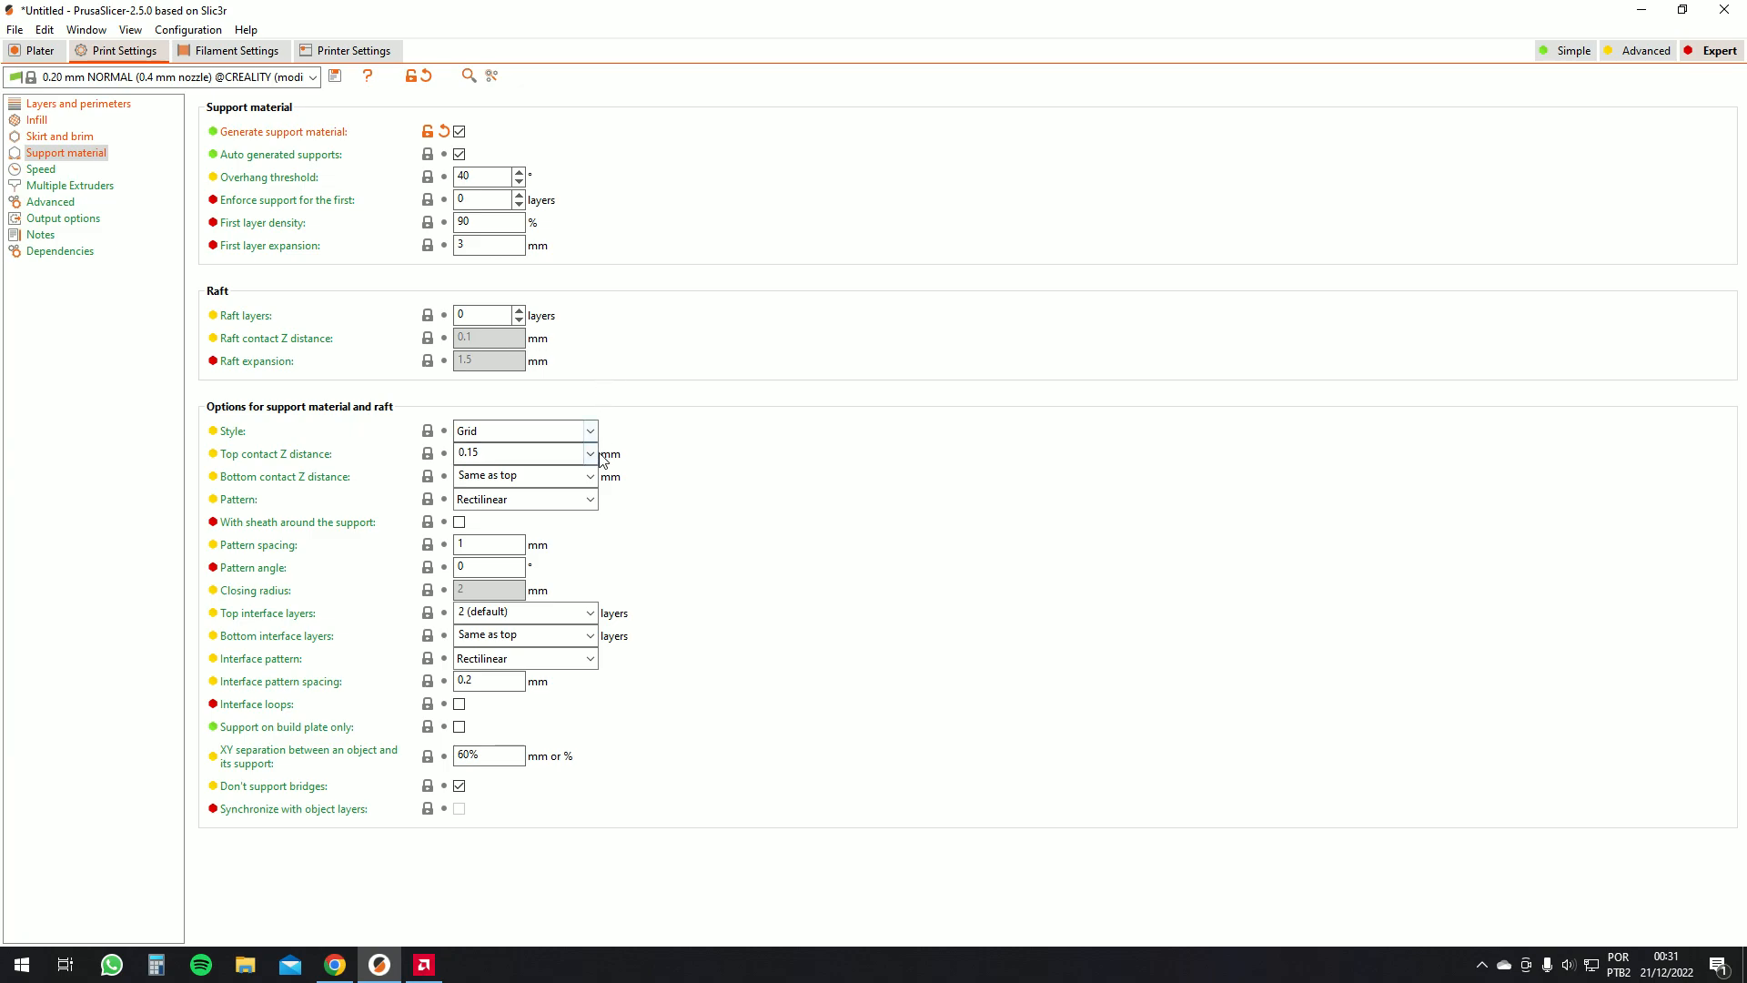
left_click(590, 453)
left_click(522, 492)
left_click_drag(539, 453, 488, 458)
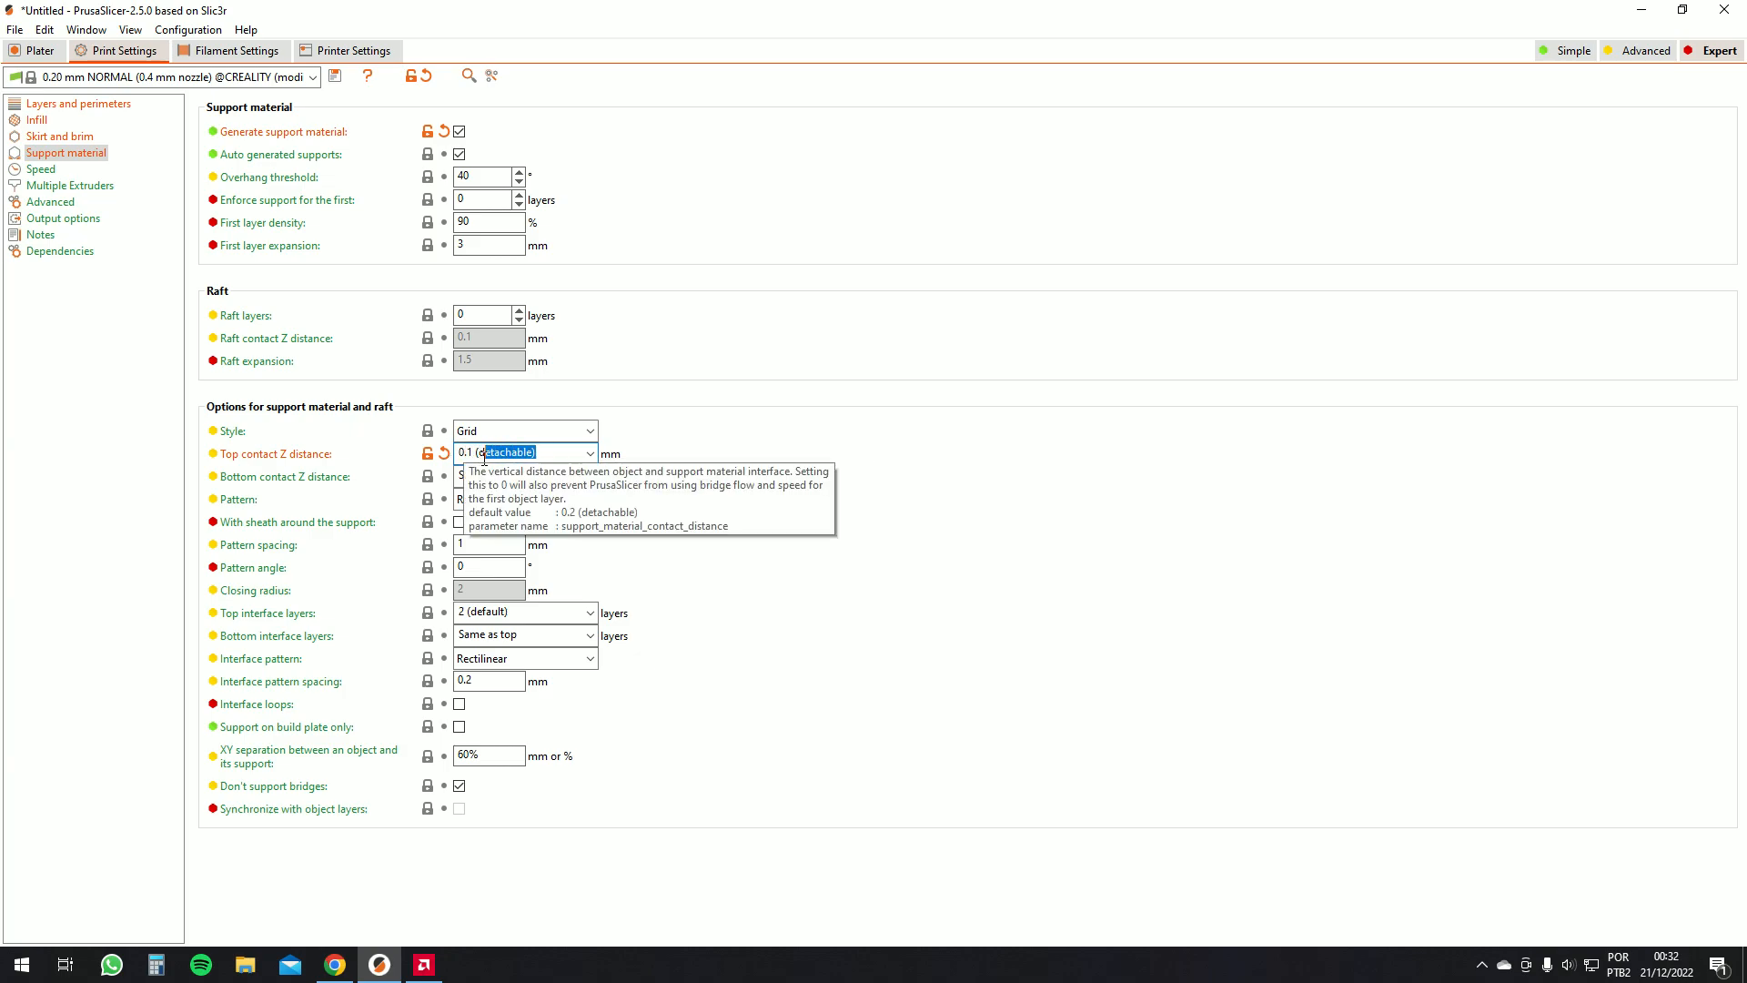
left_click_drag(457, 457, 469, 458)
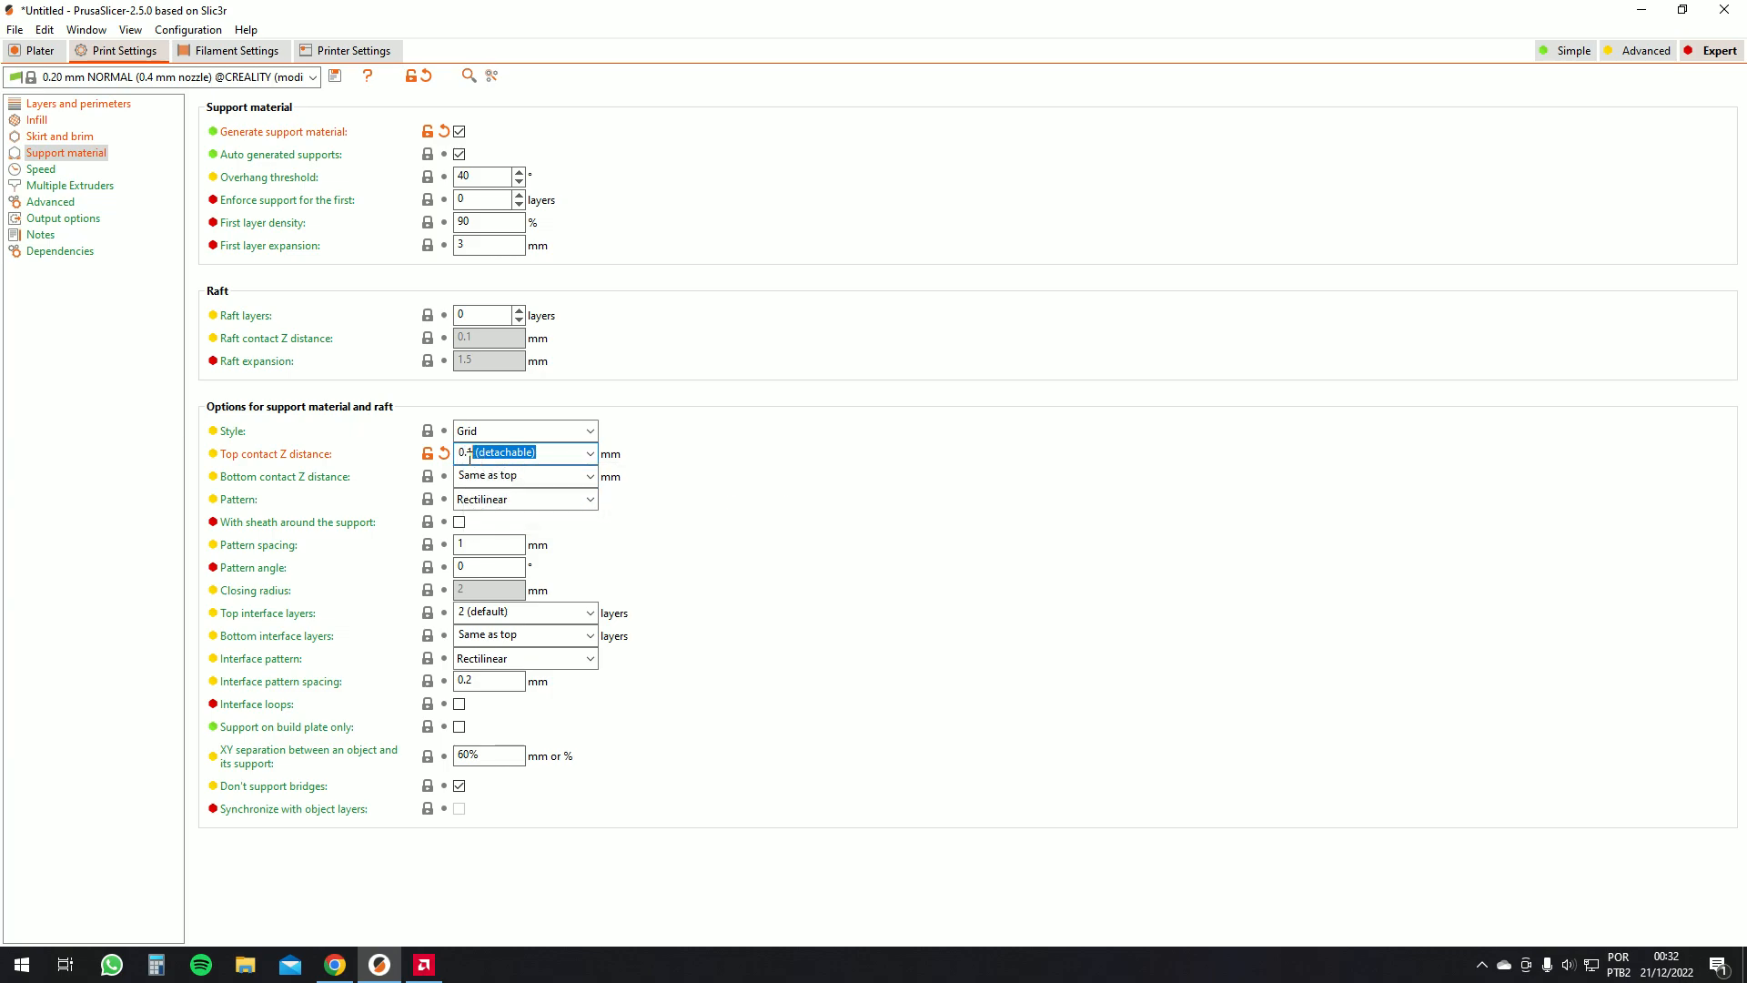
left_click(589, 454)
left_click(530, 452)
left_click_drag(537, 452, 469, 451)
type("5")
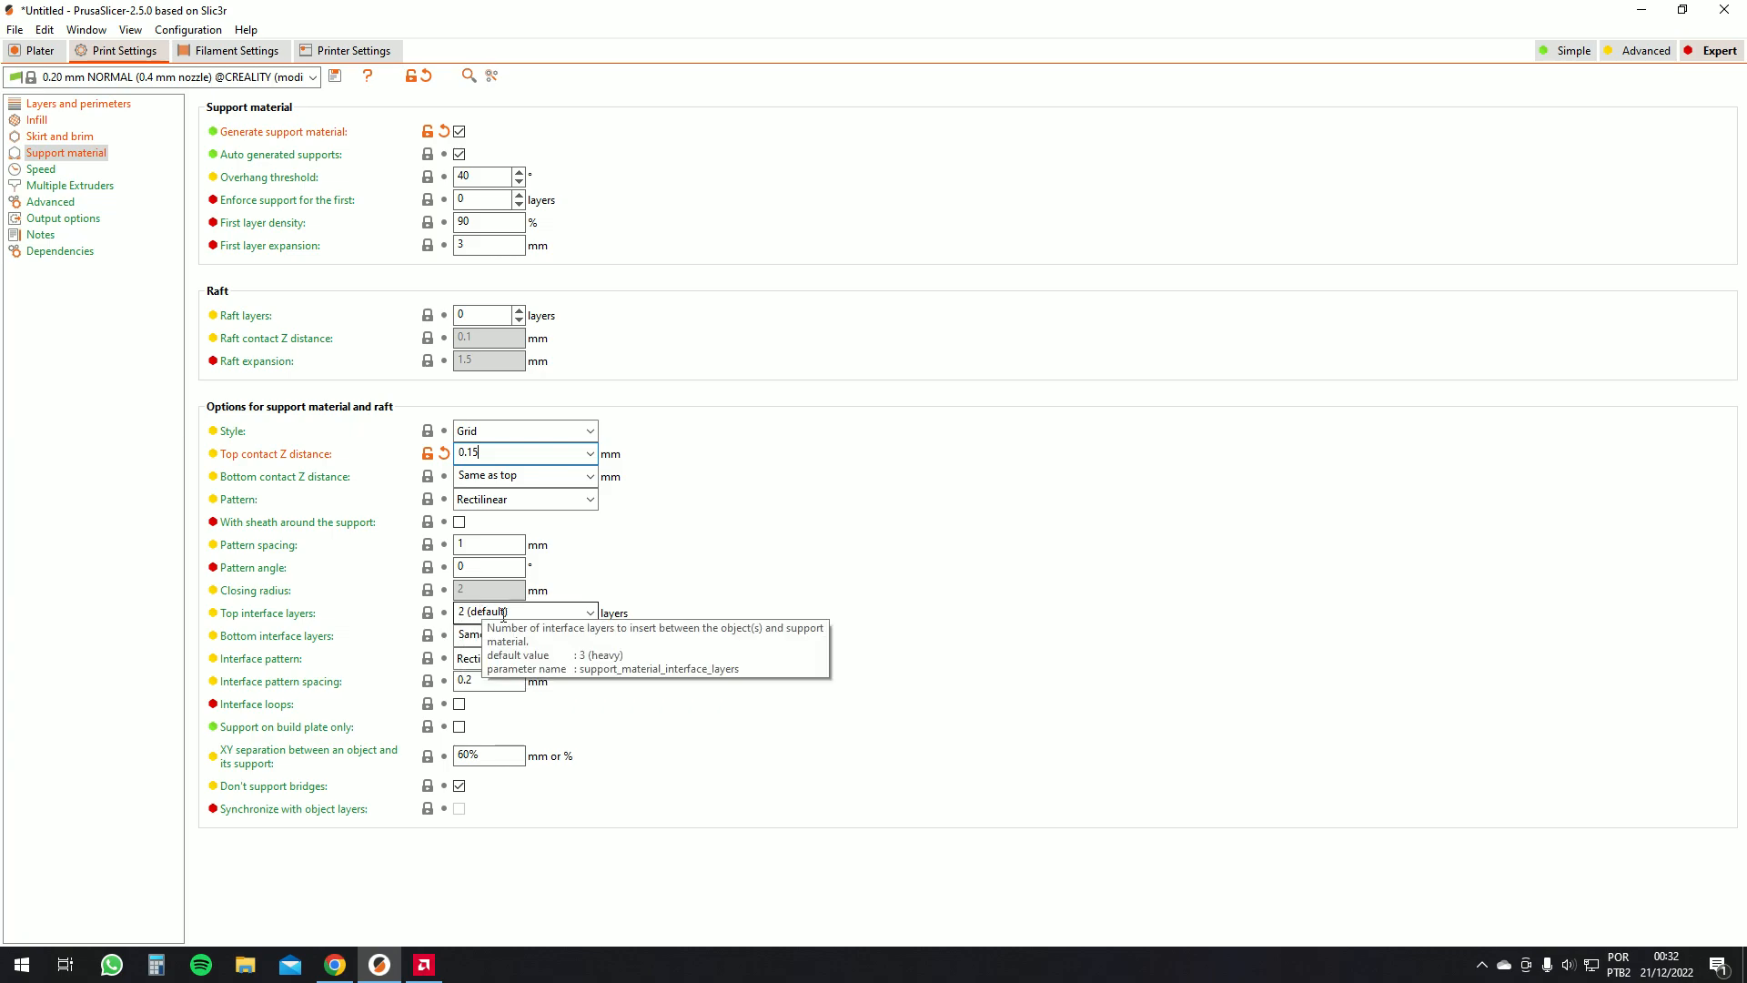
left_click(44, 53)
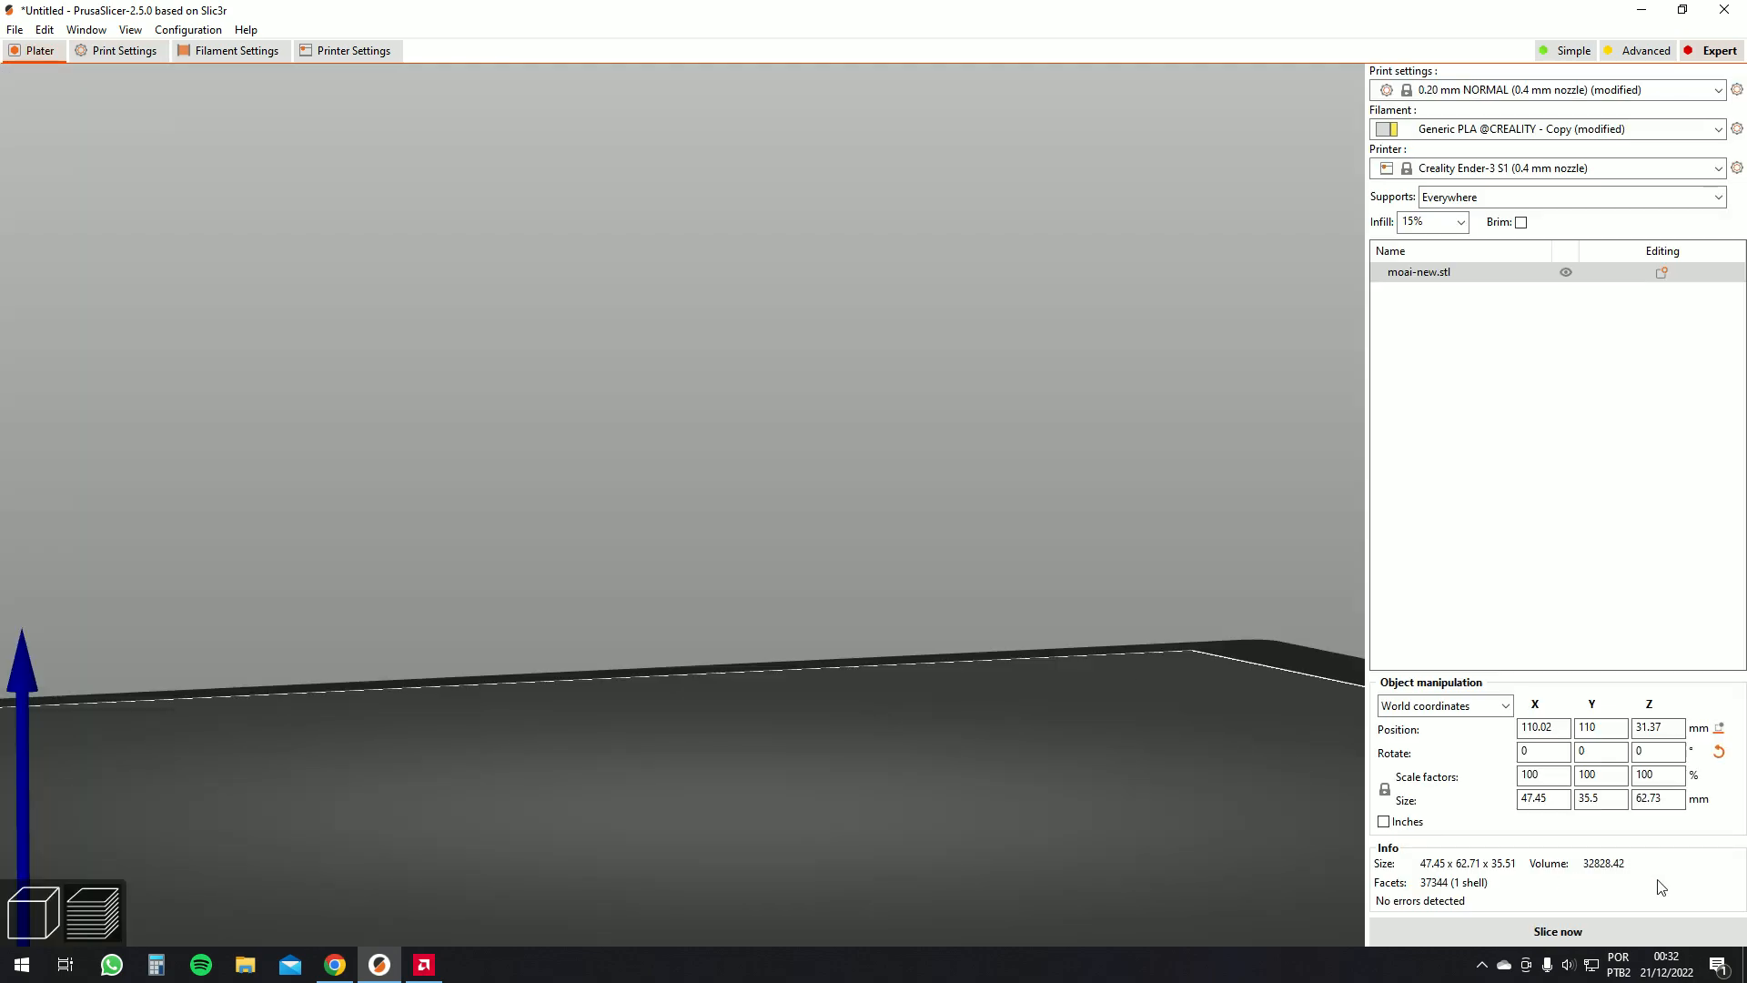
left_click(1613, 931)
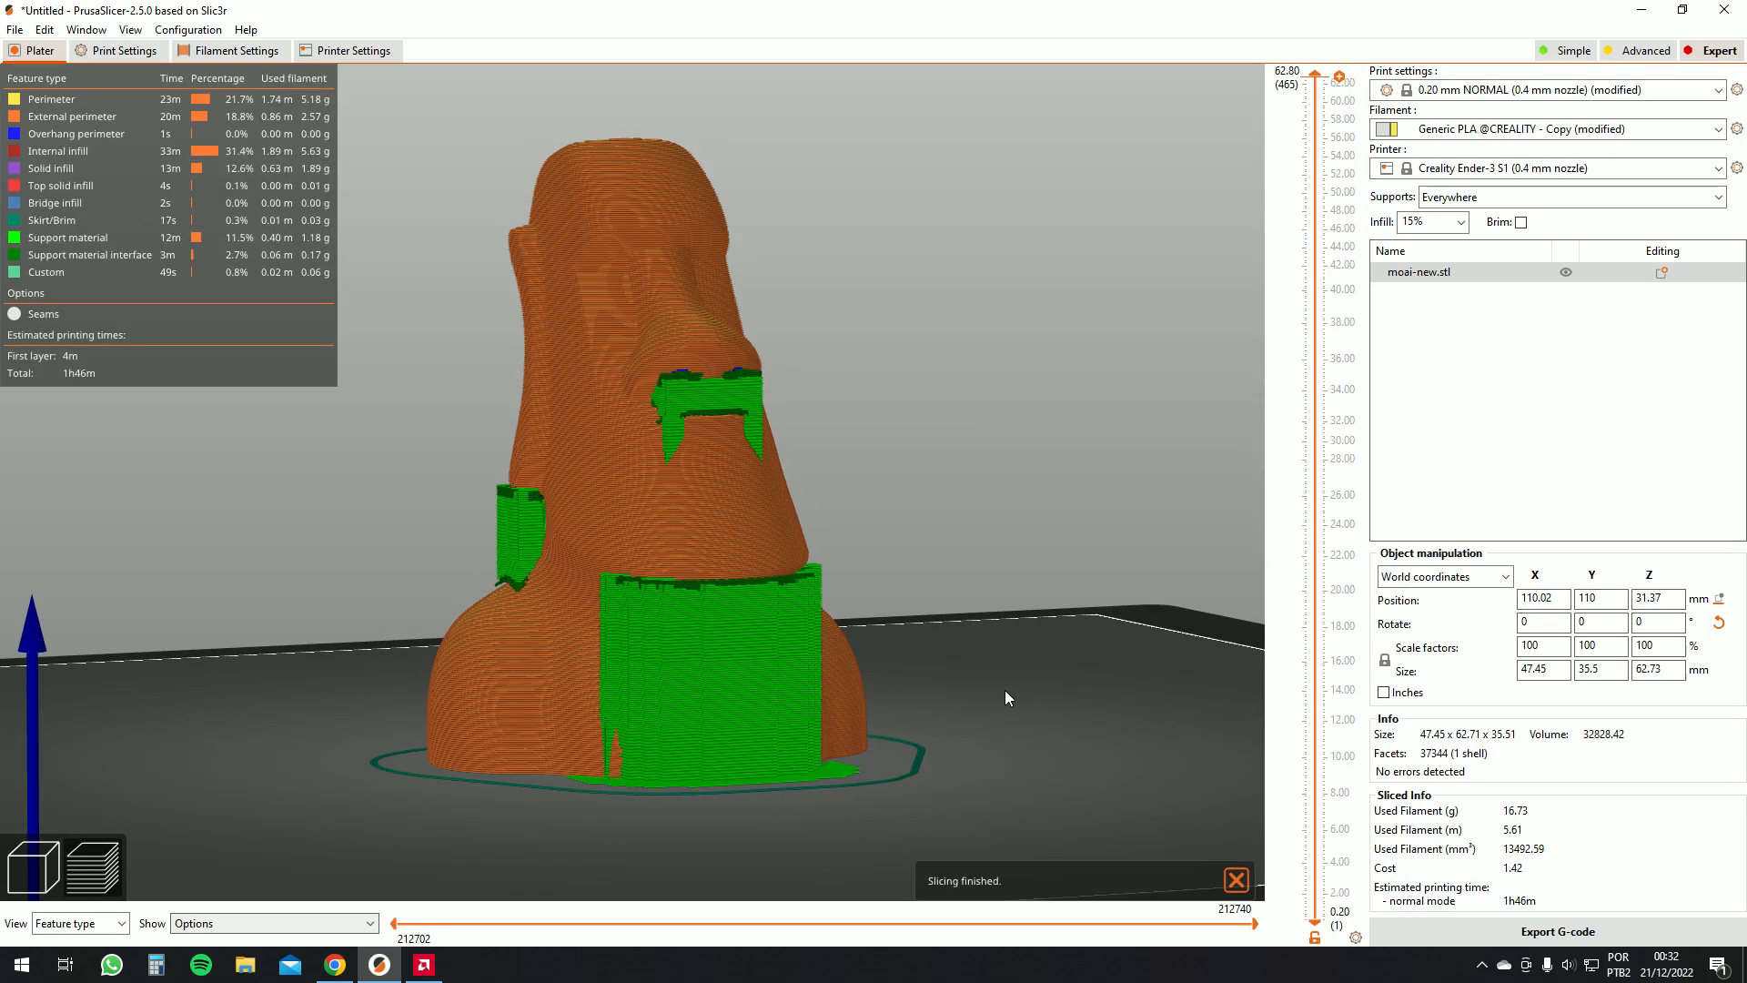
Orbit the supported model and move the layer slider to inspect the support structures and infill
mouse_move(1005, 690)
left_mouse_down()
mouse_move(1083, 701)
mouse_move(1003, 691)
mouse_move(1028, 704)
left_mouse_up()
scroll(584, 599, "up", 6)
scroll(641, 638, "down", 4)
left_click_drag(875, 718, 1144, 204)
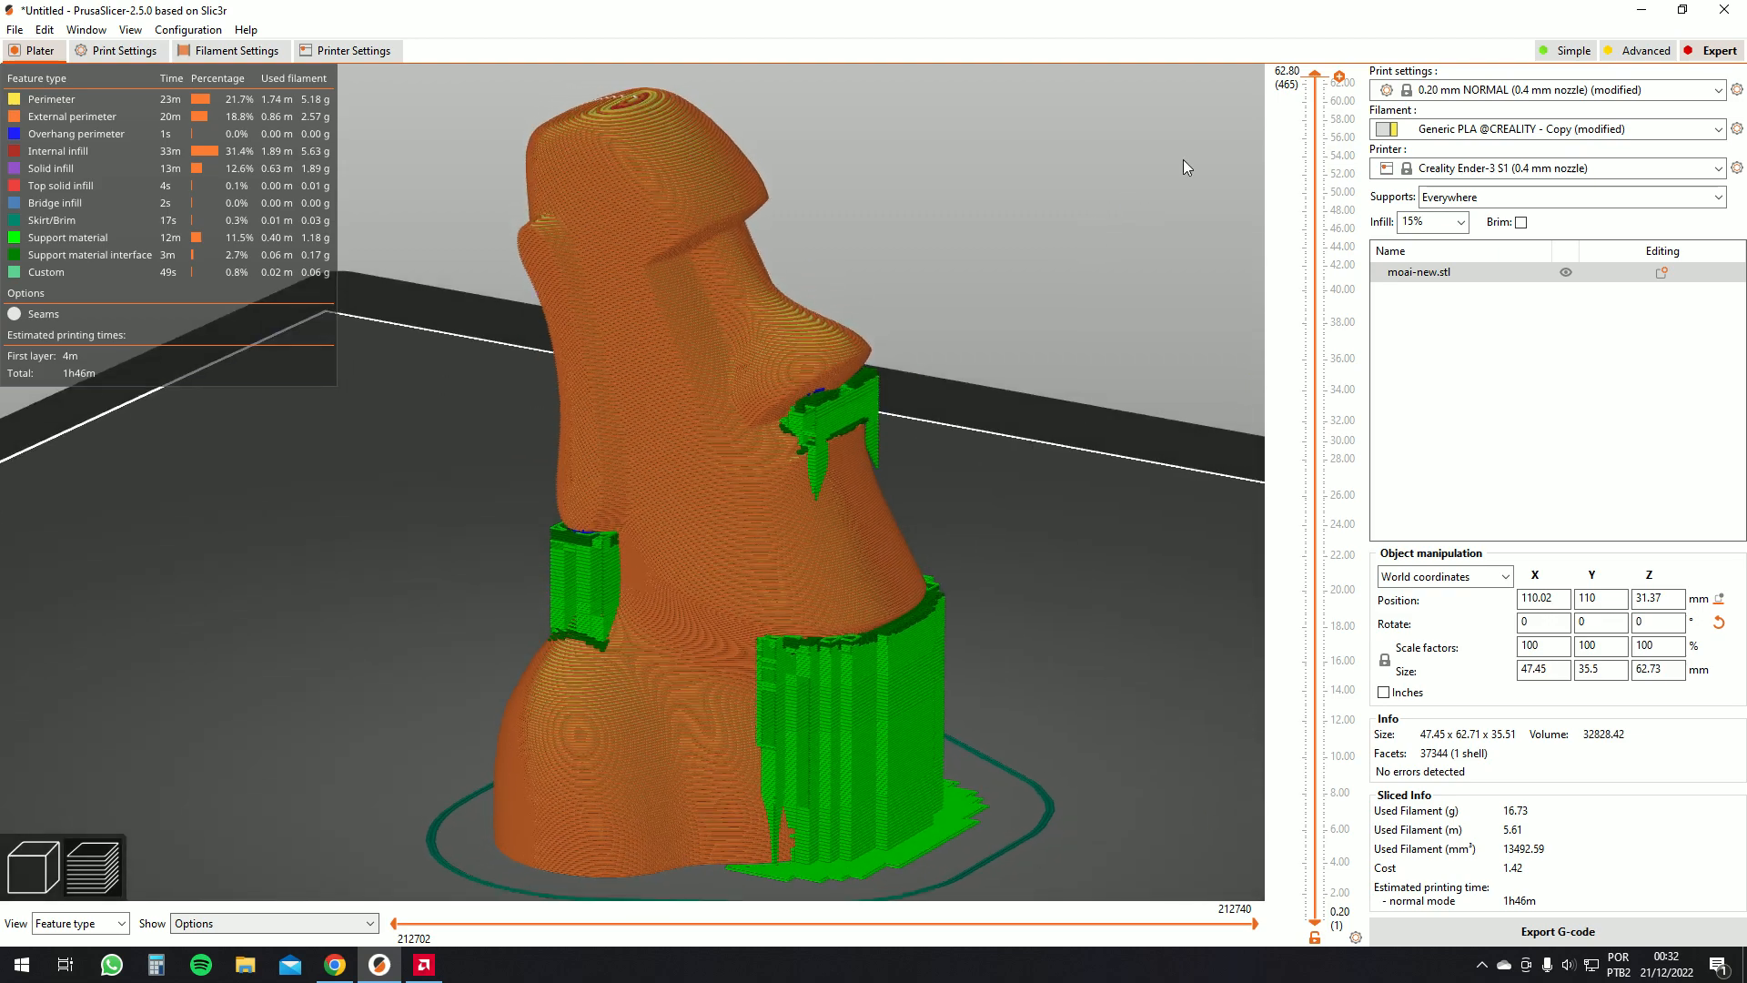
left_click_drag(1315, 76, 1349, 795)
left_click_drag(1088, 666, 1081, 722)
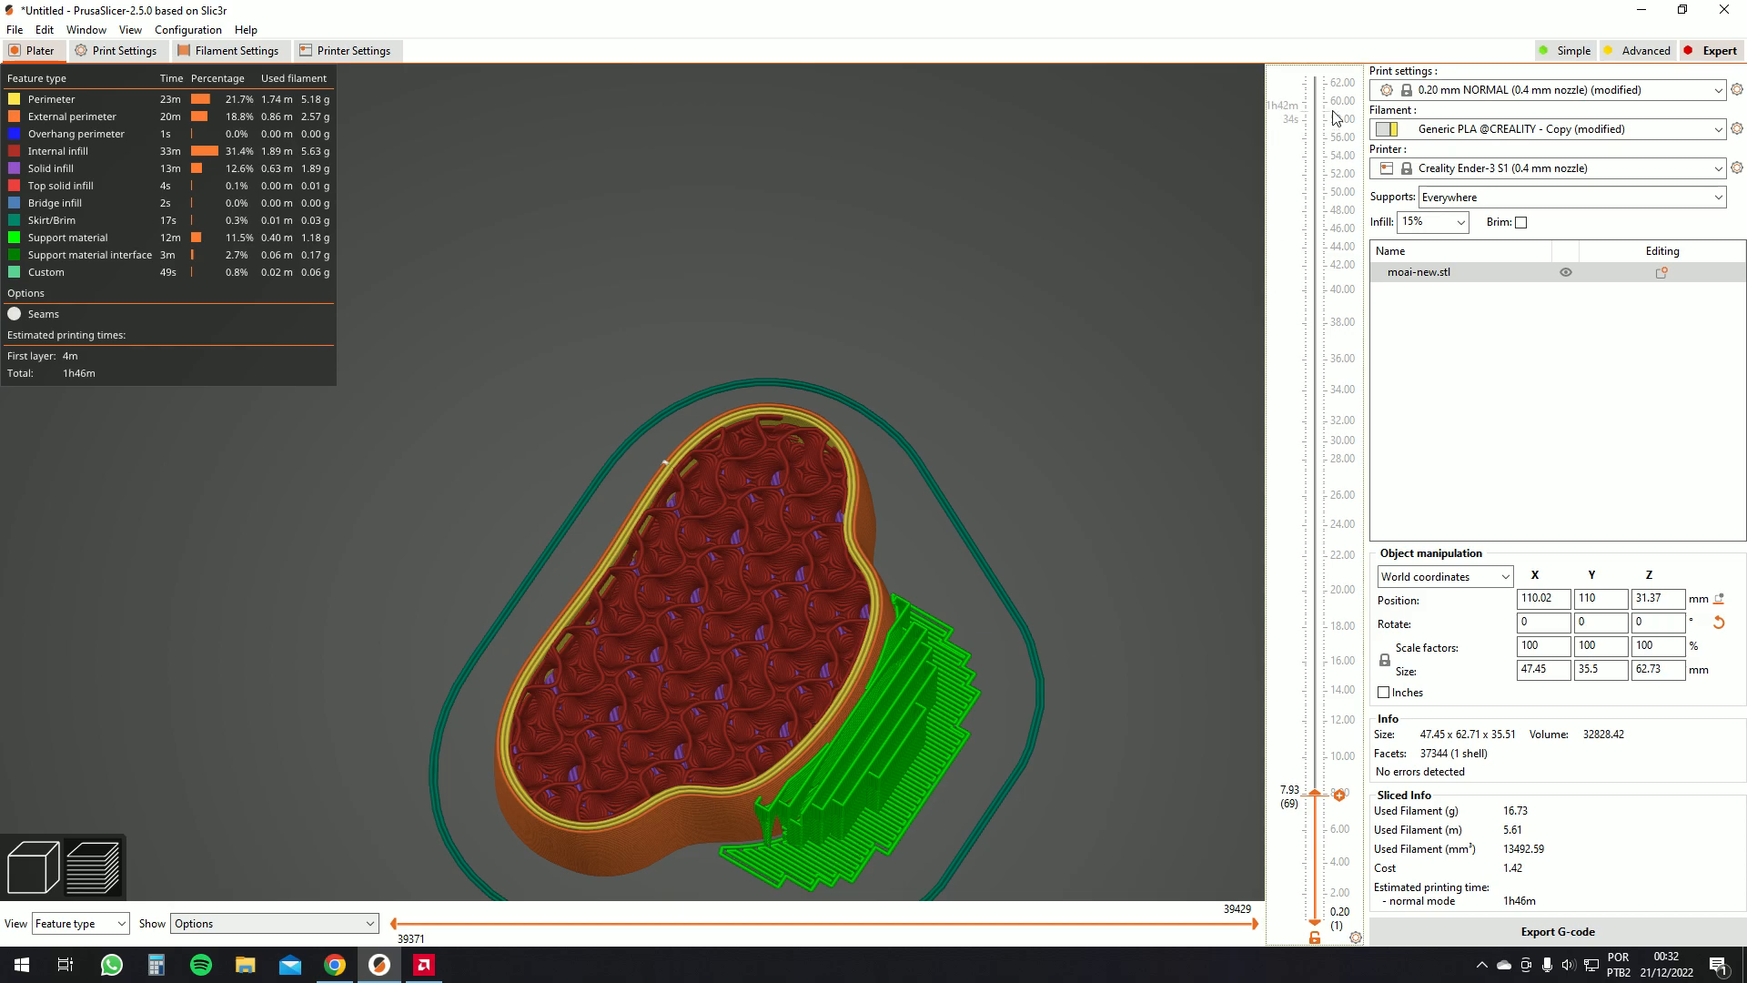
left_click_drag(1317, 801, 1236, 588)
left_click_drag(1127, 626, 1119, 698)
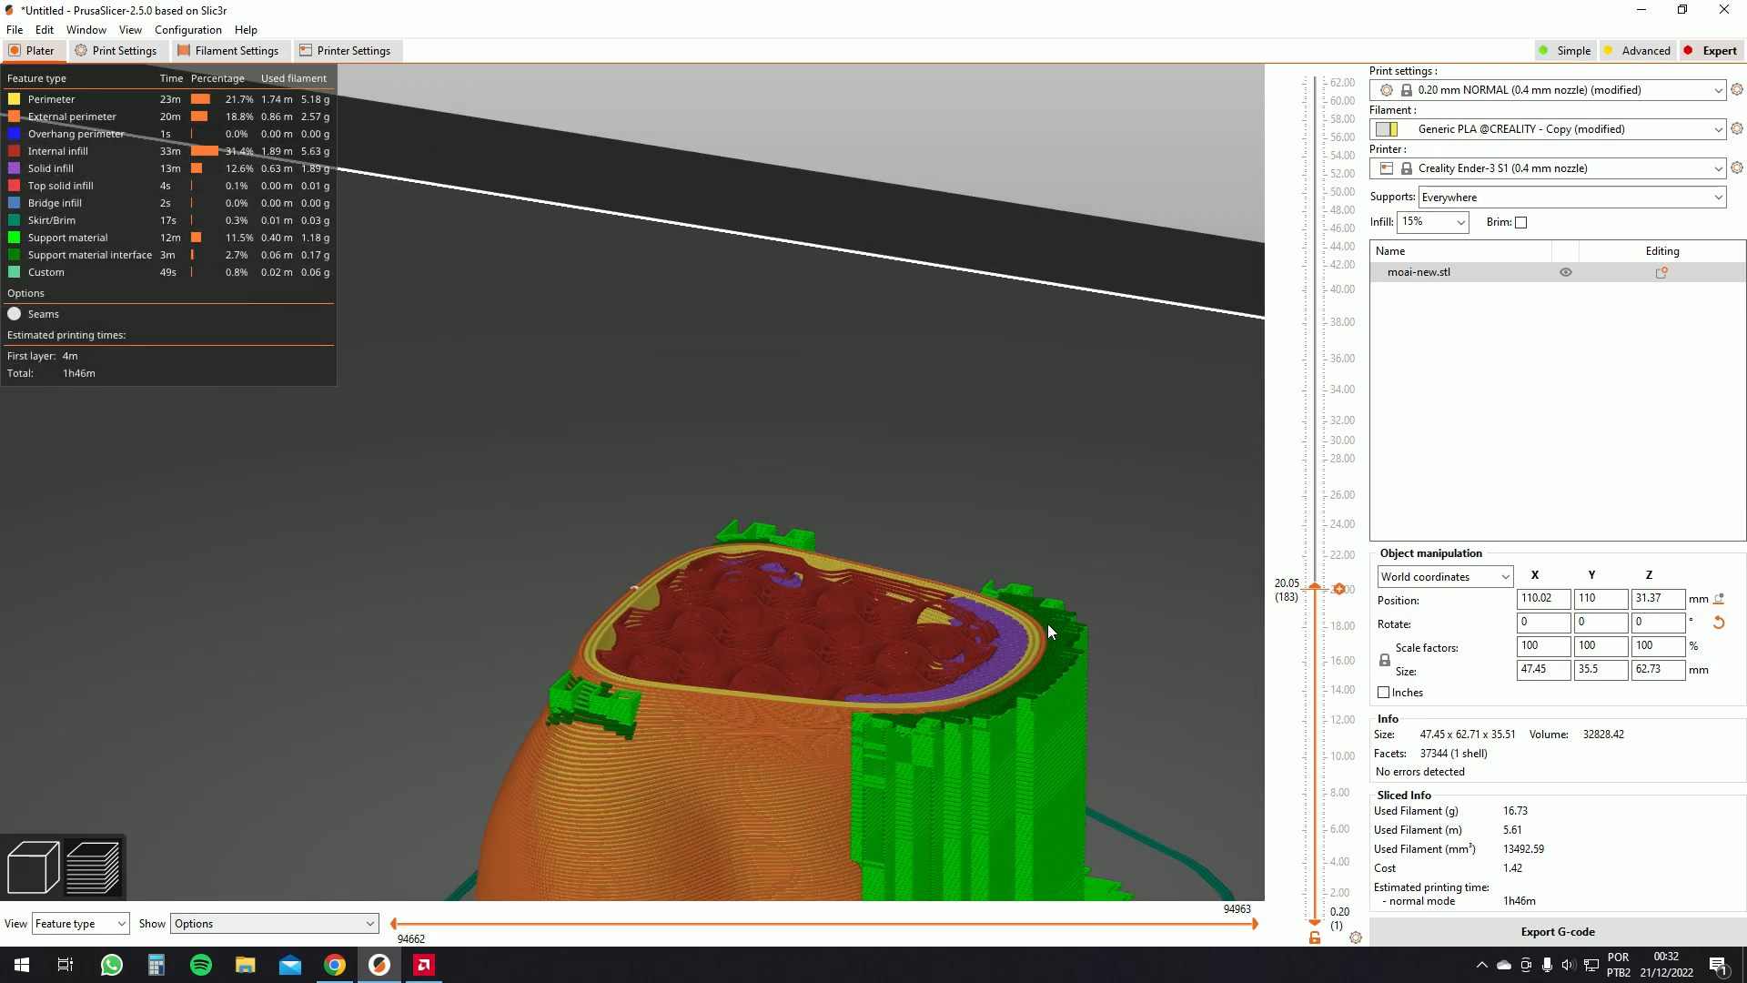
left_click_drag(1316, 587, 1321, 645)
left_click_drag(1148, 702, 1082, 744)
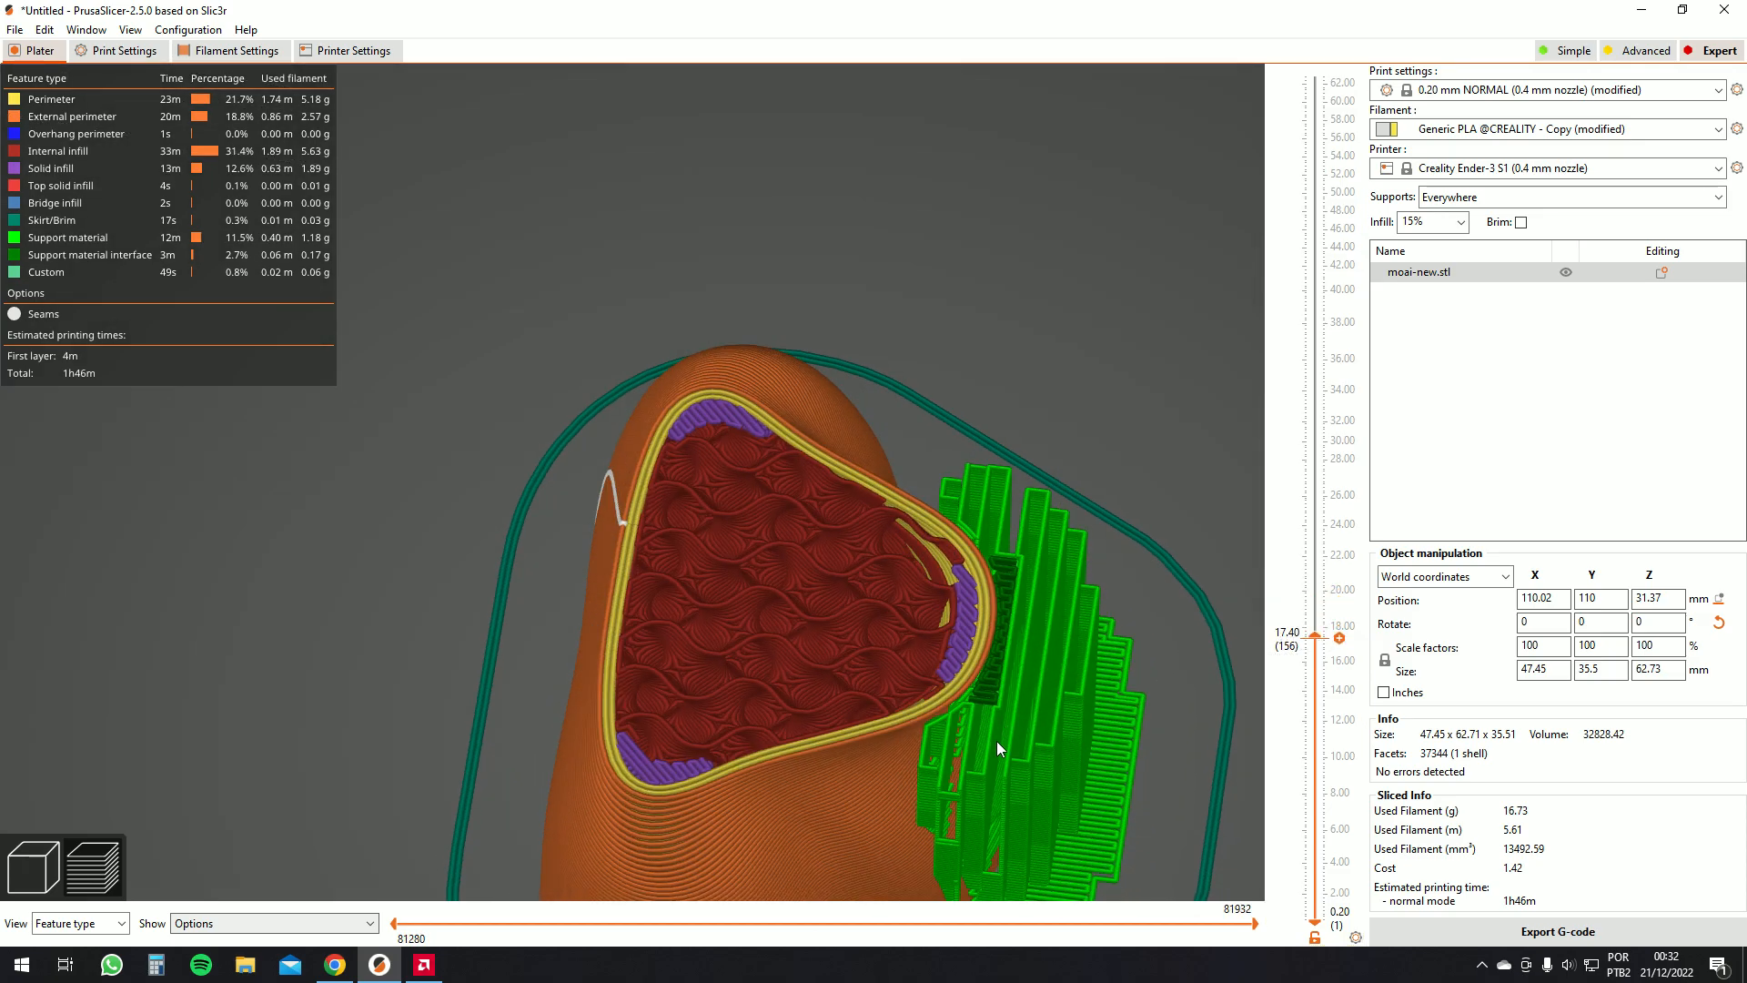
left_click_drag(1315, 637, 1231, 58)
scroll(1119, 342, "down", 5)
left_click_drag(1095, 359, 787, 498)
left_click_drag(575, 565, 673, 589)
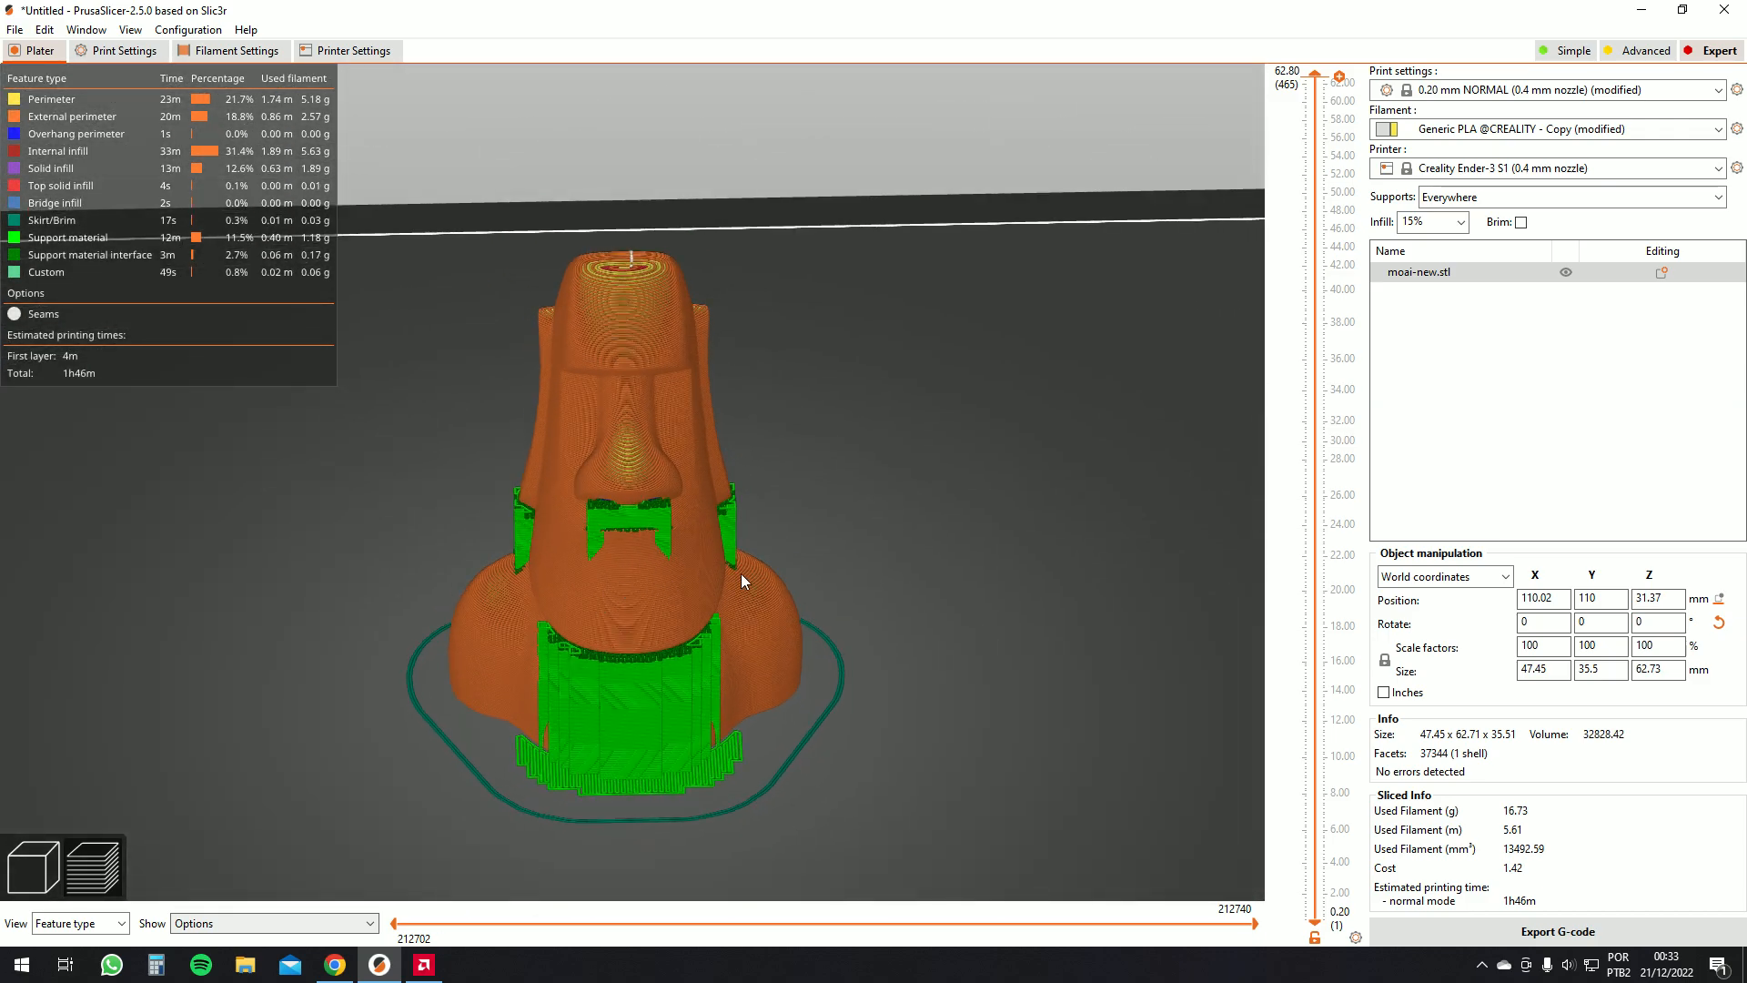
Set the perimeter print speed to 45 mm/s and the external perimeter speed to 30 mm/s
left_click(145, 58)
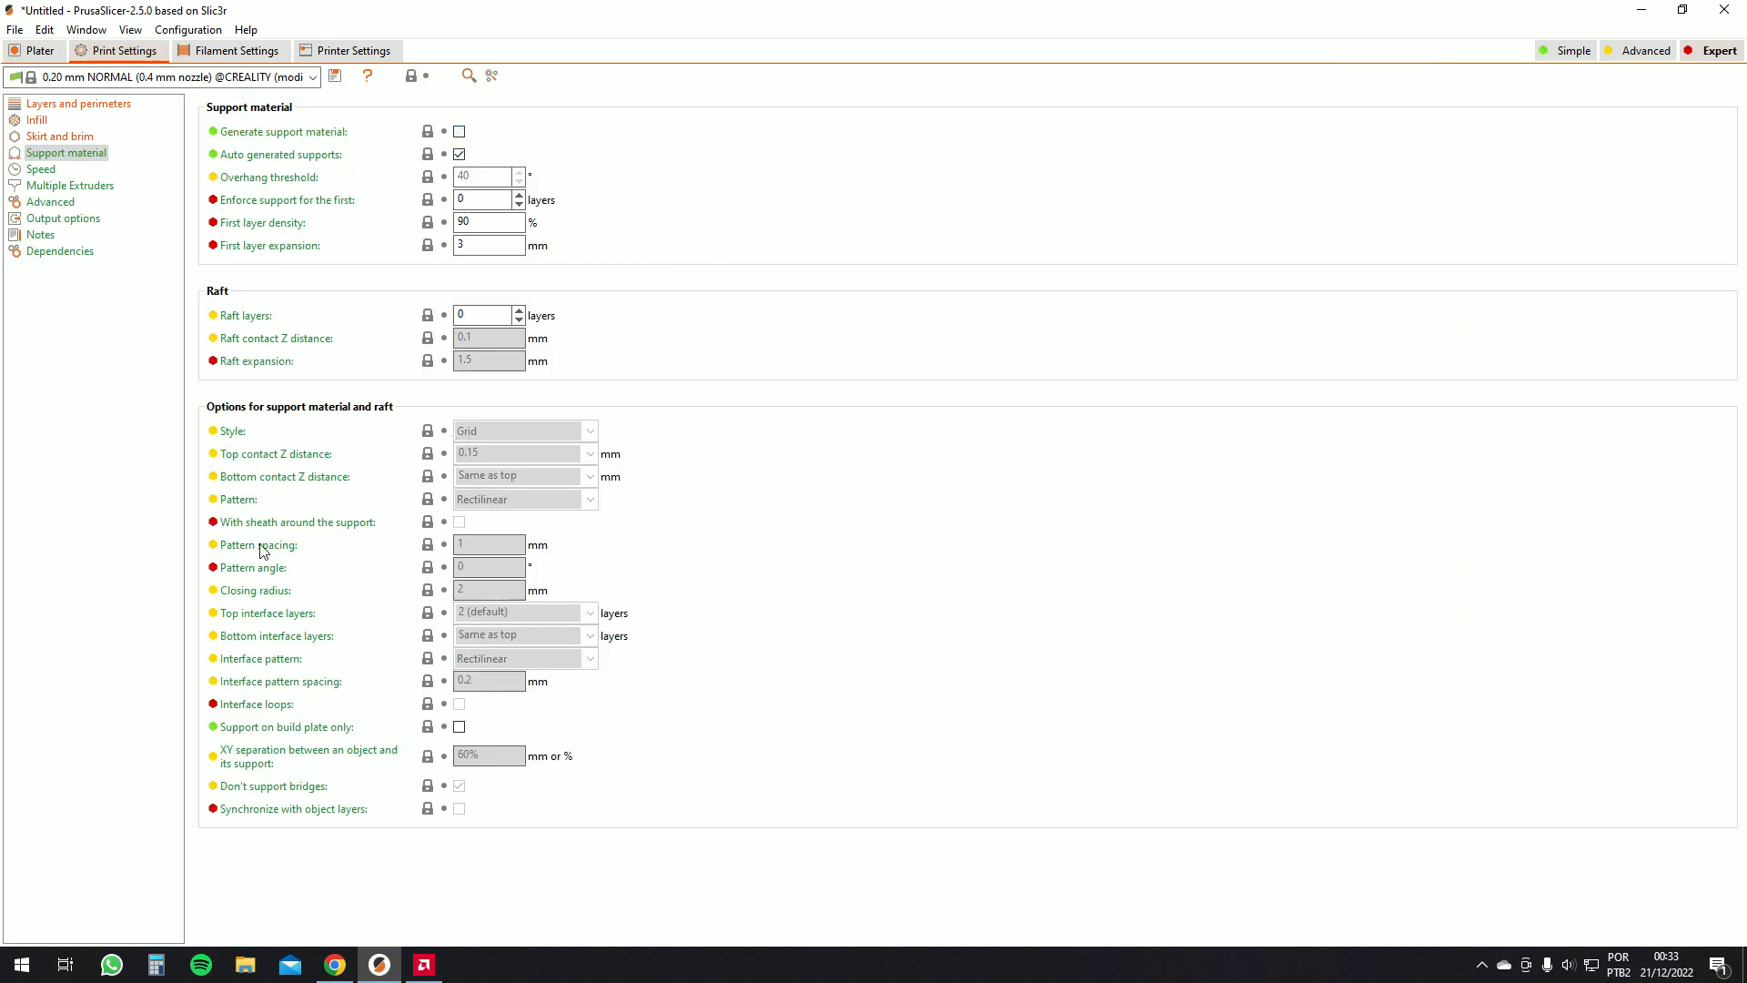
left_click(41, 169)
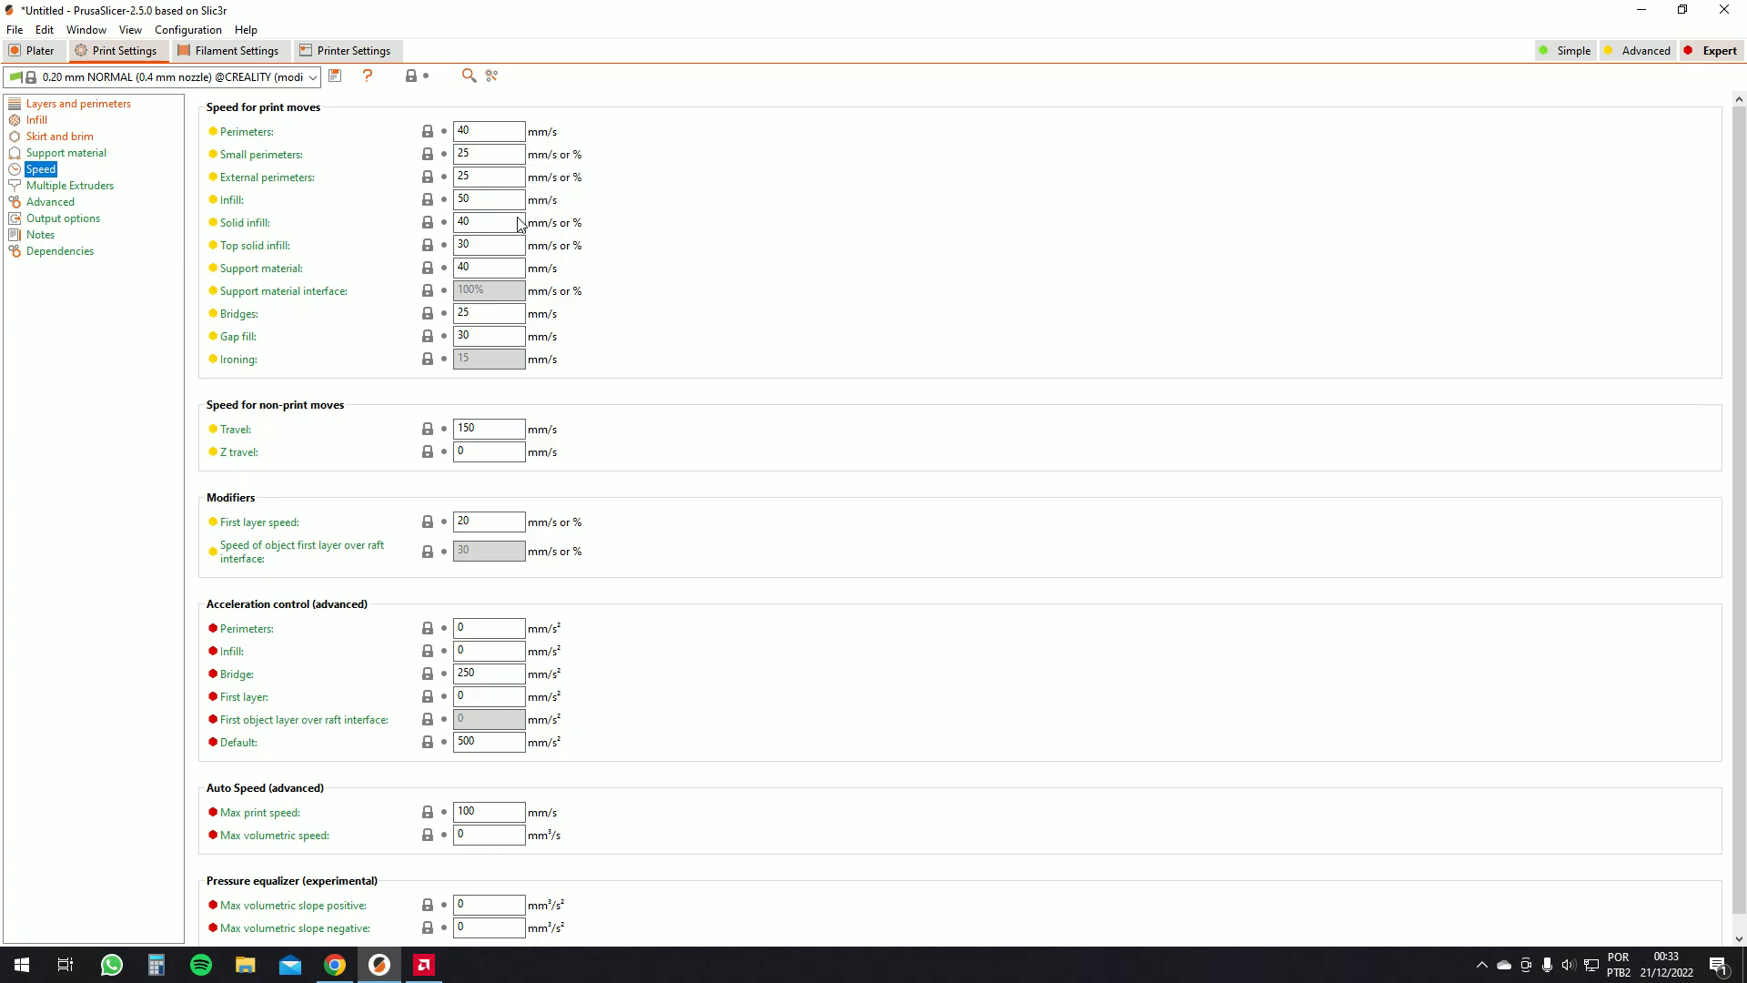
left_click(485, 200)
double_click(489, 134)
double_click(483, 176)
type("30")
left_click(471, 196)
left_click_drag(480, 130, 466, 131)
left_click(483, 221)
double_click(478, 428)
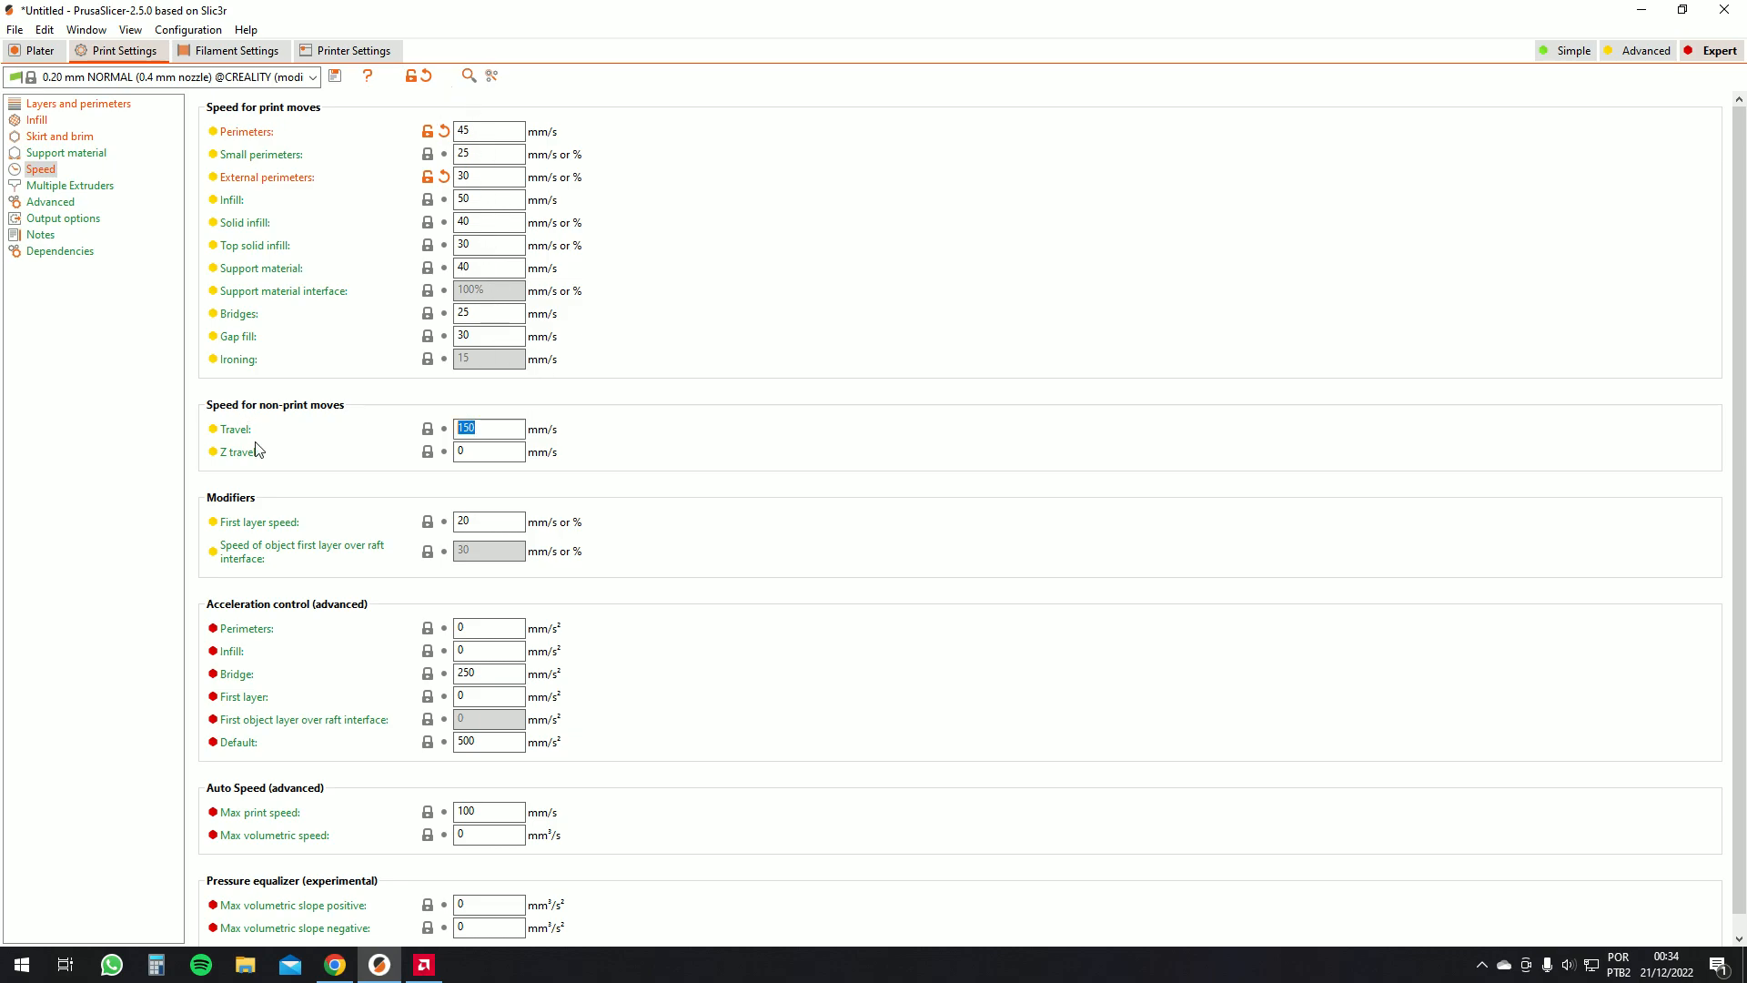
left_click(496, 436)
double_click(476, 428)
left_click_drag(481, 428, 458, 444)
left_click_drag(462, 519, 519, 530)
type("30")
double_click(519, 519)
type("2")
double_click(507, 524)
scroll(550, 530, "down", 1)
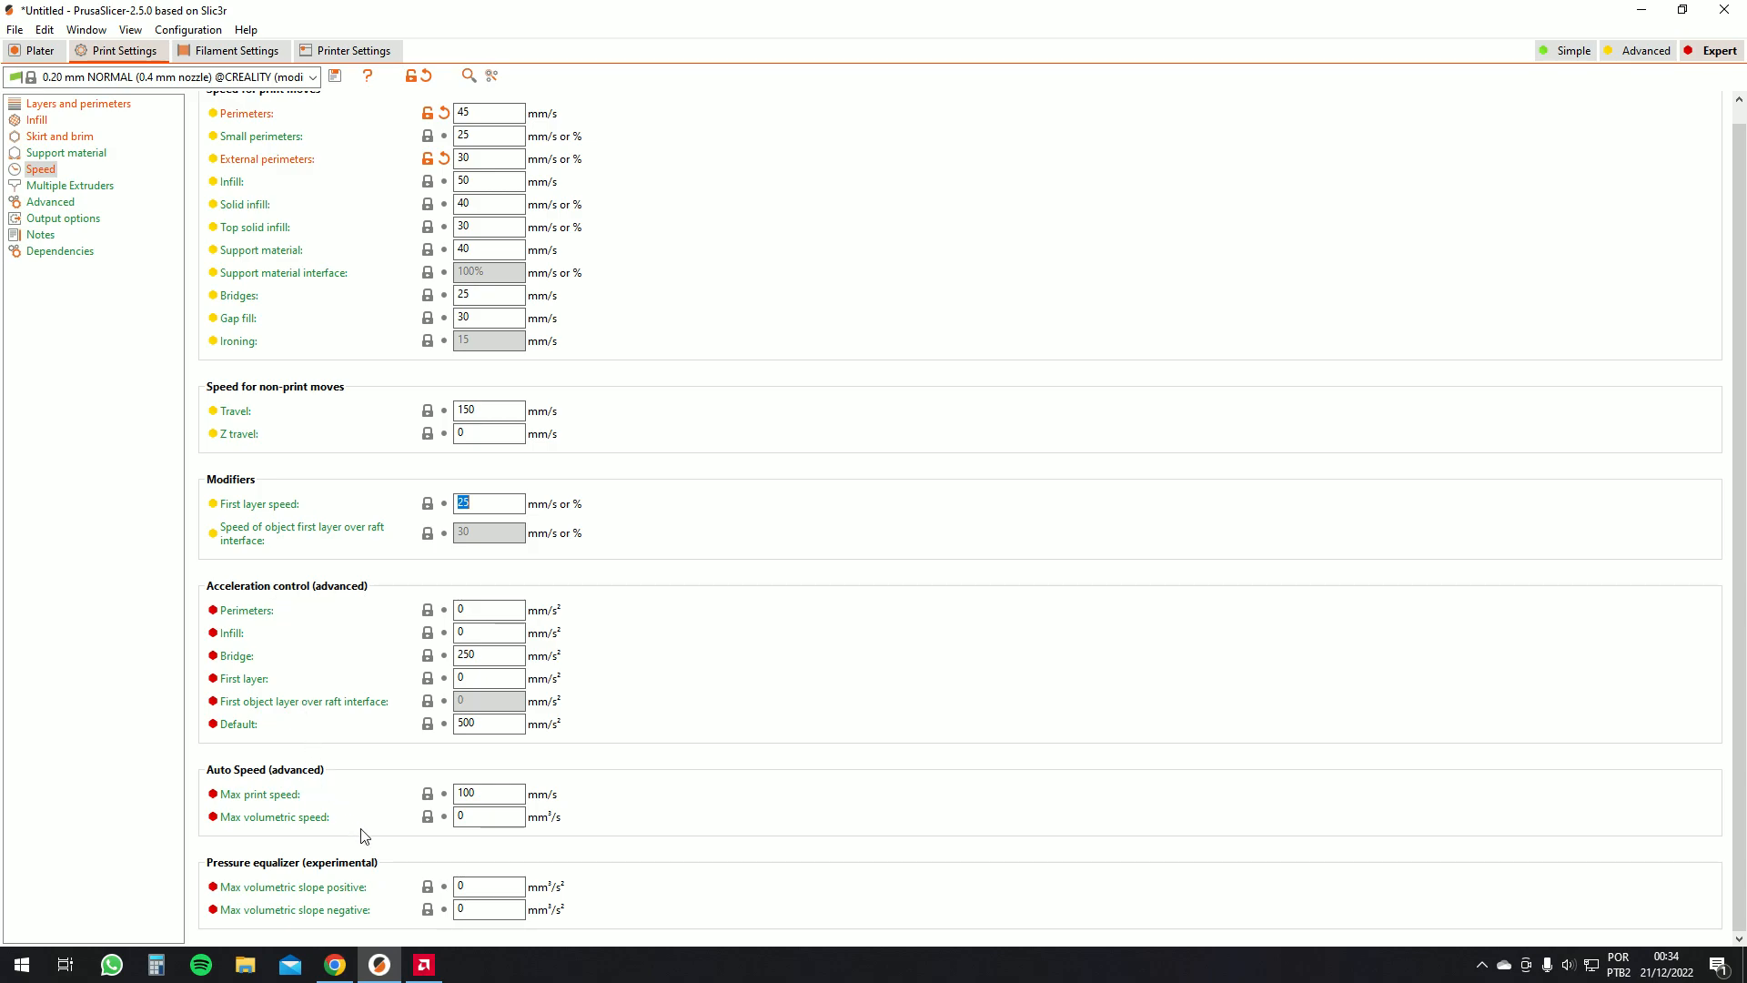
Review the multiple extruder, extrusion width, overlap and bridge flow settings
left_click(62, 185)
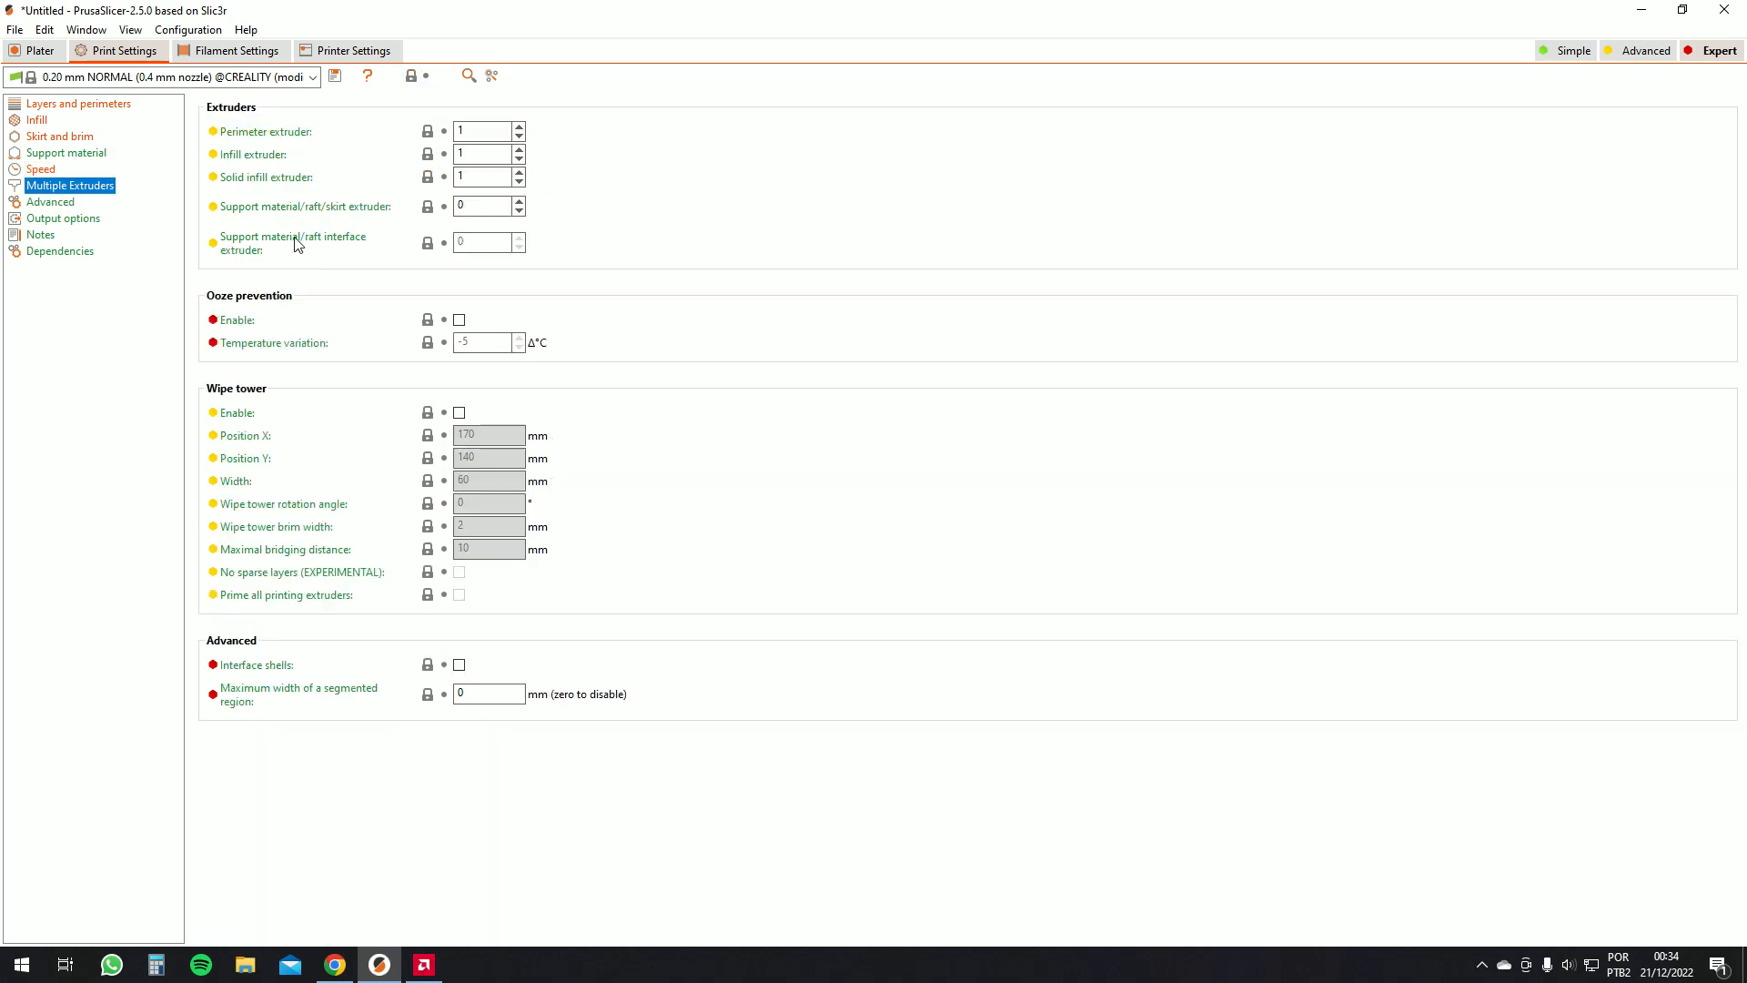
left_click(66, 202)
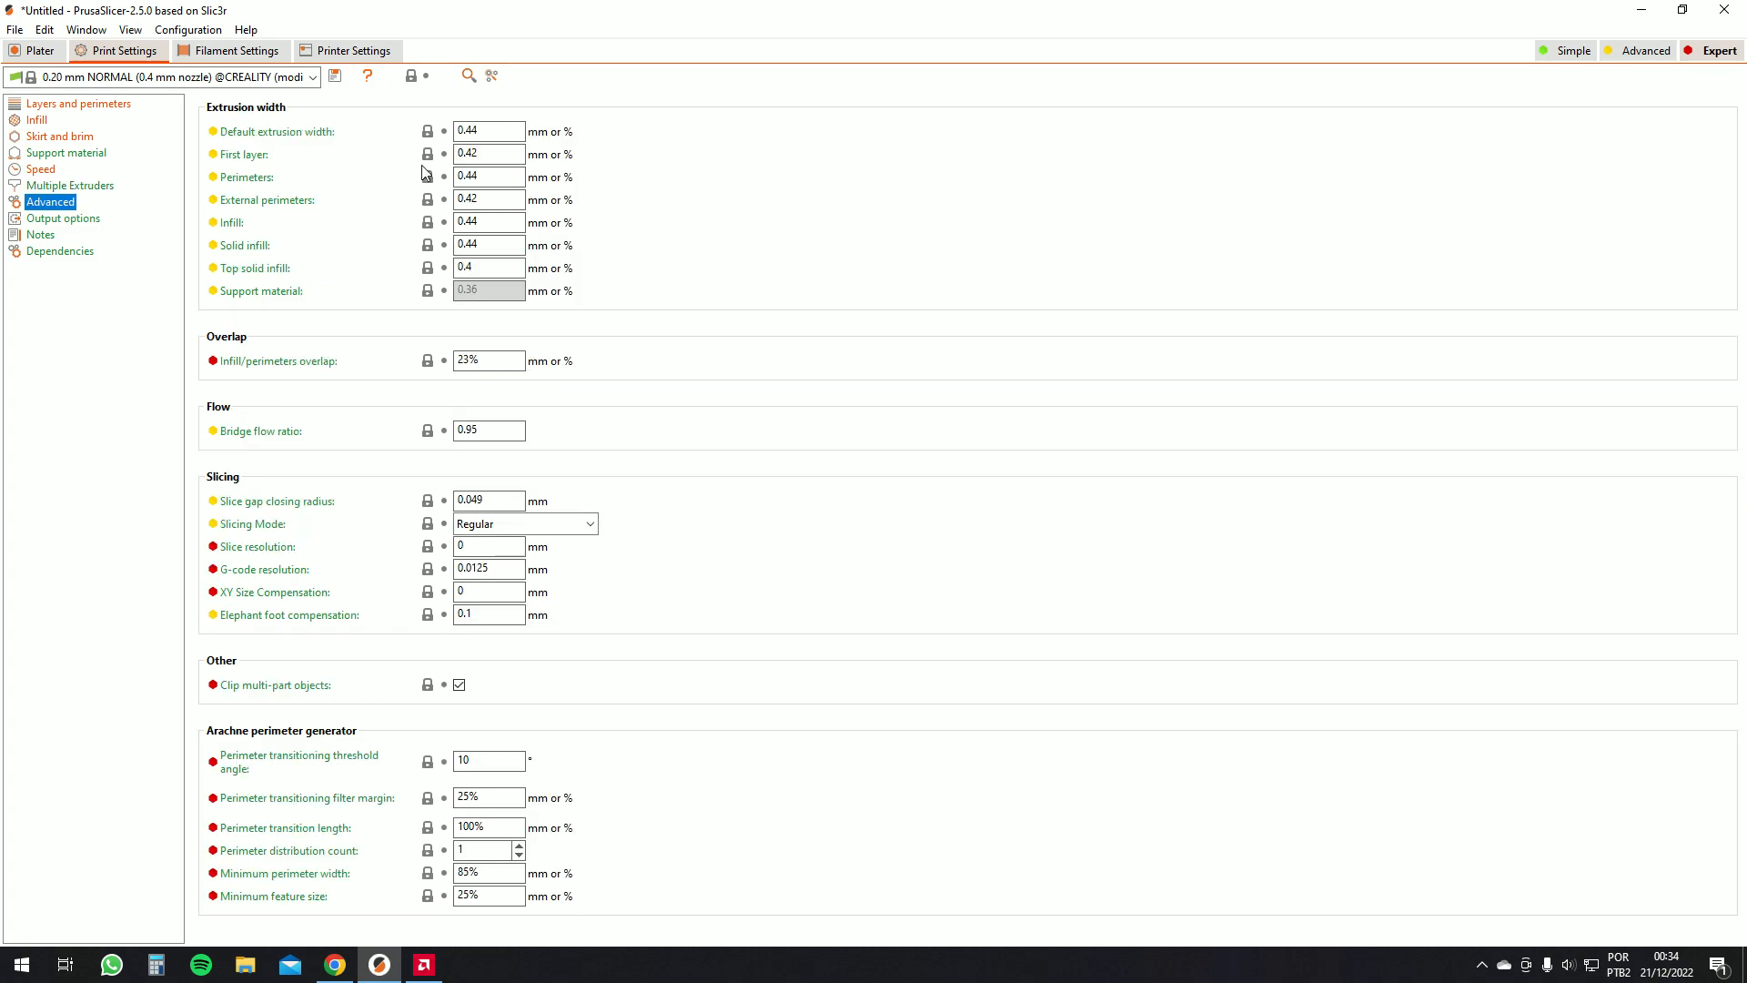
mouse_move(315, 137)
left_click(479, 131)
double_click(485, 133)
left_click(482, 134)
double_click(480, 134)
left_click(480, 151)
double_click(480, 152)
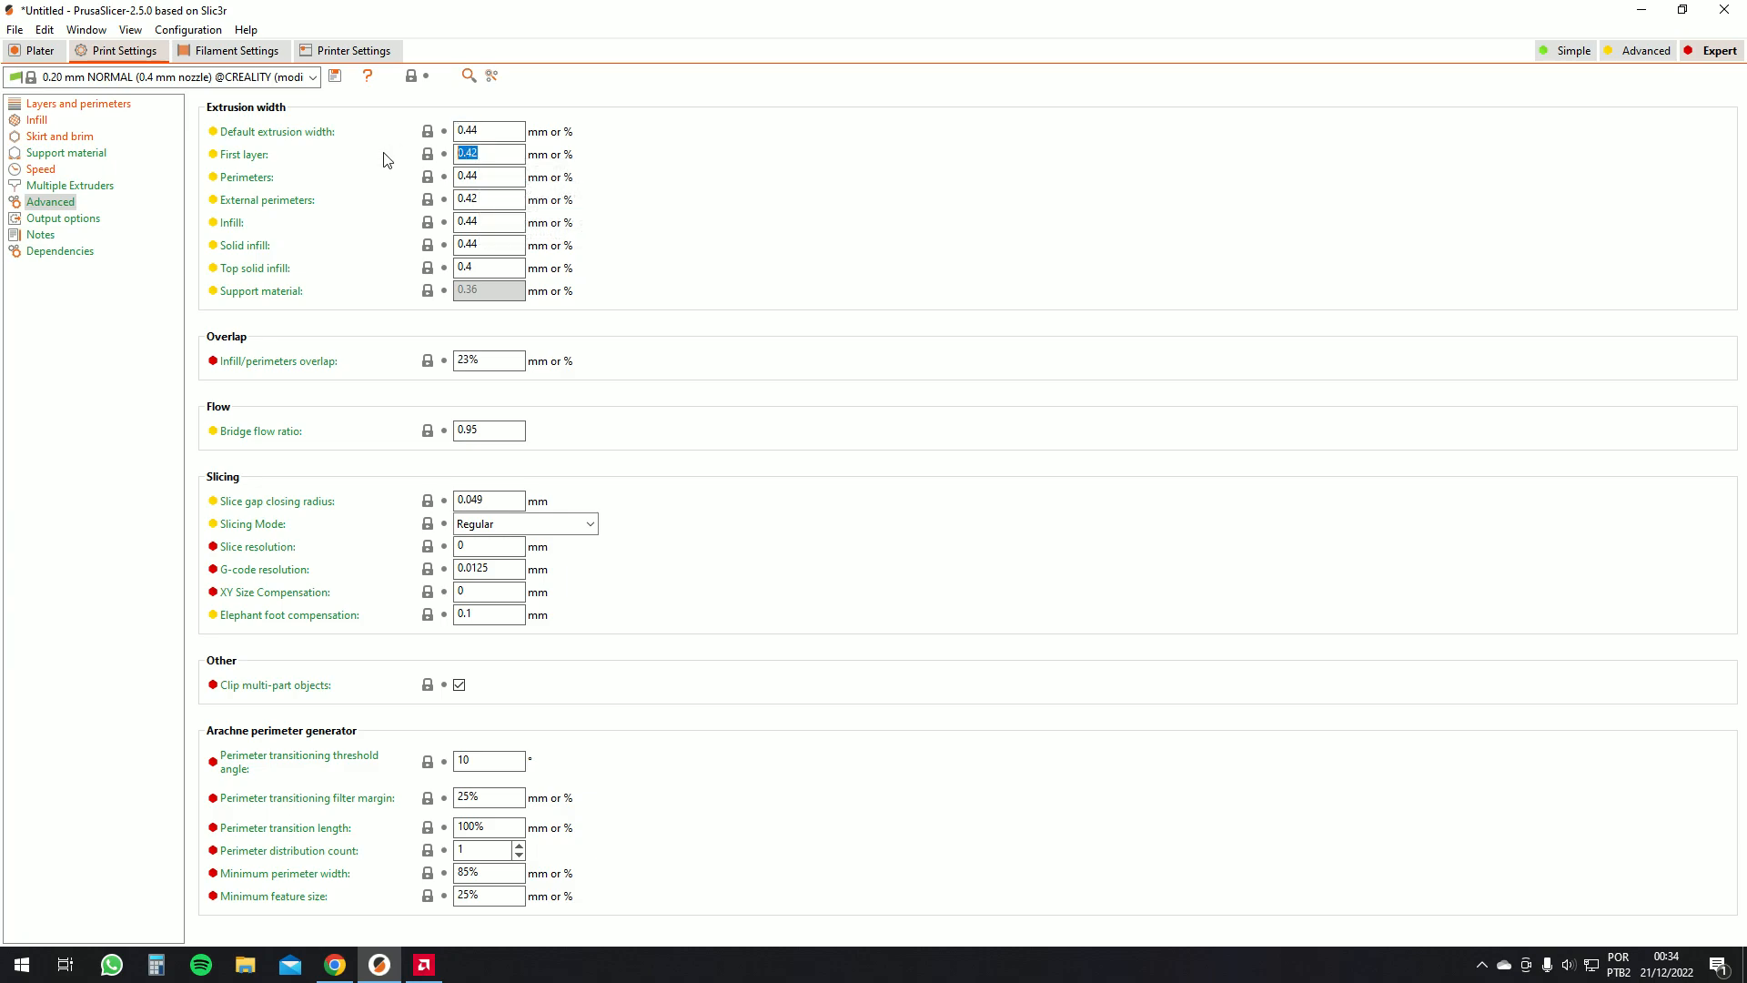
left_click(474, 175)
double_click(474, 175)
left_click(485, 175)
double_click(484, 176)
left_click(483, 177)
double_click(482, 179)
left_click(474, 202)
left_click(479, 267)
left_click_drag(472, 270, 470, 280)
left_click(487, 130)
left_click(494, 431)
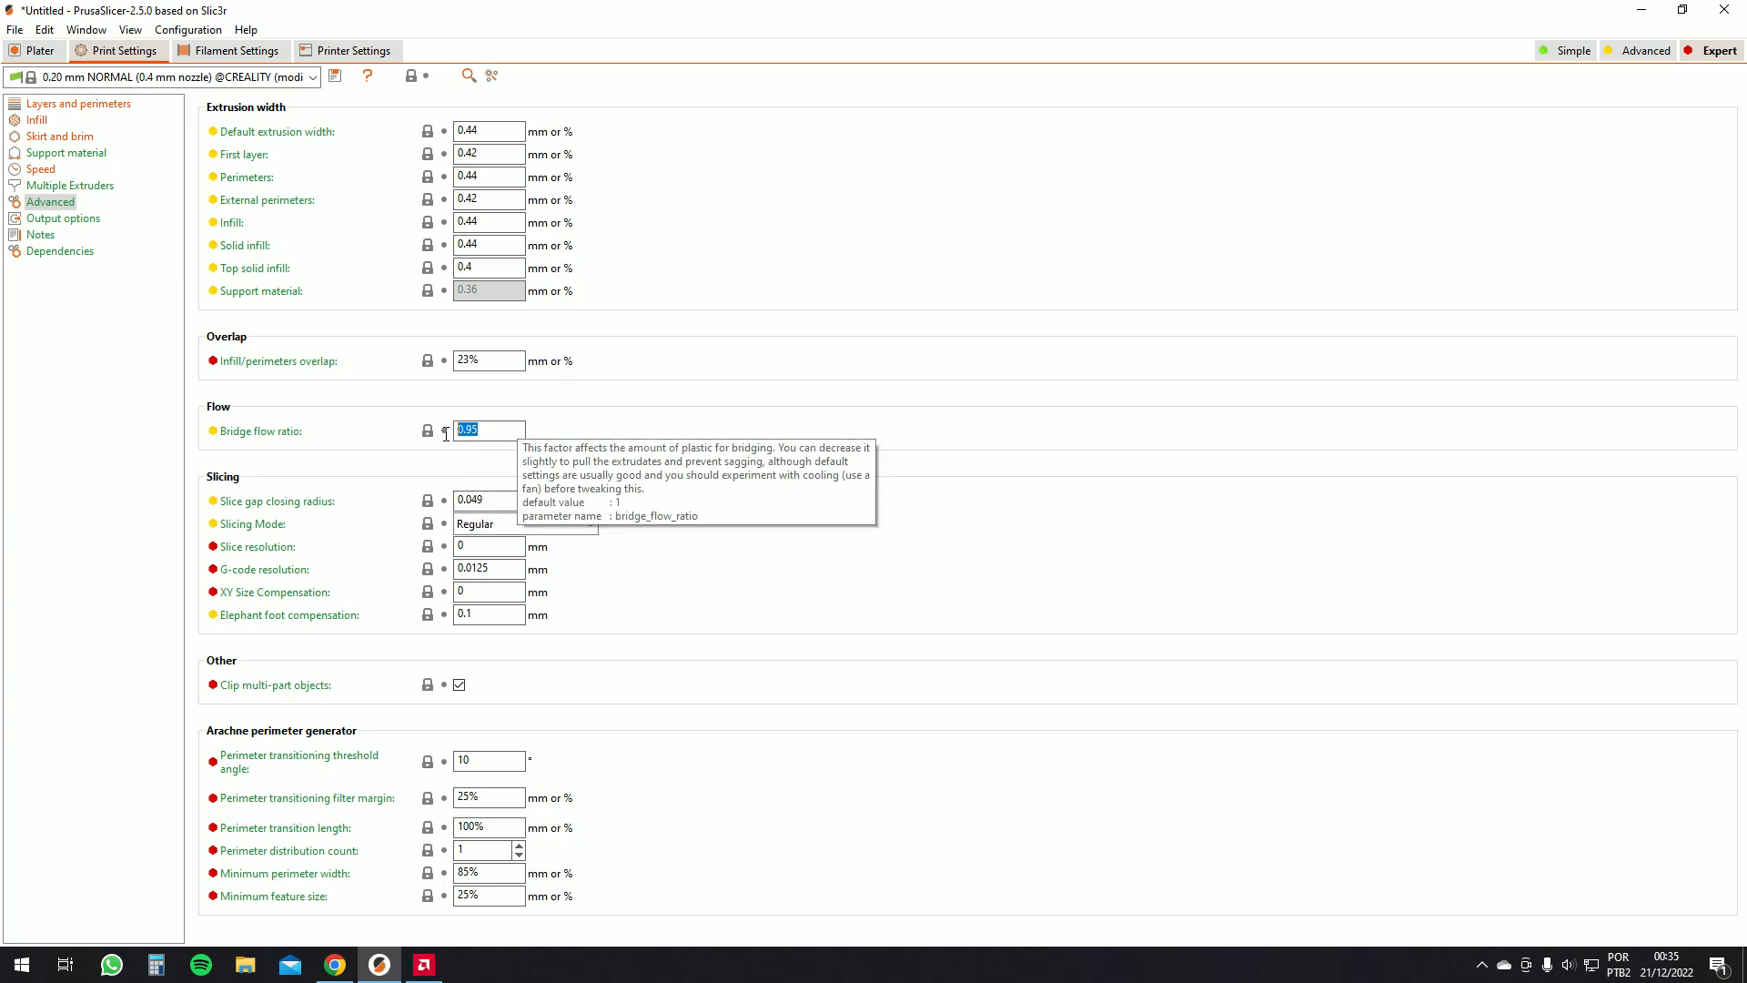
double_click(476, 431)
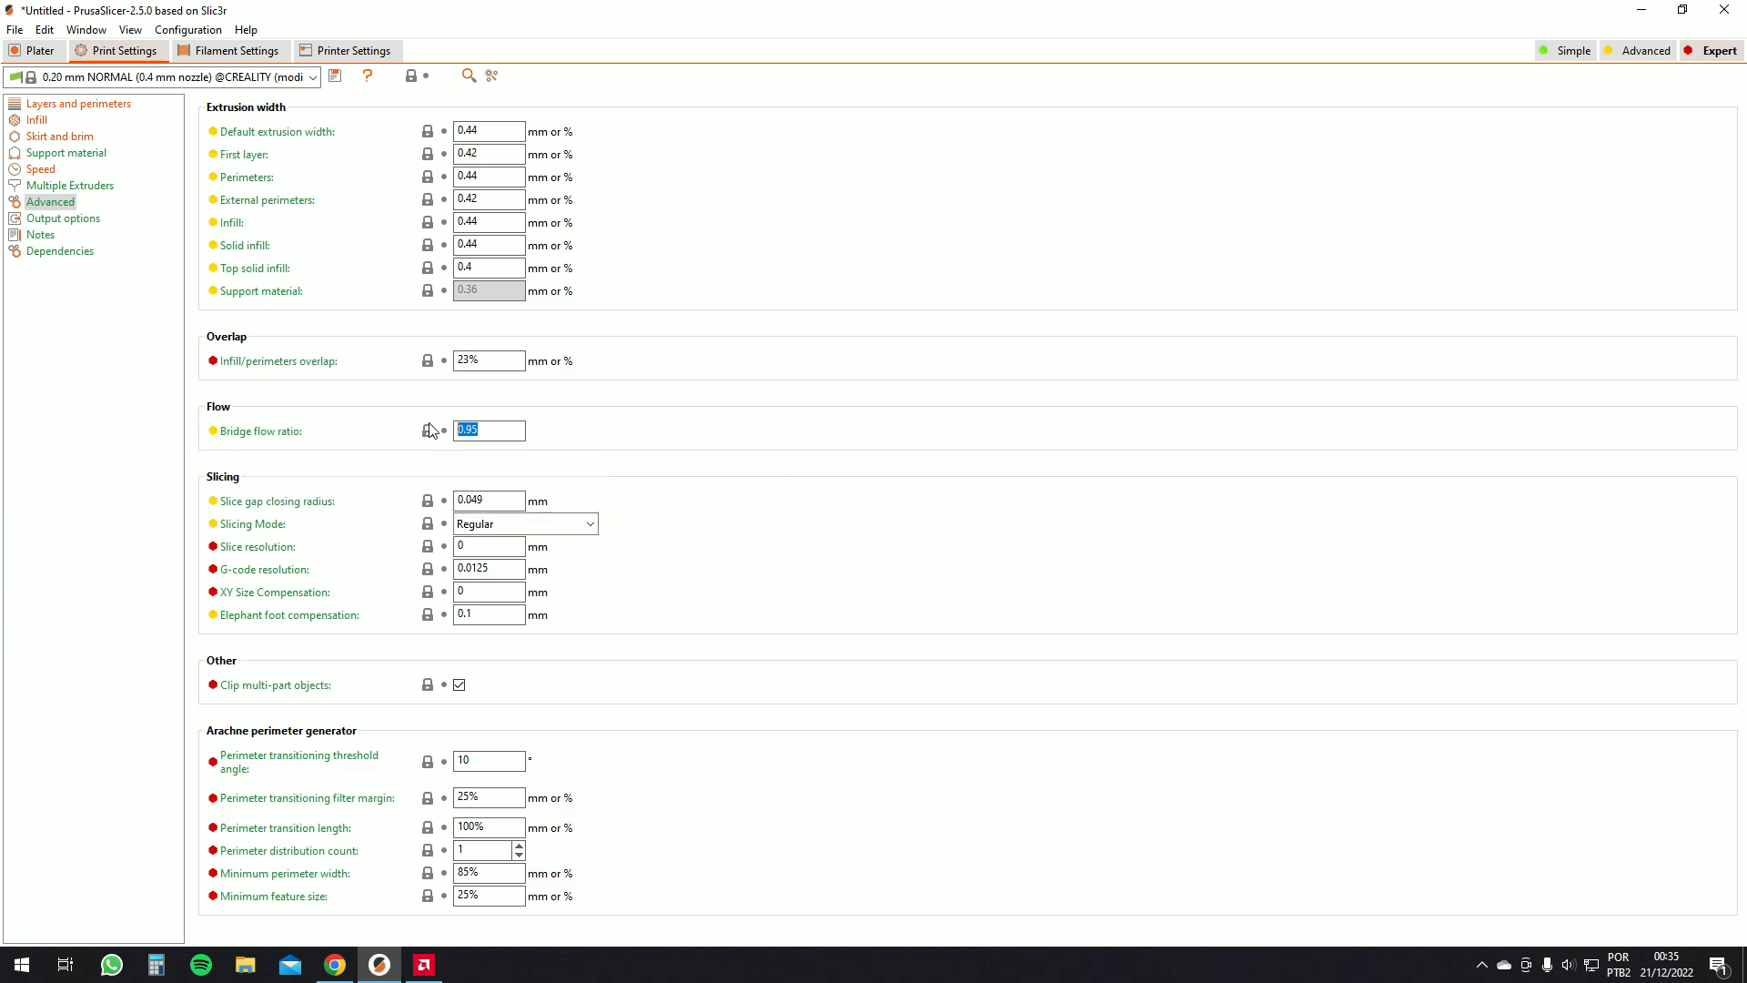
double_click(476, 432)
left_click(493, 431)
left_click_drag(469, 360, 478, 360)
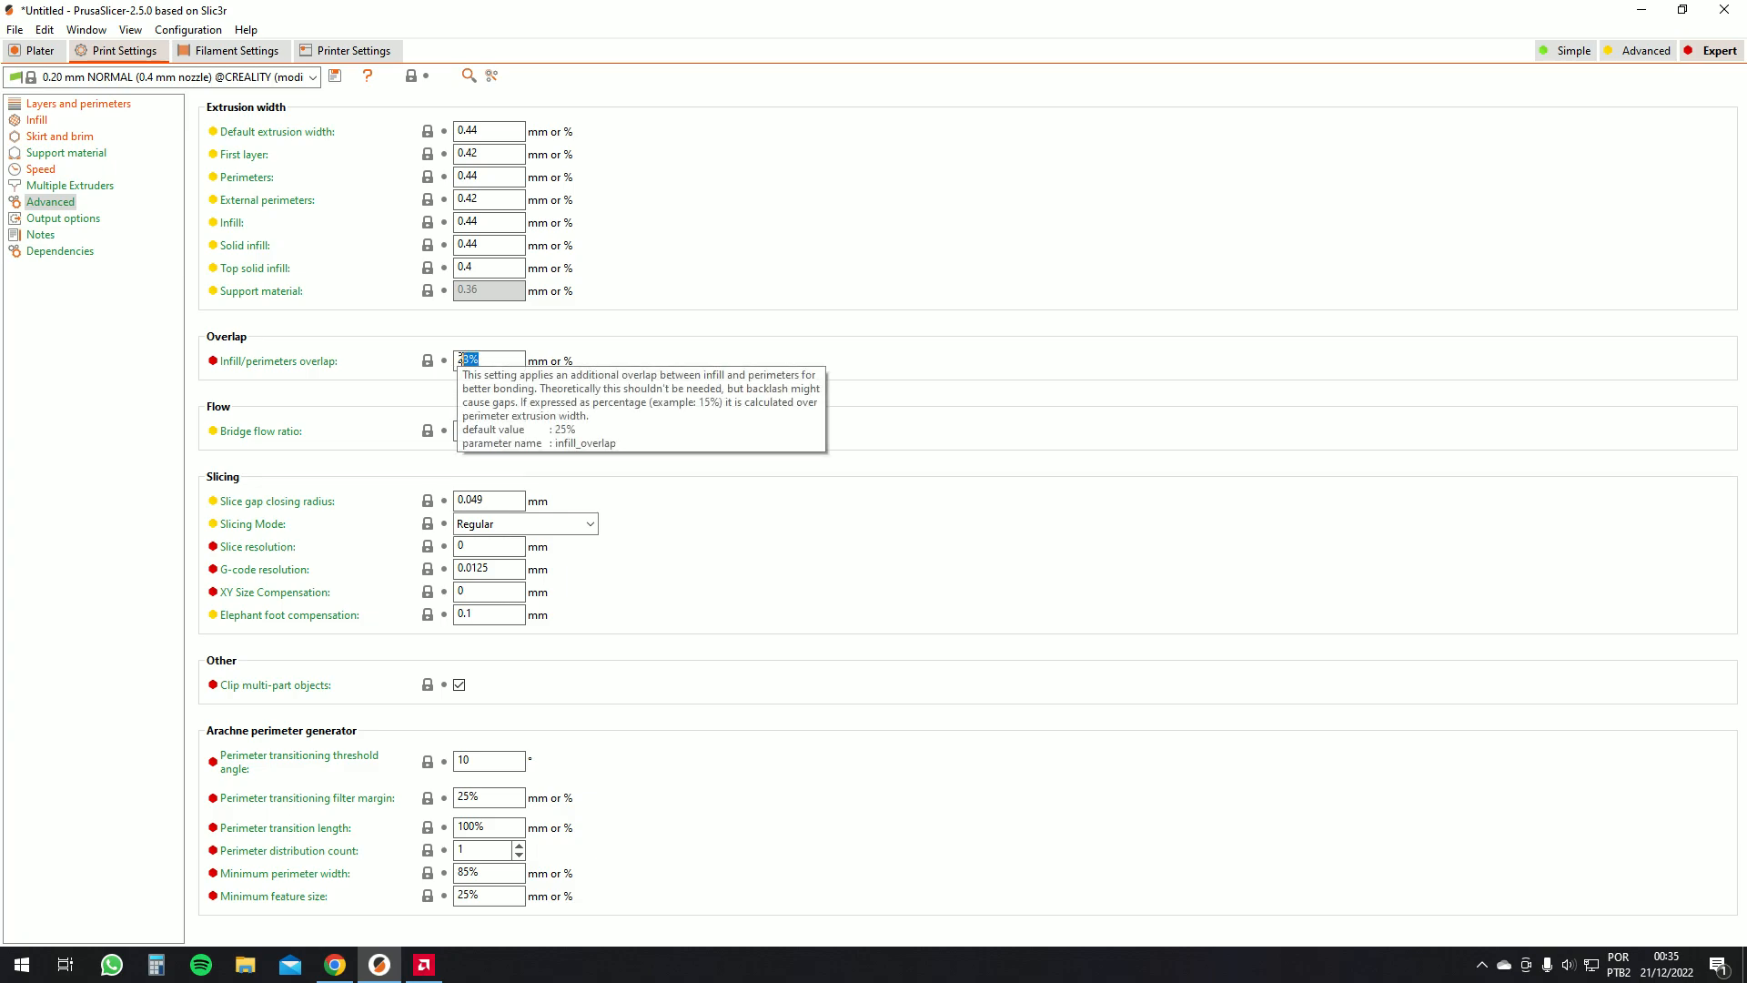
left_click(495, 358)
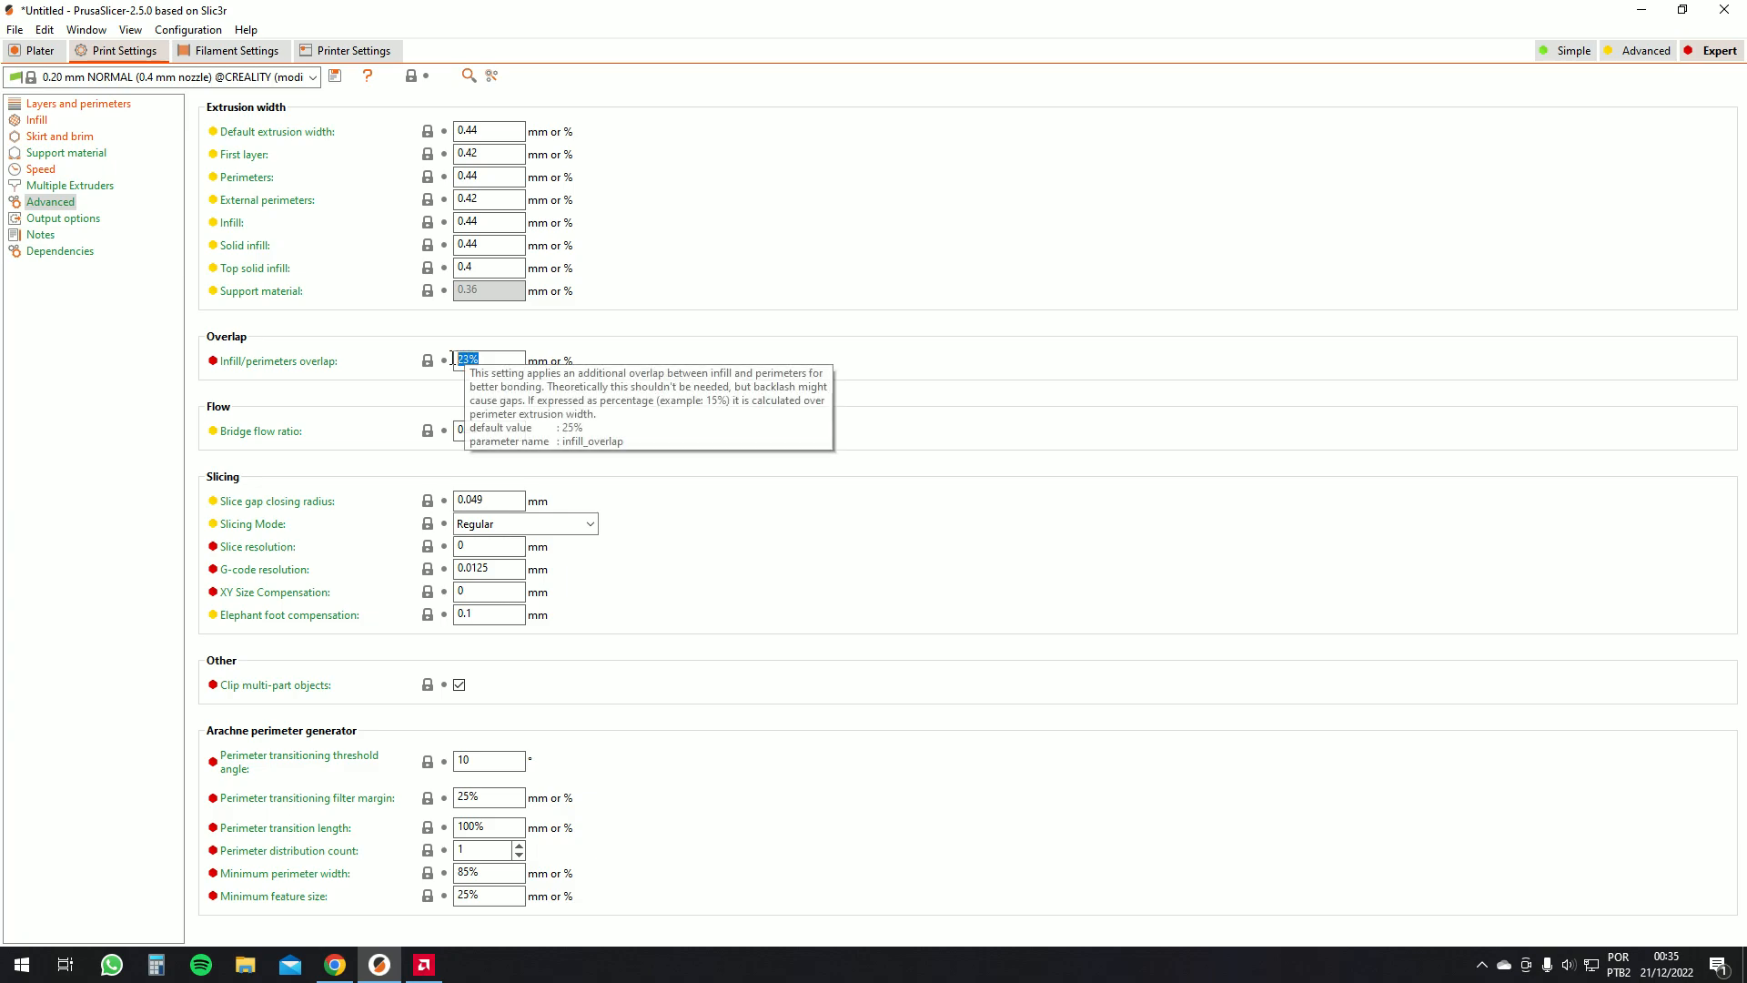
double_click(476, 358)
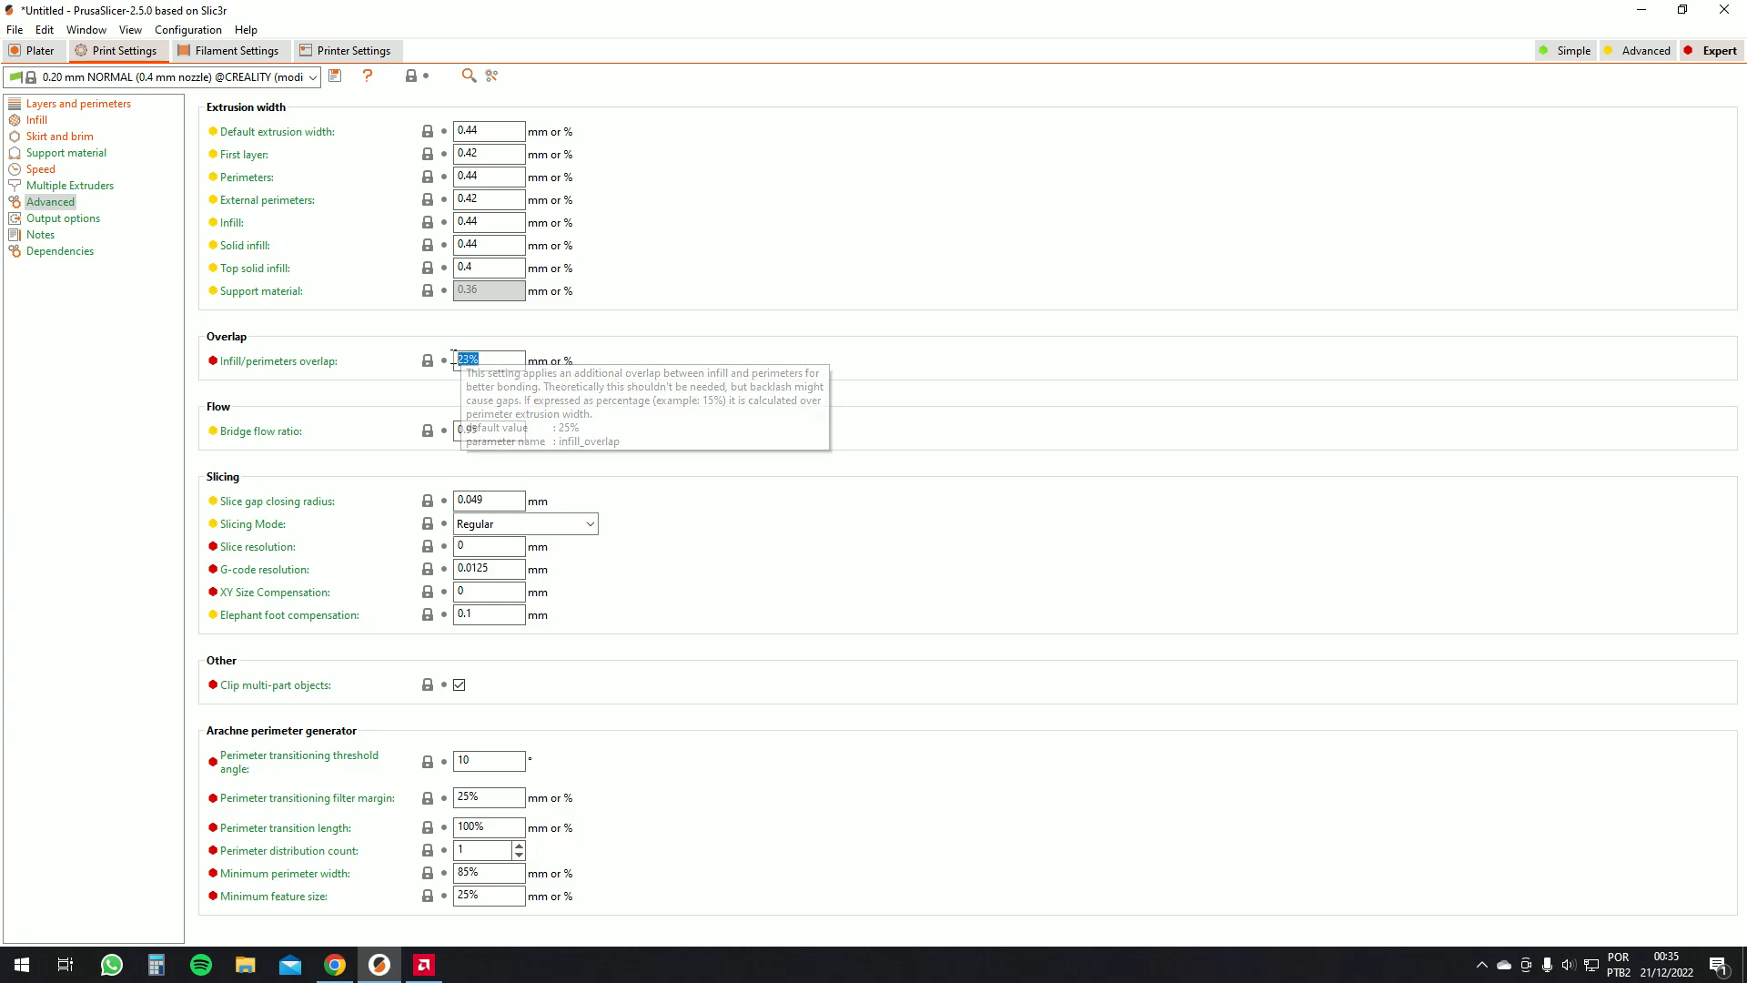
Return to the preview, zoom in and lower the top layer limit to examine the Gyroid infill
left_click(37, 50)
scroll(761, 546, "up", 3)
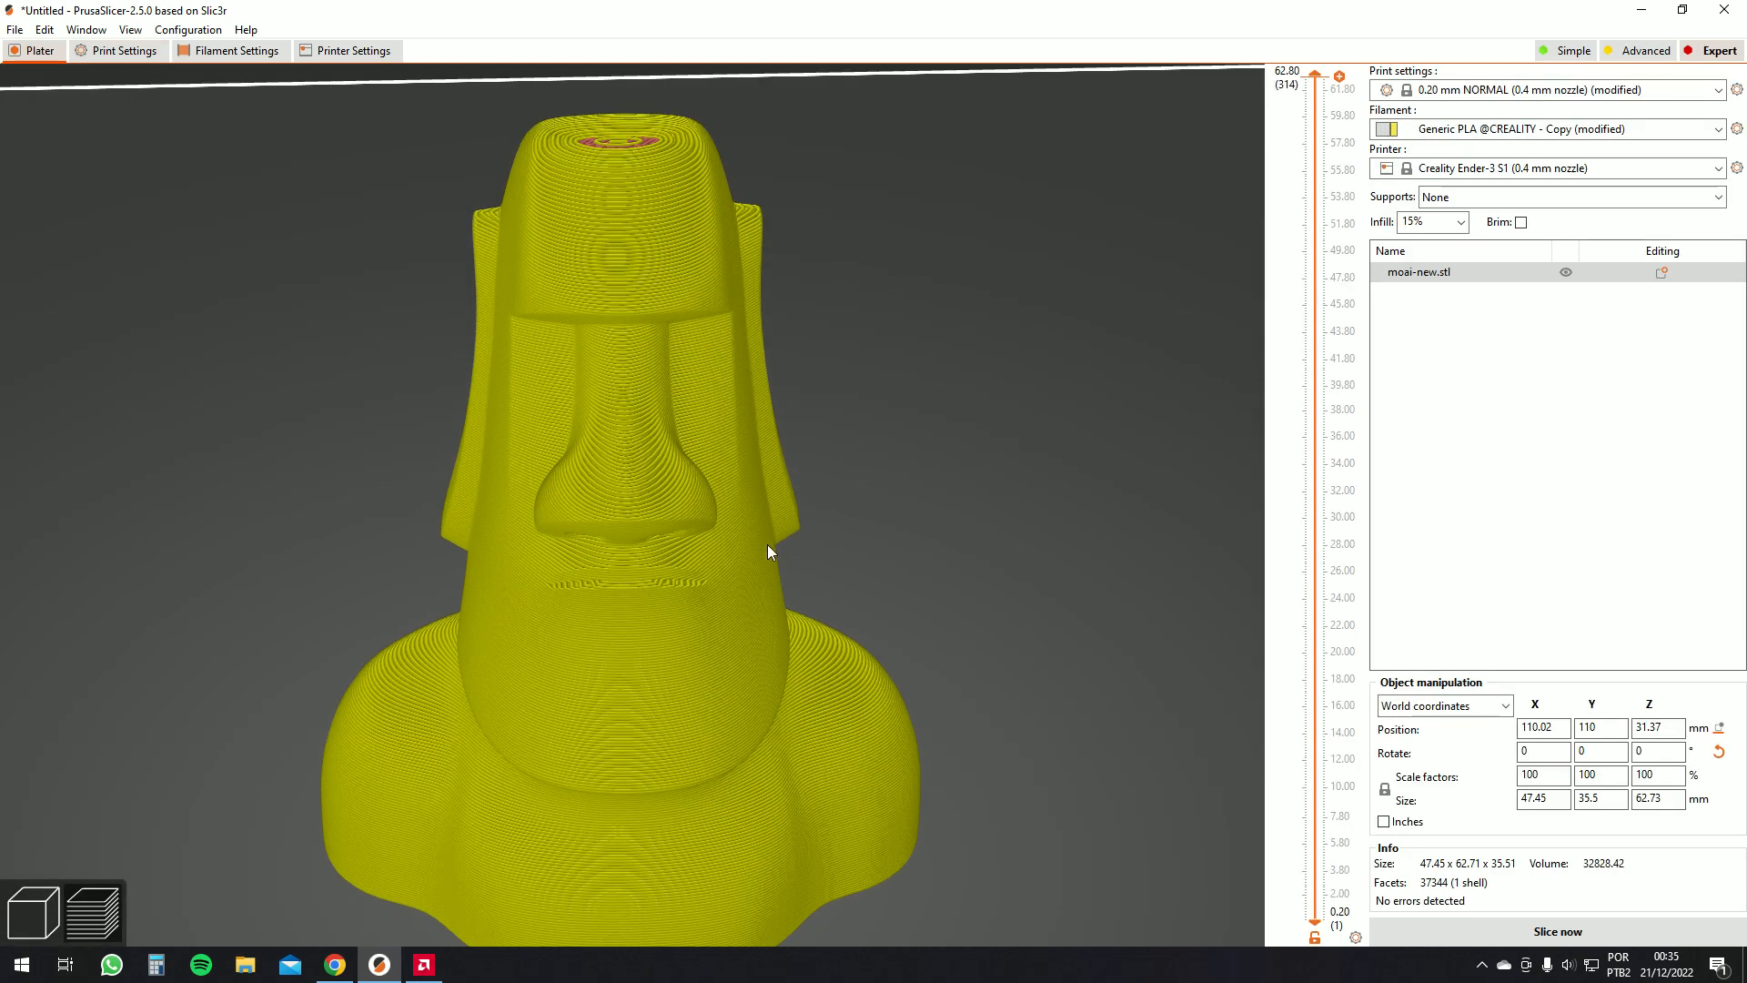
left_click_drag(760, 546, 832, 573)
scroll(899, 521, "up", 5)
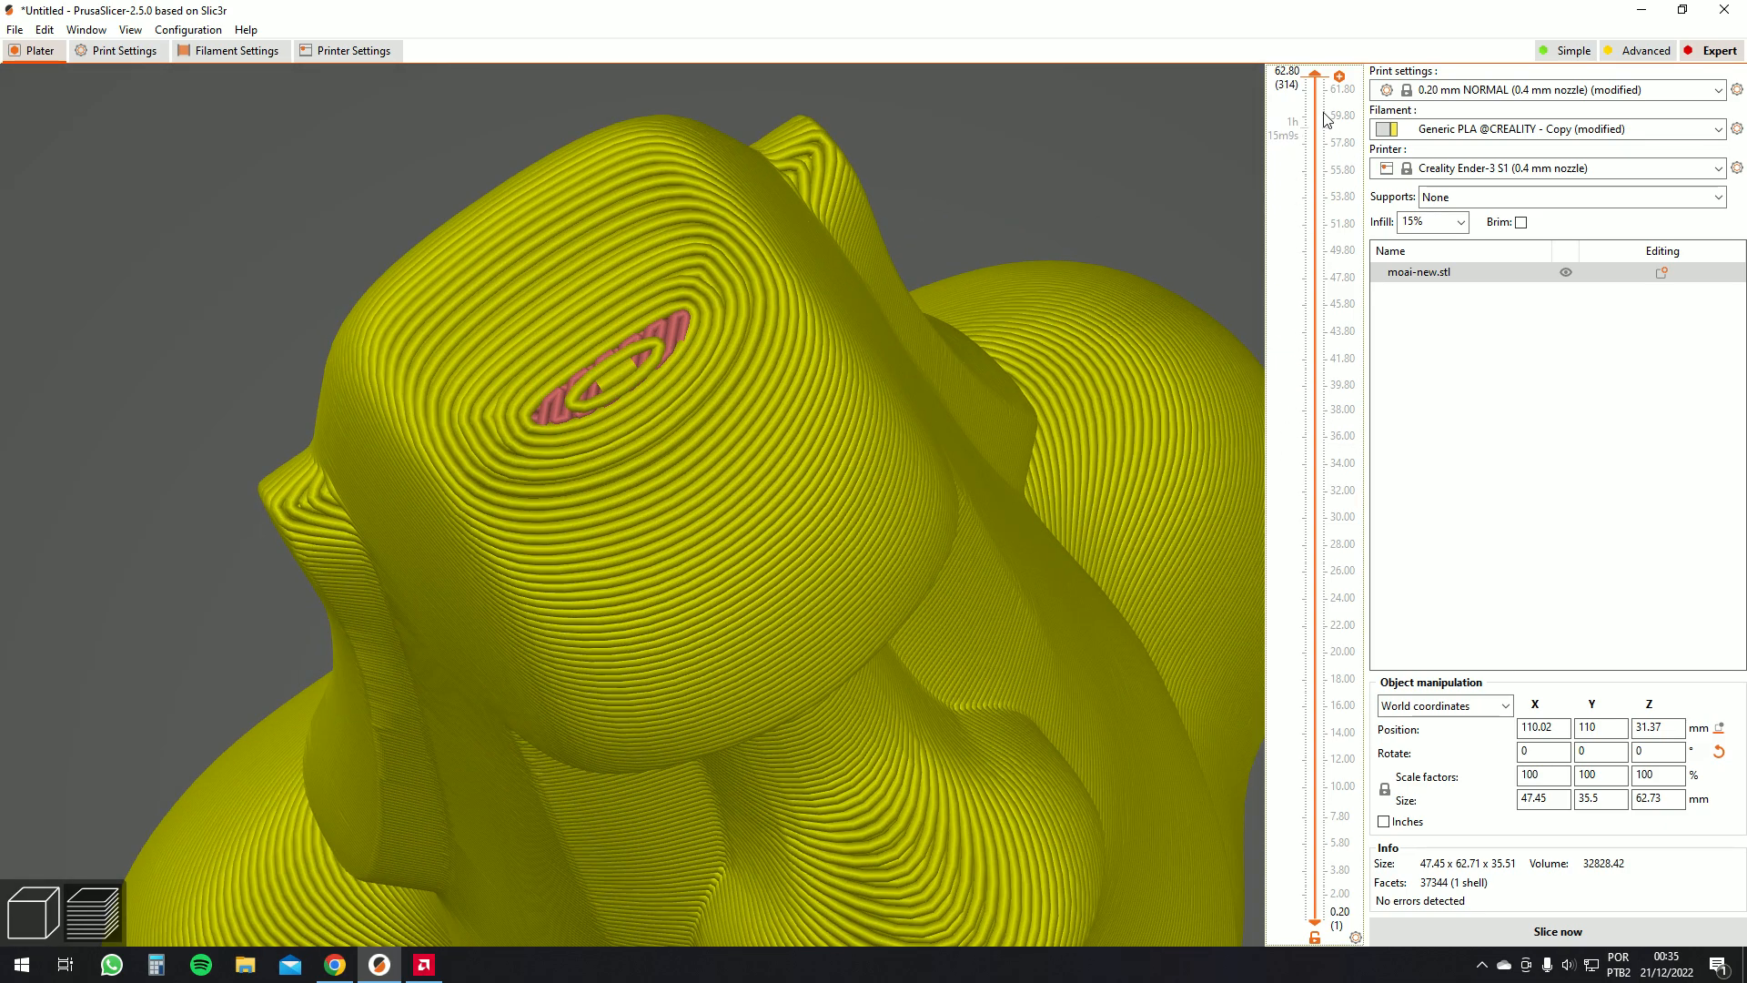
left_click_drag(1316, 95, 1183, 522)
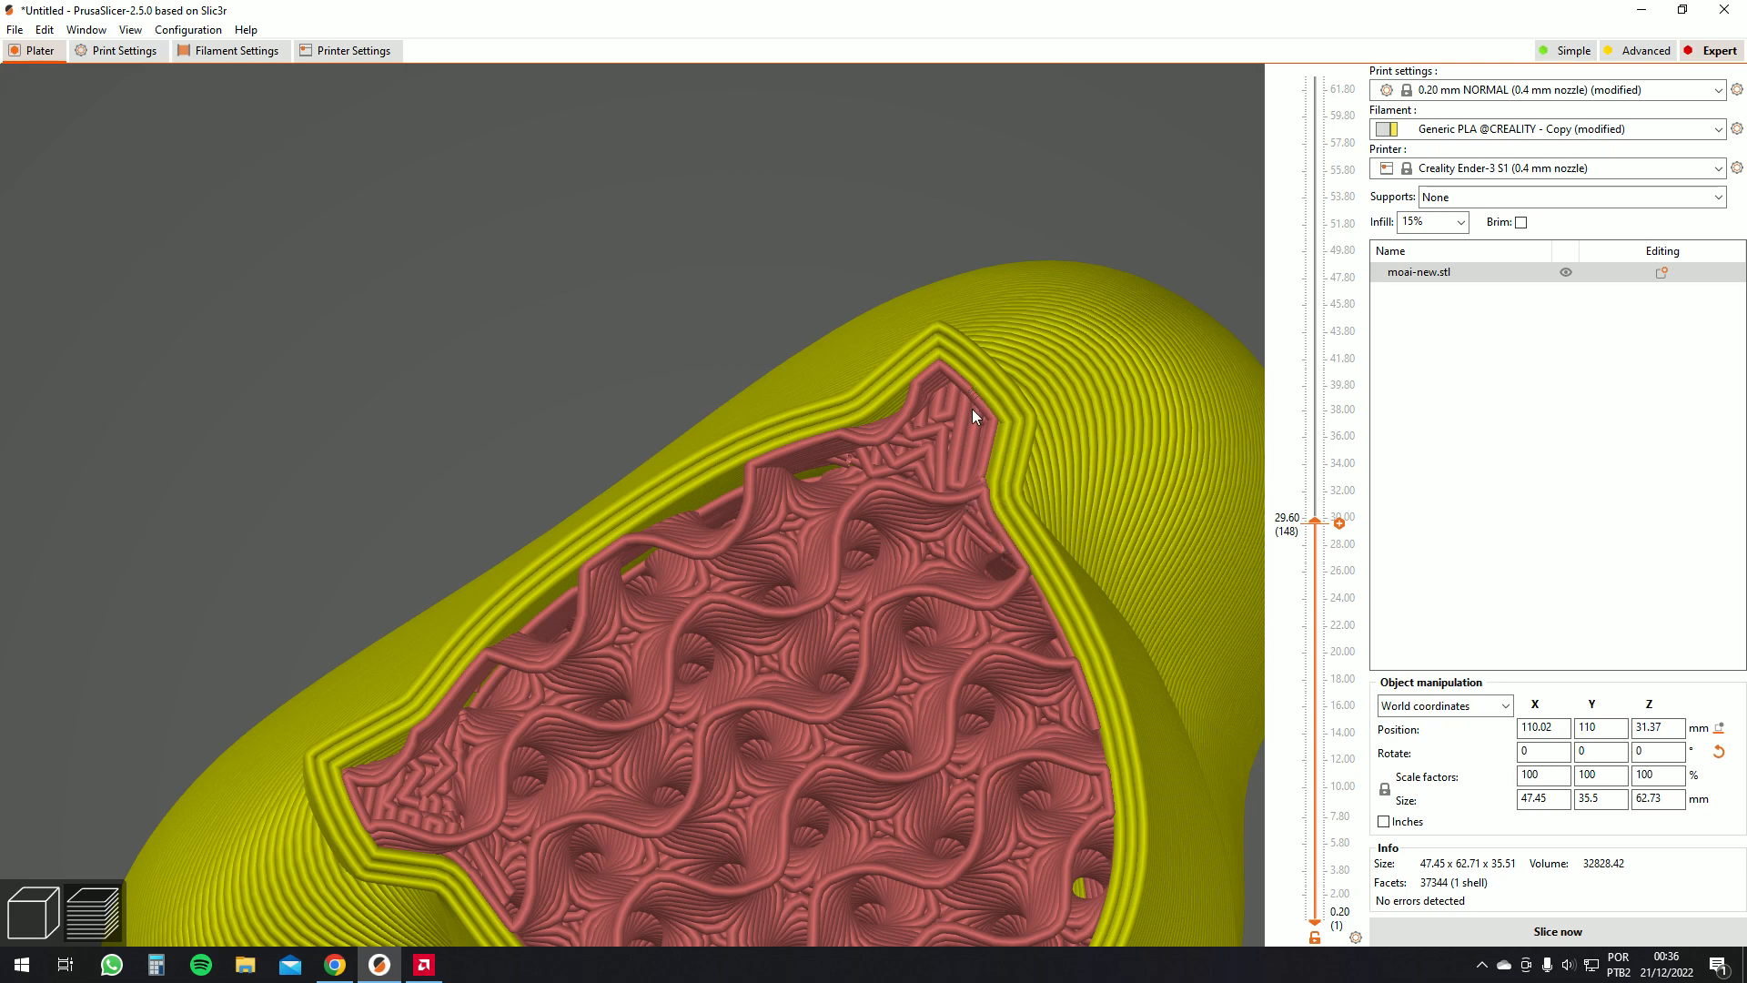
scroll(992, 489, "down", 3)
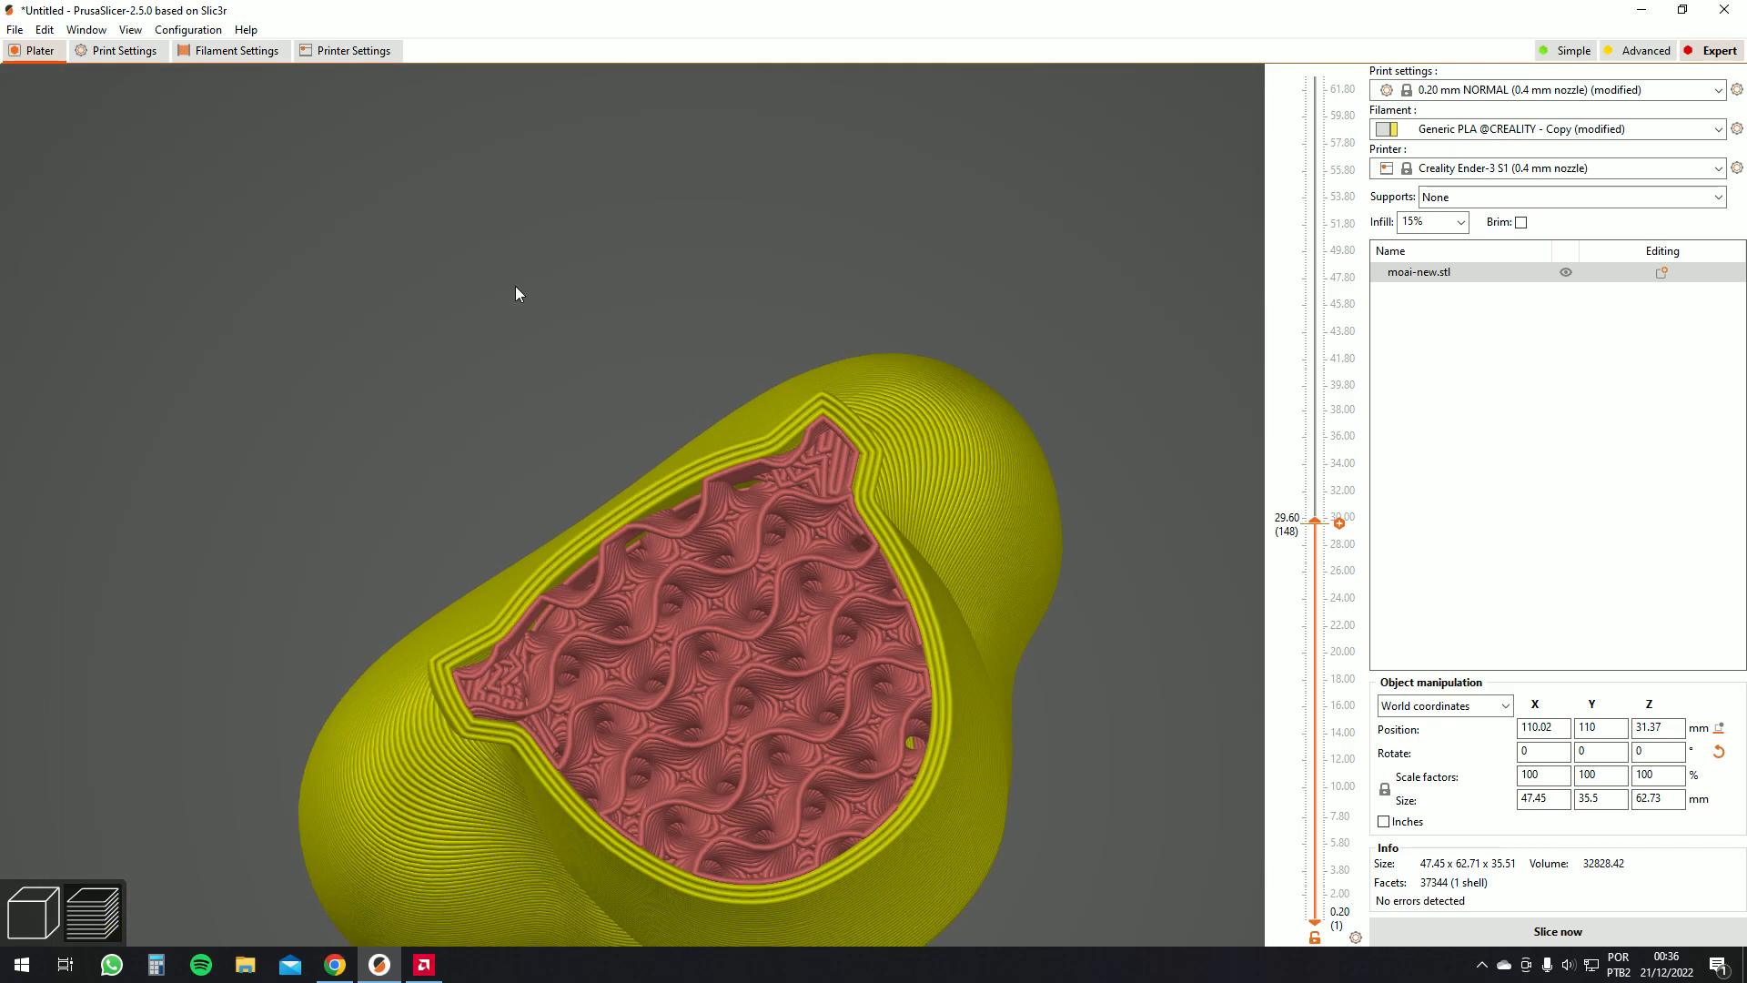
Check the infill/perimeters overlap setting in the print settings and return to the plater
left_click(83, 52)
double_click(462, 358)
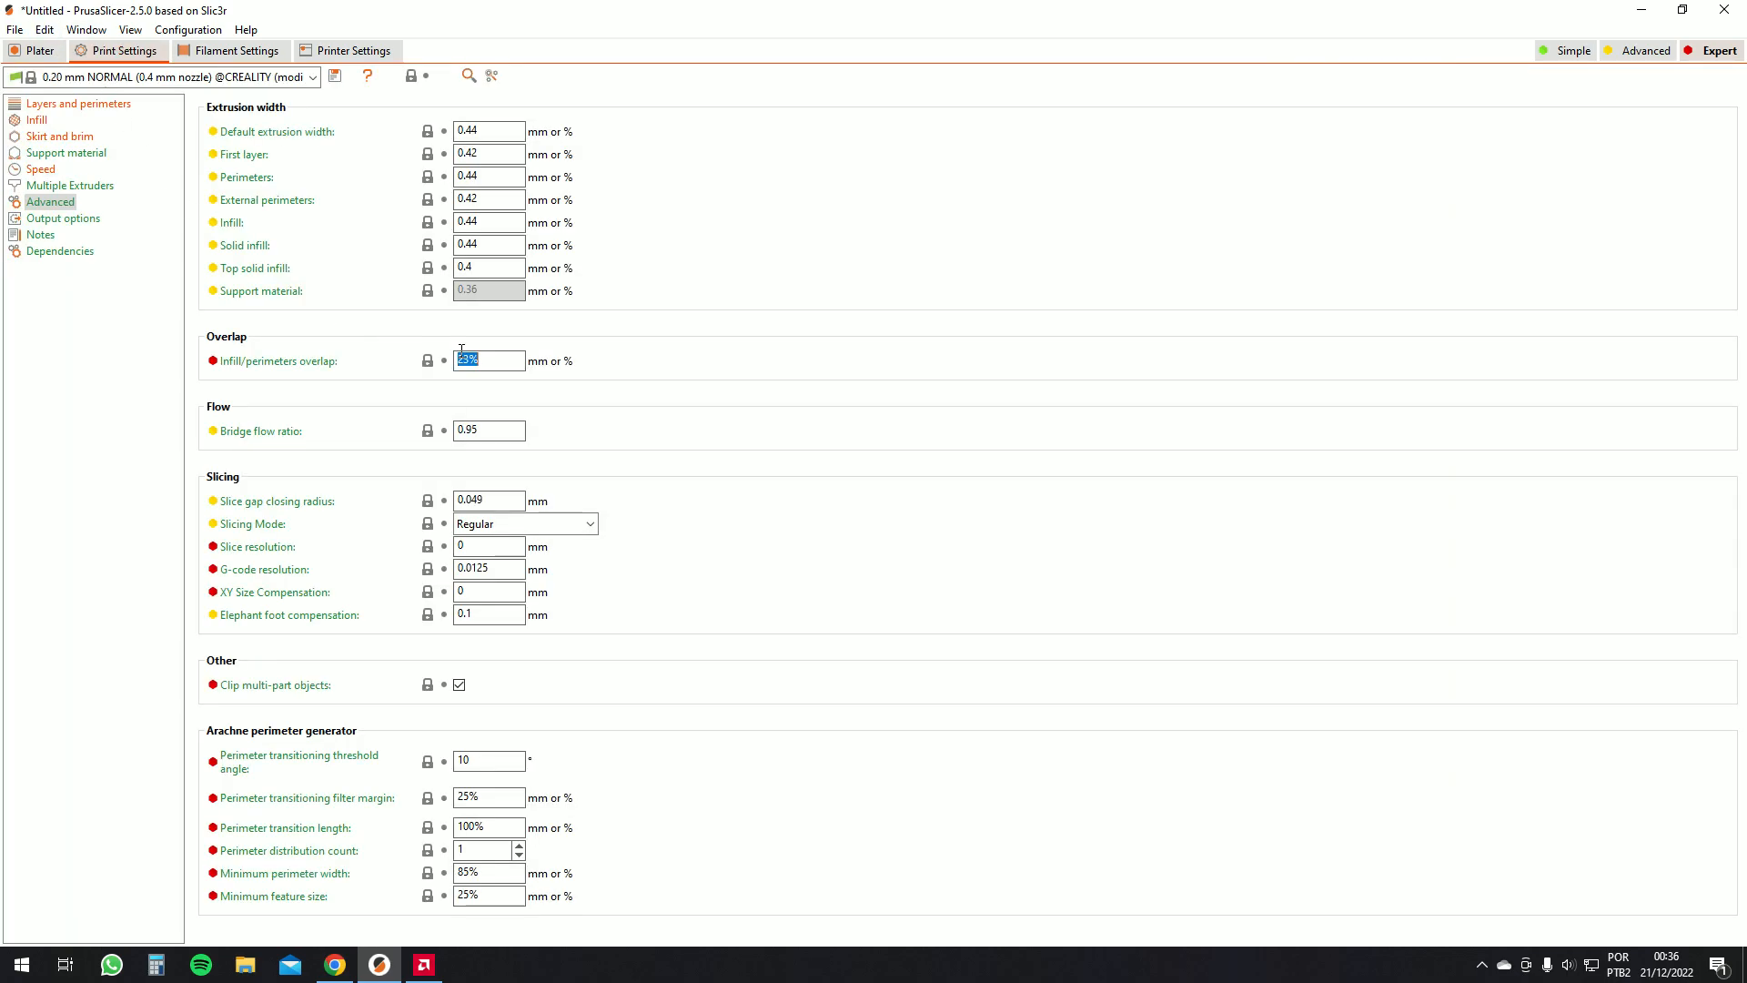
left_click(37, 51)
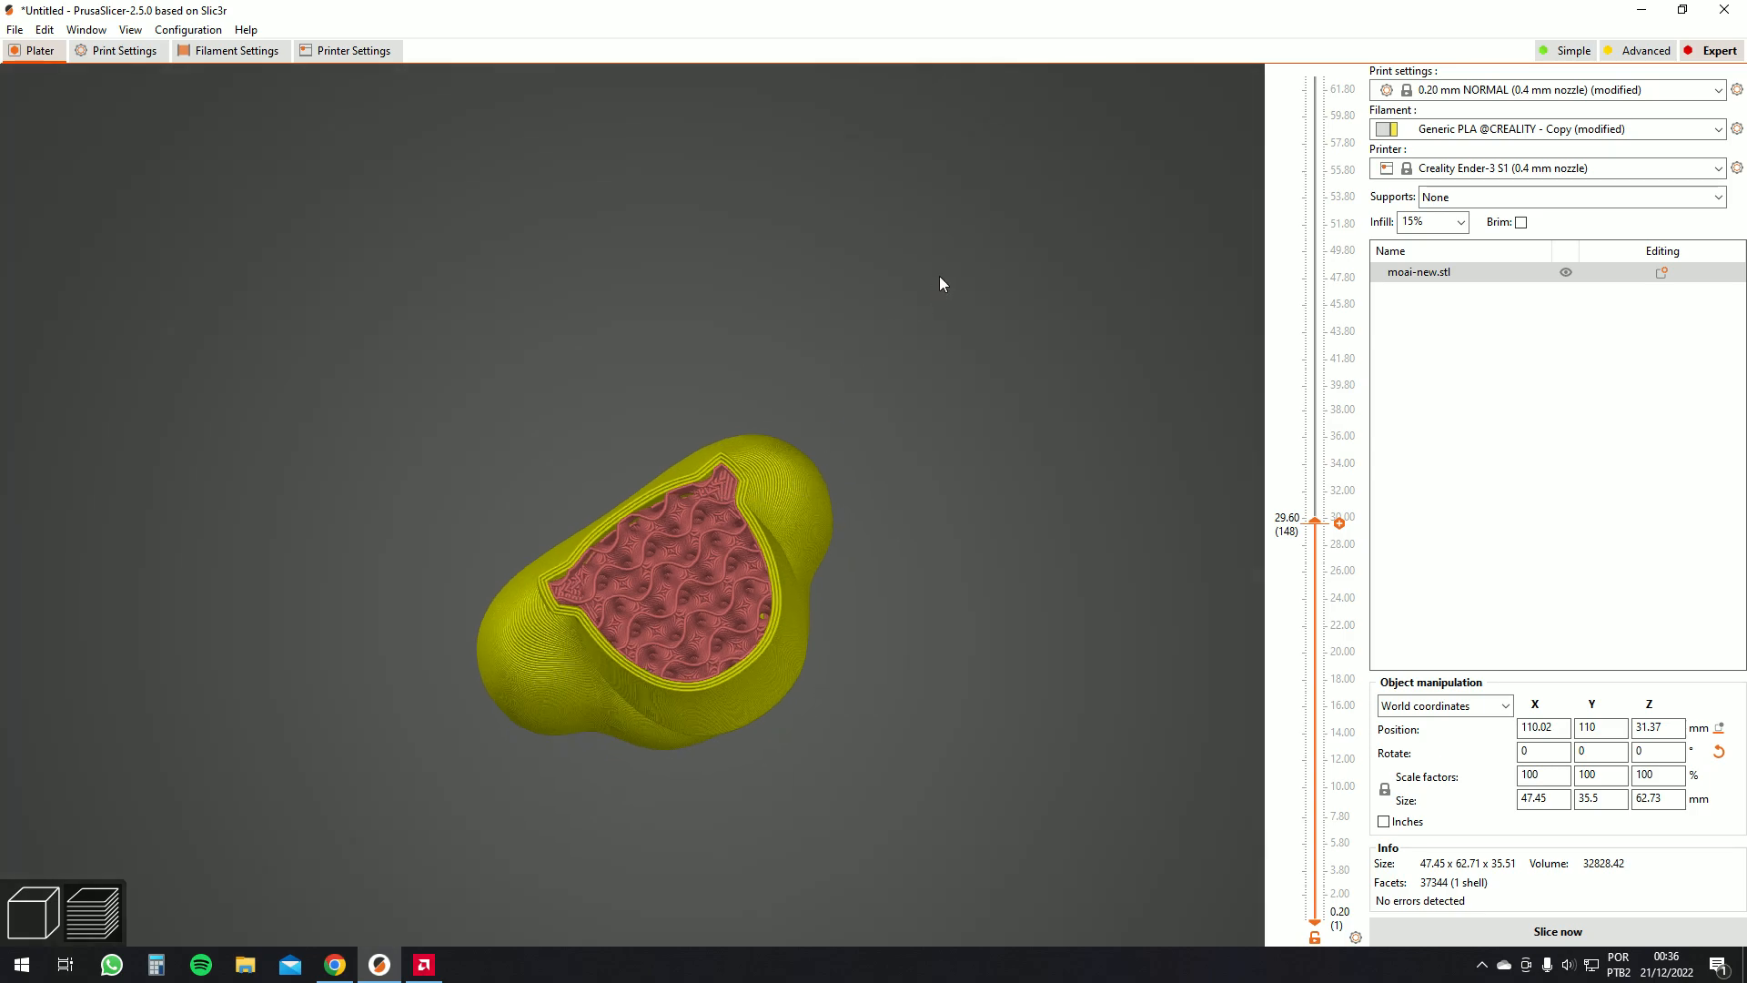
Raise the top layer limit to the full height and zoom out to view the whole sliced model
left_click_drag(1319, 522, 1270, 29)
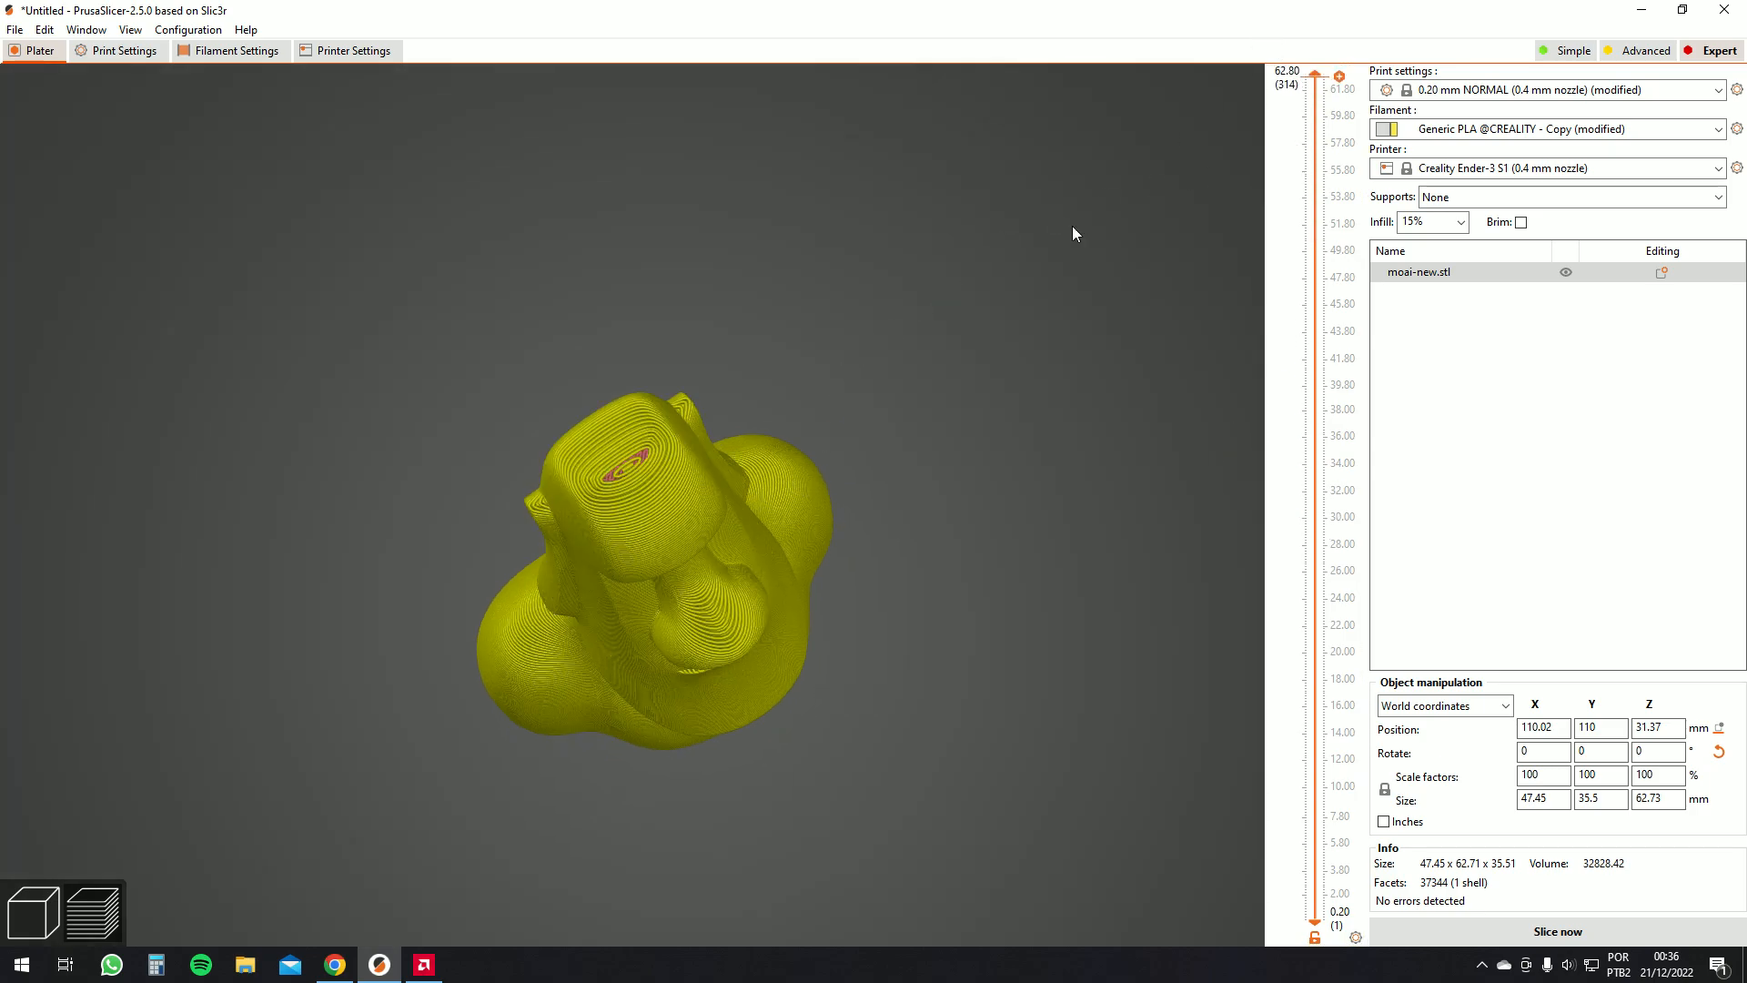
scroll(322, 623, "down", 3)
scroll(156, 817, "down", 4)
scroll(156, 817, "up", 2)
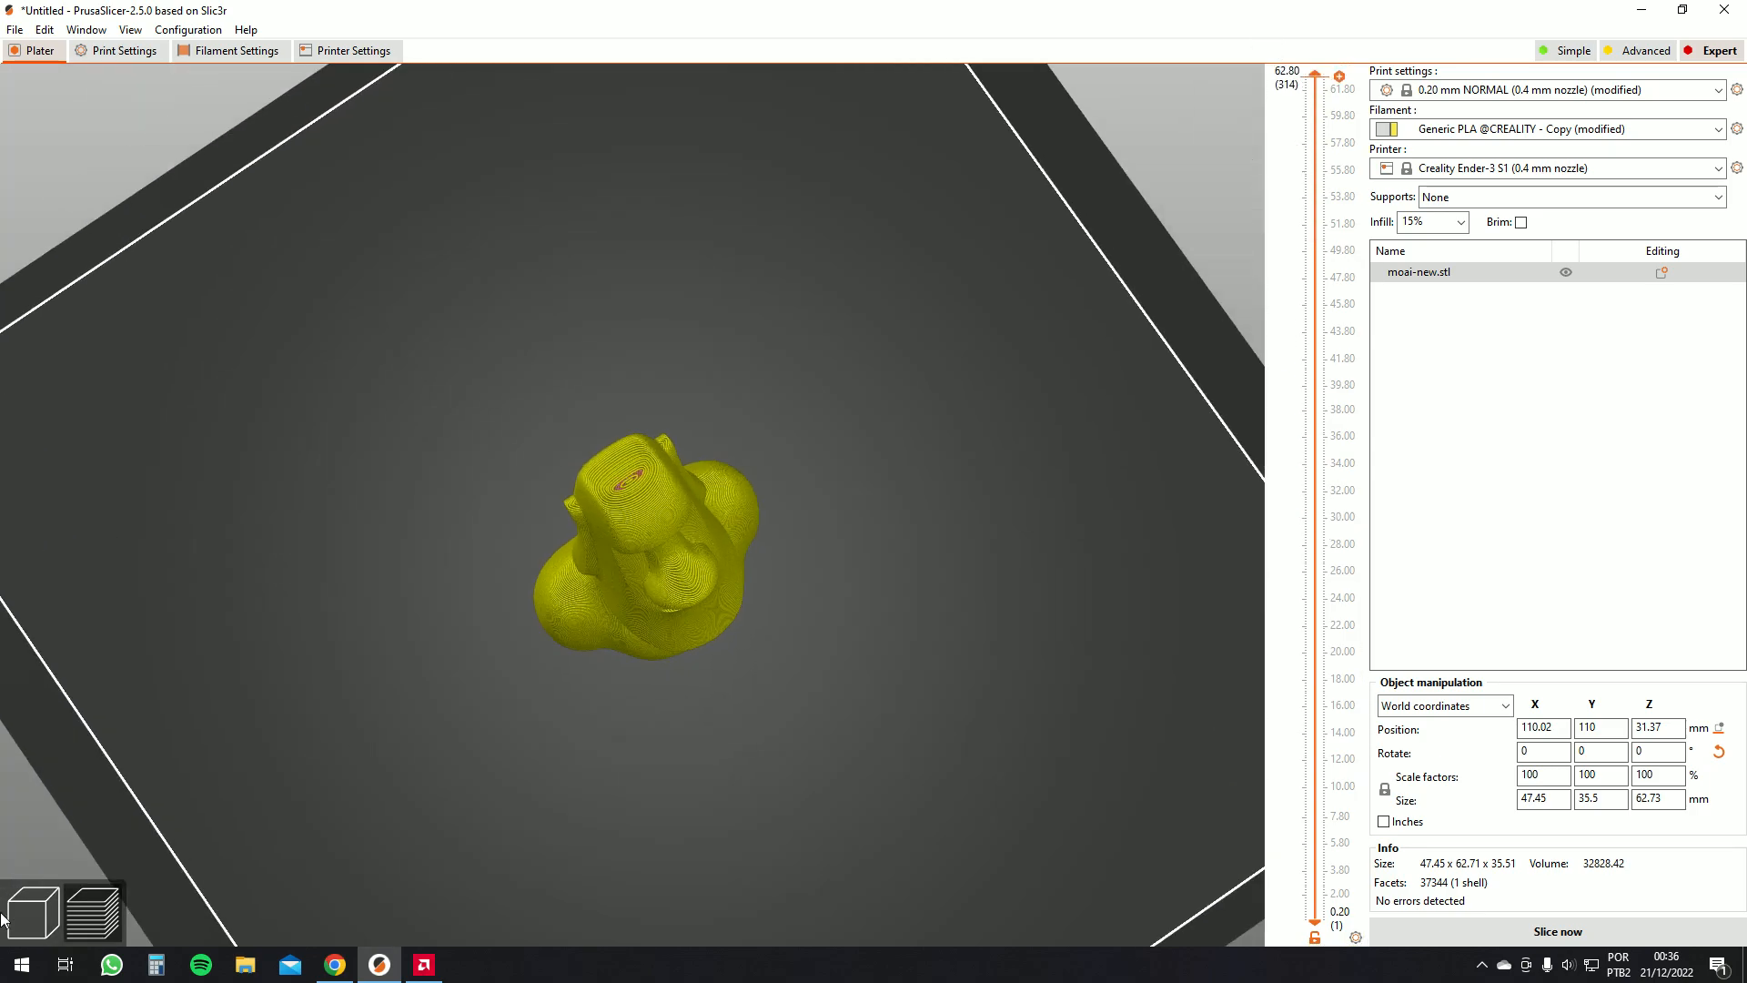
Switch to the 3D editor view and add a Box shape to the plate
left_click(20, 911)
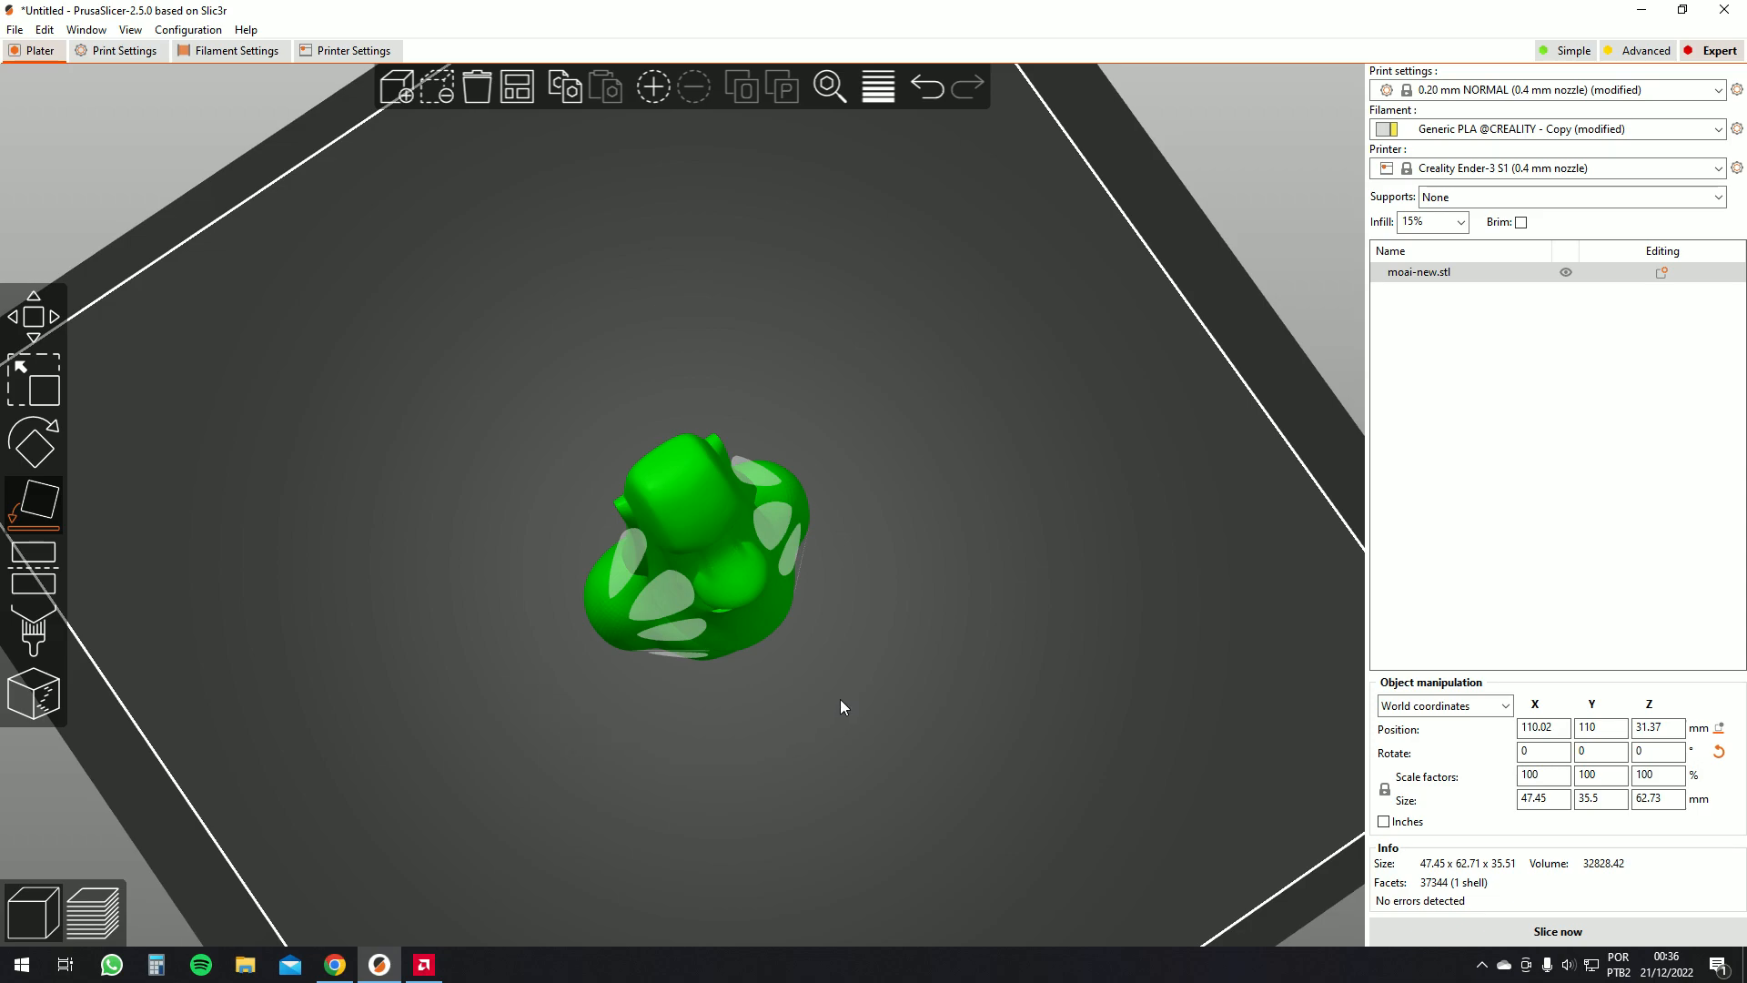
left_click_drag(856, 707, 843, 690)
left_click(886, 696)
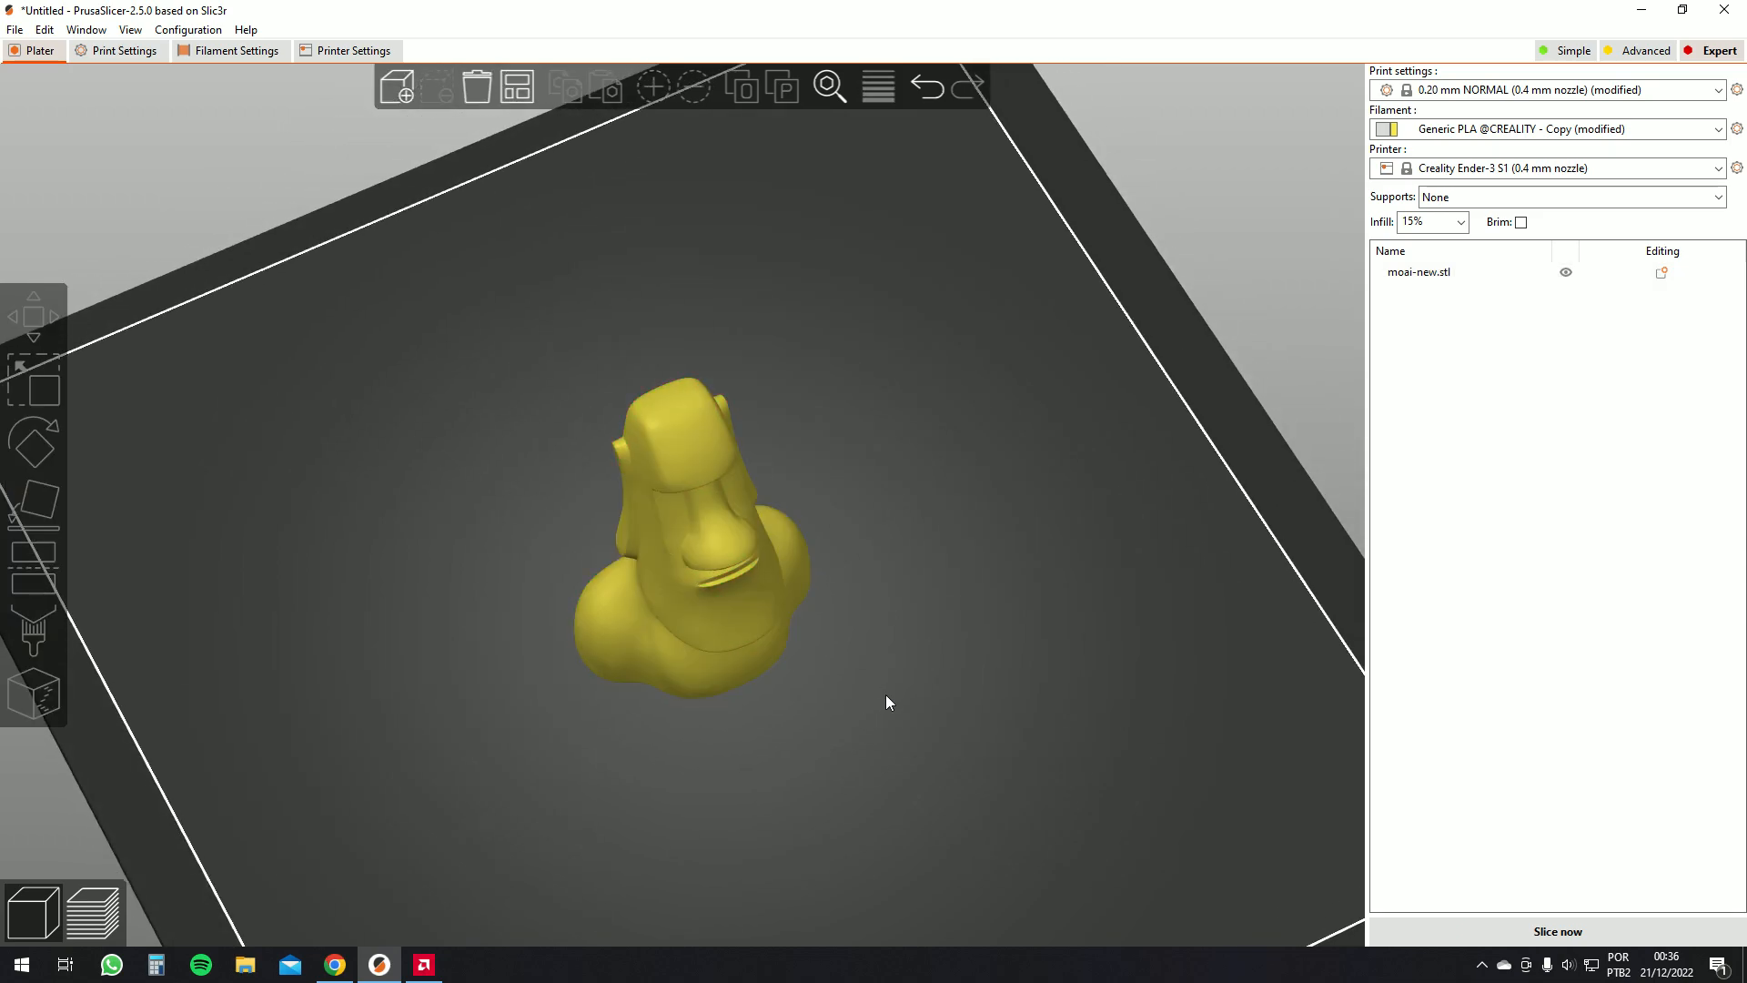
right_click(886, 697)
mouse_move(947, 708)
left_click(1030, 706)
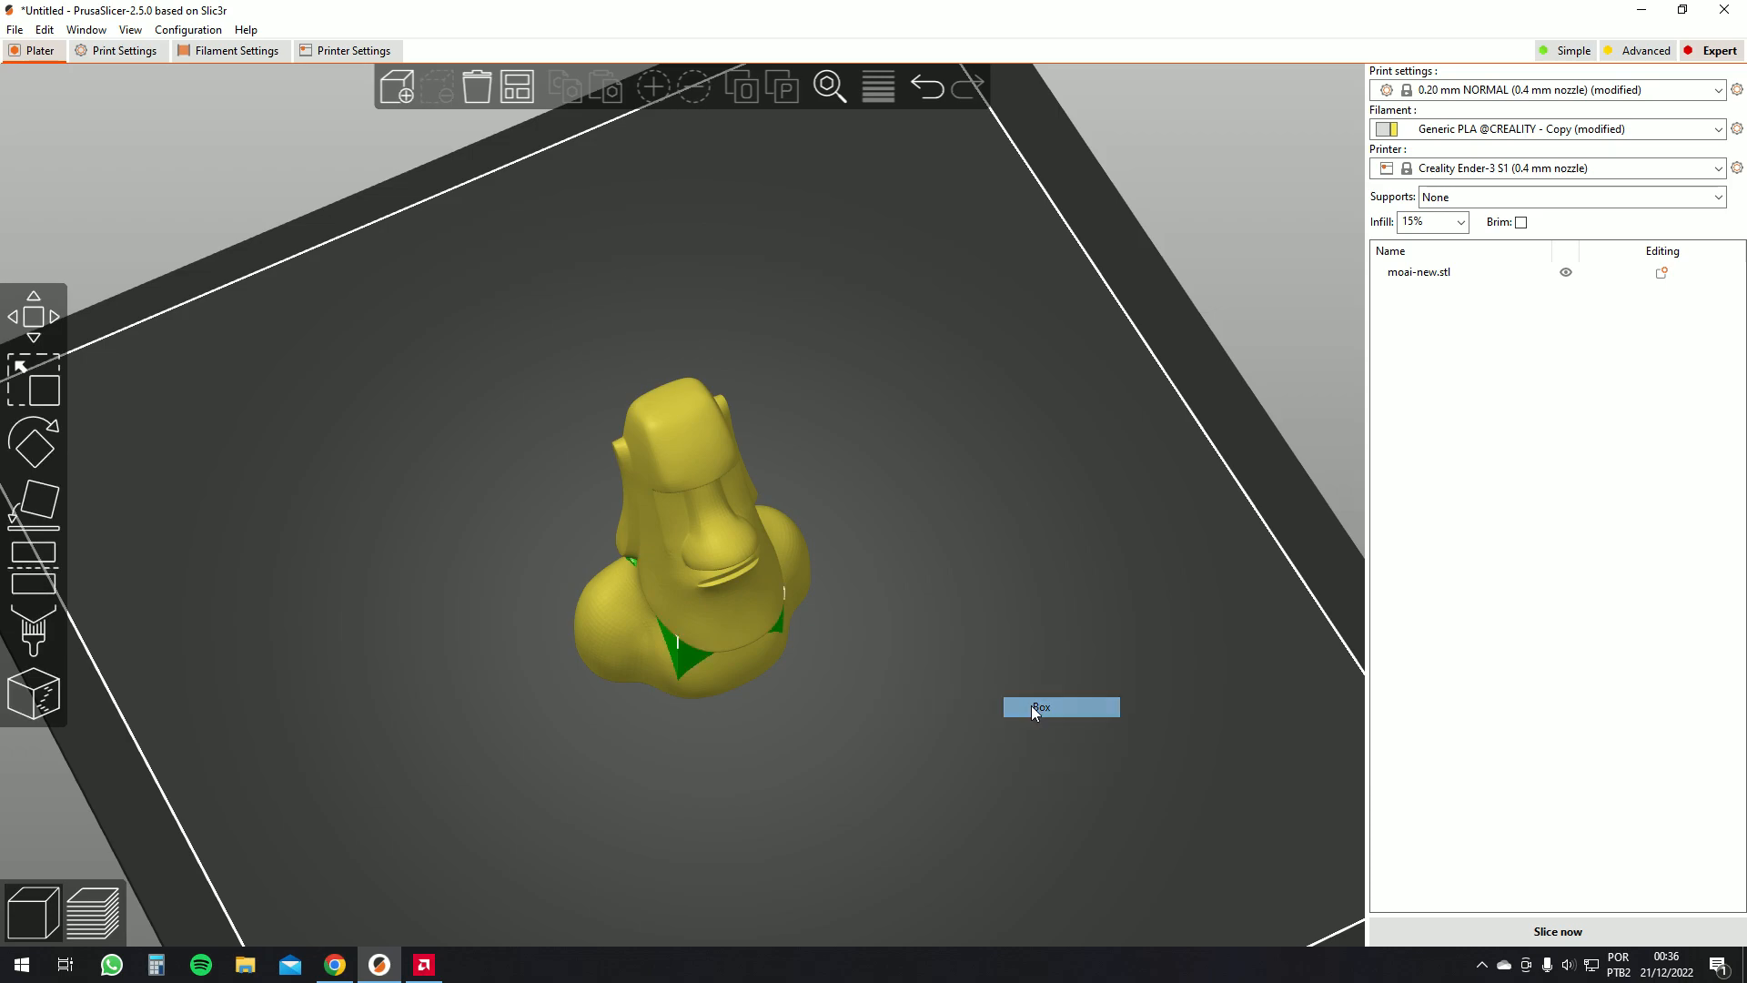
Position the box beside the moai model and slice the plate
left_click_drag(733, 608, 714, 703)
left_click(784, 523)
left_click_drag(859, 628, 855, 648)
left_click_drag(656, 651, 655, 675)
left_click_drag(826, 688, 830, 772)
left_click(1507, 939)
Zoom and orbit the preview to inspect the top layer of the sliced box
scroll(975, 786, "up", 3)
scroll(791, 748, "up", 1)
right_click_drag(788, 738, 790, 173)
scroll(819, 241, "up", 4)
scroll(821, 242, "up", 2)
scroll(847, 244, "down", 1)
right_click_drag(885, 254, 899, 461)
scroll(859, 384, "up", 3)
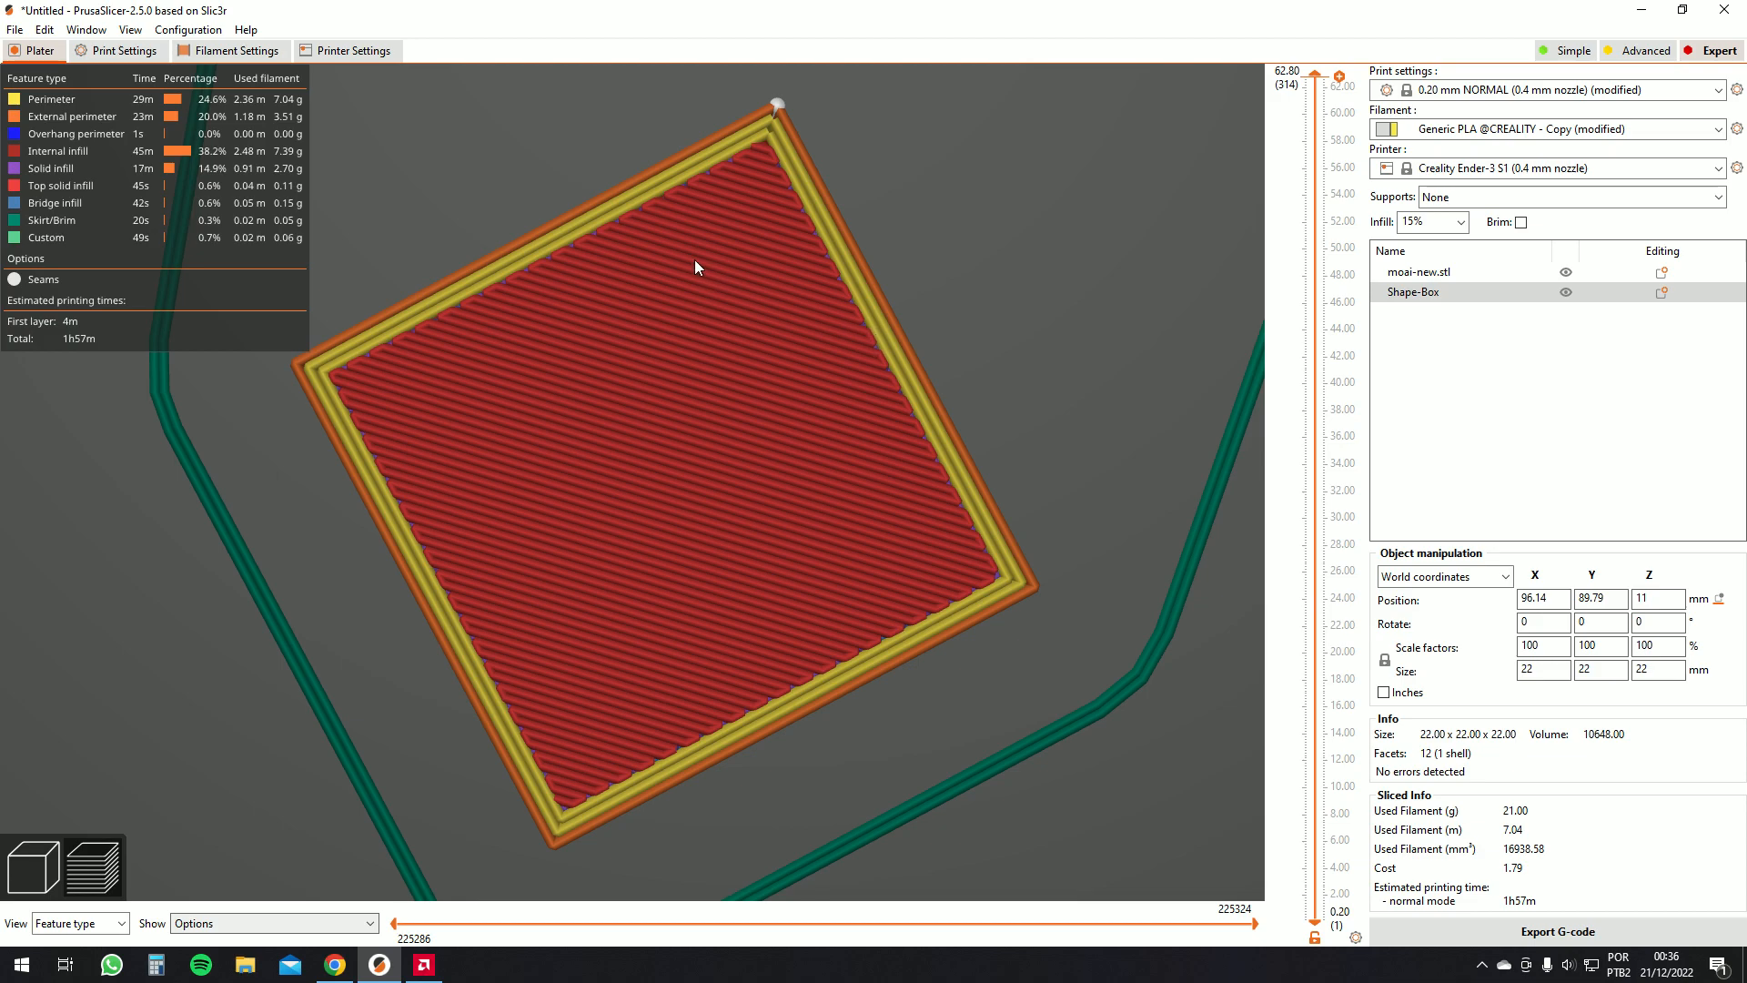
Review the printer's general settings and the filament's extrusion multiplier, then return to the plater
left_click(347, 50)
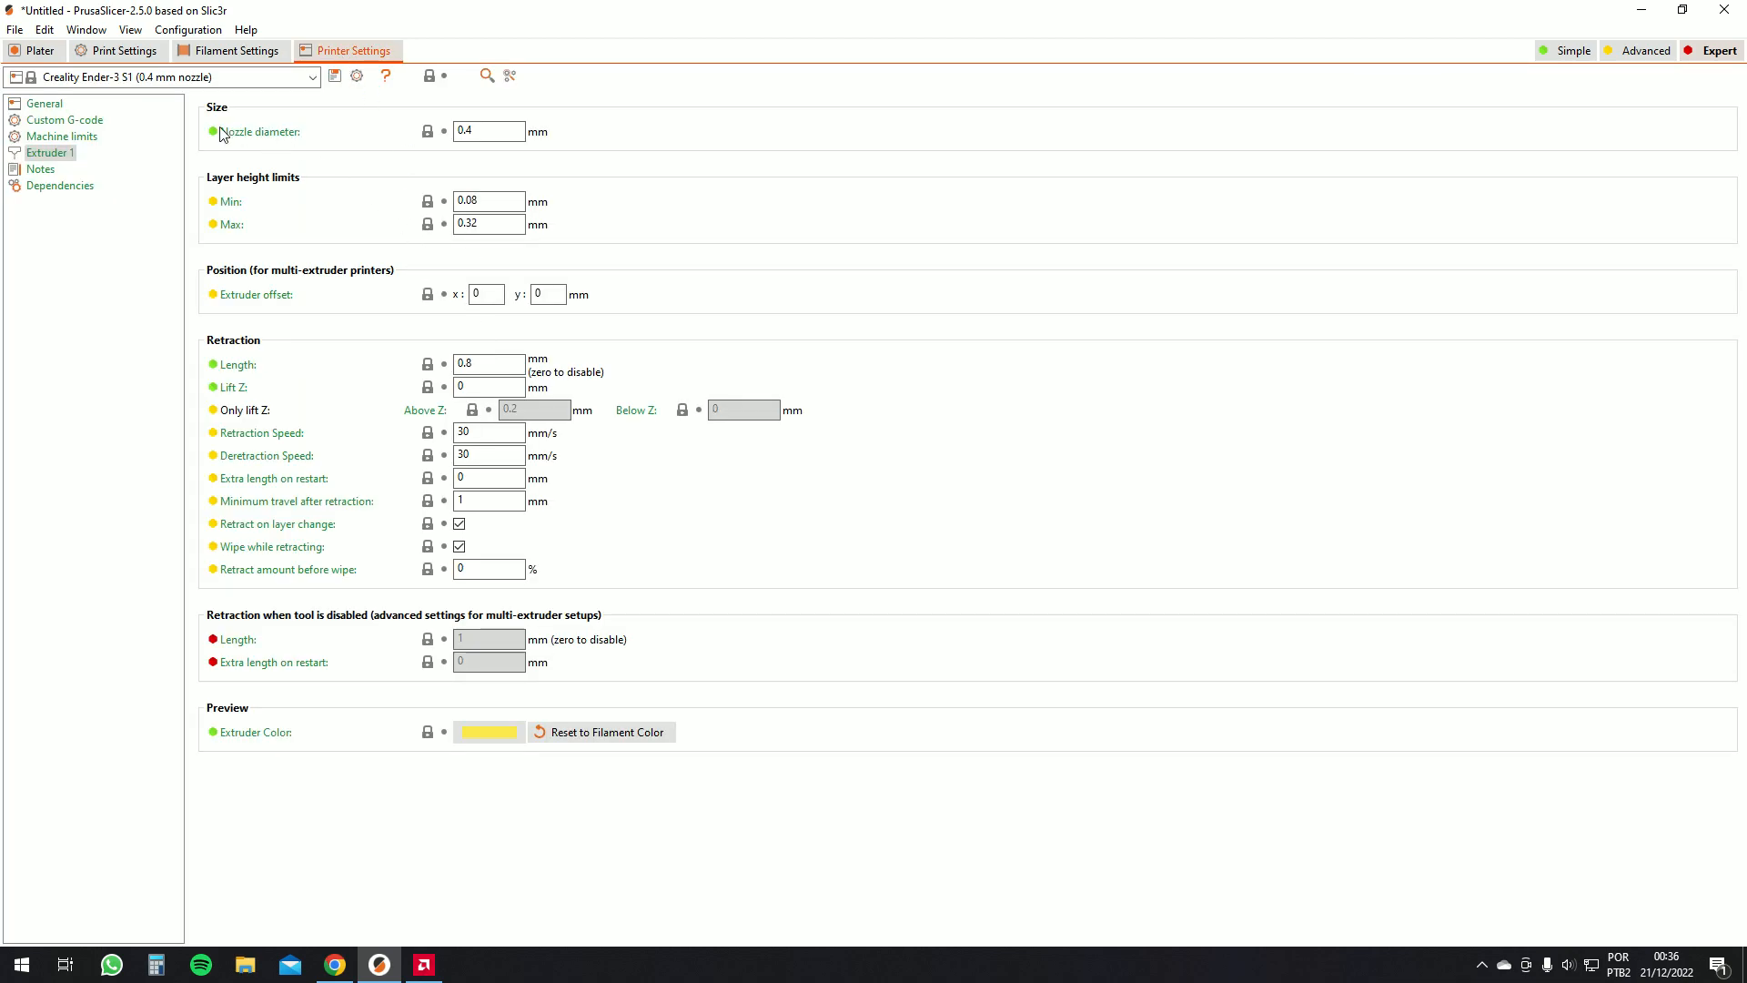
left_click(44, 103)
left_click(235, 50)
double_click(480, 174)
left_click(477, 178)
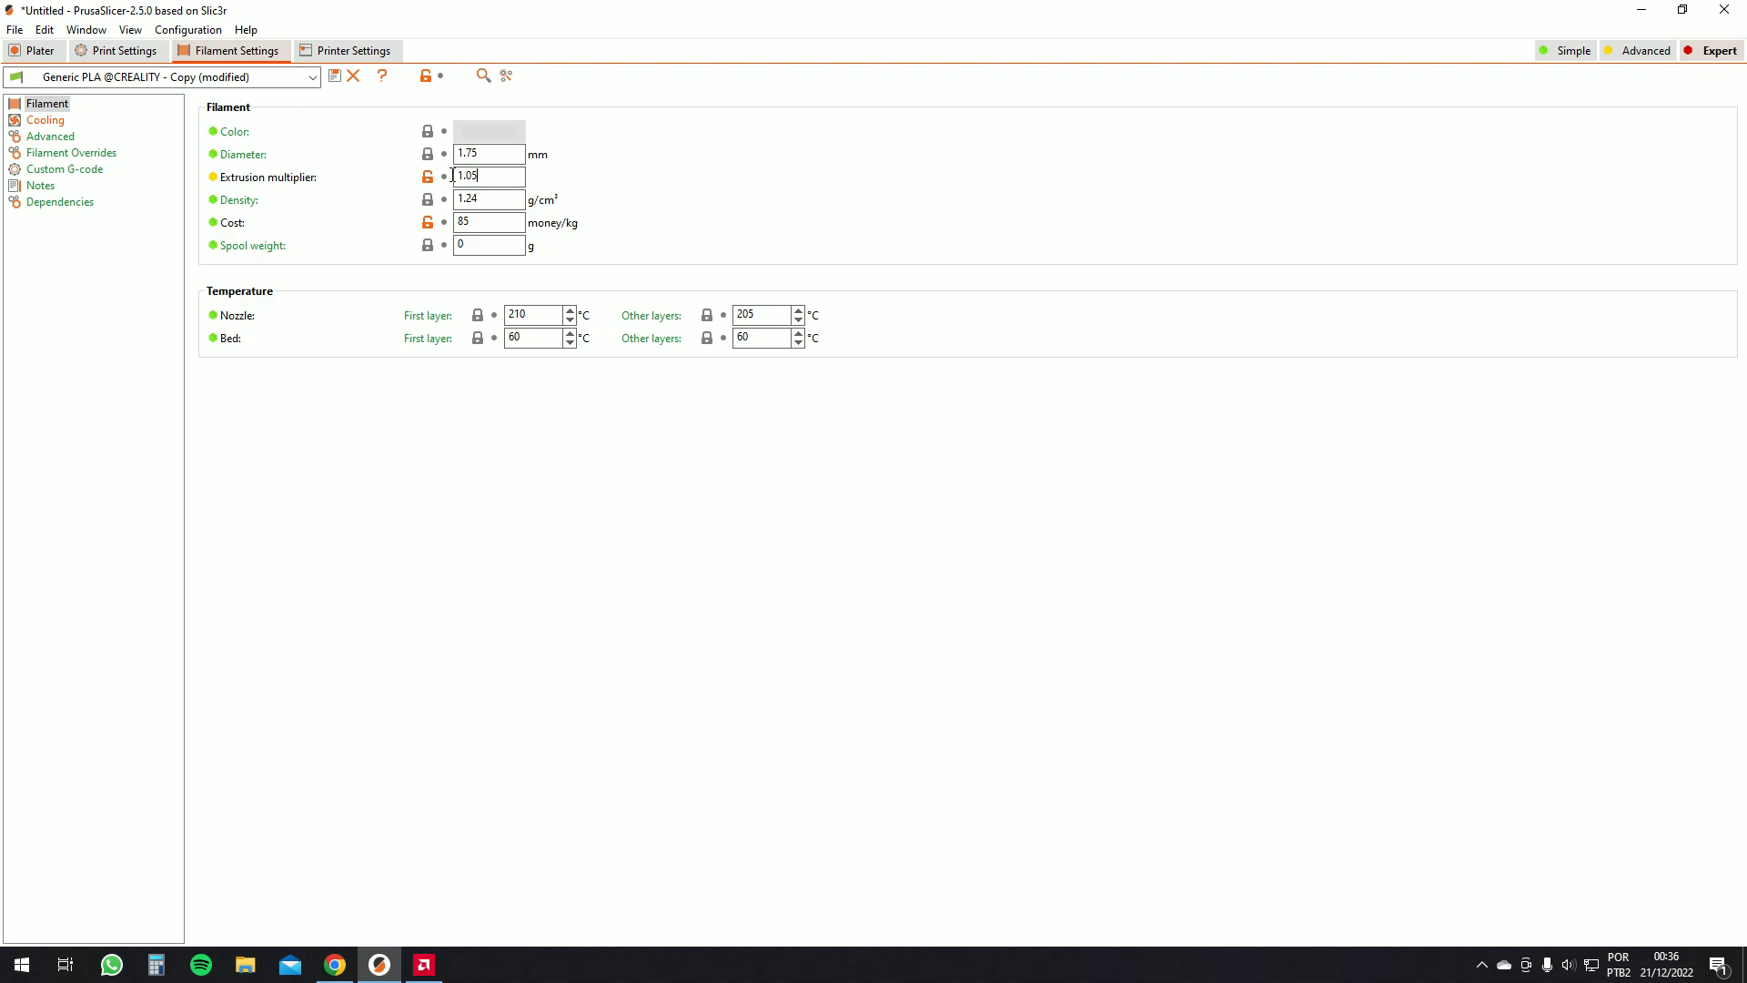
left_click_drag(457, 178, 351, 157)
left_click(36, 51)
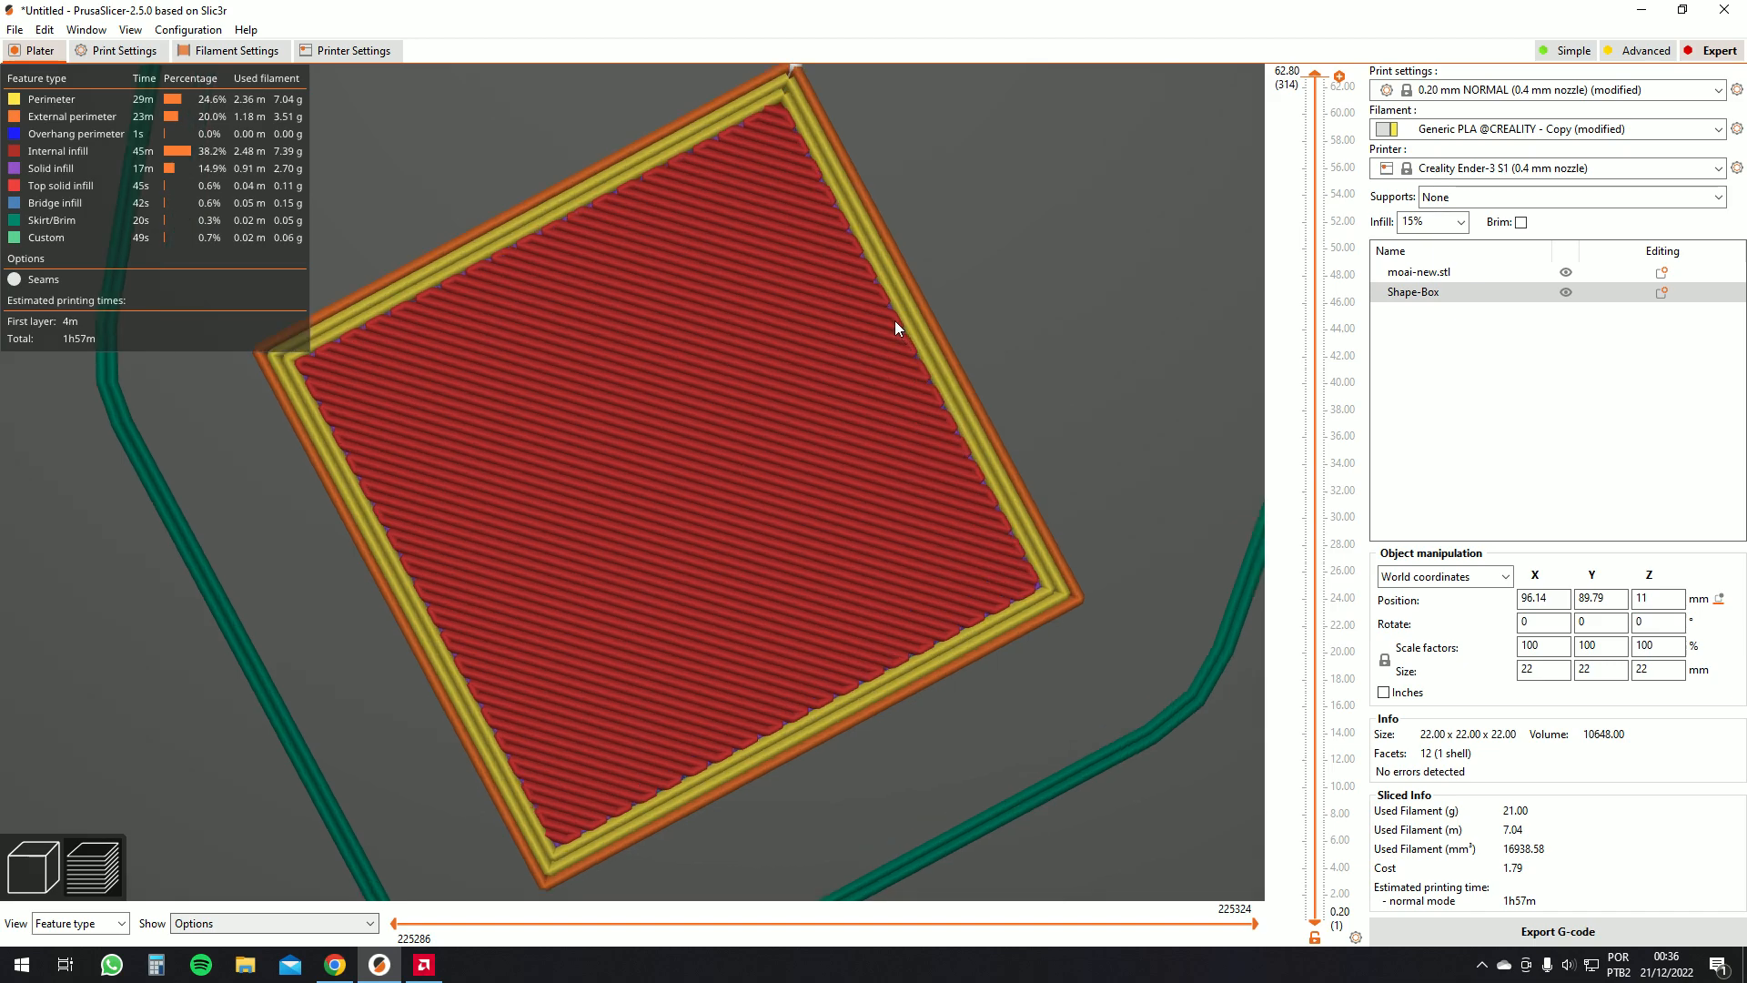
Orbit and zoom in on the box's top surface to examine the infill and perimeters
left_click_drag(849, 228, 888, 309)
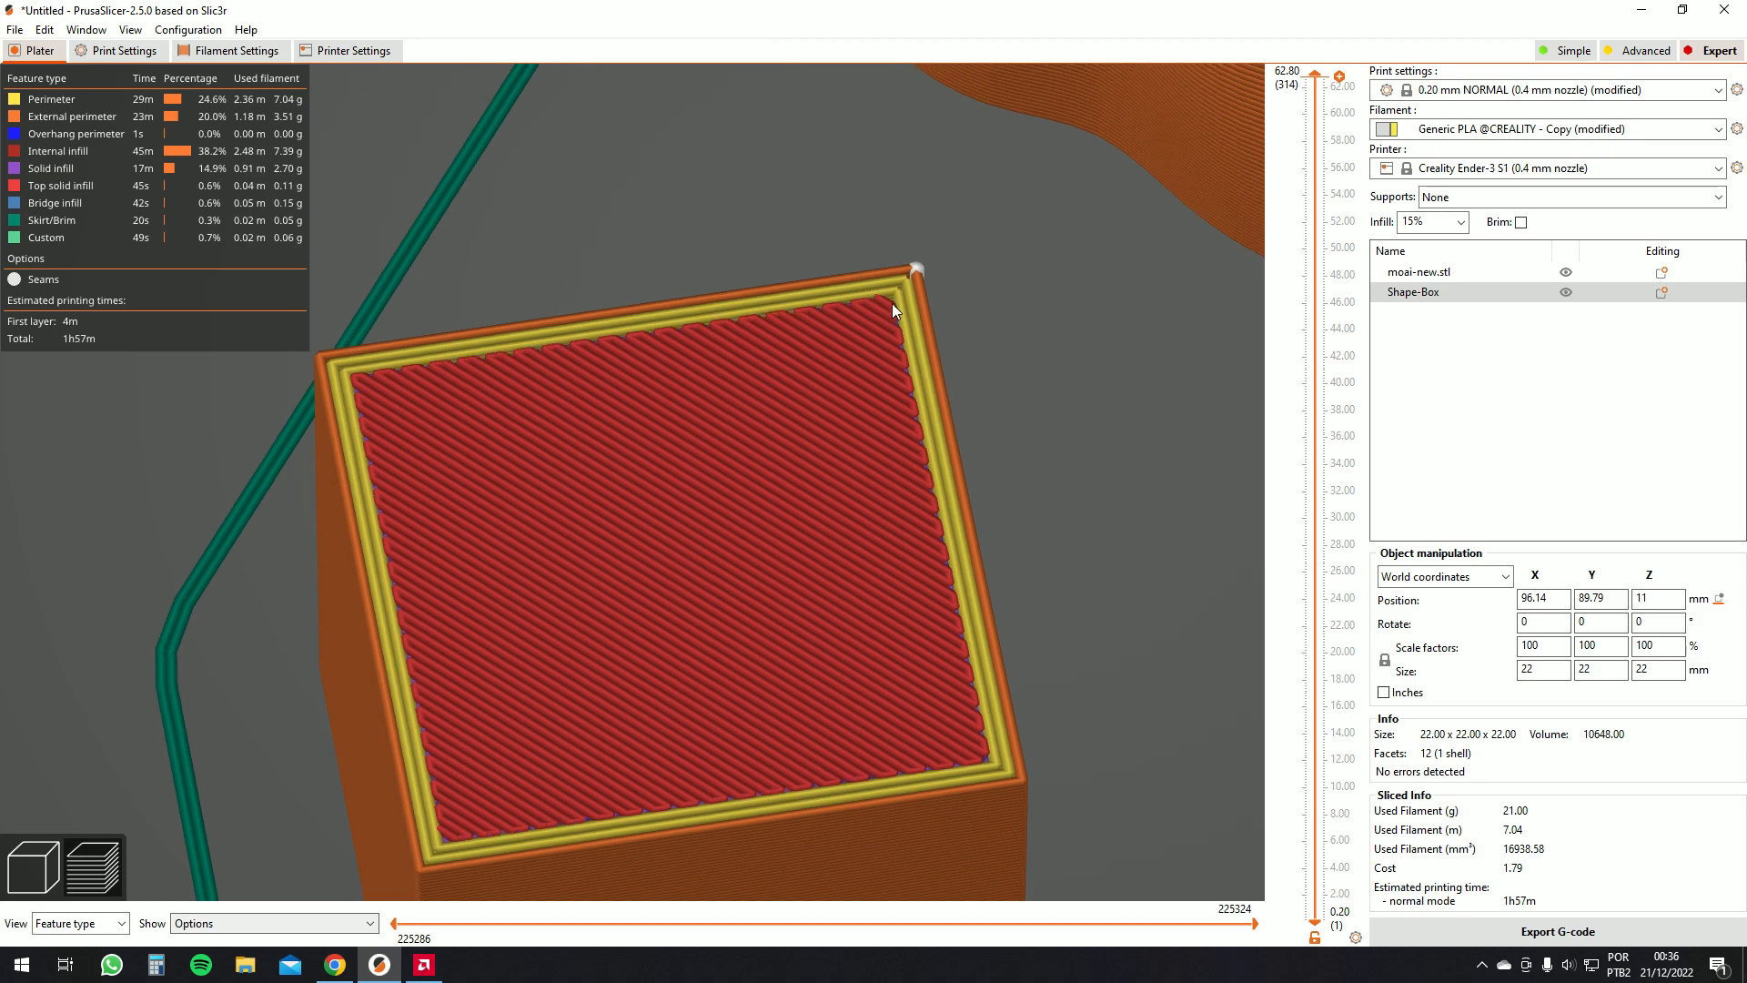
scroll(923, 365, "up", 5)
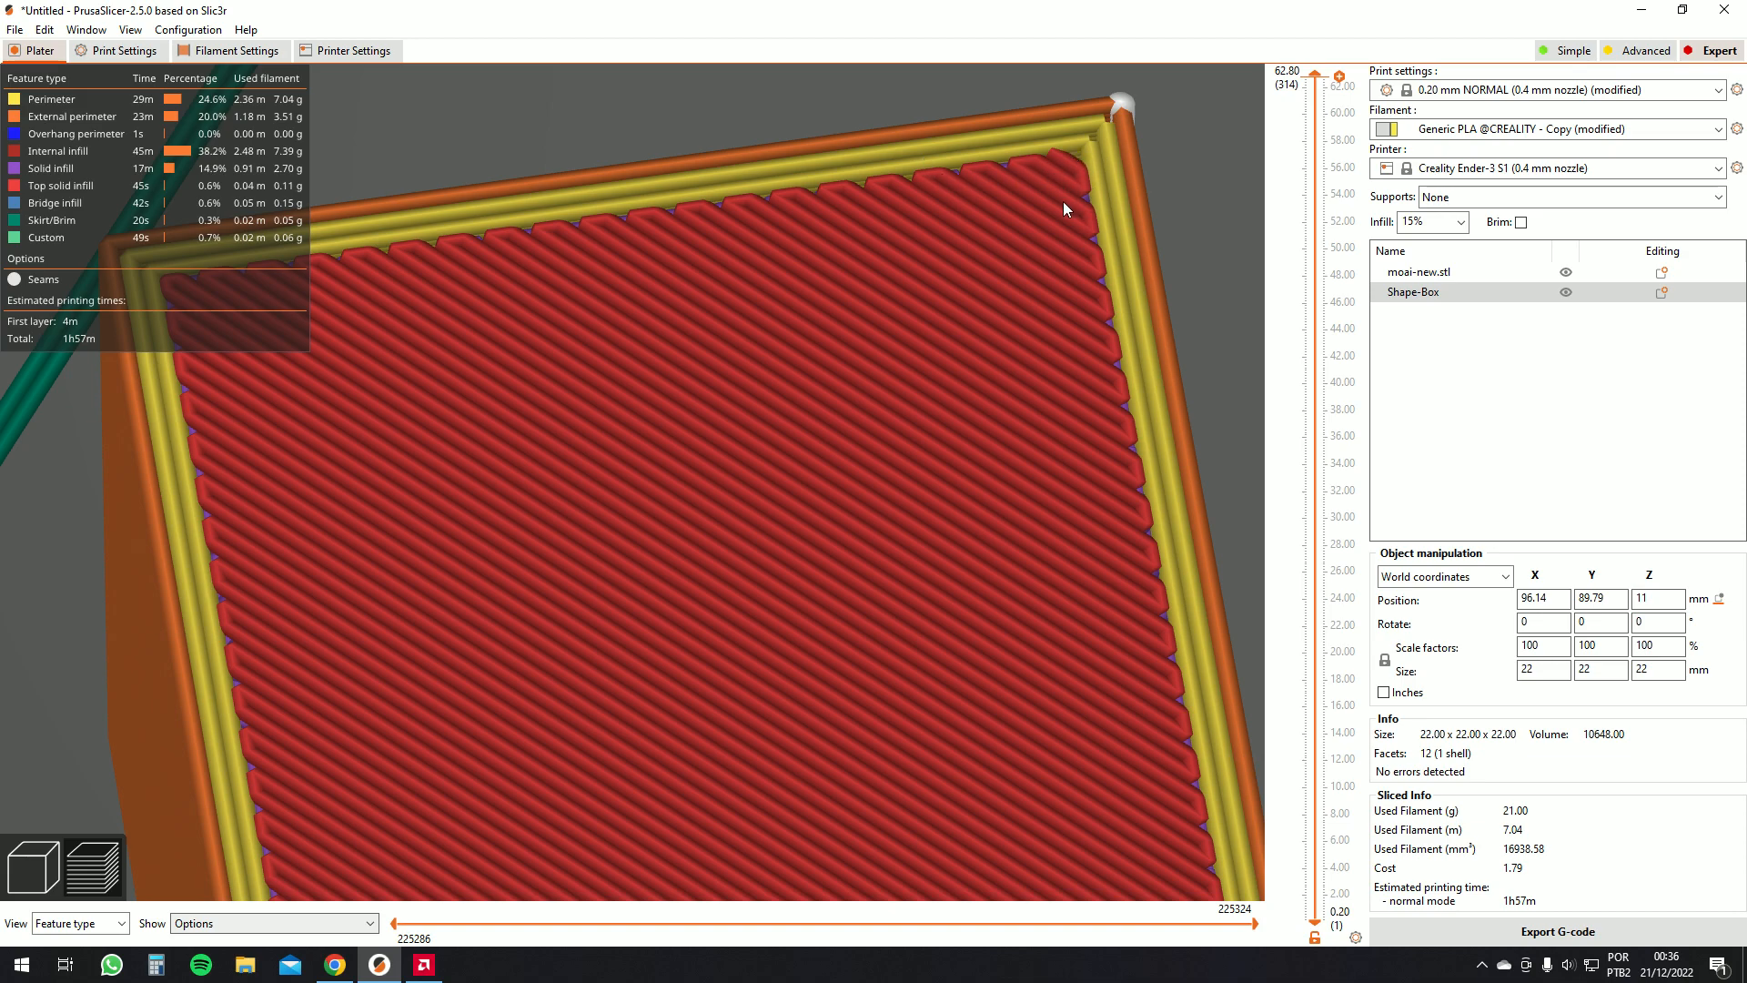
scroll(1110, 255, "up", 7)
scroll(865, 159, "down", 6)
scroll(910, 436, "down", 3)
scroll(783, 386, "up", 8)
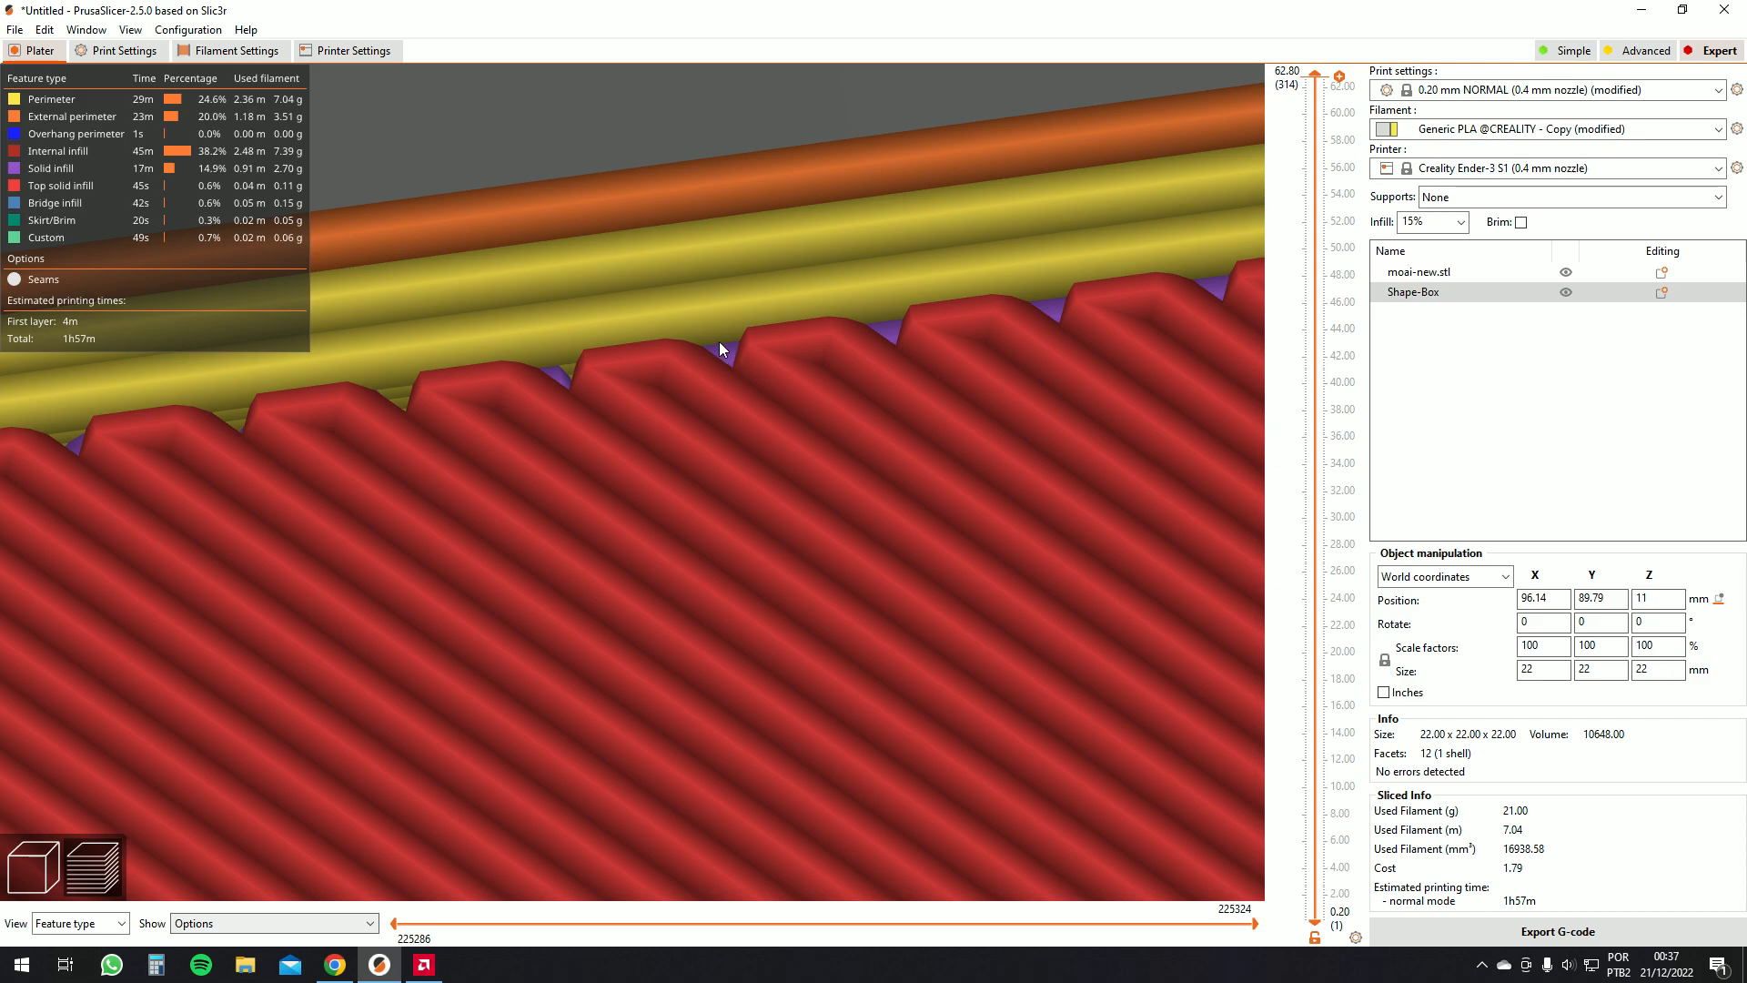
Browse the print settings' Advanced, Output options, Notes, Dependencies and Layers and perimeters pages
left_click(118, 50)
left_click(487, 363)
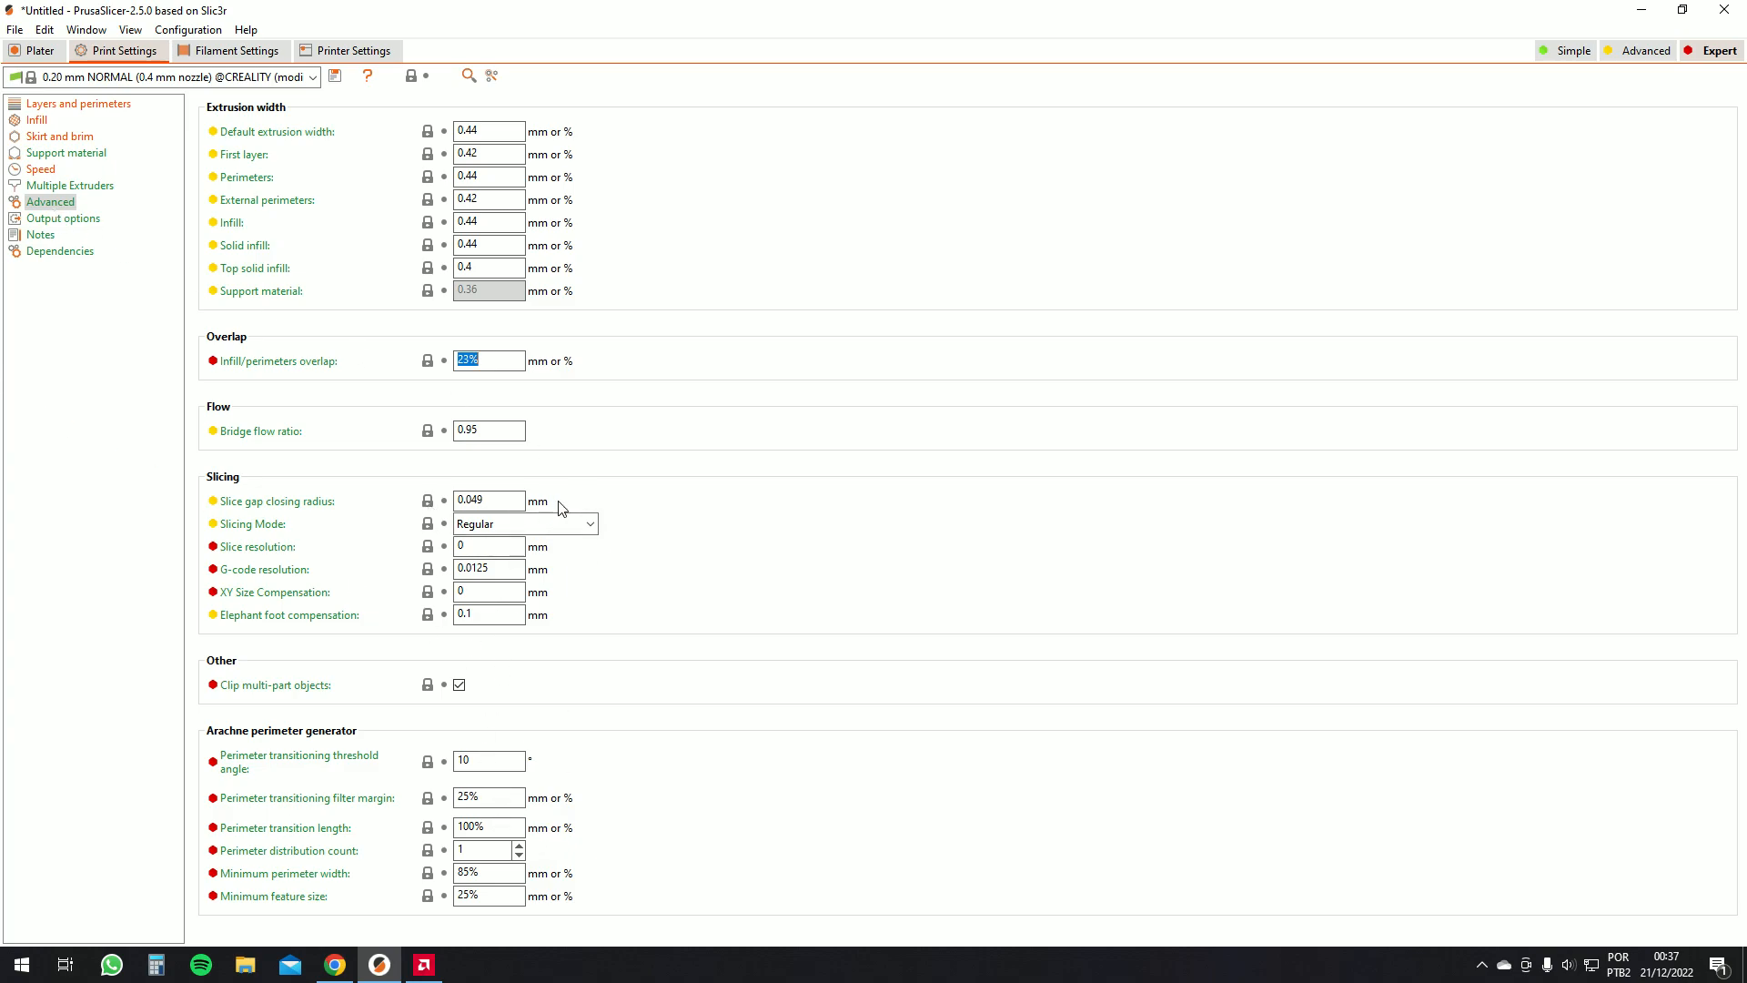
left_click(91, 219)
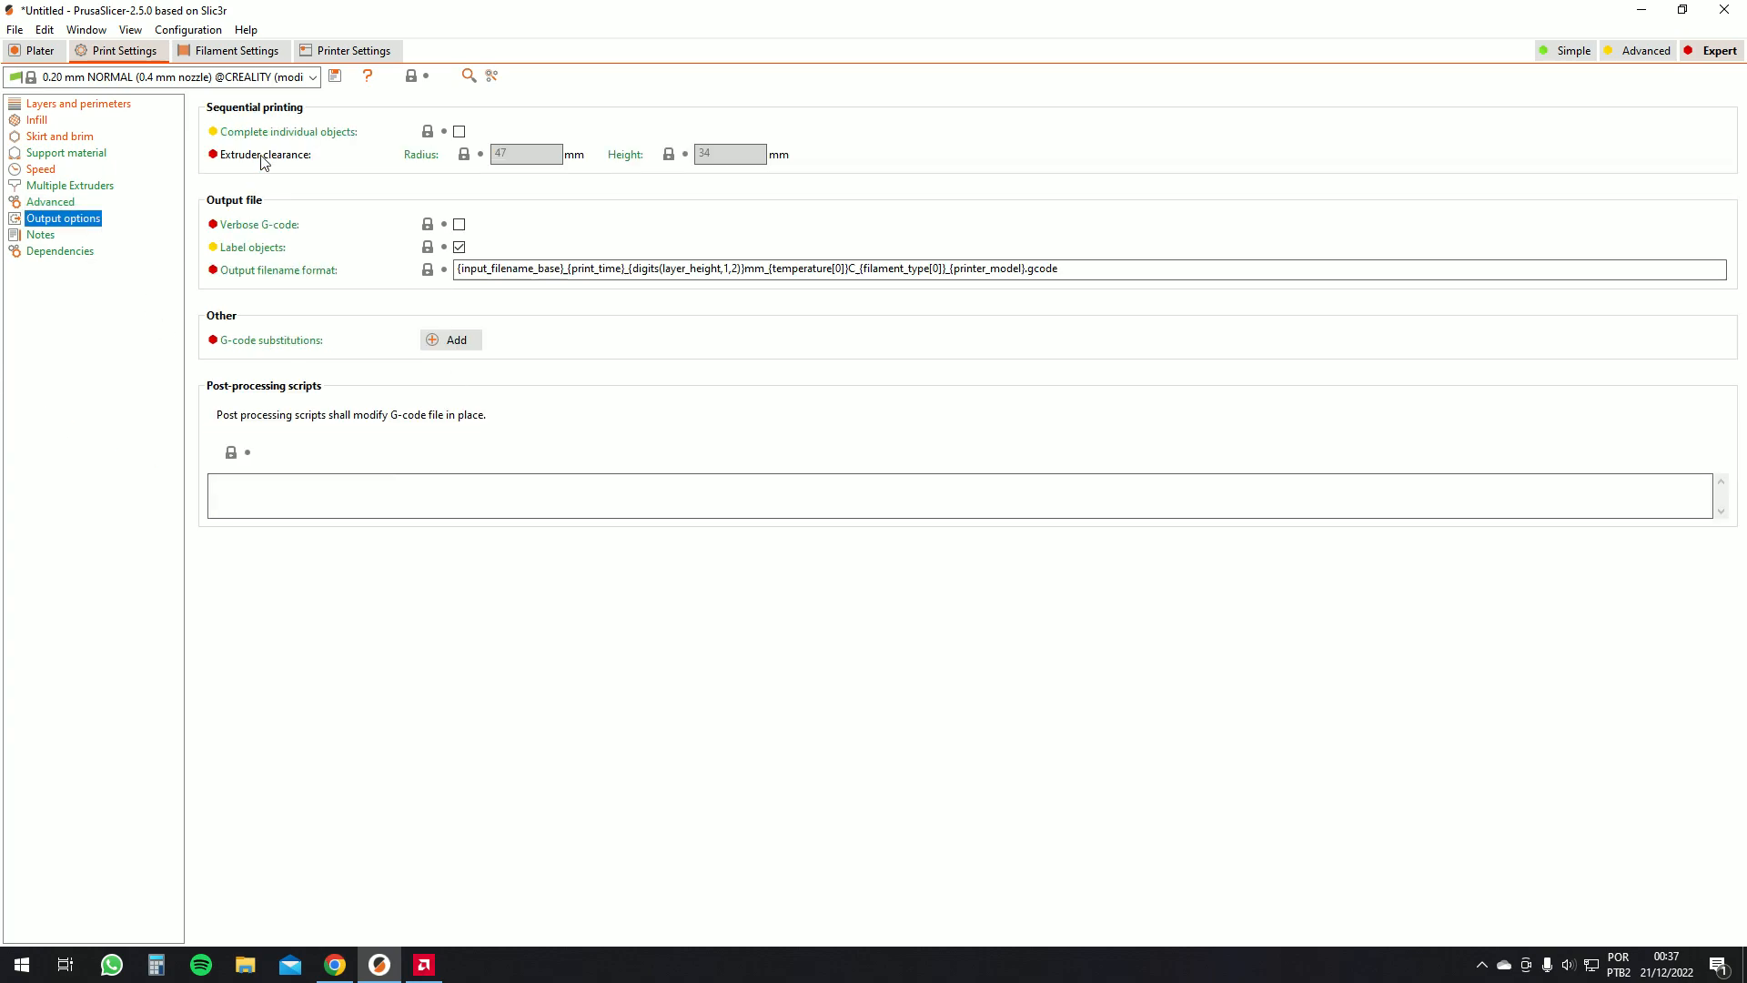
left_click(40, 236)
left_click(62, 253)
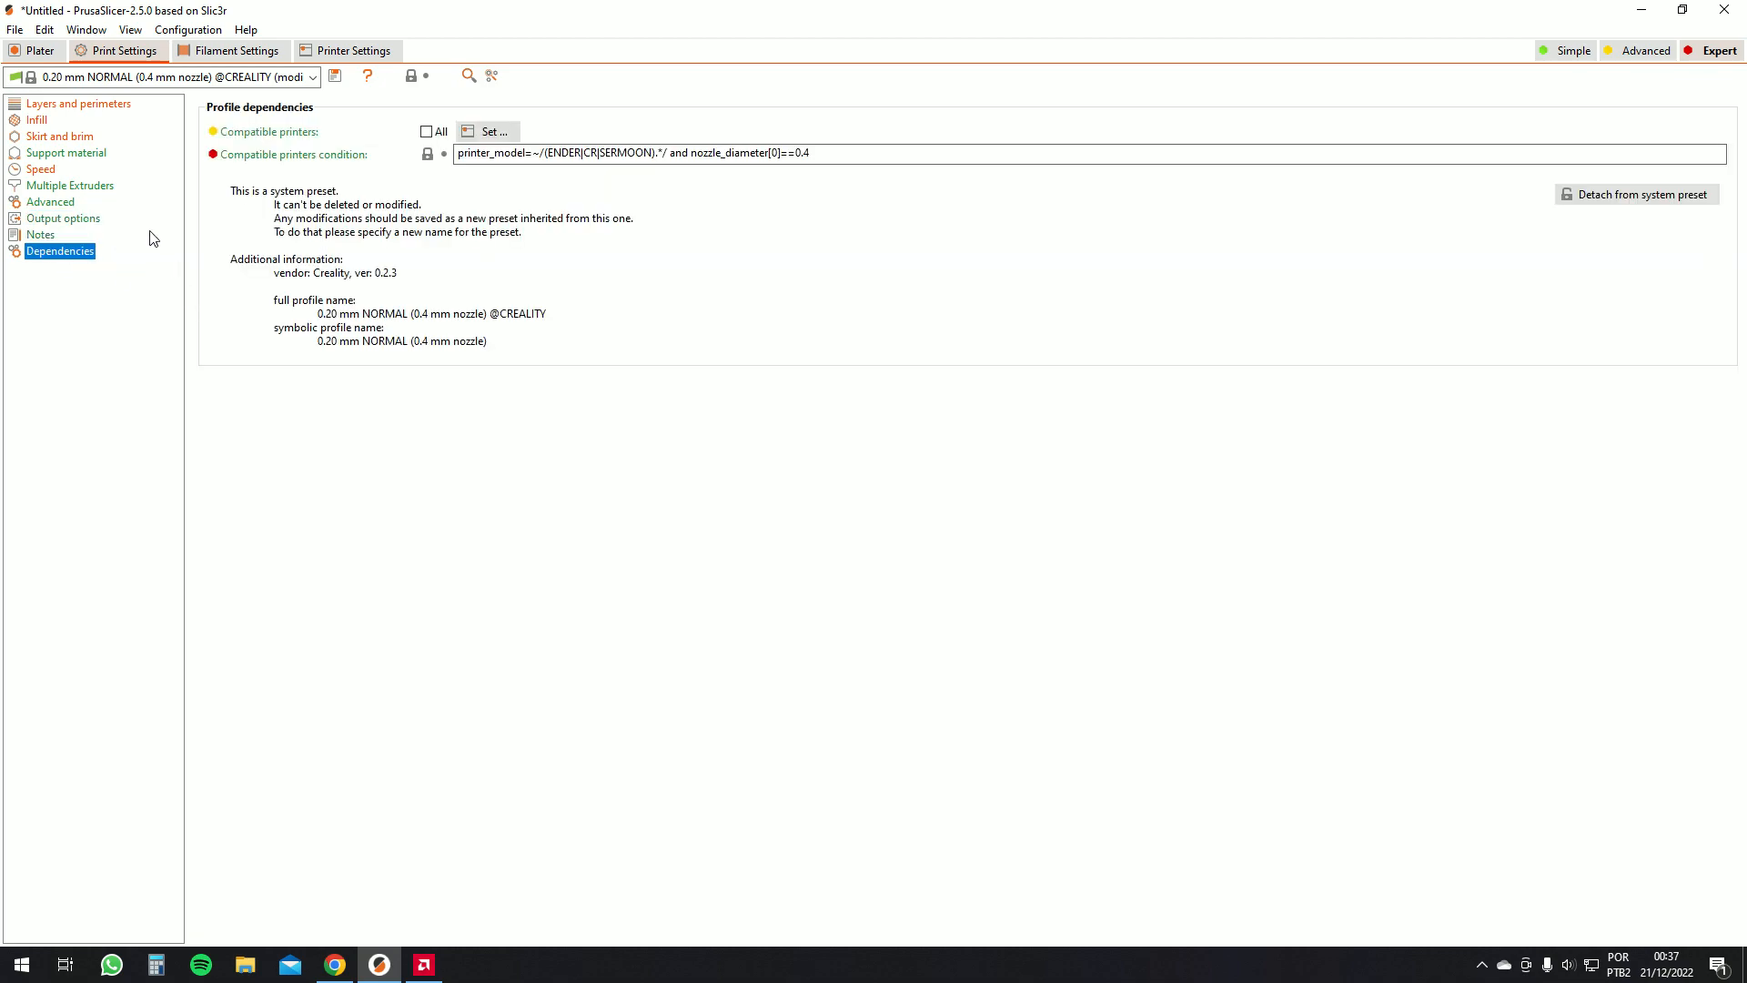
left_click(66, 105)
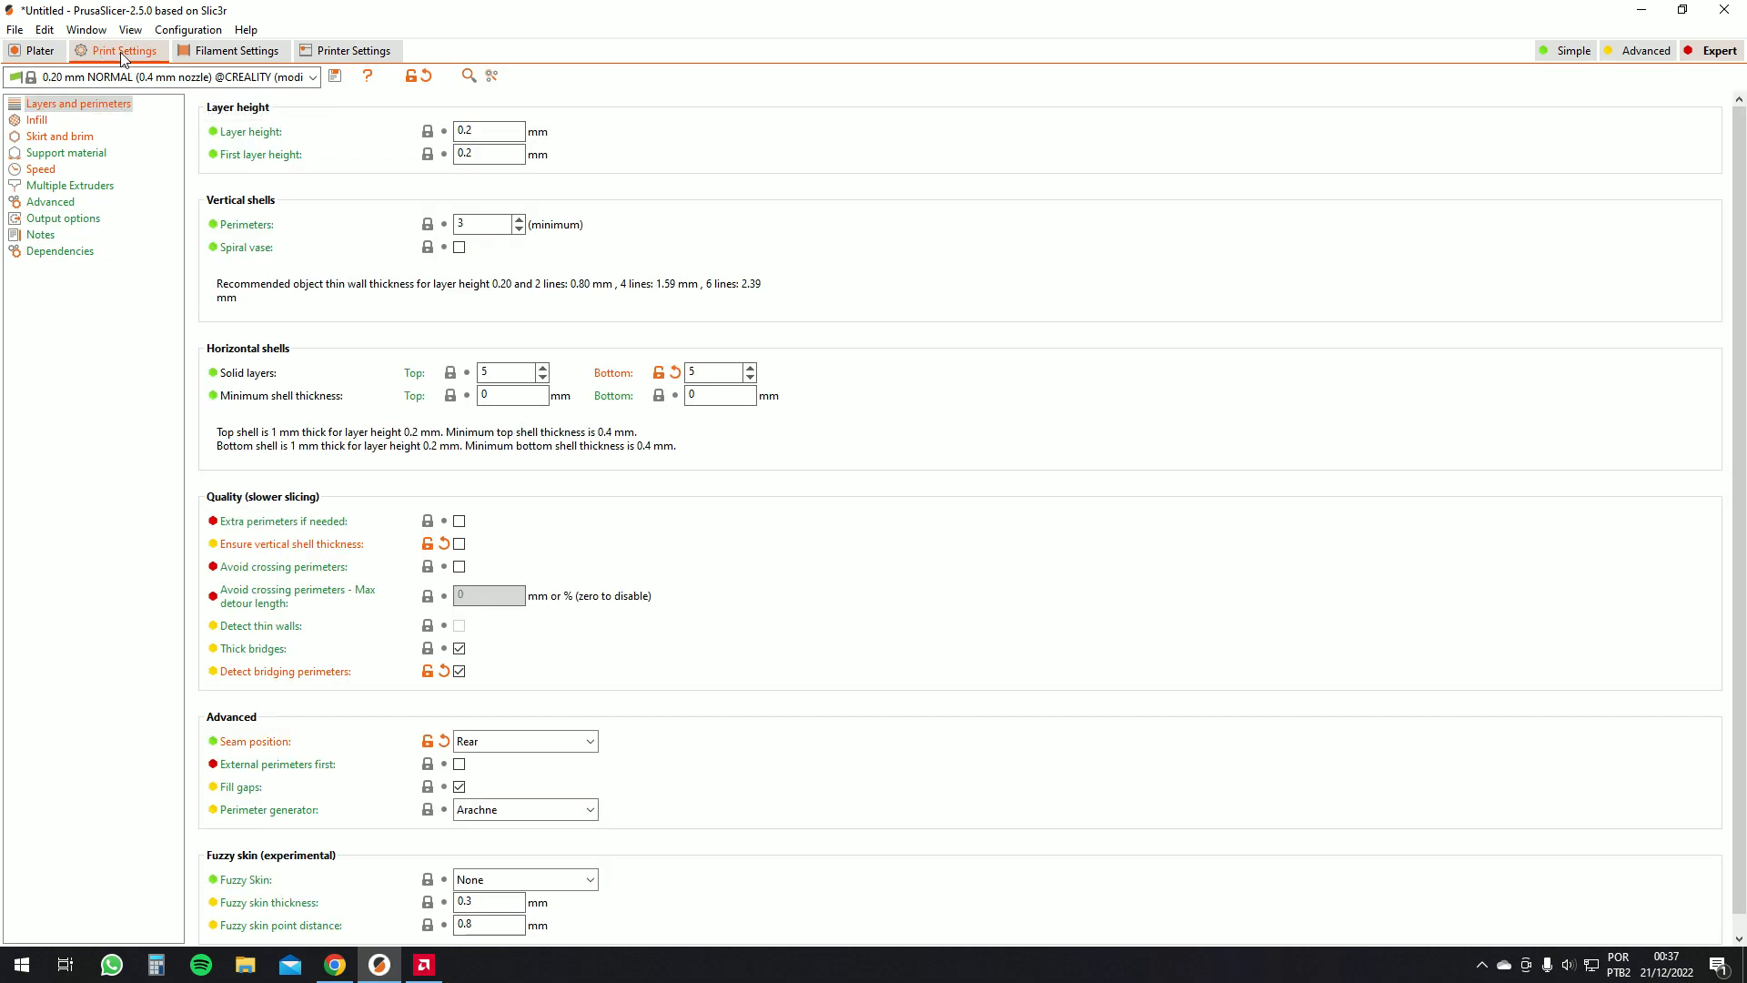
left_click(426, 966)
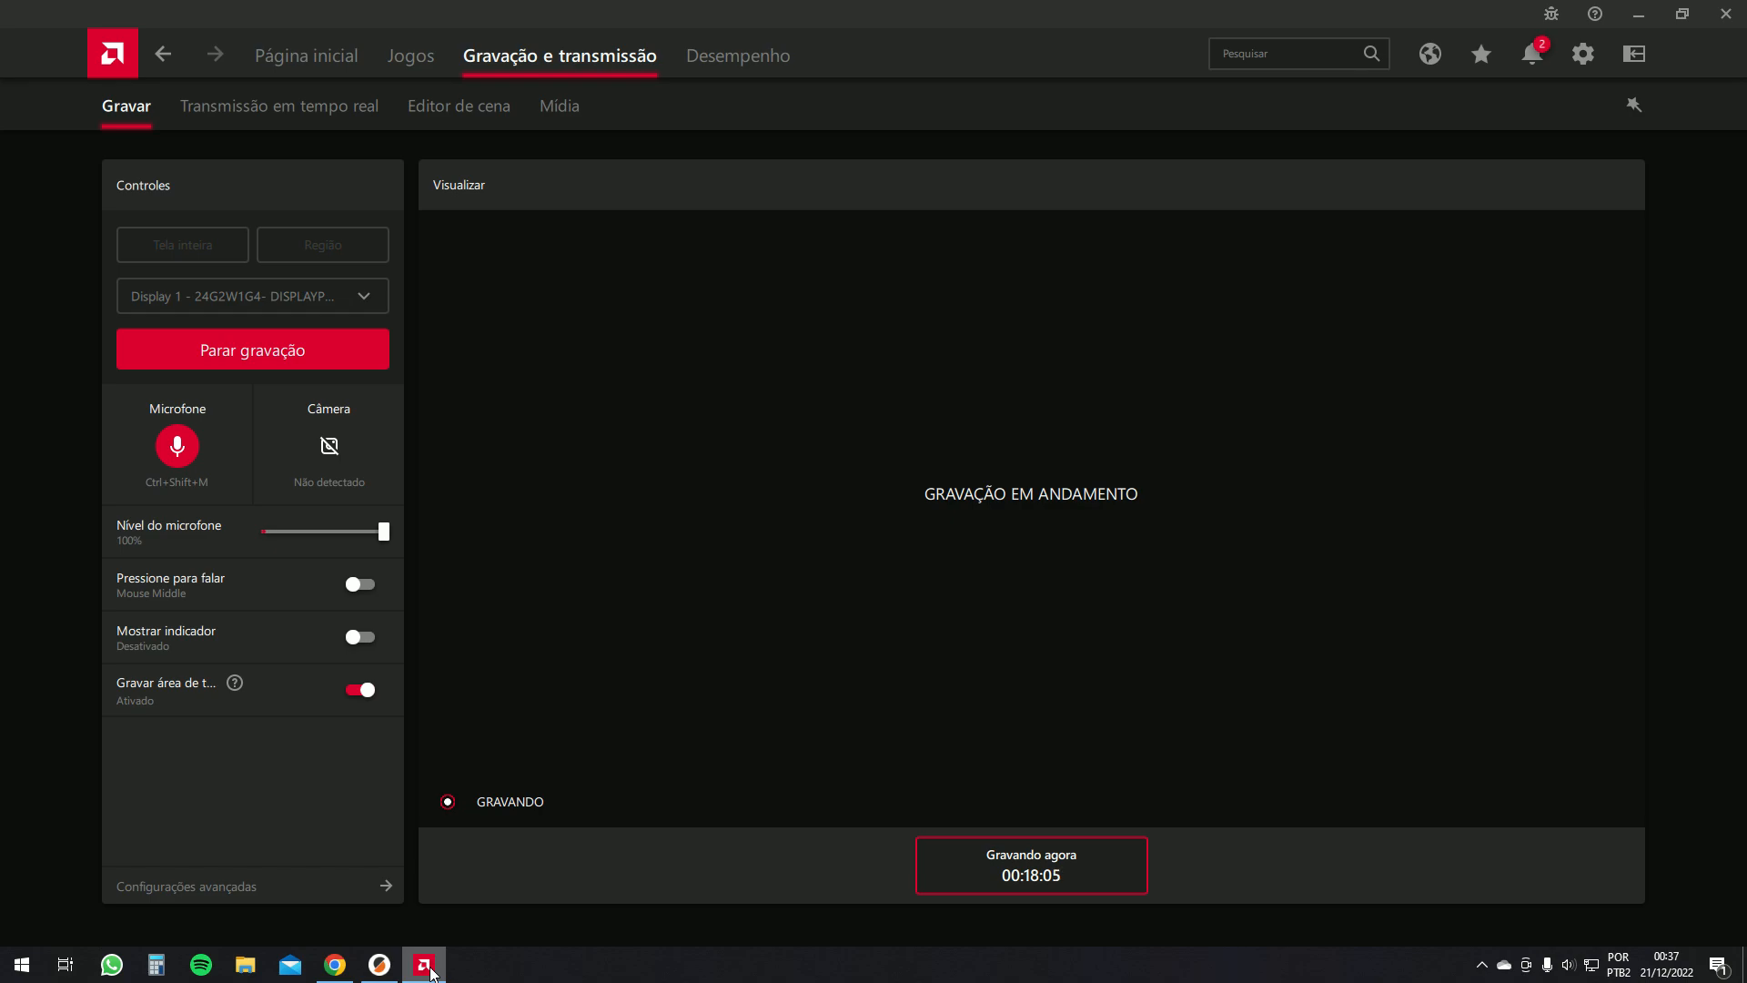
left_click(430, 970)
Return to the preview and zoom out to view both sliced objects
left_click(41, 51)
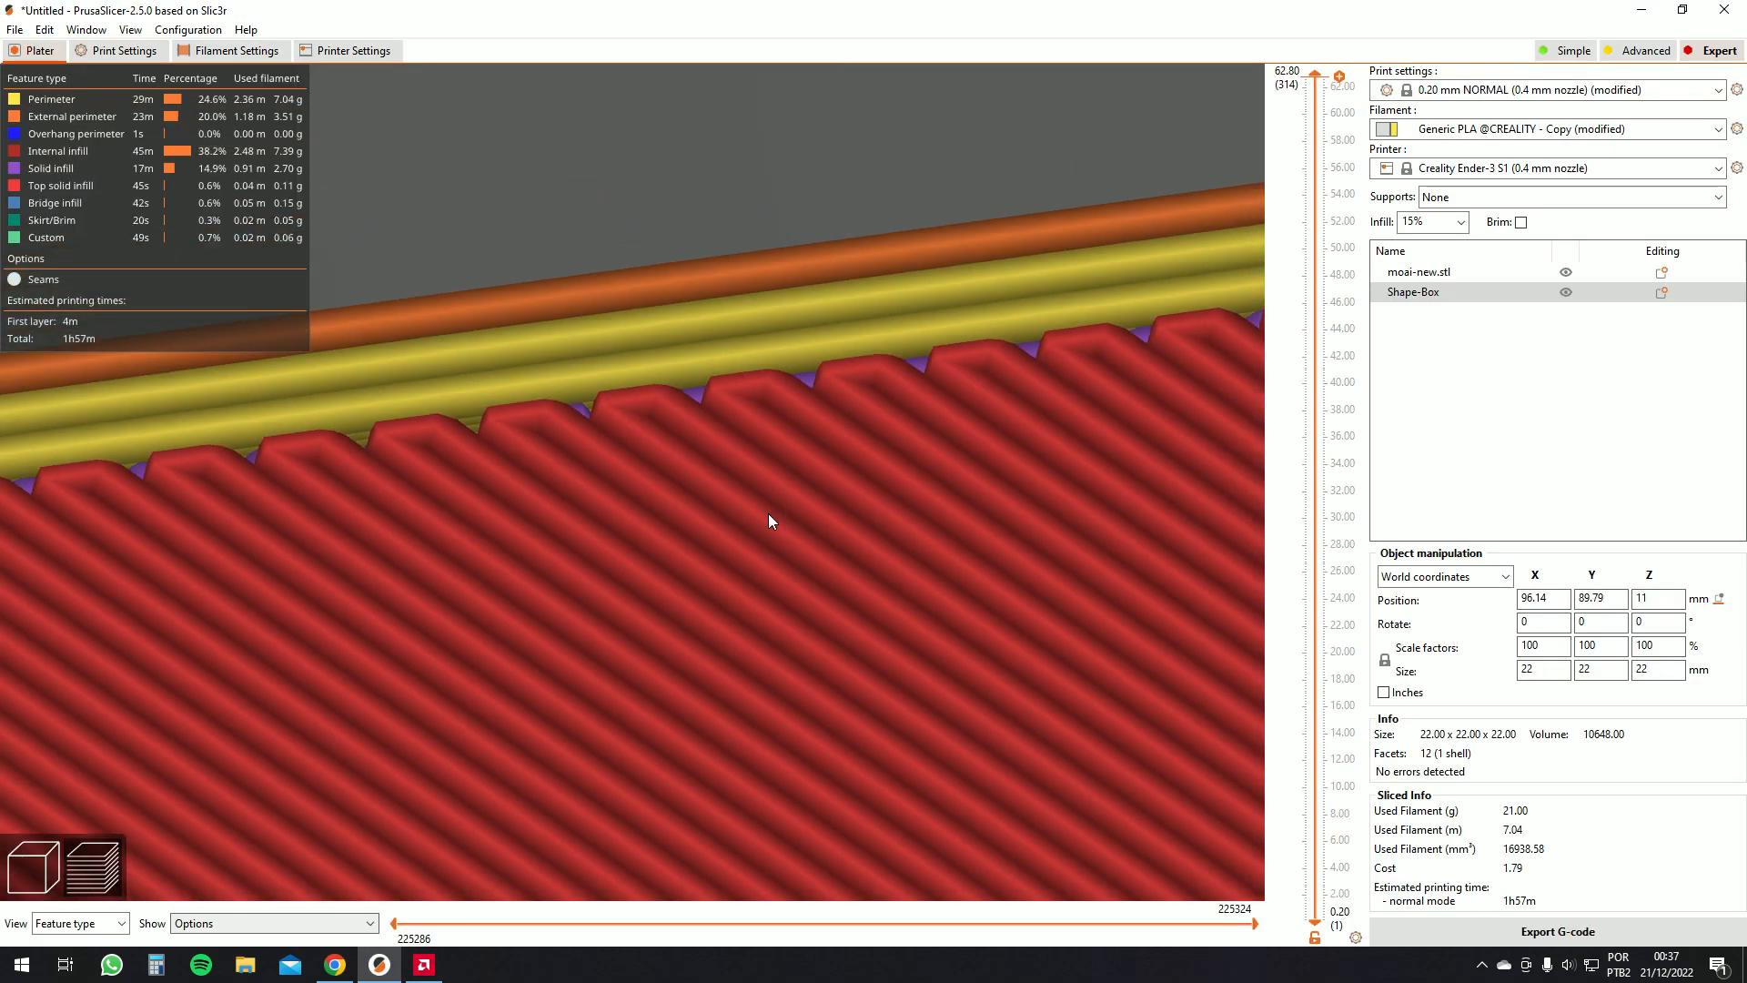
scroll(767, 520, "down", 12)
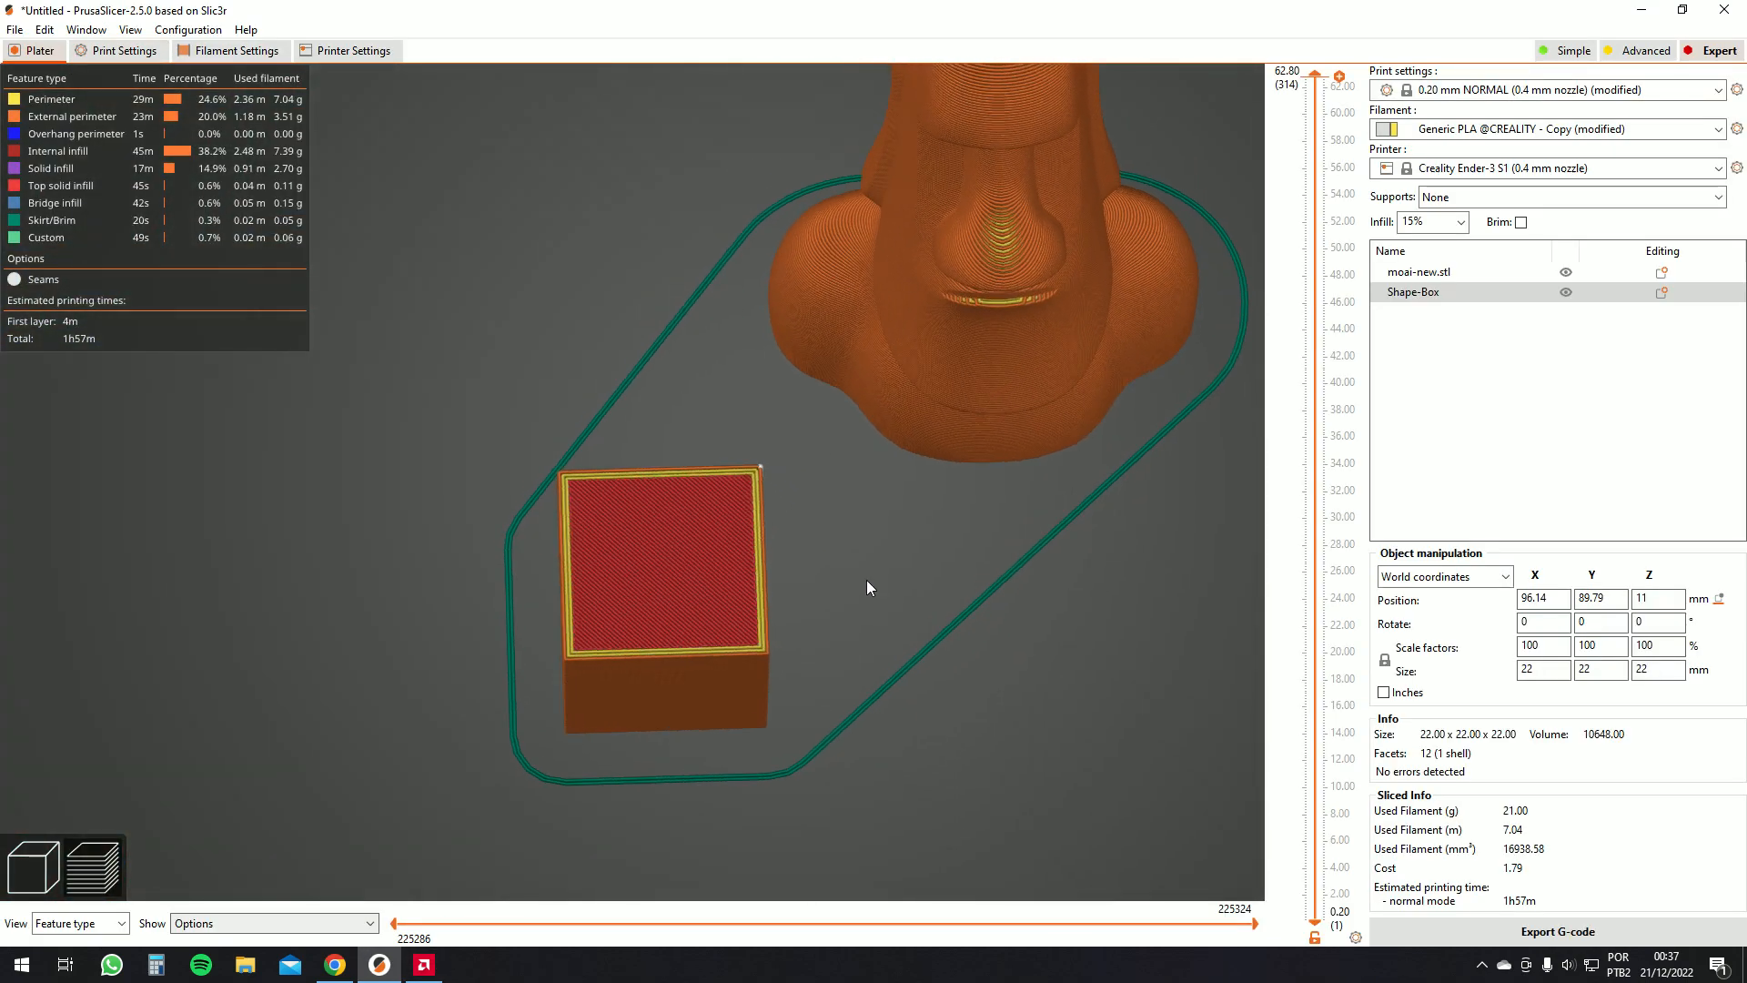
scroll(866, 587, "down", 3)
left_click_drag(861, 571, 857, 542)
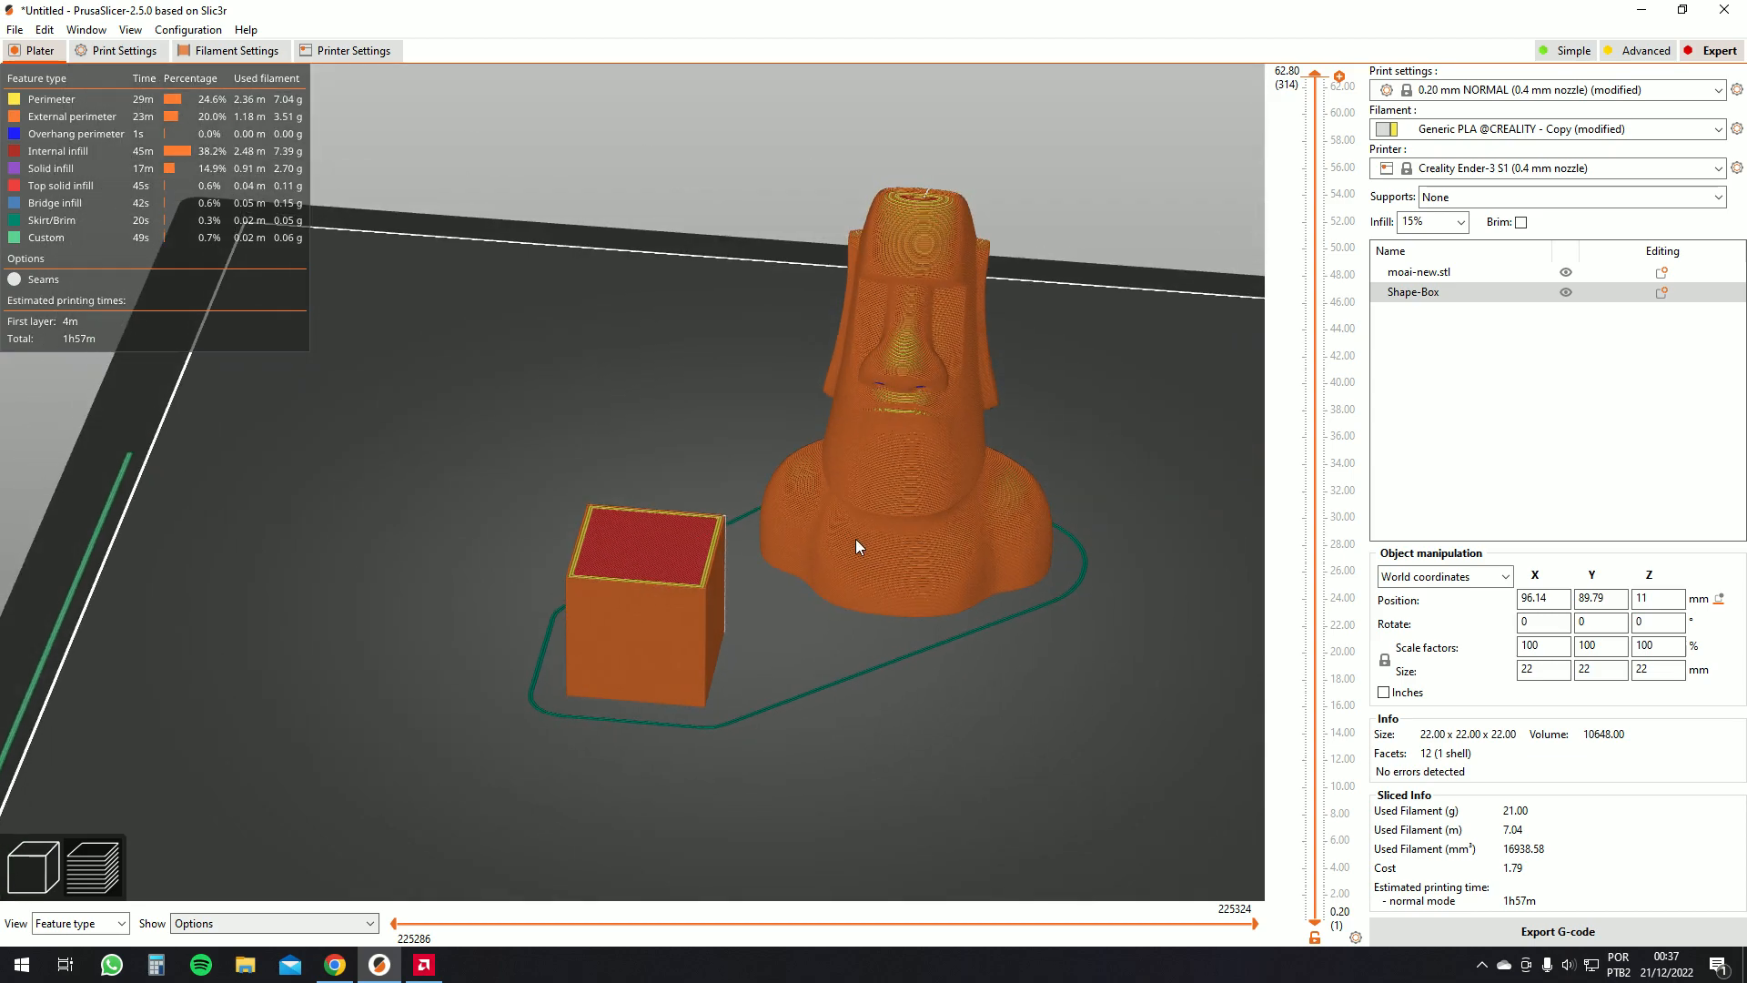
Switch to the 3D editor and move the moai model on the bed
left_click(39, 869)
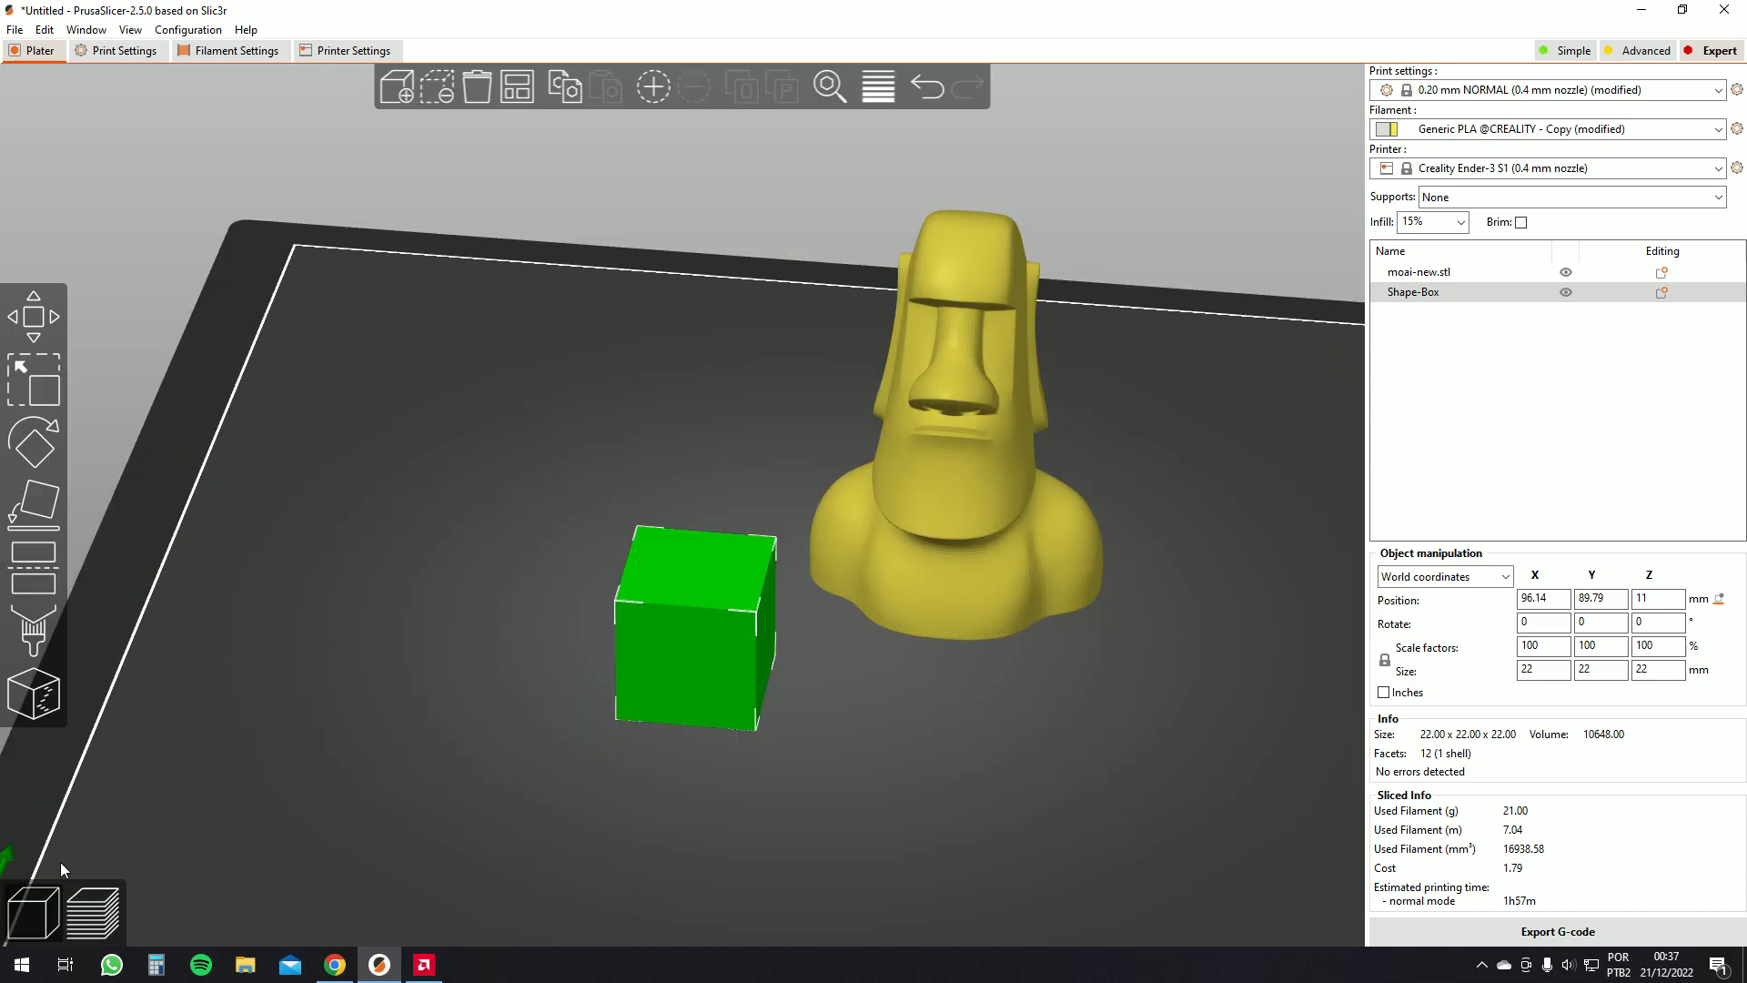
scroll(356, 619, "down", 6)
left_click_drag(423, 617, 437, 614)
left_click(895, 504)
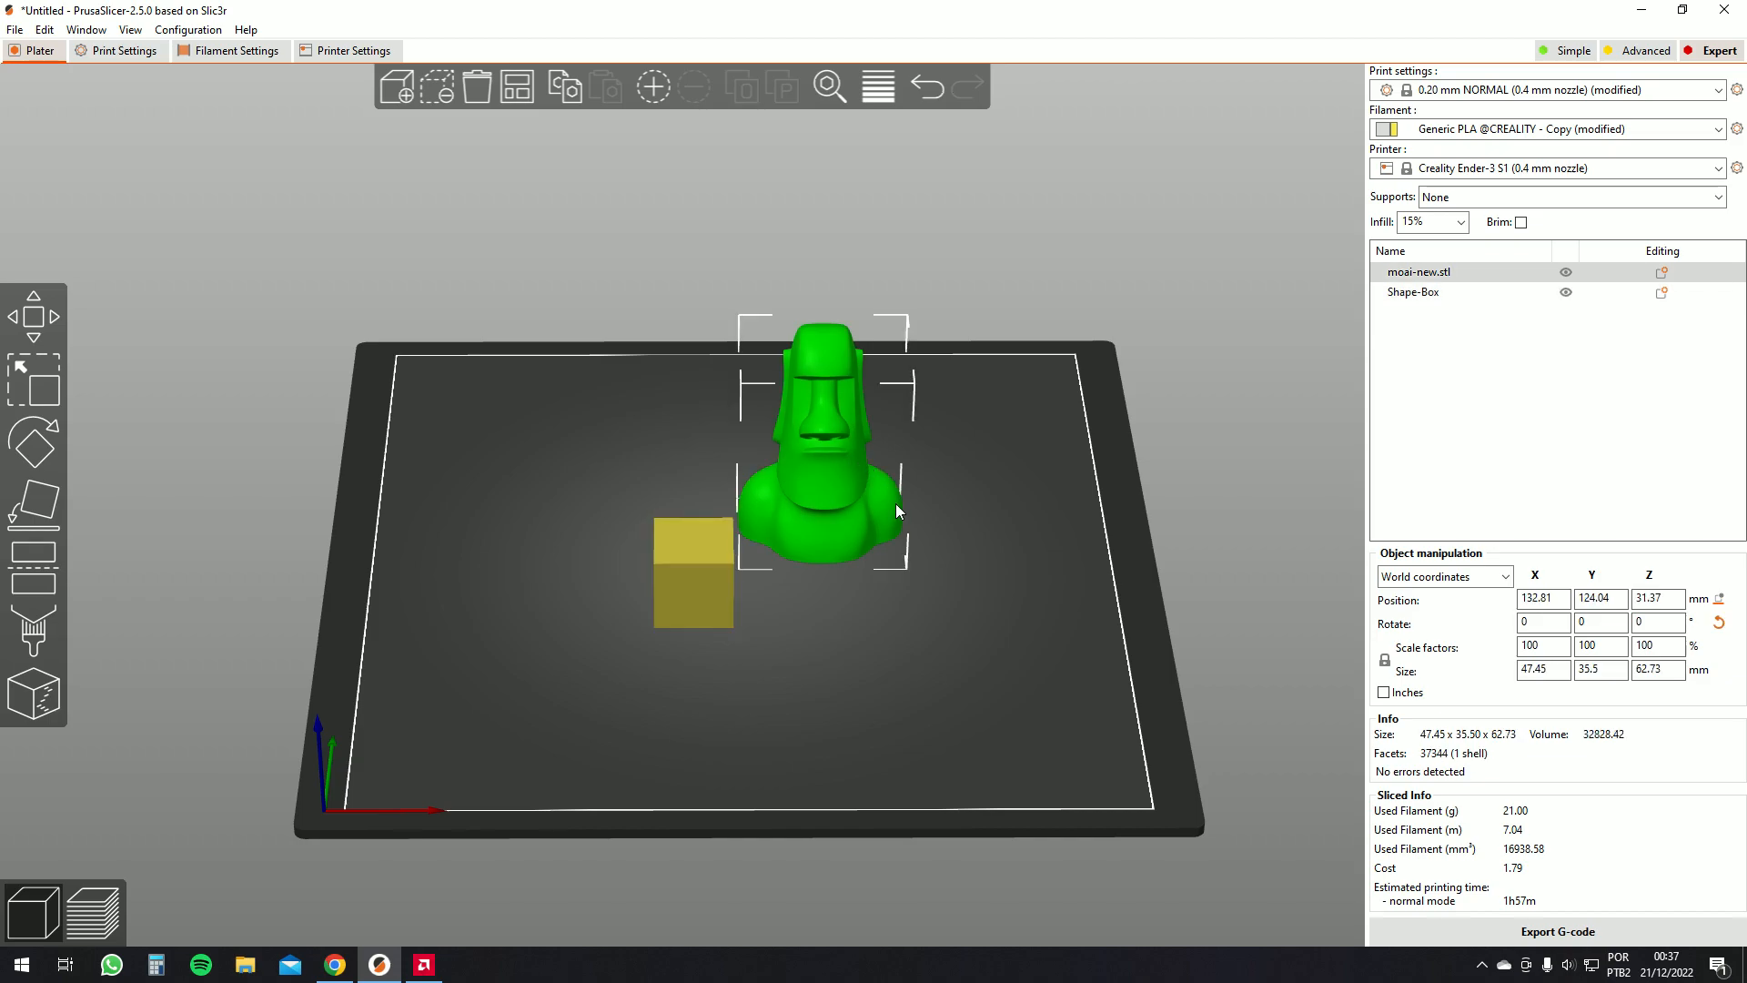
left_click_drag(879, 498, 954, 465)
left_click_drag(705, 561, 763, 592)
left_click_drag(958, 432, 888, 482)
left_click_drag(913, 633, 583, 331)
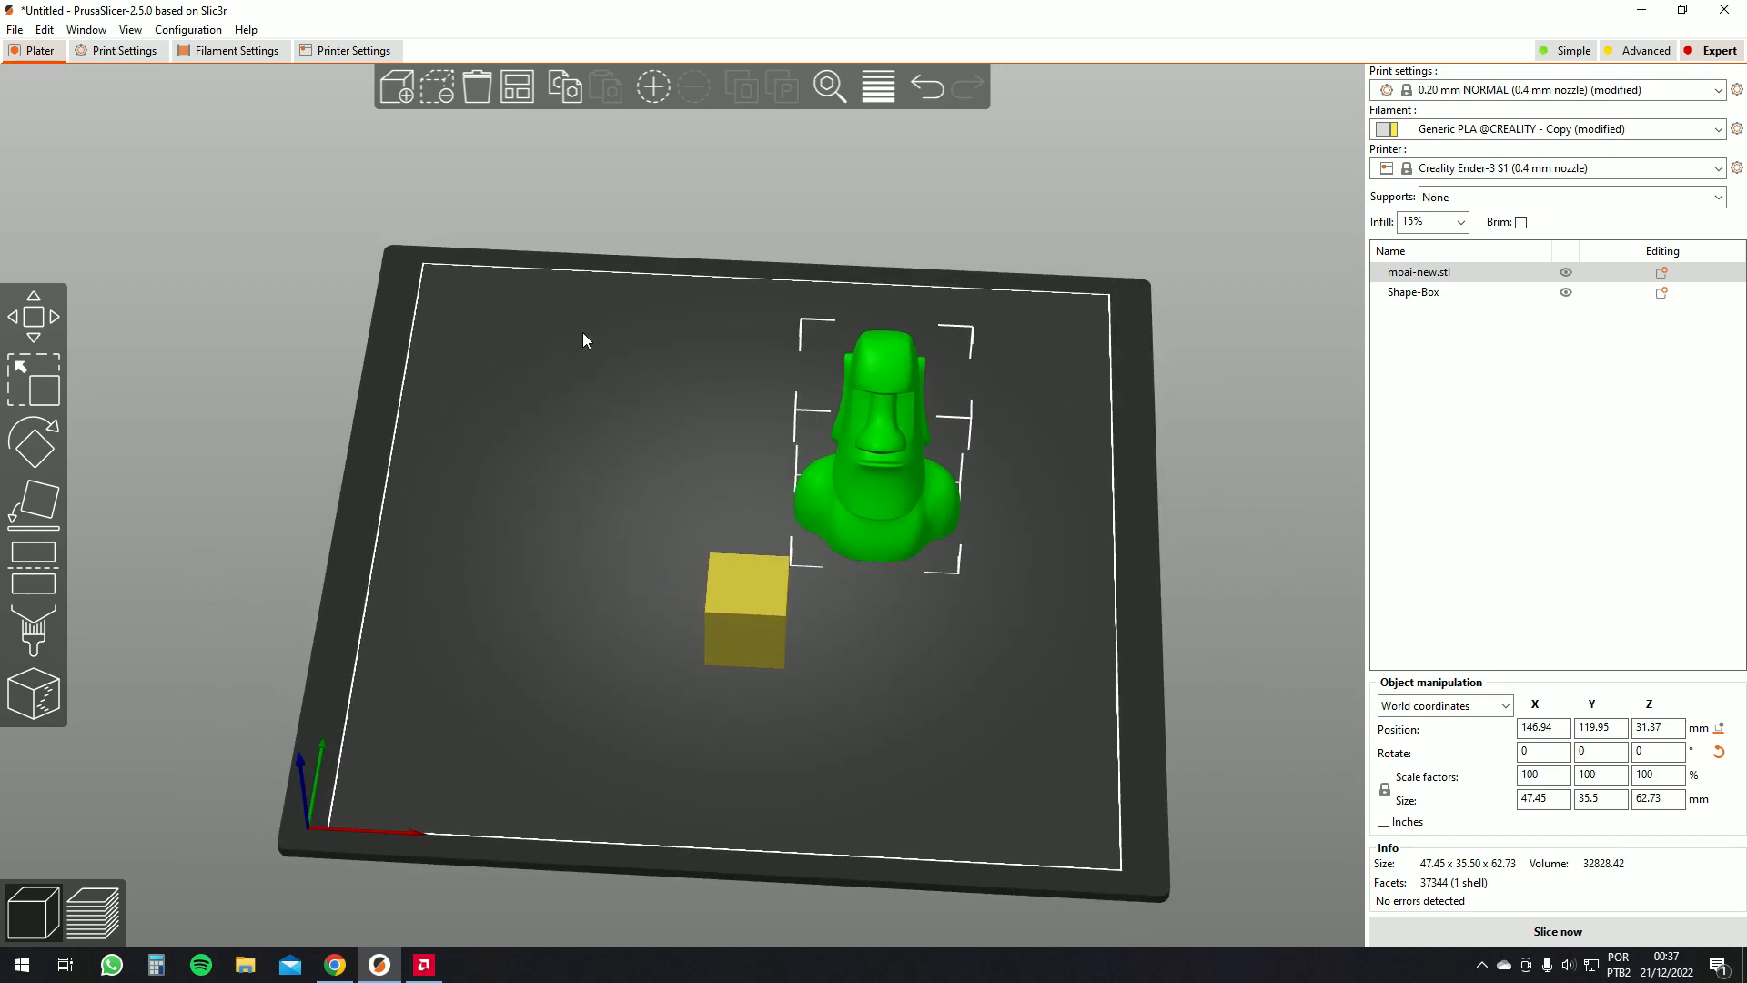
Auto-arrange the objects on the bed
left_click(521, 98)
left_click_drag(586, 215, 573, 392)
left_click_drag(899, 353, 644, 371)
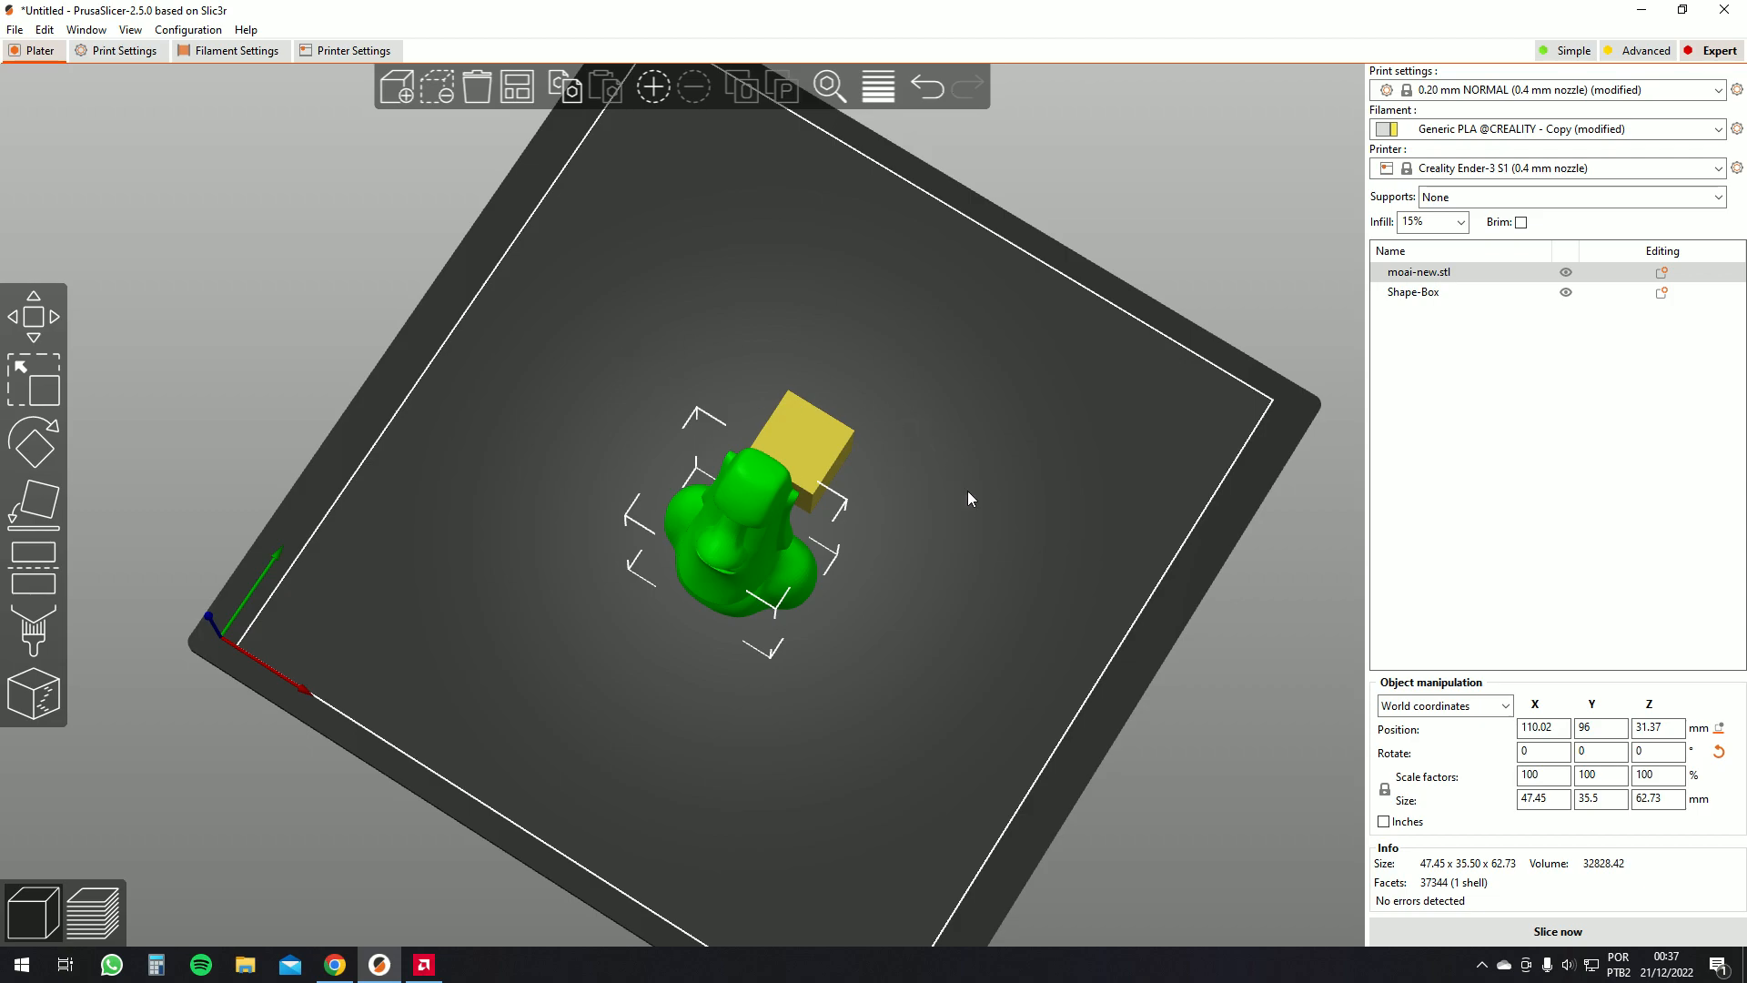
left_click_drag(964, 495, 1086, 480)
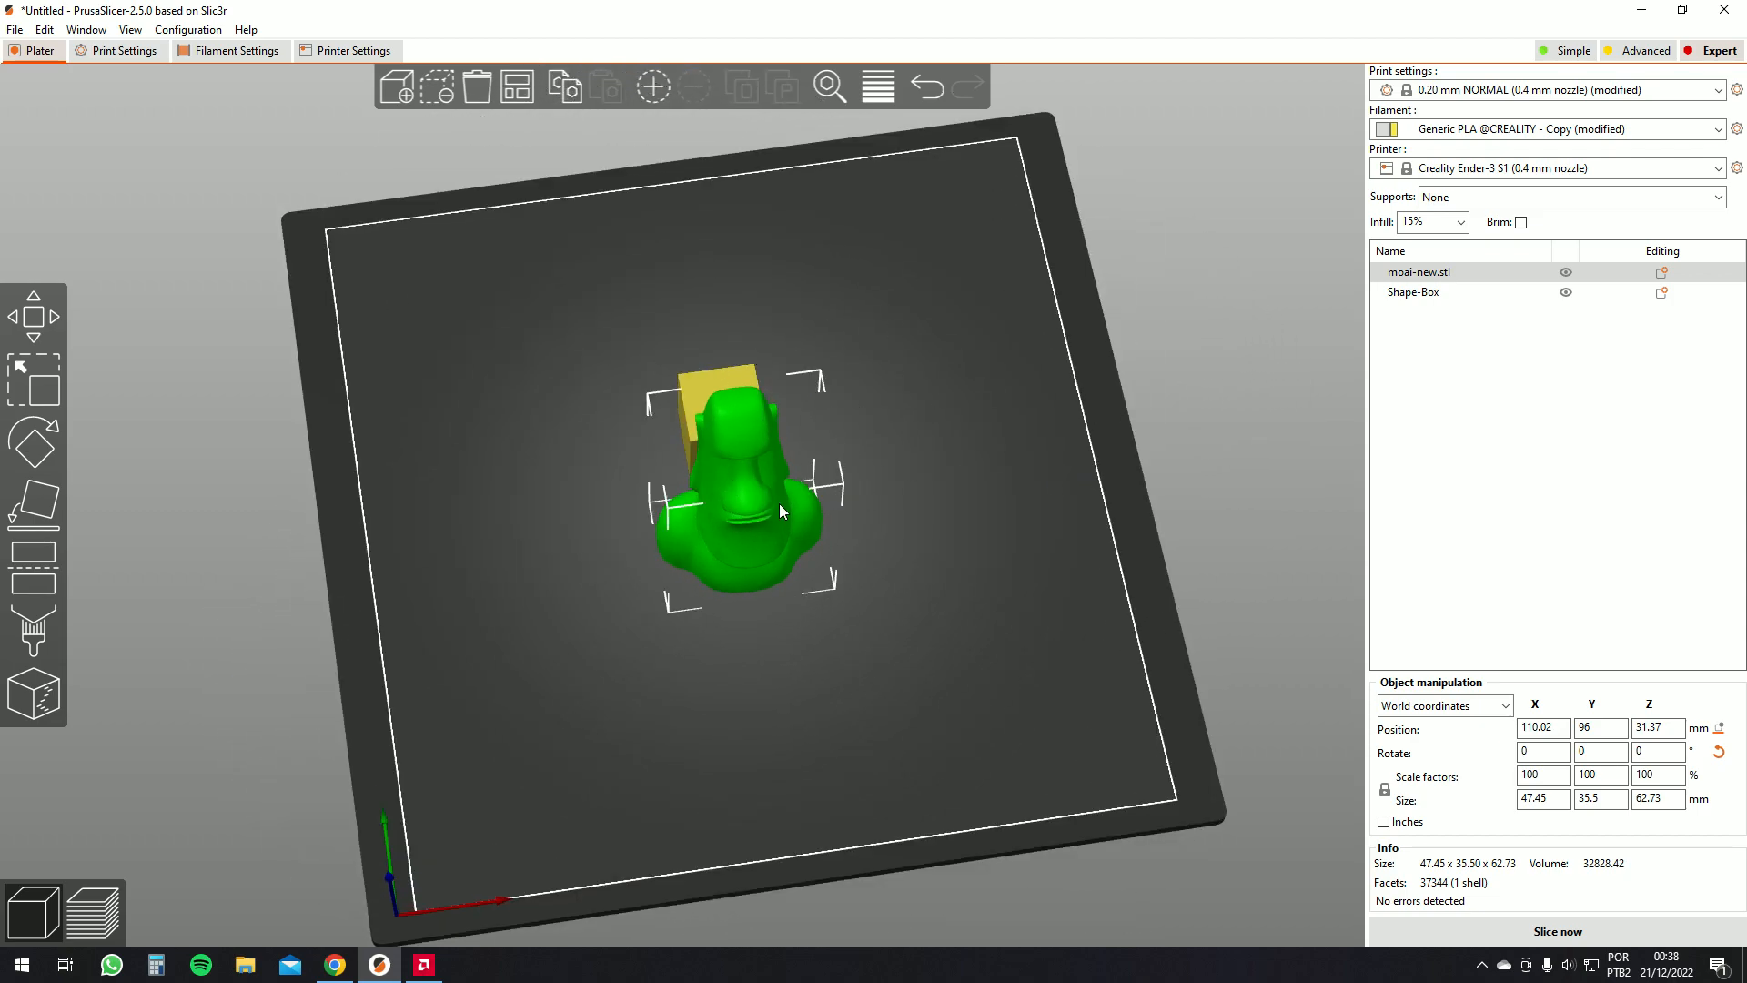
Move the moai model toward the back of the bed and the box toward the centre
left_click_drag(780, 501, 854, 374)
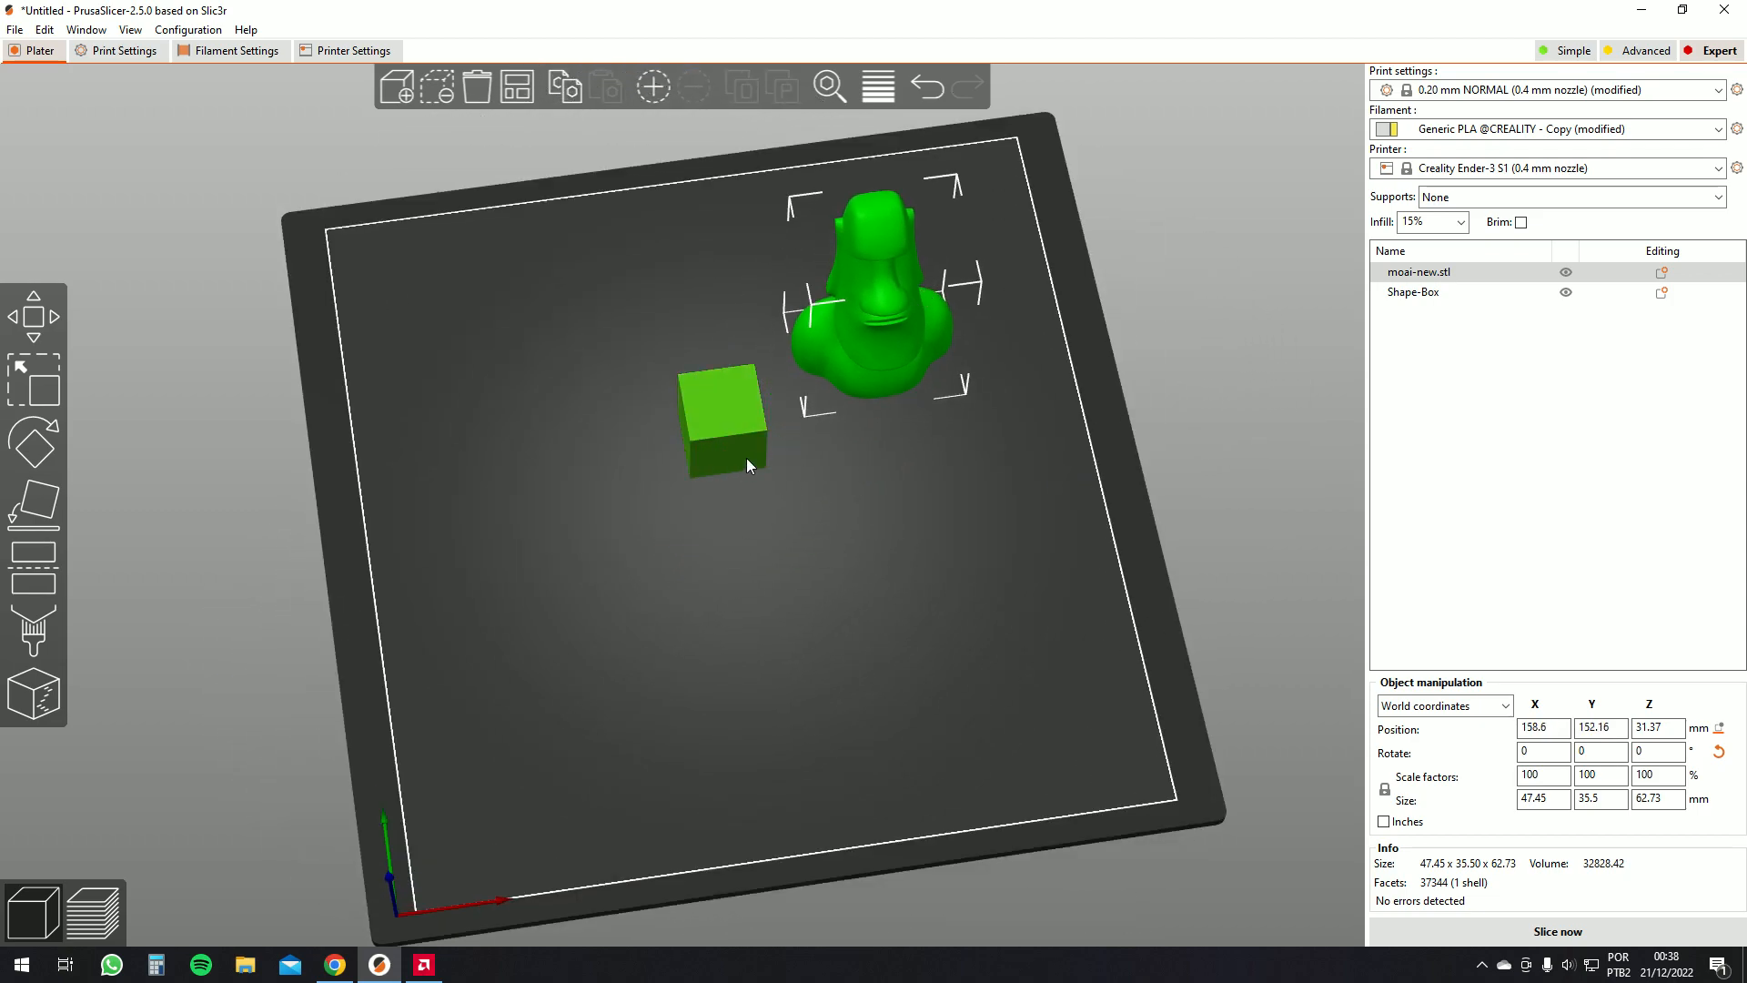
mouse_move(720, 431)
left_mouse_down()
mouse_move(724, 499)
mouse_move(735, 457)
left_mouse_up()
scroll(802, 498, "up", 5)
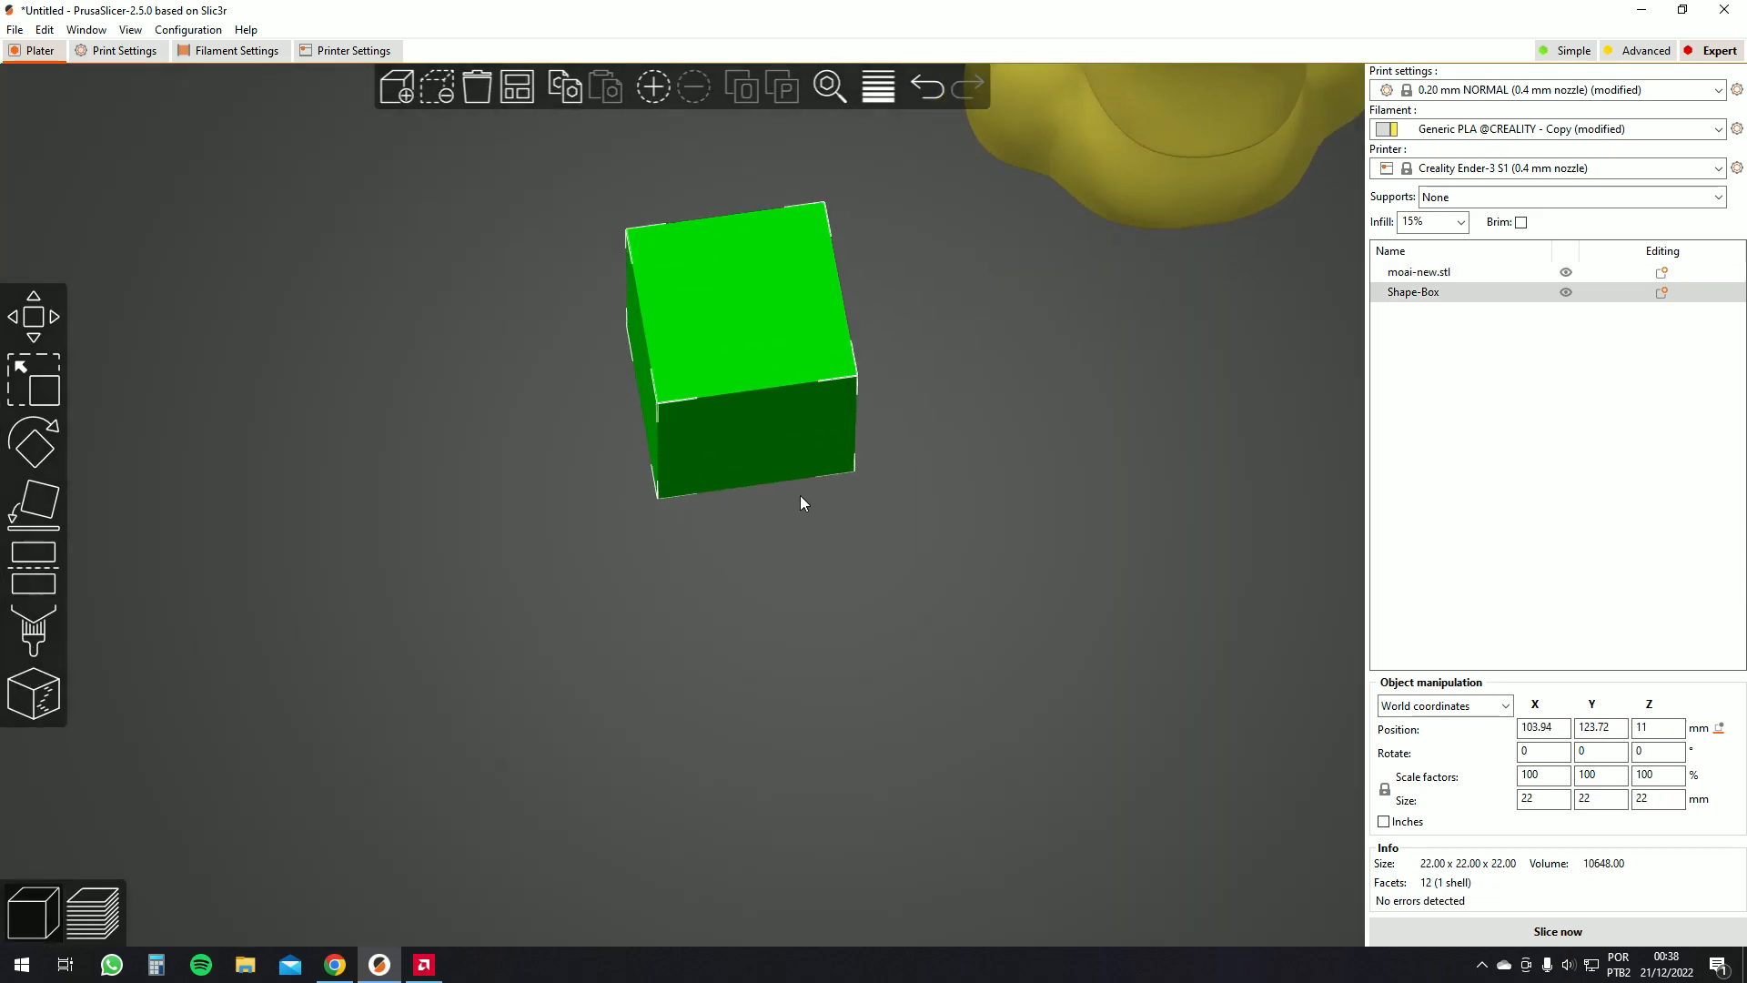
scroll(788, 492, "down", 6)
left_click_drag(746, 461, 846, 464)
mouse_move(742, 448)
left_mouse_down()
mouse_move(756, 451)
mouse_move(741, 449)
left_mouse_up()
left_click_drag(838, 466, 1164, 664)
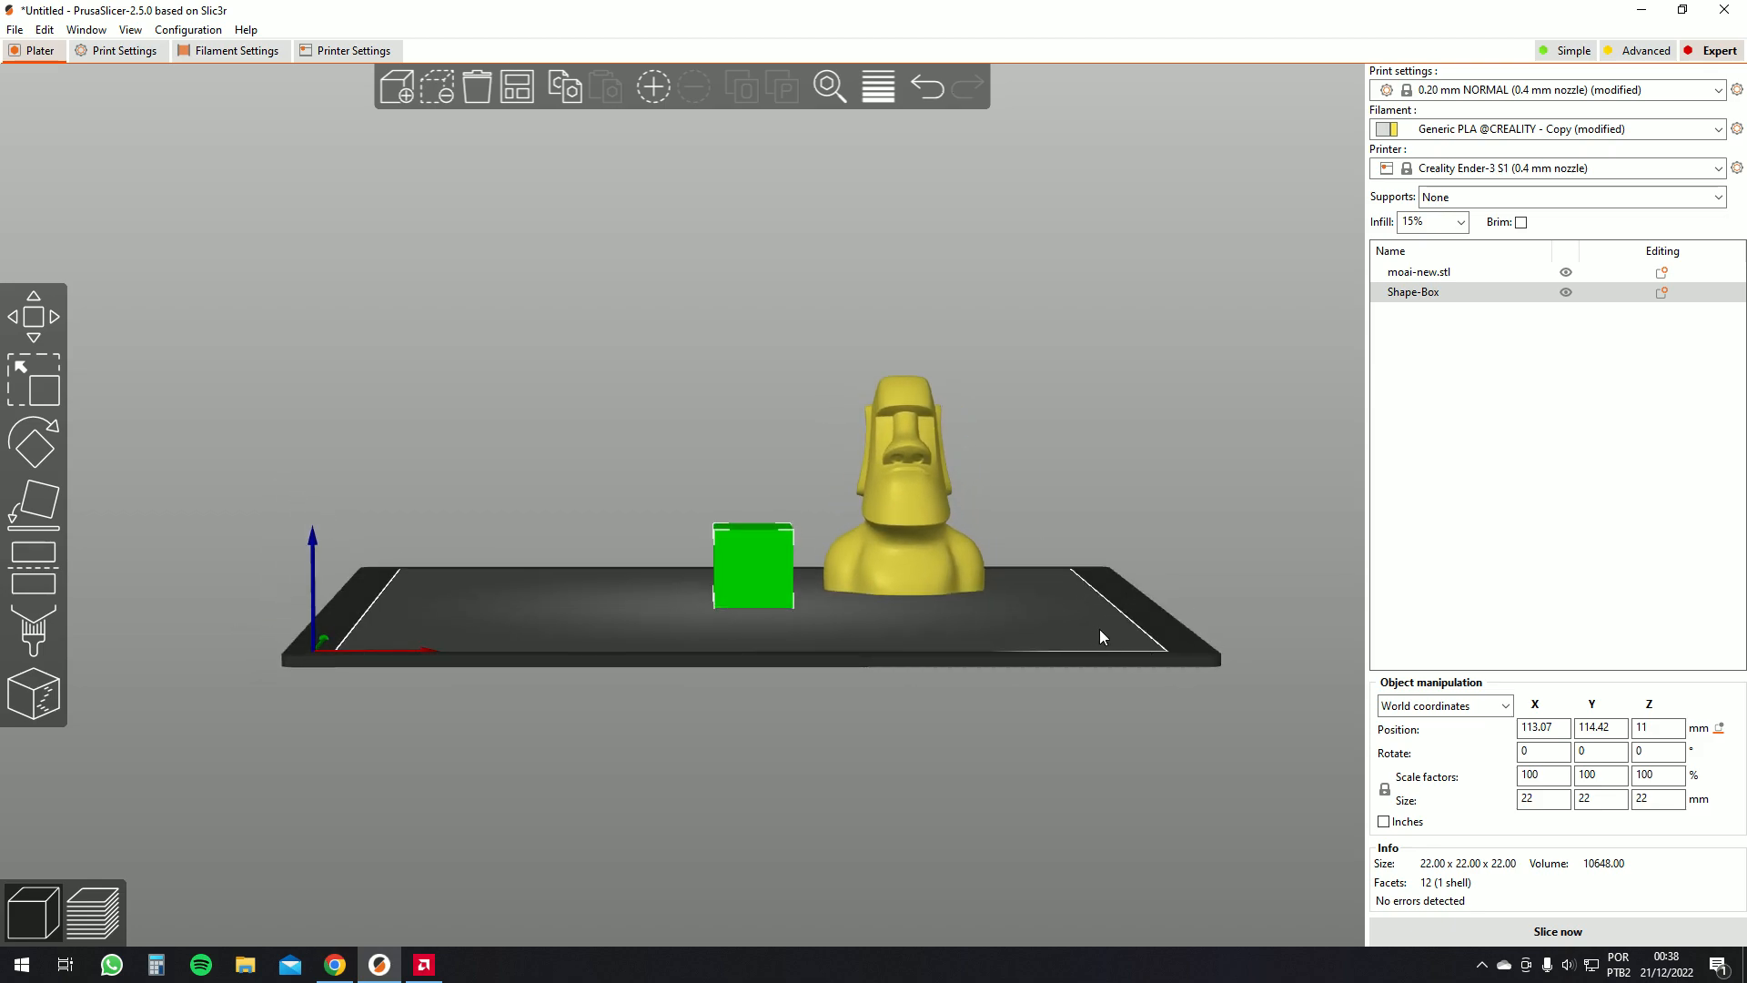
left_click_drag(768, 557, 809, 523)
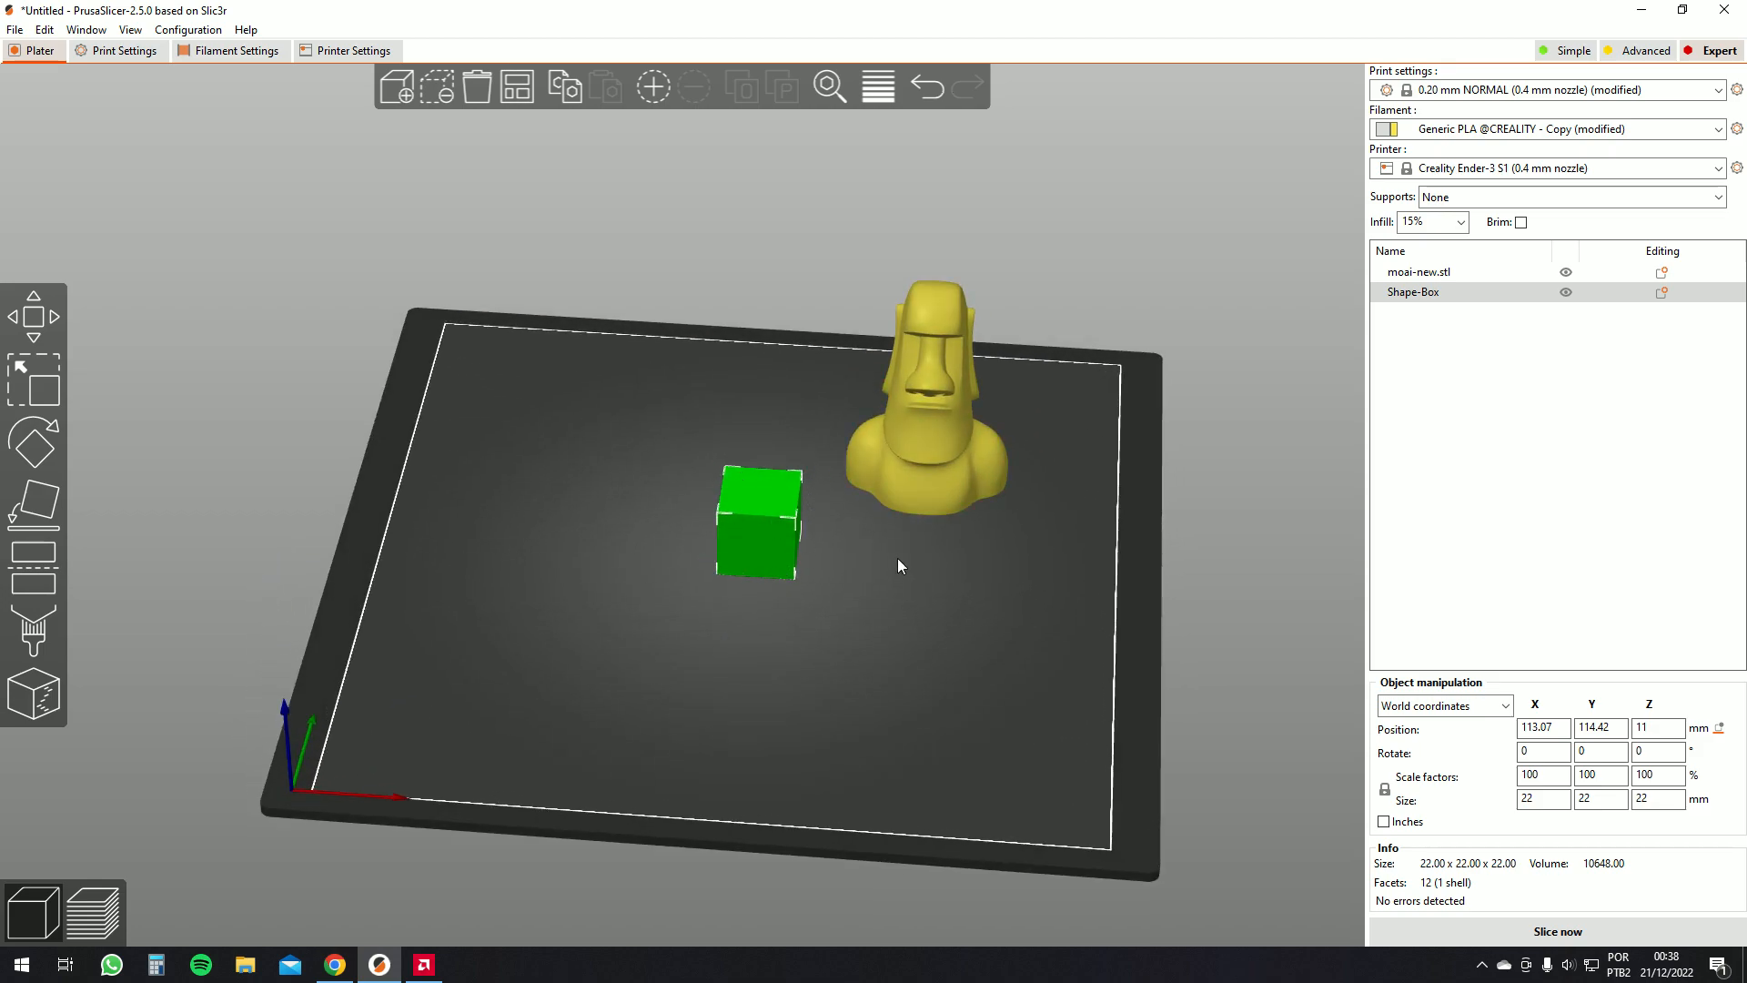
Auto-arrange the box and the moai model on the bed
left_click_drag(986, 604, 639, 205)
left_click_drag(682, 283, 693, 293)
left_click_drag(816, 288, 1230, 287)
left_click_drag(713, 444, 718, 432)
left_click(564, 88)
left_click(511, 86)
left_click_drag(790, 368, 549, 153)
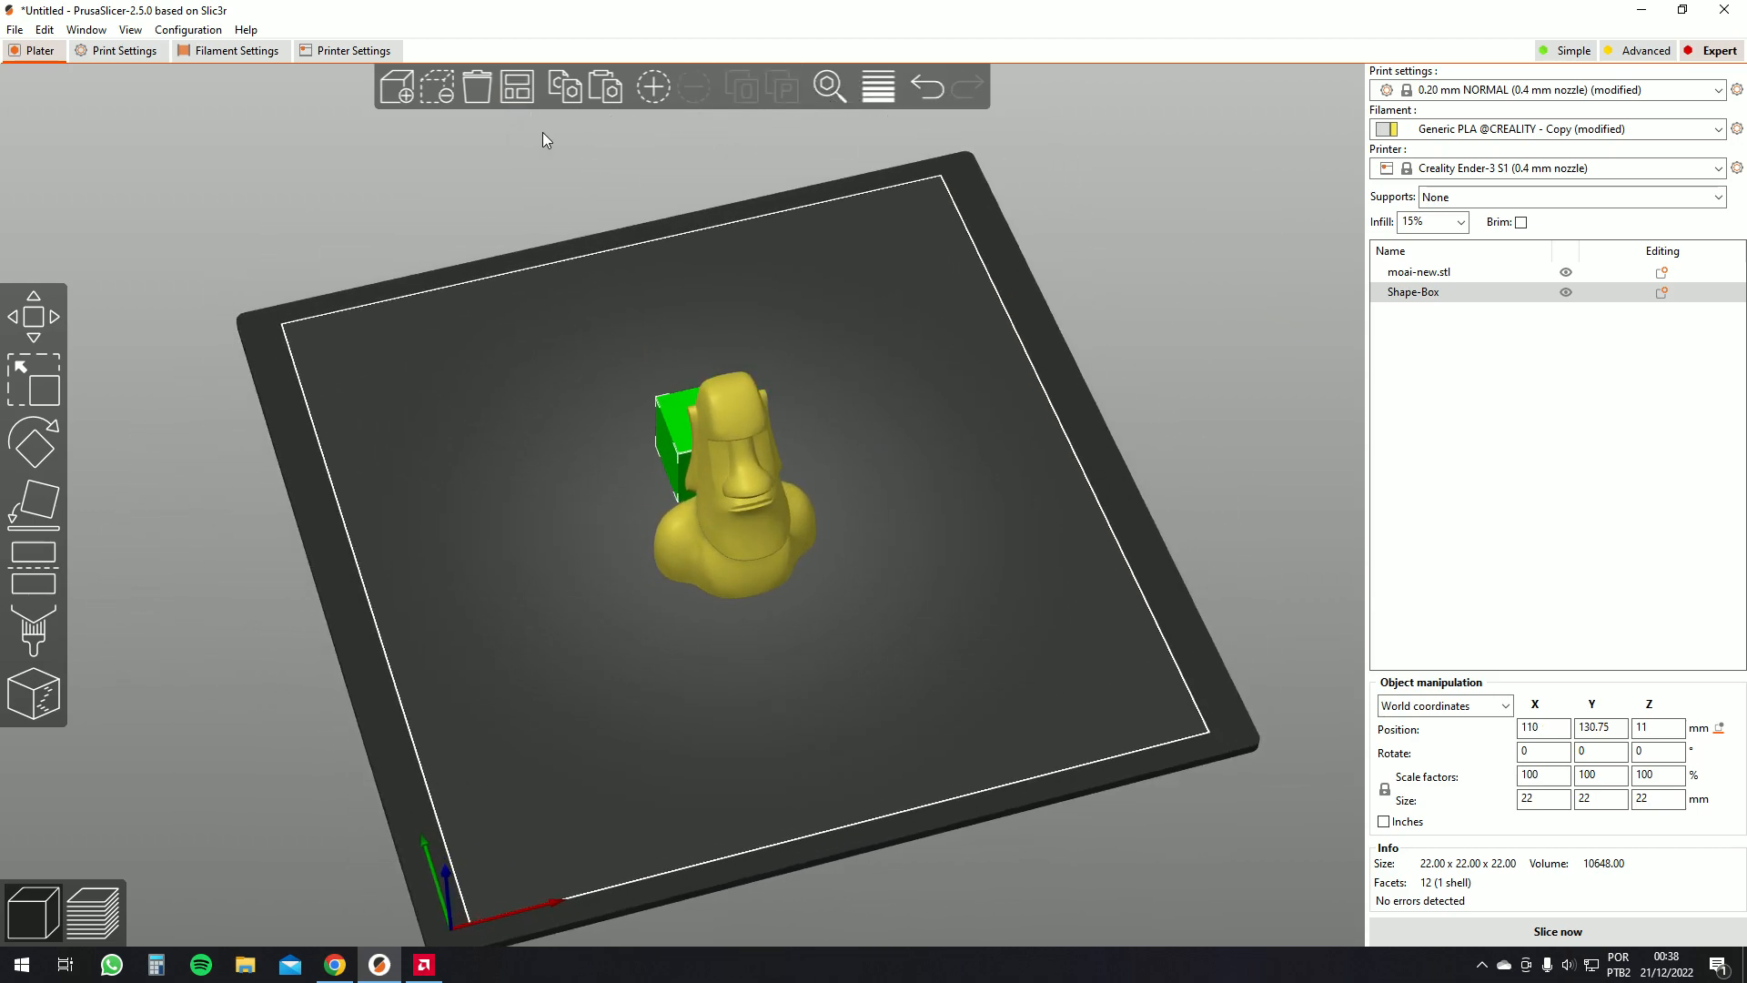
Move the moai model to the right of the box, at about X 151 and Y 121
left_click_drag(745, 430, 828, 362)
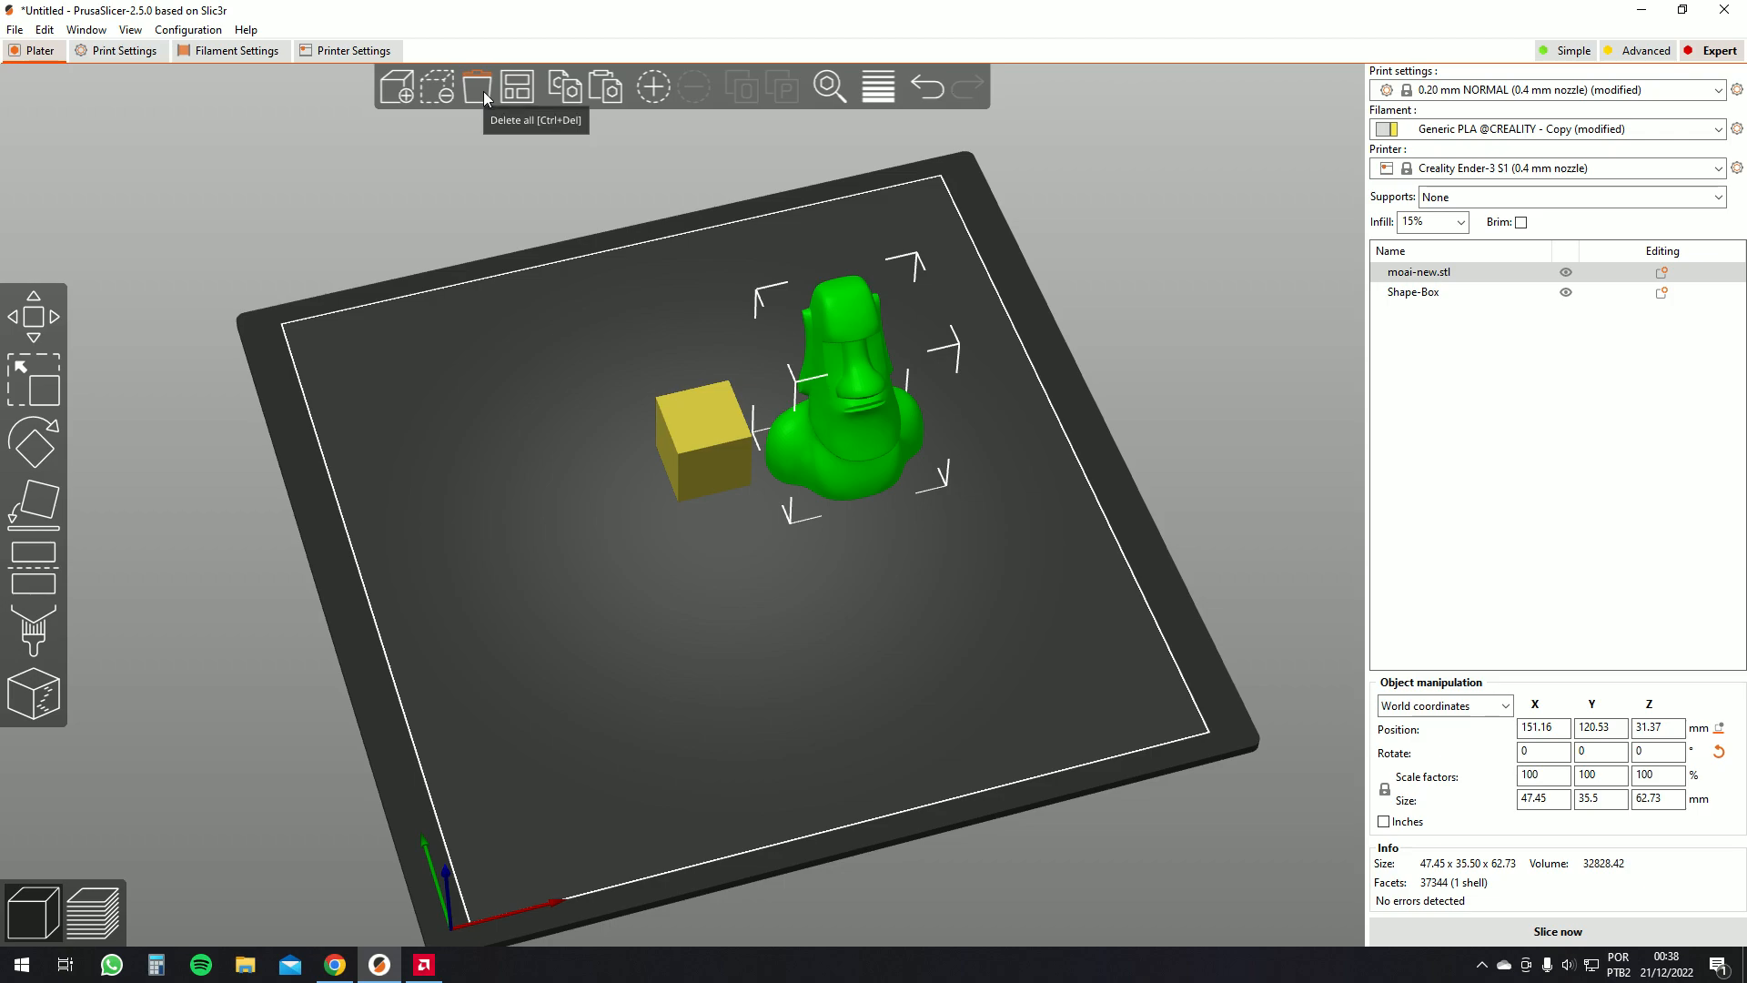
left_click(394, 97)
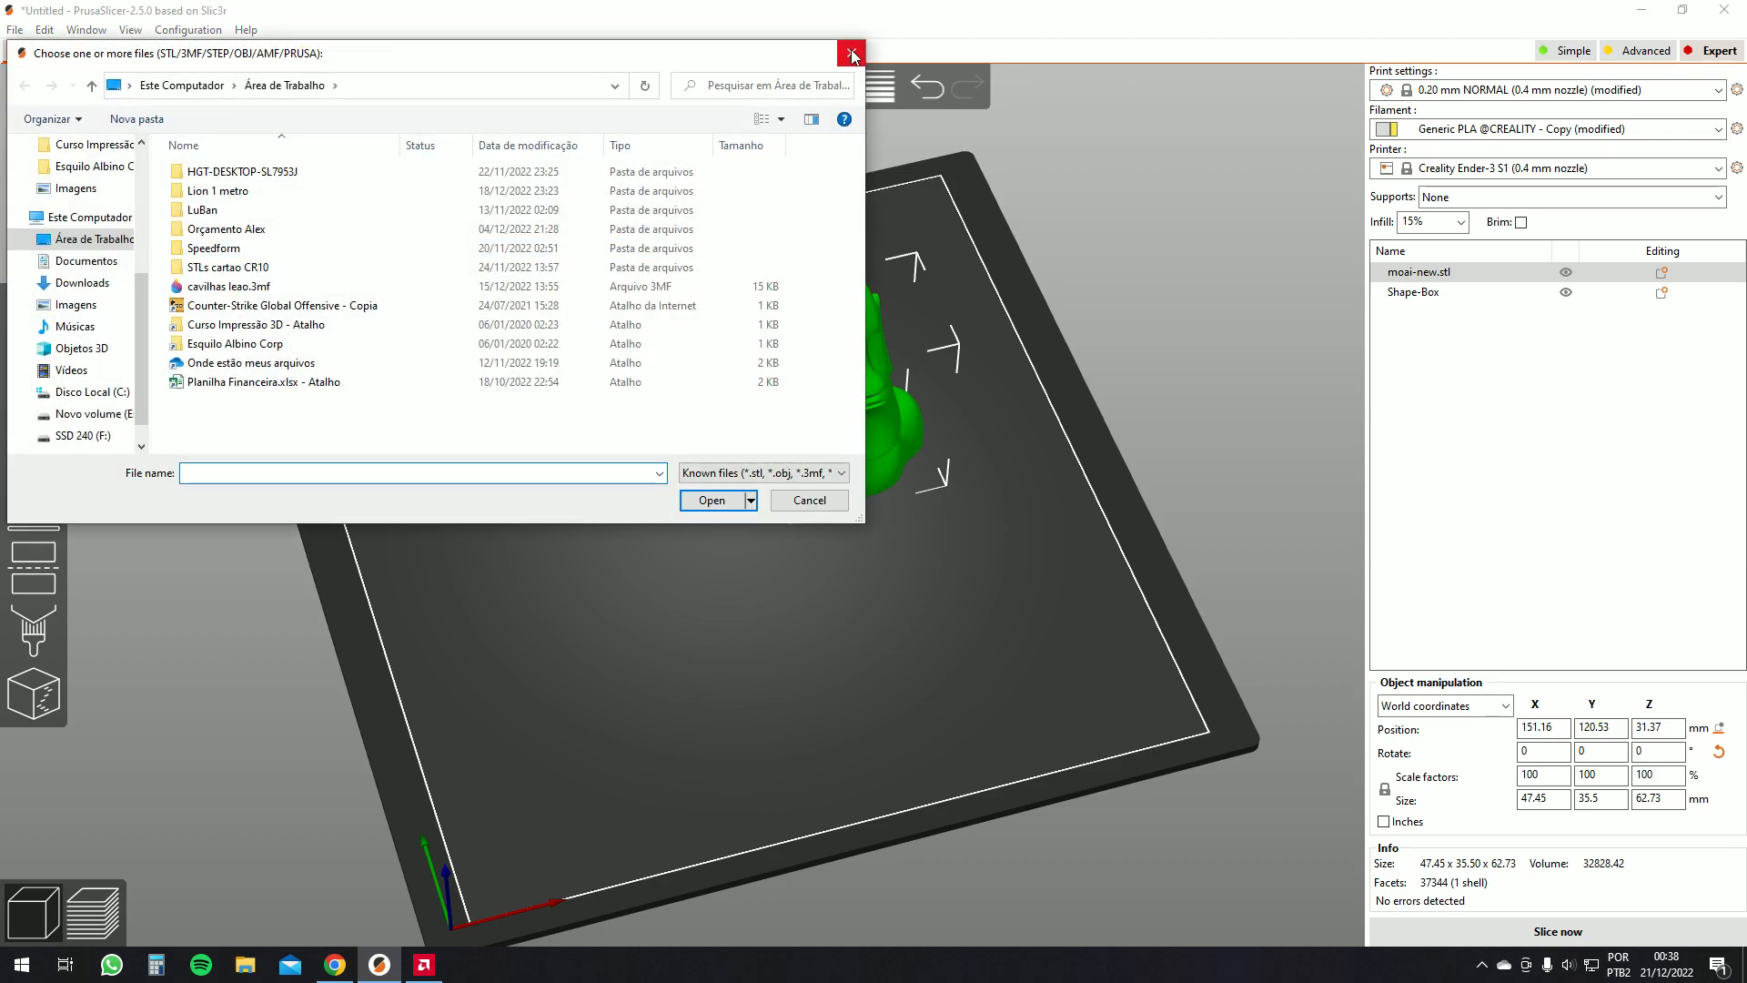
left_click(851, 54)
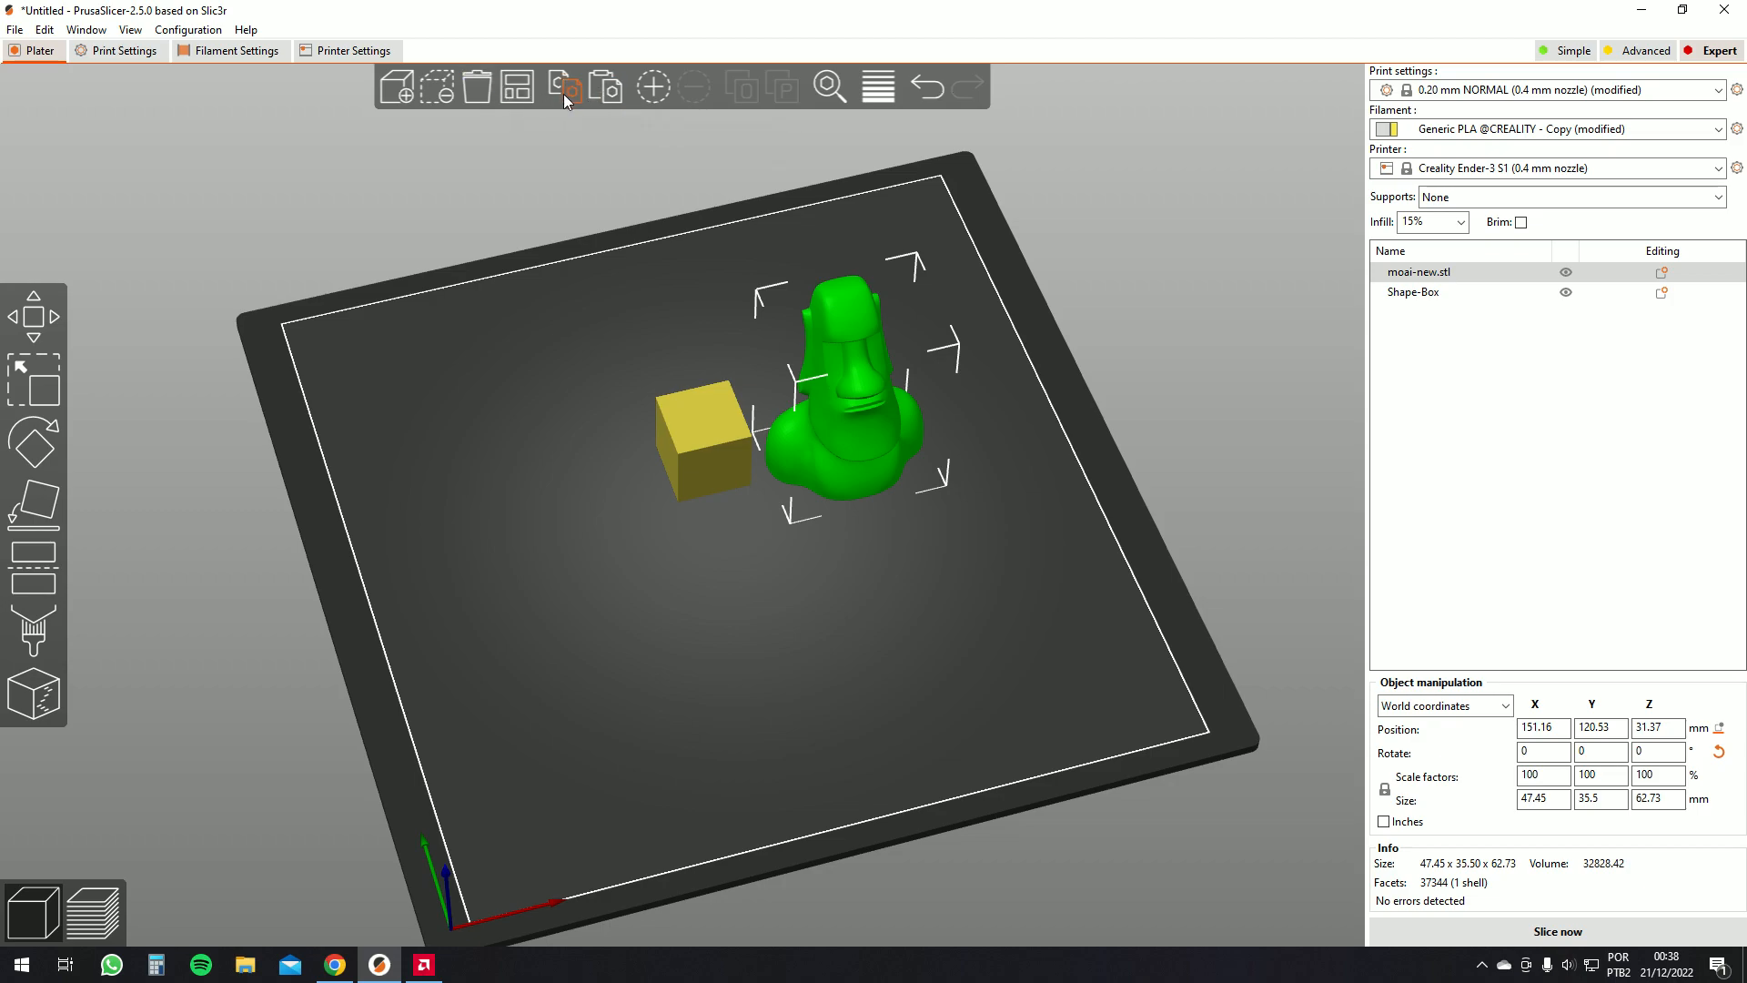
Move the box to the left of the moai model and paste a copy of the box near the bed centre
left_click_drag(737, 466, 599, 469)
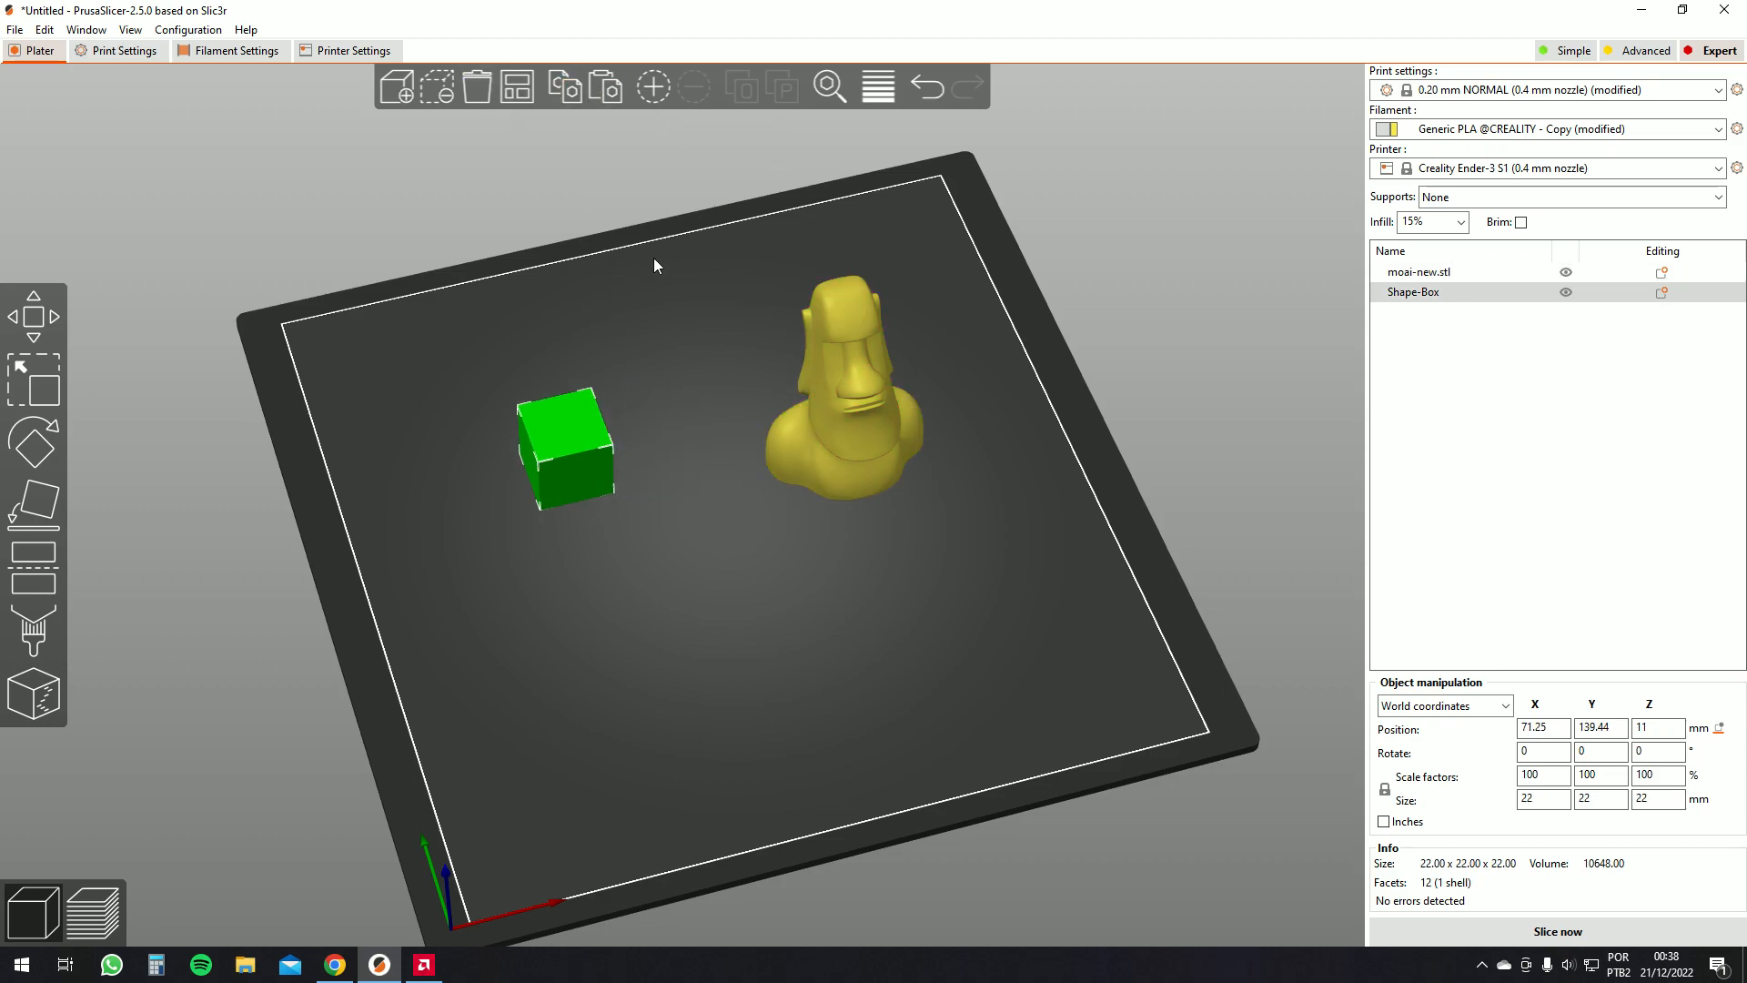
key("ctrl+v")
mouse_move(691, 499)
left_mouse_down()
mouse_move(663, 428)
mouse_move(559, 400)
mouse_move(619, 336)
mouse_move(697, 466)
left_mouse_up()
left_click_drag(756, 519, 785, 562)
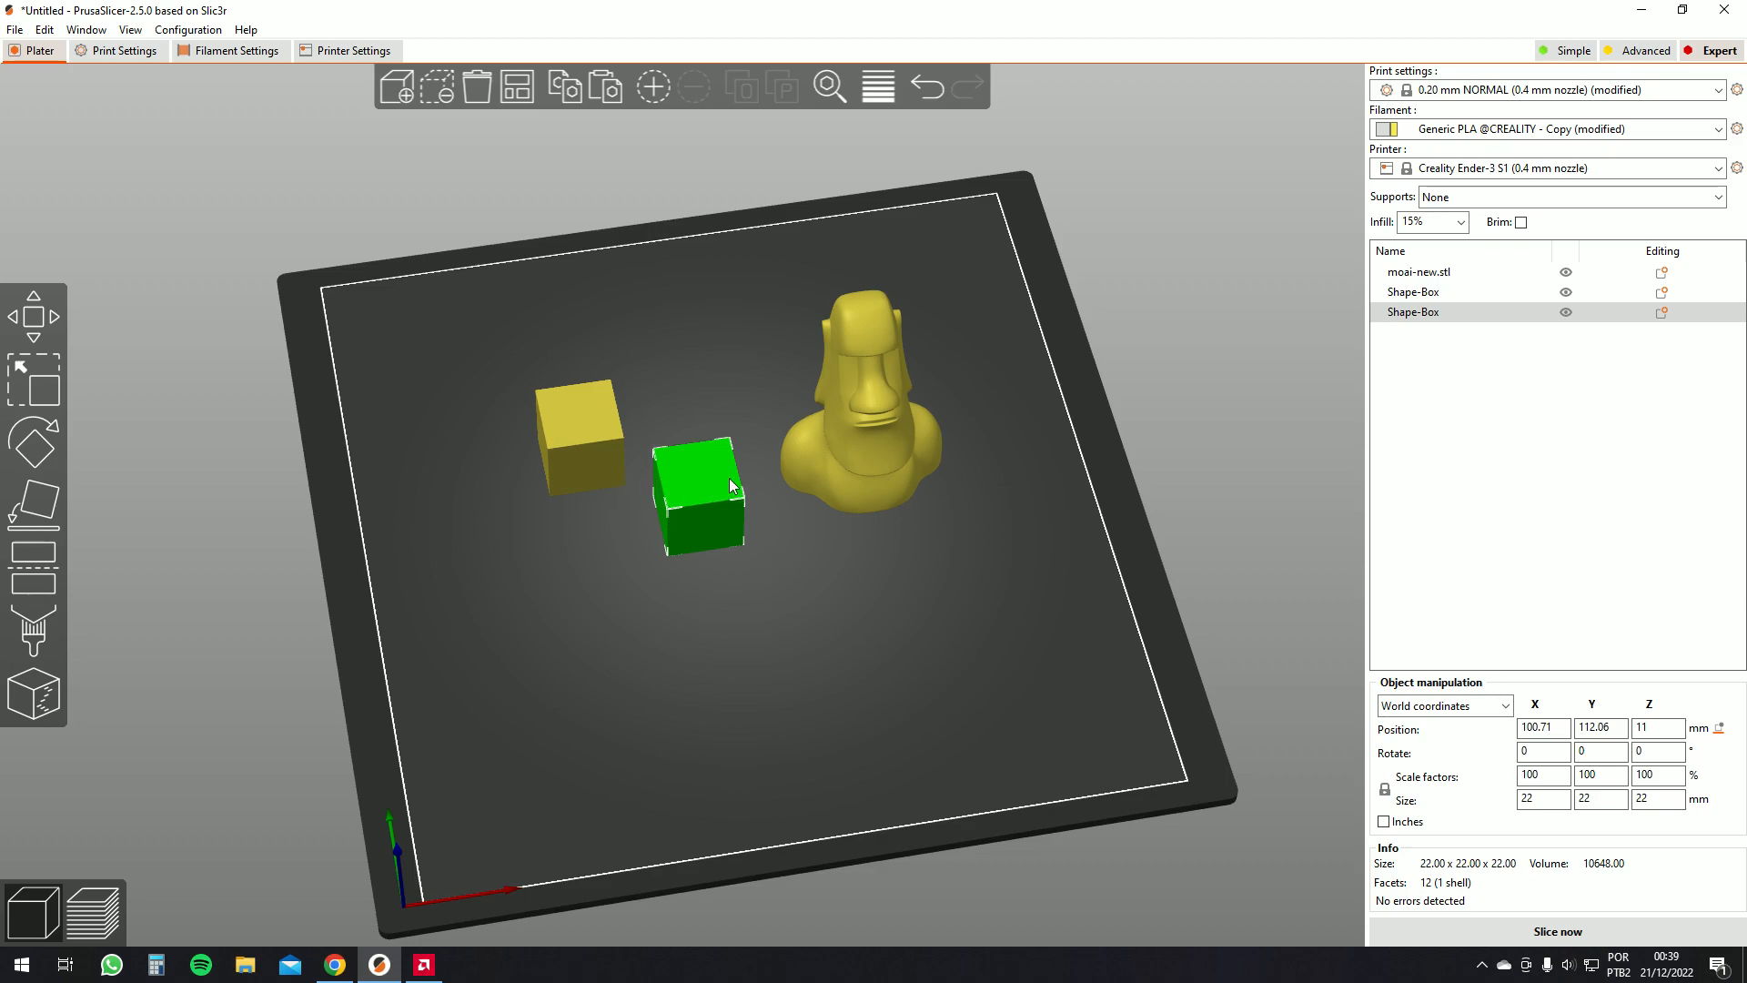
Delete the moai model and fill the bed with instances of the copied box
left_click(859, 428)
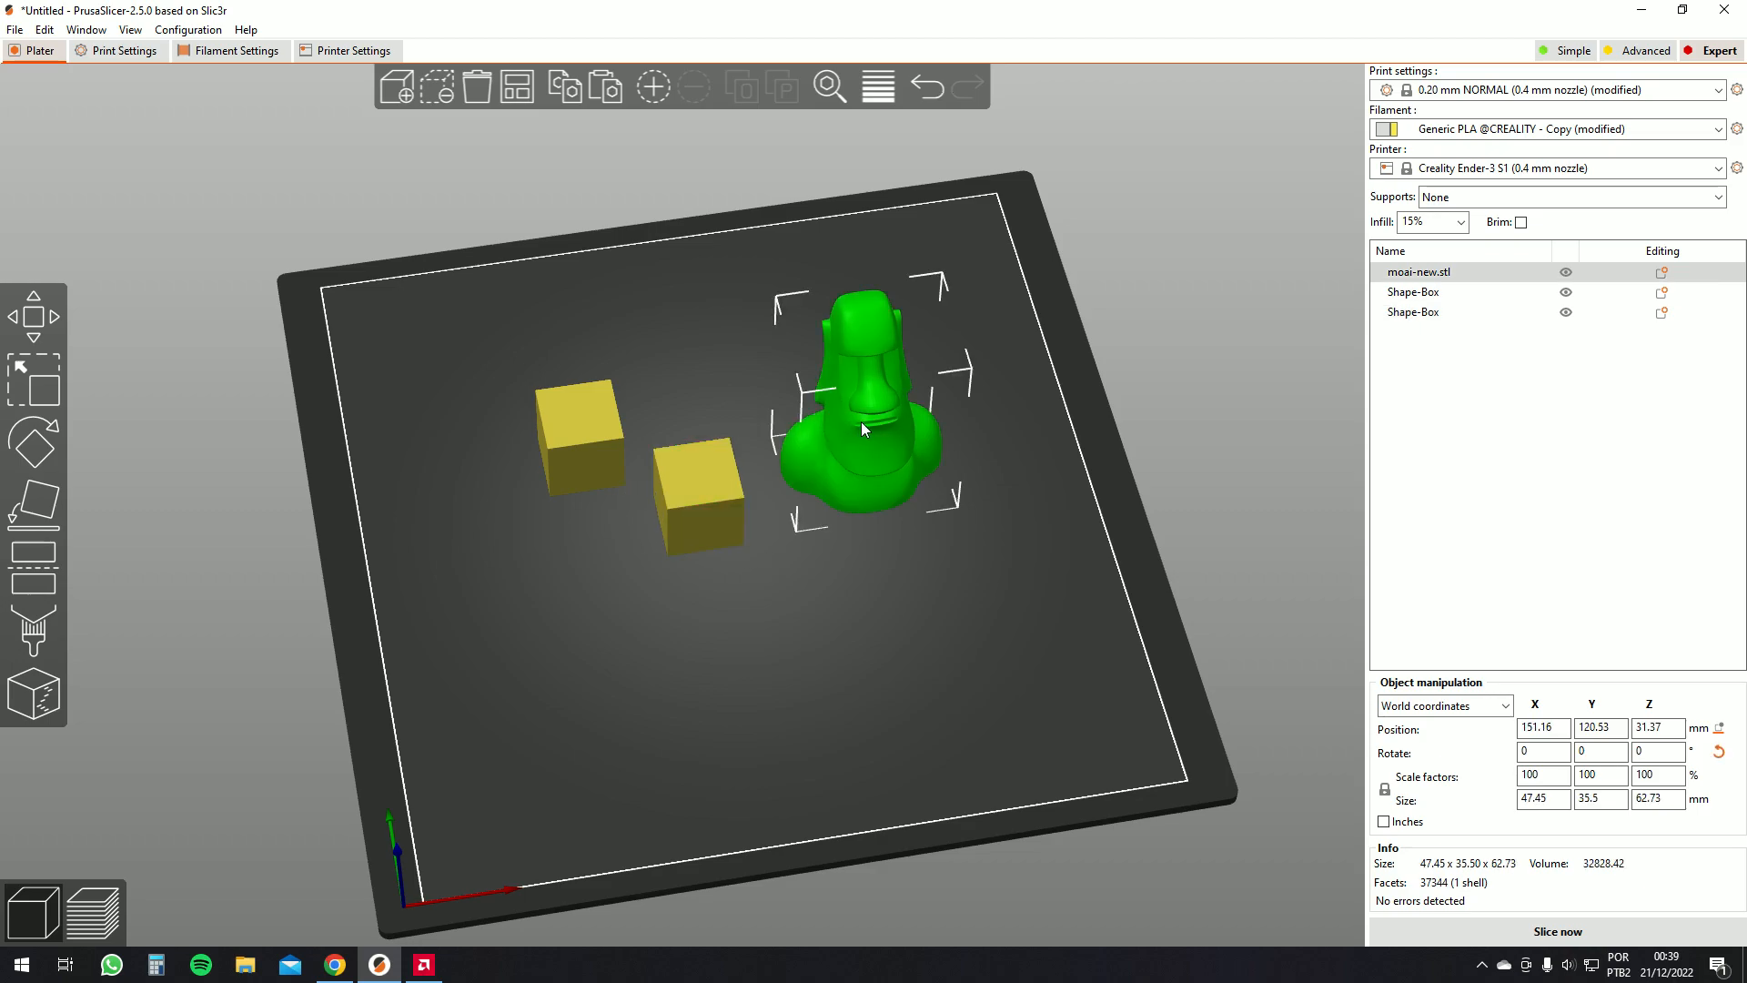
key("Delete")
left_click(718, 477)
right_click(718, 477)
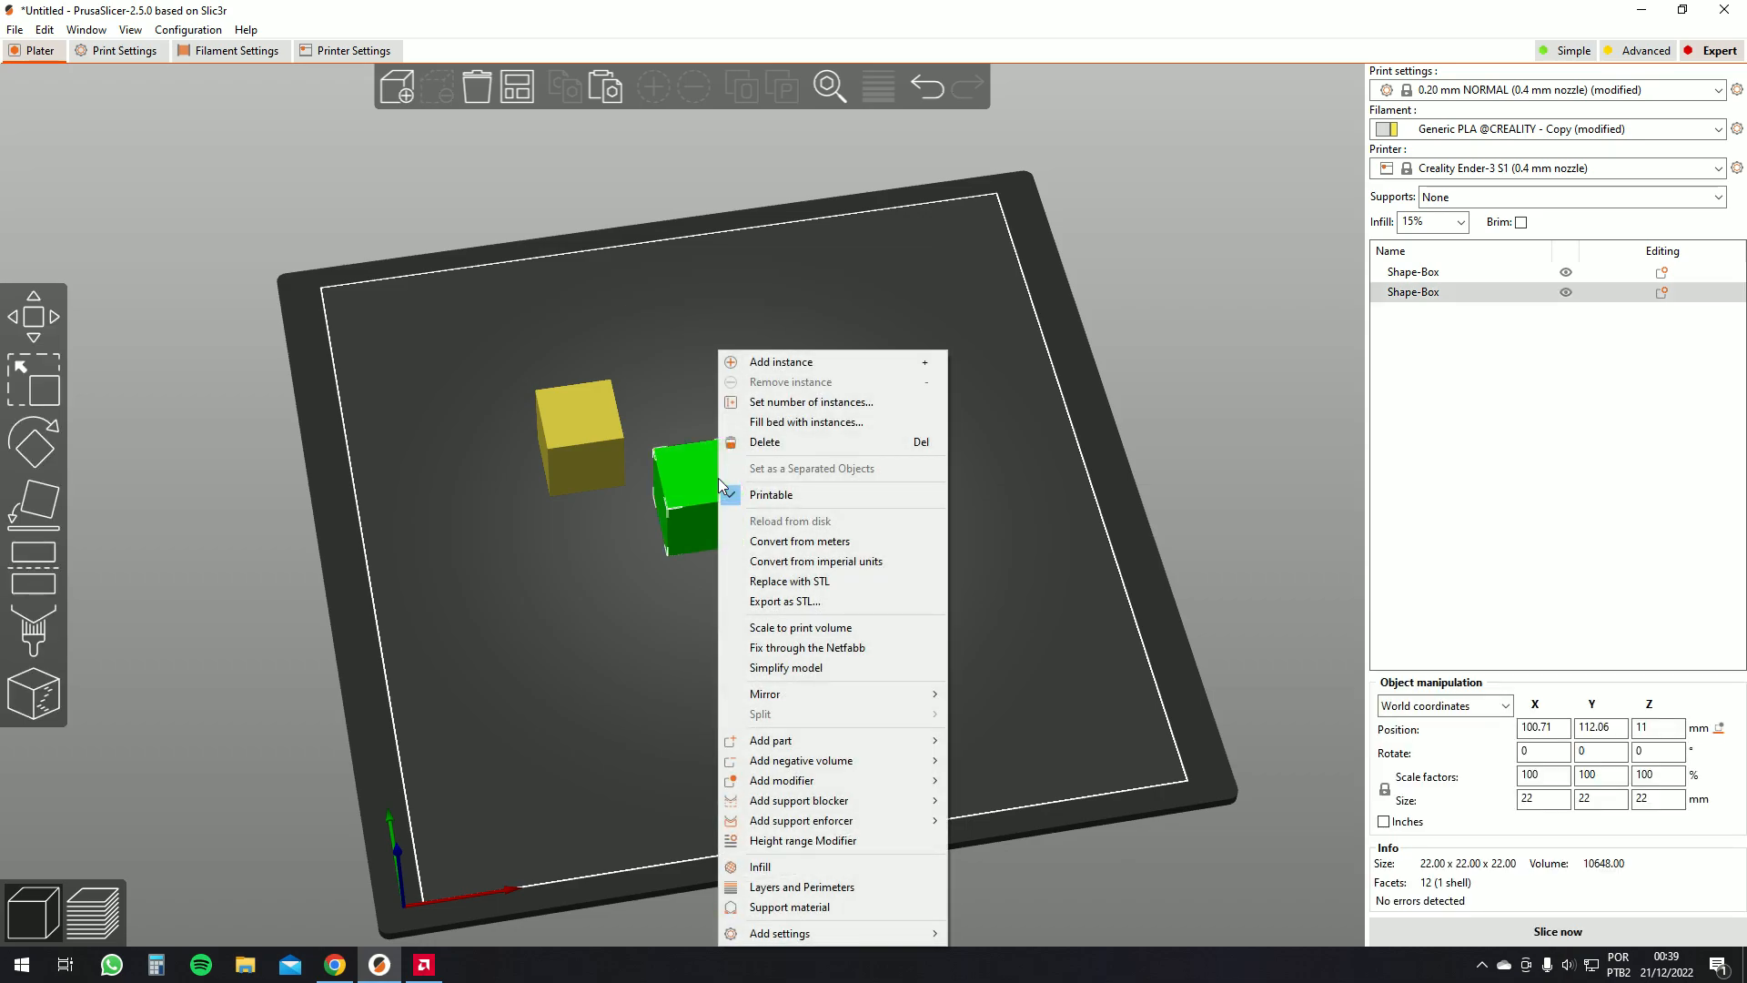
left_click(785, 422)
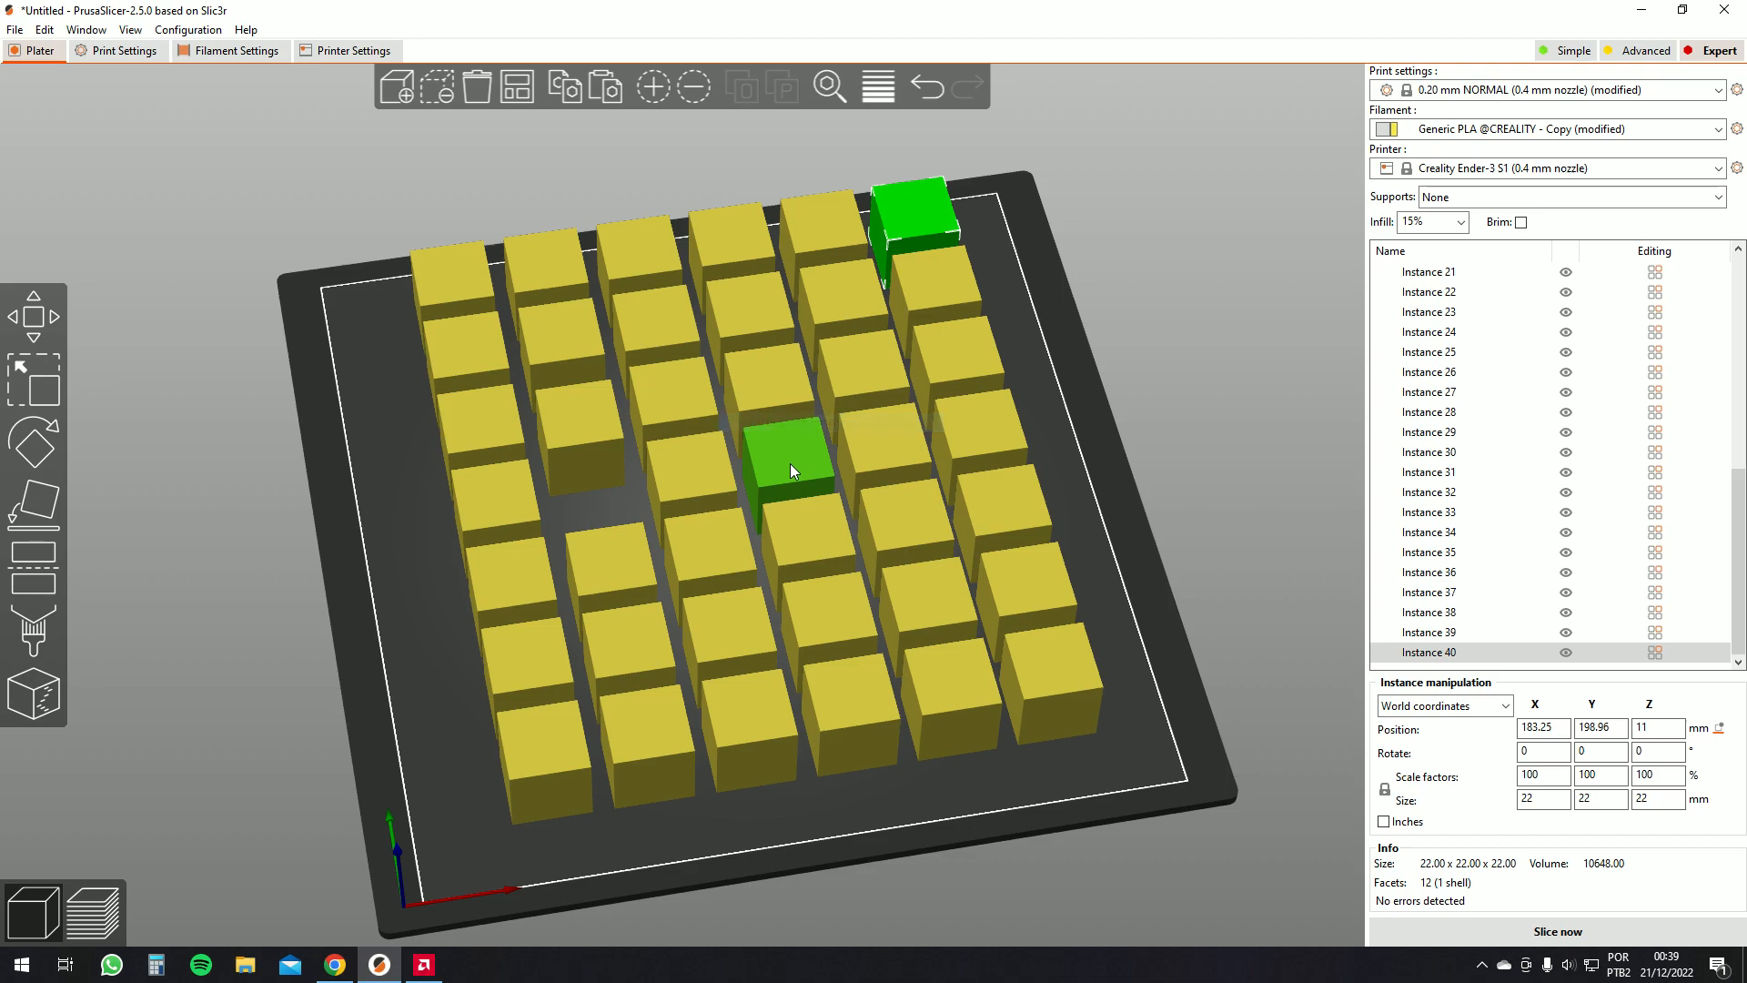
Auto-arrange the box instances on the bed
scroll(846, 457, "down", 3)
scroll(974, 466, "up", 1)
left_click_drag(974, 466, 960, 455)
left_click(533, 91)
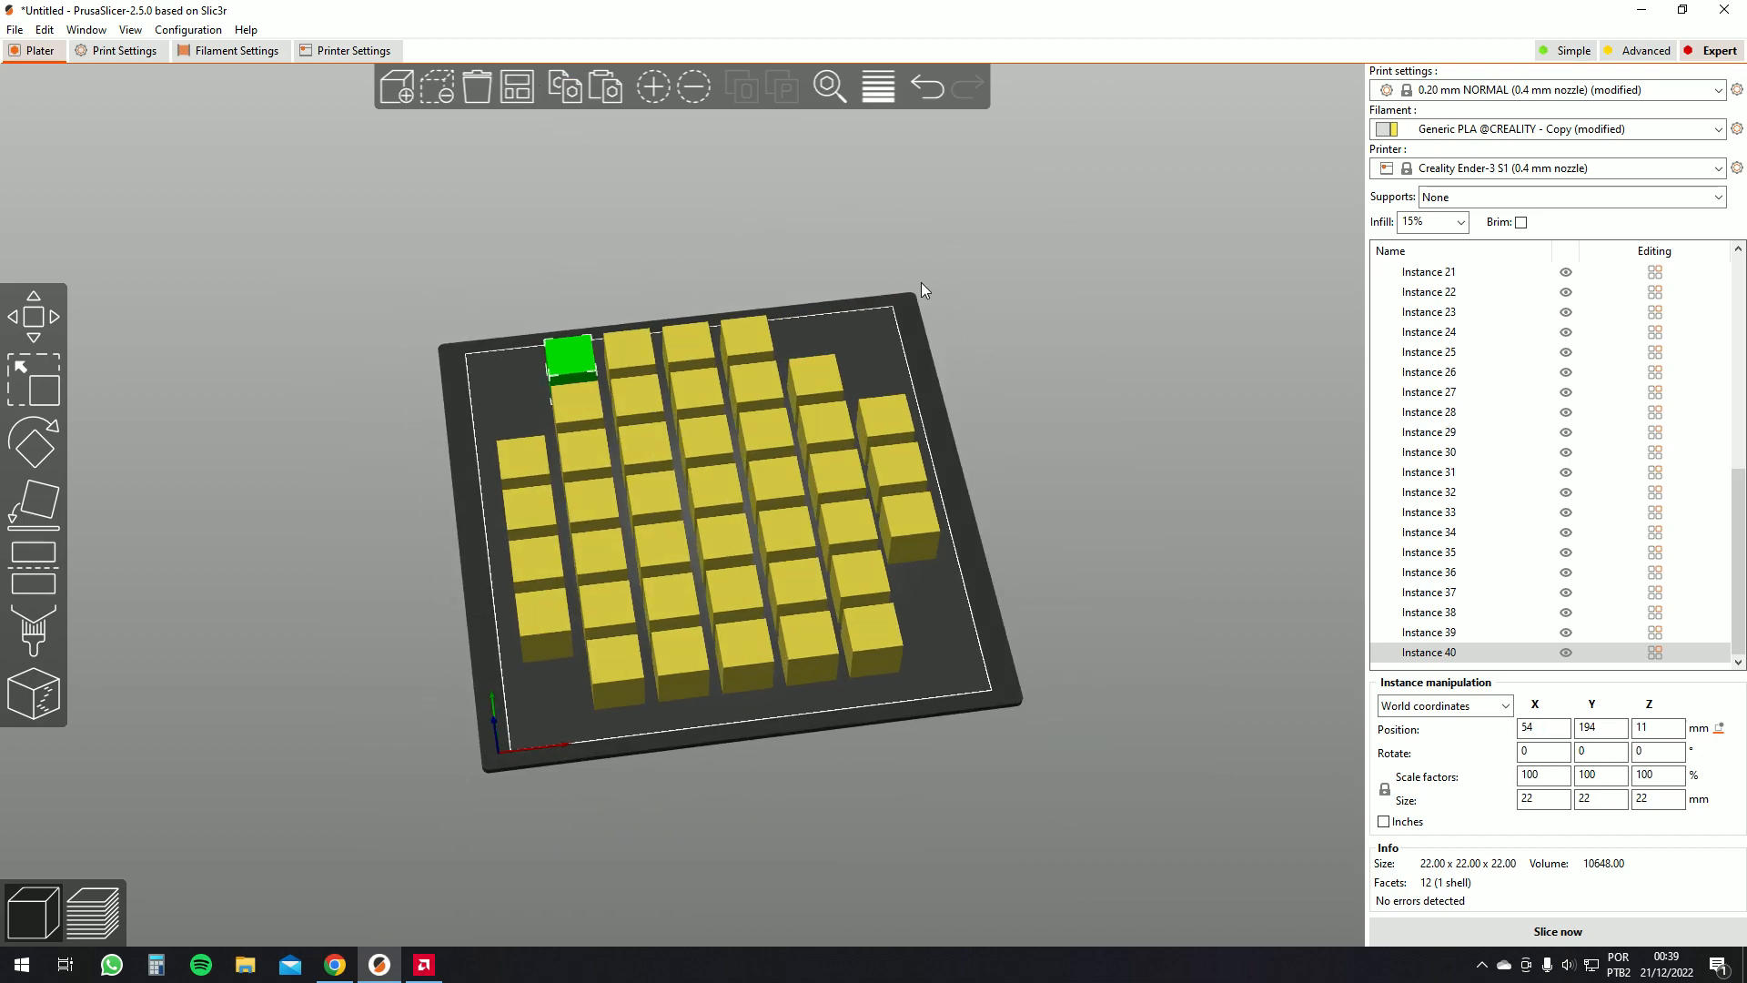
Fill the bed with box instances again
left_click_drag(924, 308, 696, 268)
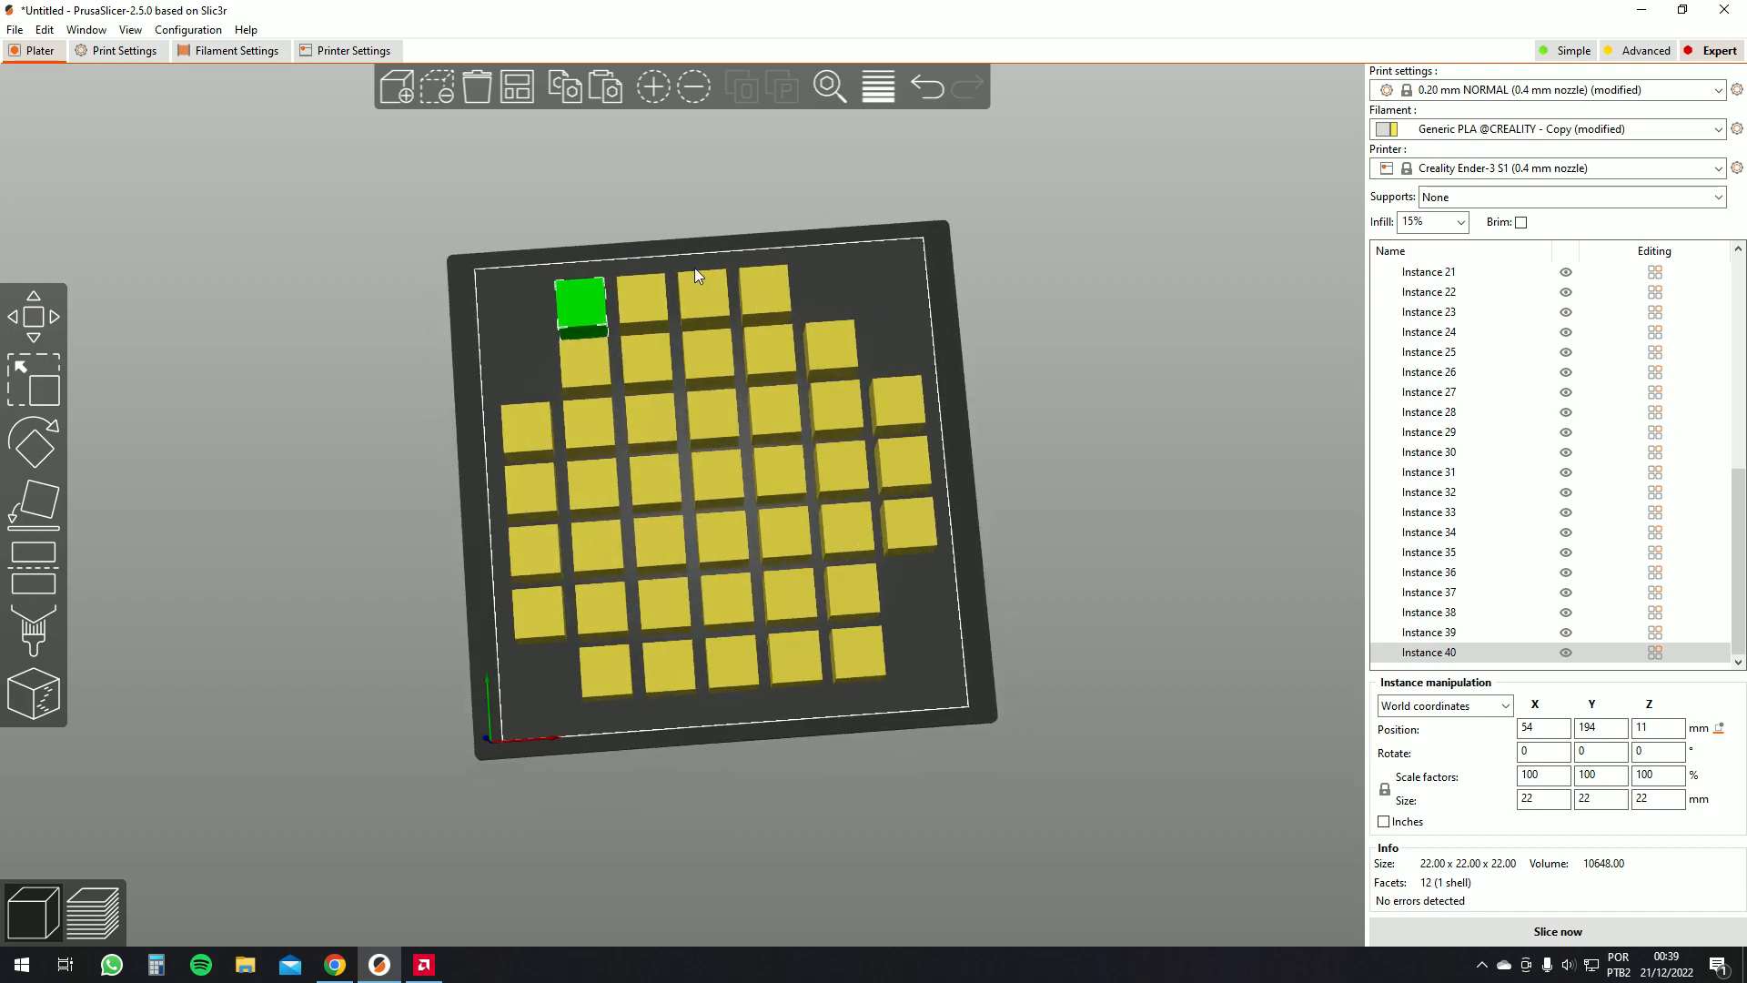
right_click(559, 304)
left_click(696, 364)
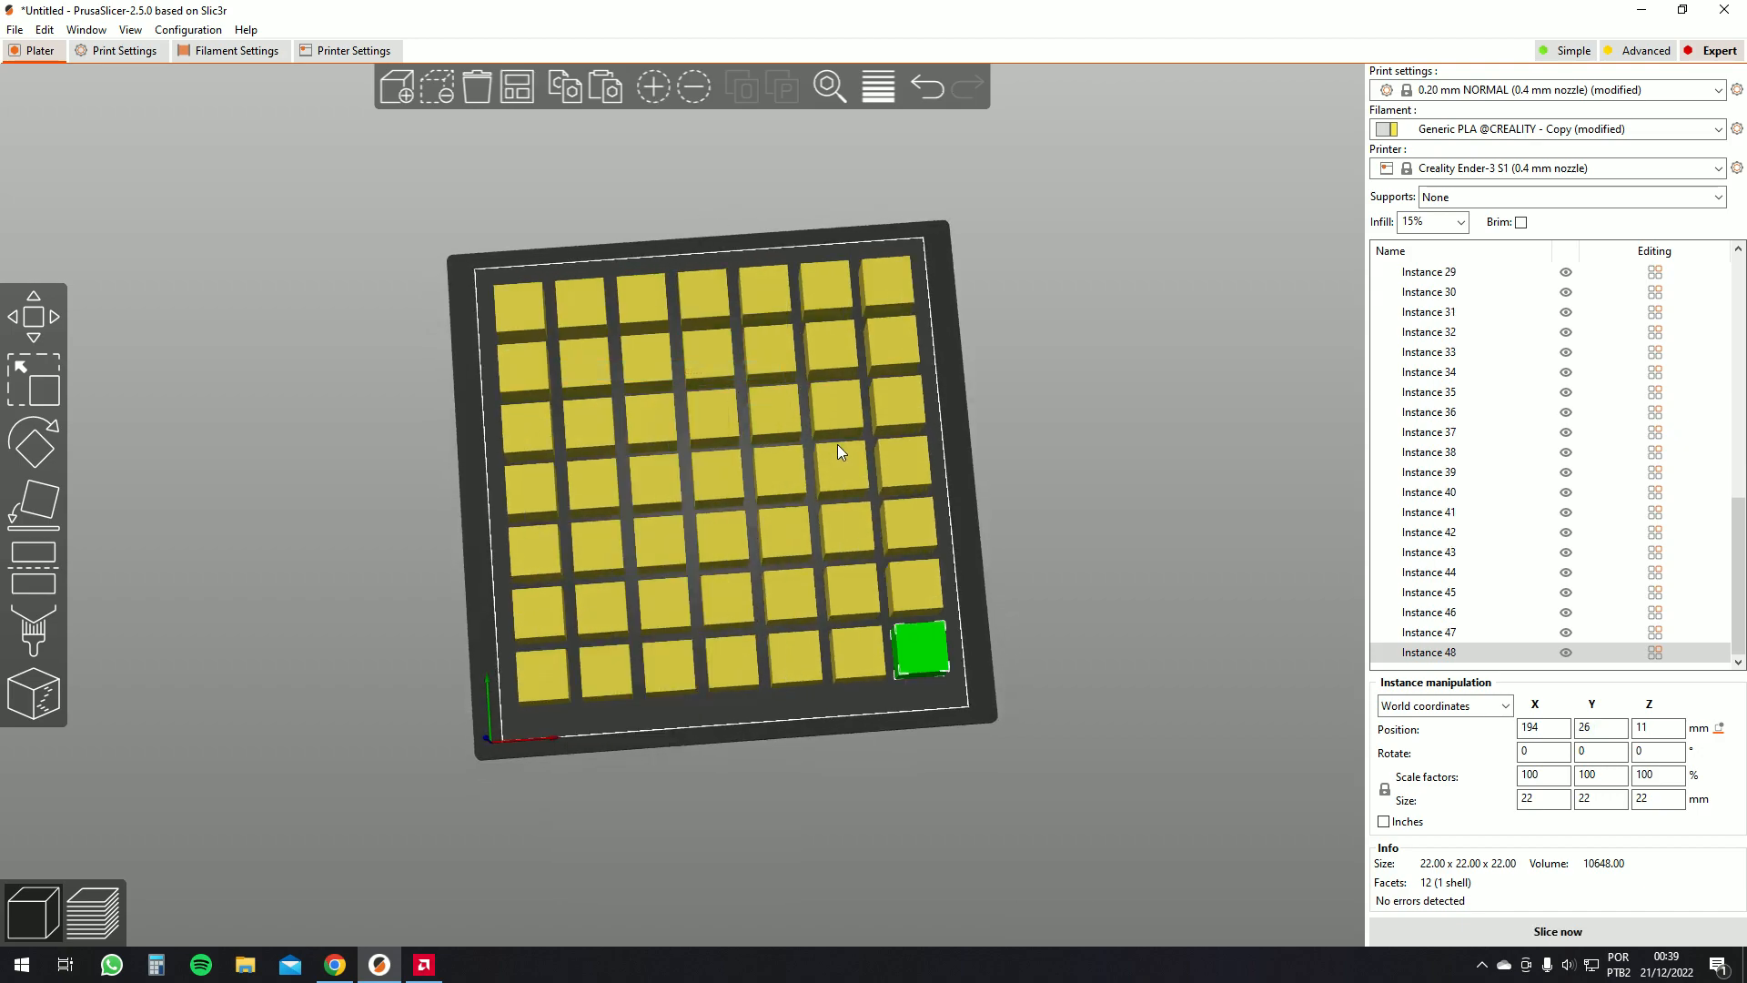
Select all the extra box instances in the object list and delete them
left_click_drag(999, 423, 956, 466)
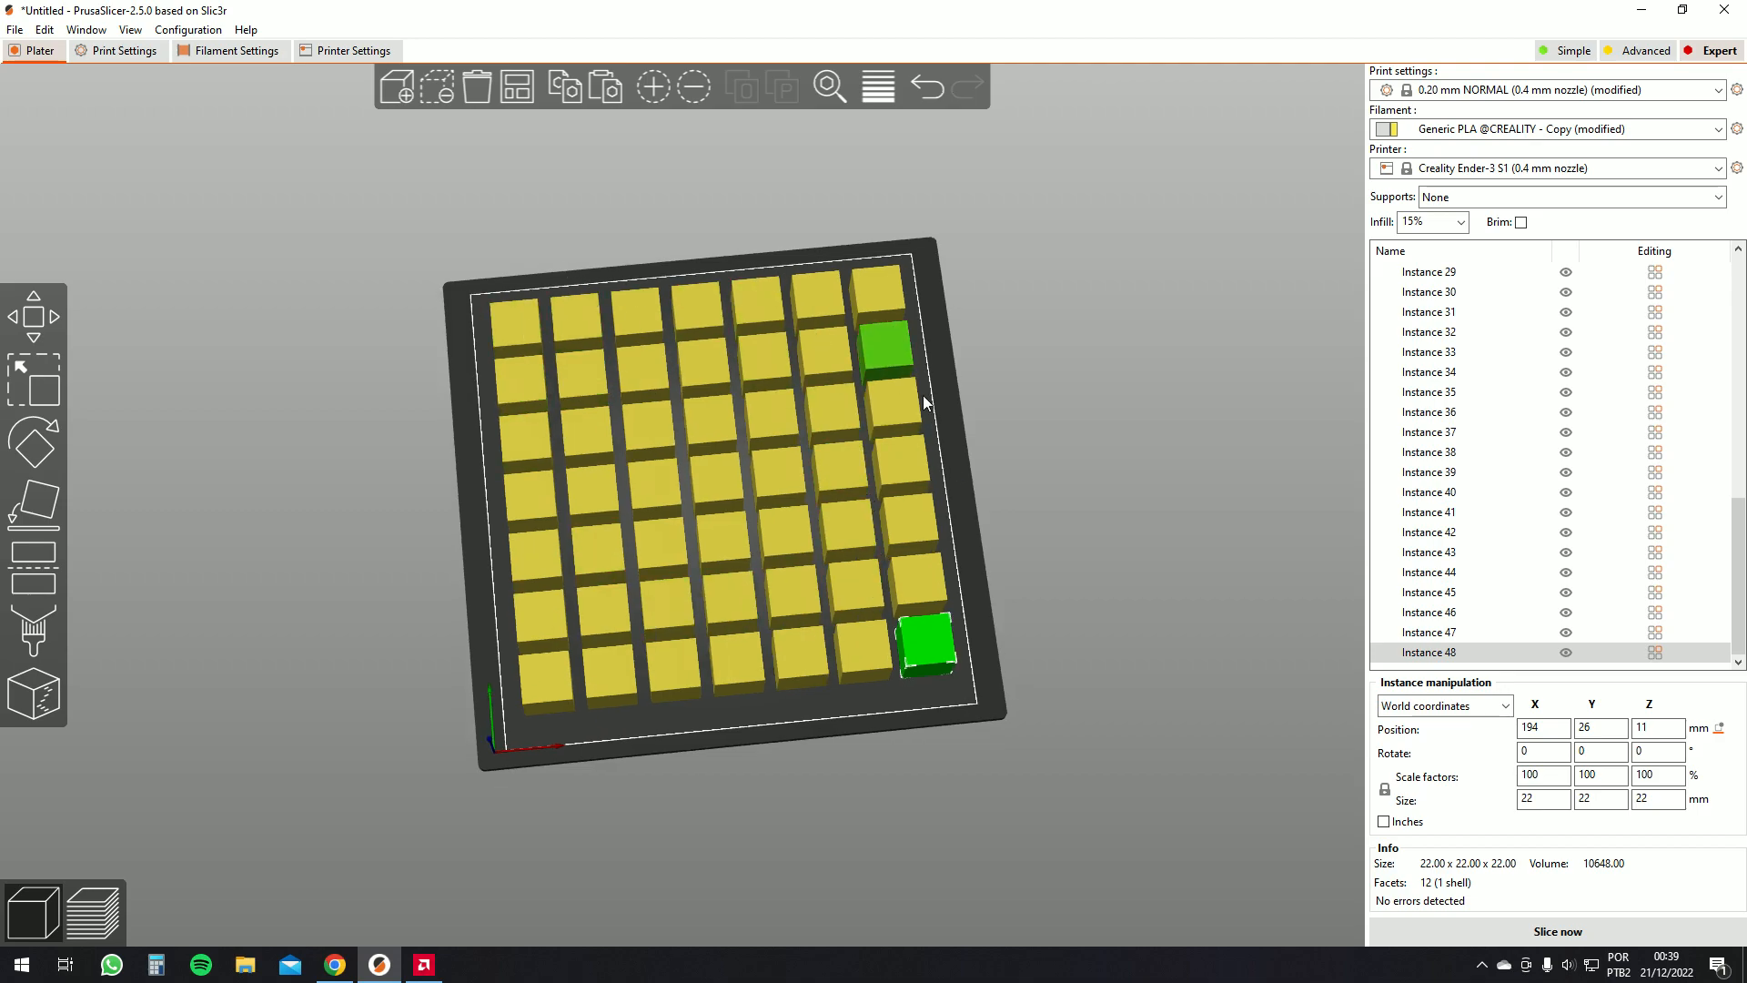
left_click(525, 332)
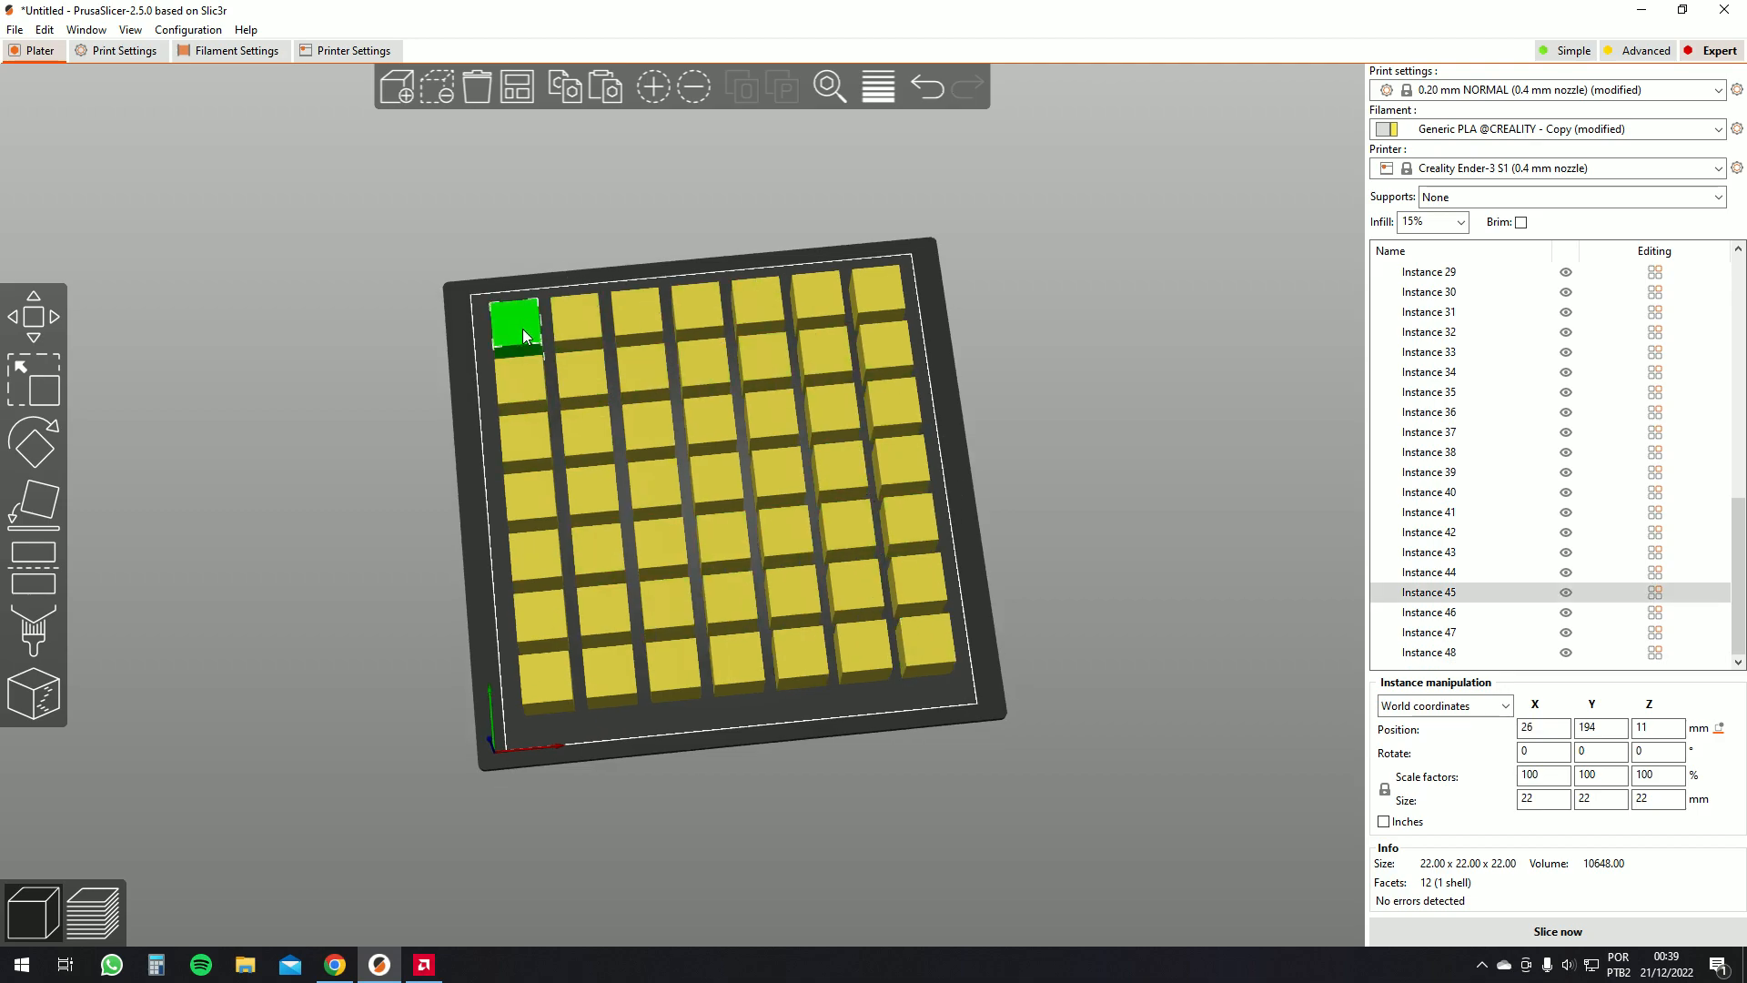
left_click(1429, 653)
scroll(1447, 546, "up", 10)
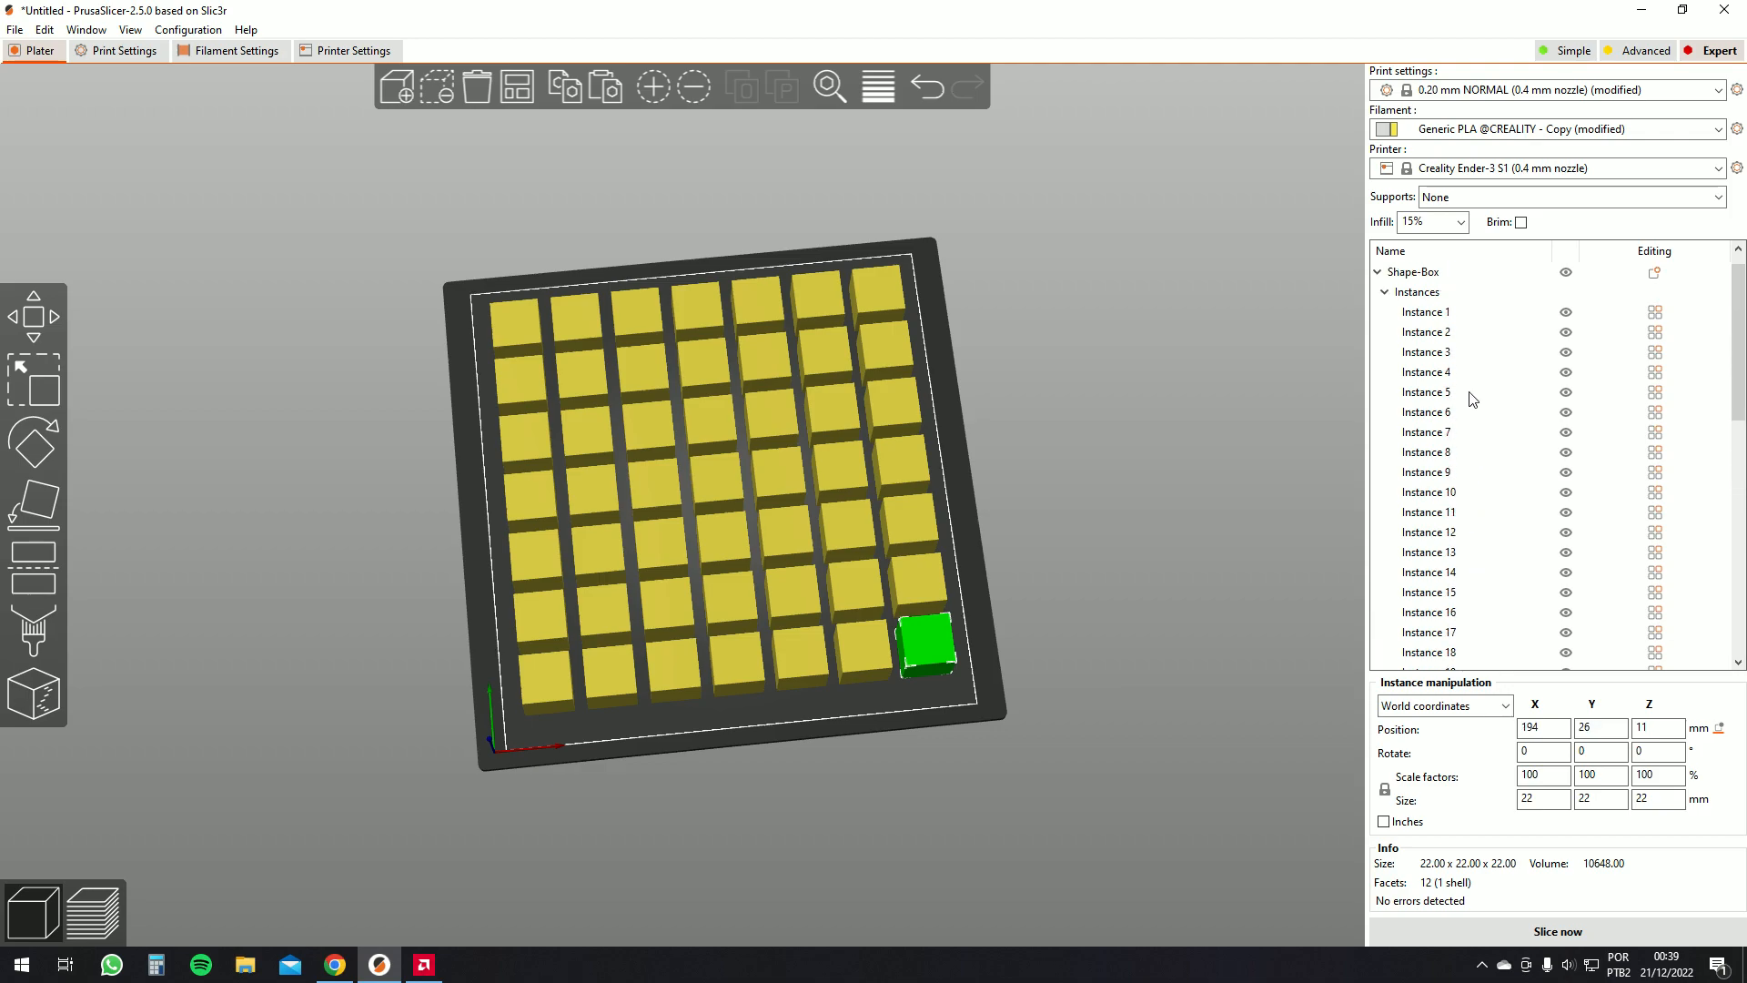
left_click(1432, 332, "shift")
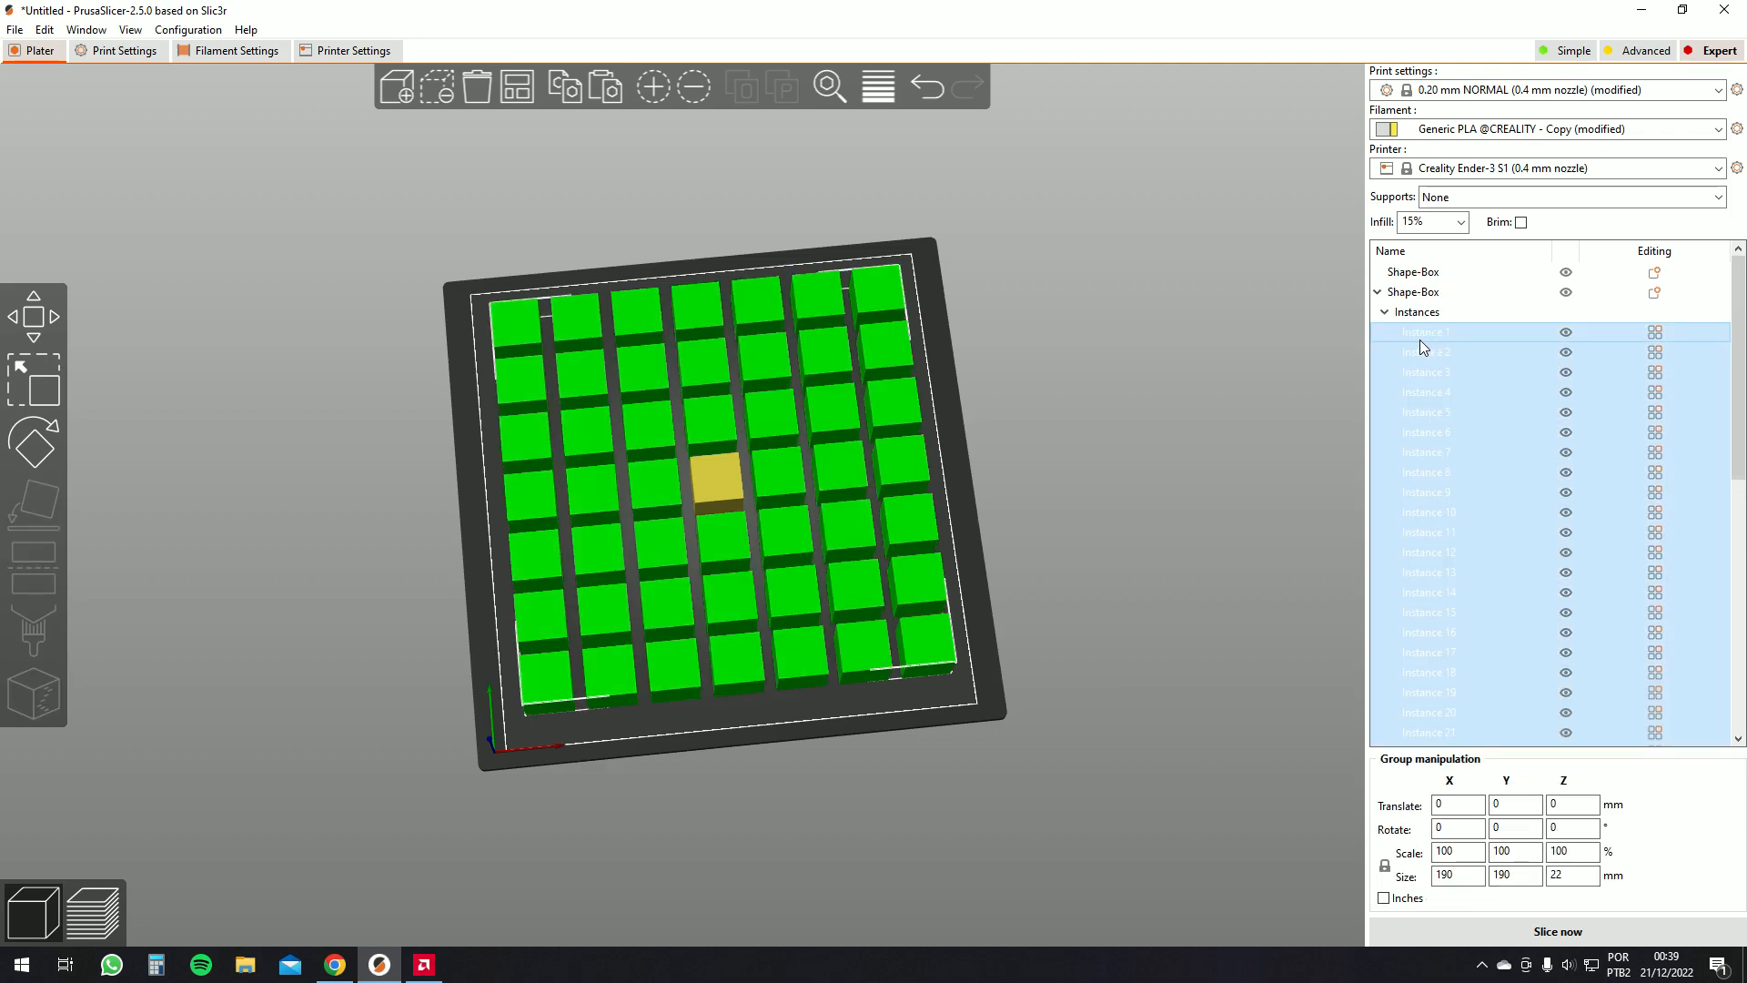
key("Delete")
Set the box's number of instances to 4
left_click_drag(1067, 375, 675, 472)
left_click(737, 503)
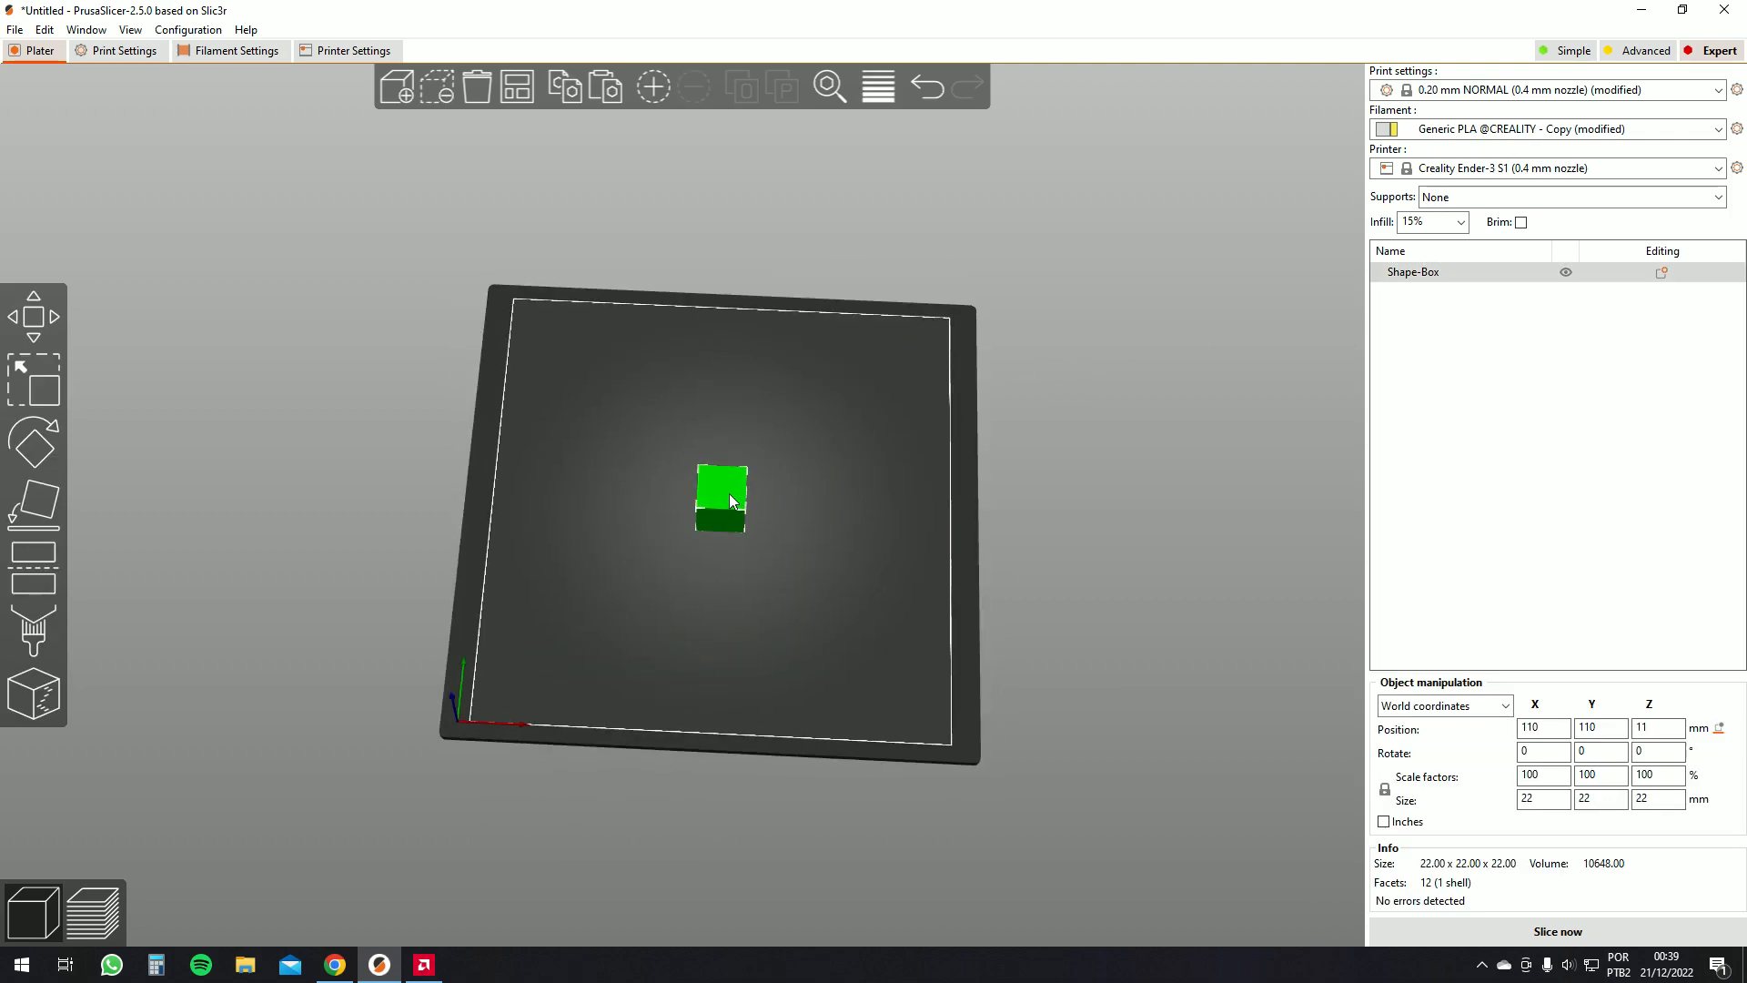
right_click_drag(751, 413, 751, 411)
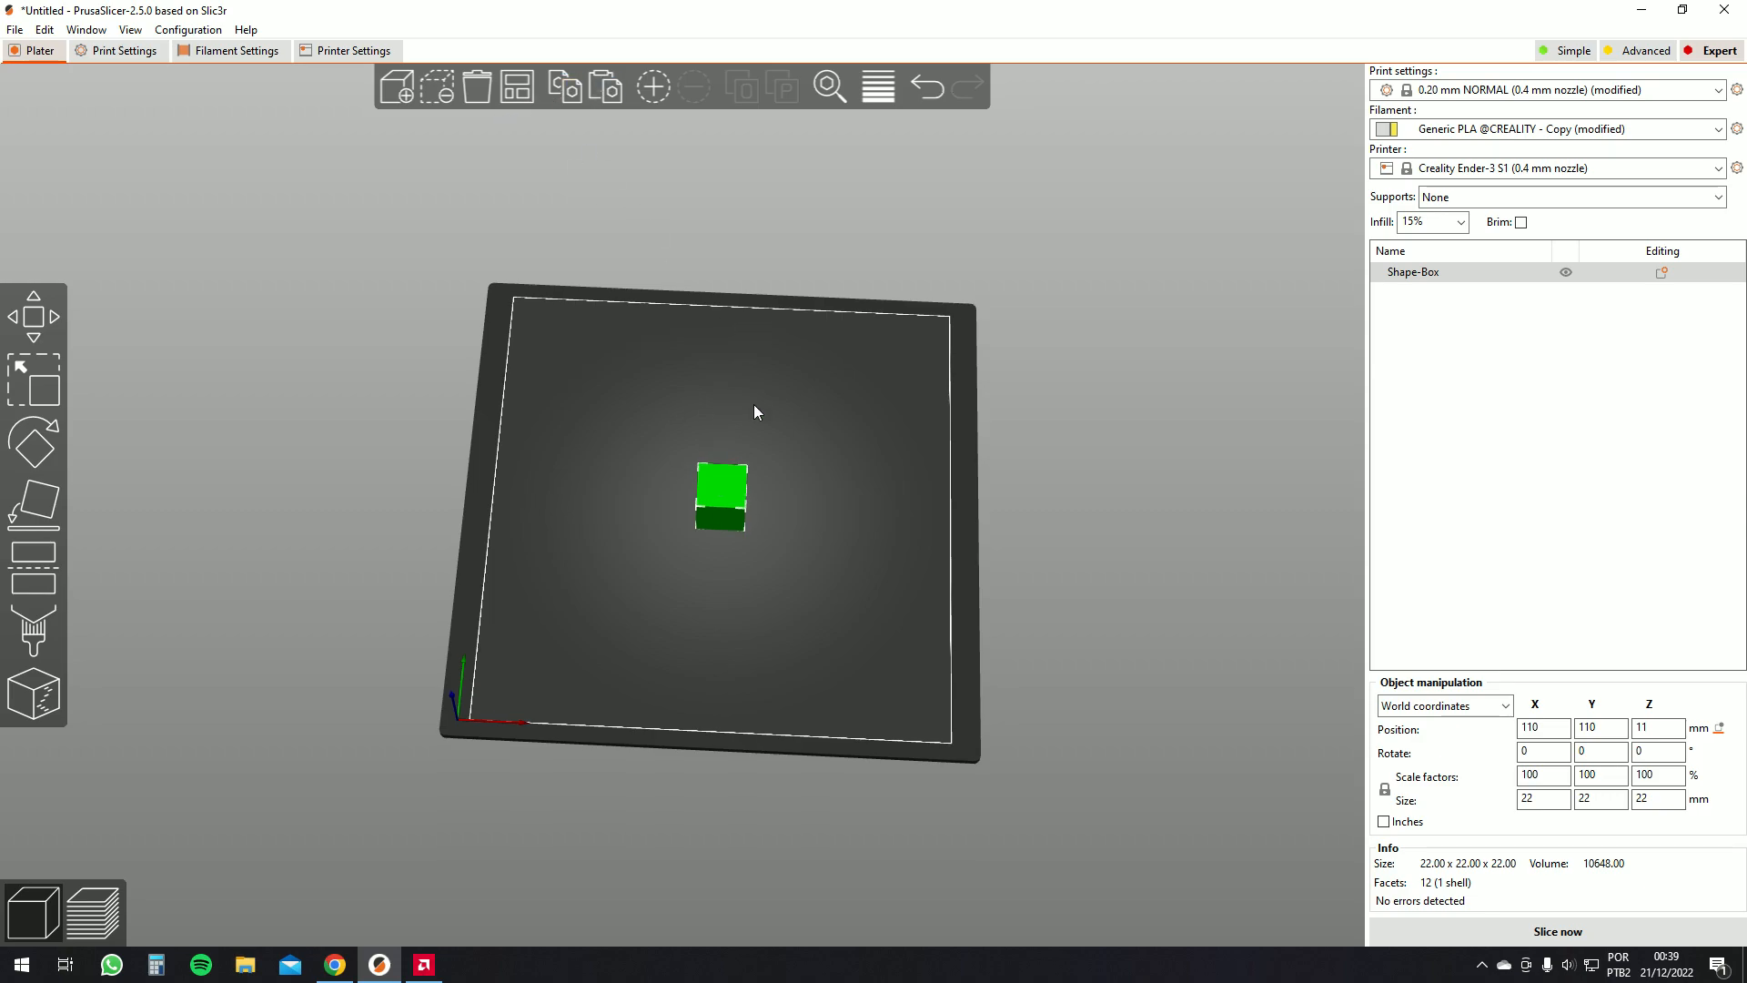
right_click(719, 499)
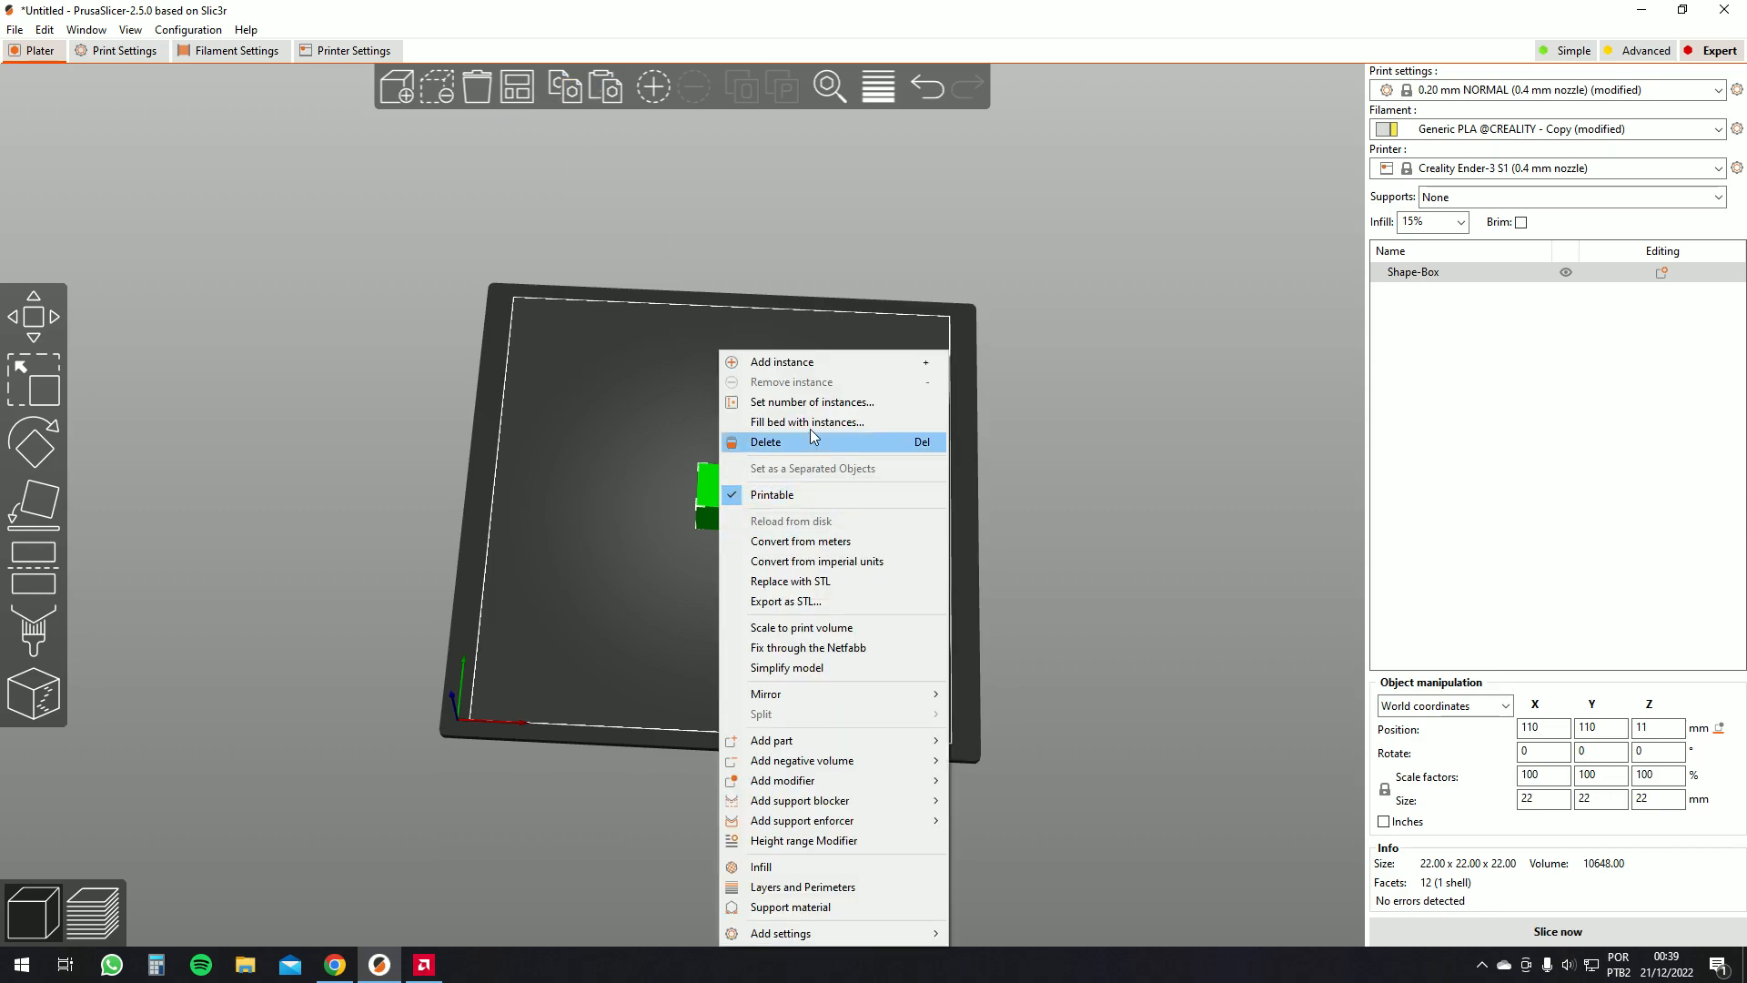
left_click(792, 402)
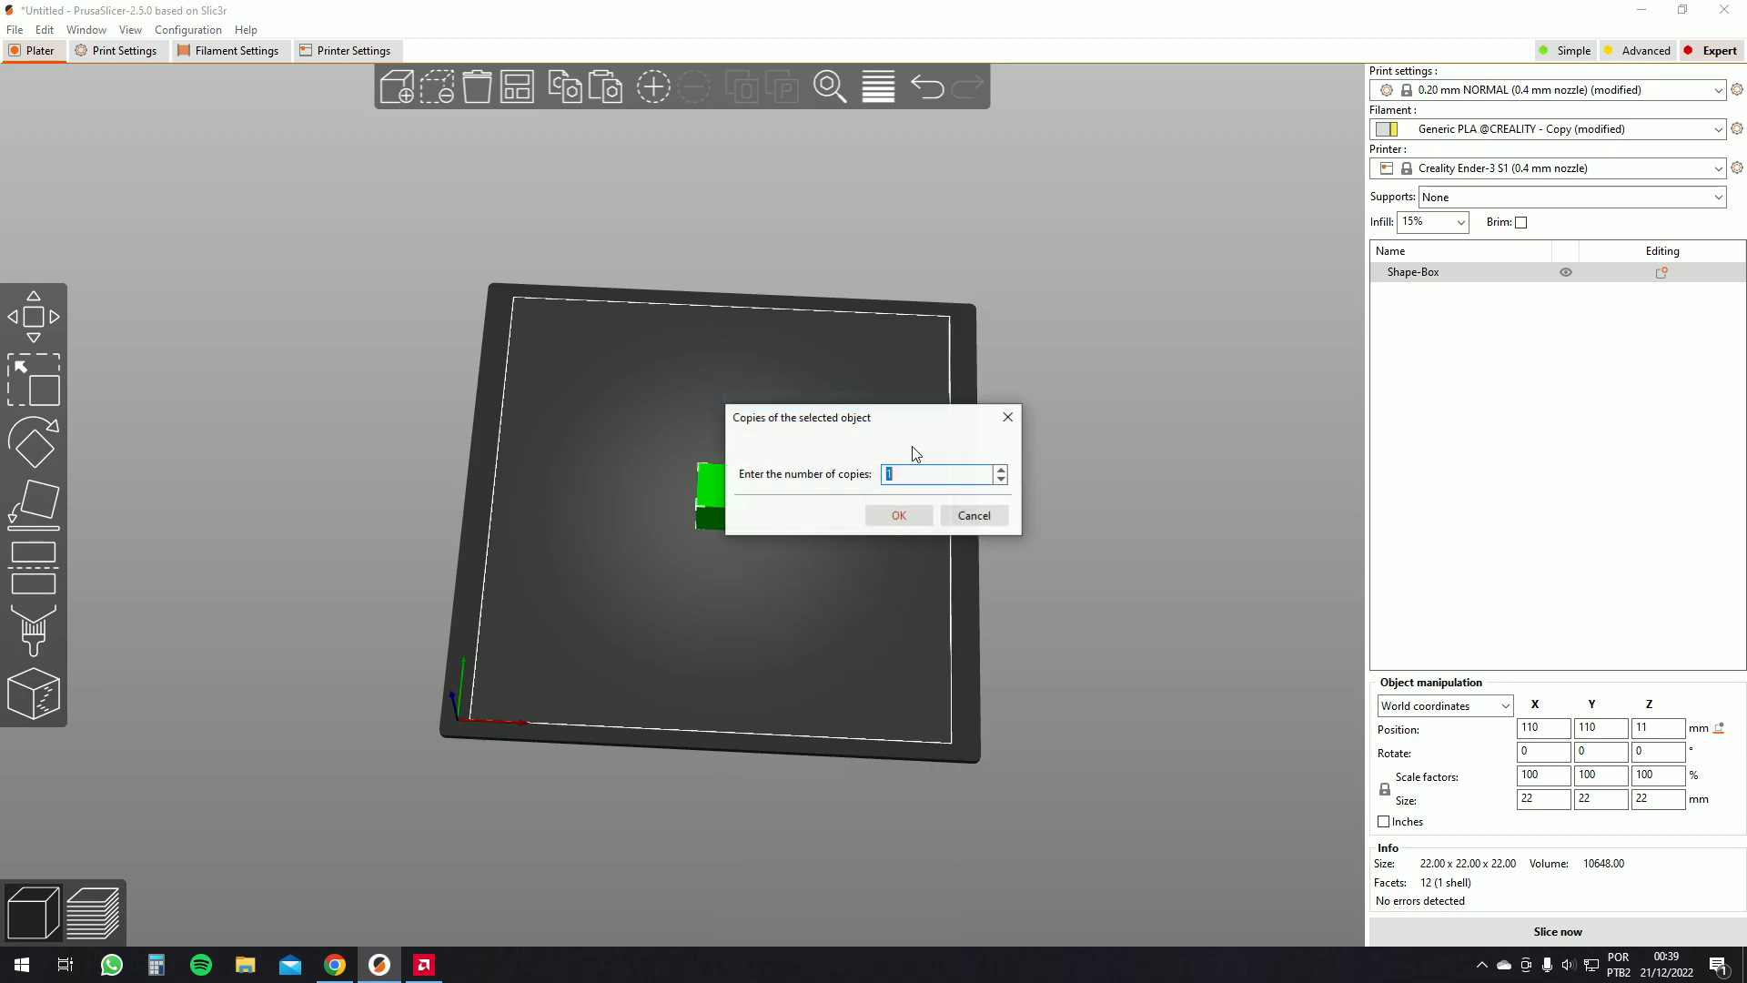
left_click(1001, 470)
left_click(1001, 469)
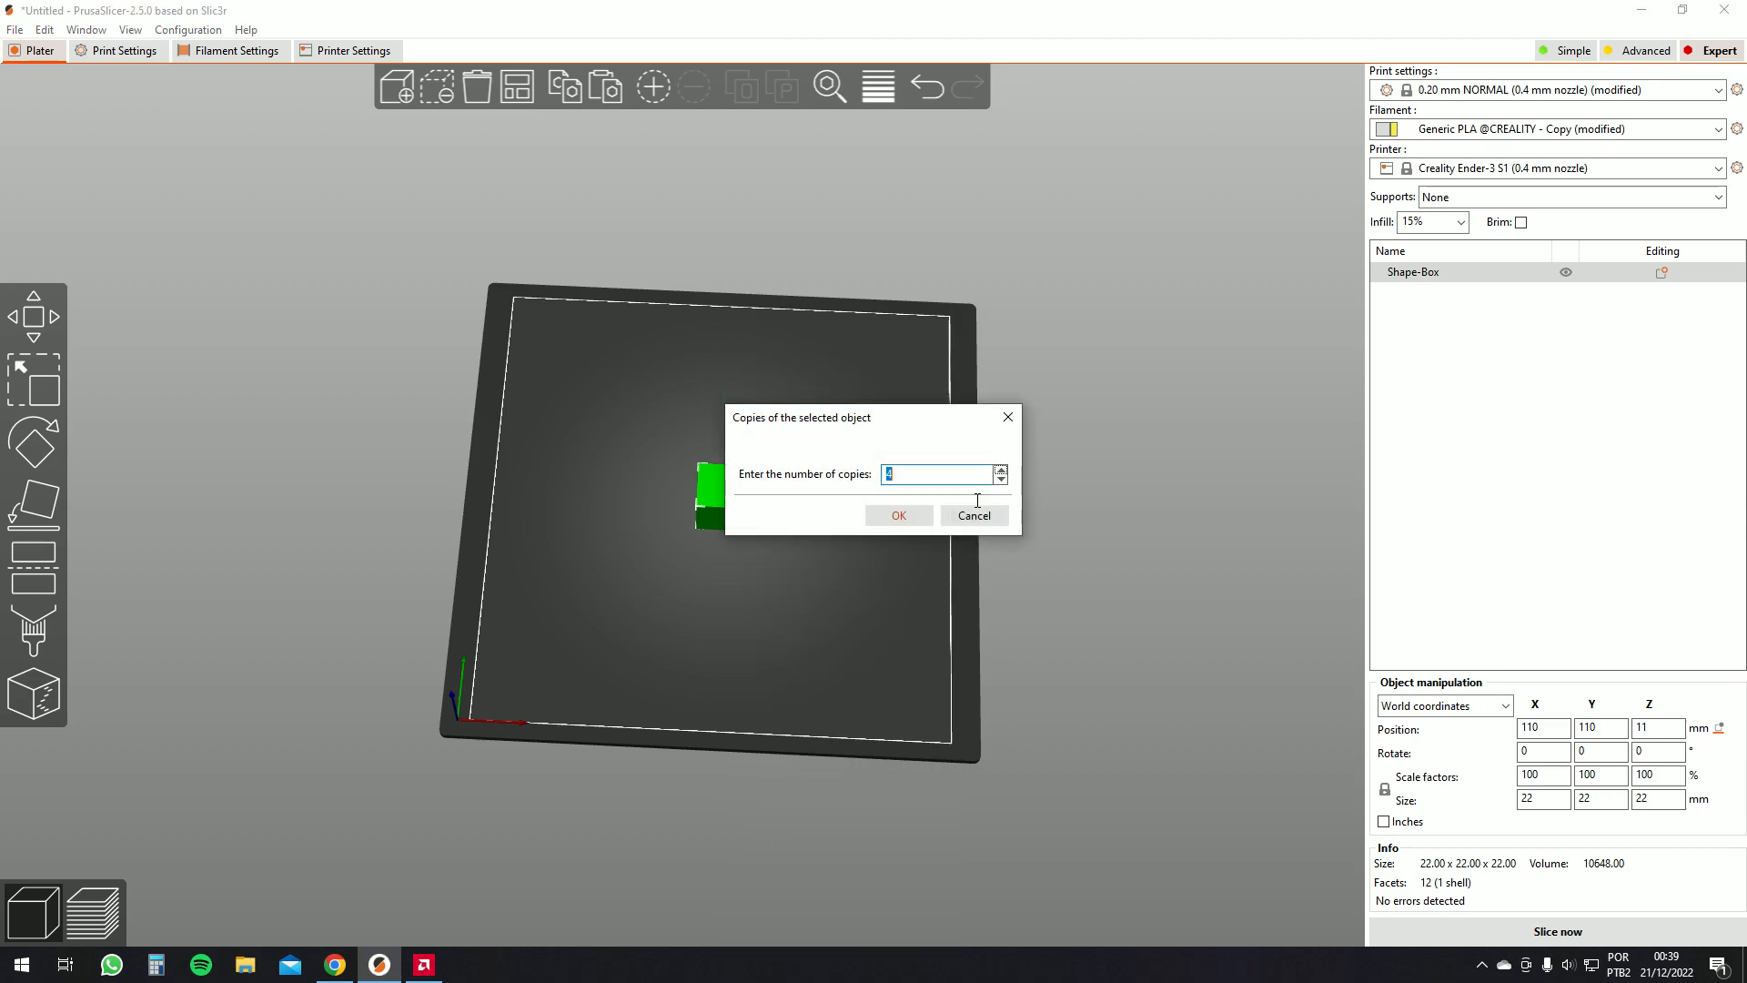
left_click(901, 516)
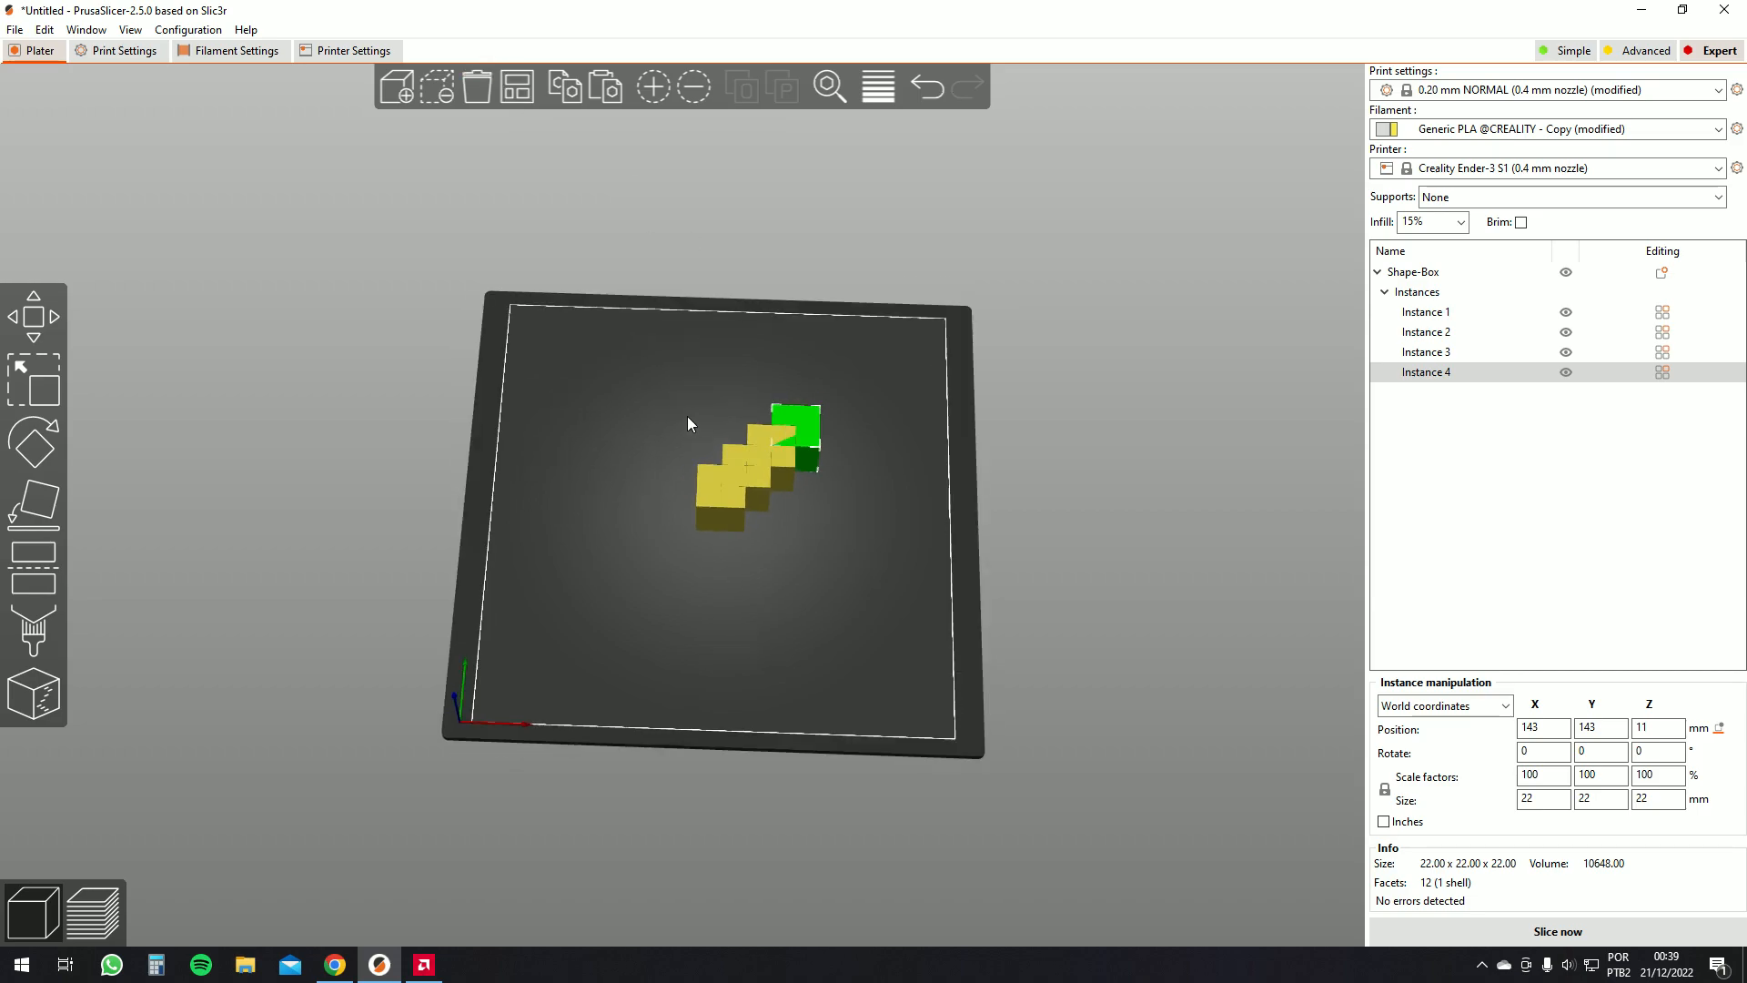
Auto-arrange the four box instances on the bed
scroll(790, 466, "up", 5)
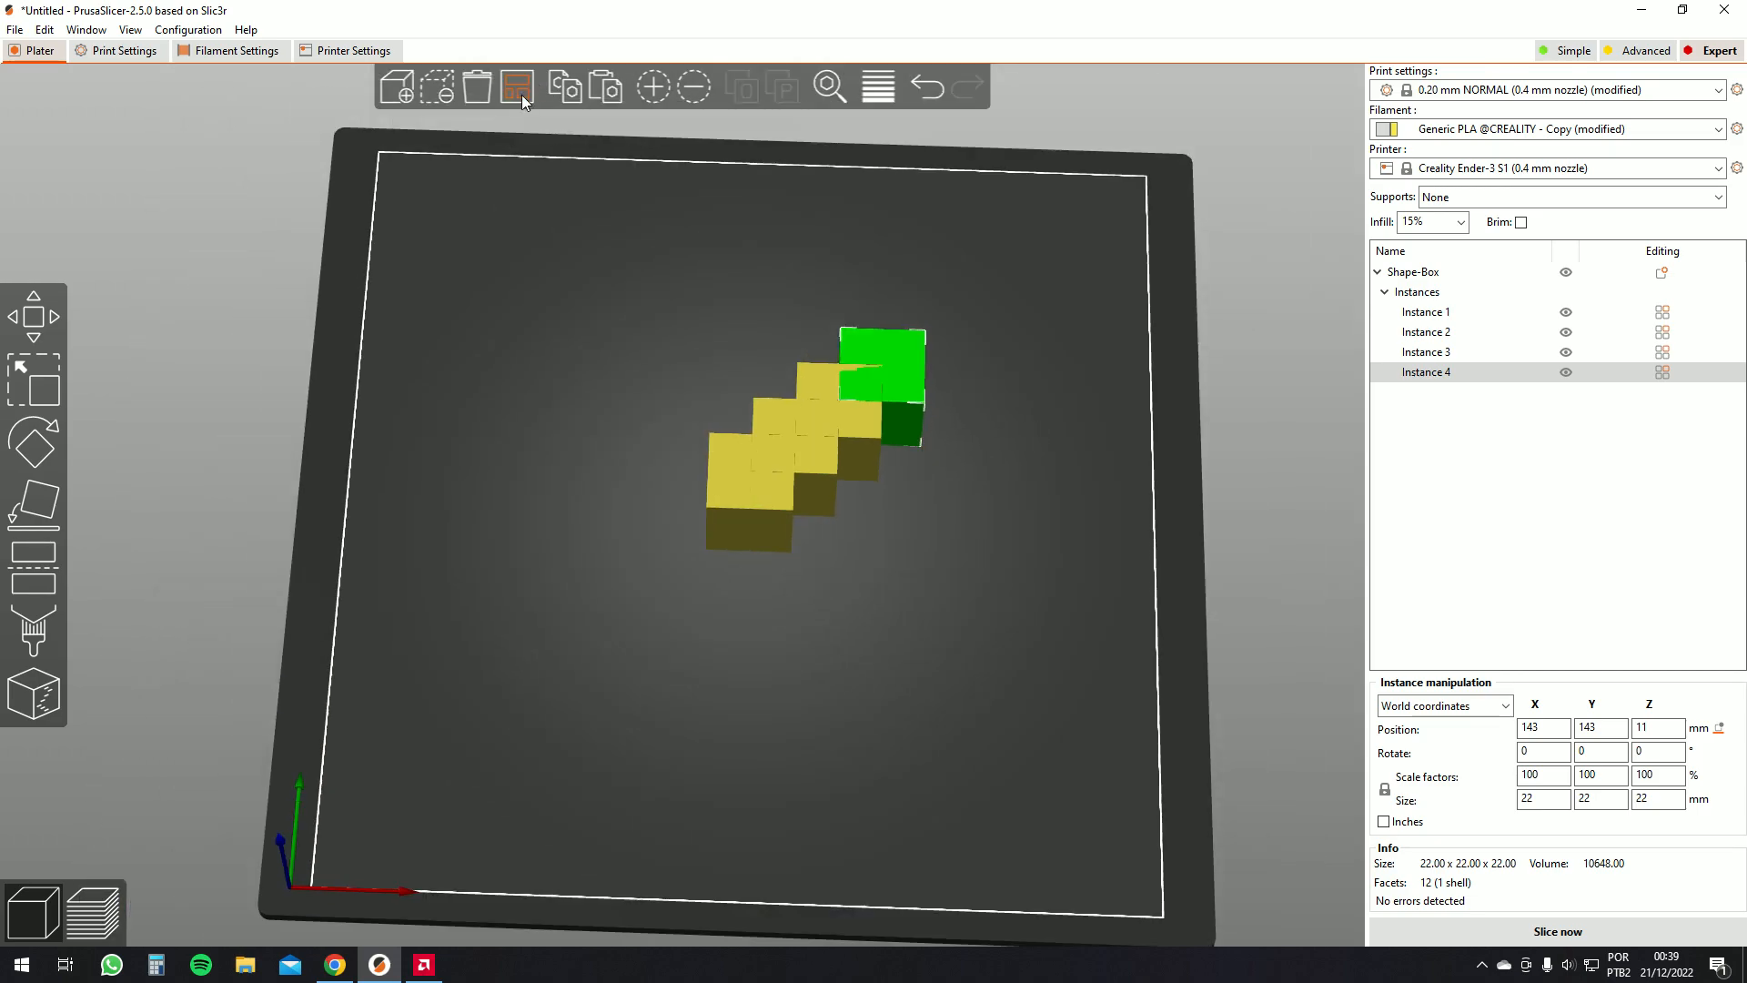
left_click(522, 95)
left_click_drag(548, 152, 897, 483)
left_click_drag(733, 417, 674, 511)
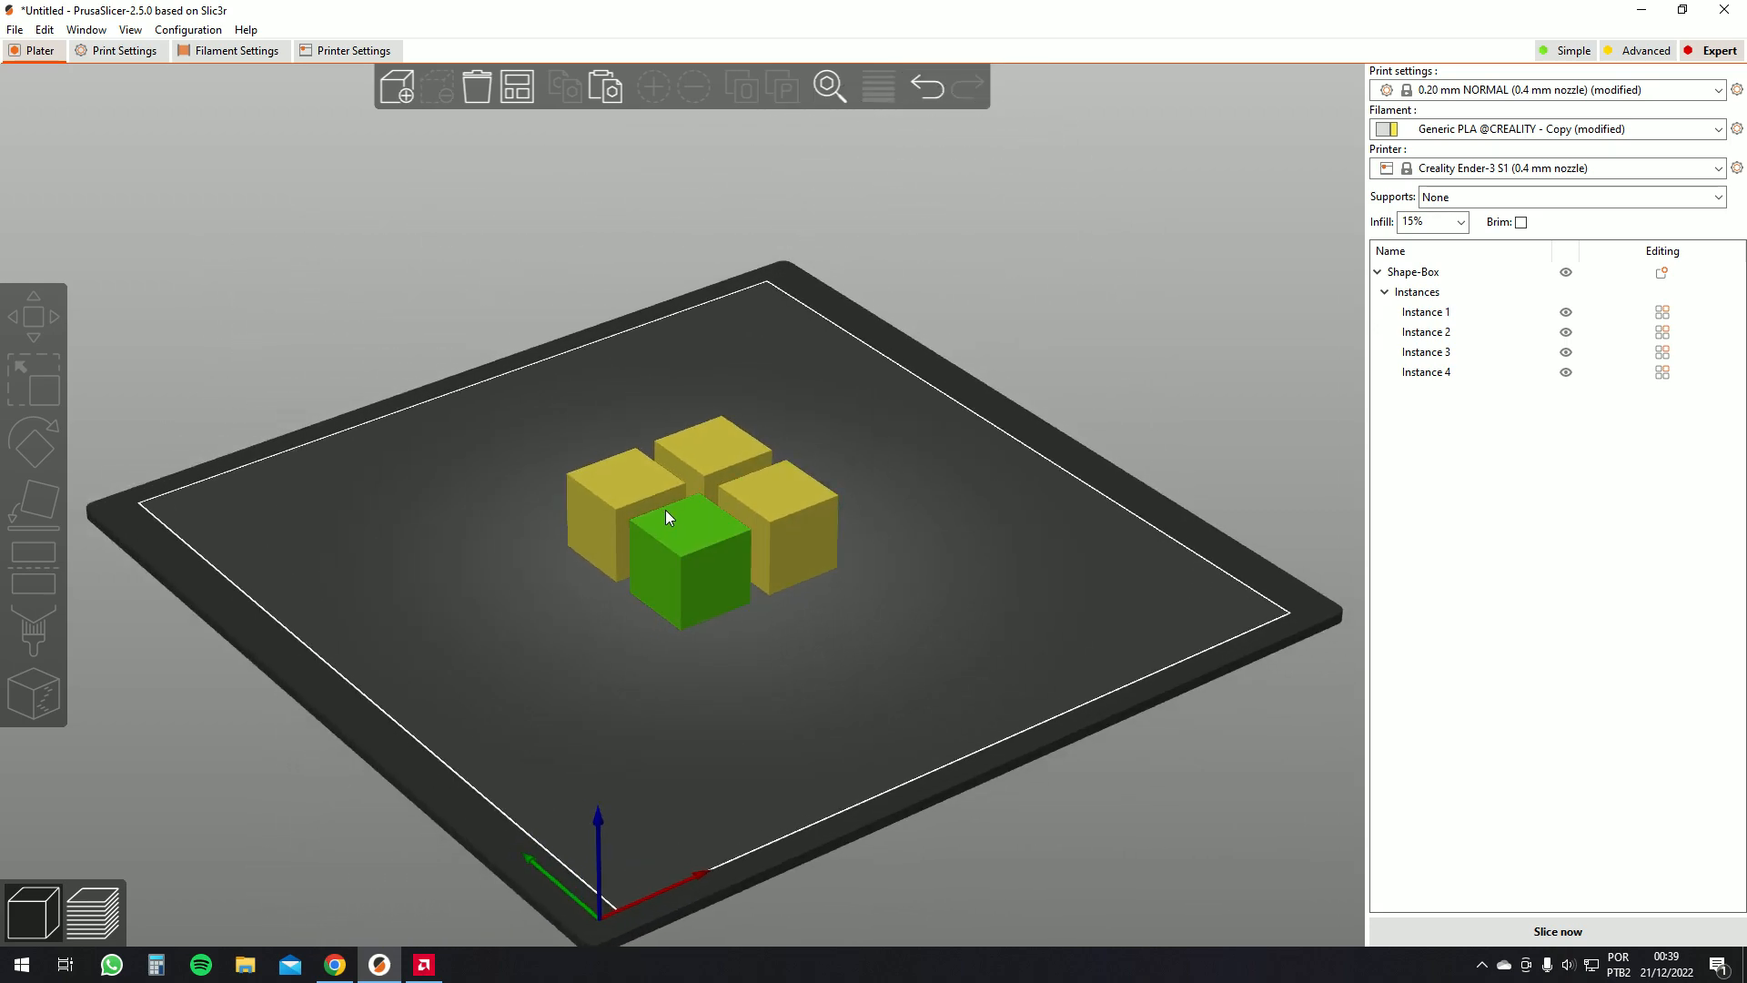
Drag one box instance toward the back-left corner of the bed
left_click(601, 523)
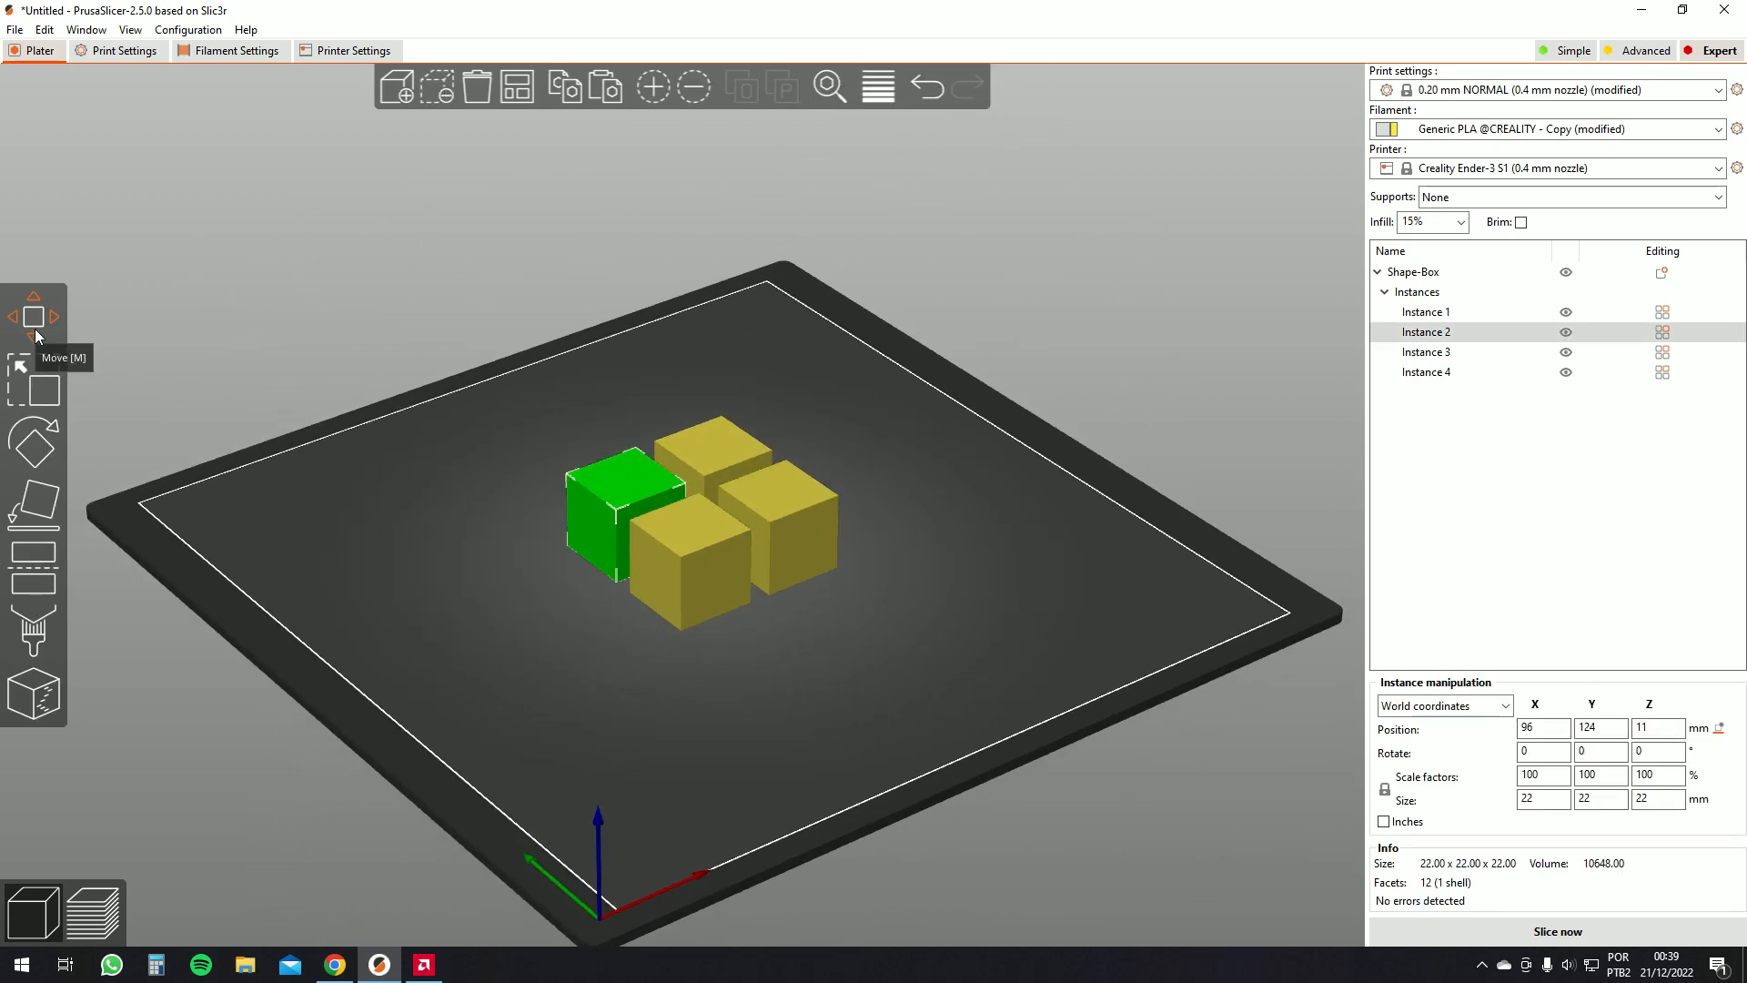
left_click_drag(981, 533, 634, 336)
left_click_drag(675, 401, 592, 273)
key("Escape")
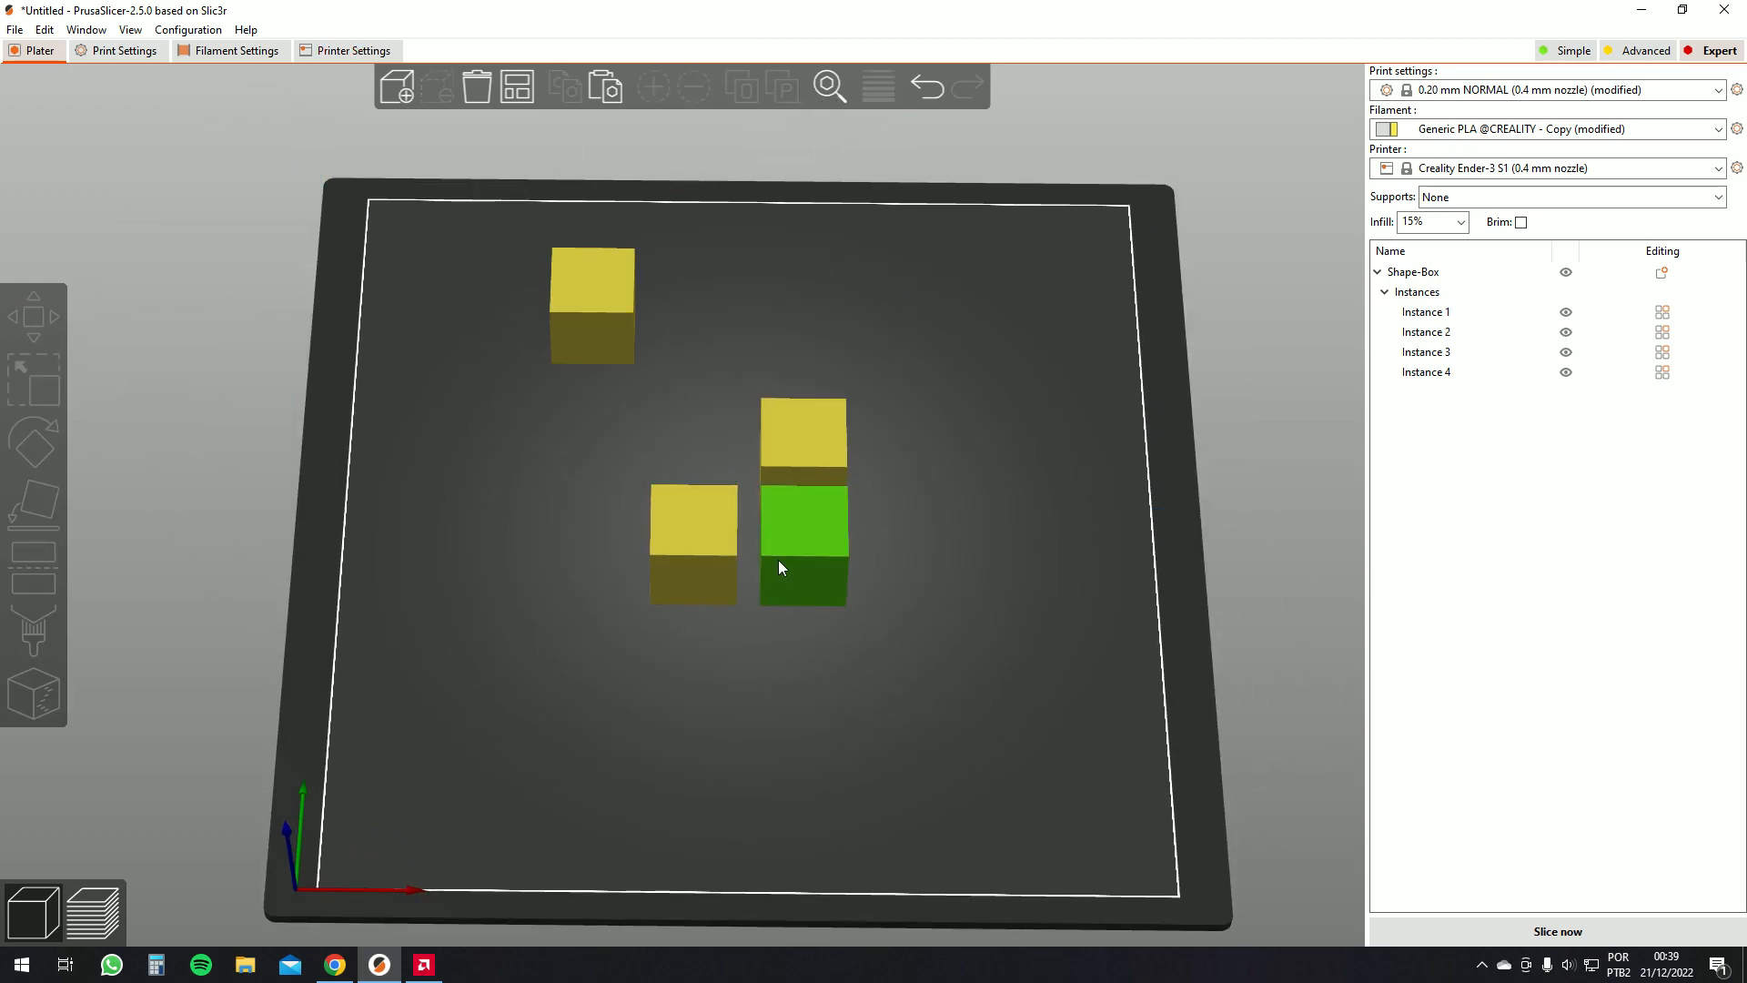
Move a box instance along X with the Move tool and auto-arrange the four instances
left_click(808, 441)
left_click(33, 318)
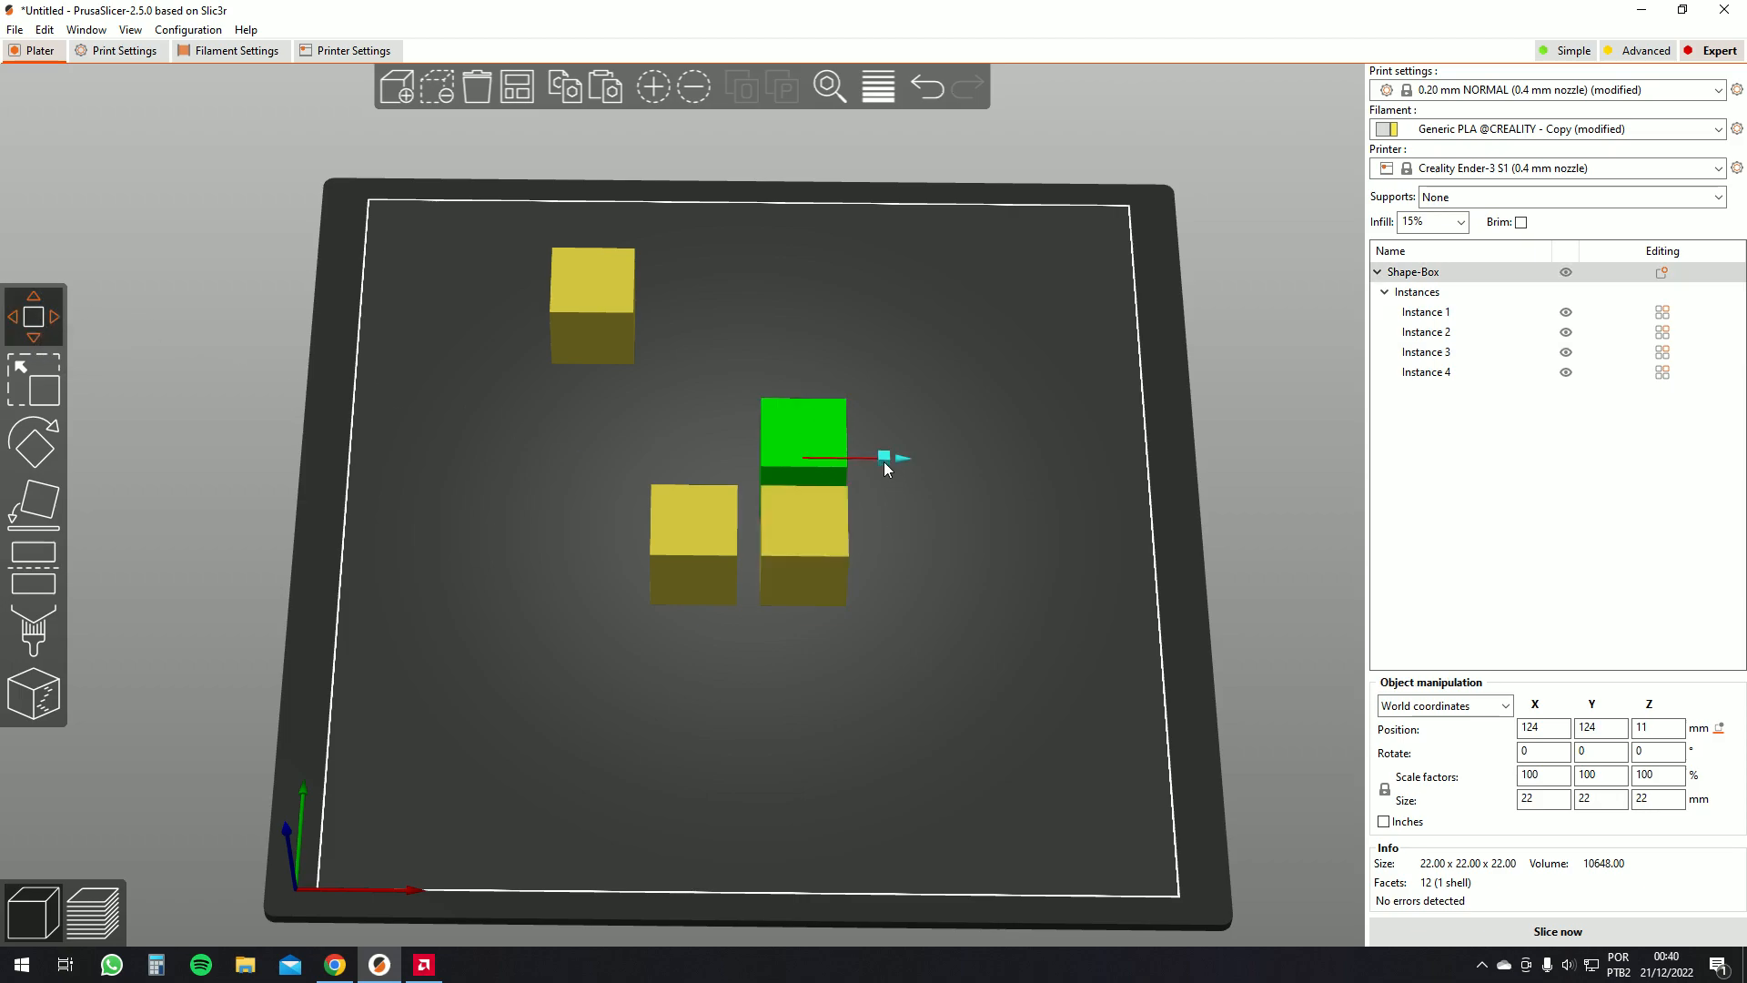
left_click_drag(883, 461, 824, 464)
left_click_drag(765, 380, 794, 314)
left_click_drag(1048, 497, 1063, 462)
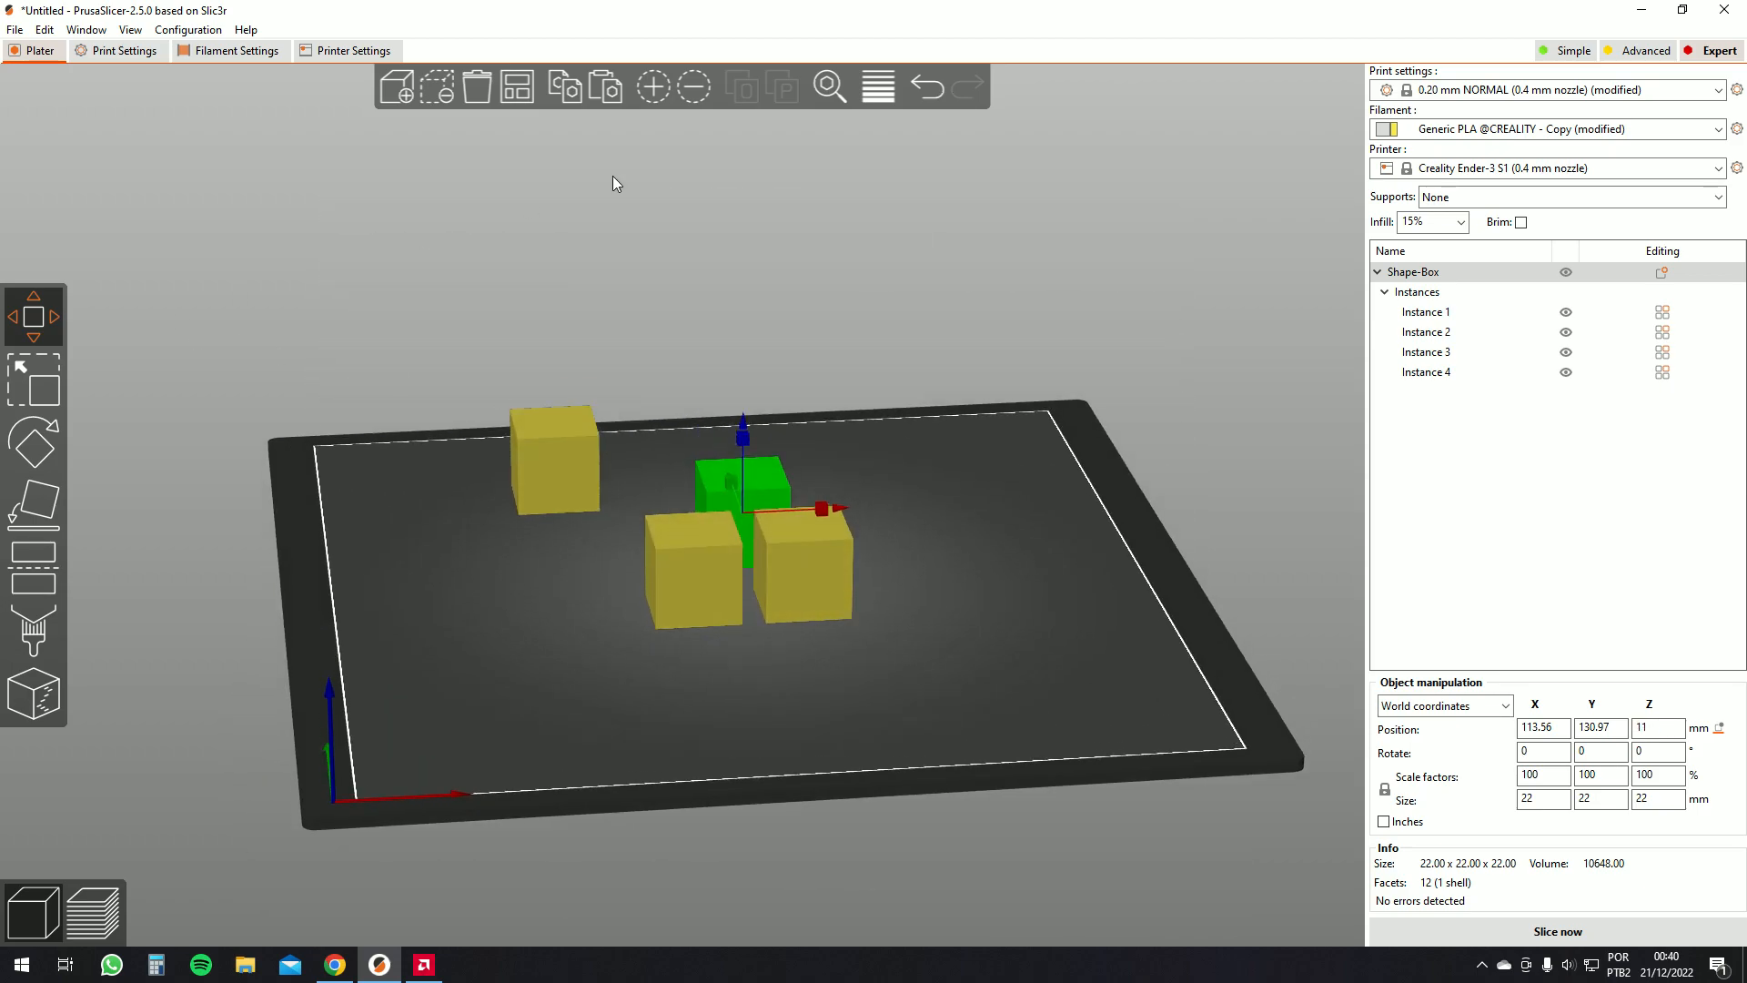
left_click(516, 87)
left_click_drag(946, 455, 792, 439)
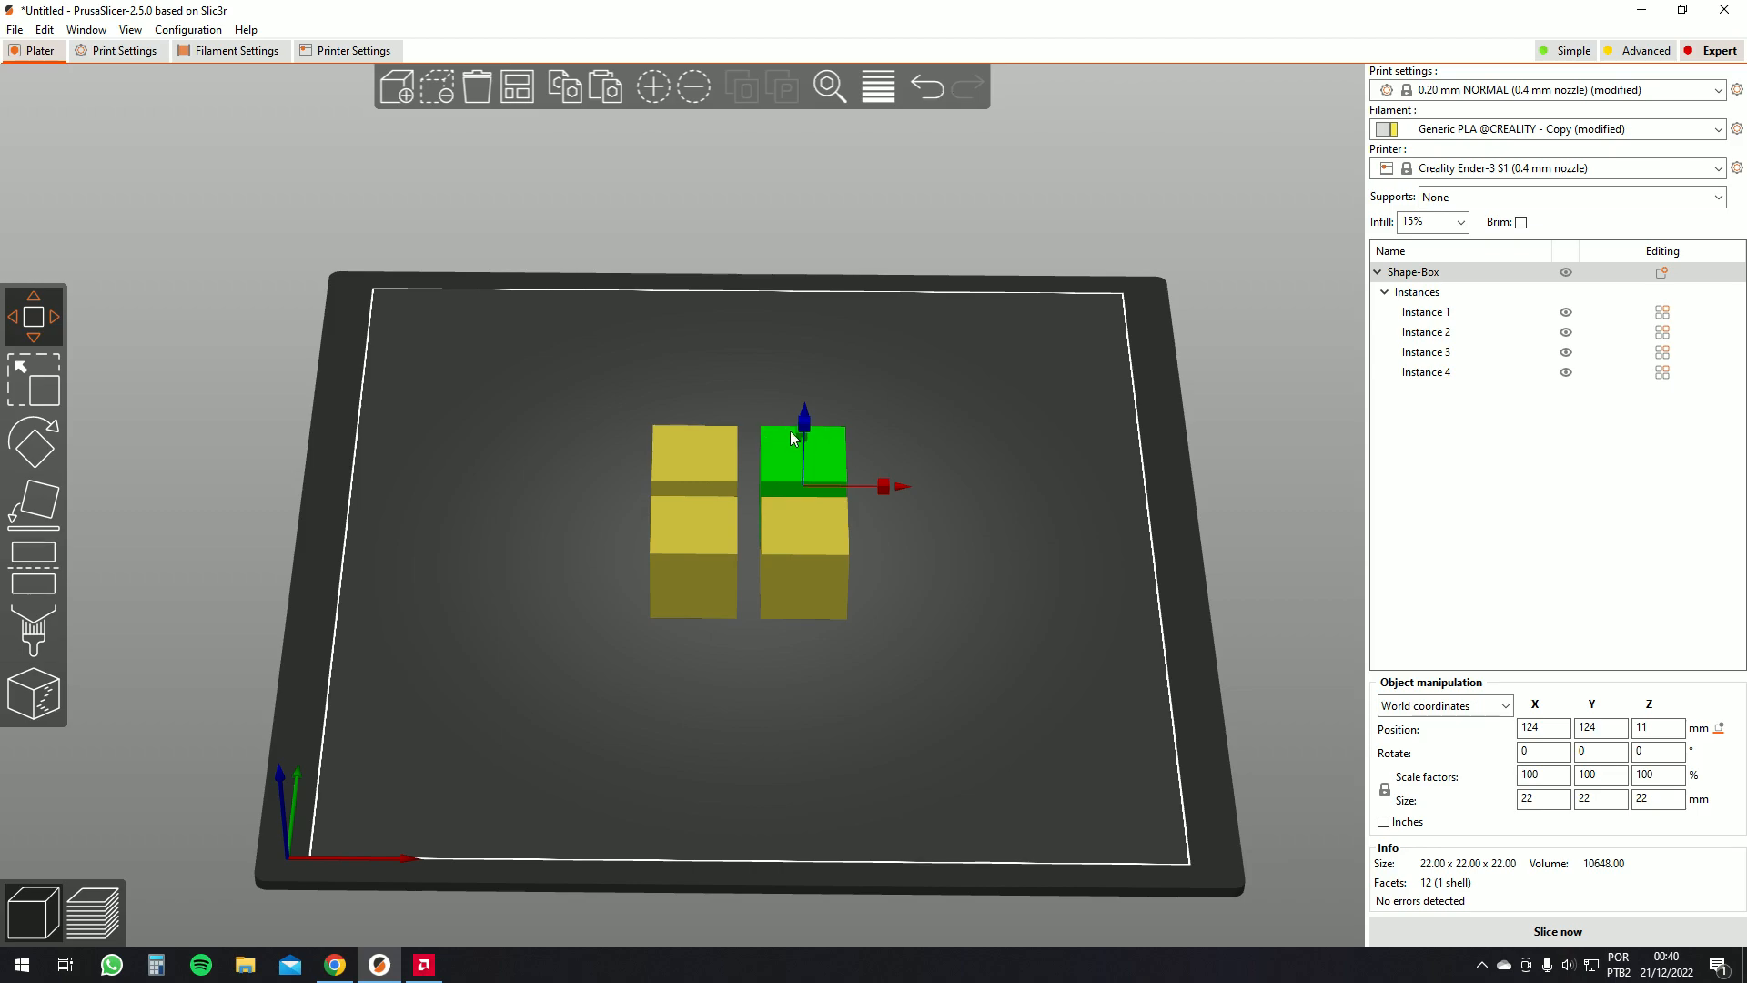
Scale one box instance up to about 131.5% with the Scale tool
left_click(54, 393)
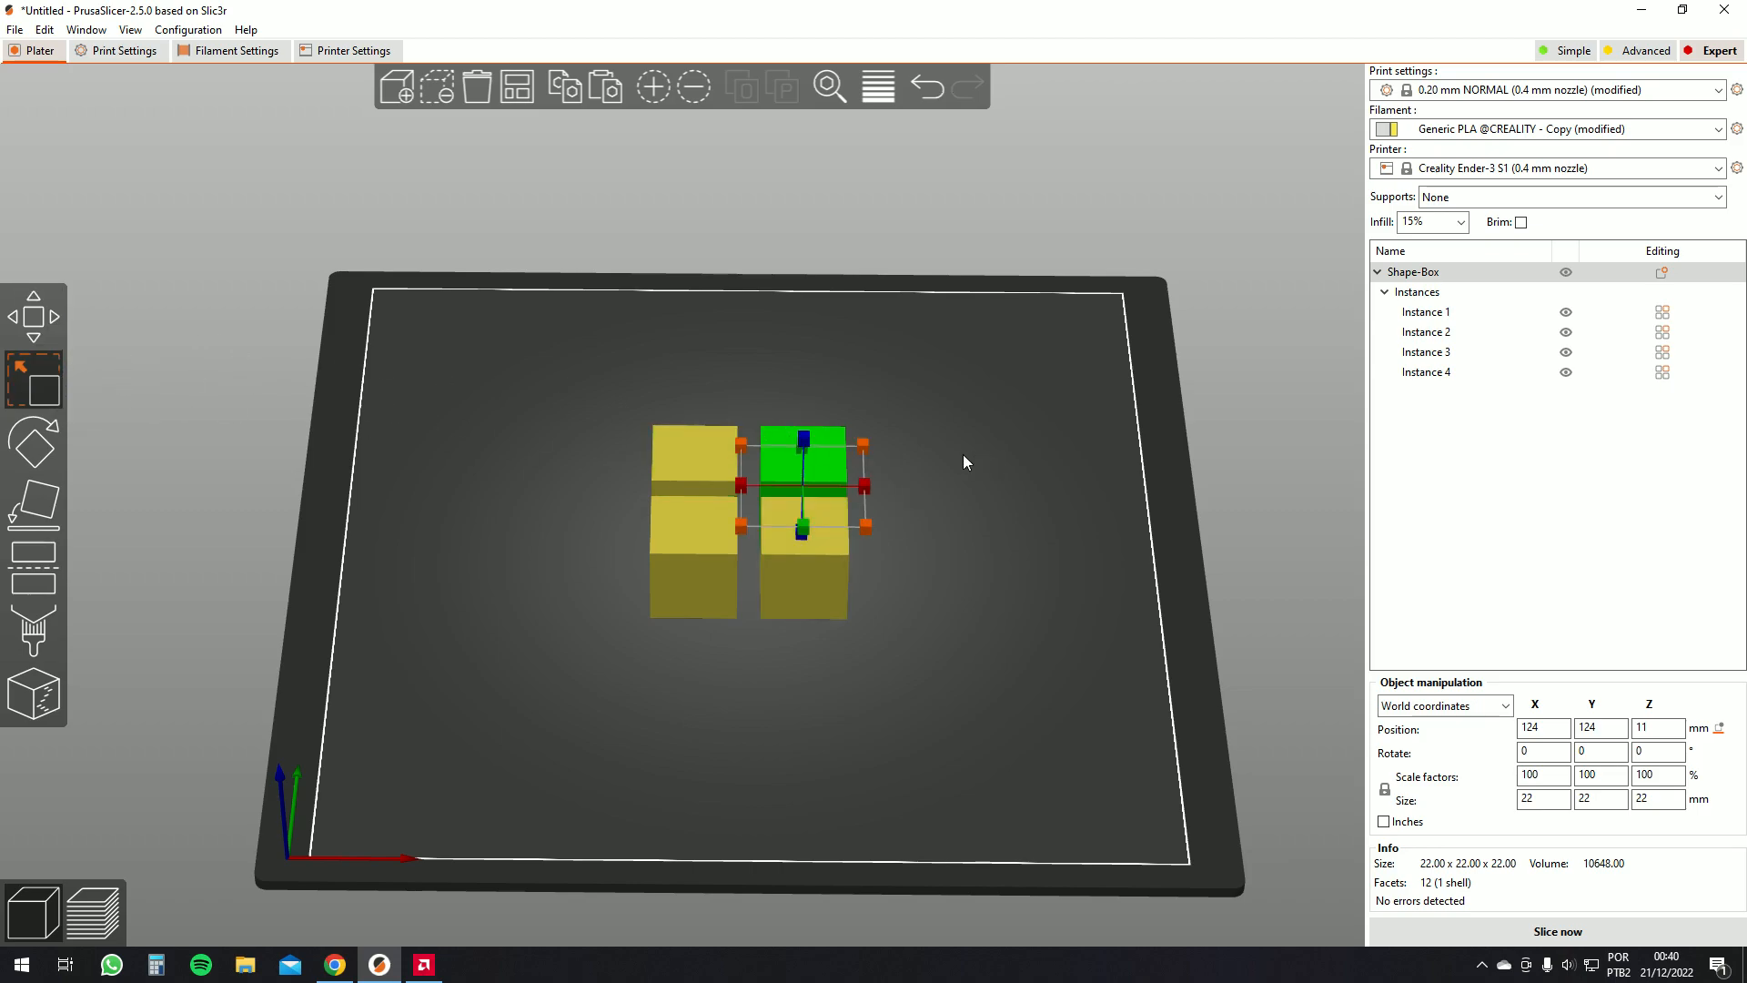
left_click_drag(863, 446, 969, 386)
left_click(983, 482)
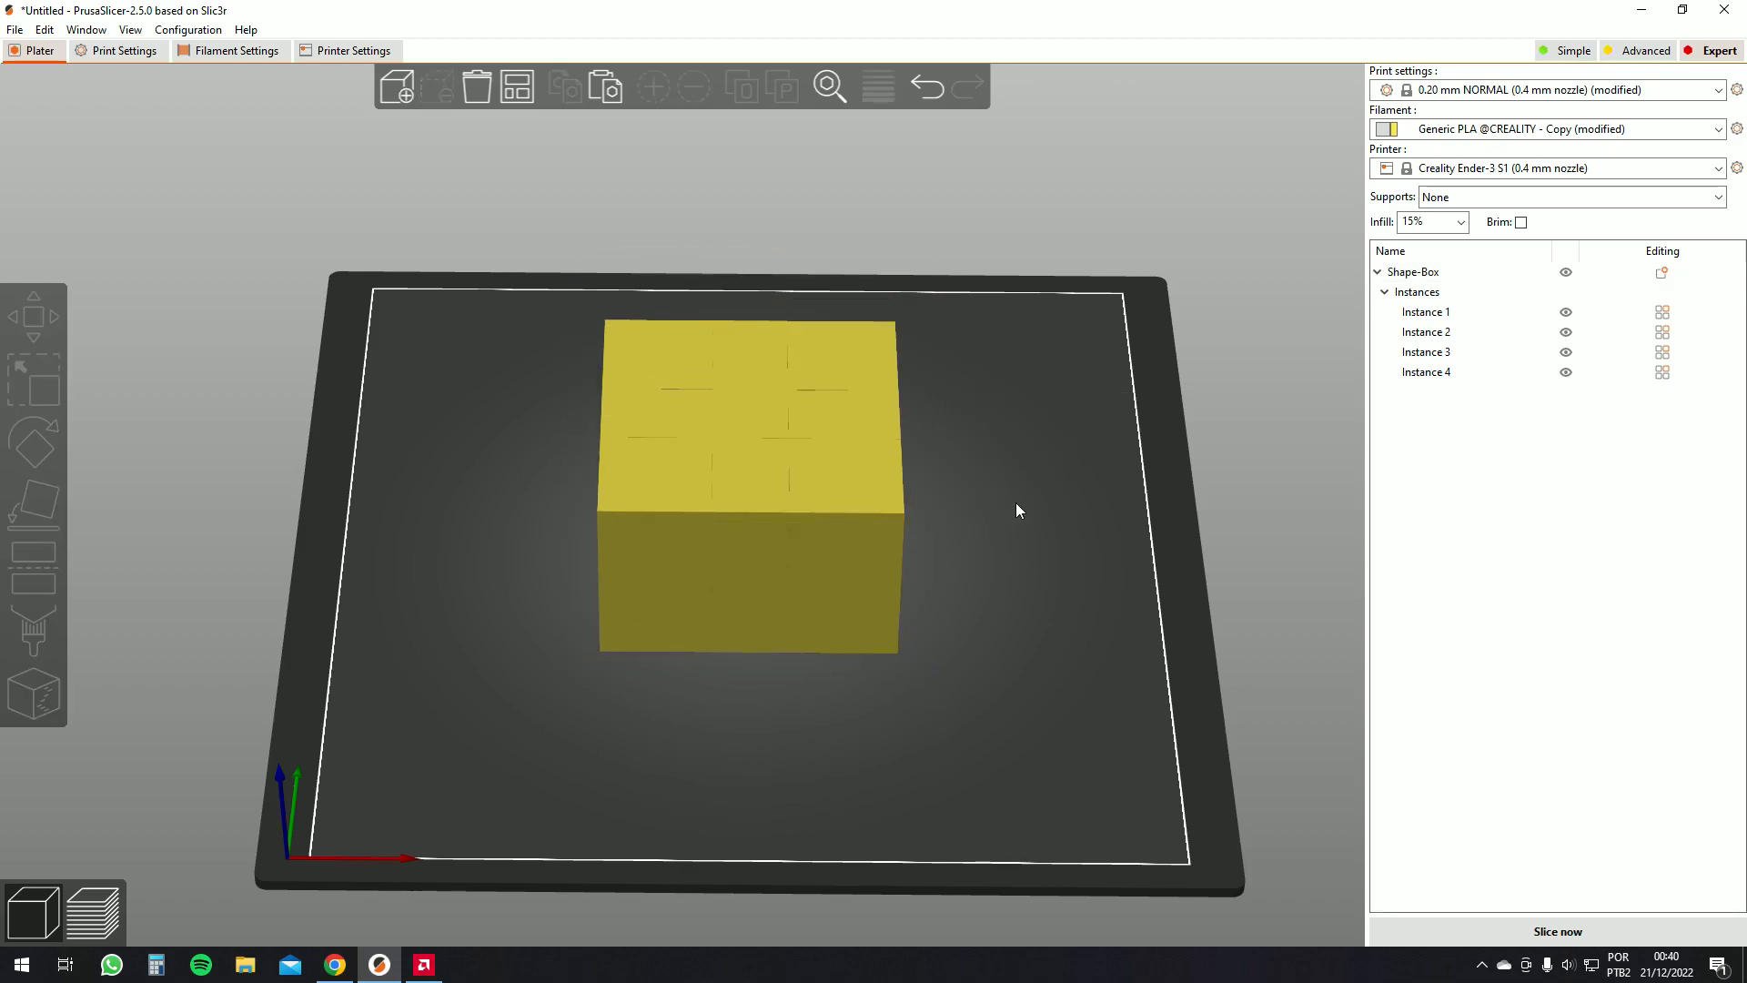
left_click(615, 468)
left_click_drag(615, 467, 1020, 644)
key("s")
left_click_drag(1144, 514, 1136, 579)
left_click_drag(1008, 607, 890, 604)
Select the whole box object with all its instances and auto-arrange them on the bed
left_click(1417, 275)
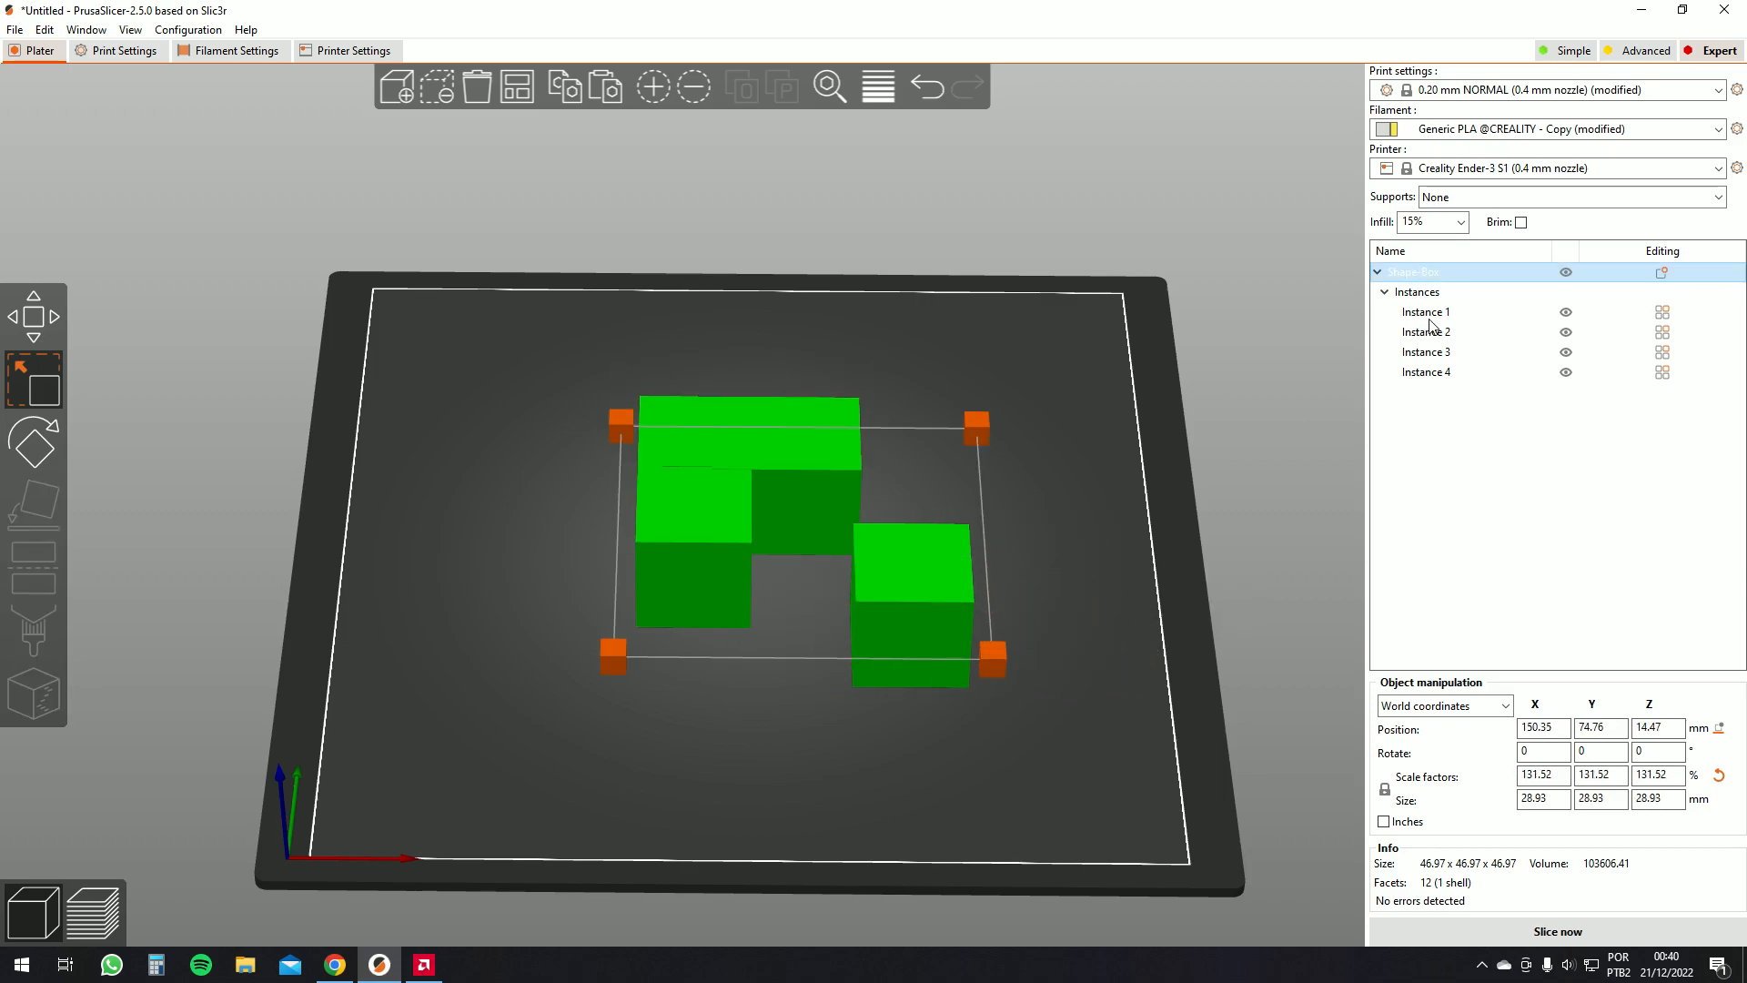
left_click(1429, 315)
left_click(1429, 333)
left_click(1427, 373)
left_click(1418, 275)
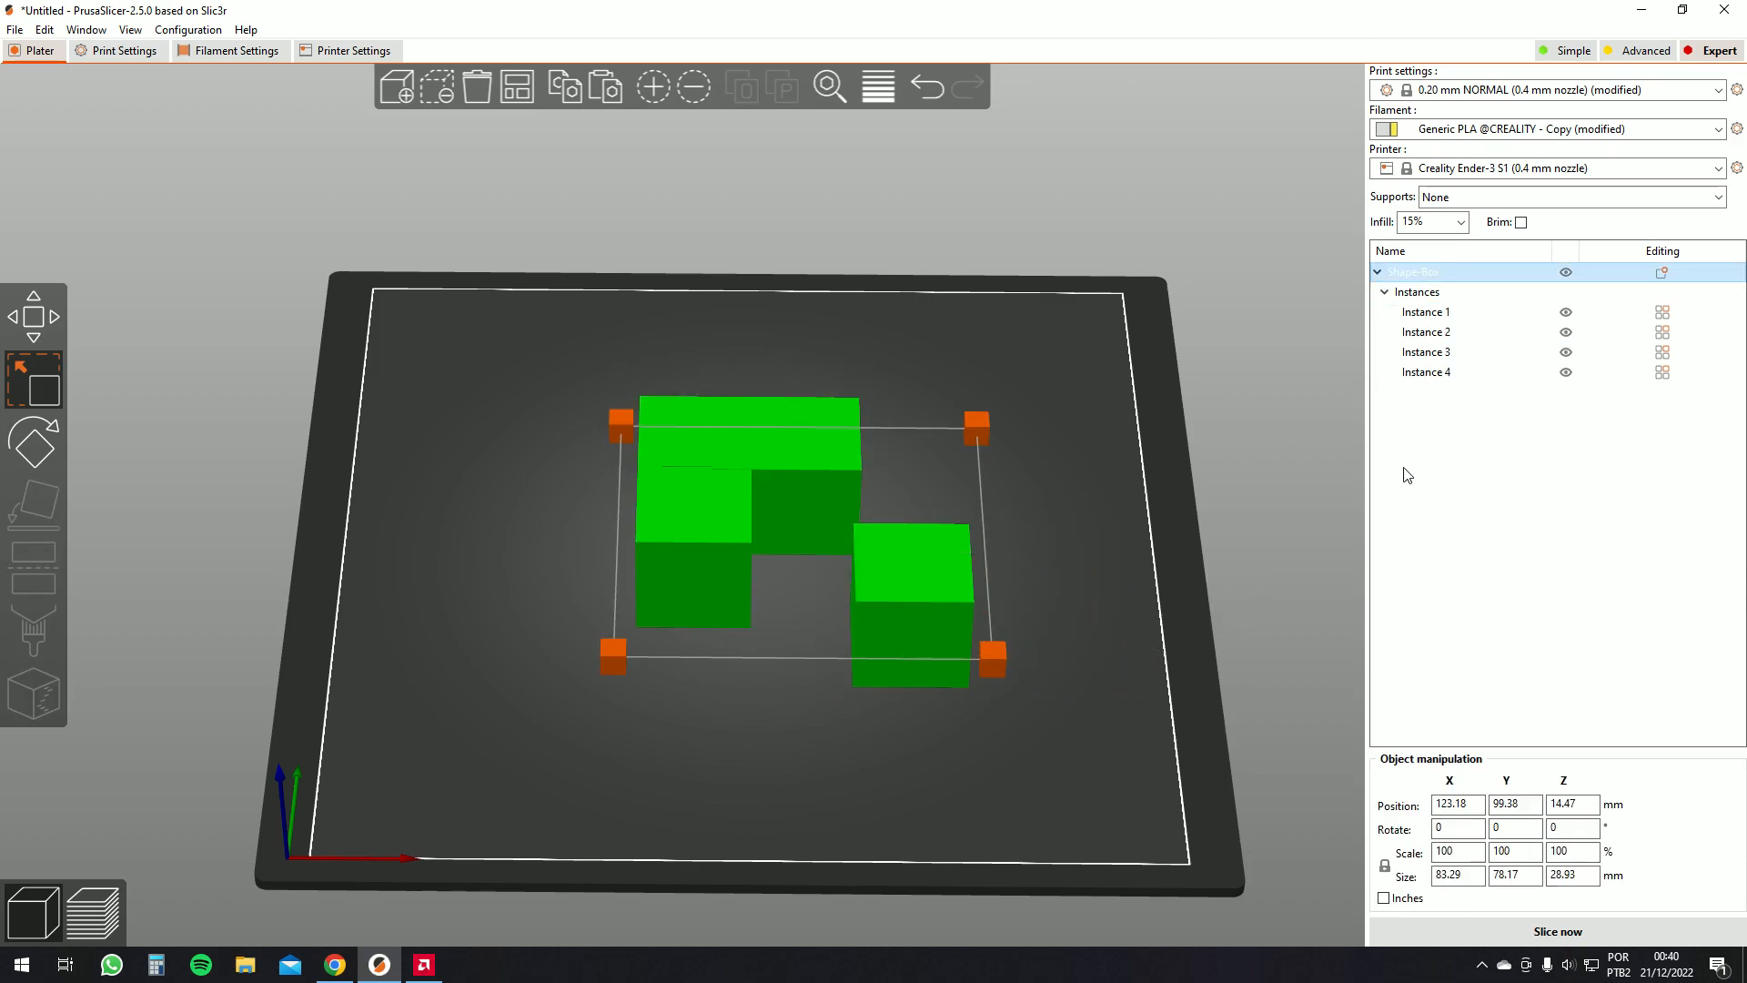
left_click_drag(1081, 484, 992, 593)
left_click_drag(968, 708, 973, 712)
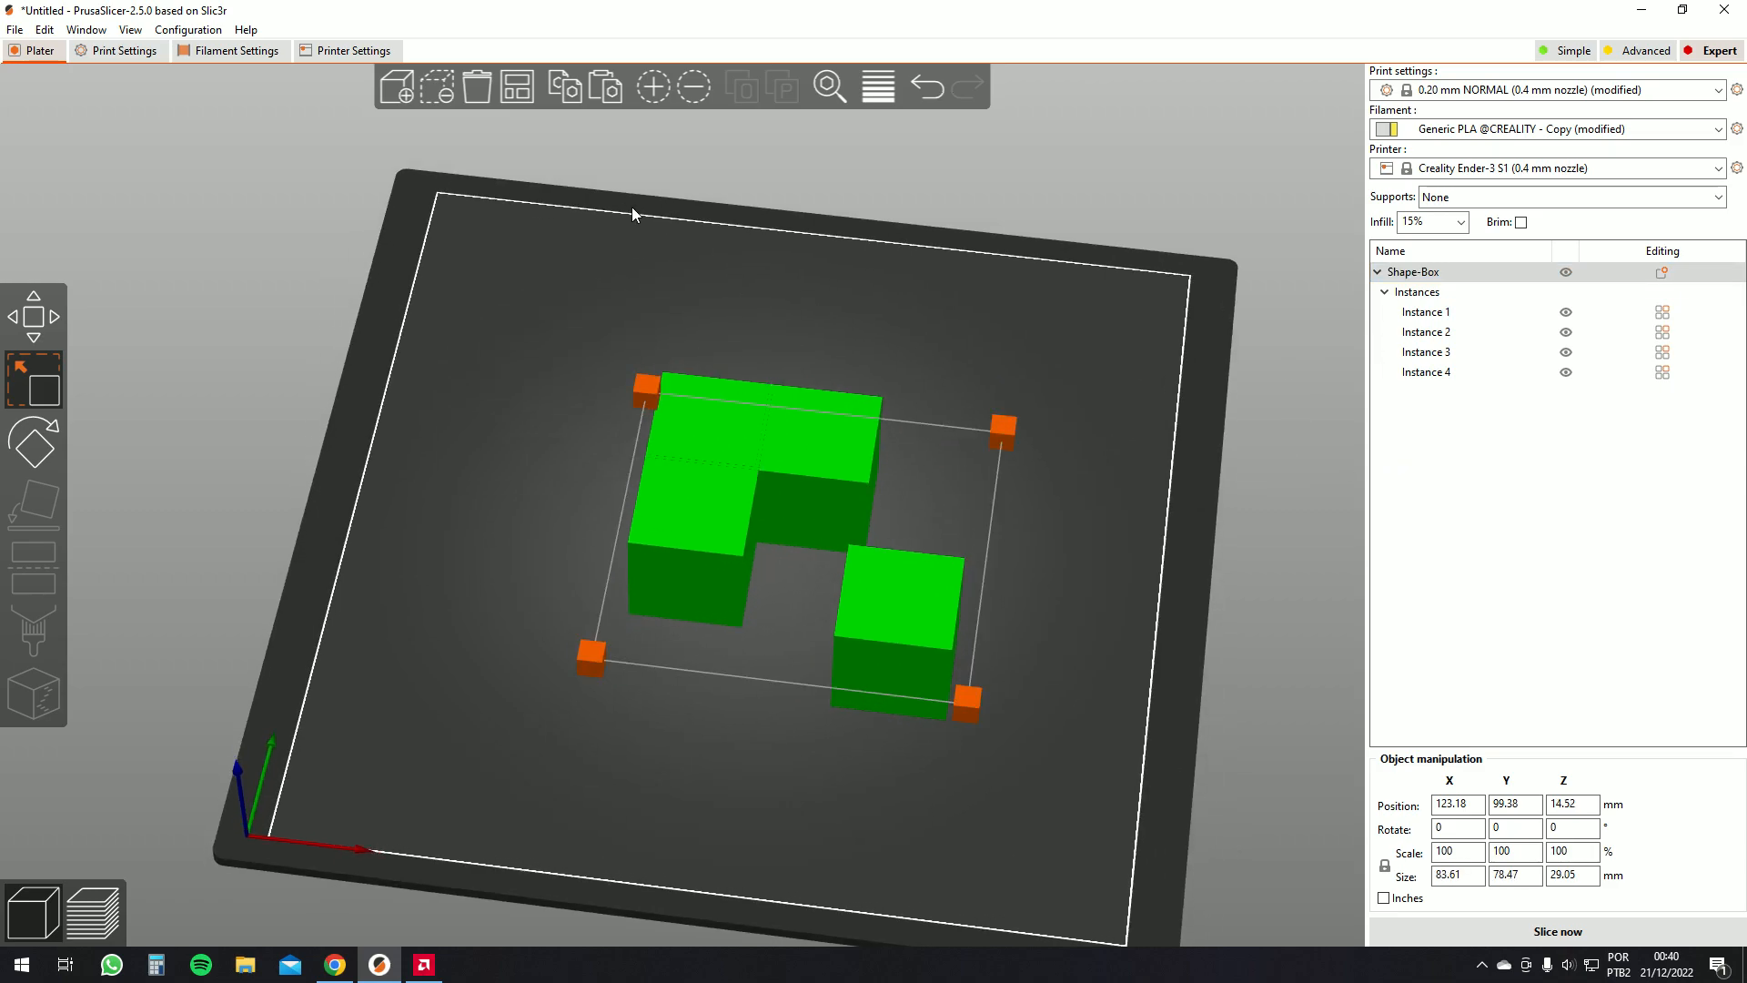
mouse_move(798, 433)
left_mouse_down()
mouse_move(745, 415)
mouse_move(794, 399)
left_mouse_up()
left_click_drag(910, 464, 466, 459)
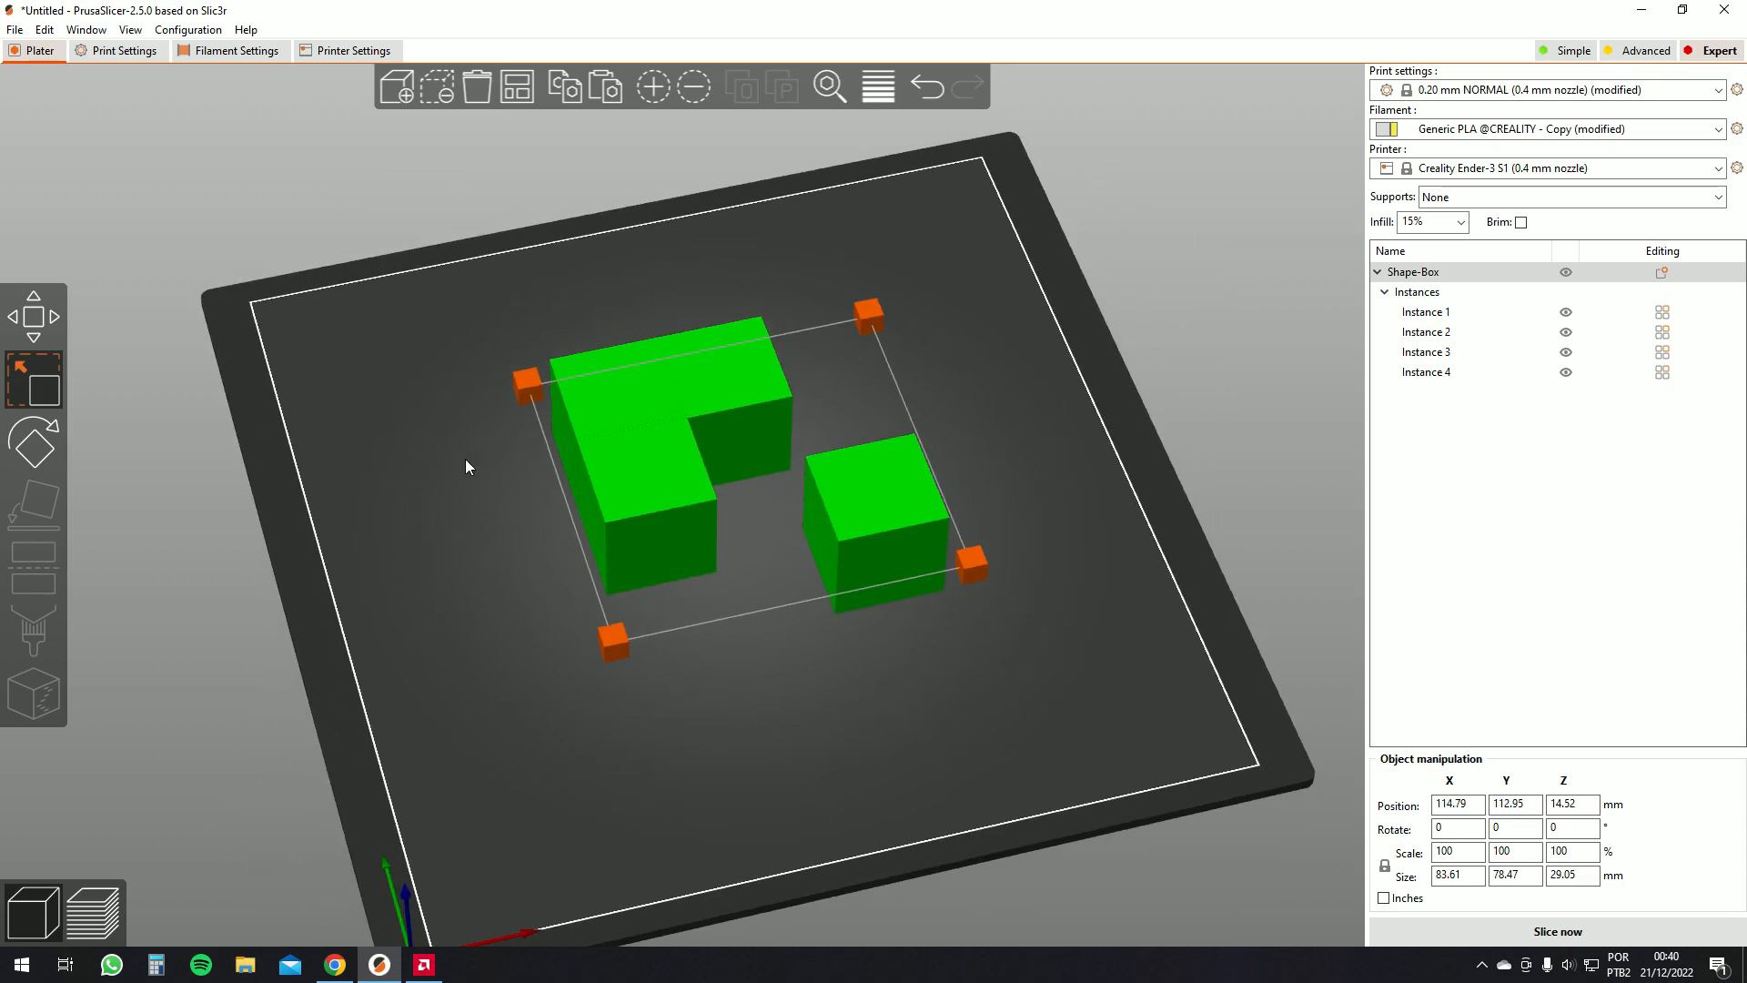
left_click(521, 87)
left_click_drag(312, 433, 183, 414)
Rotate the group of box instances with the Rotate tool so they tilt
left_click(40, 439)
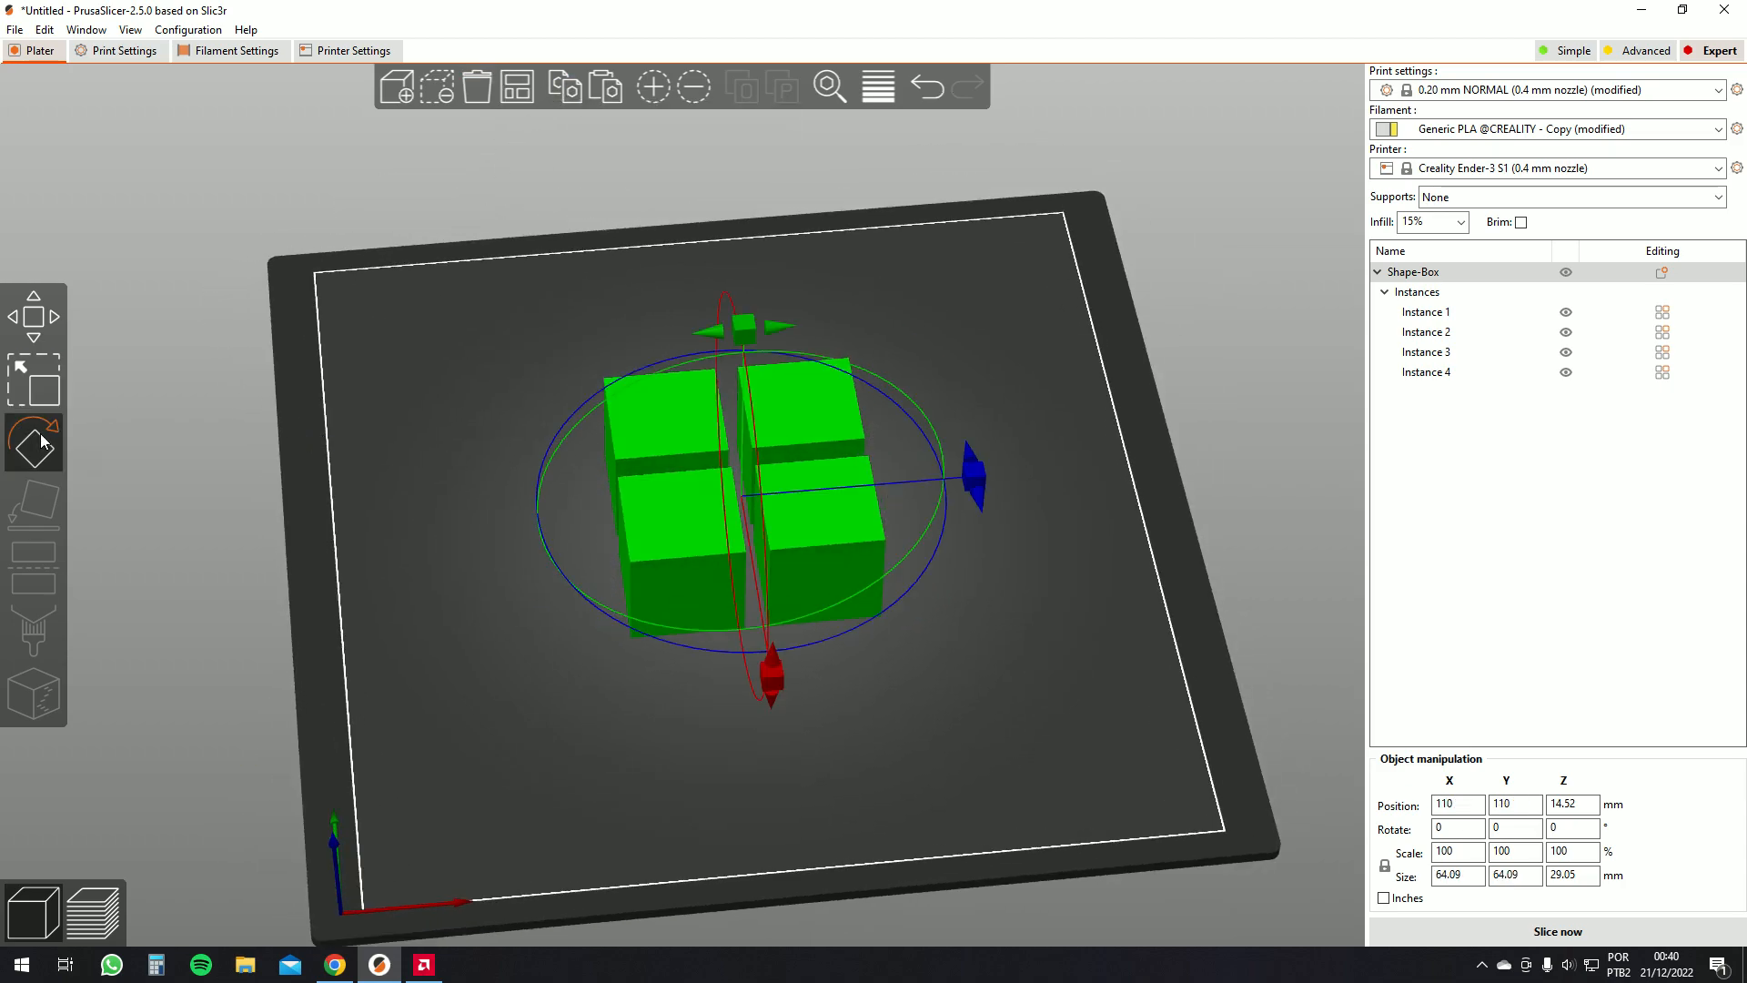
left_click_drag(558, 448, 730, 320)
mouse_move(1117, 497)
left_mouse_down()
mouse_move(1112, 473)
mouse_move(1100, 500)
left_mouse_up()
left_click_drag(765, 336, 888, 406)
left_click_drag(1107, 529, 1210, 532)
left_click(1153, 552)
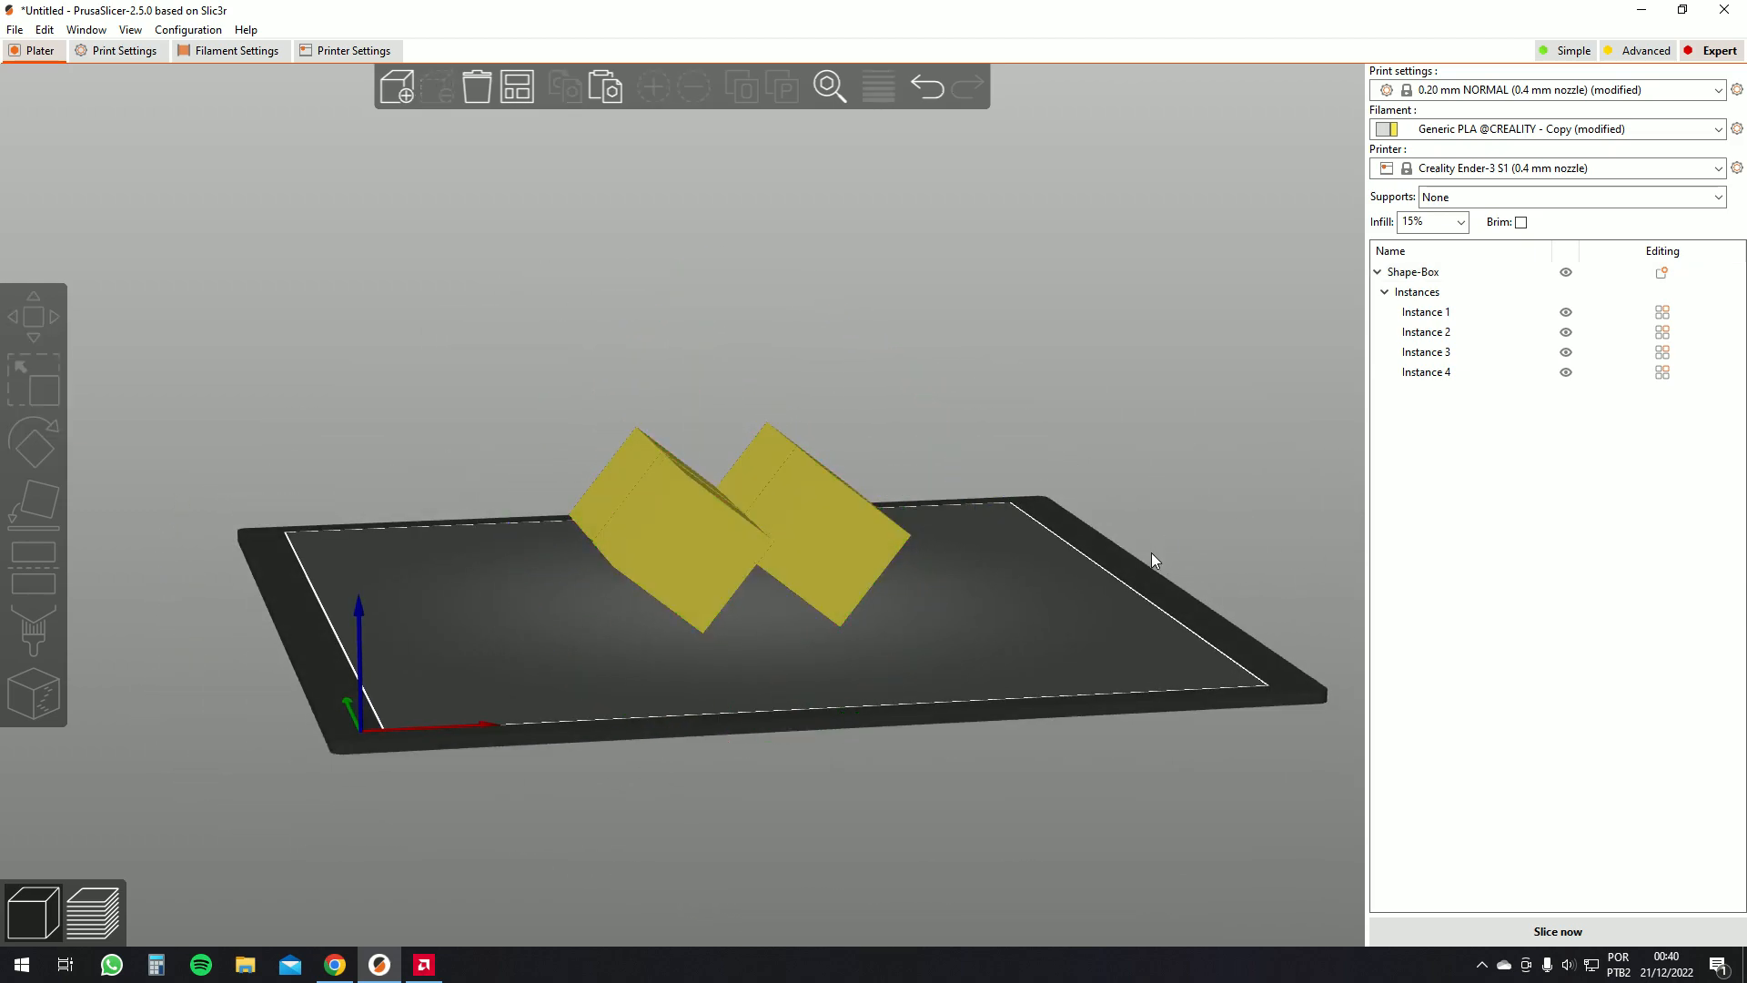
Remove the box instances and delete the box object from the bed
left_click_drag(1007, 574, 351, 347)
left_click_drag(573, 137, 816, 575)
left_click(815, 575)
key("minus")
key("minus")
key("minus")
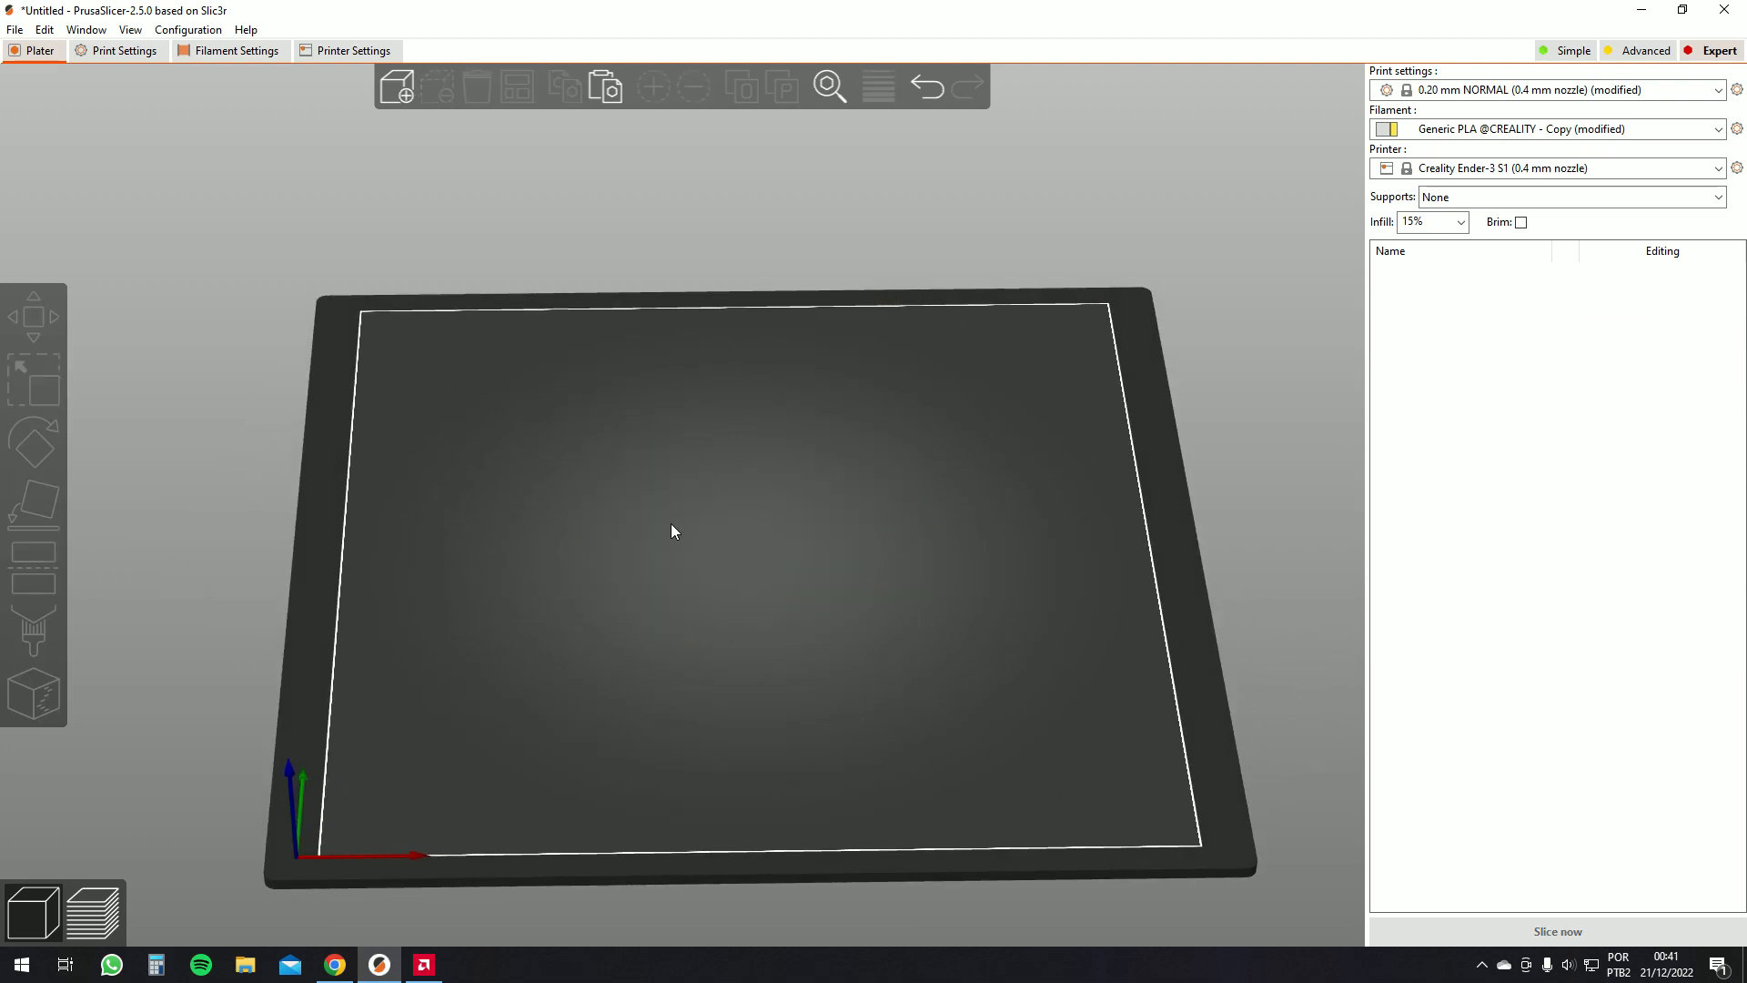
key("Delete")
Add the moai-new.stl model to the bed from the shape gallery
right_click(801, 575)
mouse_move(855, 588)
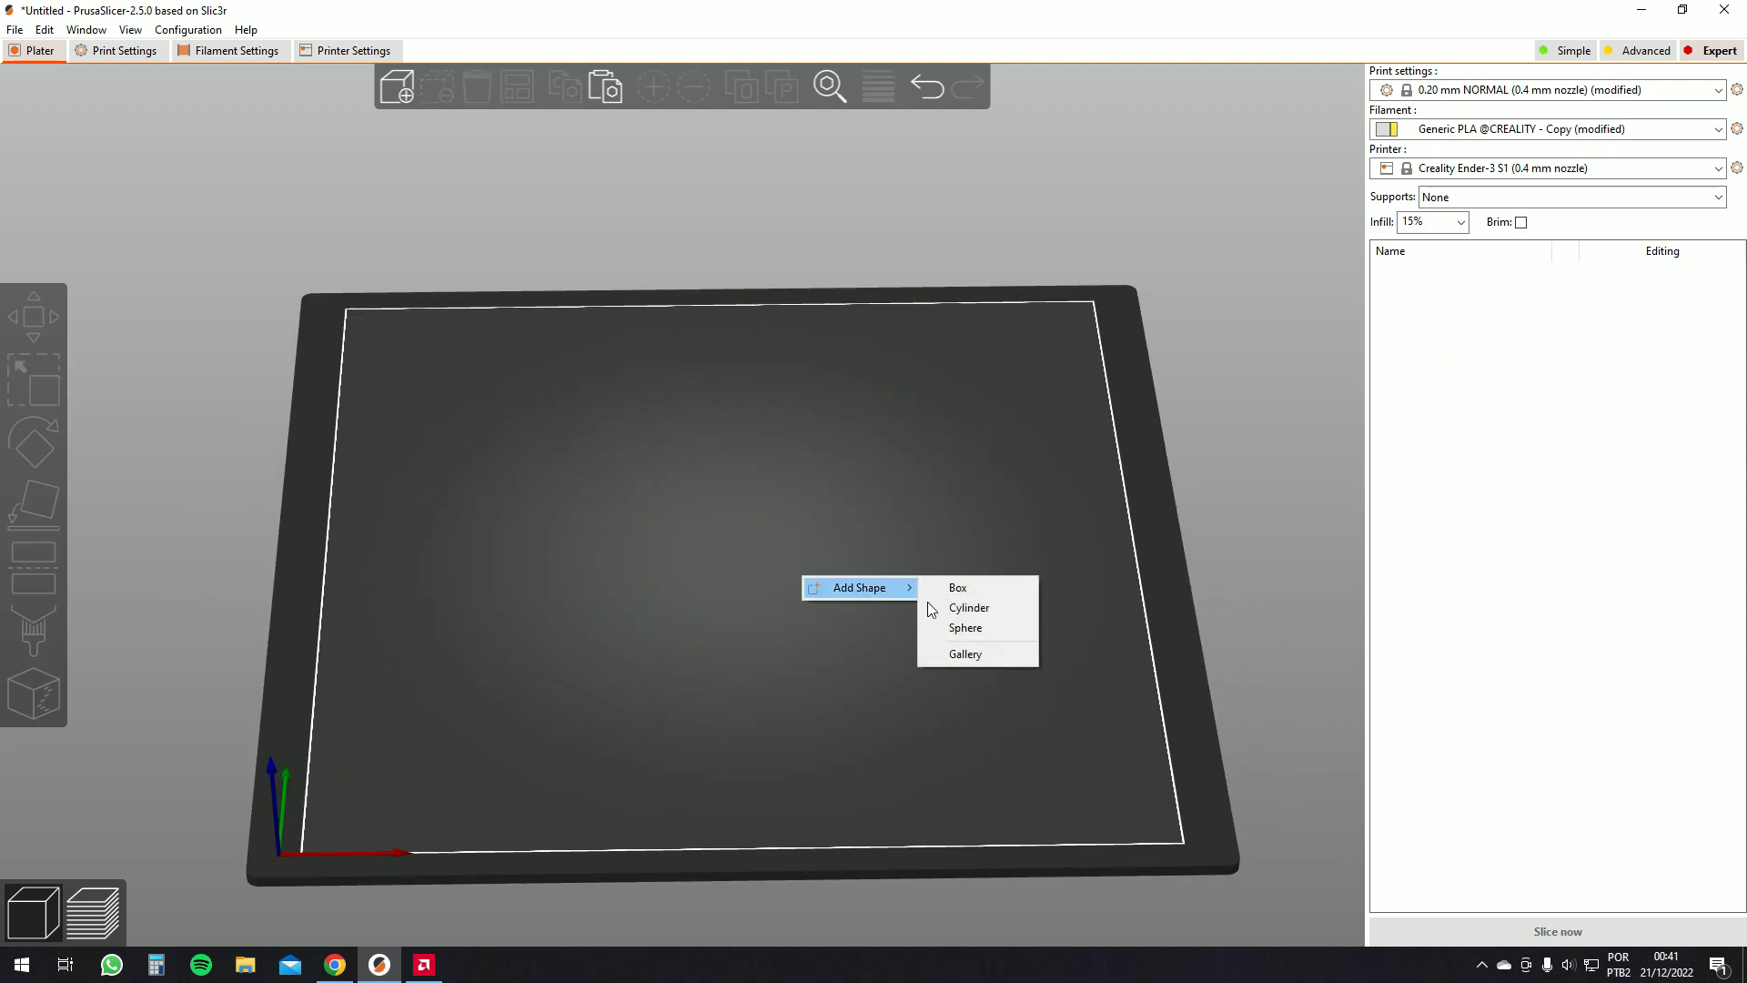
left_click(956, 656)
scroll(874, 491, "down", 3)
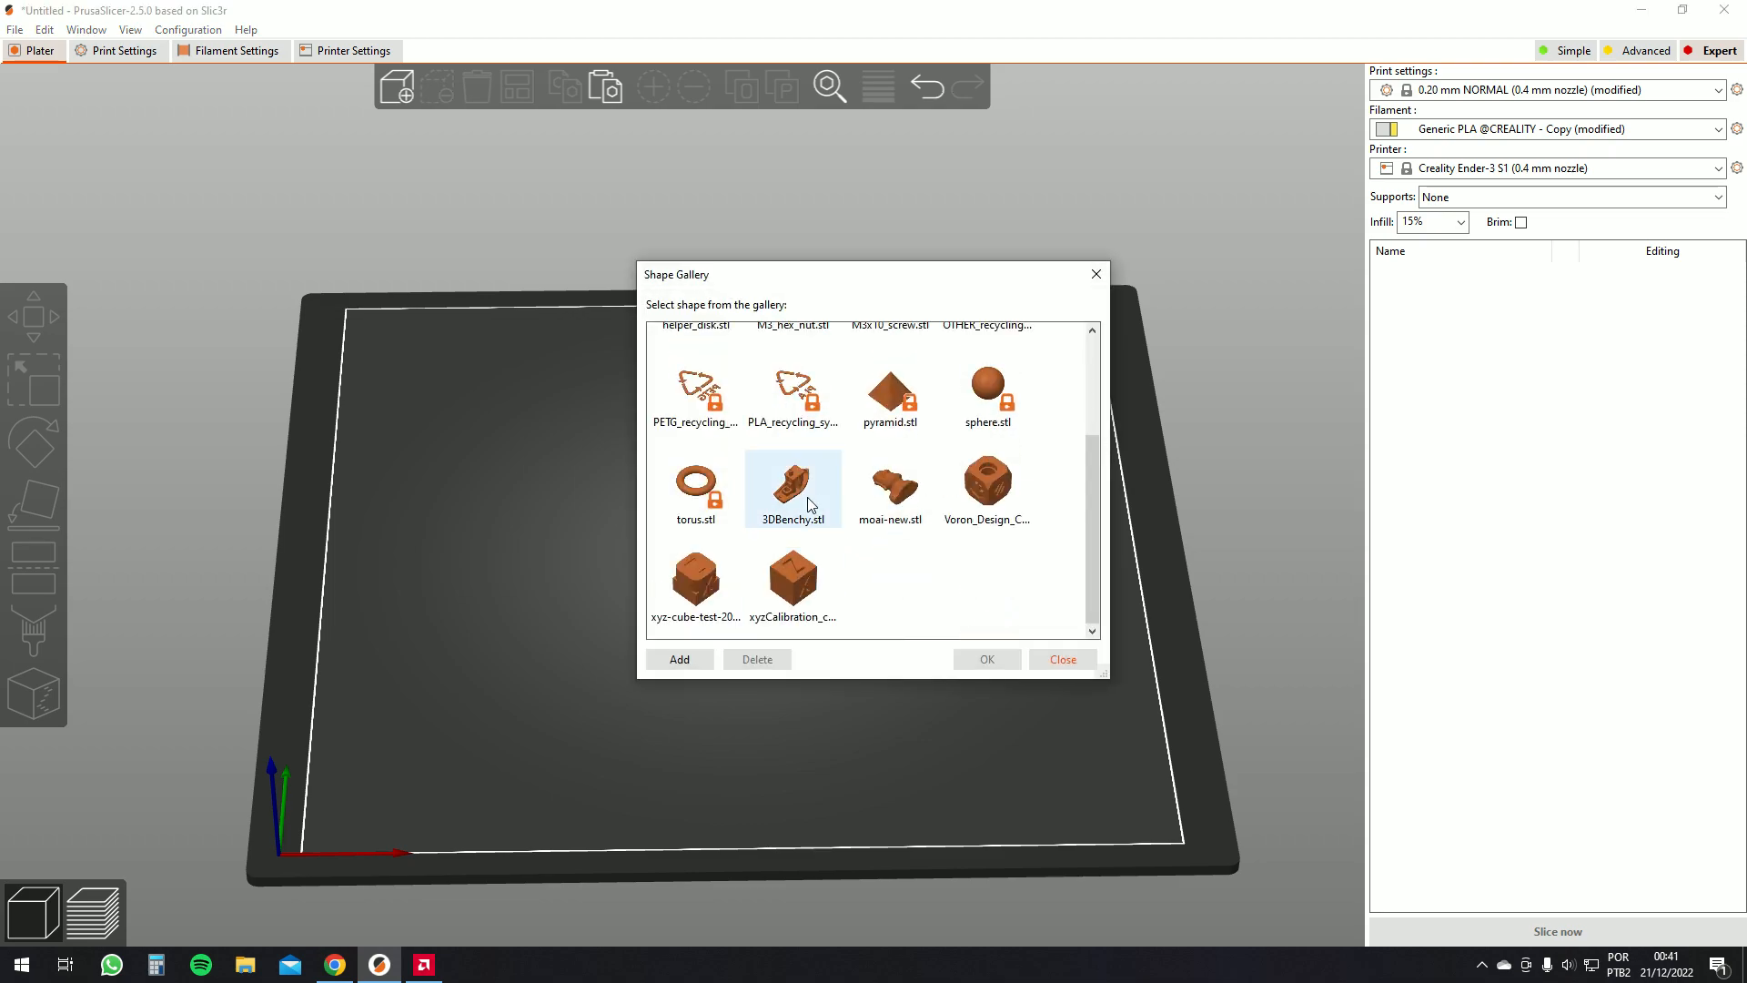
left_click(915, 491)
double_click(918, 491)
left_click_drag(932, 561, 755, 546)
Stand the moai upright by placing it on its flat base face with the Place on face tool
left_click(32, 446)
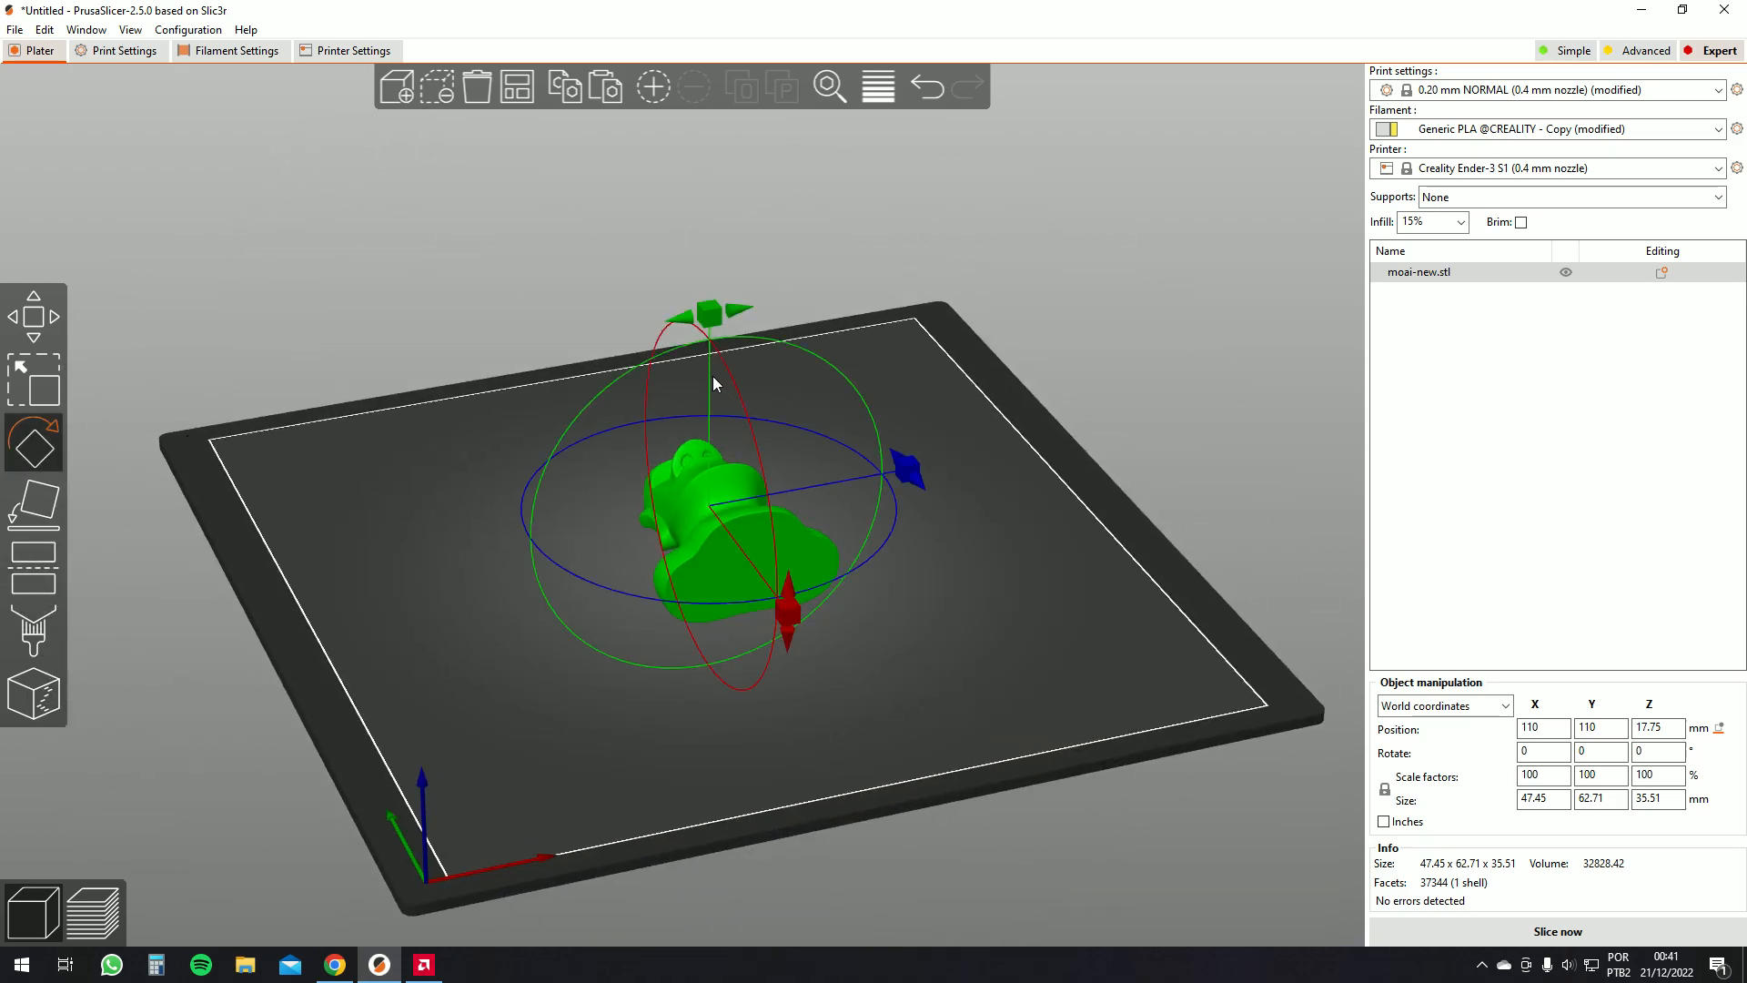
left_click_drag(1020, 549, 660, 353)
left_click(760, 584)
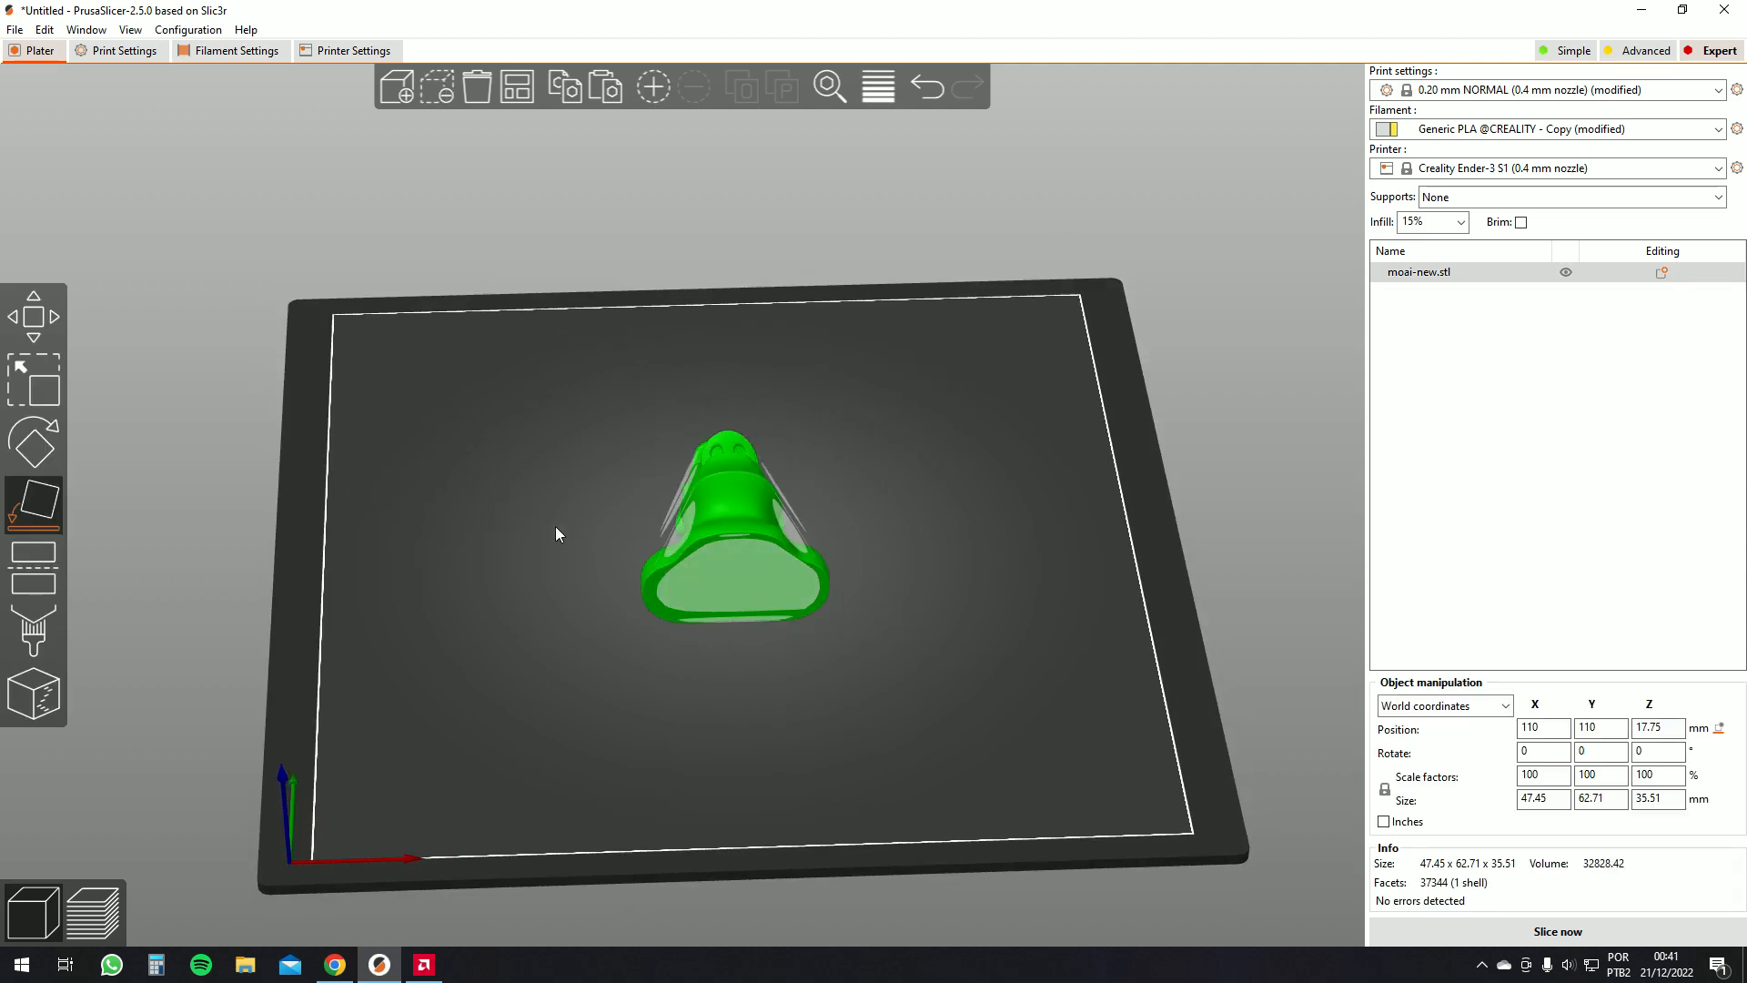
left_click(100, 484)
left_click(781, 591)
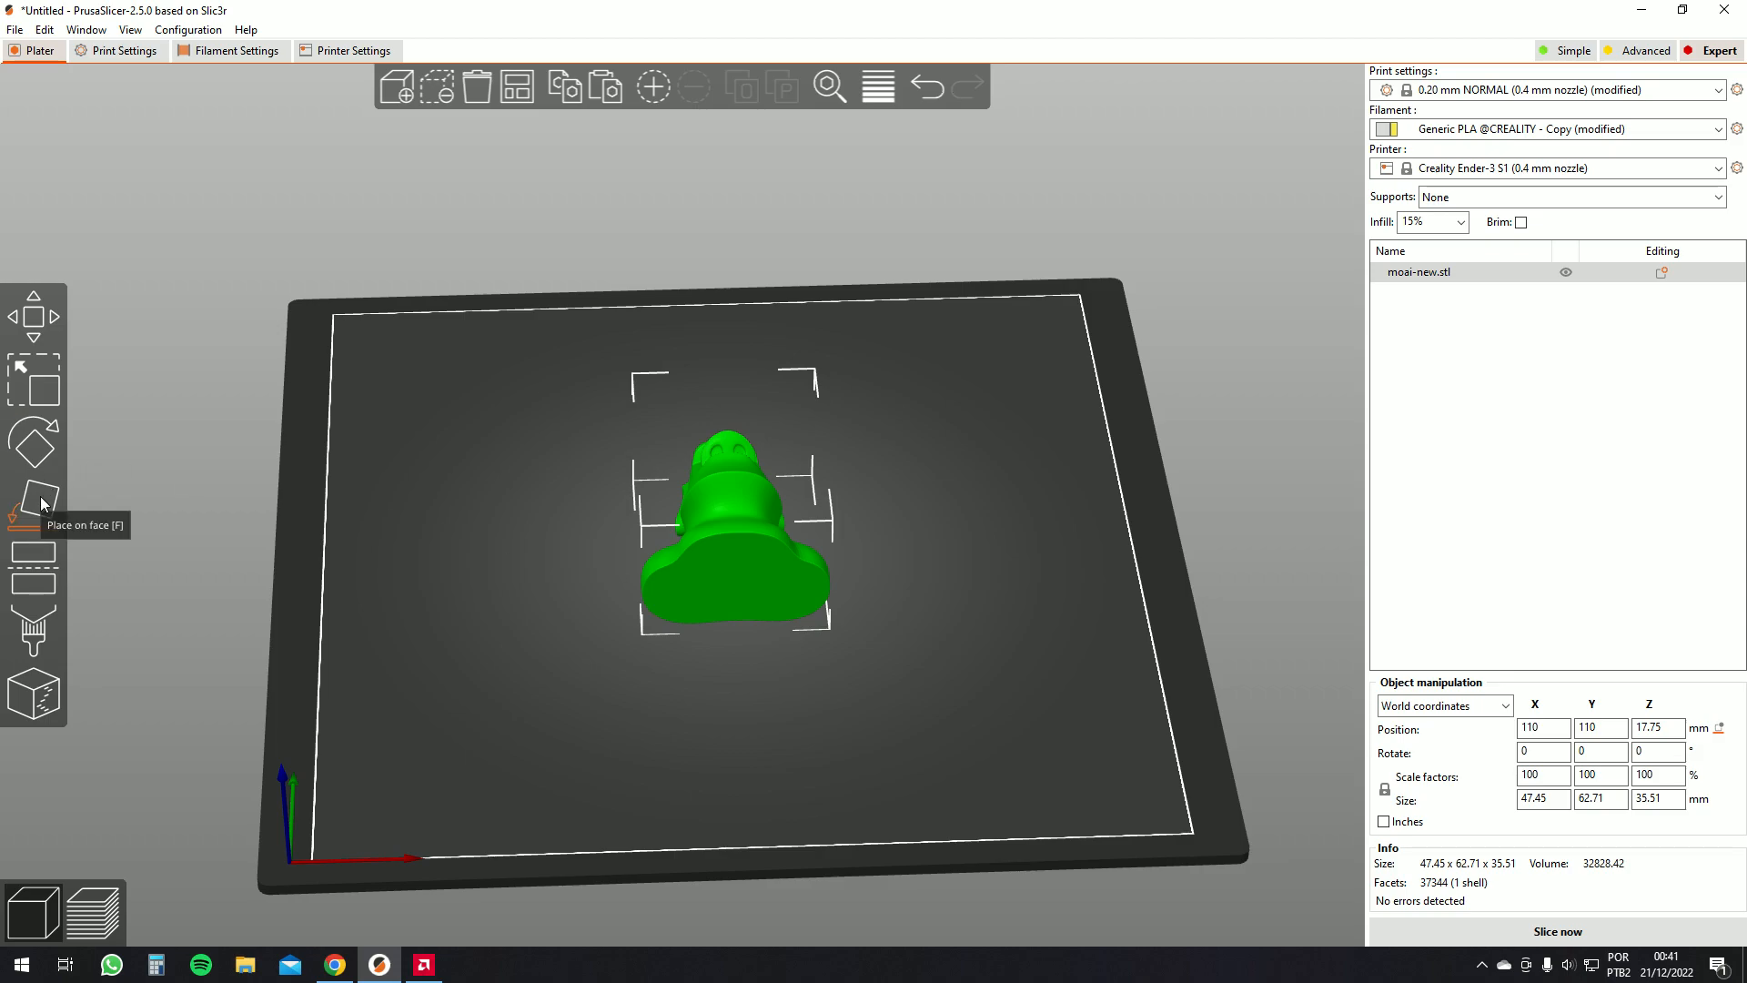
left_click(39, 501)
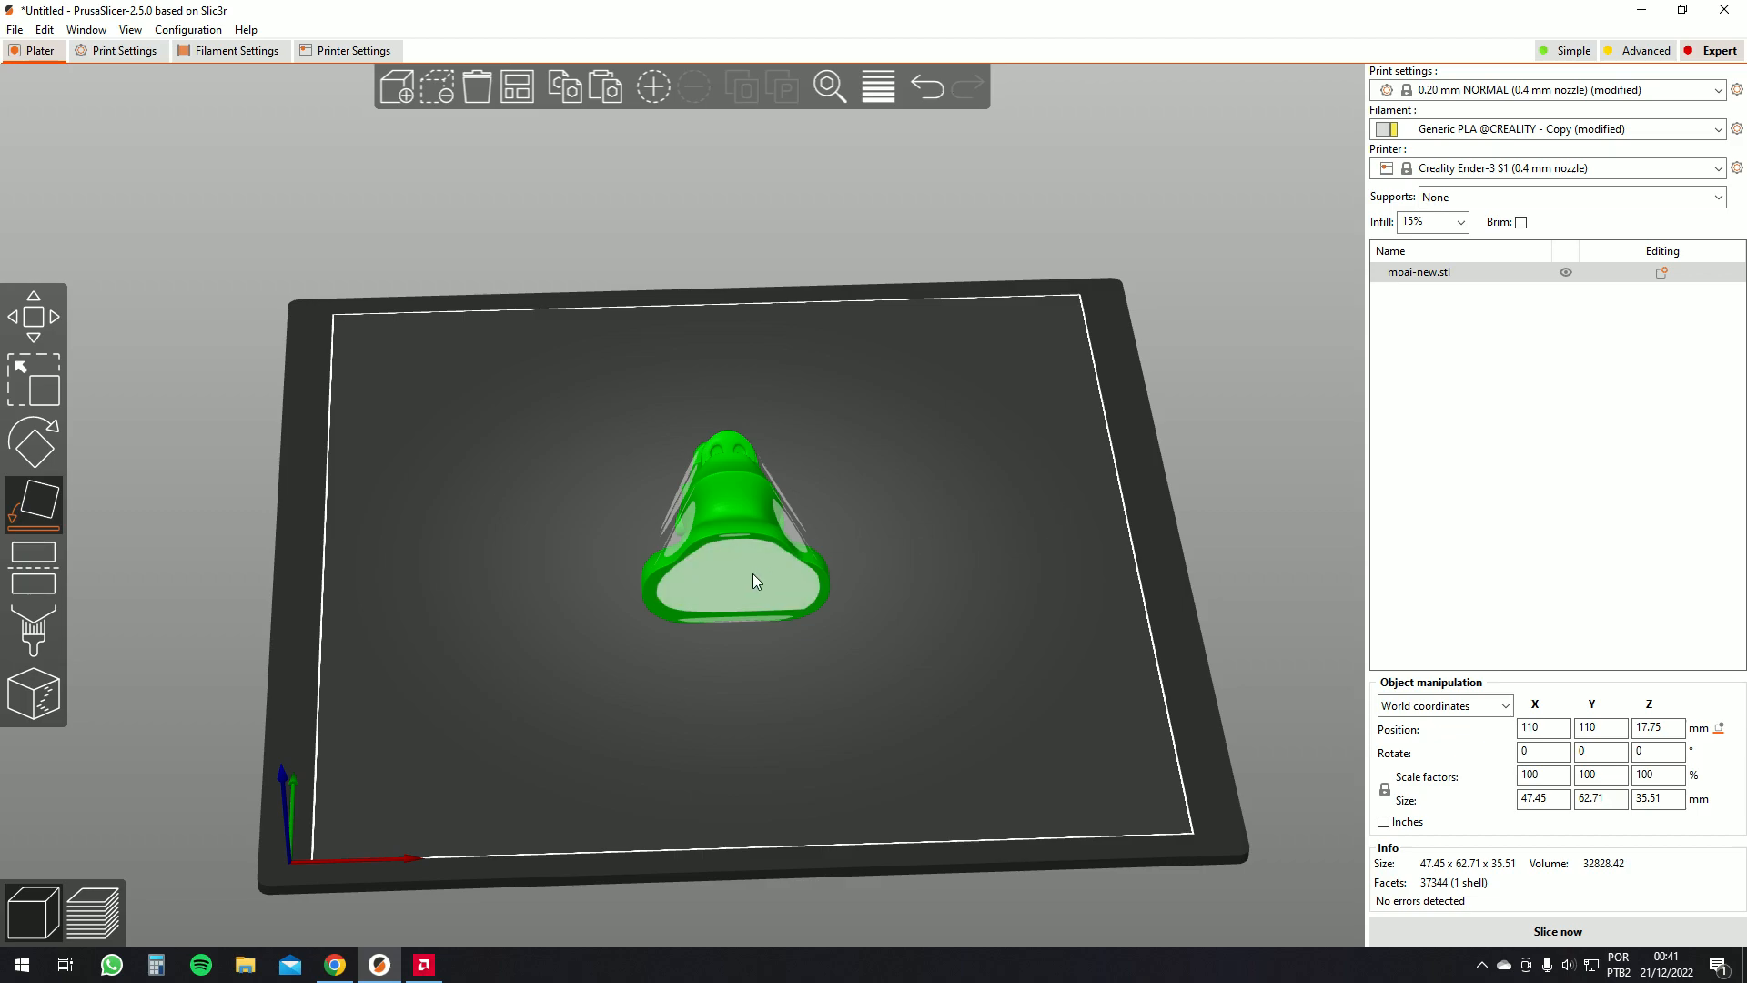
left_click_drag(972, 576, 723, 526)
left_click(765, 538)
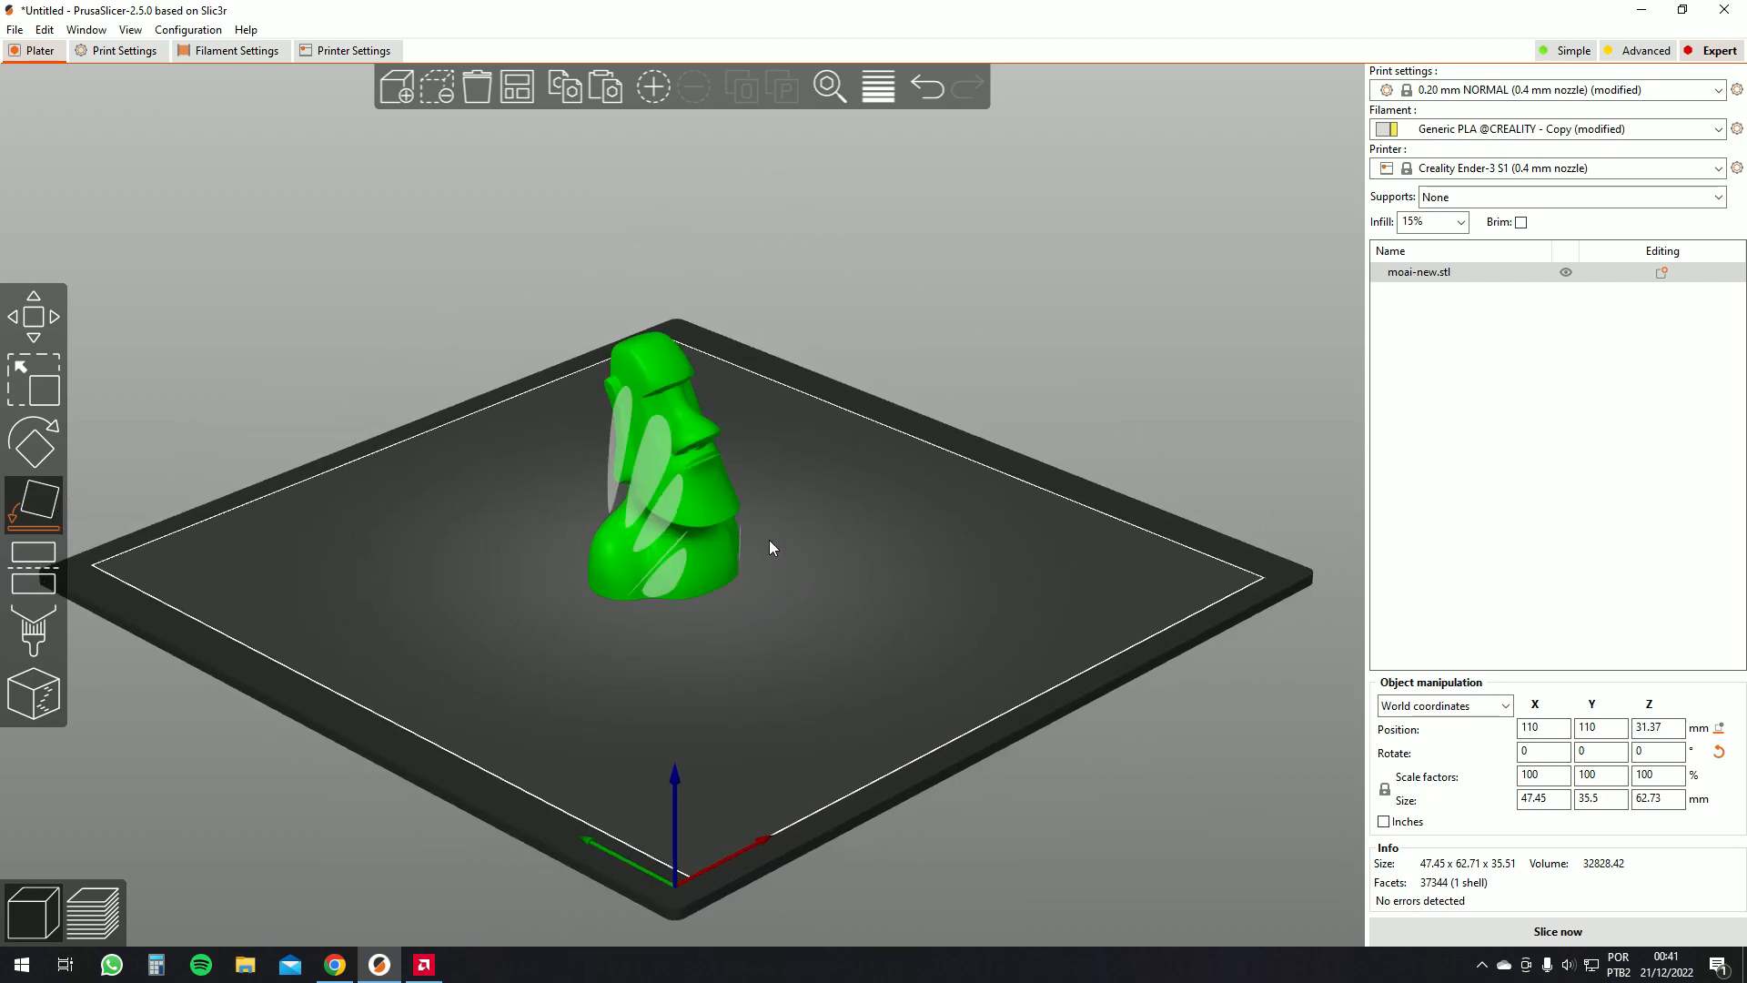
left_click_drag(857, 555, 813, 572)
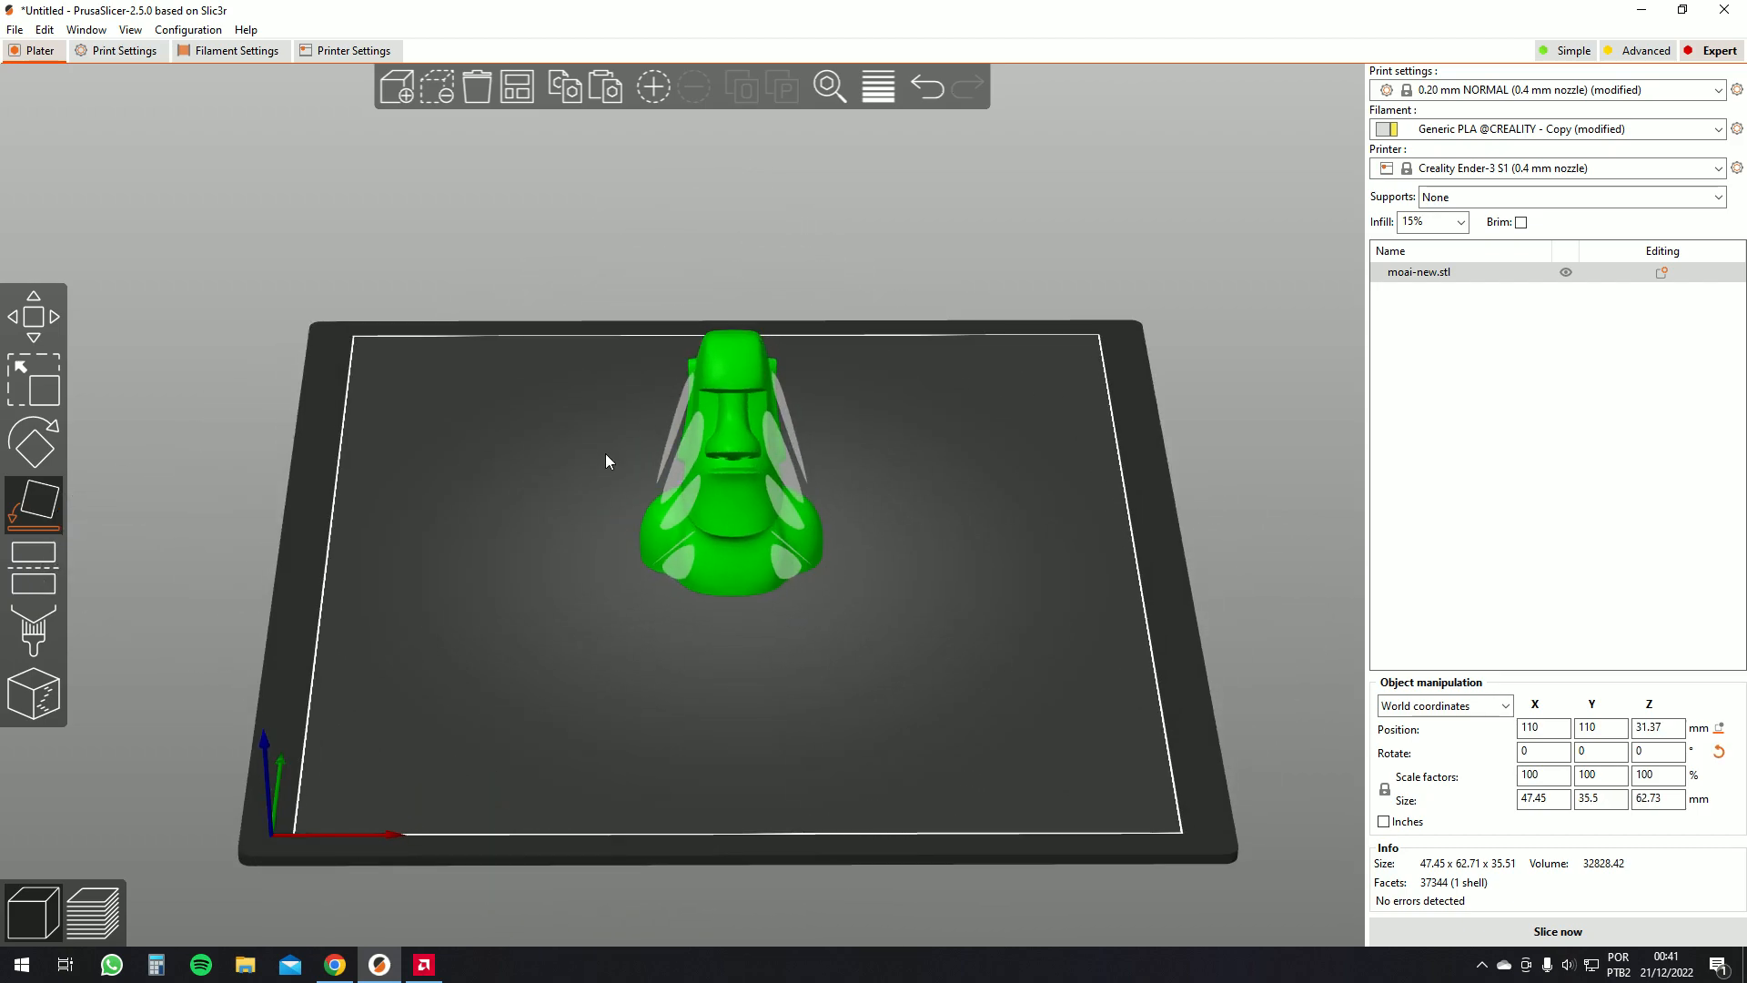
key("Escape")
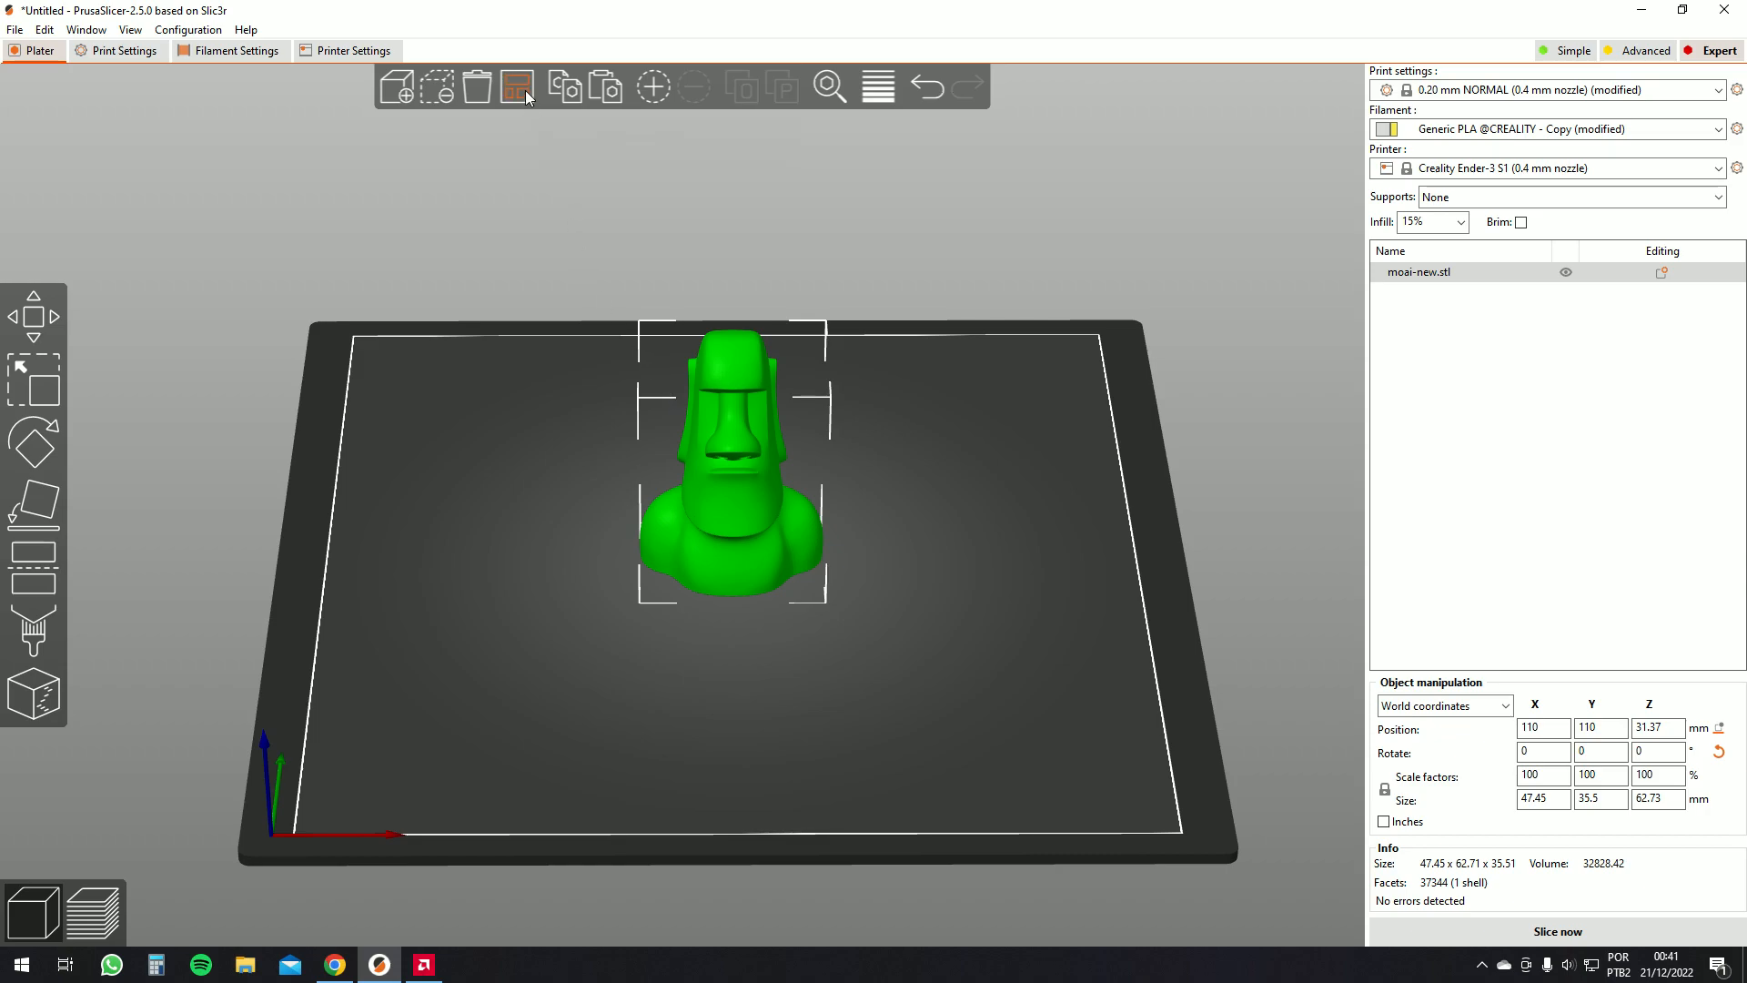
left_click_drag(604, 319, 482, 433)
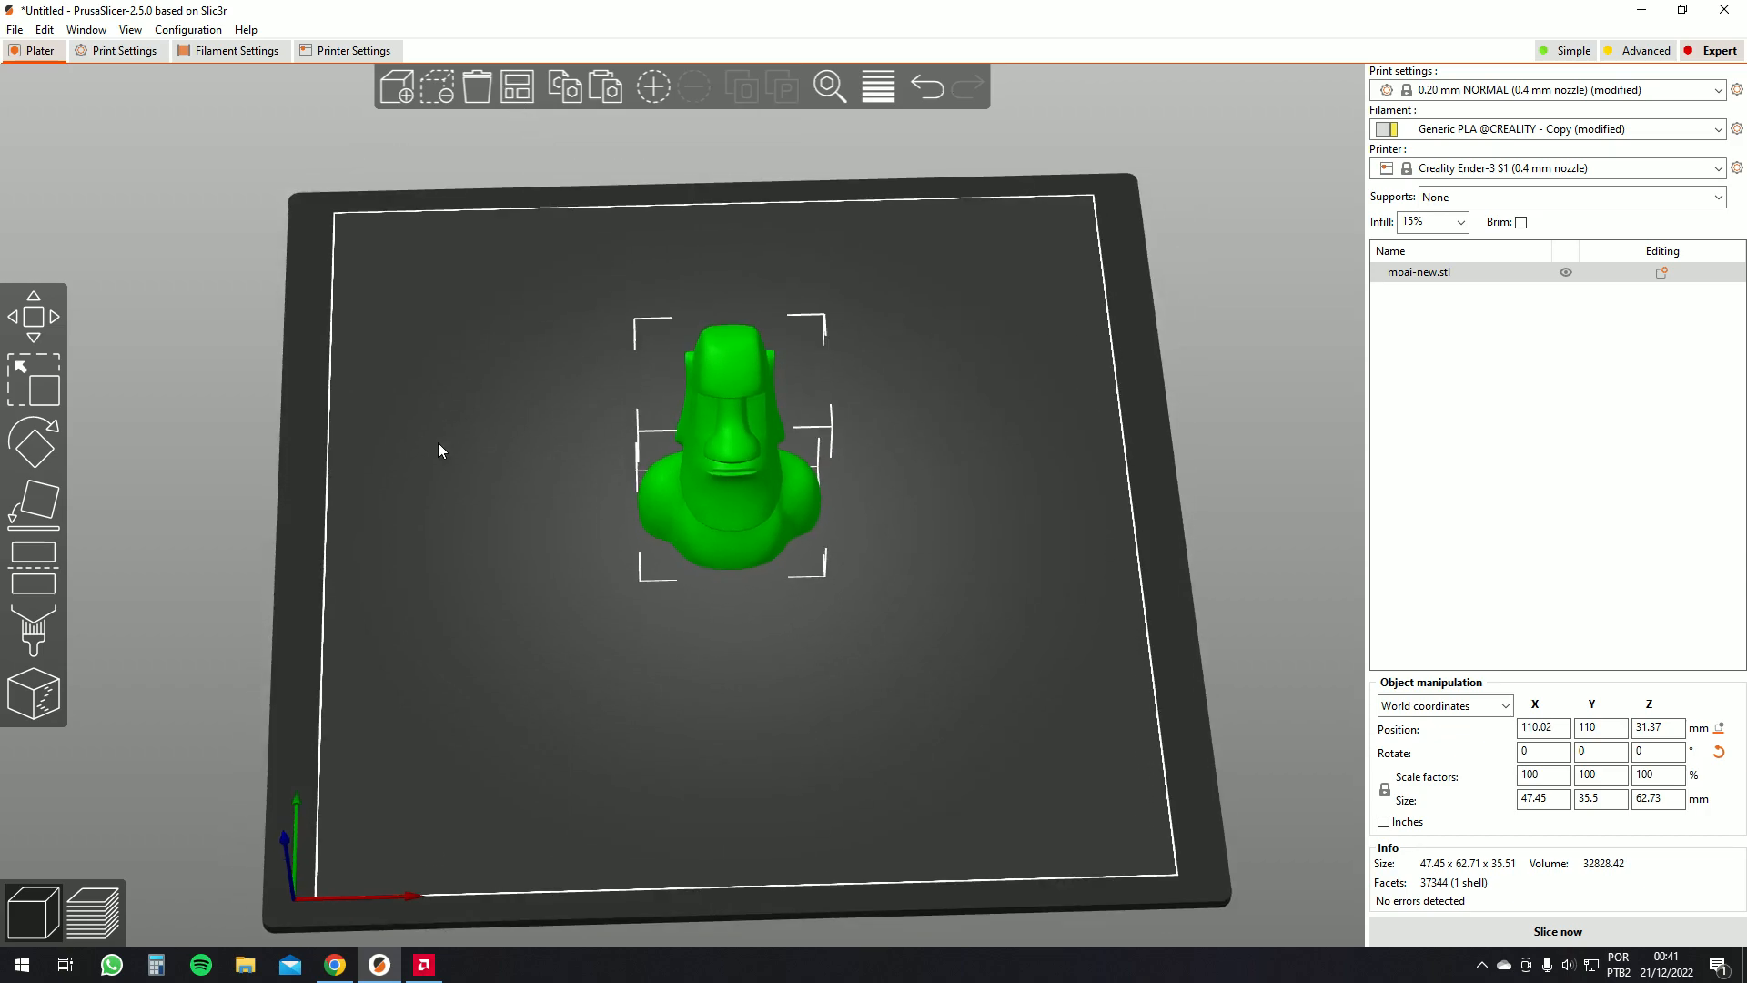
left_click_drag(210, 505, 329, 494)
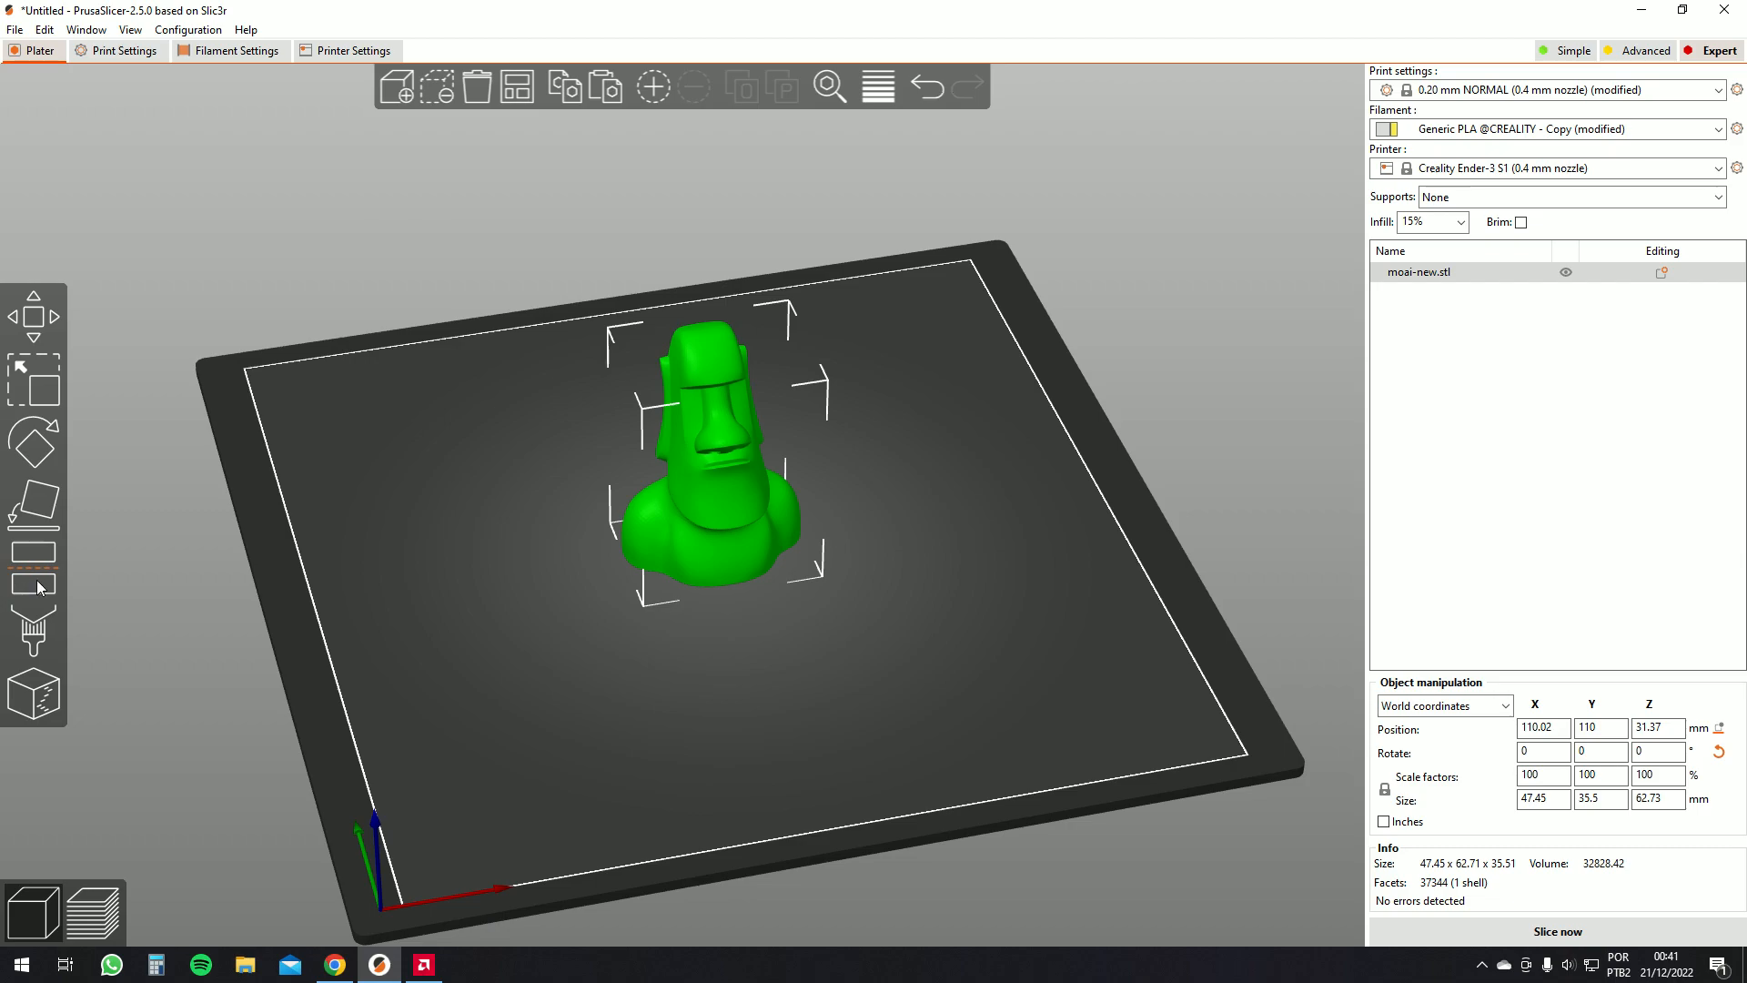
Cut the moai horizontally at about 27.88 mm height with the Cut tool, keeping both upper and lower parts
key("c")
left_click_drag(527, 553, 546, 491)
mouse_move(706, 436)
left_mouse_down()
mouse_move(723, 468)
mouse_move(725, 364)
mouse_move(704, 455)
left_mouse_up()
left_click(105, 673)
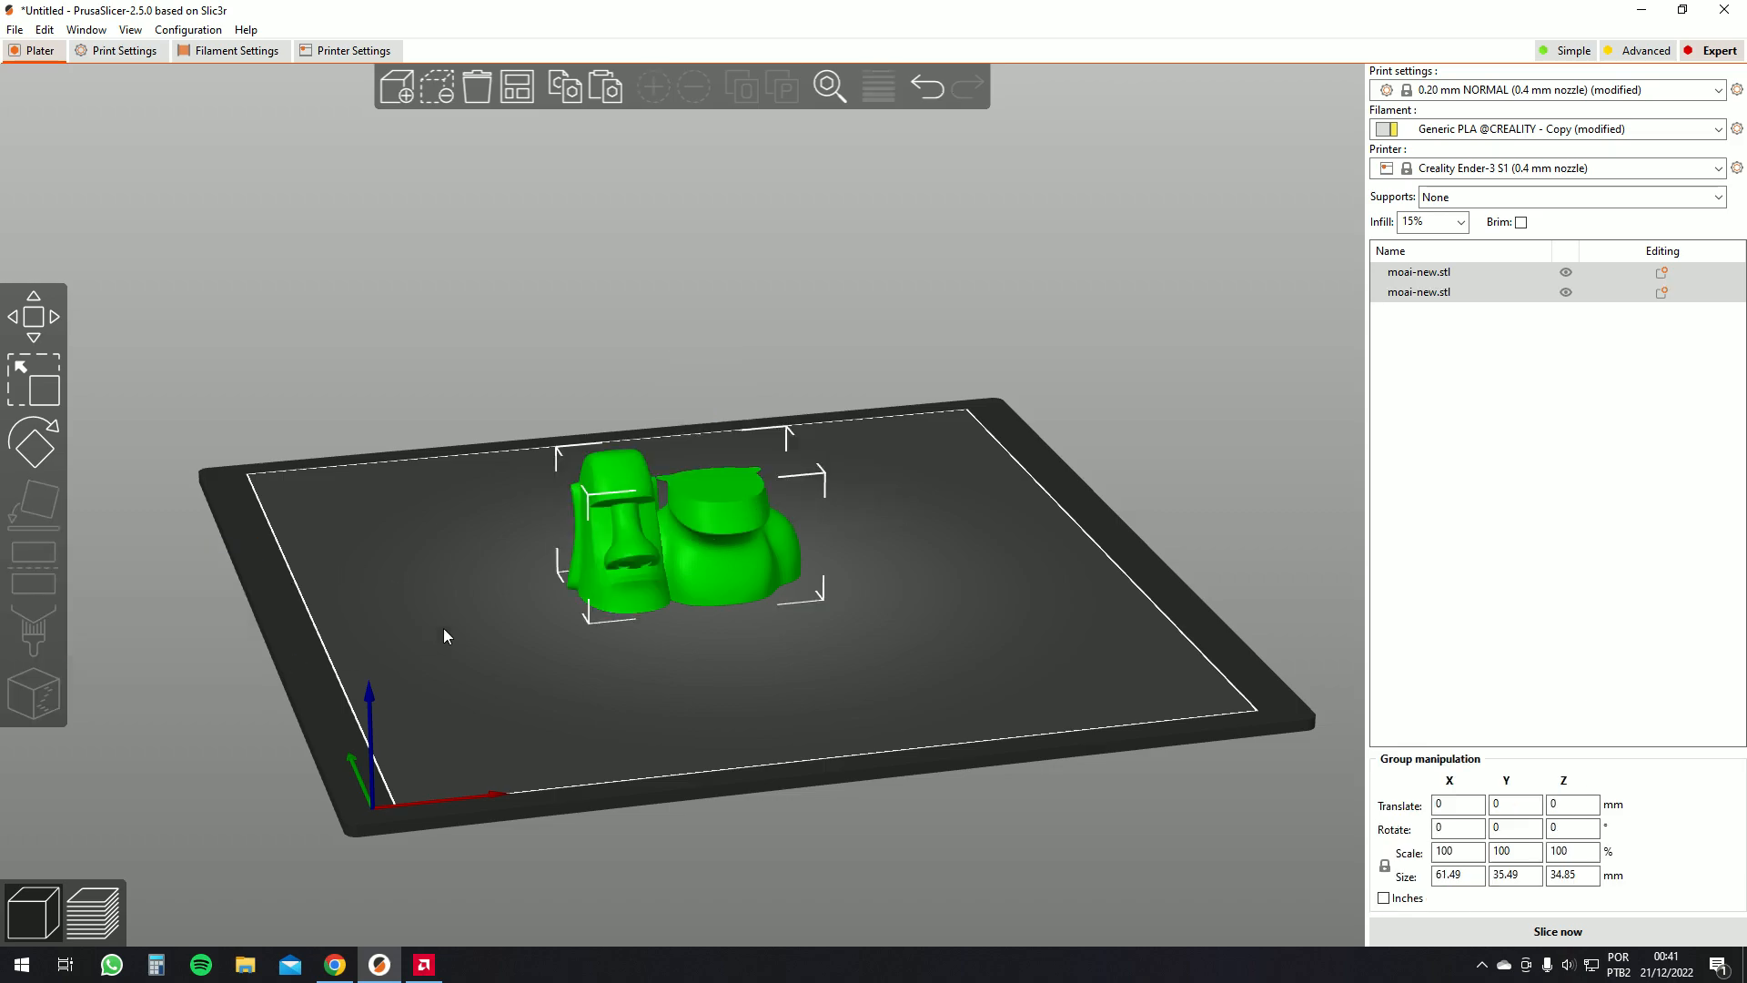
Undo the cut to get the single whole moai back
left_click_drag(526, 635, 384, 483)
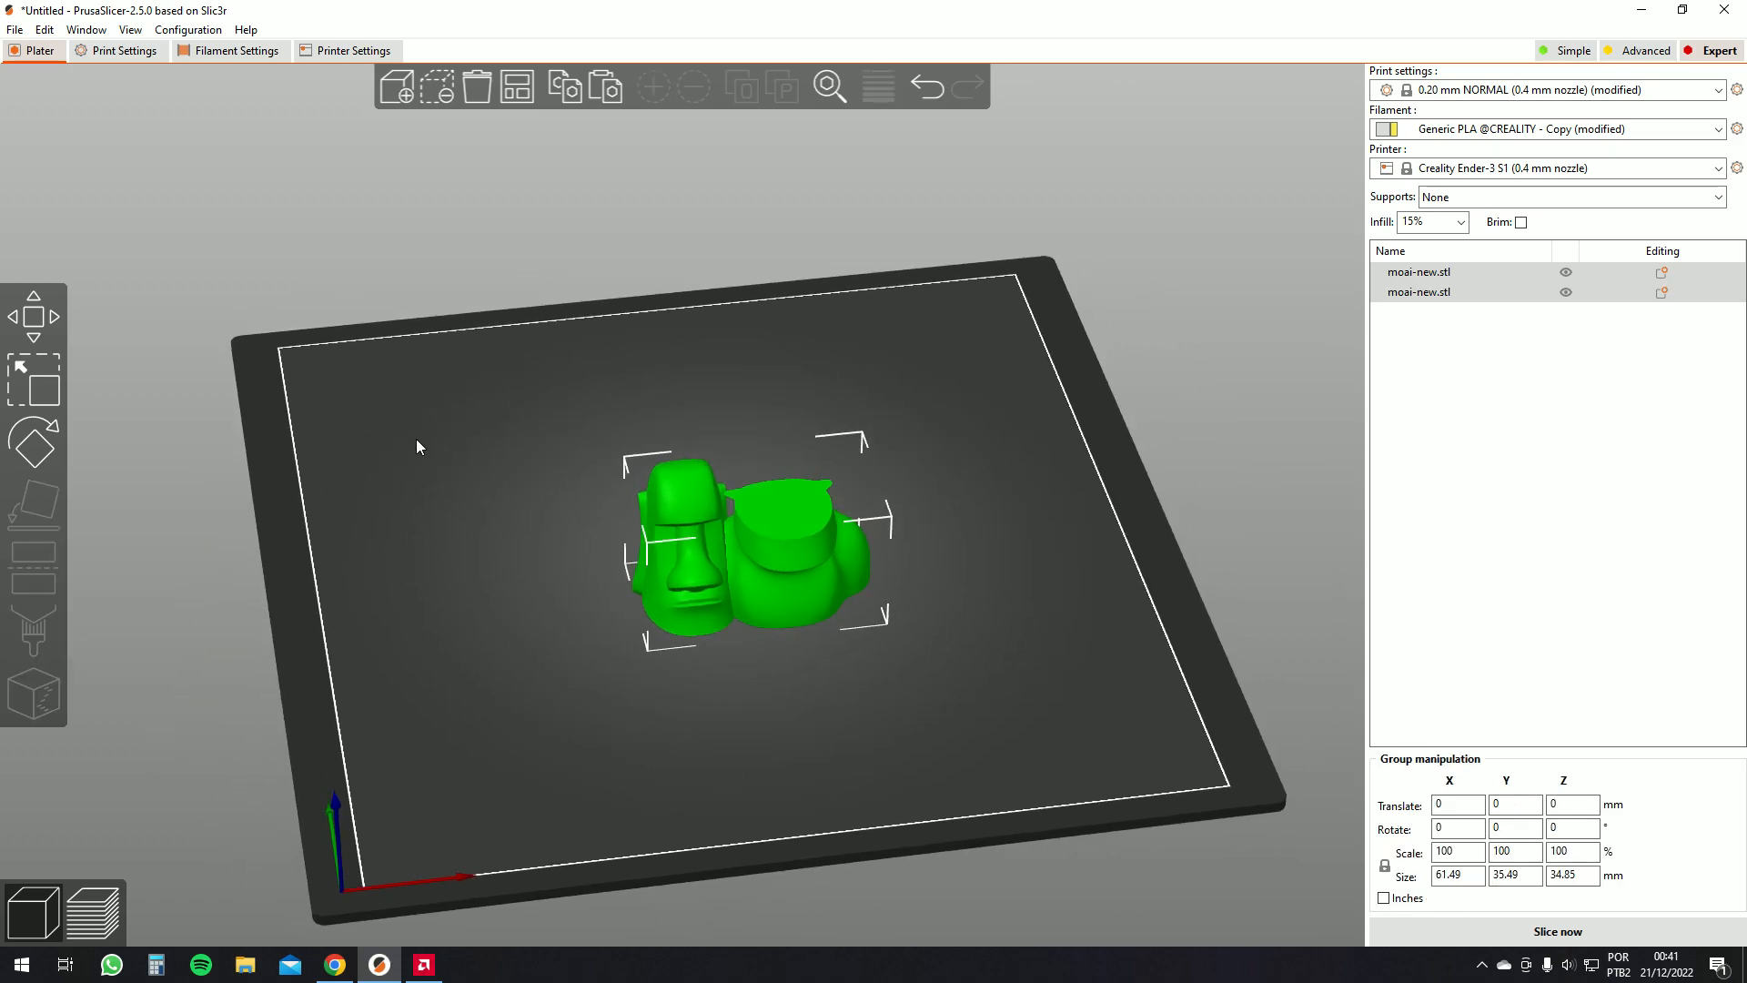
key("ctrl+z")
key("ctrl+z")
key("ctrl+z")
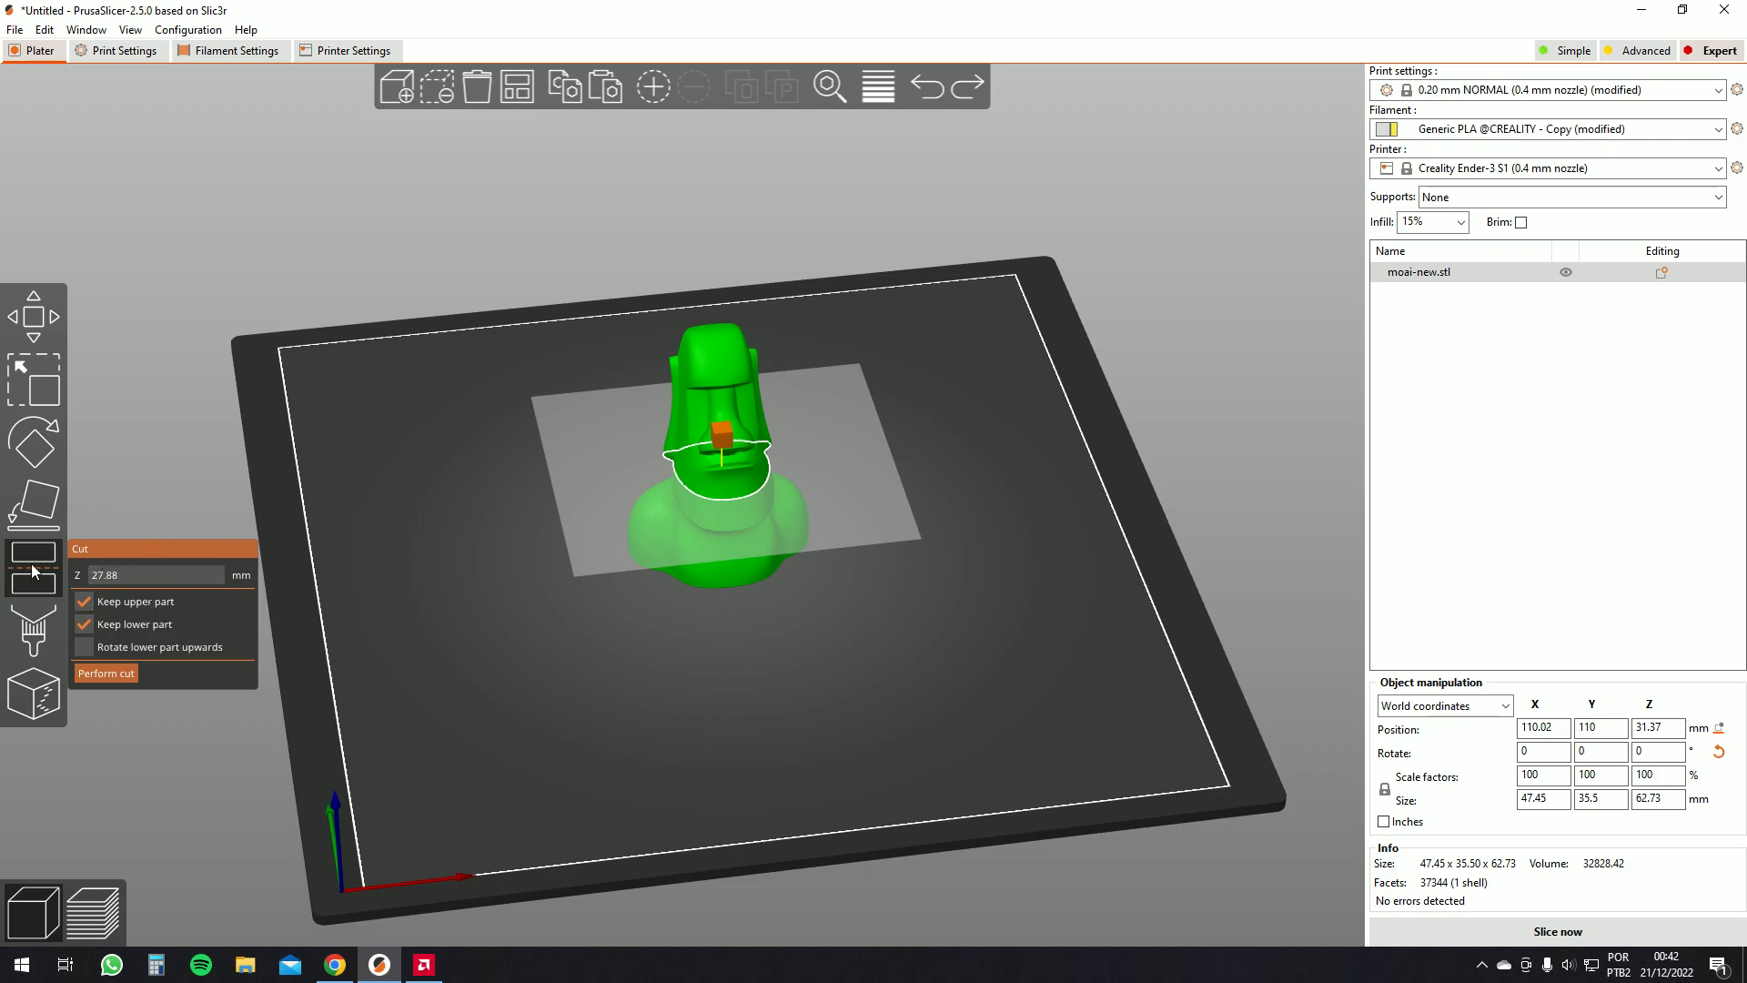
Open the paint-on supports tool on the moai and set the highlight overhang angle to 68°
left_click(48, 624)
left_click_drag(341, 495, 329, 441)
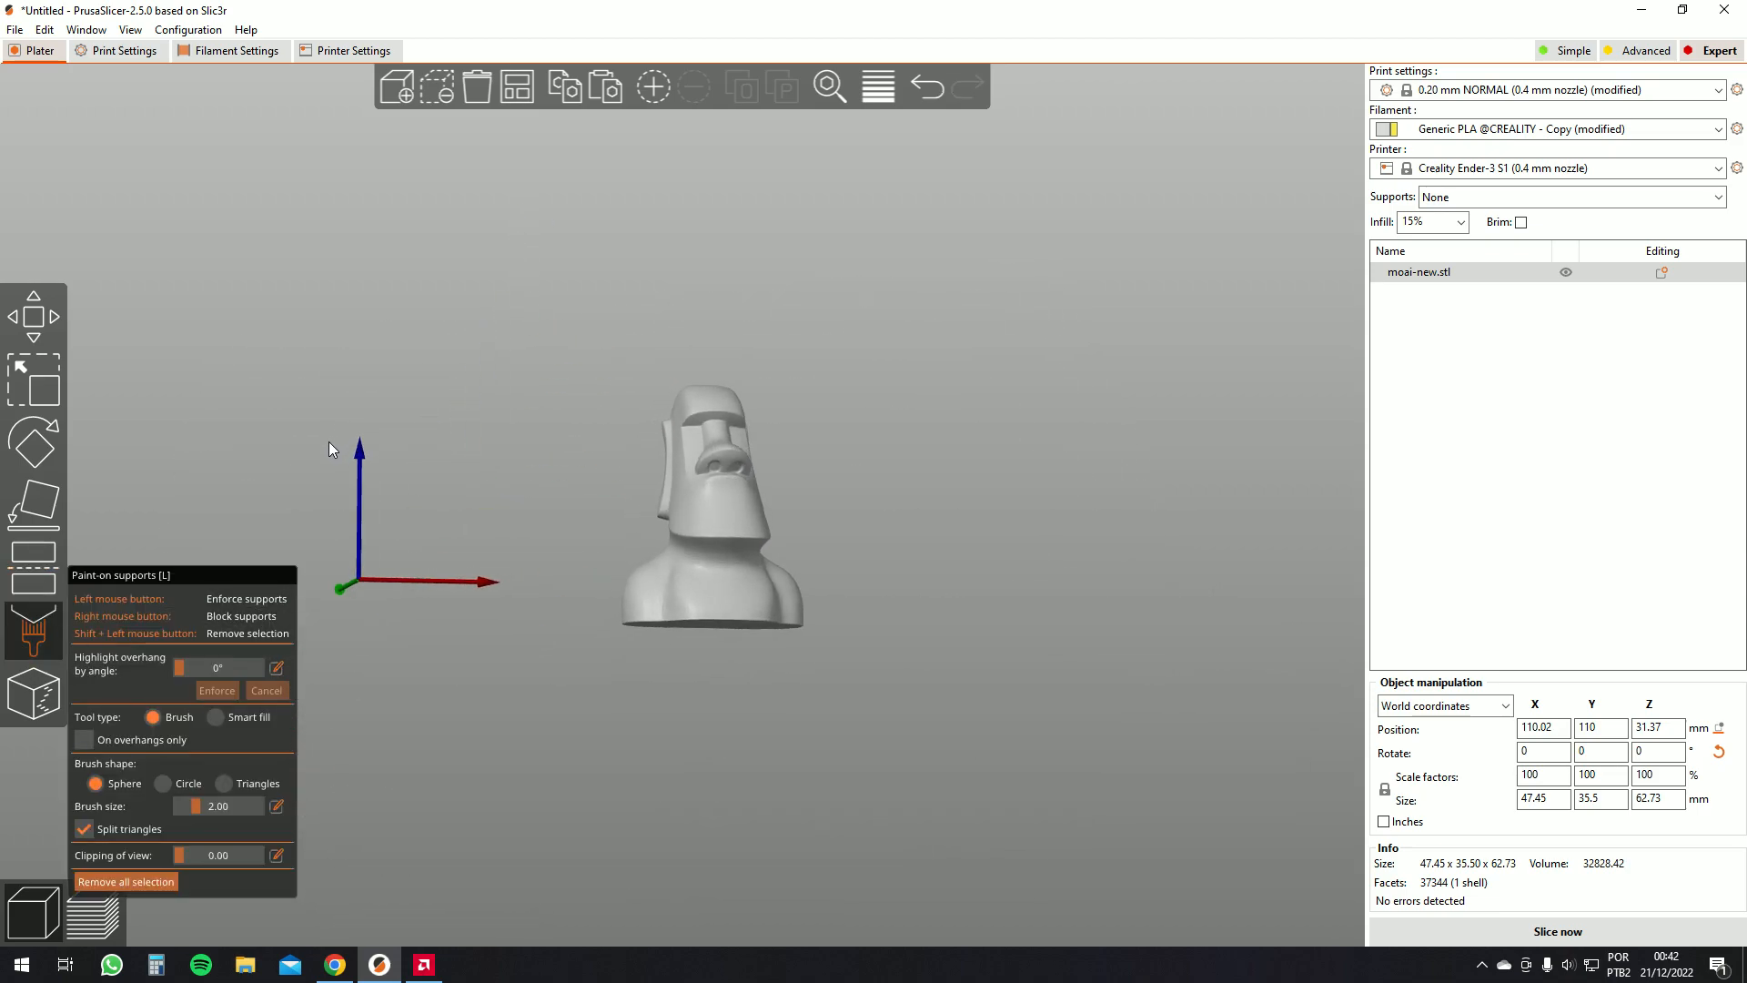
key("Escape")
left_click(48, 627)
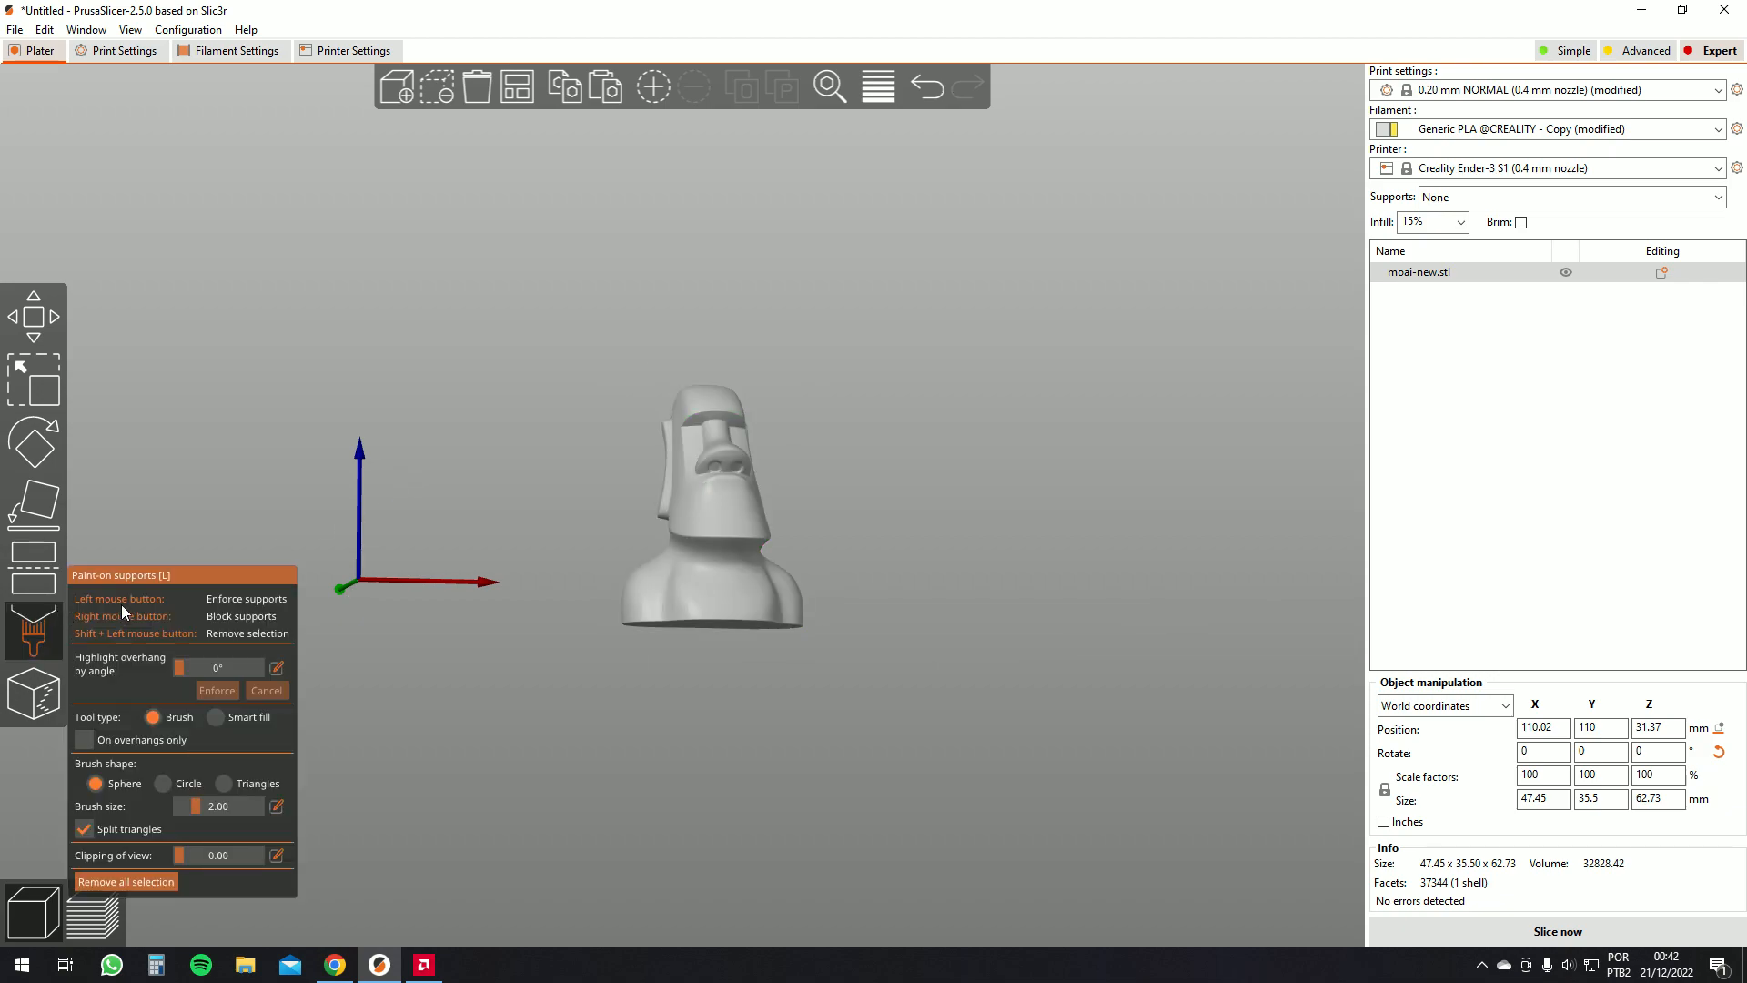
scroll(552, 539, "up", 8)
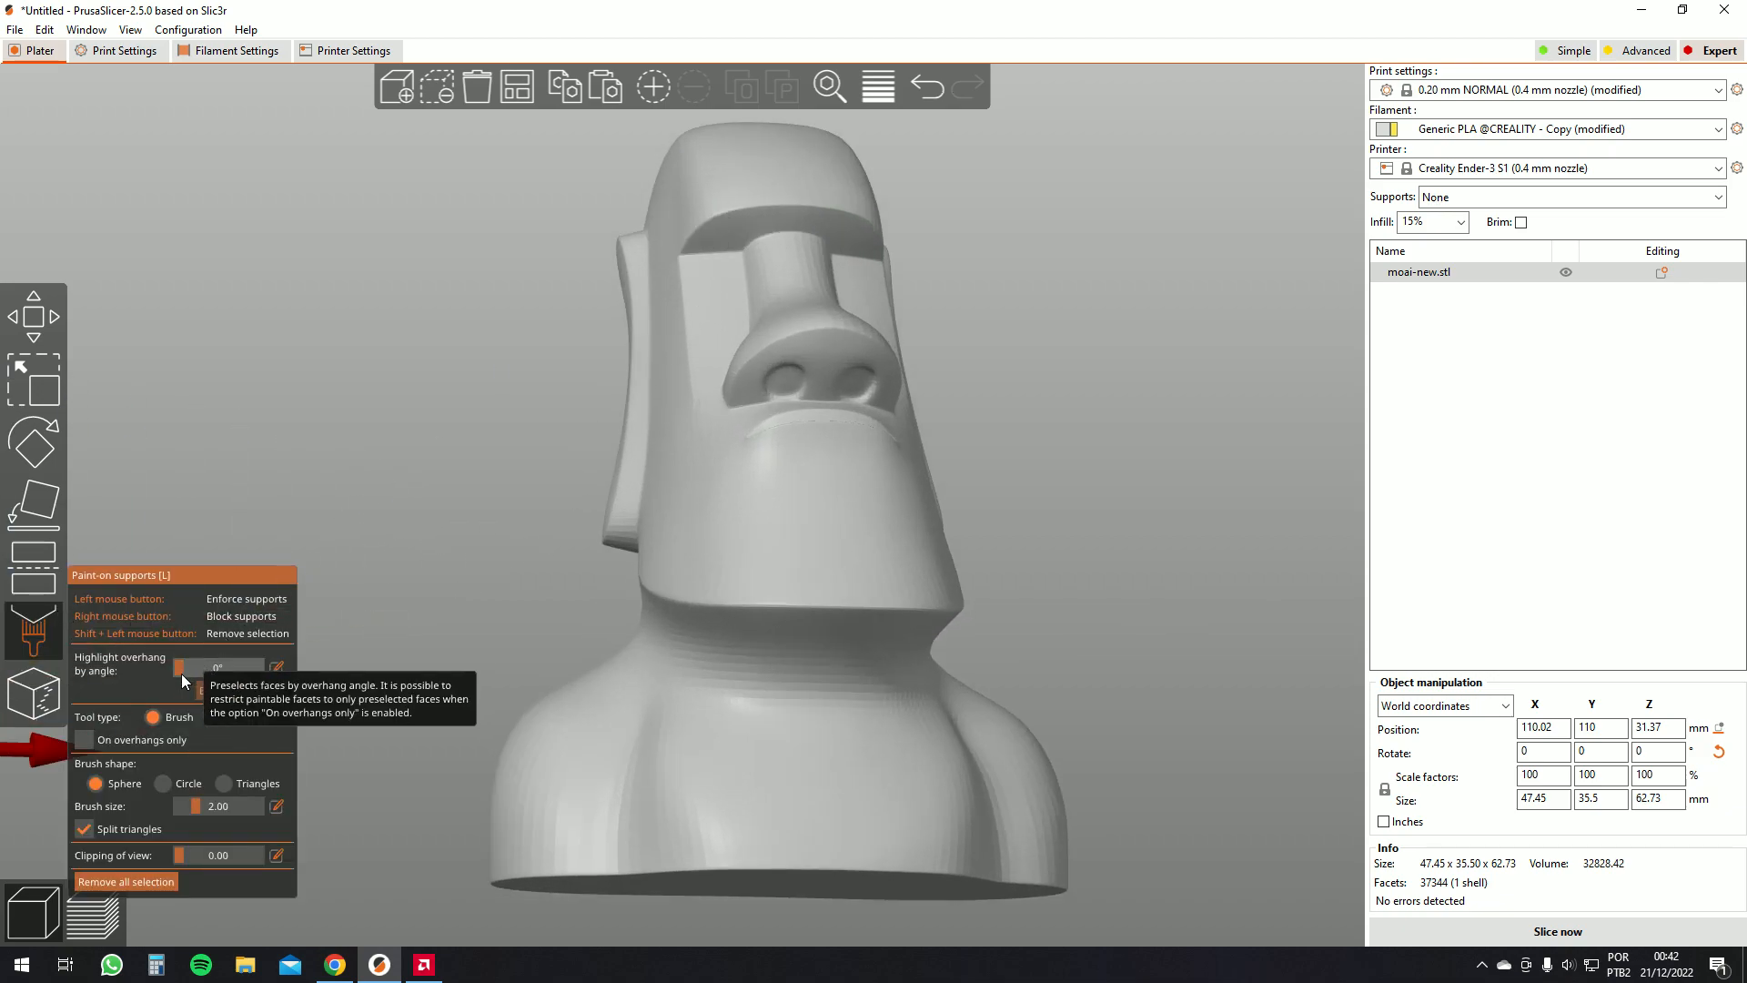
left_click_drag(180, 669, 248, 670)
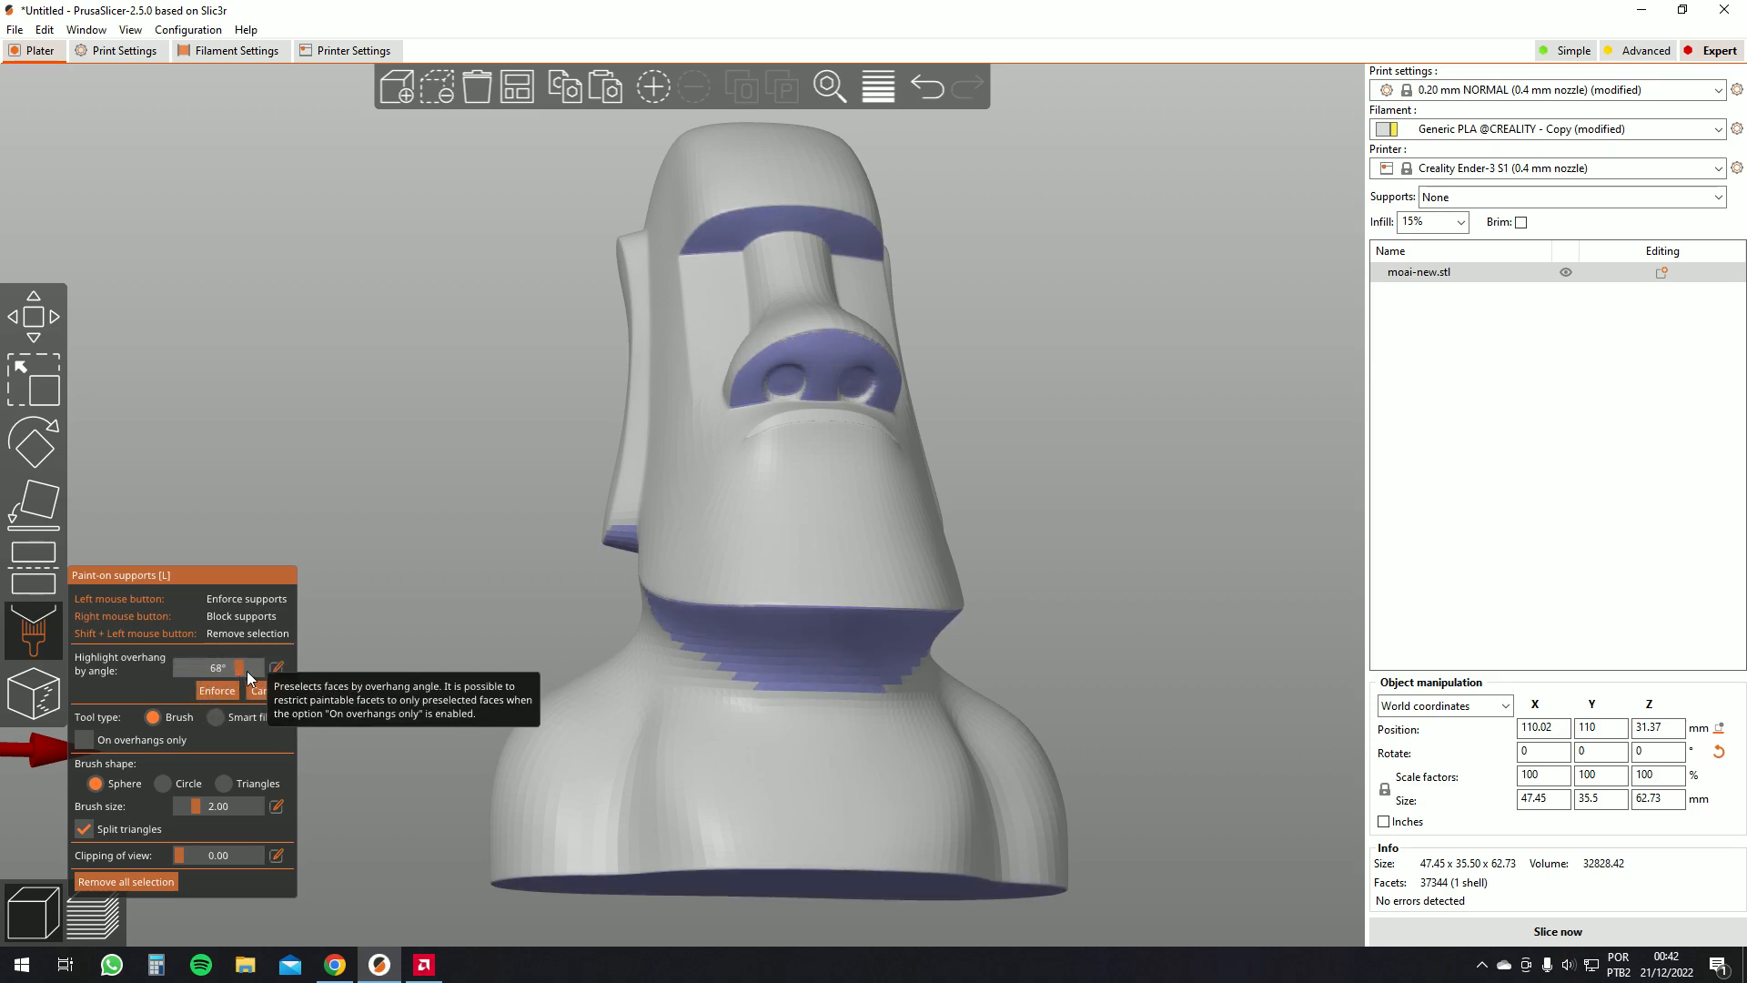
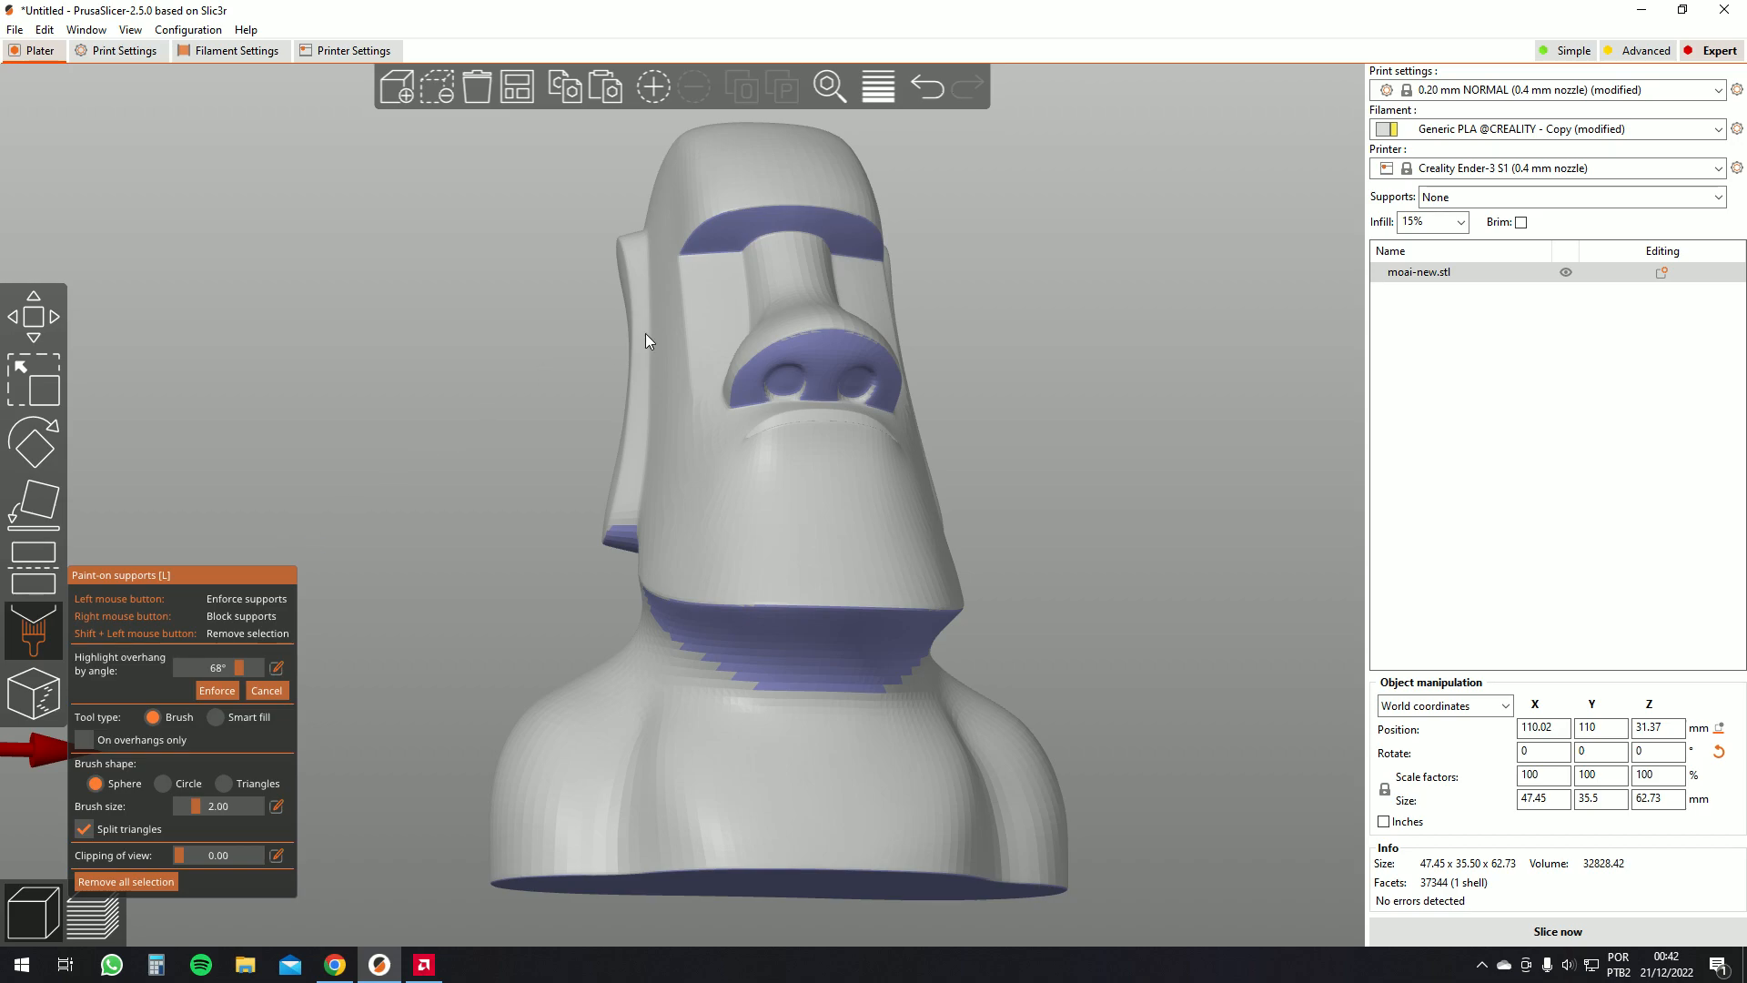
Set the highlight overhang angle to 35° and enforce supports on all highlighted overhangs of the moai
mouse_move(237, 664)
left_mouse_down()
mouse_move(188, 668)
mouse_move(256, 665)
mouse_move(193, 663)
mouse_move(214, 657)
mouse_move(210, 673)
left_mouse_up()
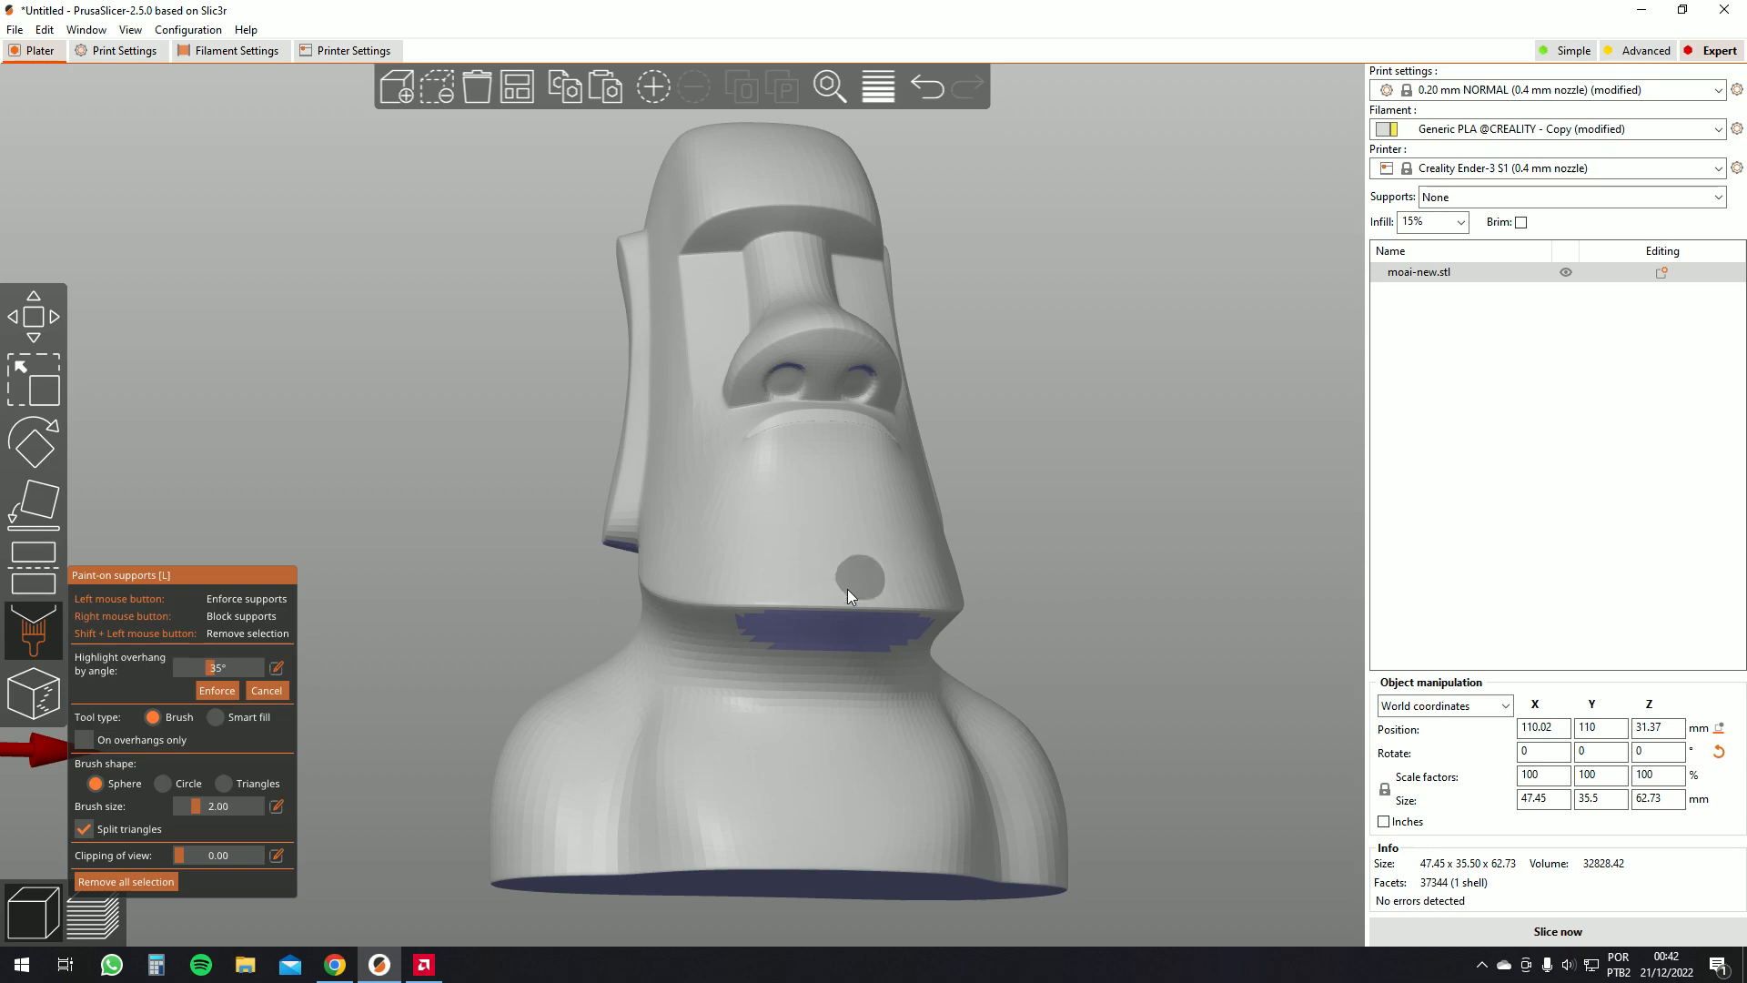
left_click_drag(1146, 558, 1033, 602)
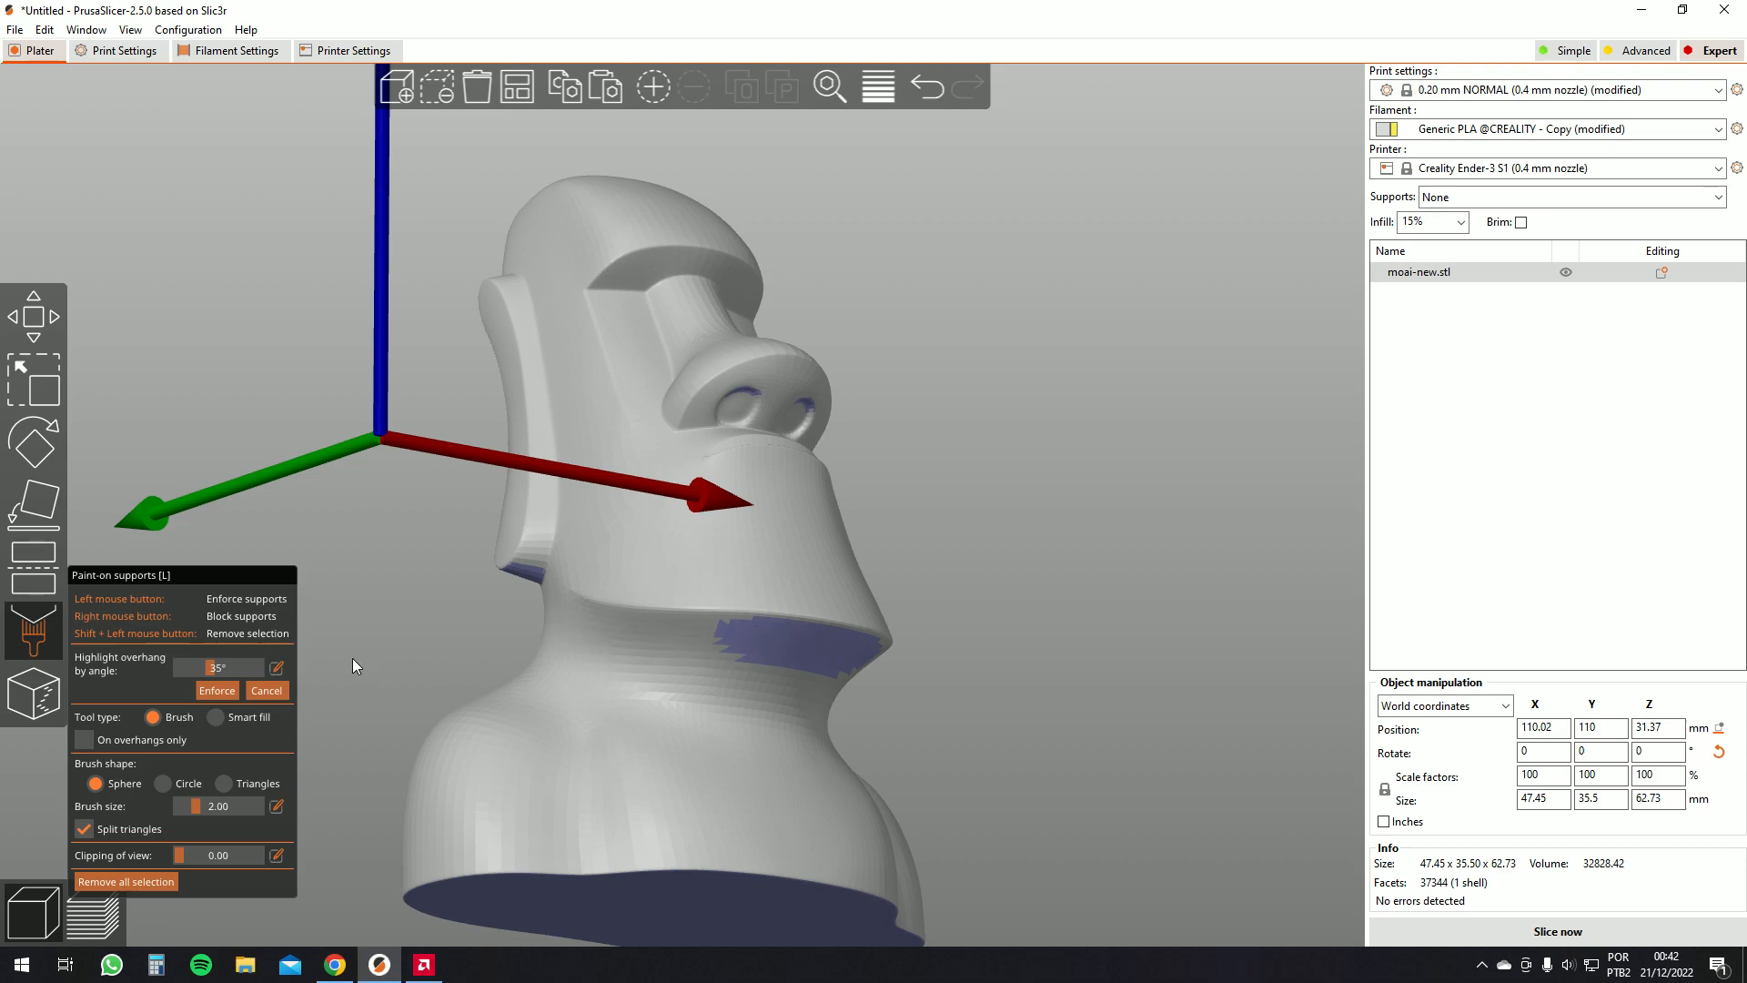
left_click_drag(1115, 621, 1029, 584)
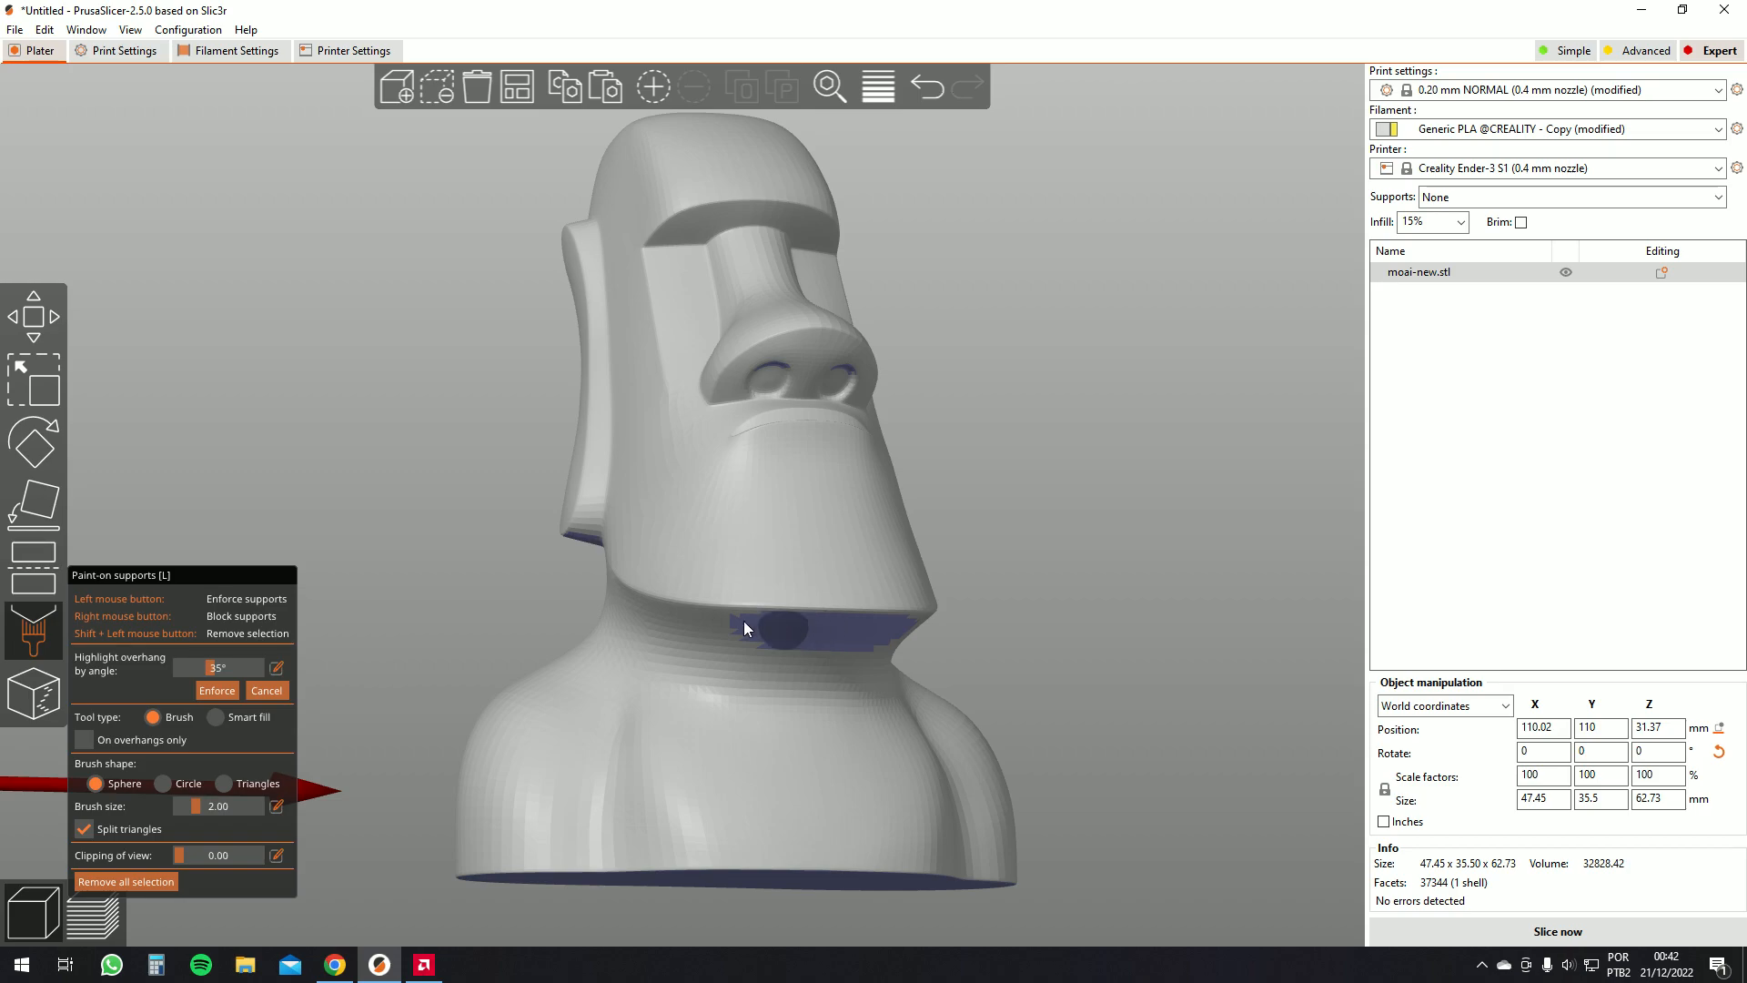
left_click(217, 691)
Set the Supports option to For support enforcers only
mouse_move(577, 646)
left_mouse_down()
mouse_move(467, 582)
mouse_move(807, 439)
left_mouse_up()
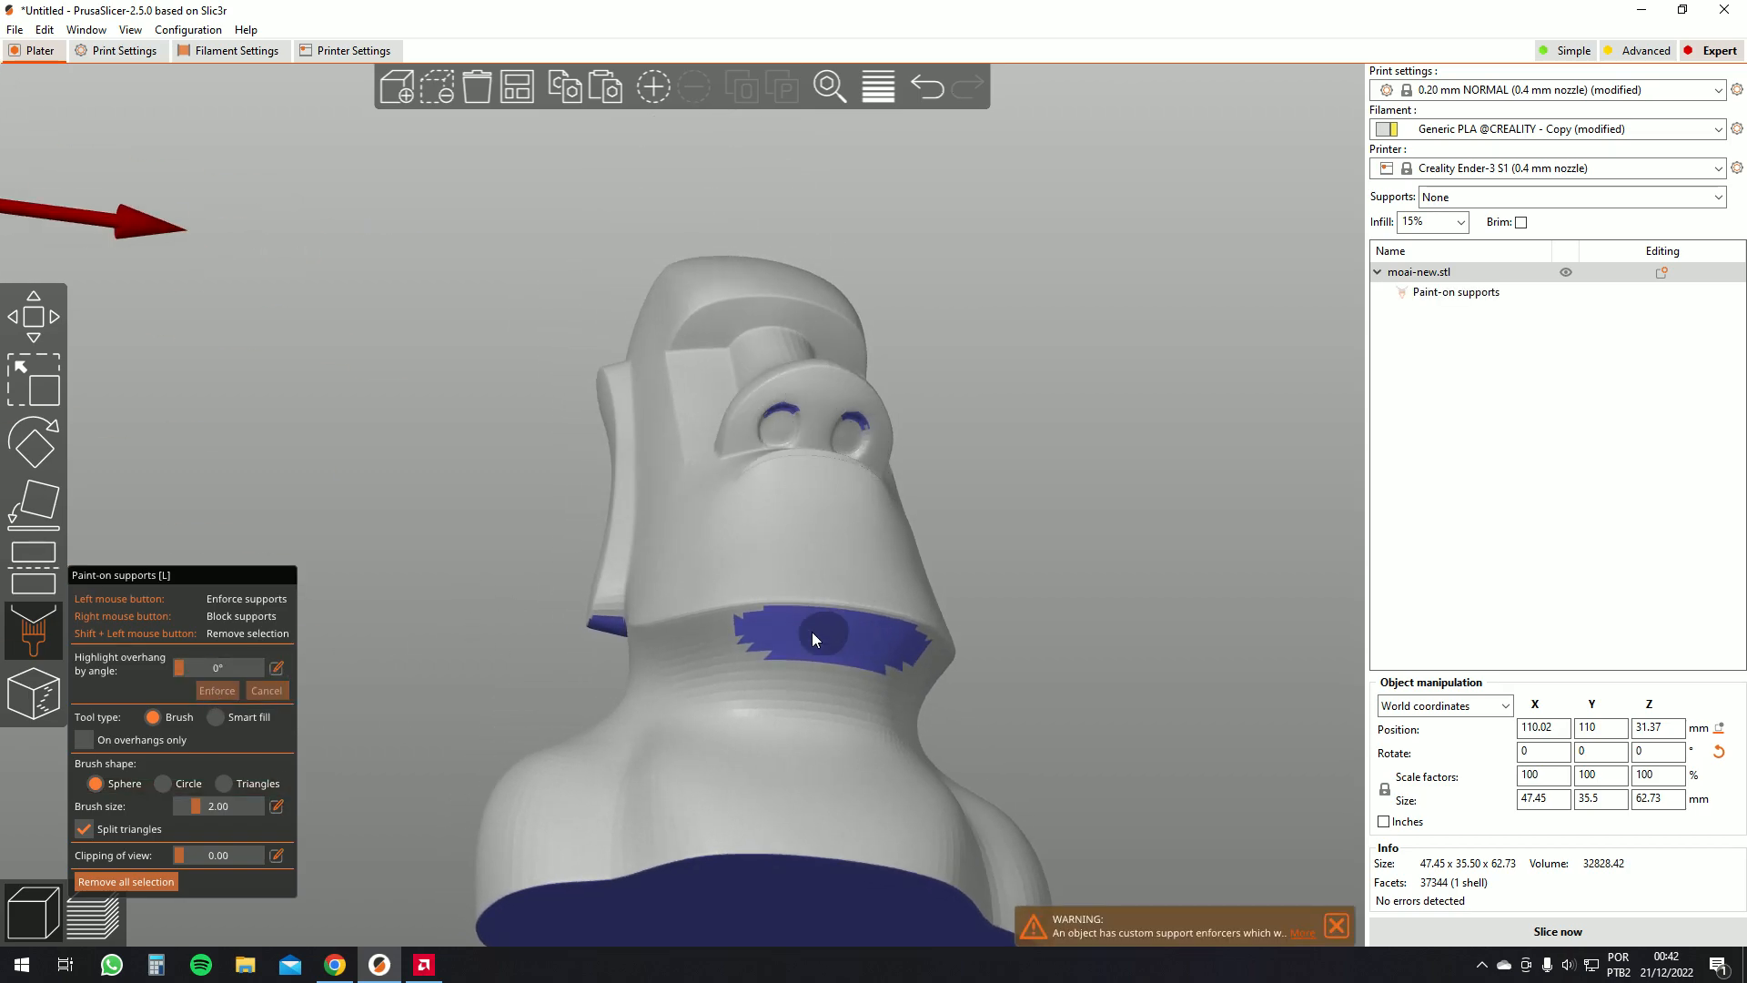
left_click_drag(1129, 573, 1014, 399)
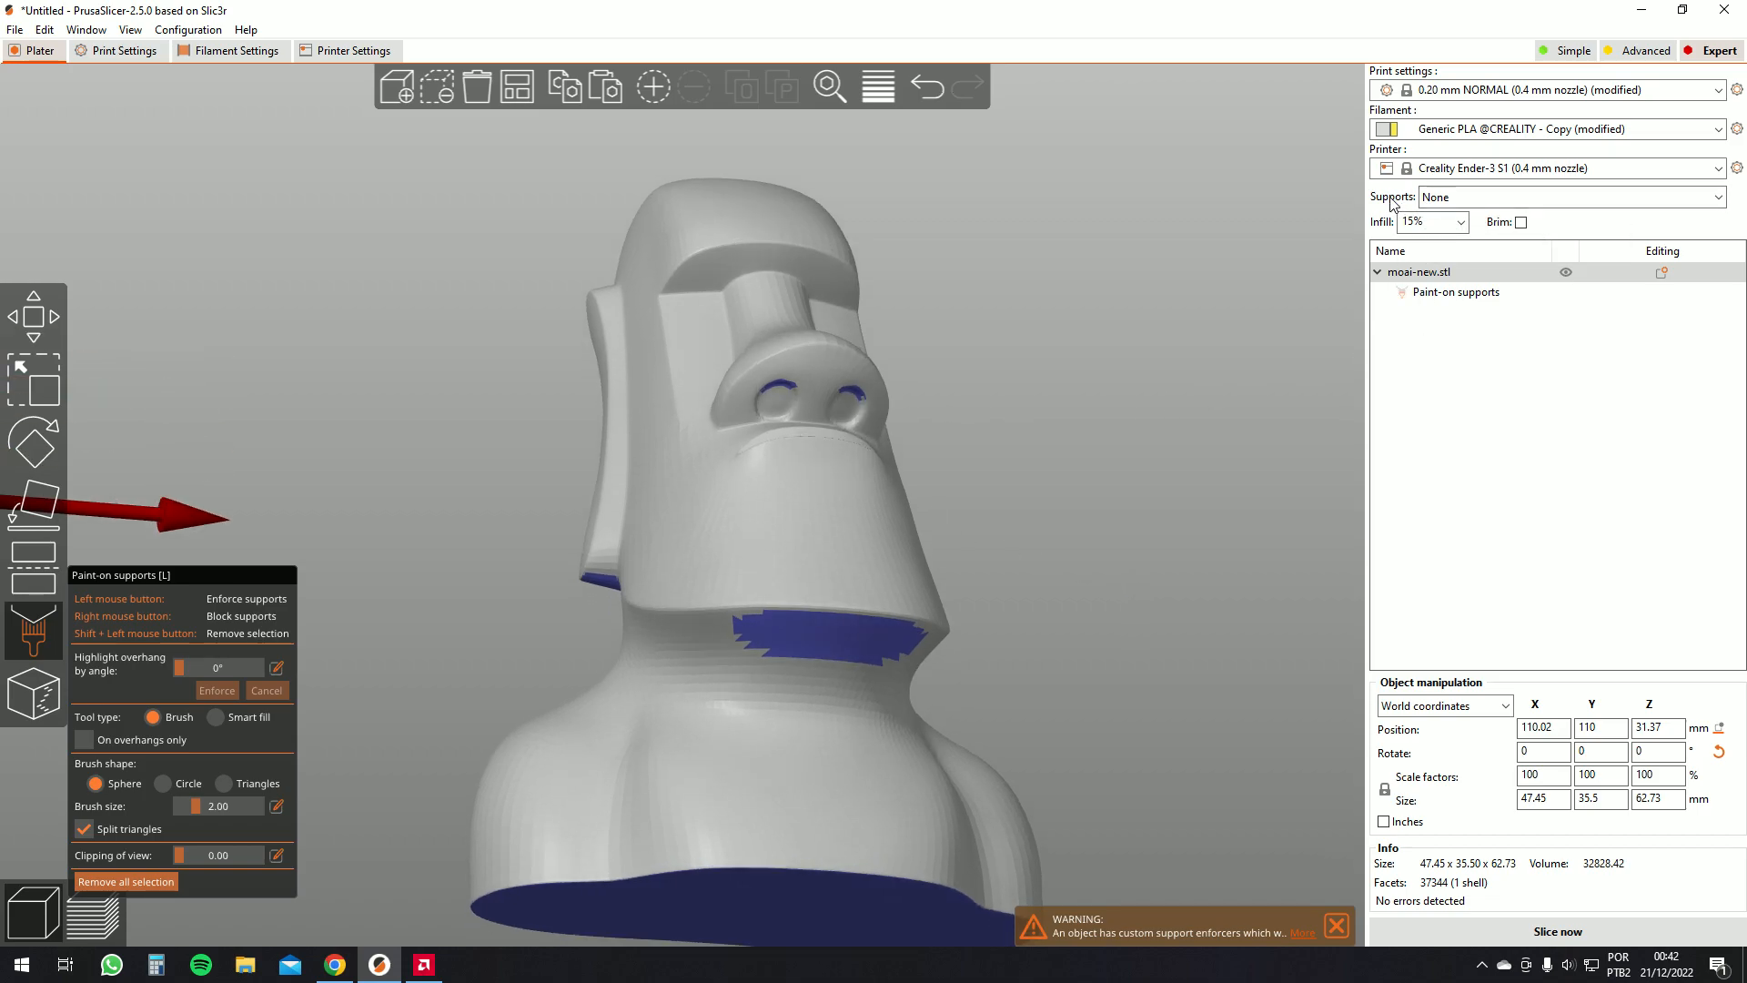
left_click(1443, 198)
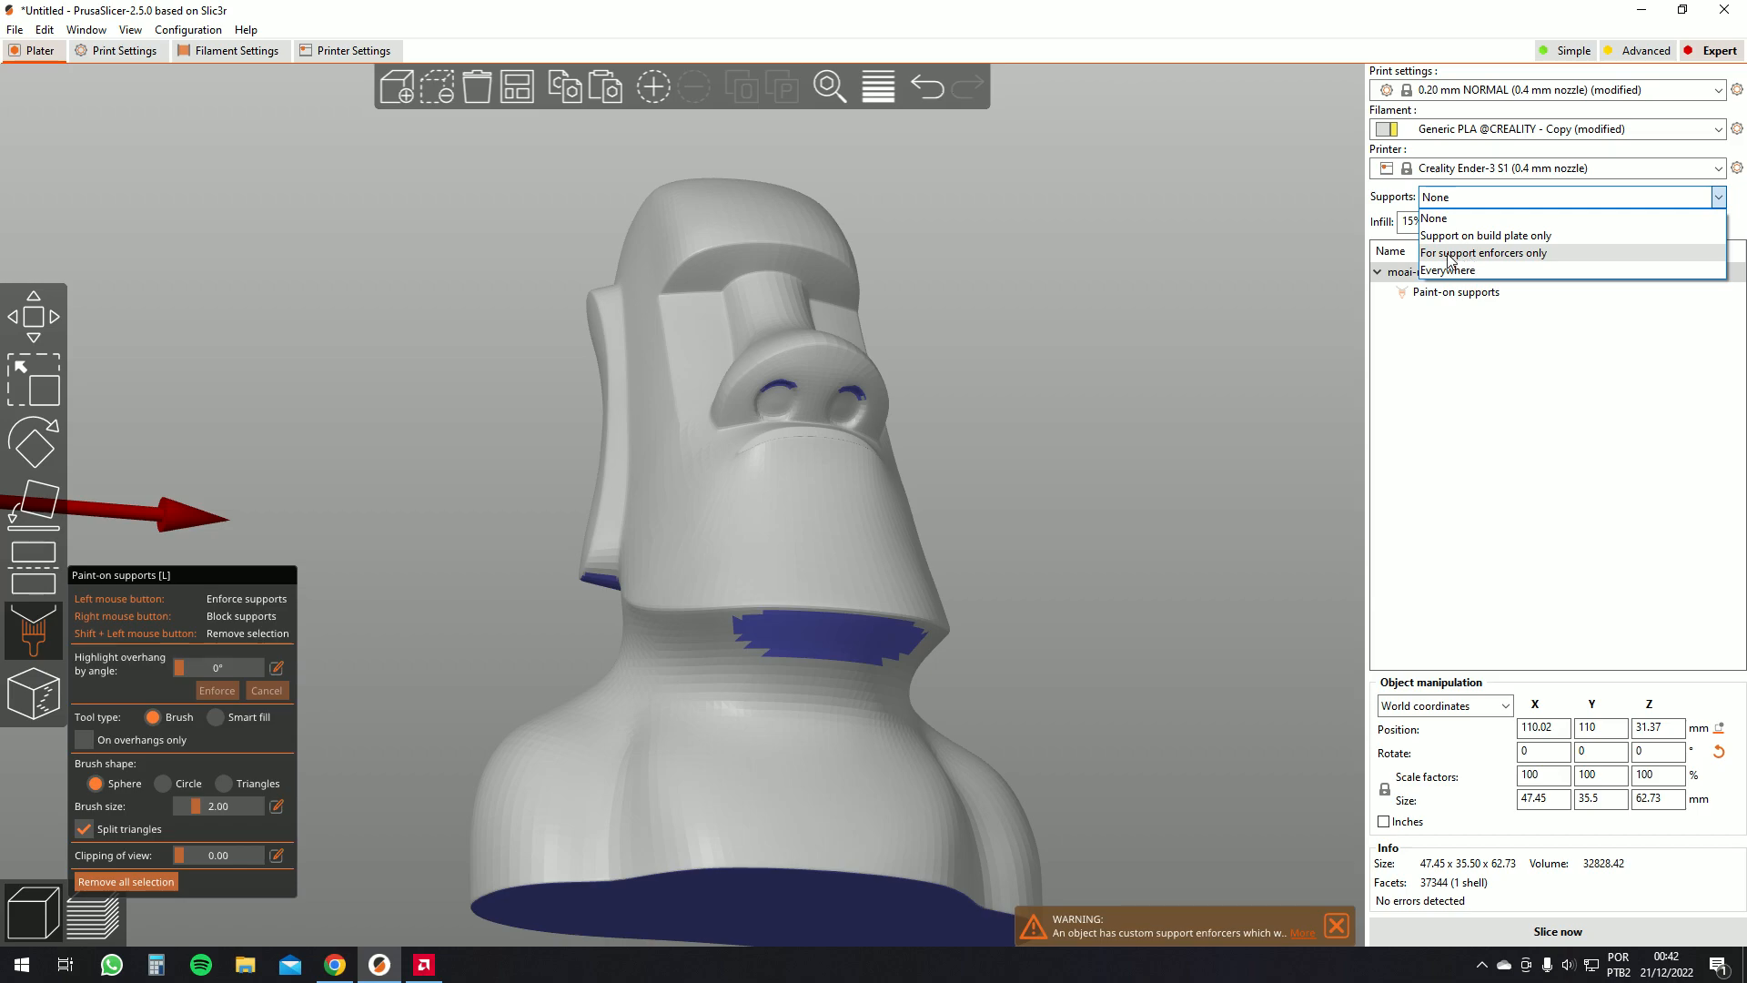
left_click_drag(1190, 353, 1198, 376)
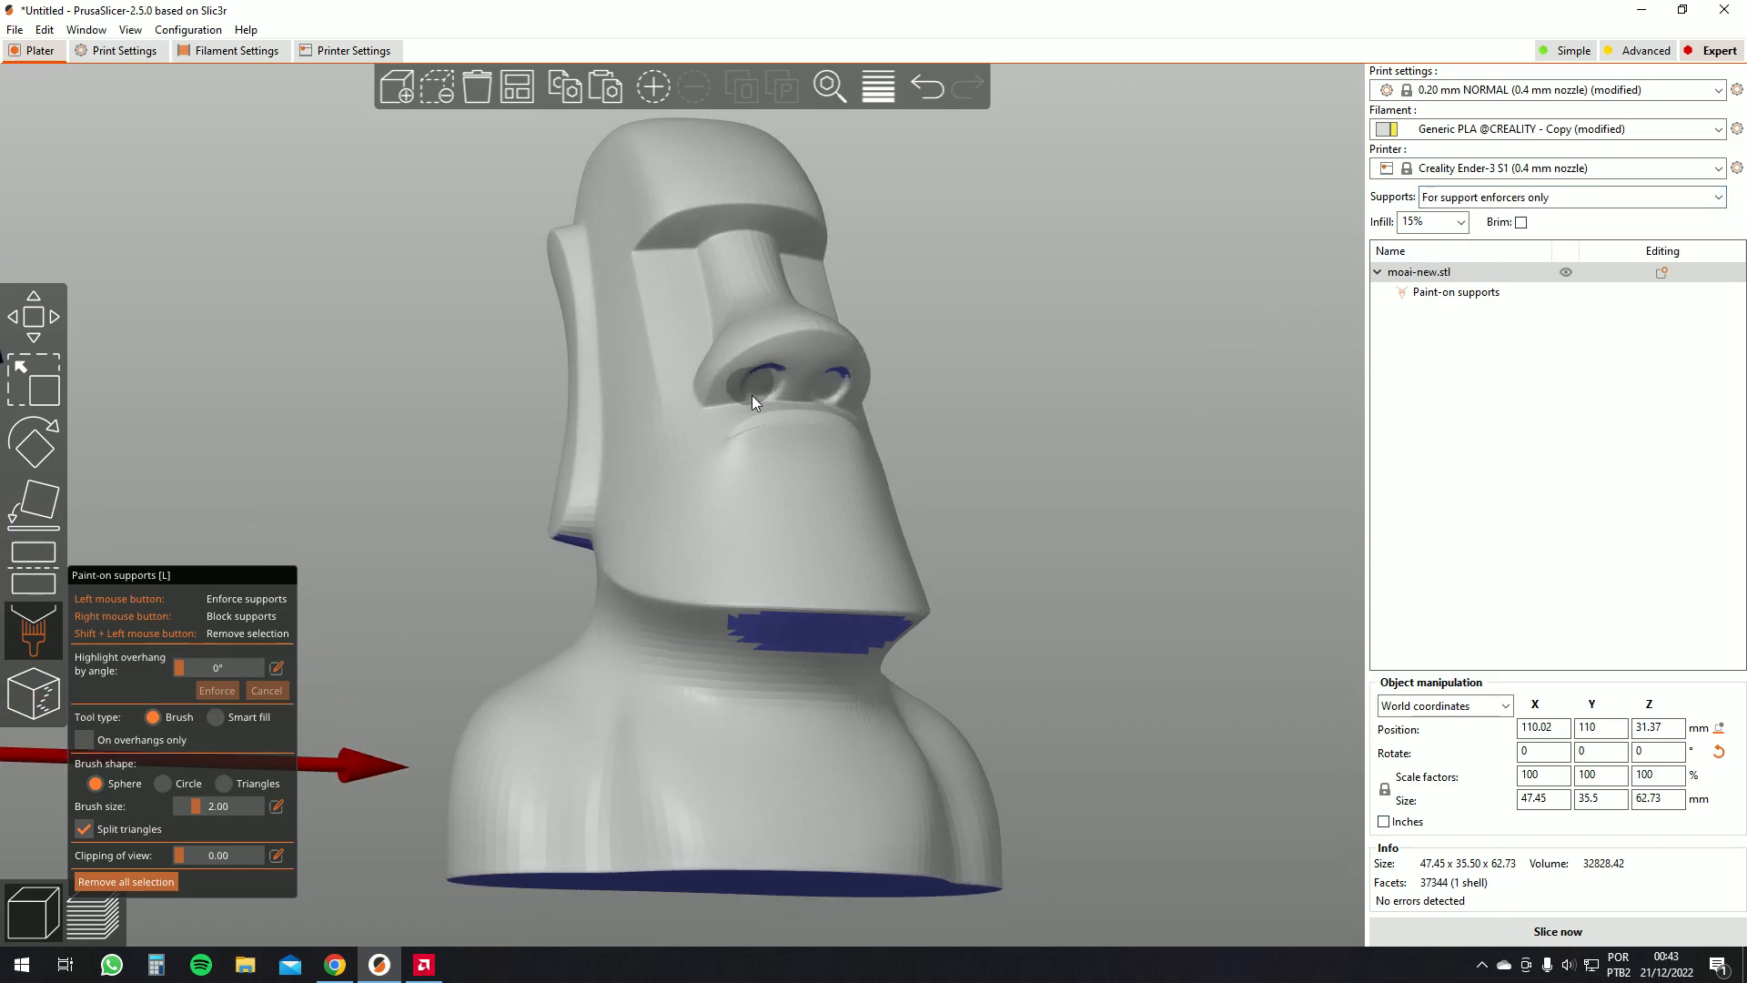
Slice the model and switch to the preview to inspect the generated supports
mouse_move(1084, 622)
left_mouse_down()
mouse_move(1127, 591)
mouse_move(1087, 618)
left_mouse_up()
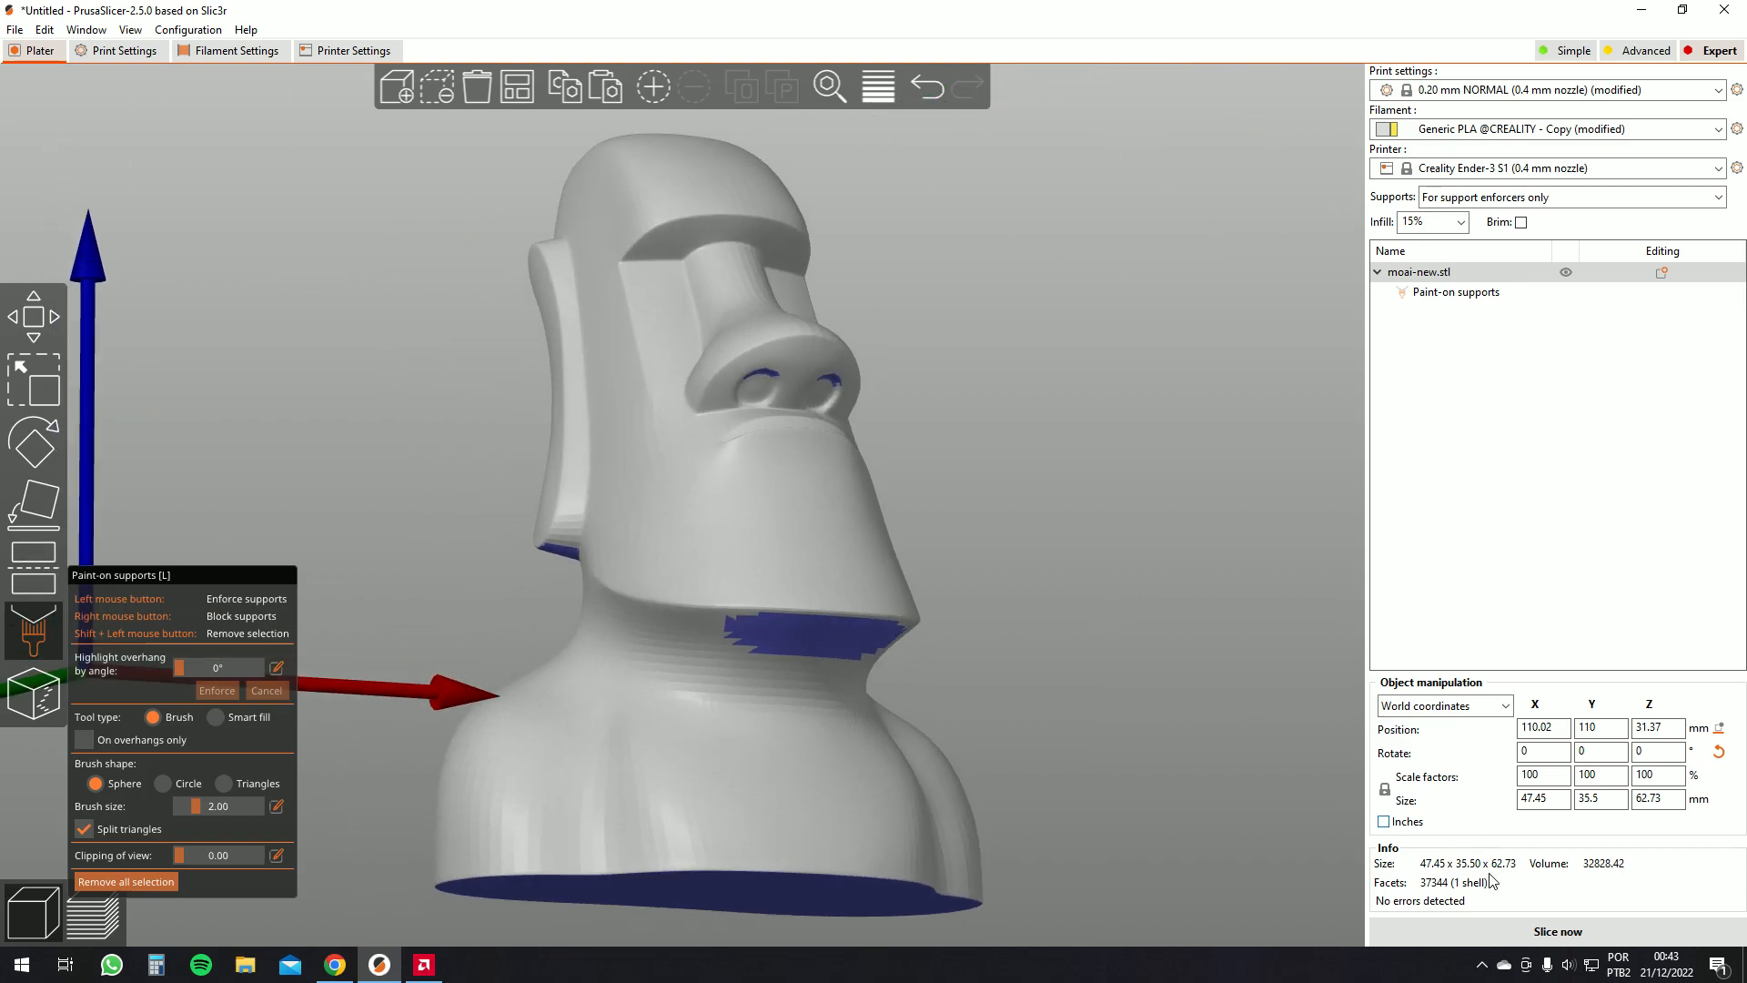
left_click(1504, 936)
left_click_drag(943, 590, 923, 619)
scroll(877, 392, "up", 5)
mouse_move(1025, 402)
left_mouse_down()
mouse_move(1065, 395)
mouse_move(955, 414)
left_mouse_up()
left_click(33, 867)
left_click(92, 913)
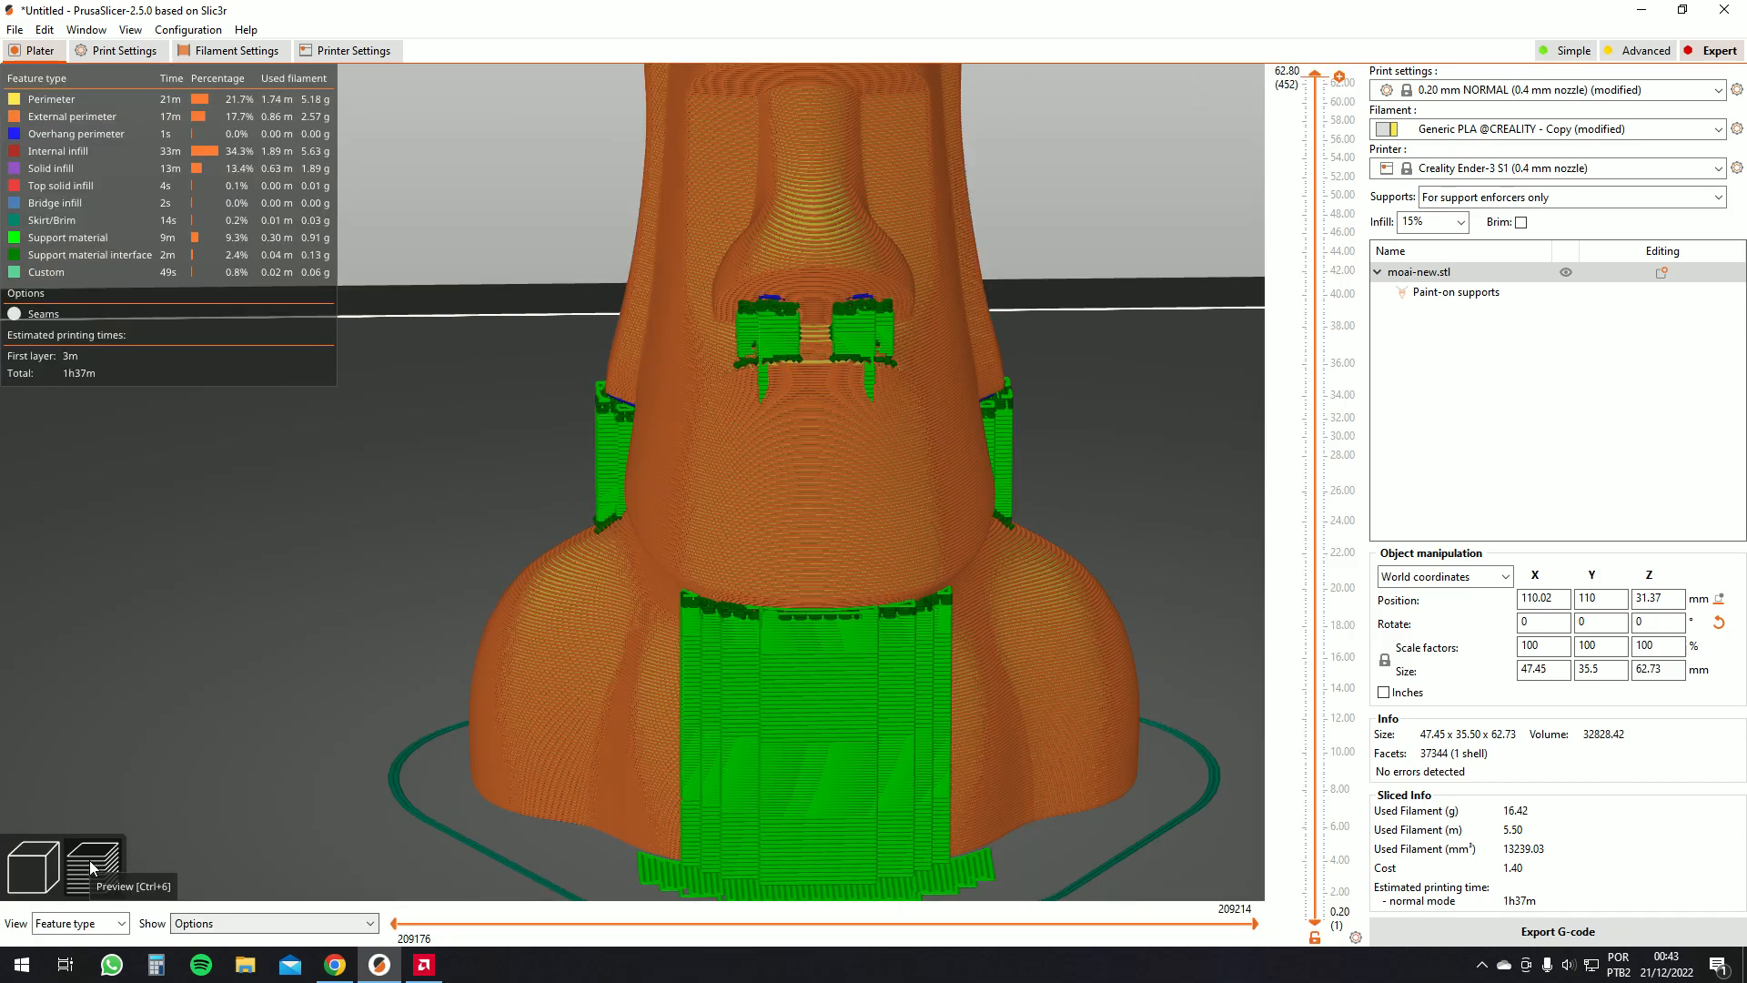
Return to the 3D view and remove all painted support enforcers from the moai
left_click(51, 866)
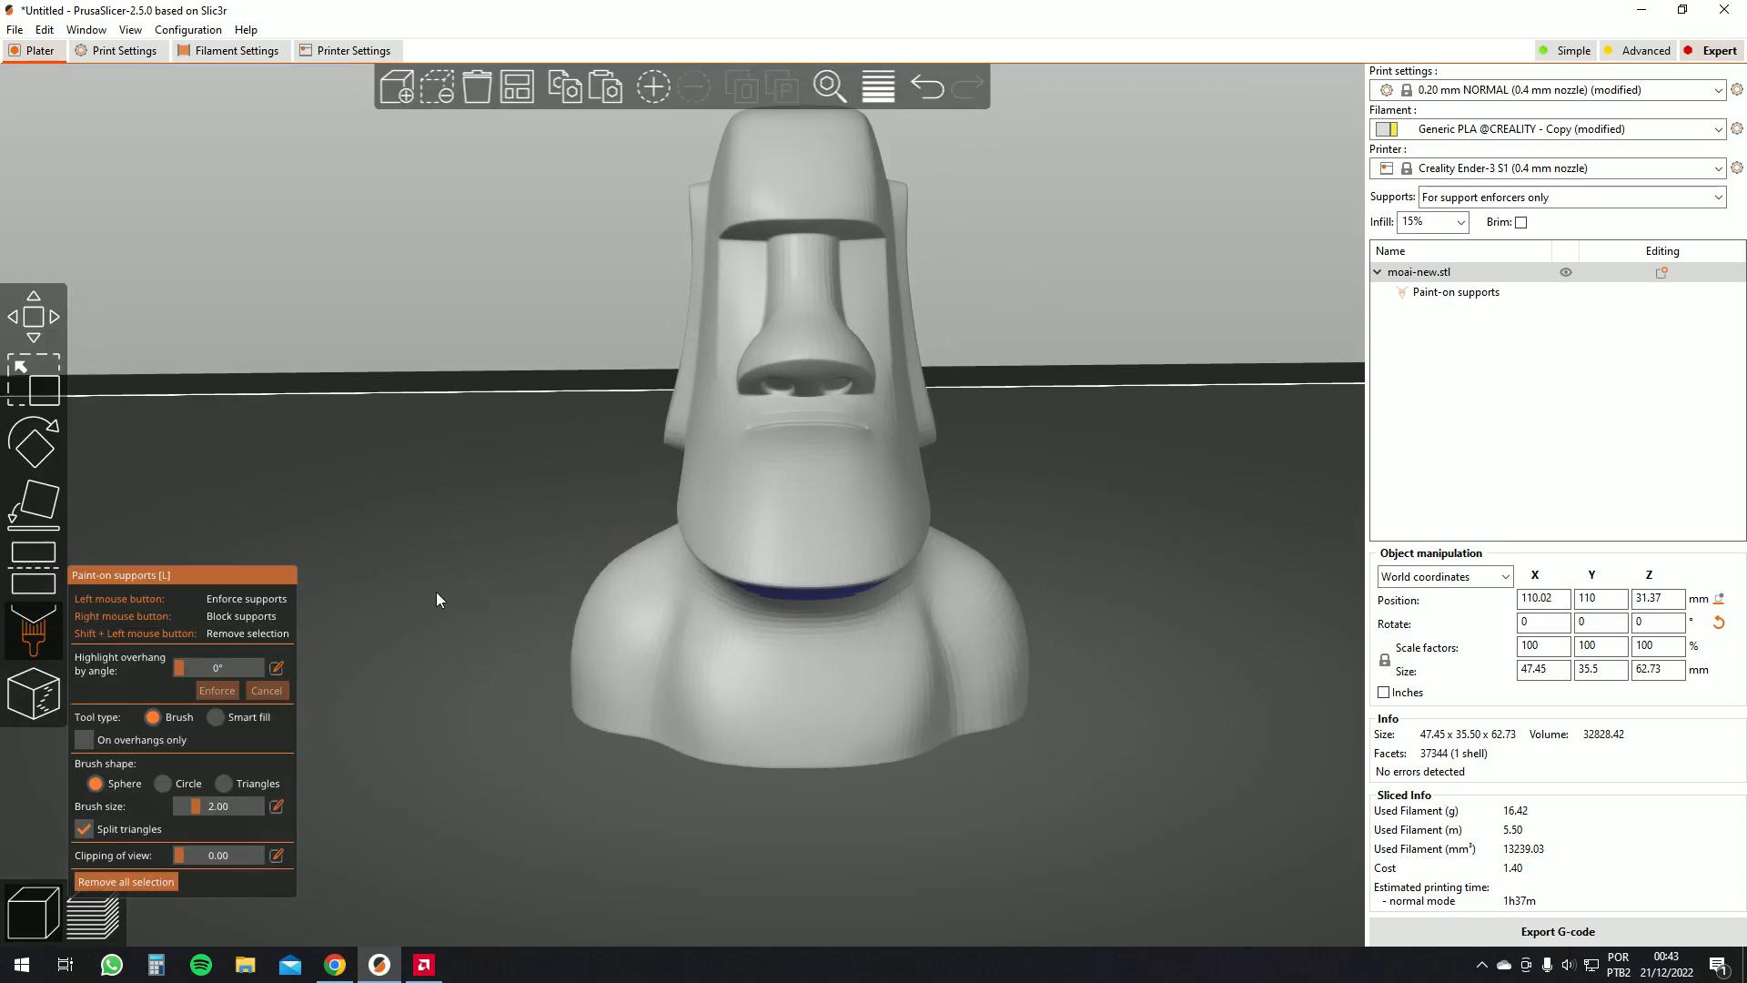
mouse_move(435, 591)
left_mouse_down()
mouse_move(338, 685)
mouse_move(694, 424)
left_mouse_up()
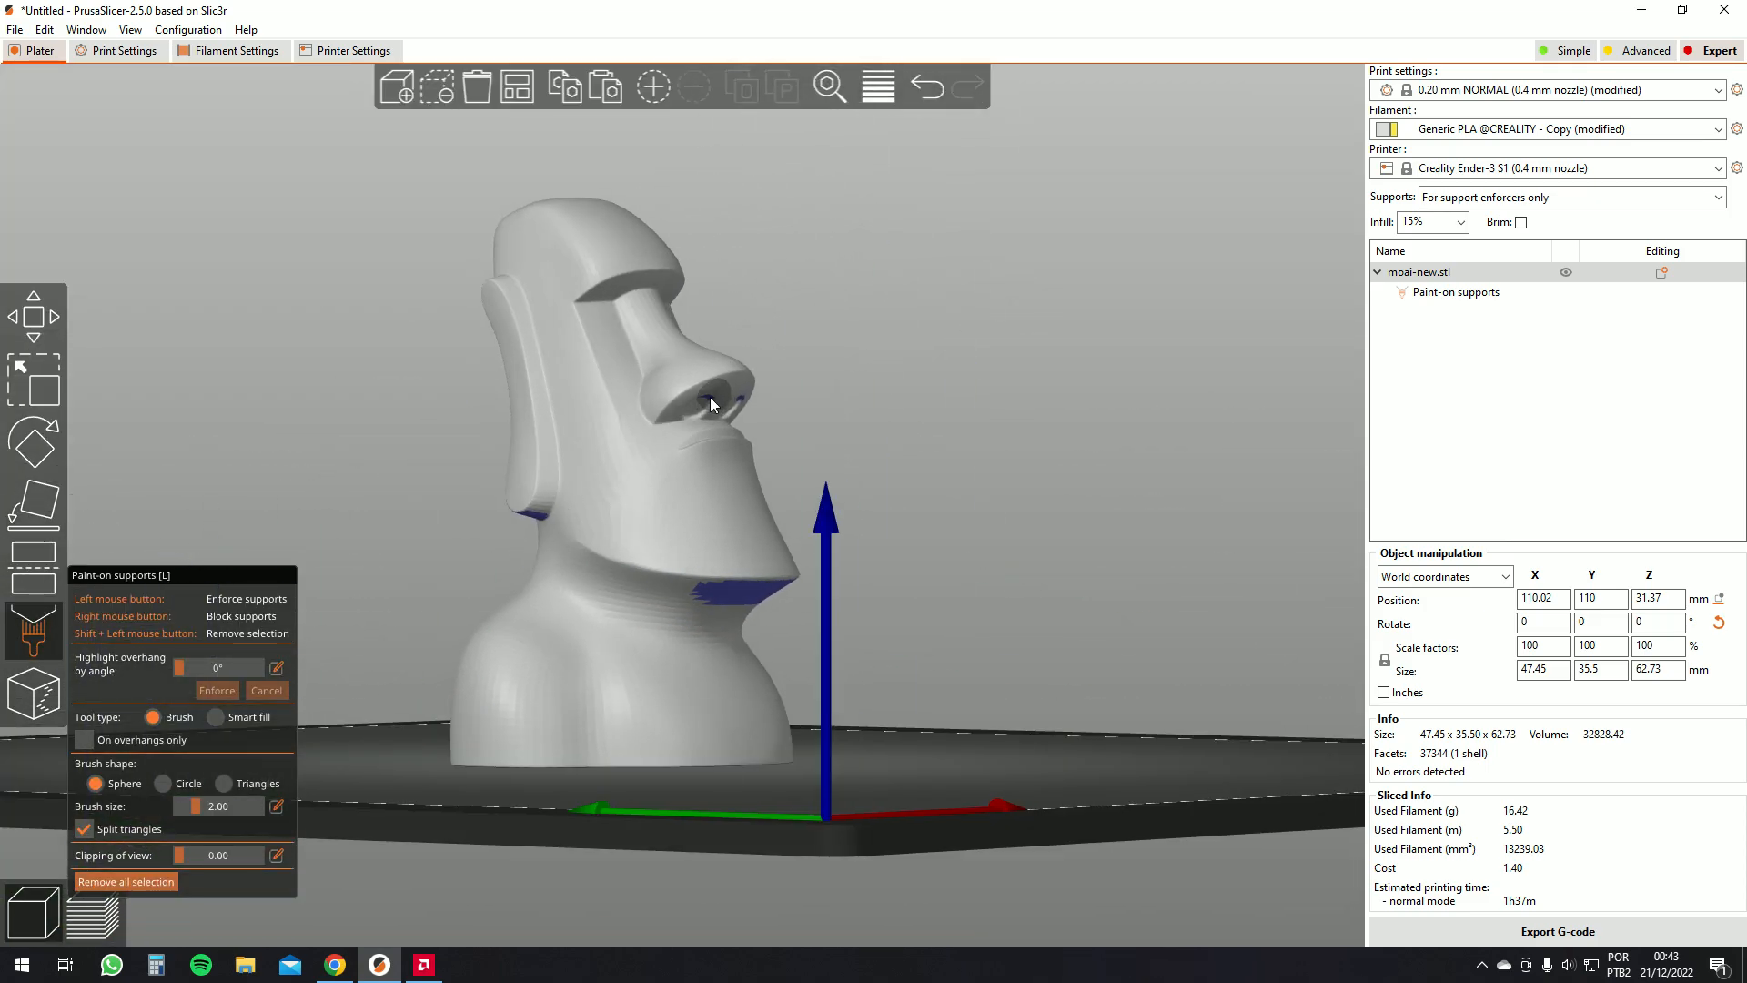
left_click_drag(359, 508, 346, 513)
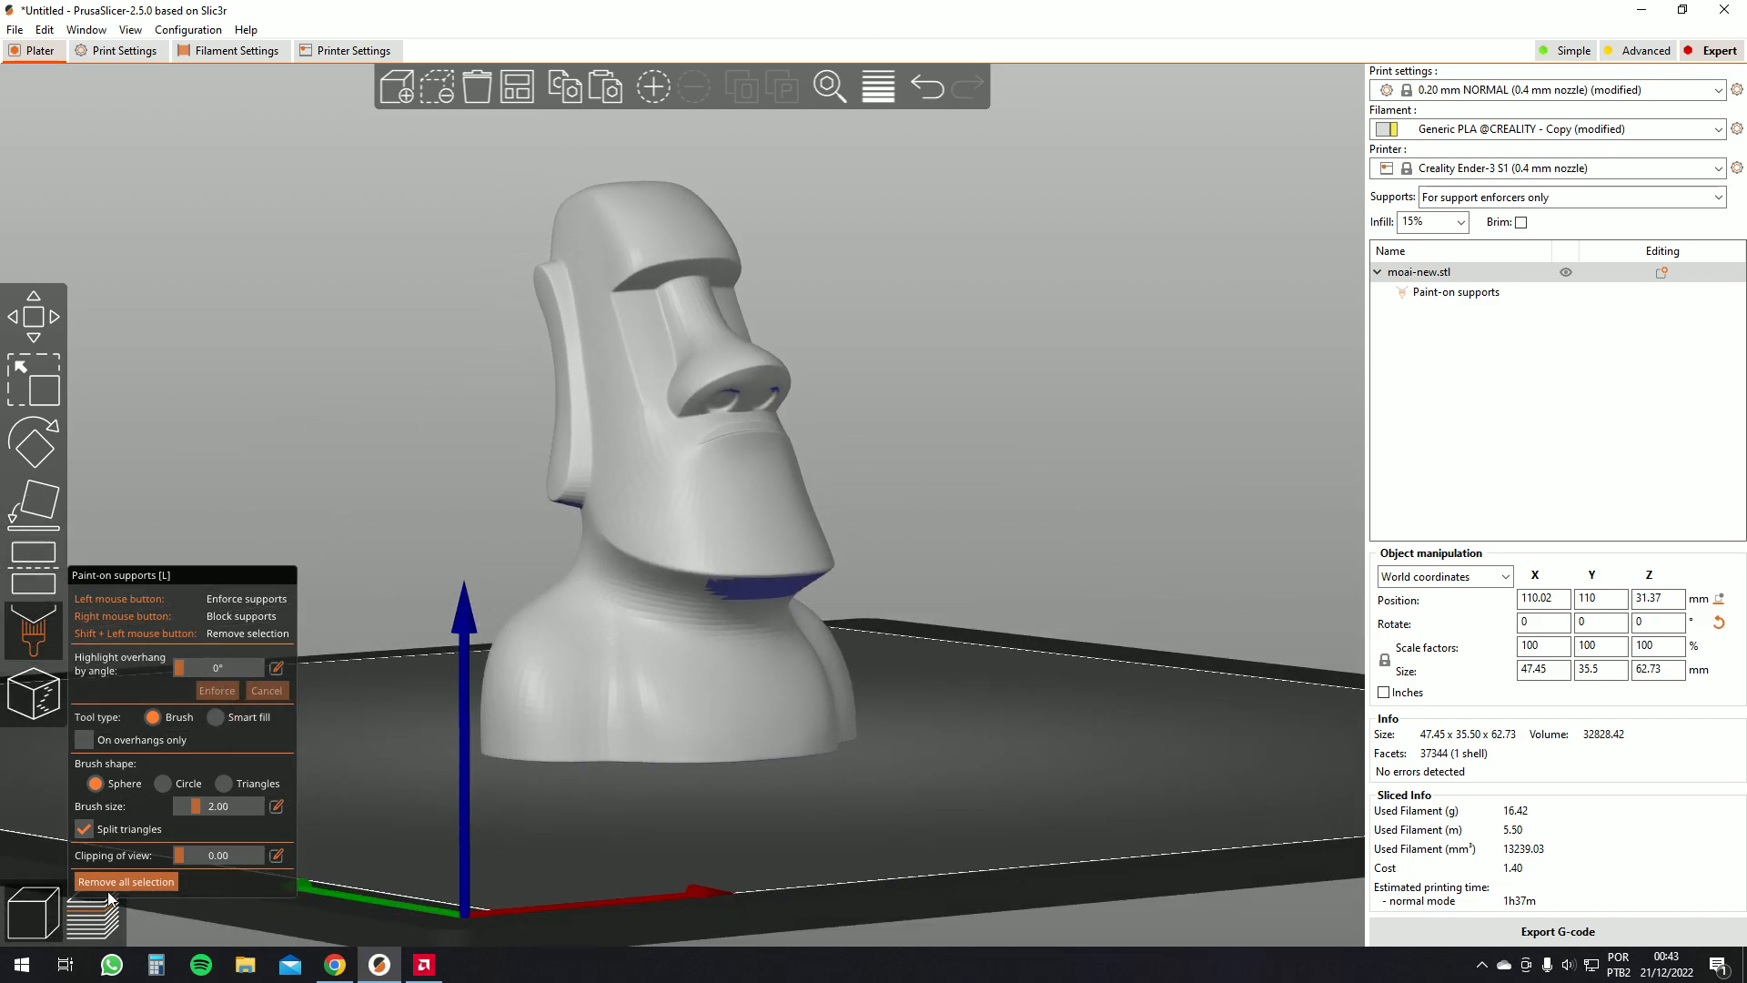
left_click(138, 884)
Set the brush size to 2.76 and paint support enforcers under the moai's chin
left_click_drag(390, 624, 342, 669)
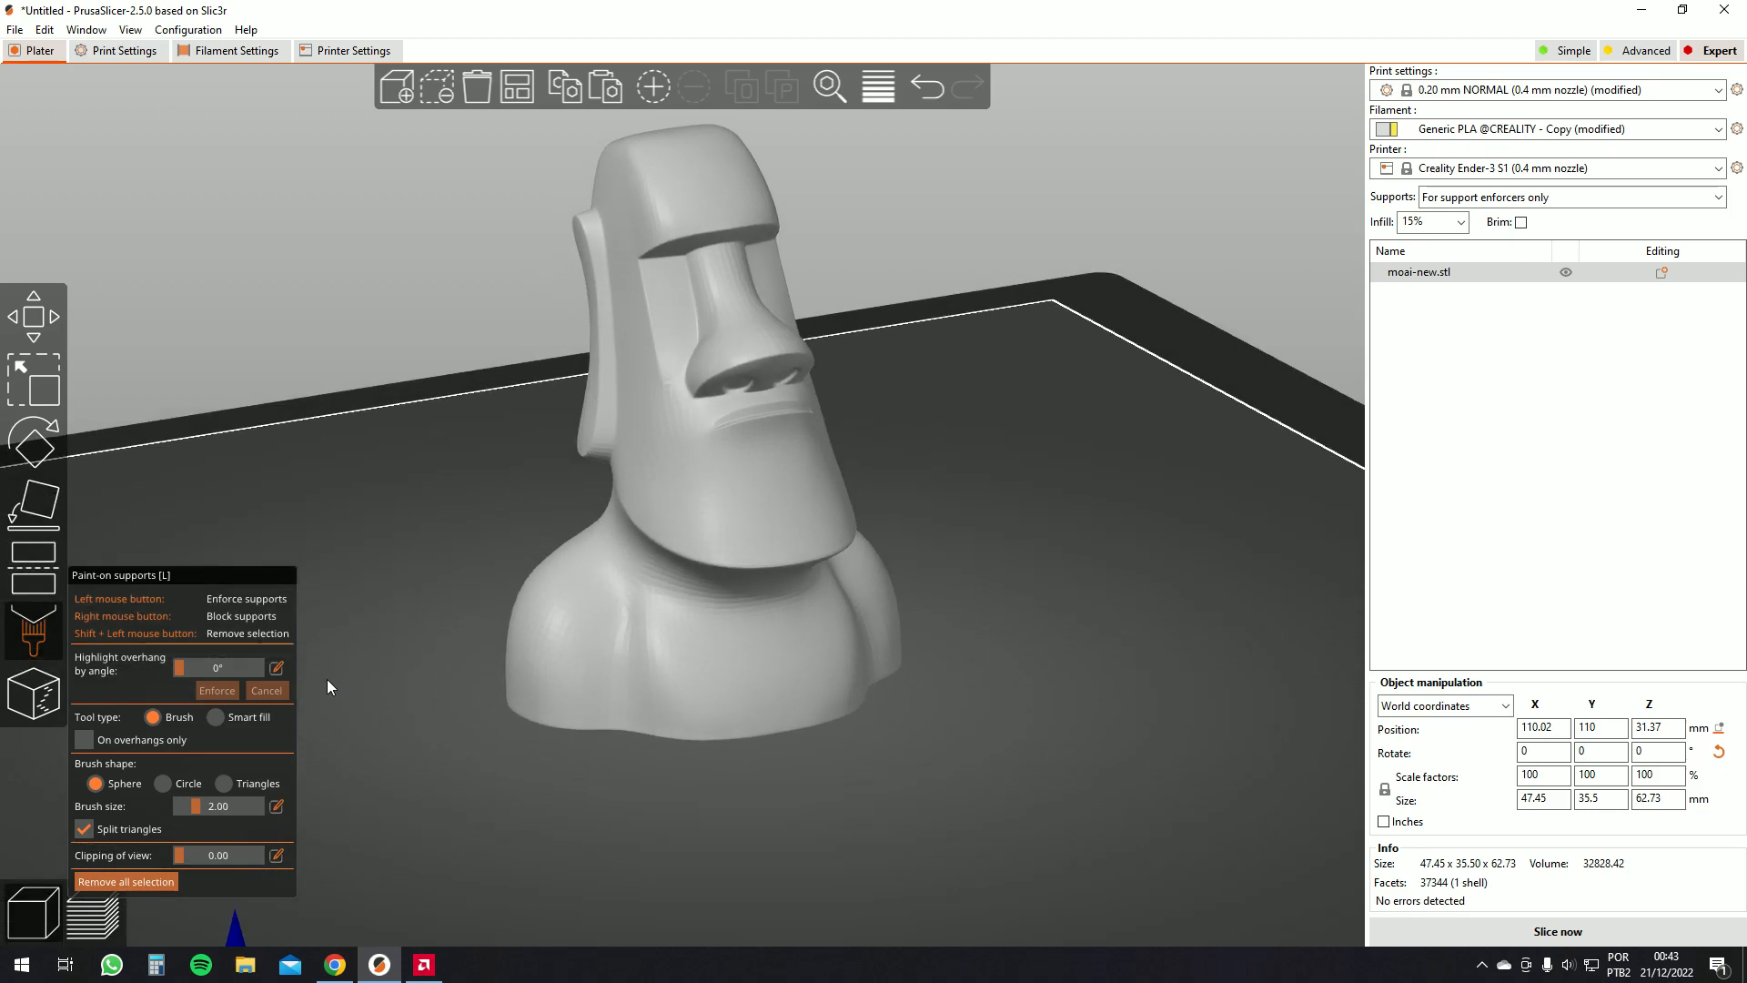
left_click_drag(968, 780, 1079, 689)
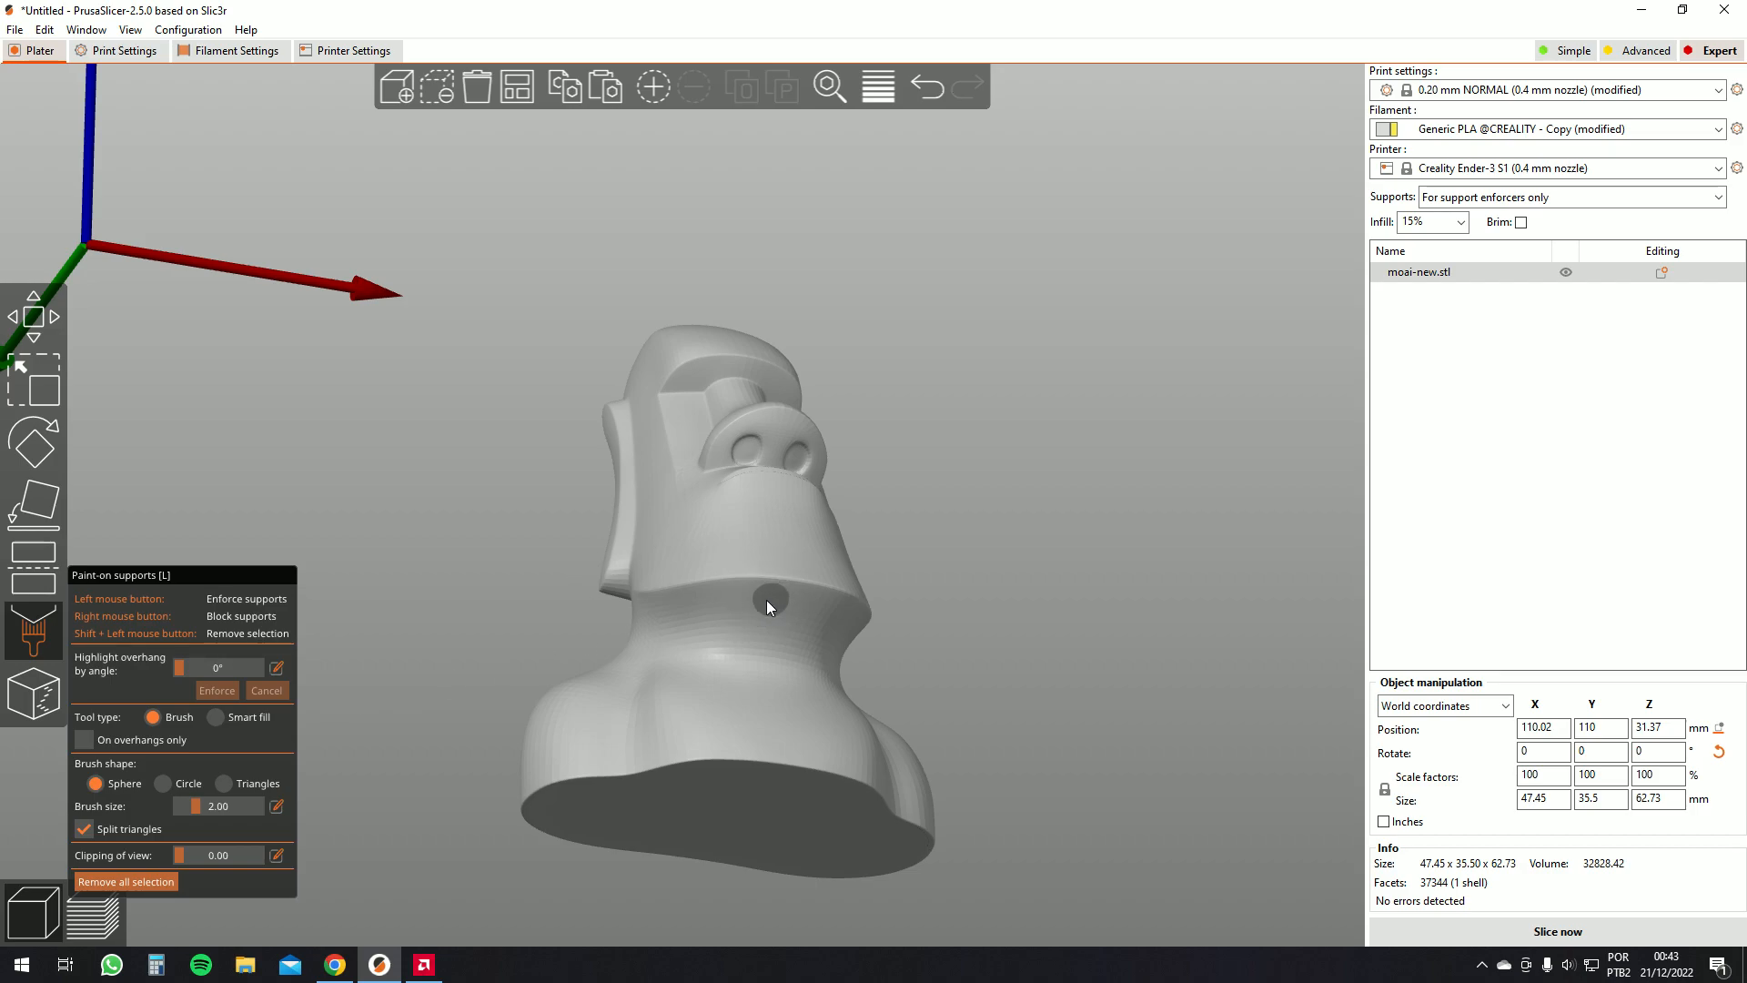
mouse_move(200, 807)
left_mouse_down()
mouse_move(240, 807)
mouse_move(204, 810)
left_mouse_up()
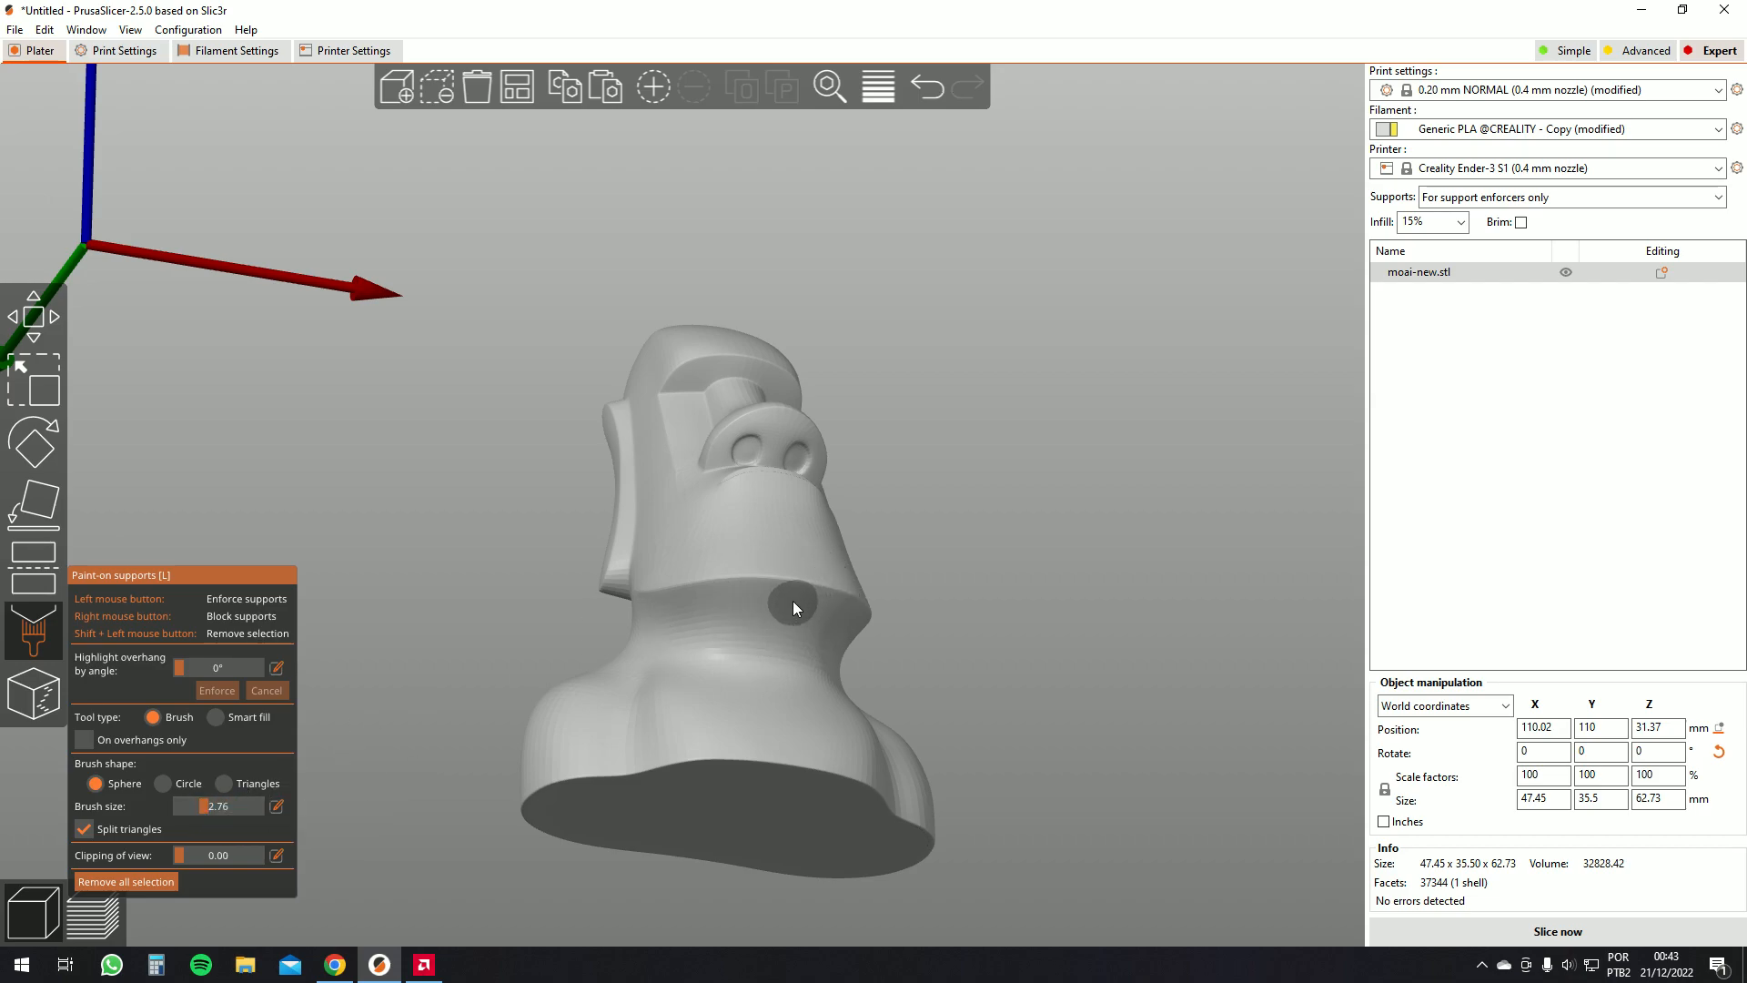
left_click_drag(1037, 606, 1014, 600)
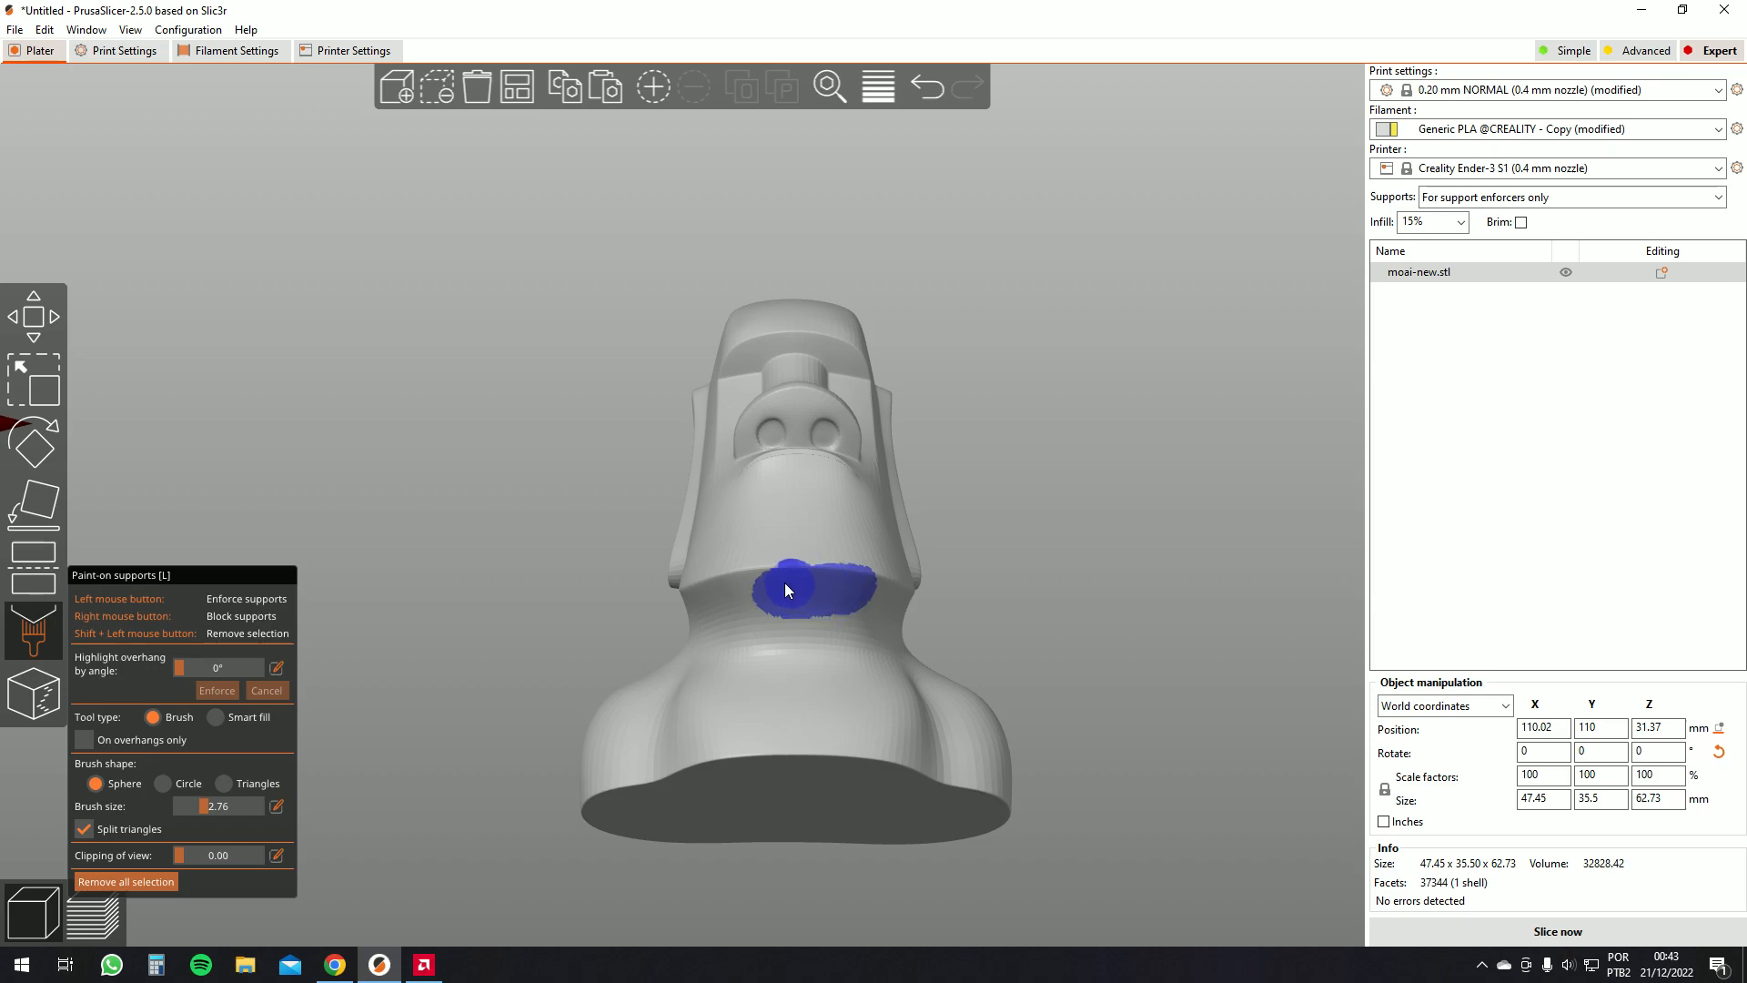
left_click_drag(838, 598, 873, 588)
Paint support blockers on both sides of the chin and slice the model again
mouse_move(1101, 605)
left_mouse_down()
mouse_move(1093, 629)
mouse_move(1068, 597)
left_mouse_up()
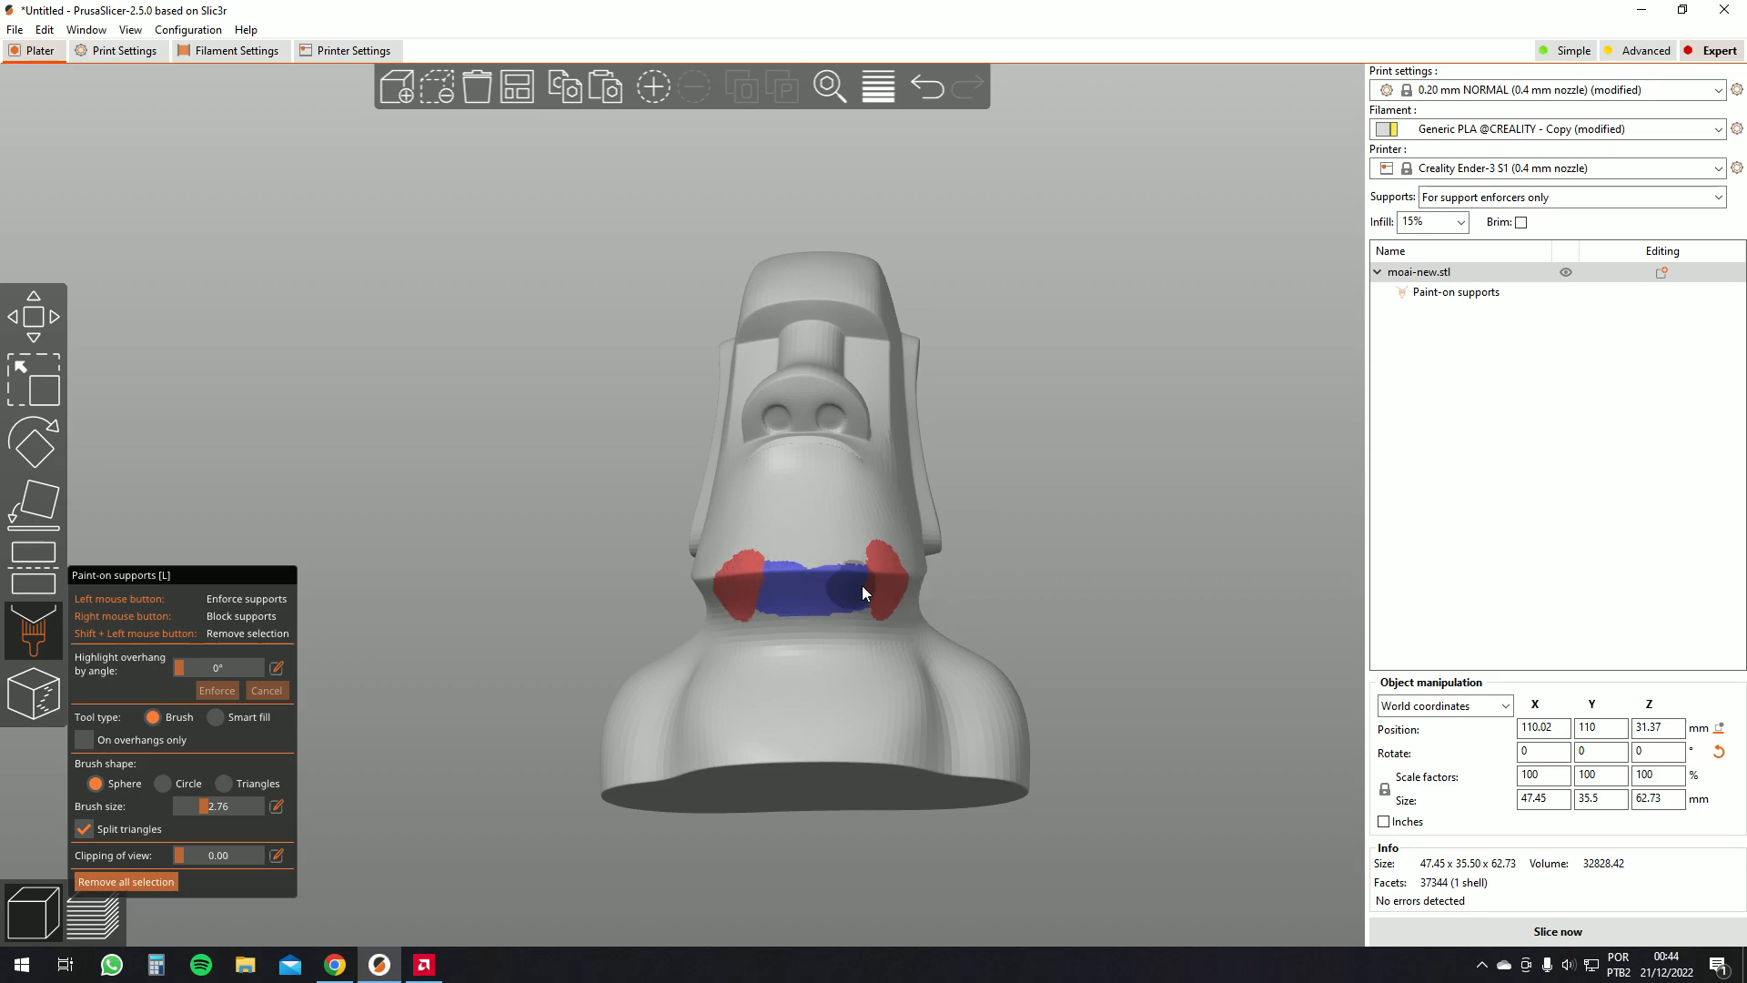
left_click(1475, 941)
mouse_move(1078, 681)
left_mouse_down()
mouse_move(1105, 673)
mouse_move(1154, 708)
mouse_move(1106, 665)
left_mouse_up()
left_click_drag(770, 445, 786, 584)
left_click(33, 874)
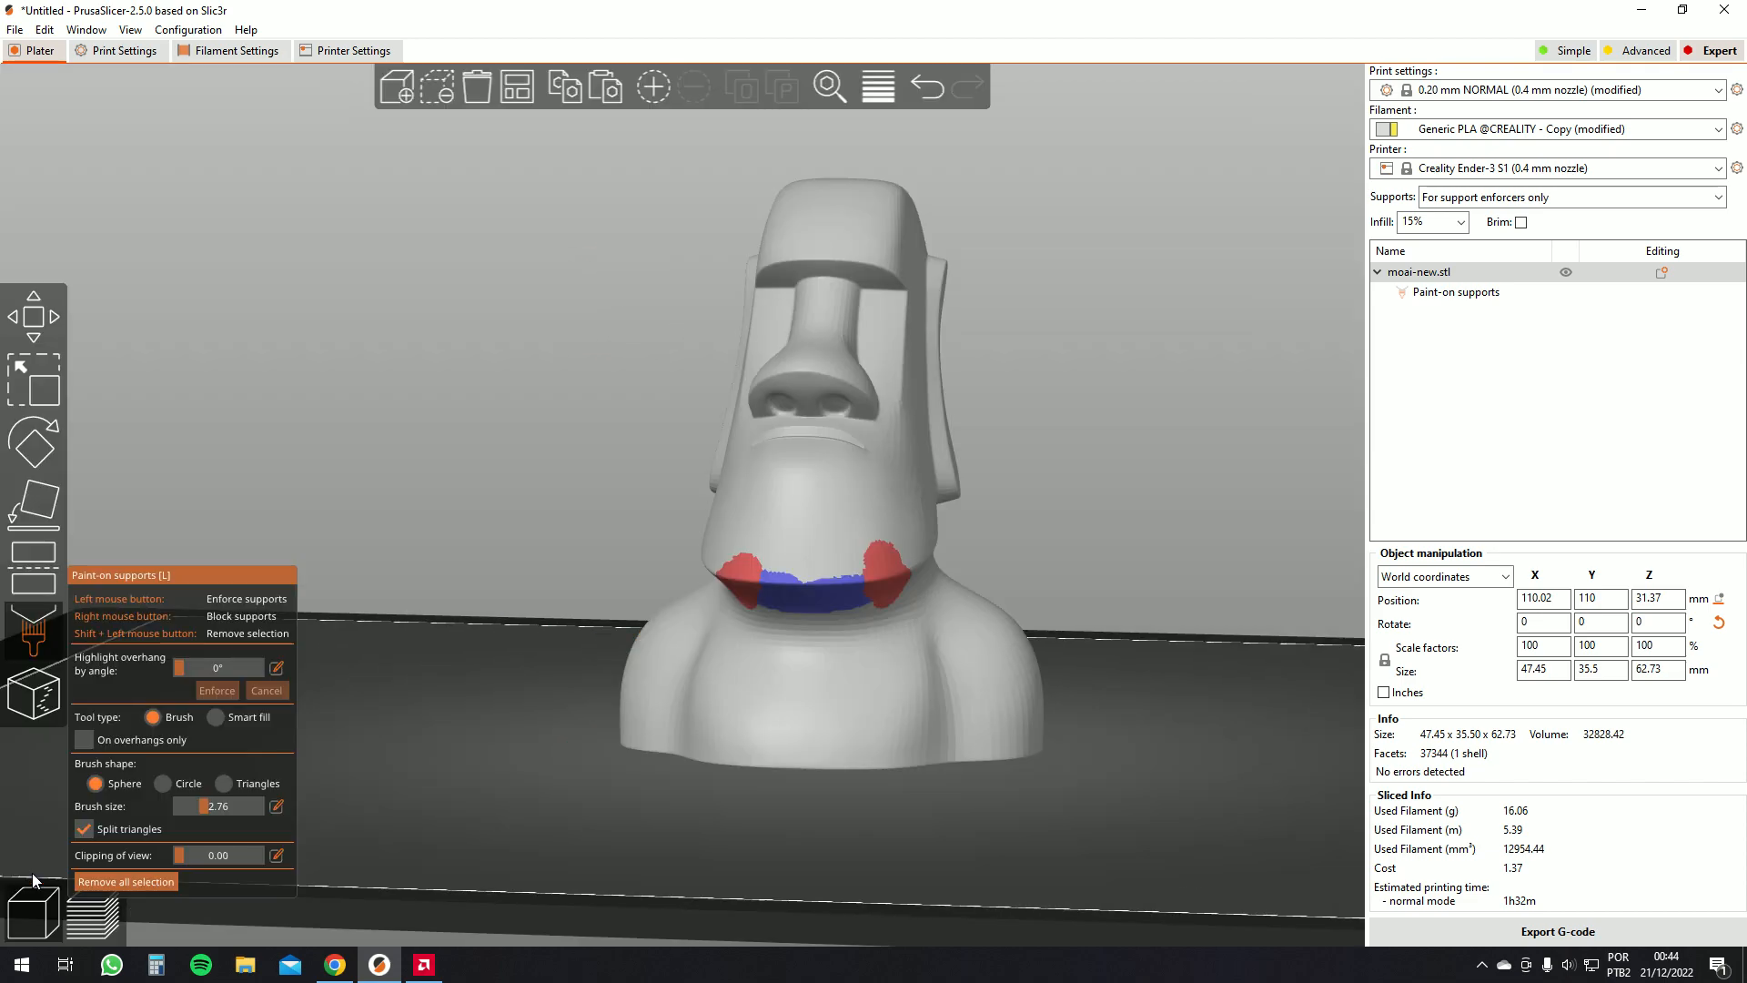
Close the support painting tool, open Seam painting and enforce a seam line down the back of the moai
left_click(32, 635)
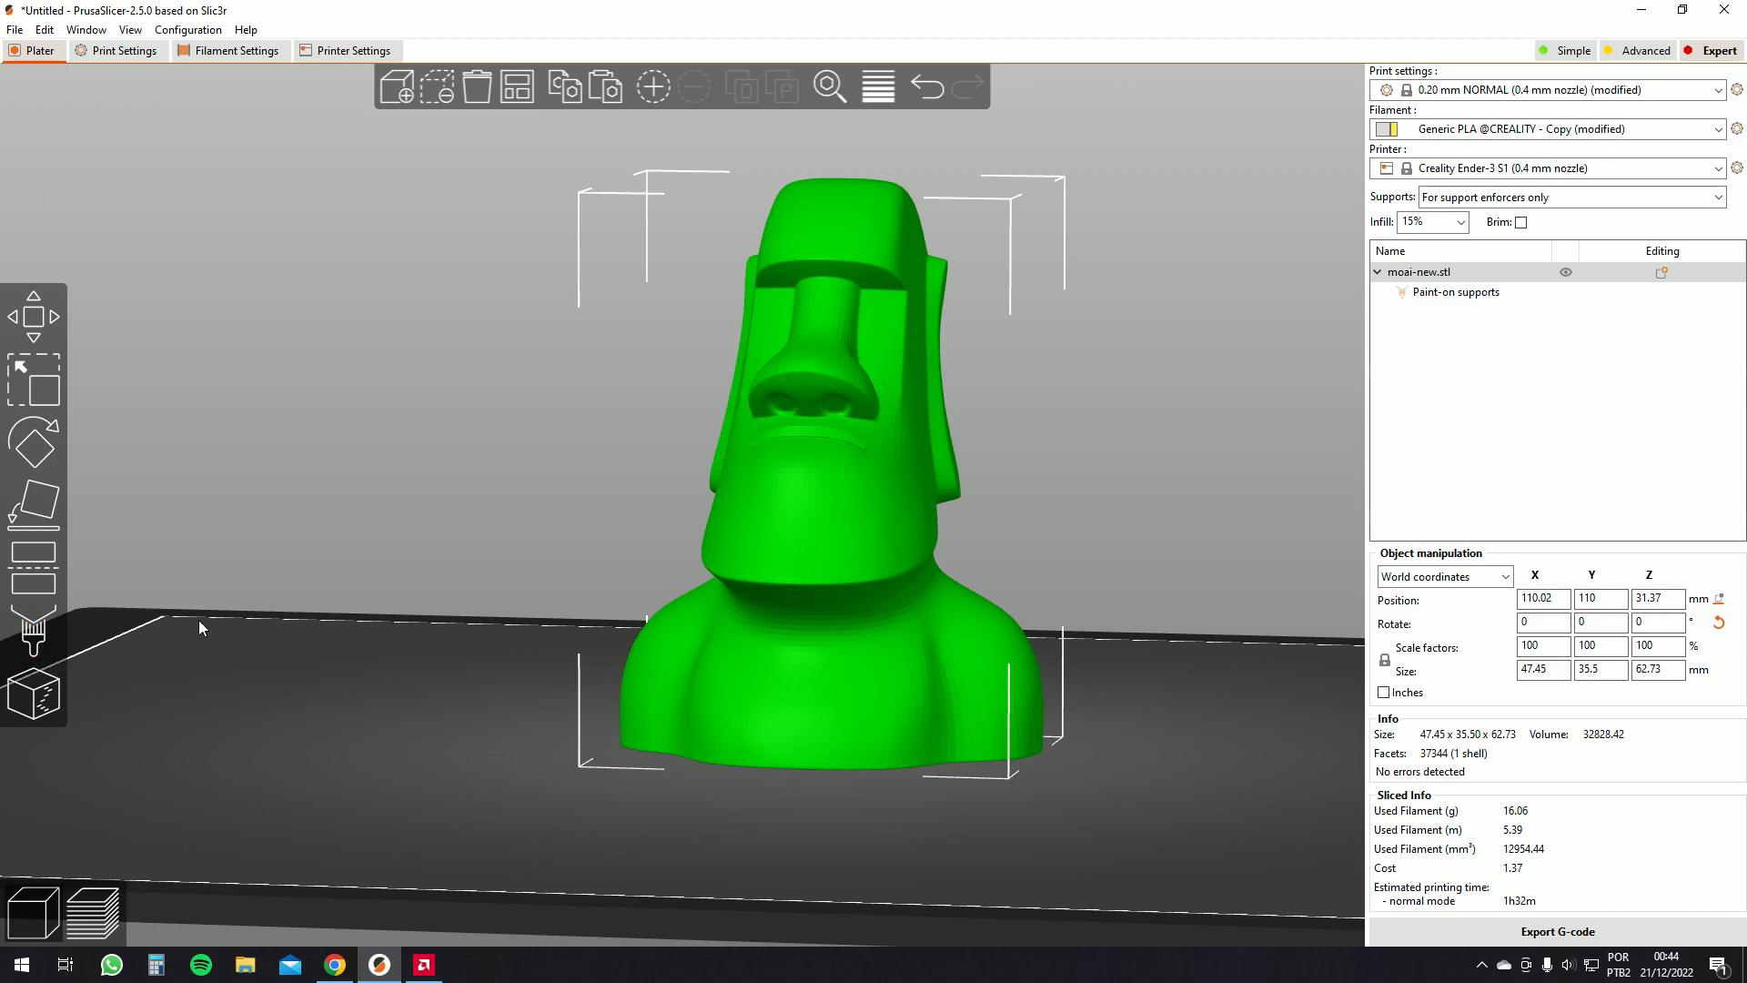
scroll(493, 594, "up", 3)
left_click_drag(504, 603, 503, 604)
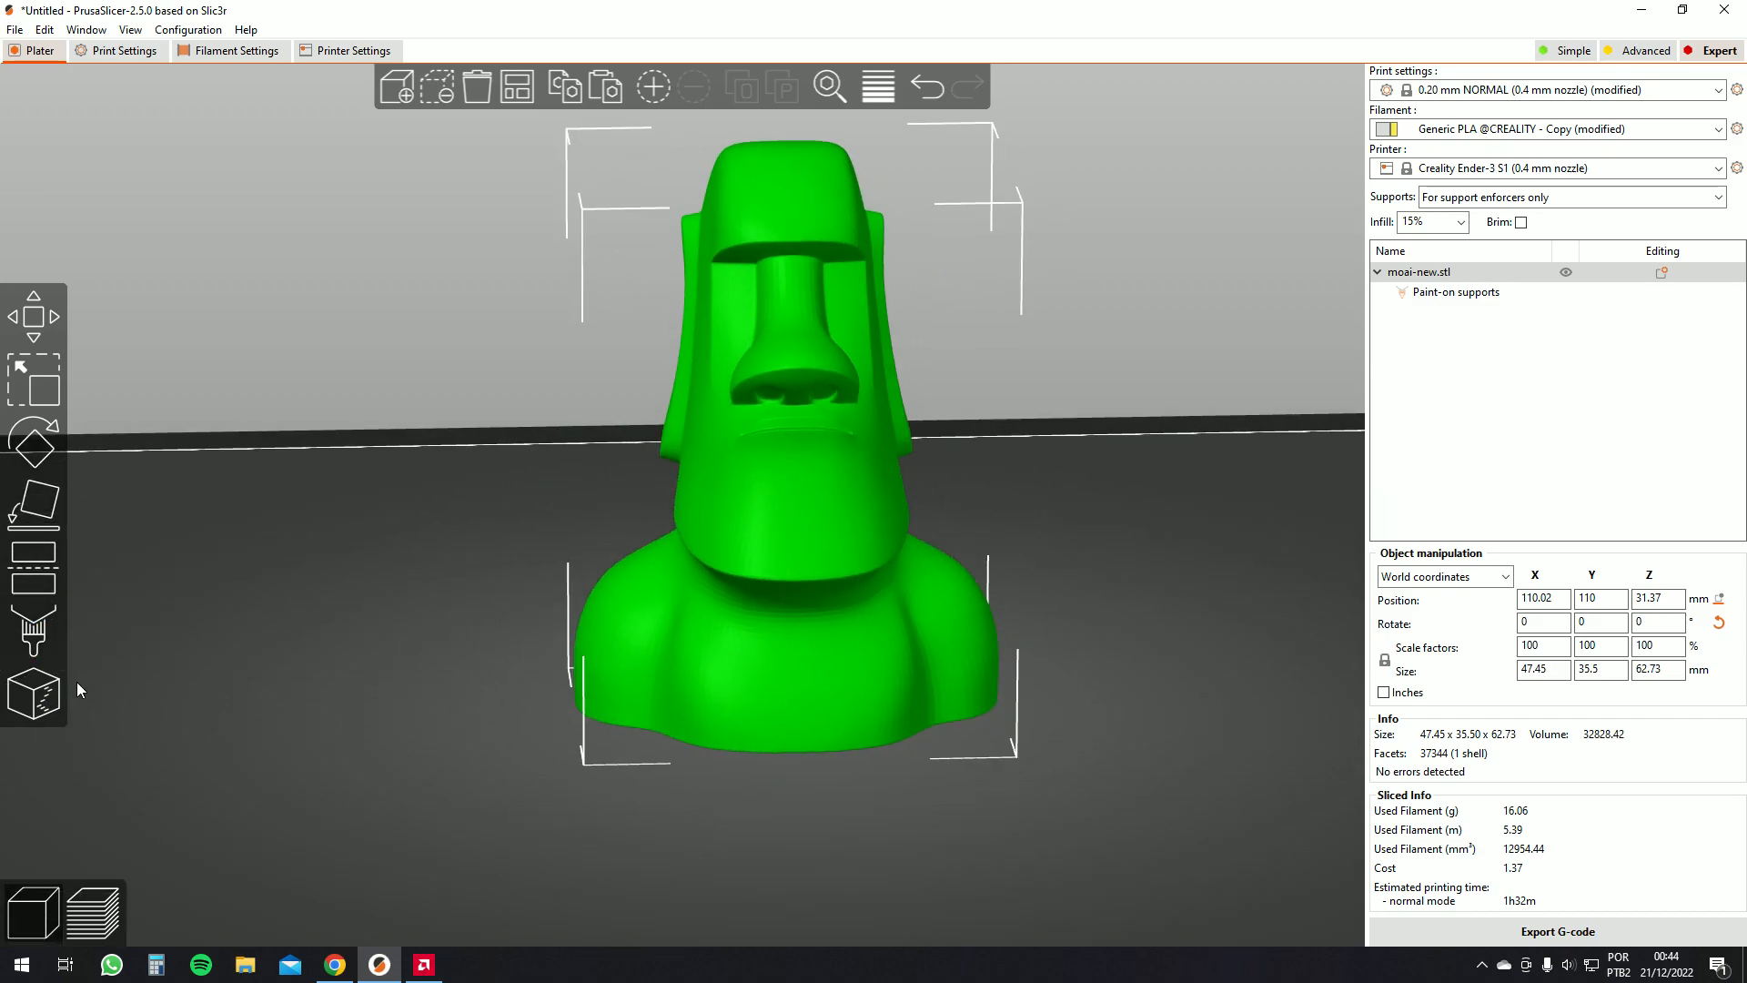
left_click(50, 691)
mouse_move(177, 668)
left_mouse_down()
mouse_move(351, 581)
mouse_move(493, 576)
mouse_move(523, 619)
mouse_move(488, 610)
mouse_move(262, 685)
mouse_move(290, 588)
left_mouse_up()
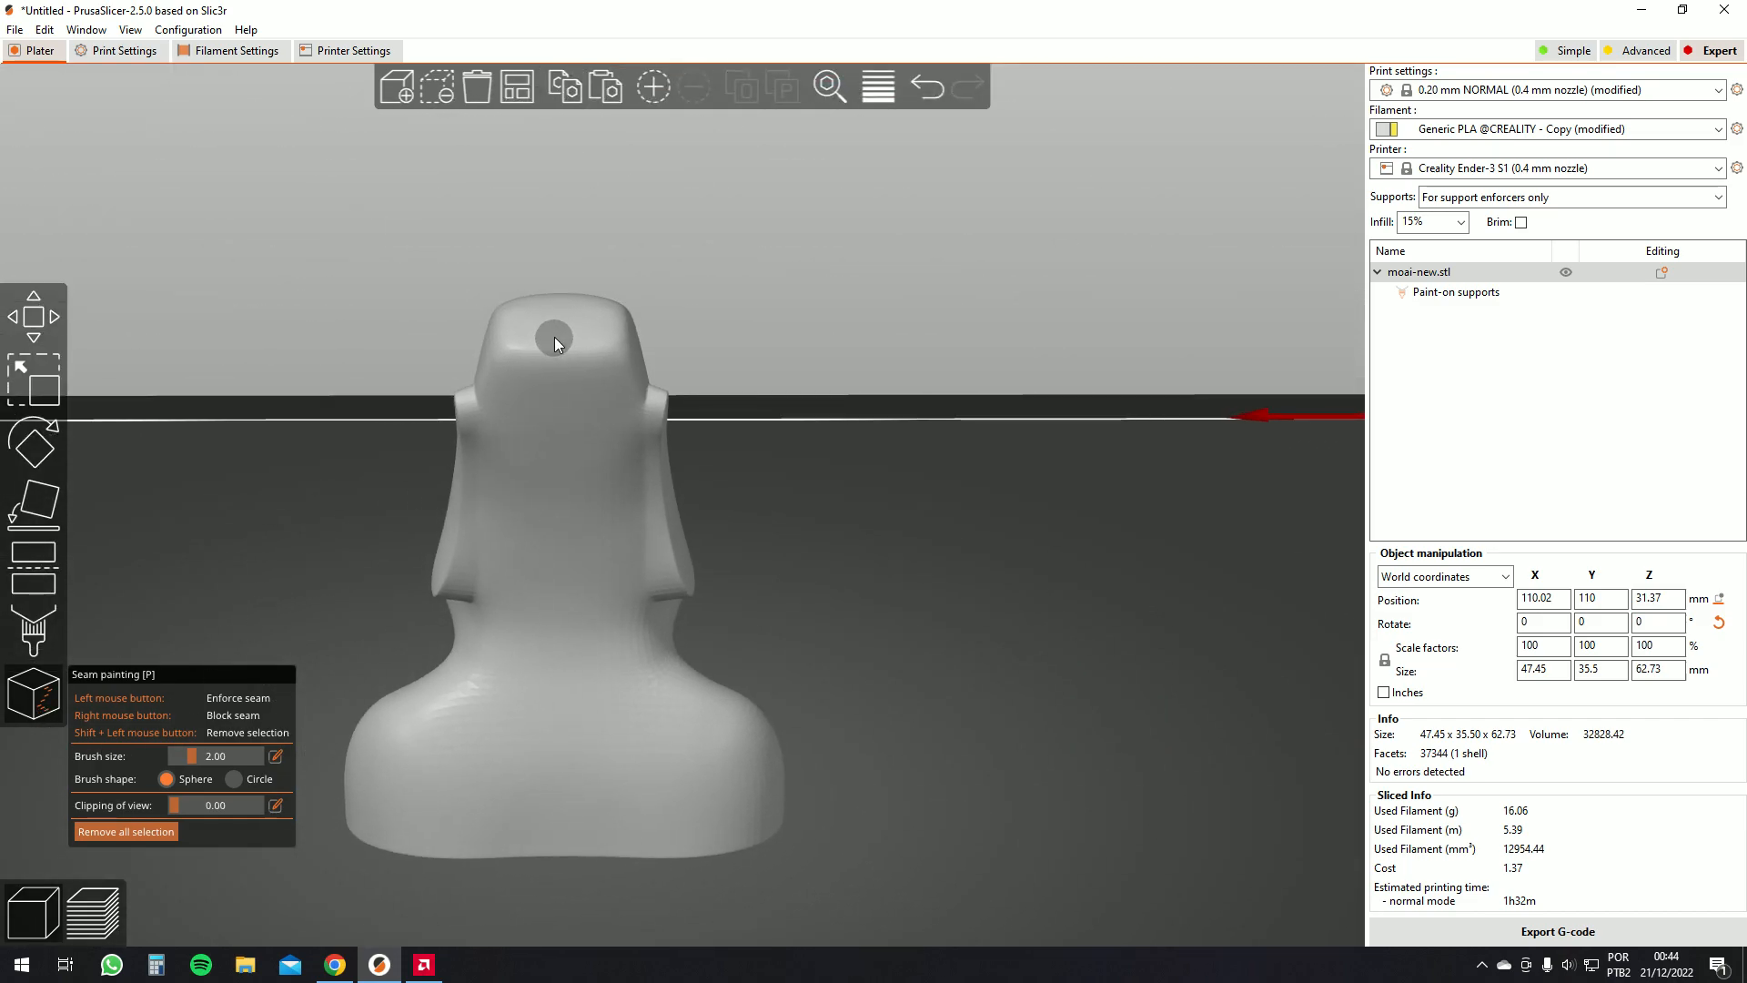
left_click_drag(894, 382, 599, 346)
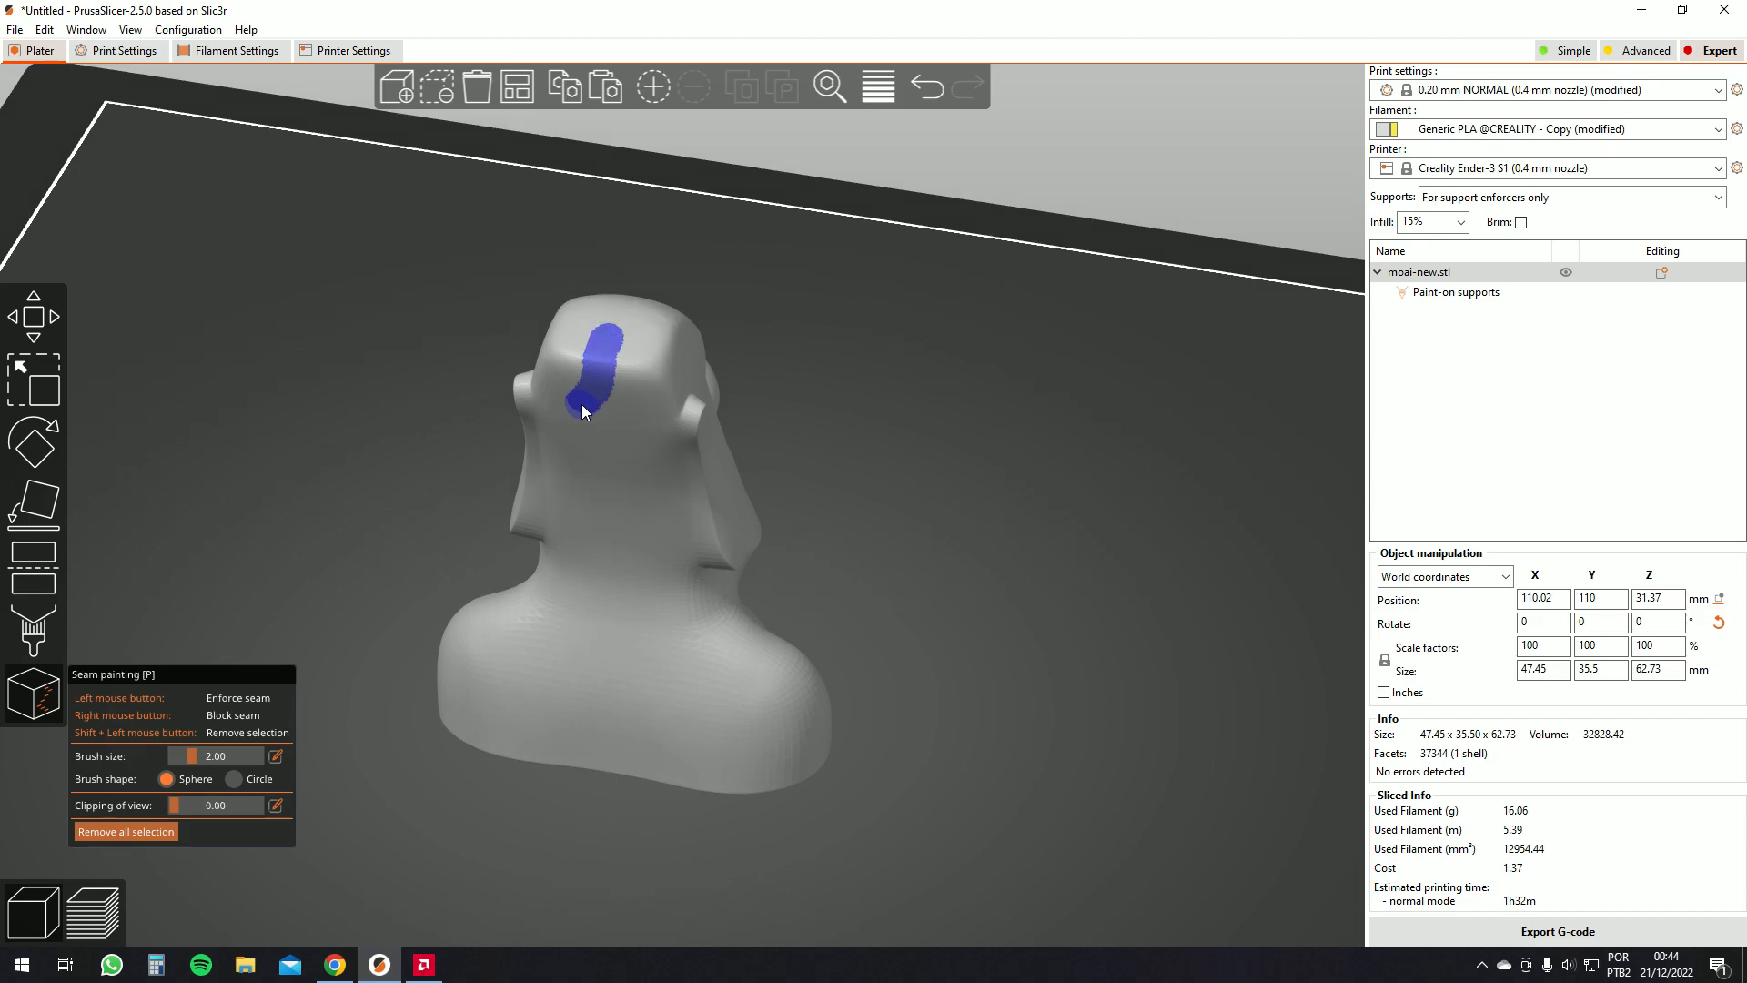
left_click_drag(547, 696, 544, 766)
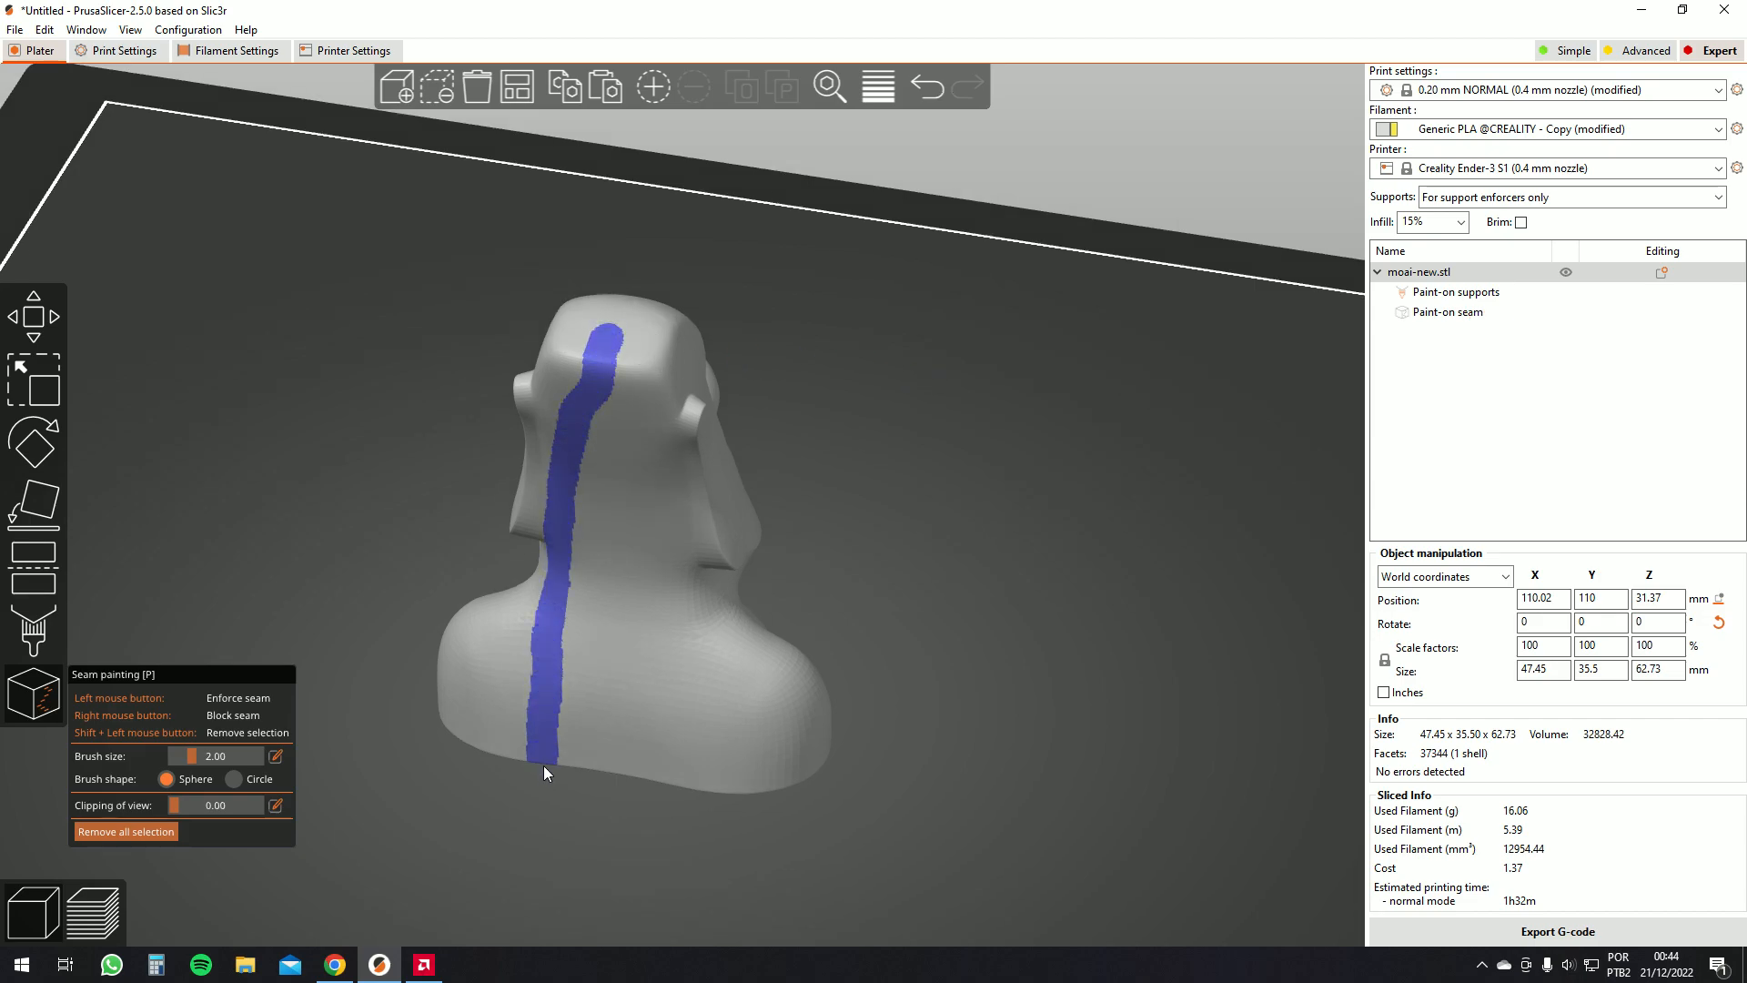
Remove all seam paint and set the seam brush size to 1.27
left_click_drag(921, 560, 958, 530)
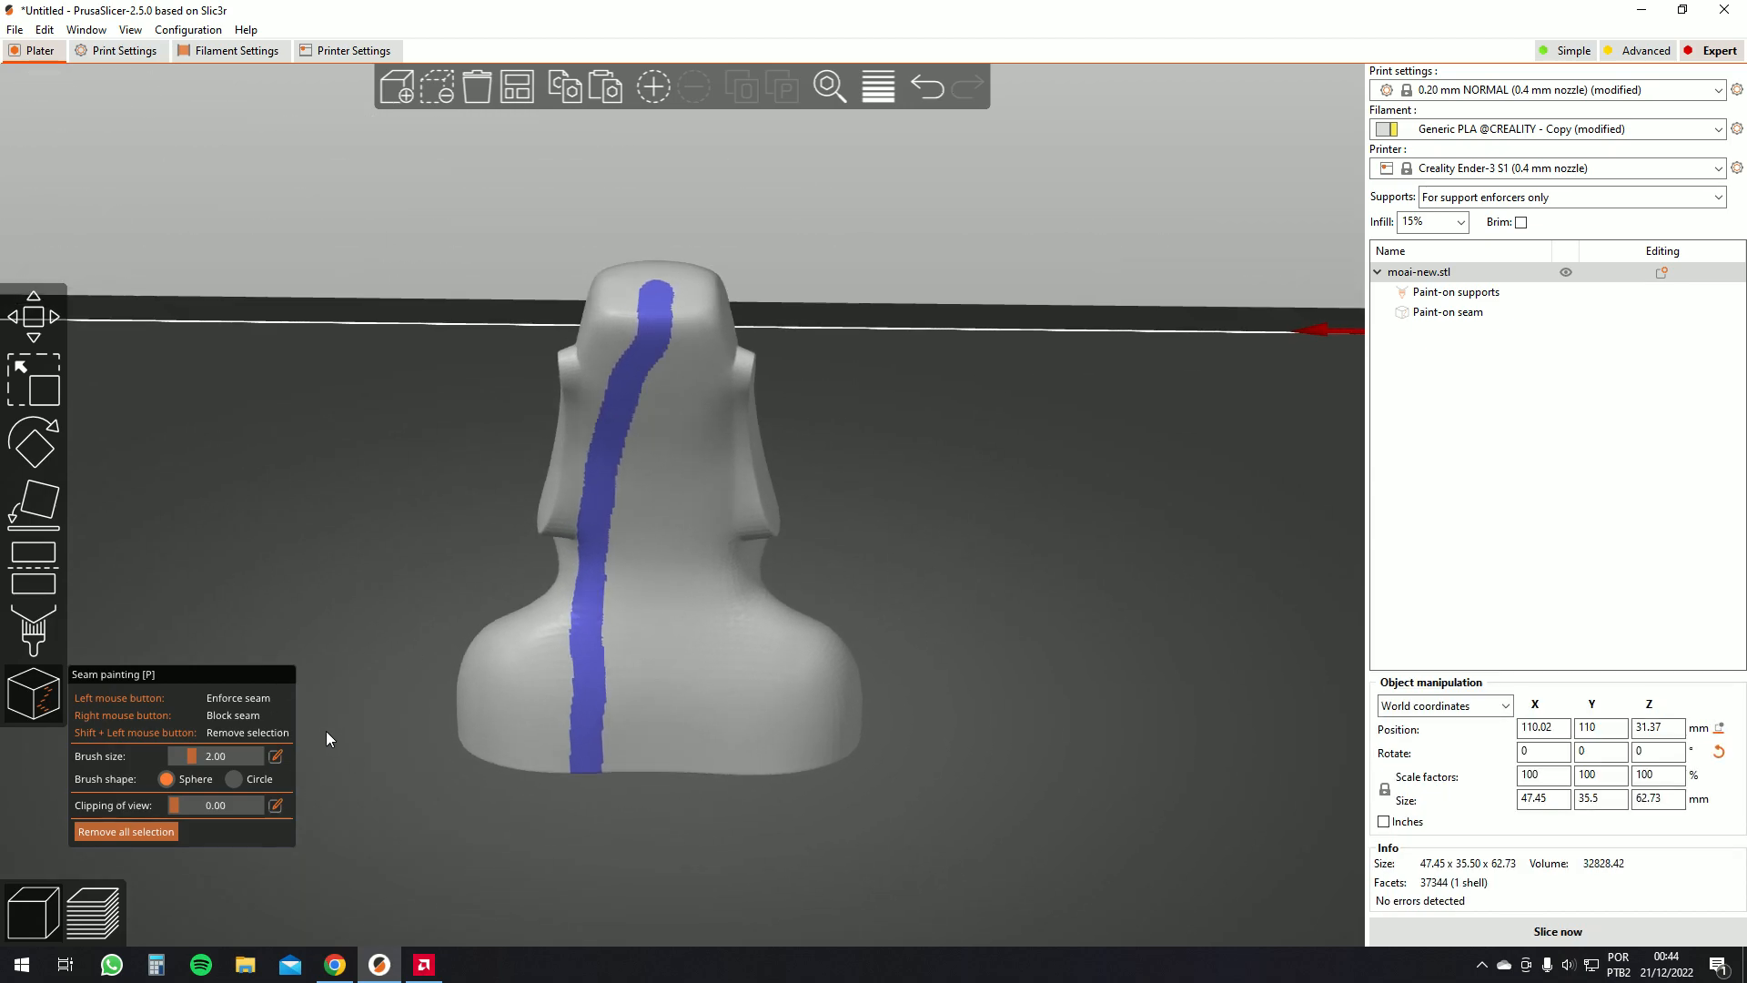
left_click(136, 831)
left_click_drag(195, 761, 182, 758)
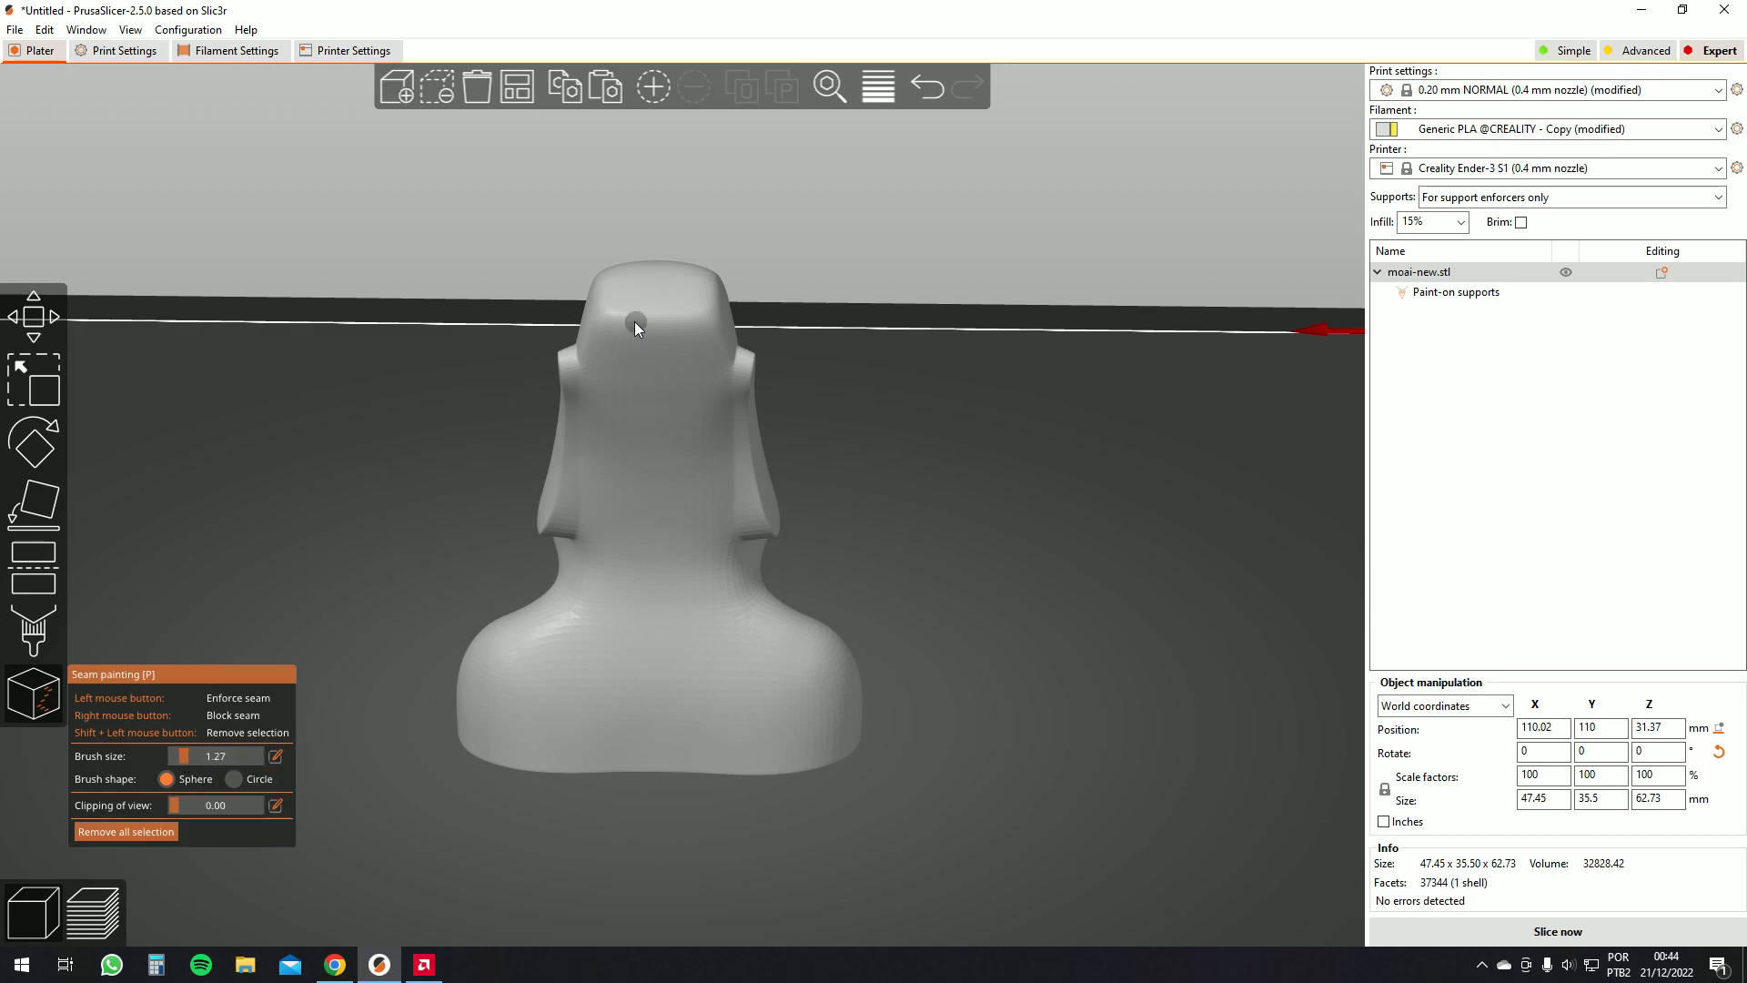
Paint an enforced seam running down the back of the moai's head and shoulders
scroll(610, 326, "up", 5)
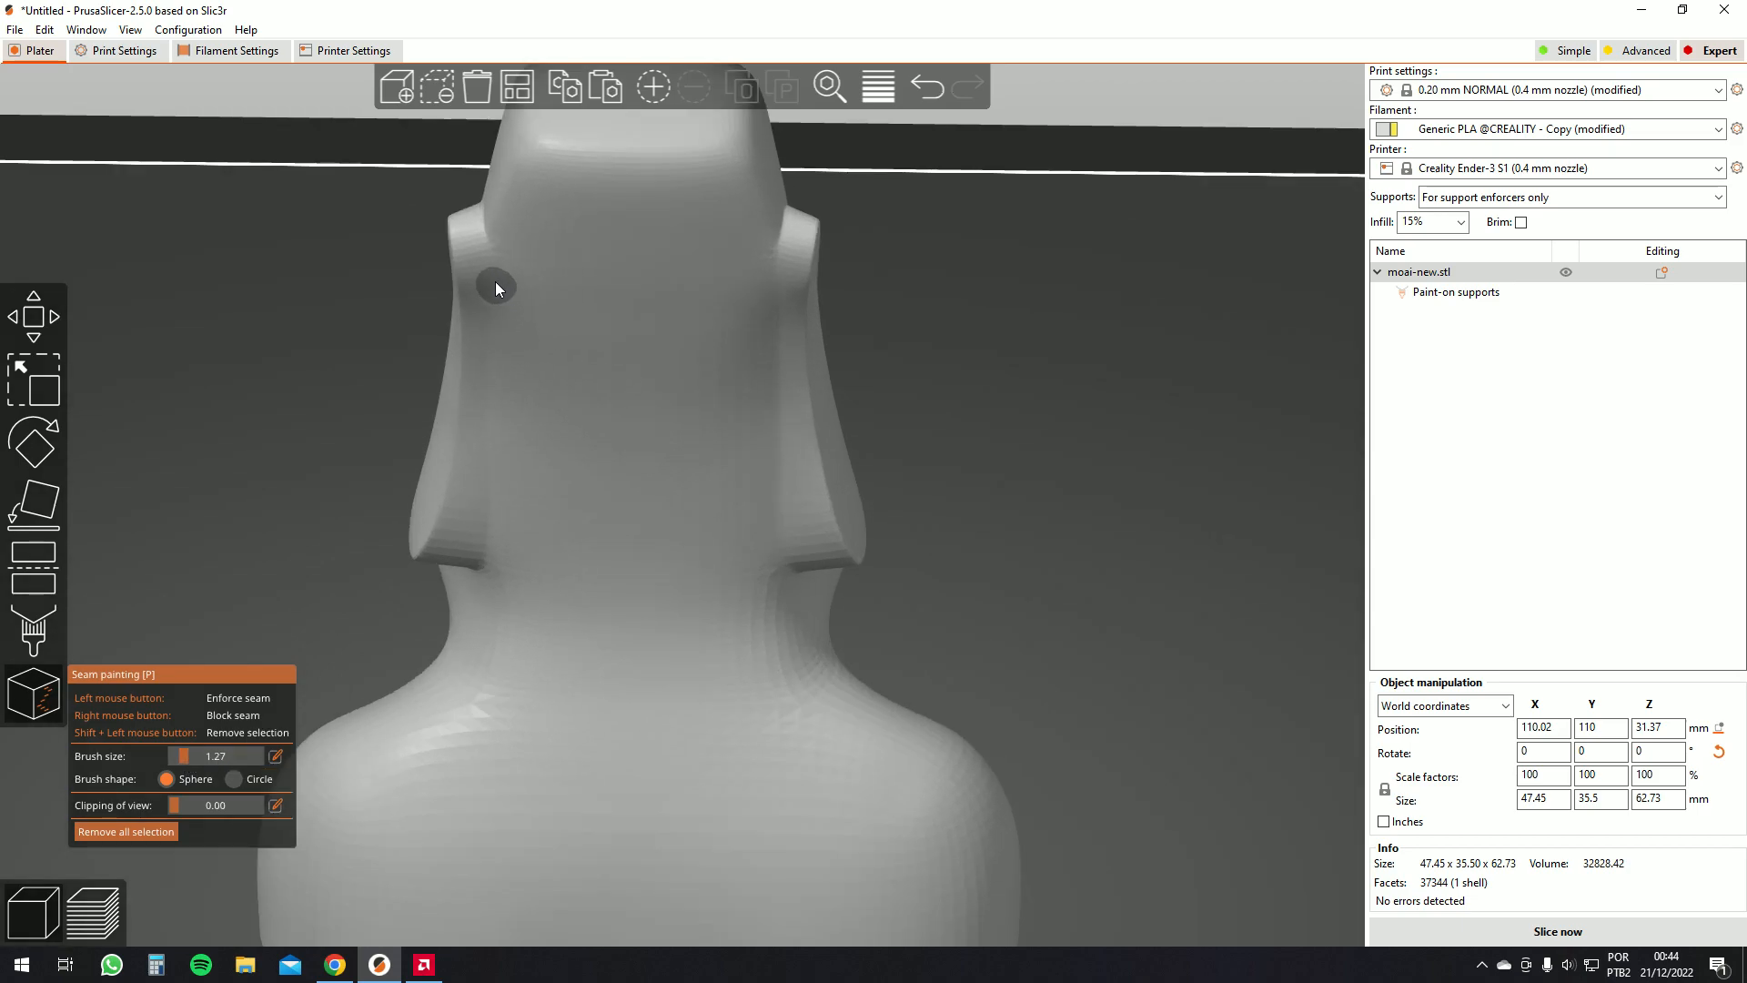
left_click_drag(485, 265, 479, 307)
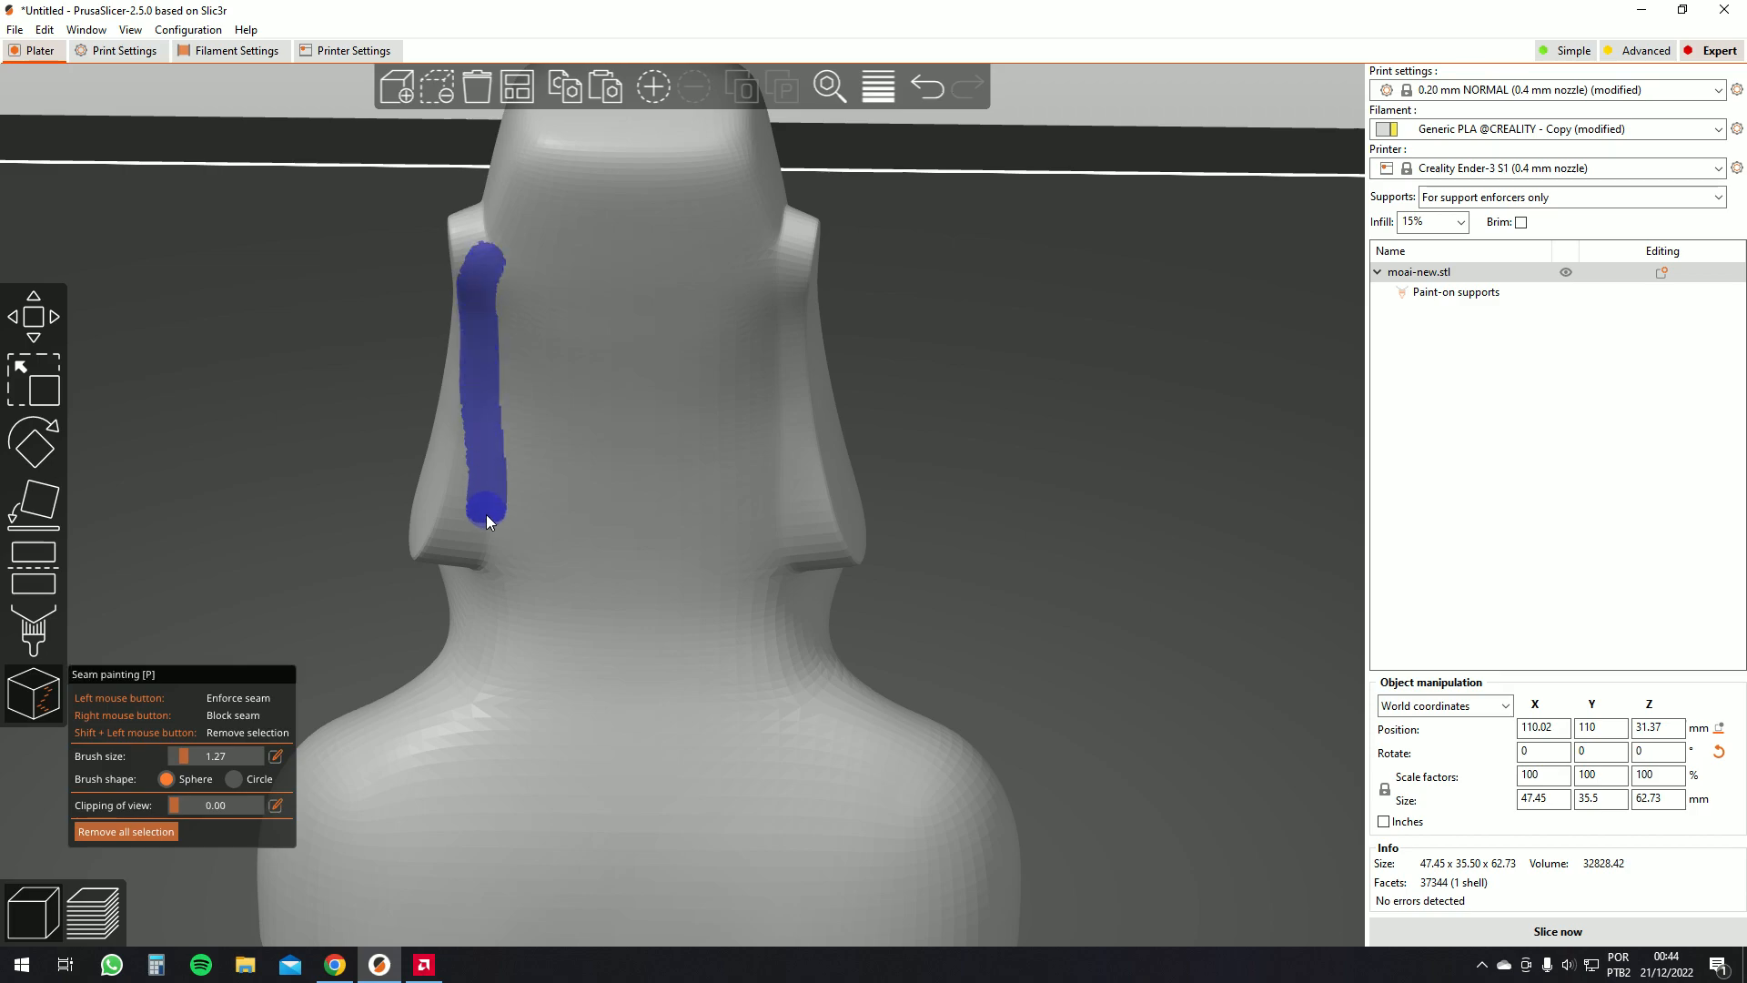
scroll(625, 423, "down", 5)
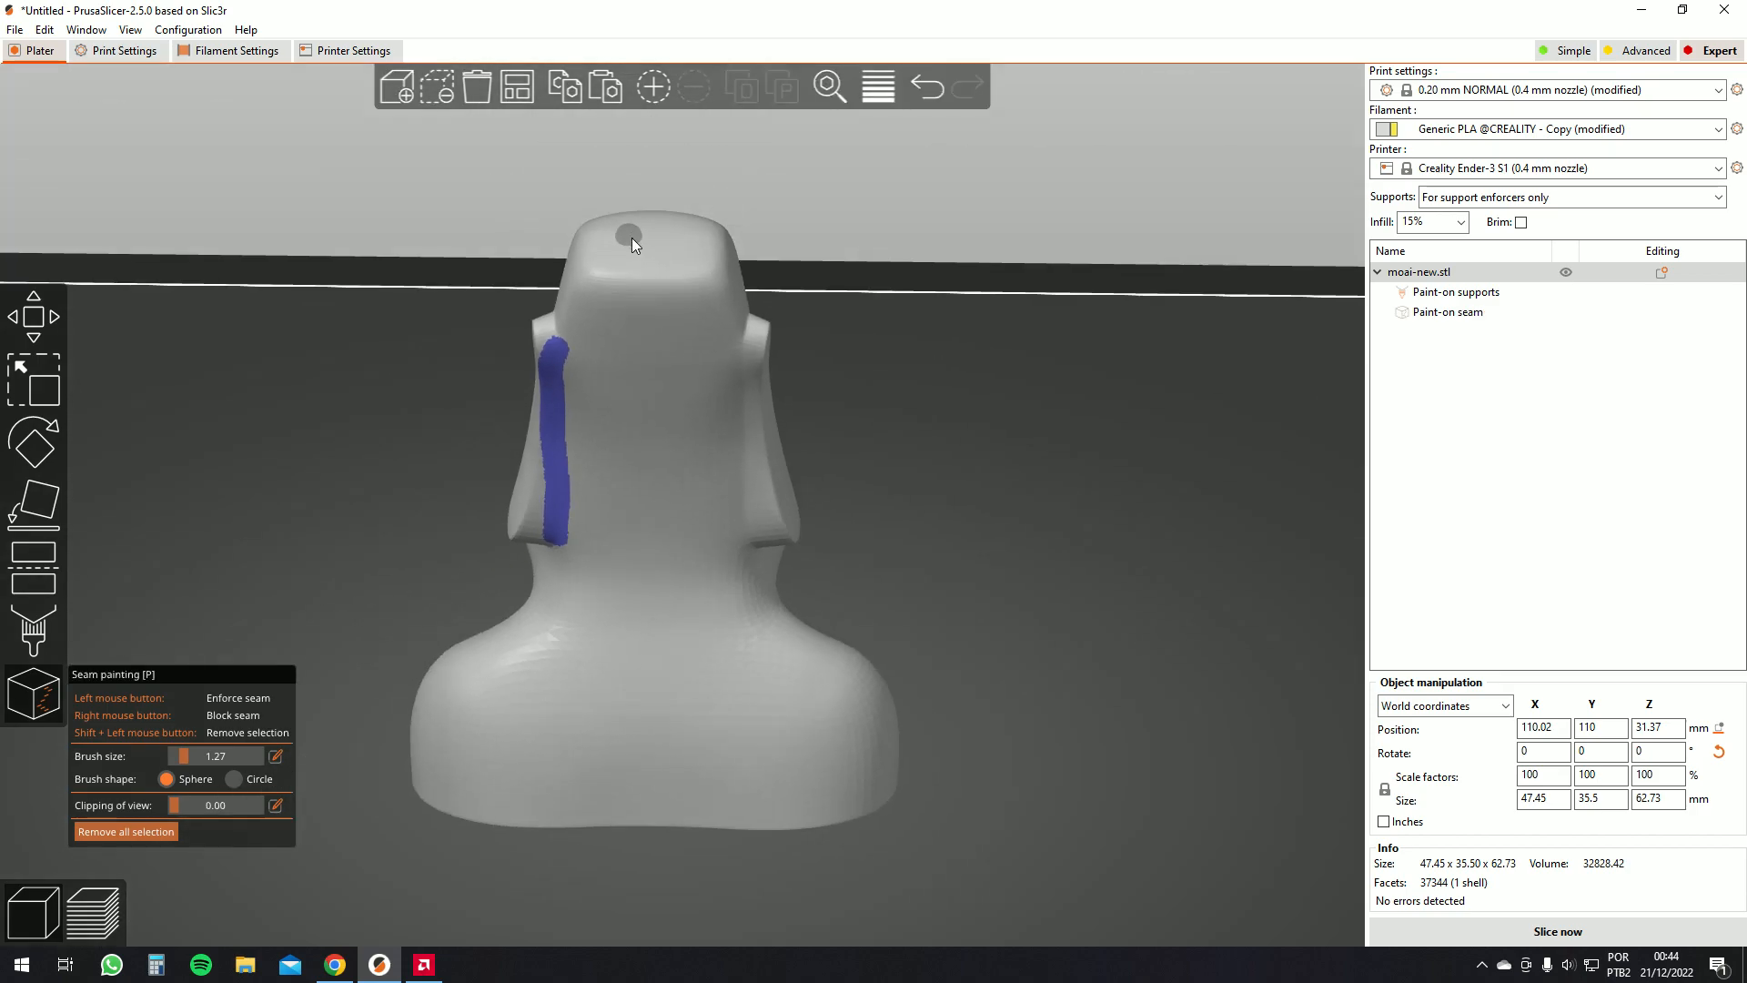
scroll(644, 289, "down", 2)
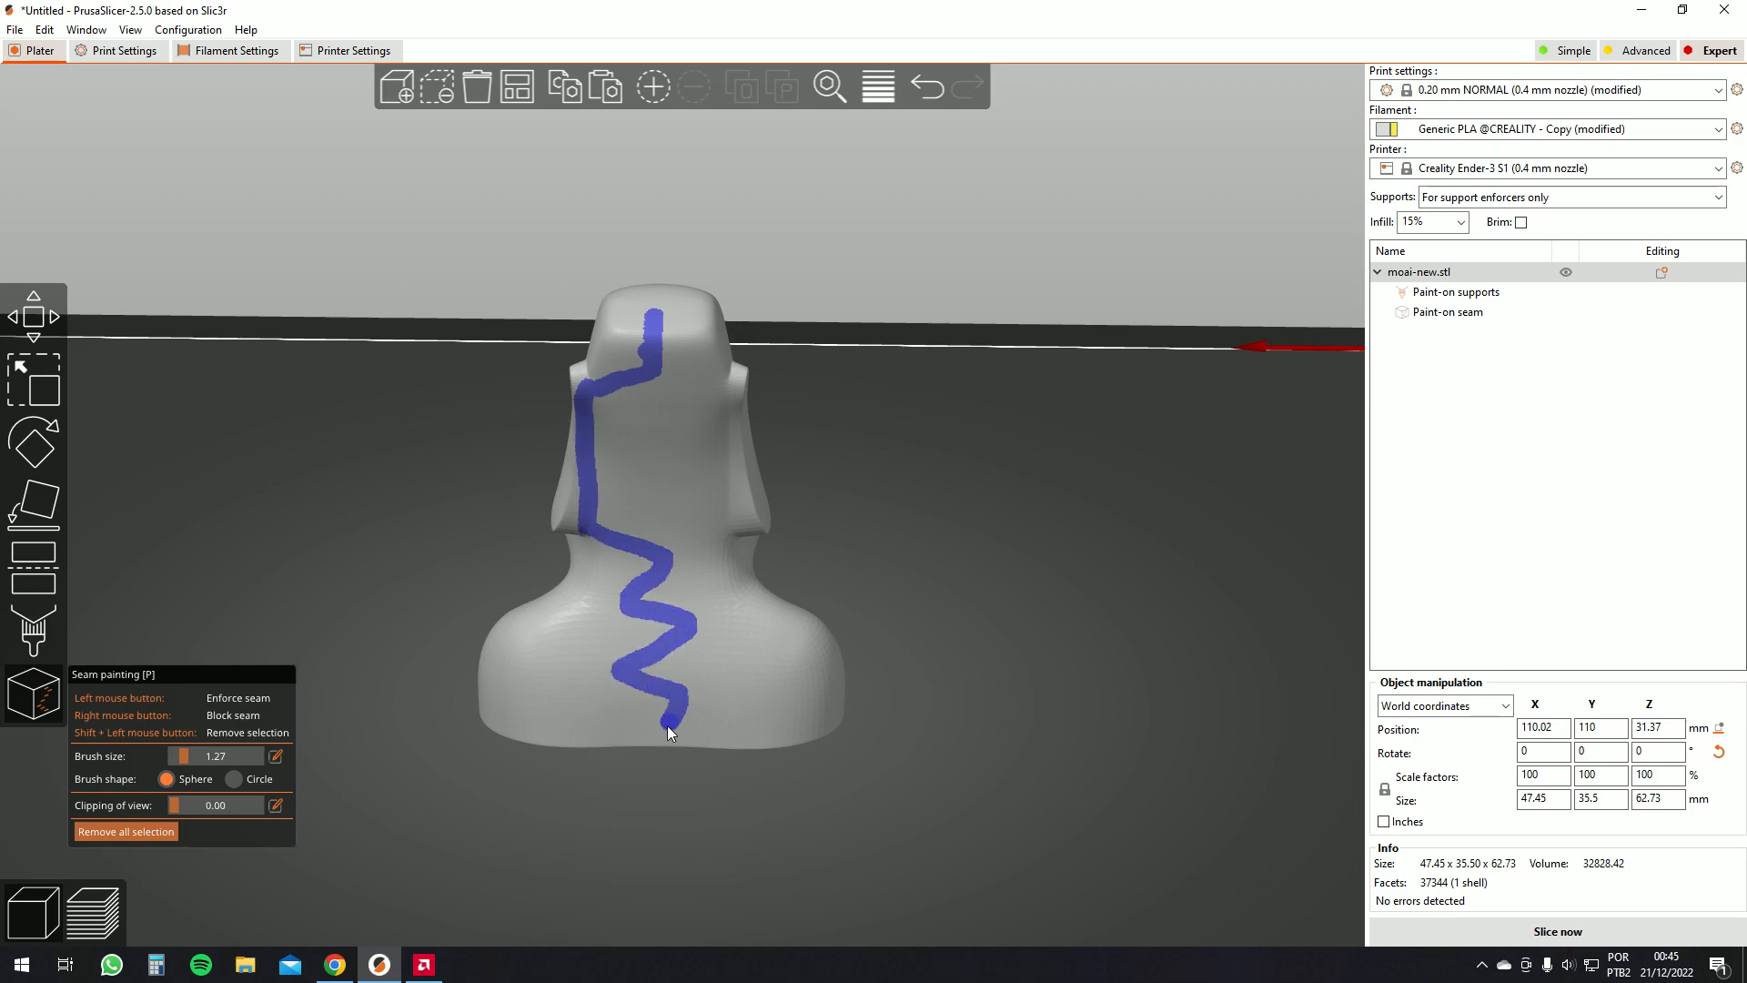
Slice the model and zoom in on the preview to inspect the seam path
left_click(1473, 937)
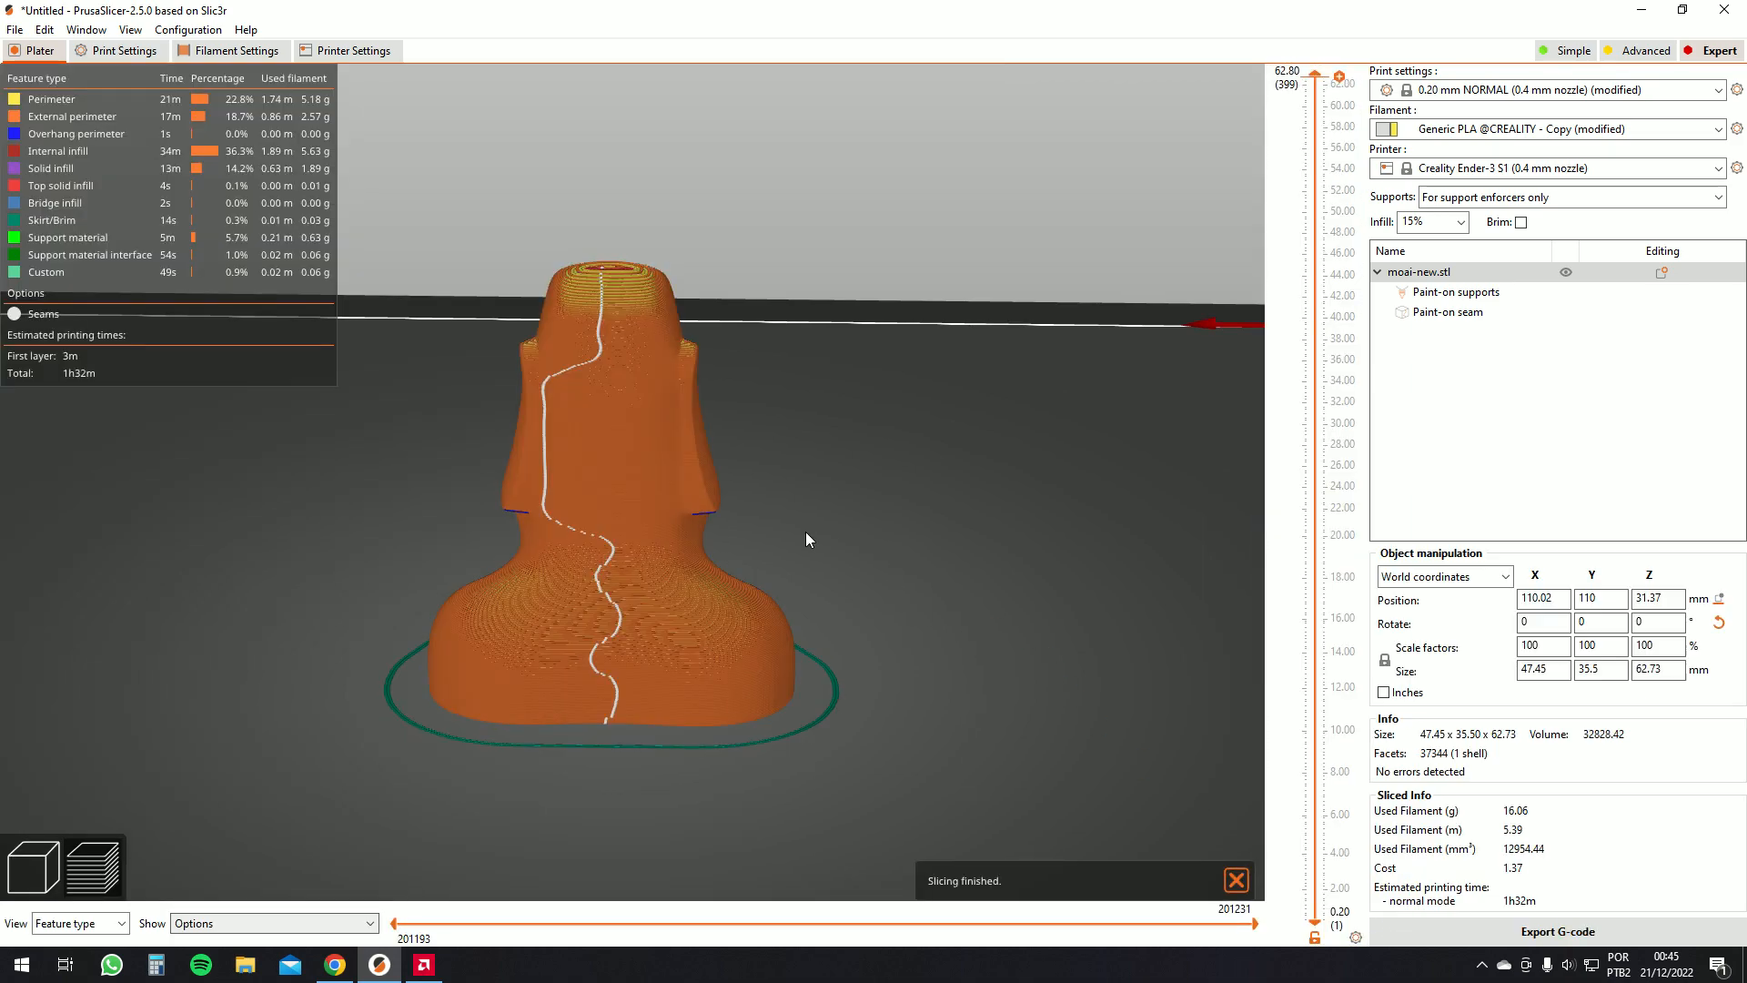
scroll(650, 405, "up", 5)
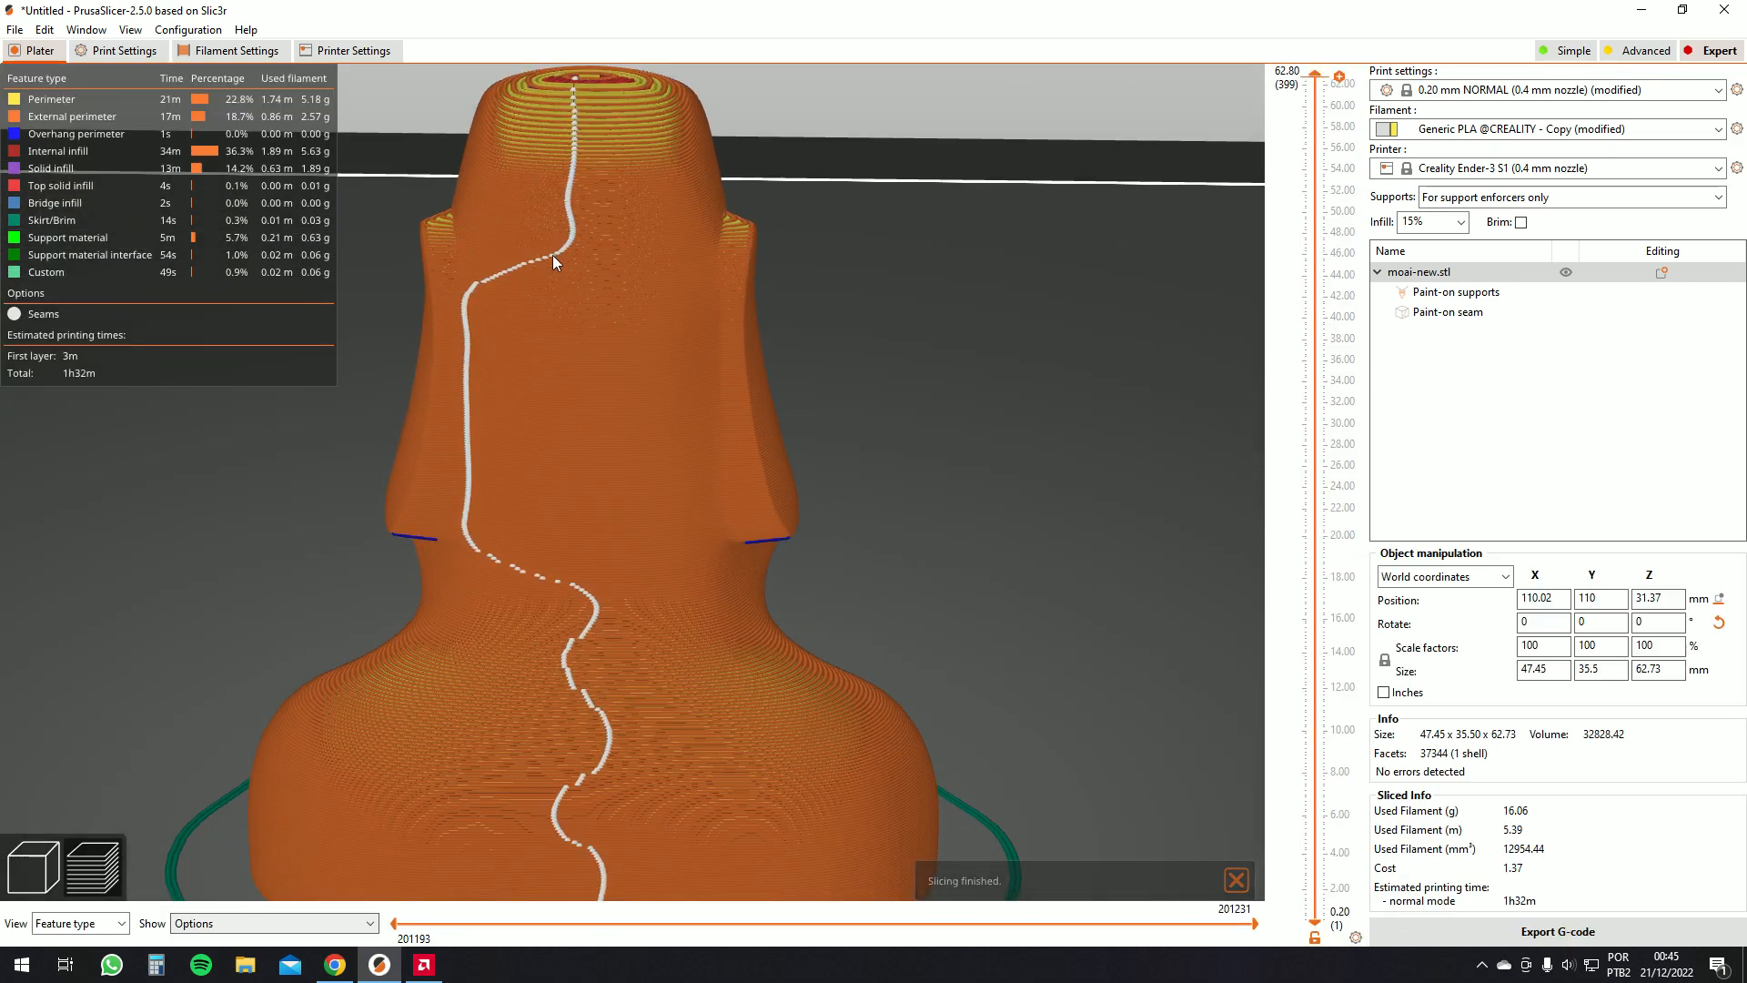
scroll(598, 647, "down", 3)
scroll(801, 610, "up", 4)
scroll(665, 606, "down", 5)
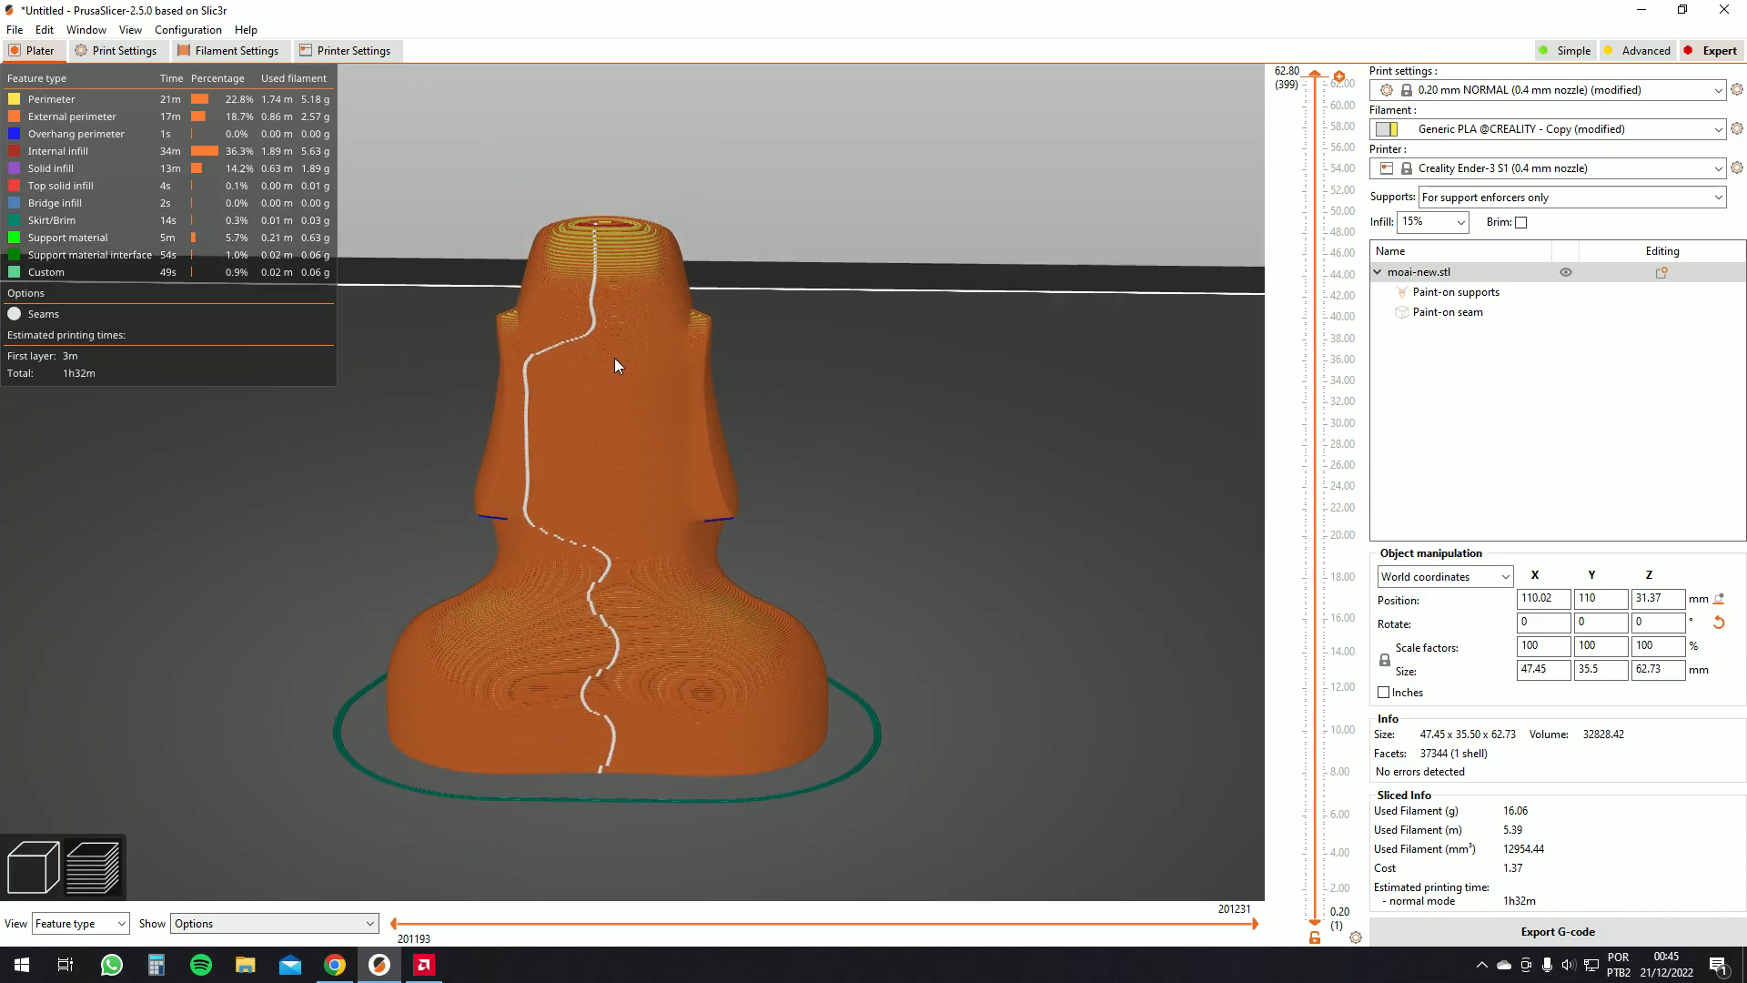
scroll(628, 392, "down", 5)
Return to the 3D view and close the Seam painting tool
left_click(37, 867)
mouse_move(424, 657)
left_mouse_down()
mouse_move(337, 641)
mouse_move(224, 682)
mouse_move(364, 657)
mouse_move(336, 661)
left_mouse_up()
left_click(44, 702)
mouse_move(200, 651)
left_mouse_down()
mouse_move(379, 593)
mouse_move(291, 575)
mouse_move(156, 609)
mouse_move(57, 684)
left_mouse_up()
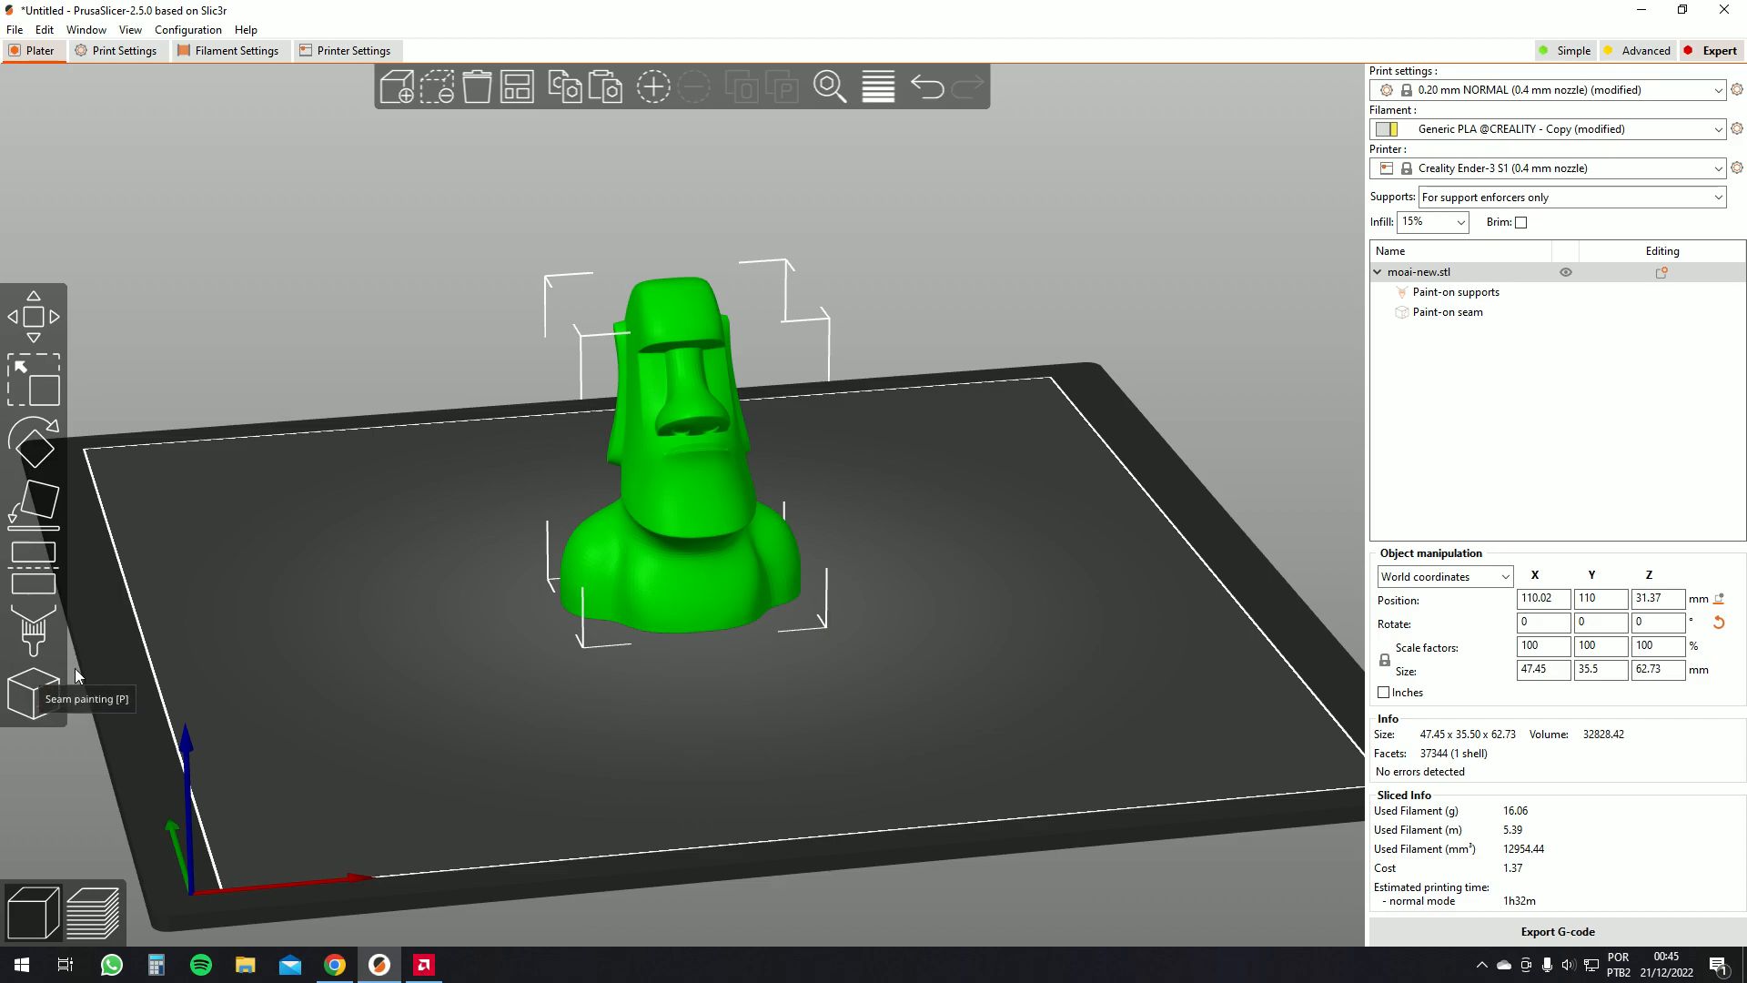
Check the Seam position setting in the print settings, then return to the plater
left_click(95, 51)
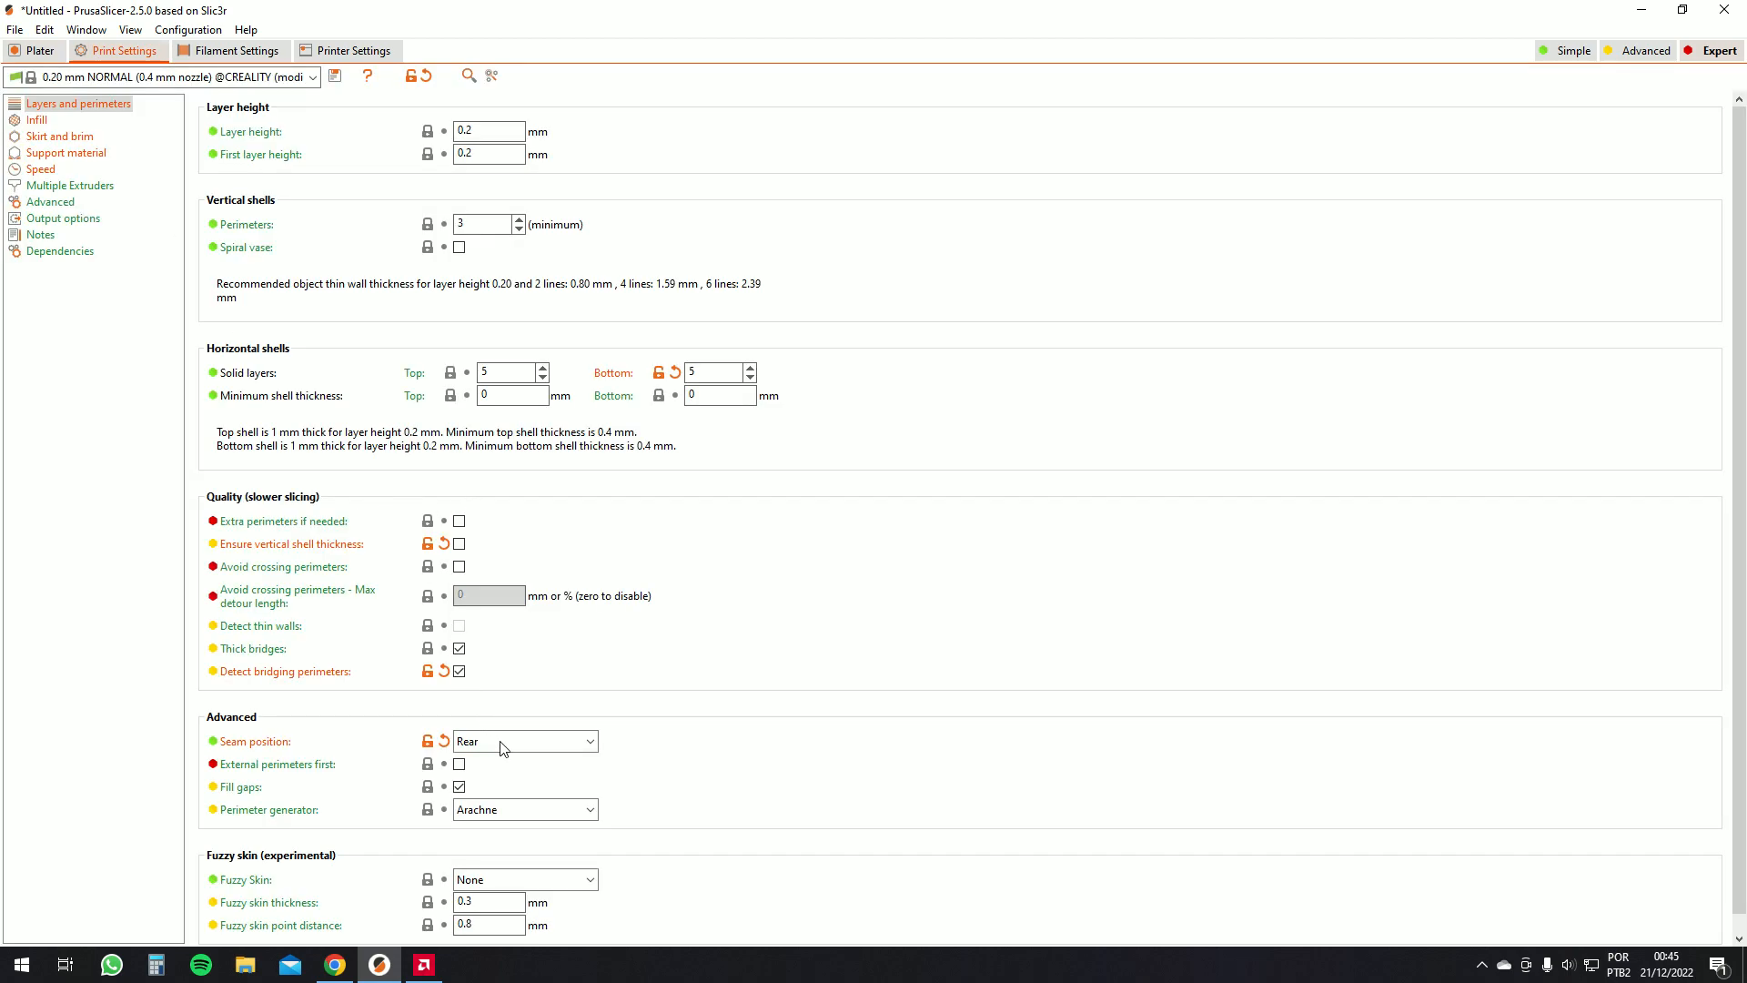
left_click(40, 51)
left_click_drag(1043, 613, 1017, 609)
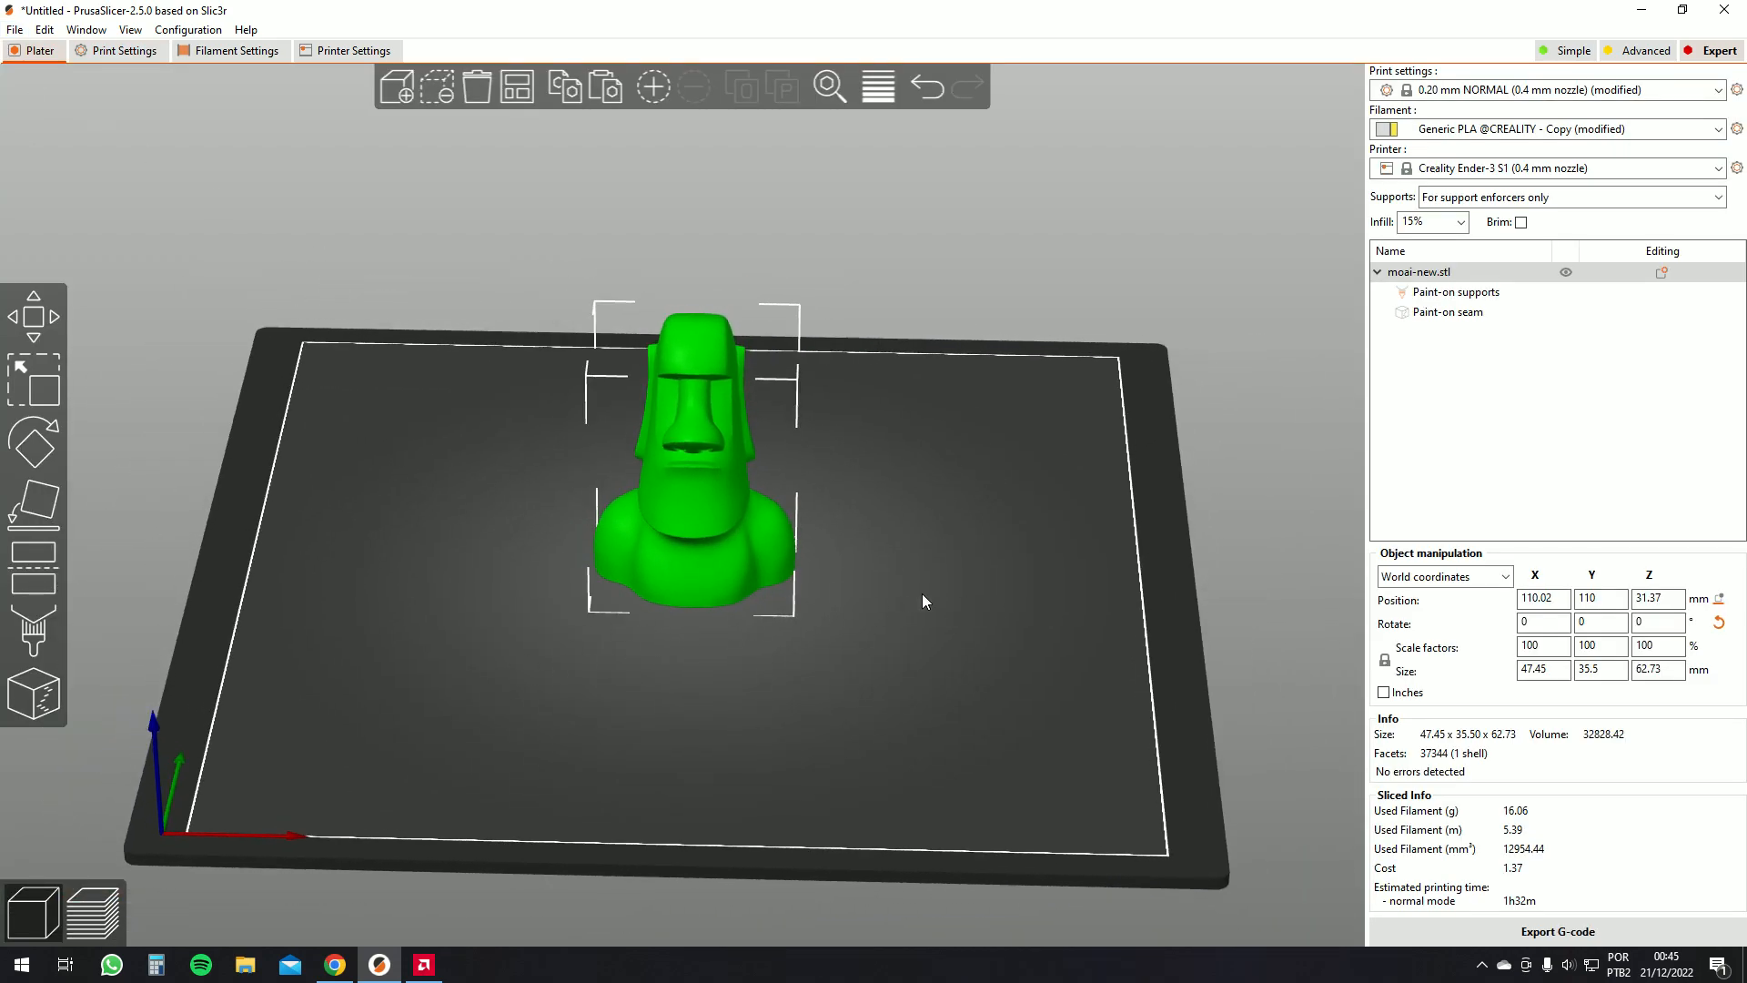
left_click_drag(899, 601, 1001, 570)
right_click(690, 488)
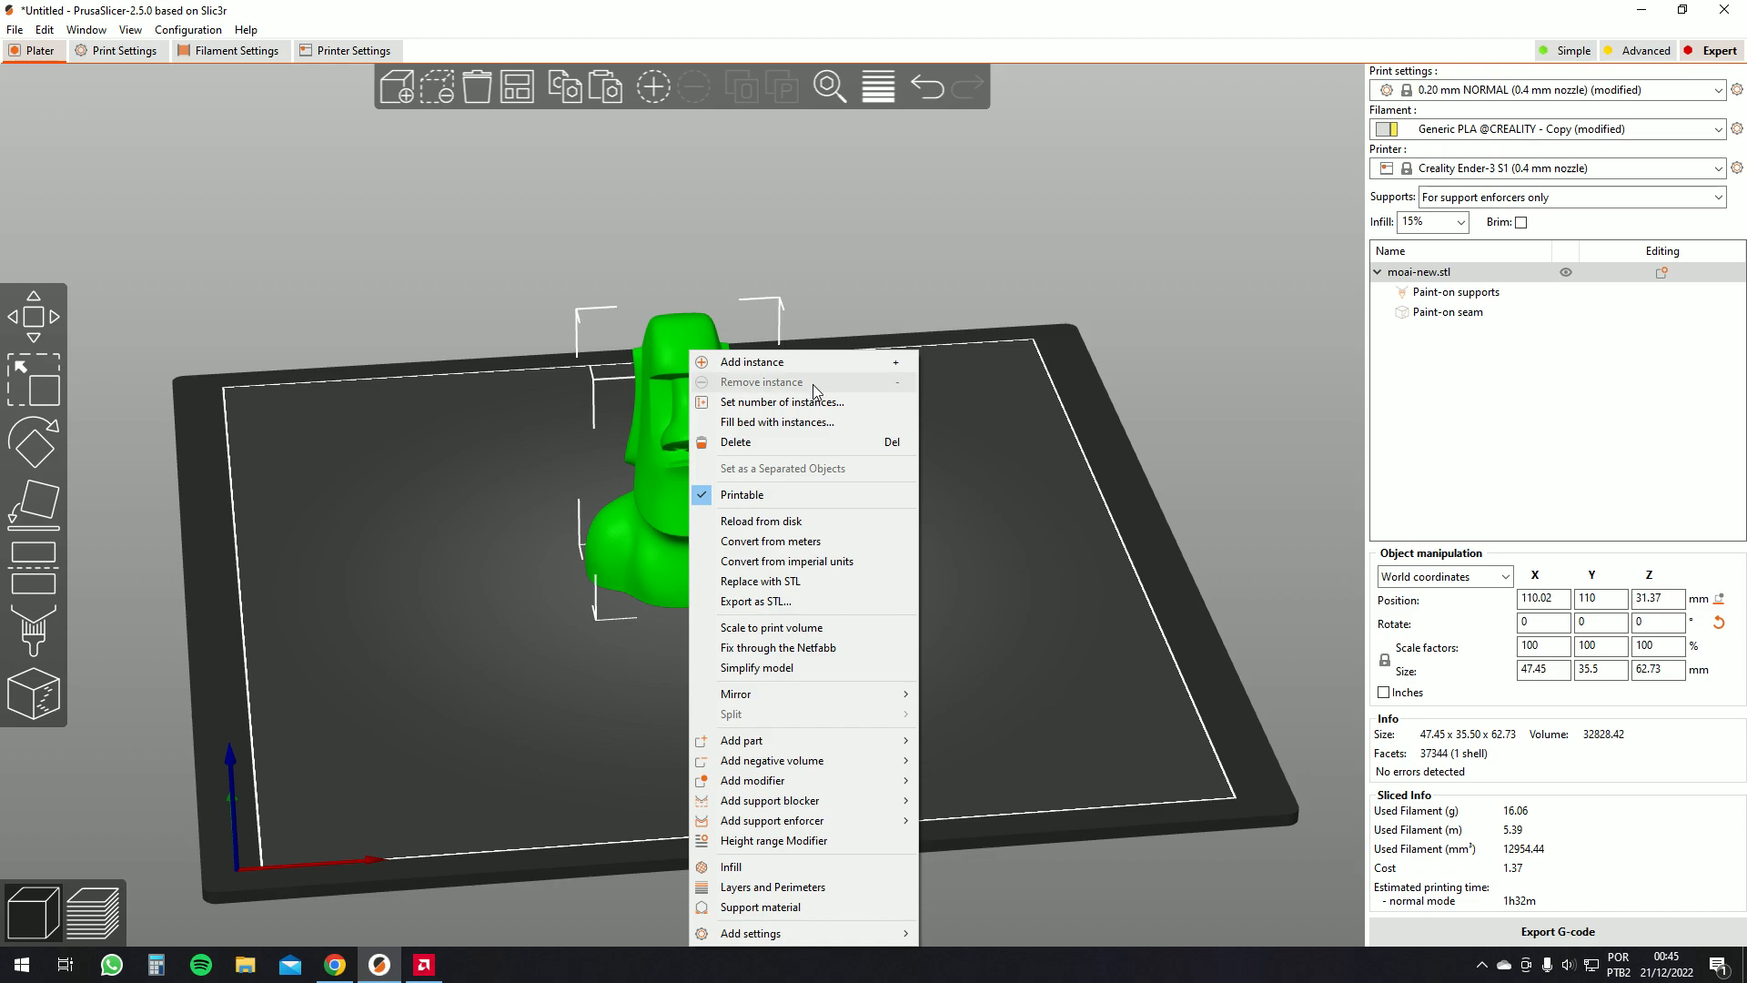
mouse_move(826, 760)
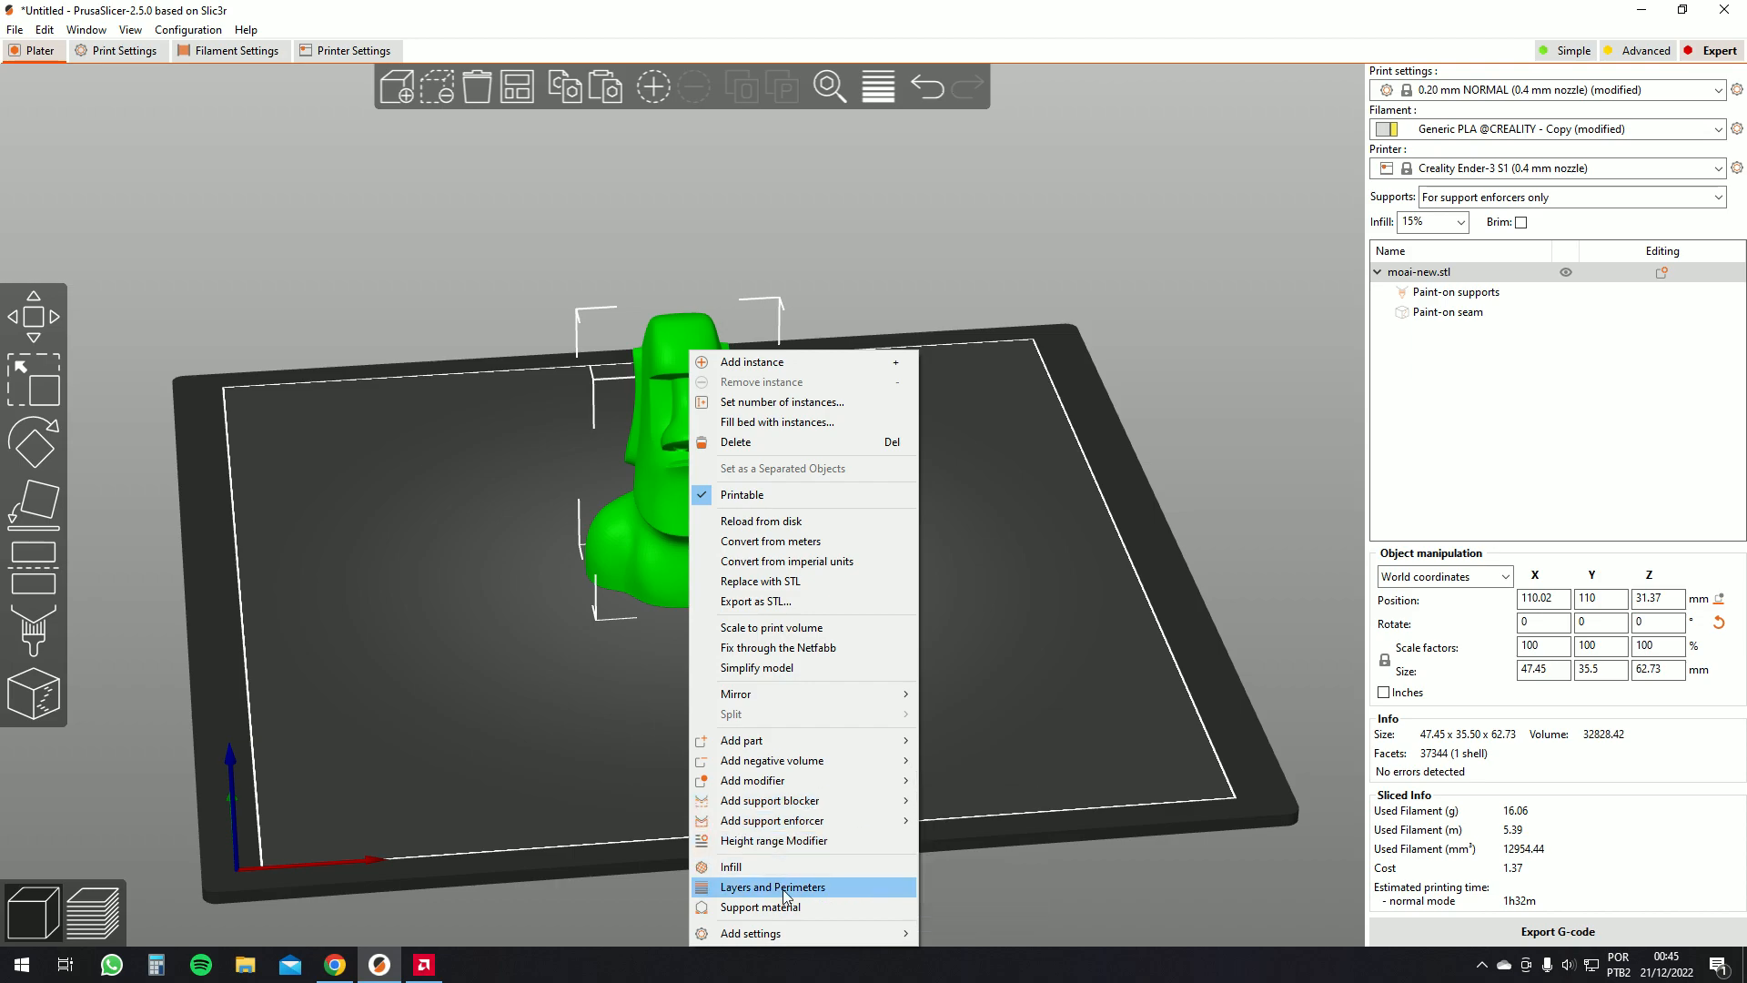
left_click(993, 783)
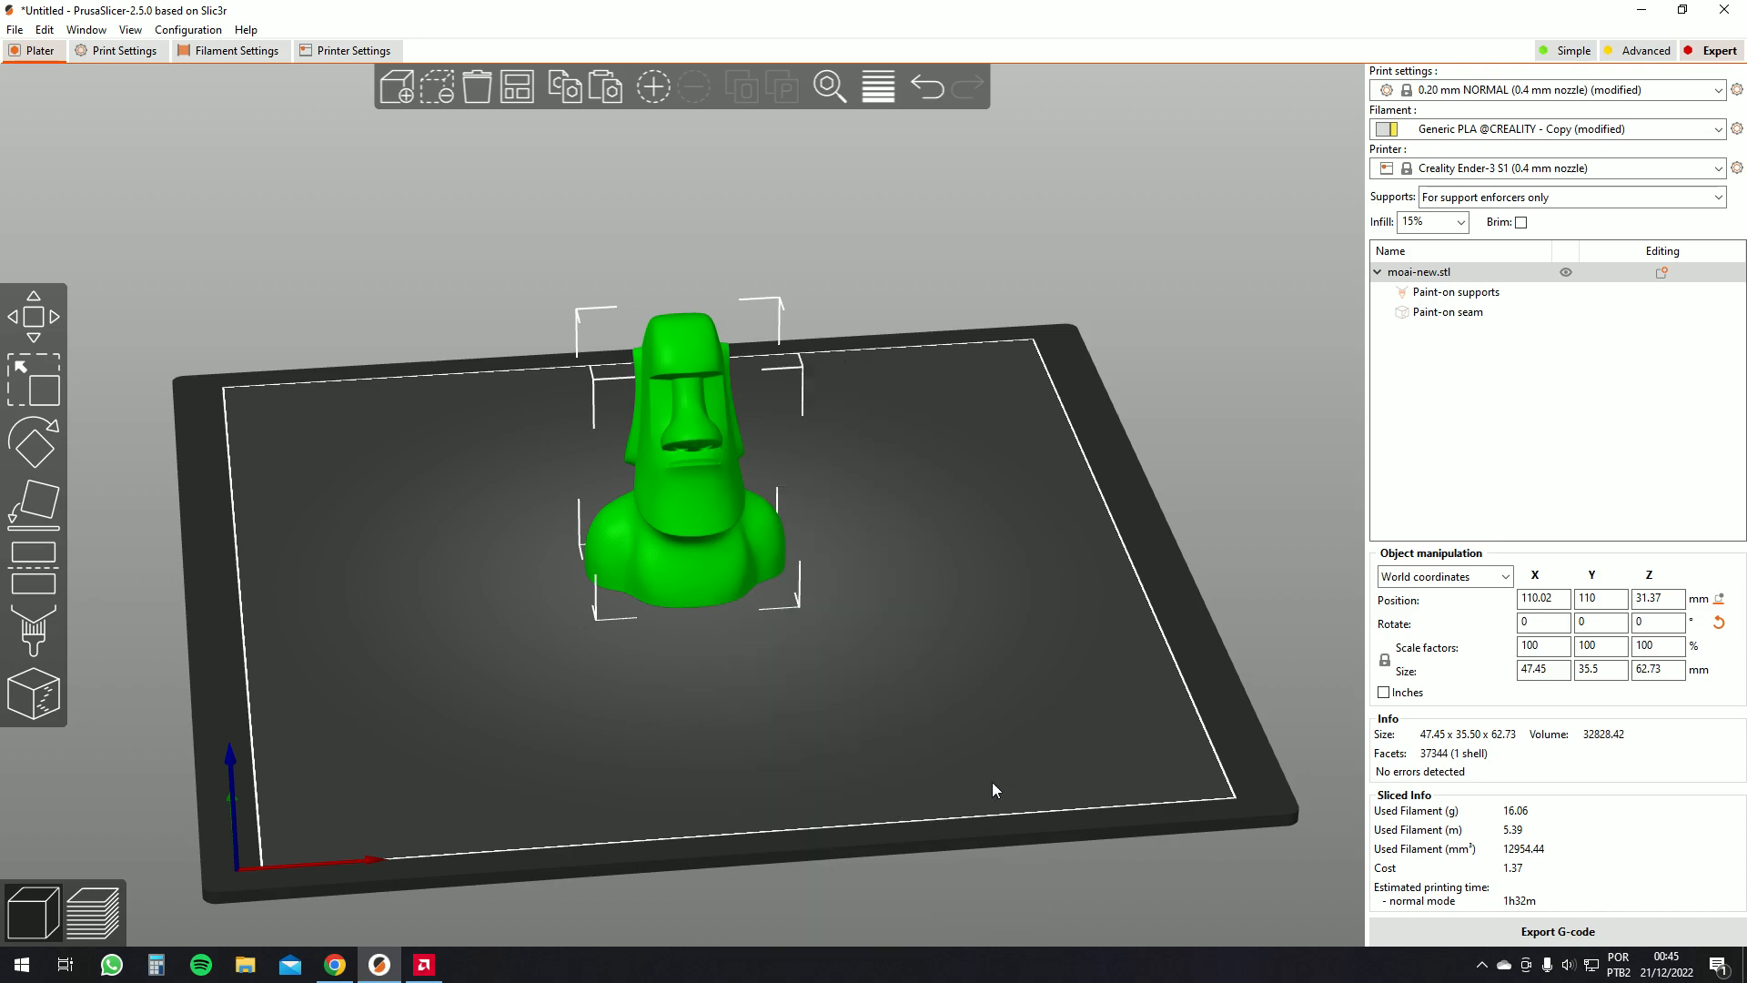
left_click(116, 51)
left_click(39, 51)
Drag the moai to another spot on the bed, then undo the move
mouse_move(921, 499)
left_mouse_down()
mouse_move(881, 512)
mouse_move(908, 510)
left_mouse_up()
left_click_drag(699, 460, 600, 466)
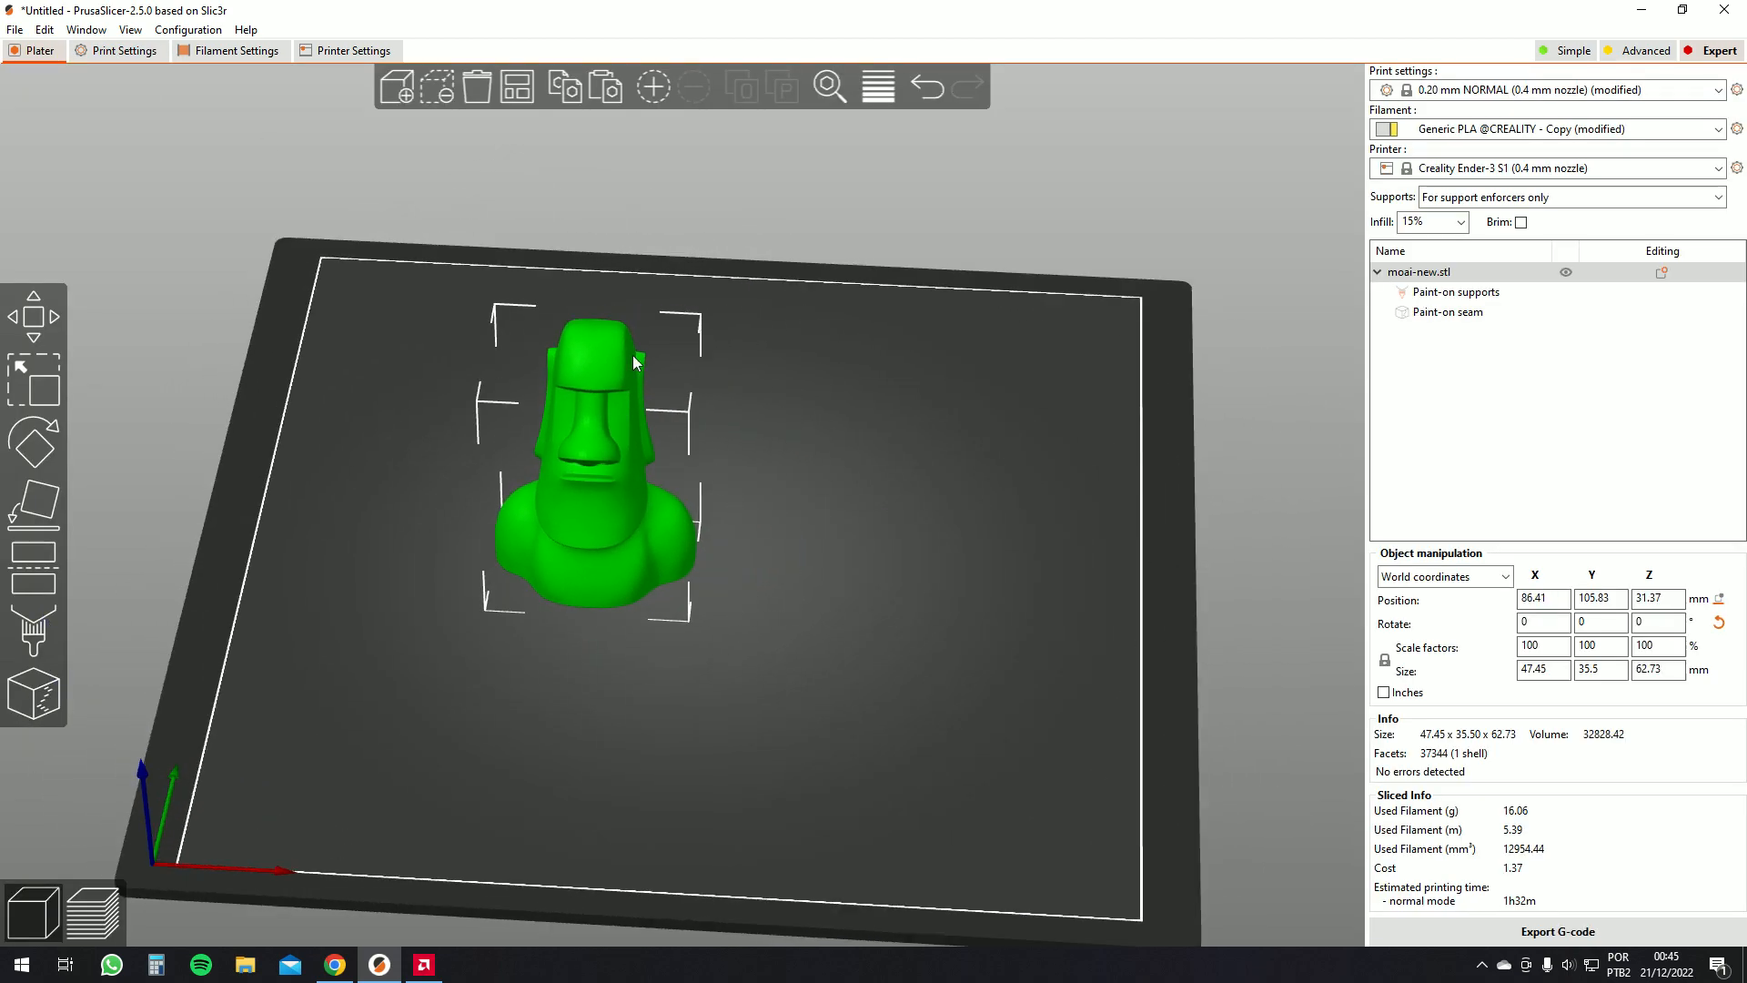
key("ctrl+z")
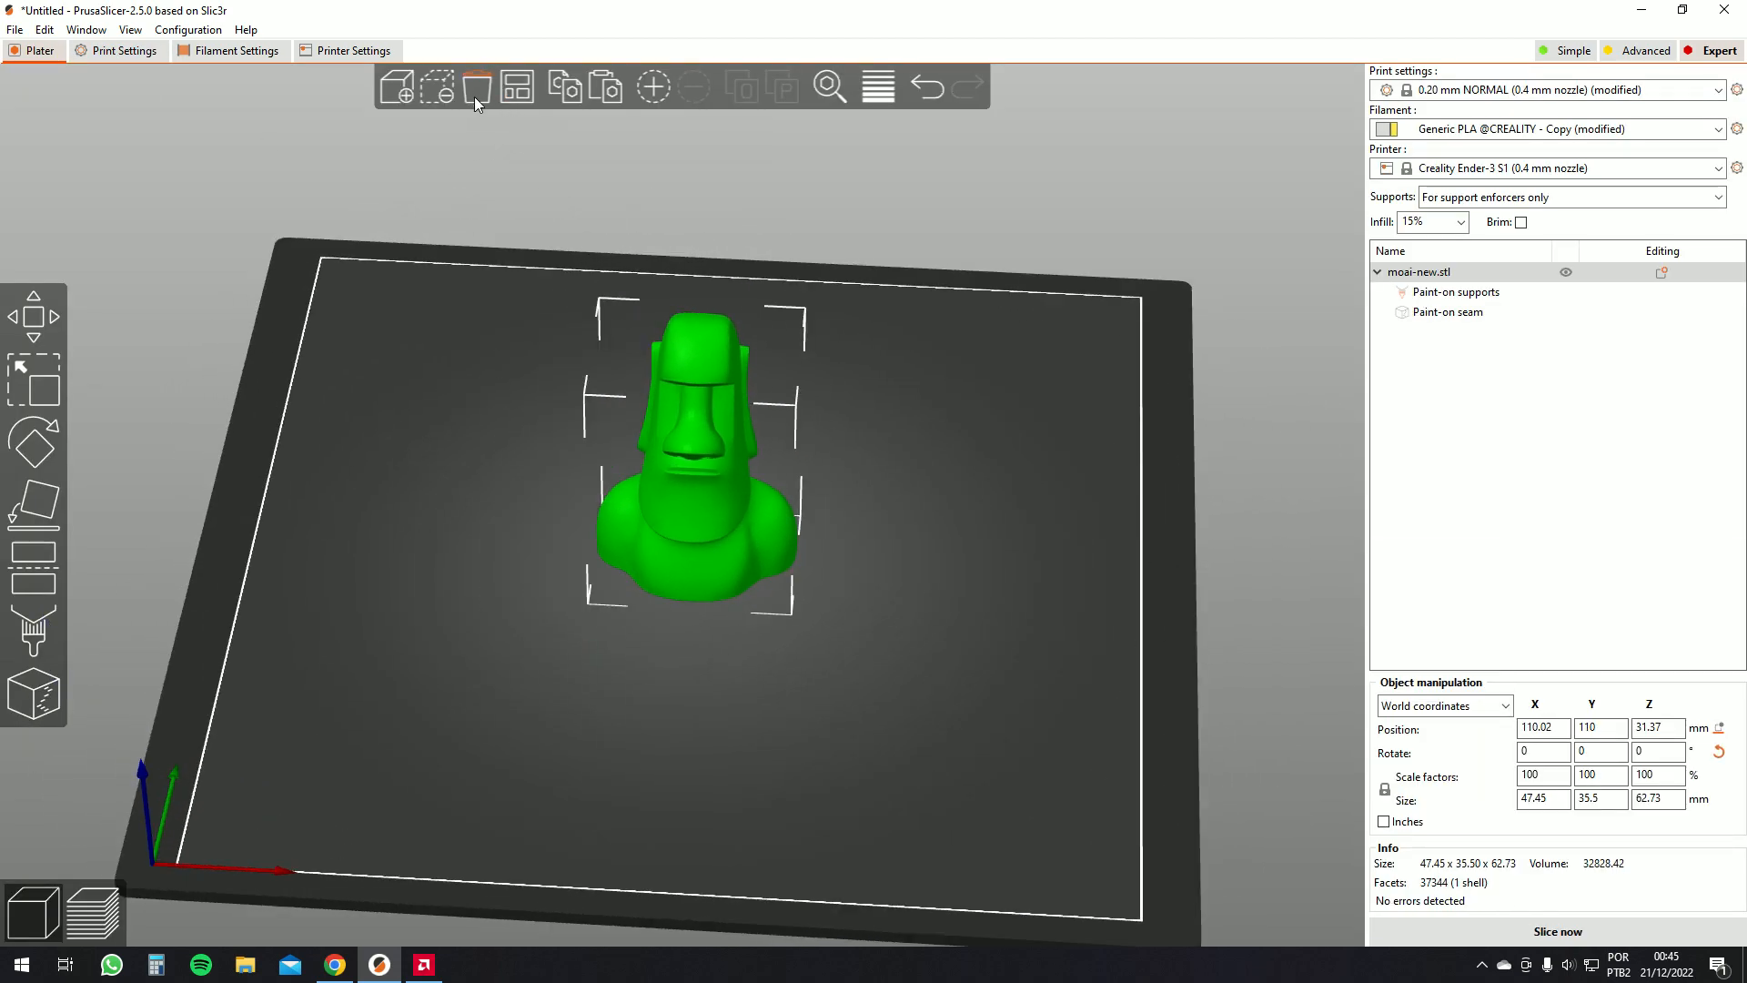
Copy and paste the moai, placing the duplicate beside the original on the bed
left_click(566, 90)
left_click(600, 91)
left_click_drag(888, 391, 903, 405)
left_click_drag(701, 457, 901, 477)
left_click_drag(870, 559, 587, 486)
left_click_drag(648, 567, 655, 562)
left_click(817, 496)
left_click_drag(811, 597, 819, 572)
left_click(570, 435)
Add an Infill settings override to the first moai
right_click(599, 352)
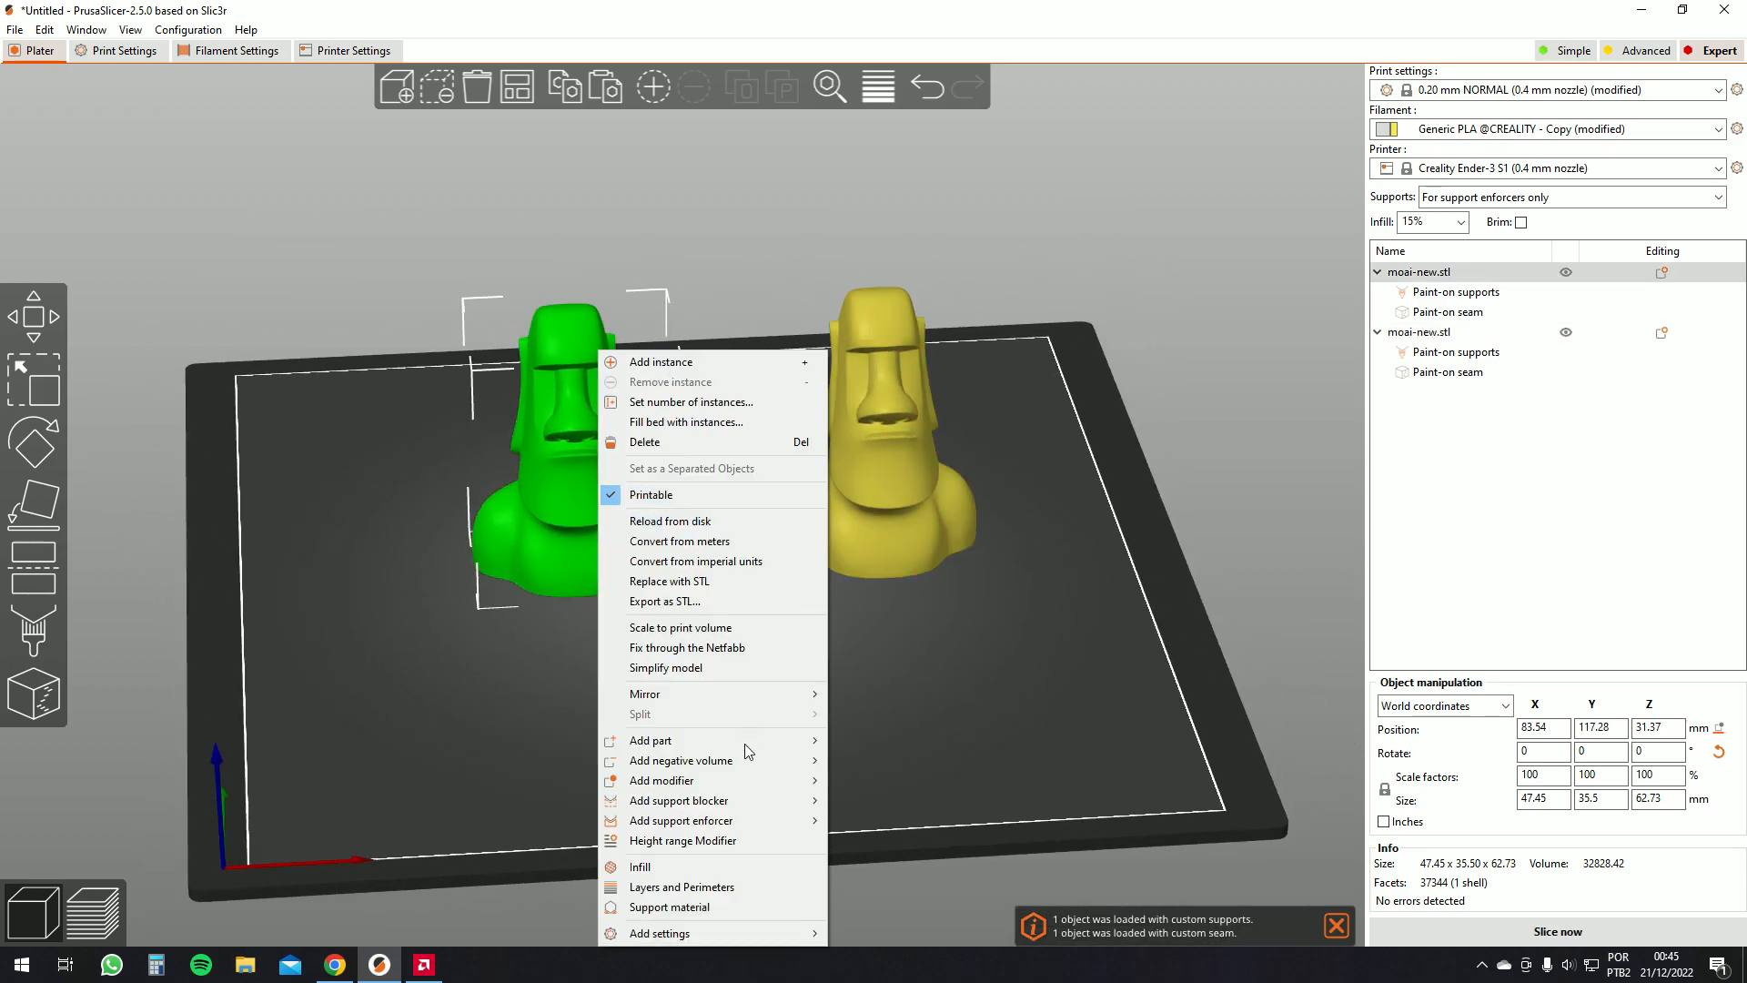
left_click(641, 867)
right_click(553, 526)
left_click_drag(1069, 720, 1093, 717)
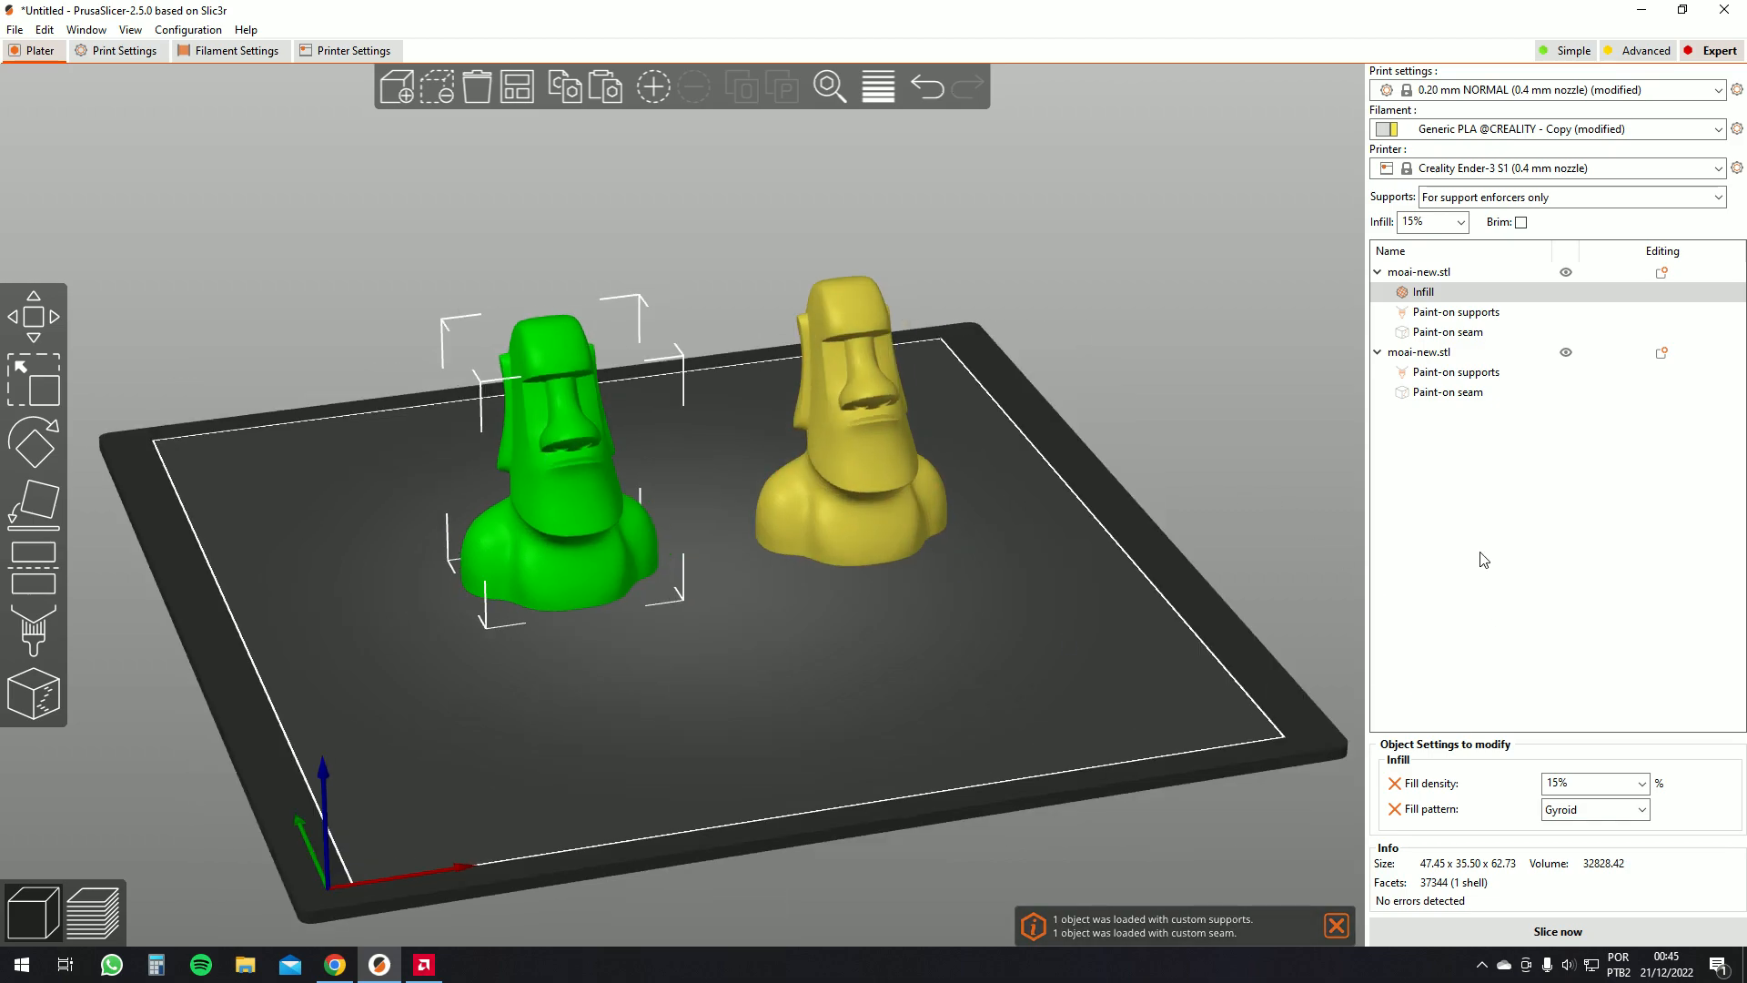
Browse the first moai's Infill, Paint-on supports and Paint-on seam items in the object list
left_click(1416, 295)
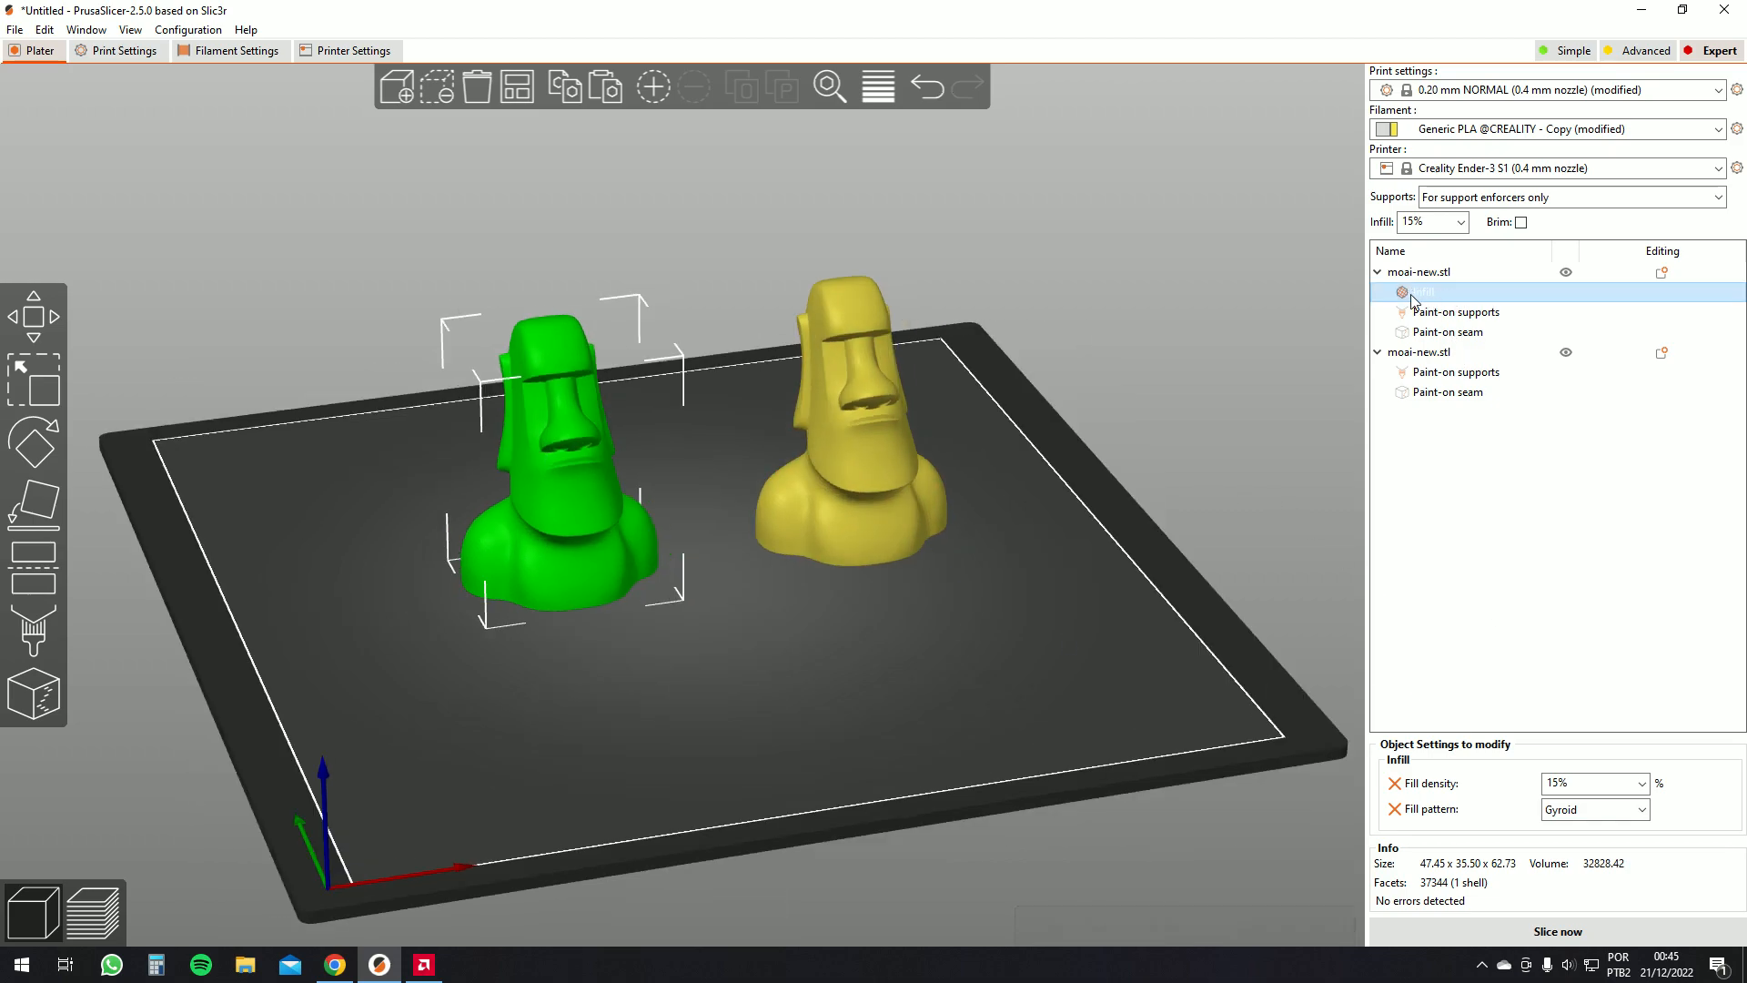
left_click(1432, 312)
left_click(1436, 329)
left_click(1437, 313)
left_click(1433, 326)
left_click(1434, 313)
left_click(1431, 335)
left_click(1433, 318)
left_click(1436, 331)
mouse_move(1311, 408)
left_mouse_down()
mouse_move(1017, 392)
mouse_move(1351, 423)
left_mouse_up()
left_click(1425, 293)
left_click_drag(1363, 606, 1161, 623)
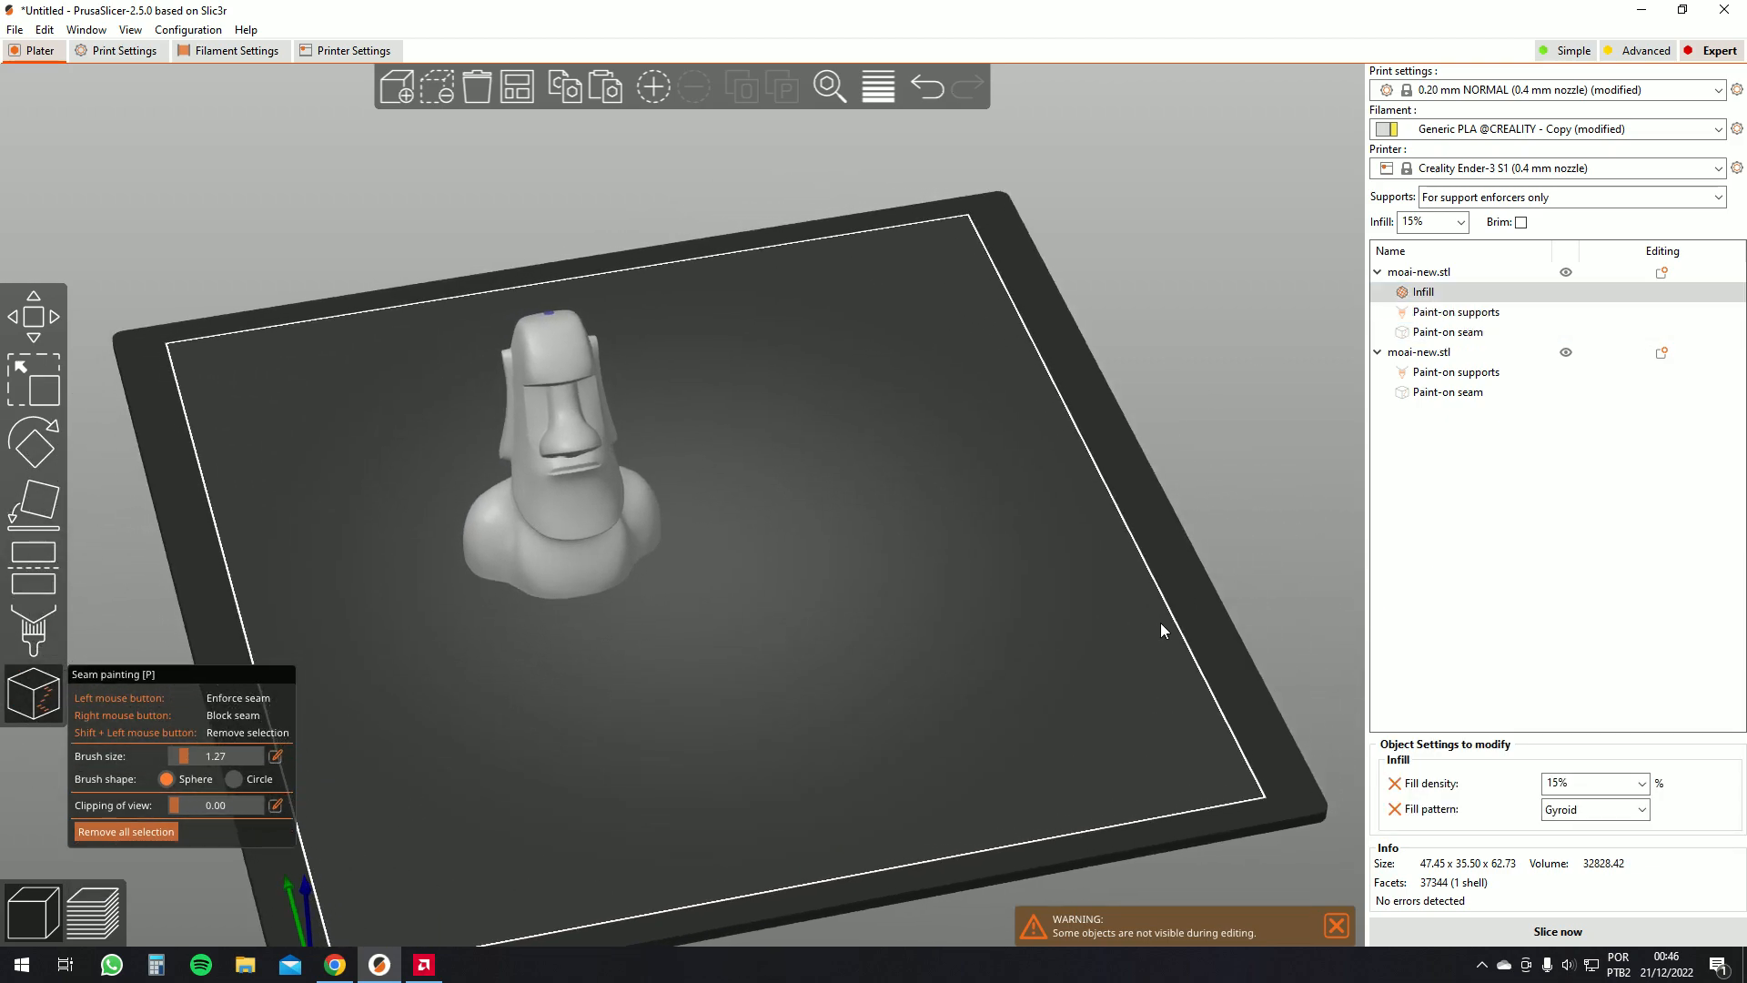
Set the first moai's infill override to the Honeycomb pattern at 5% density and close seam painting
left_click(1632, 811)
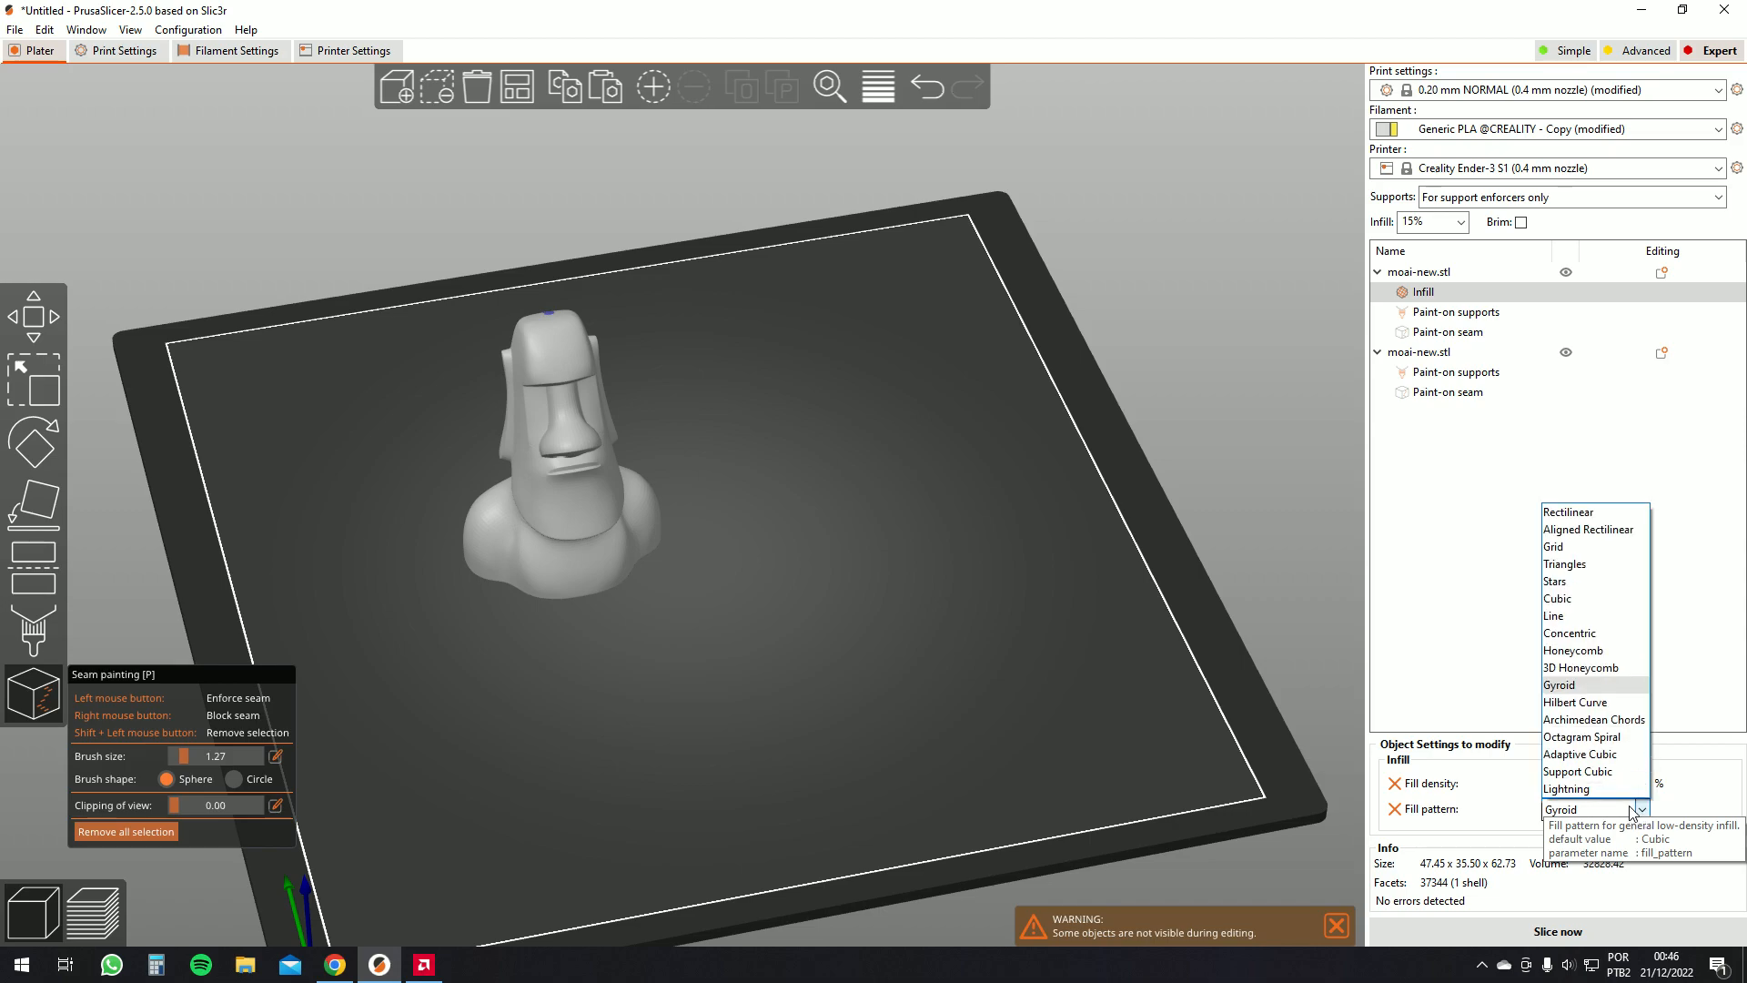
left_click(1580, 652)
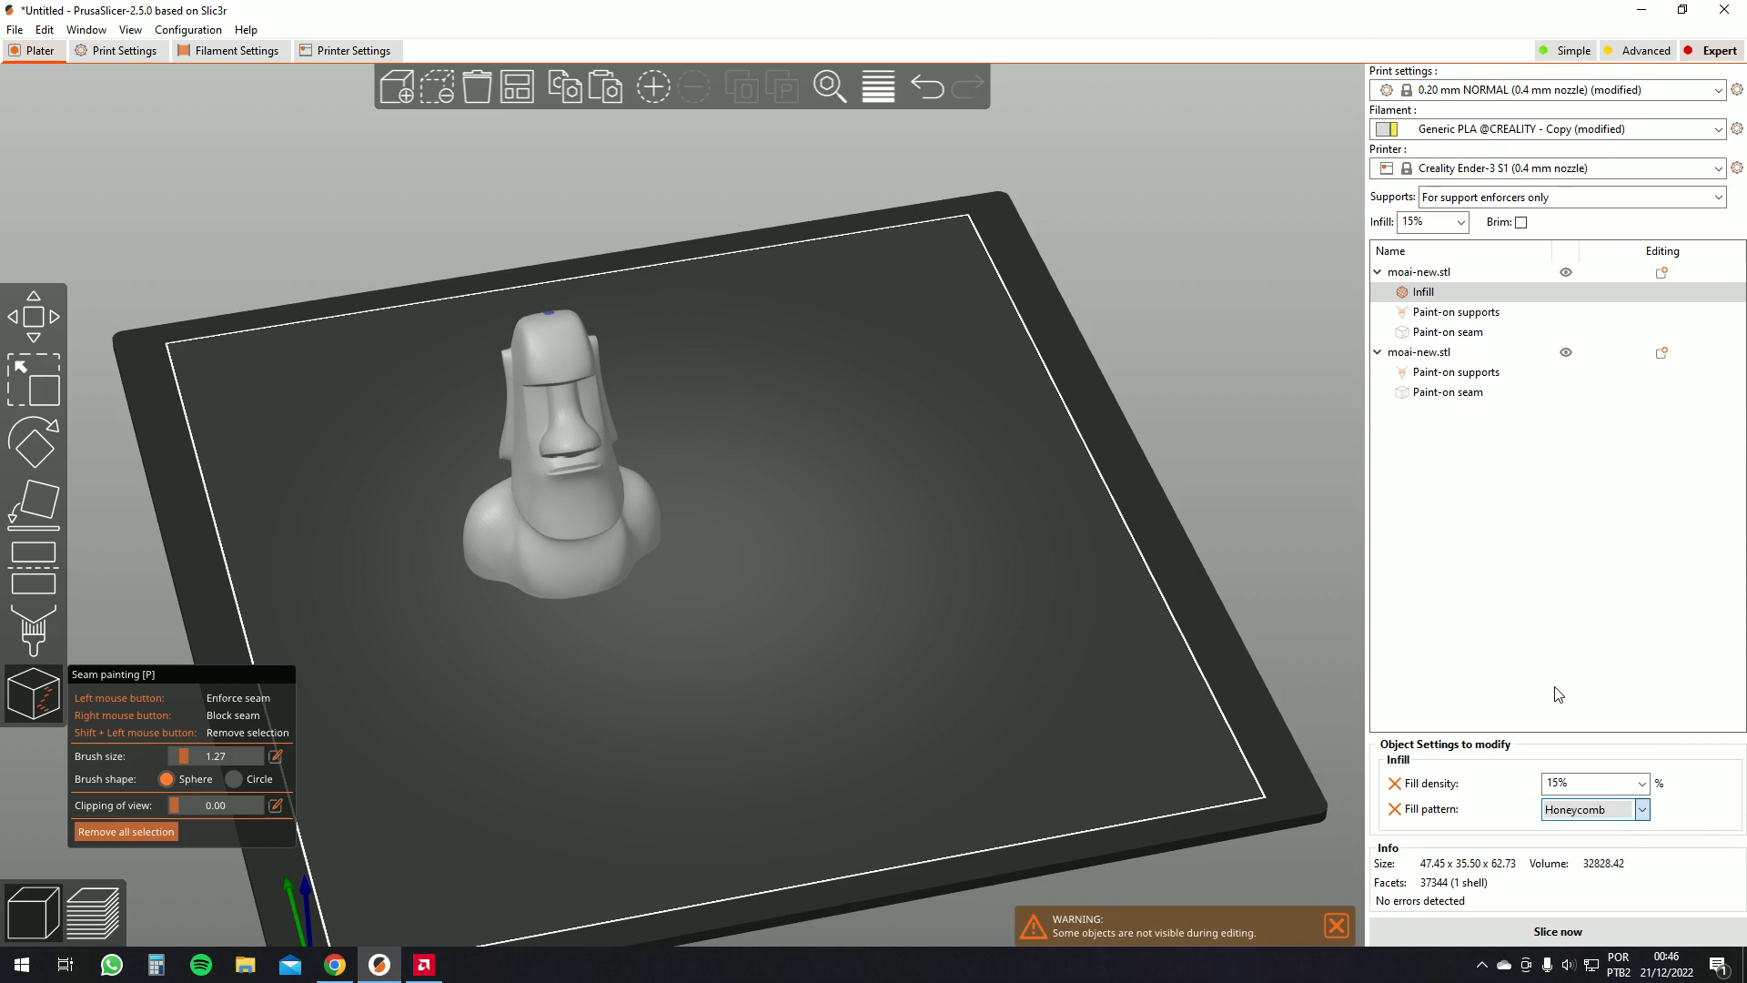
left_click(1642, 783)
left_click(1582, 556)
mouse_move(1203, 663)
left_mouse_down()
mouse_move(1165, 687)
mouse_move(1174, 672)
left_mouse_up()
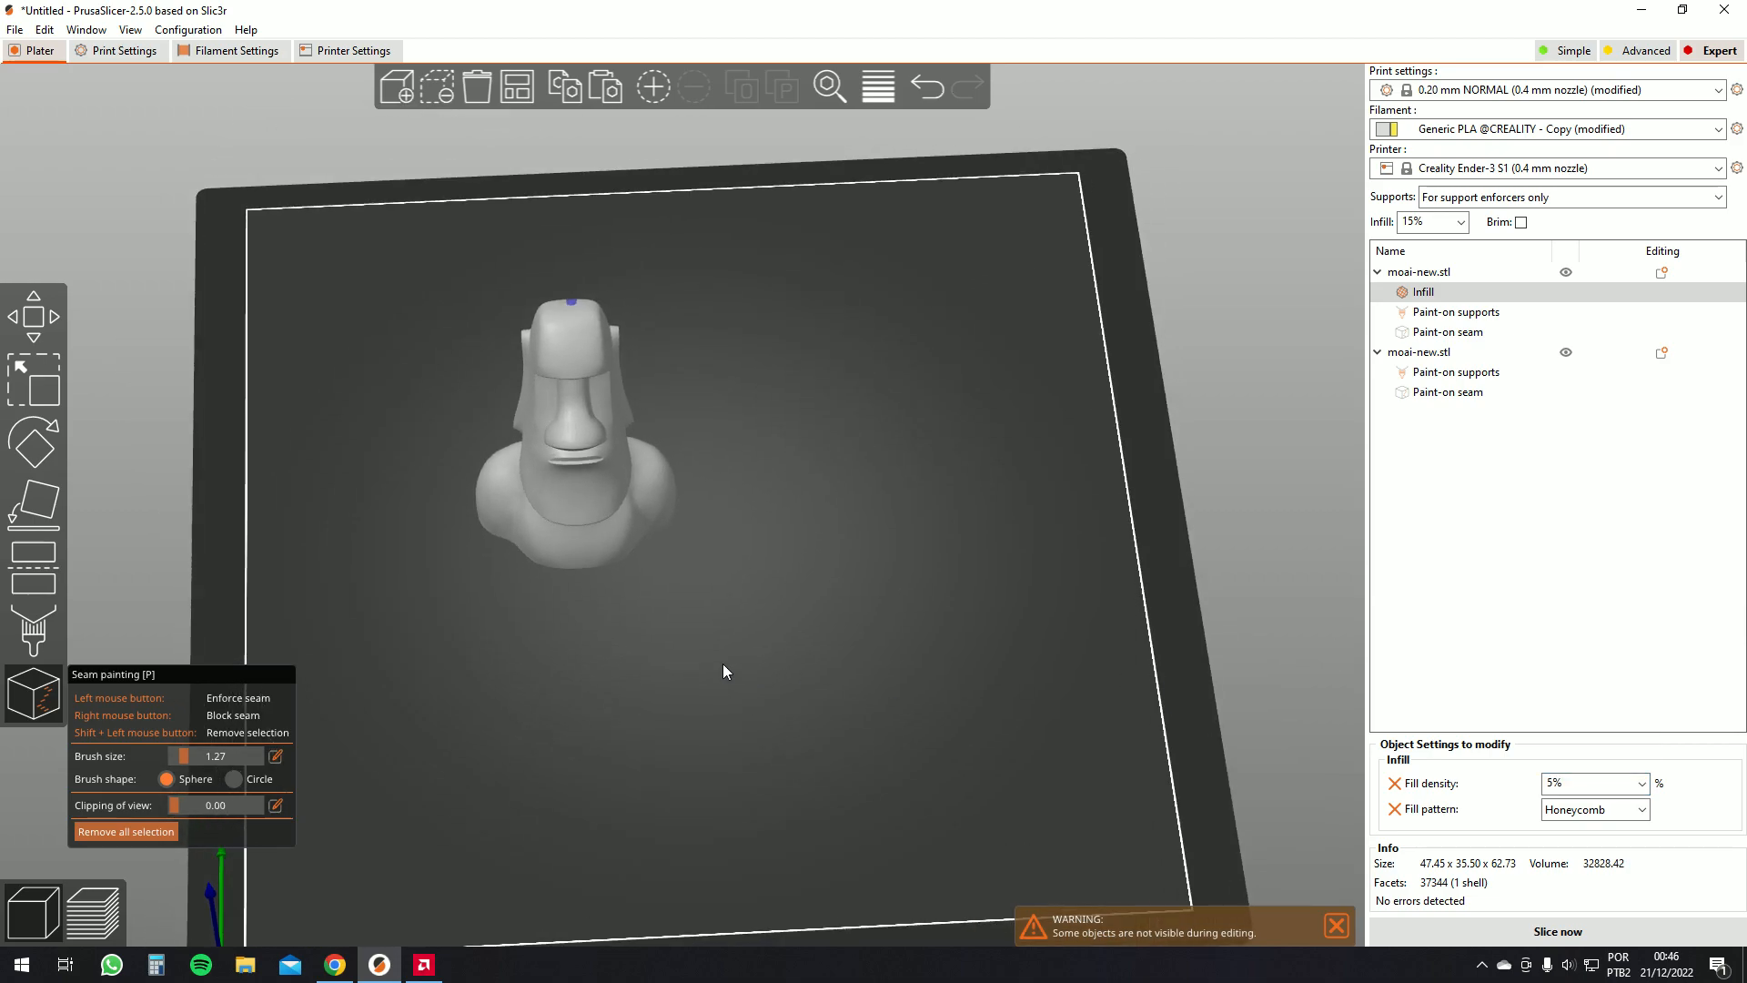
key("p")
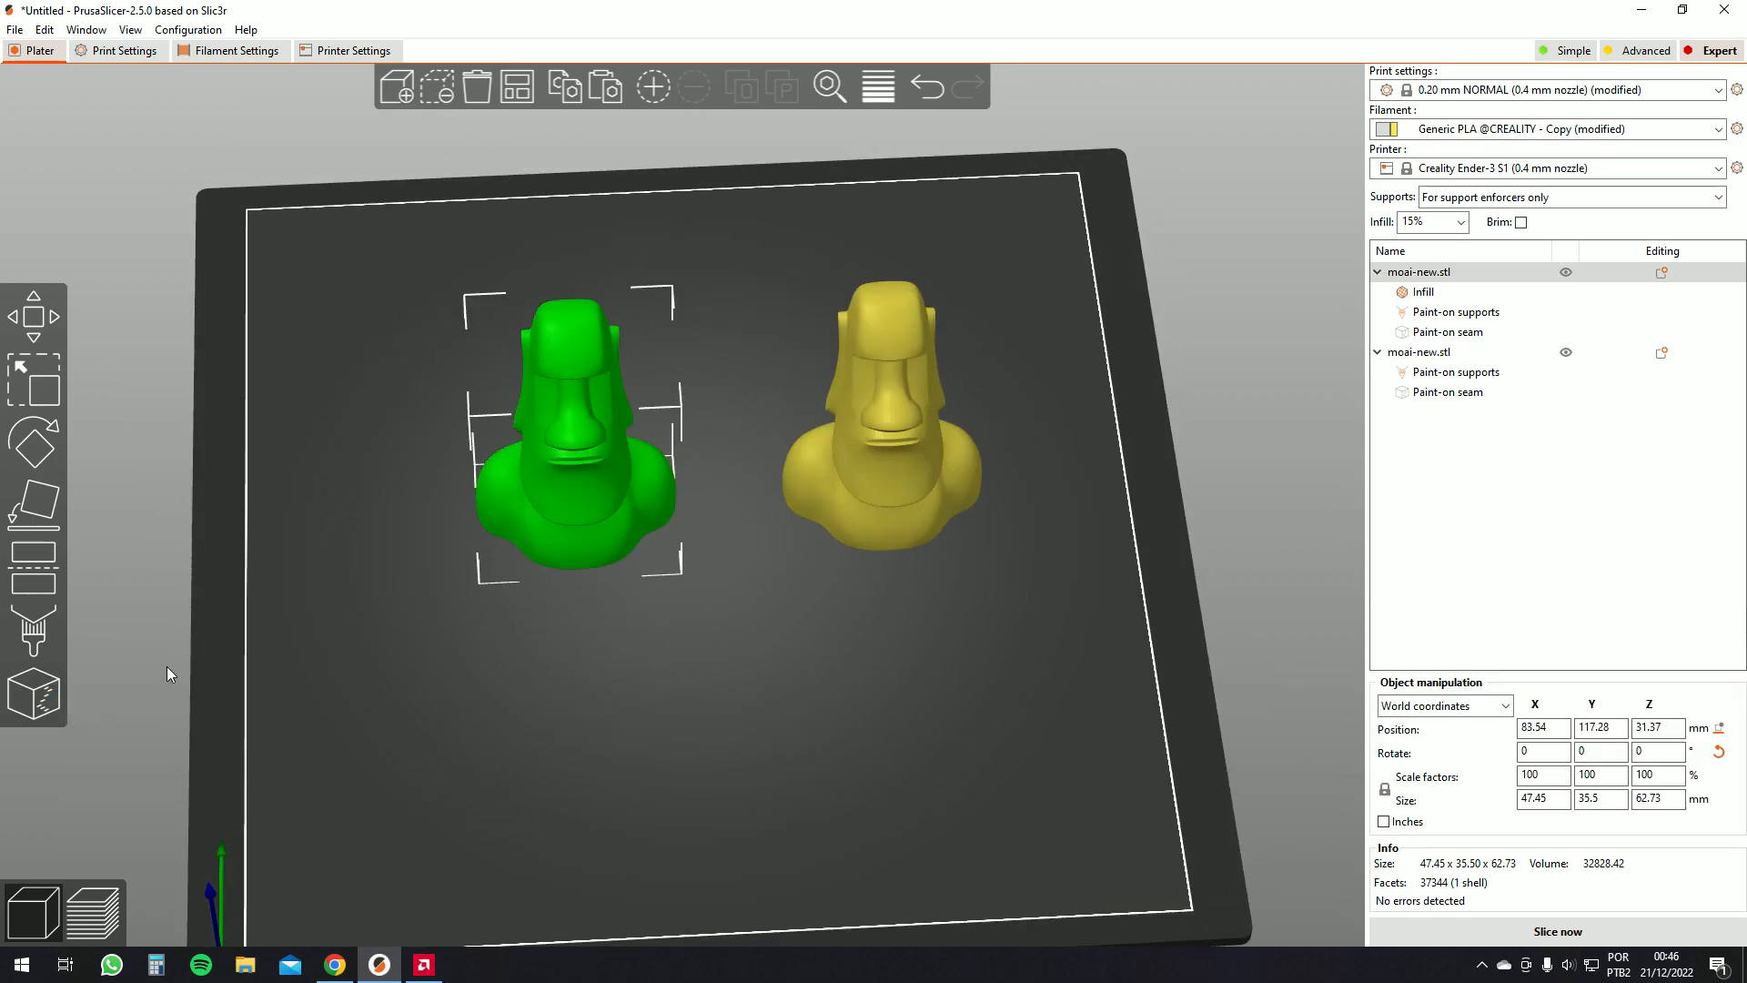
Add an Infill settings override to the second moai
left_click(879, 458)
right_click(881, 461)
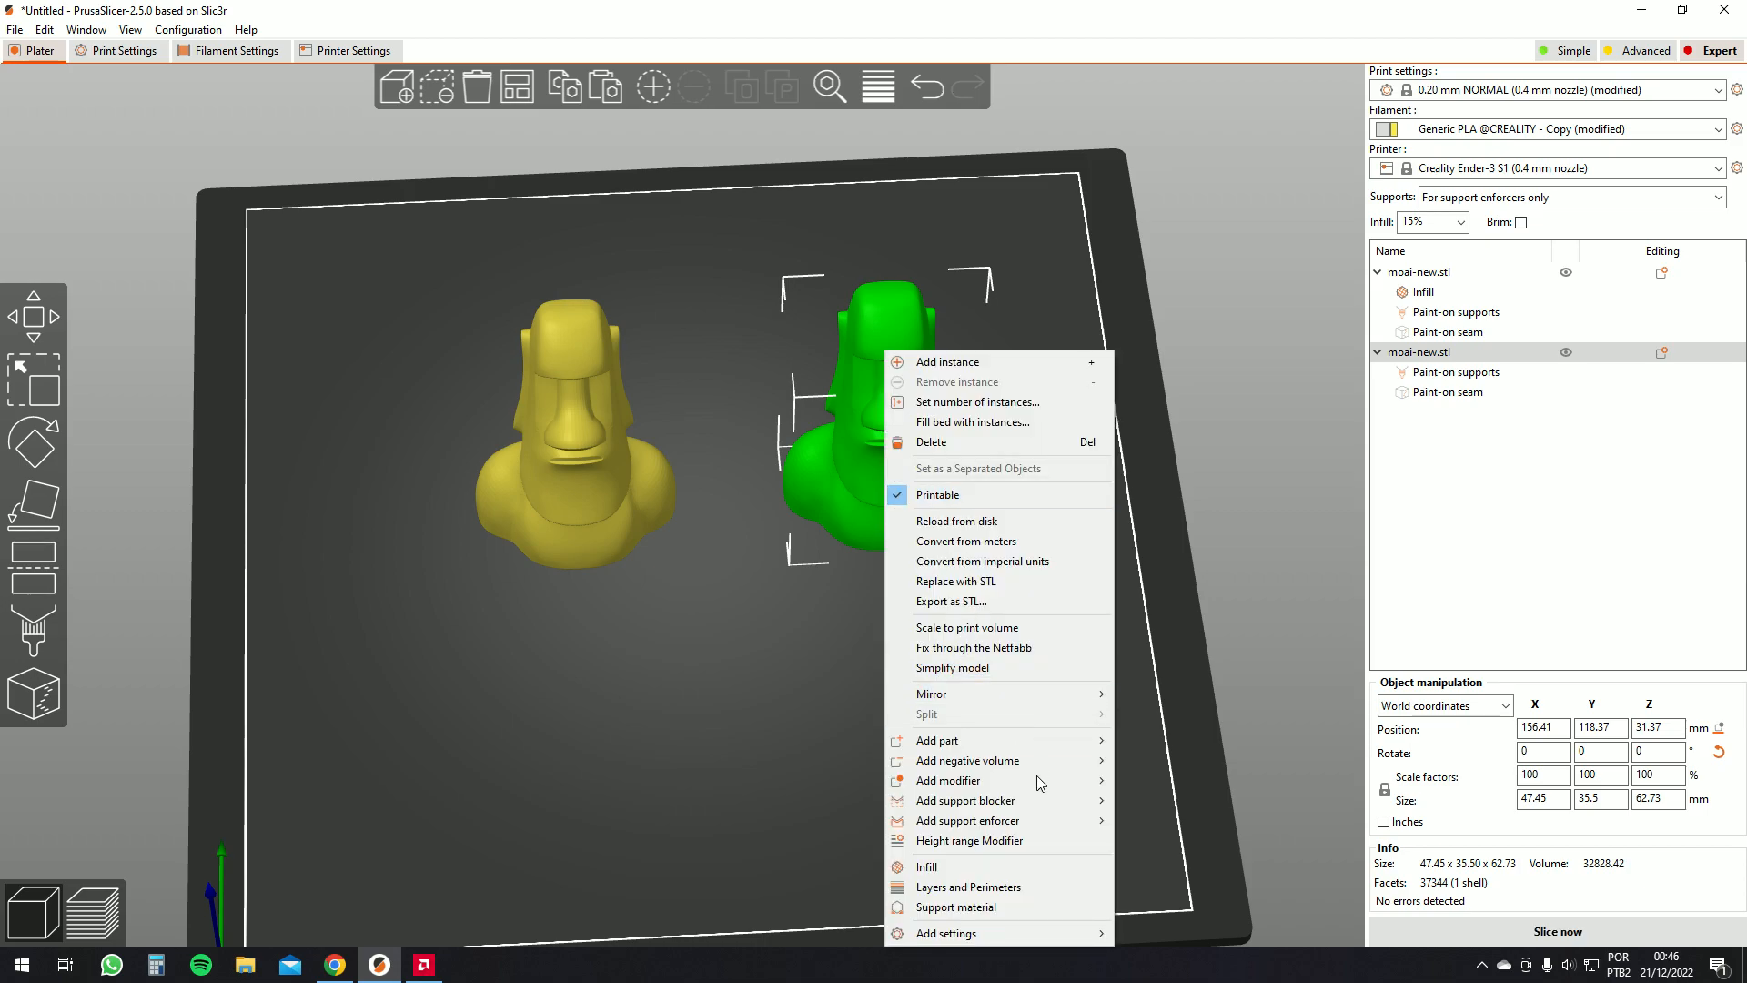
left_click(994, 866)
Set the second moai's infill override to 20% density with the Stars pattern
left_click(1605, 786)
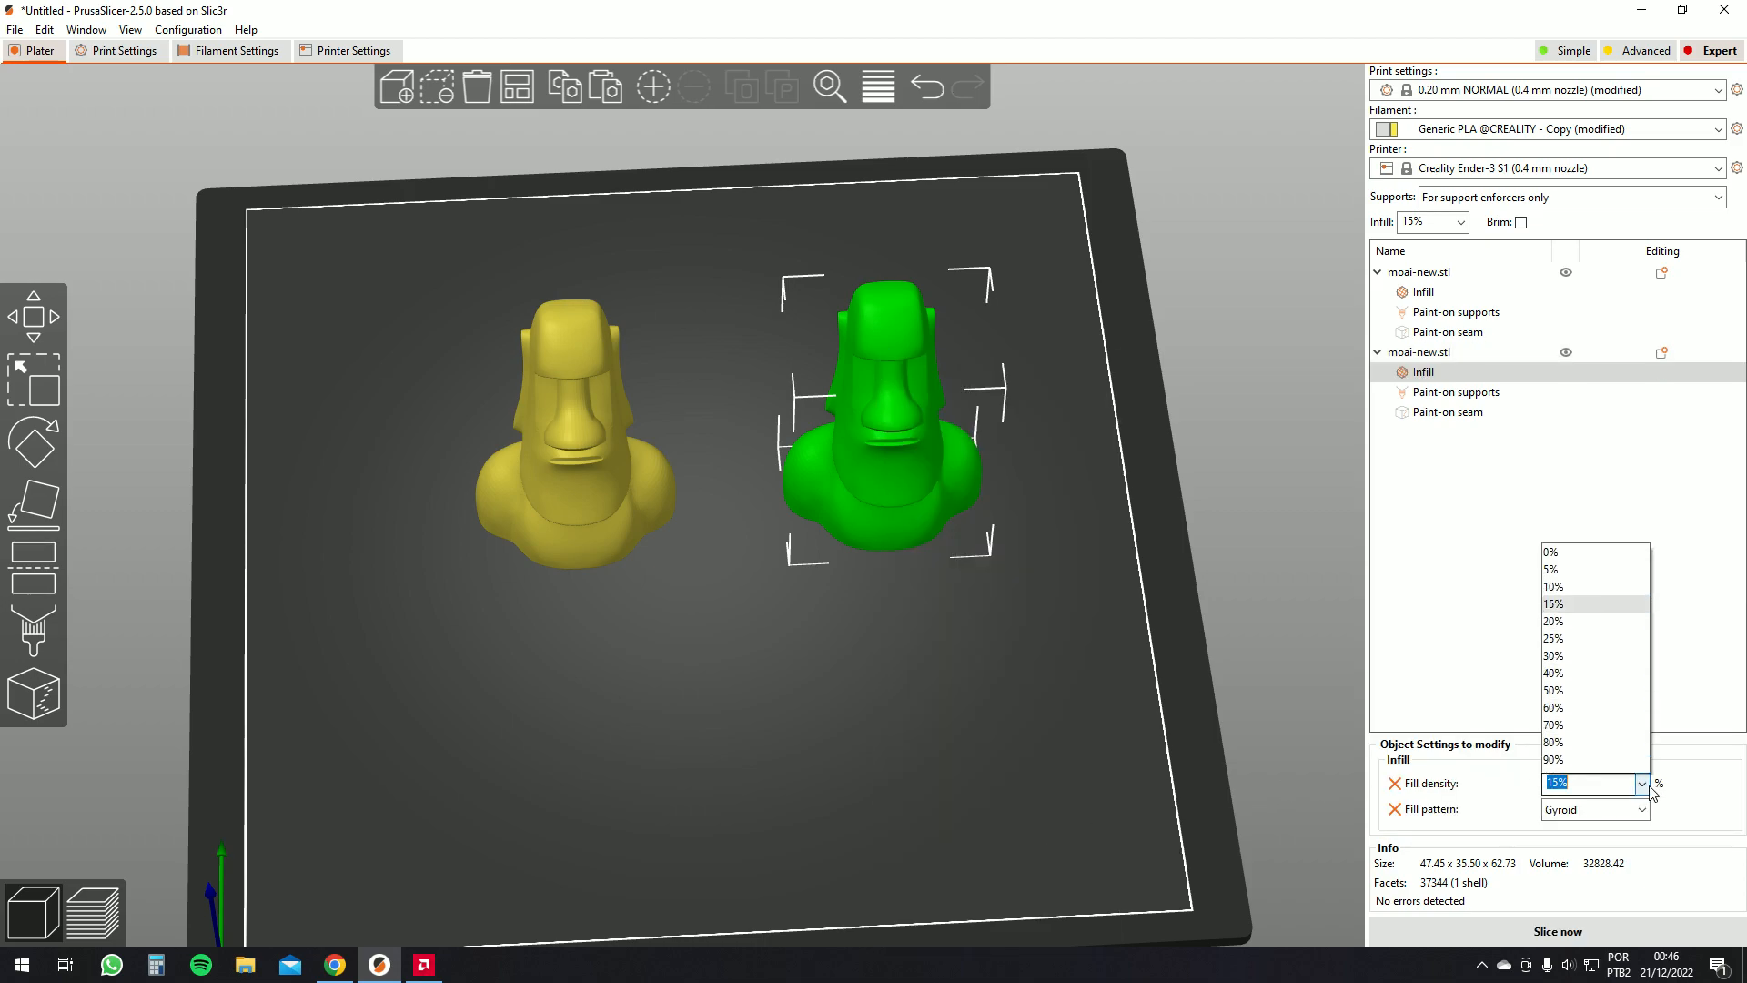
left_click(1604, 605)
left_click(1642, 784)
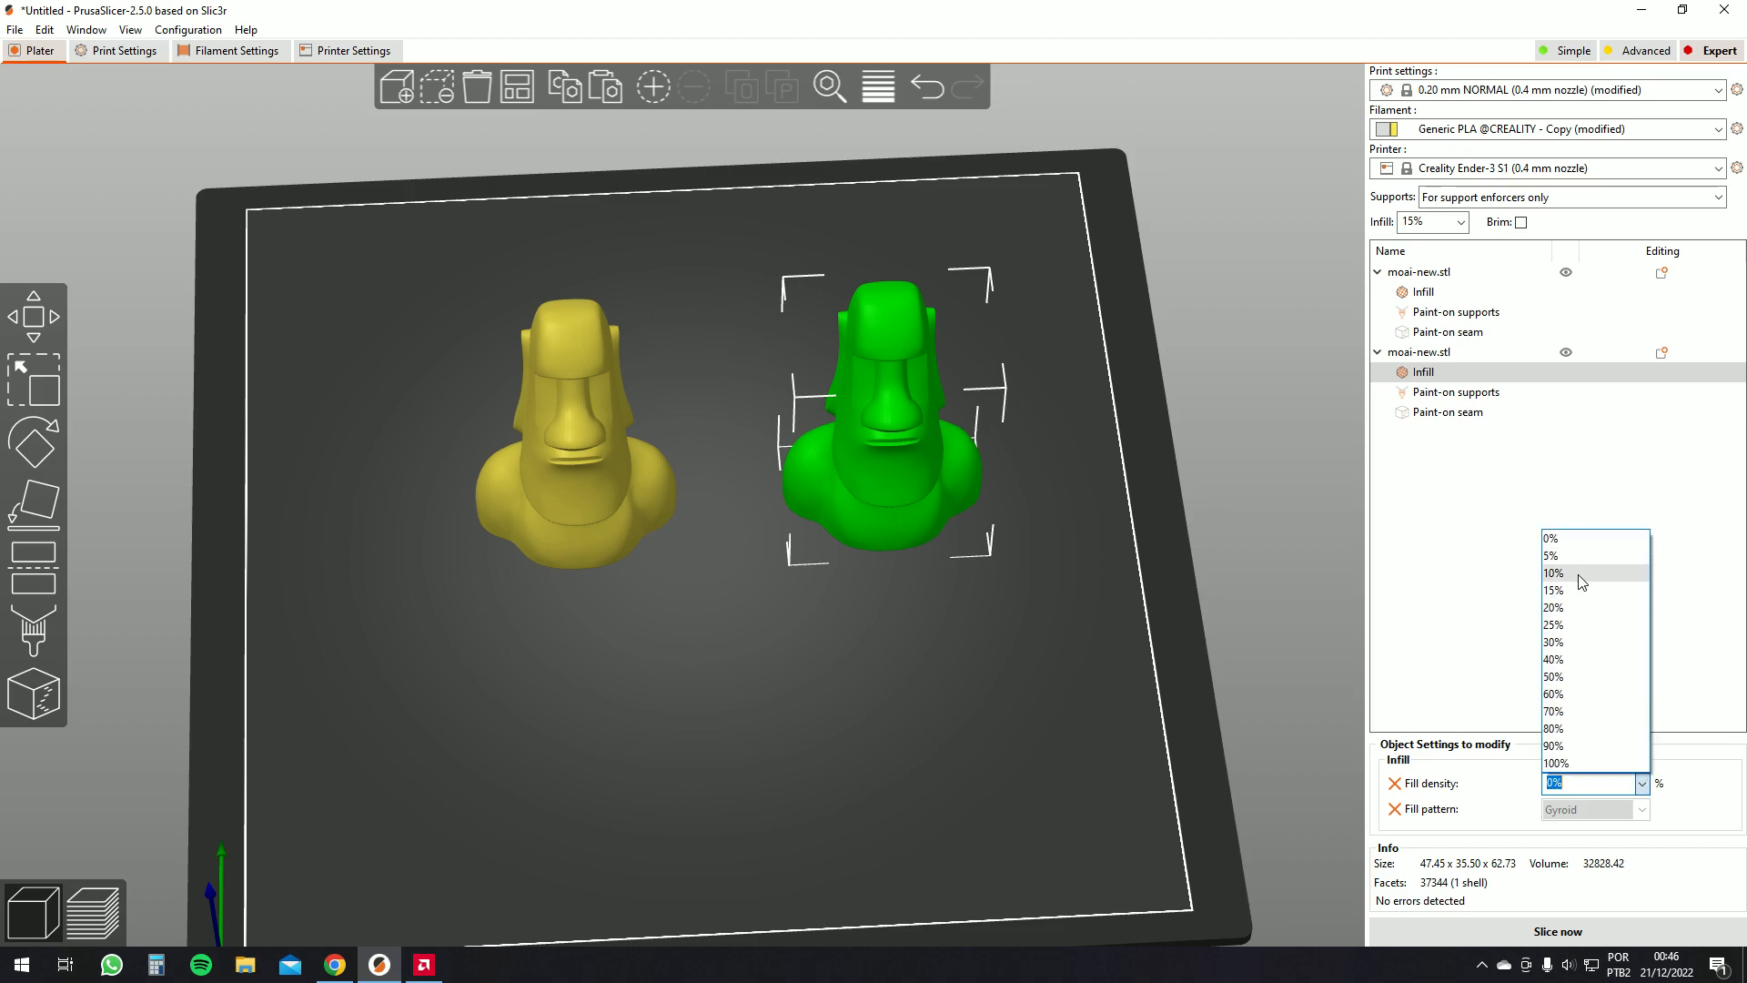
left_click(1582, 607)
left_click(1648, 817)
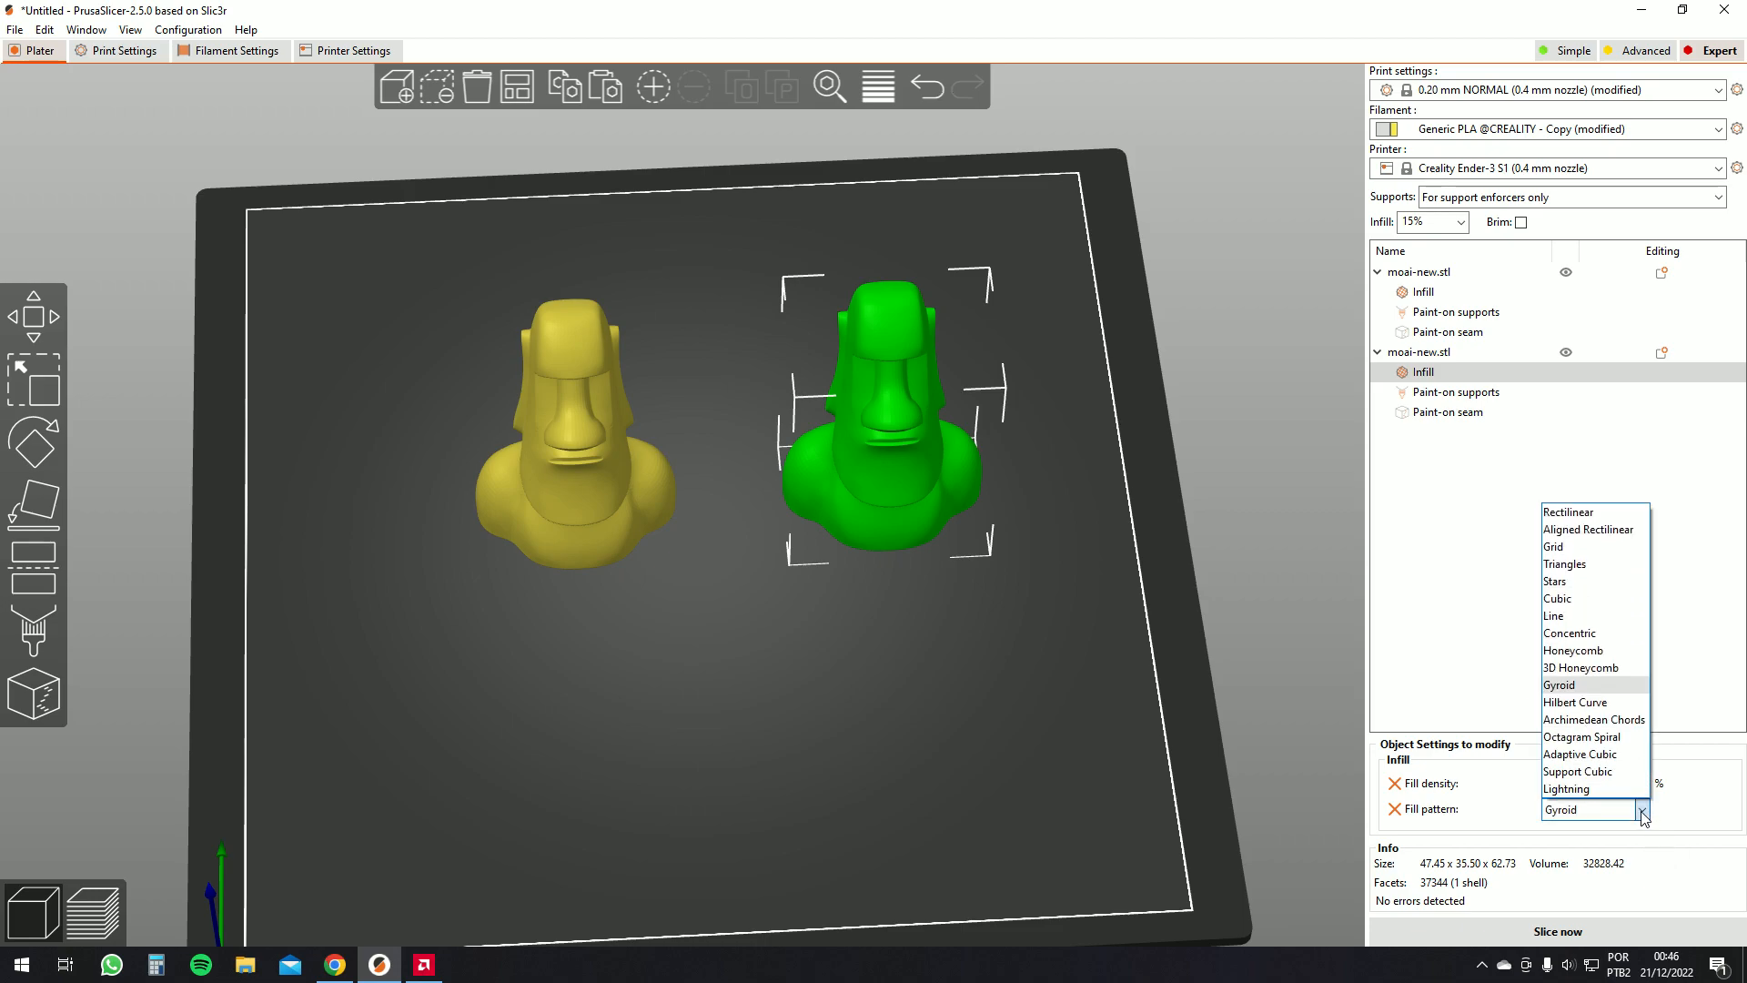
left_click(1575, 581)
left_click(1073, 648)
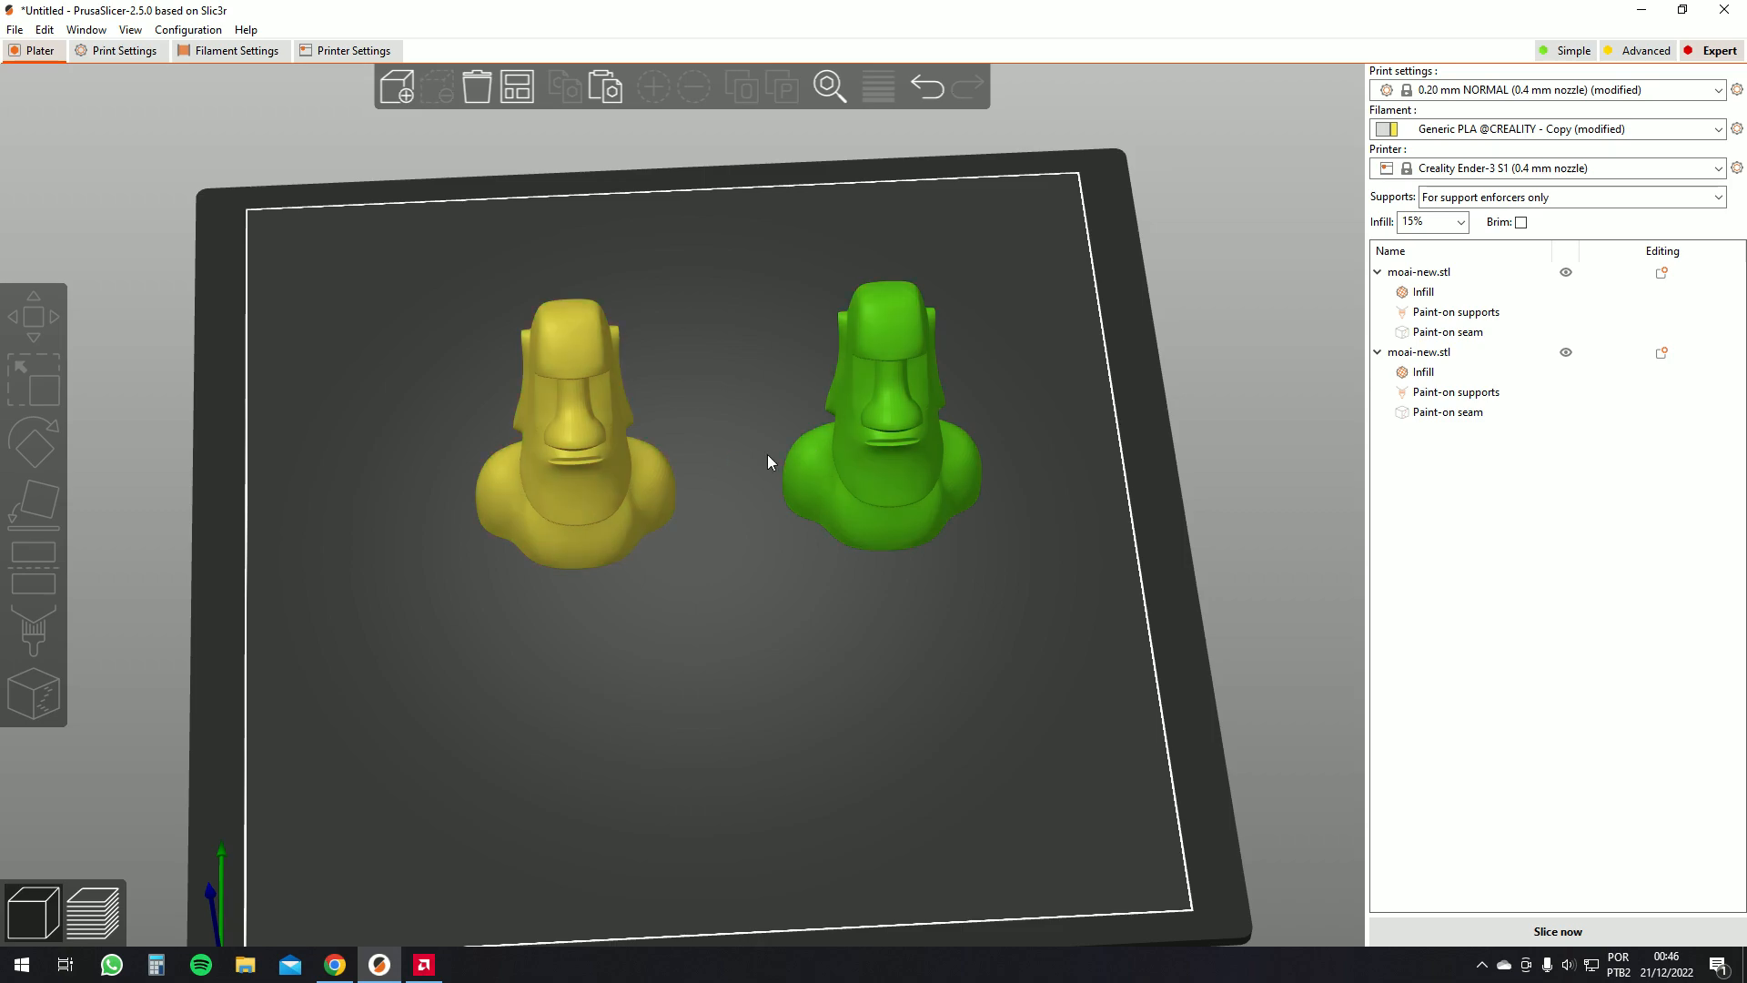
Slice both moais and scrub the layer slider to compare their internal infill
left_click(1558, 933)
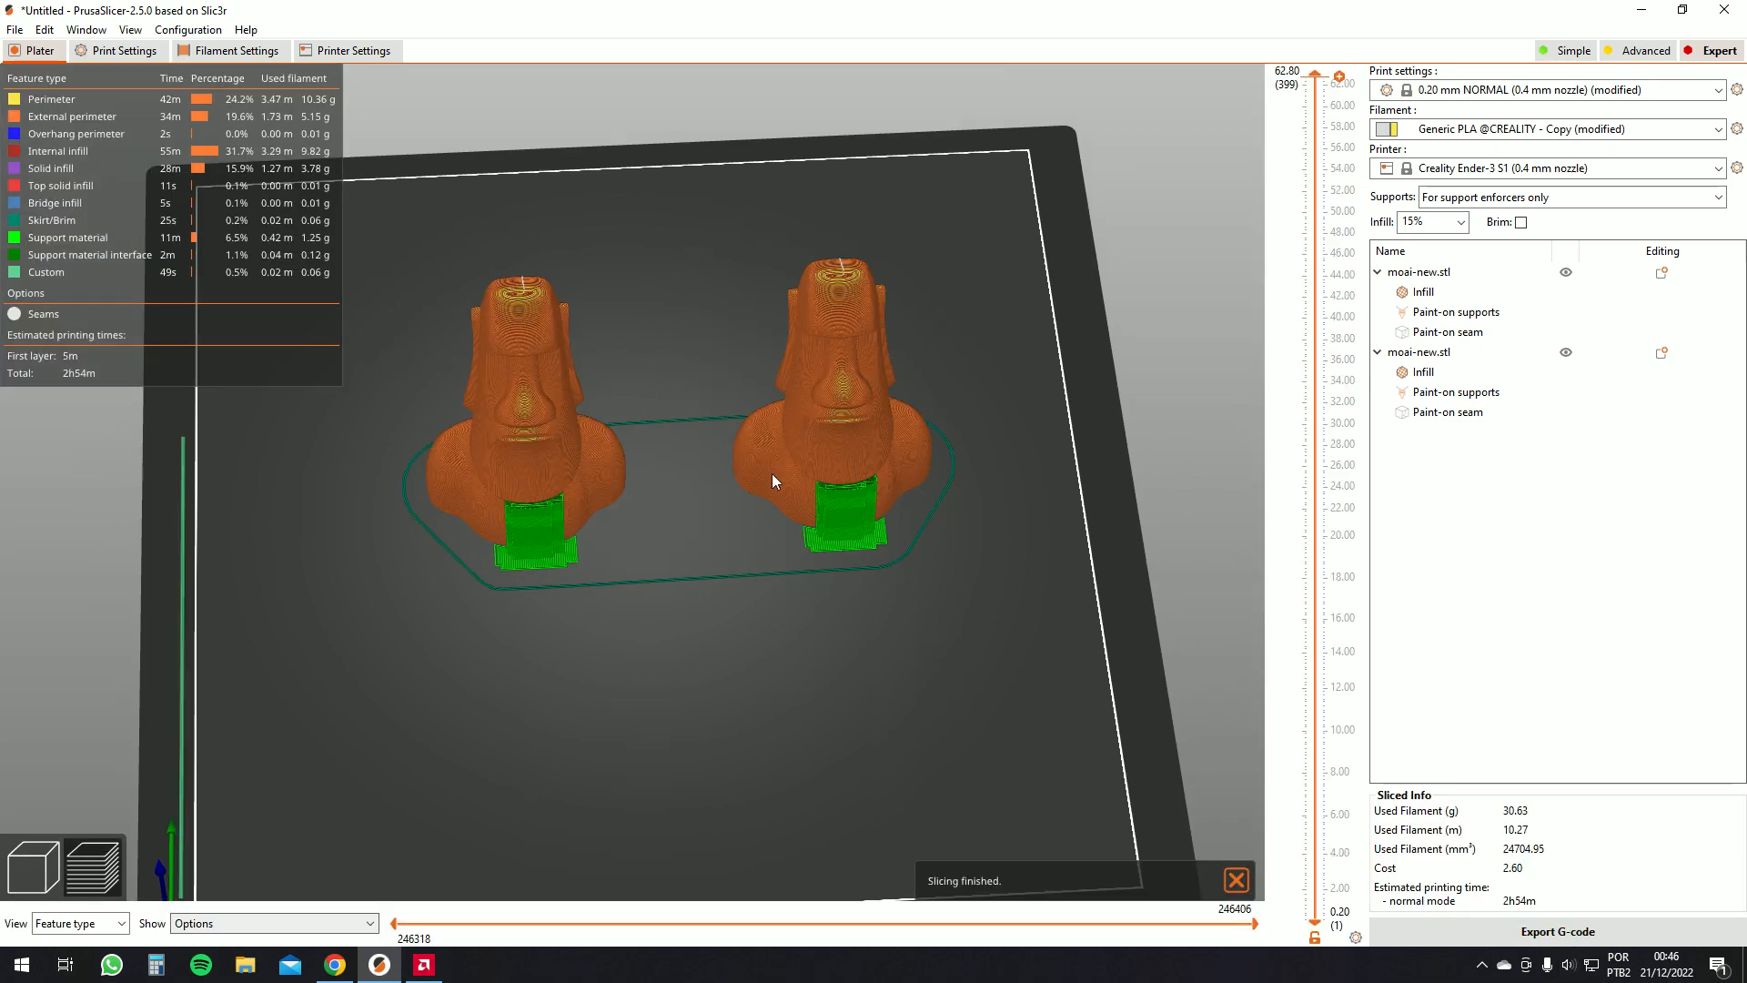
scroll(779, 477, "up", 5)
left_click_drag(717, 381, 726, 392)
left_click_drag(1316, 80, 1325, 532)
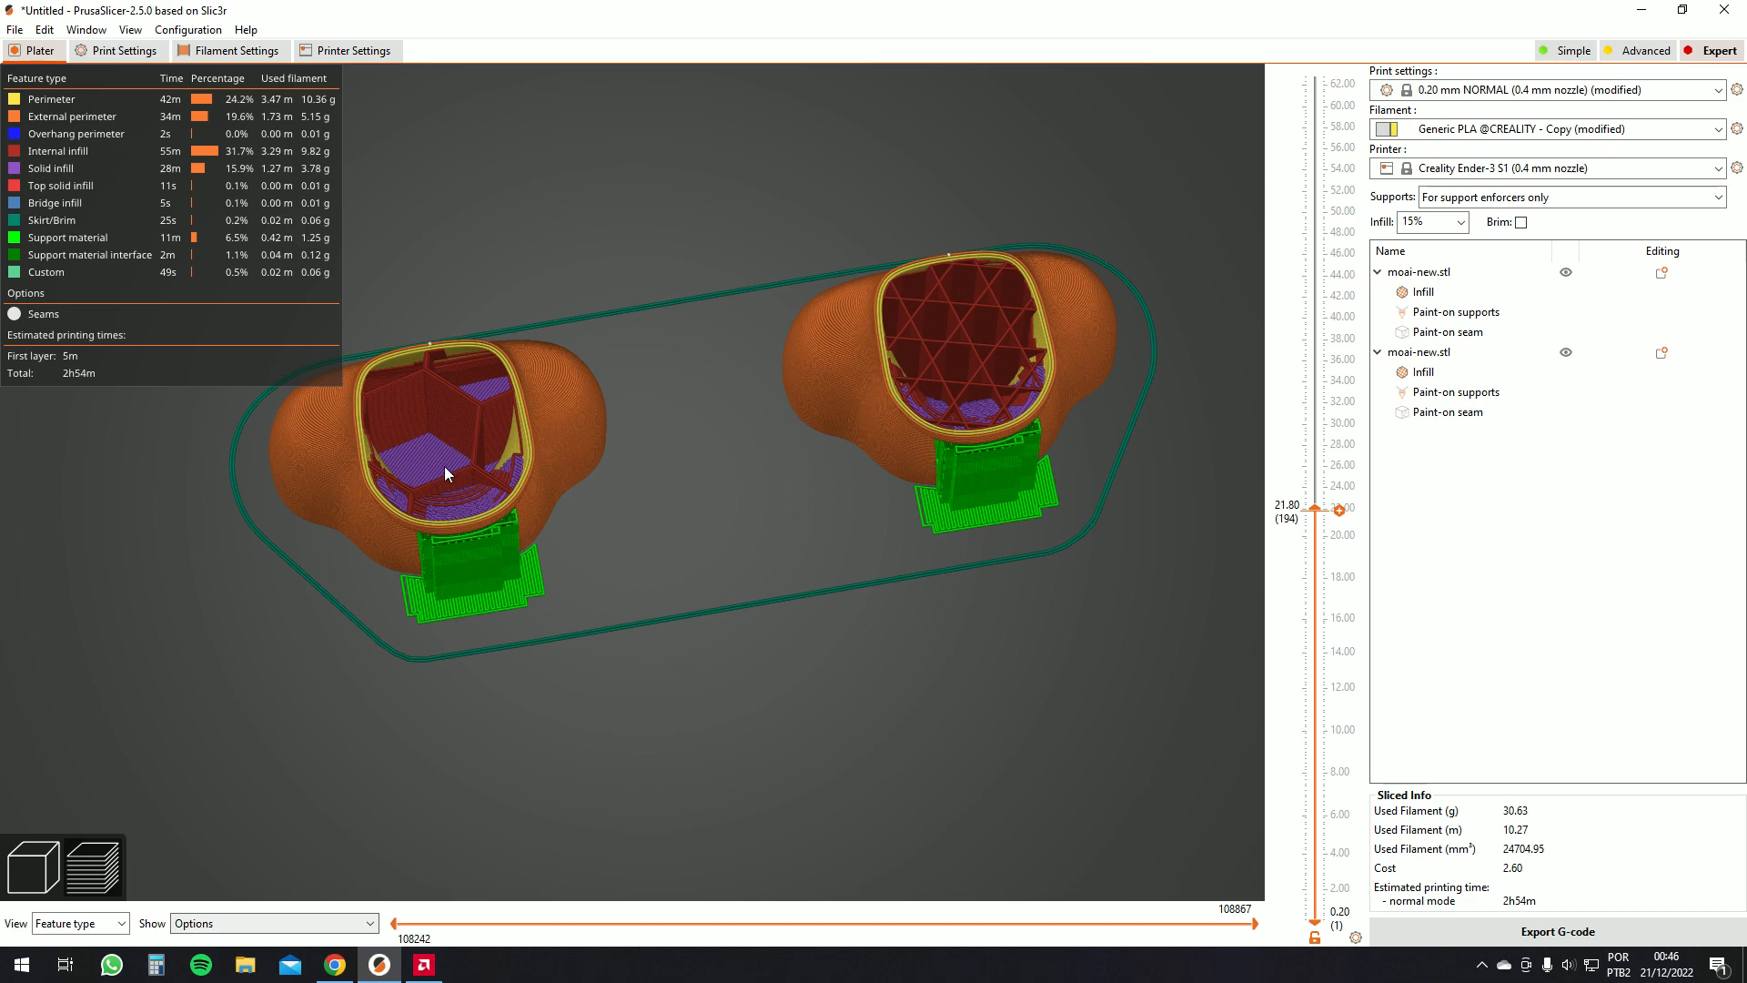
scroll(1059, 344, "up", 3)
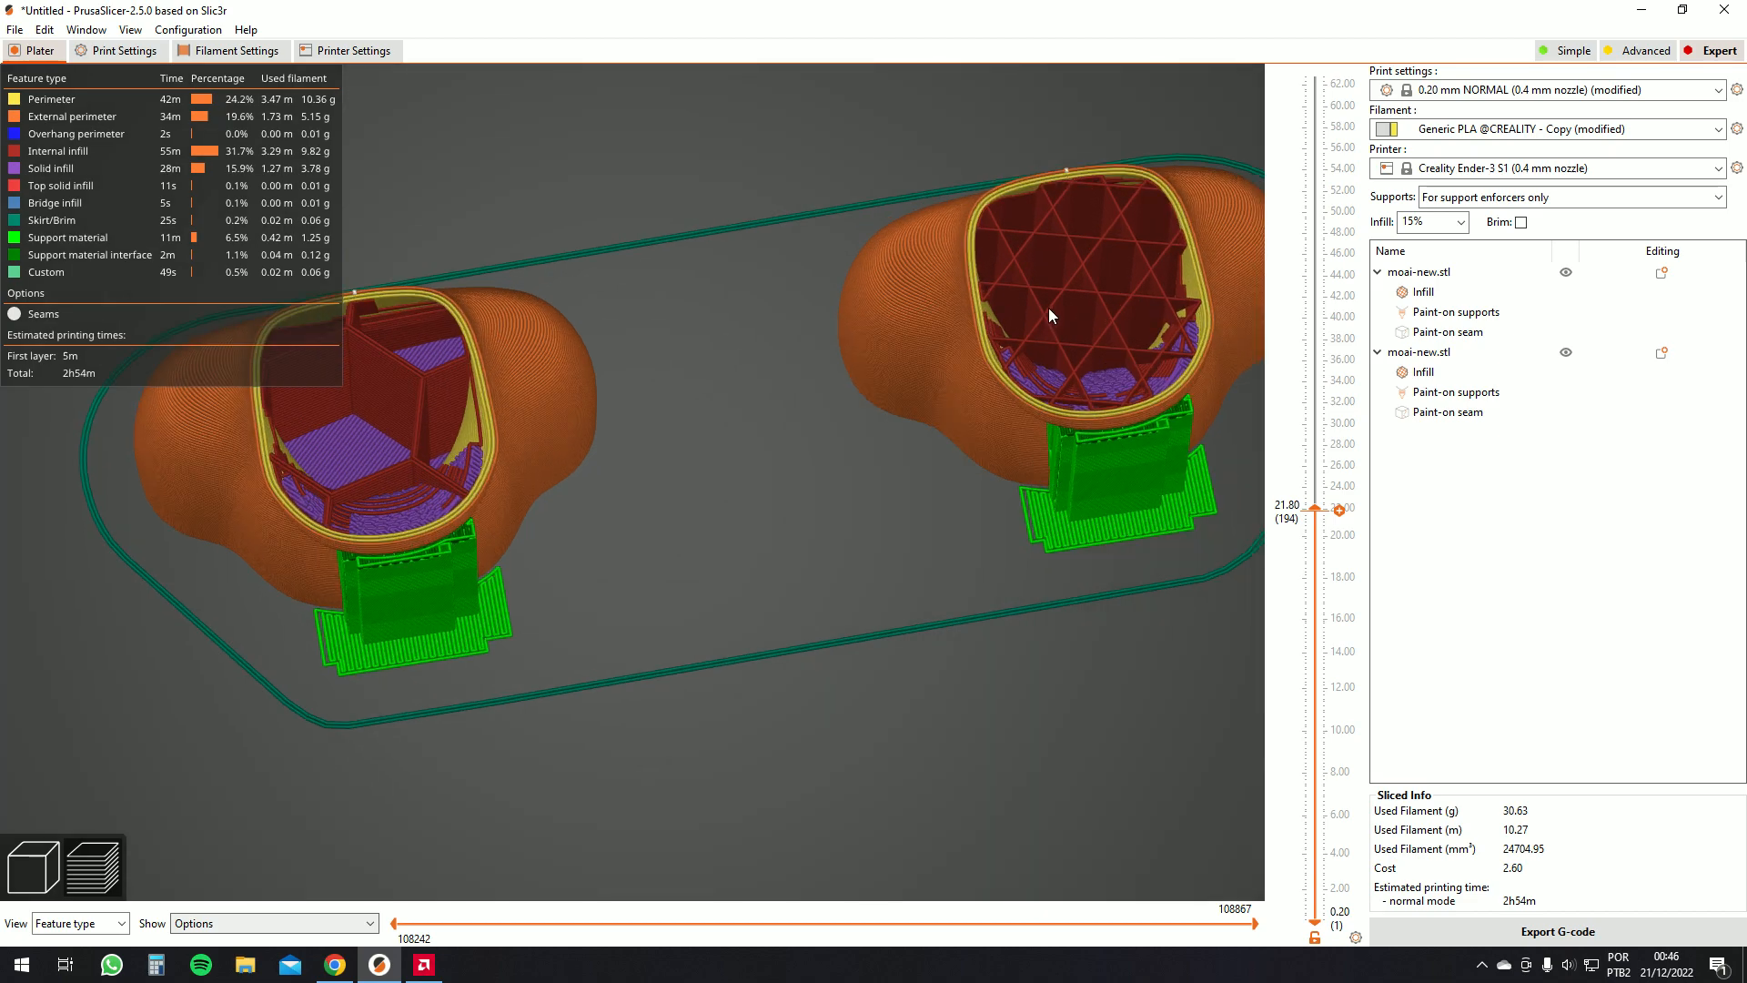
scroll(1056, 311, "down", 1)
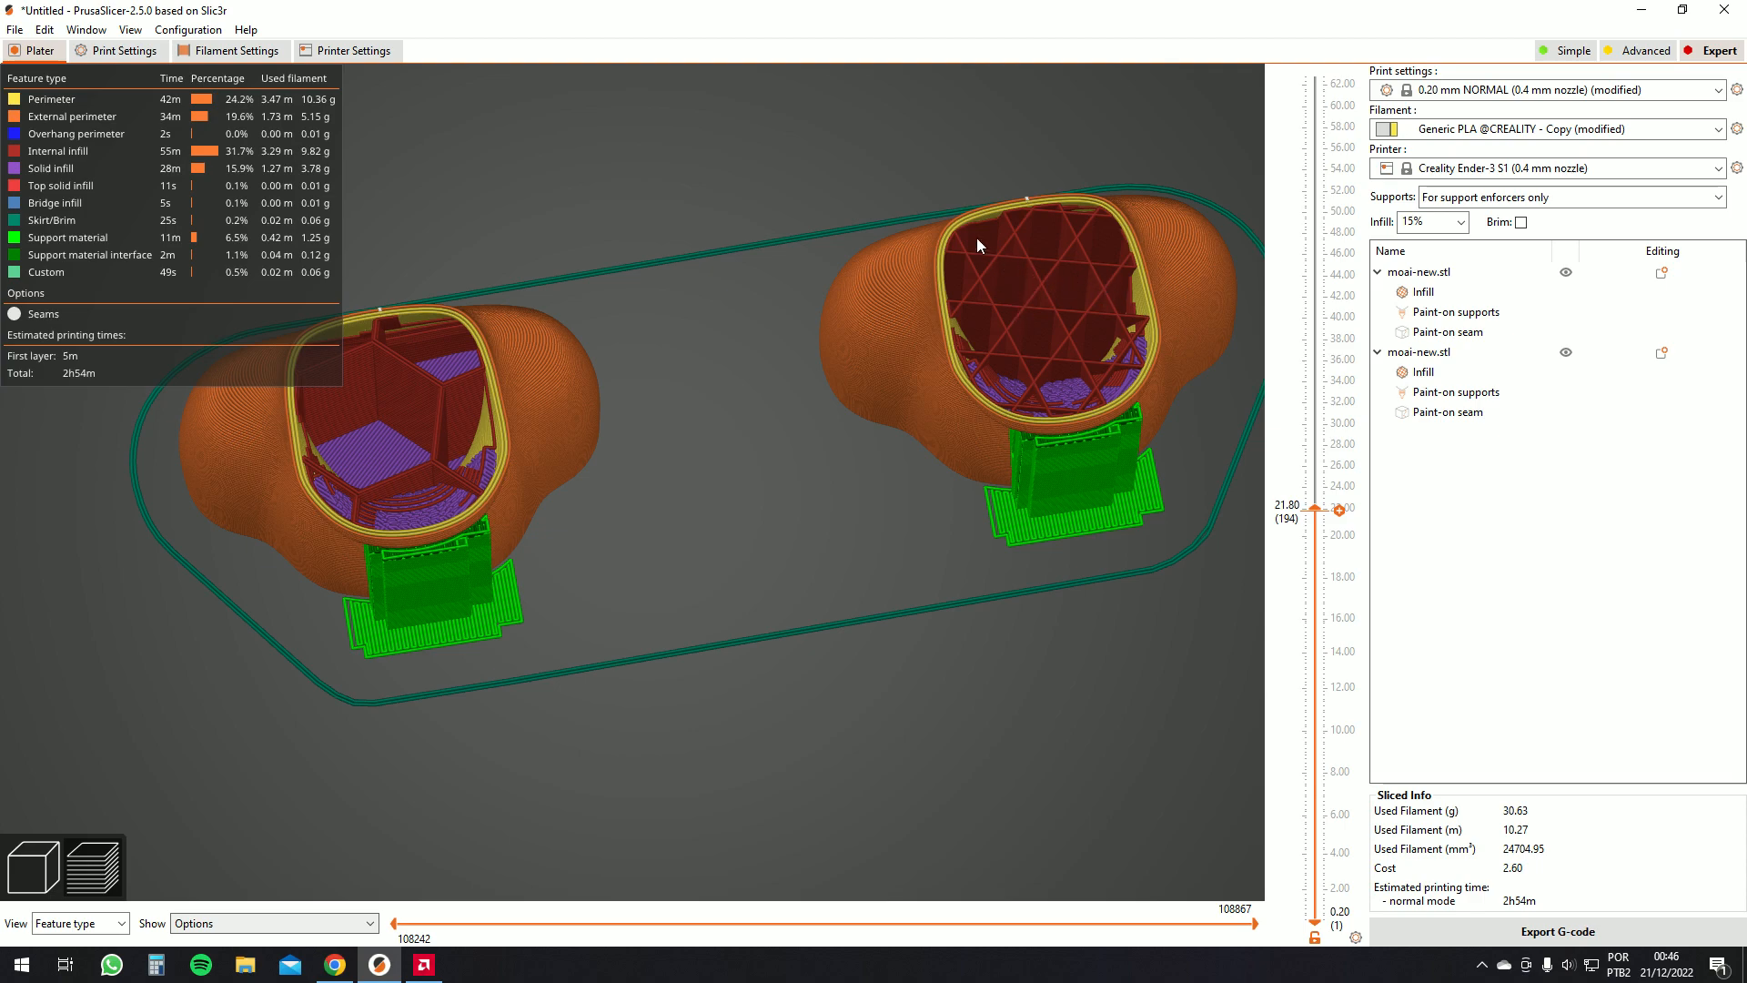
left_click_drag(1317, 507, 1365, 91)
scroll(1111, 240, "down", 3)
scroll(1111, 240, "down", 3)
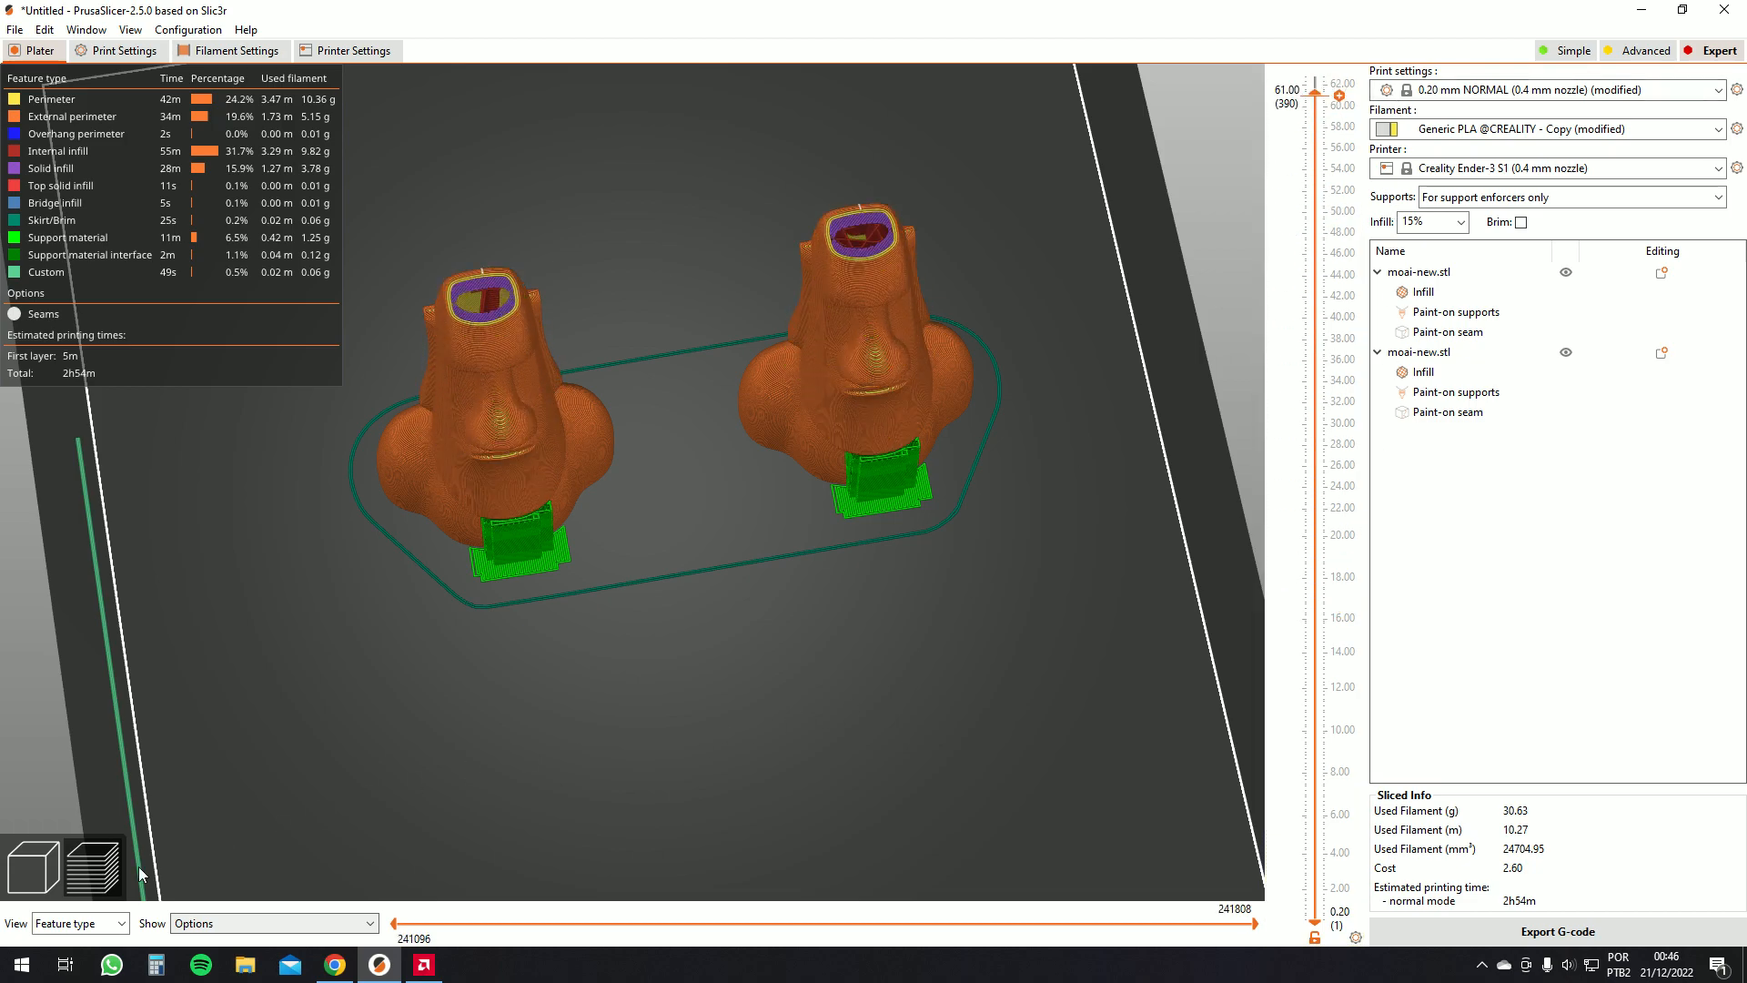
Return to the 3D view and add a Layers and Perimeters override to the first moai
left_click(41, 864)
scroll(662, 522, "down", 2)
left_click_drag(688, 581, 687, 548)
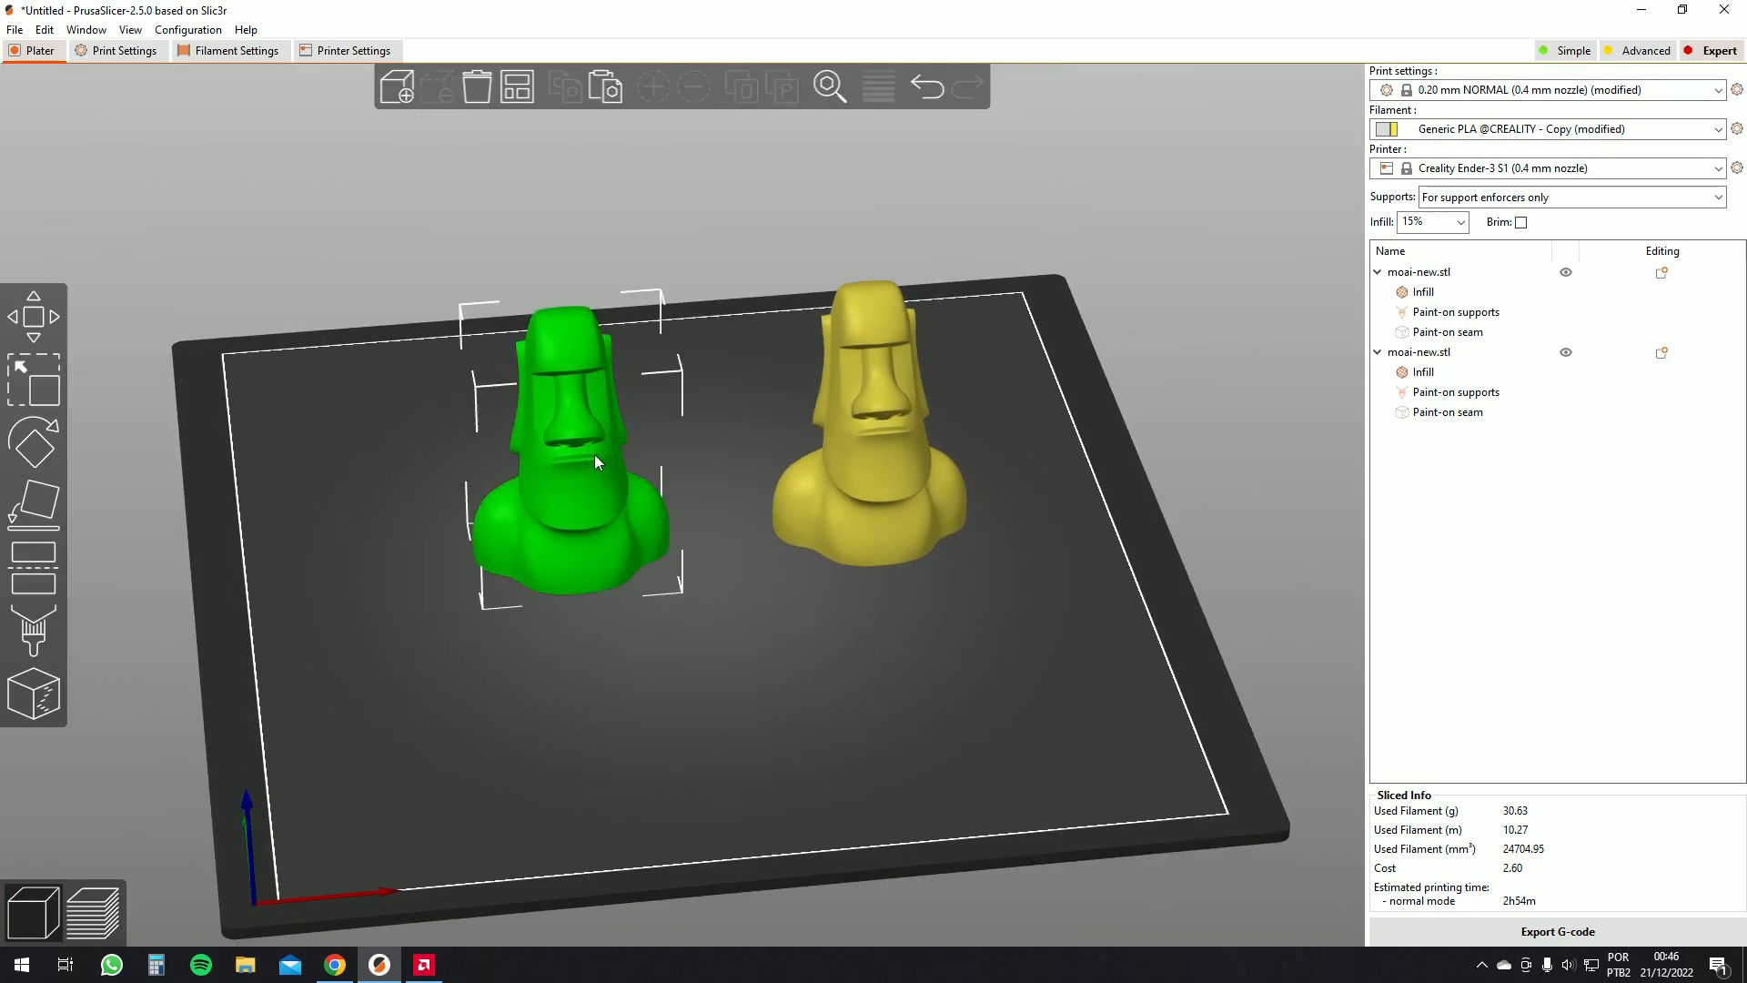
right_click(597, 461)
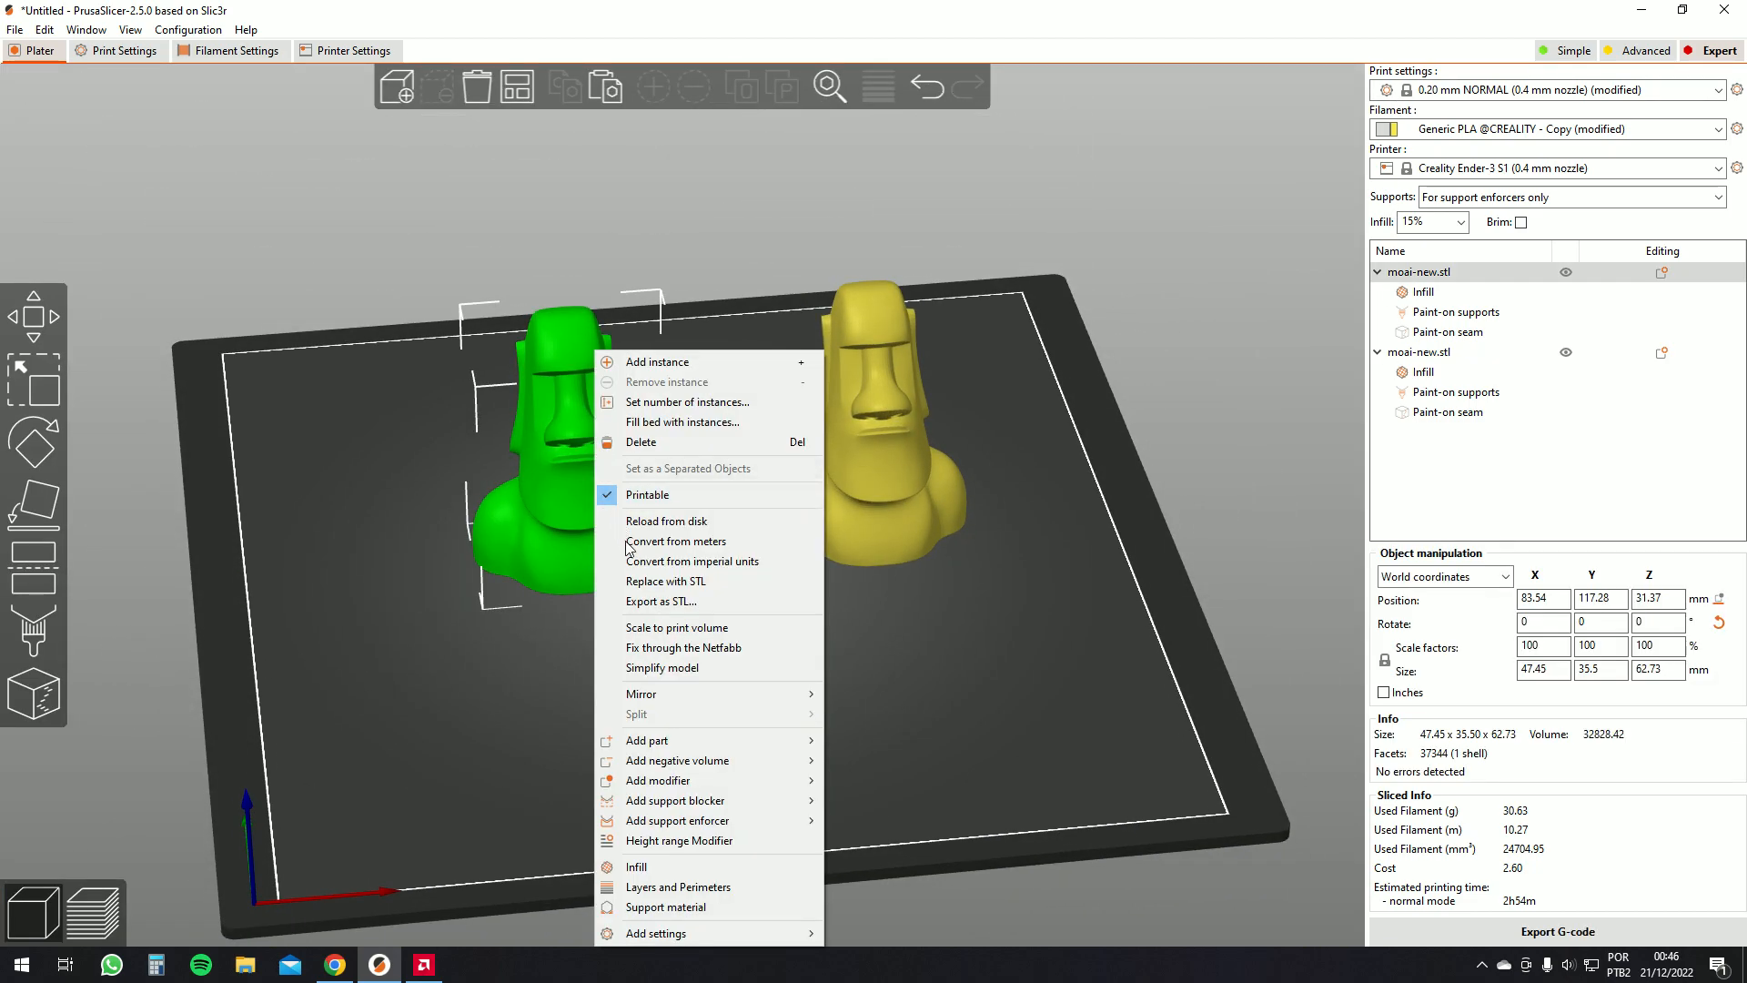
left_click(678, 887)
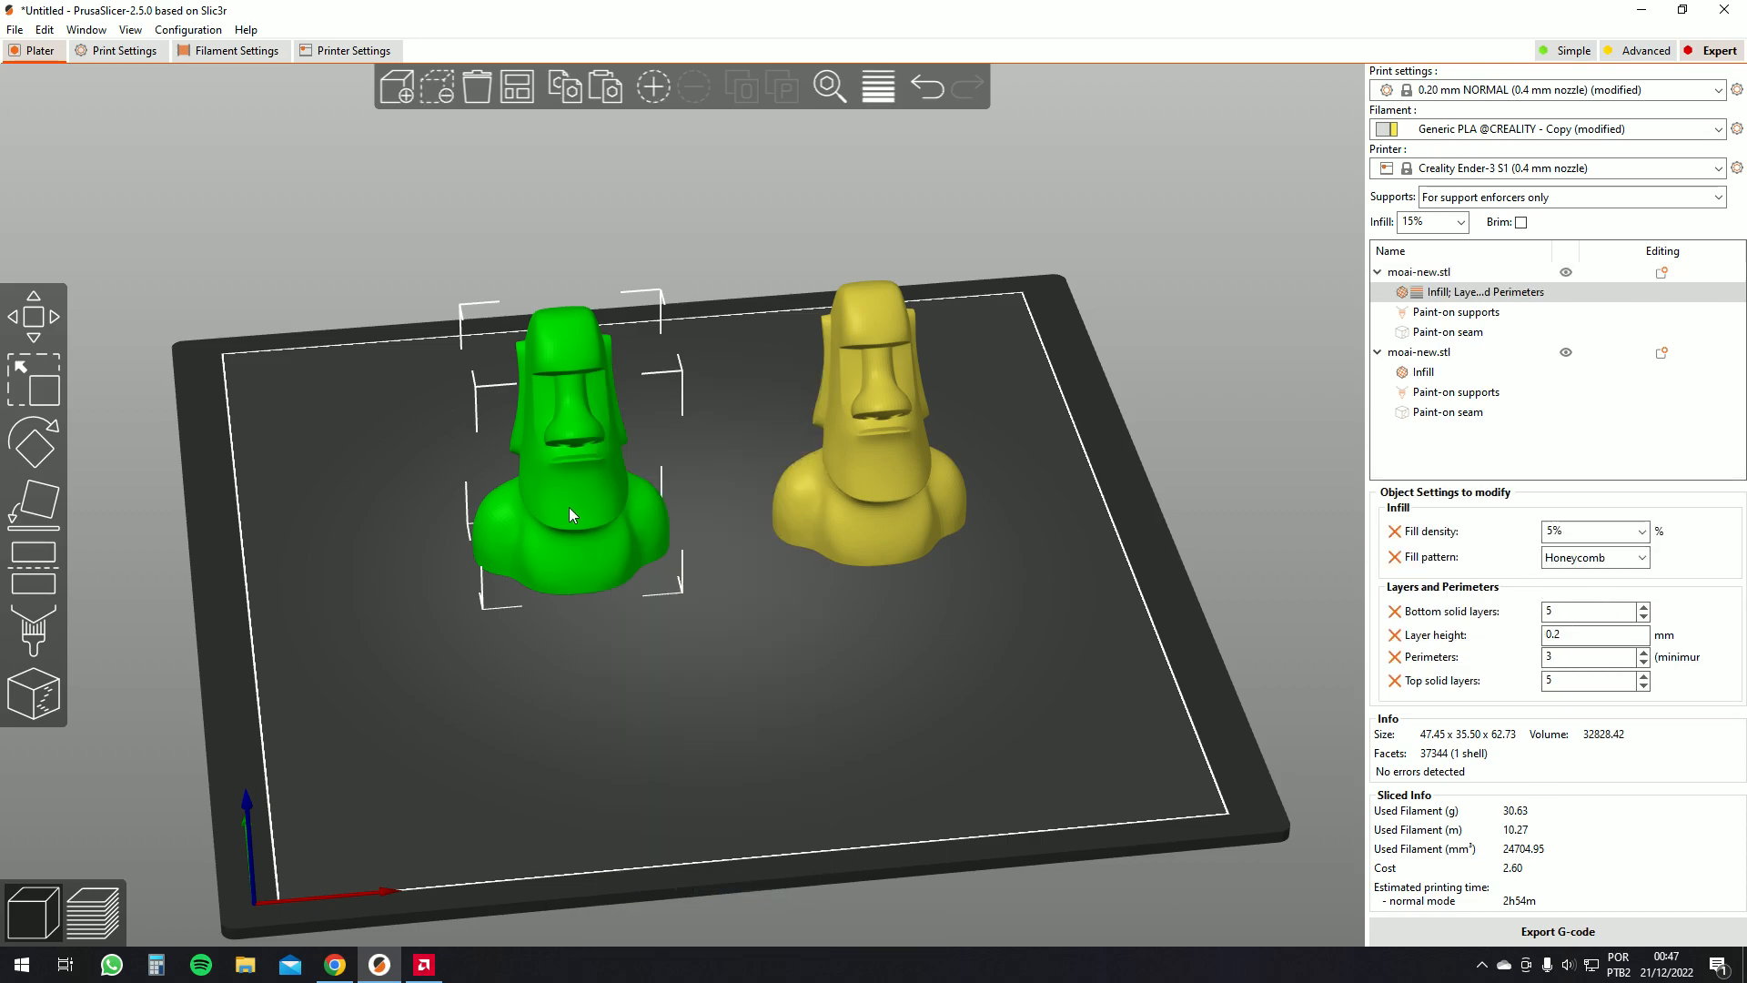
Compare the two moais' settings by selecting each in turn
left_click(857, 485)
left_click(606, 510)
left_click(841, 501)
left_click(623, 517)
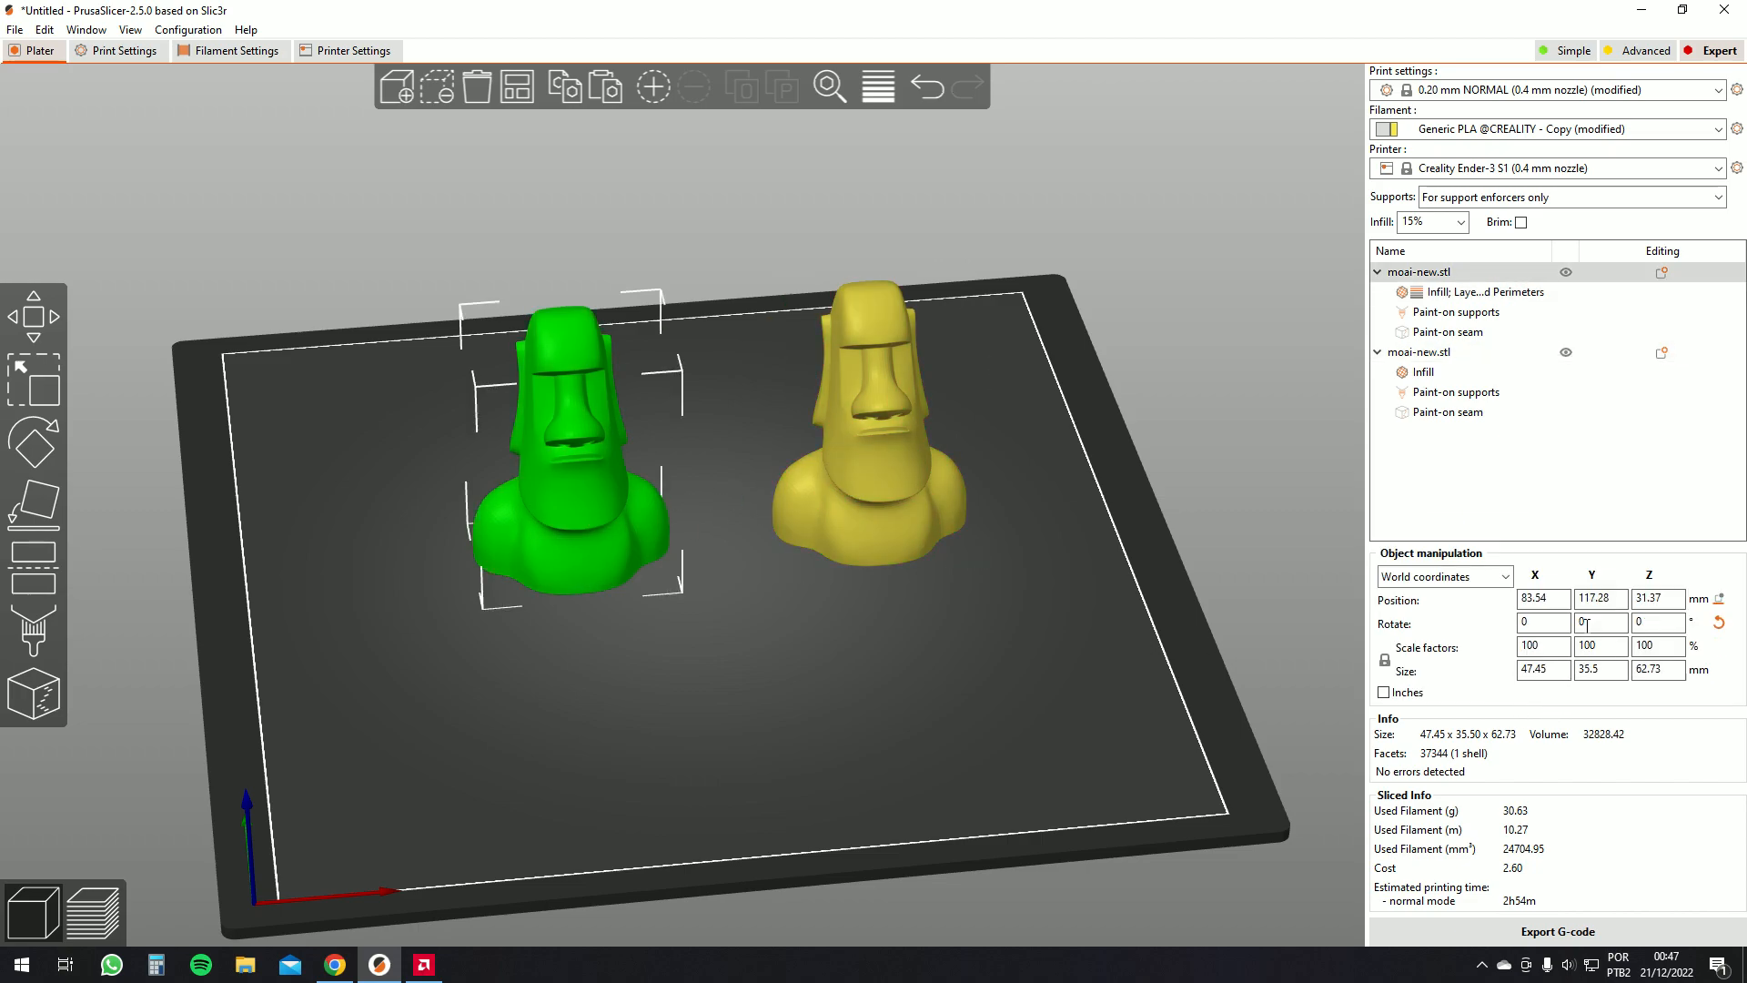
left_click(876, 435)
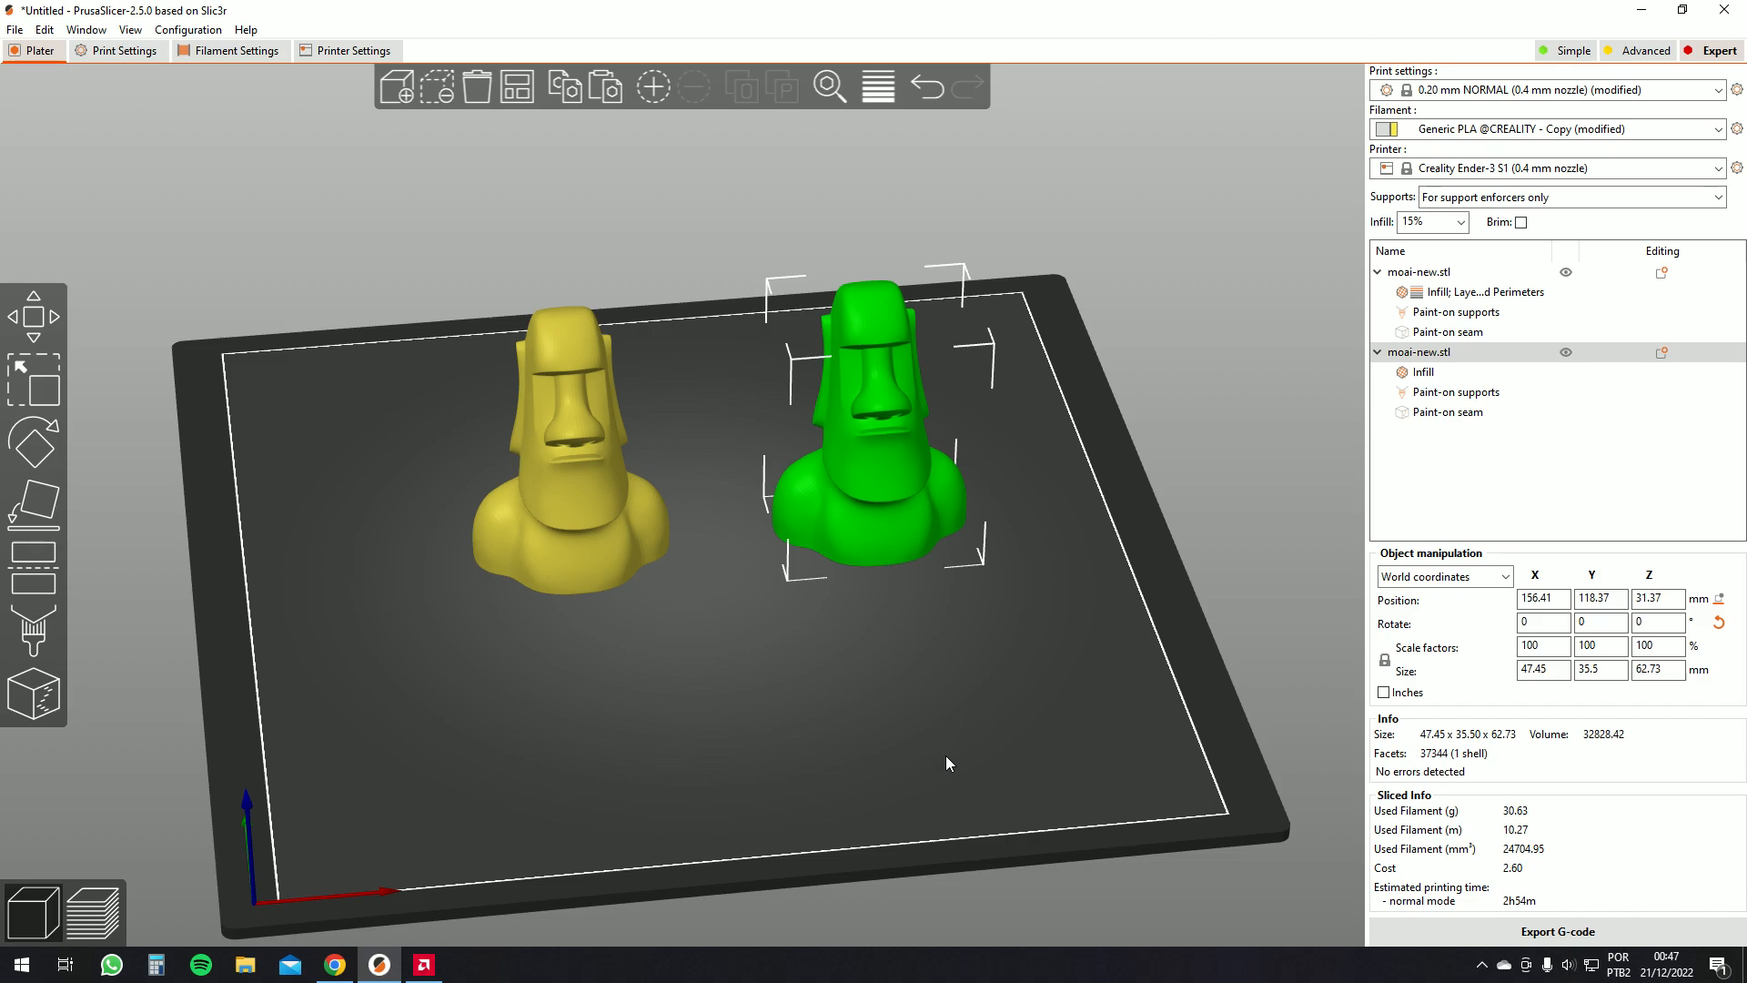
left_click(533, 427)
left_click(849, 413)
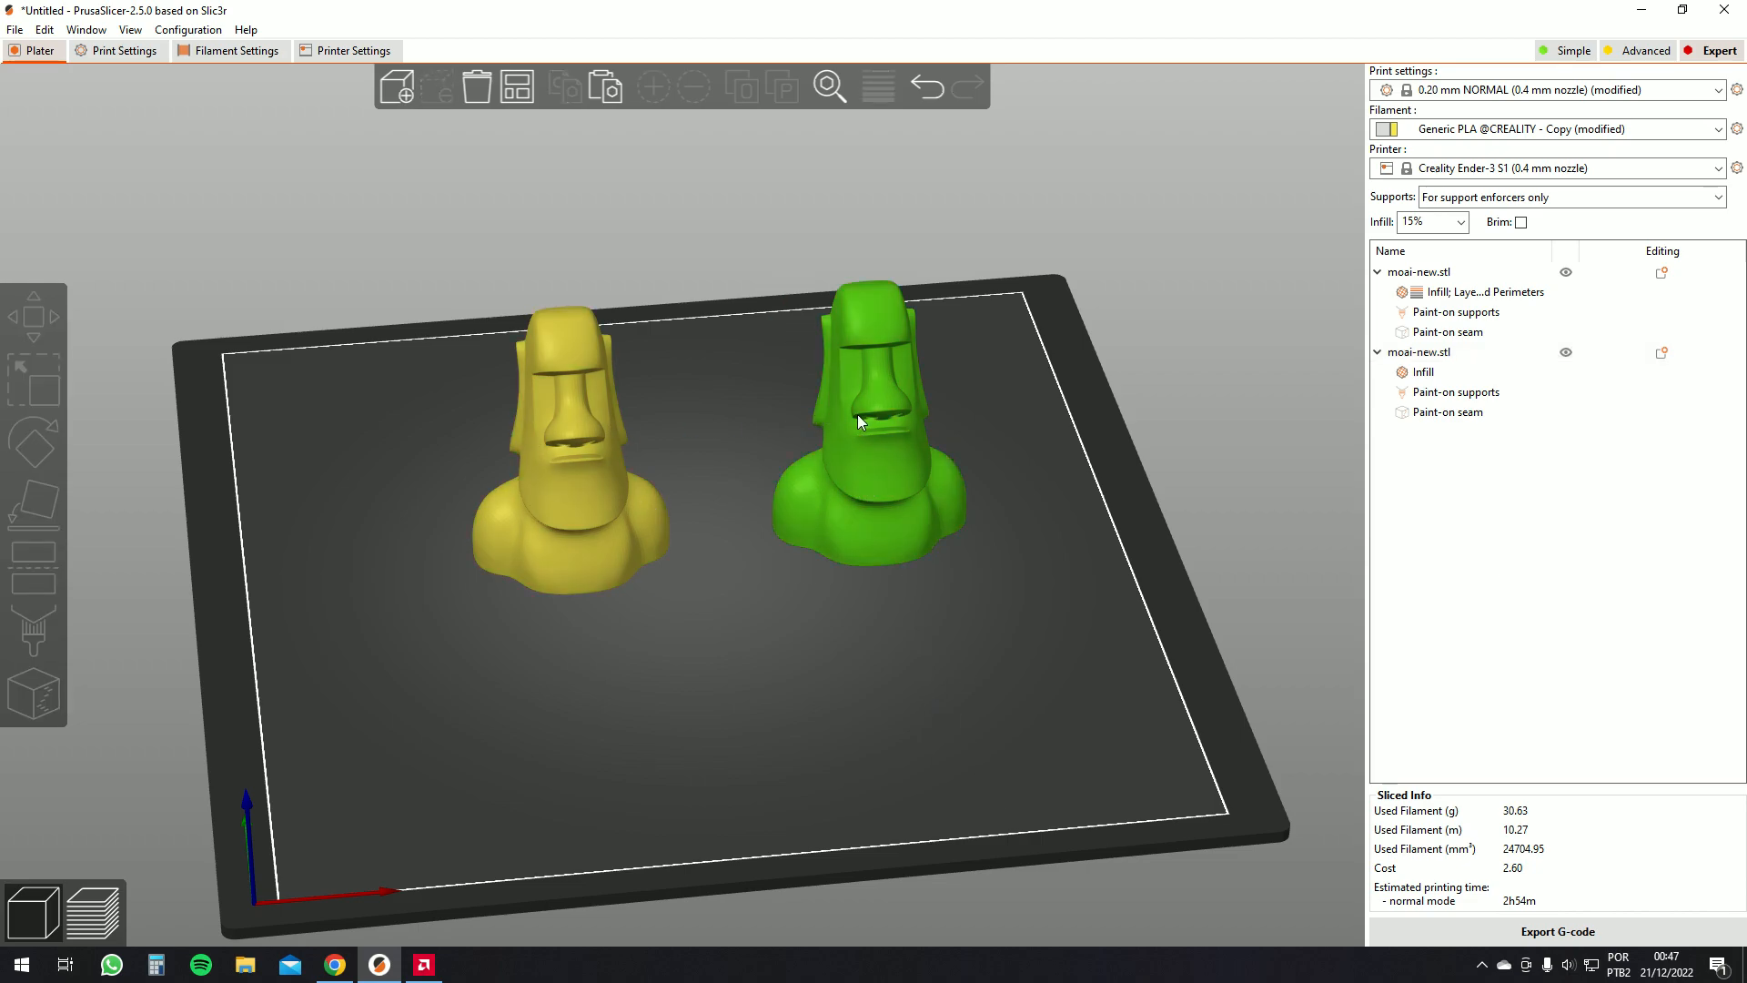
left_click(543, 441)
left_click(877, 401)
left_click(533, 440)
left_click(878, 432)
left_click(555, 441)
left_click(897, 438)
left_click(557, 440)
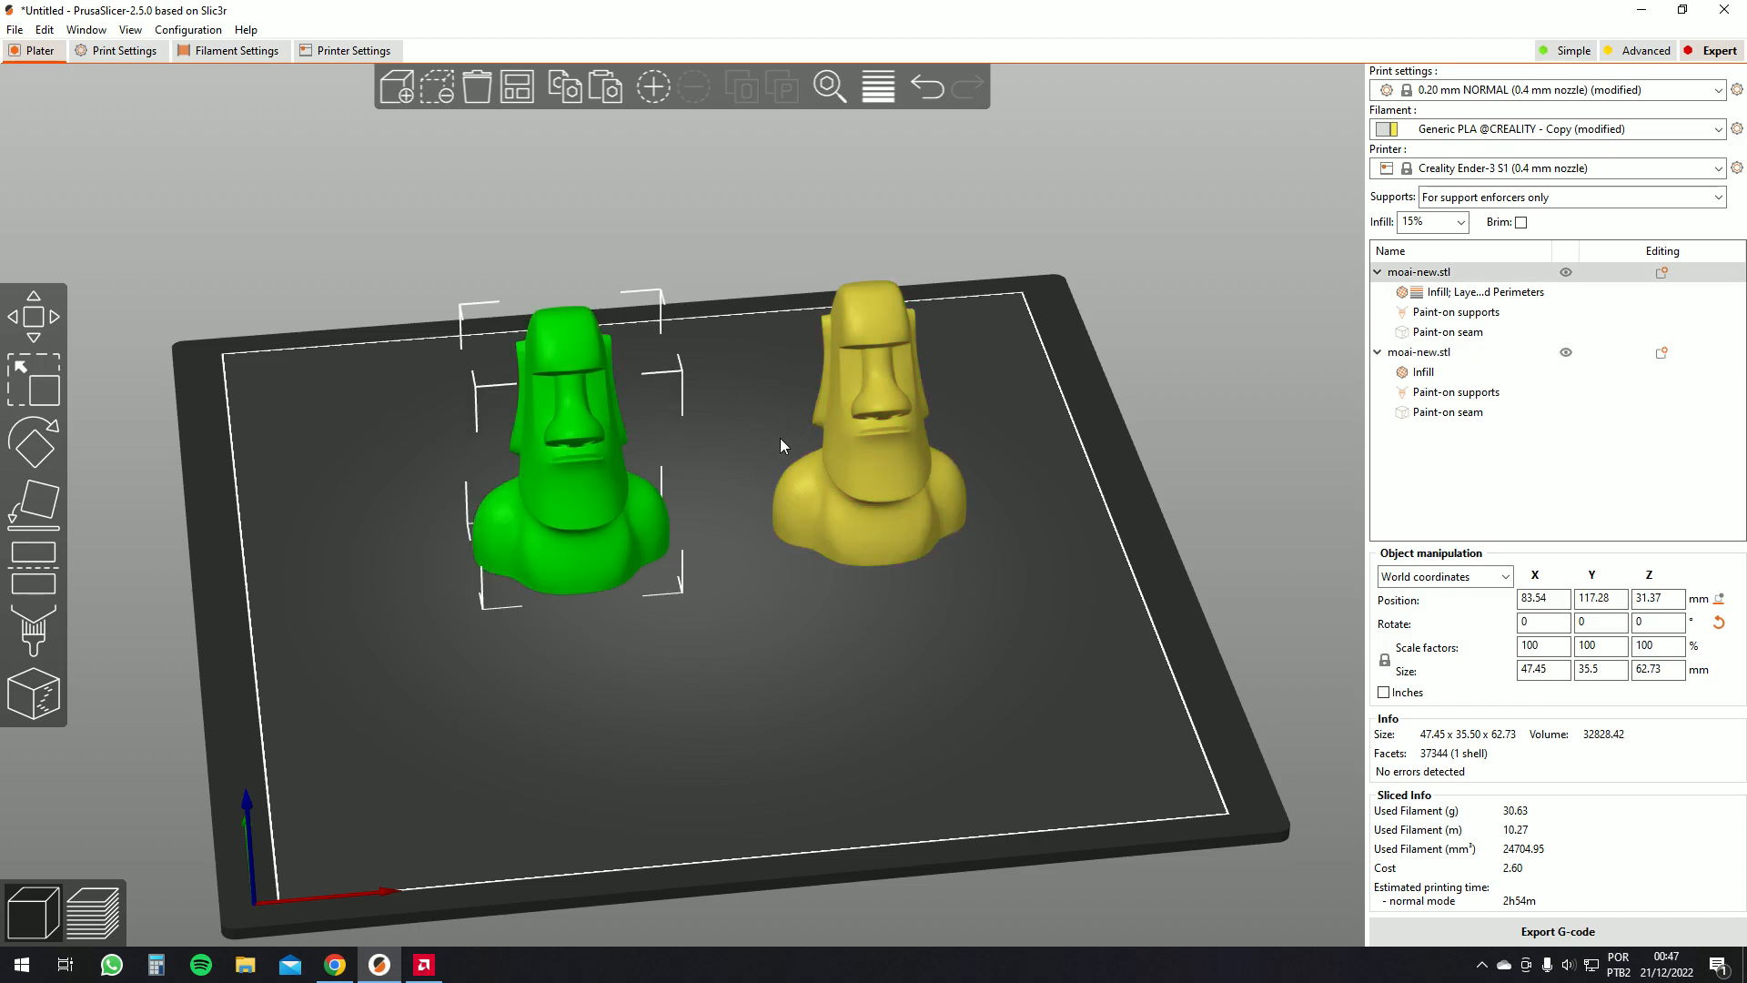
left_click(878, 435)
left_click(587, 453)
left_click(874, 422)
left_click(587, 455)
left_click(868, 450)
left_click(622, 494)
Try adding a Support material override to the first moai, then review its Perimeters field
right_click(592, 453)
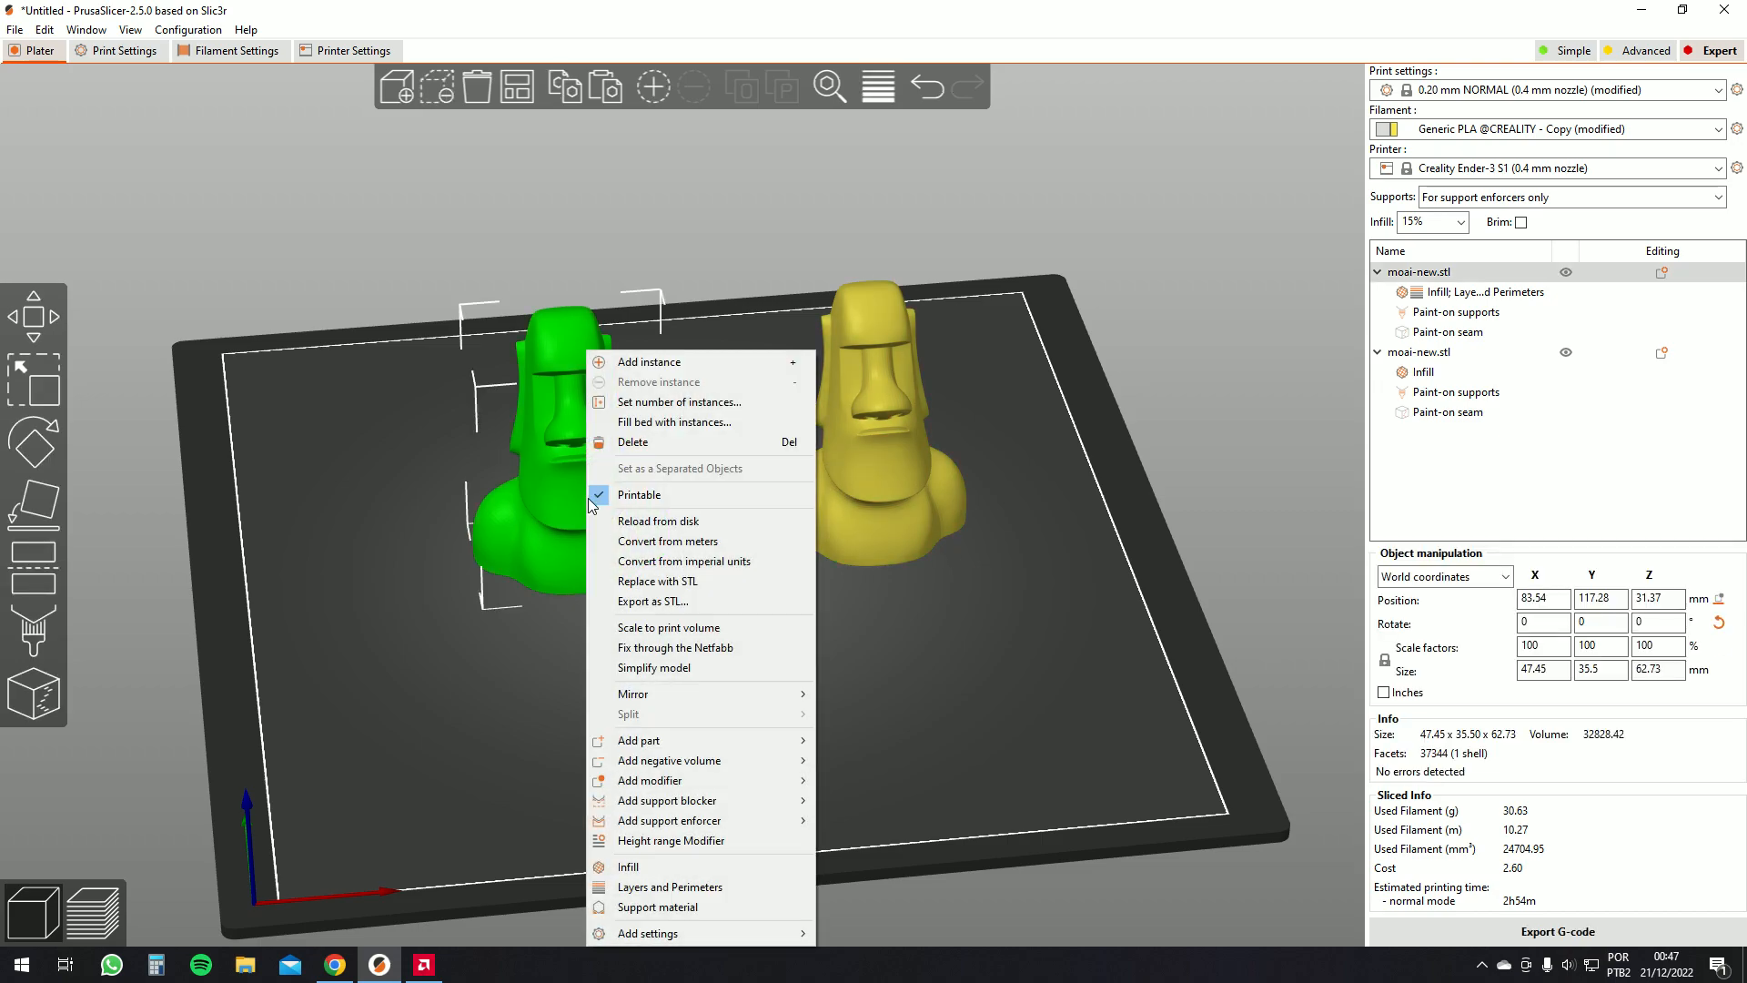
left_click(696, 907)
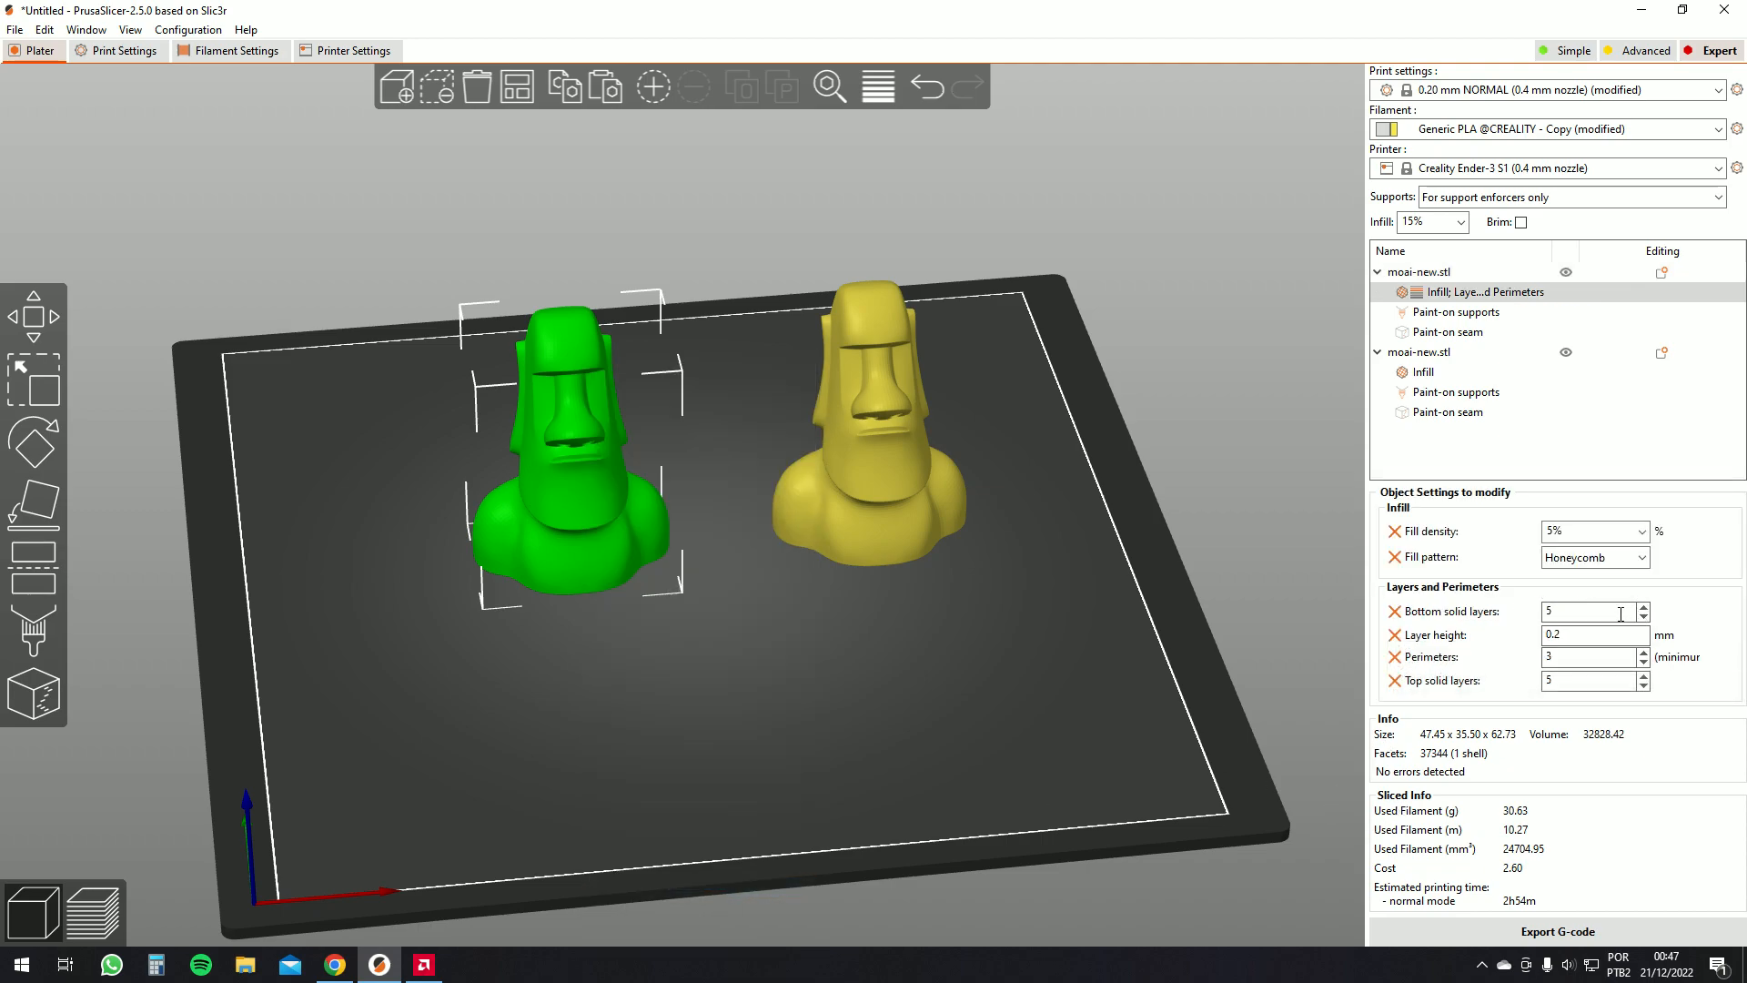
left_click(1584, 660)
key("Tab")
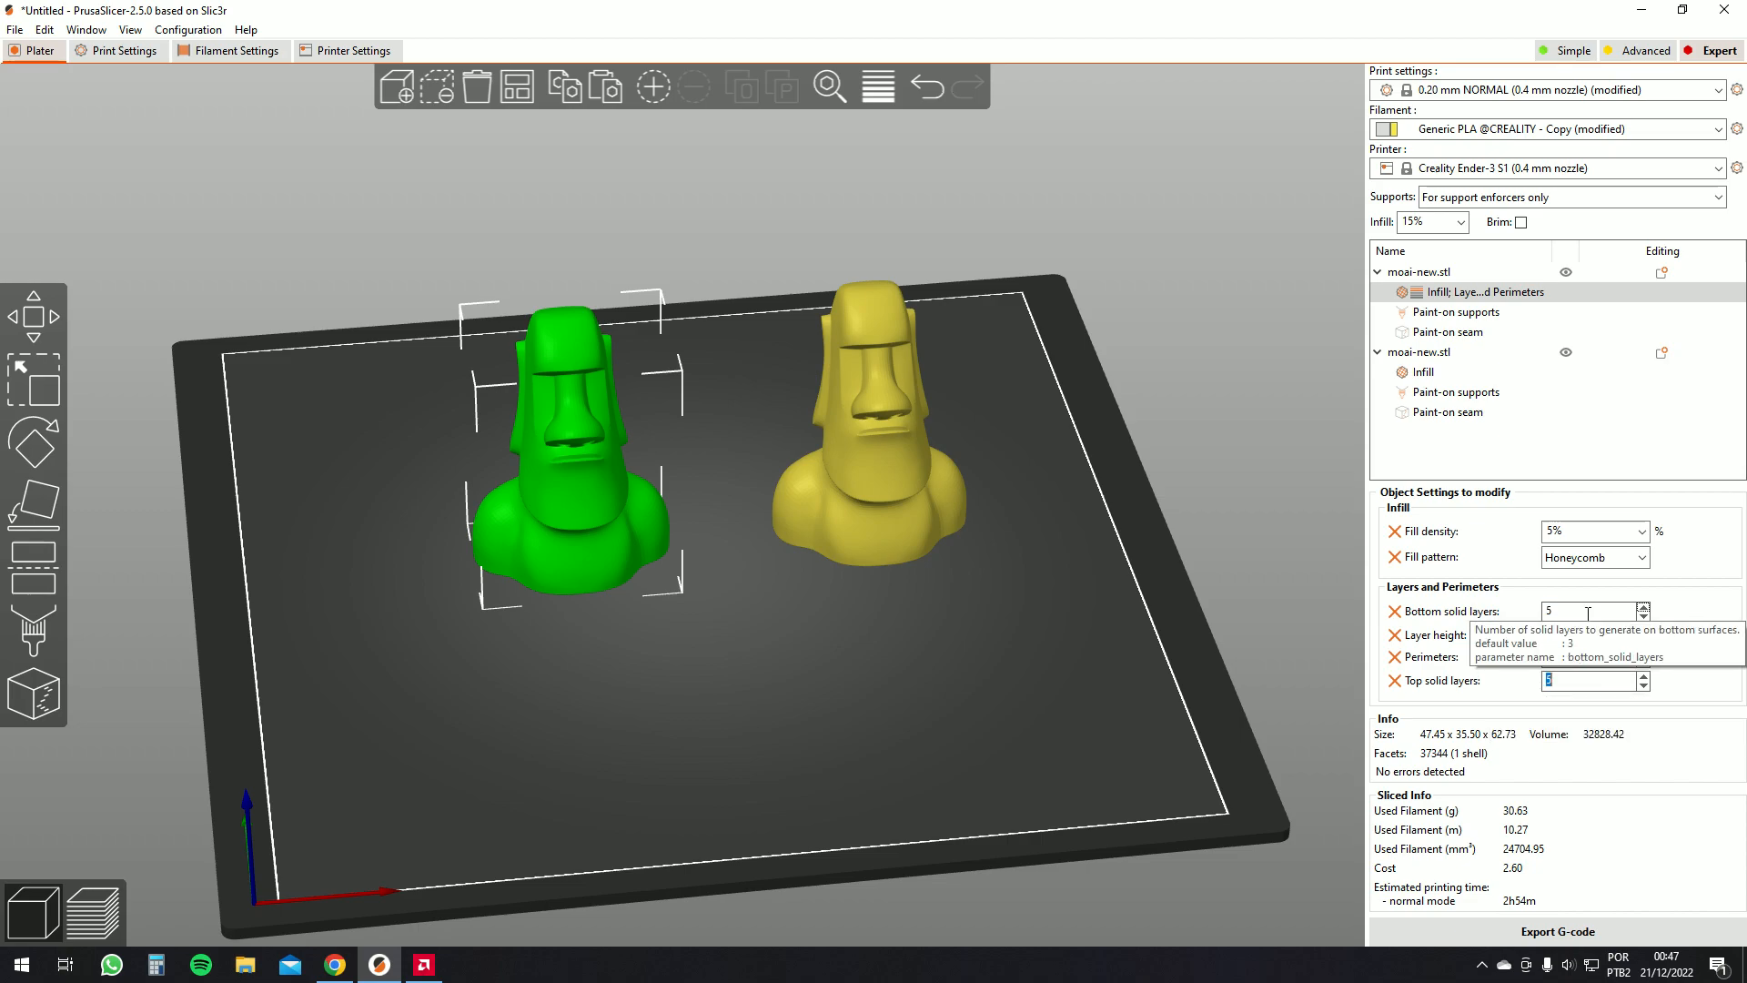
left_click(1568, 658)
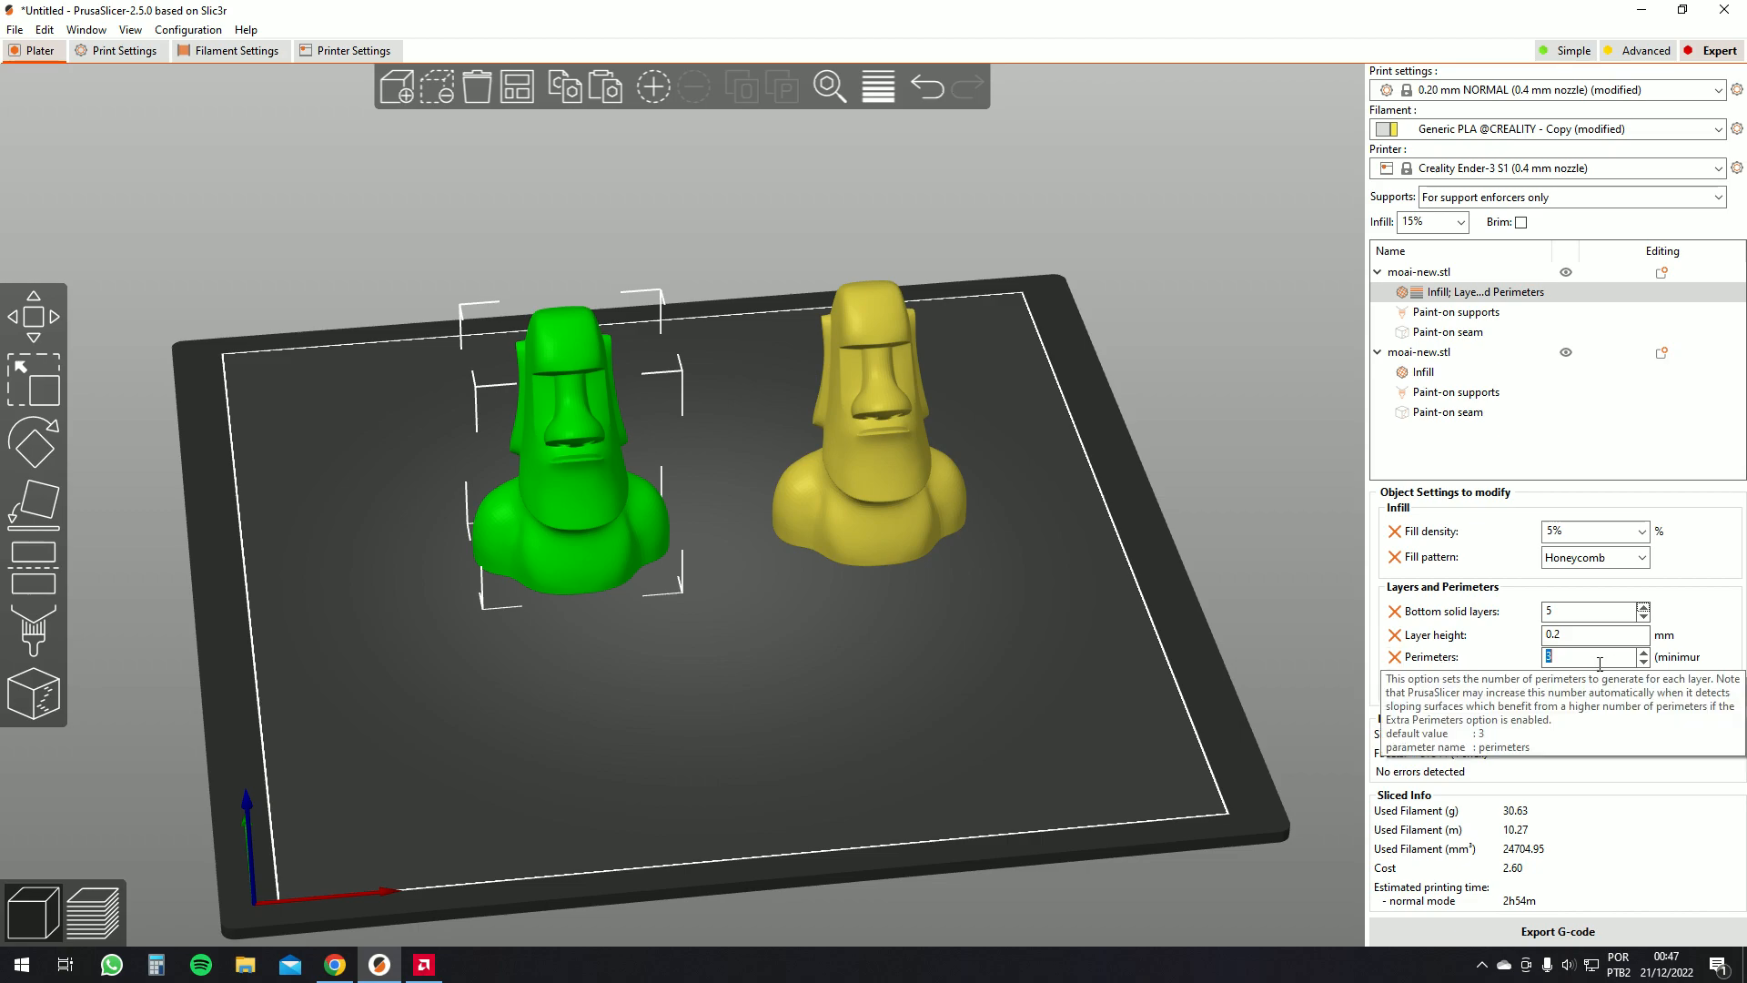
left_click(985, 610)
Add a Fuzzy Skin settings override to the first moai
left_click(592, 506)
right_click(592, 506)
mouse_move(698, 940)
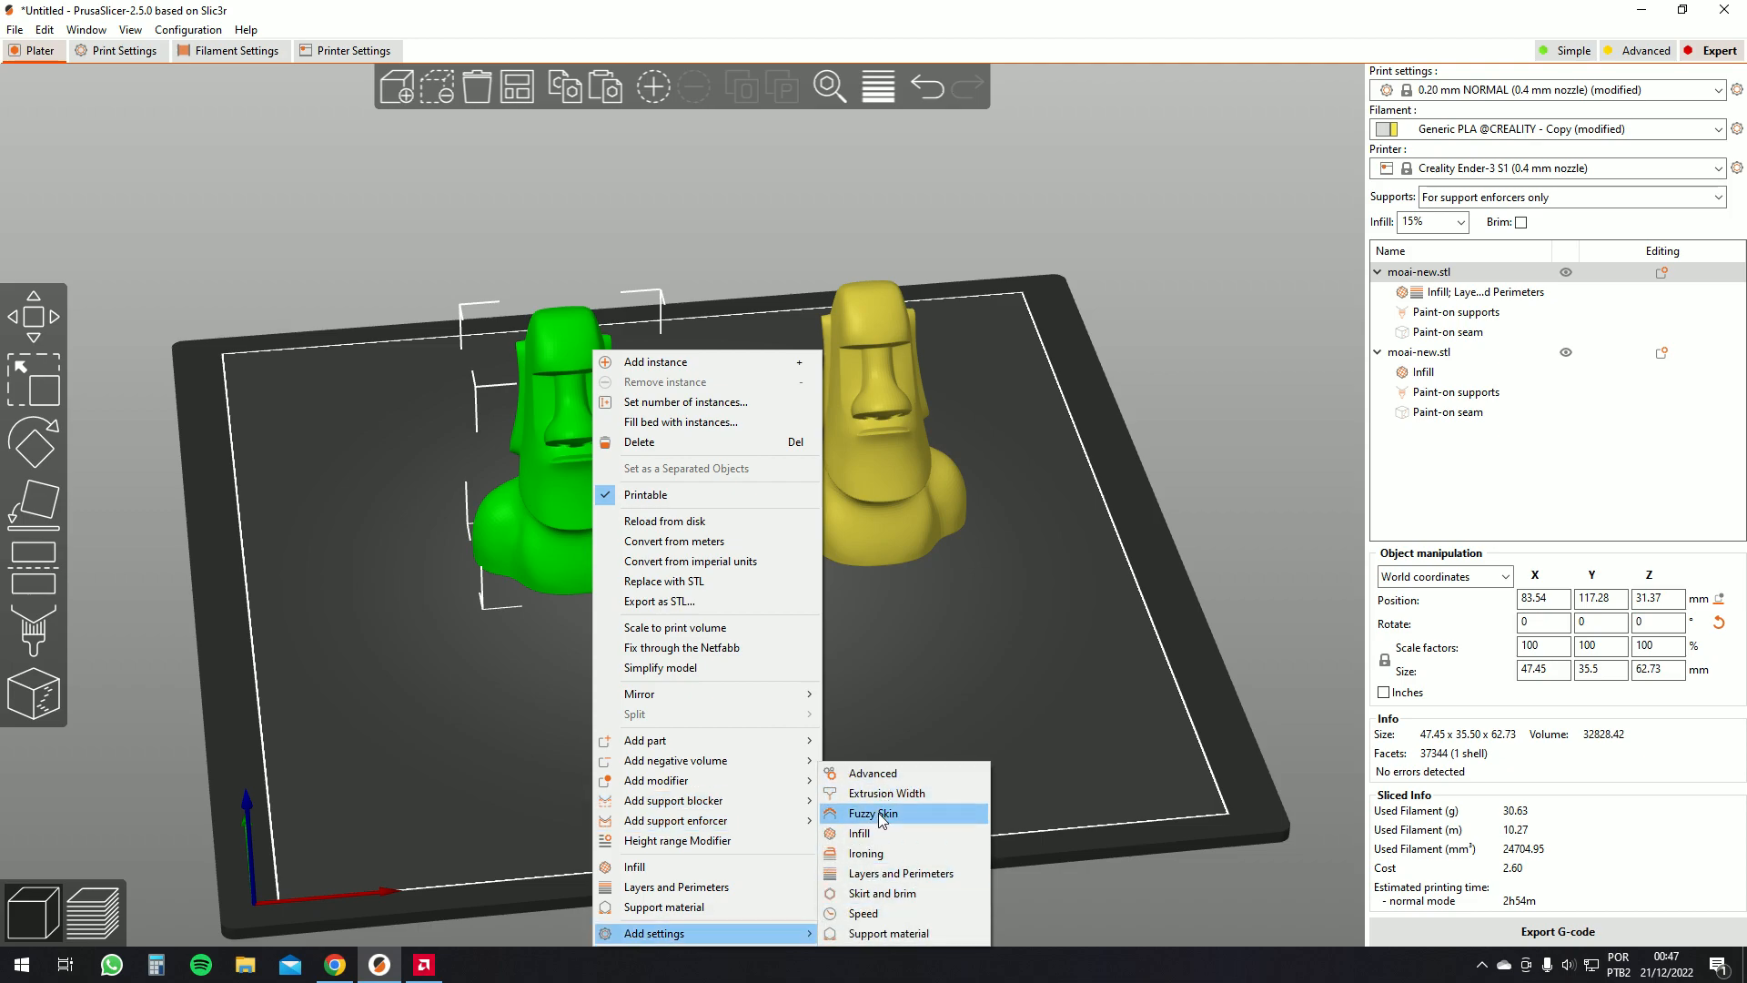
left_click(888, 813)
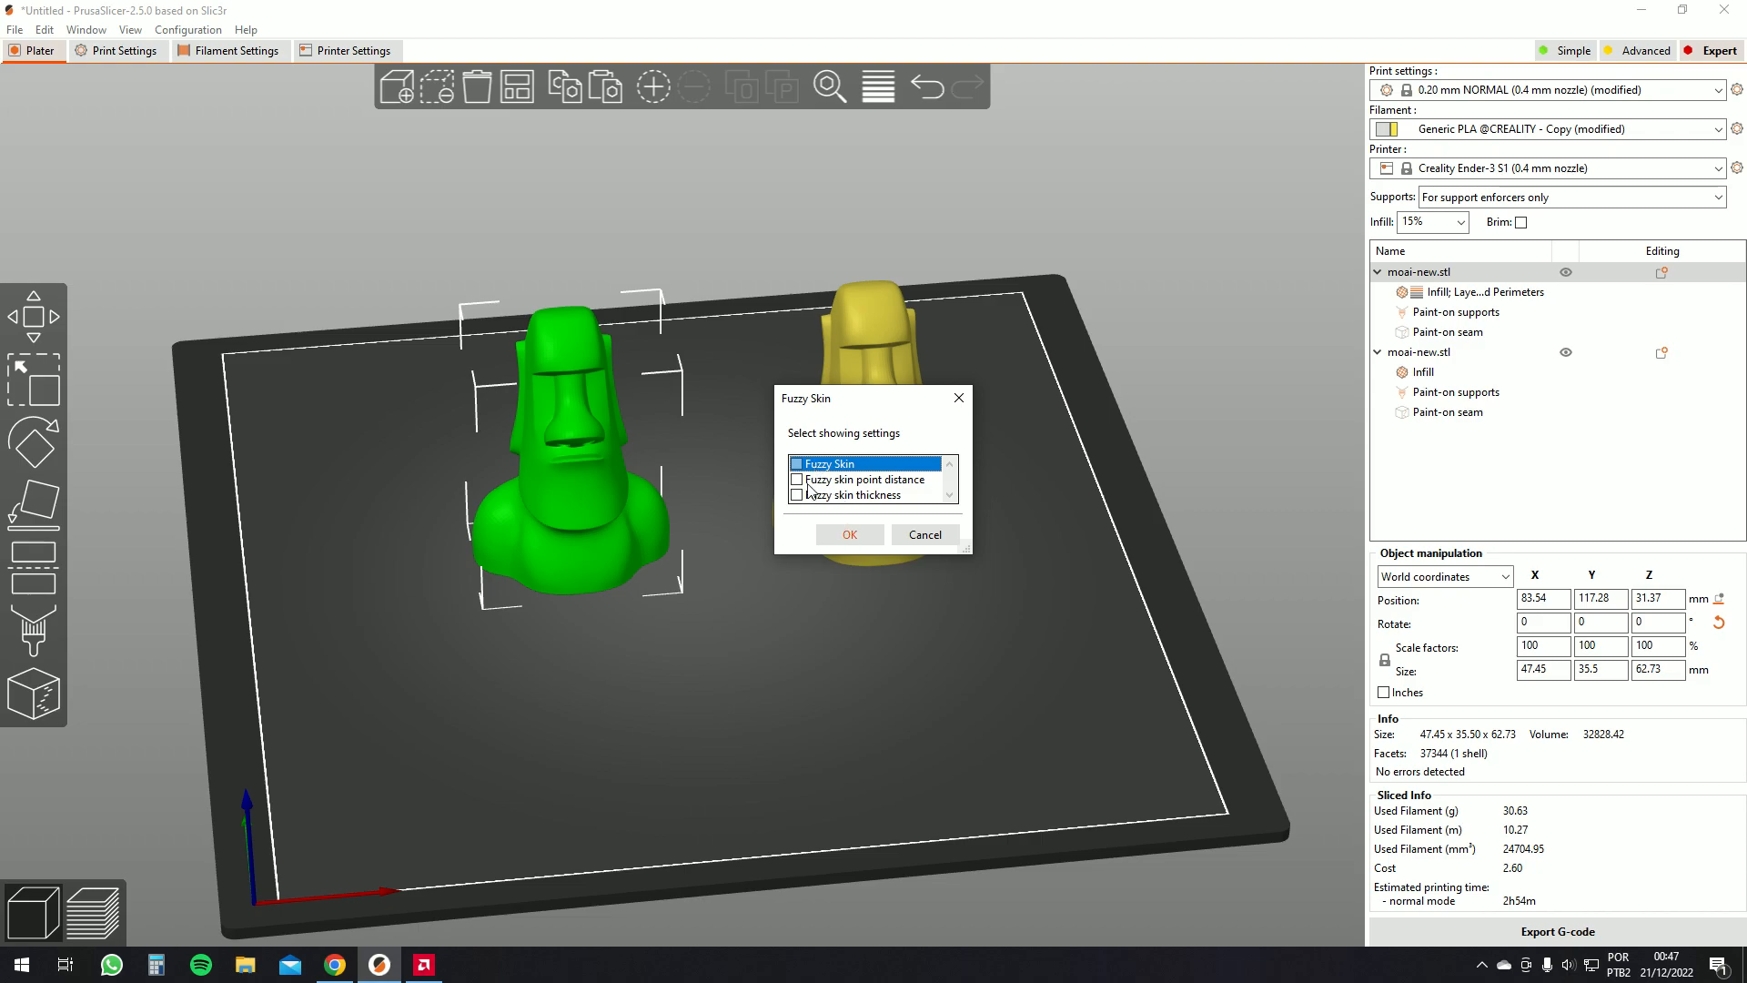
left_click(846, 537)
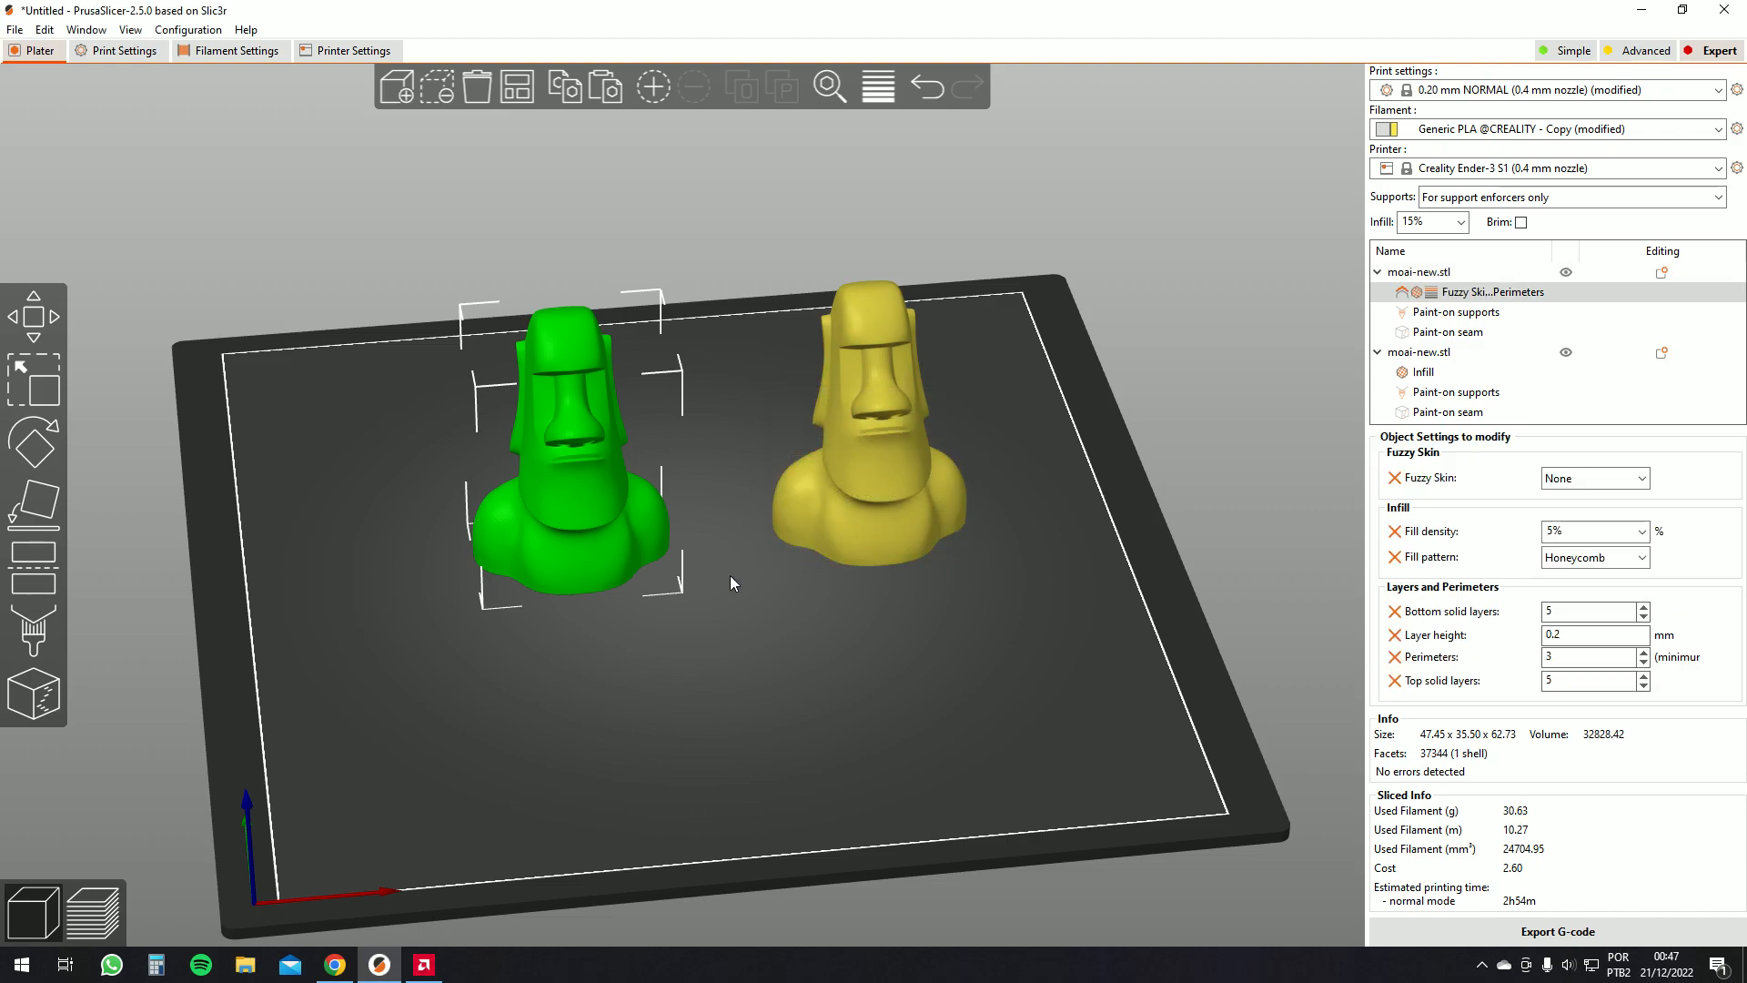
left_click(1538, 931)
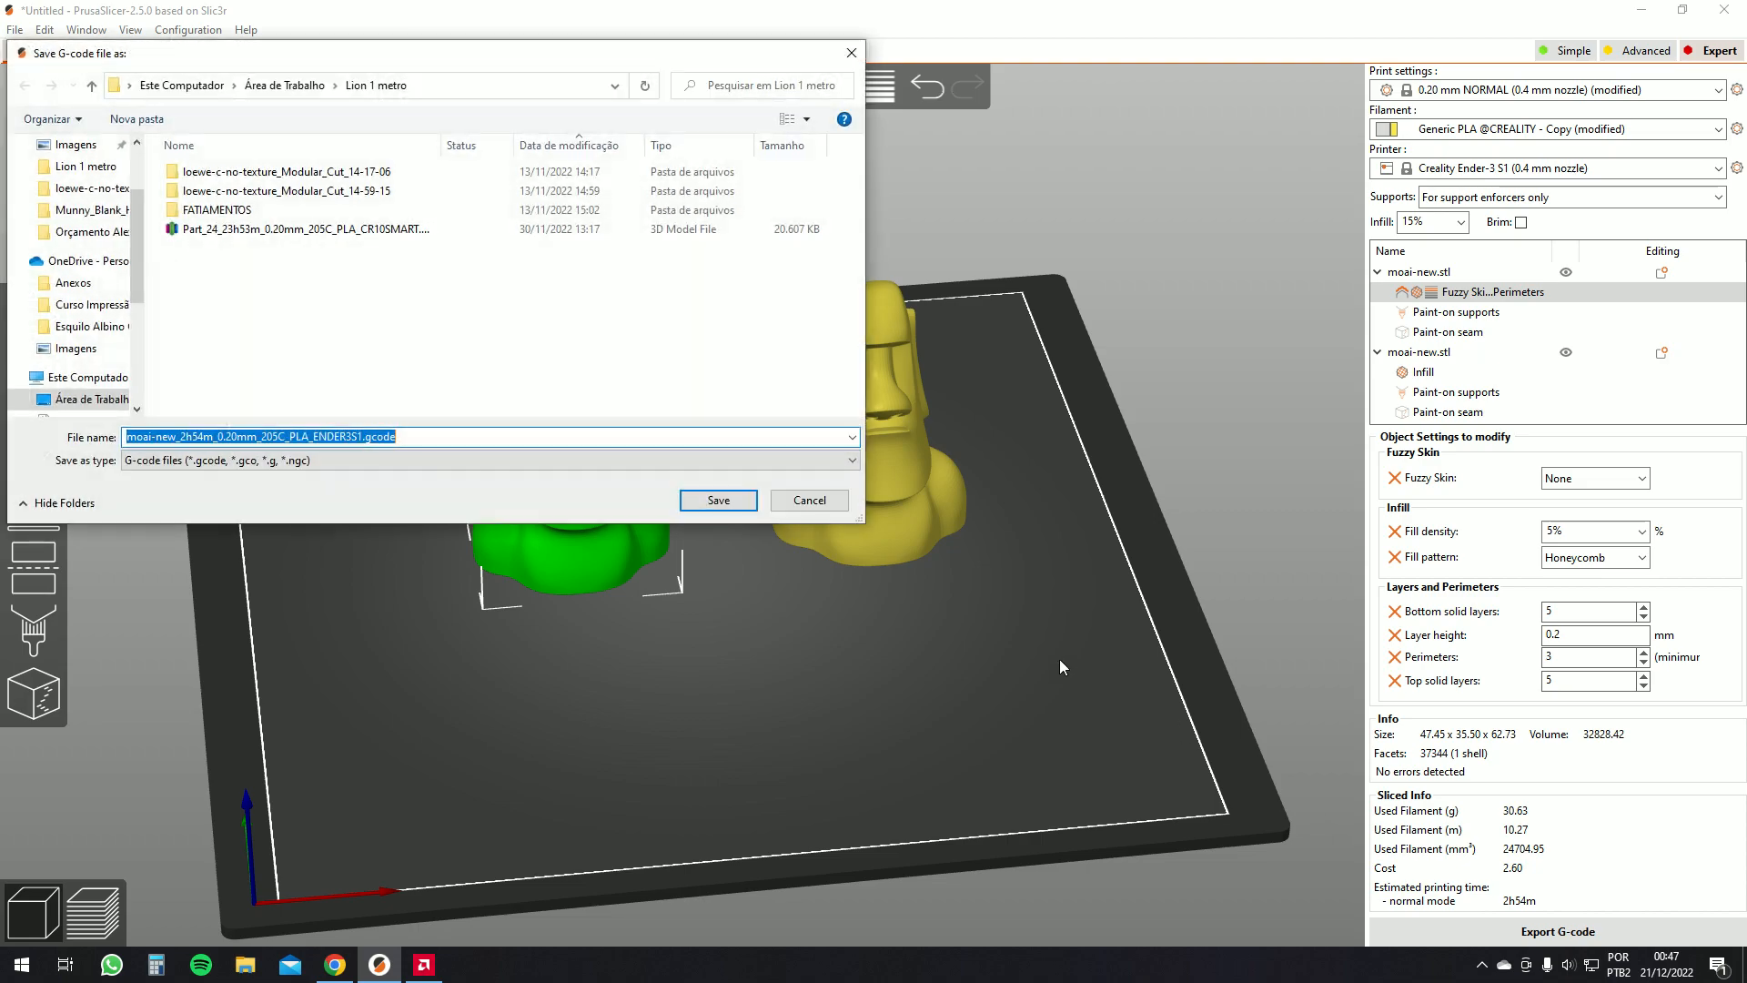
left_click(837, 502)
left_click(1508, 937)
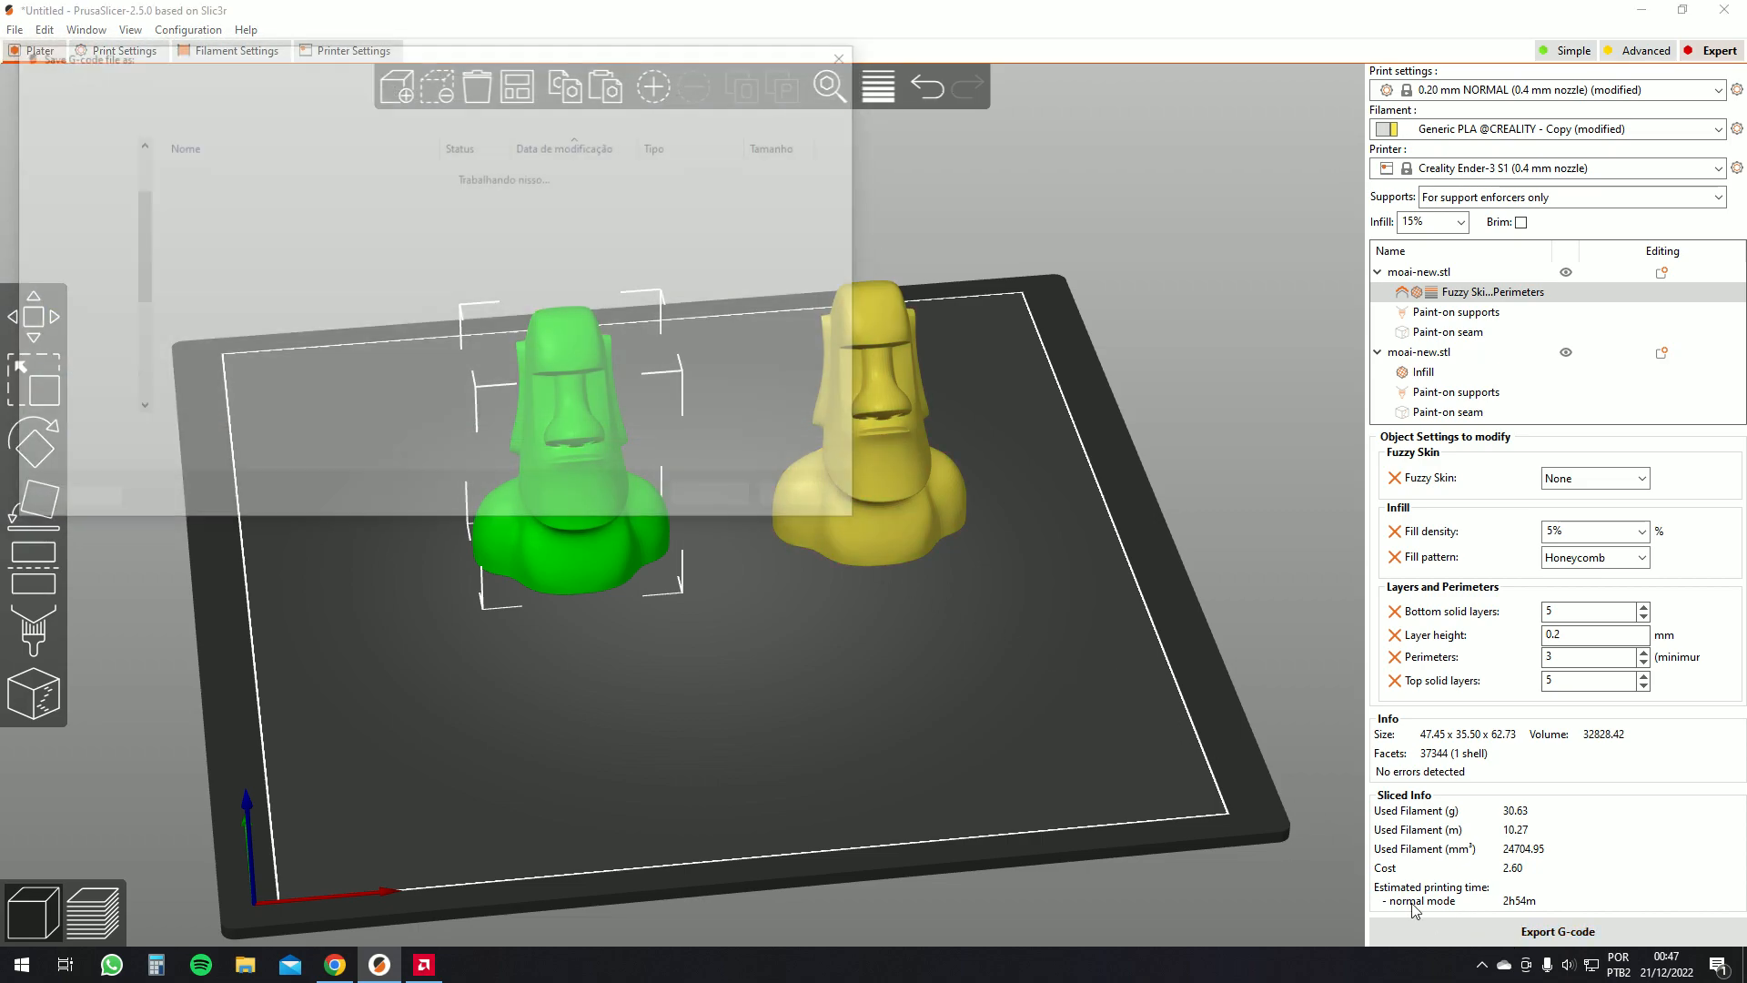
left_click(813, 500)
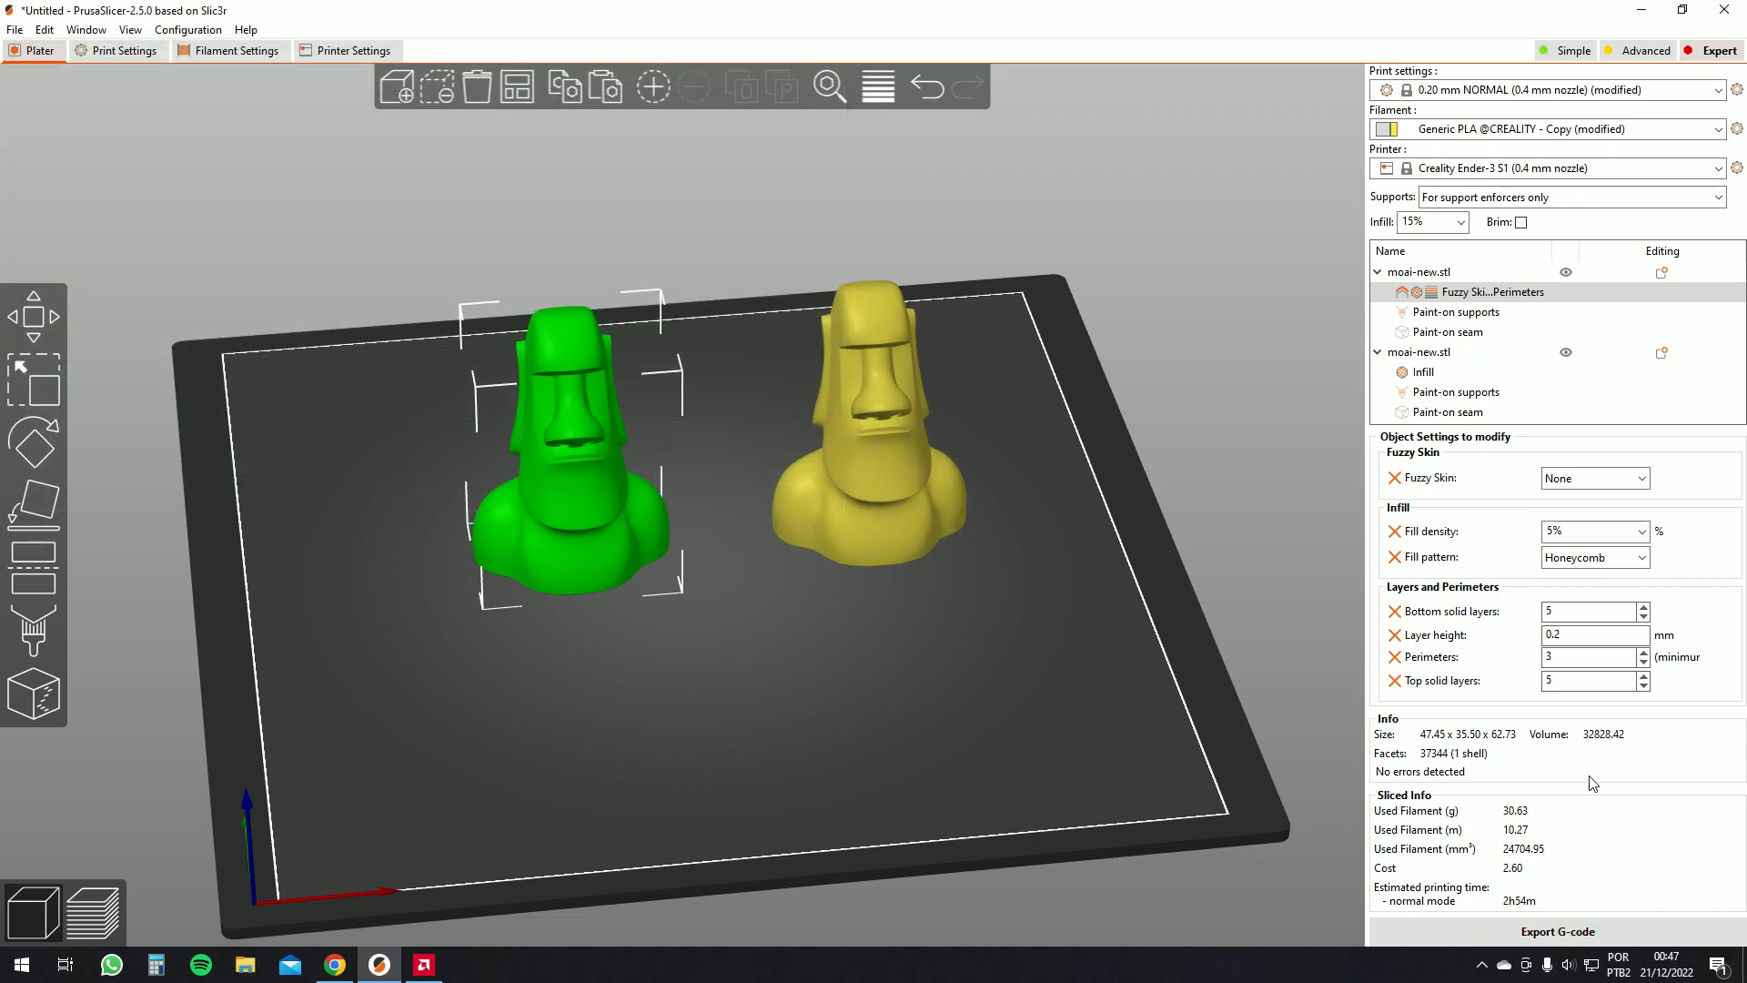
Set the first moai's Fuzzy Skin to Outside walls and slice the plate
left_click(1593, 478)
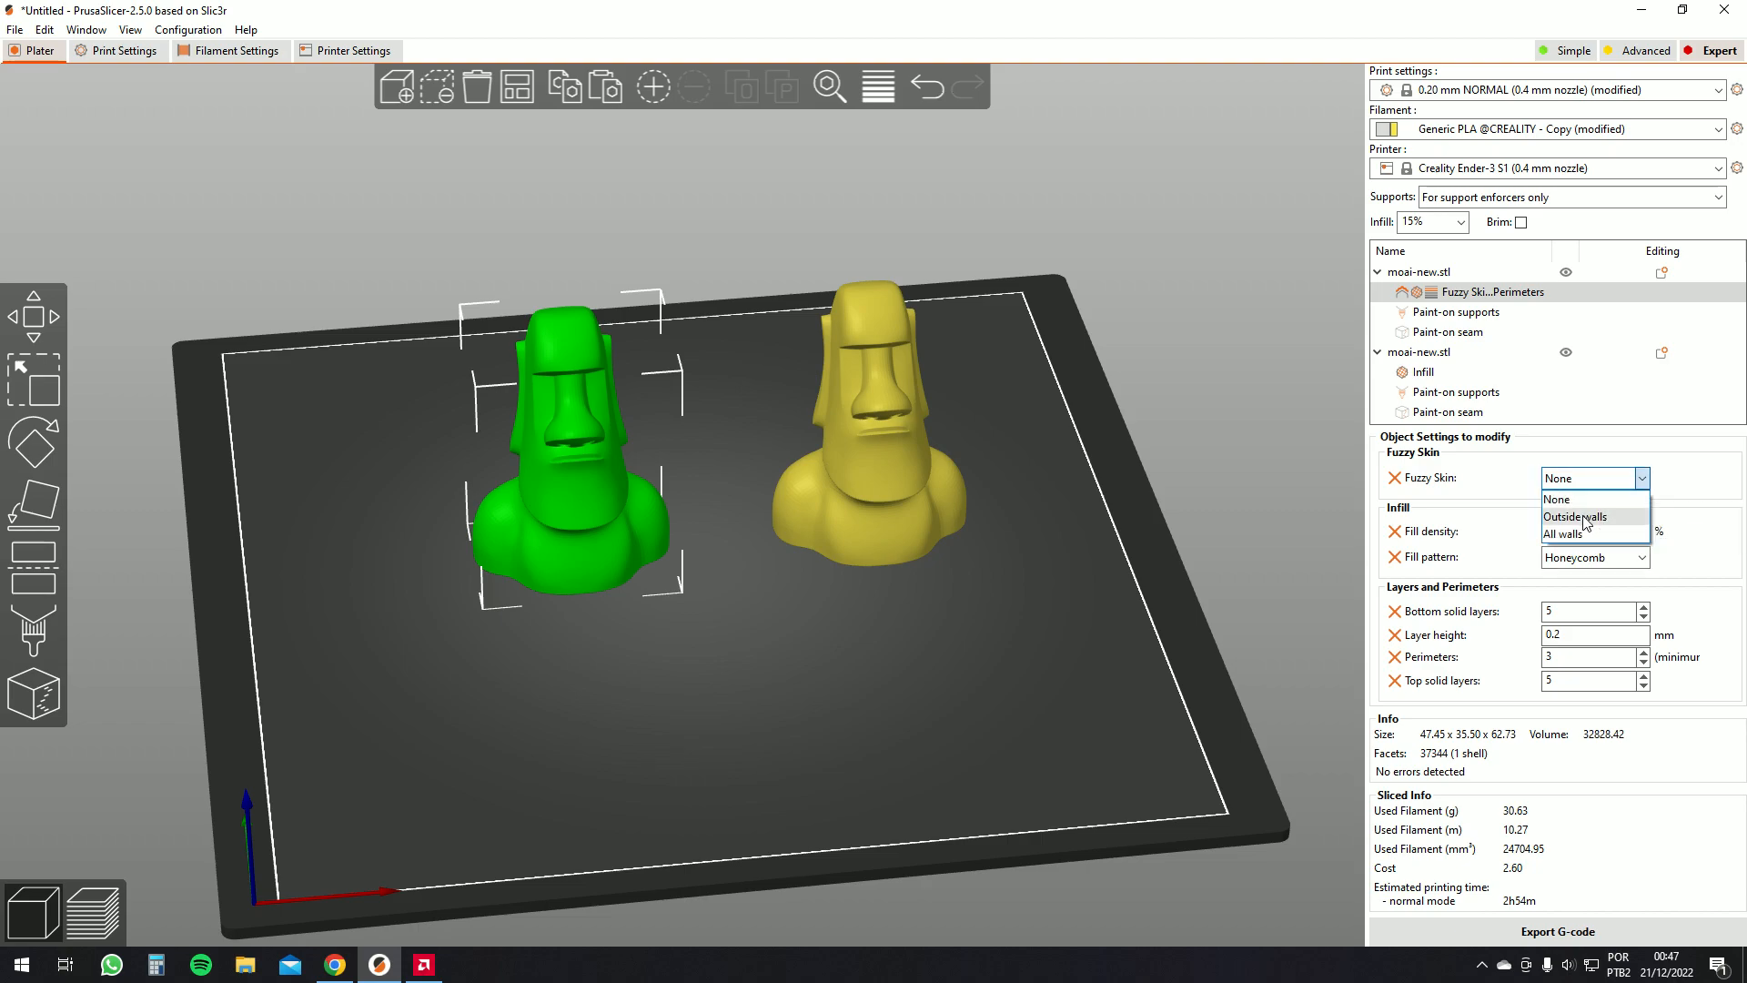
left_click(1605, 526)
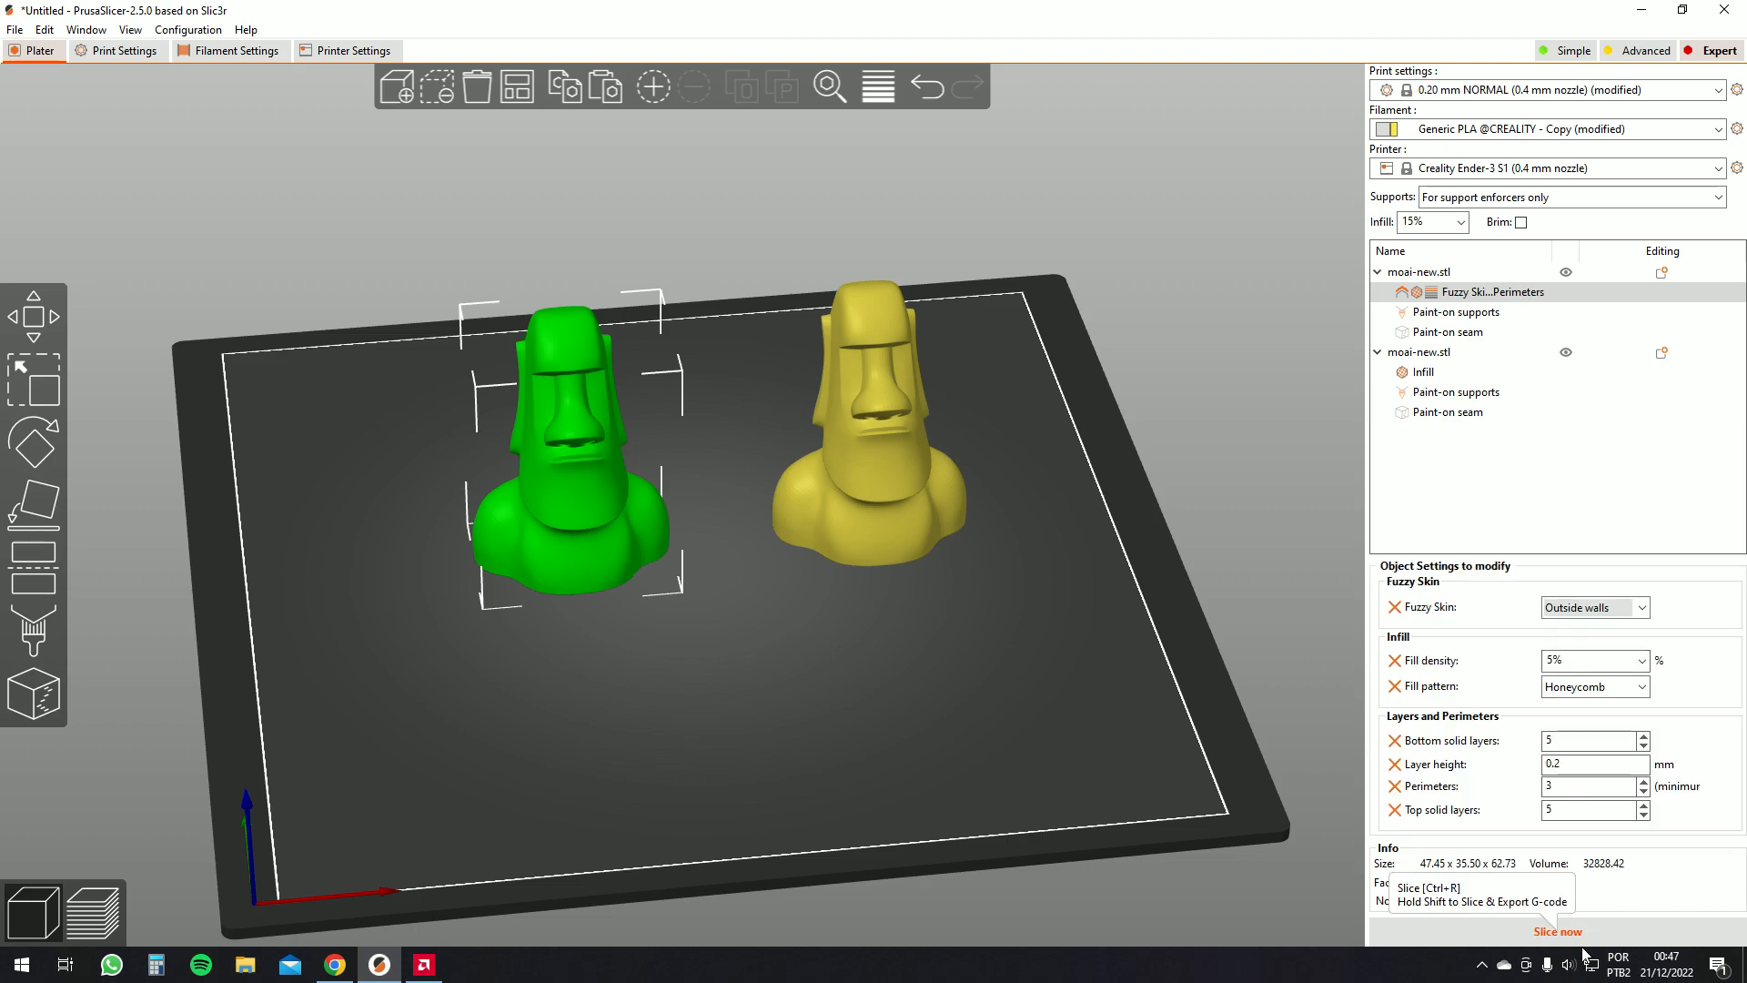
left_click(1581, 934)
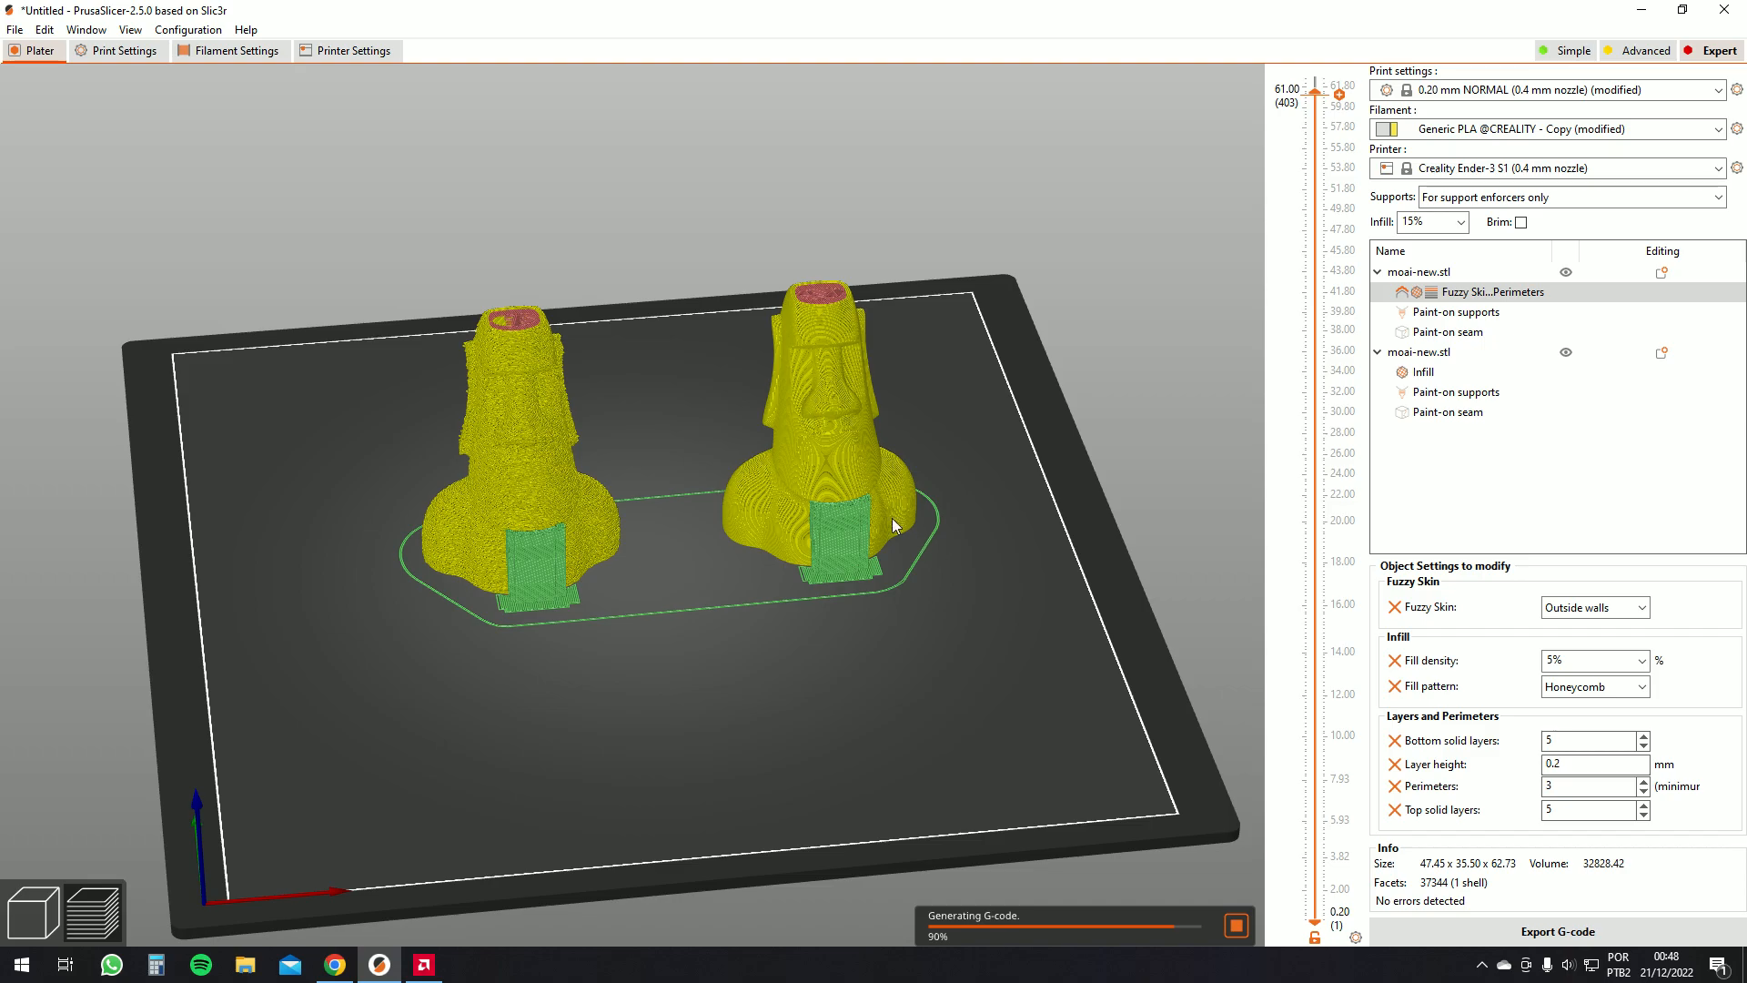
Inspect the fuzzy outer walls of the sliced moais in the preview from several angles
scroll(691, 517, "up", 6)
left_click_drag(692, 517, 769, 522)
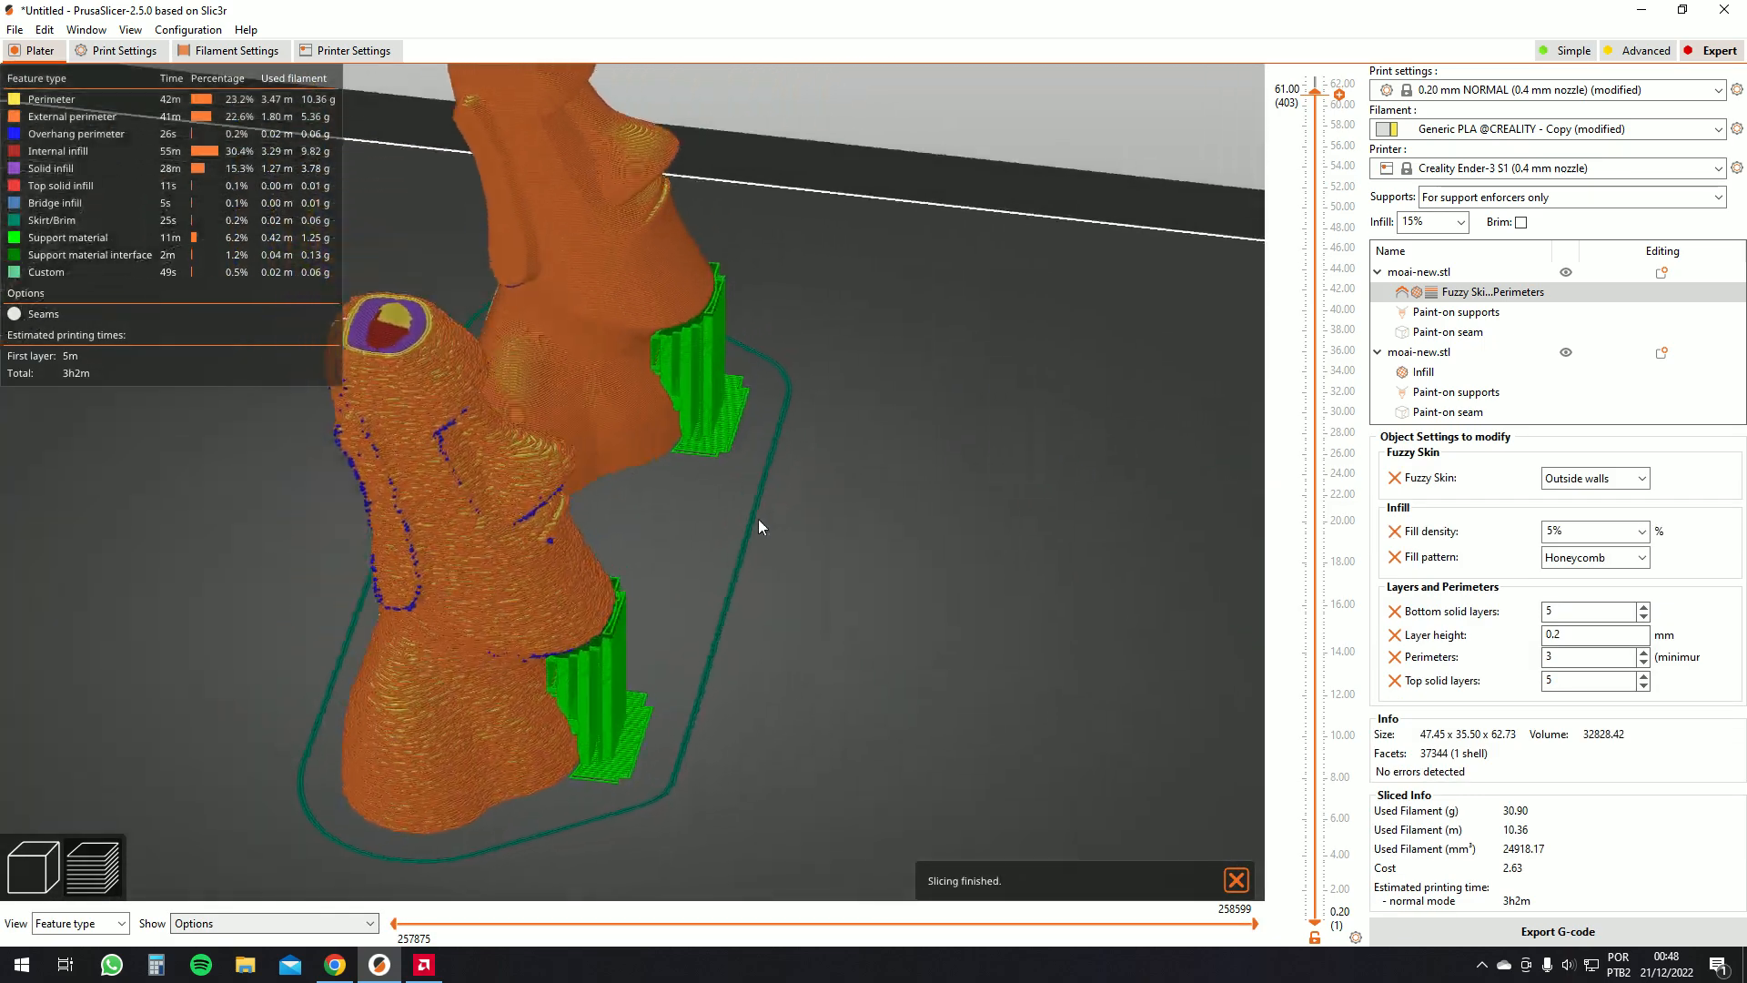
scroll(392, 423, "up", 3)
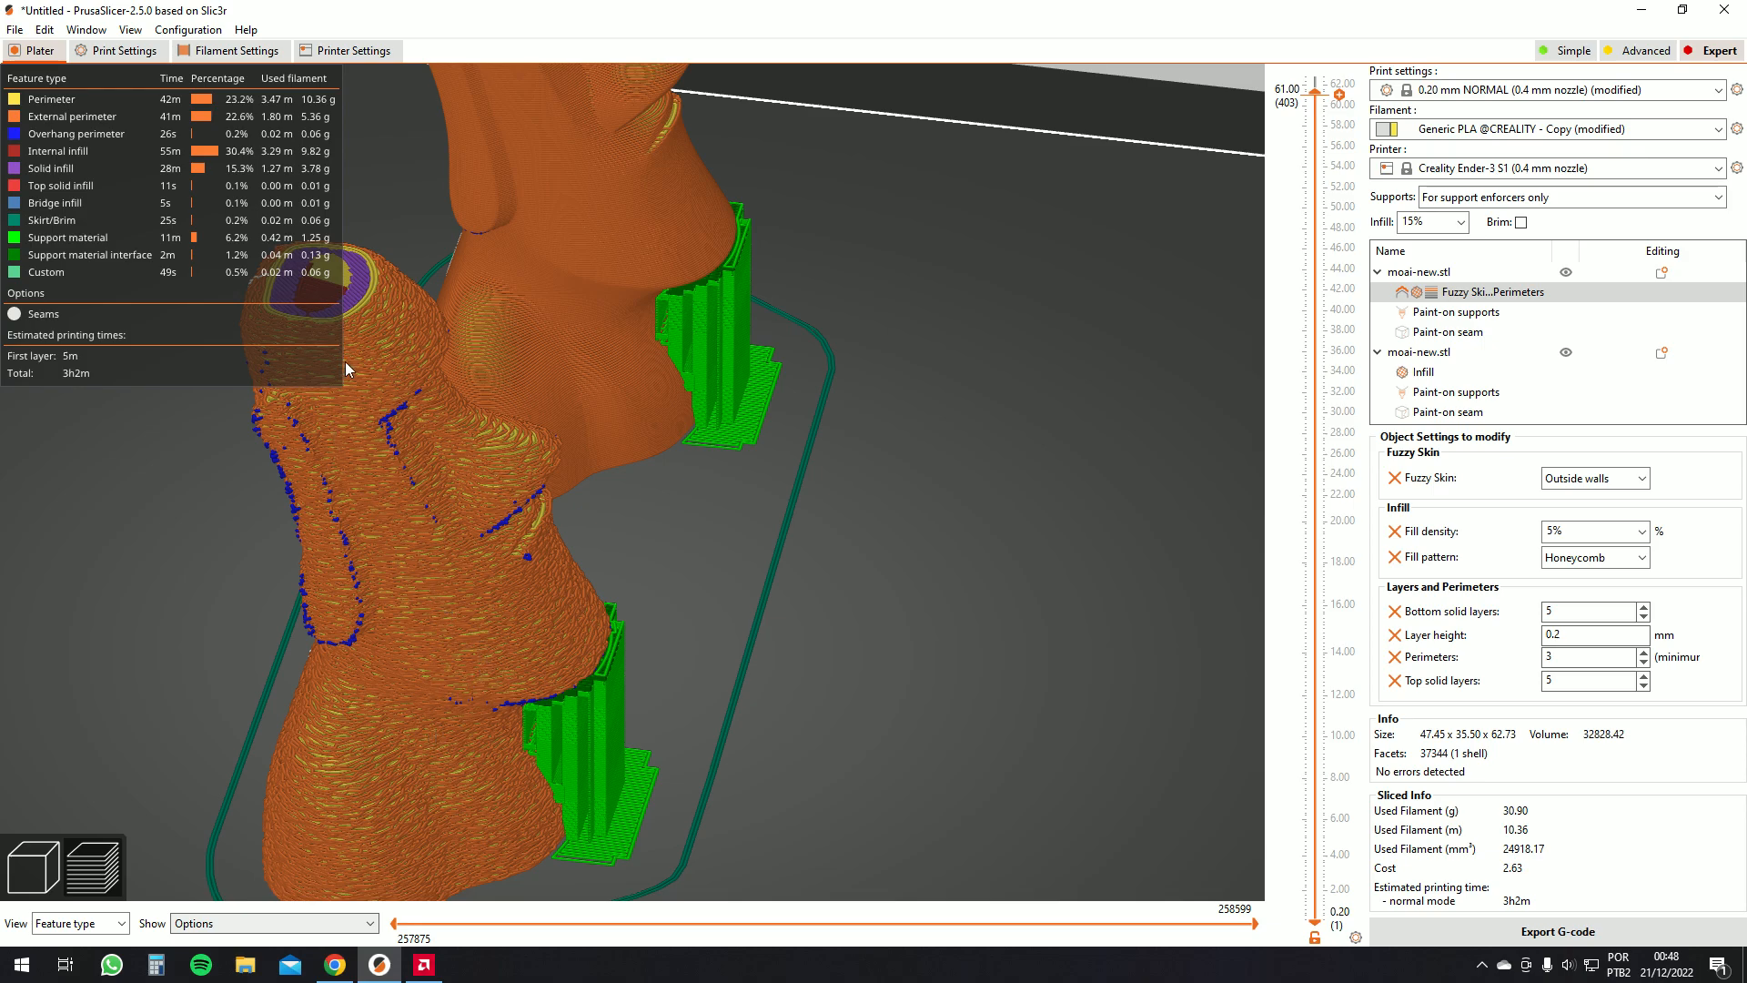
scroll(510, 457, "down", 3)
scroll(577, 544, "up", 3)
left_click_drag(583, 521, 537, 439)
scroll(500, 517, "down", 2)
scroll(499, 517, "down", 3)
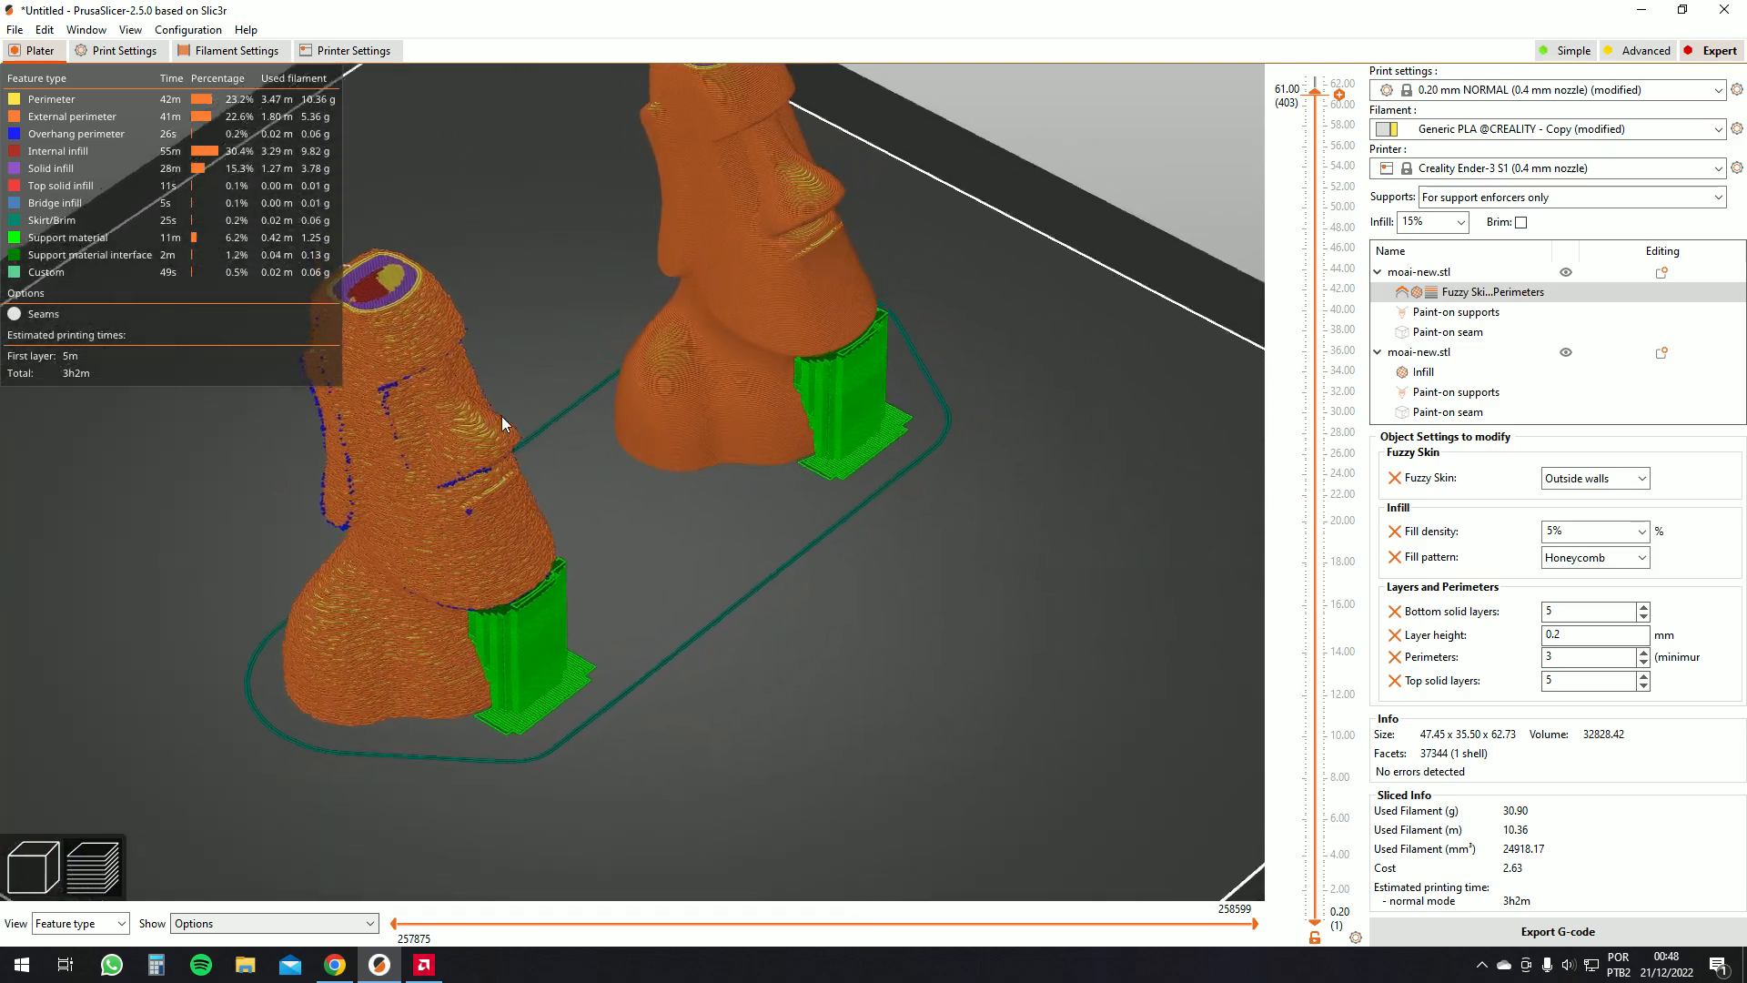
scroll(550, 449, "down", 5)
key("Up")
key("Up")
key("Up")
key("Up")
key("Up")
key("Up")
key("Up")
key("Up")
key("Up")
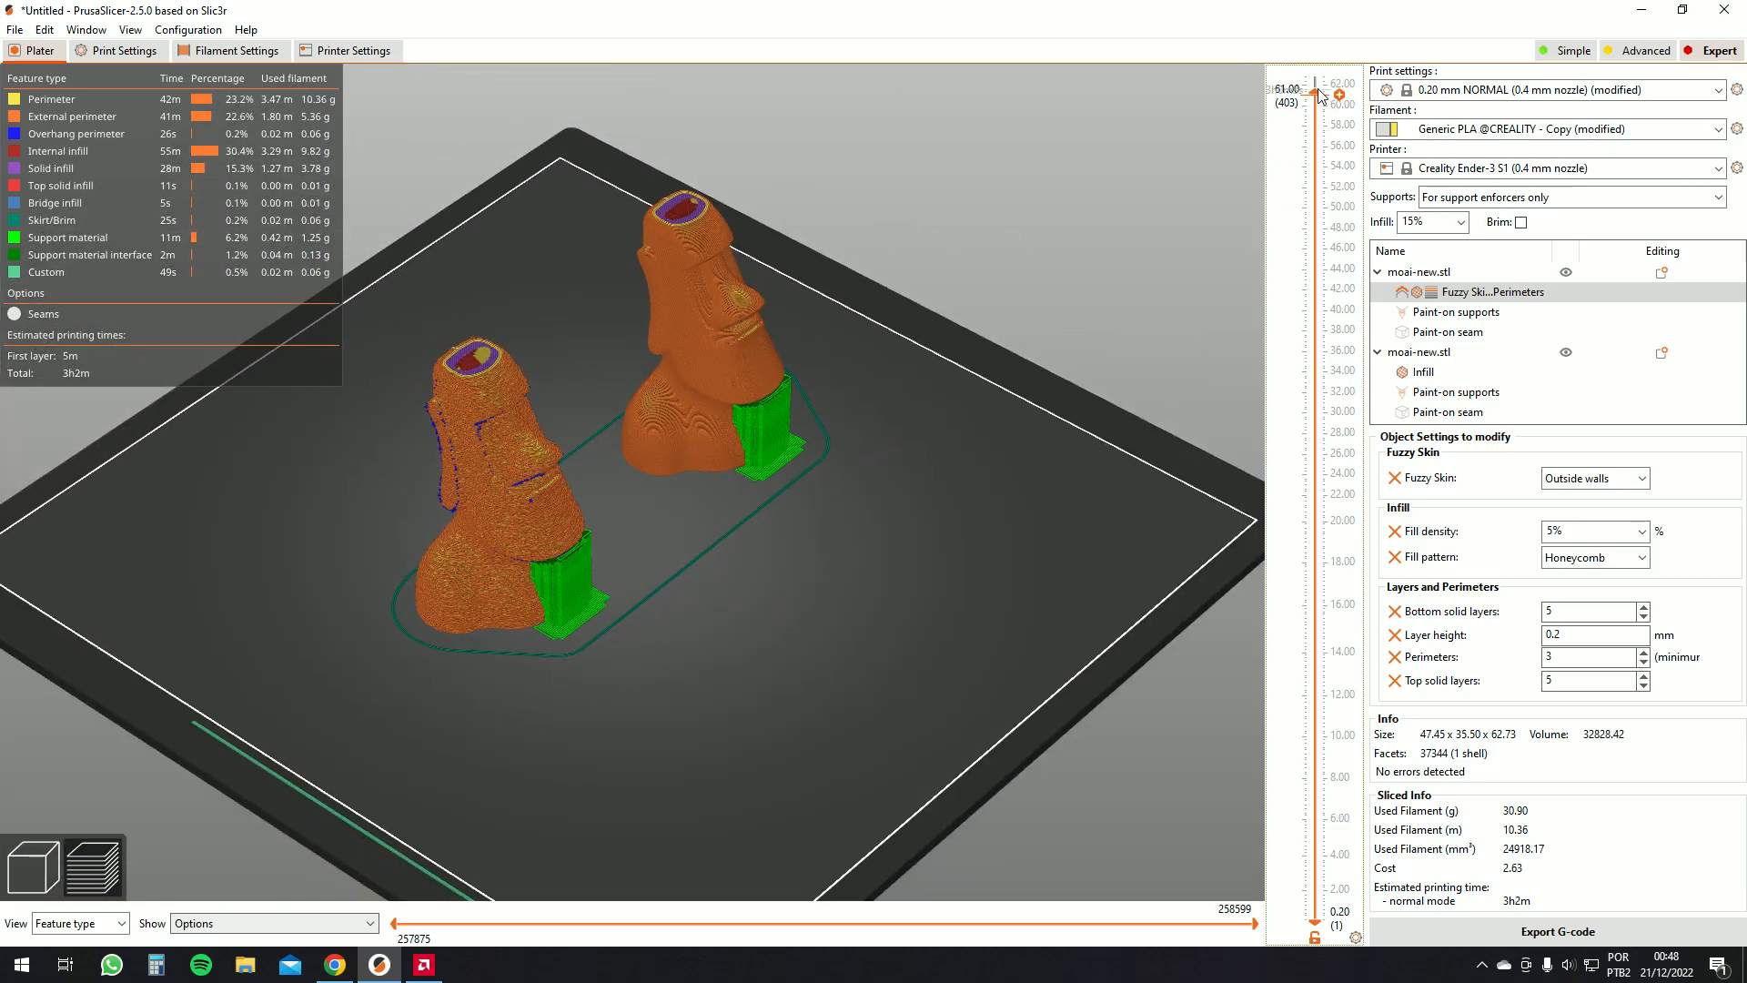
left_click_drag(534, 401, 504, 303)
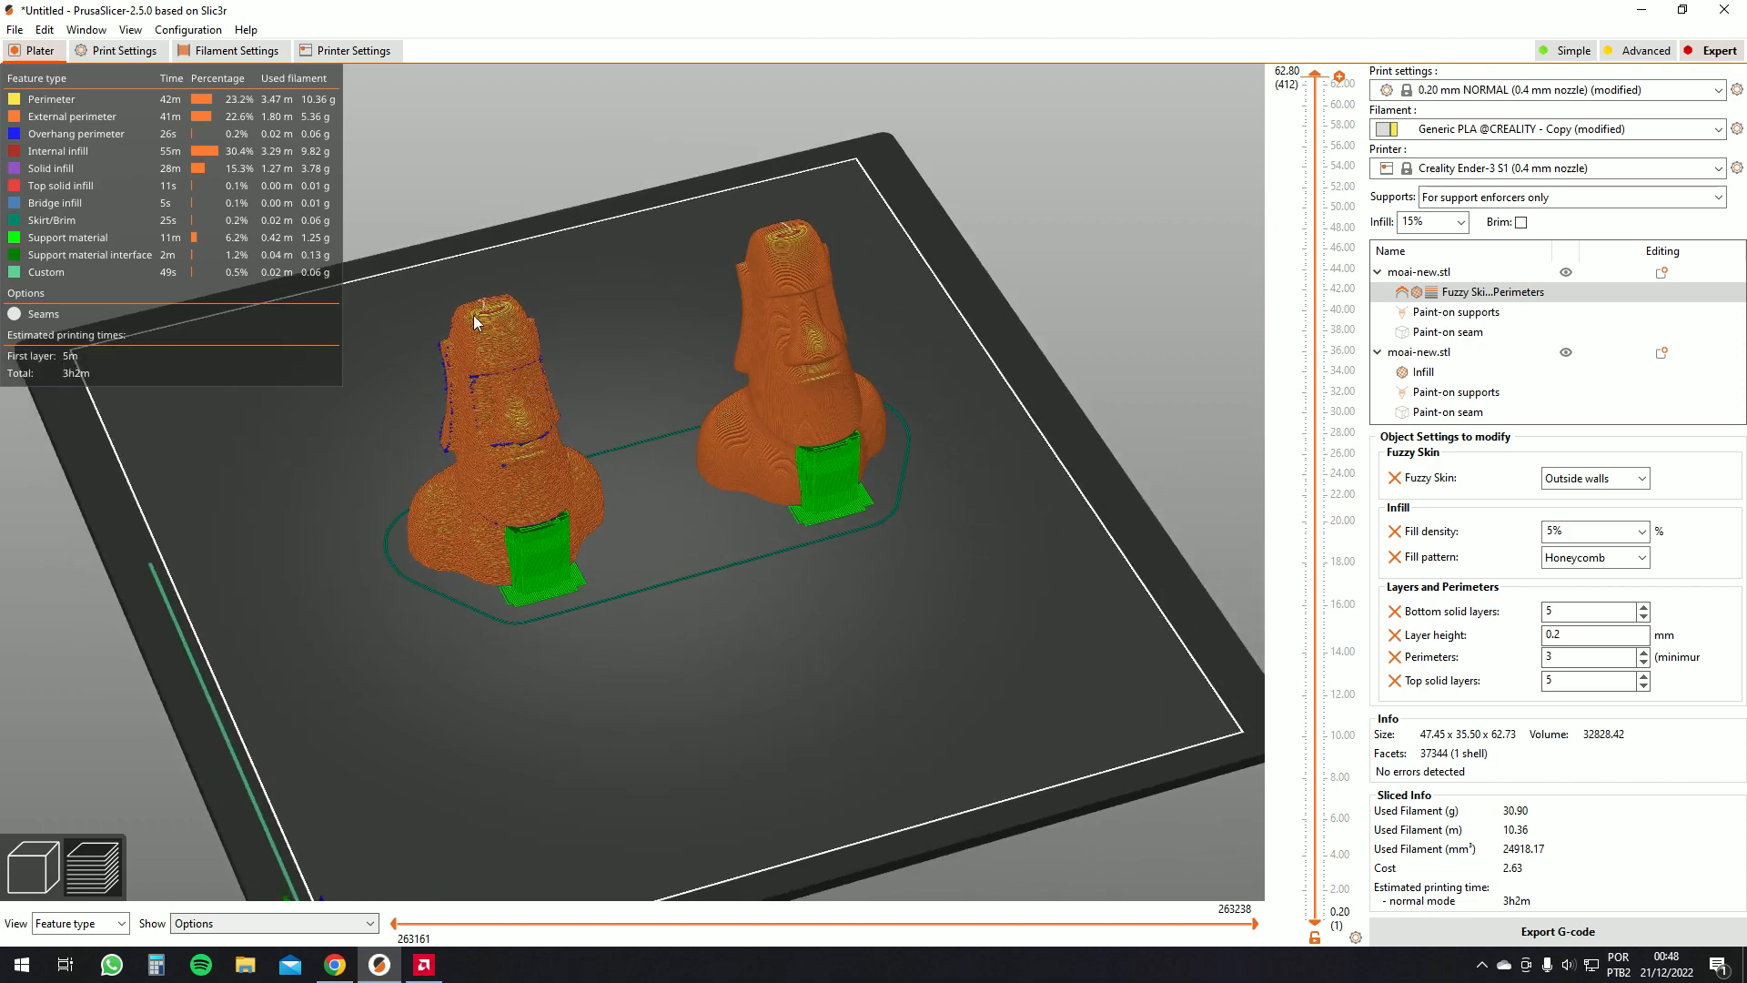
scroll(494, 409, "up", 5)
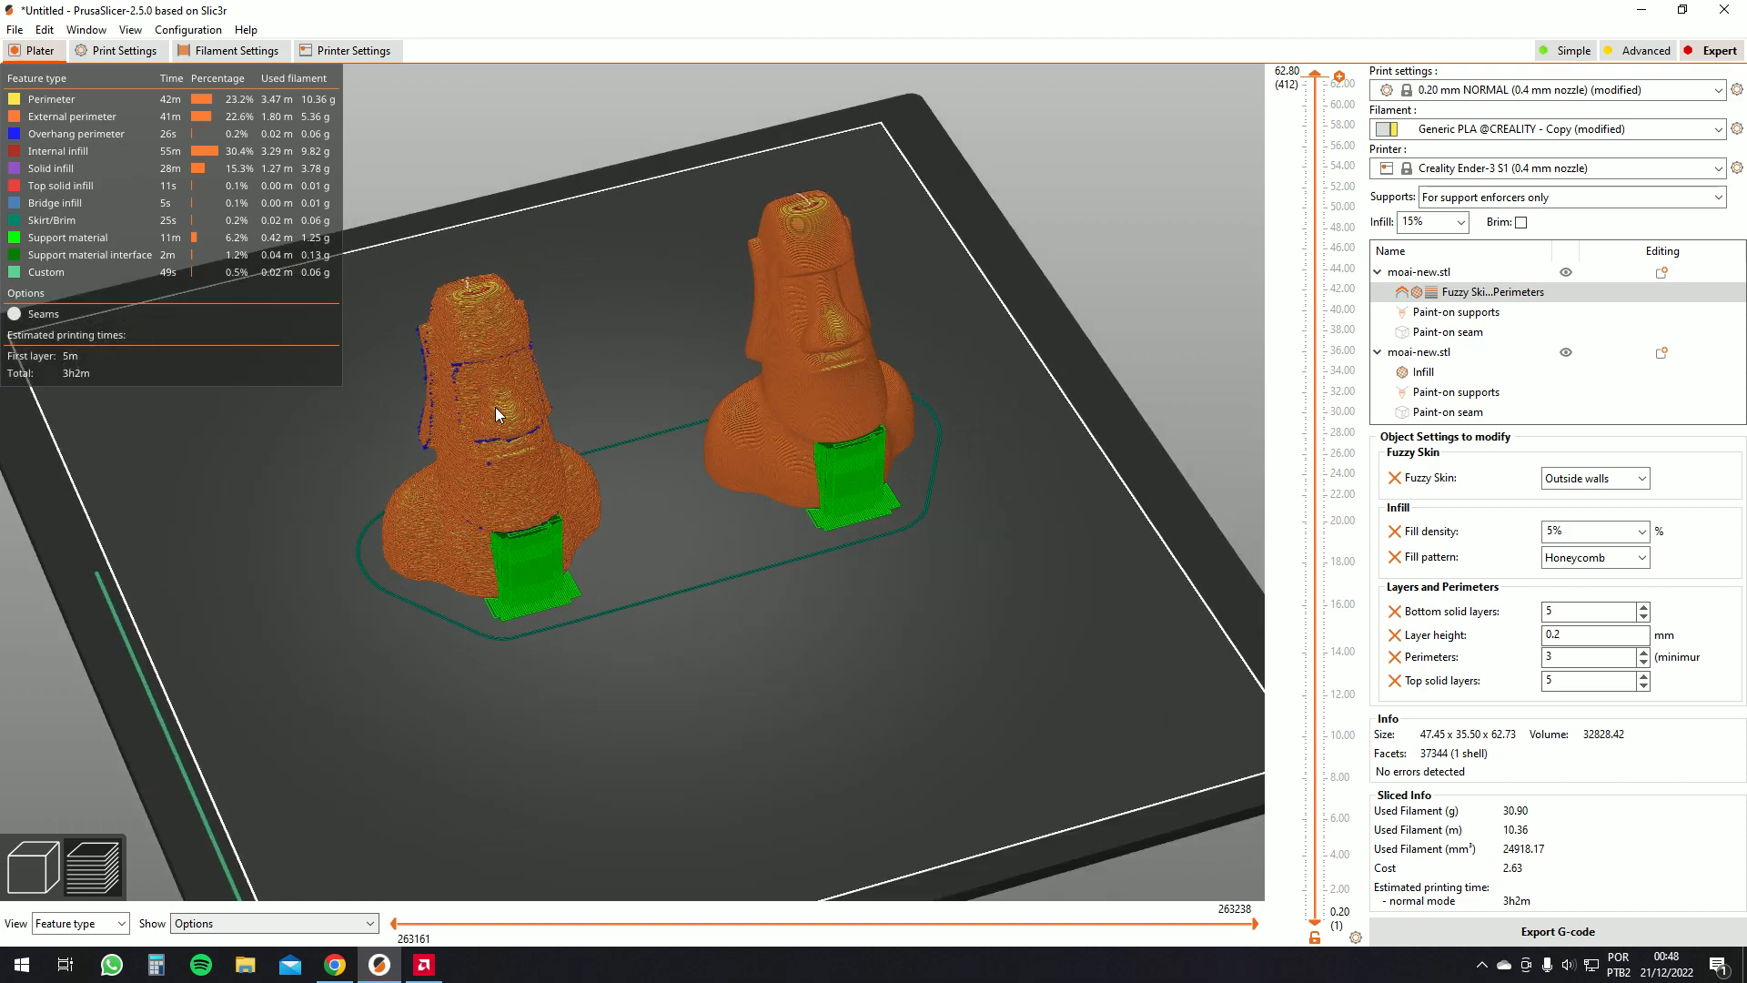
left_click_drag(424, 406, 502, 390)
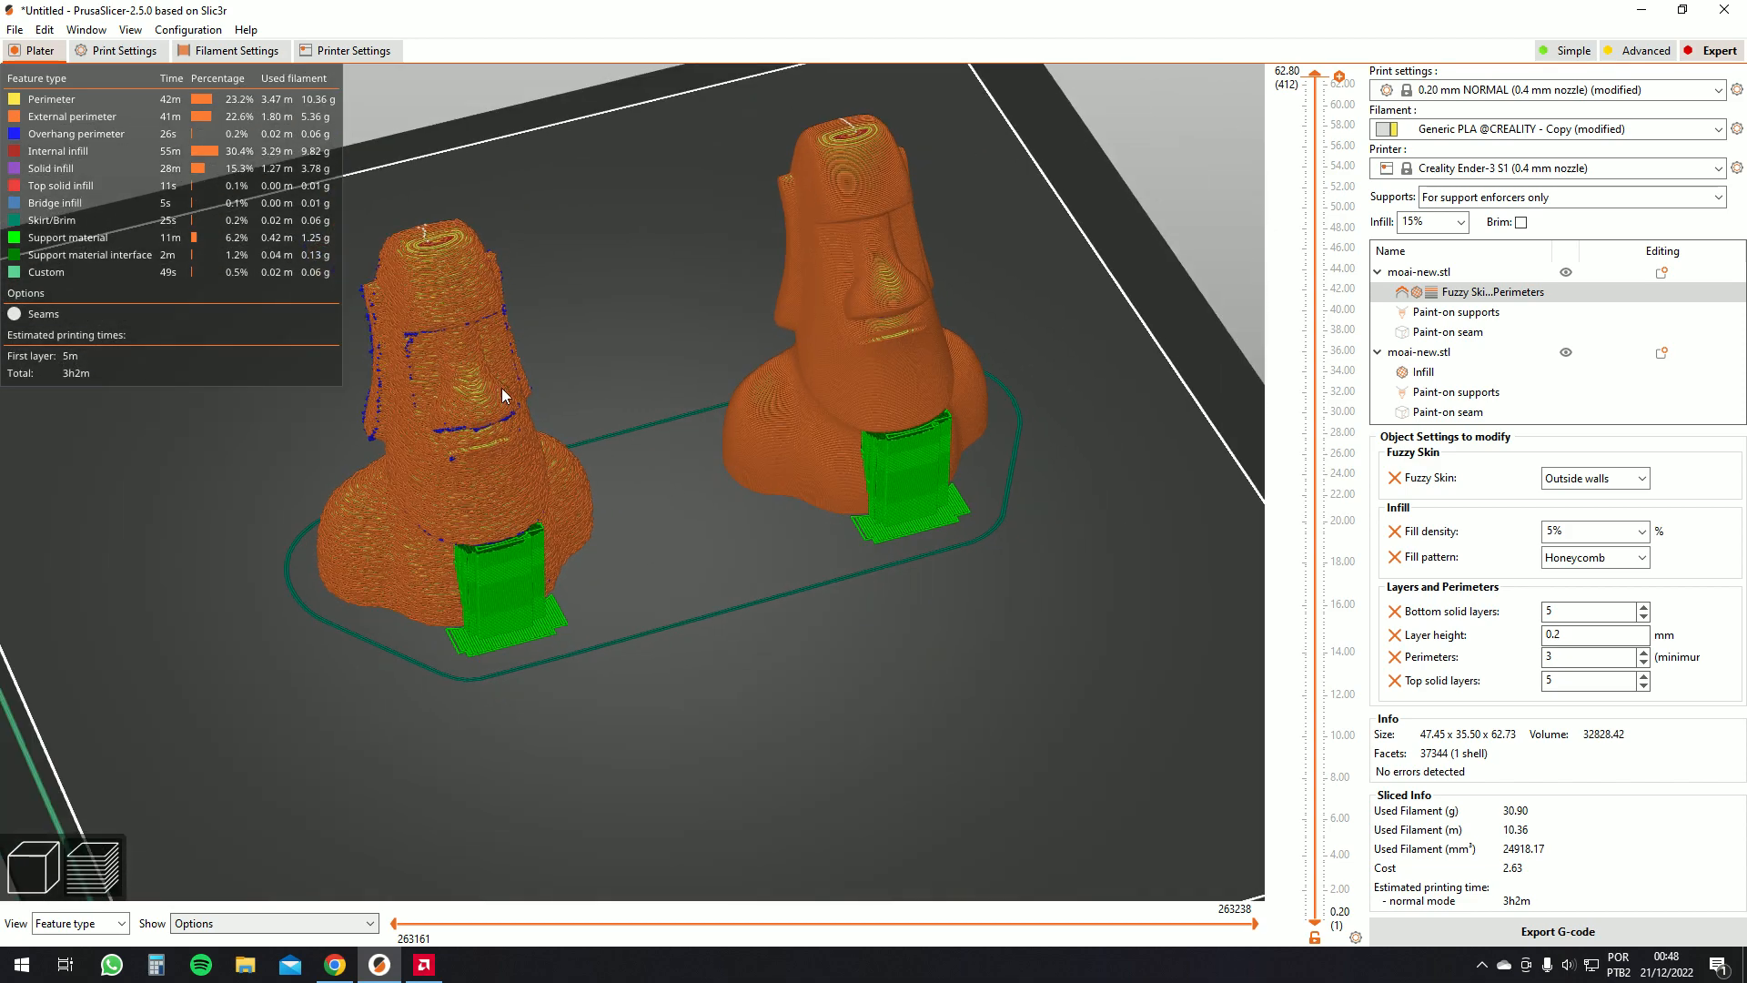
left_click_drag(719, 425, 640, 447)
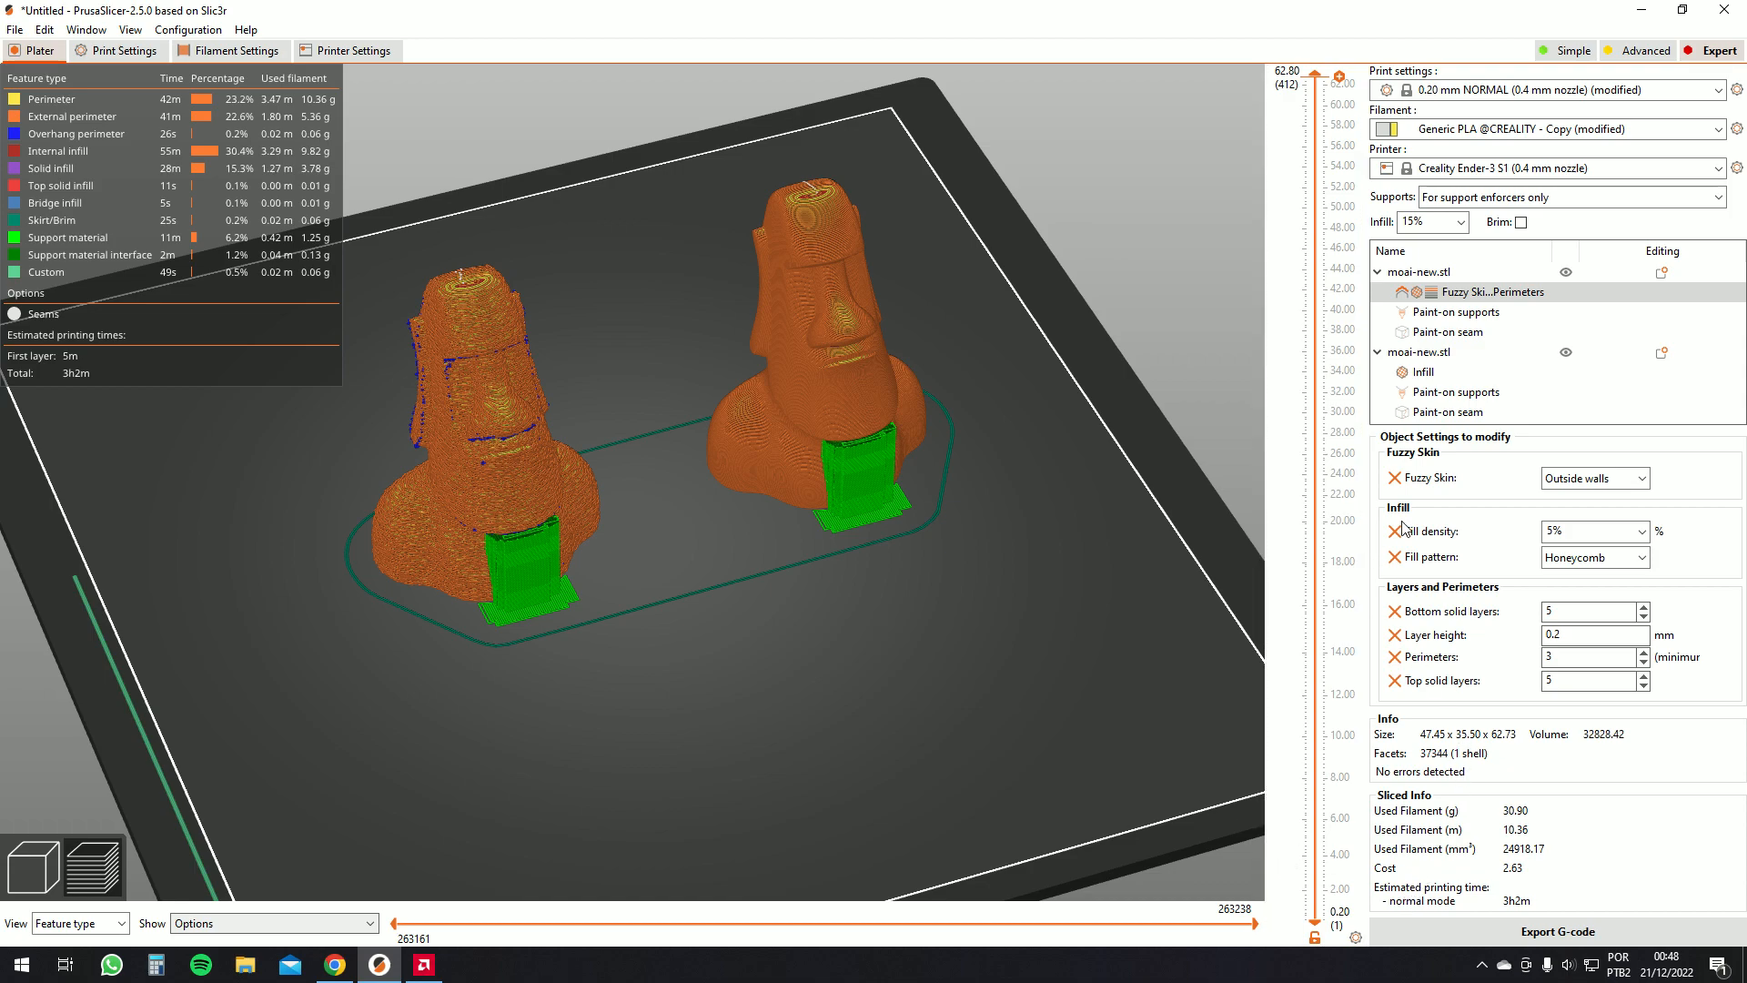
Set the first moai's Fuzzy Skin back to None and return to the 3D view
left_click(1556, 486)
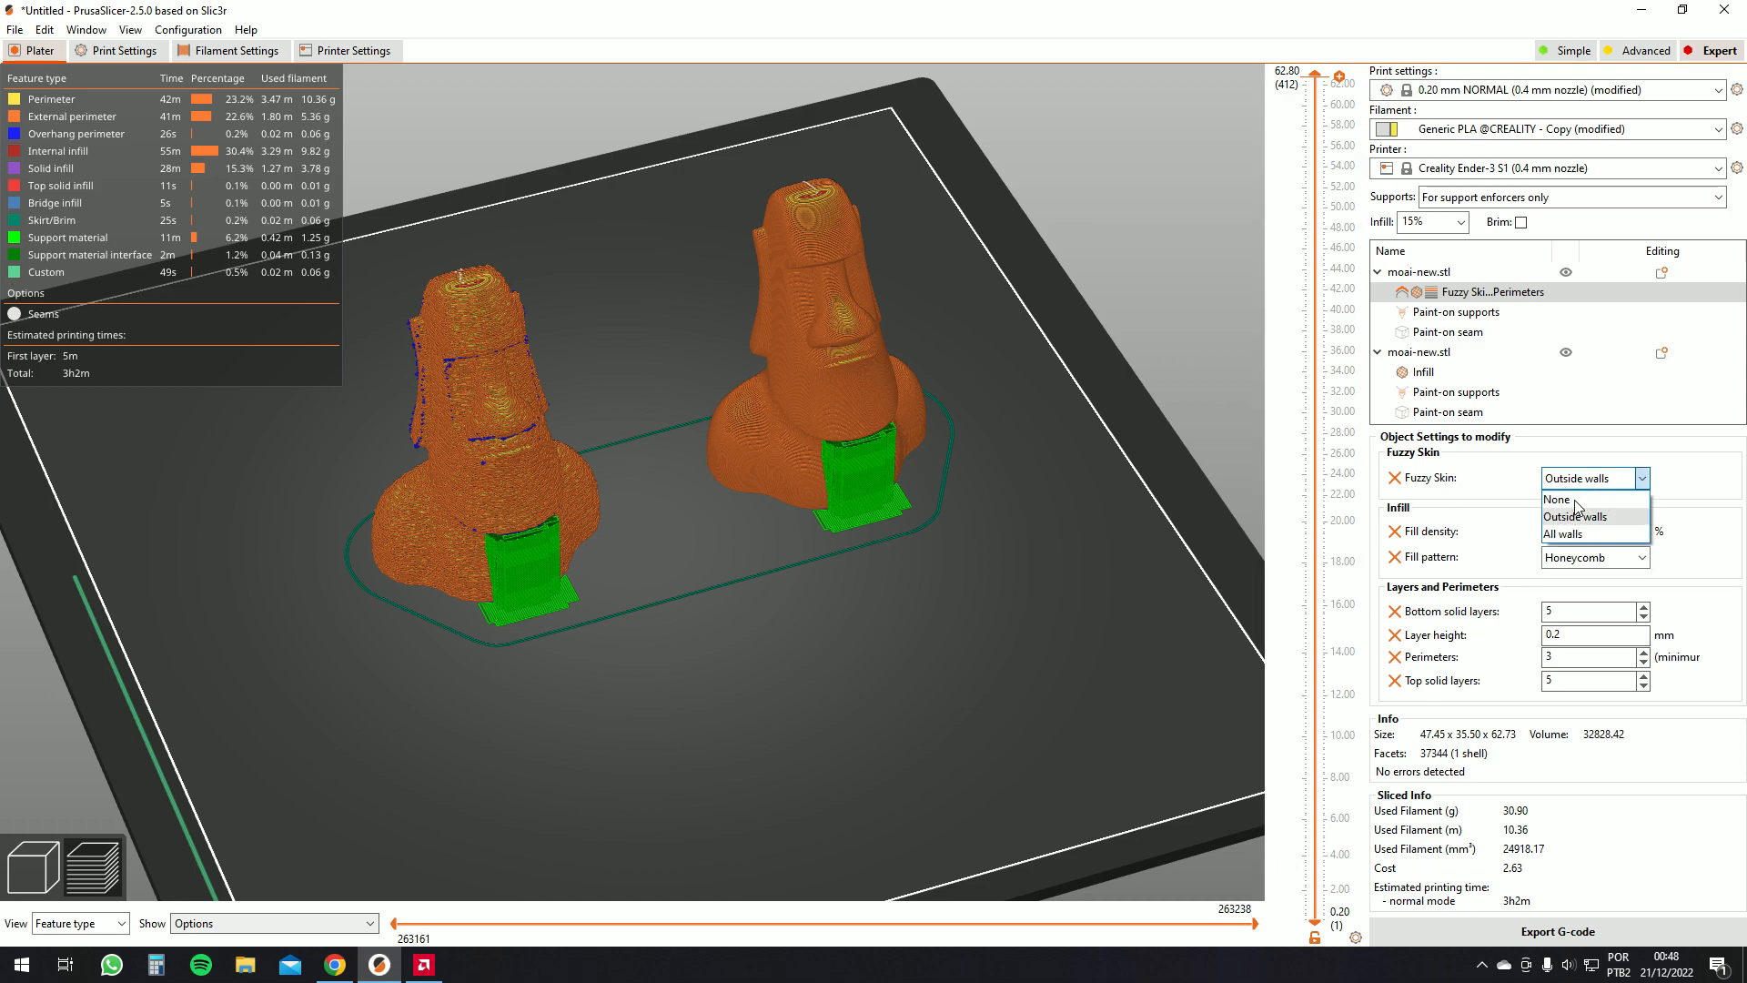
left_click(1558, 499)
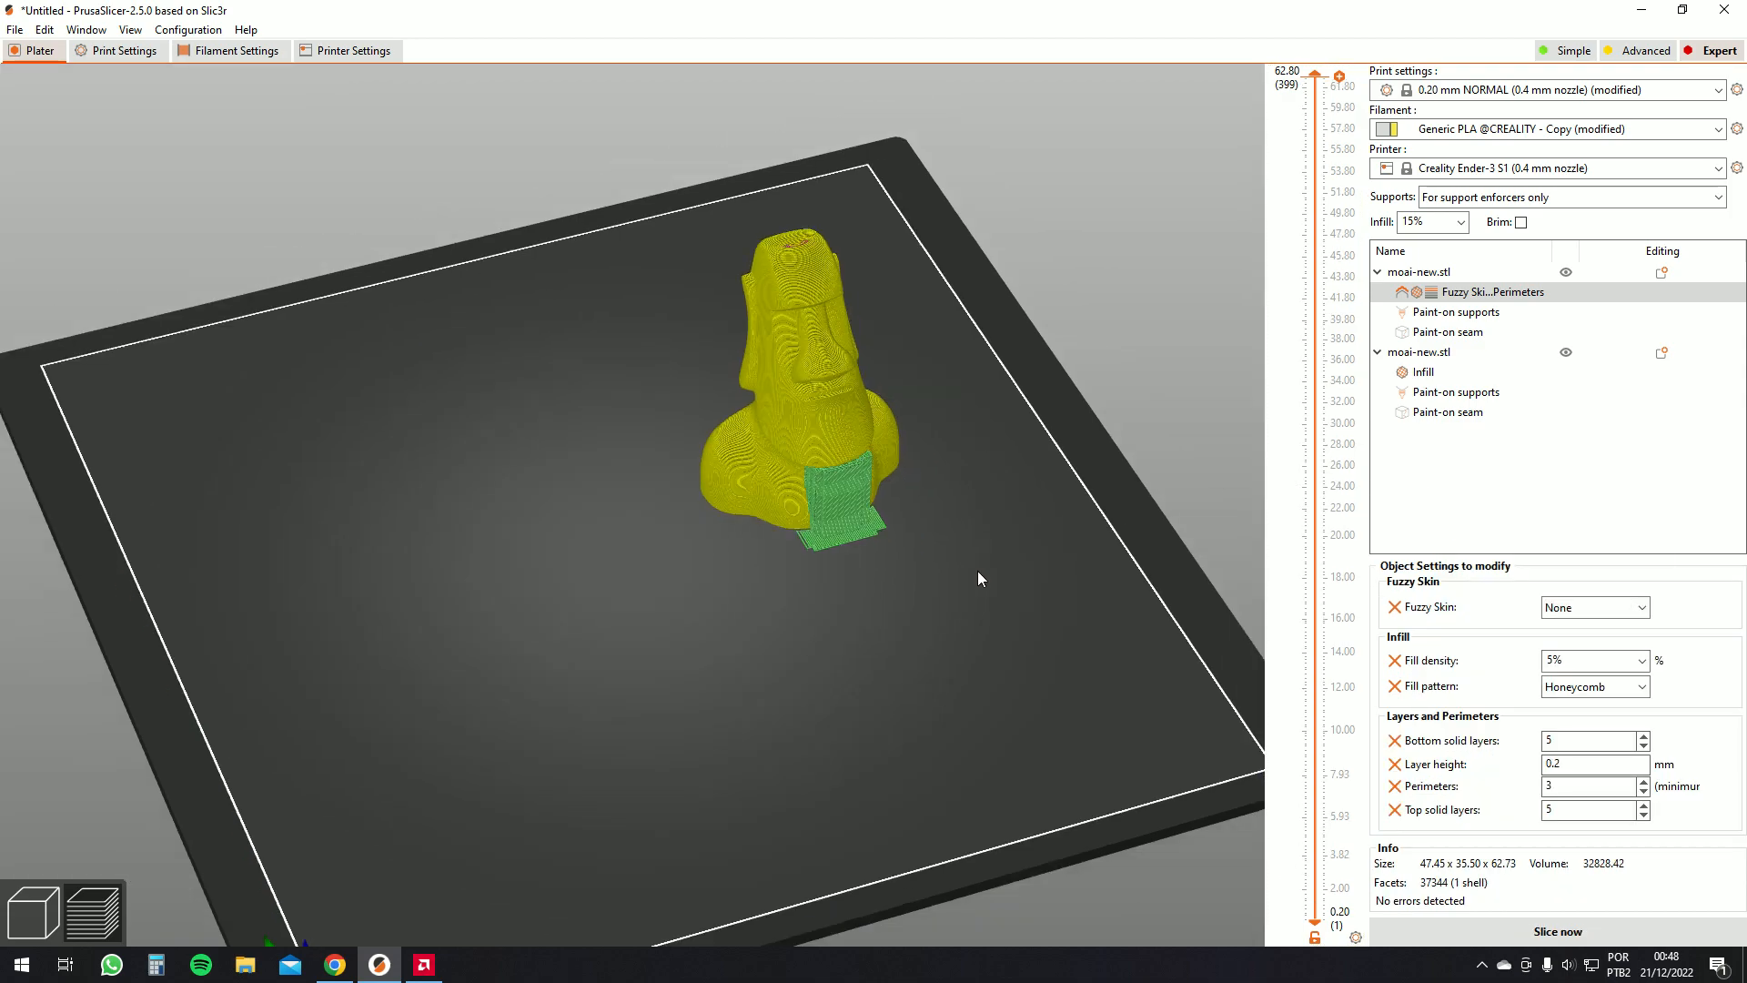
scroll(977, 571, "down", 3)
key("Tab")
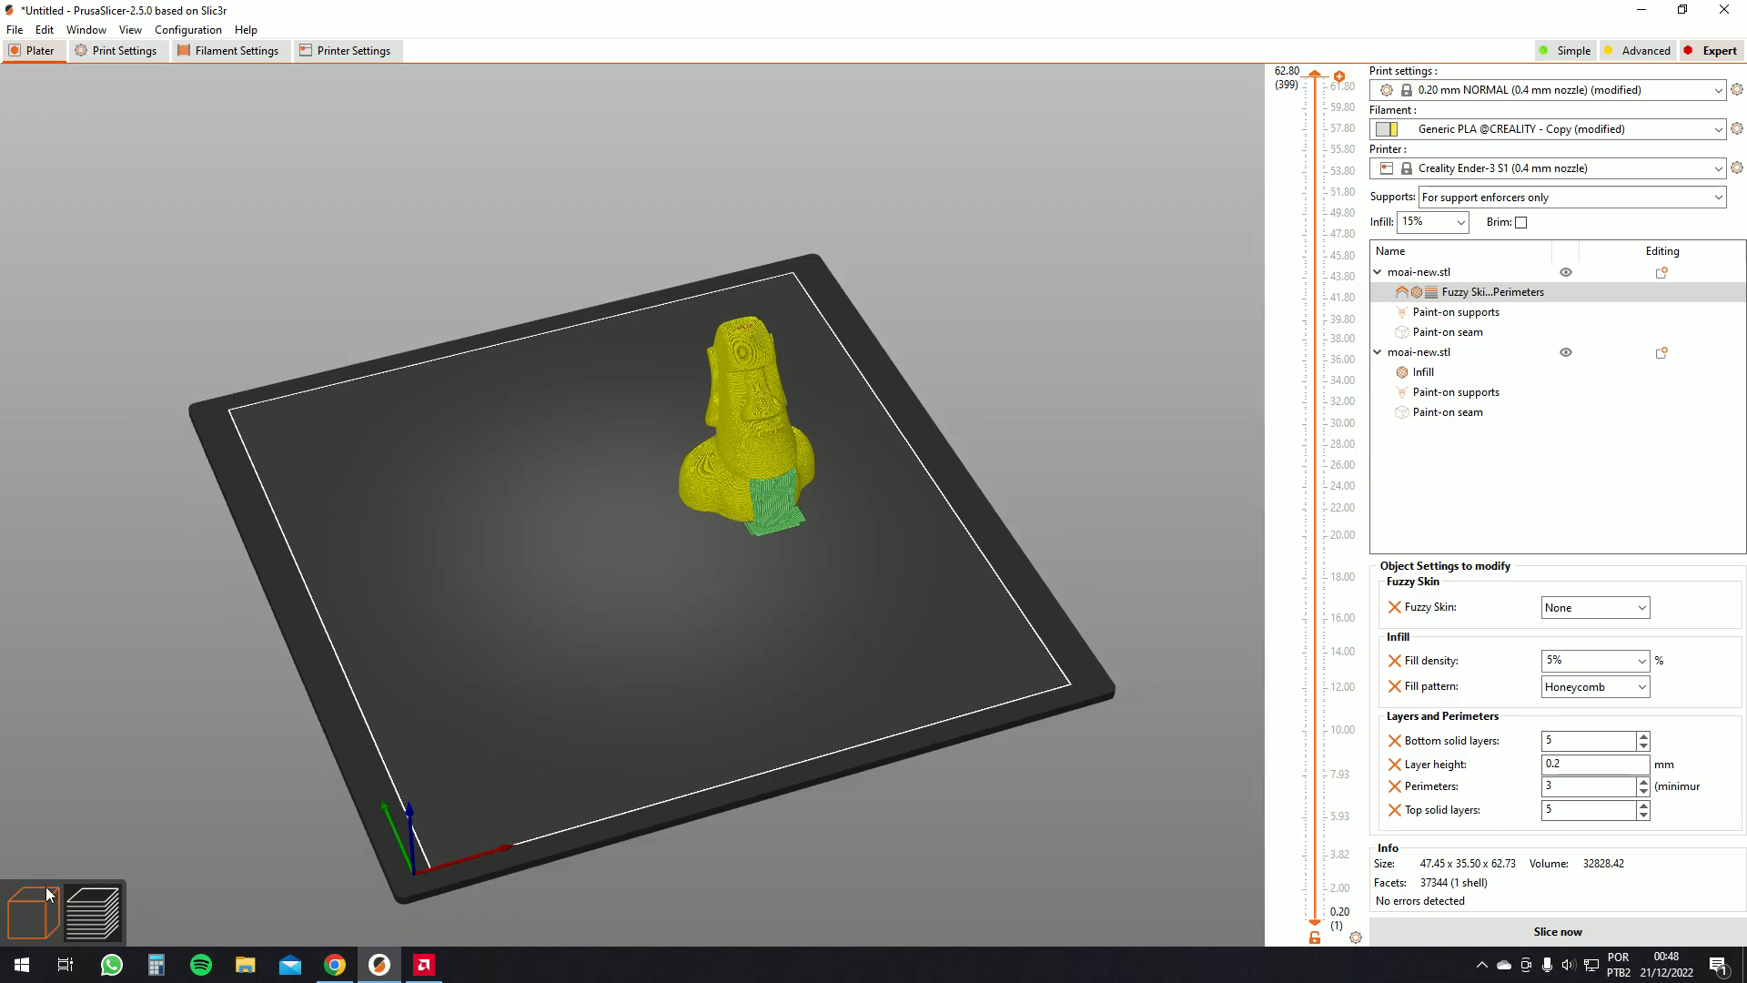
right_click(630, 499)
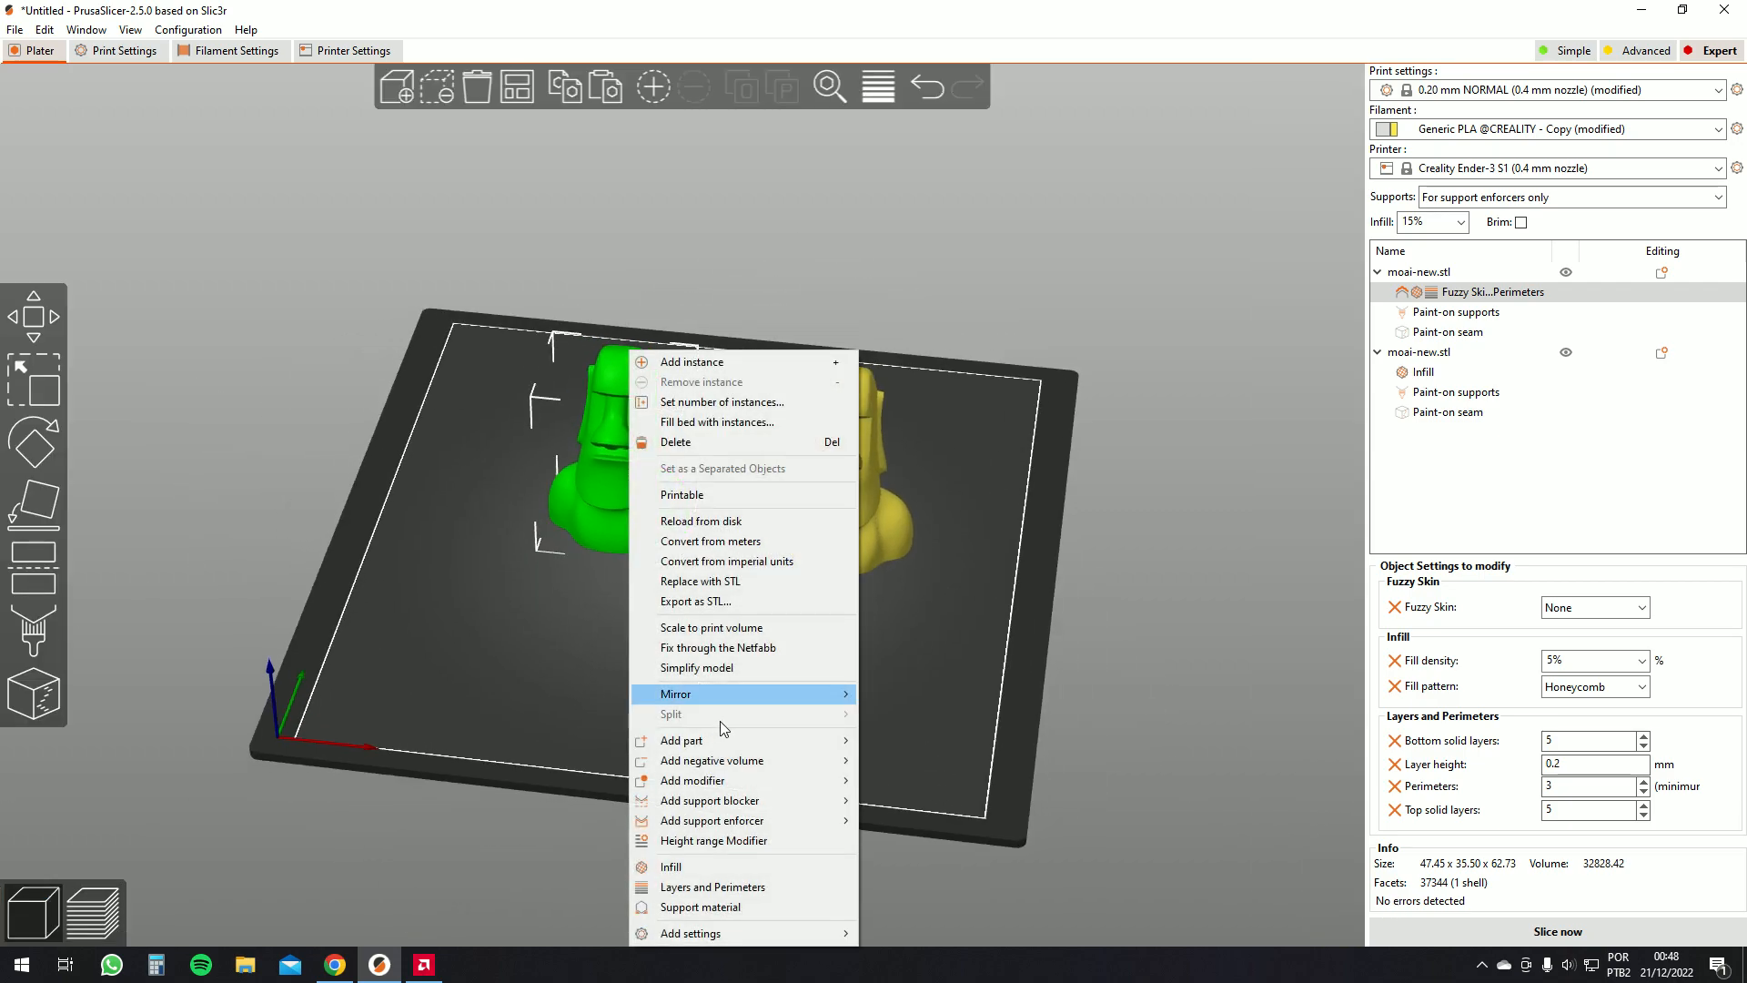
mouse_move(815, 938)
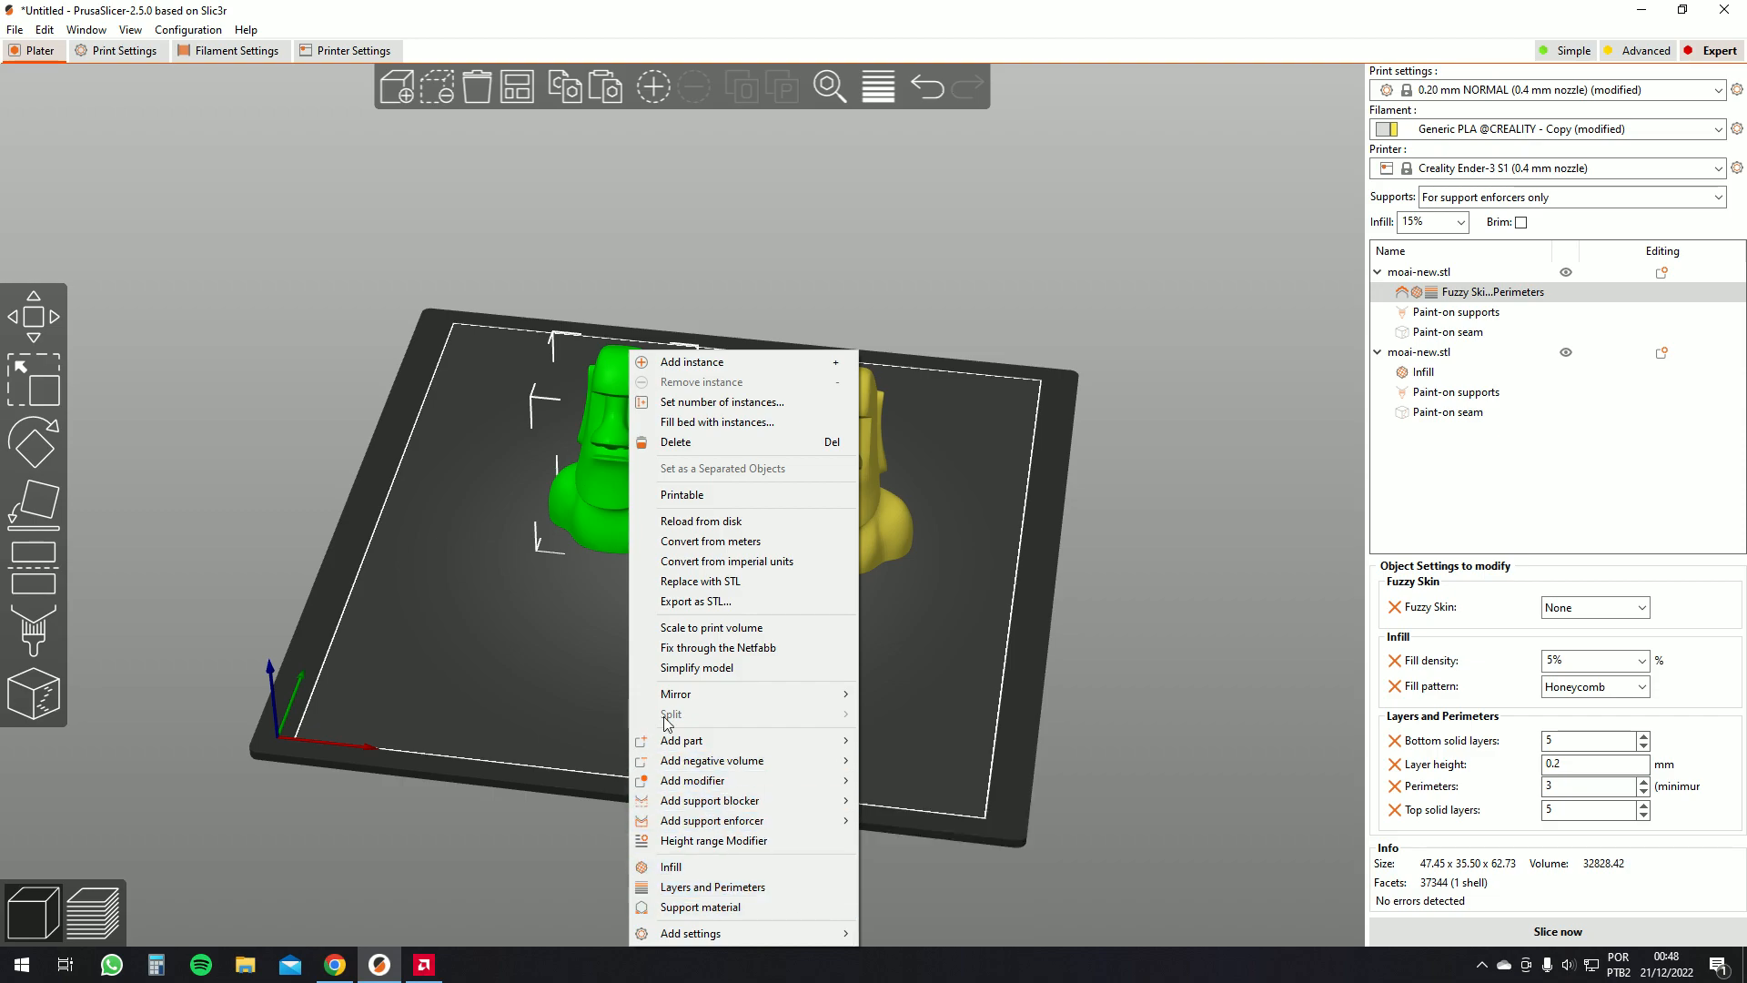
left_click(589, 472)
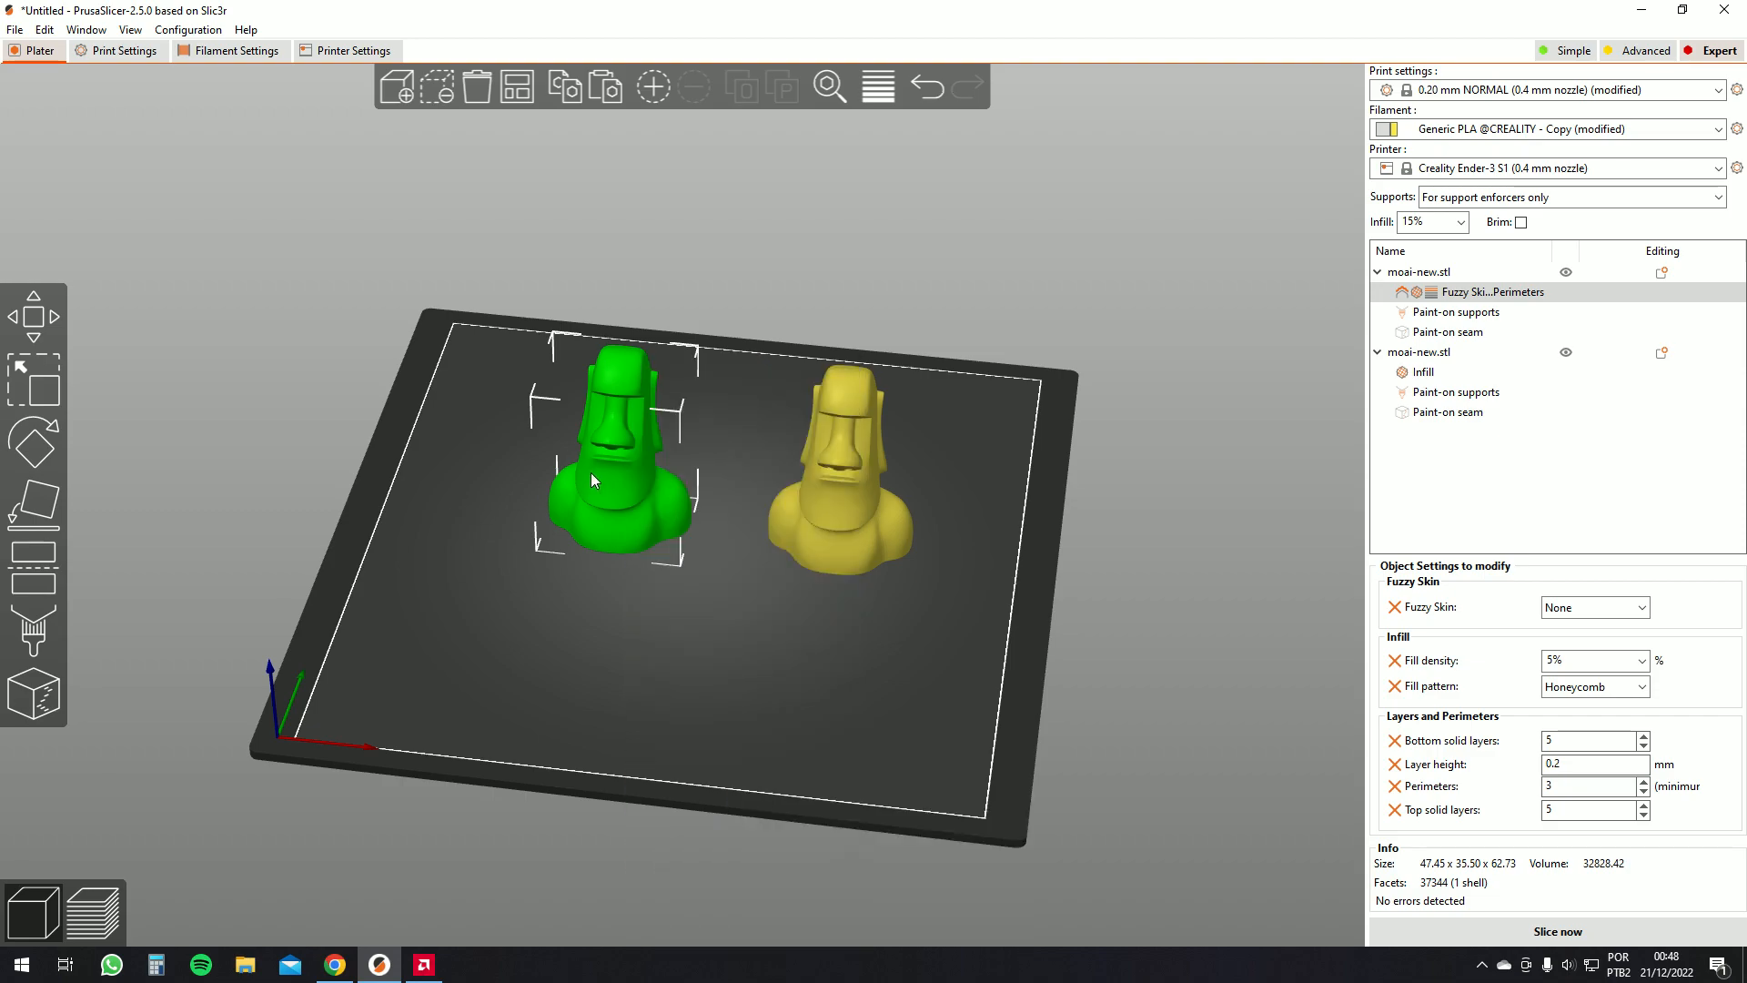
Scale the first moai to fit the print volume
right_click(593, 472)
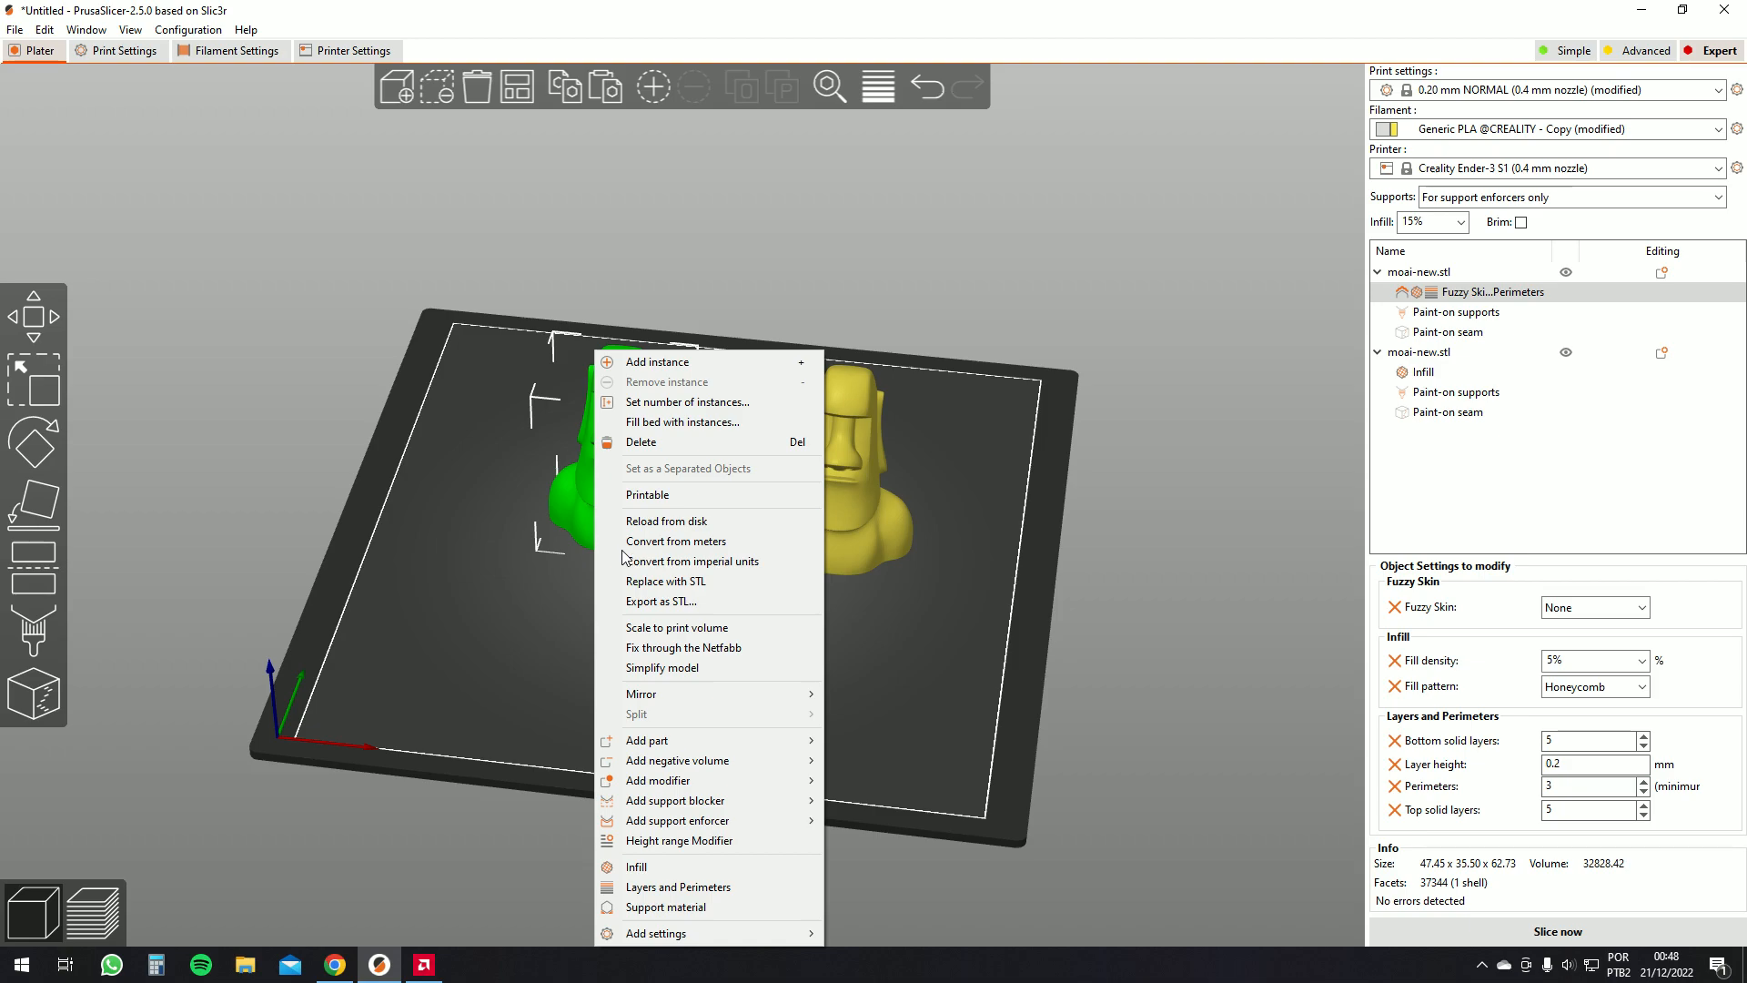
left_click(720, 628)
scroll(841, 688, "down", 10)
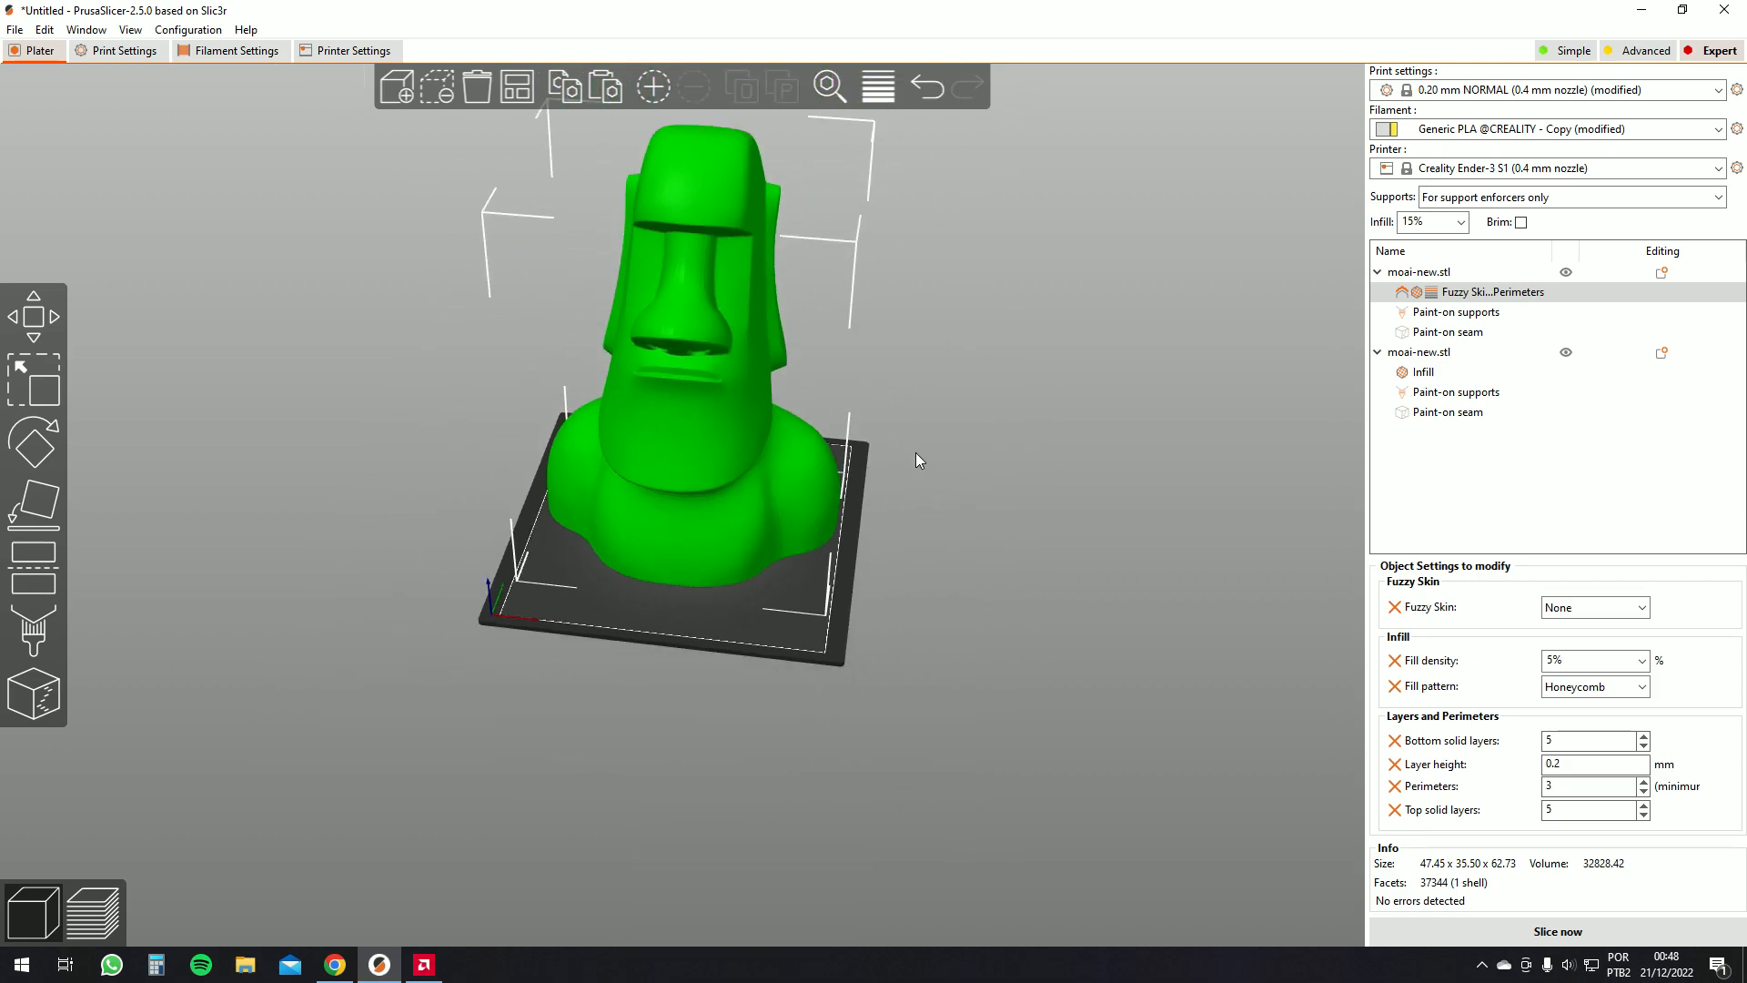
scroll(701, 408, "up", 1)
scroll(908, 424, "down", 4)
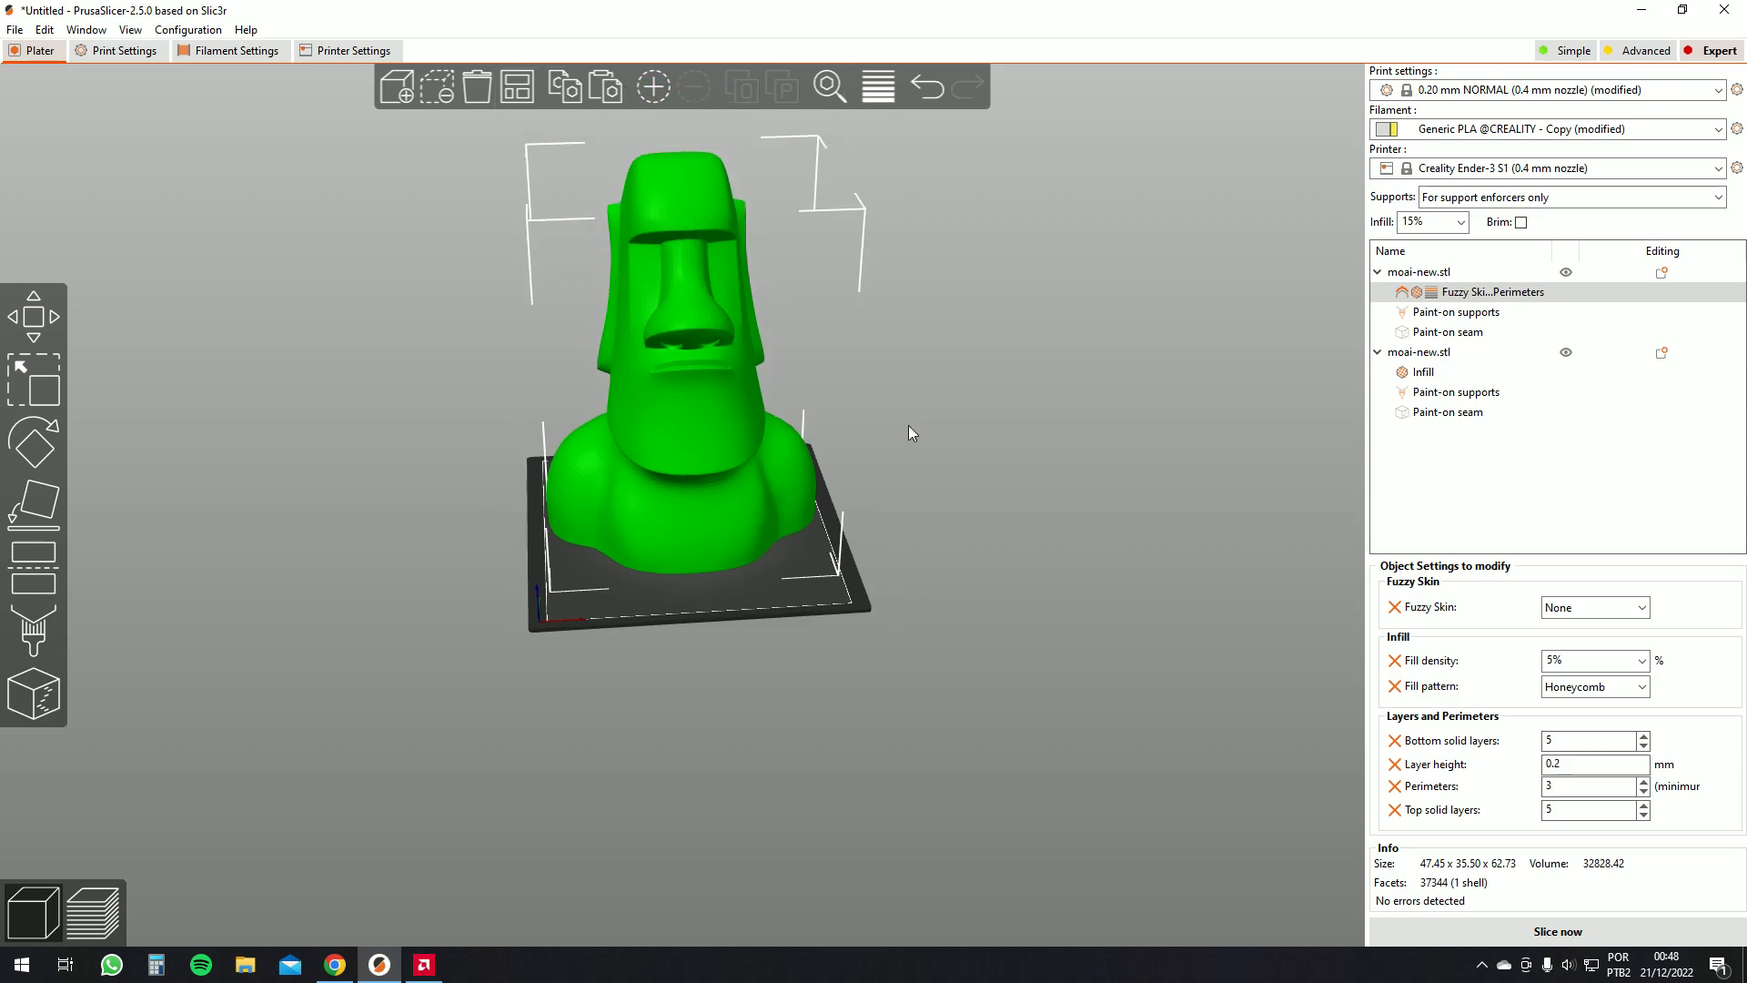
scroll(760, 411, "up", 2)
Shrink the first moai with the Scale tool to about 328% by dragging a corner handle
right_click(695, 391)
left_click(703, 293)
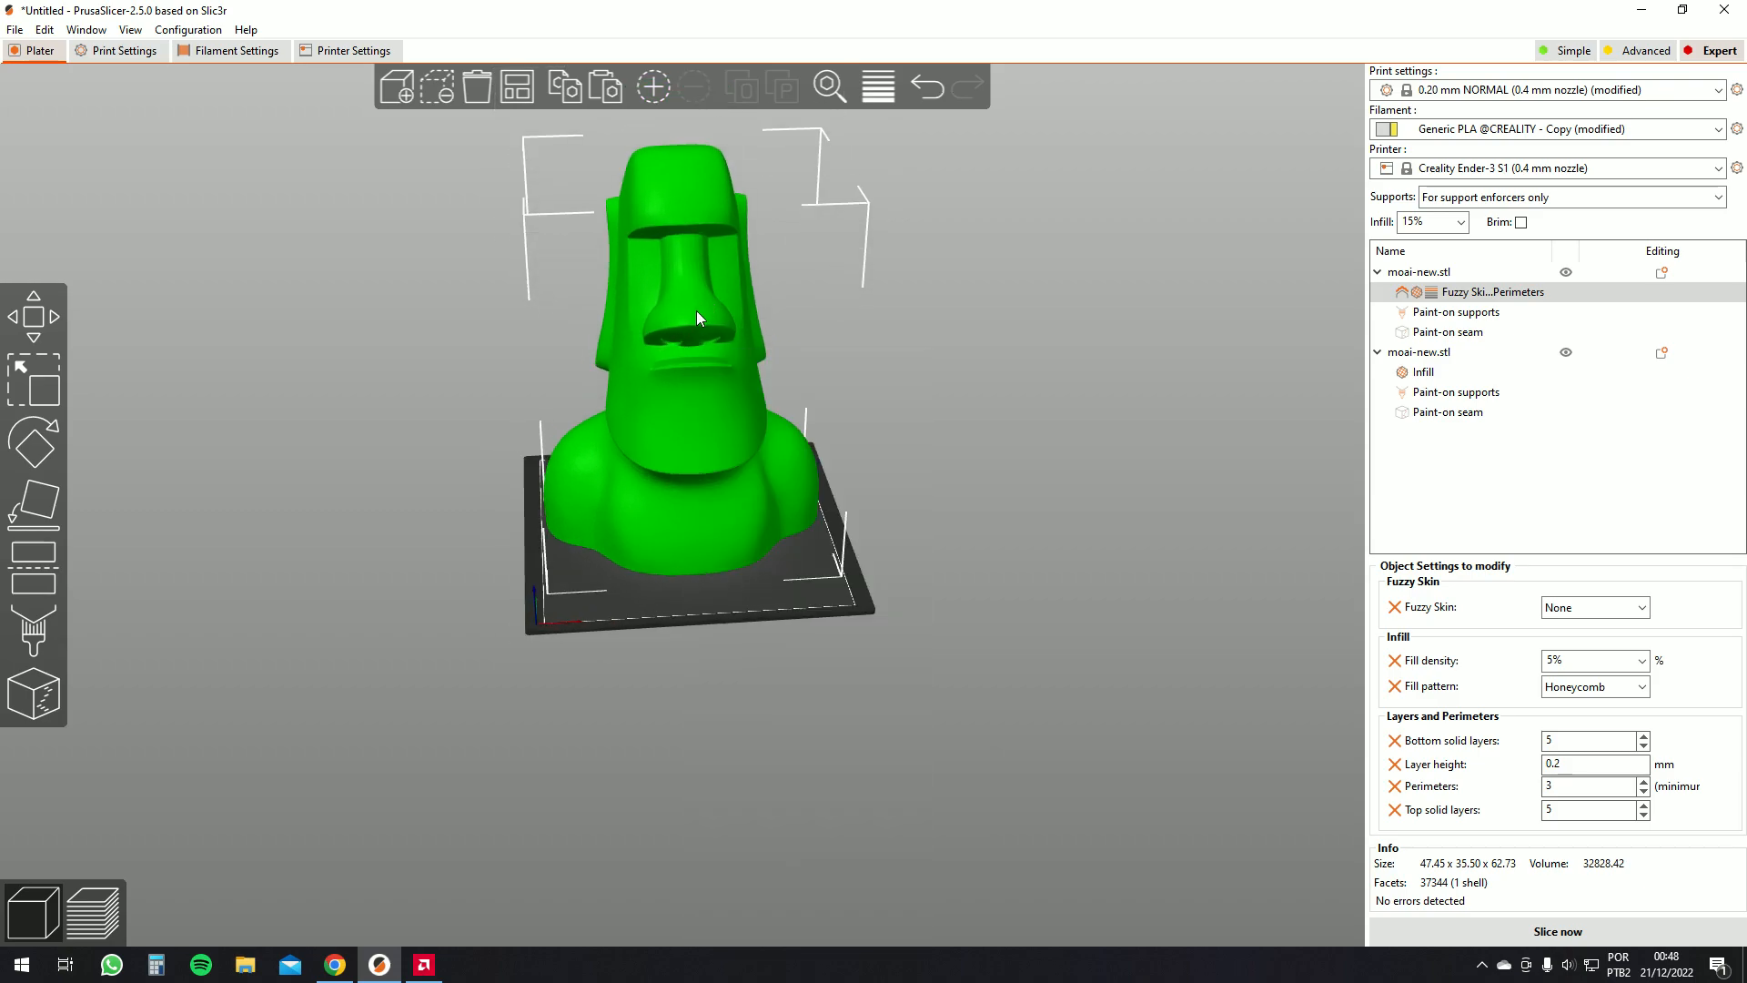
left_click(42, 392)
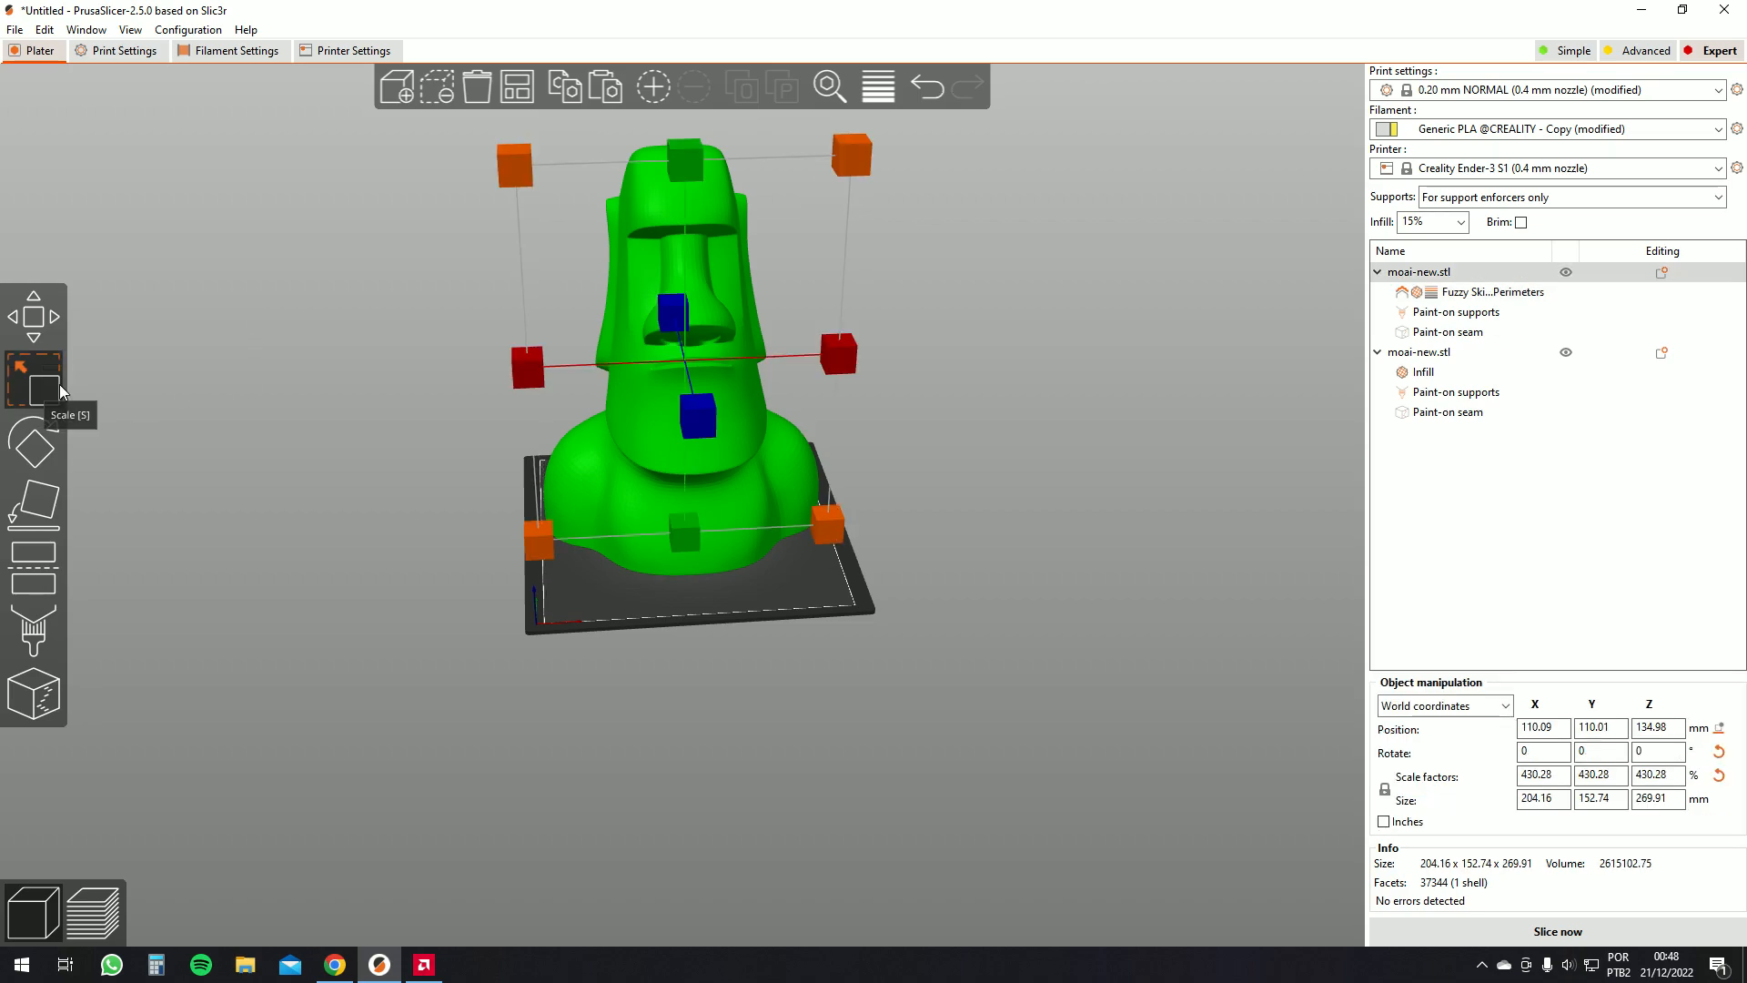
left_click_drag(852, 155, 865, 262)
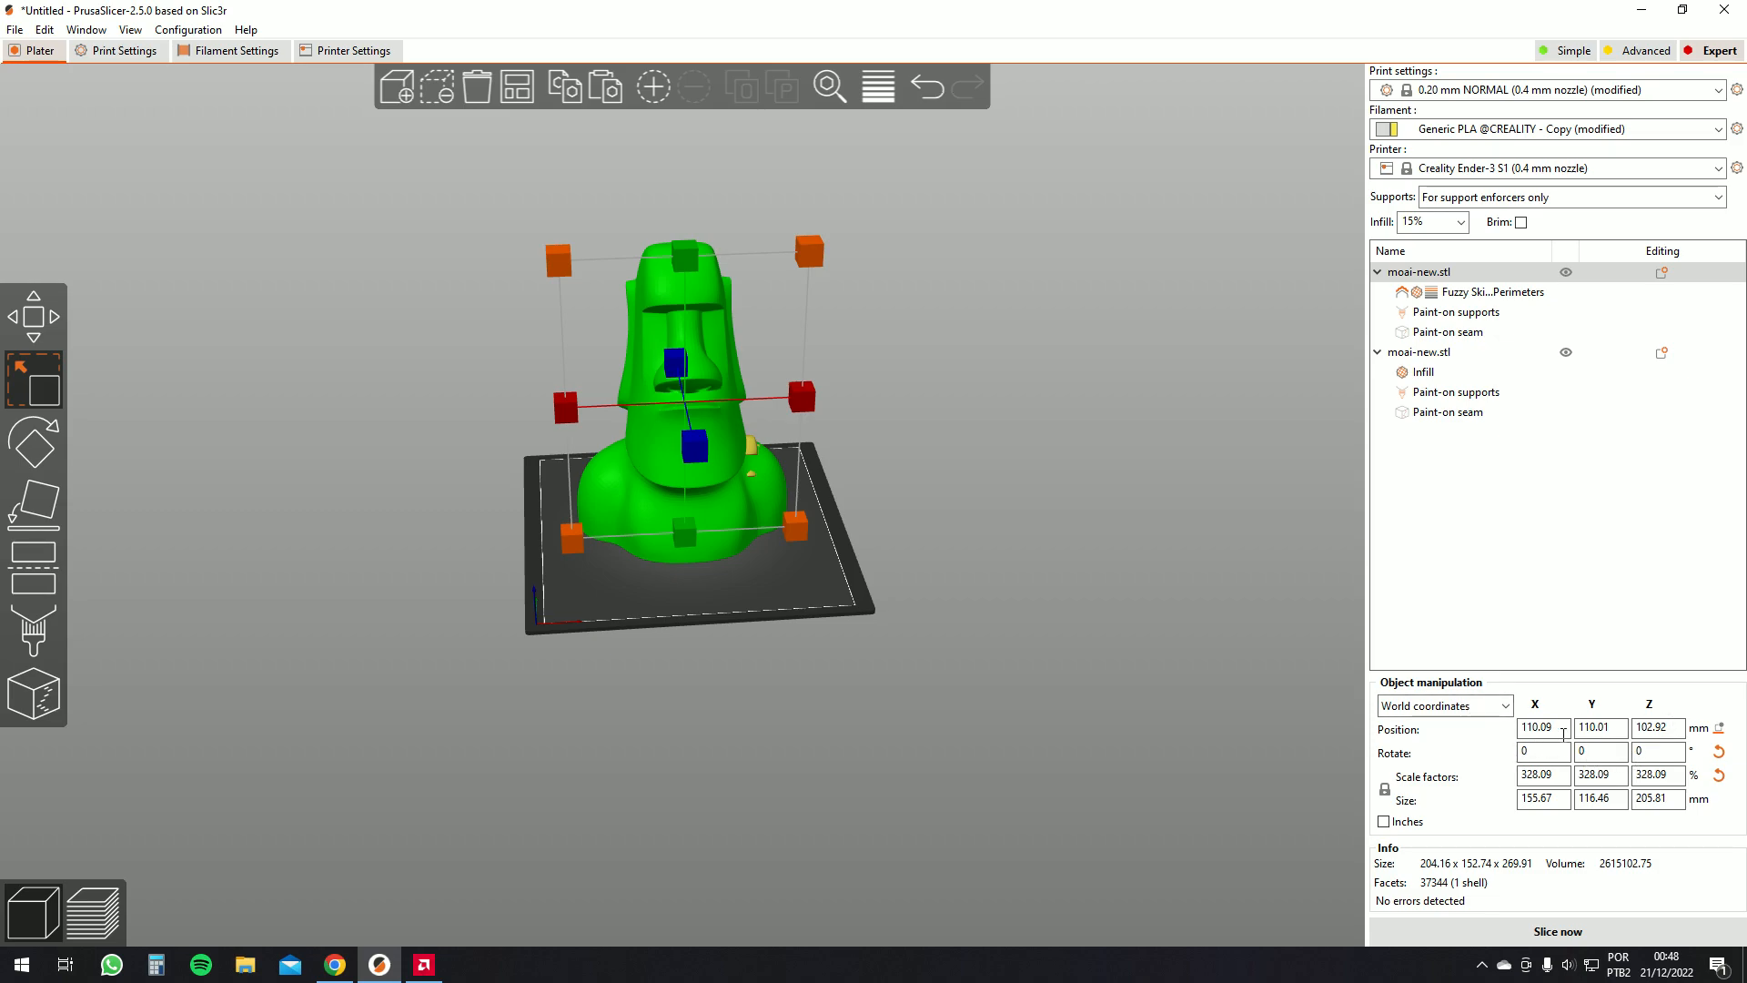
double_click(1563, 733)
left_click(1619, 732)
double_click(1662, 731)
left_click(1662, 731)
left_click(1568, 732)
left_click(1568, 733)
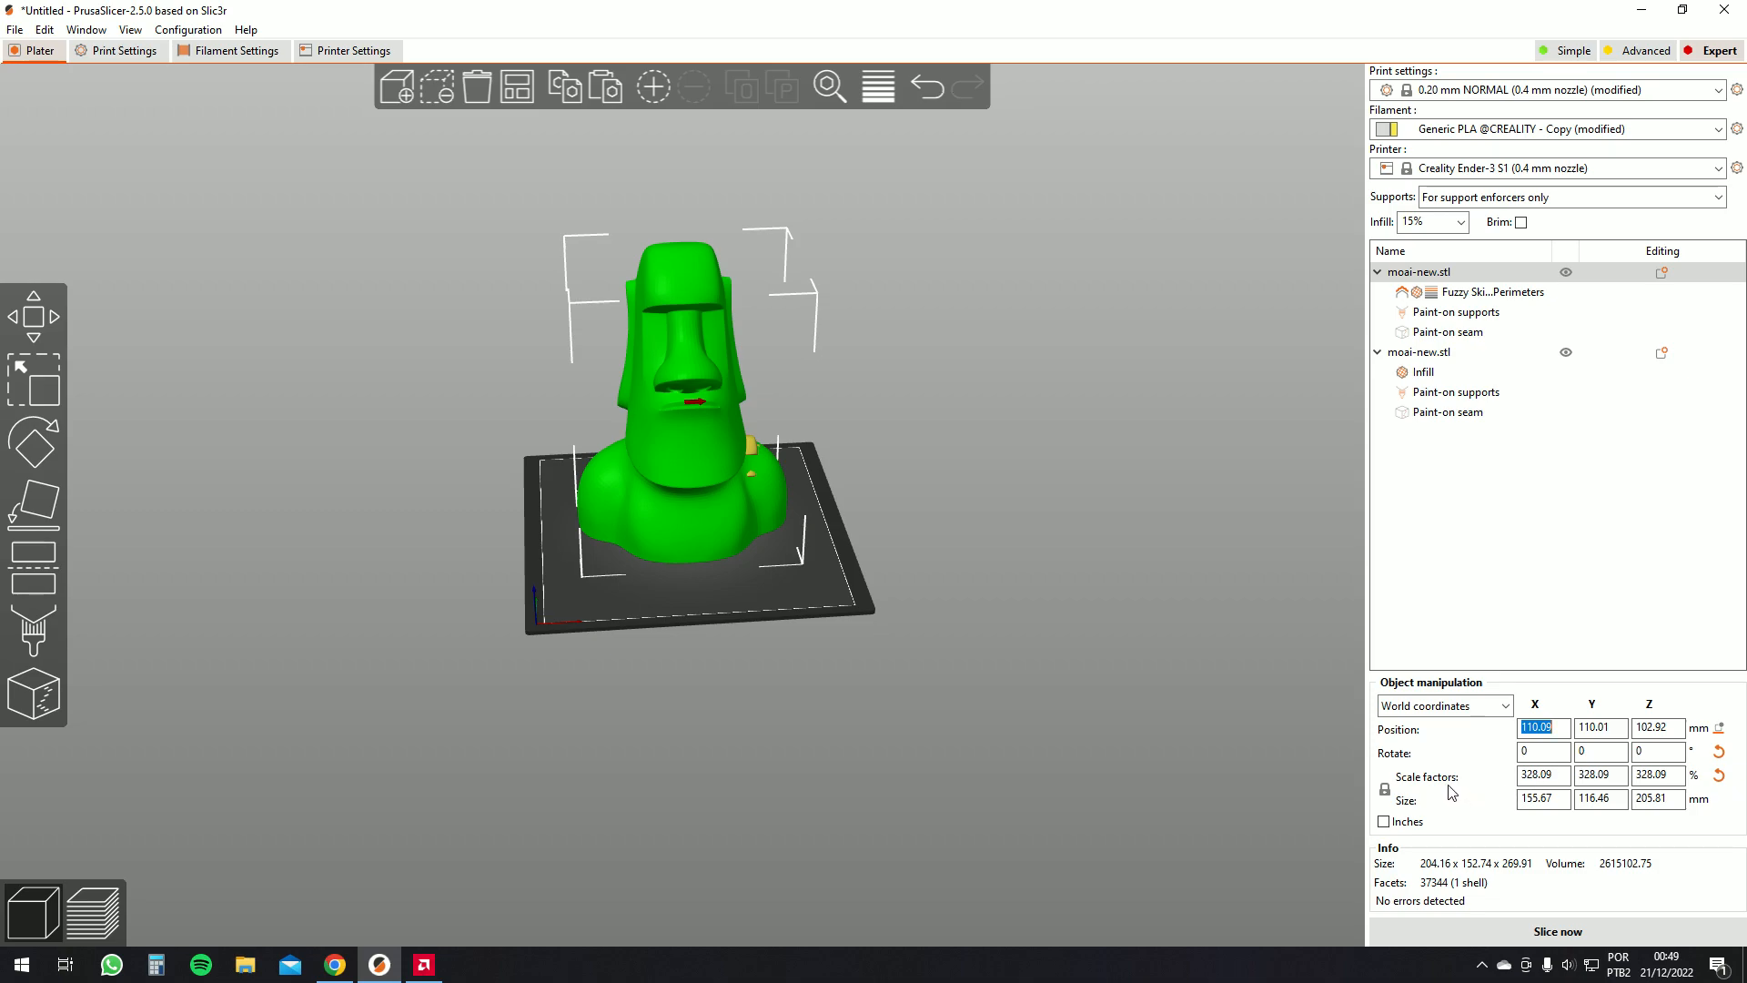
Set the first moai's uniform scale factor to 200%
left_click_drag(1550, 776, 1492, 776)
type("200")
key("Return")
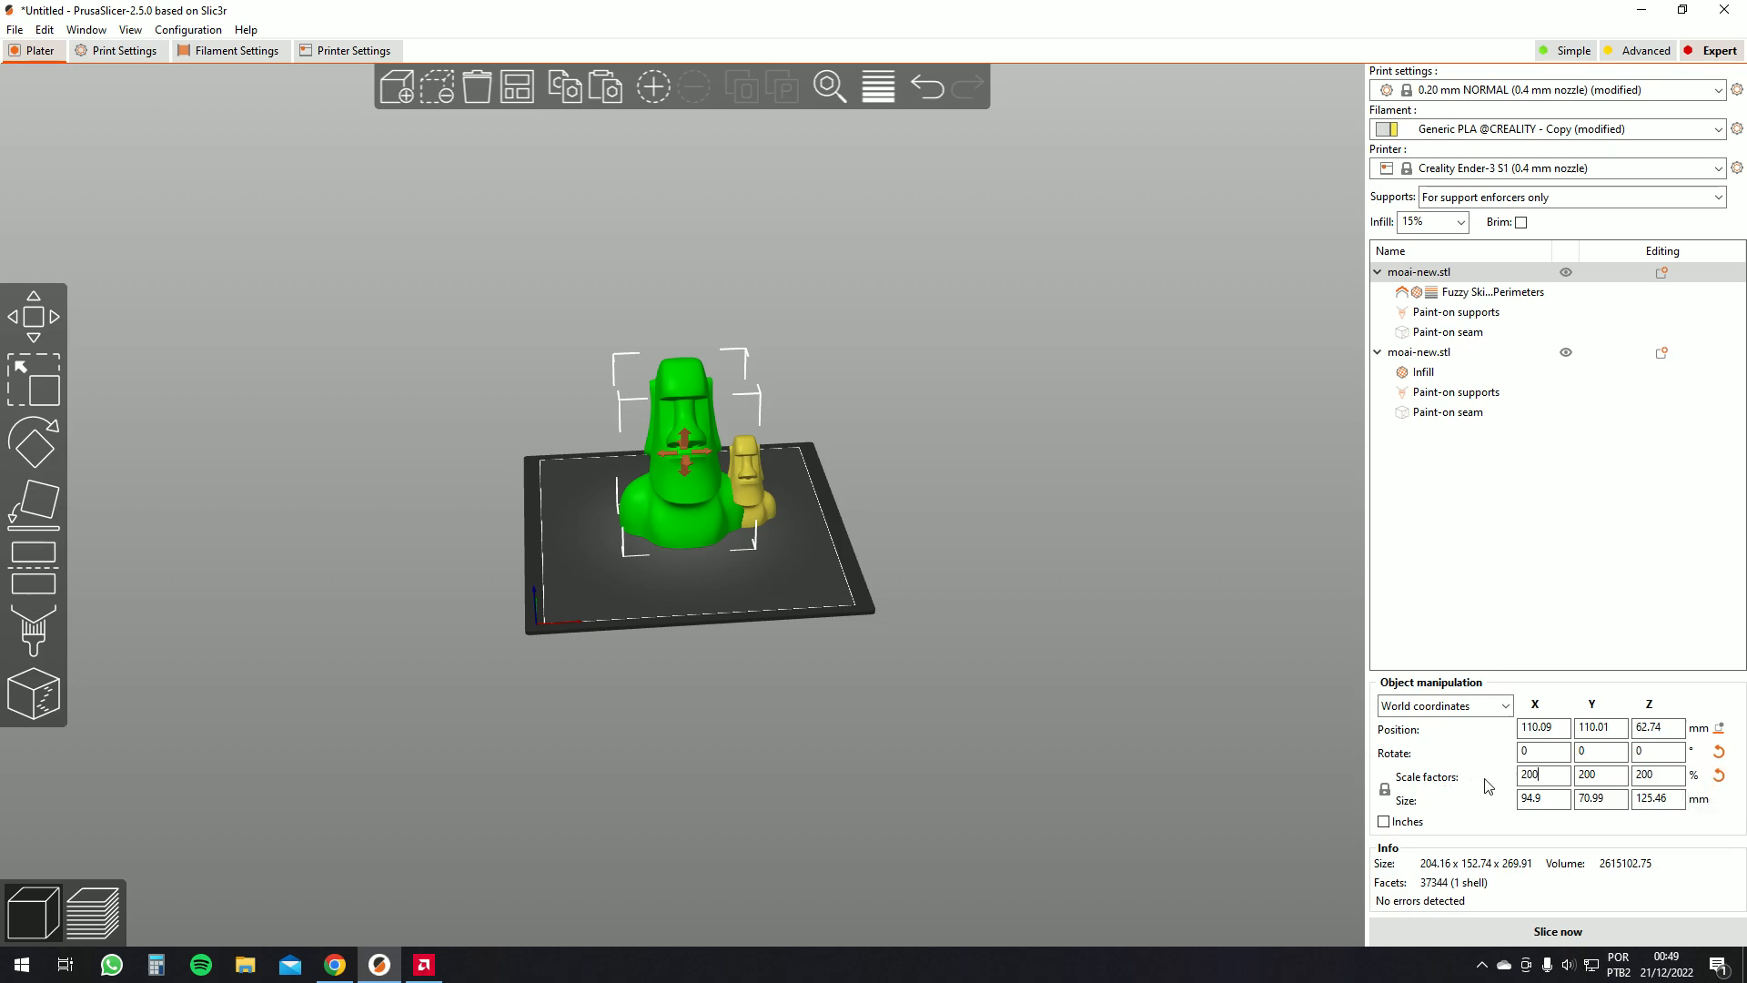
Unlock proportional scaling and set the first moai's X scale factor to 100%
left_click(1390, 791)
left_click(1532, 774)
type("100")
key("Return")
Set the first moai's Y size to 50 mm
scroll(792, 501, "up", 5)
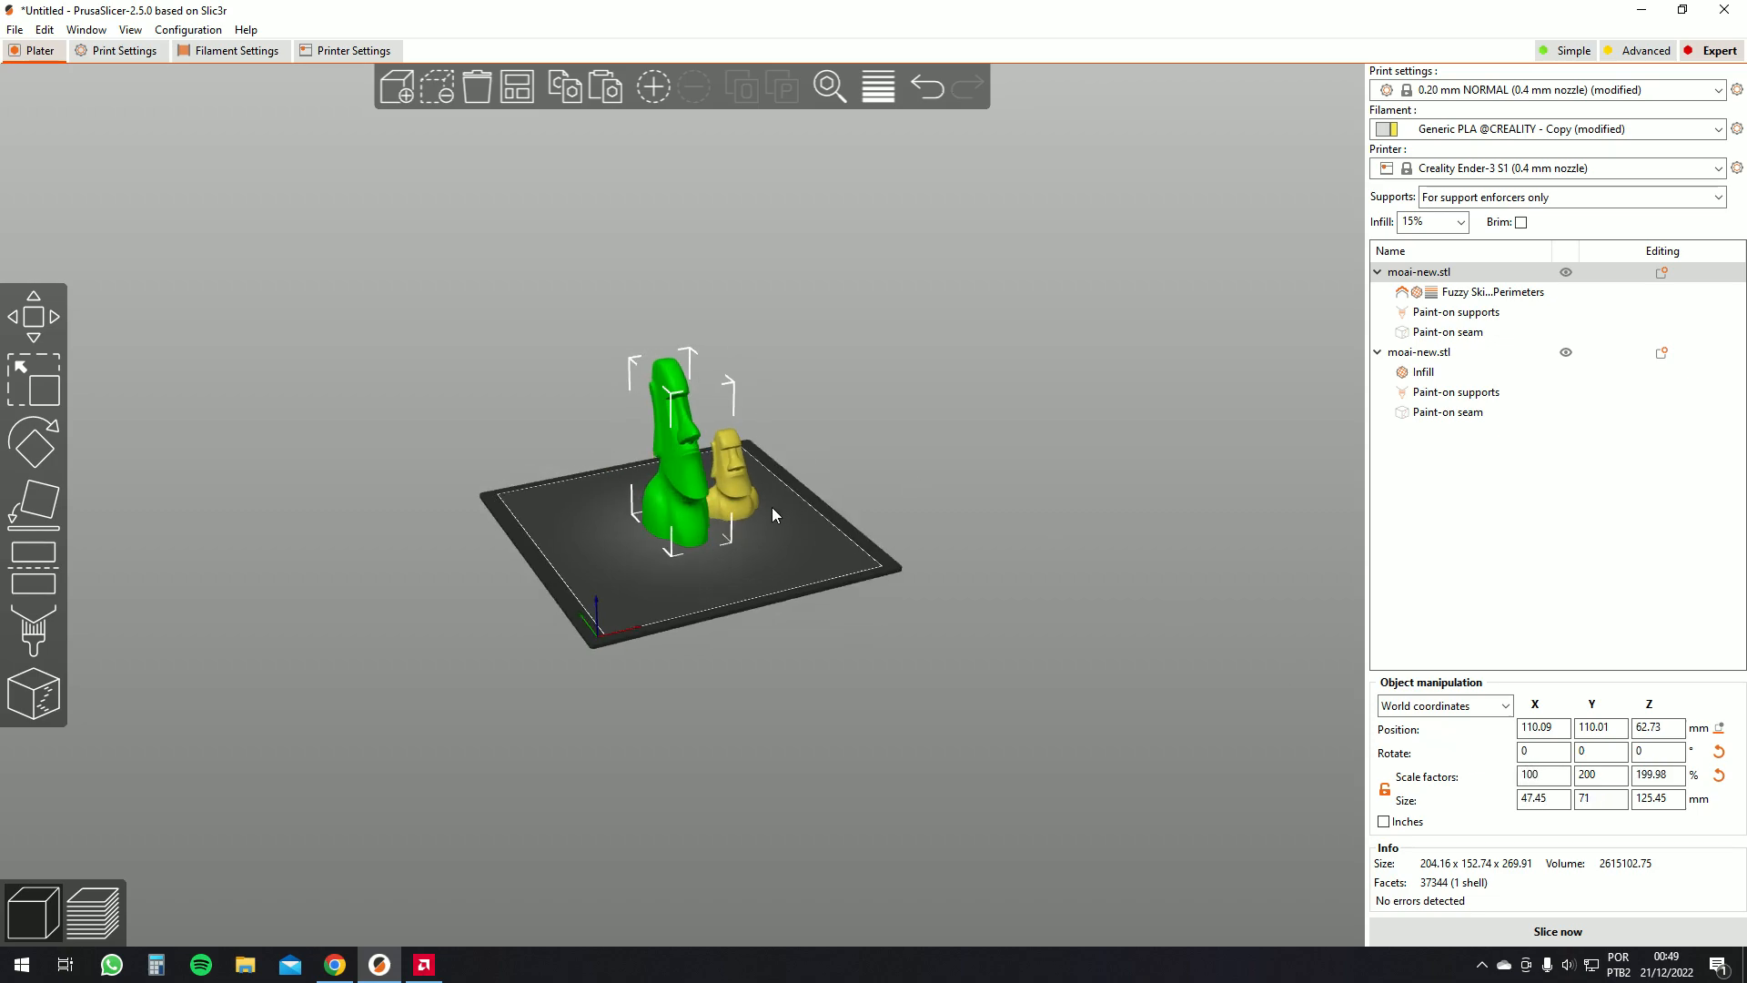
mouse_move(943, 552)
left_mouse_down()
mouse_move(1040, 539)
mouse_move(850, 554)
mouse_move(974, 559)
mouse_move(855, 598)
mouse_move(918, 555)
mouse_move(947, 564)
left_mouse_up()
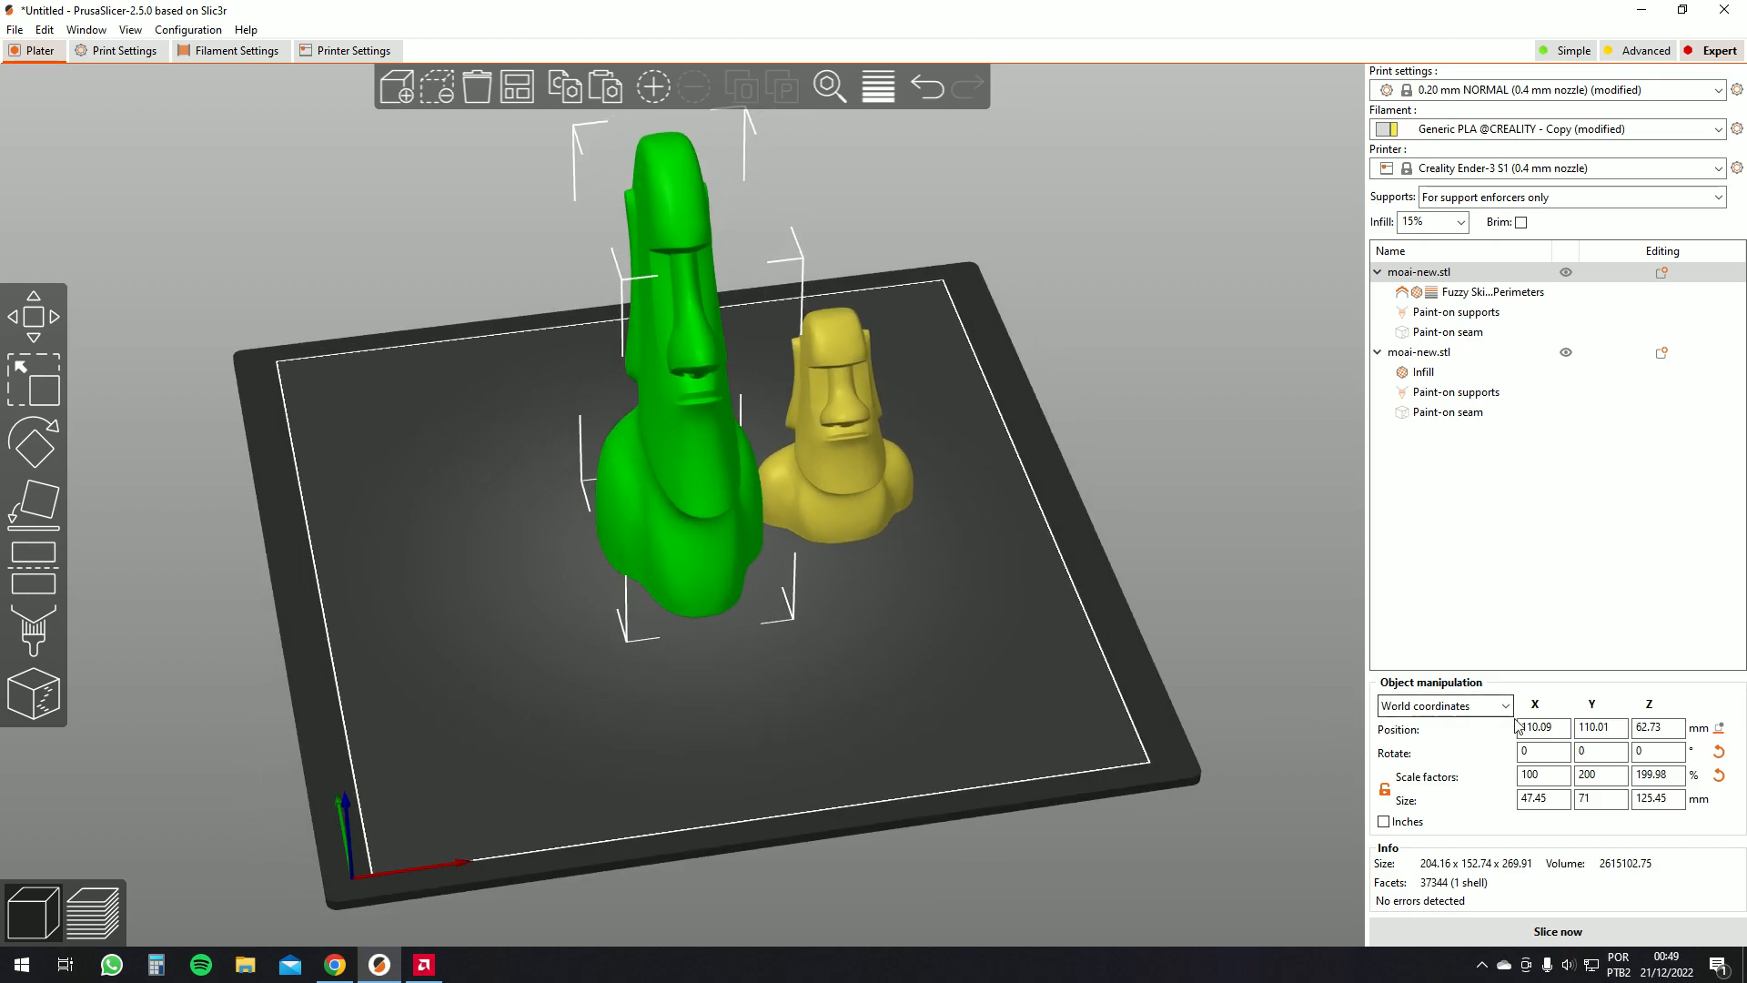
left_click(1539, 776)
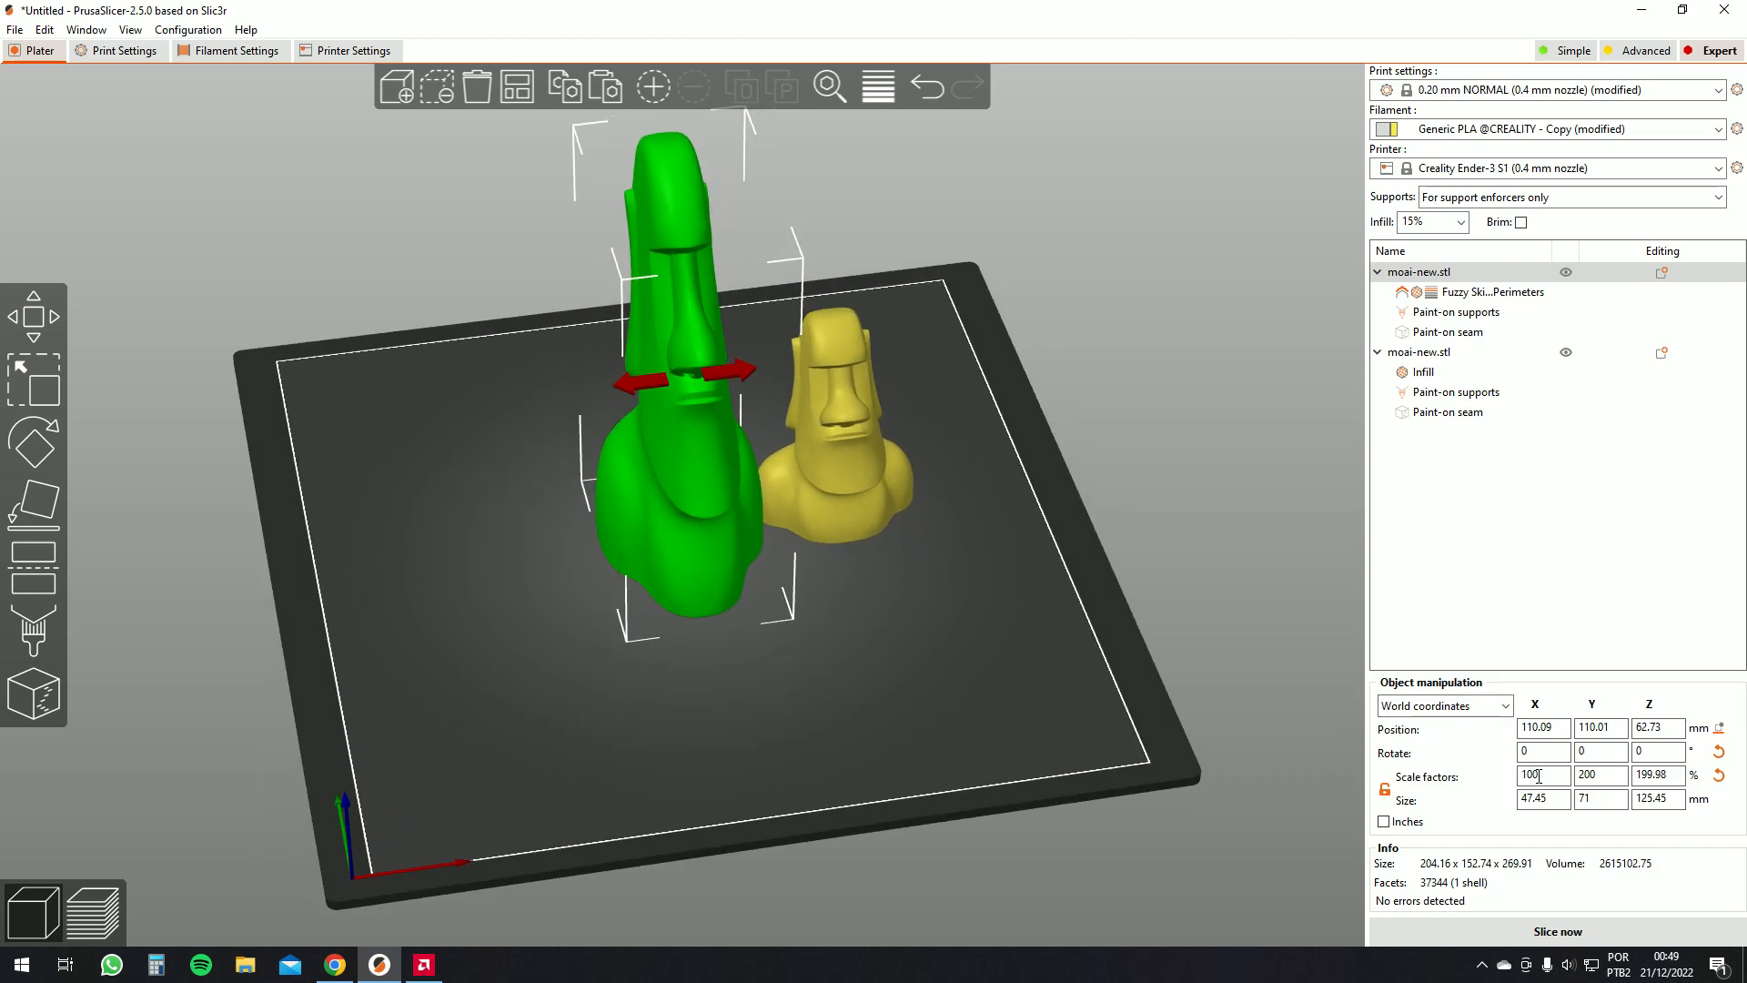
left_click(1614, 801)
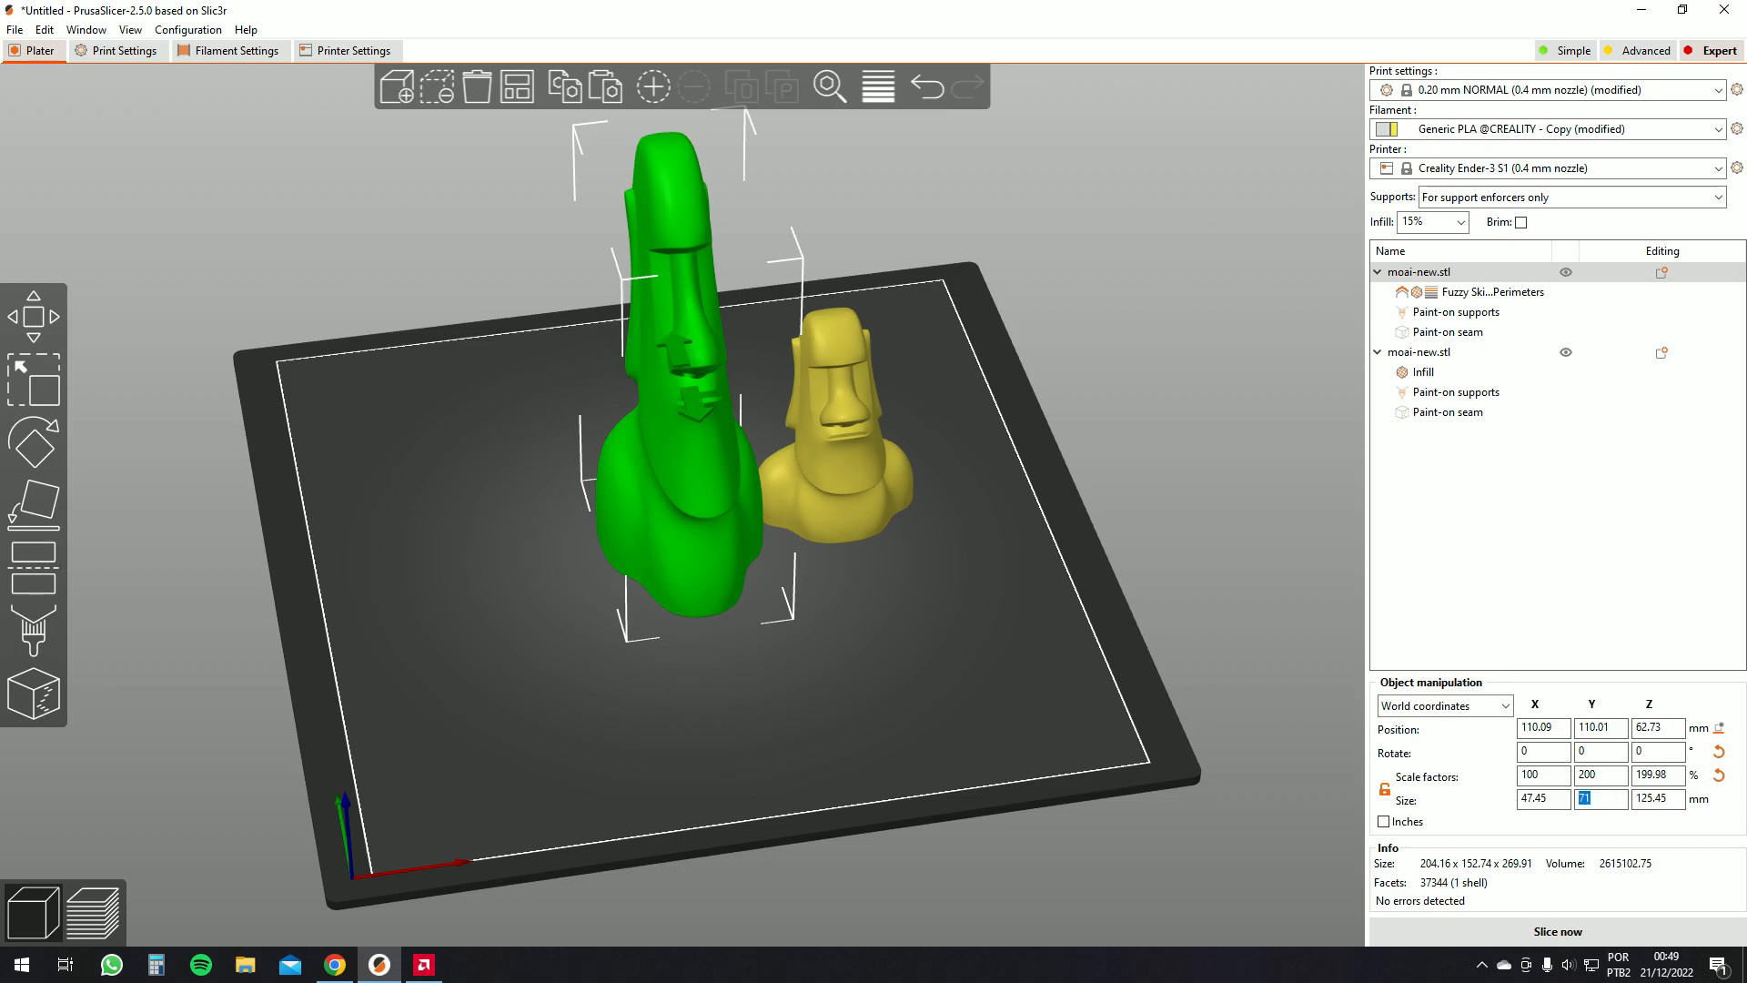
type("50")
key("Return")
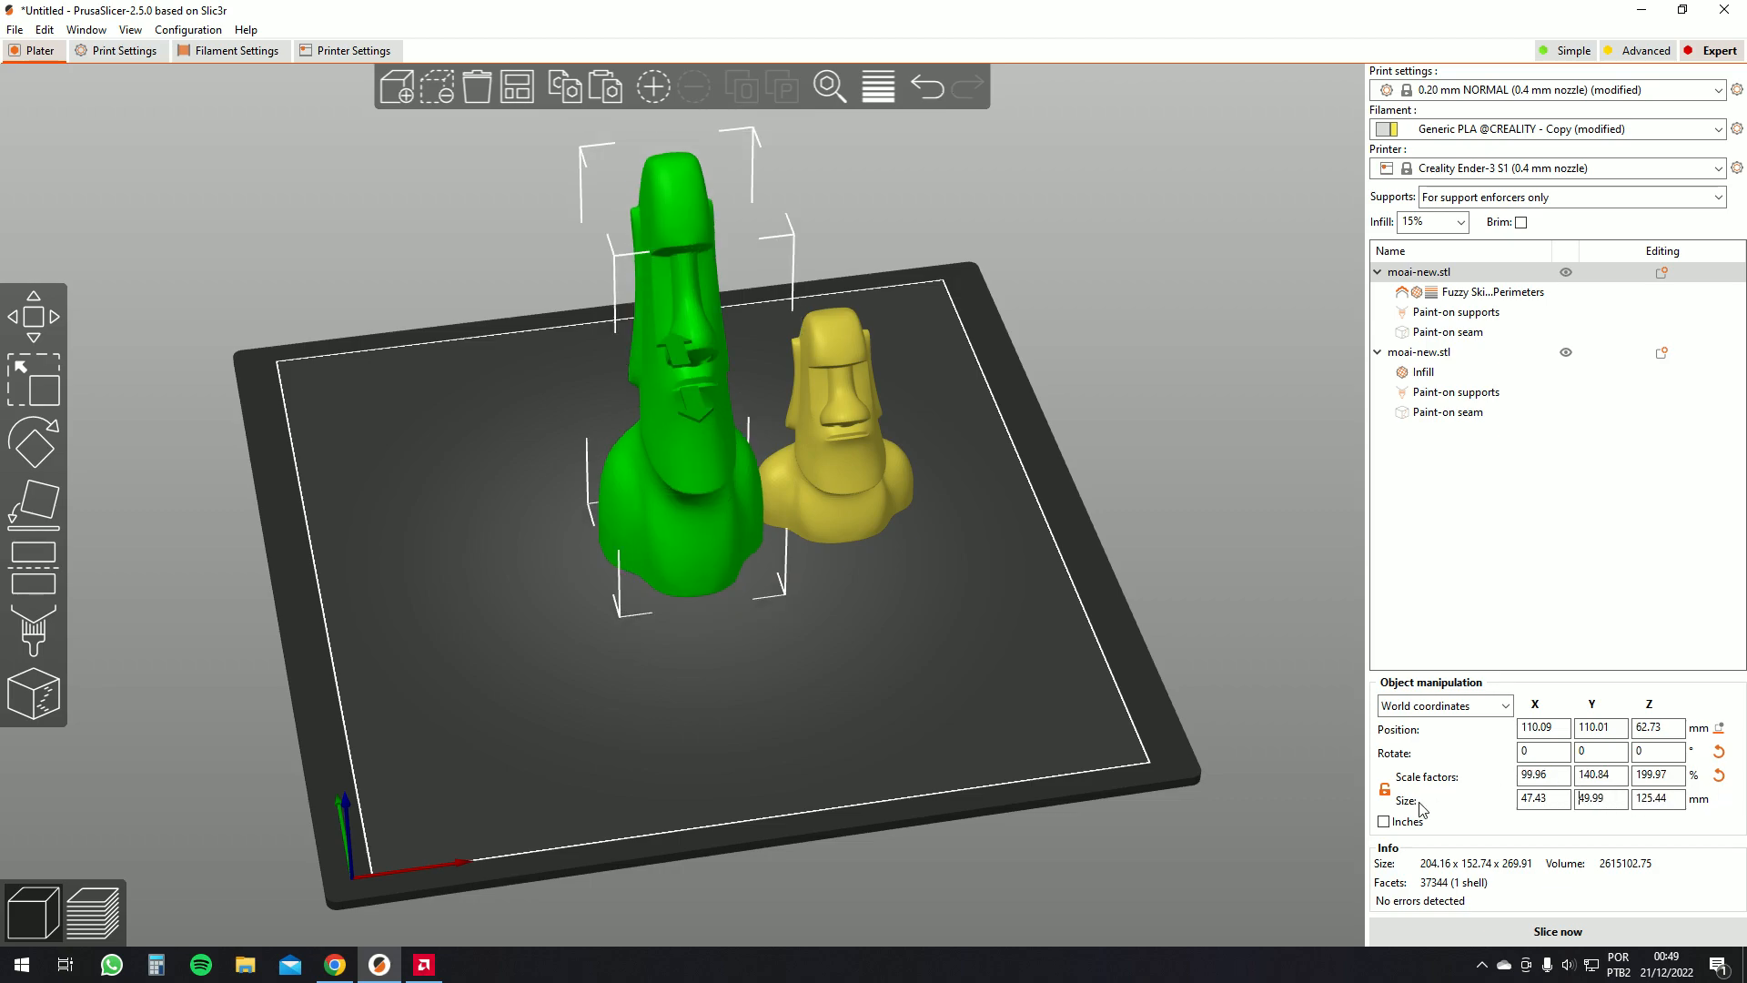
Lock proportional scaling and set the first moai's scale factors to 100%
left_click(1386, 790)
left_click(1609, 776)
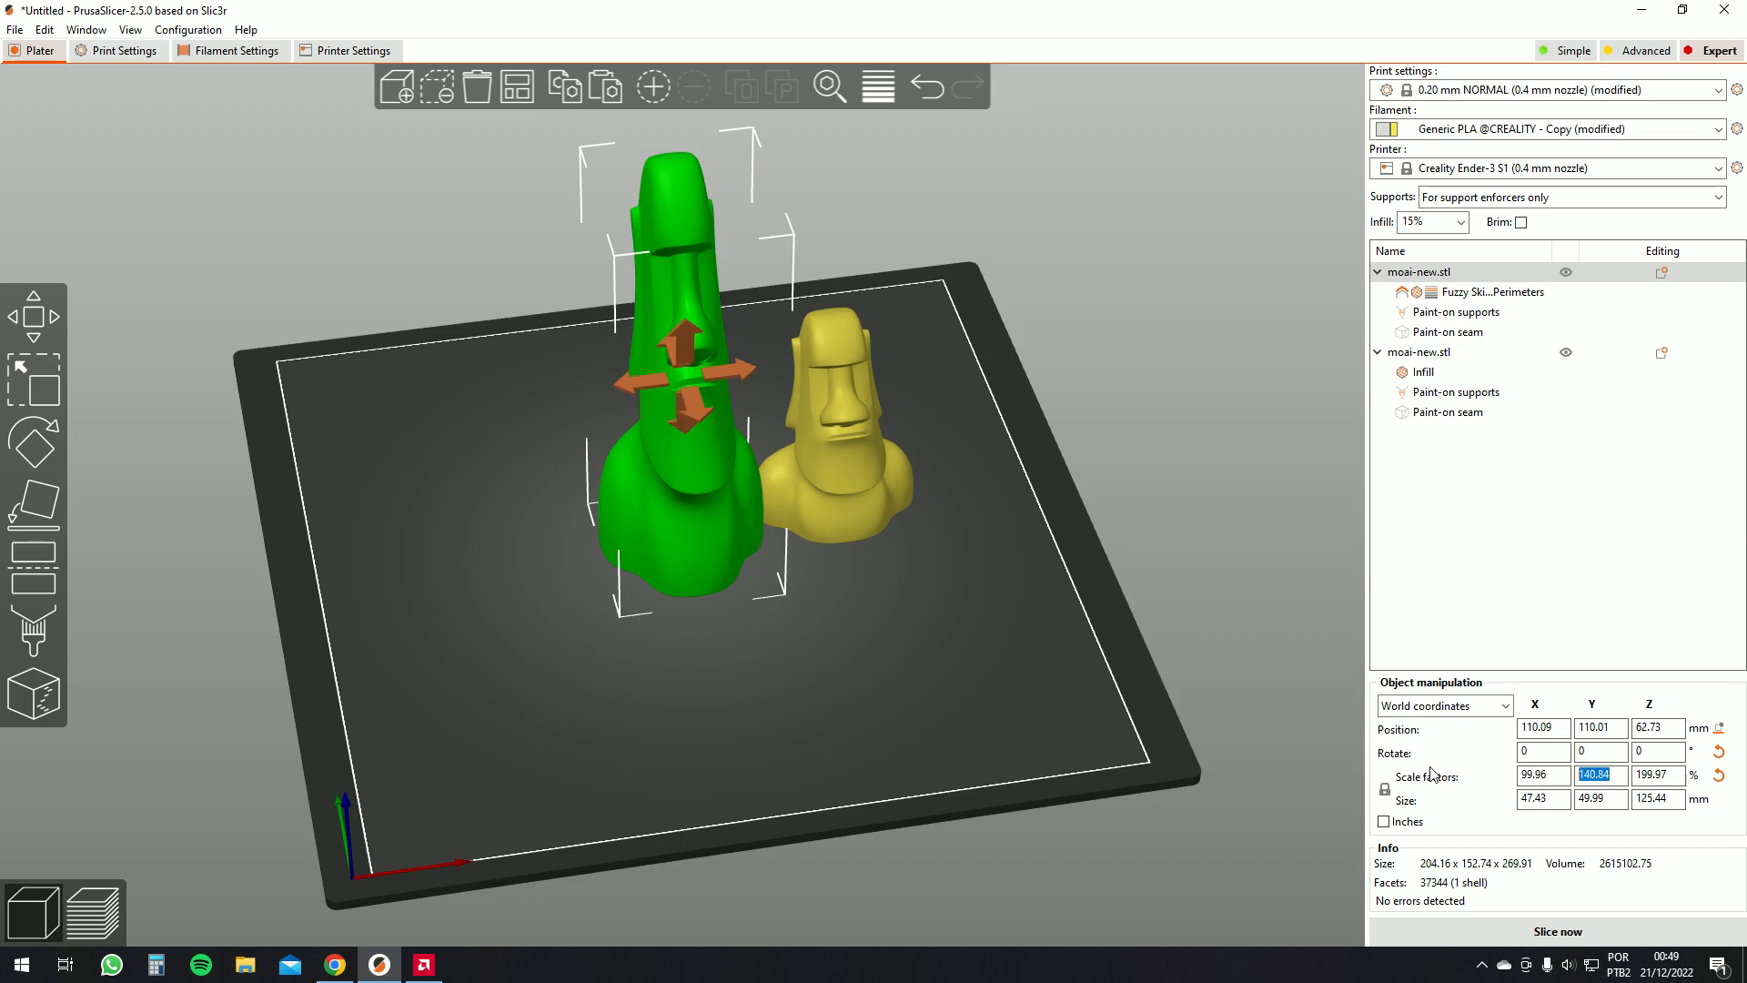
type("100")
key("Return")
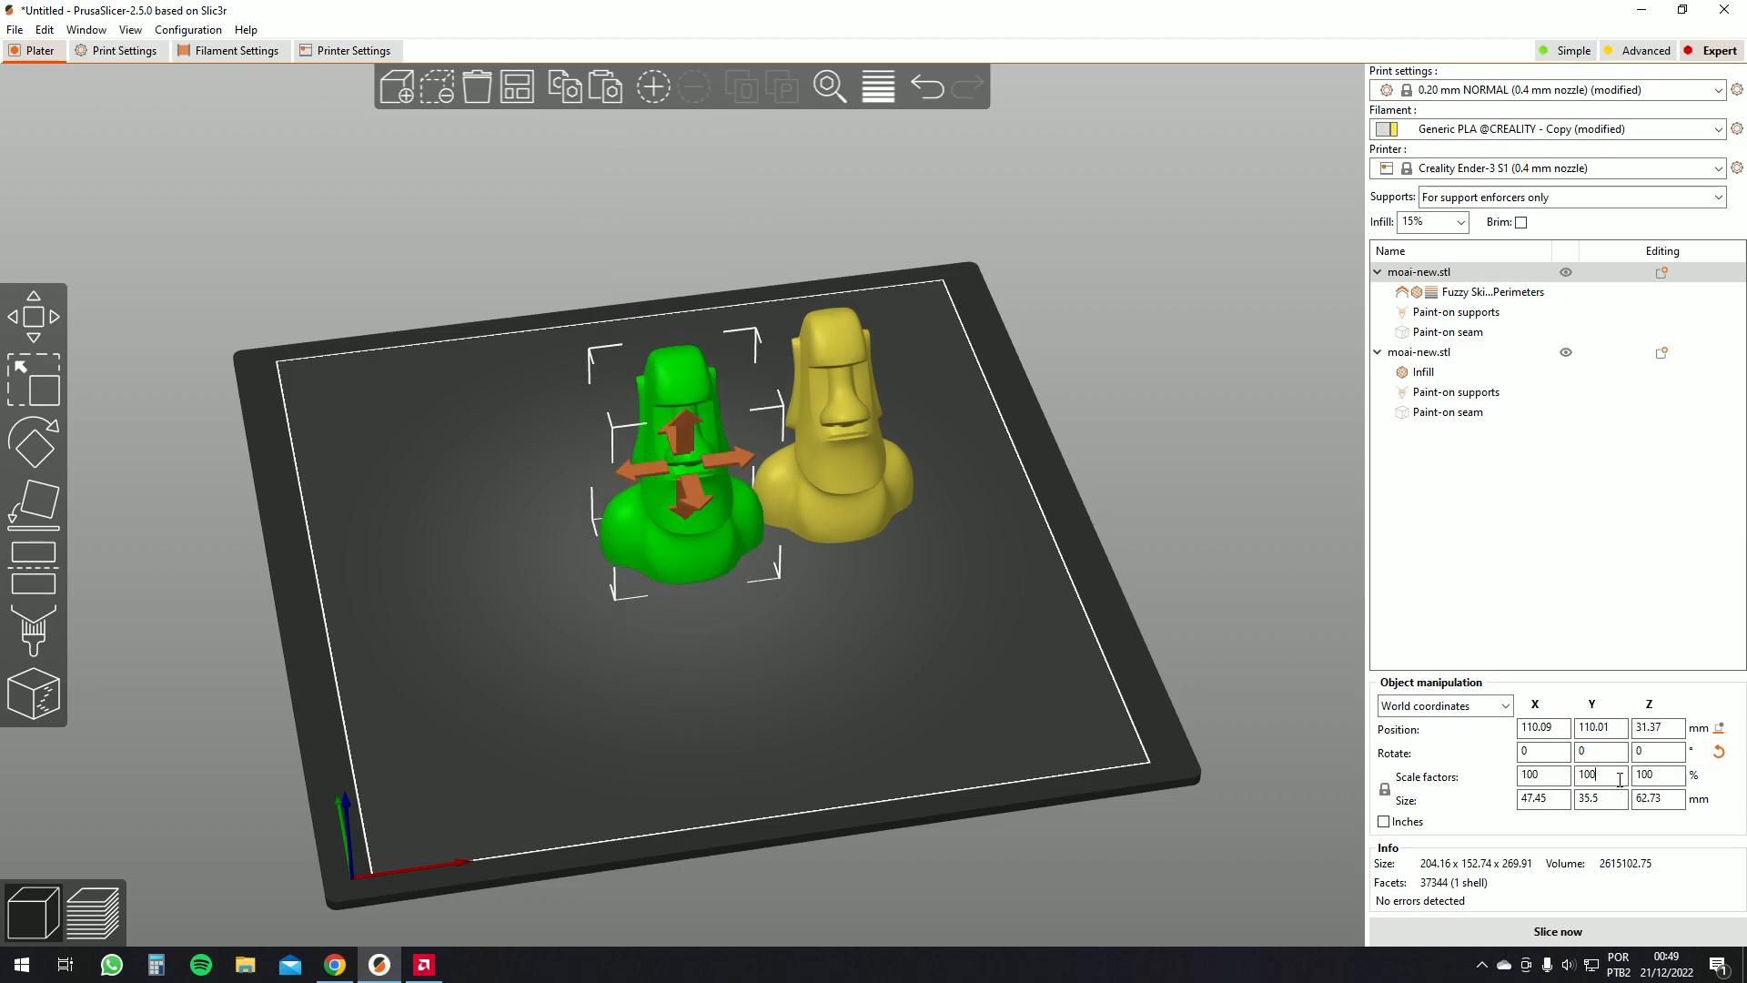
Set the first moai's Z size to 100 mm, scaling it proportionally
left_click_drag(1149, 728, 1157, 731)
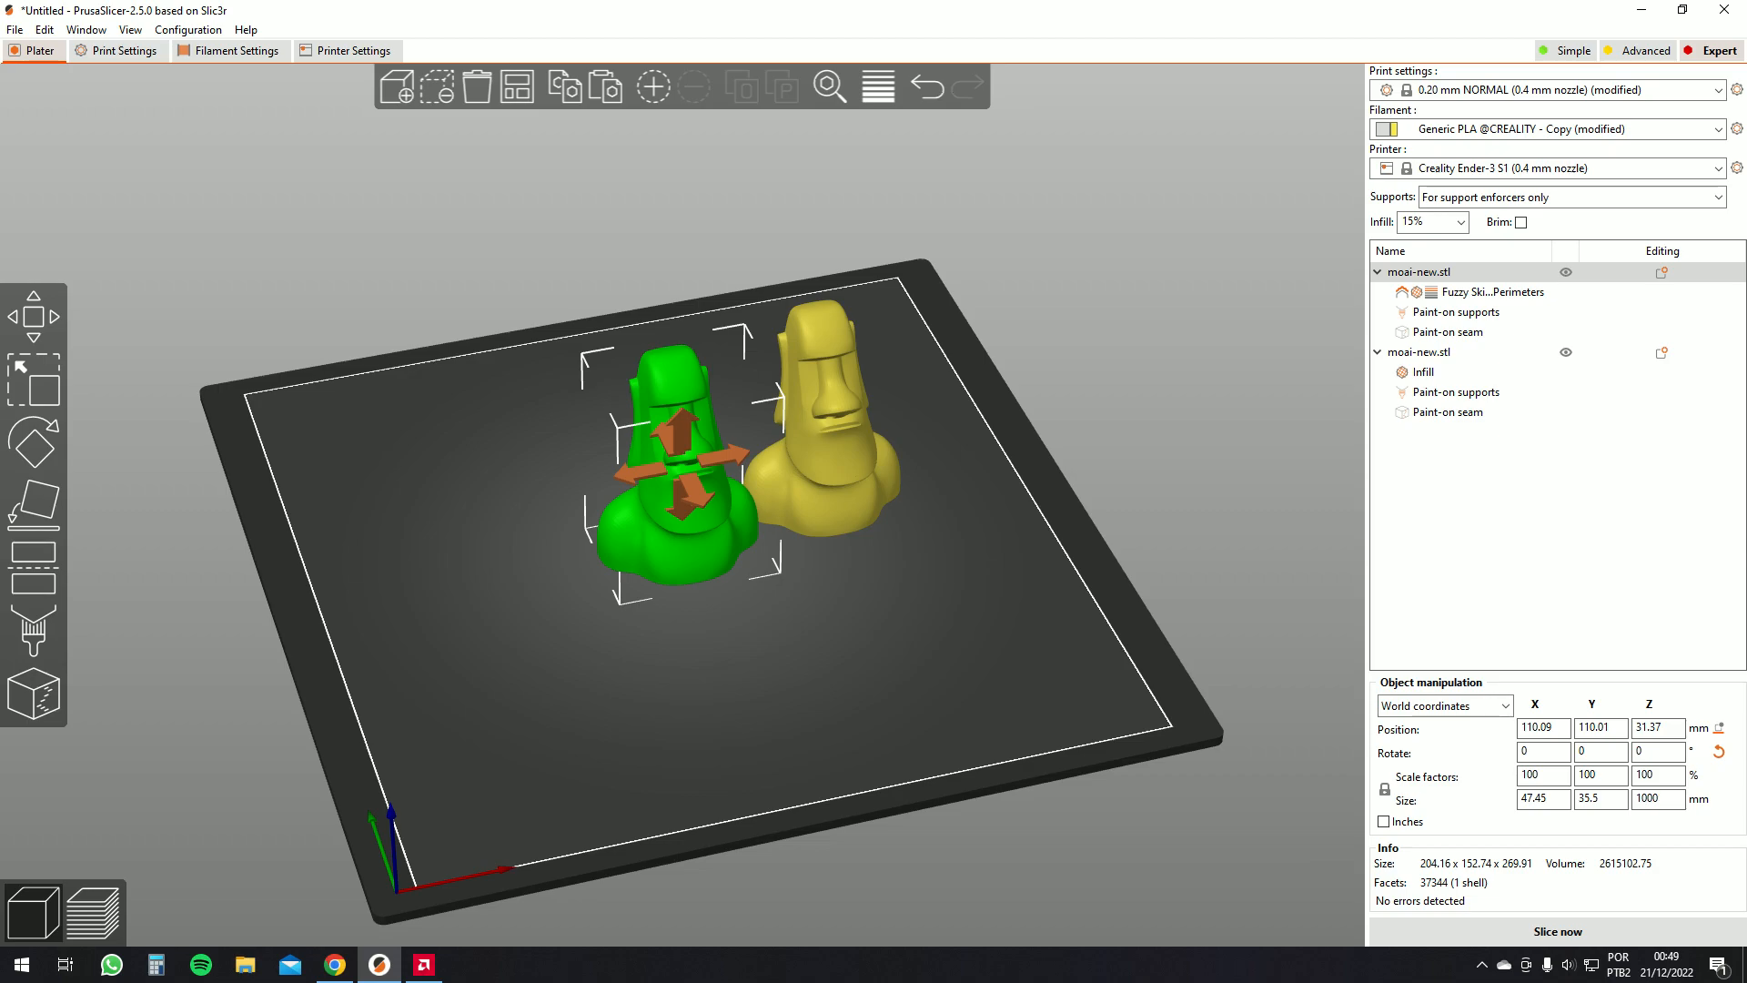
key("Return")
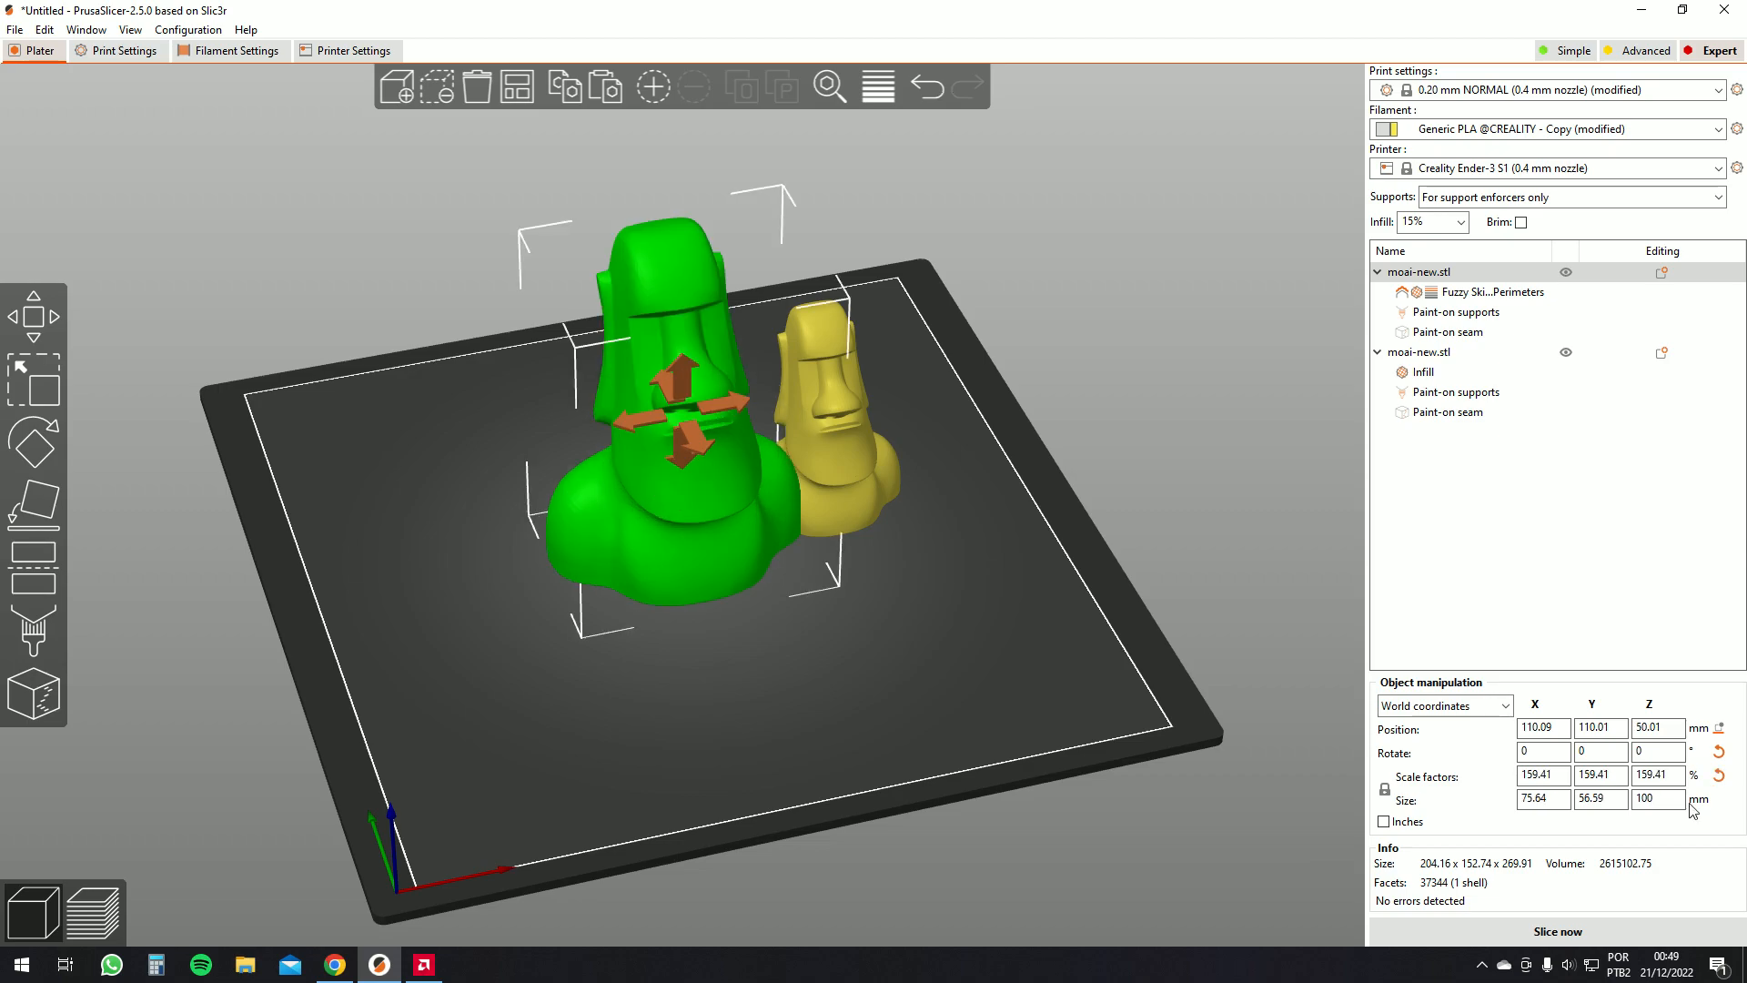
Compare the two moai models' sizes and review the infill density options
left_click_drag(1296, 783, 1535, 817)
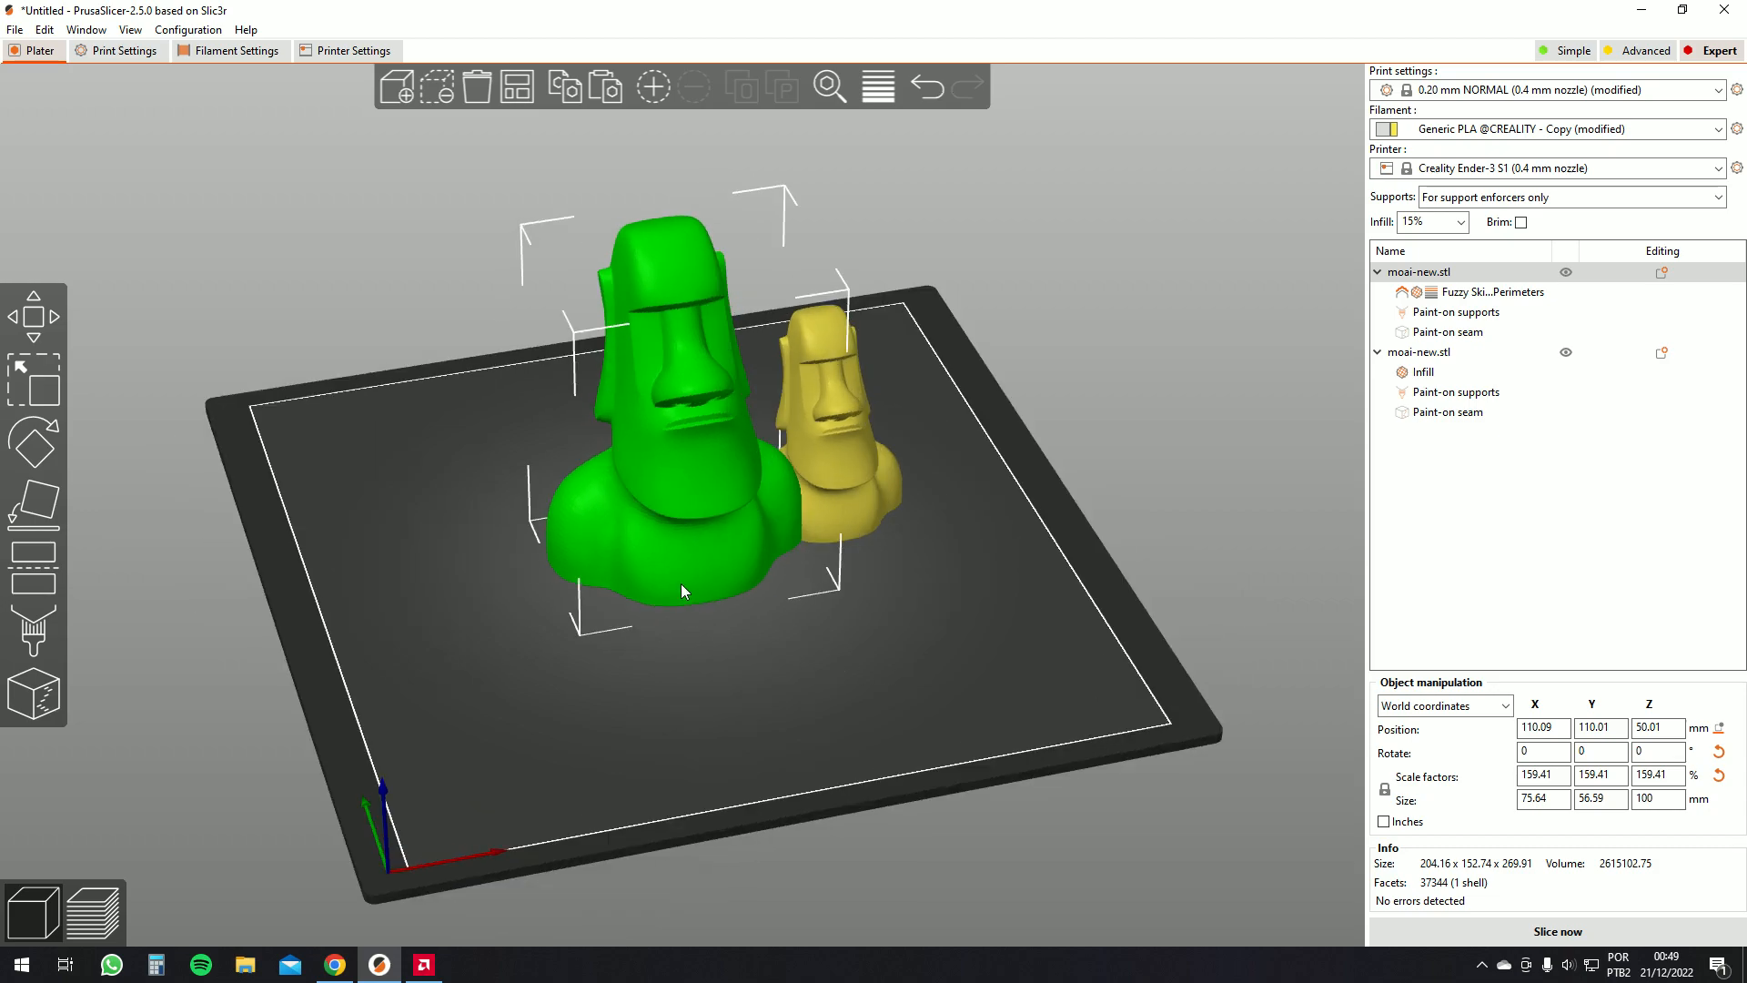
left_click_drag(681, 585, 613, 553)
left_click_drag(861, 675, 982, 801)
left_click(734, 417)
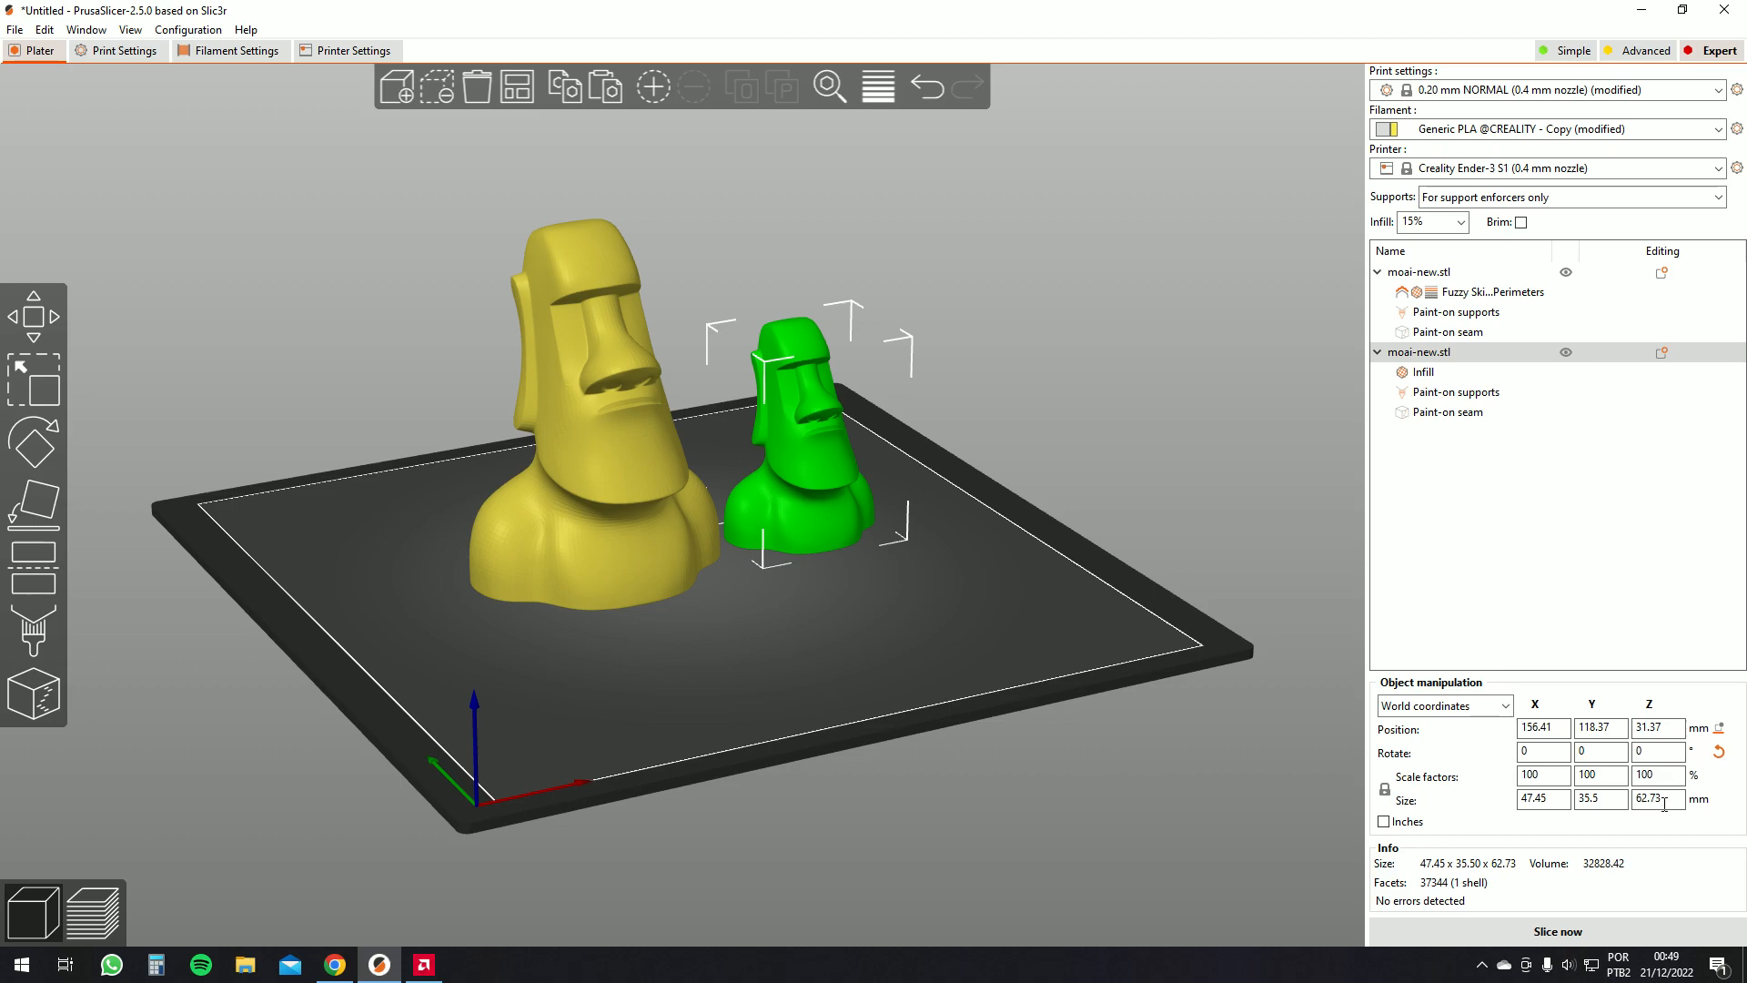
left_click(1664, 805)
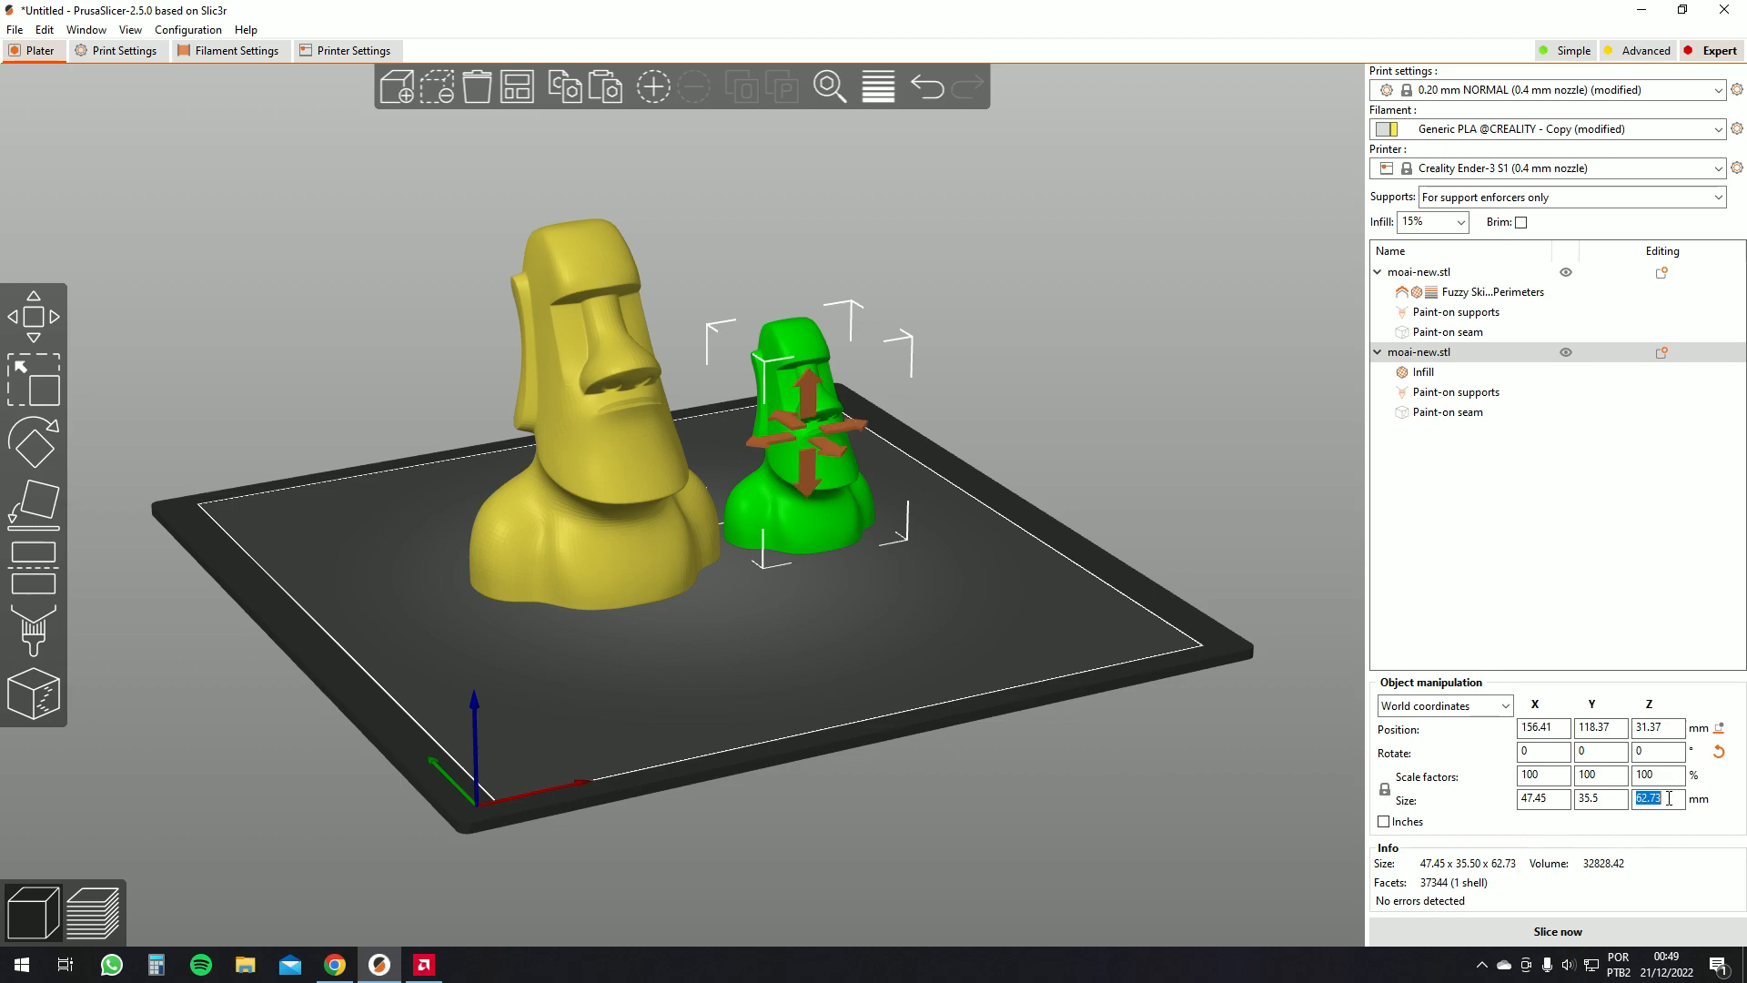
left_click(652, 466)
mouse_move(1032, 649)
left_mouse_down()
mouse_move(1030, 675)
mouse_move(1006, 646)
left_mouse_up()
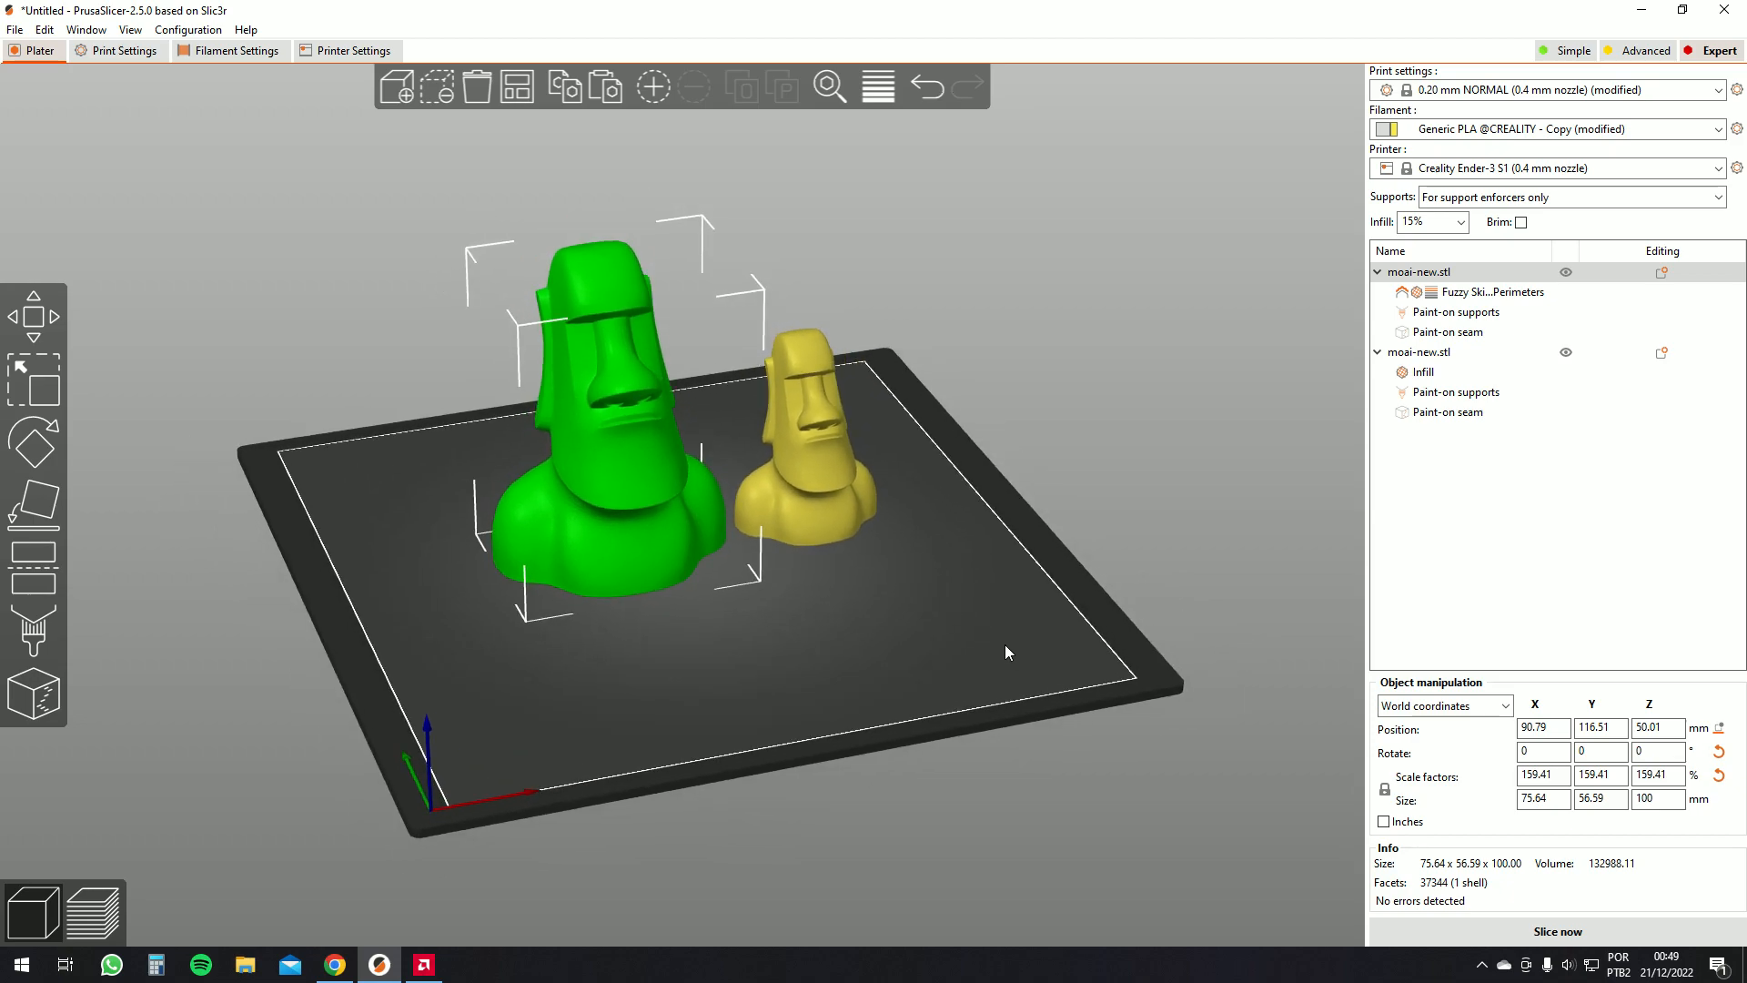
left_click(1460, 222)
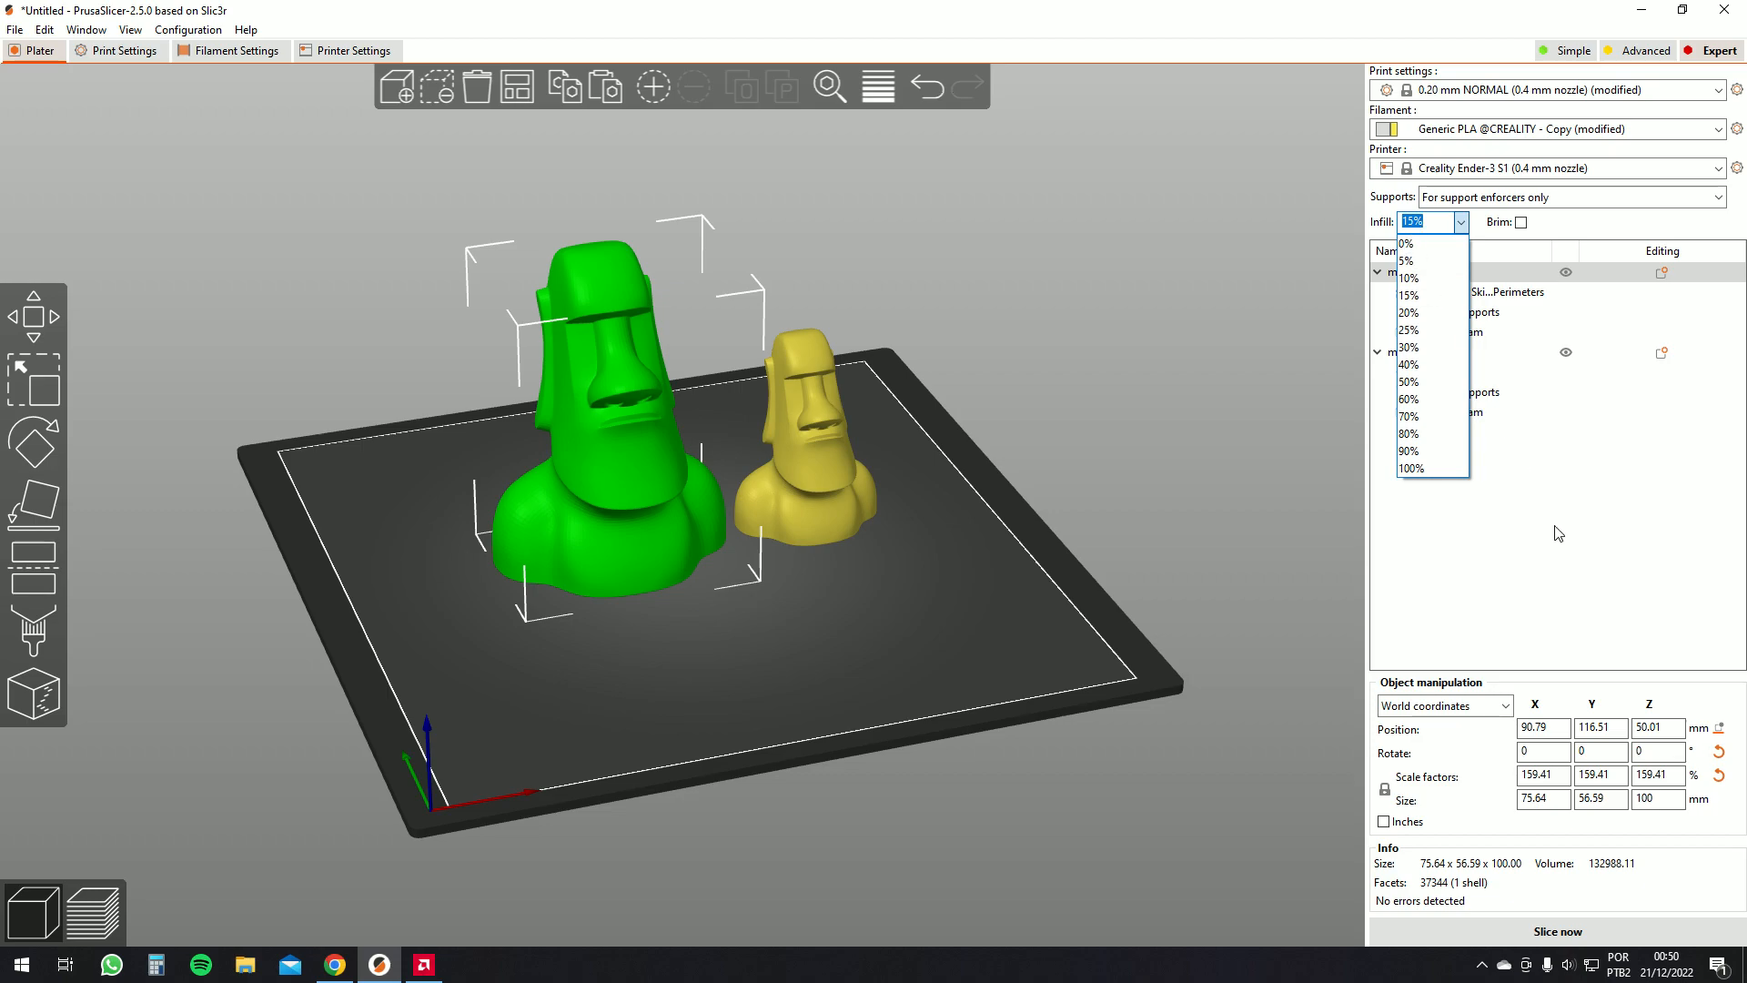
left_click(1600, 530)
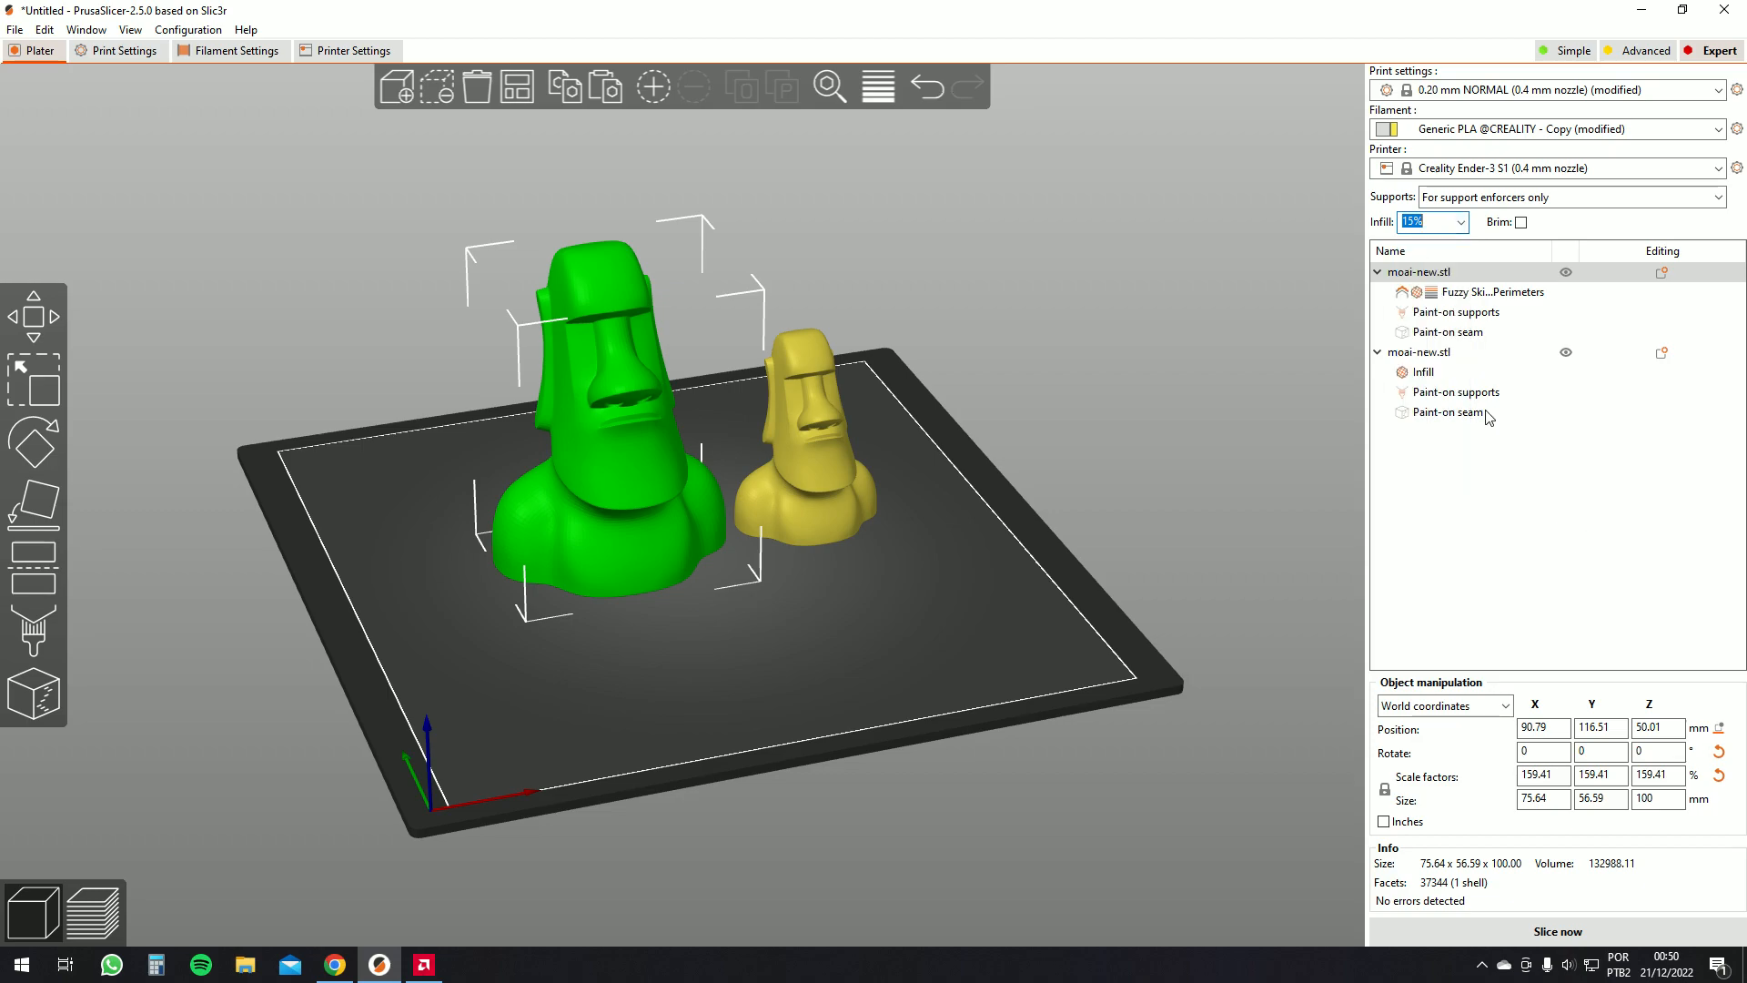
Delete the first moai's fuzzy skin, infill and layers settings override
left_click(1446, 293)
left_click(1438, 375)
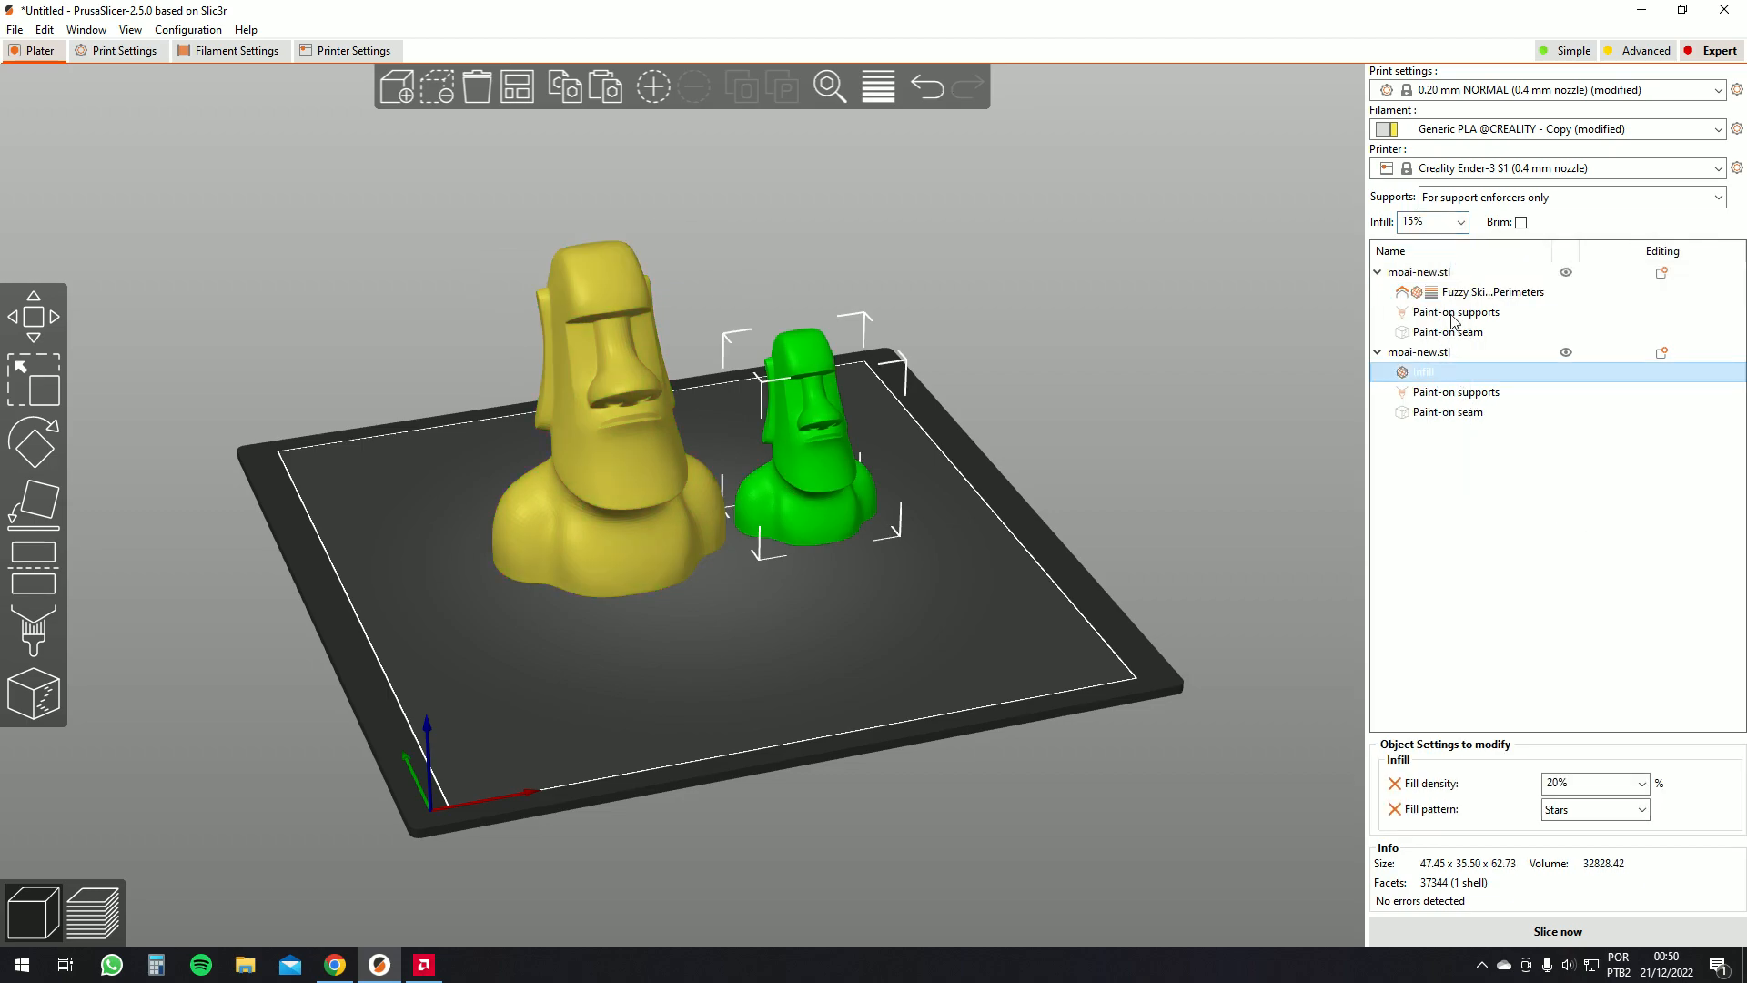
left_click(1454, 296)
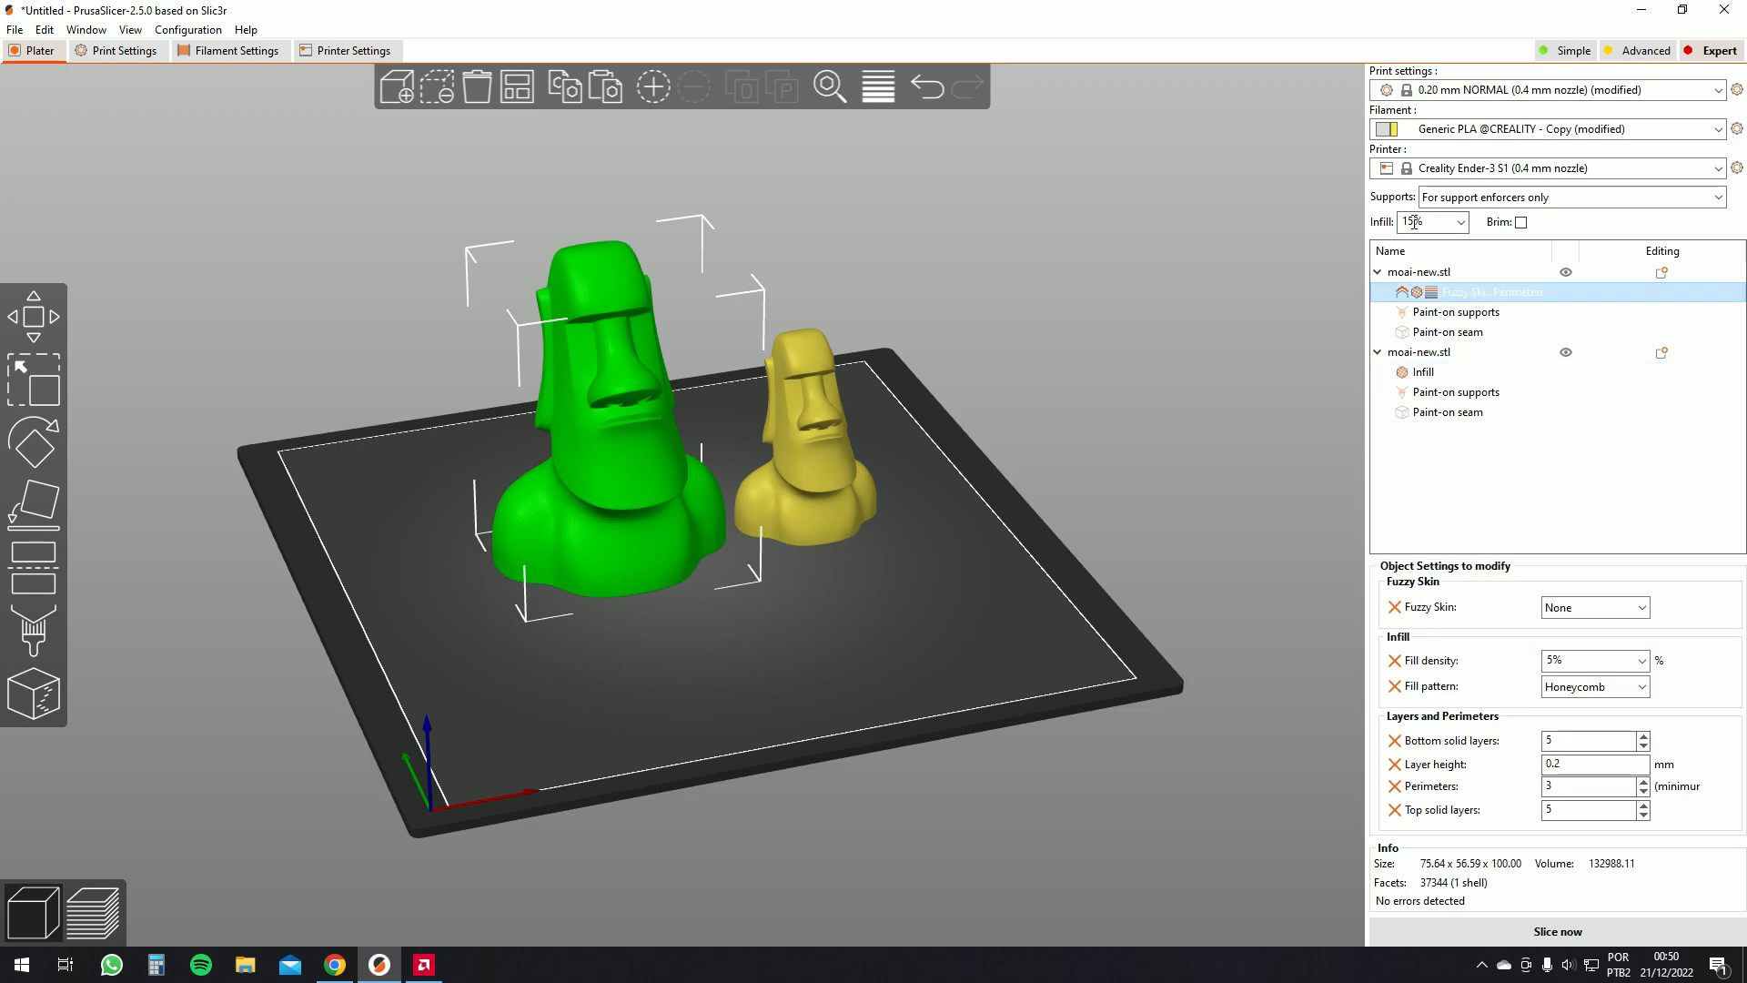
key("Delete")
Delete the remaining paint-on items and the second moai from the object list
left_click(1445, 289)
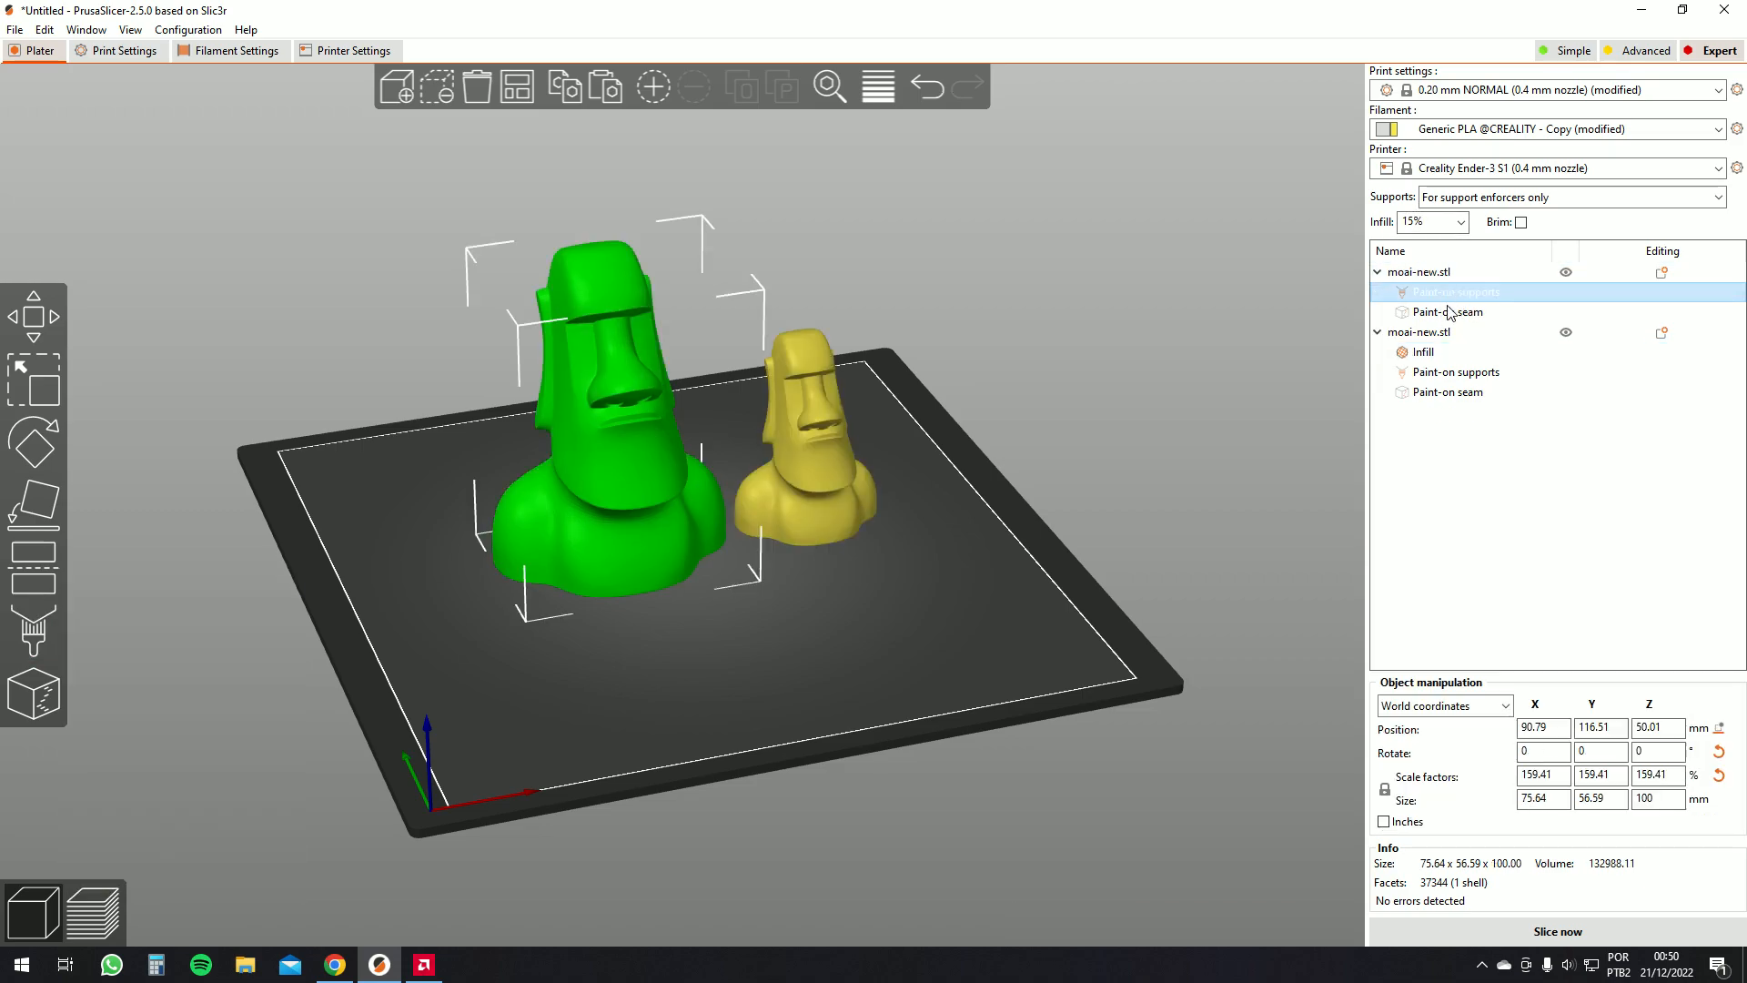
key("Delete")
left_click(1446, 293)
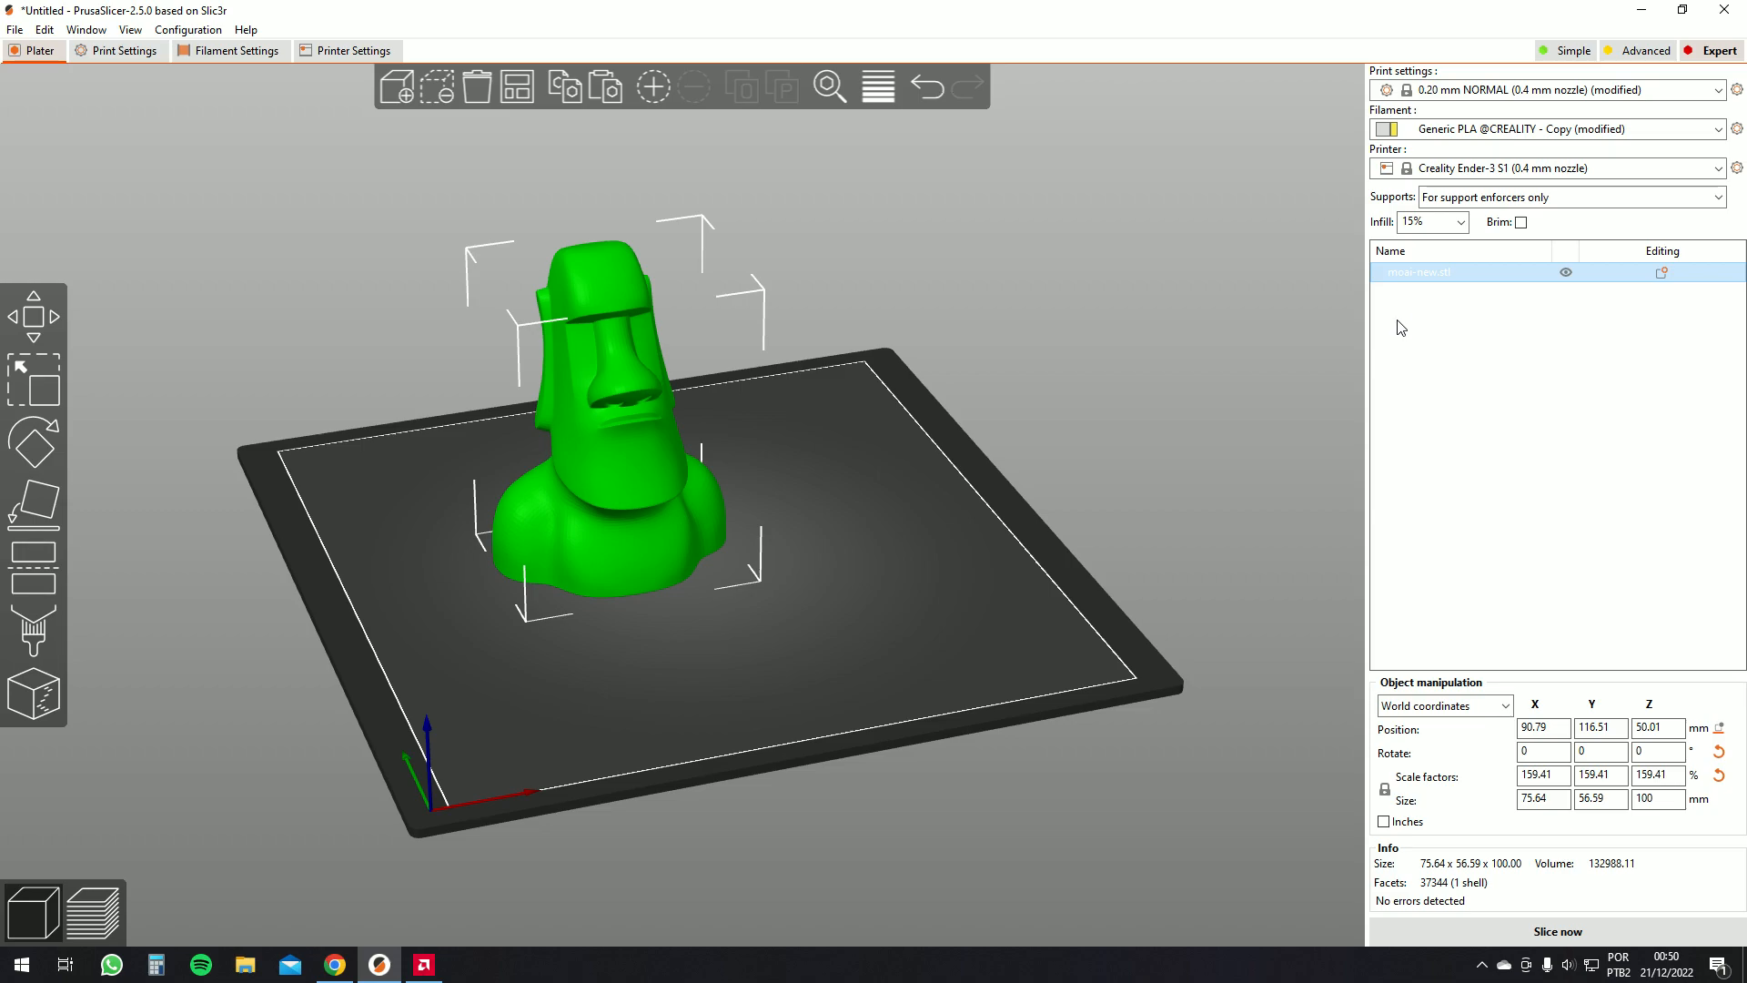
key("Delete")
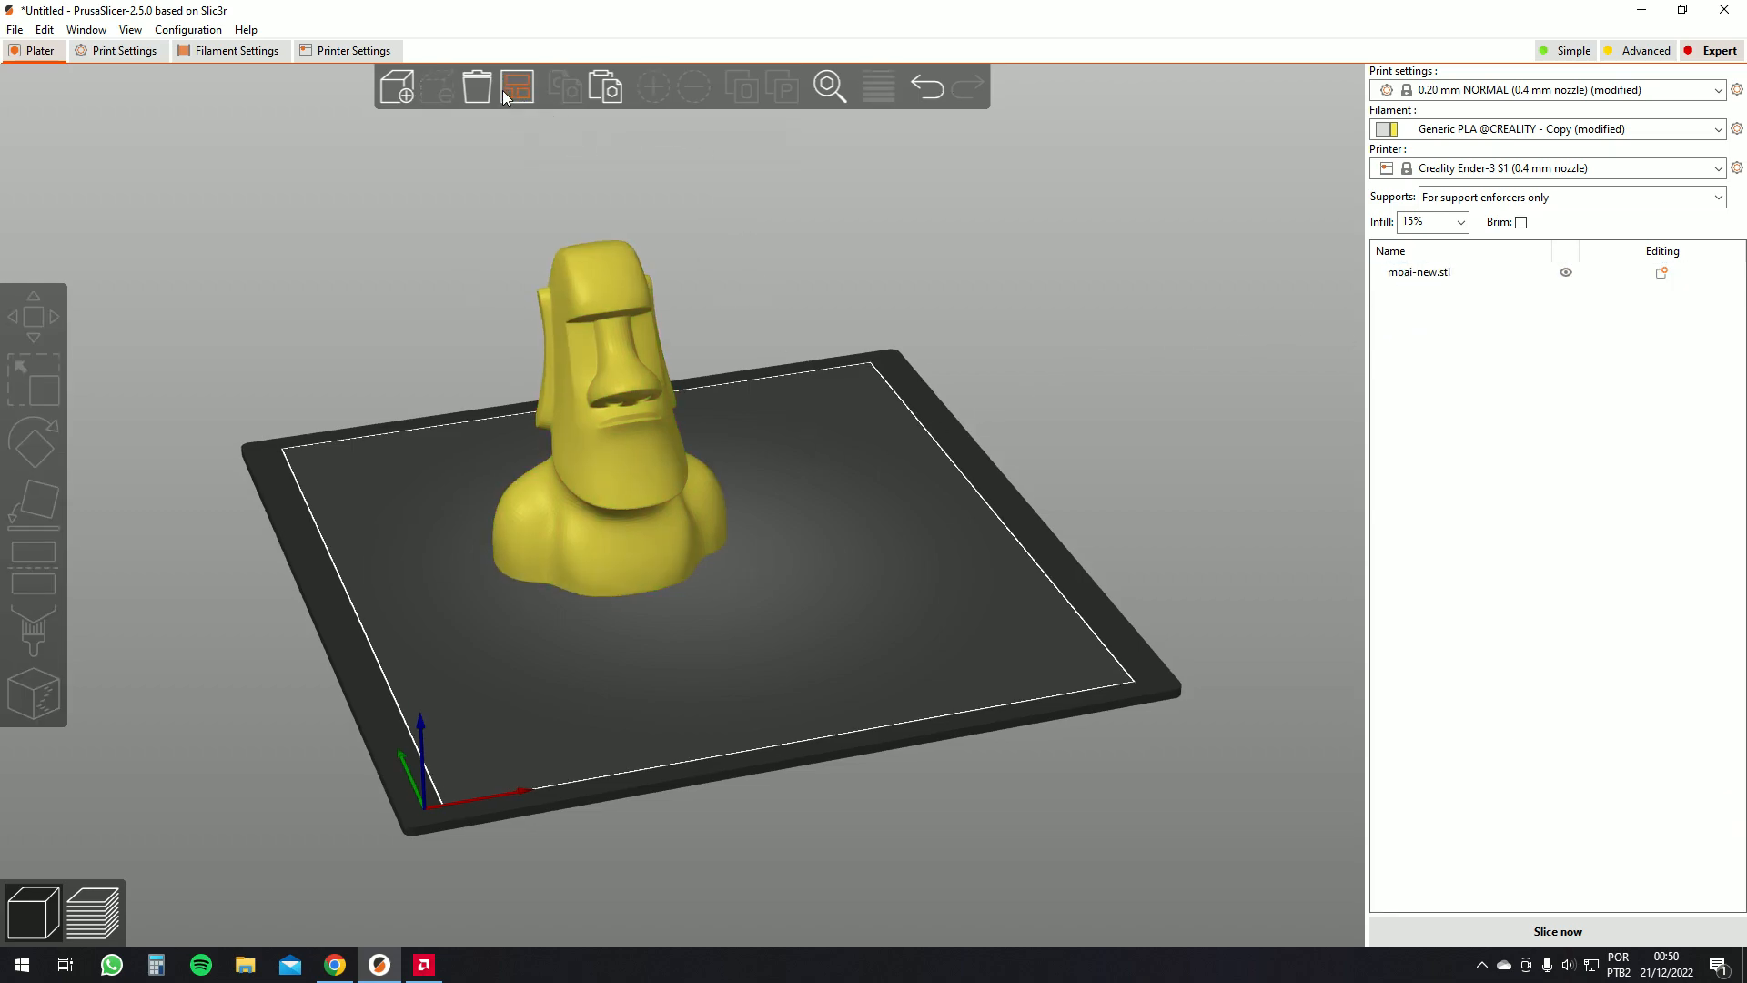
Enable the brim and slice the moai
left_click(503, 90)
left_click_drag(890, 395, 965, 437)
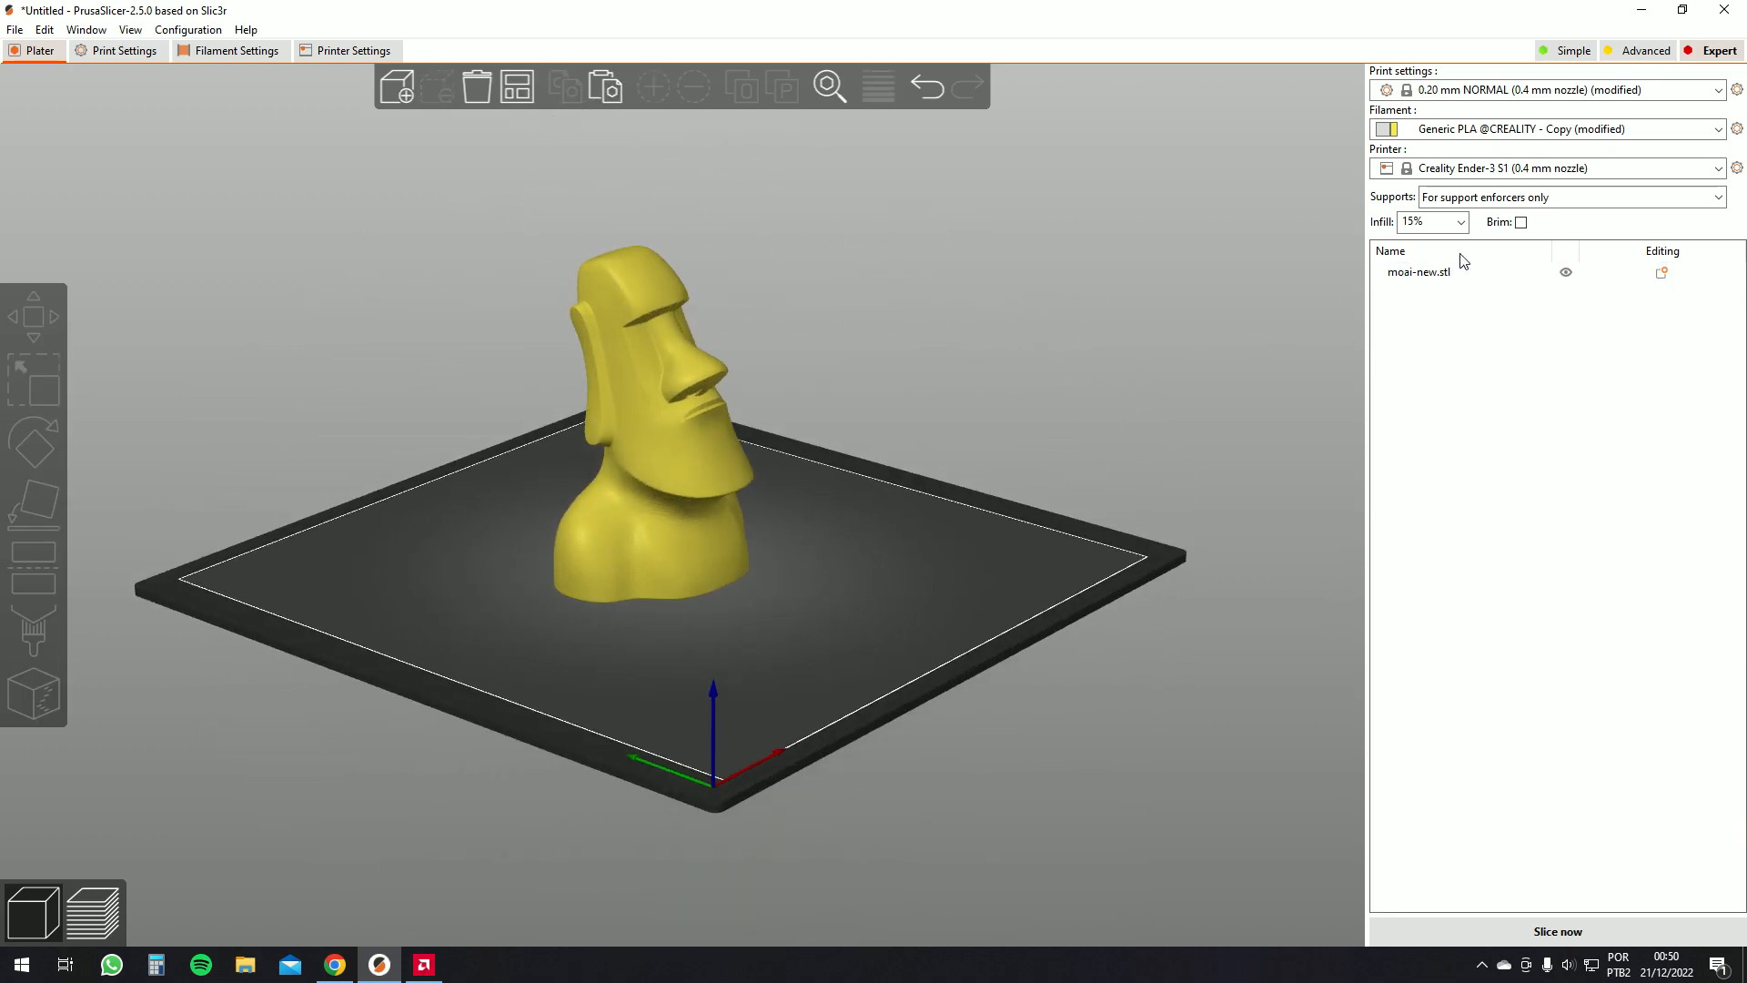
left_click(1522, 223)
left_click_drag(1199, 376, 858, 535)
left_click(1557, 931)
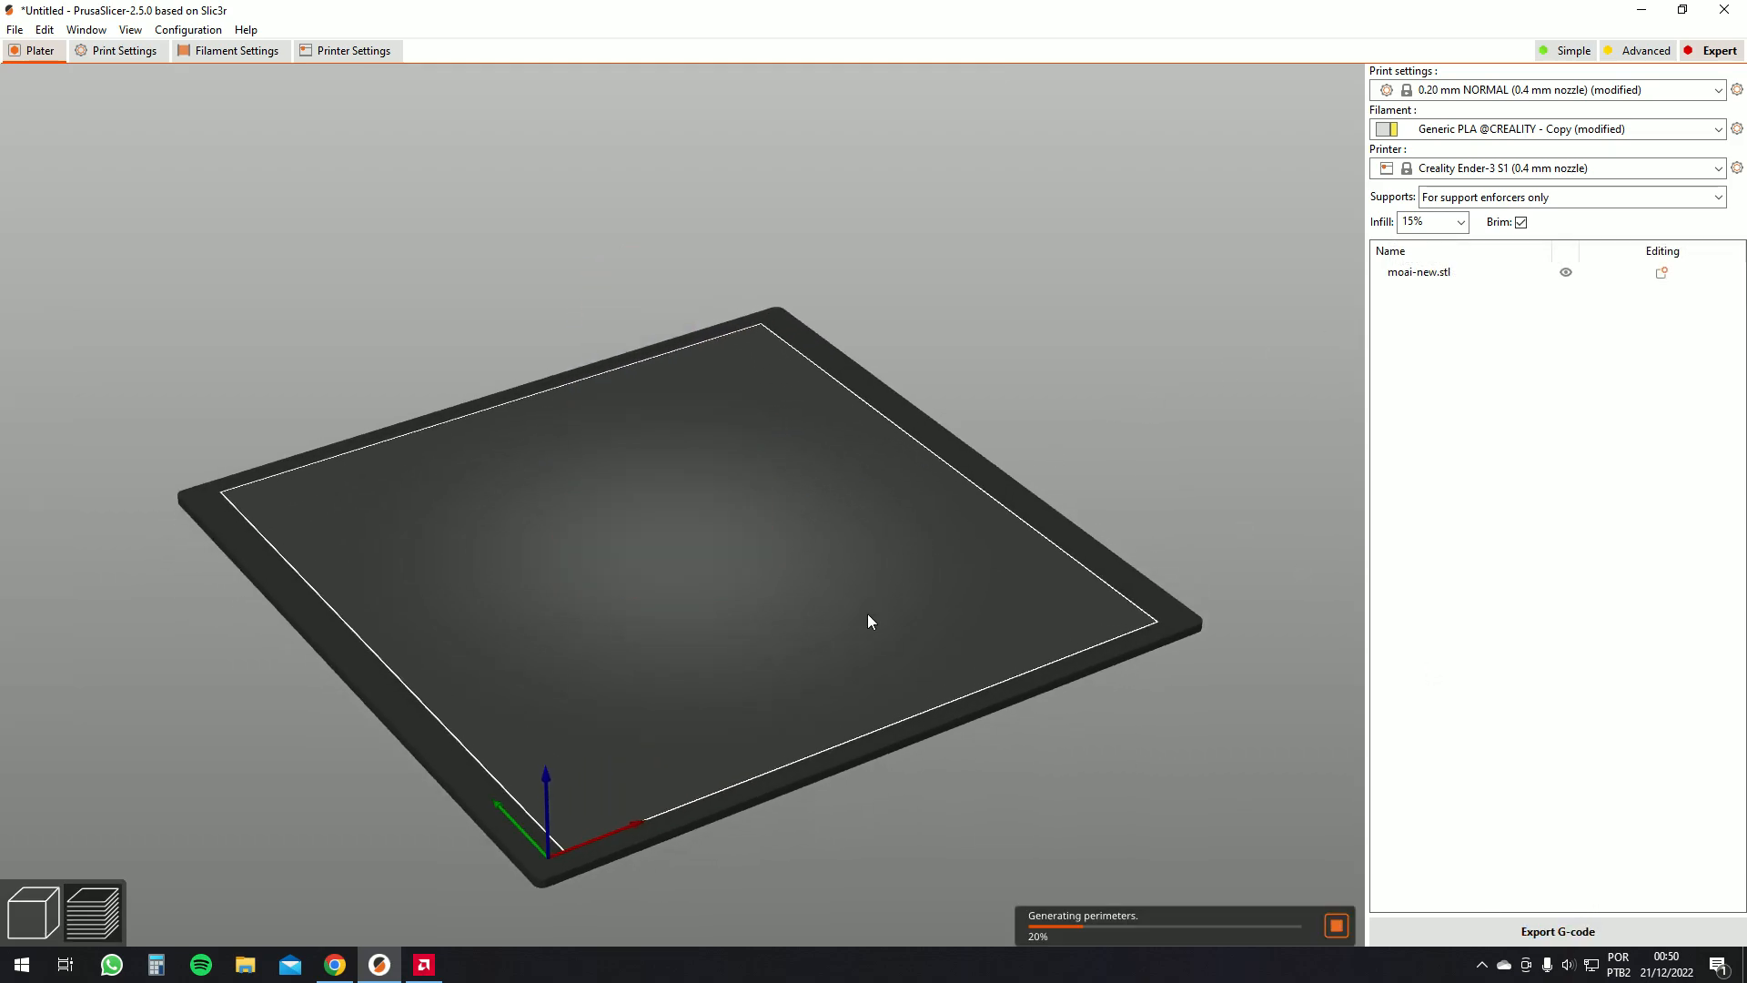
Inspect the sliced moai and its brim in the preview
scroll(819, 564, "up", 10)
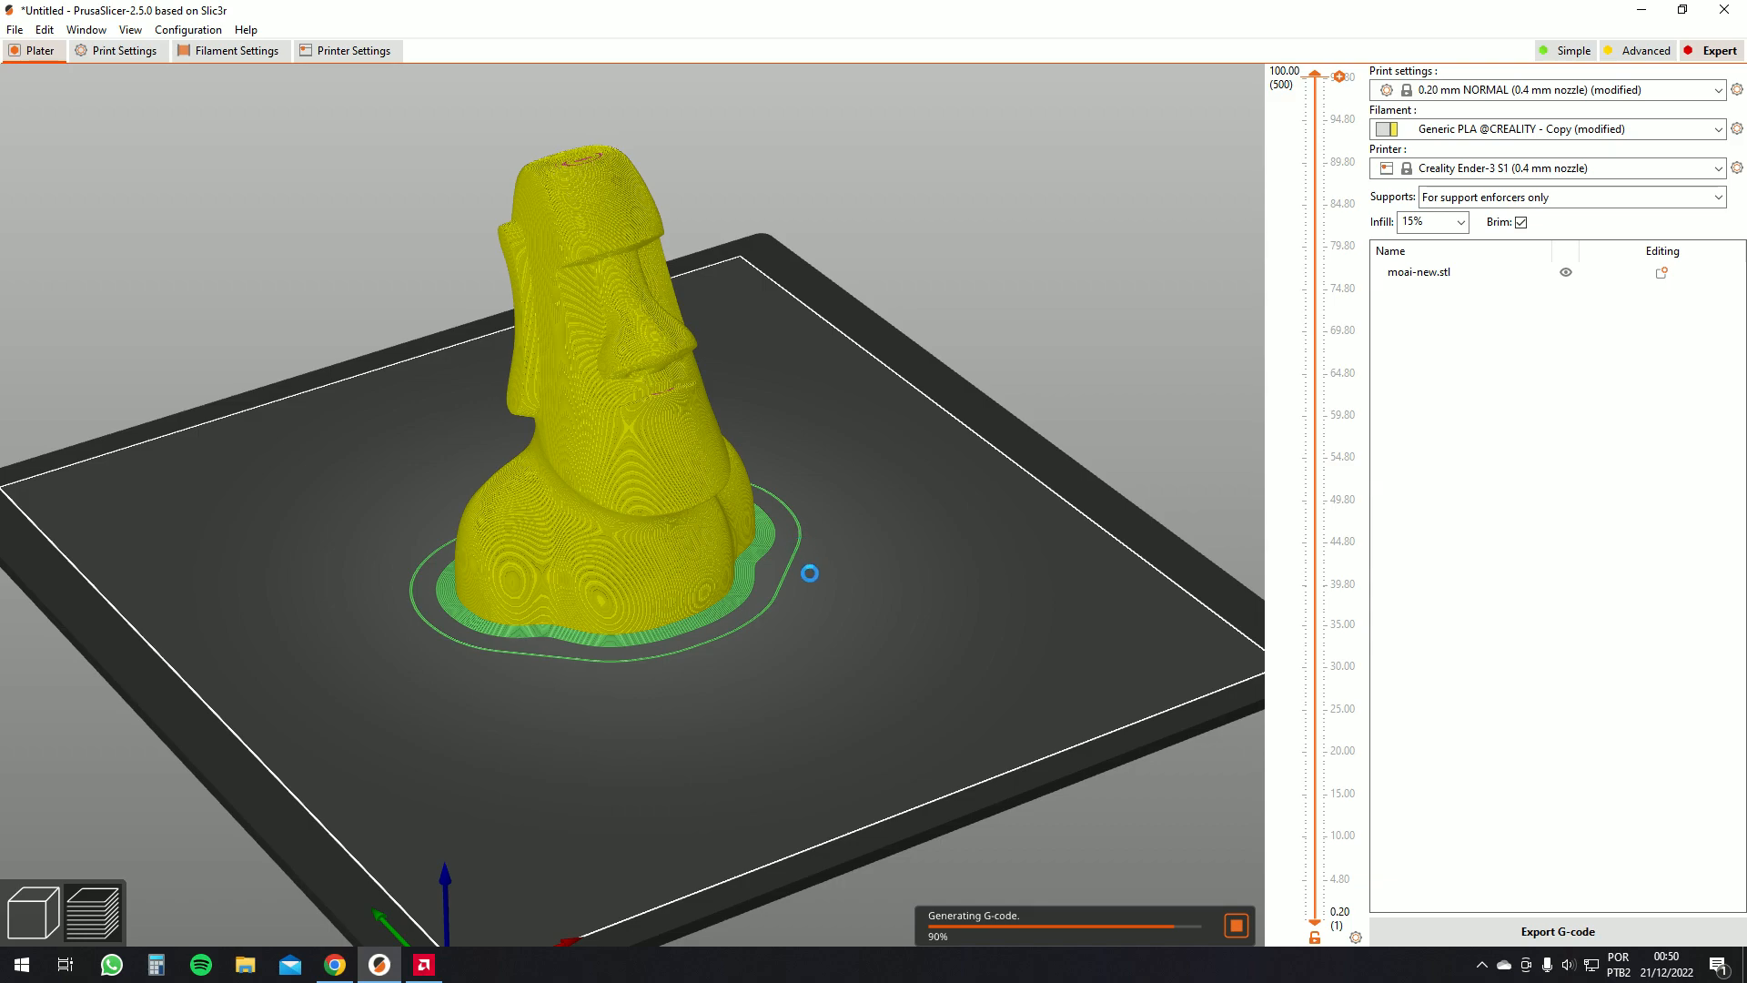
scroll(974, 623, "down", 5)
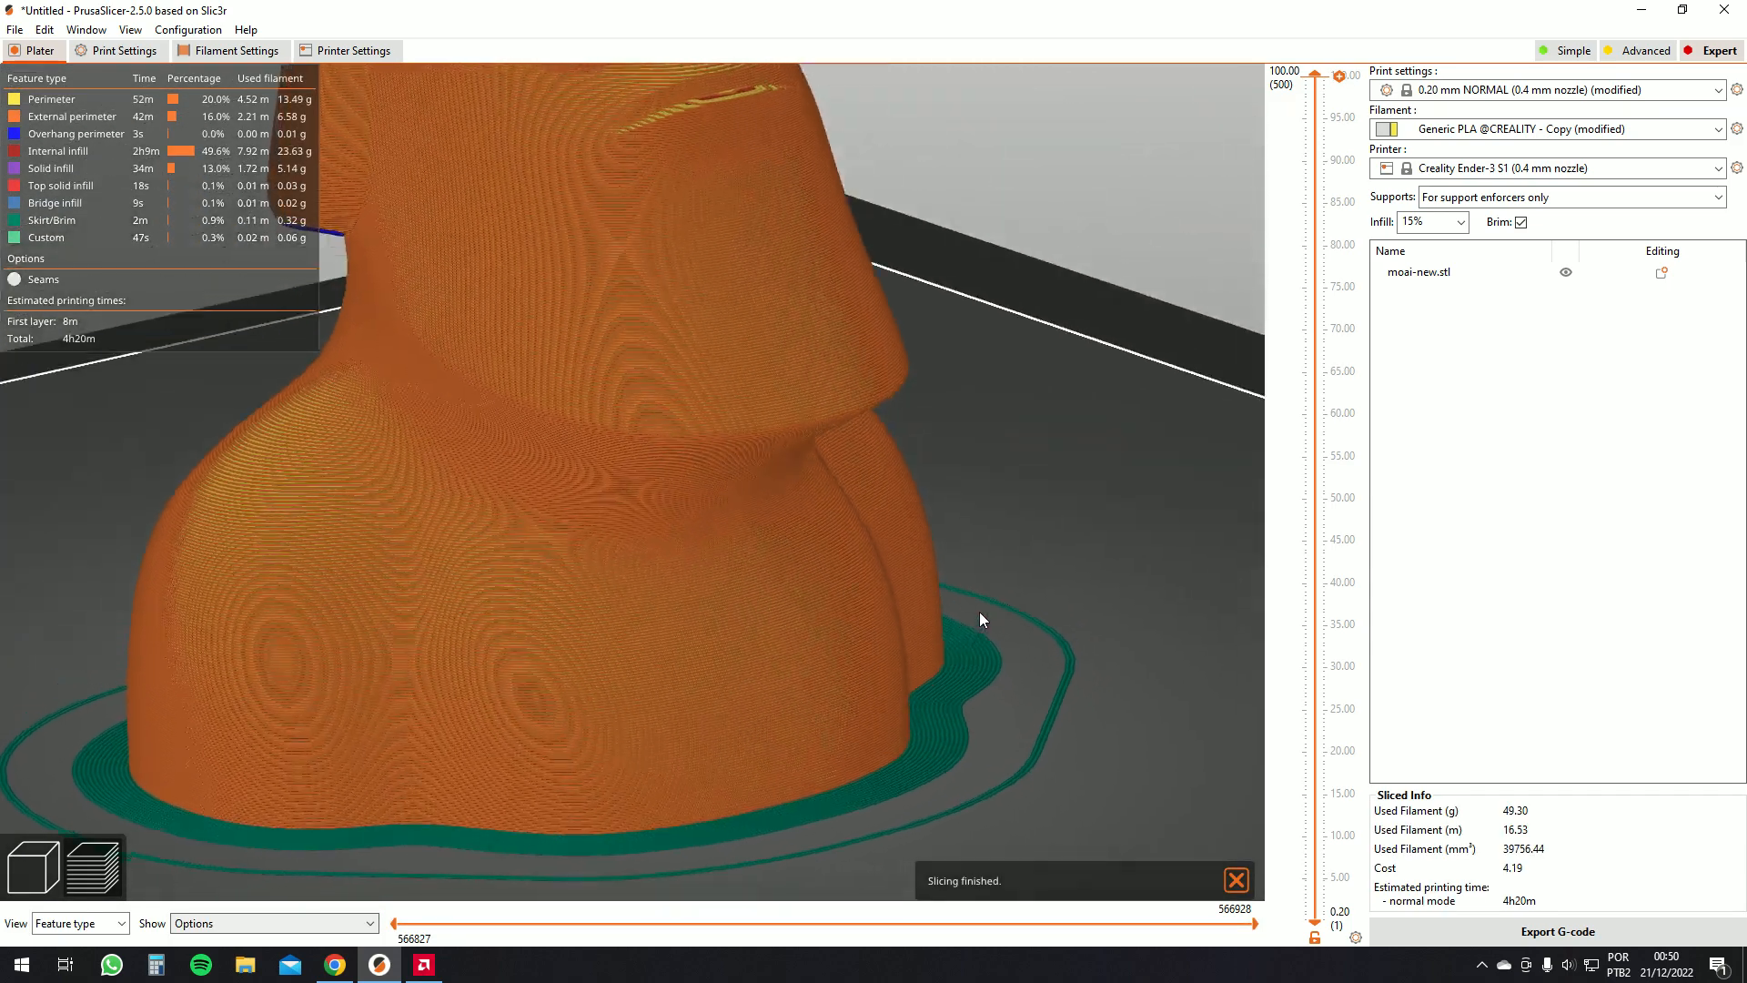
left_click_drag(976, 615, 733, 608)
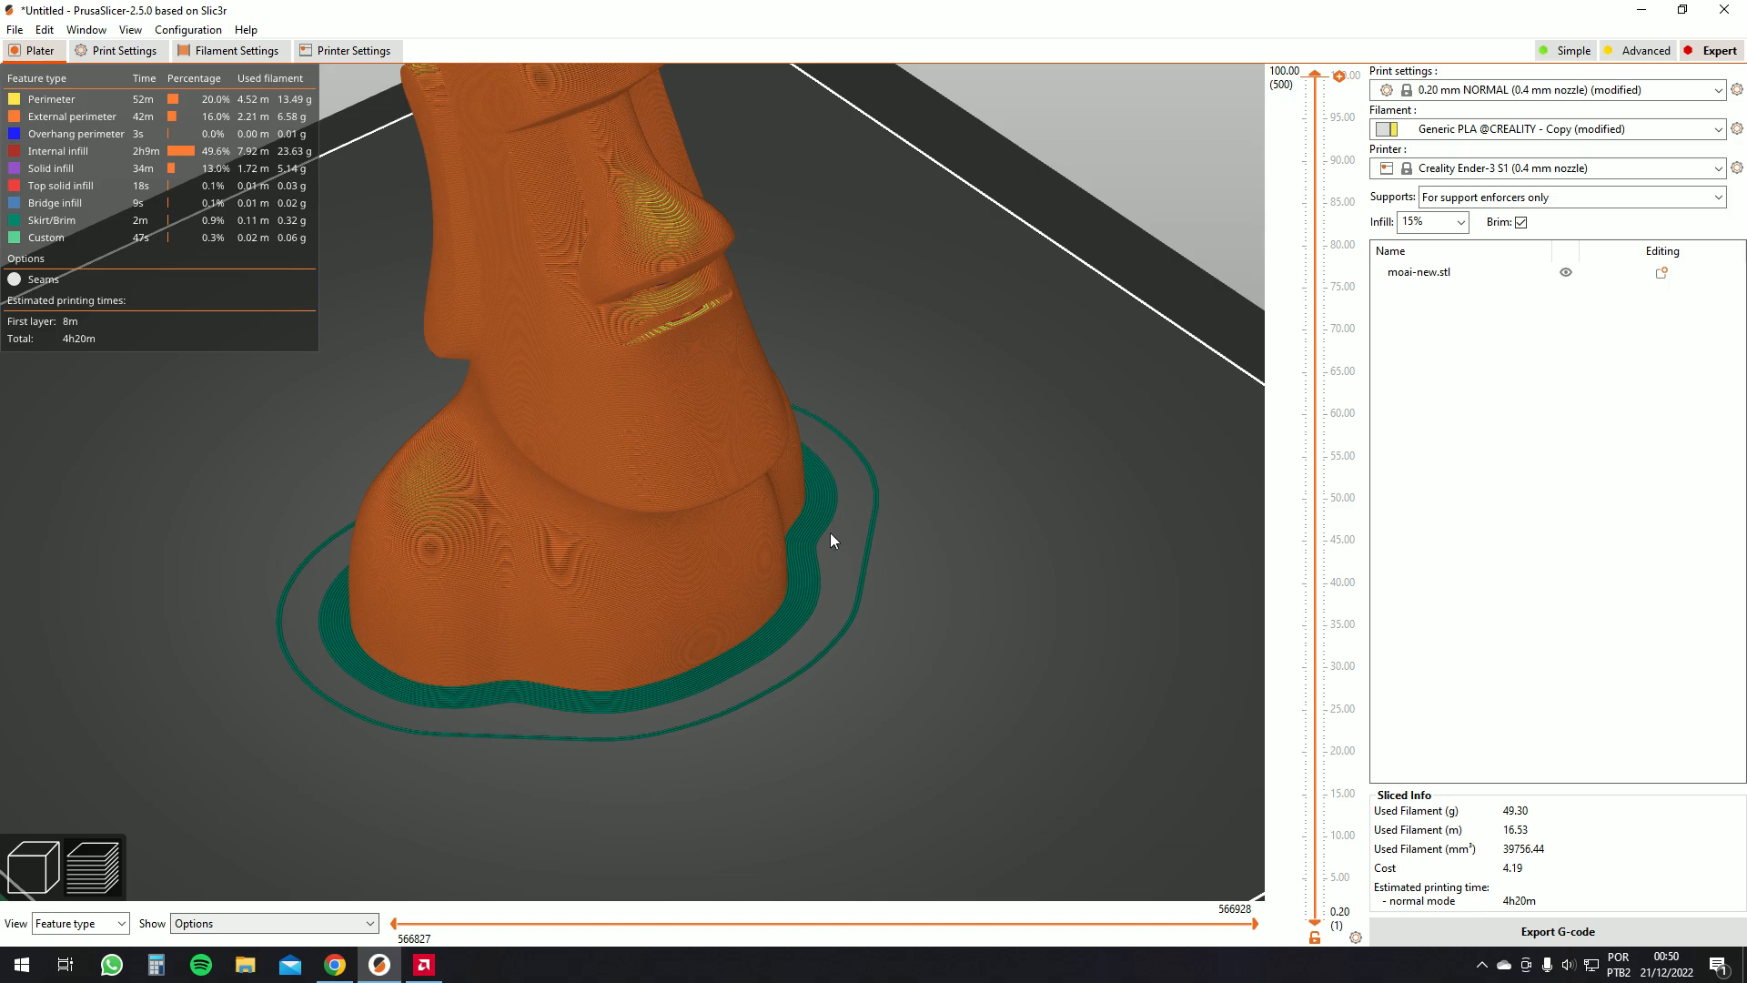
scroll(830, 533, "down", 3)
scroll(828, 510, "up", 3)
scroll(833, 539, "down", 3)
scroll(837, 516, "up", 3)
scroll(823, 543, "down", 4)
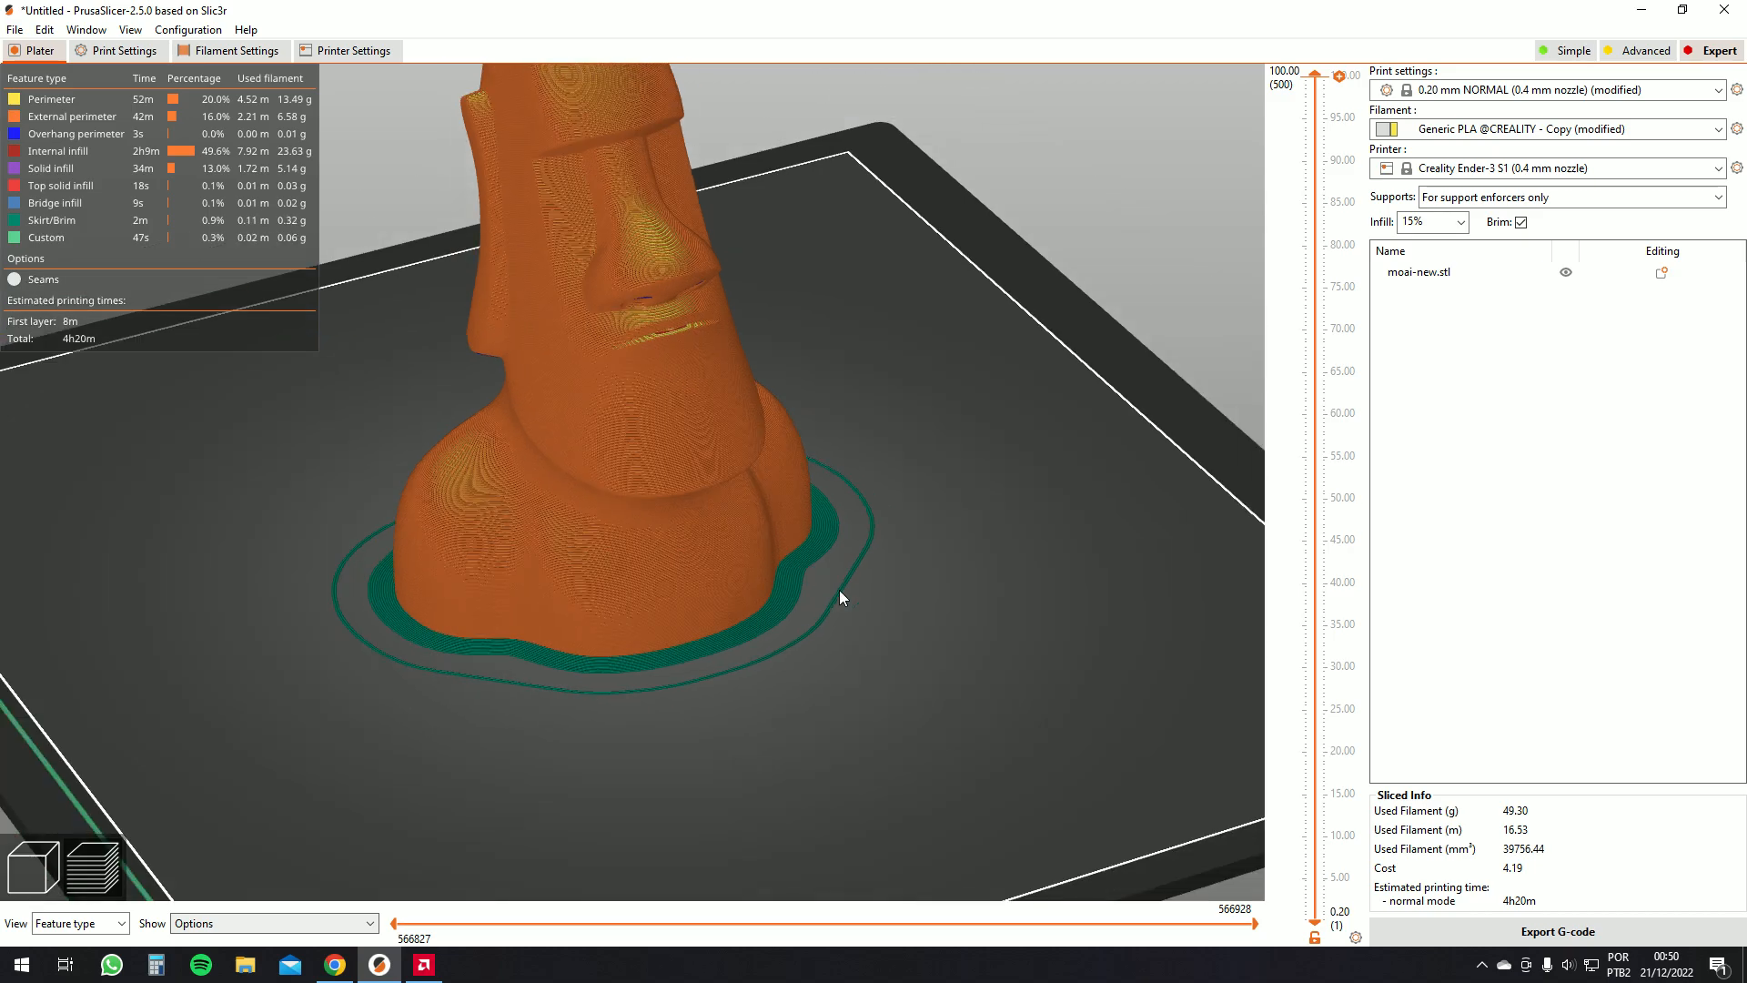
scroll(839, 590, "down", 2)
left_click_drag(407, 596, 761, 554)
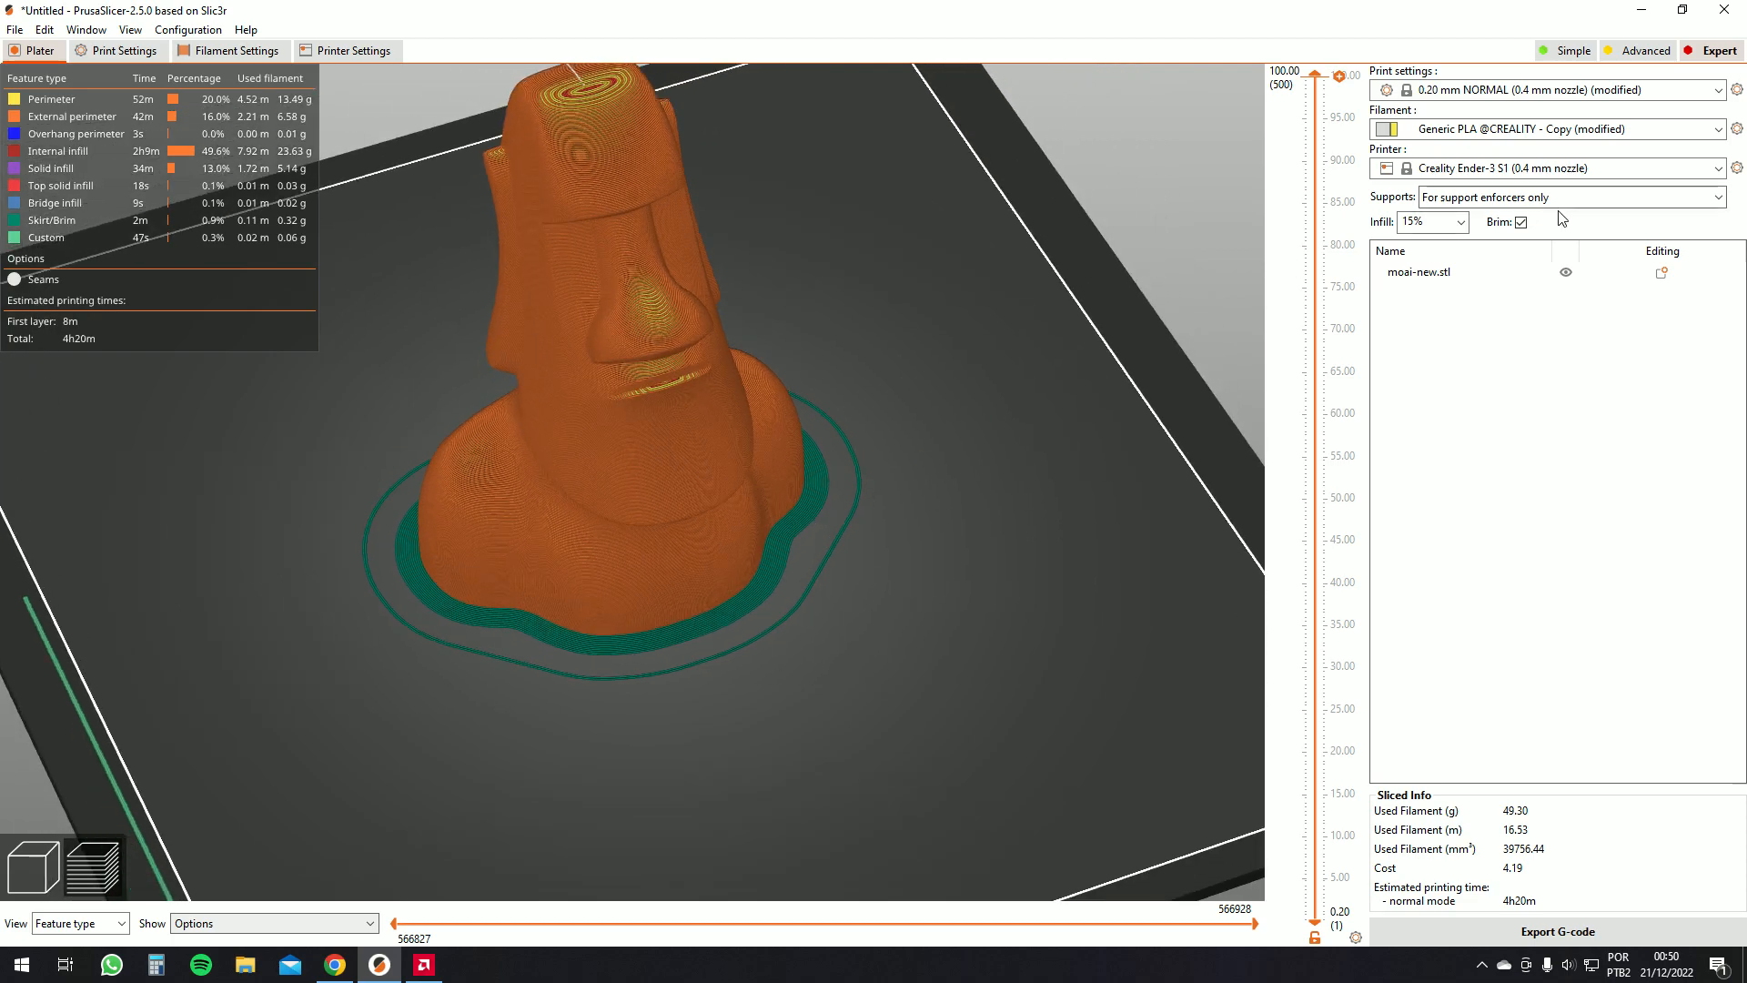
Disable the brim and slice the moai again
scroll(988, 397, "down", 2)
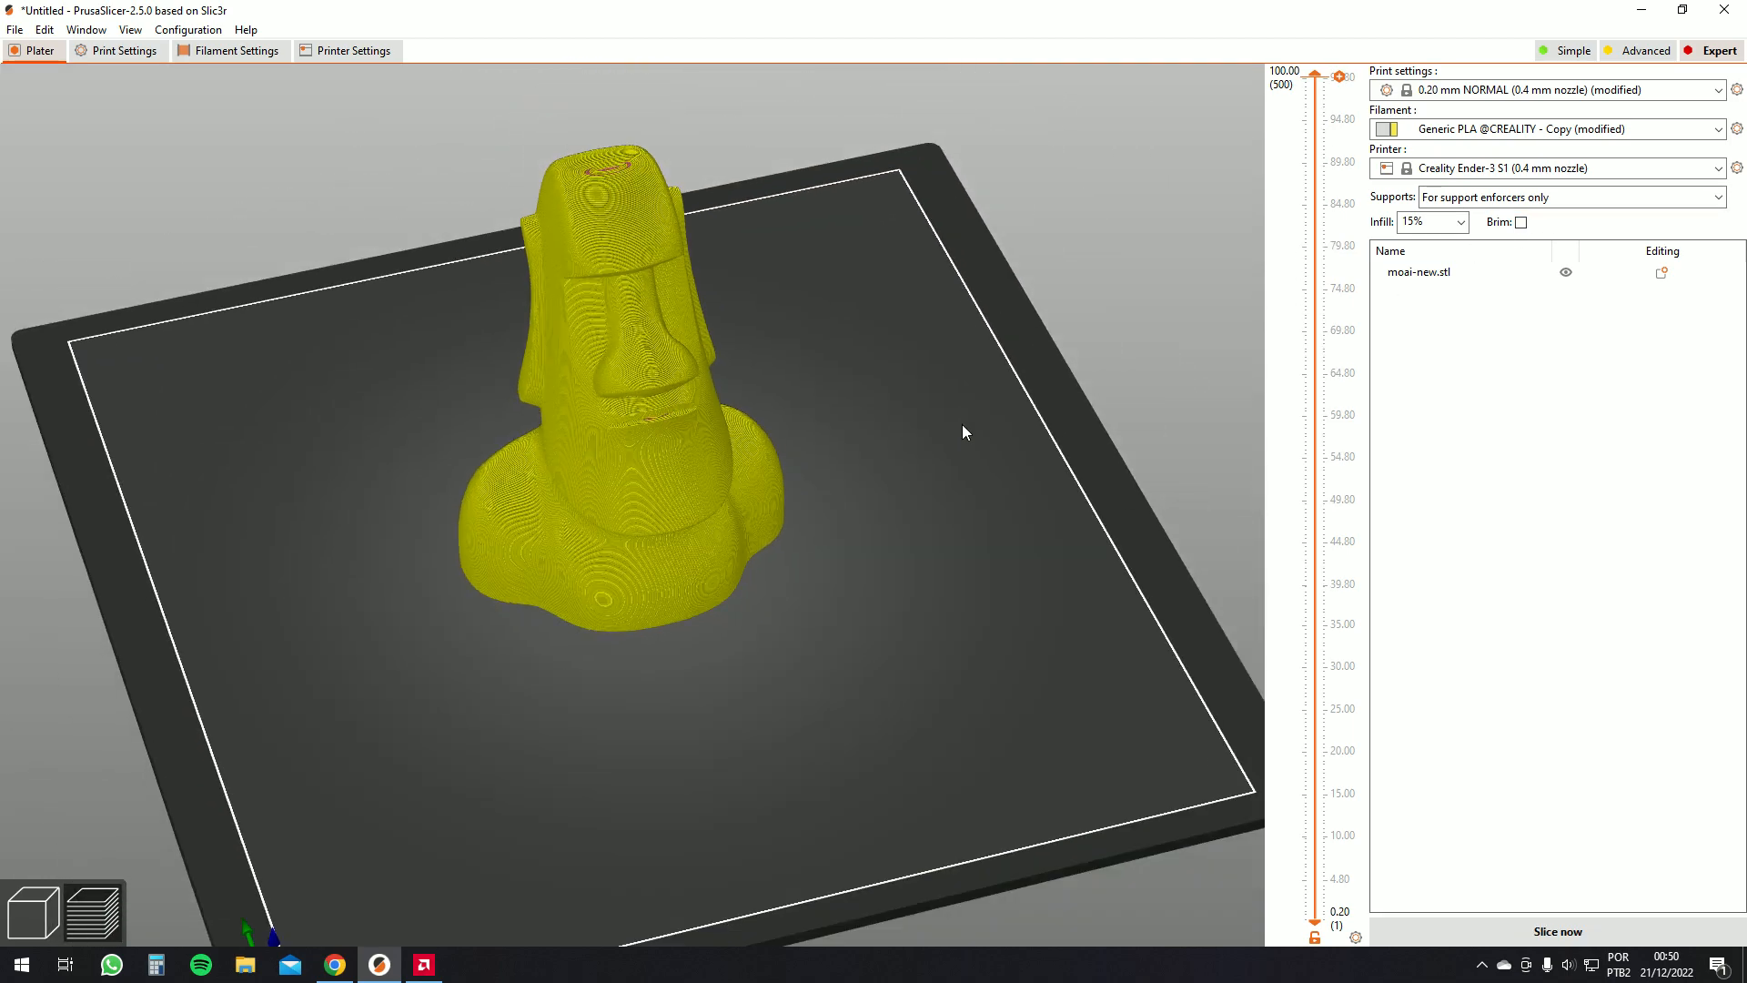
left_click(1539, 925)
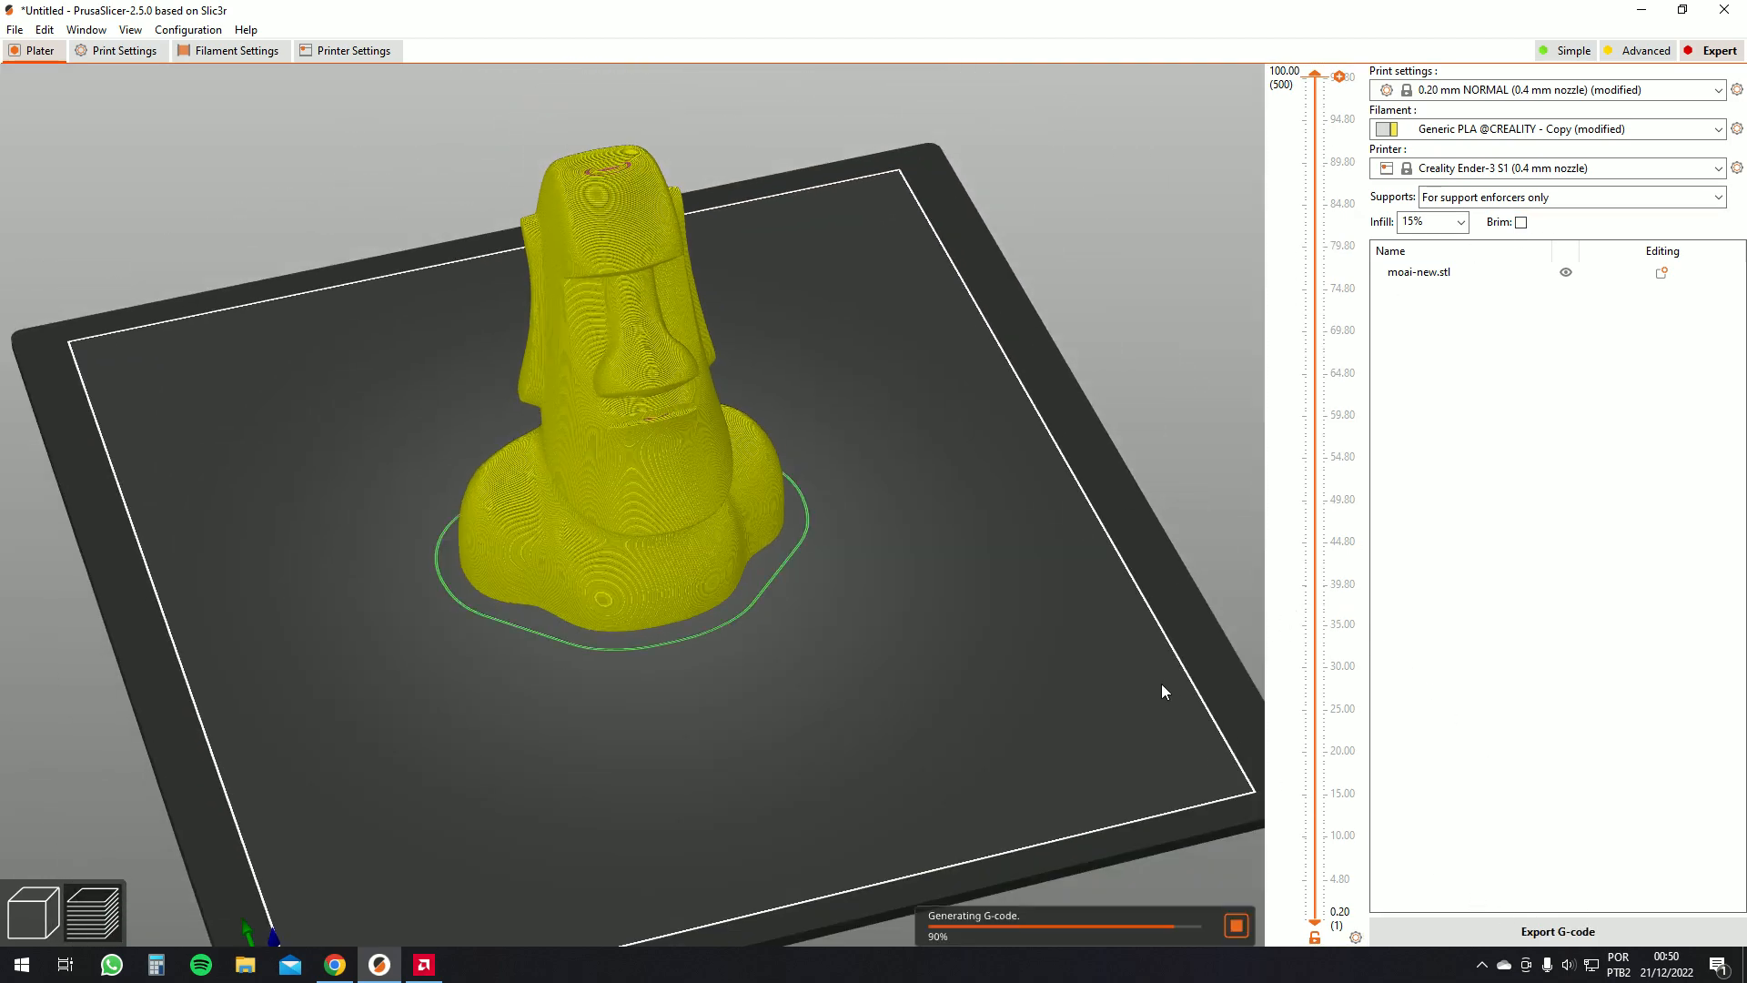
Review the available print, filament and printer presets
left_click(1482, 91)
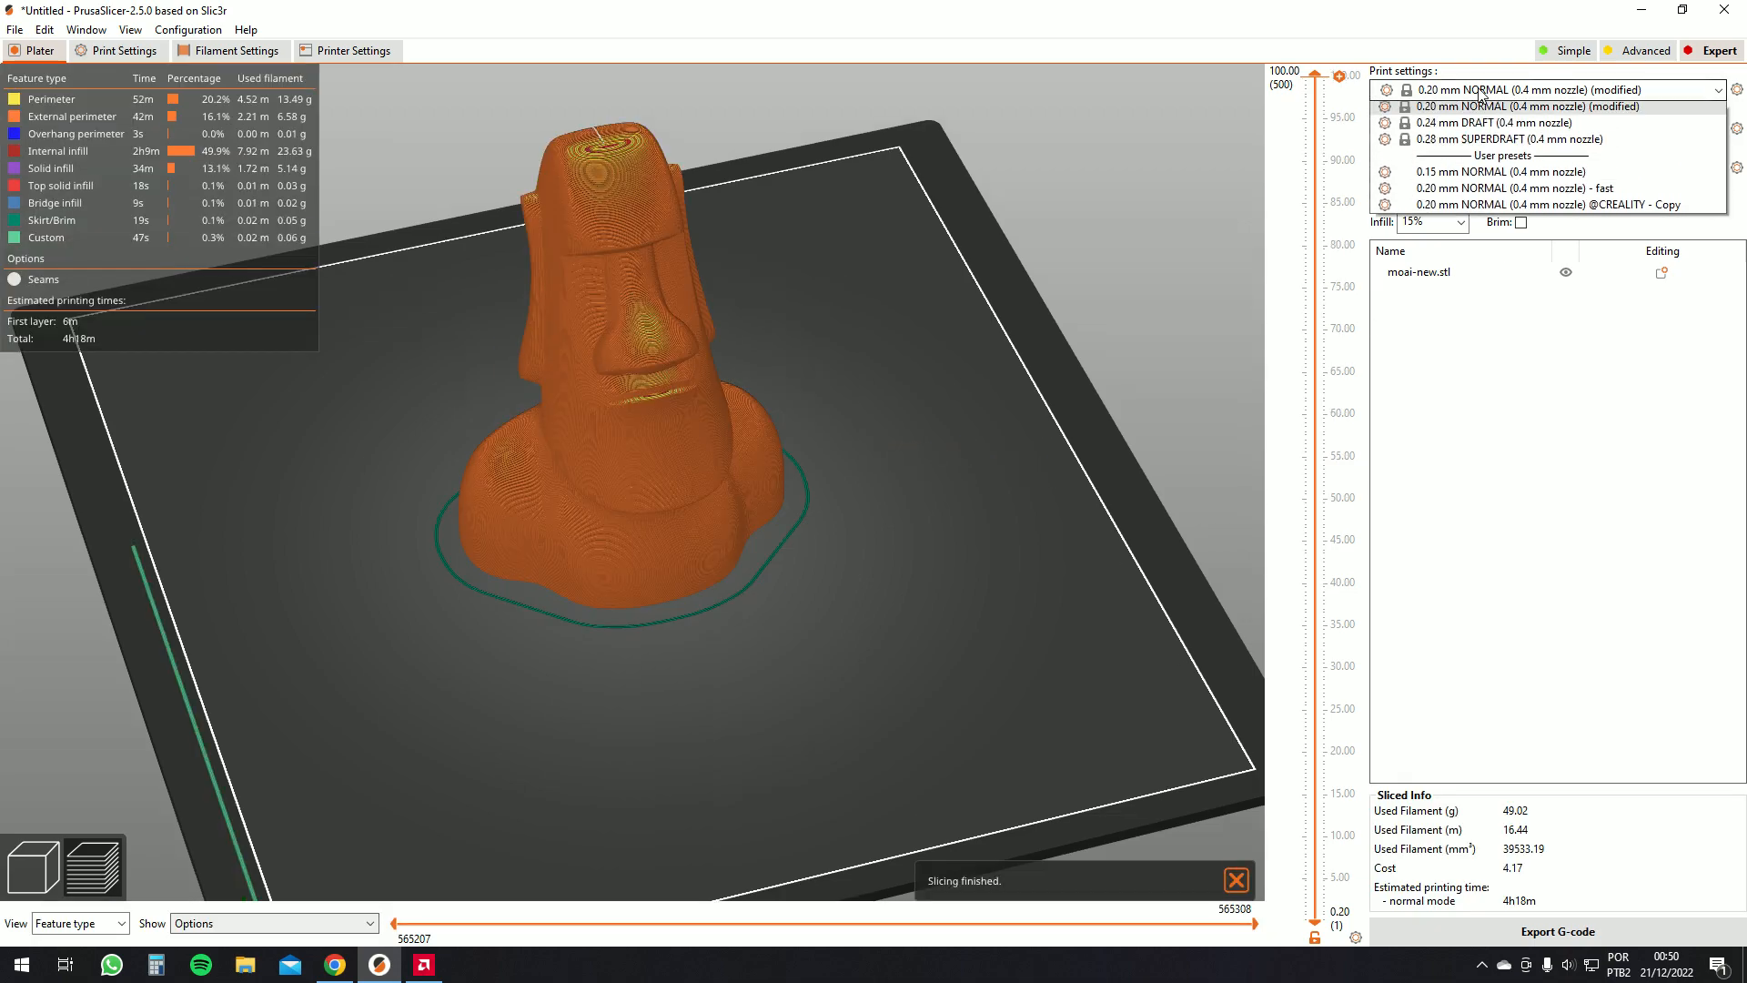
left_click(1560, 516)
left_click(1501, 130)
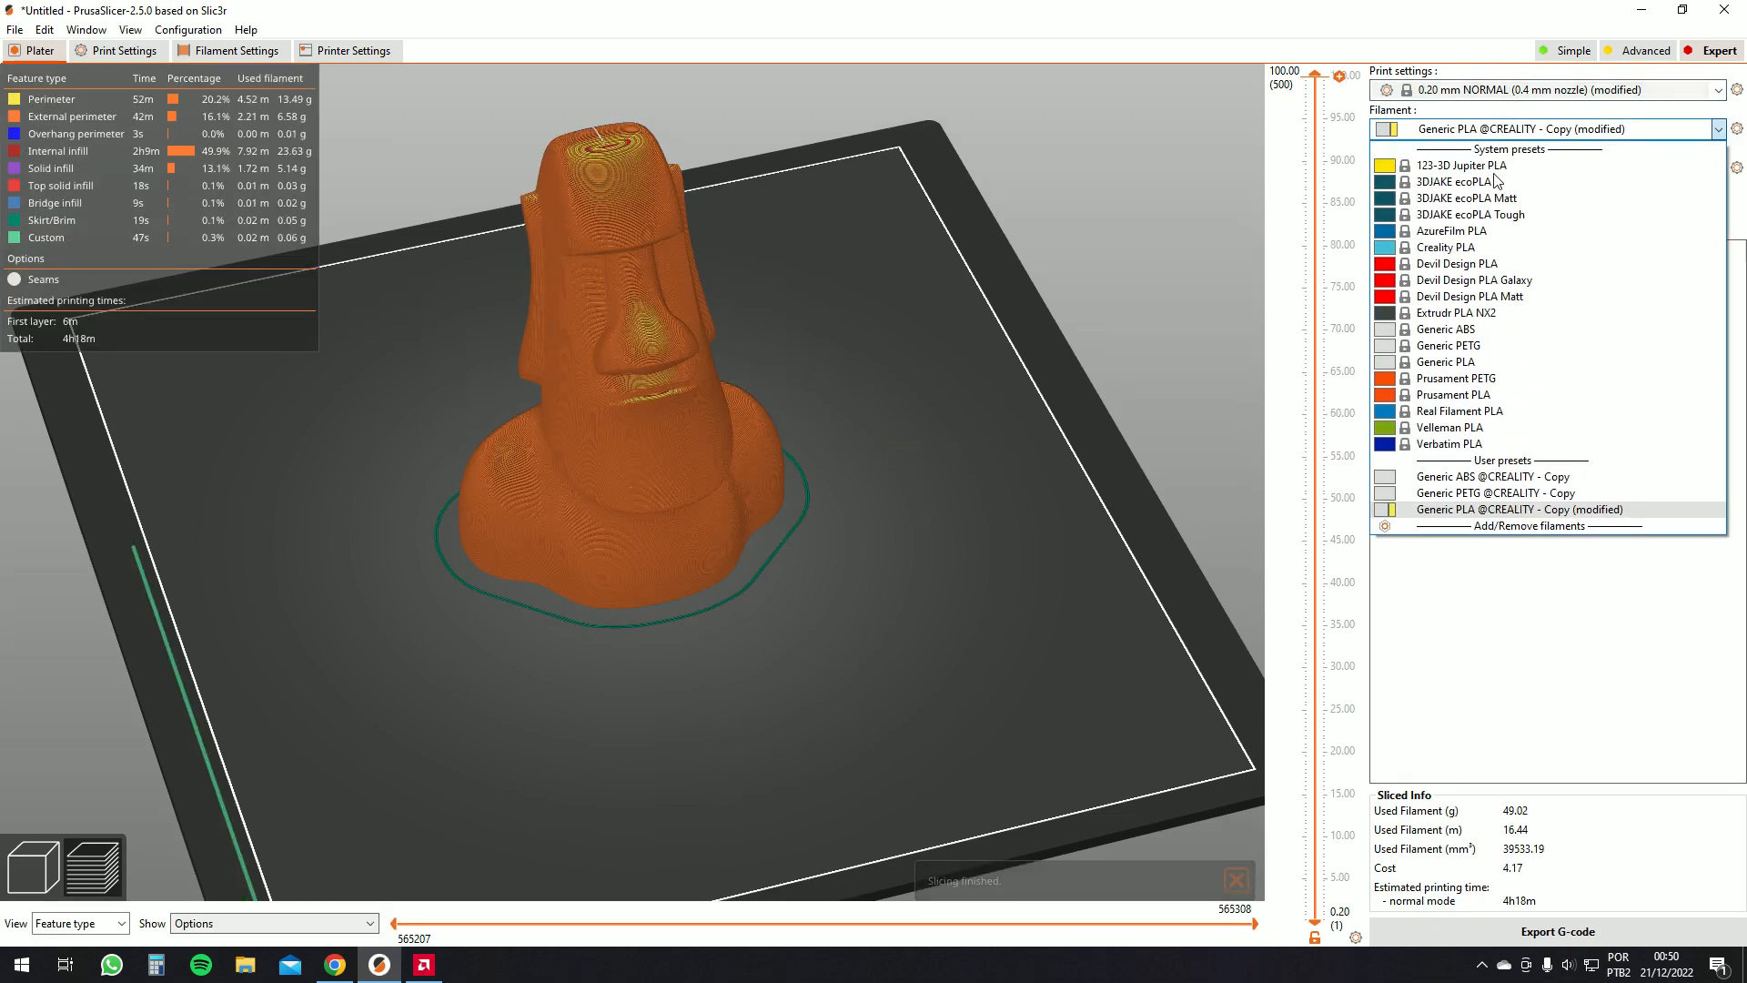
left_click(1545, 629)
left_click(1505, 171)
left_click(1504, 170)
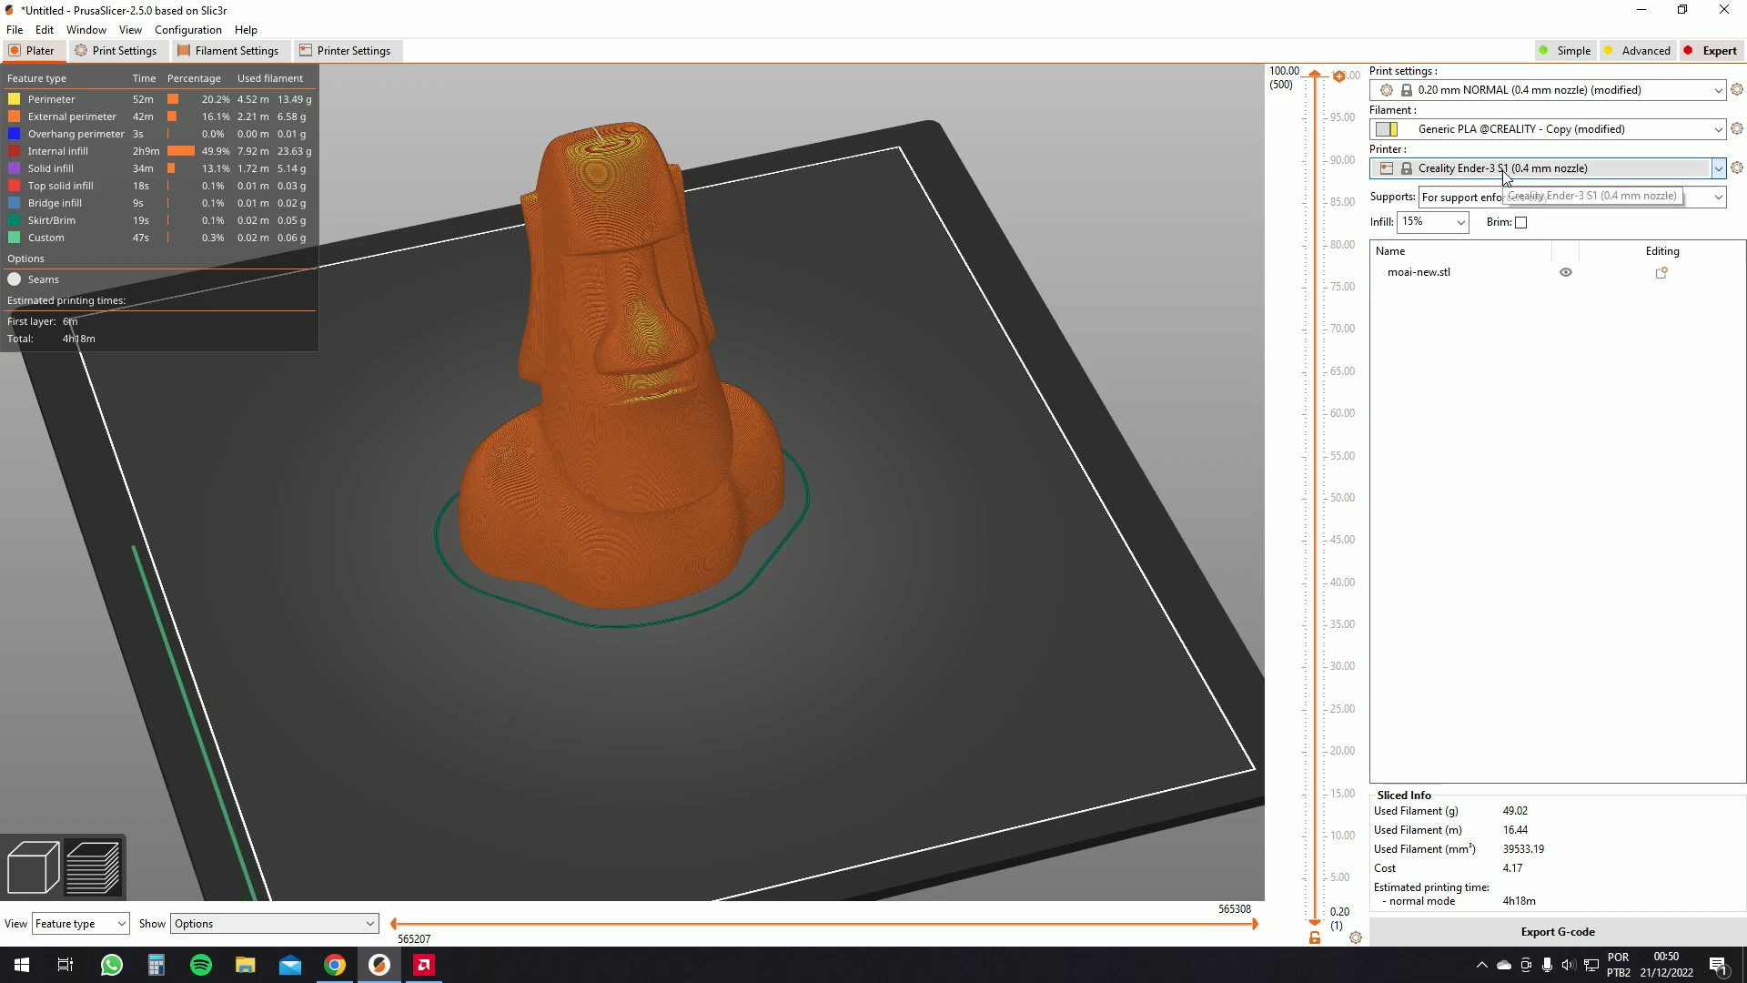
left_click(1491, 173)
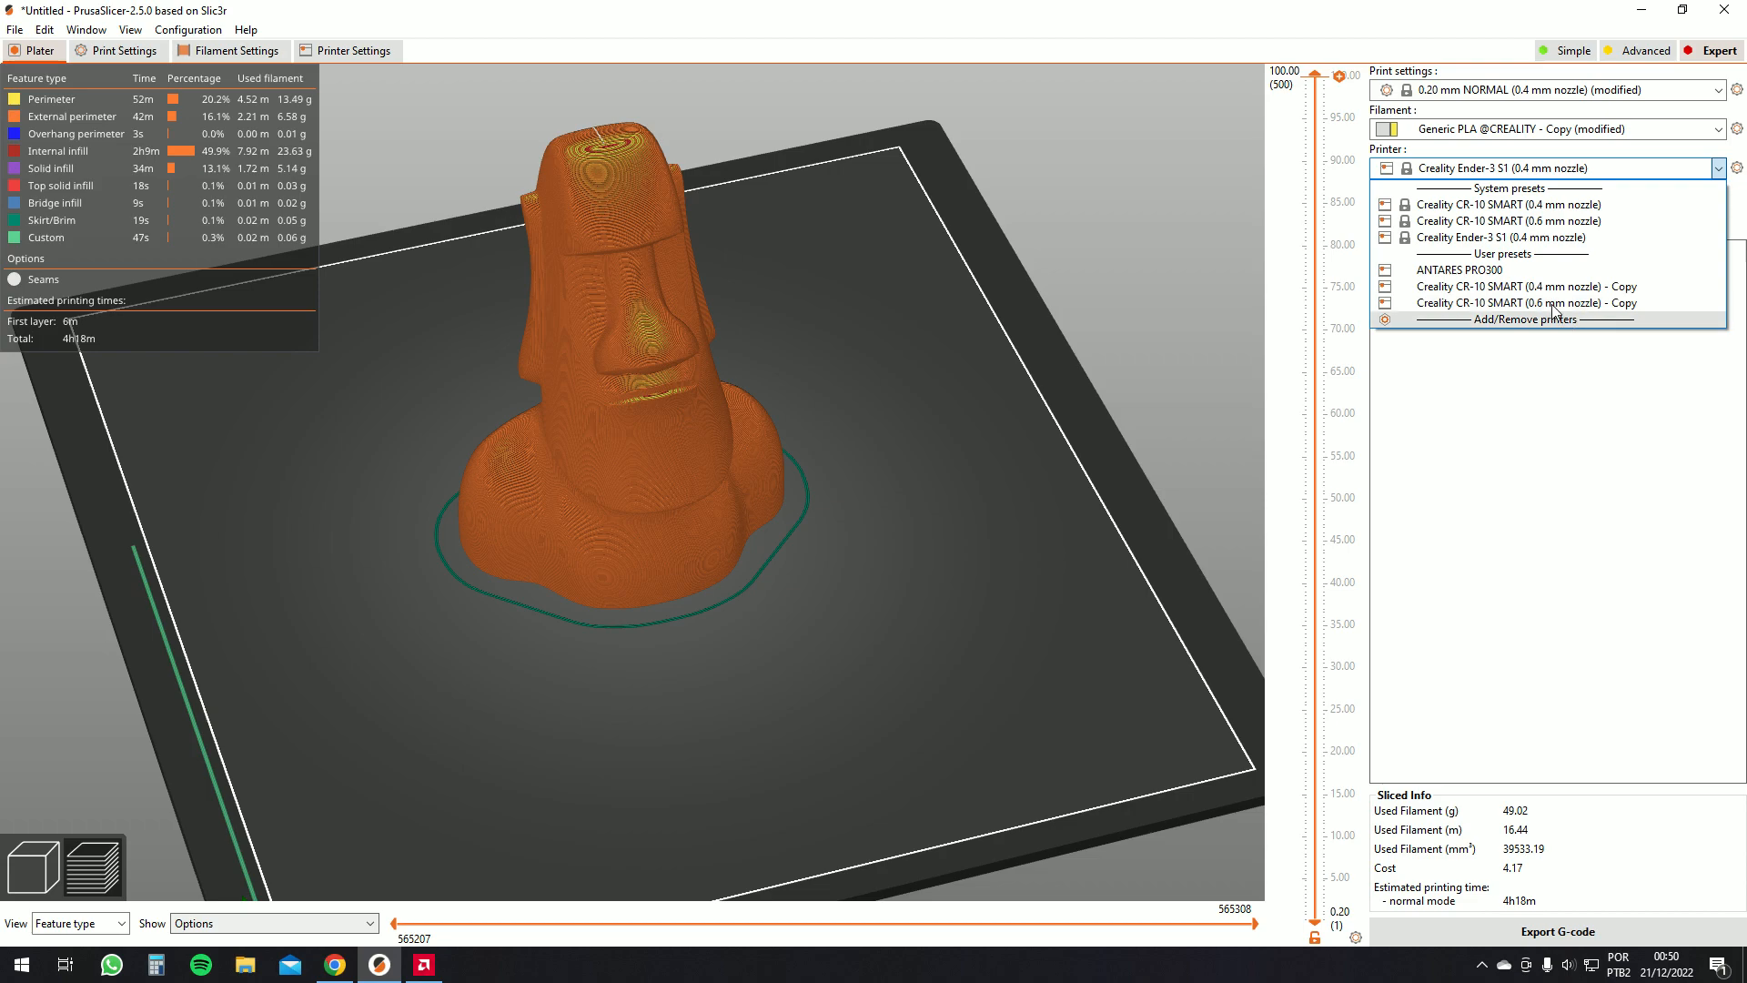
left_click(1588, 430)
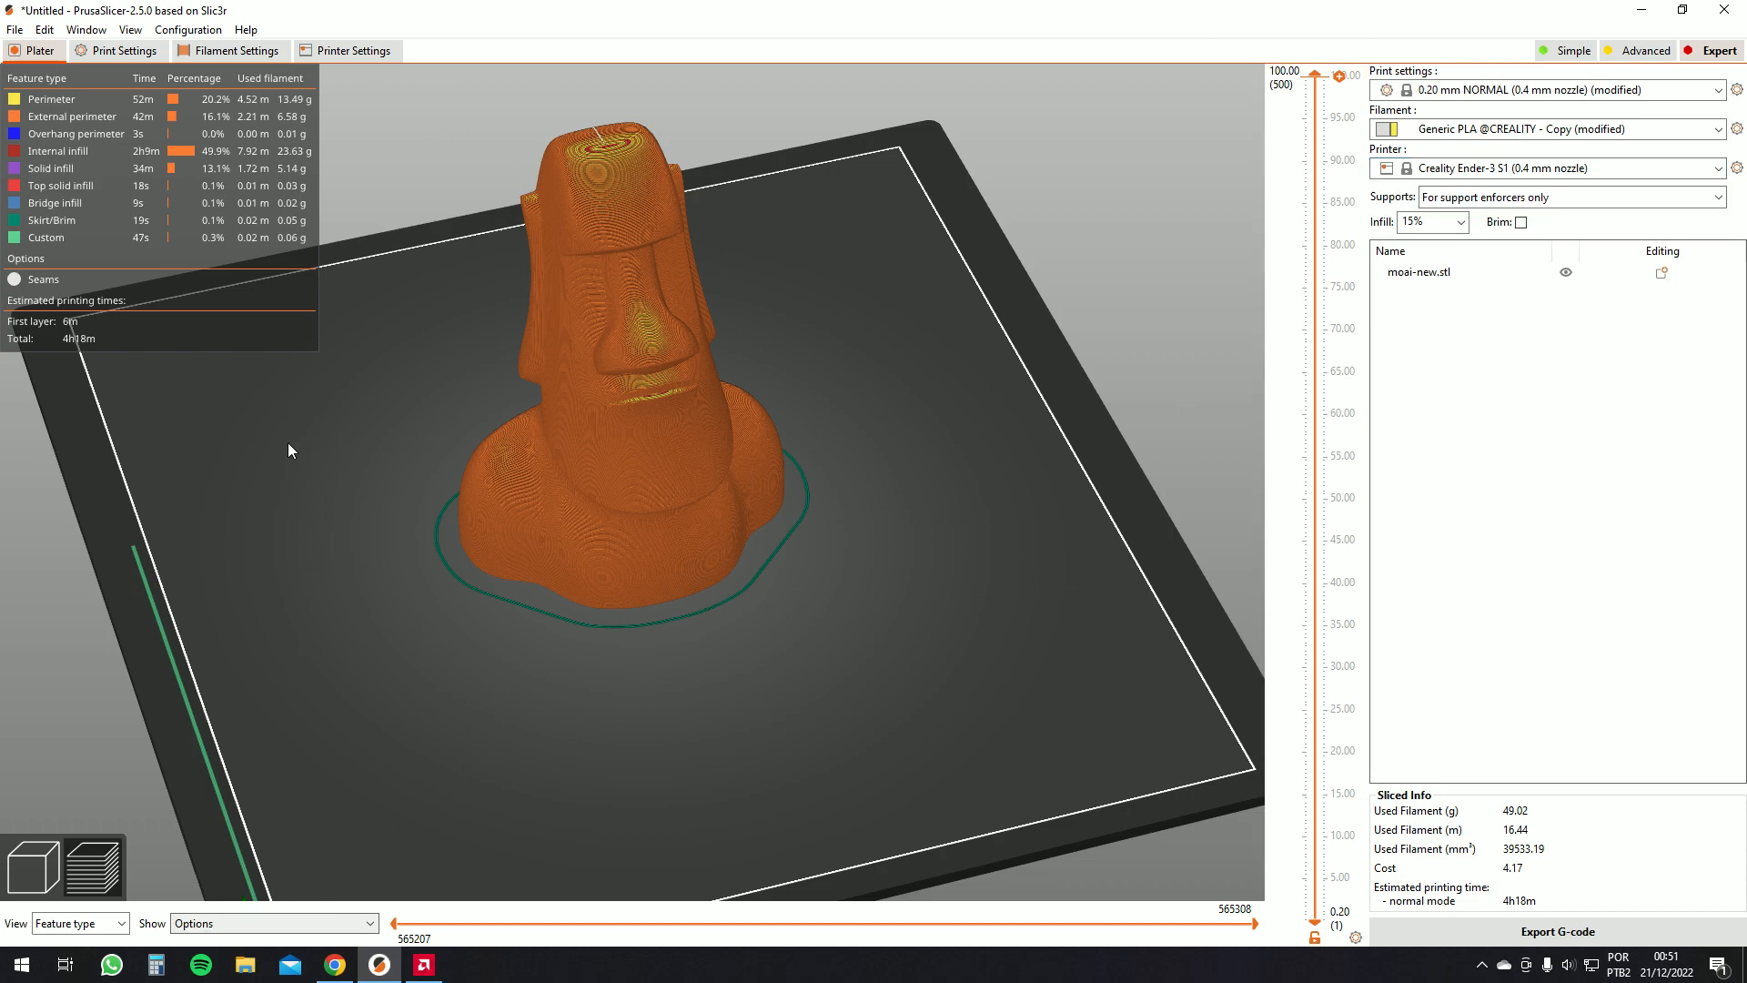
left_click_drag(706, 296, 710, 297)
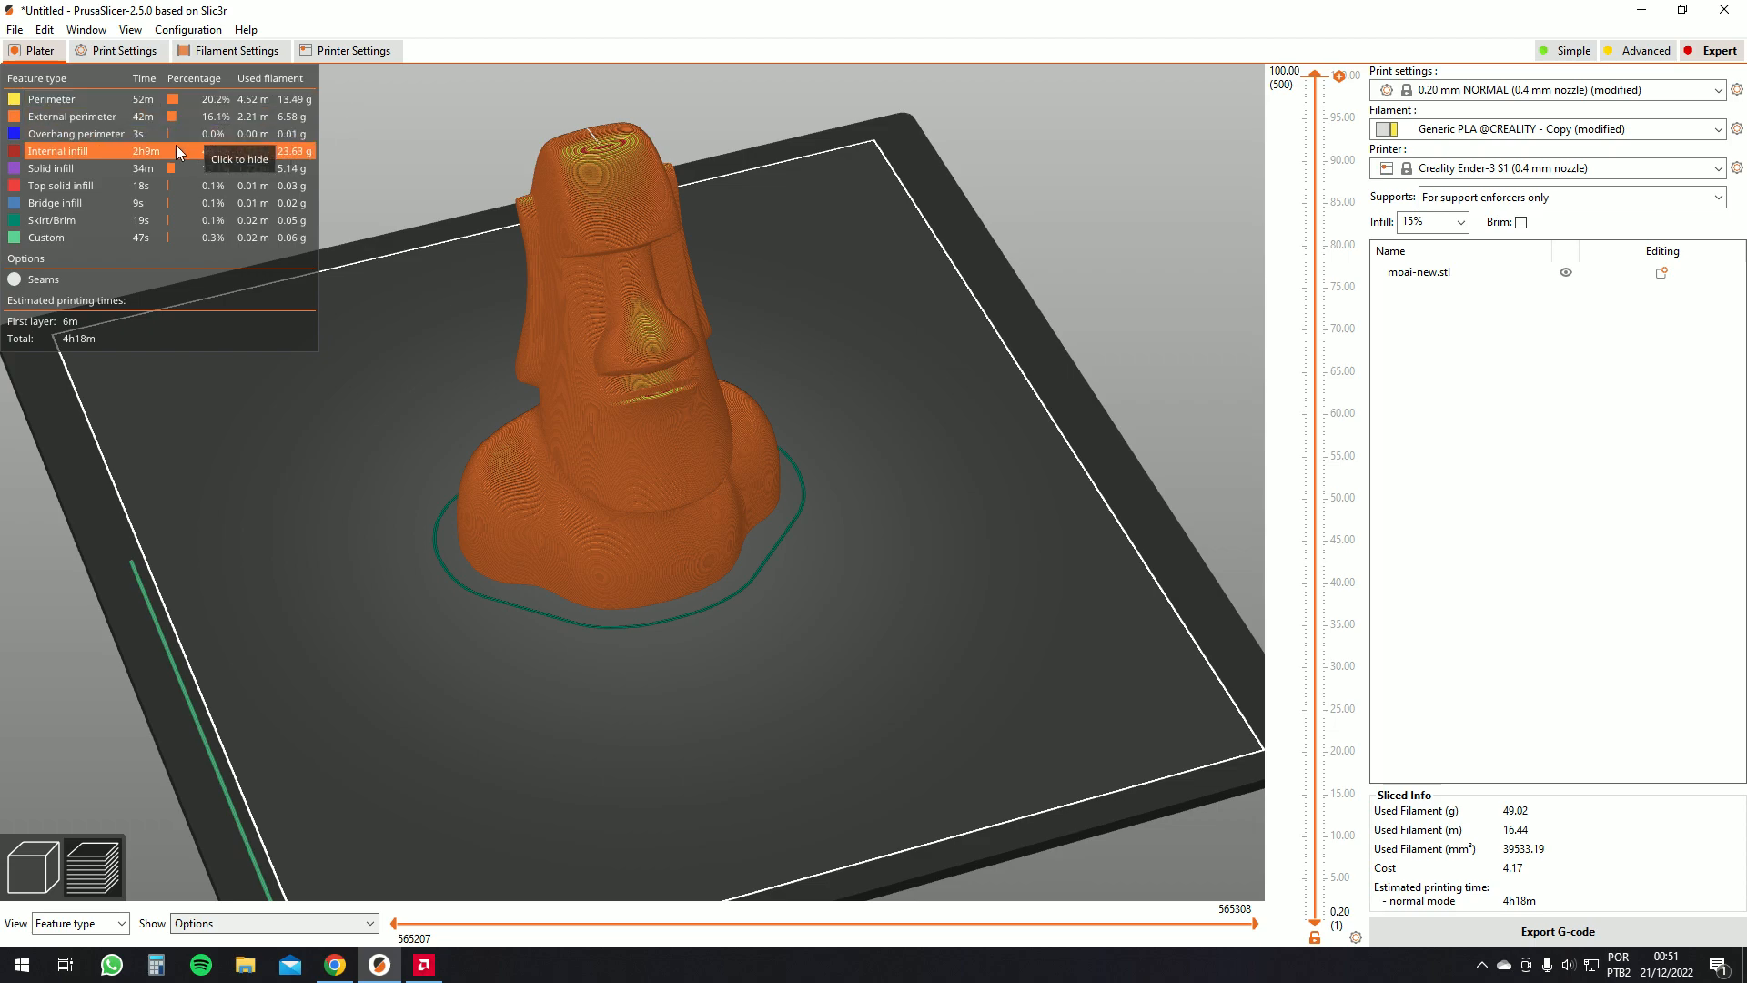
Orbit the sliced moai, toggle the external perimeter visibility, and lower the top layer limit to about 49.20 mm
left_click_drag(348, 258, 634, 419)
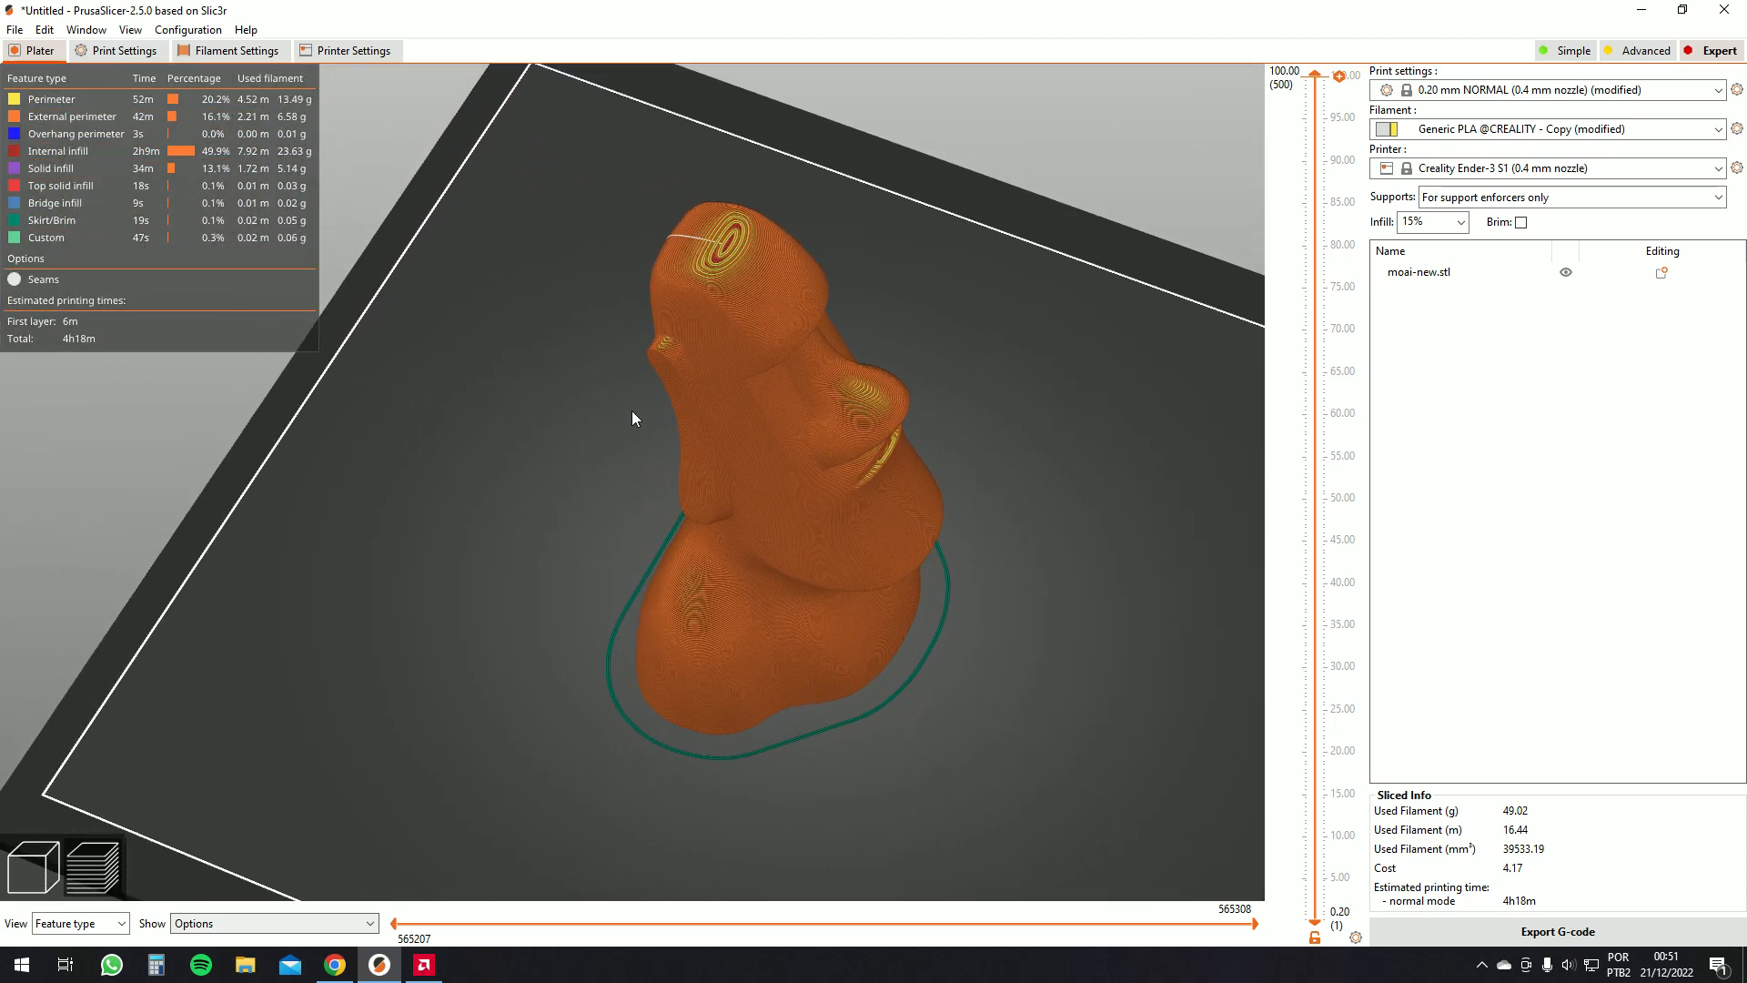
scroll(634, 414, "up", 2)
scroll(377, 275, "down", 1)
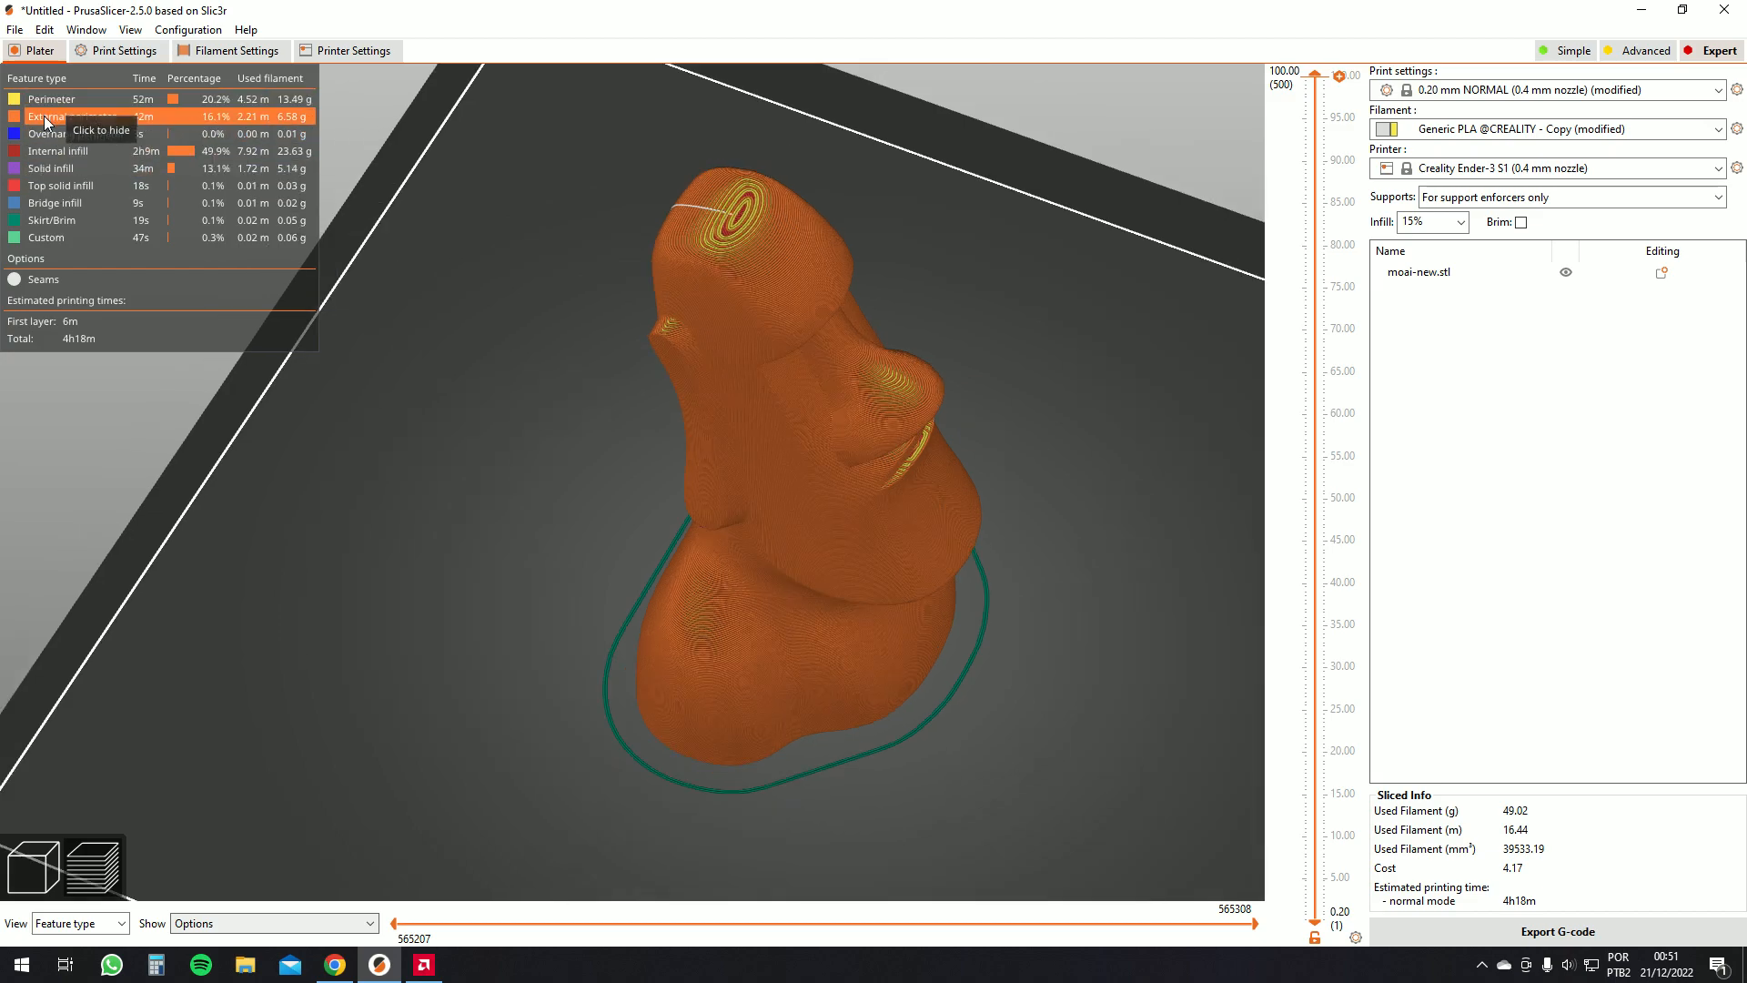
left_click(44, 117)
left_click_drag(417, 351, 642, 332)
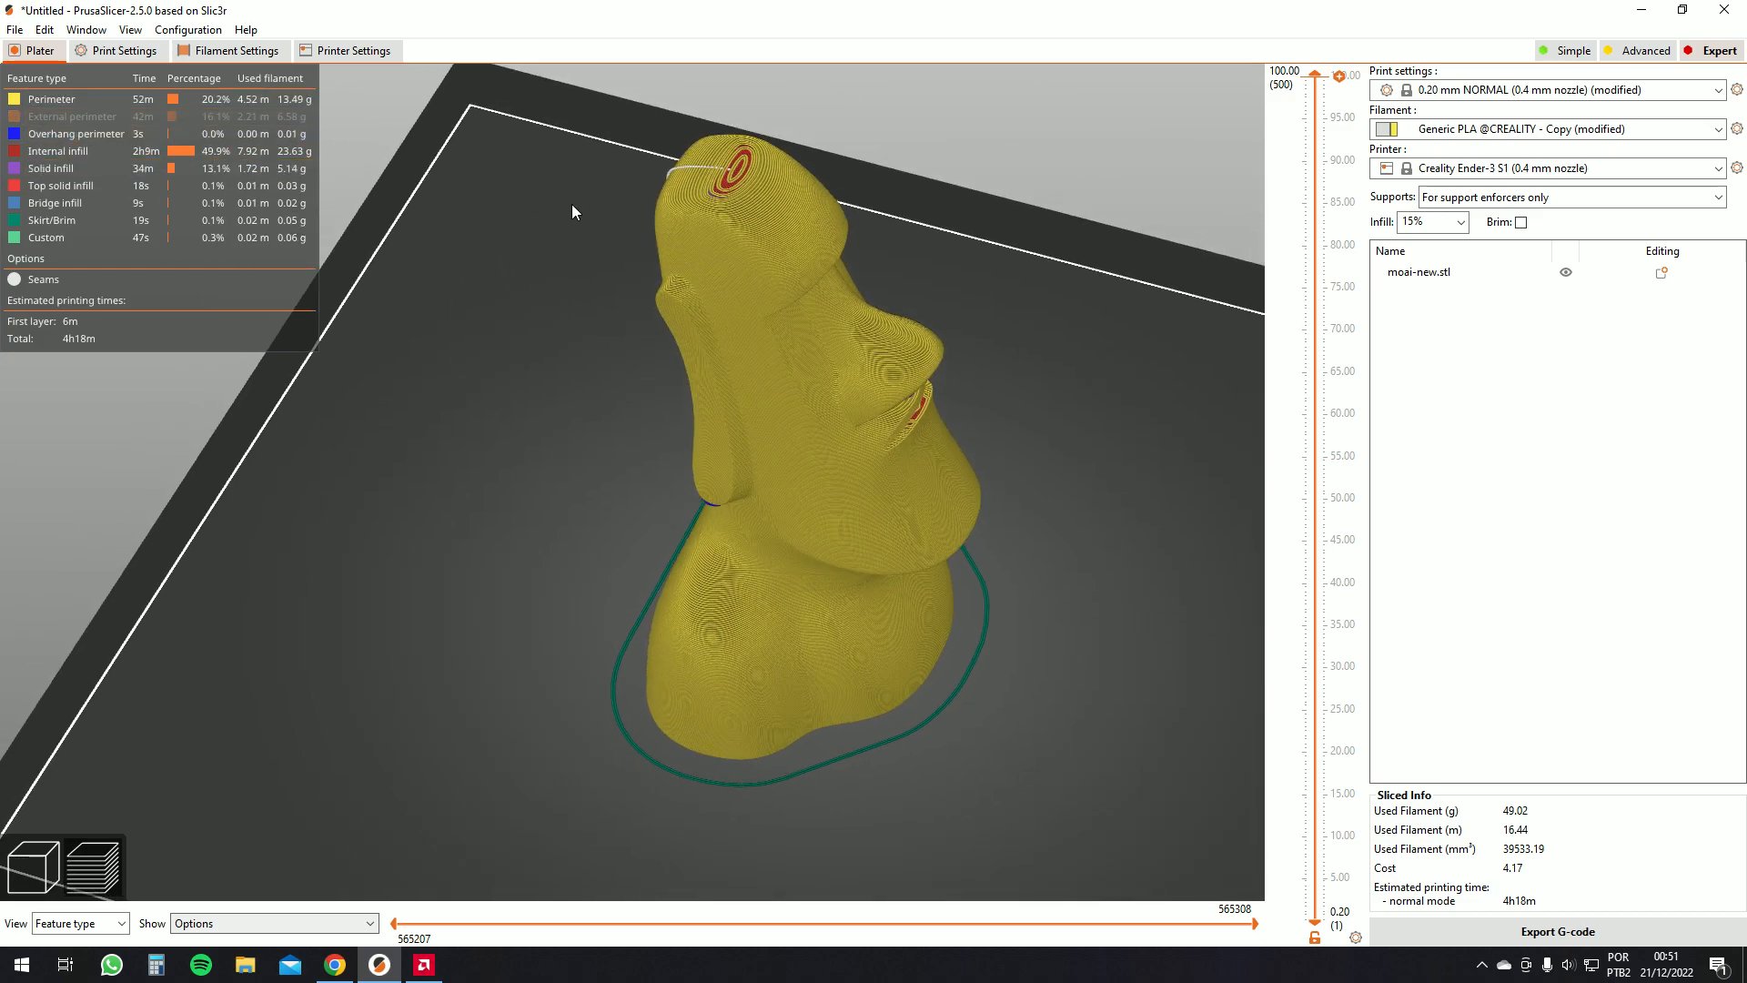
left_click(94, 115)
left_click(93, 113)
left_click(93, 114)
left_click_drag(1315, 75, 1417, 502)
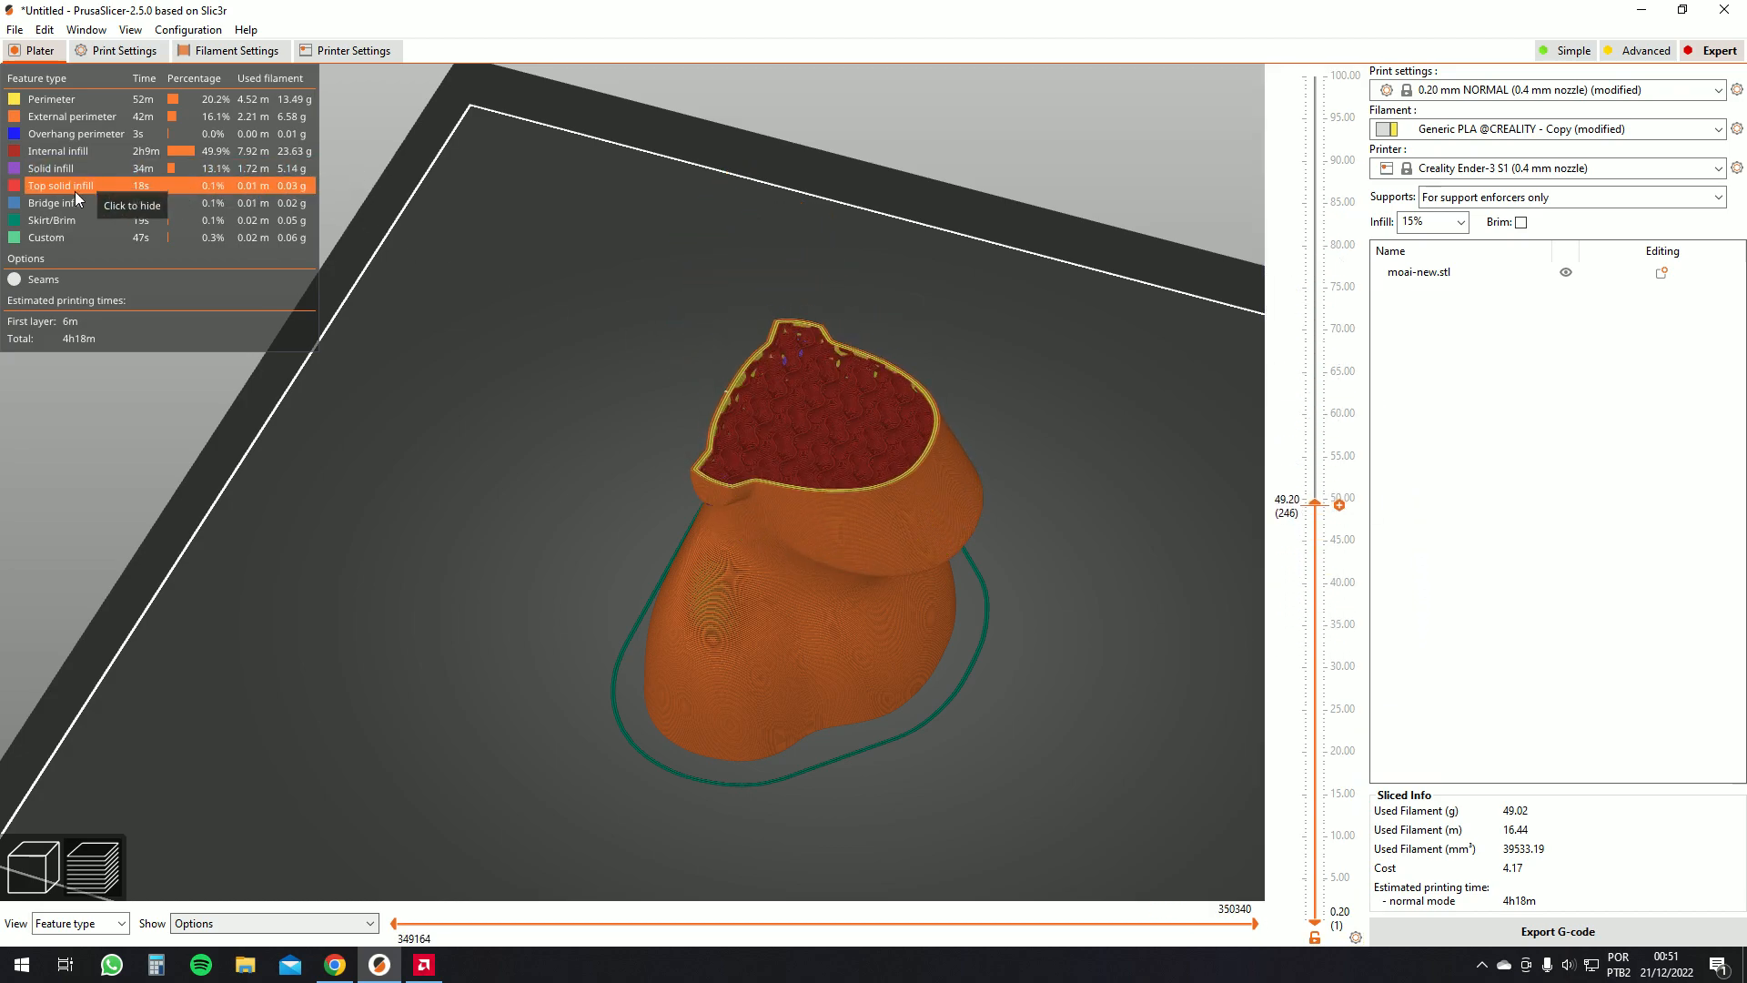
Inspect the cut-away top layer up close, hiding and reshowing the internal infill and bridge infill features
left_click_drag(725, 335, 735, 375)
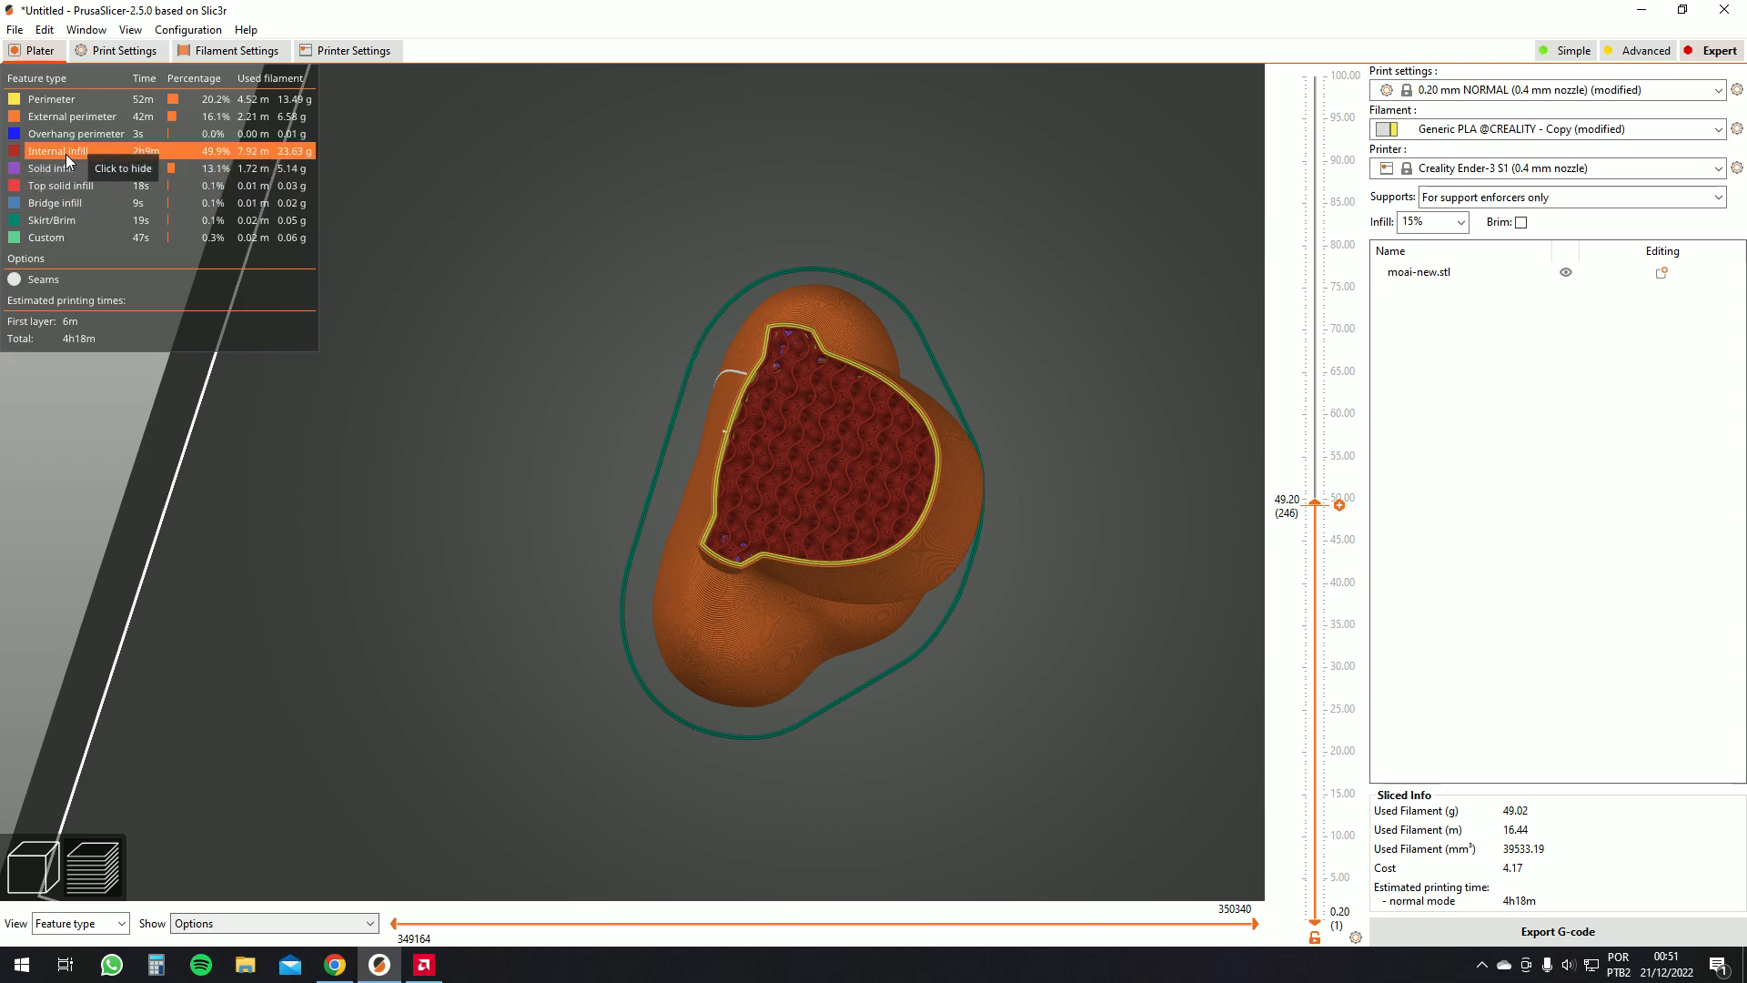
left_click(68, 154)
left_click_drag(525, 375, 1122, 416)
right_click_drag(987, 395, 740, 357)
scroll(615, 348, "up", 3)
scroll(615, 348, "down", 4)
scroll(828, 335, "up", 5)
scroll(827, 342, "down", 3)
left_click_drag(817, 351, 937, 343)
left_click_drag(539, 428, 974, 194)
scroll(910, 182, "up", 5)
scroll(870, 178, "down", 6)
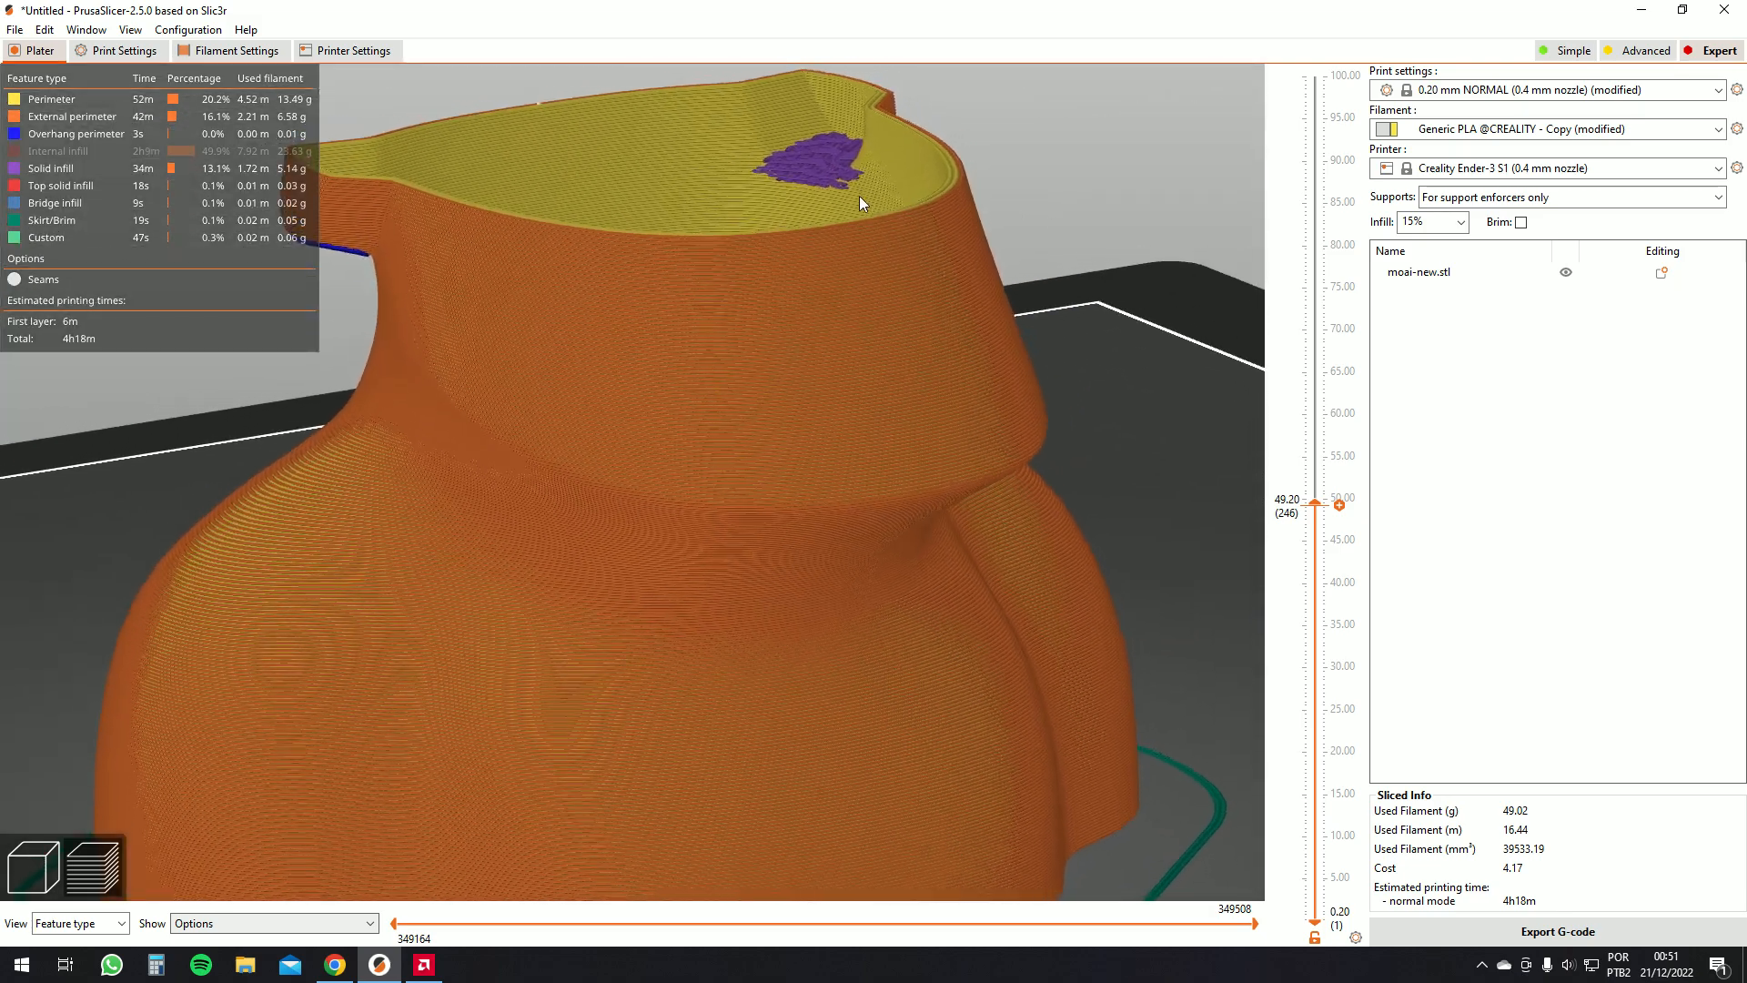
left_click_drag(779, 315, 725, 359)
left_click(27, 151)
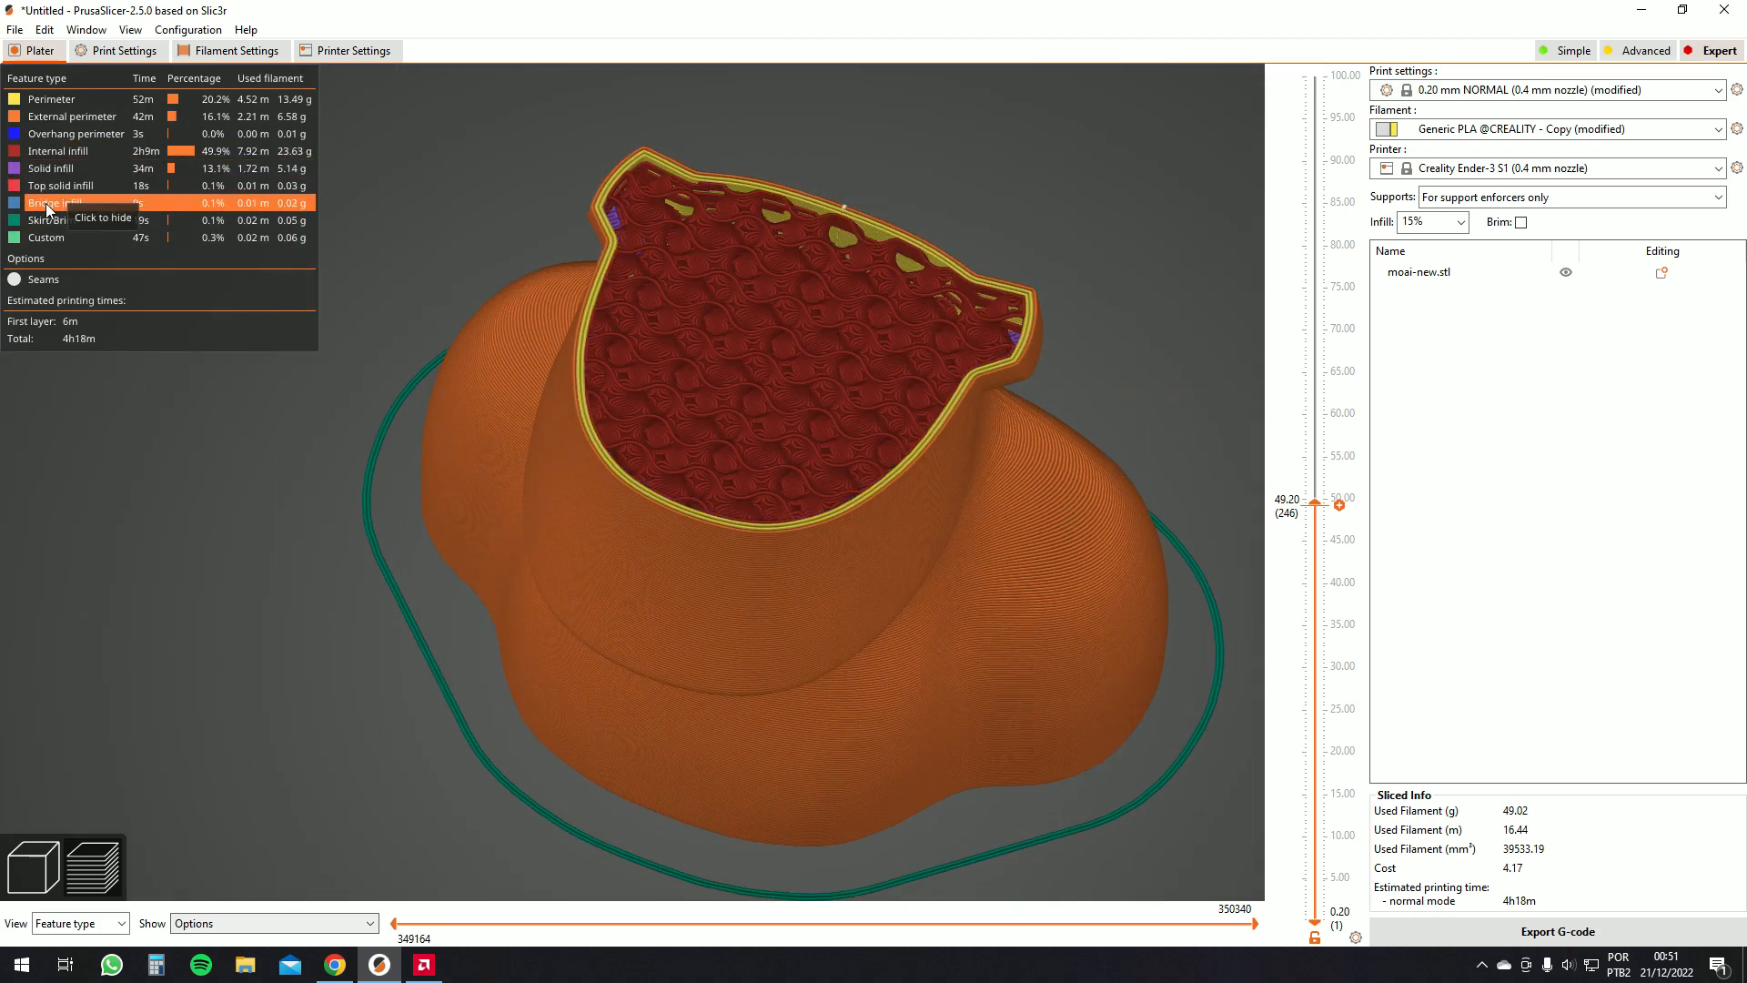
left_click(69, 205)
left_click(70, 206)
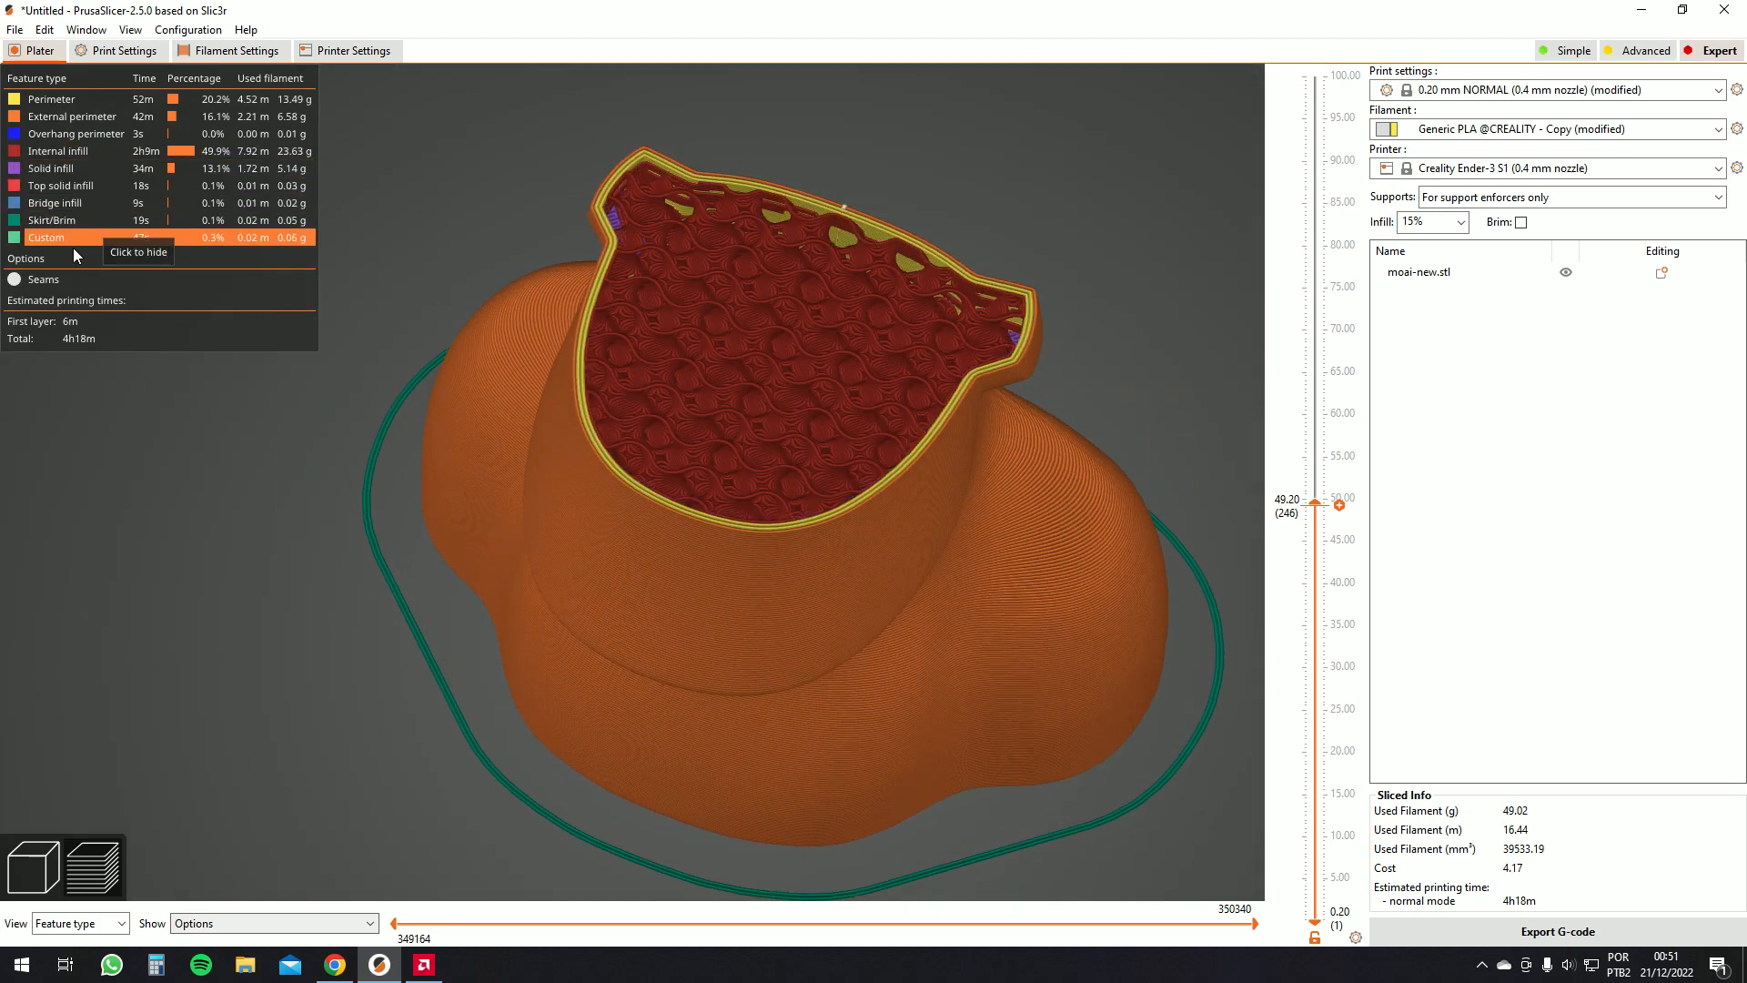
left_click_drag(382, 172, 227, 222)
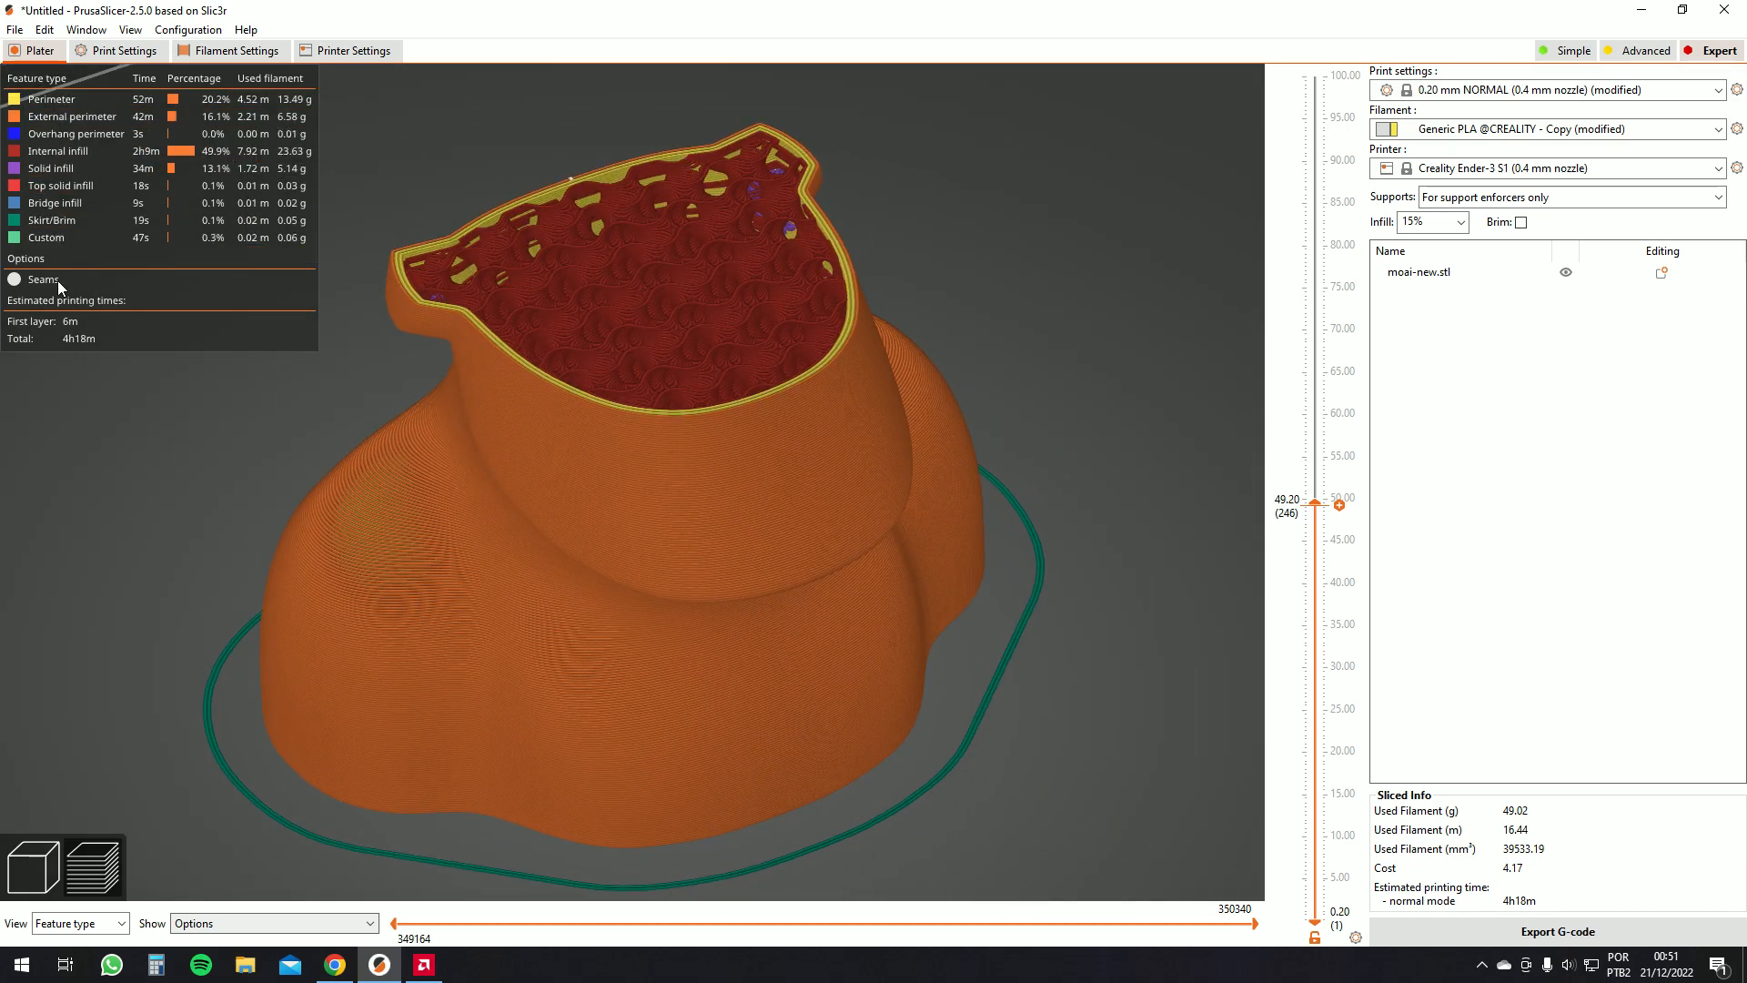
Switch the preview to show layer height and raise the top layer limit back to full height
left_click_drag(321, 349, 253, 524)
left_click(104, 933)
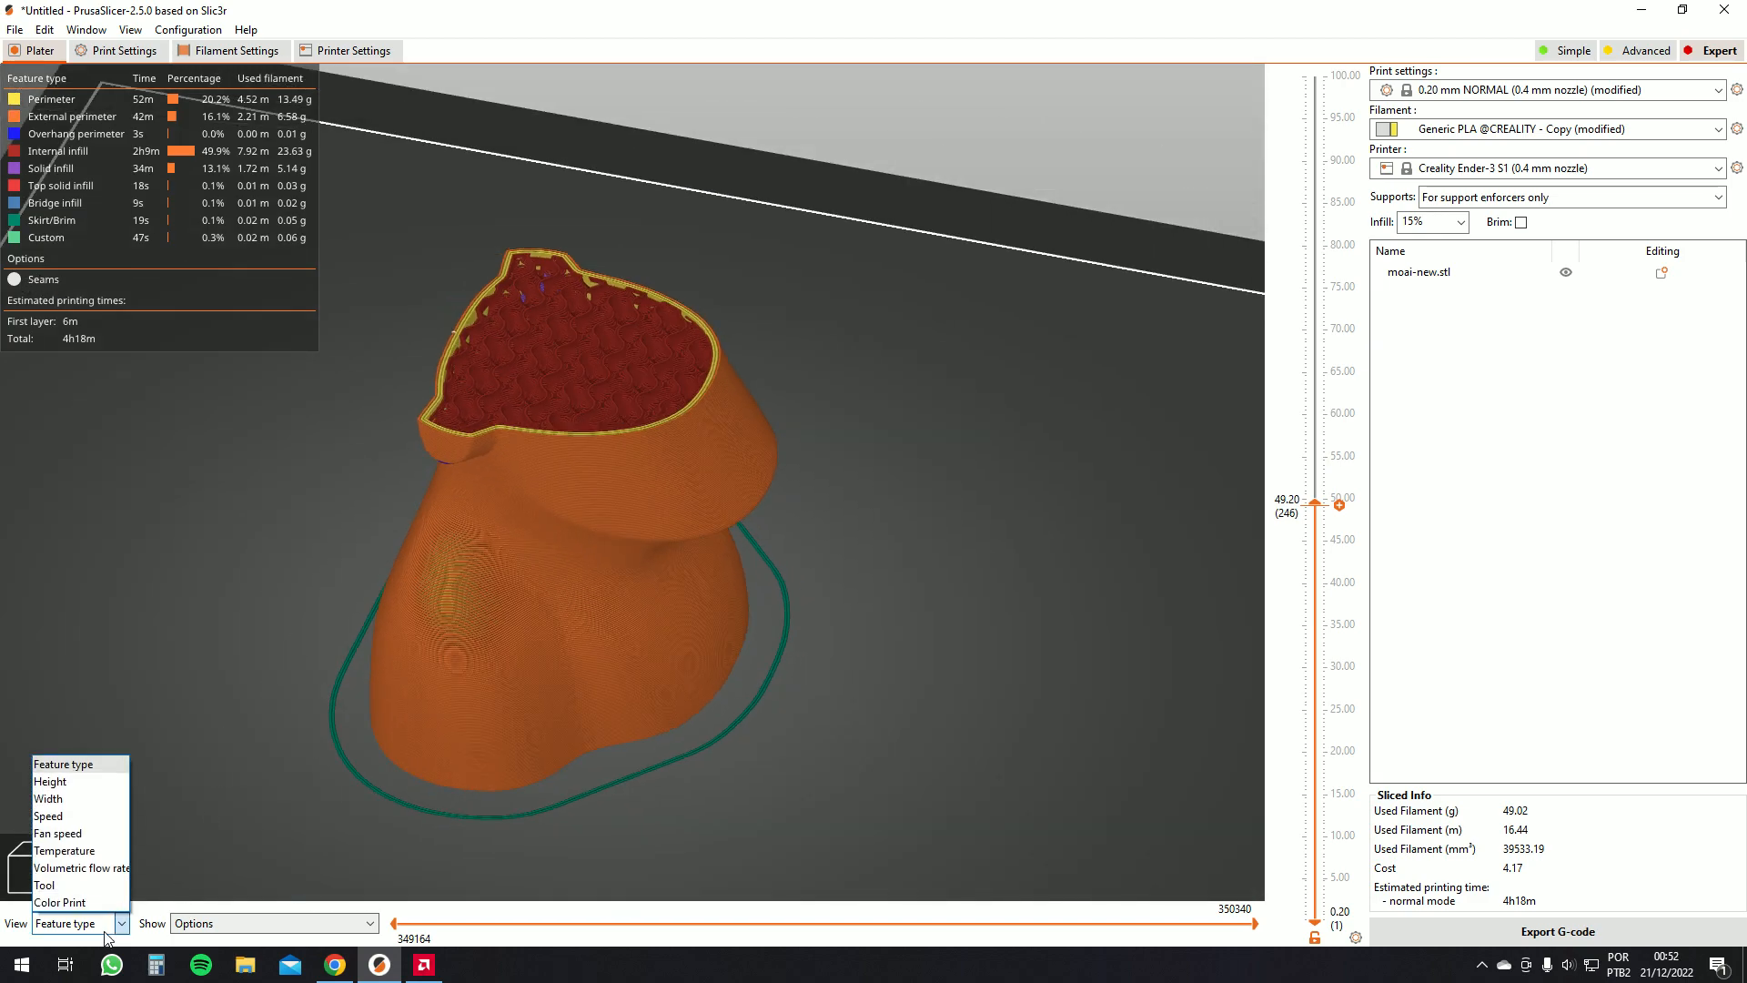
left_click(69, 781)
left_click_drag(197, 313, 350, 371)
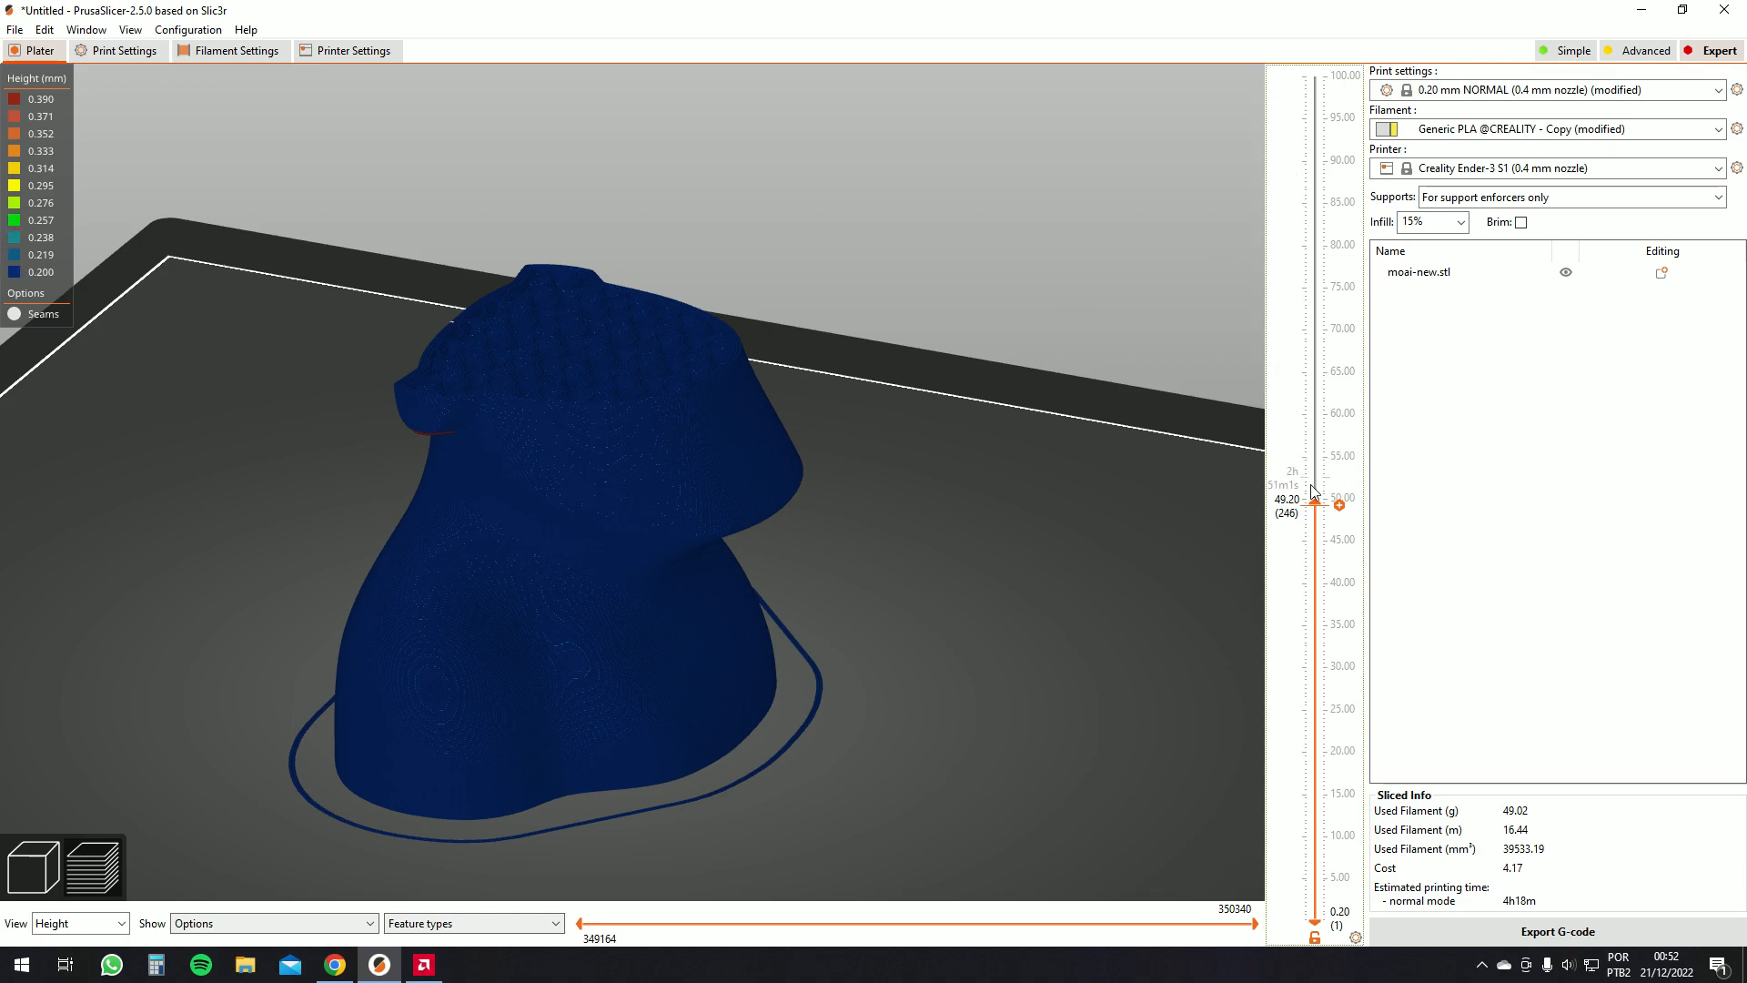
left_click_drag(1315, 503, 1248, 27)
scroll(95, 792, "down", 3)
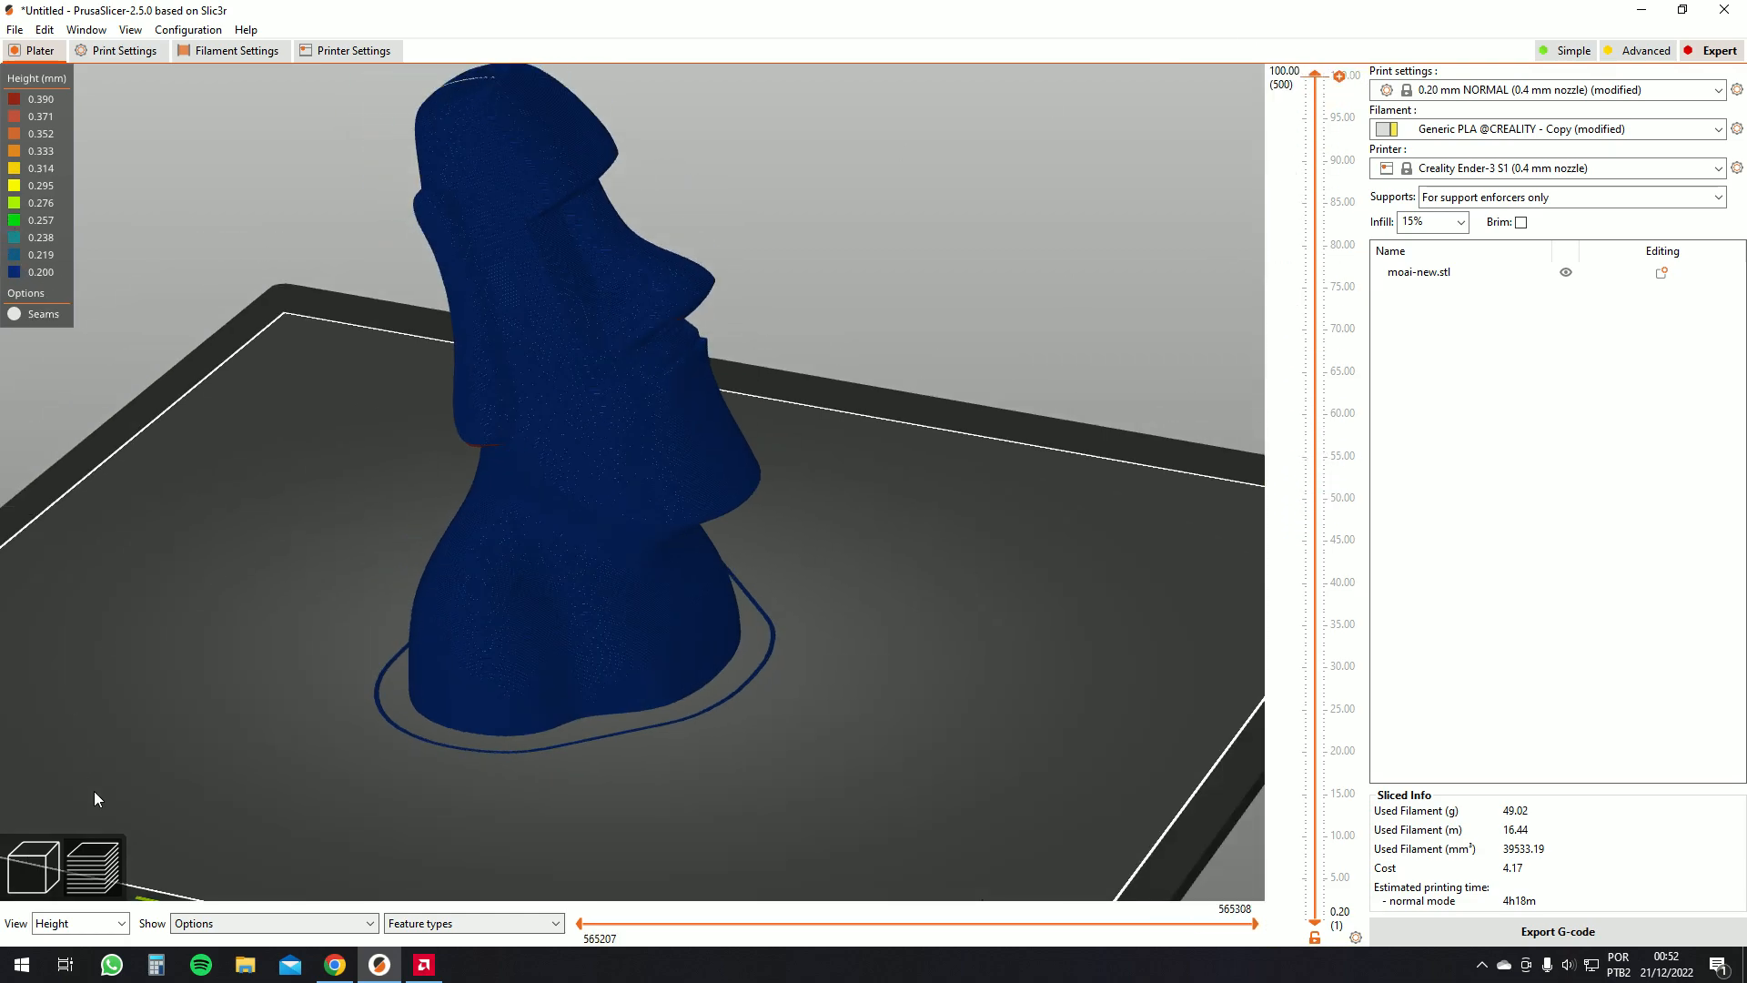
Switch the preview to show line width, then print speed, and orbit the model
left_click(91, 923)
left_click(74, 855)
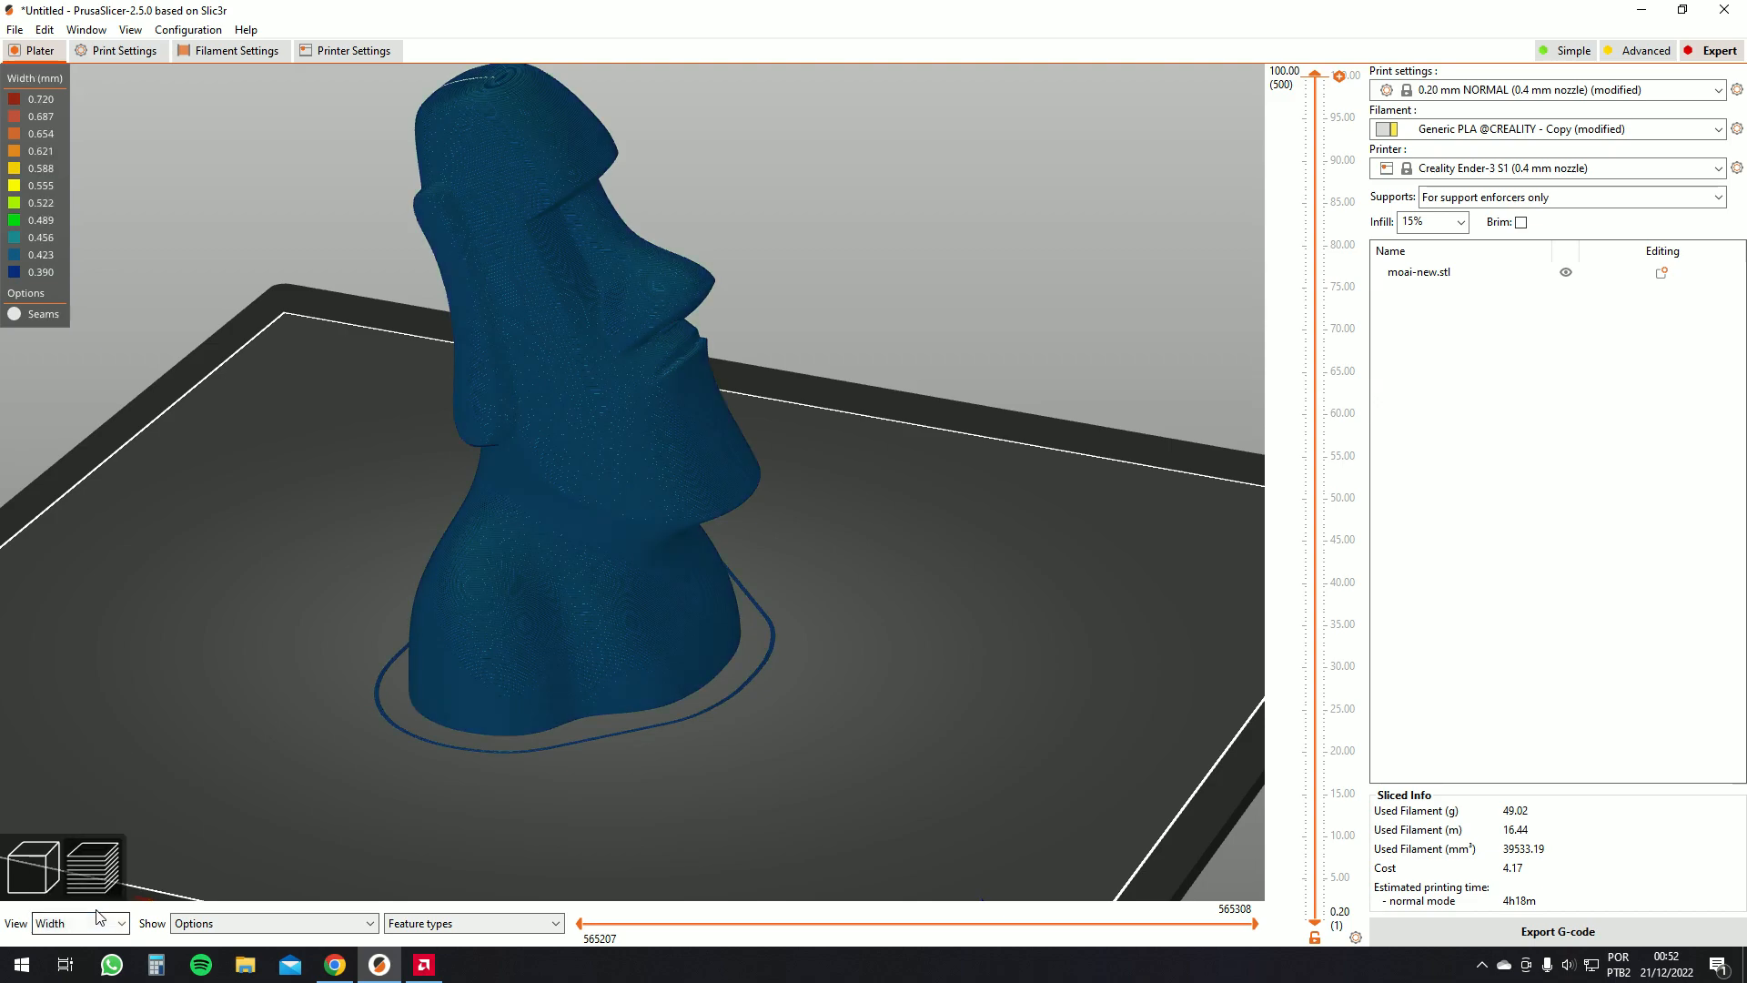
left_click(100, 922)
left_click(48, 816)
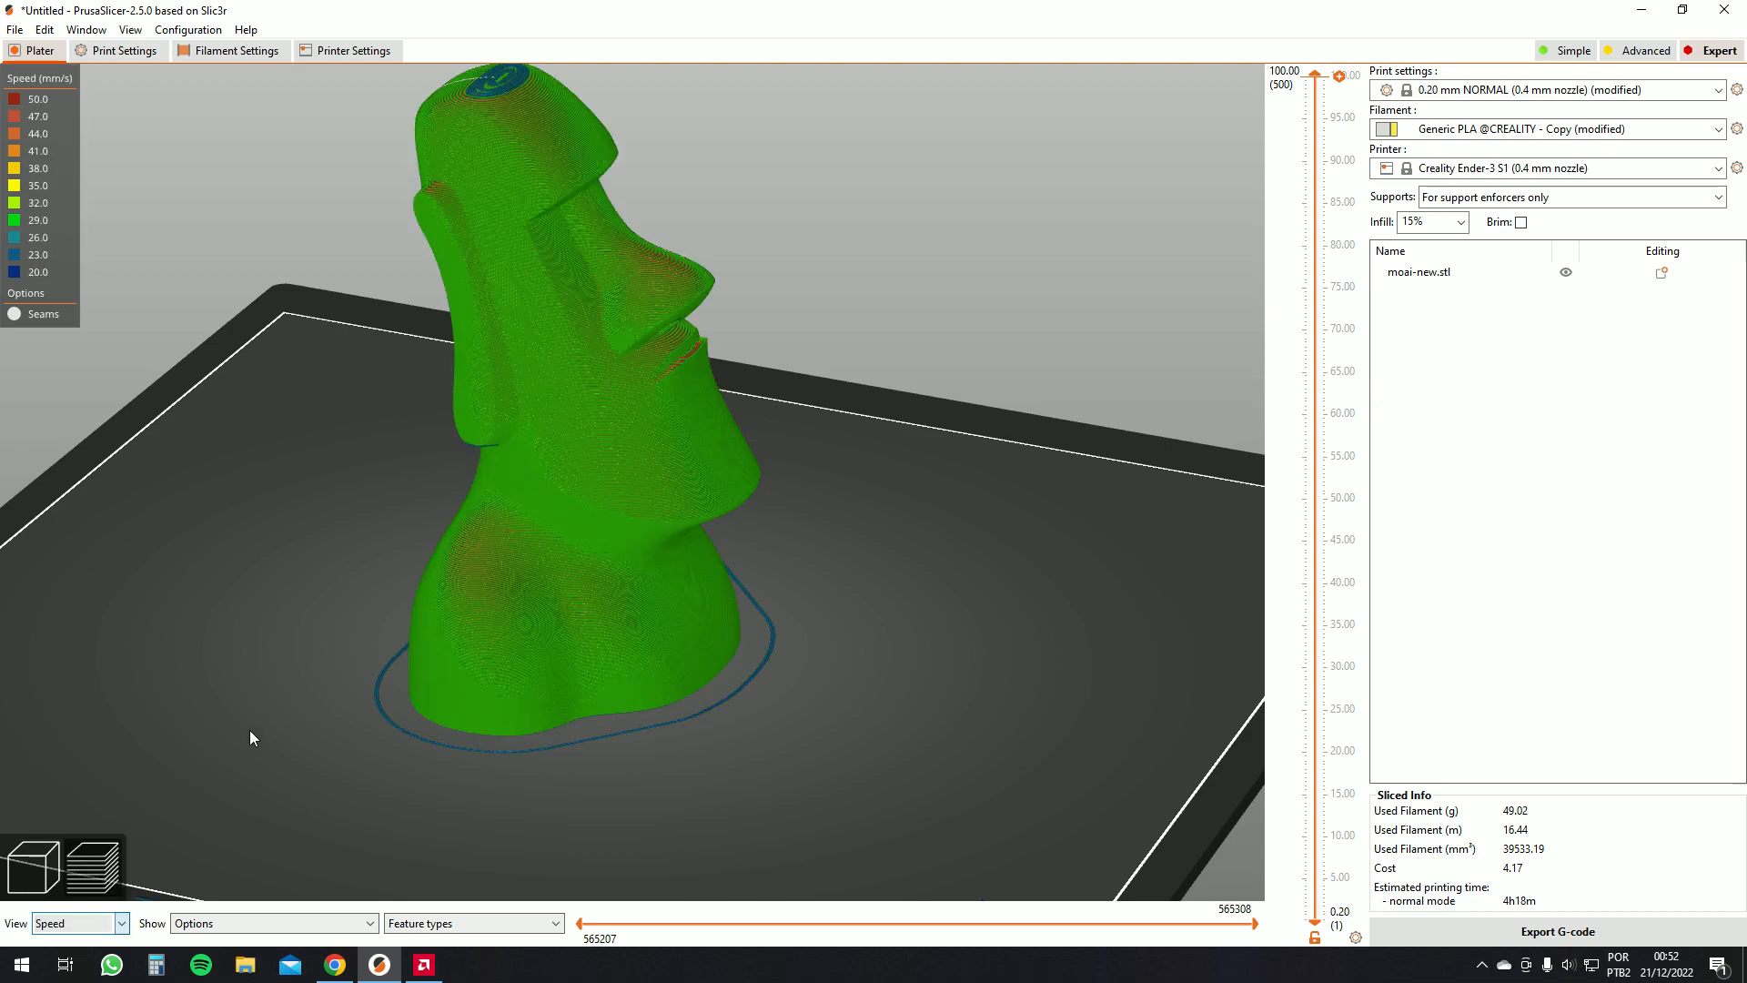
left_click_drag(282, 724, 248, 313)
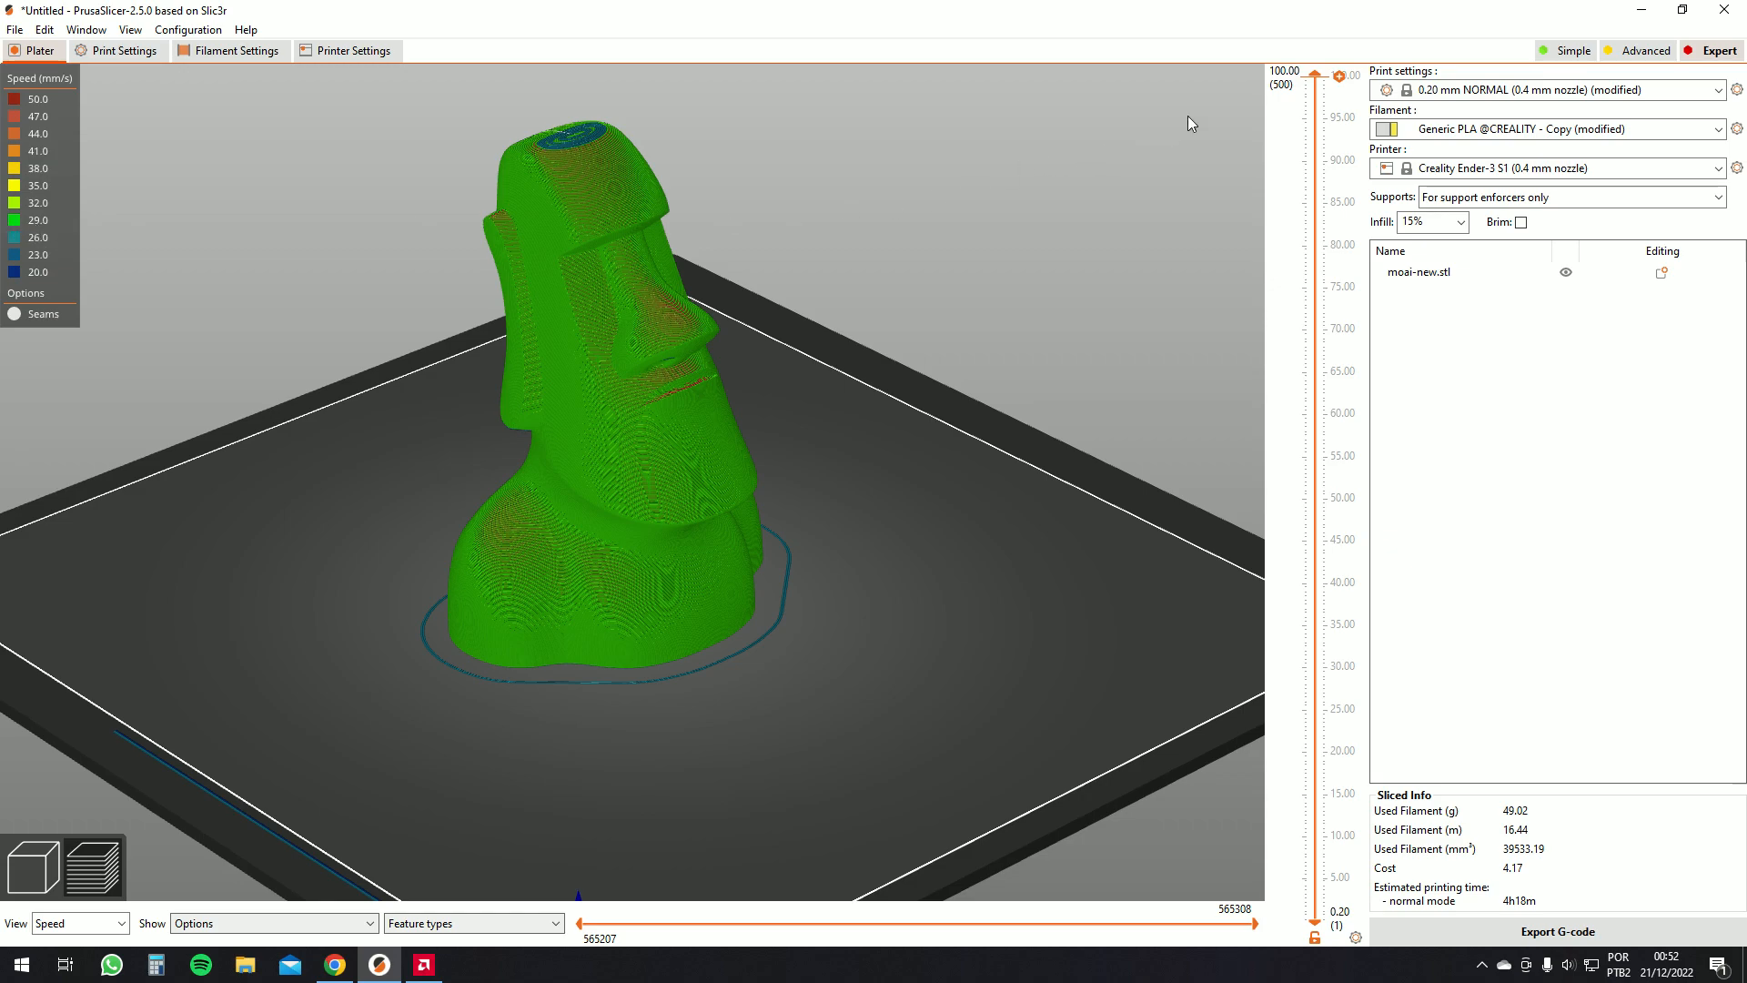
Examine the speed colouring, lowering the top layer limit to about 84.20 mm and restoring full height
left_click_drag(1315, 81, 1315, 208)
left_click_drag(919, 273, 555, 195)
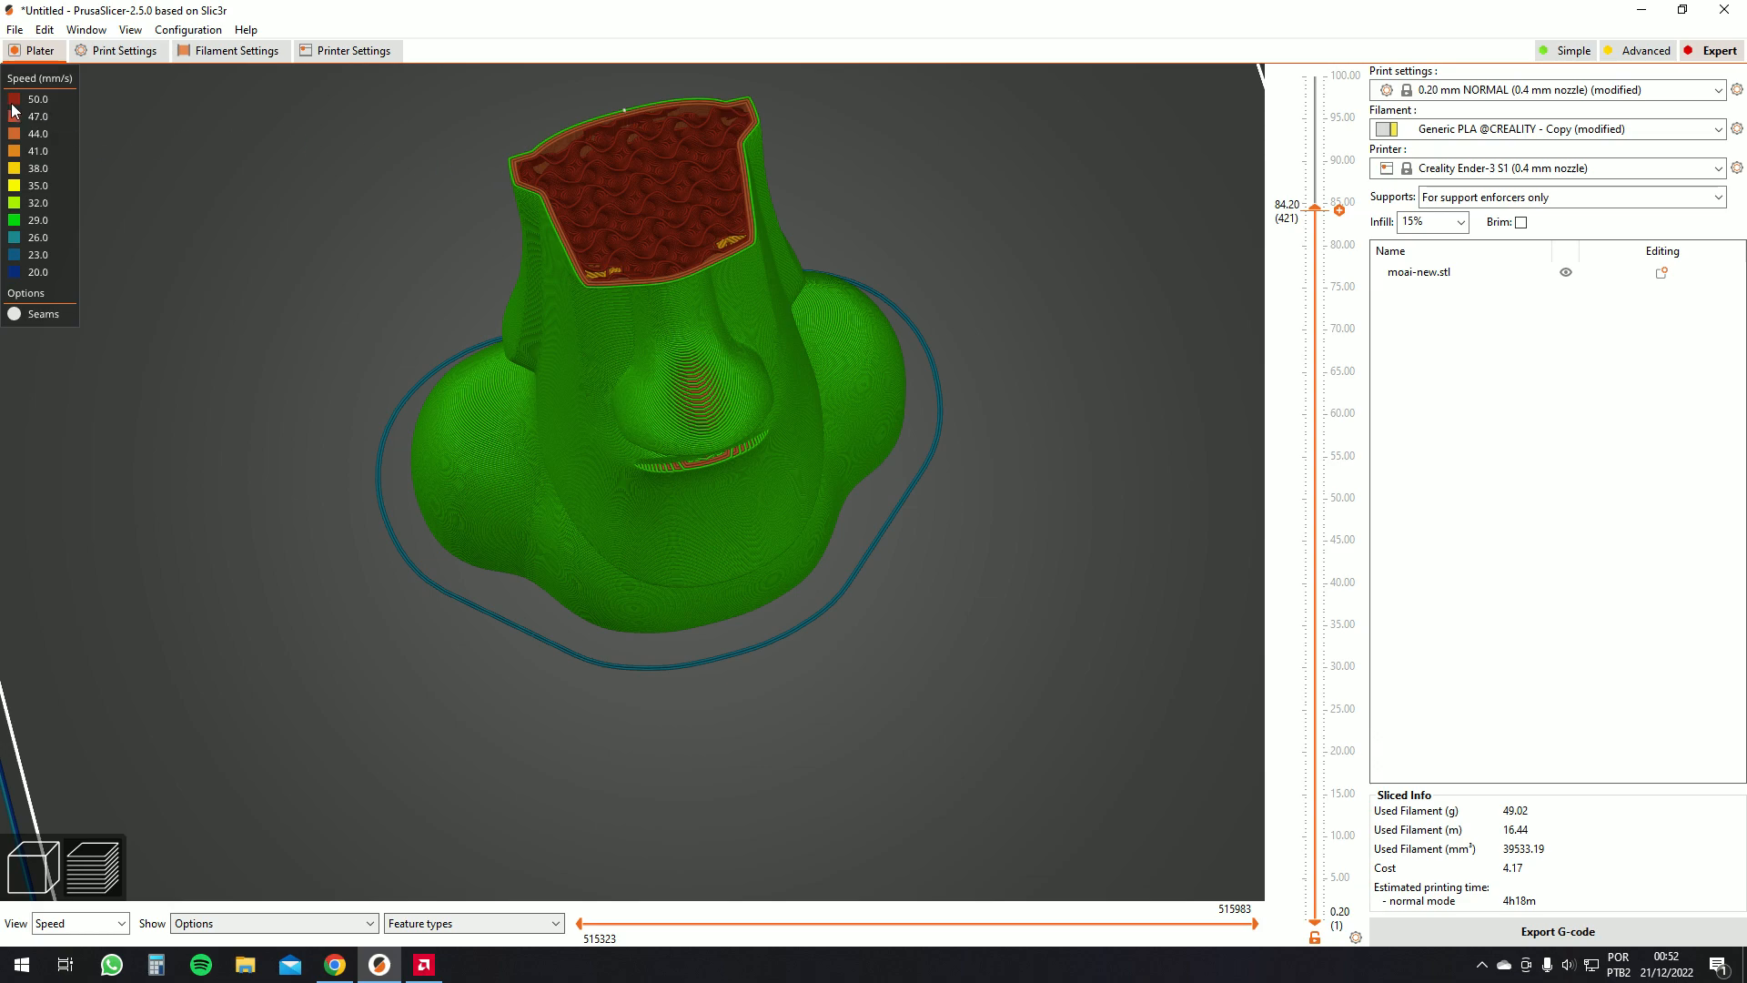
scroll(682, 184, "up", 4)
right_click_drag(648, 220, 751, 537)
scroll(693, 462, "up", 6)
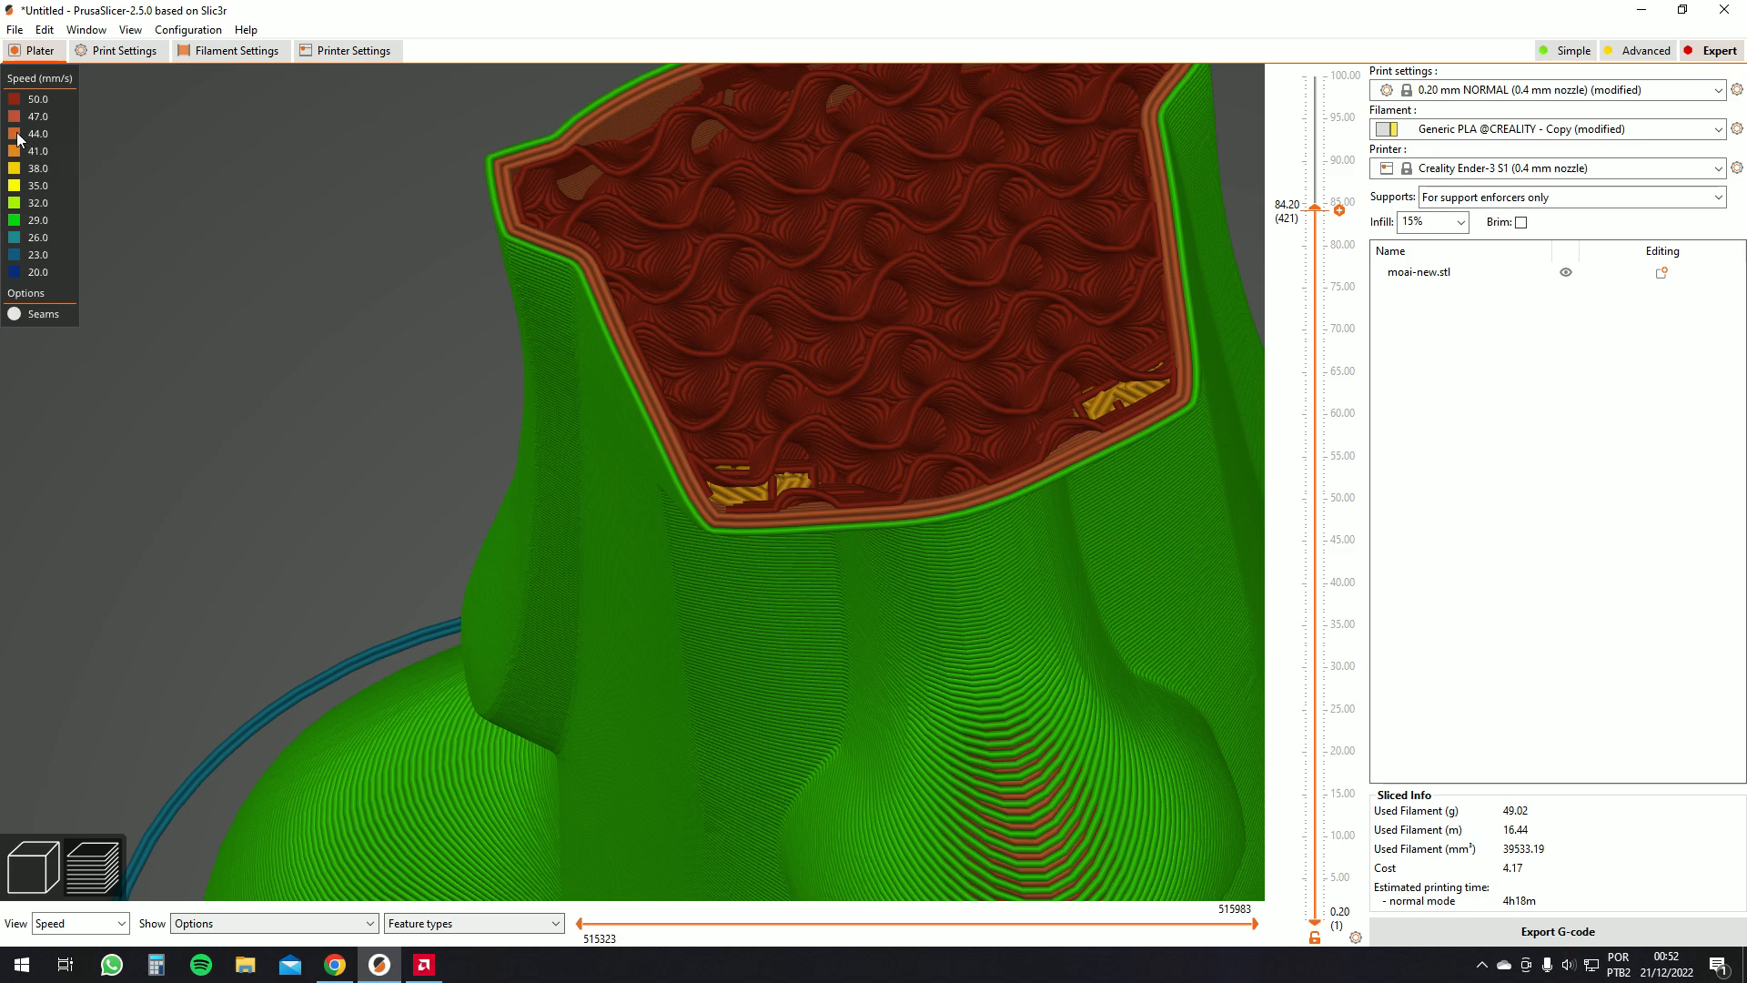
scroll(773, 382, "down", 10)
left_click_drag(936, 461, 1006, 367)
scroll(823, 466, "up", 12)
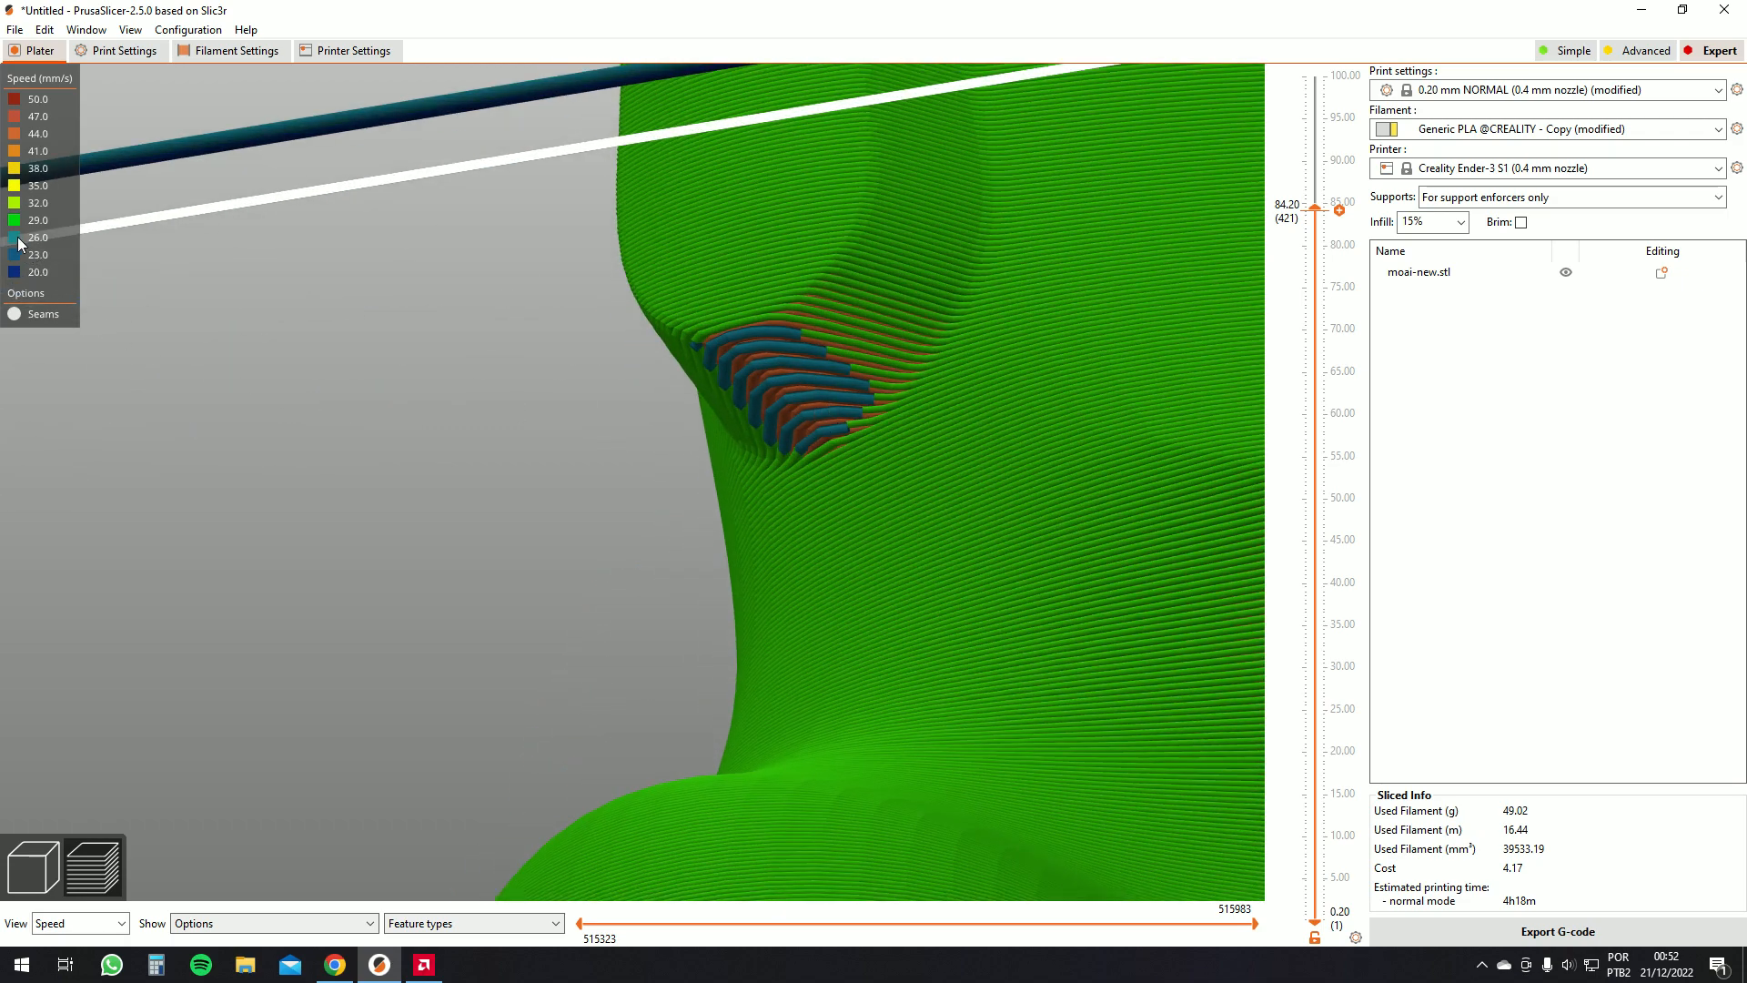
scroll(819, 392, "down", 10)
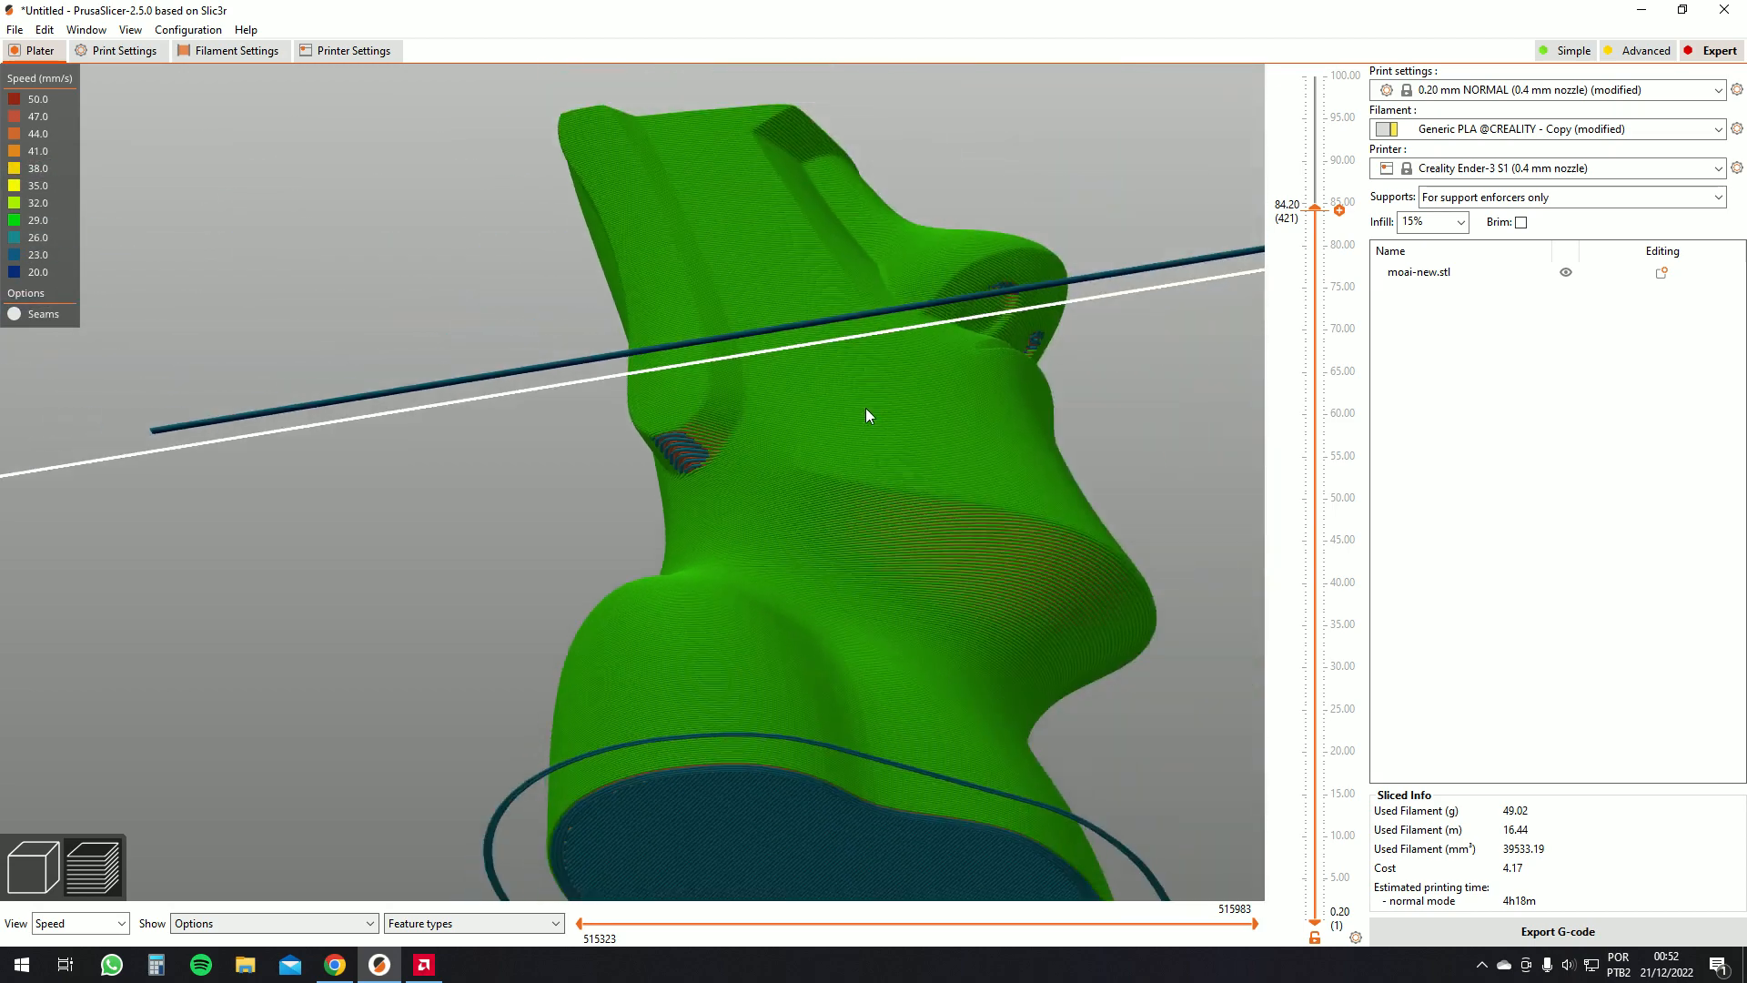
left_click_drag(920, 452, 910, 510)
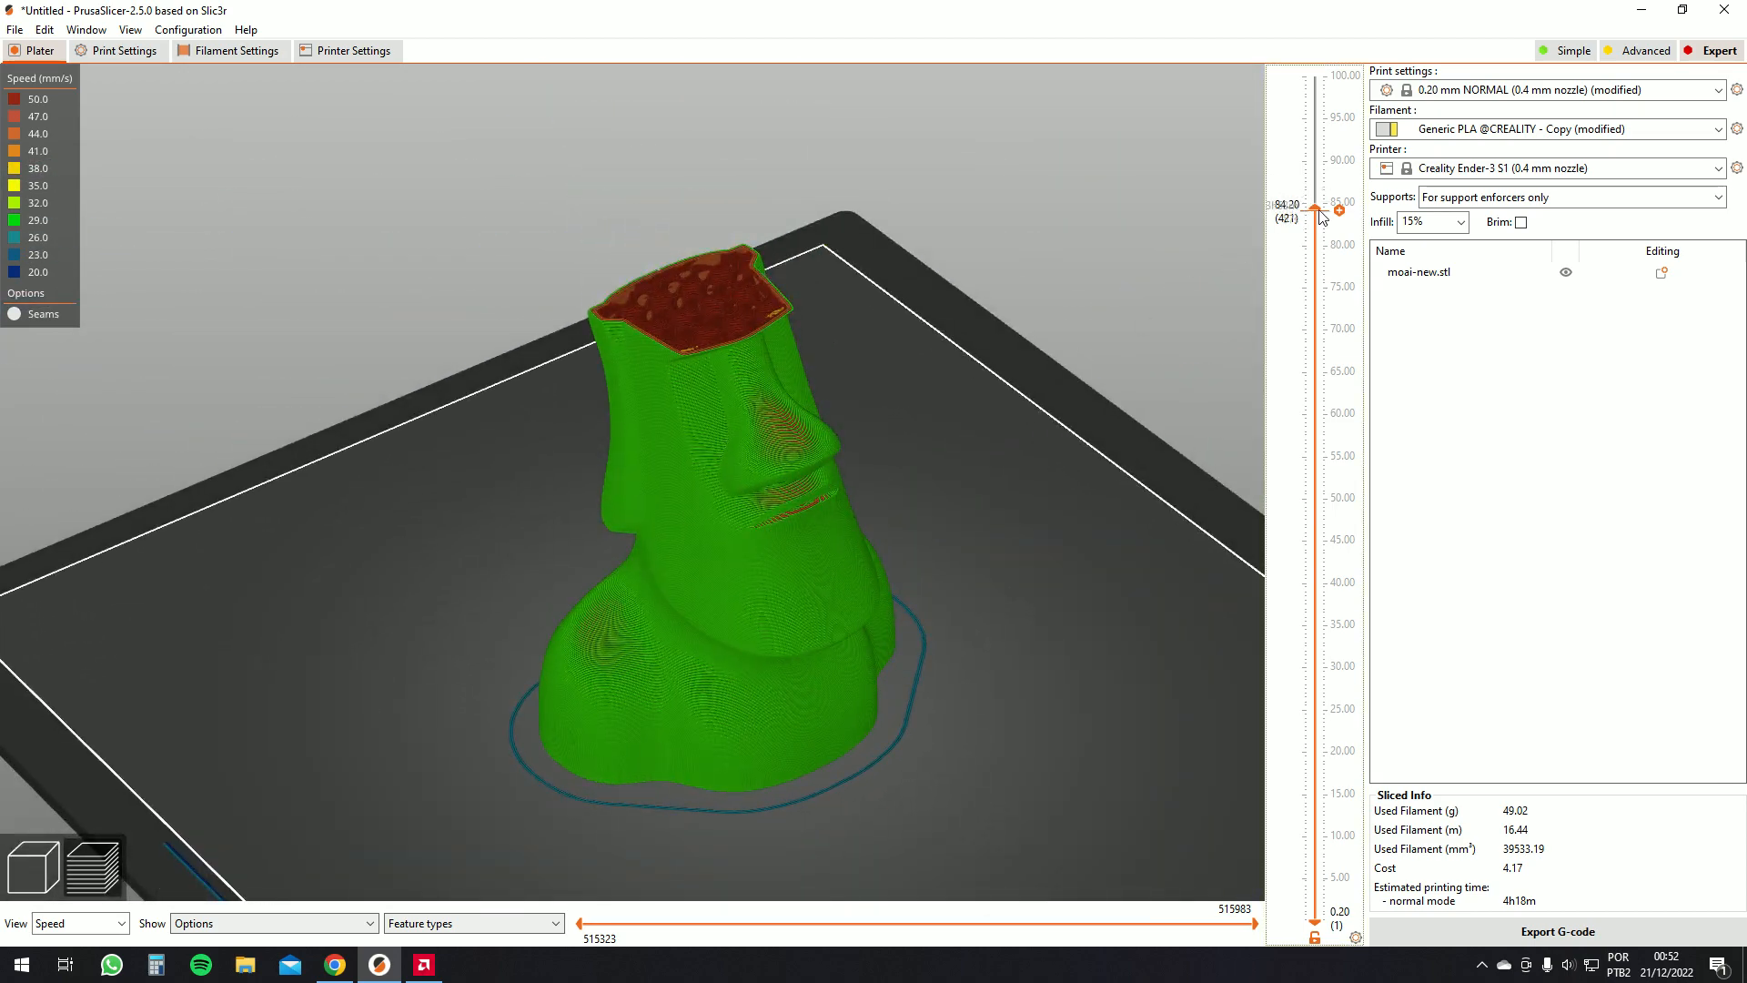
left_click_drag(1315, 208, 1315, 74)
left_click_drag(1011, 314, 1067, 300)
scroll(691, 206, "up", 6)
scroll(706, 146, "down", 2)
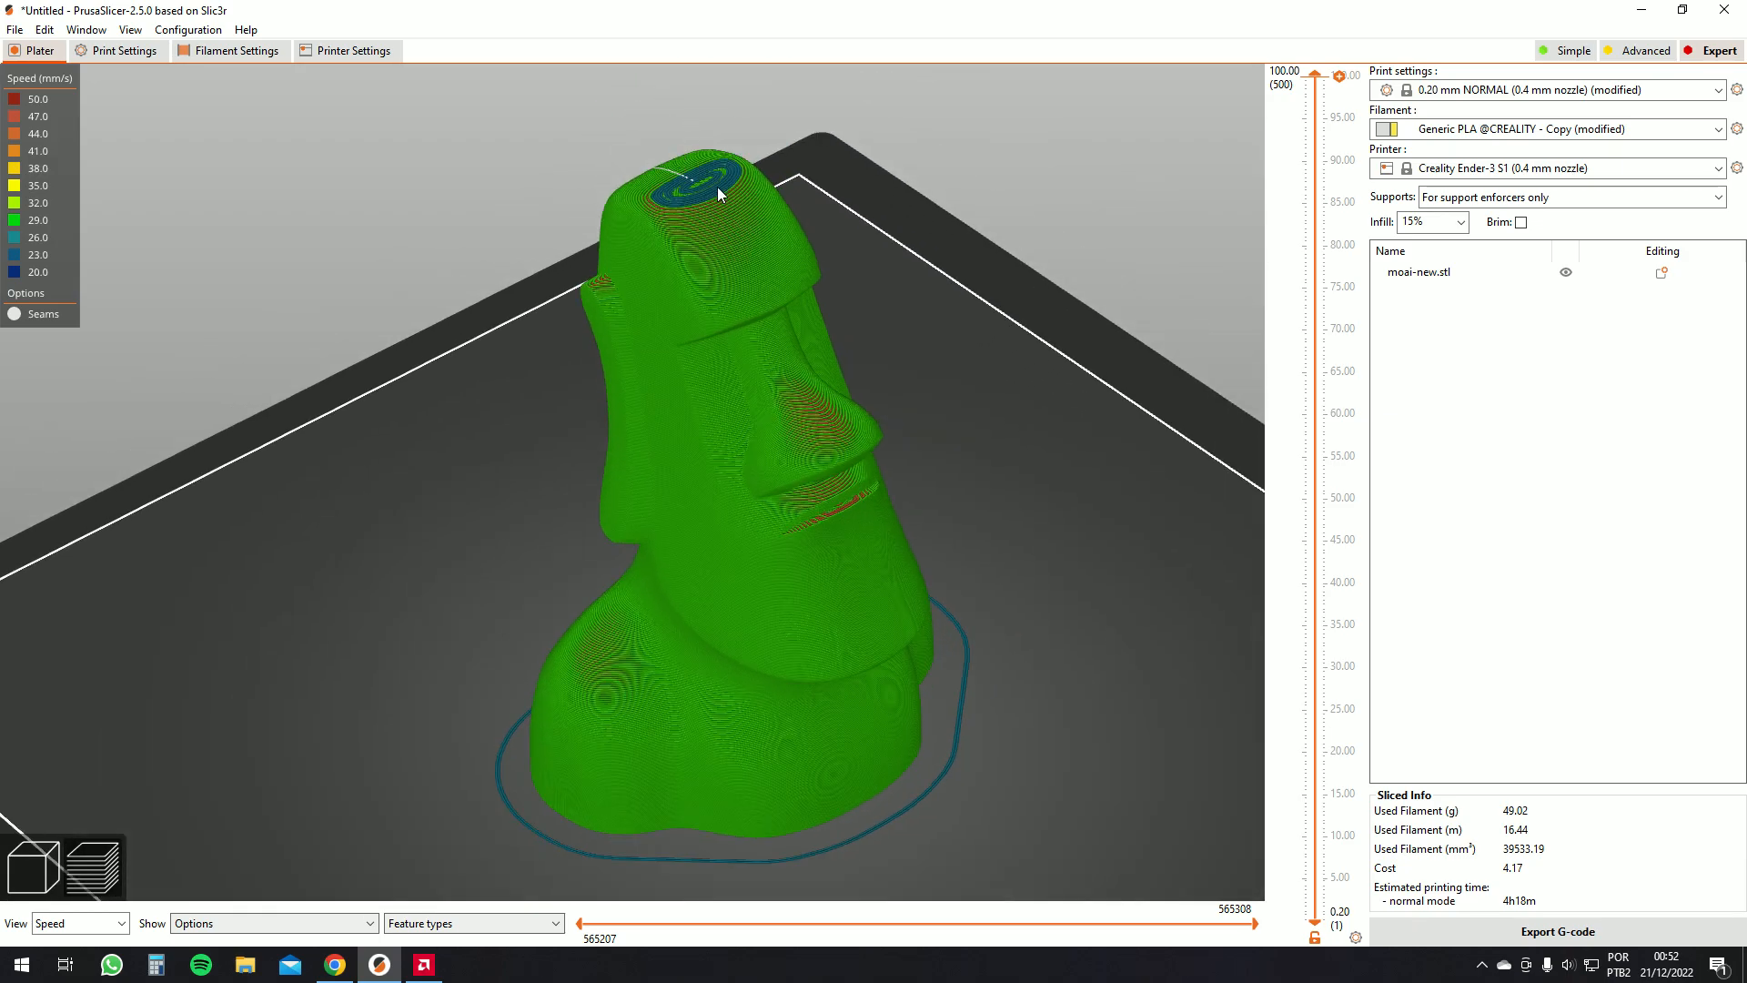
left_click_drag(720, 195, 940, 267)
left_click_drag(996, 247, 828, 259)
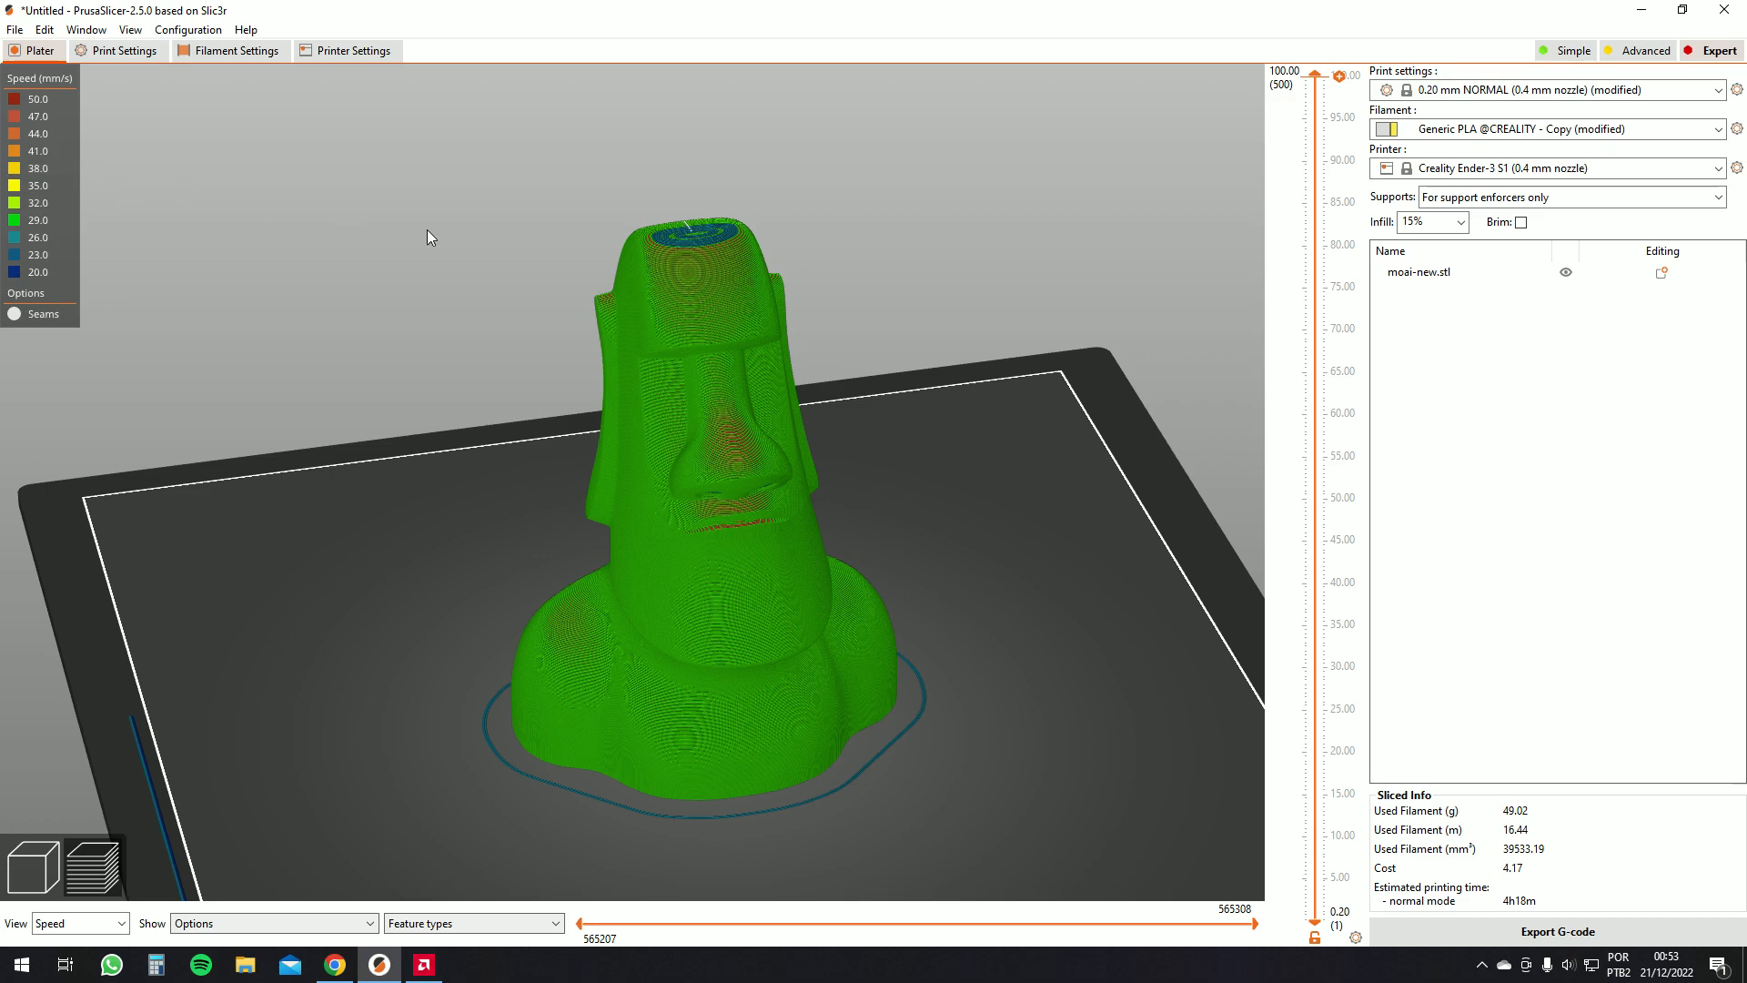
scroll(674, 300, "up", 1)
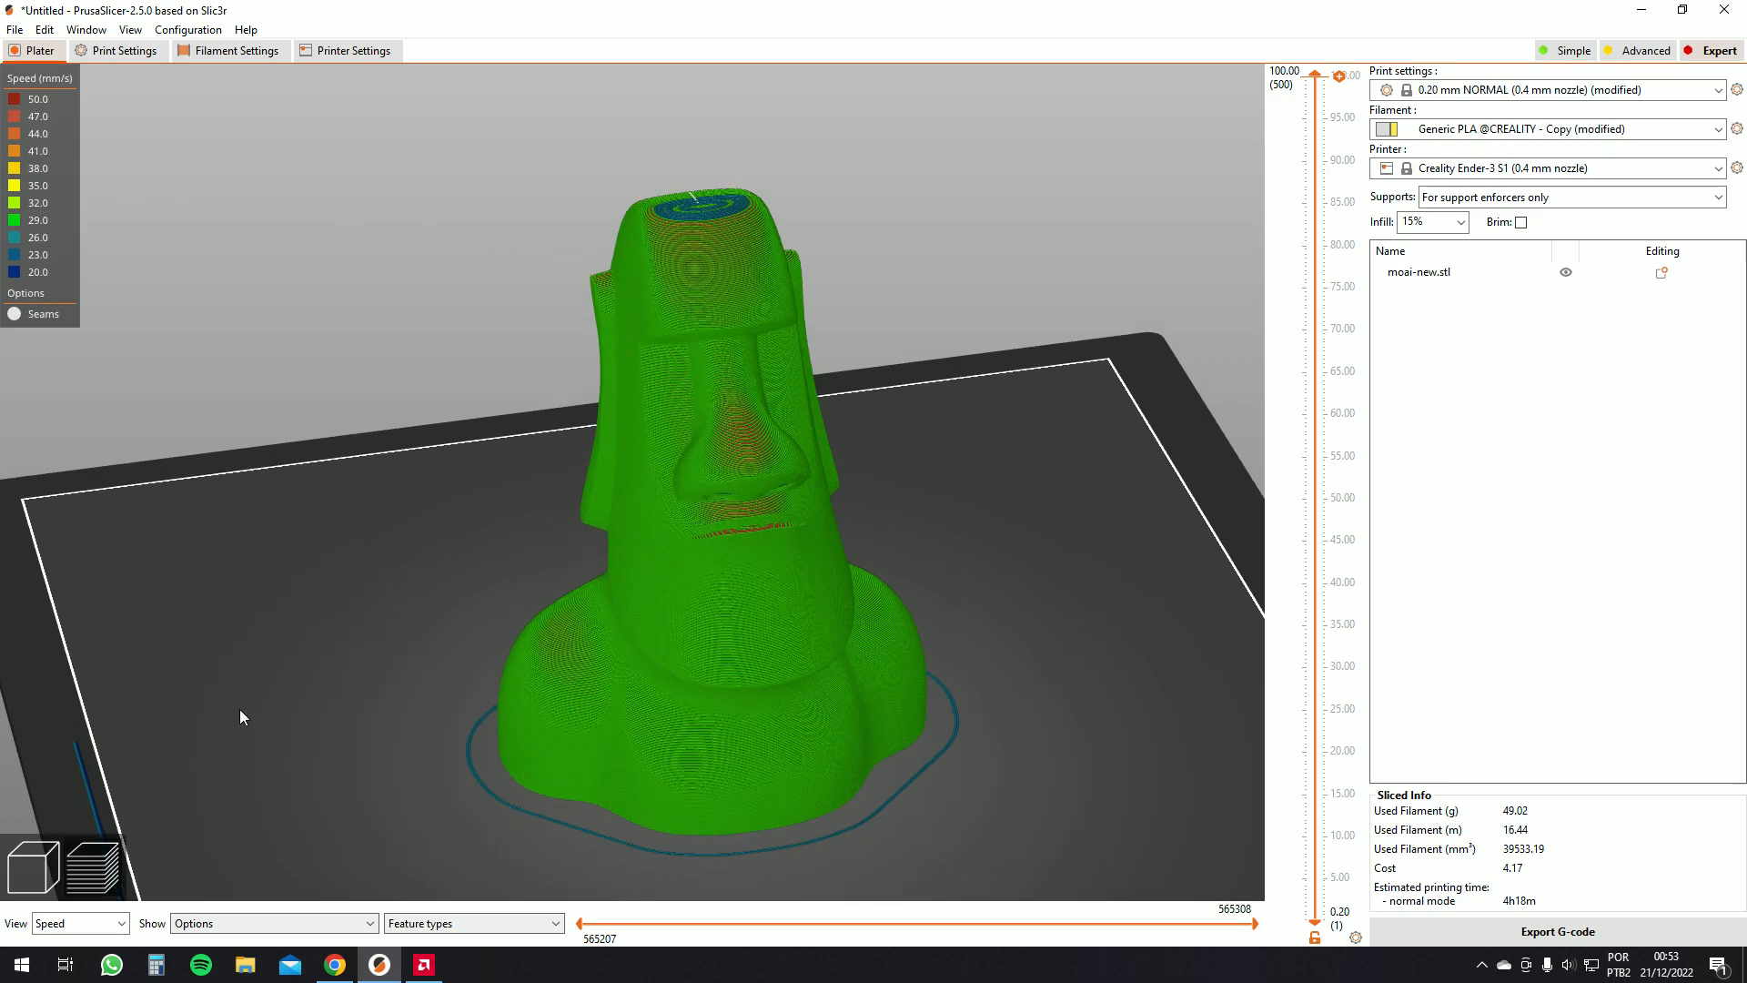
Switch the preview to show fan speed and zoom in on the moai's base and skirt
left_click(114, 921)
left_click(55, 831)
left_click_drag(210, 796, 78, 499)
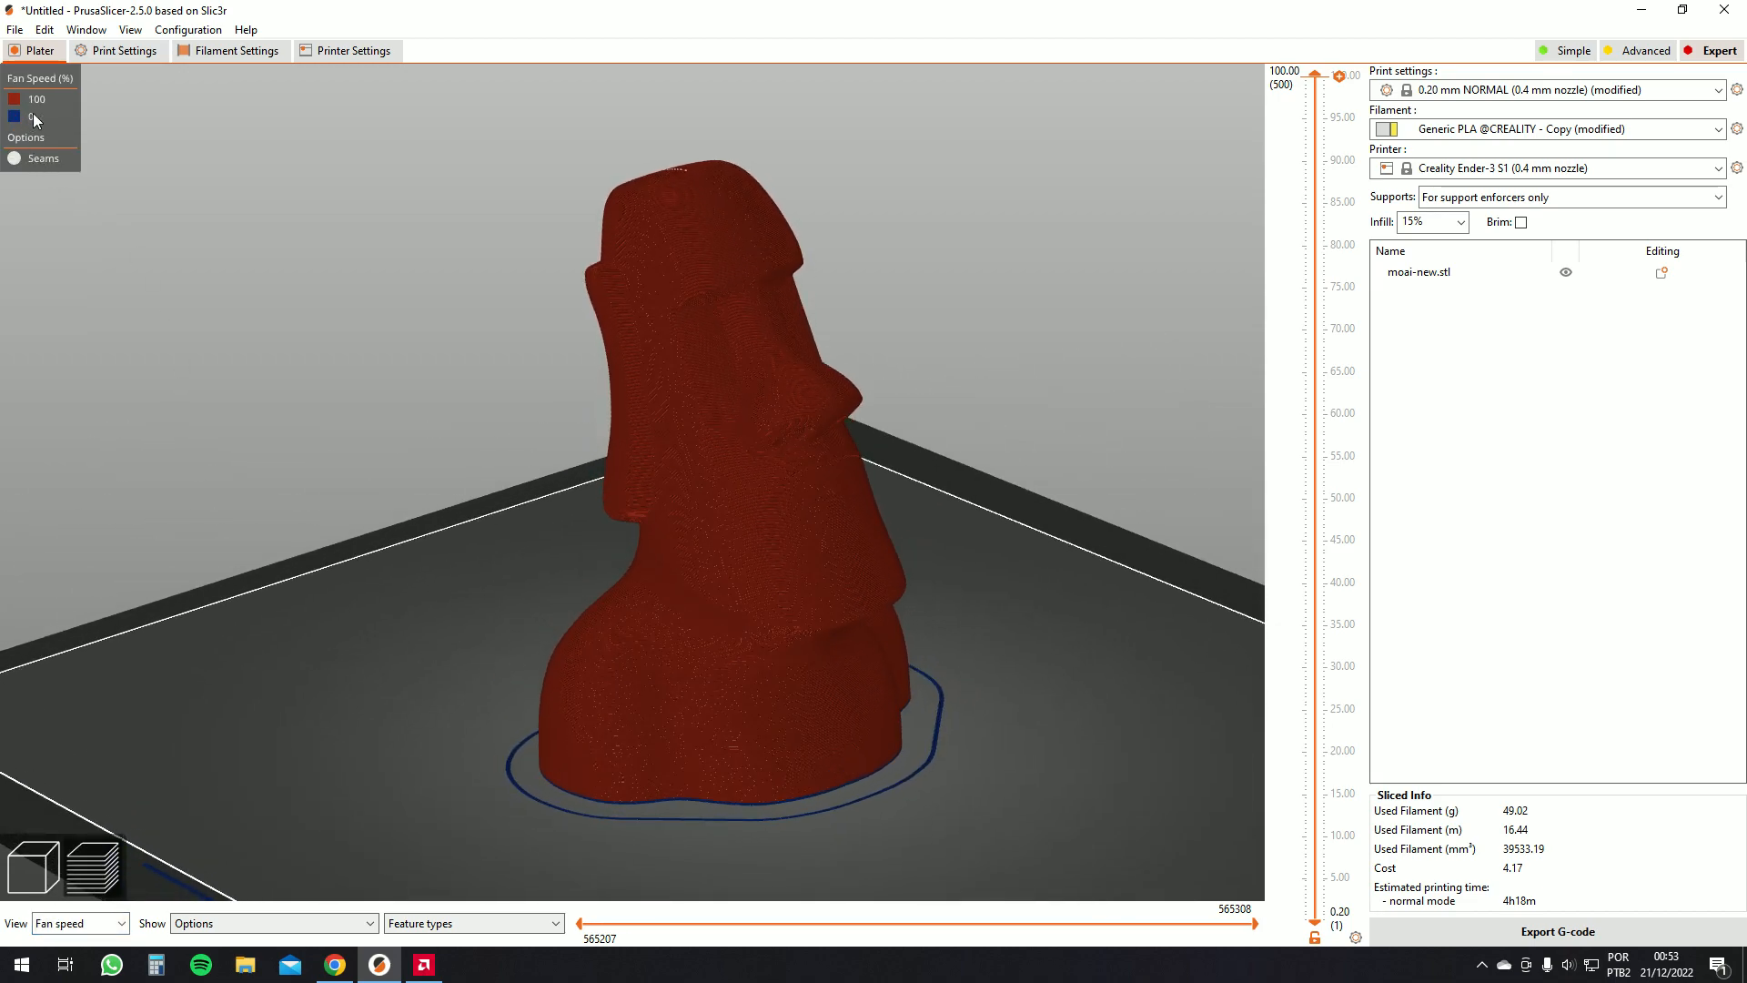
scroll(548, 535, "up", 5)
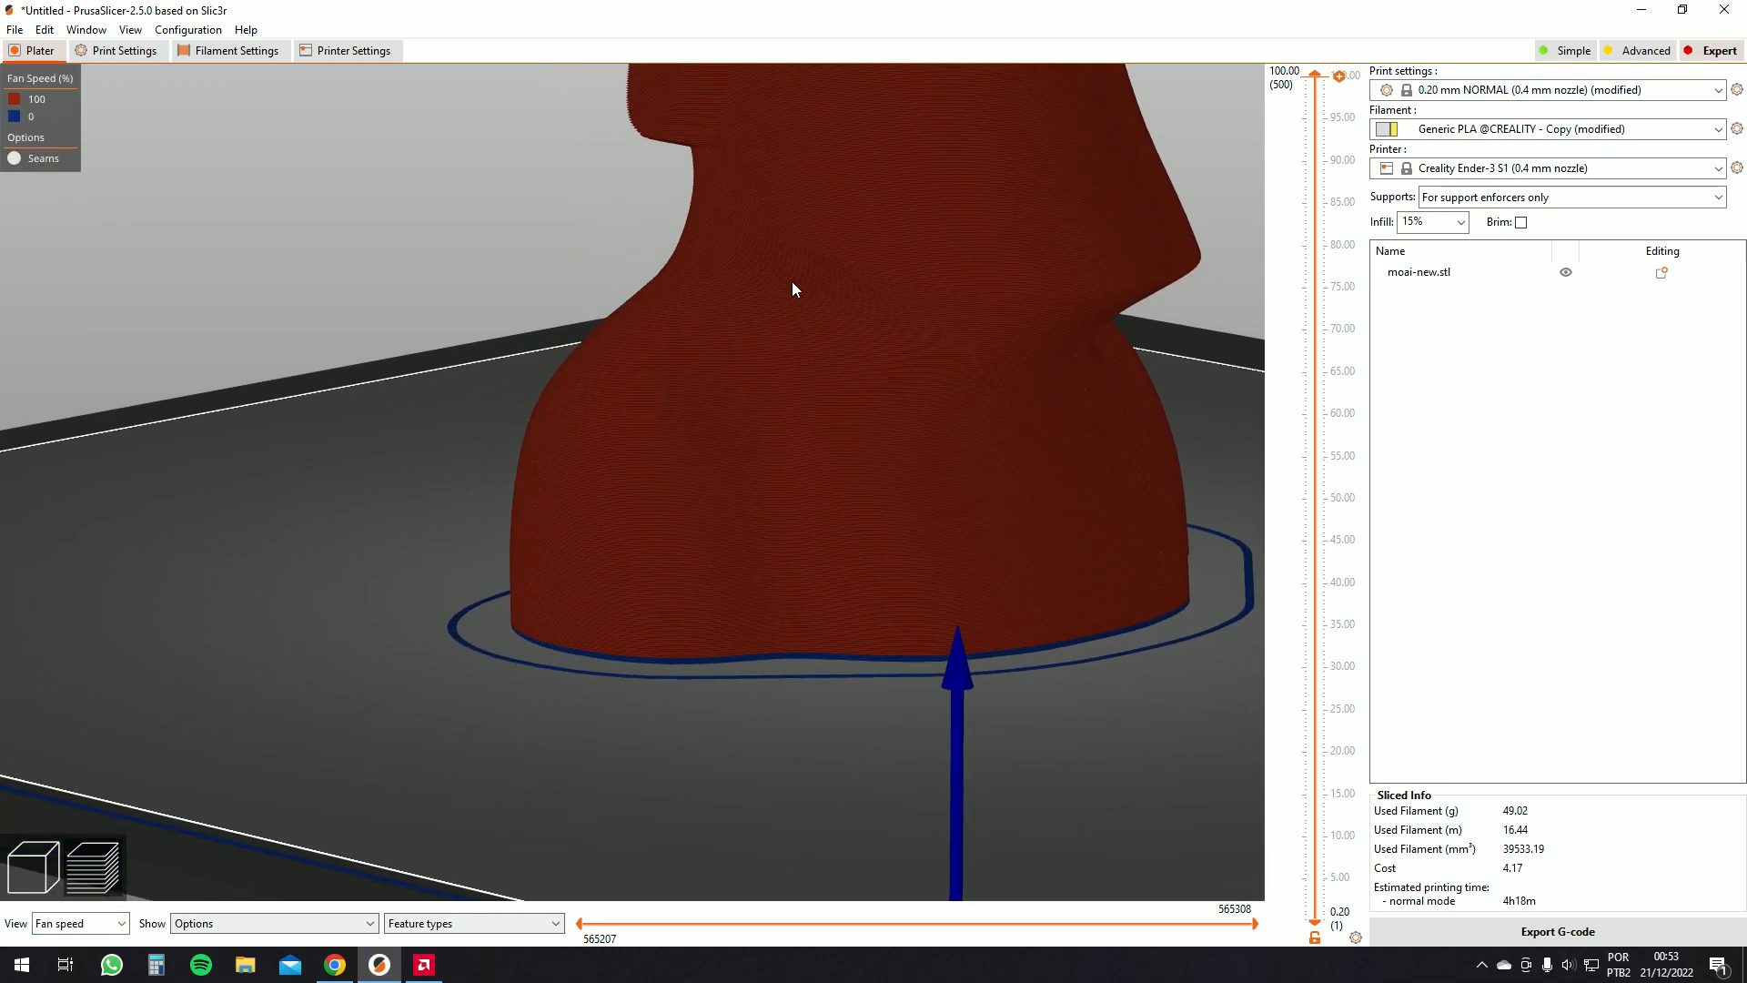
scroll(797, 282, "up", 4)
right_click_drag(752, 365, 552, 473)
scroll(553, 489, "down", 4)
left_click_drag(554, 488, 635, 635)
left_click_drag(562, 721, 594, 763)
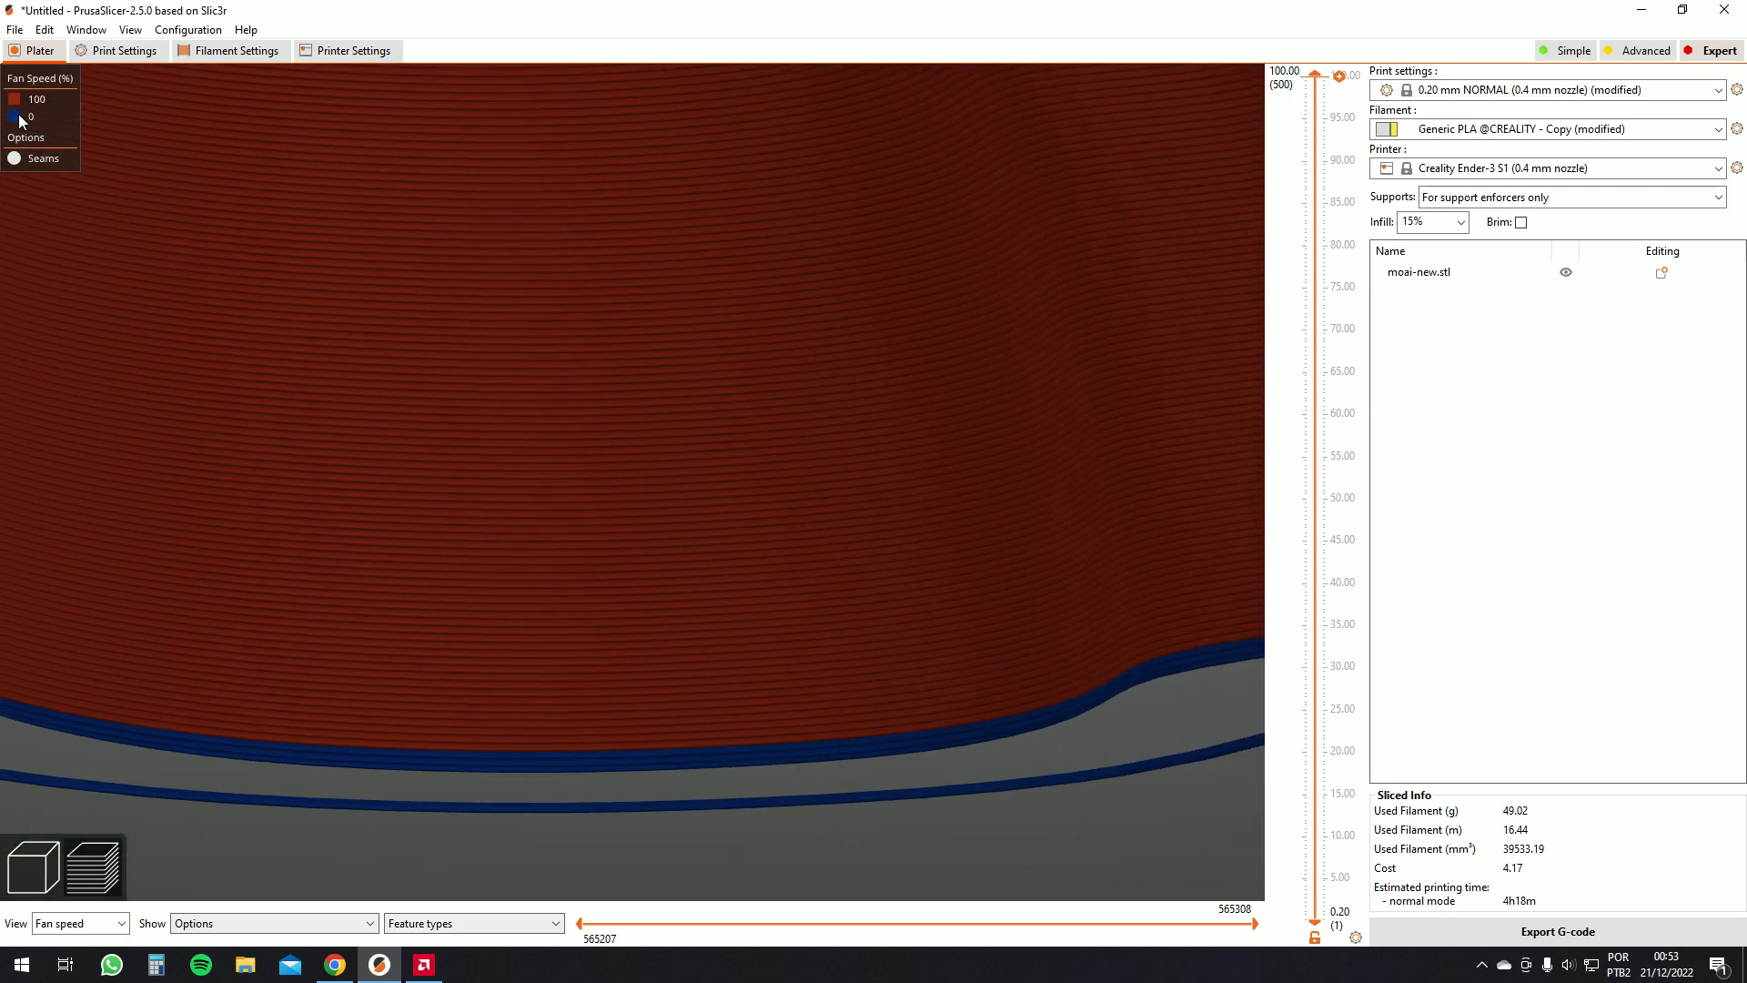
scroll(428, 295, "down", 14)
left_click_drag(599, 302, 612, 312)
scroll(611, 318, "down", 5)
Switch the preview to show temperature and examine the first layers around the base
left_click(119, 924)
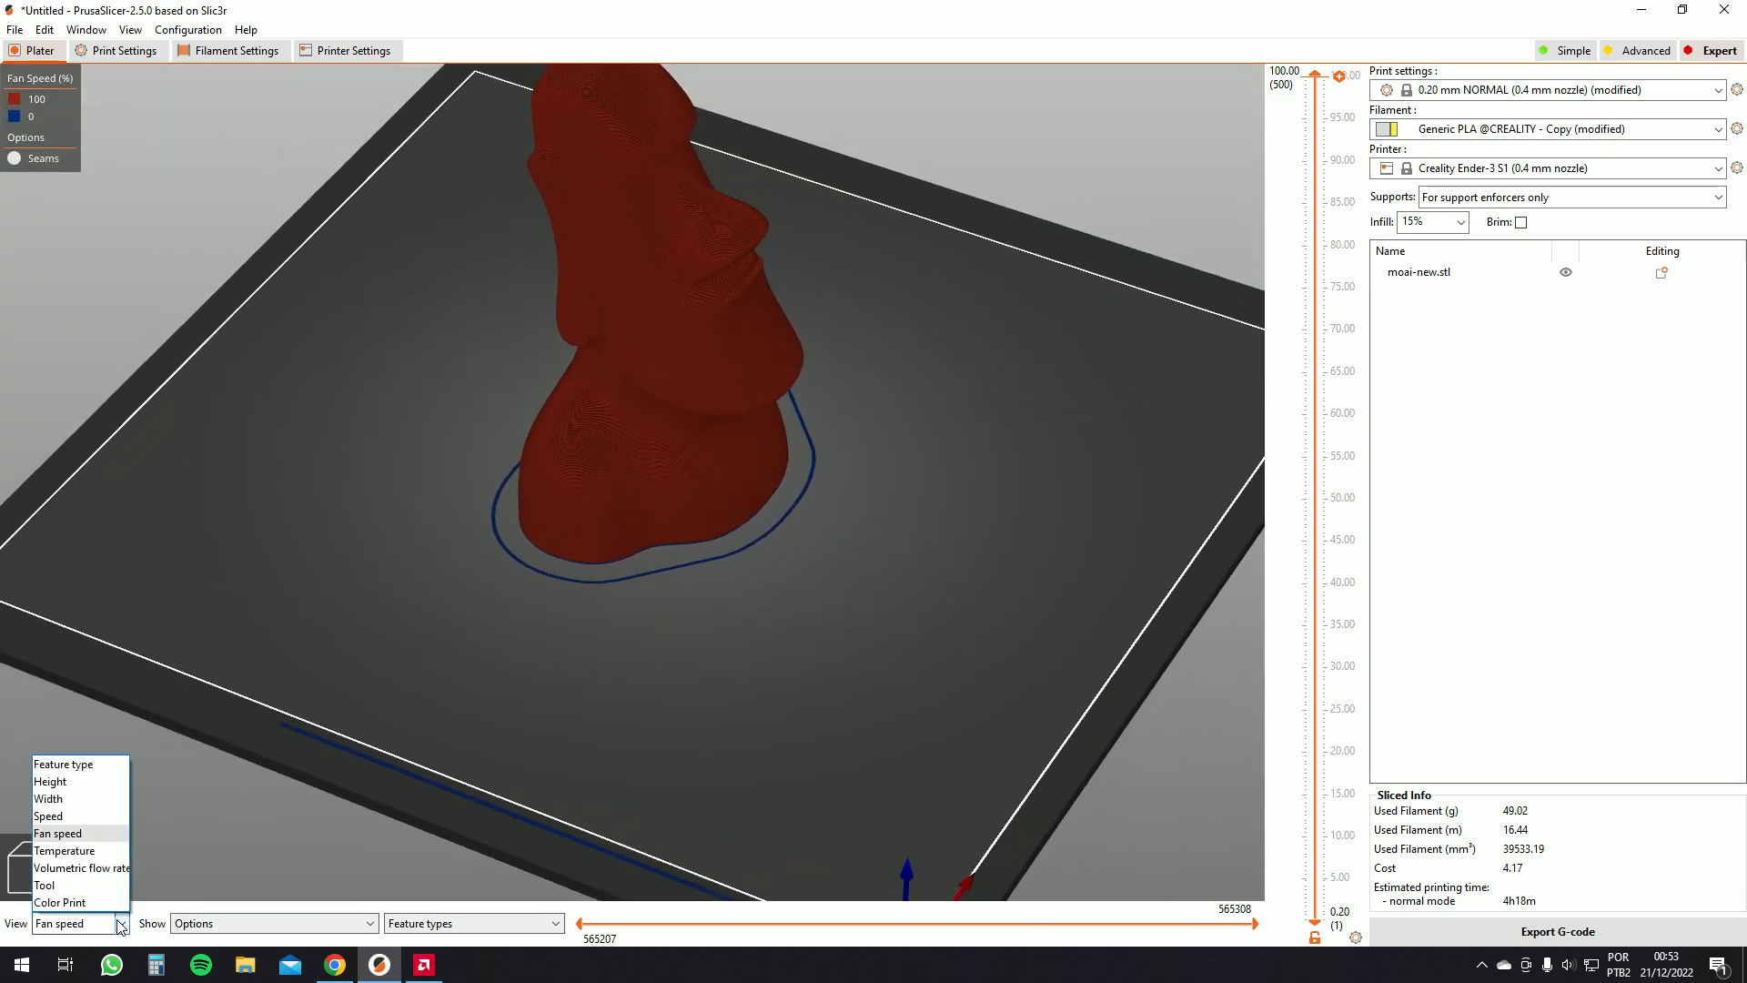
left_click(64, 851)
left_click_drag(448, 679, 506, 671)
scroll(458, 650, "down", 3)
scroll(628, 604, "up", 10)
left_click_drag(708, 692, 710, 651)
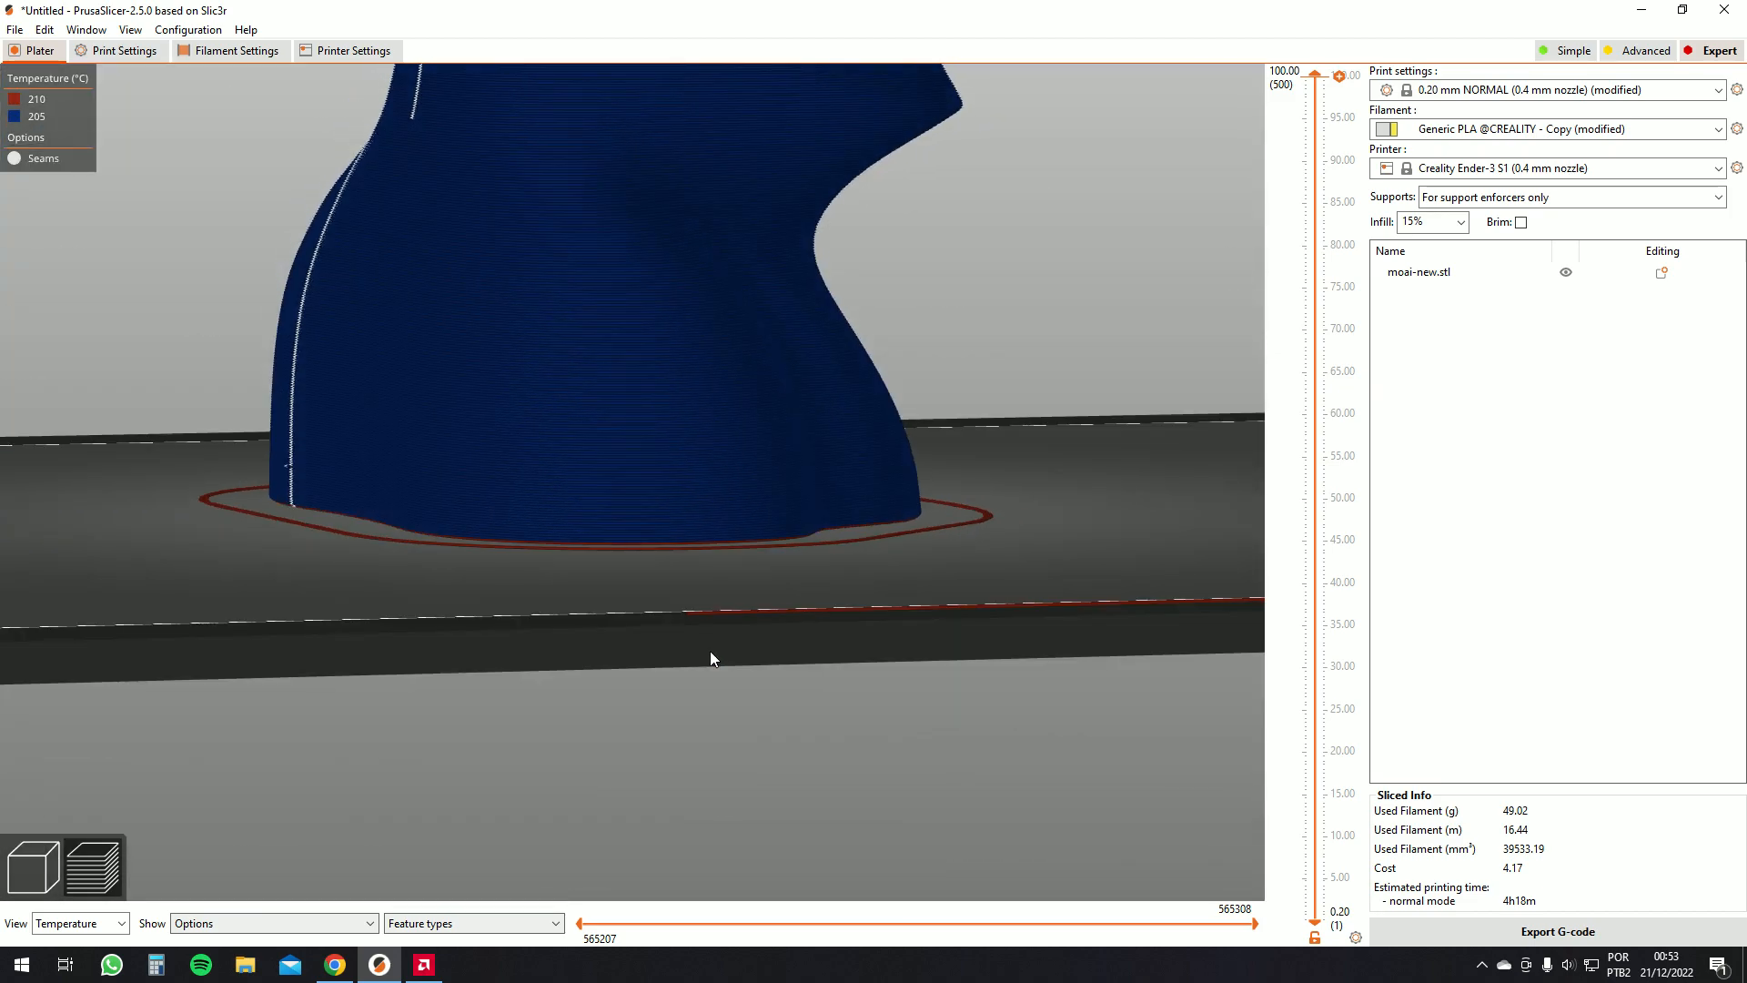
scroll(710, 652, "up", 8)
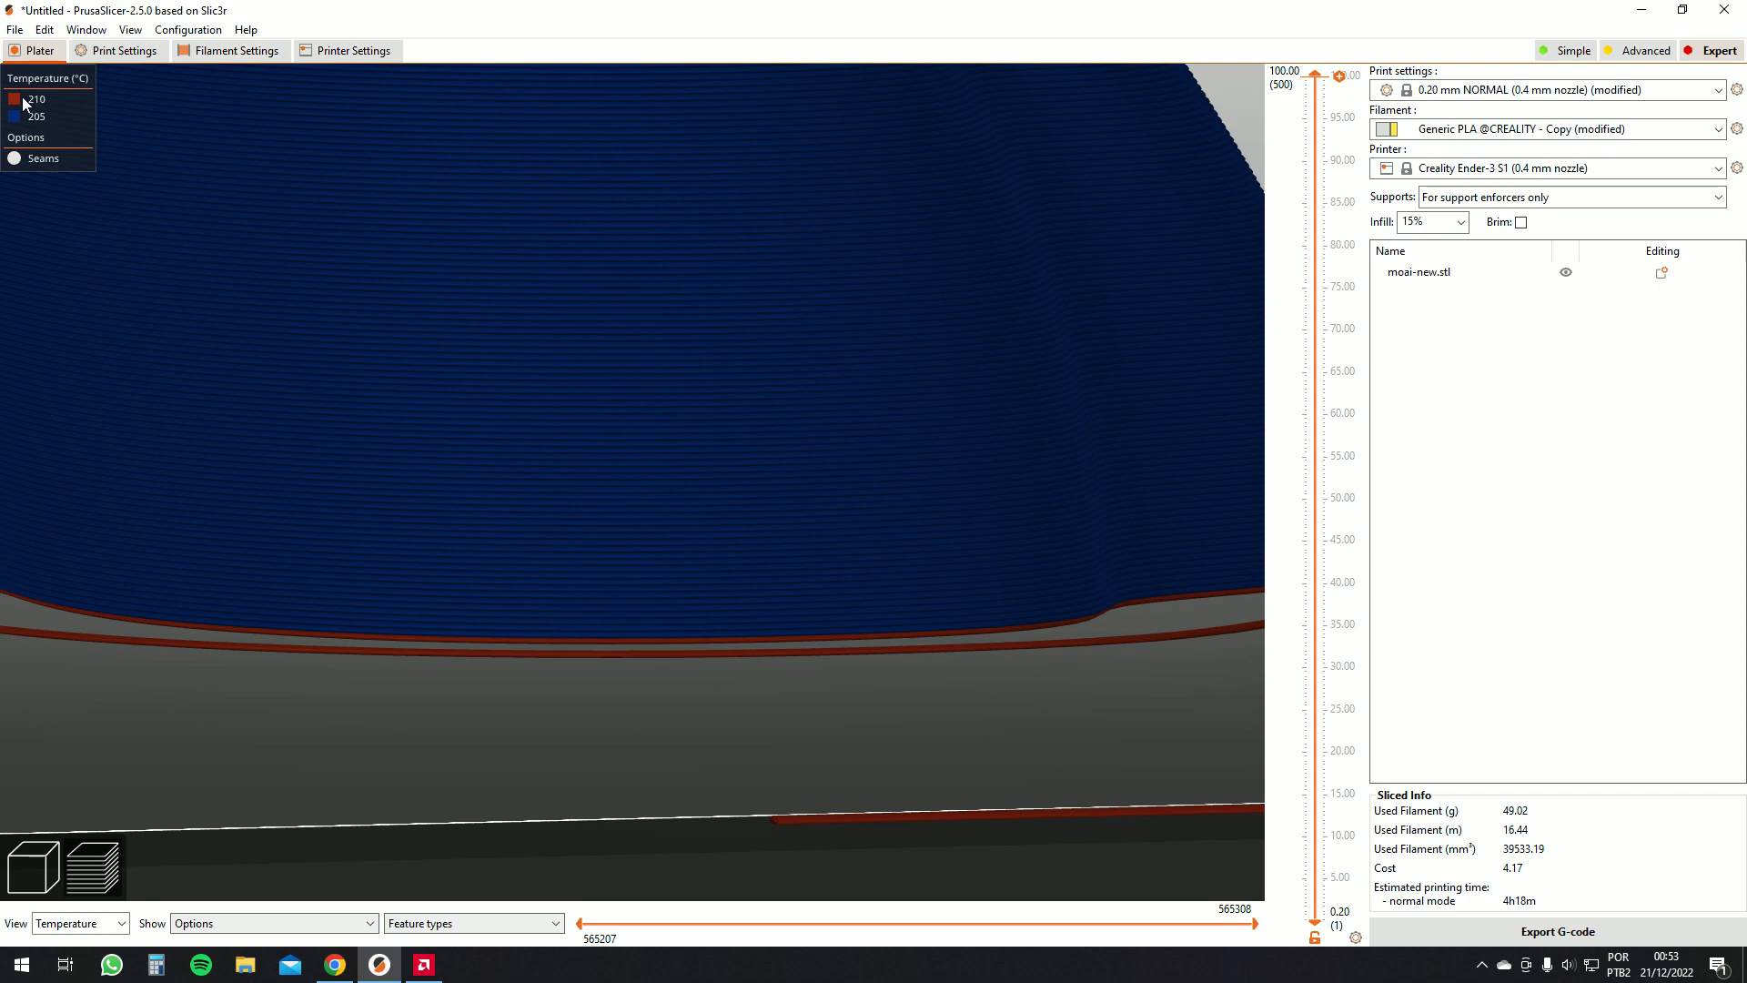
Review the printer settings and filament temperature settings, then return to the plater
left_click(350, 56)
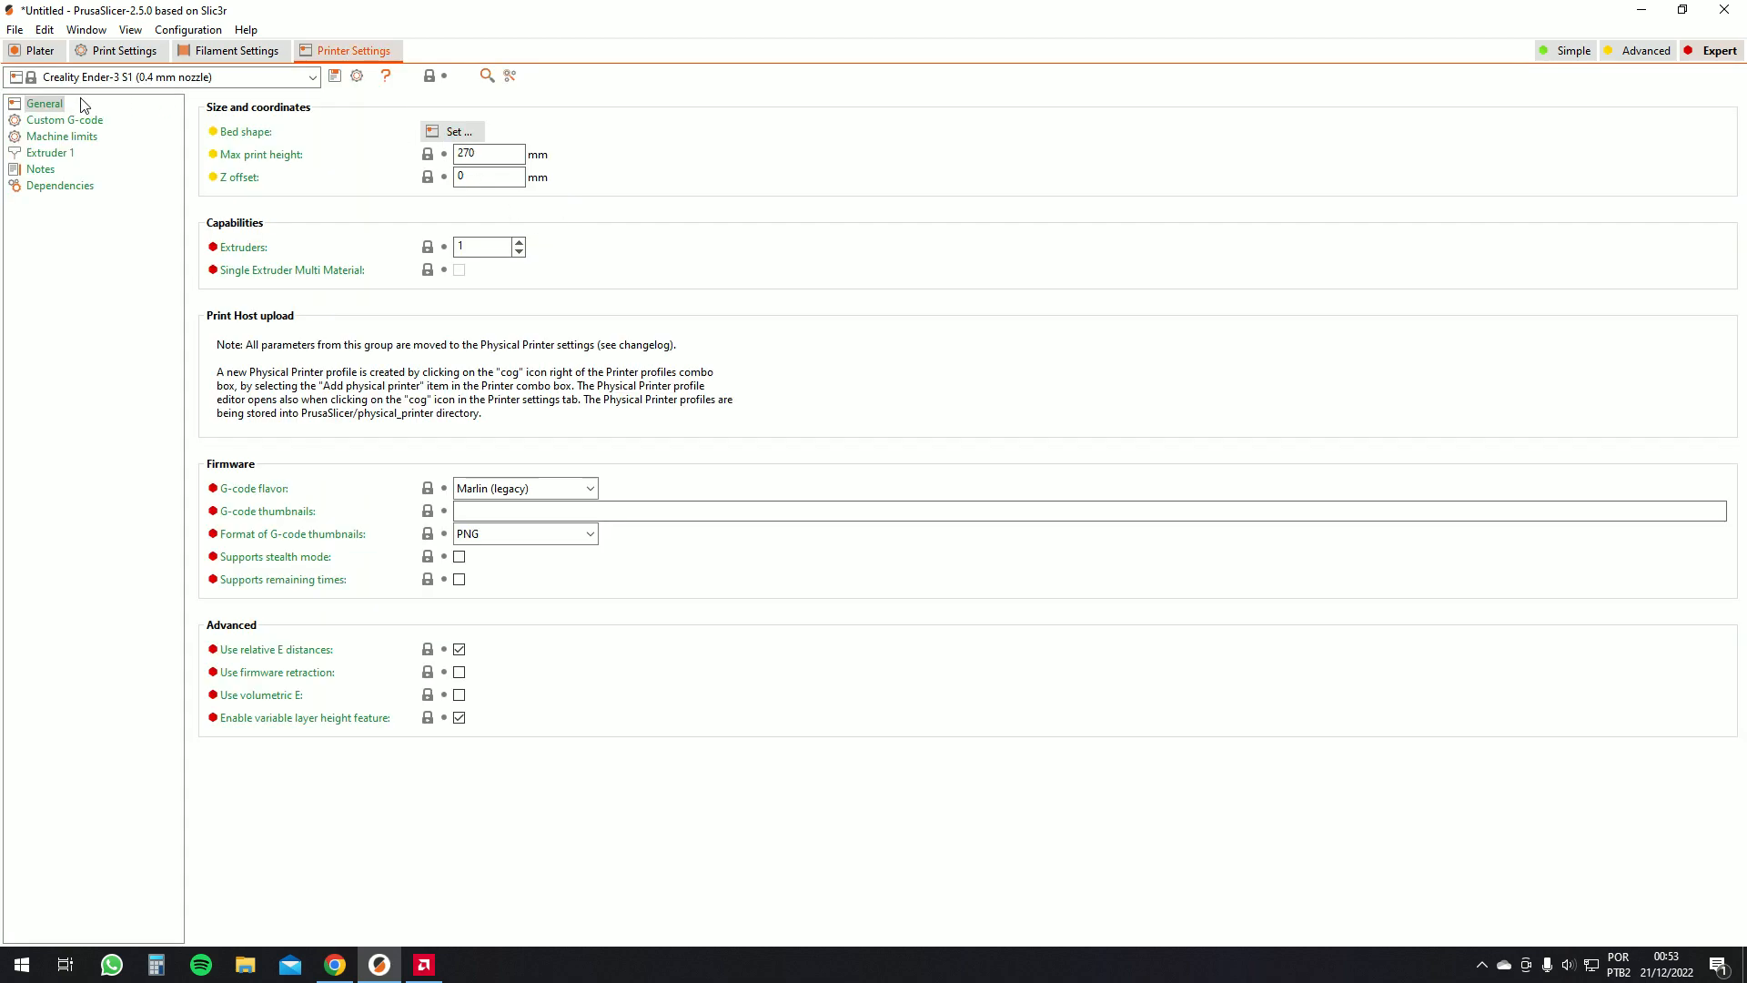
left_click(235, 51)
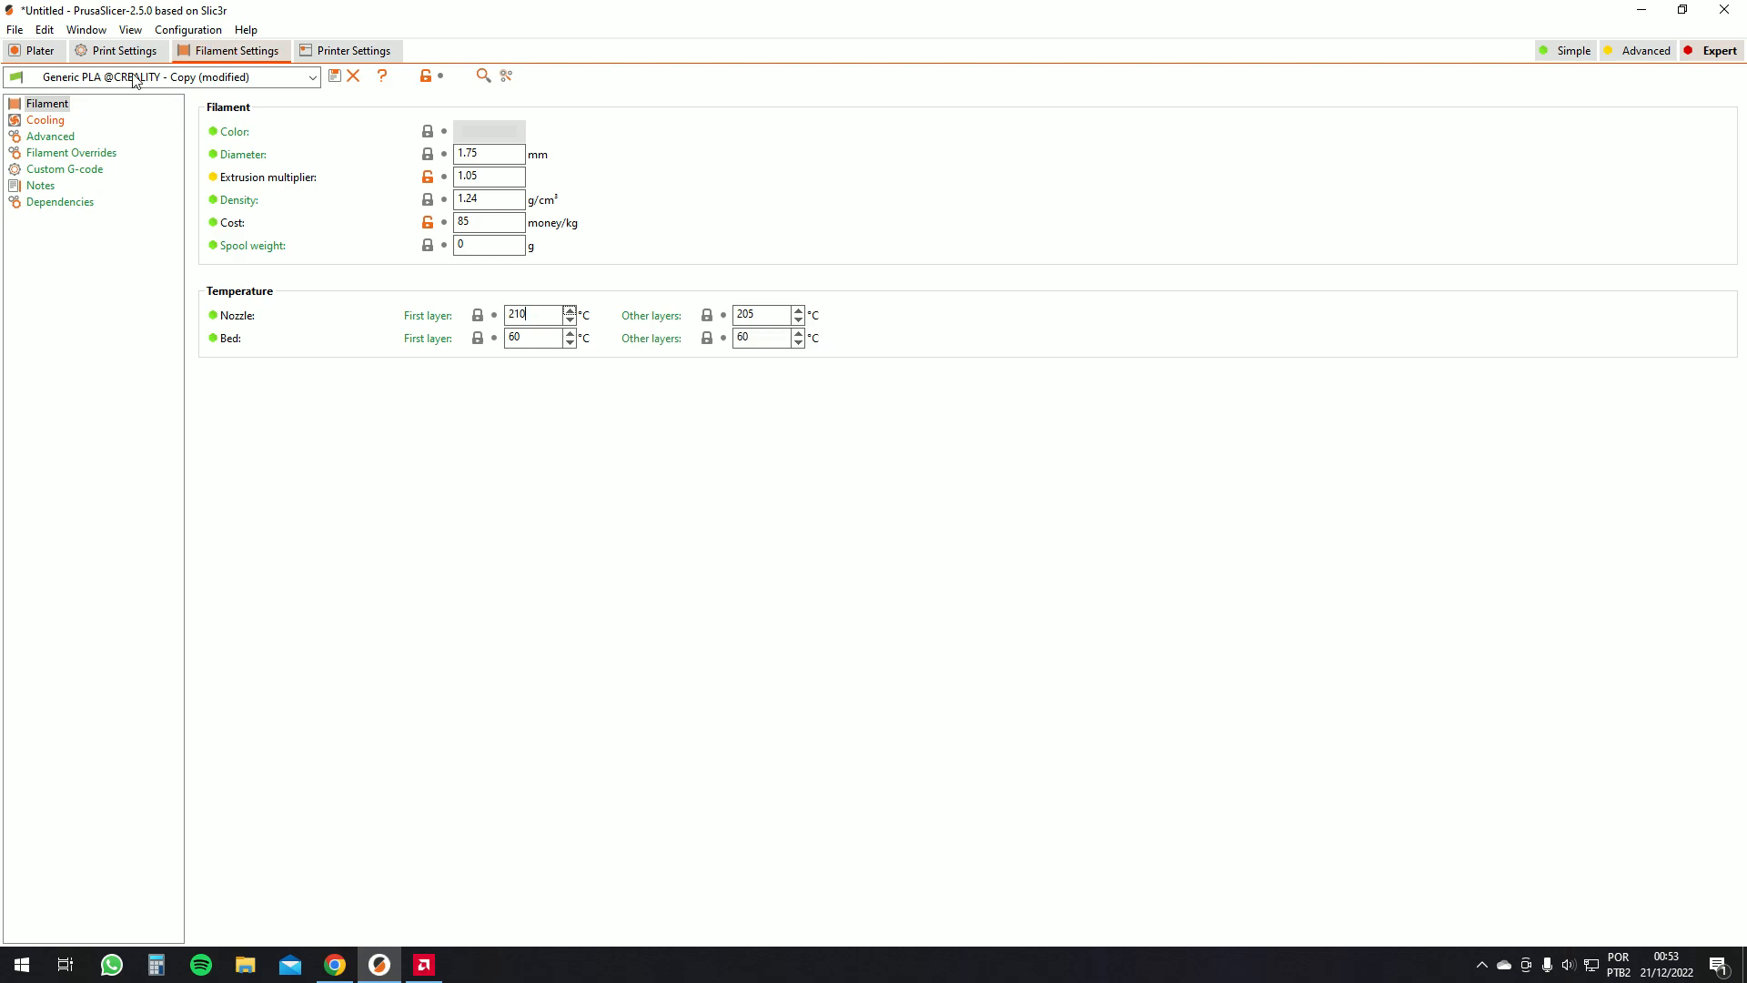
left_click(33, 51)
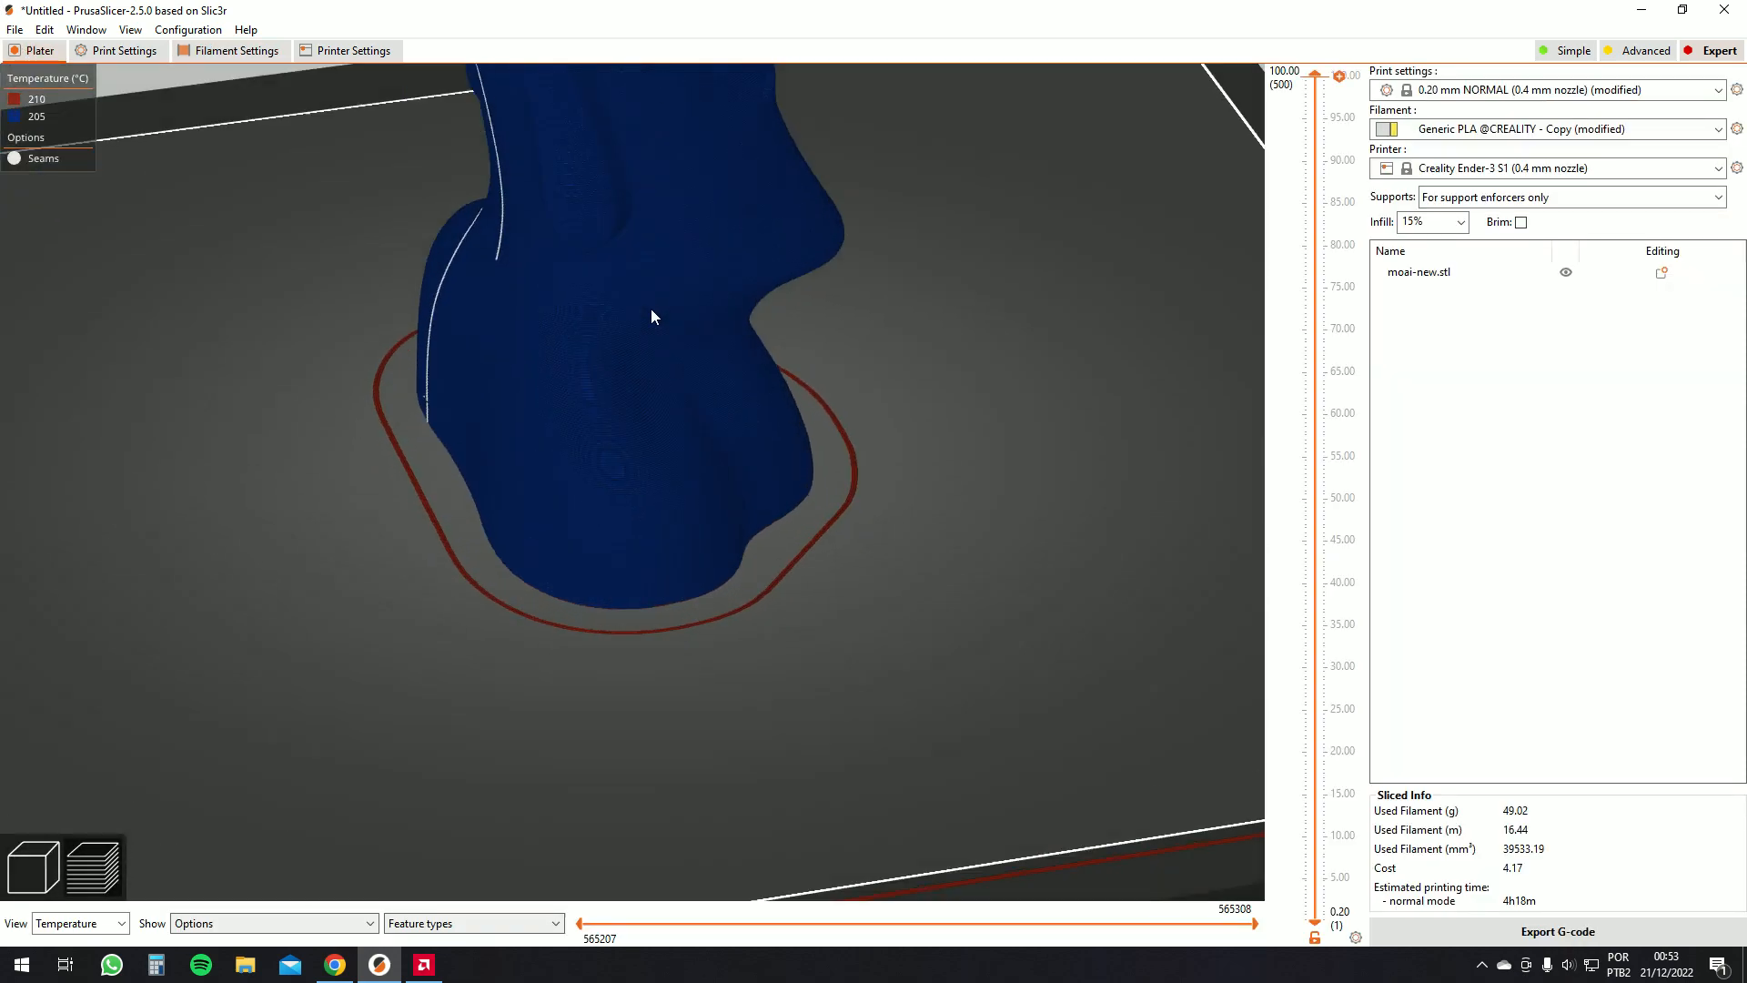
Switch between the 3D editor view and the sliced preview, ending back in the preview
scroll(651, 309, "down", 8)
left_click(37, 866)
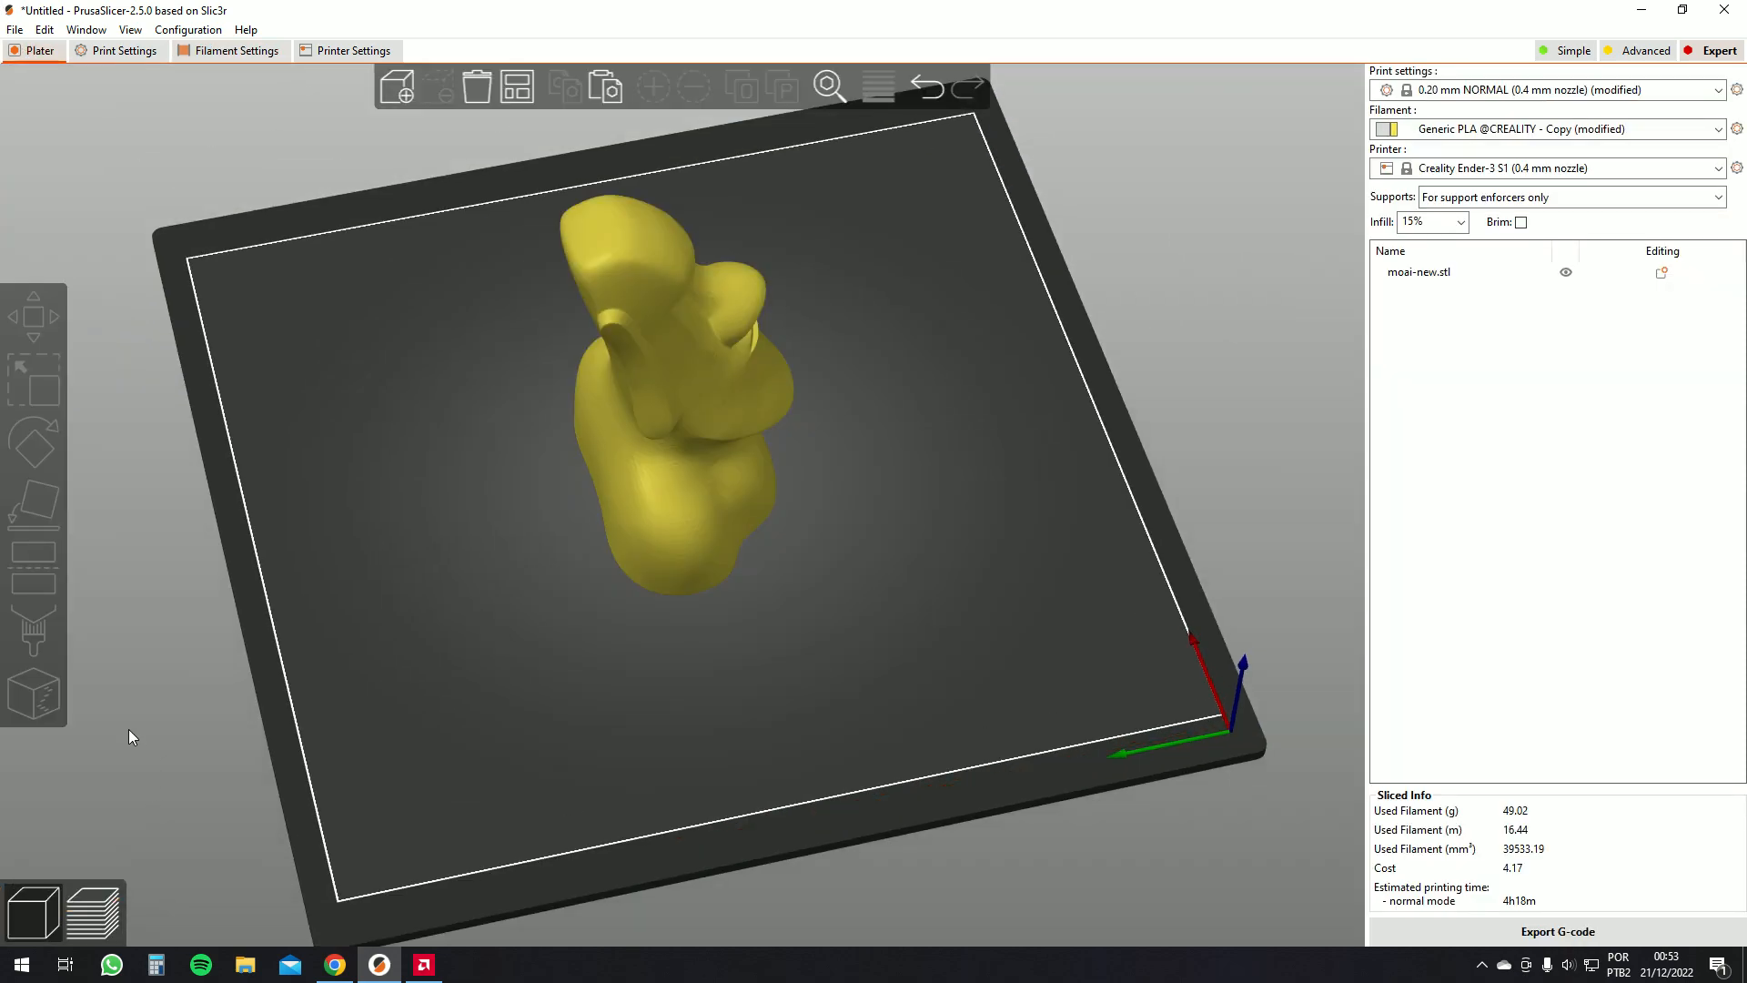
left_click(91, 910)
left_click(34, 910)
left_click(95, 908)
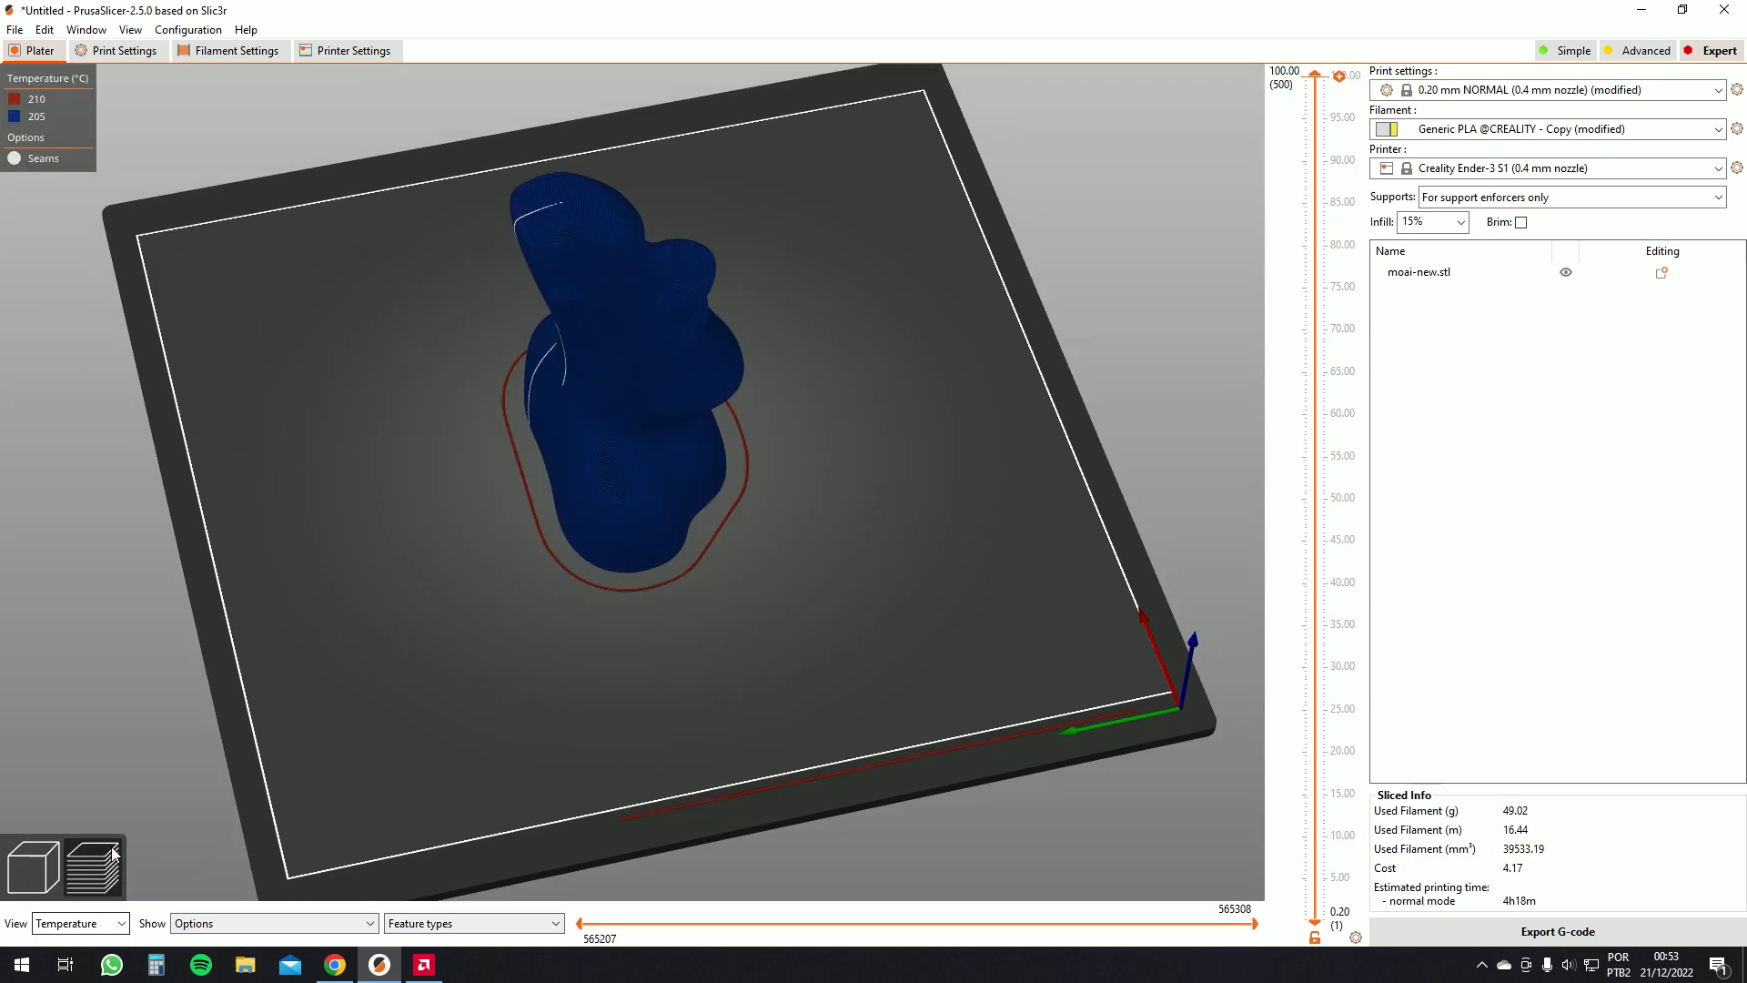
Switch the preview to show volumetric flow rate and orbit around the moai
left_click(78, 923)
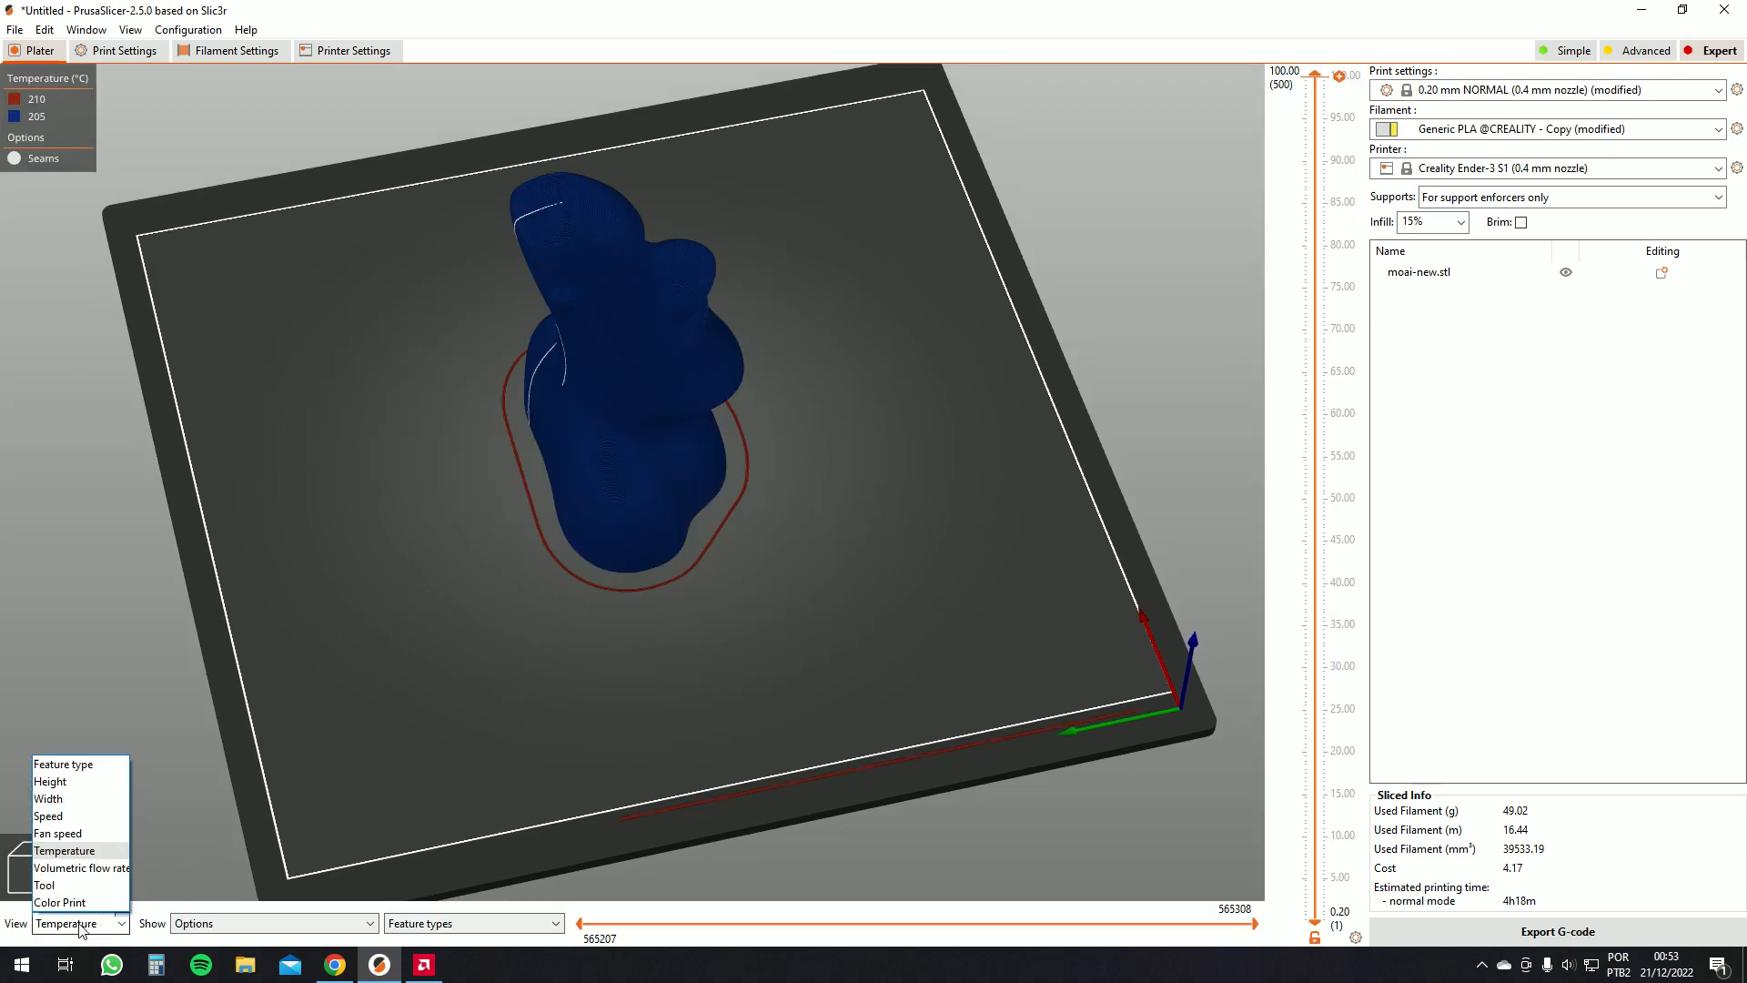
left_click(83, 869)
mouse_move(297, 692)
left_mouse_down()
mouse_move(359, 662)
mouse_move(308, 644)
mouse_move(379, 624)
mouse_move(314, 674)
left_mouse_up()
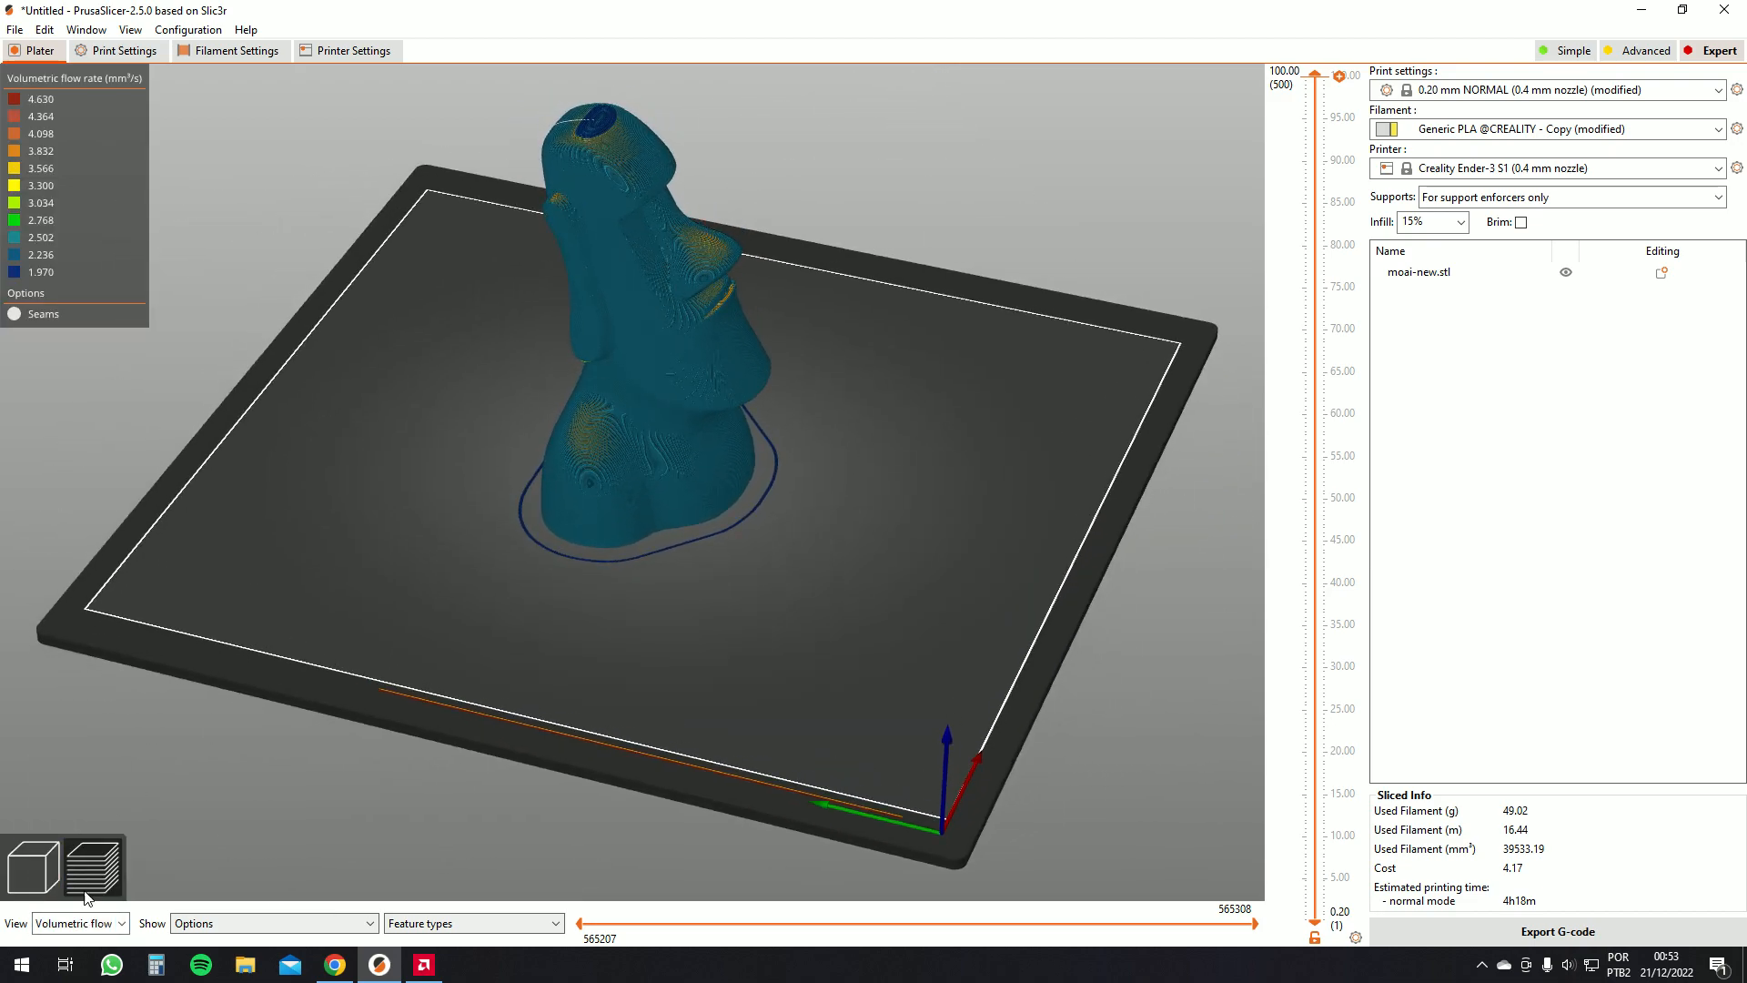
Switch the preview to the Tool view, then to the Color Print view, orbiting around the moai
left_click(102, 928)
left_click(54, 915)
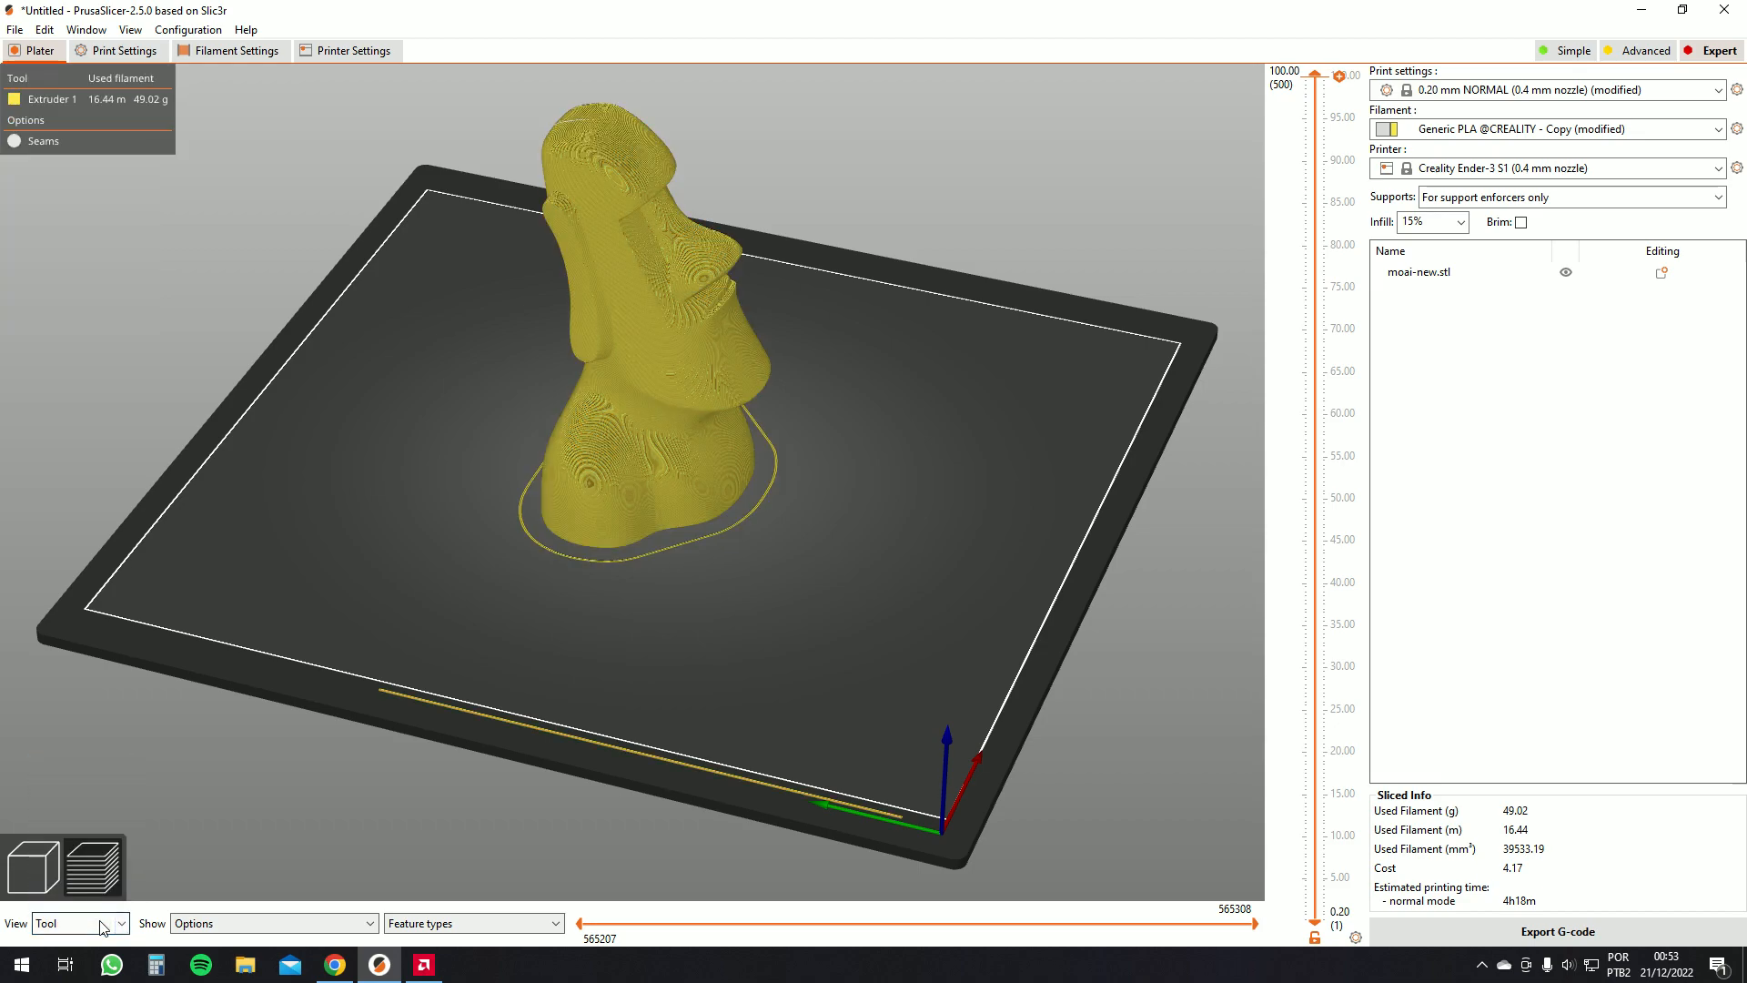
left_click(80, 924)
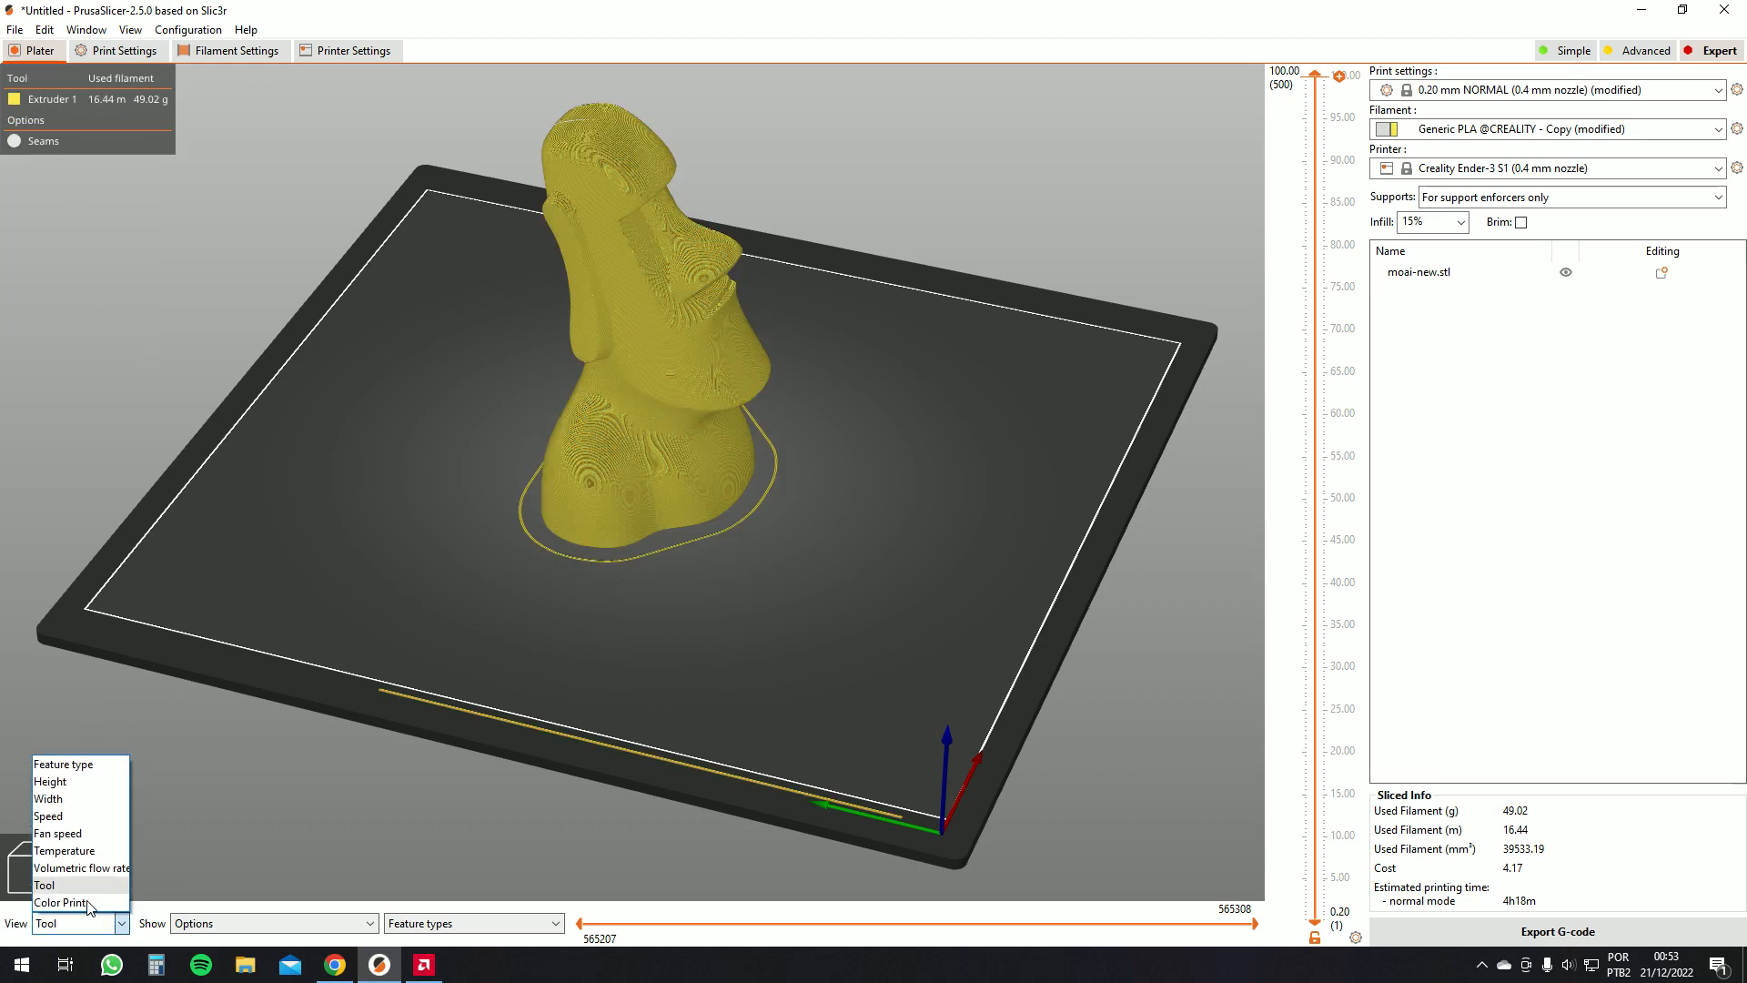
left_click(88, 903)
left_click_drag(391, 691, 298, 740)
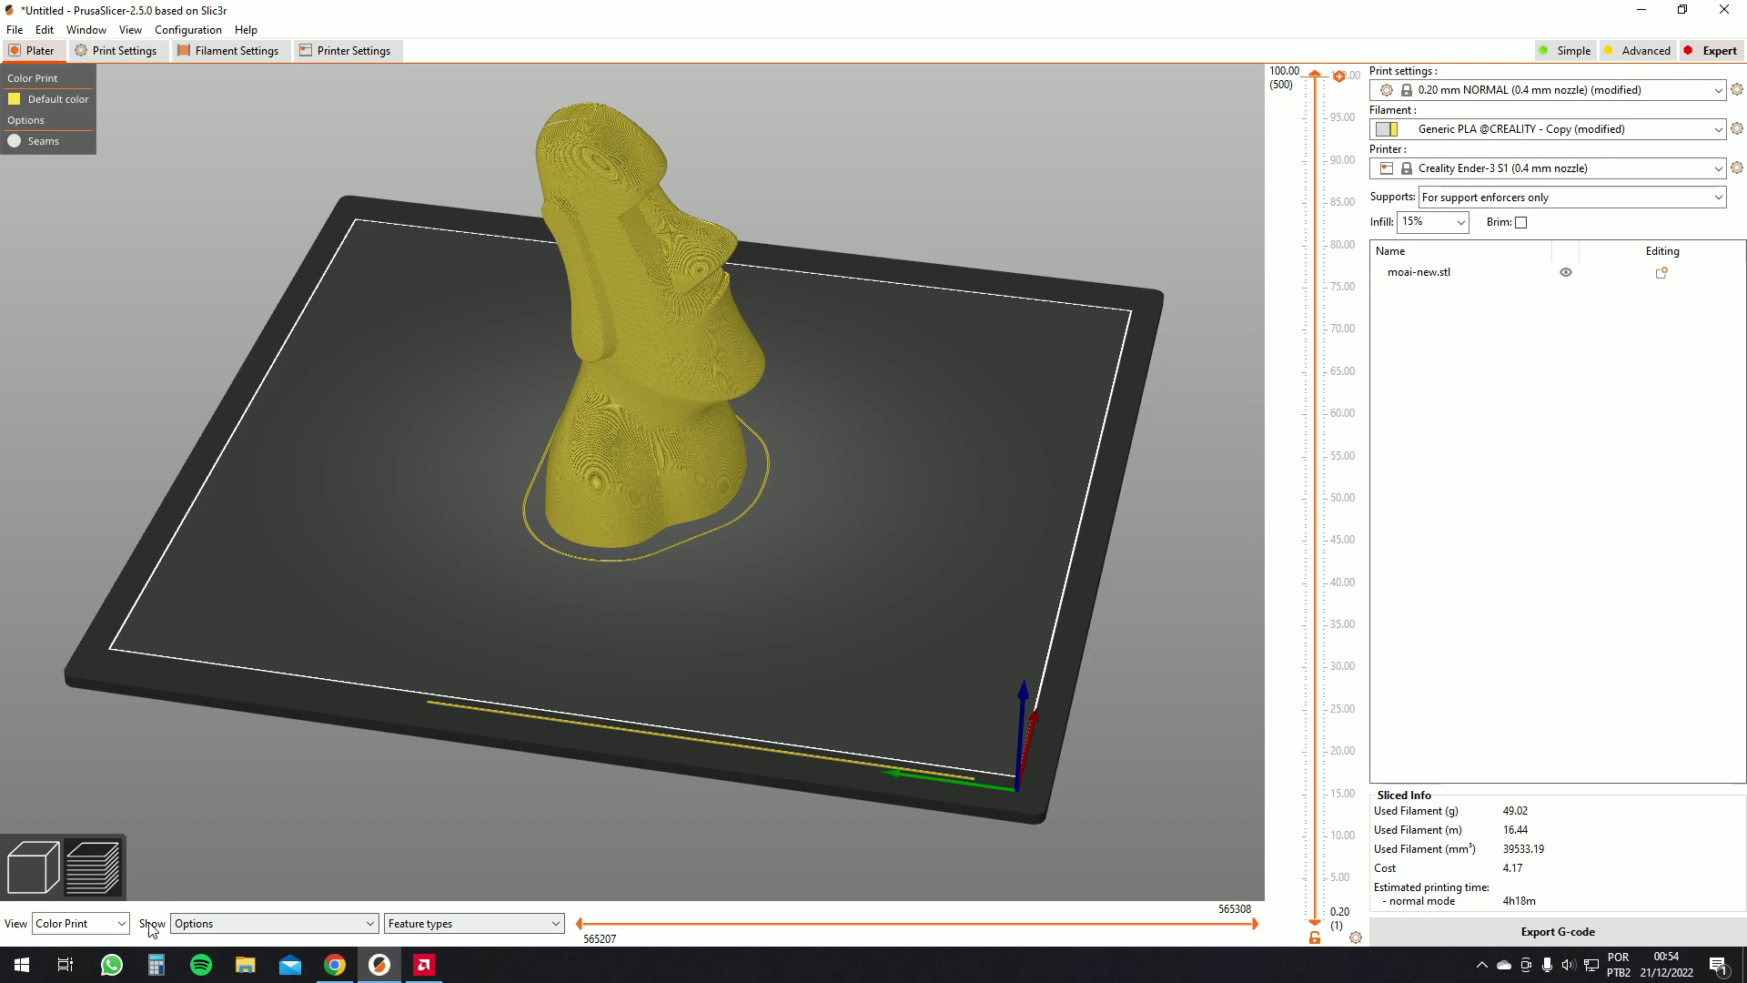
left_click_drag(624, 319, 293, 619)
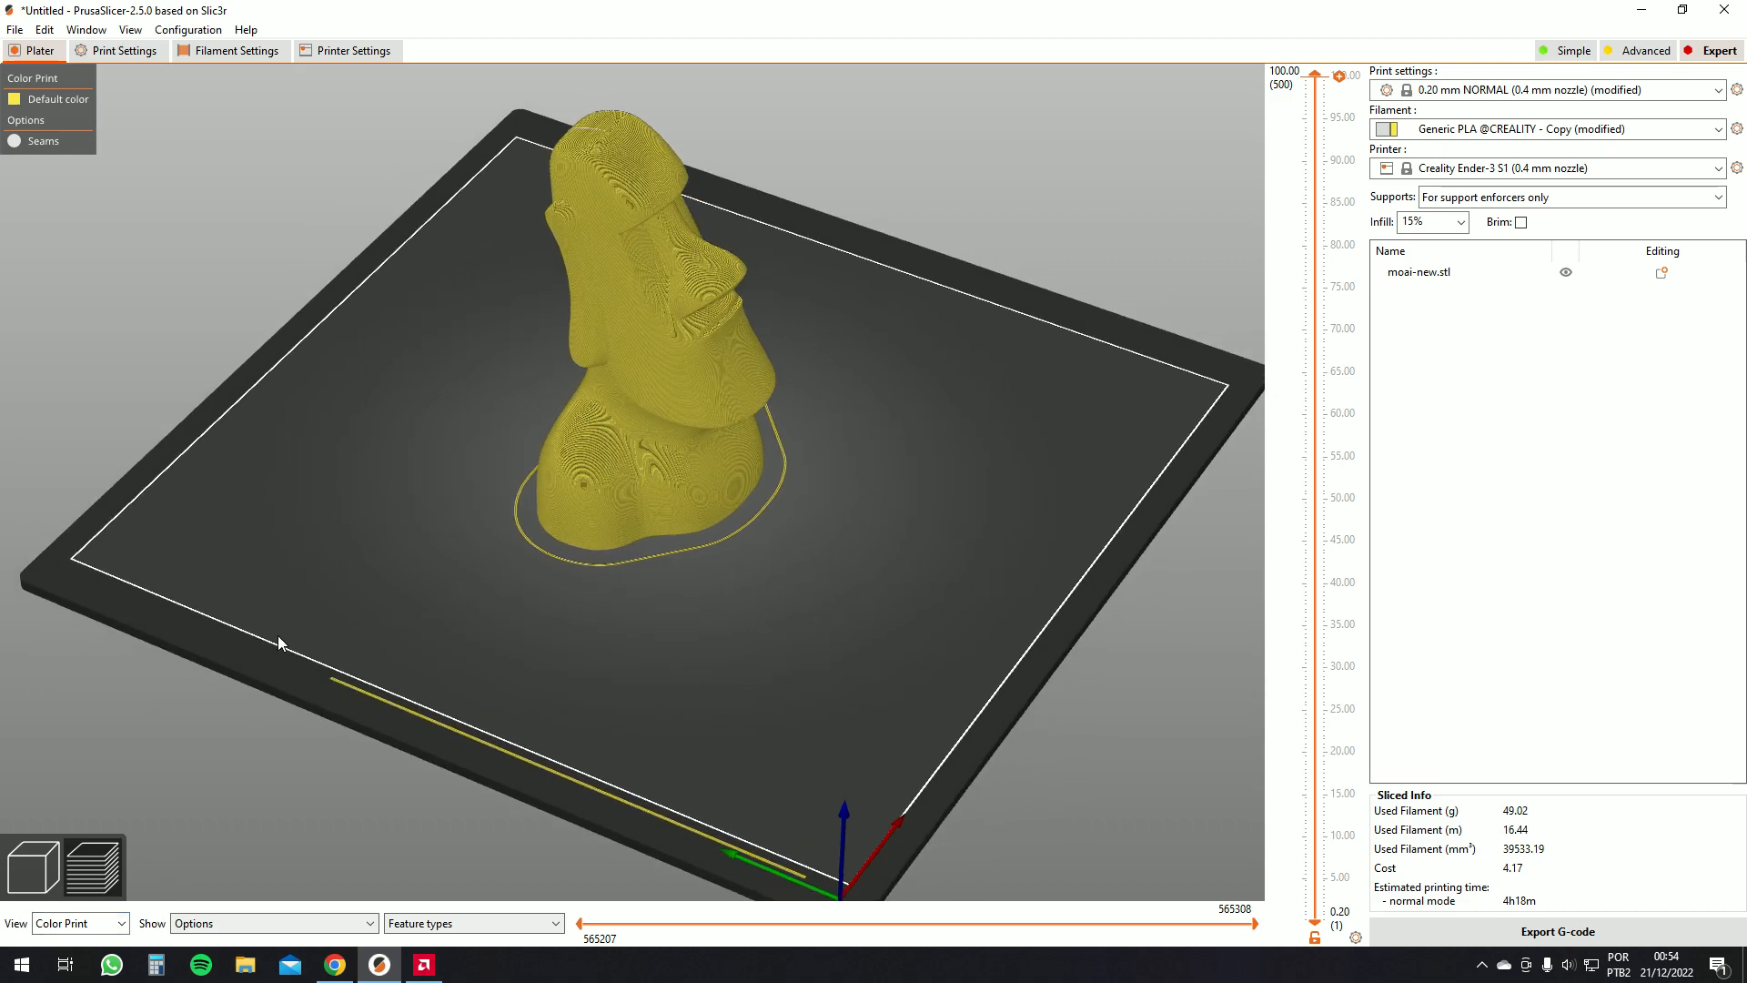
Switch the preview back to feature type and zoom in on the moai's head
left_click(91, 924)
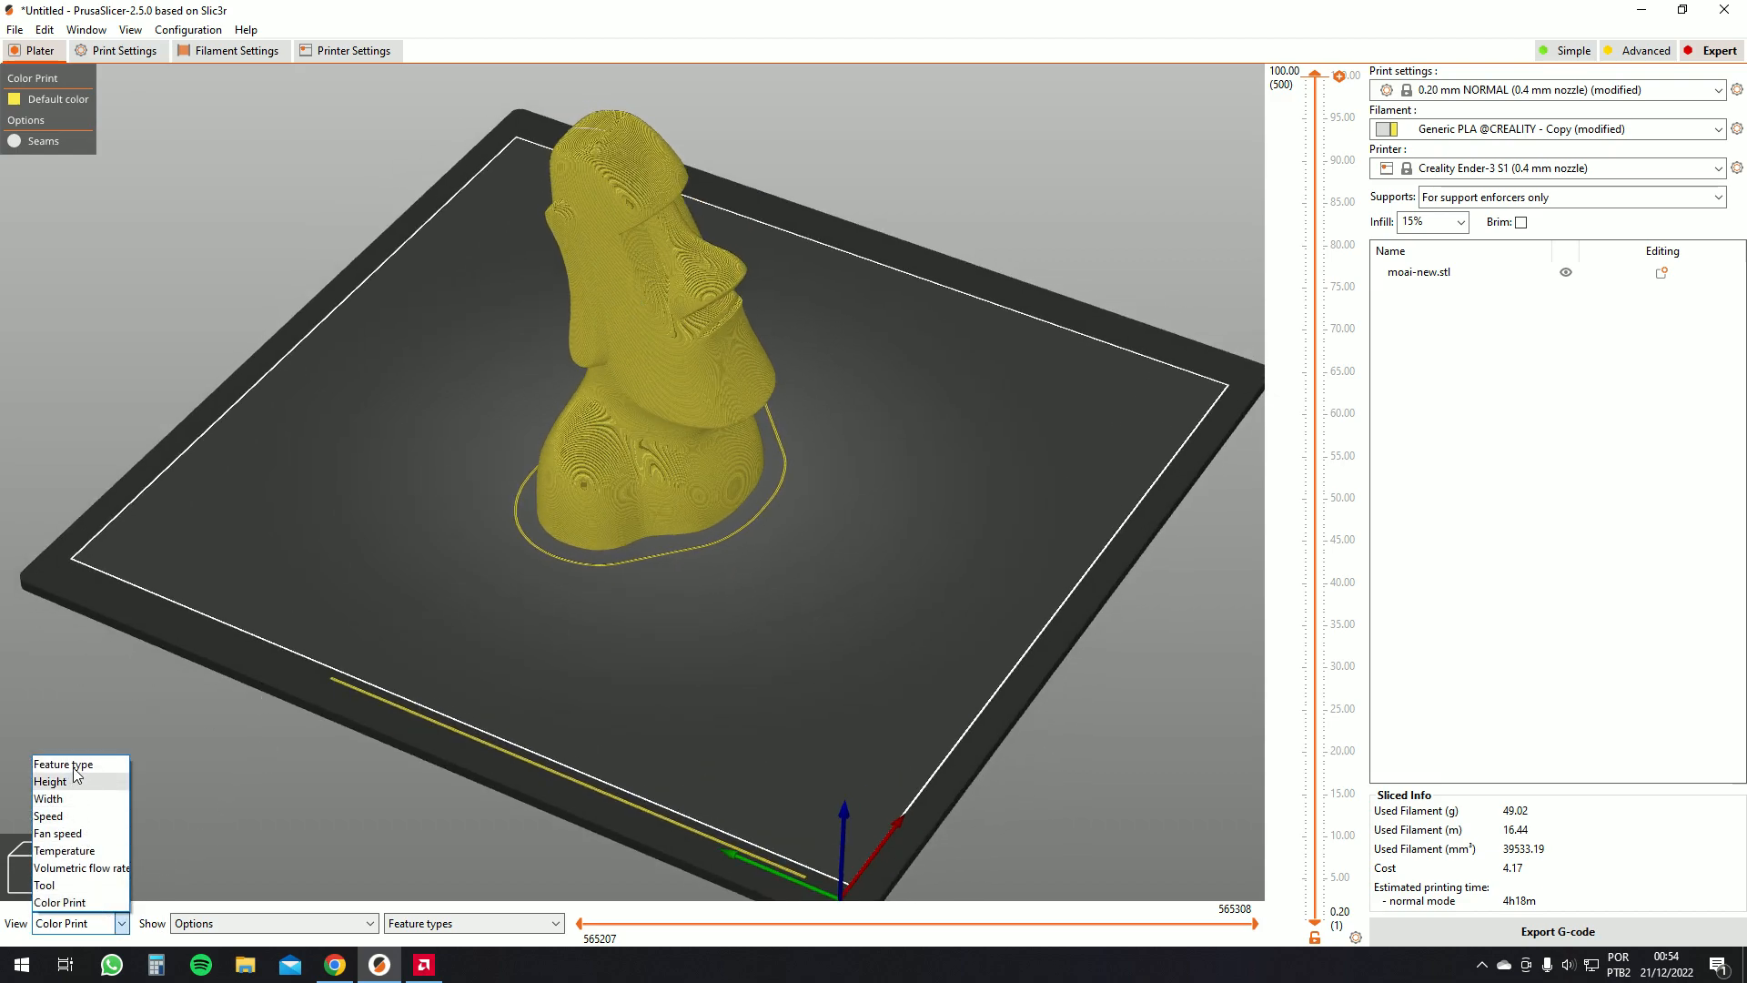
left_click(109, 759)
mouse_move(735, 377)
left_mouse_down()
mouse_move(647, 368)
mouse_move(702, 368)
left_mouse_up()
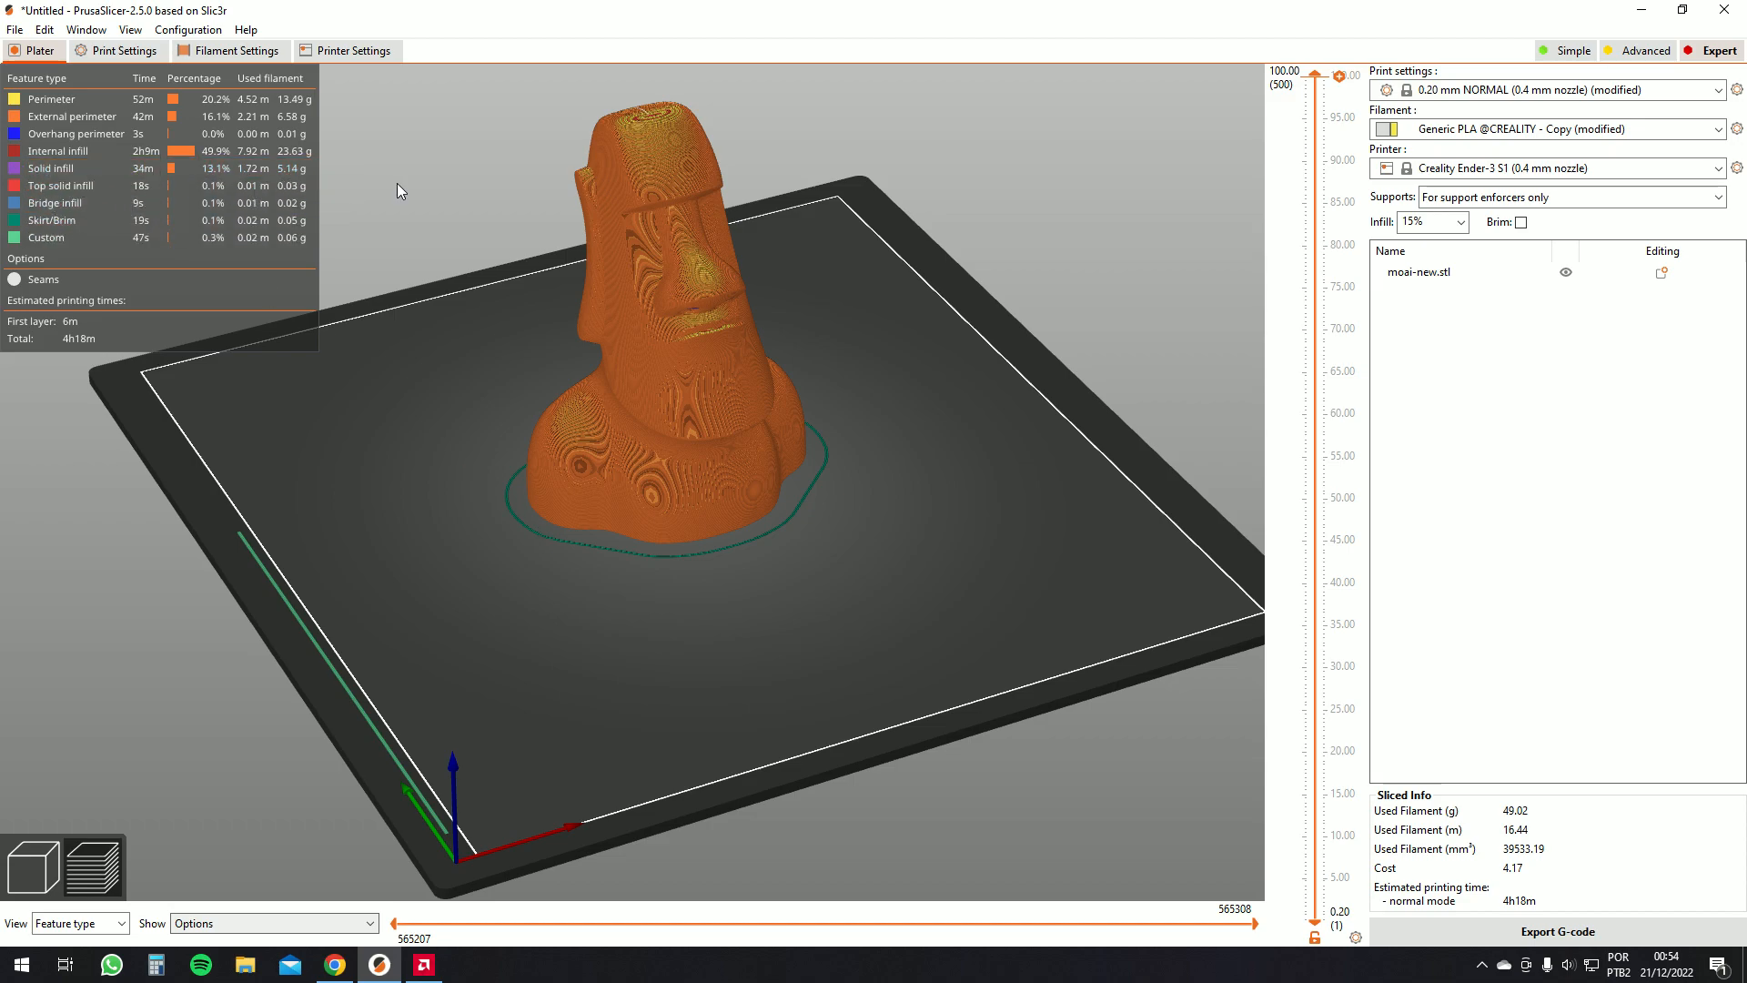
left_click_drag(396, 183, 408, 213)
scroll(590, 172, "up", 4)
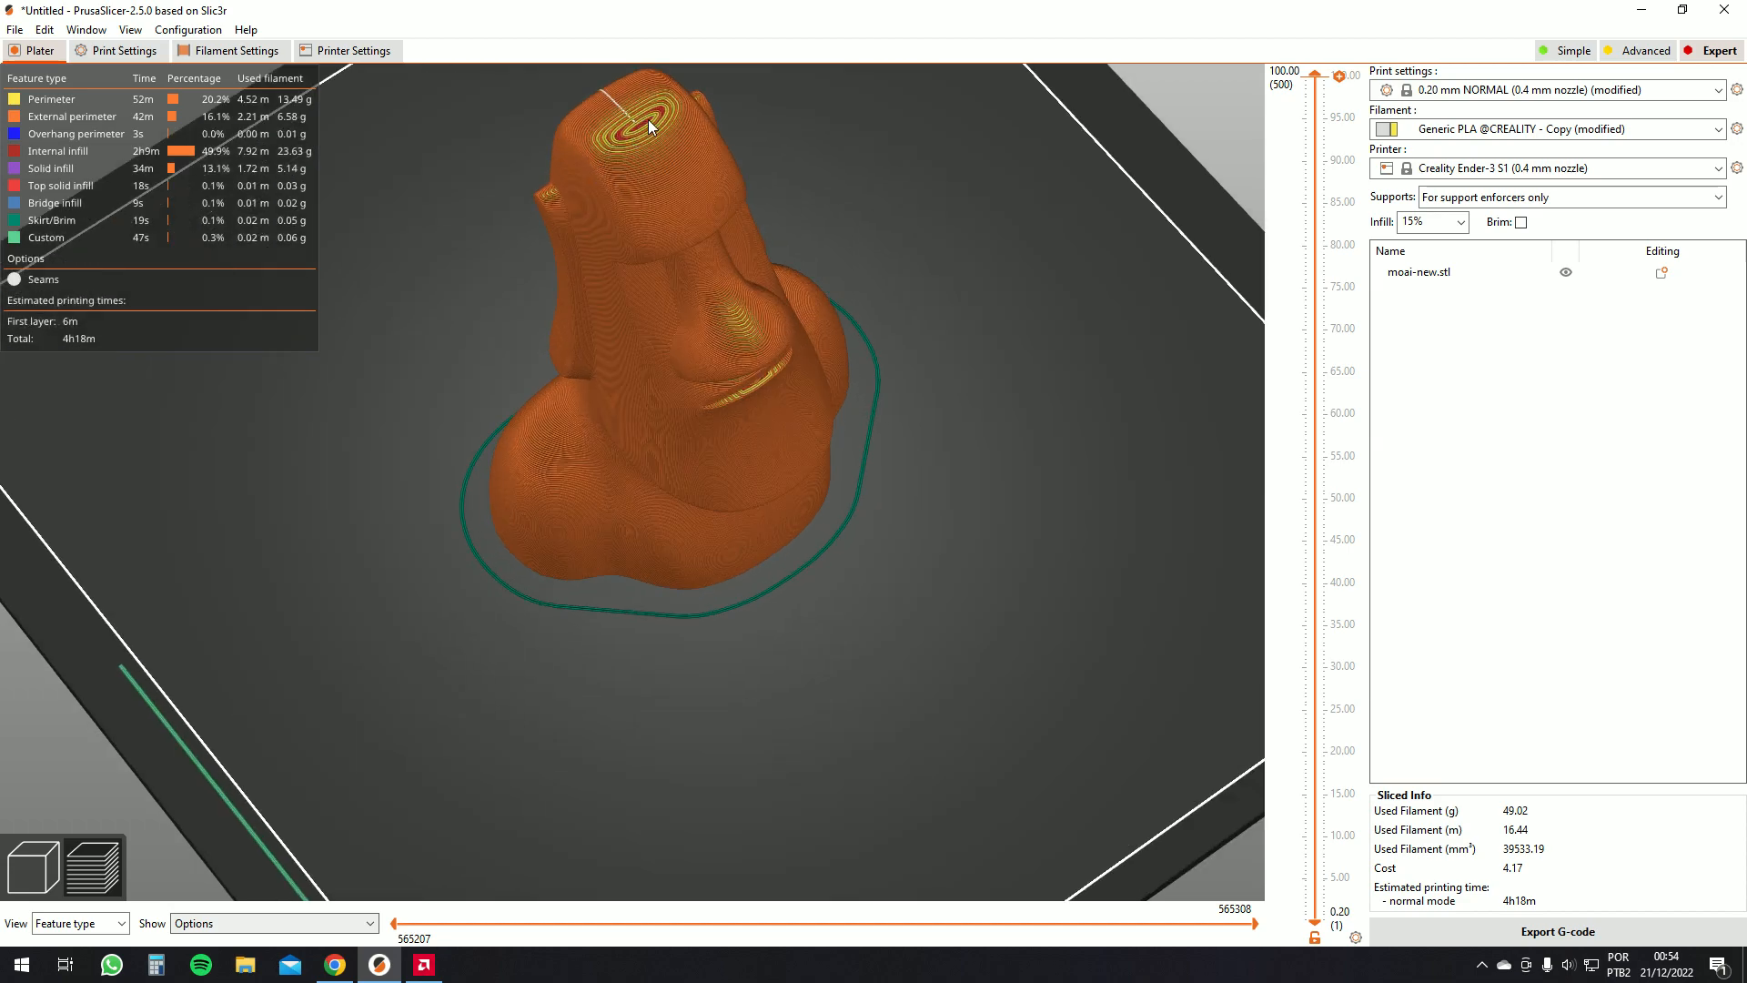
left_click_drag(364, 273, 604, 487)
left_click_drag(566, 321, 509, 527)
Turn on the display of travel moves in the preview options
left_click(308, 925)
scroll(210, 773, "down", 1)
scroll(221, 803, "up", 1)
left_click(182, 759)
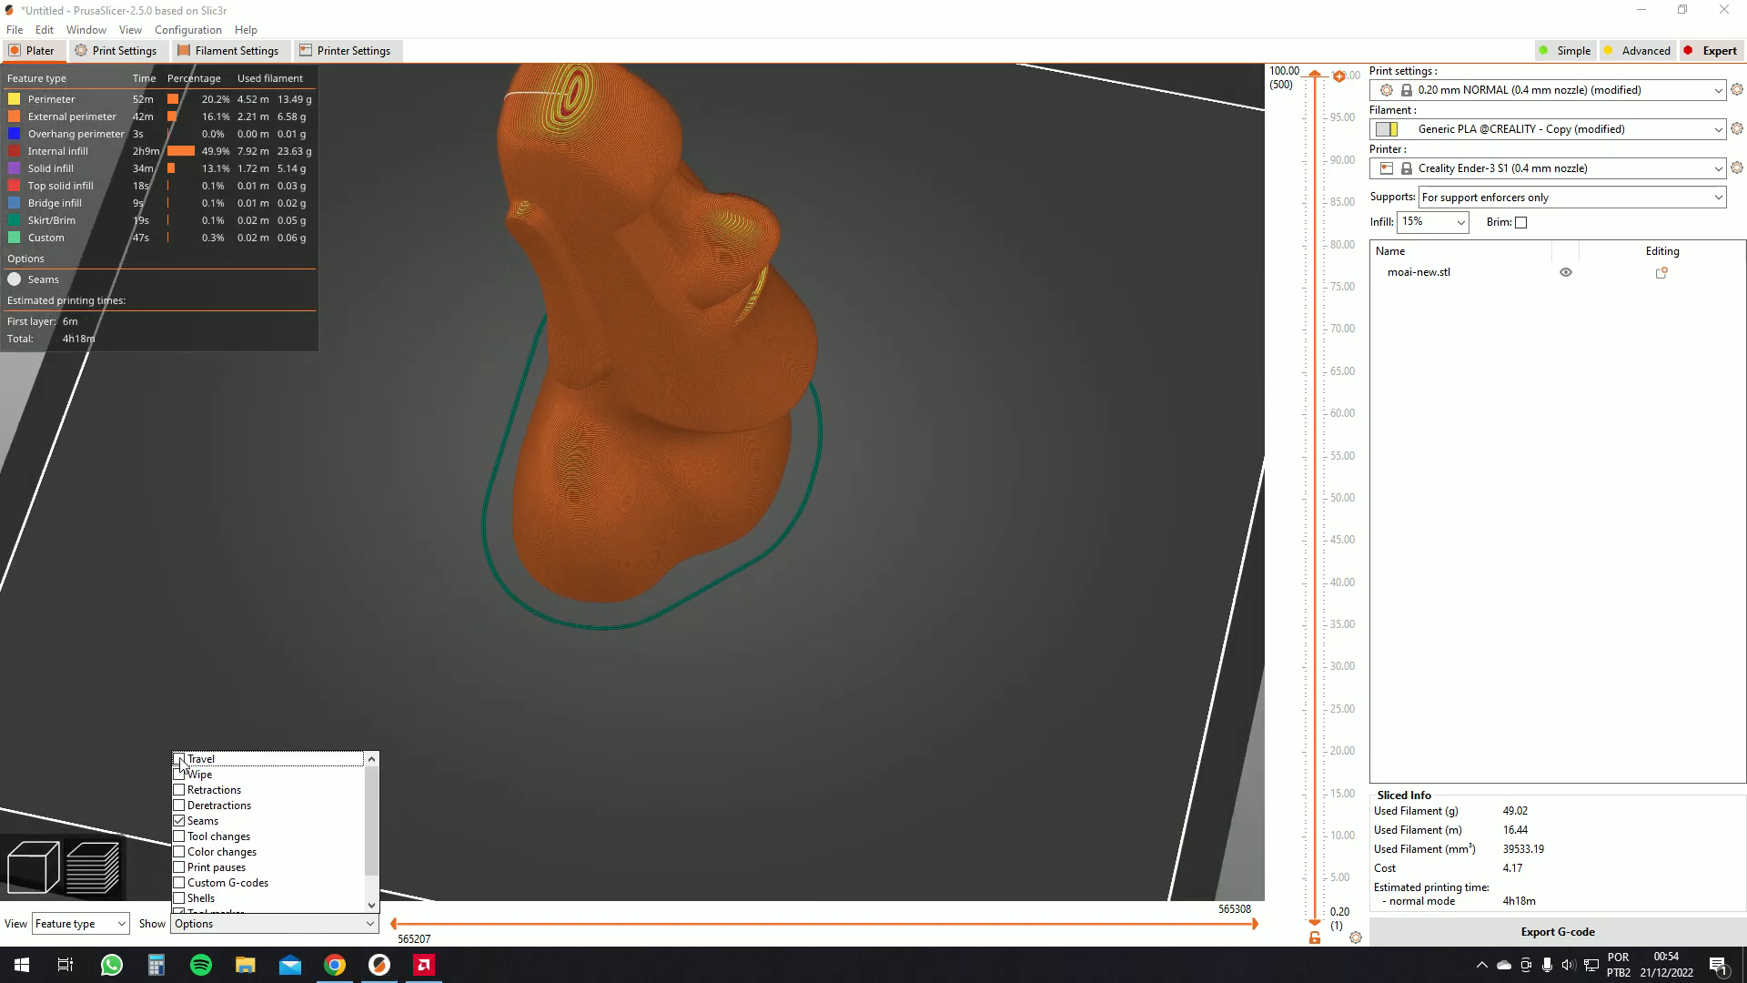
scroll(466, 588, "down", 5)
left_click_drag(466, 588, 426, 575)
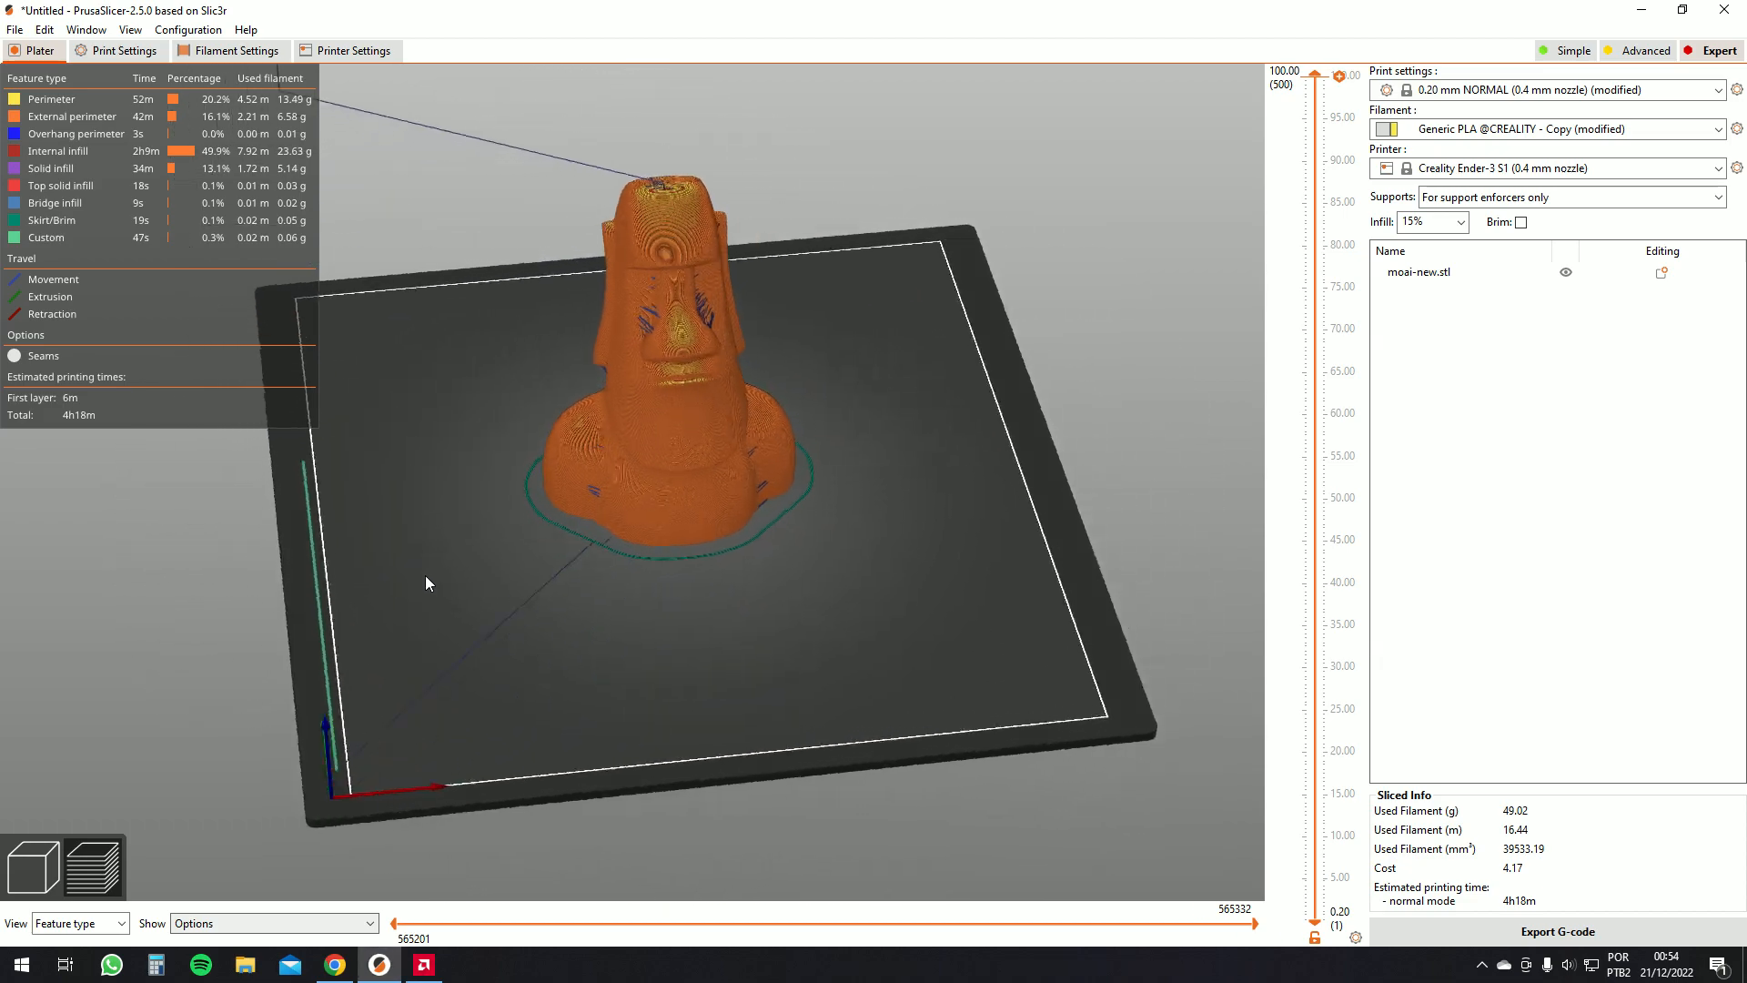
Lower the top layer limit to about 9.20 mm to inspect infill and travel moves, then restore full height
scroll(691, 512, "up", 4)
scroll(337, 758, "down", 5)
left_click_drag(317, 660, 304, 510)
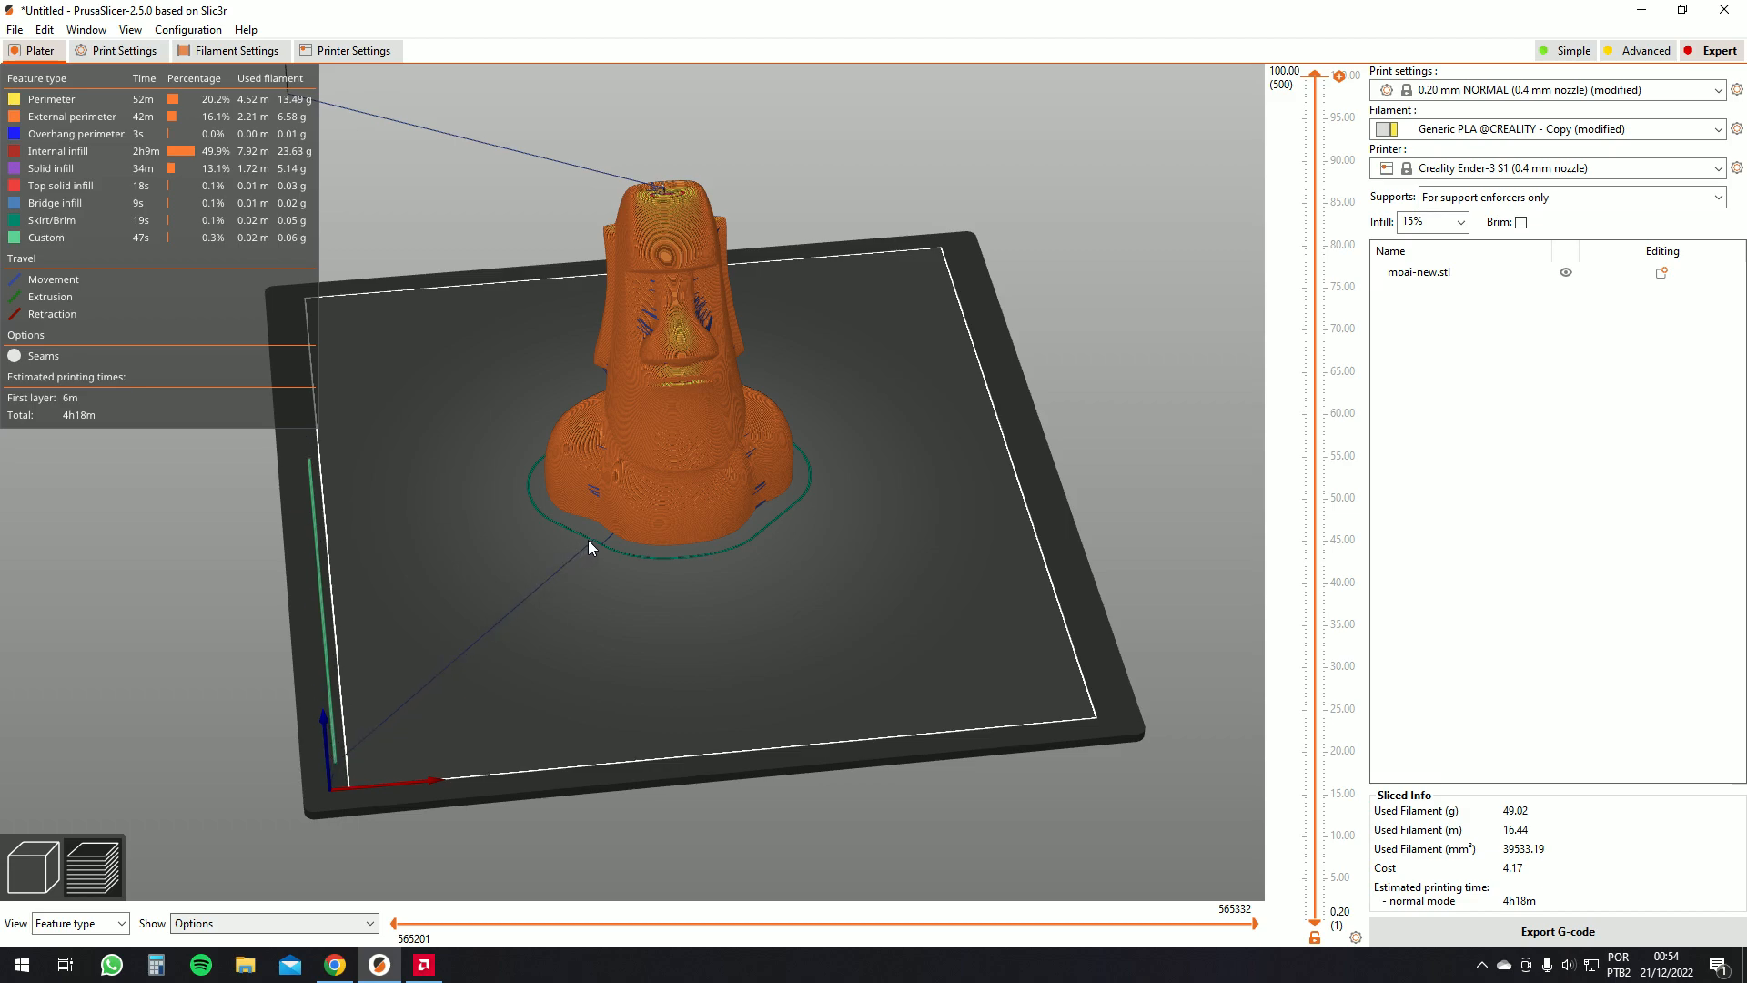
left_click_drag(1316, 75, 1337, 744)
scroll(910, 569, "up", 5)
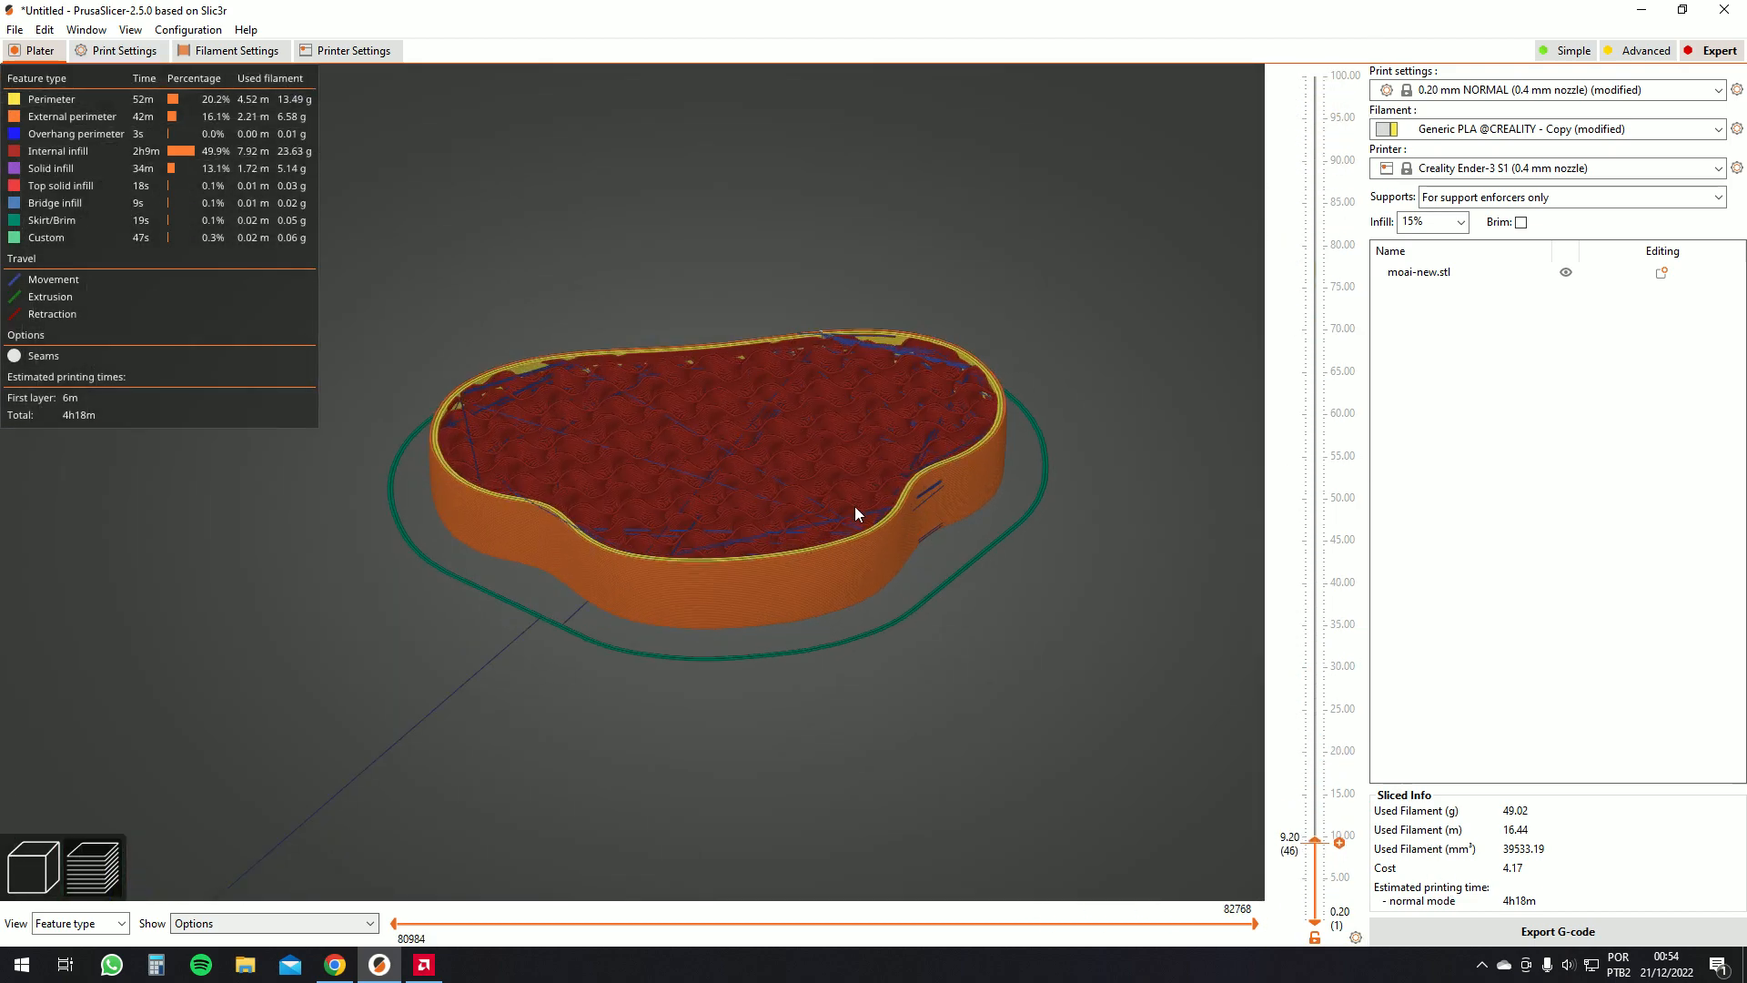
scroll(843, 508, "down", 5)
scroll(657, 463, "up", 3)
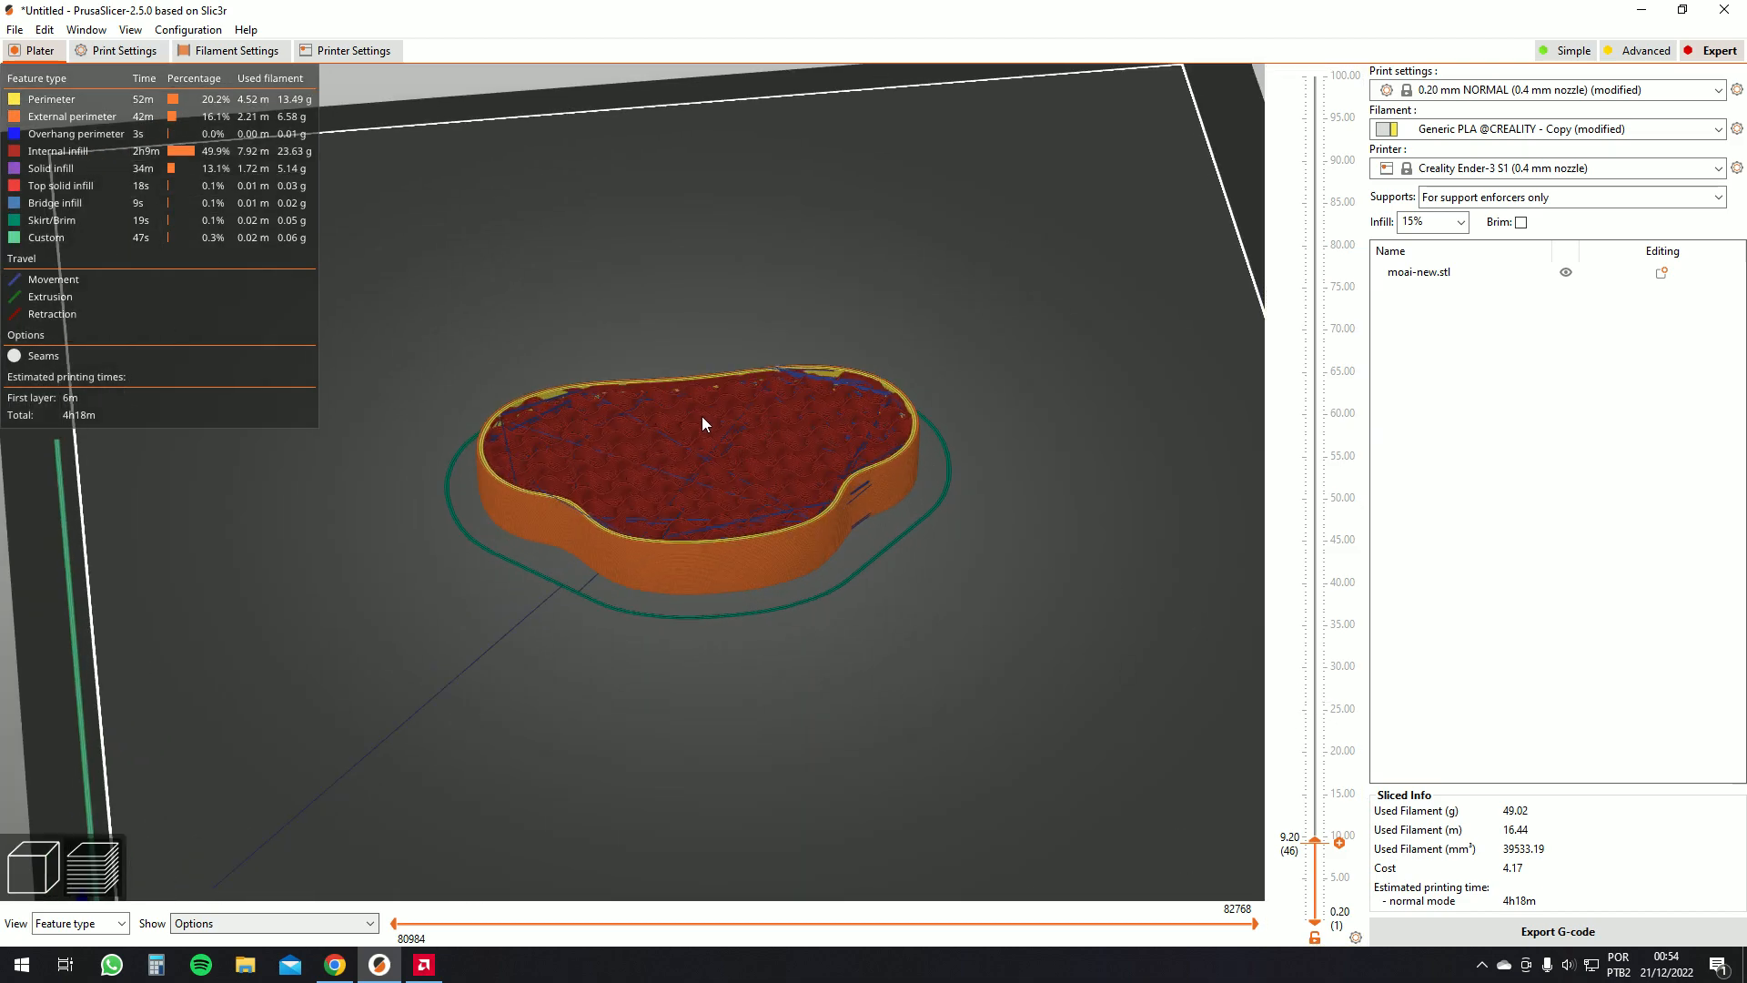
left_click_drag(1316, 839, 1314, 72)
Zoom in on the moai's face to examine the travel moves around the nose and eyes
scroll(1116, 113, "down", 4)
scroll(914, 188, "up", 4)
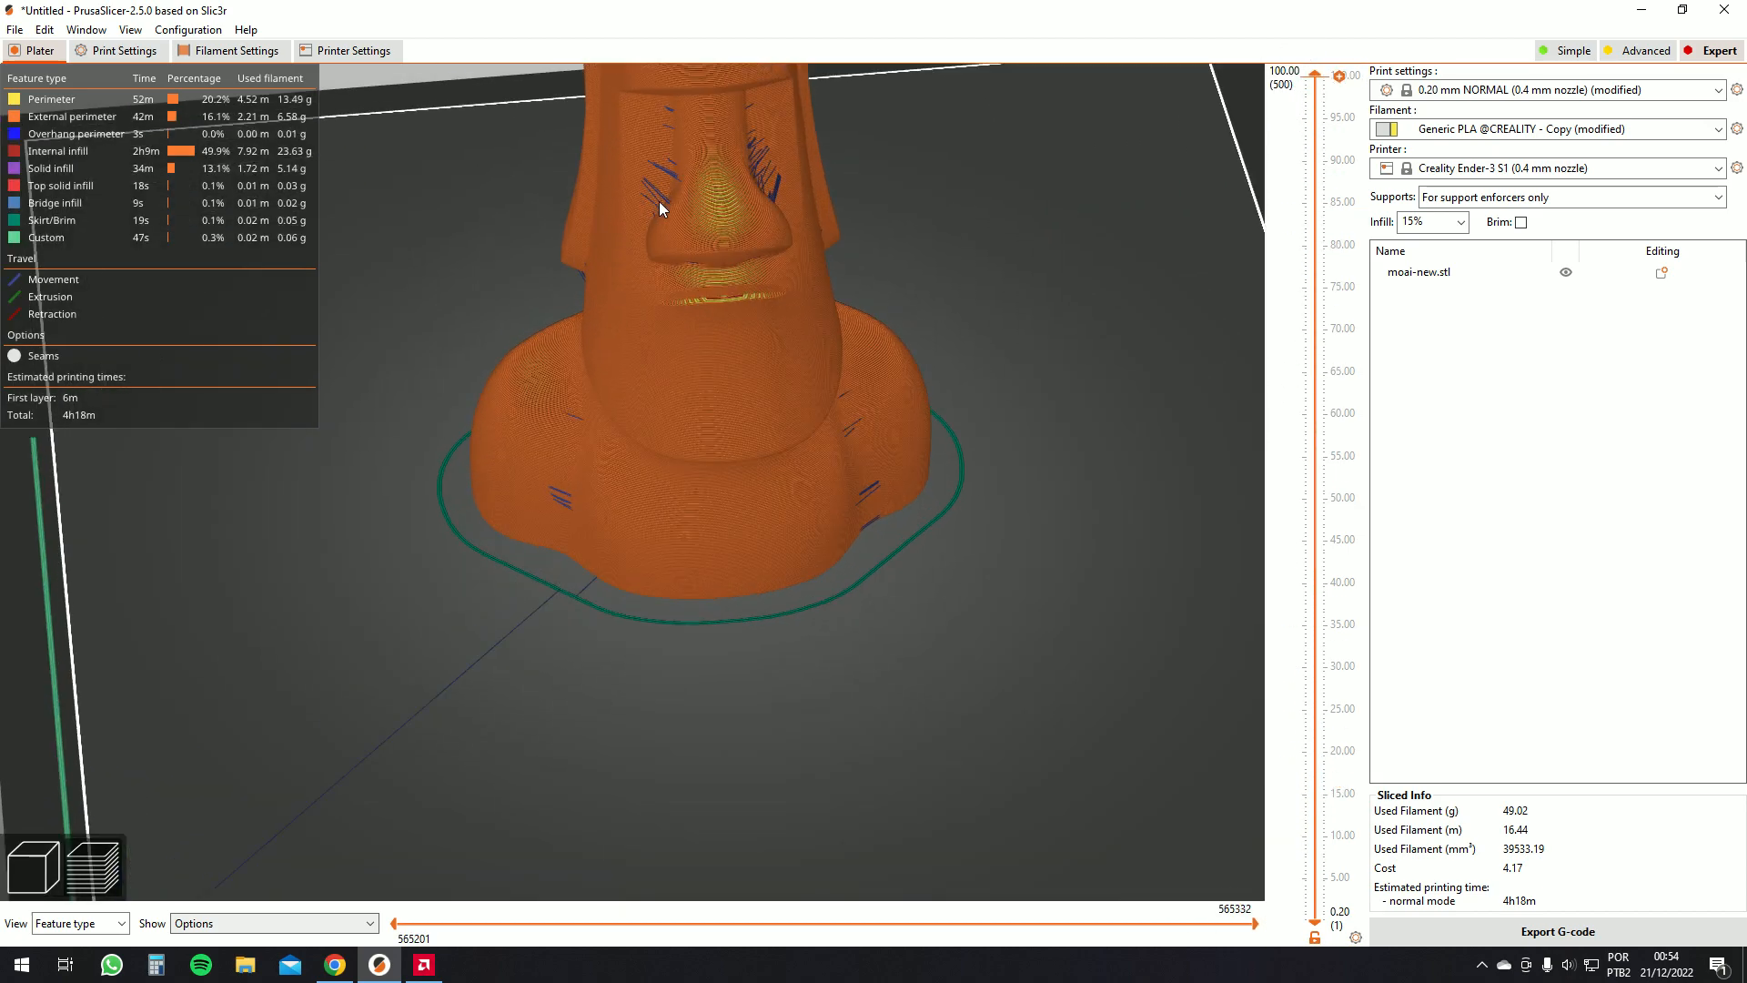
scroll(654, 193, "down", 2)
left_click_drag(653, 193, 815, 528)
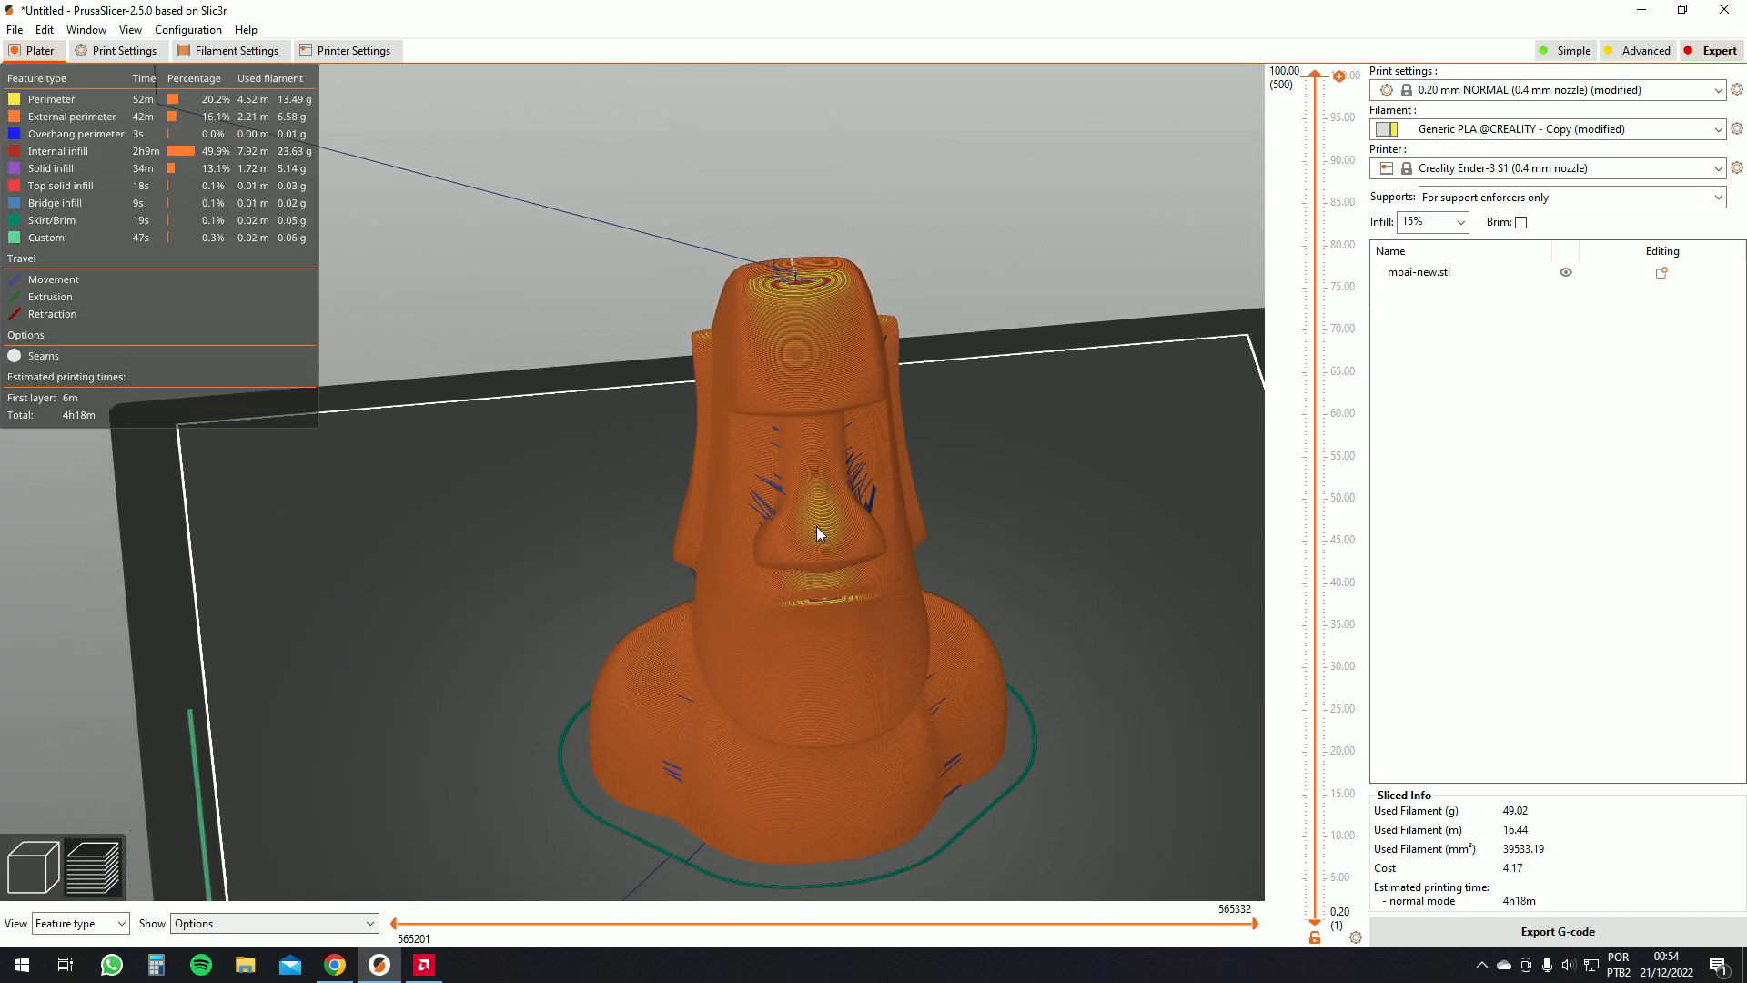
scroll(849, 523, "up", 4)
scroll(931, 544, "up", 2)
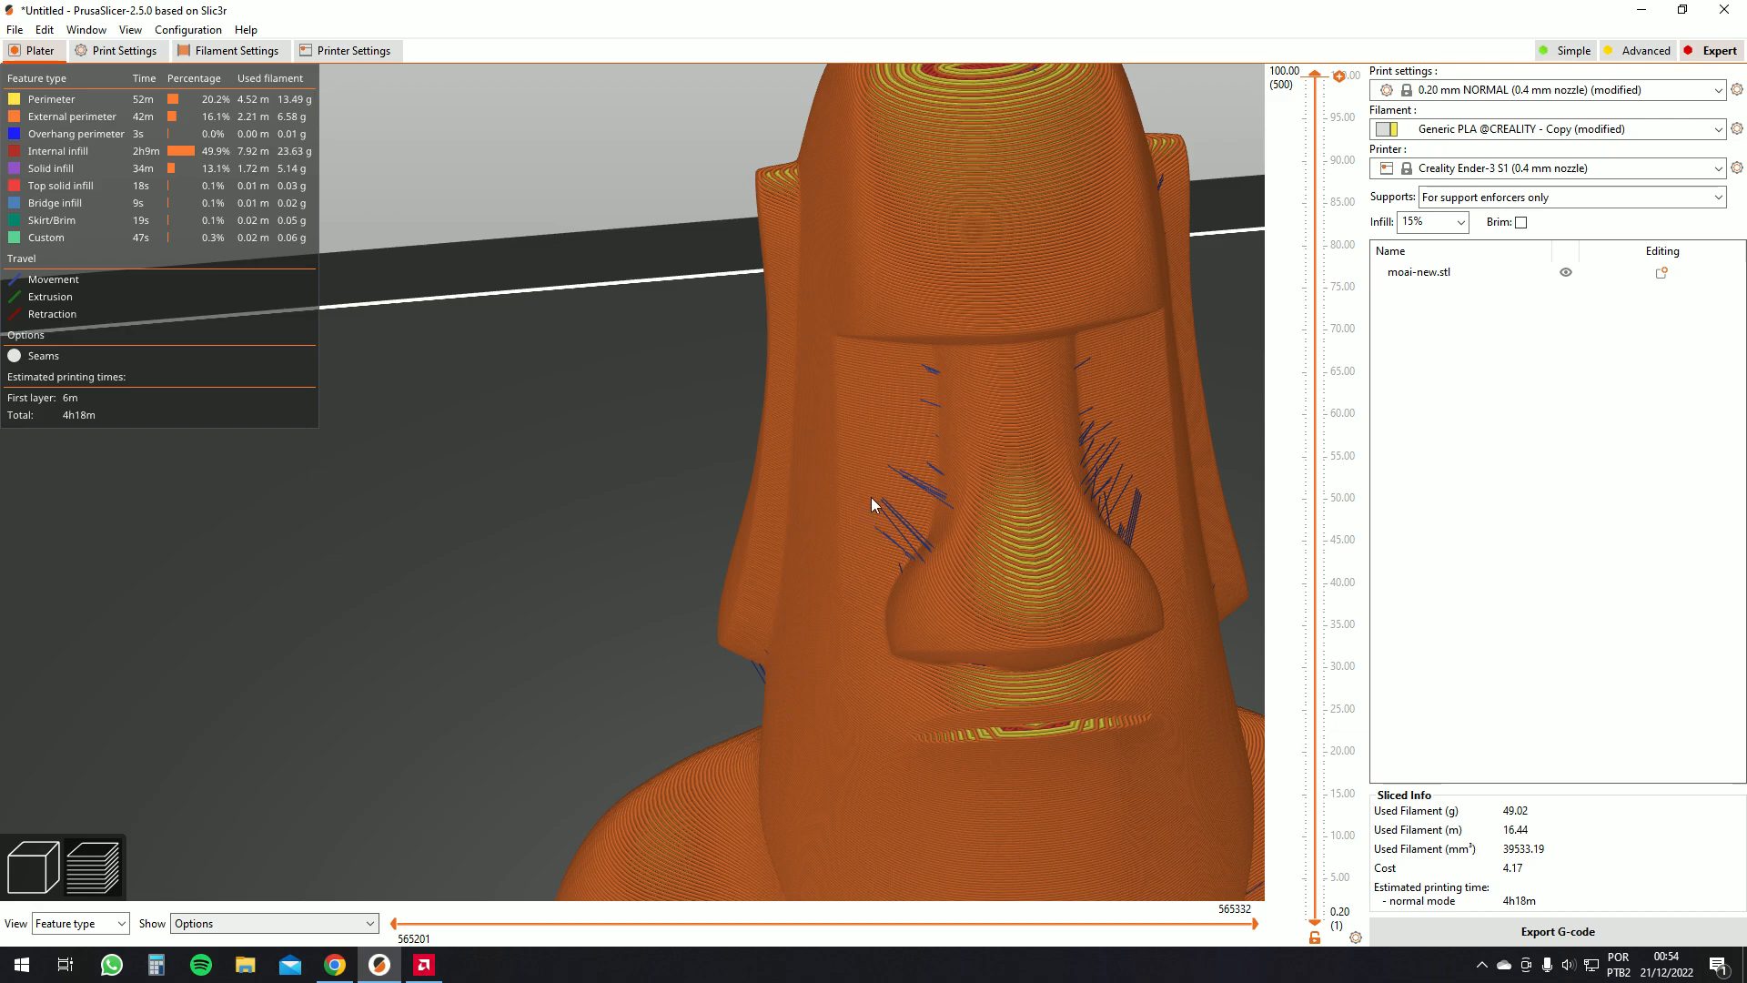
scroll(863, 393, "down", 5)
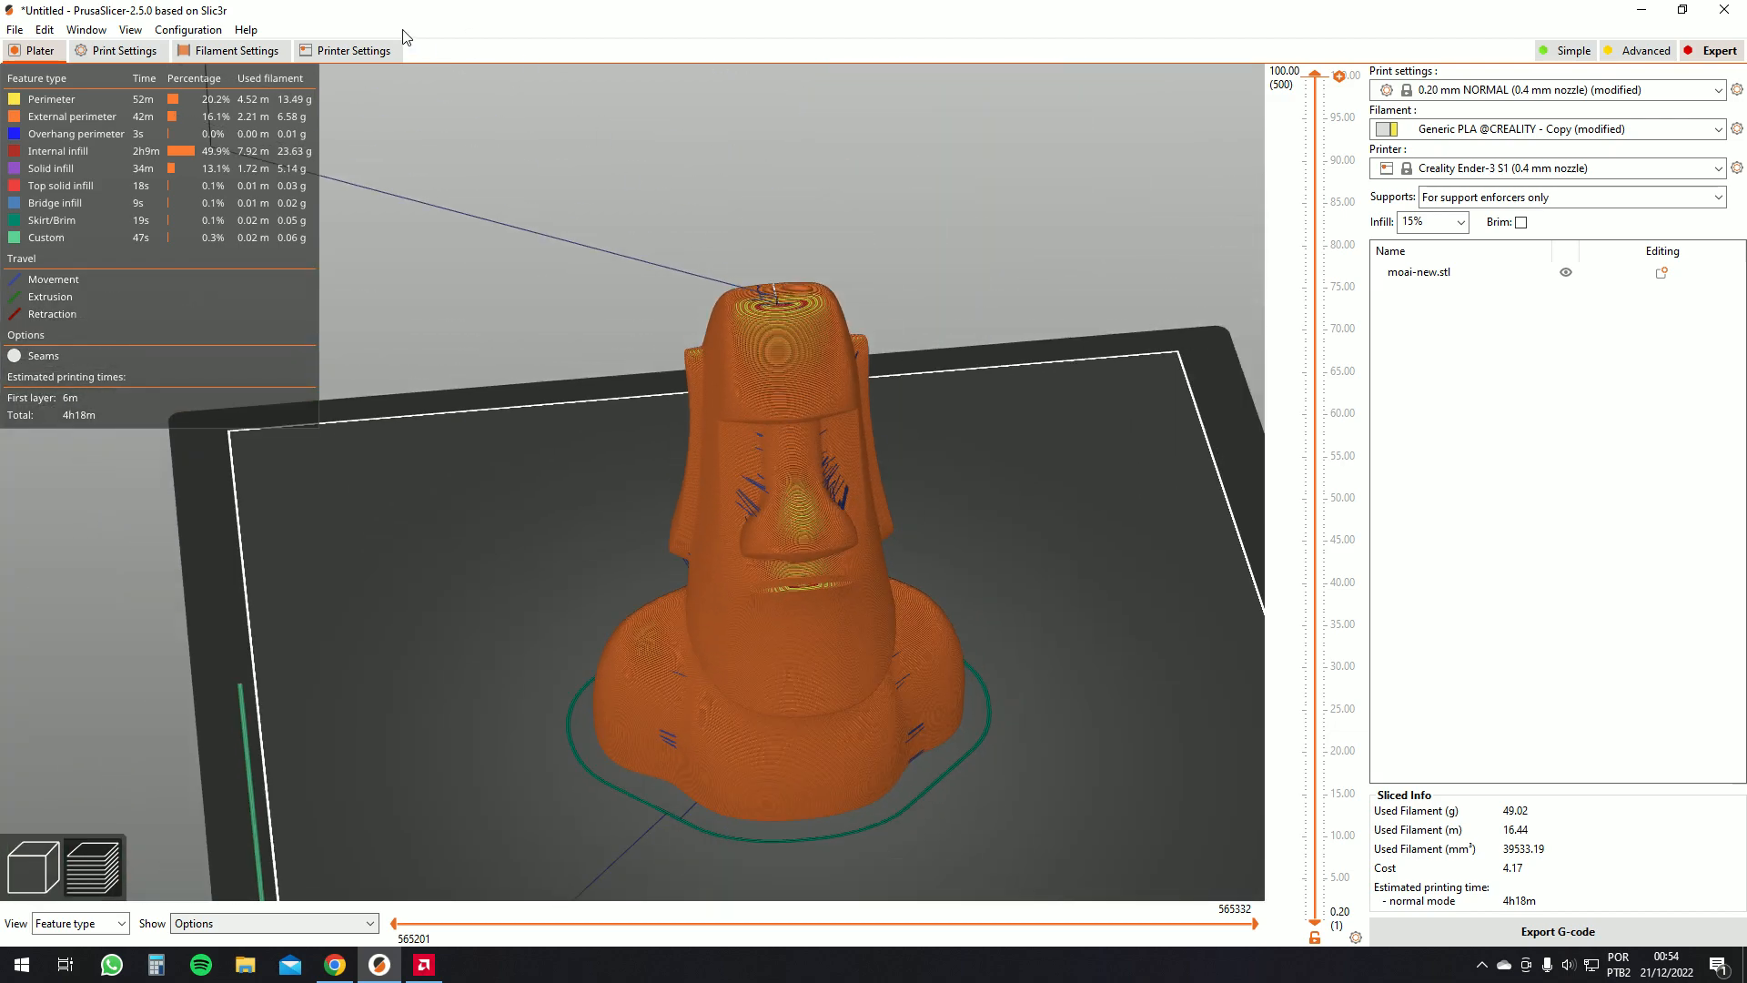
Review the Extruder 1 retraction settings in the printer settings, then return to the plater
left_click(354, 50)
left_click(50, 153)
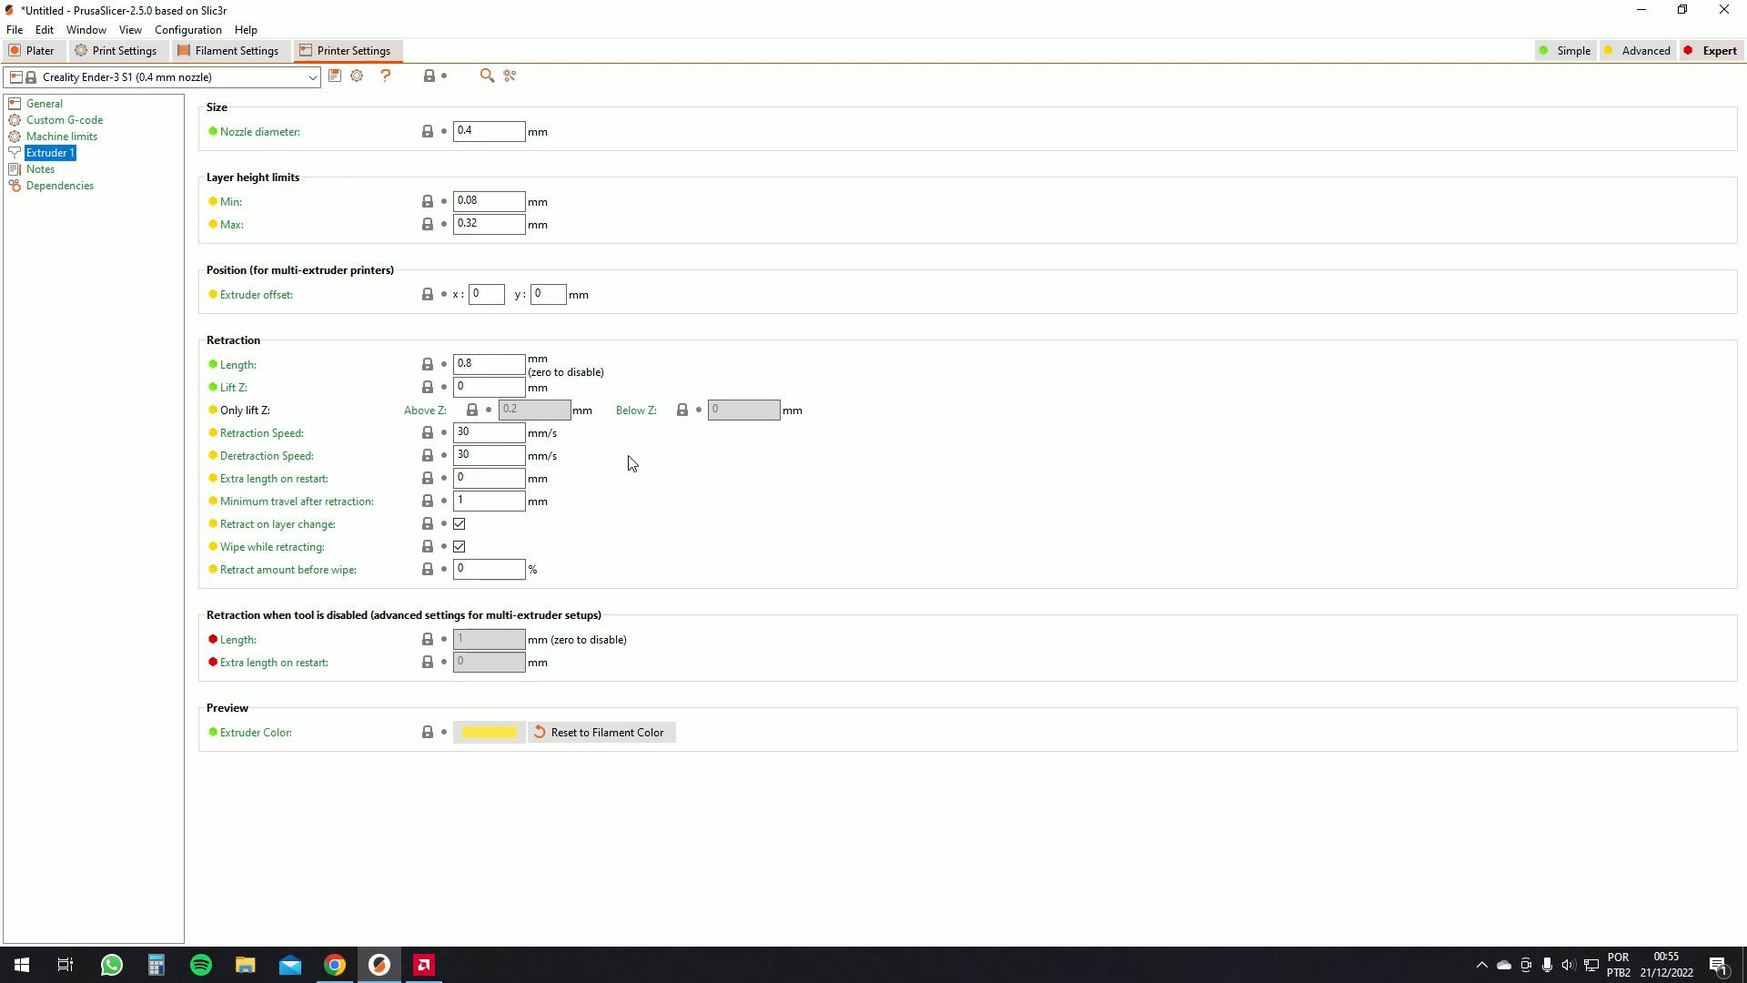
double_click(470, 365)
left_click(41, 51)
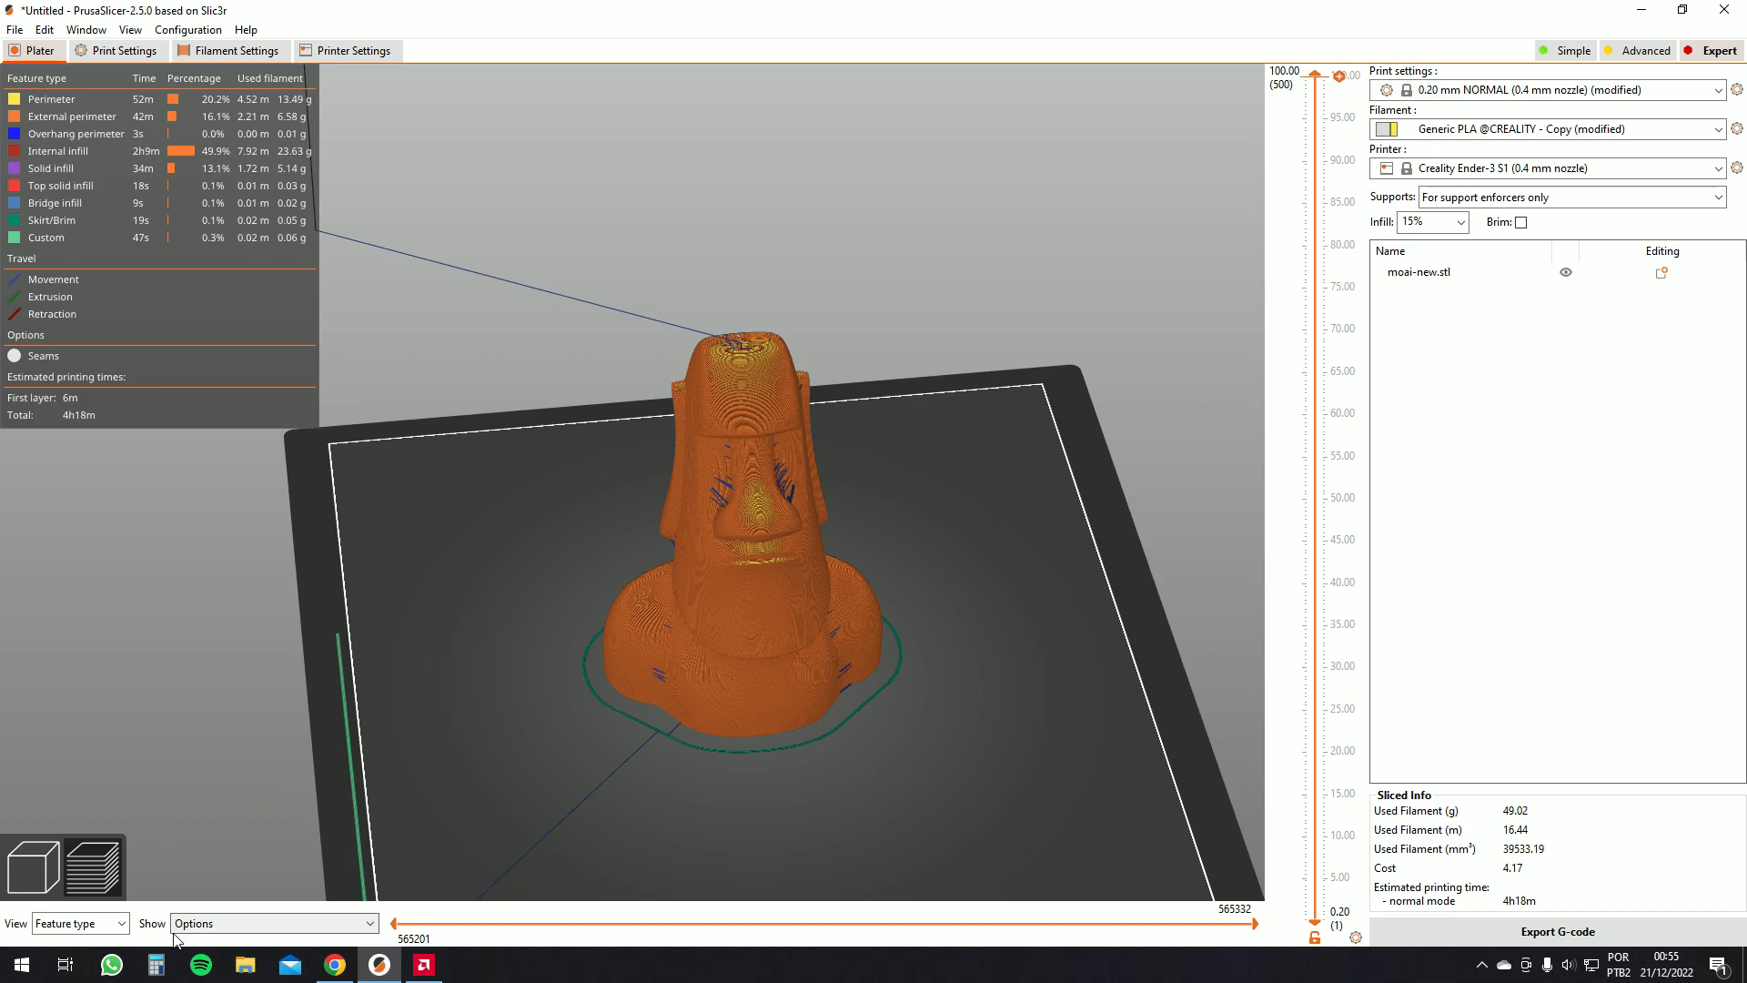
Turn off travel moves and toggle retractions in the preview options, then orbit around the moai
left_click(225, 924)
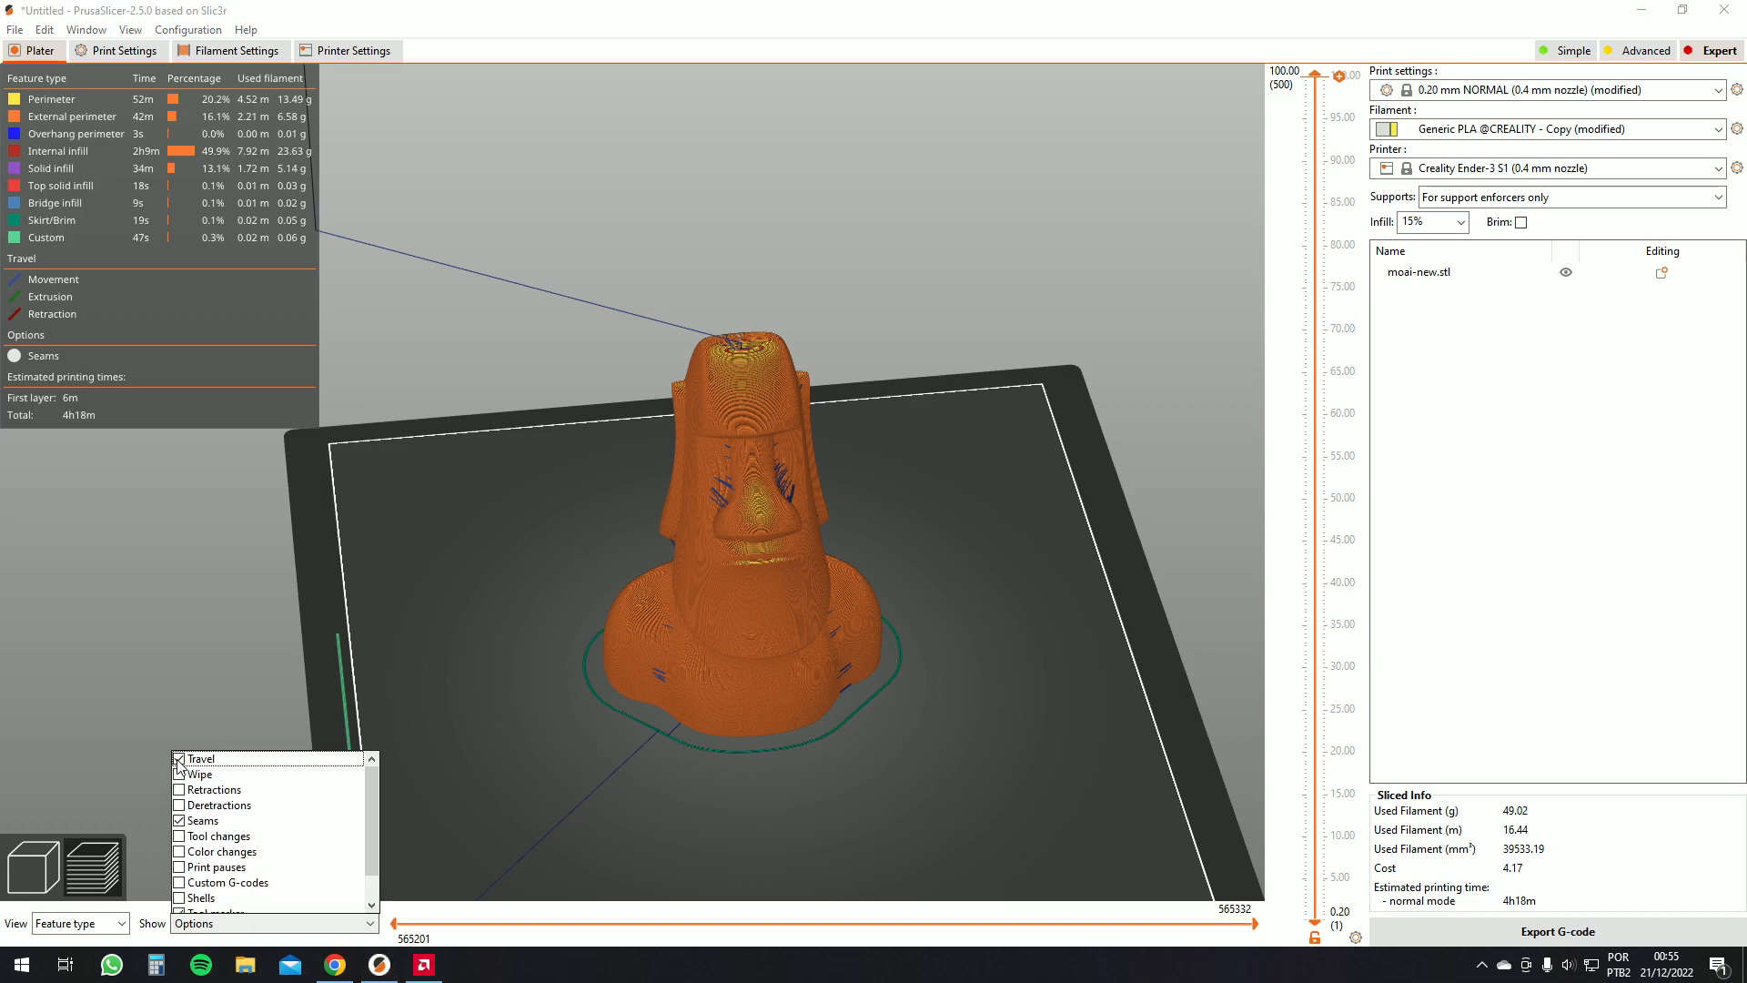
left_click(179, 759)
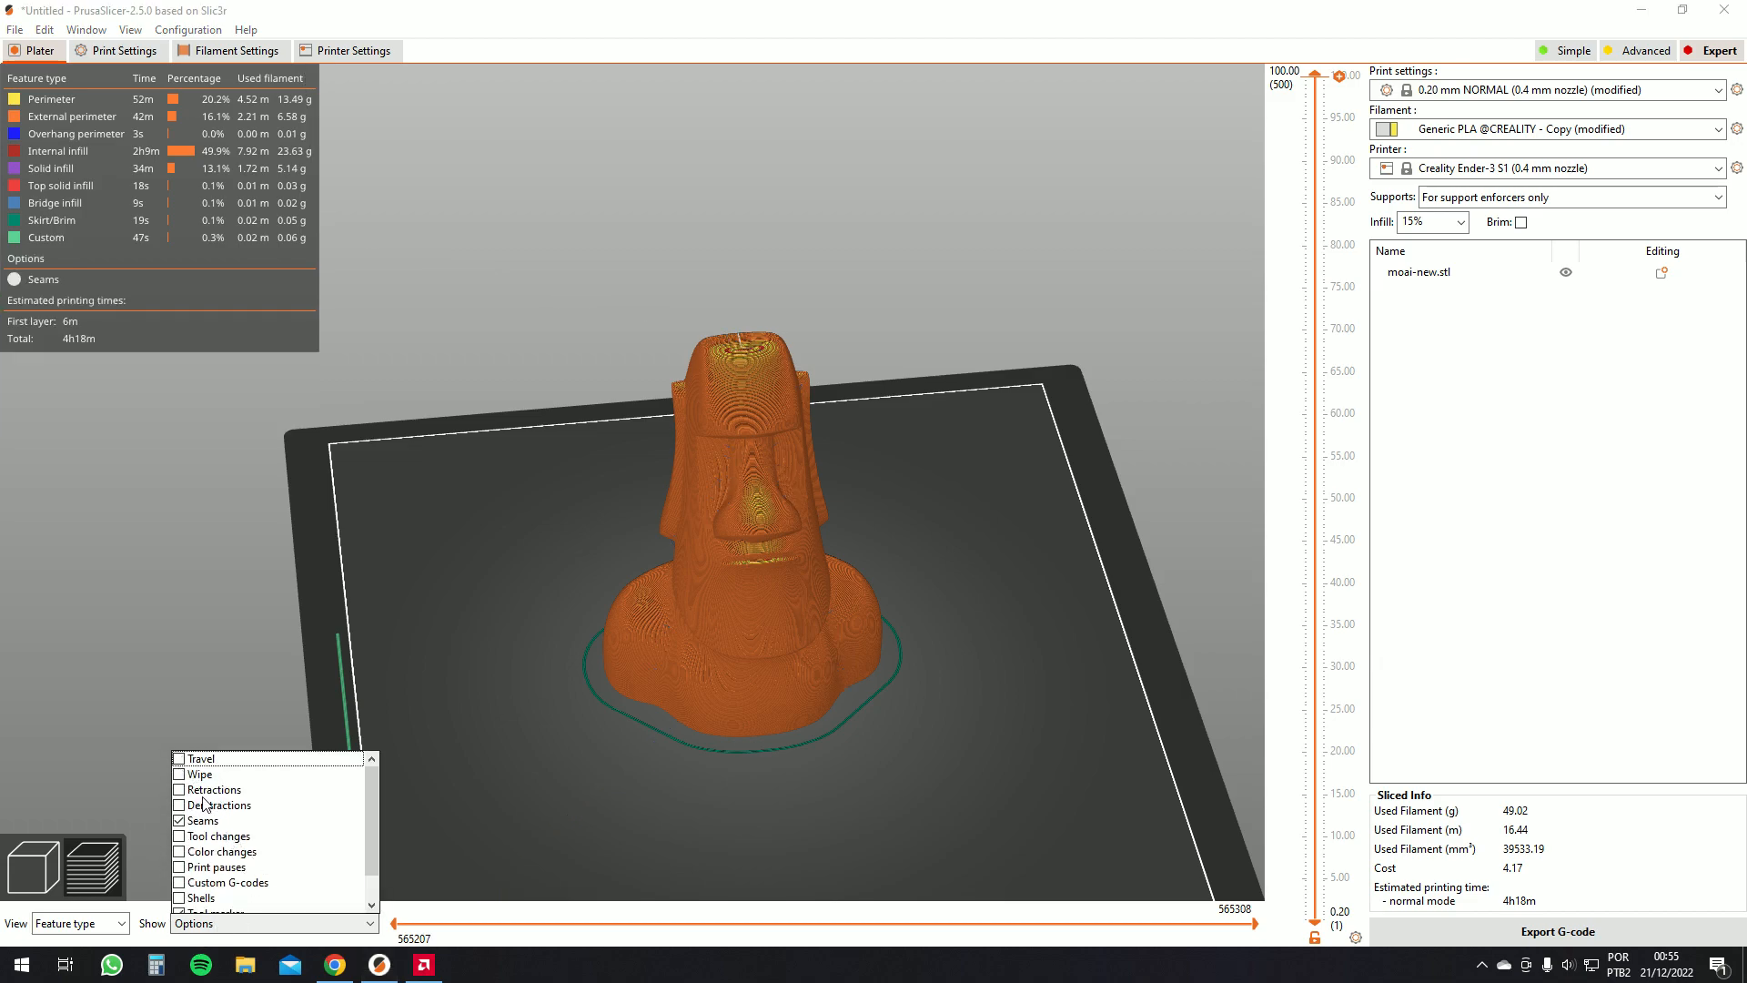
left_click(200, 794)
left_click(199, 794)
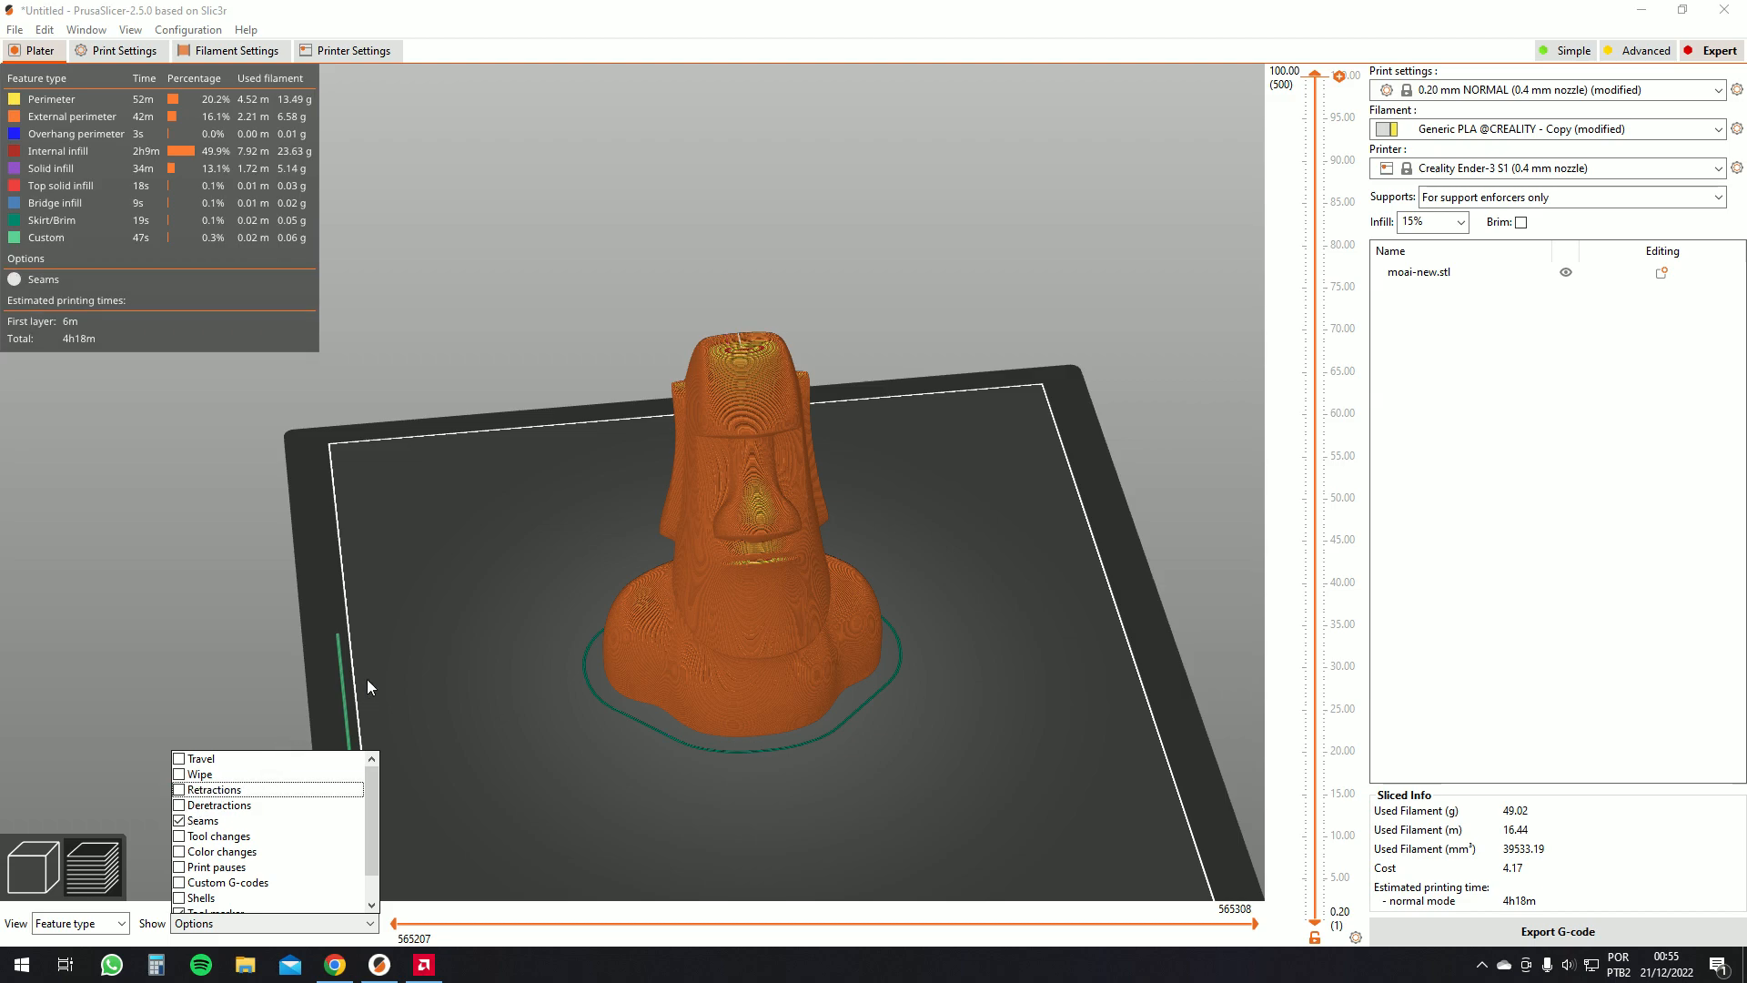
left_click_drag(359, 684, 459, 690)
left_click(253, 923)
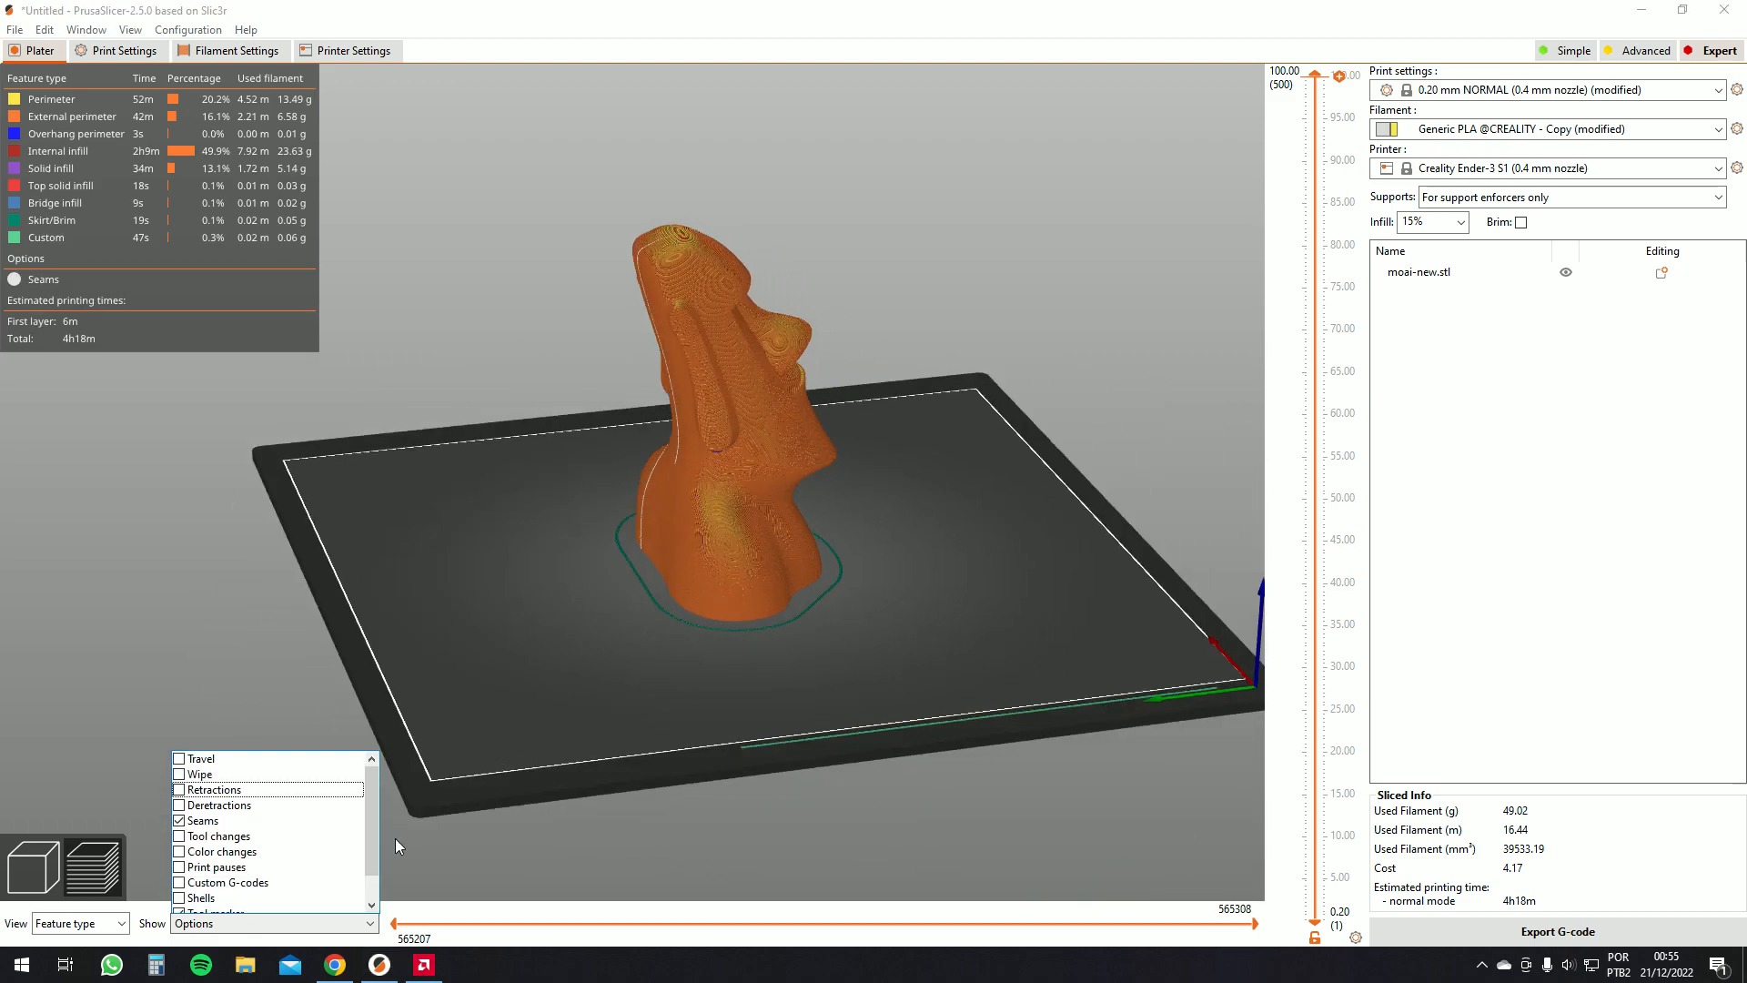
mouse_move(374, 839)
left_mouse_down()
mouse_move(375, 872)
mouse_move(371, 821)
mouse_move(371, 875)
left_mouse_up()
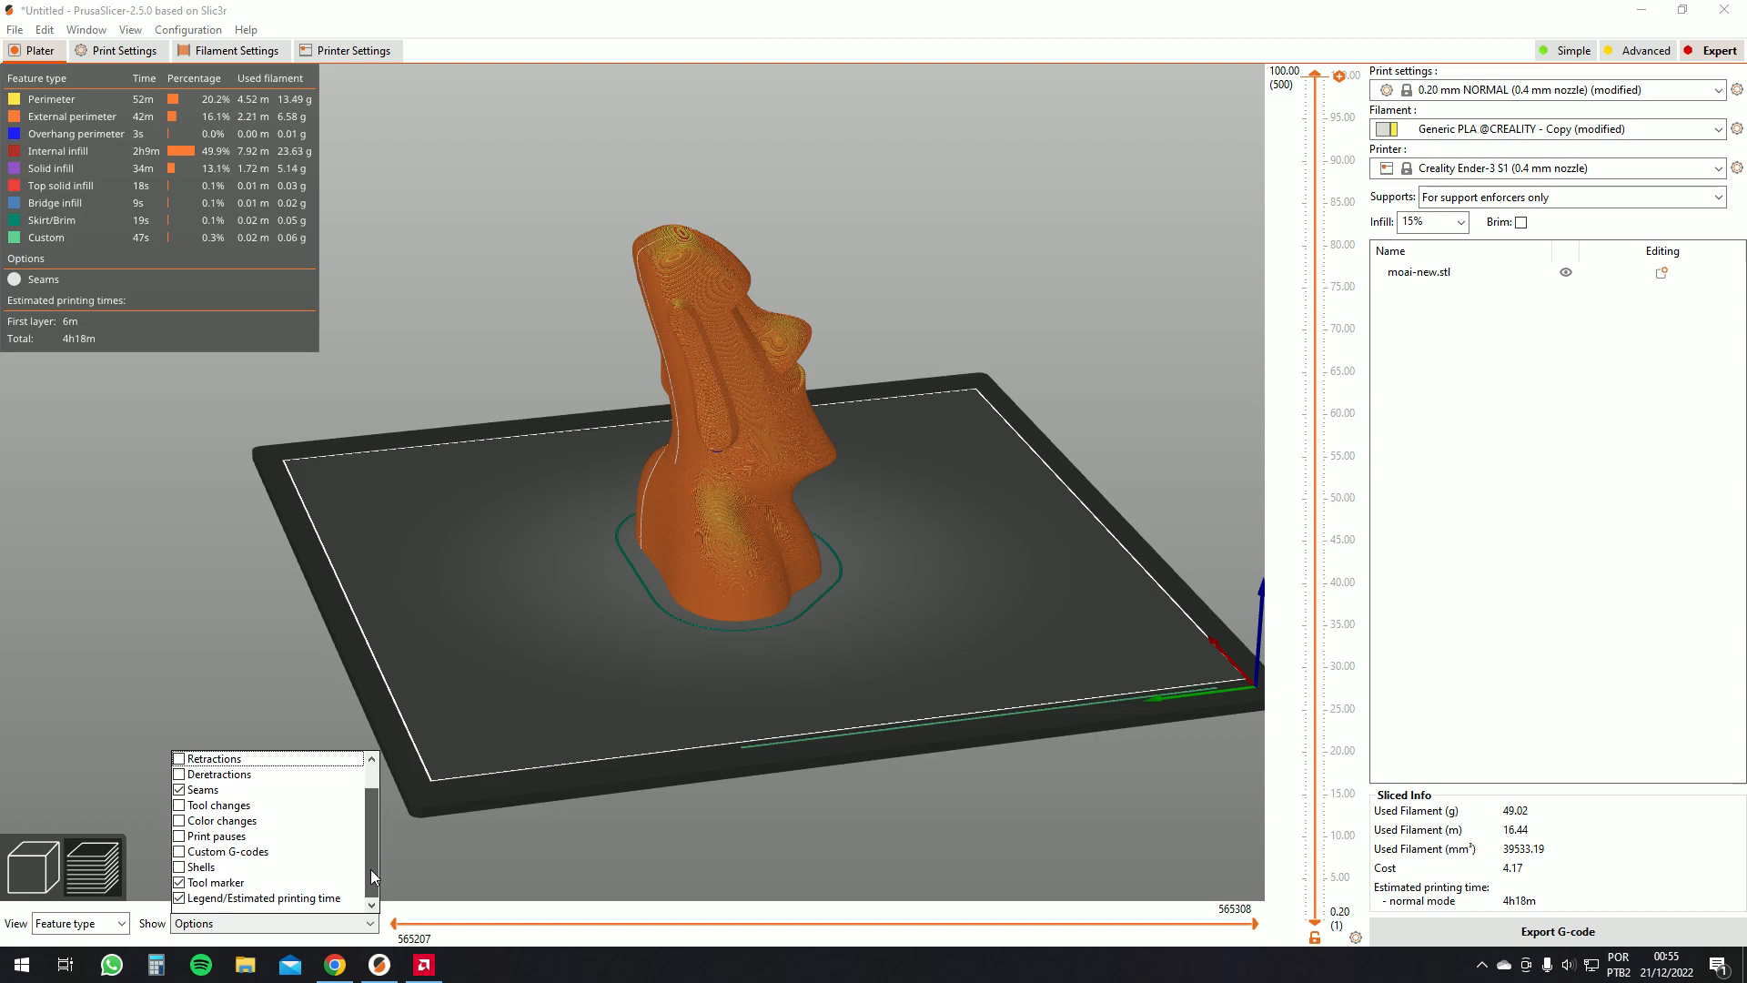
scroll(219, 830, "up", 1)
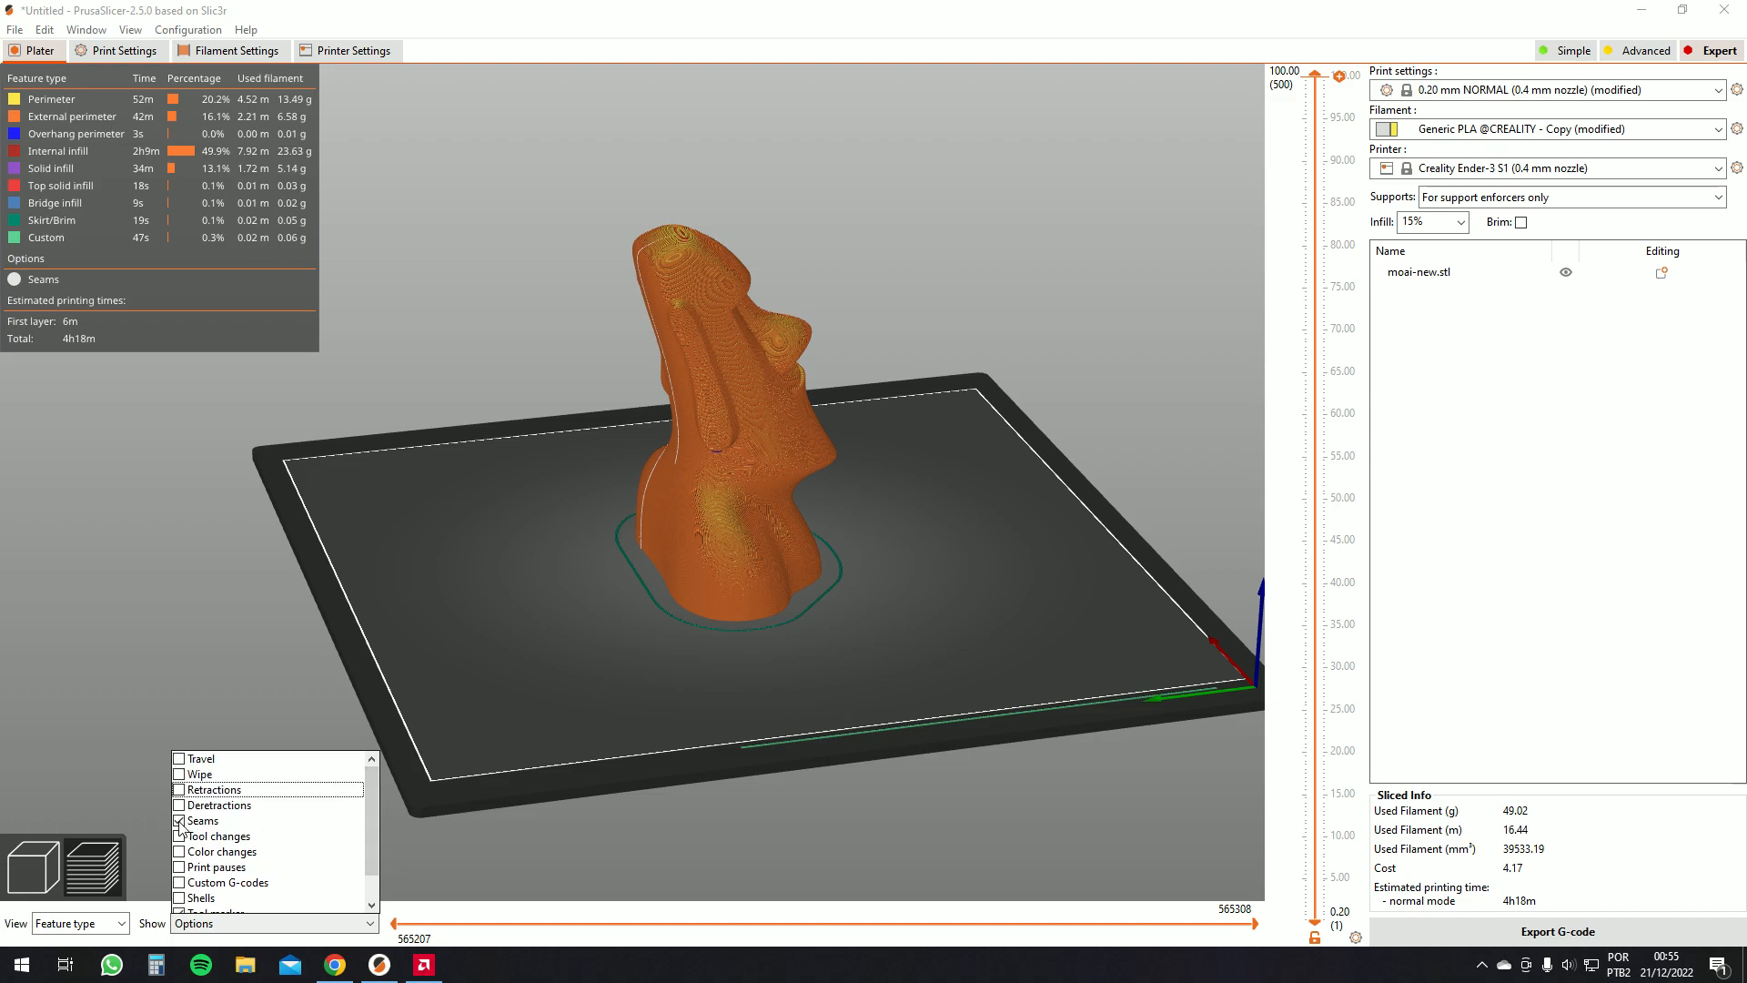
scroll(227, 826, "down", 1)
left_click_drag(368, 696, 652, 827)
scroll(1136, 674, "up", 5)
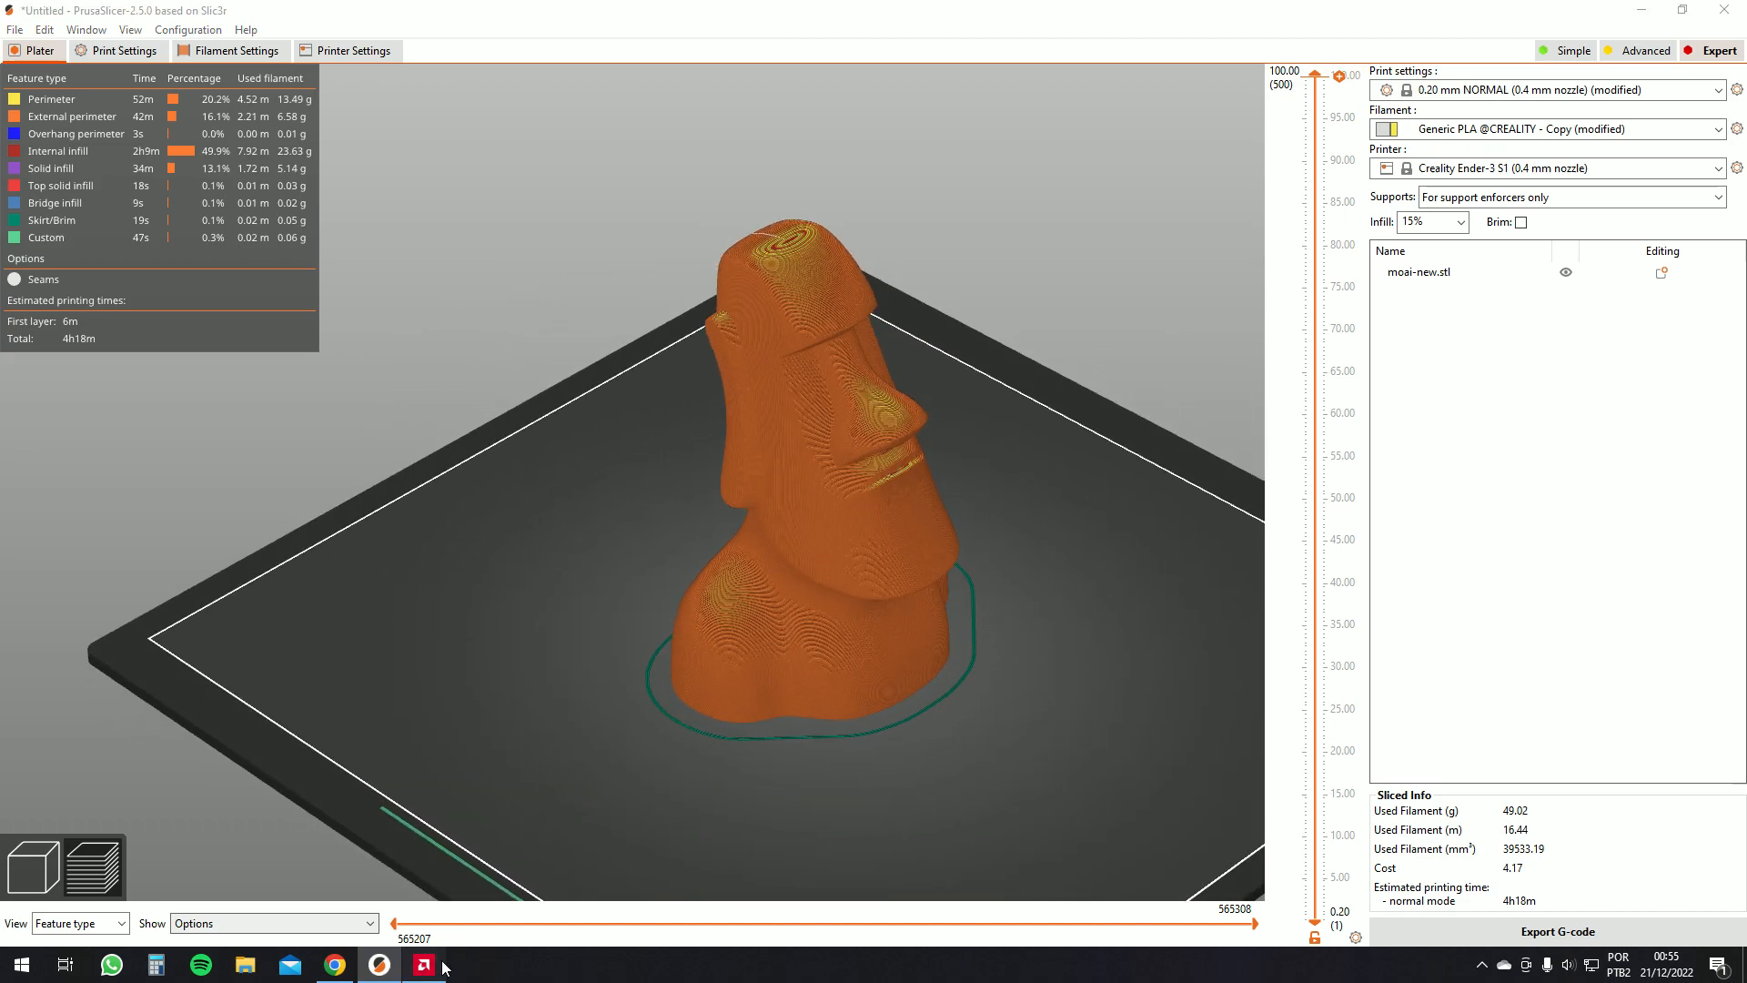
left_click(426, 965)
left_click(443, 968)
left_click_drag(1123, 654, 1031, 652)
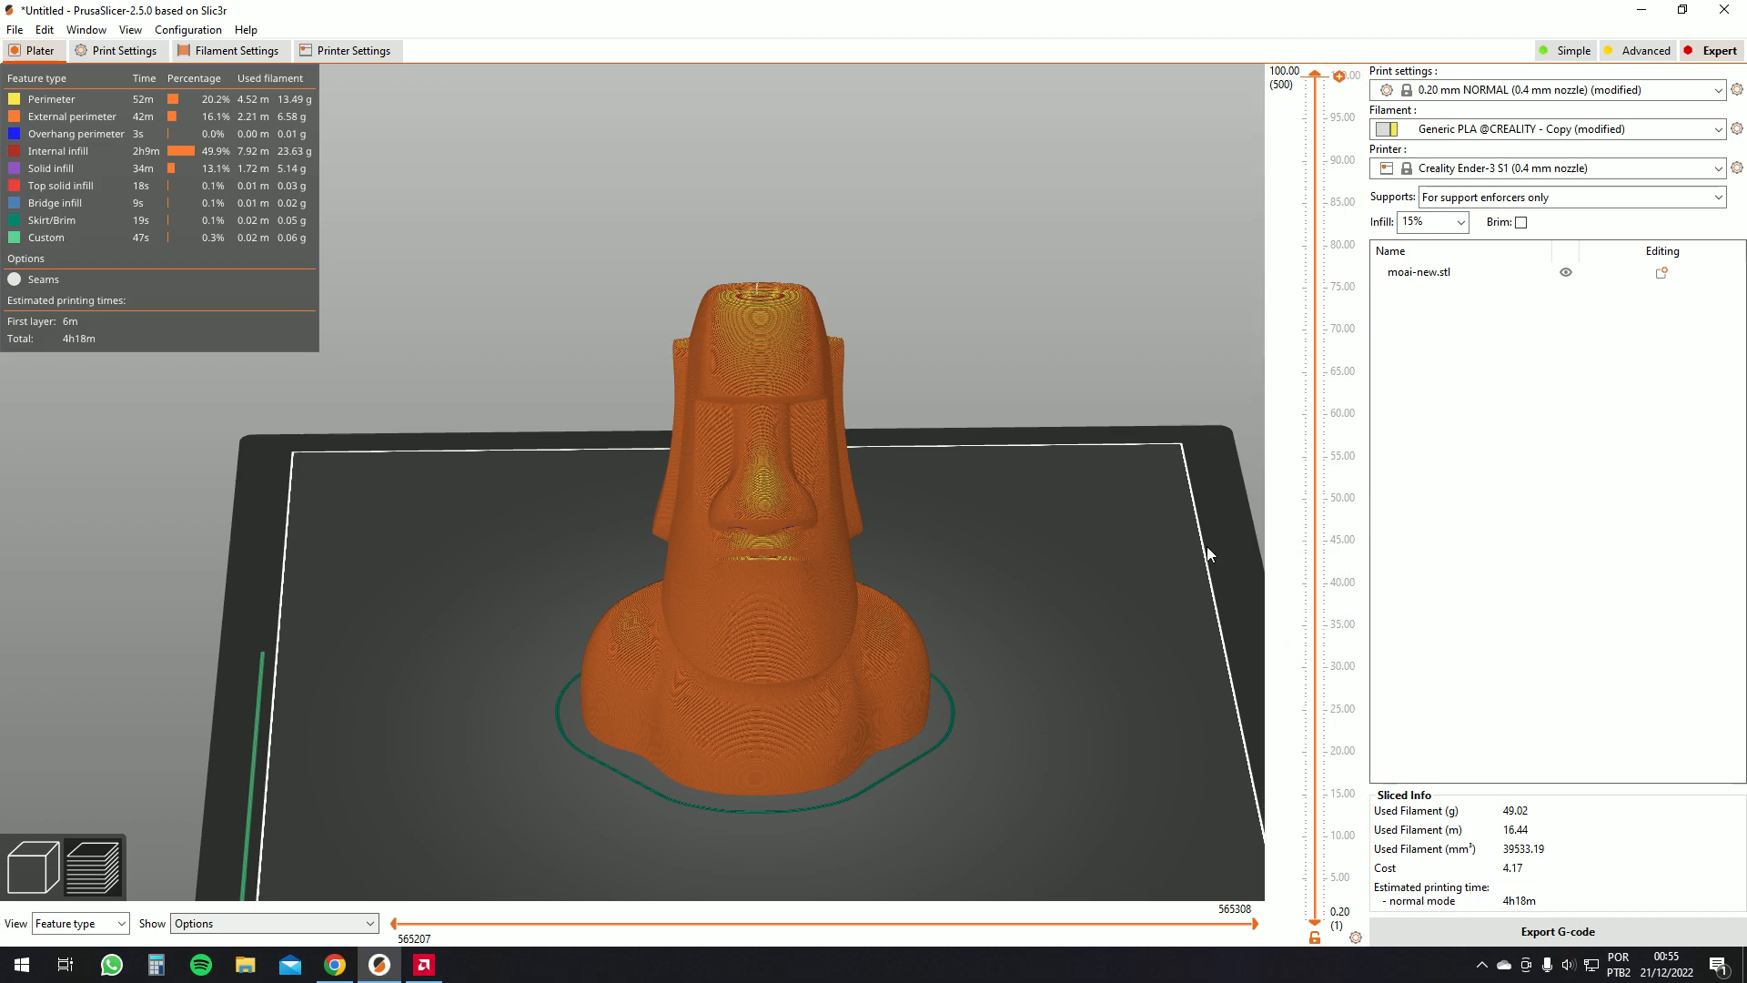
Open the Export G-code save dialog and close it without saving
left_click(1550, 932)
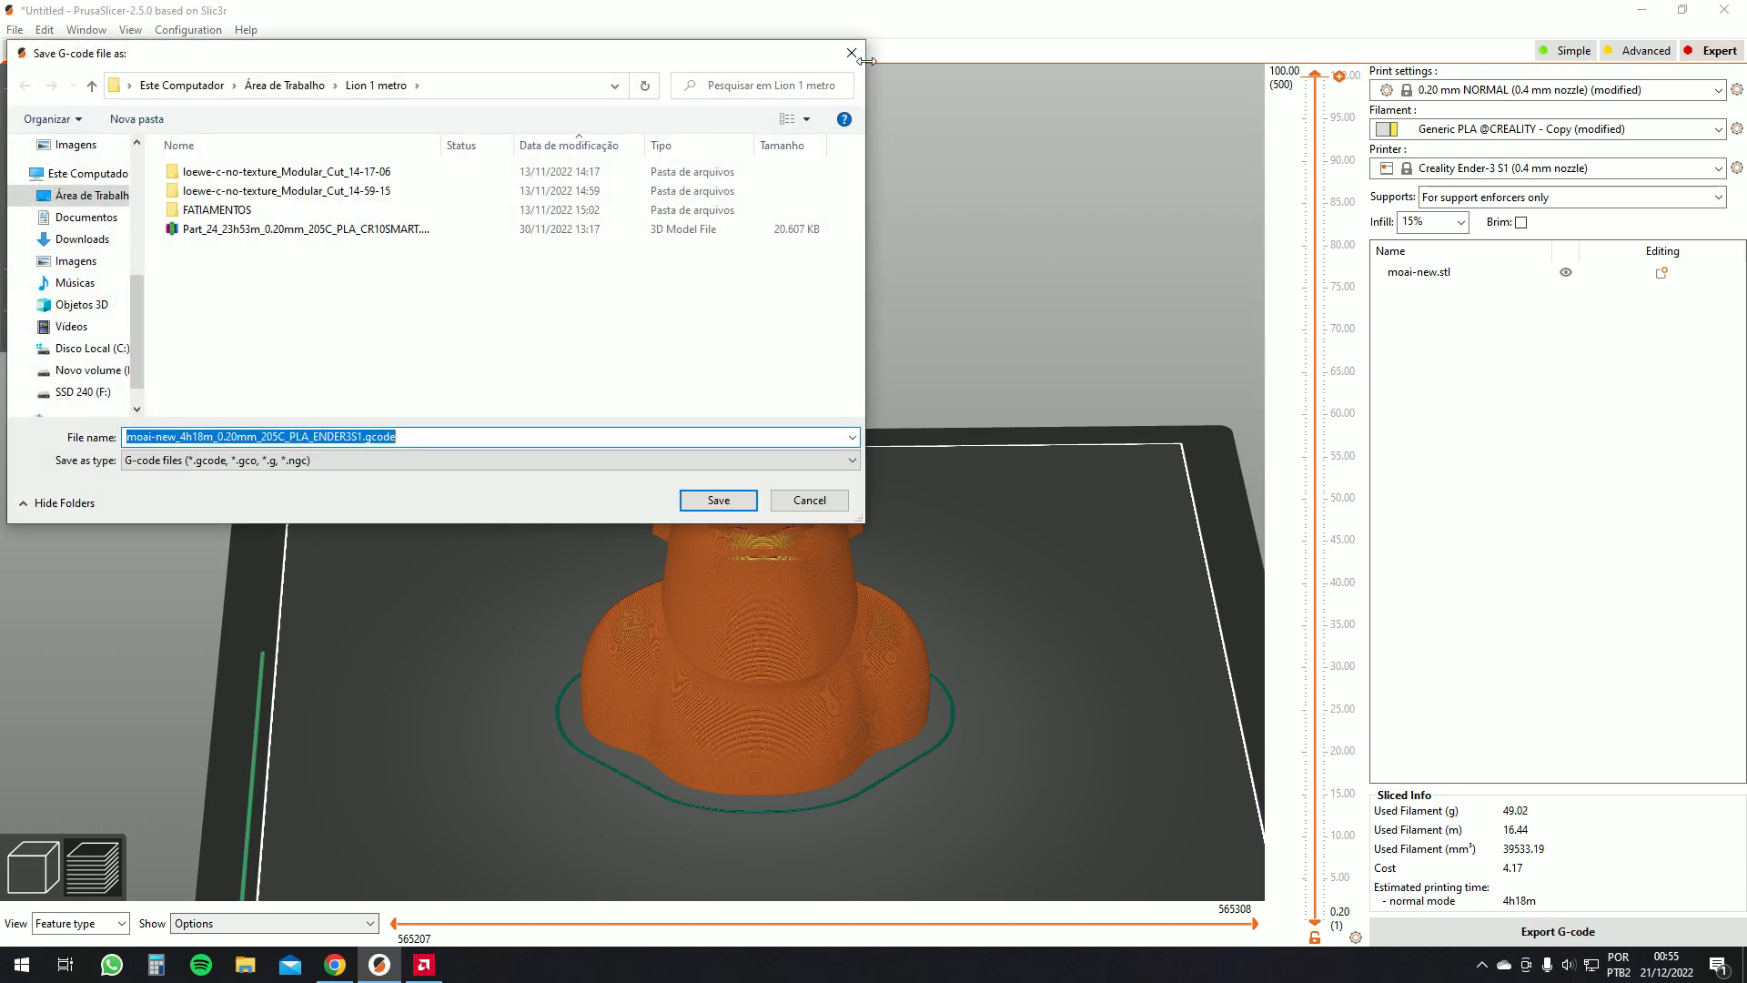
left_click(861, 43)
left_click_drag(1040, 277, 995, 378)
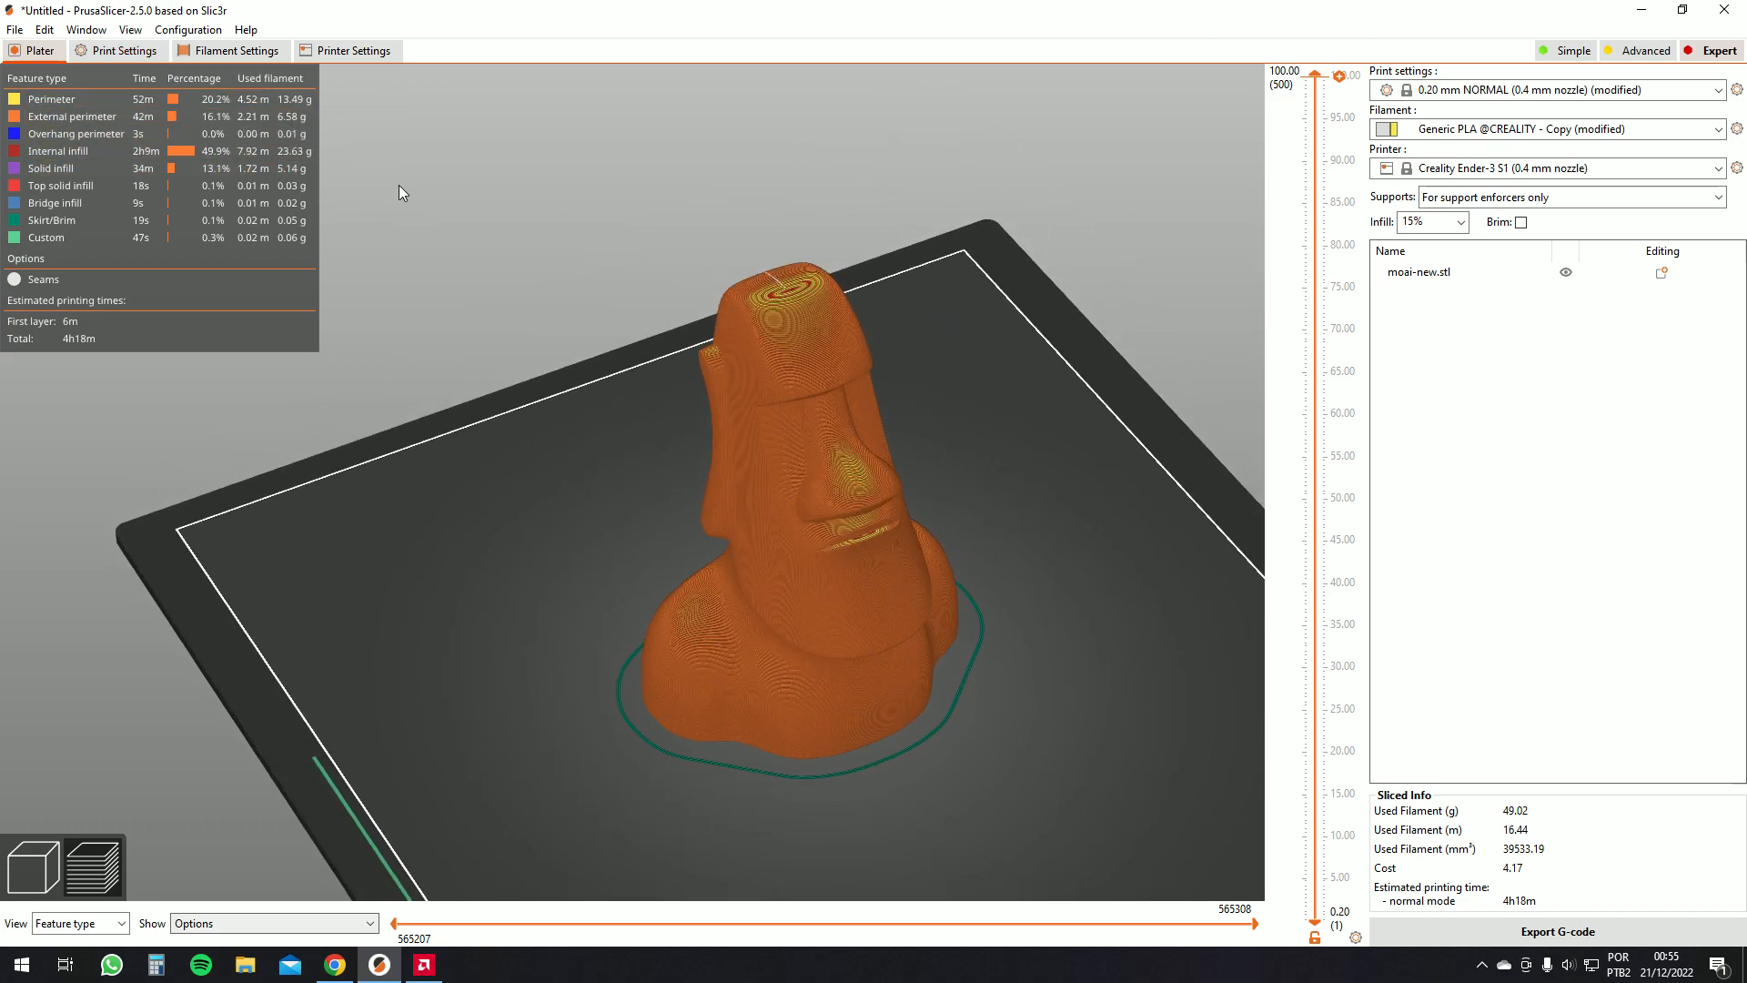
scroll(888, 400, "down", 4)
left_click_drag(890, 402, 928, 499)
scroll(870, 494, "up", 1)
scroll(930, 508, "up", 3)
scroll(936, 512, "down", 2)
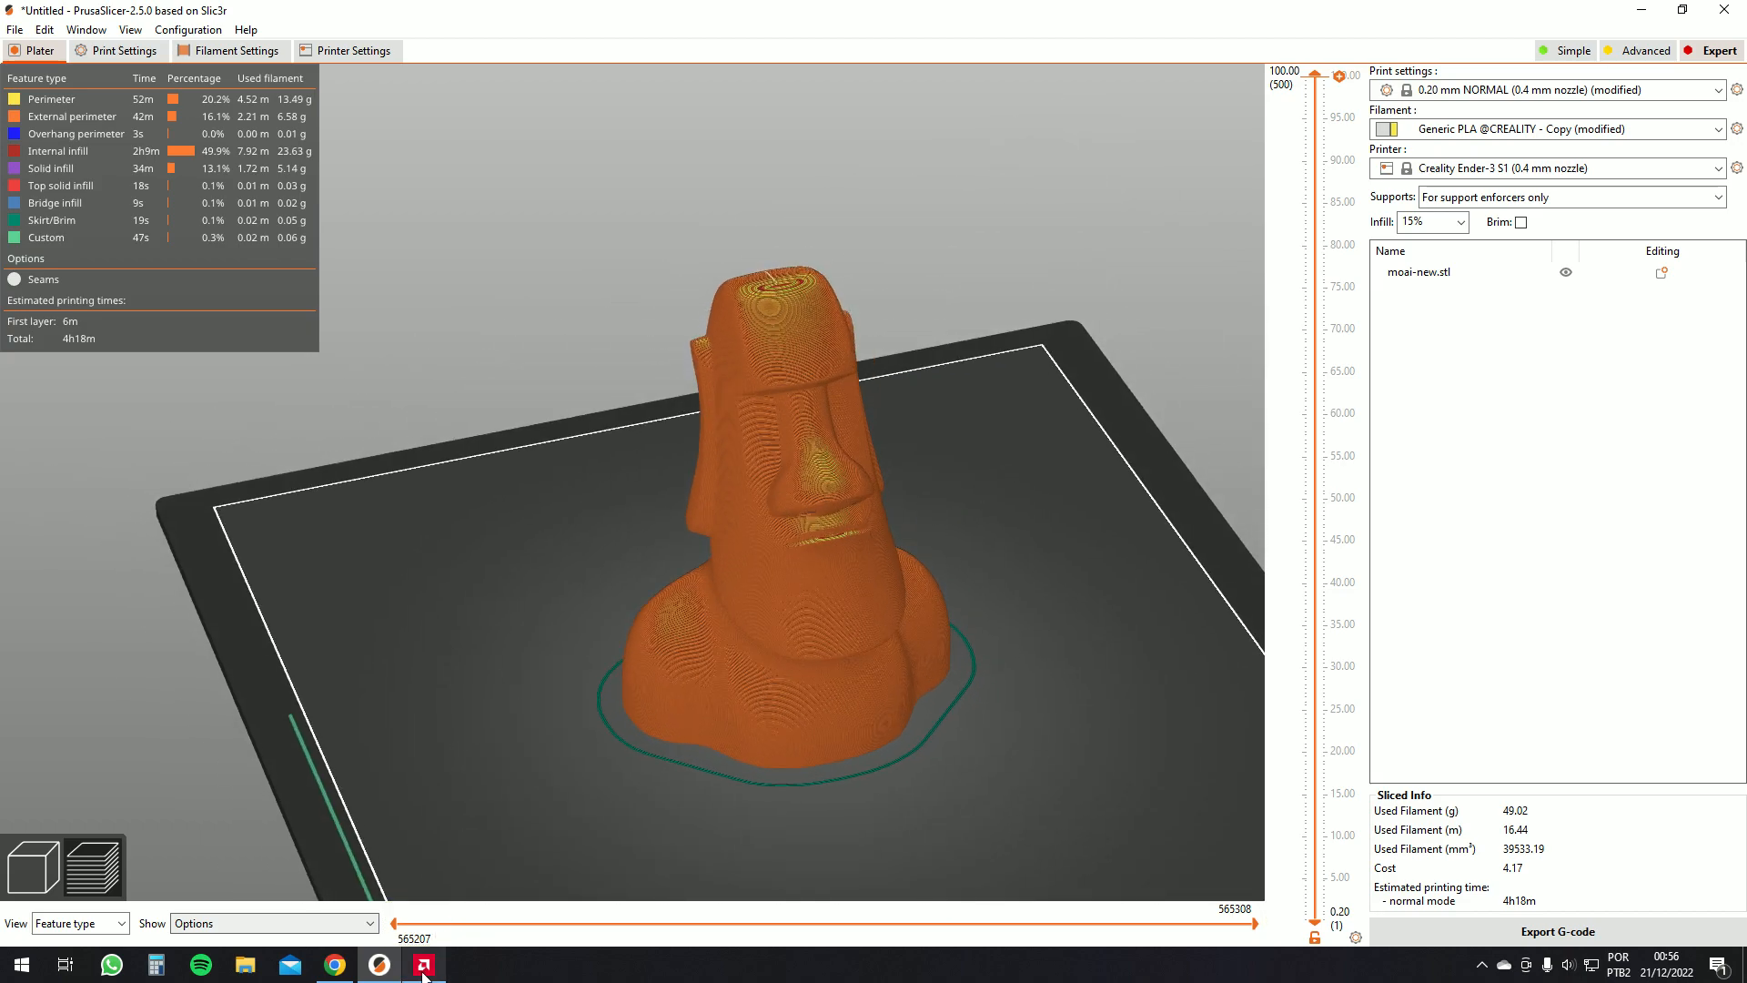